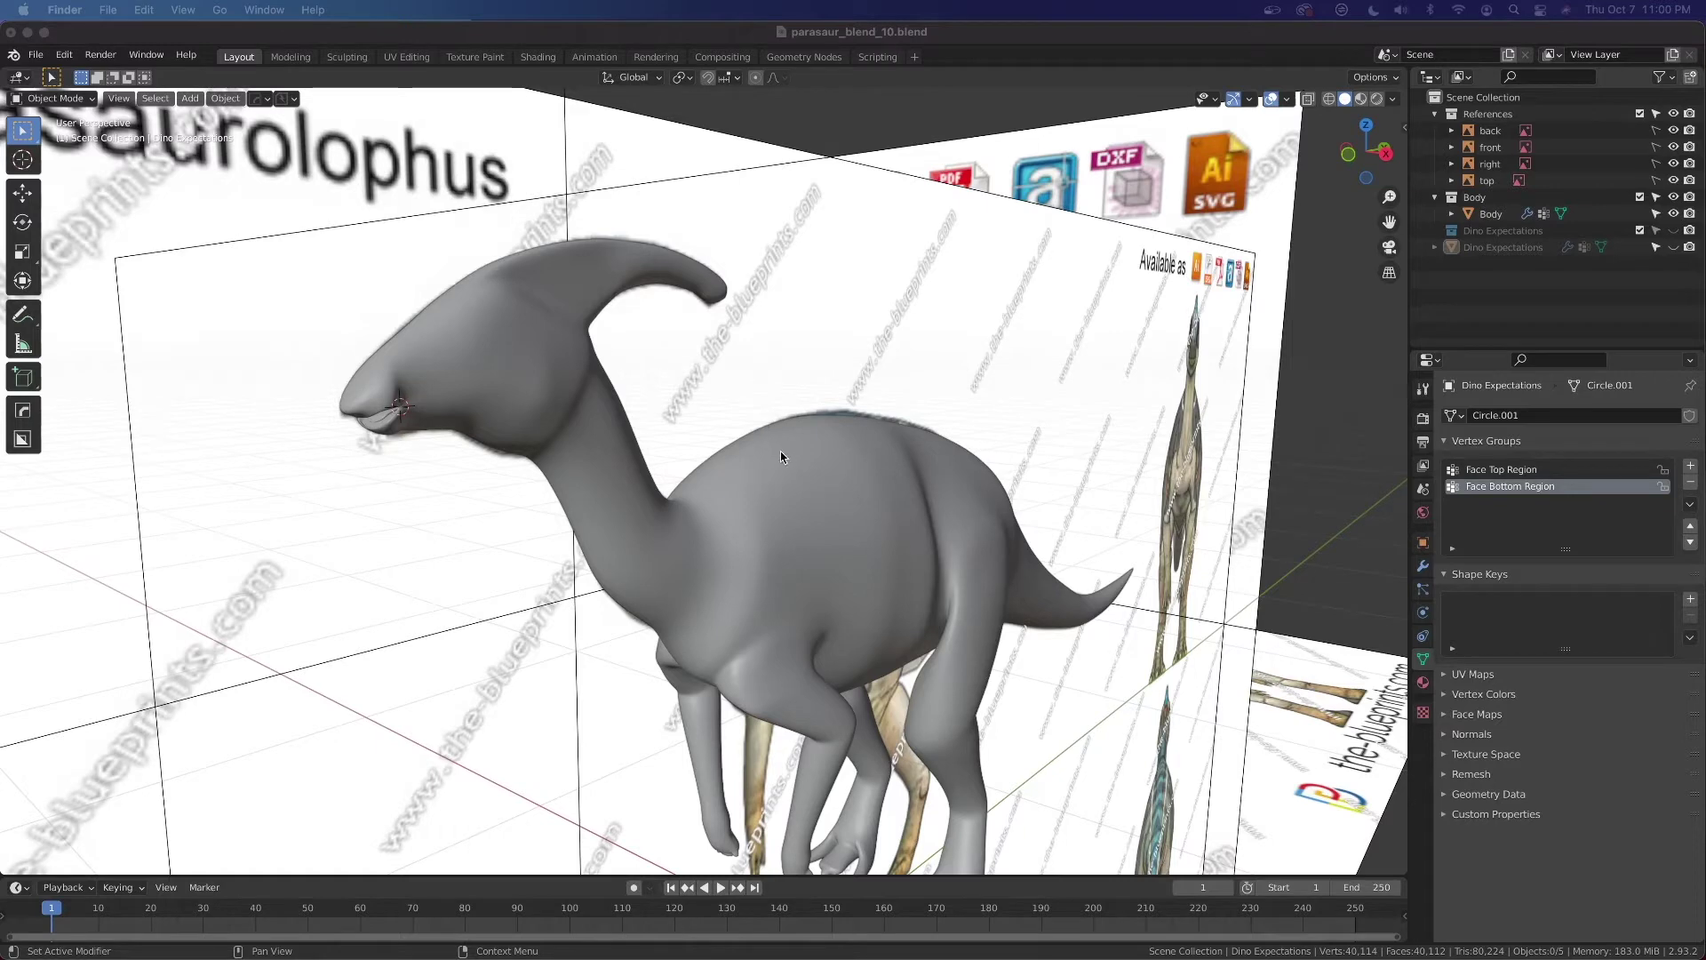
Examine the dinosaur model's head, beak and body from different angles
{"action": "middle_click_drag", "start_coordinate": [636, 405], "coordinate": [658, 407]}
{"action": "scroll", "coordinate": [657, 402], "scroll_direction": "up", "scroll_amount": 1}
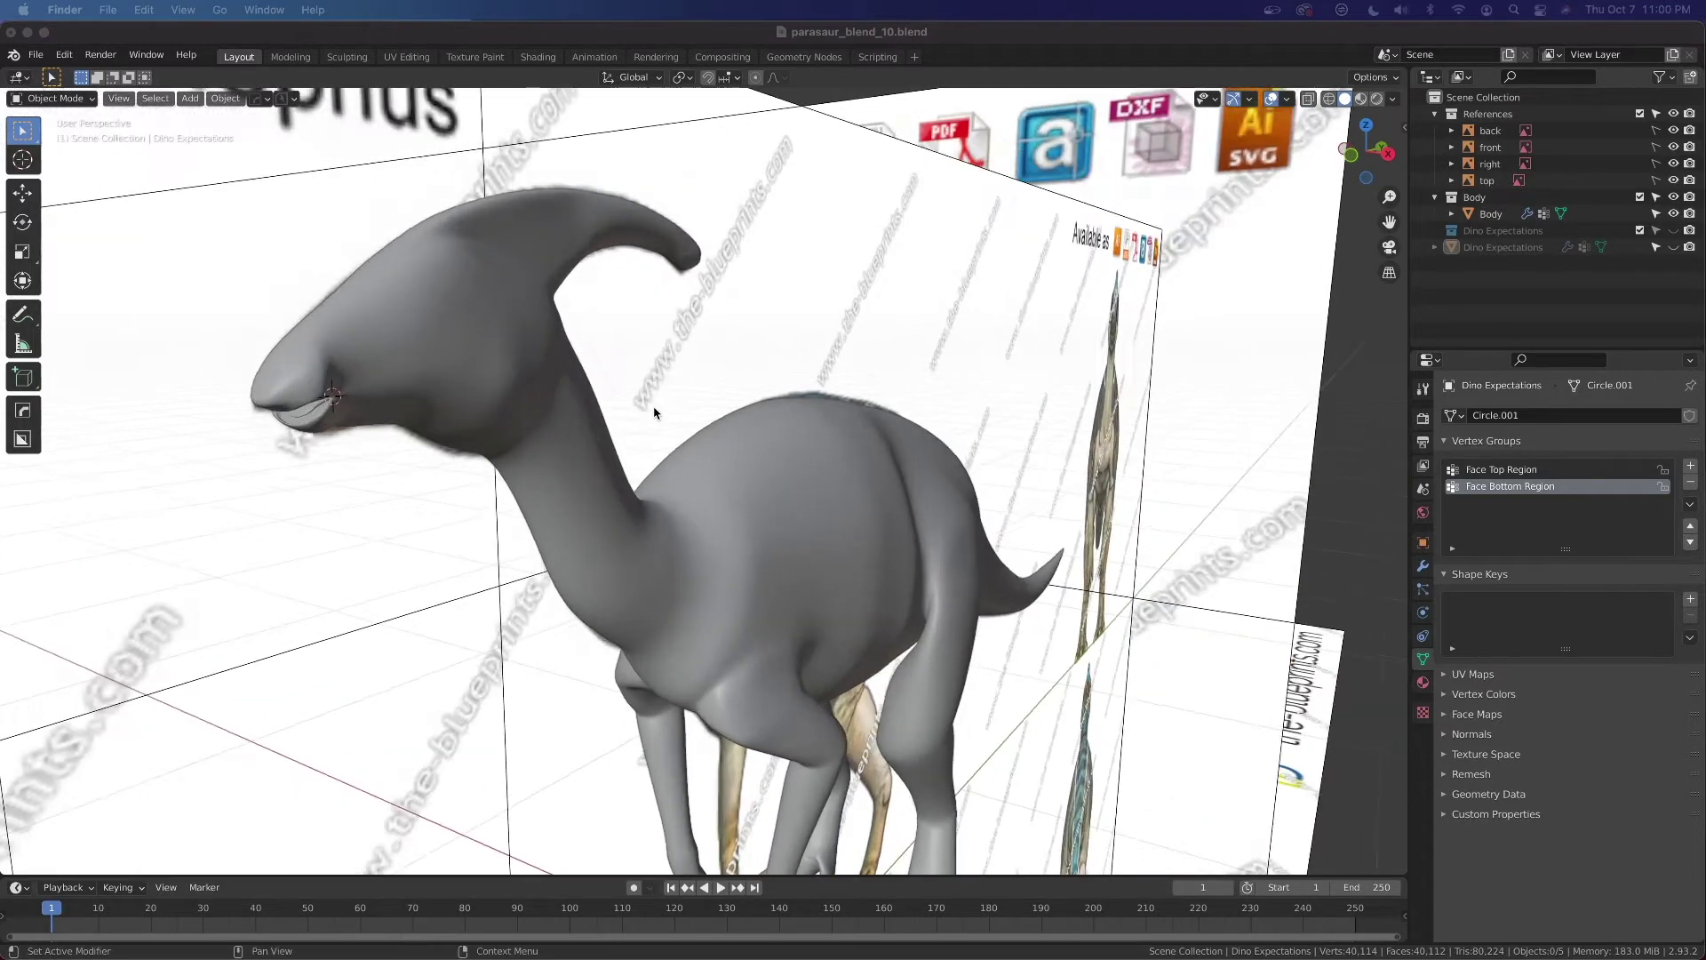
{"action": "middle_click_drag", "start_coordinate": [551, 406], "coordinate": [727, 373]}
{"action": "scroll", "coordinate": [755, 436], "scroll_direction": "down", "scroll_amount": 4}
{"action": "scroll", "coordinate": [471, 432], "scroll_direction": "up", "scroll_amount": 2}
{"action": "left_click", "coordinate": [827, 51]}
{"action": "scroll", "coordinate": [711, 382], "scroll_direction": "up", "scroll_amount": 3}
{"action": "scroll", "coordinate": [711, 373], "scroll_direction": "up", "scroll_amount": 2}
{"action": "scroll", "coordinate": [712, 403], "scroll_direction": "up", "scroll_amount": 1}
Open the Body mesh in Edit Mode and select the Face Bottom Region vertex group in front view
{"action": "left_click", "coordinate": [710, 406]}
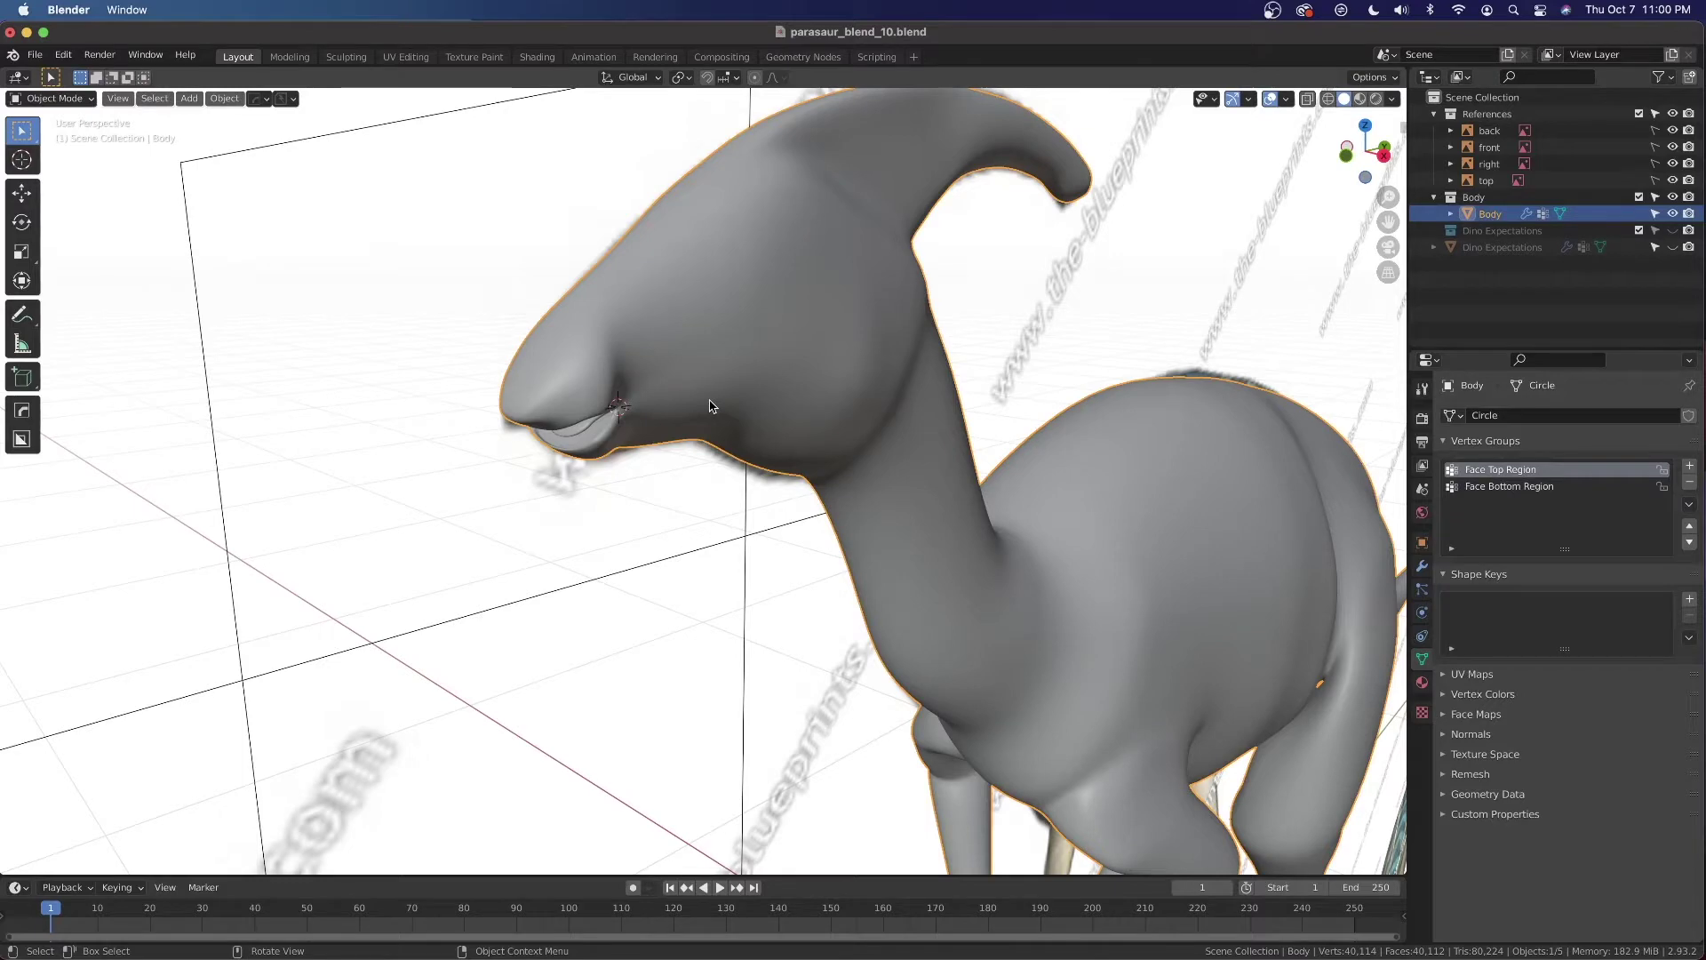
{"action": "key", "text": "Tab"}
{"action": "key", "text": "grave"}
{"action": "left_click", "coordinate": [565, 363]}
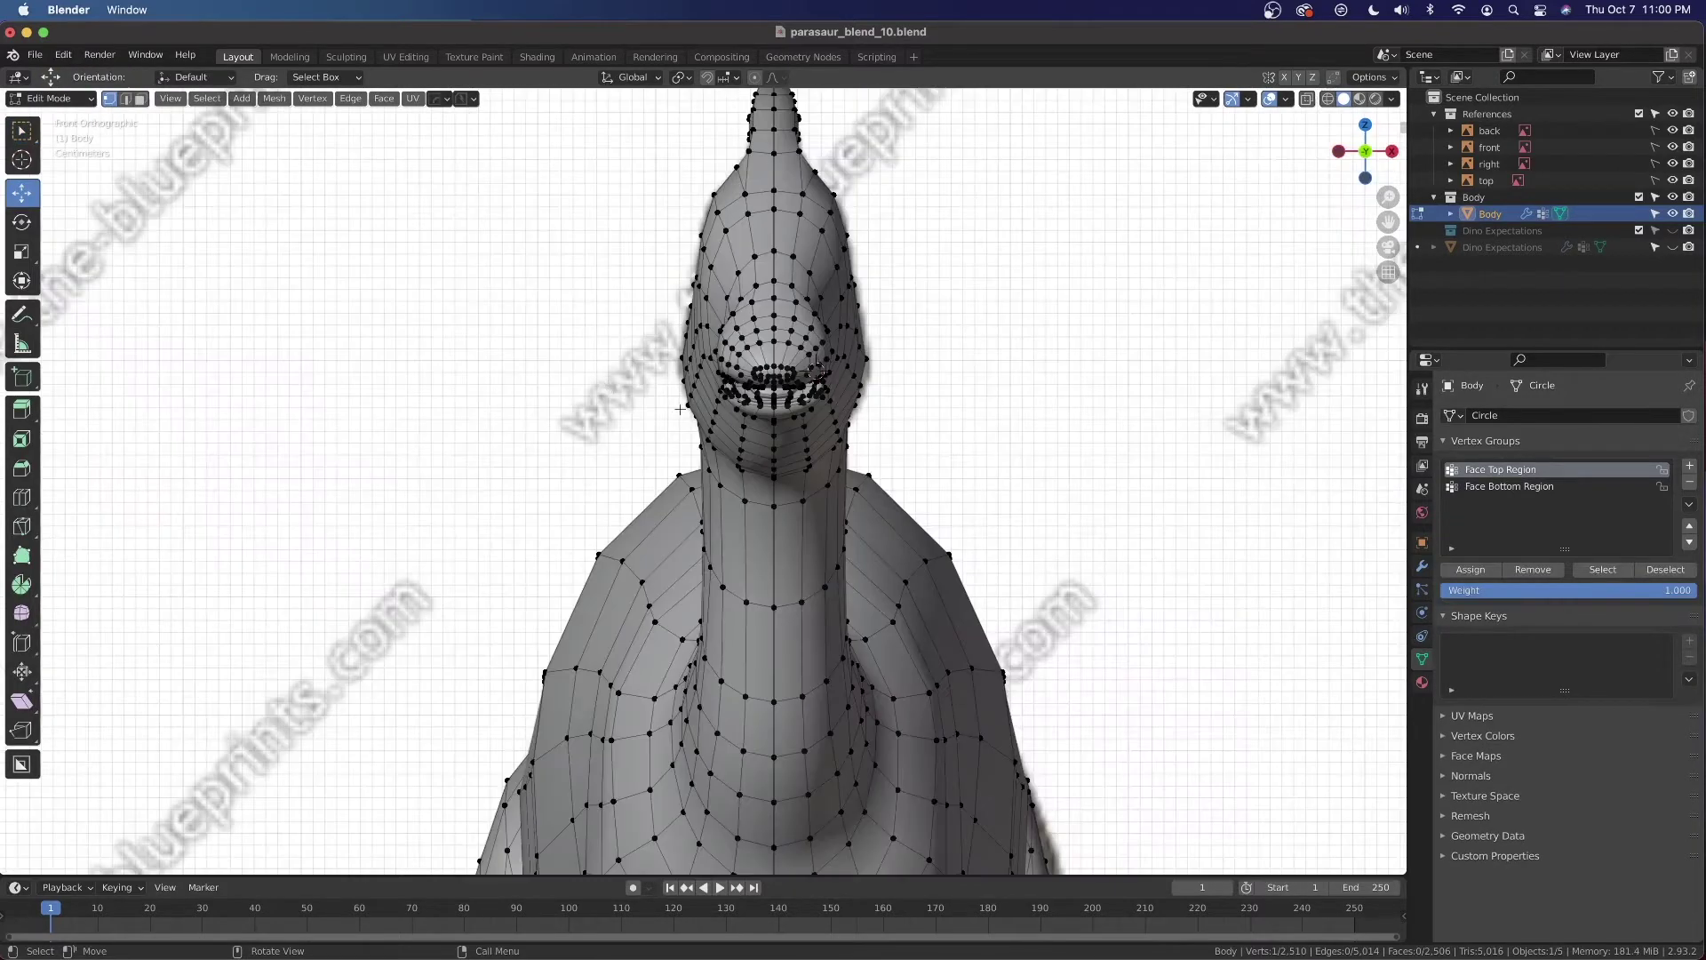
{"action": "scroll", "coordinate": [859, 327], "scroll_direction": "up", "scroll_amount": 4}
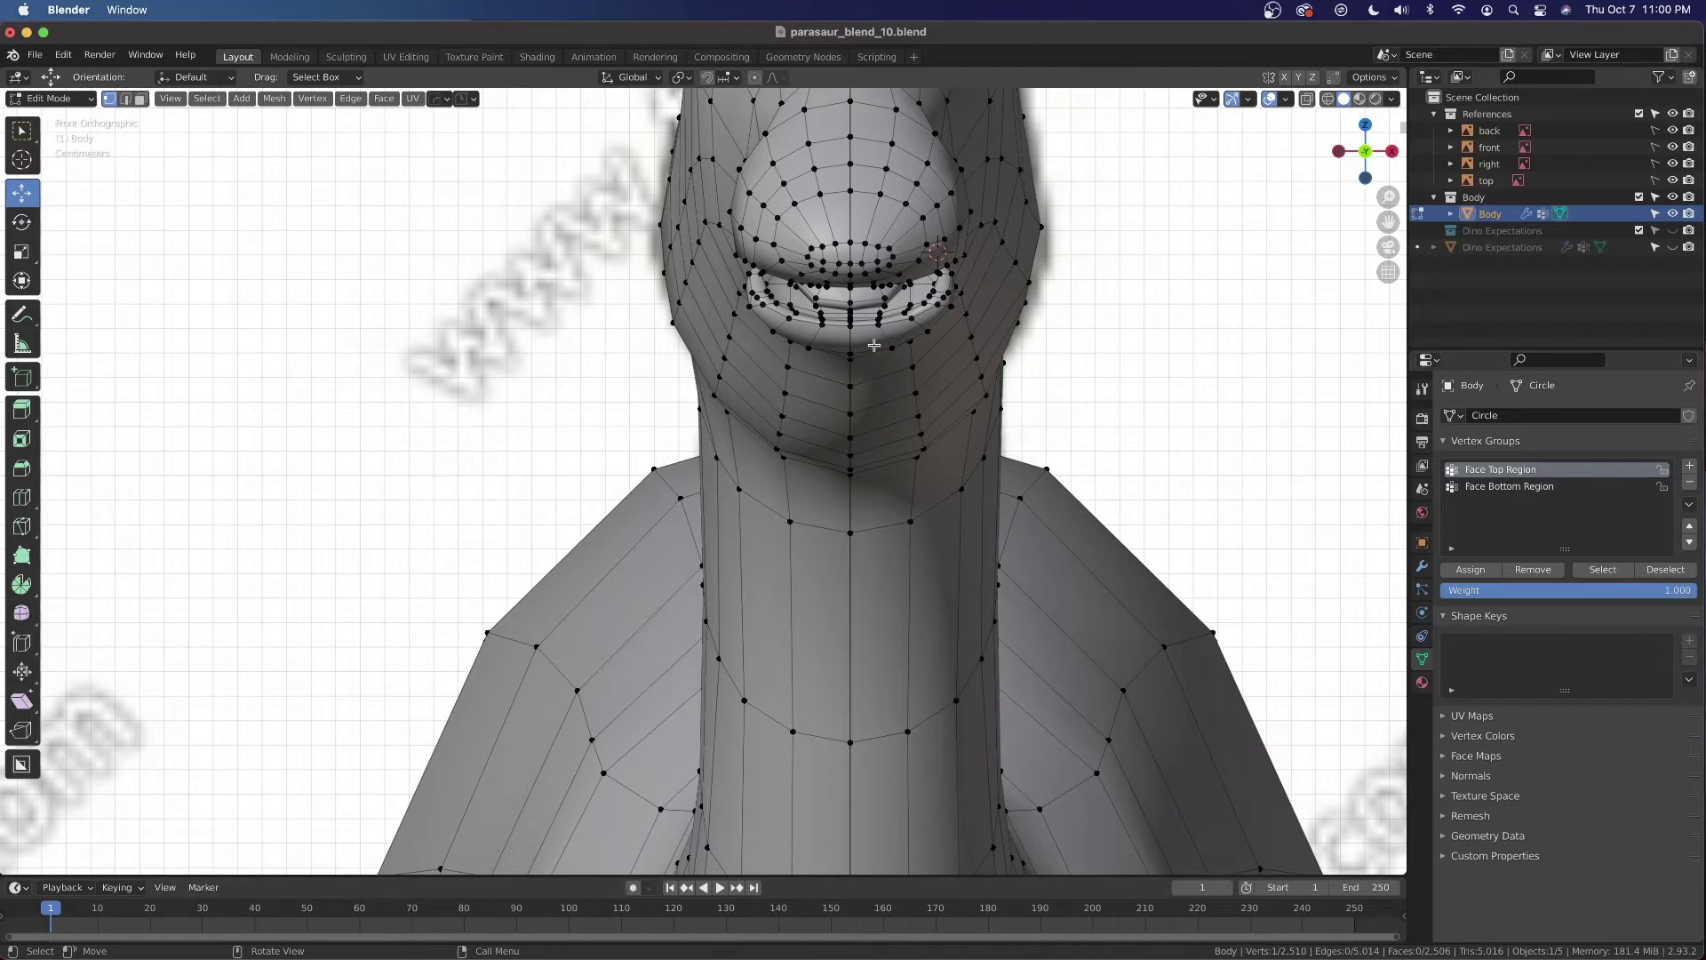
{"action": "left_click", "coordinate": [1504, 489]}
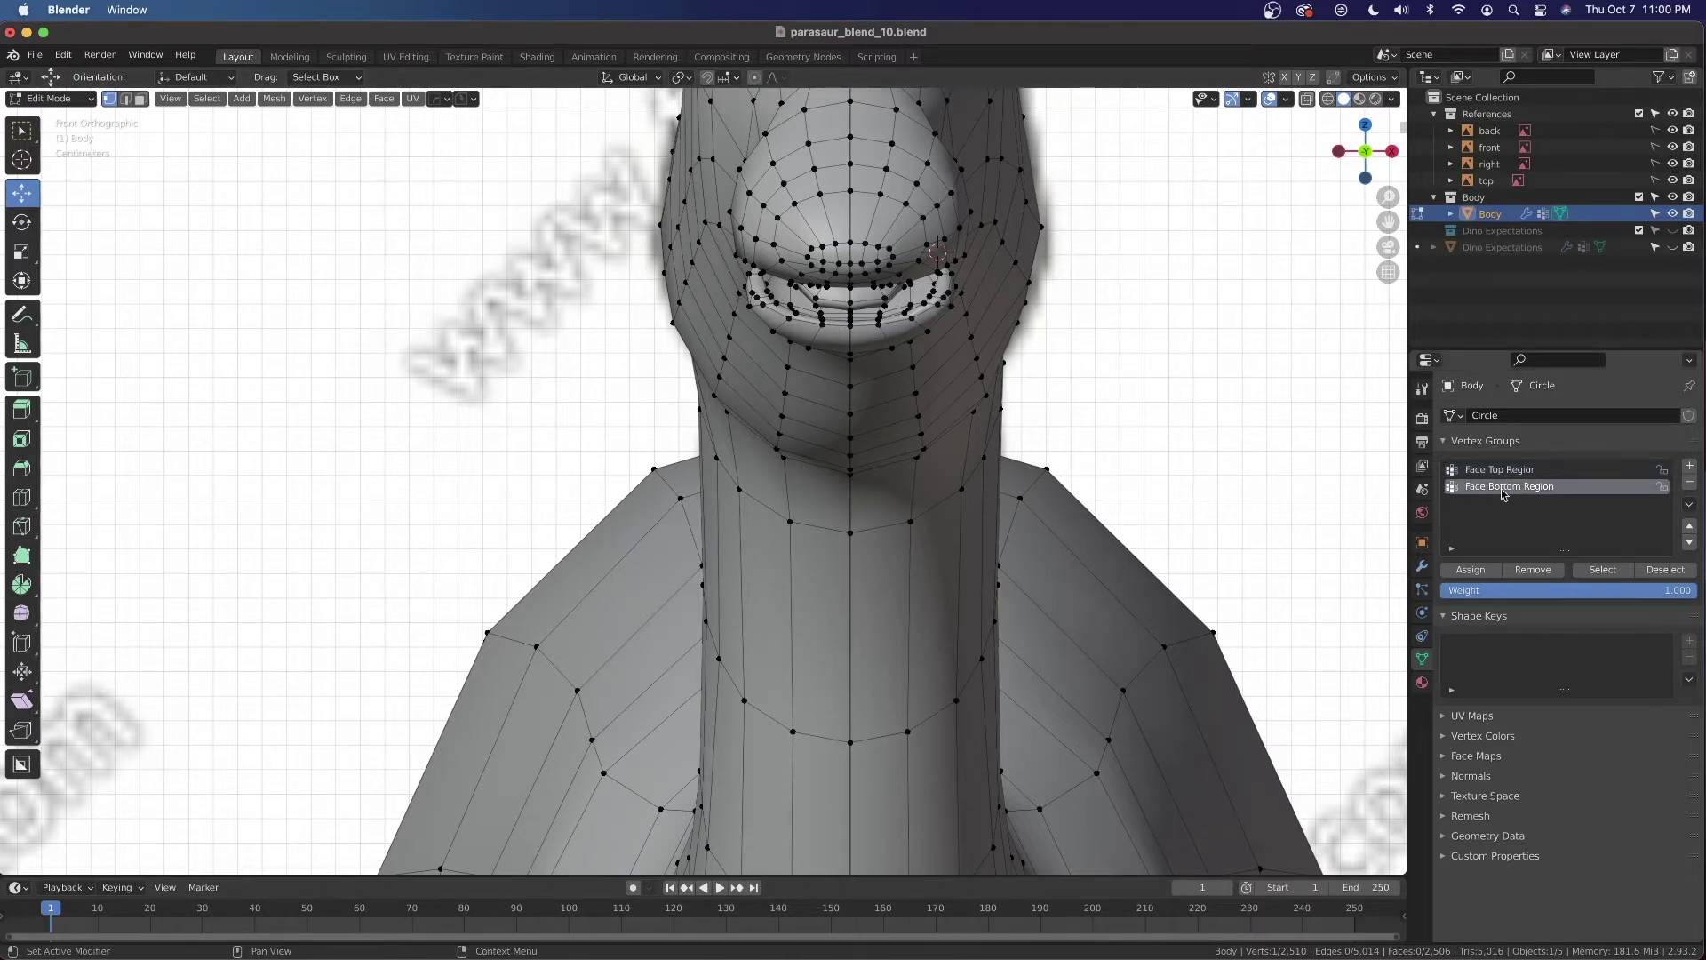
{"action": "left_click", "coordinate": [1587, 569]}
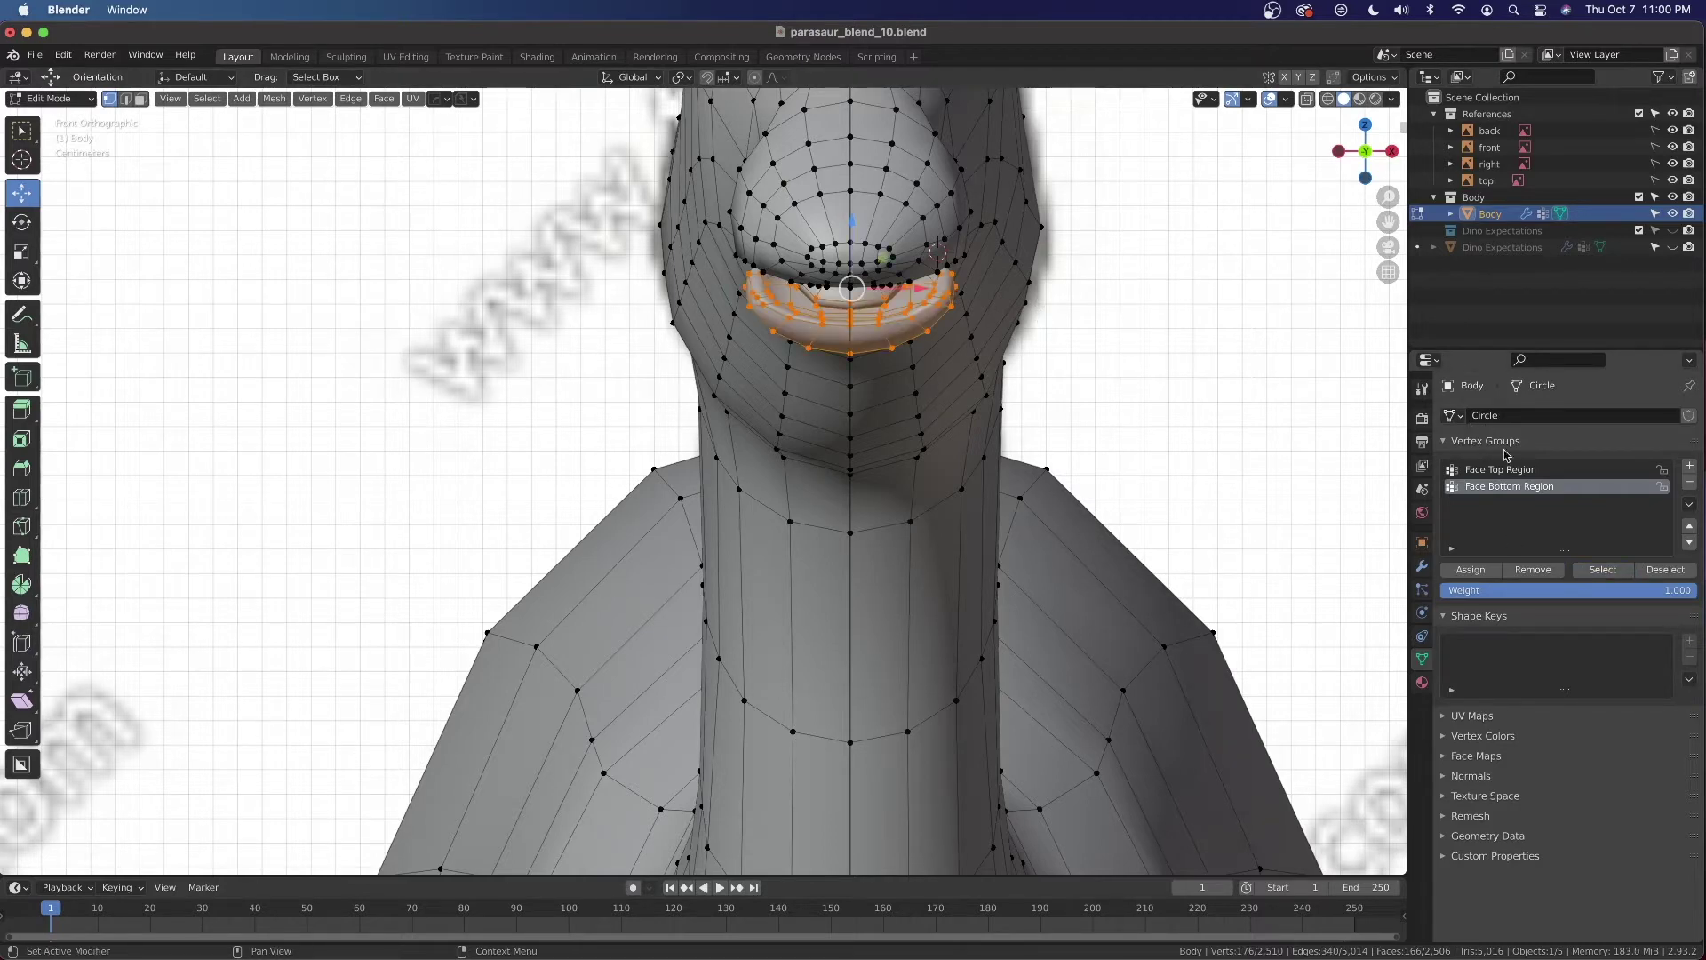
Deselect the inner mouth strip in right view with X-ray on, keeping only the lower beak vertices selected
{"action": "key", "text": "grave"}
{"action": "left_click", "coordinate": [958, 373]}
{"action": "middle_click_drag", "start_coordinate": [369, 317], "coordinate": [696, 377], "text": "shift"}
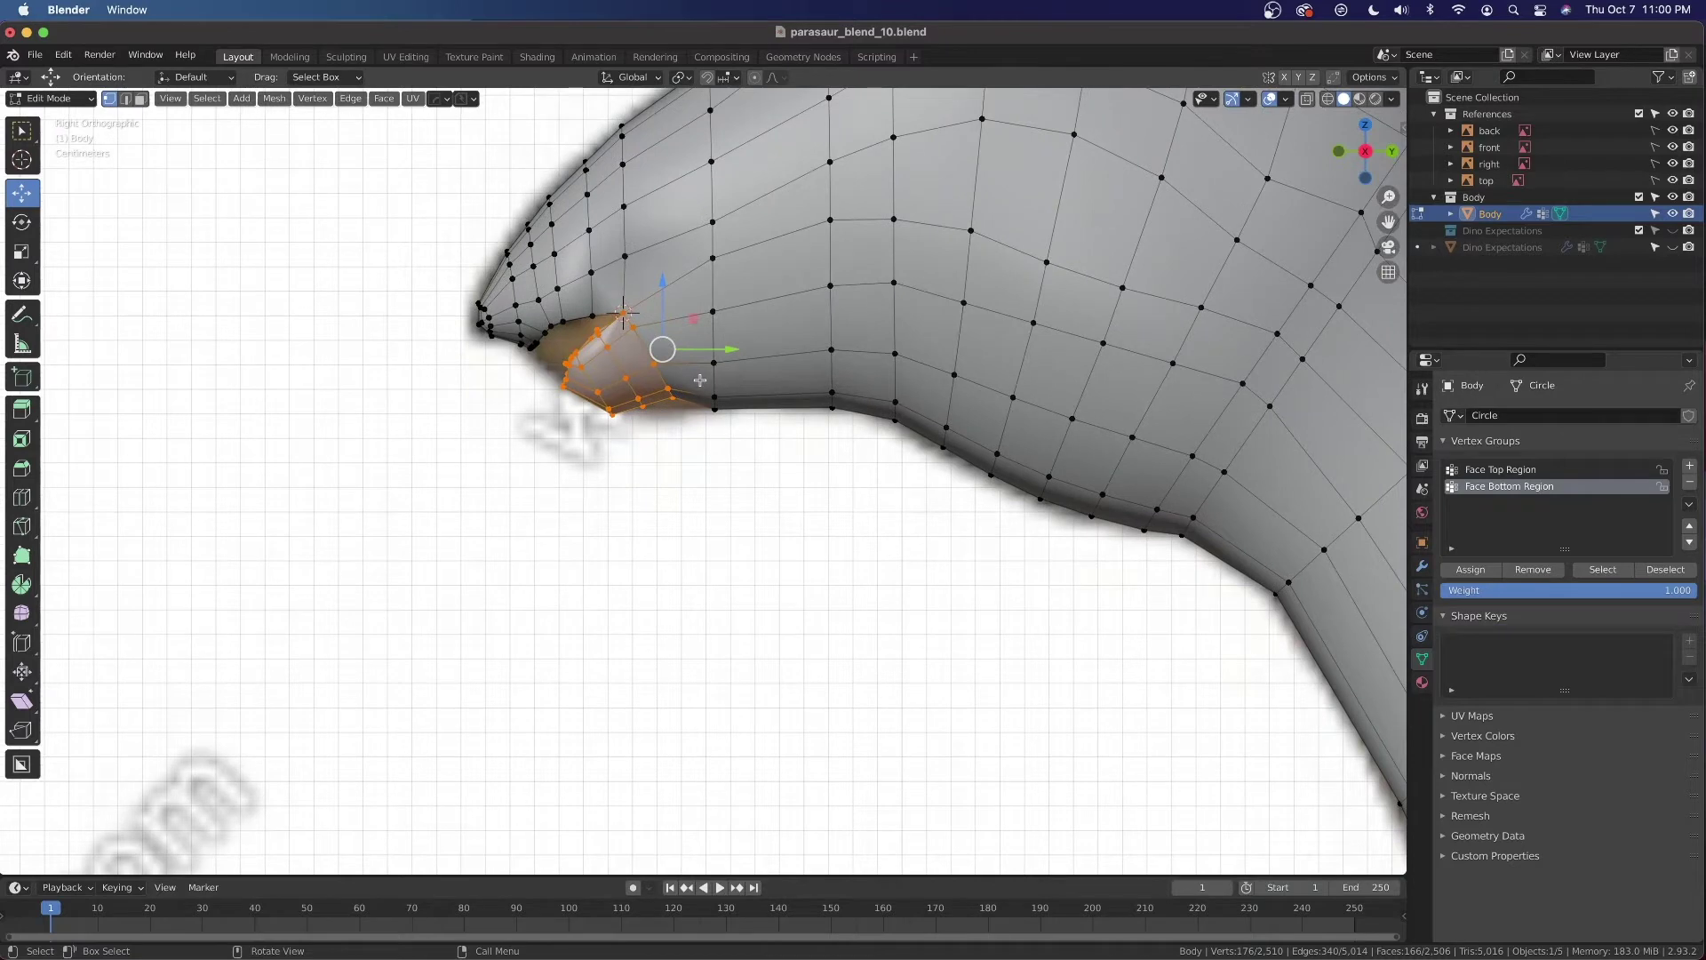
{"action": "key", "text": "n"}
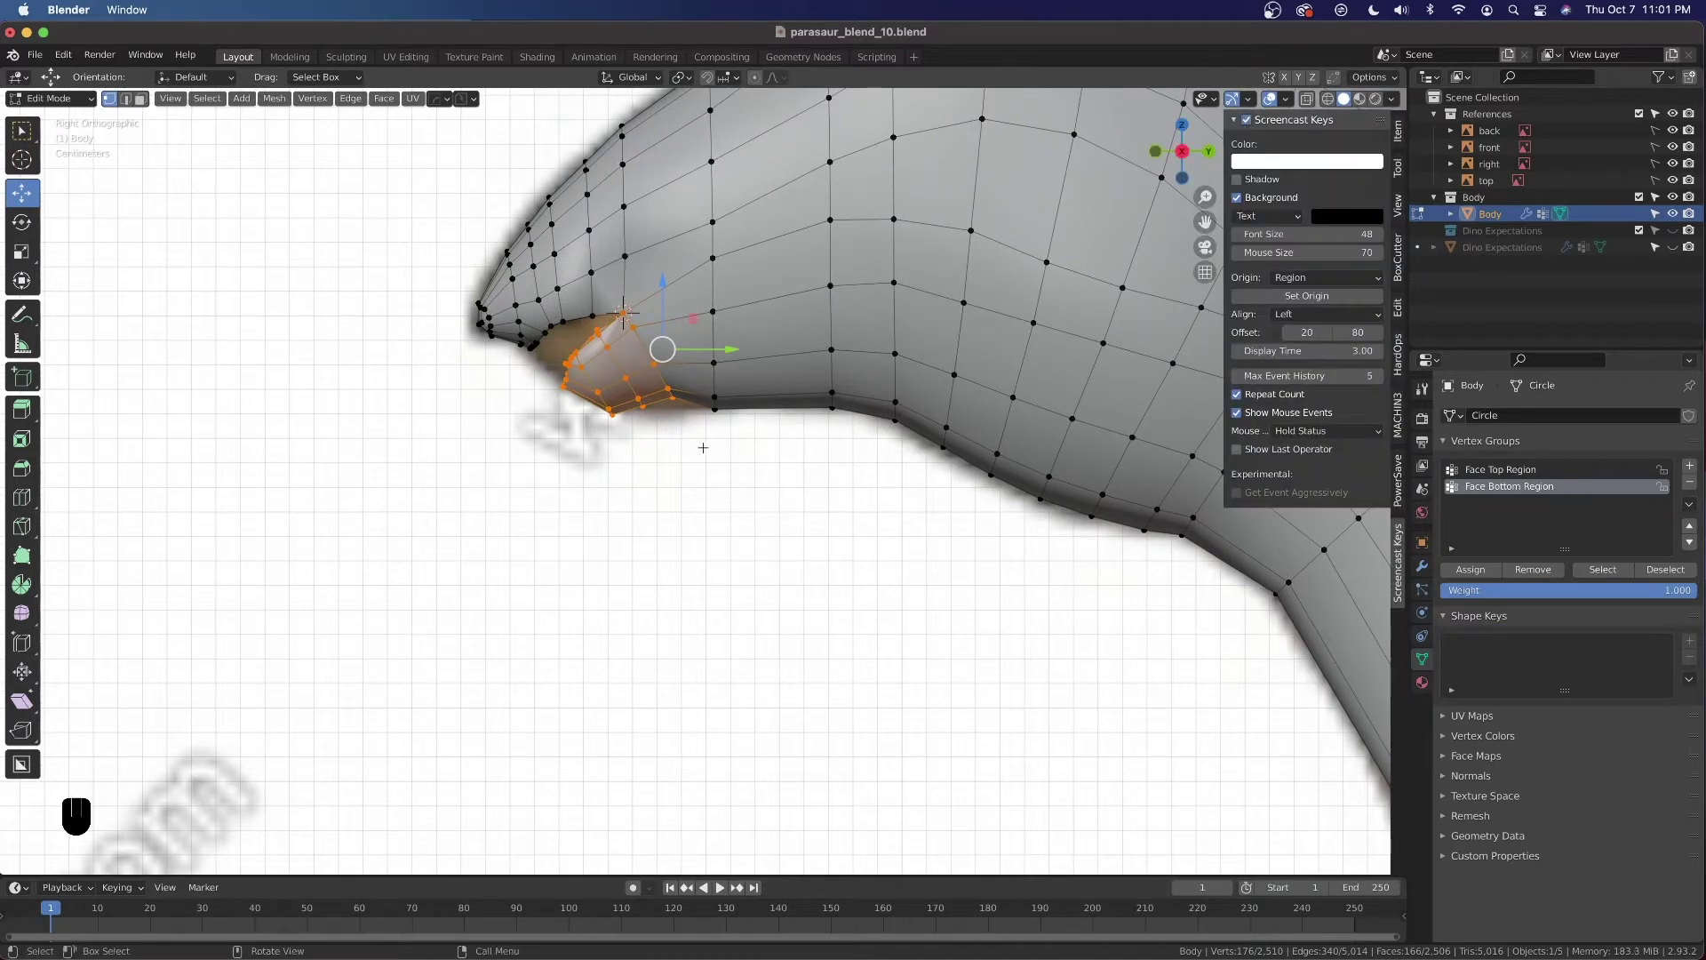
{"action": "key", "text": "n"}
{"action": "key", "text": "alt+z"}
{"action": "middle_click_drag", "start_coordinate": [676, 372], "coordinate": [779, 441], "text": "shift"}
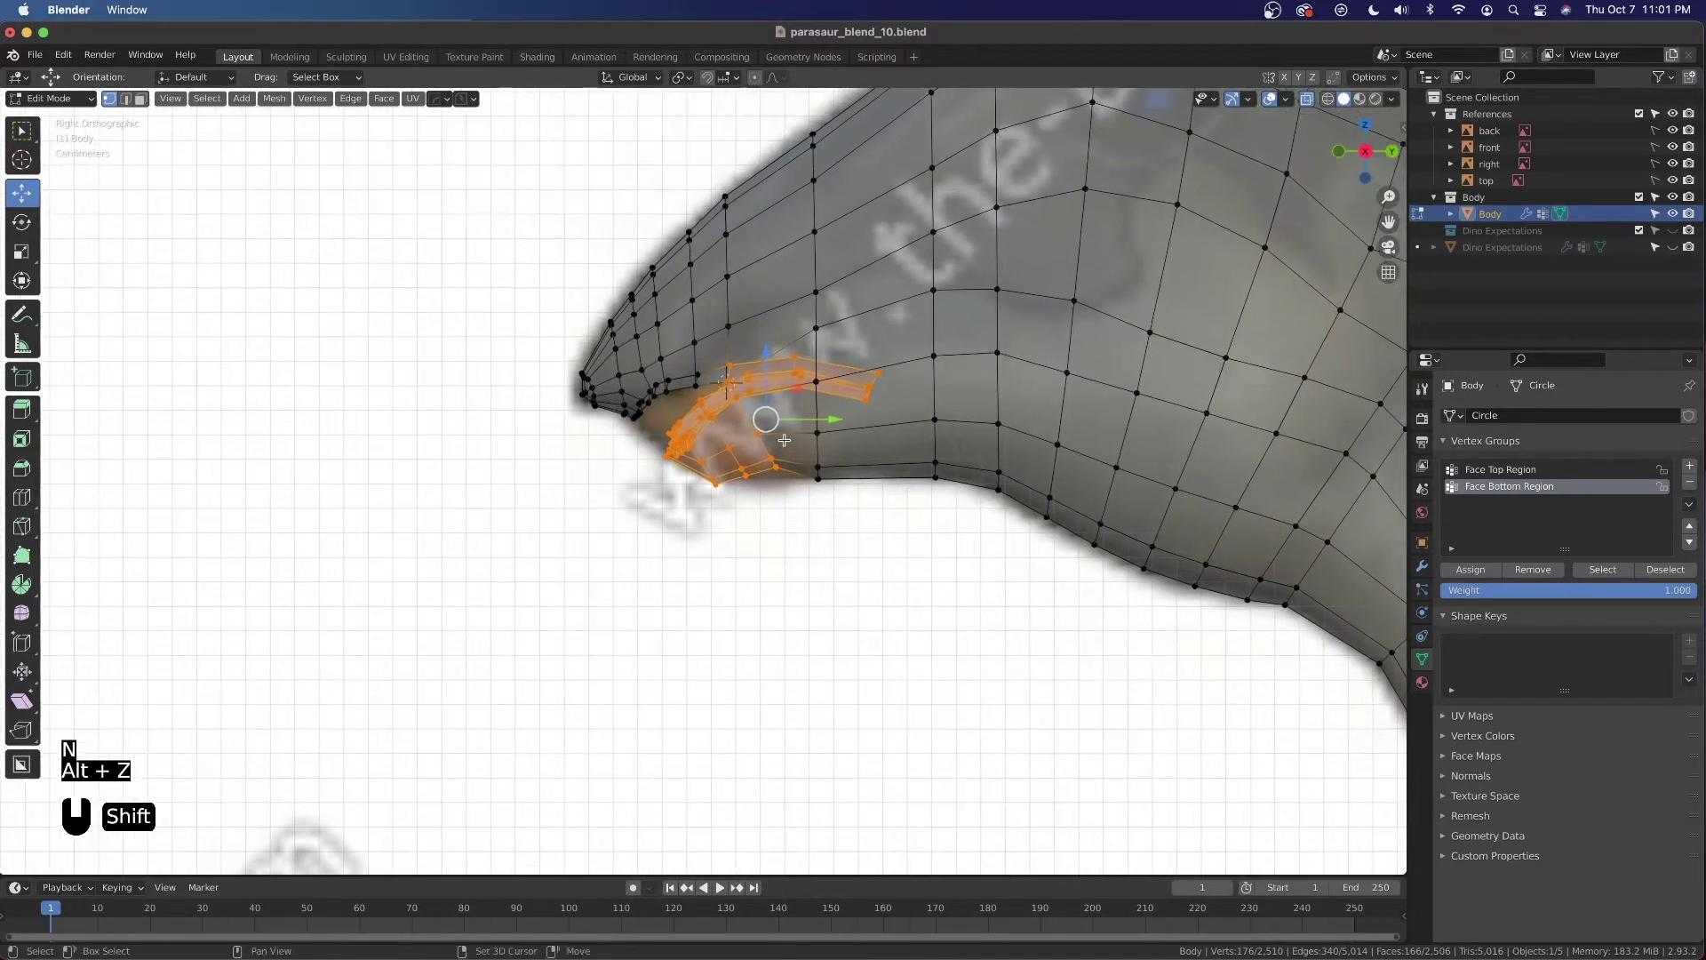
{"action": "scroll", "coordinate": [779, 442], "scroll_direction": "up", "scroll_amount": 2}
{"action": "key", "text": "c"}
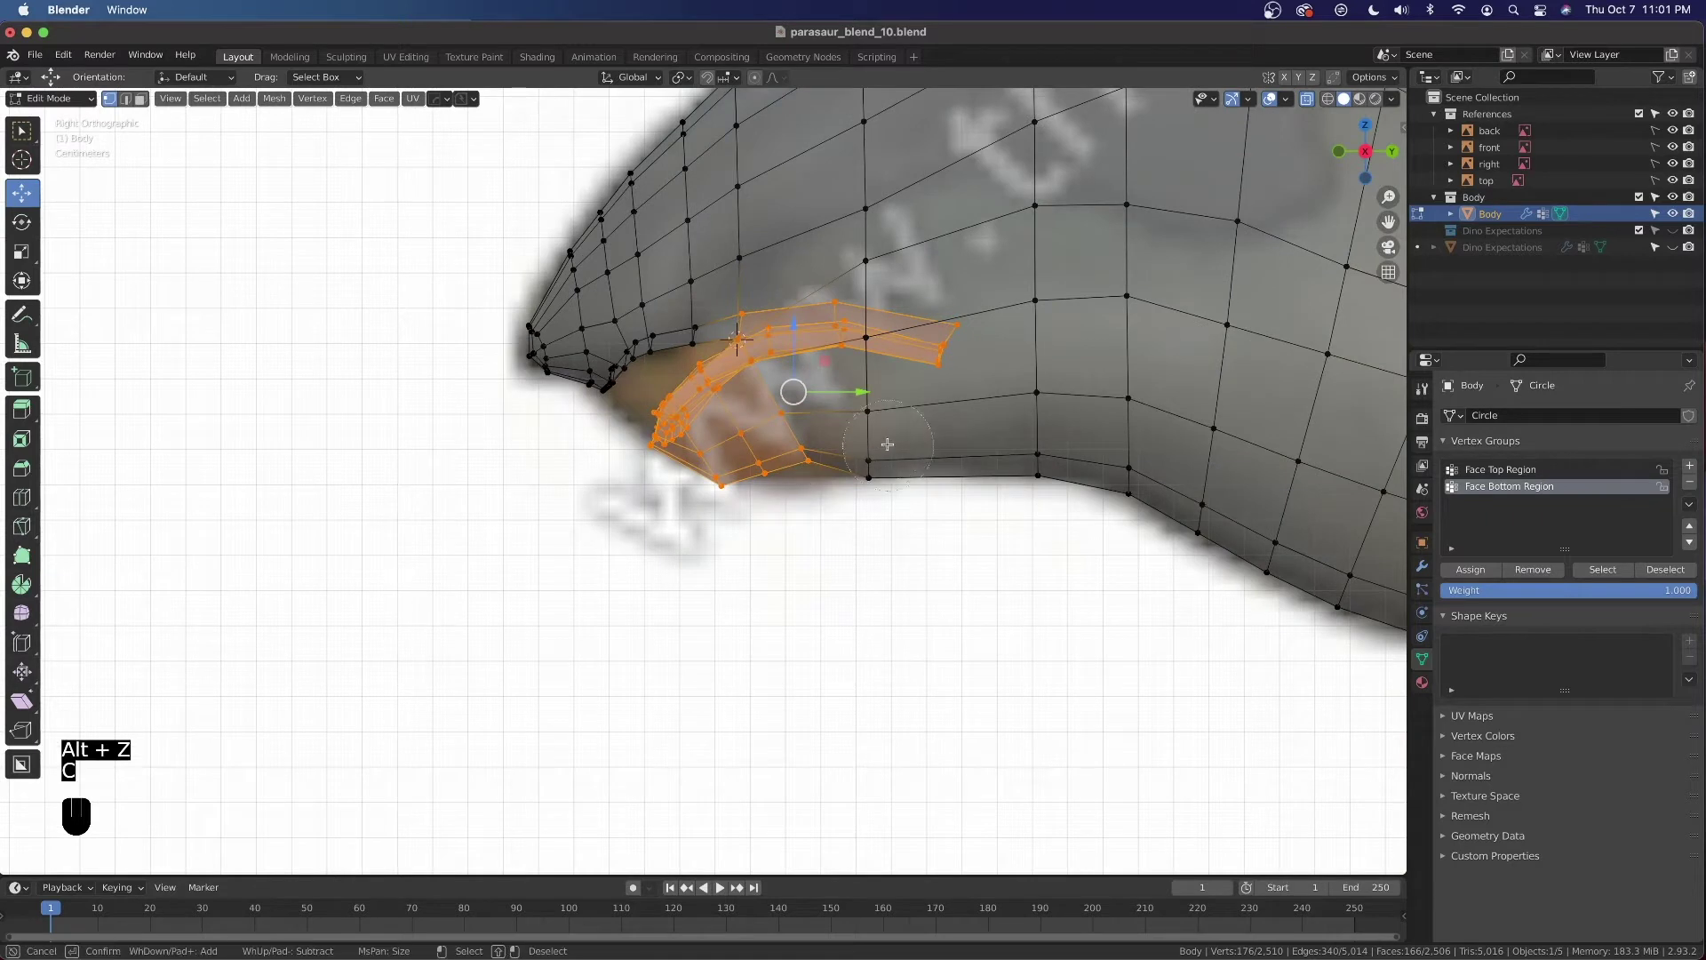
{"action": "middle_click_drag", "start_coordinate": [946, 328], "coordinate": [806, 324]}
{"action": "key", "text": "Escape"}
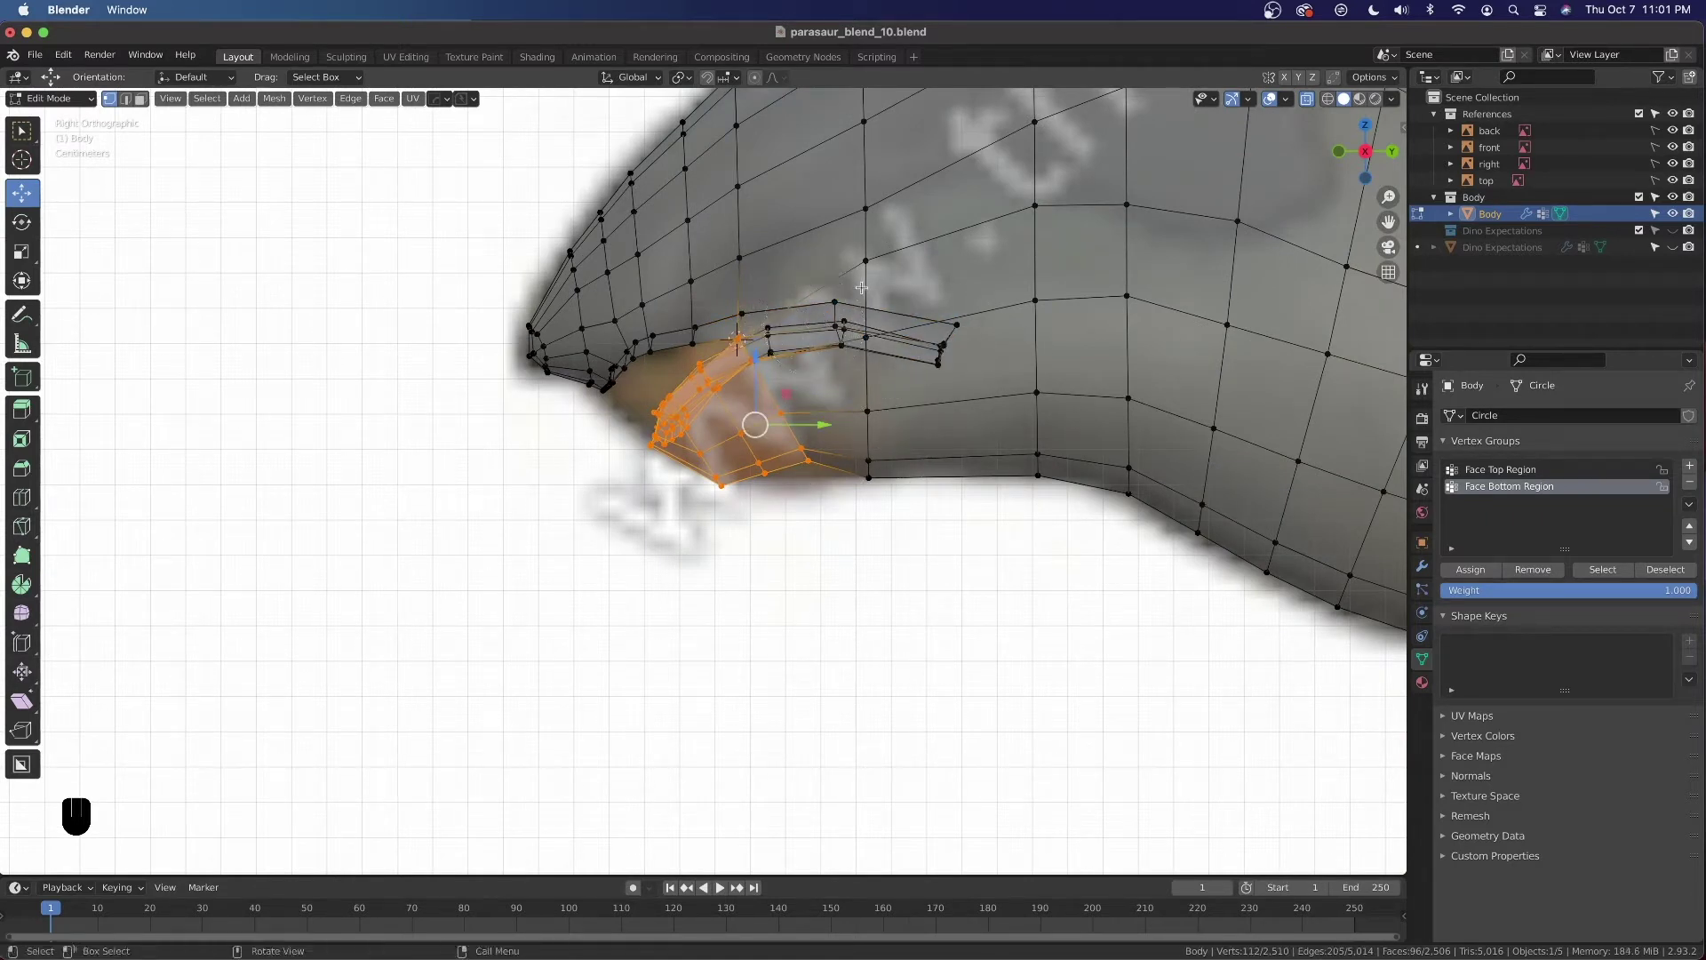
Narrow the lower beak along X in front view with X-ray off, using scale factors of 0.944 and 0.953
{"action": "key", "text": "grave"}
{"action": "left_click", "coordinate": [757, 317]}
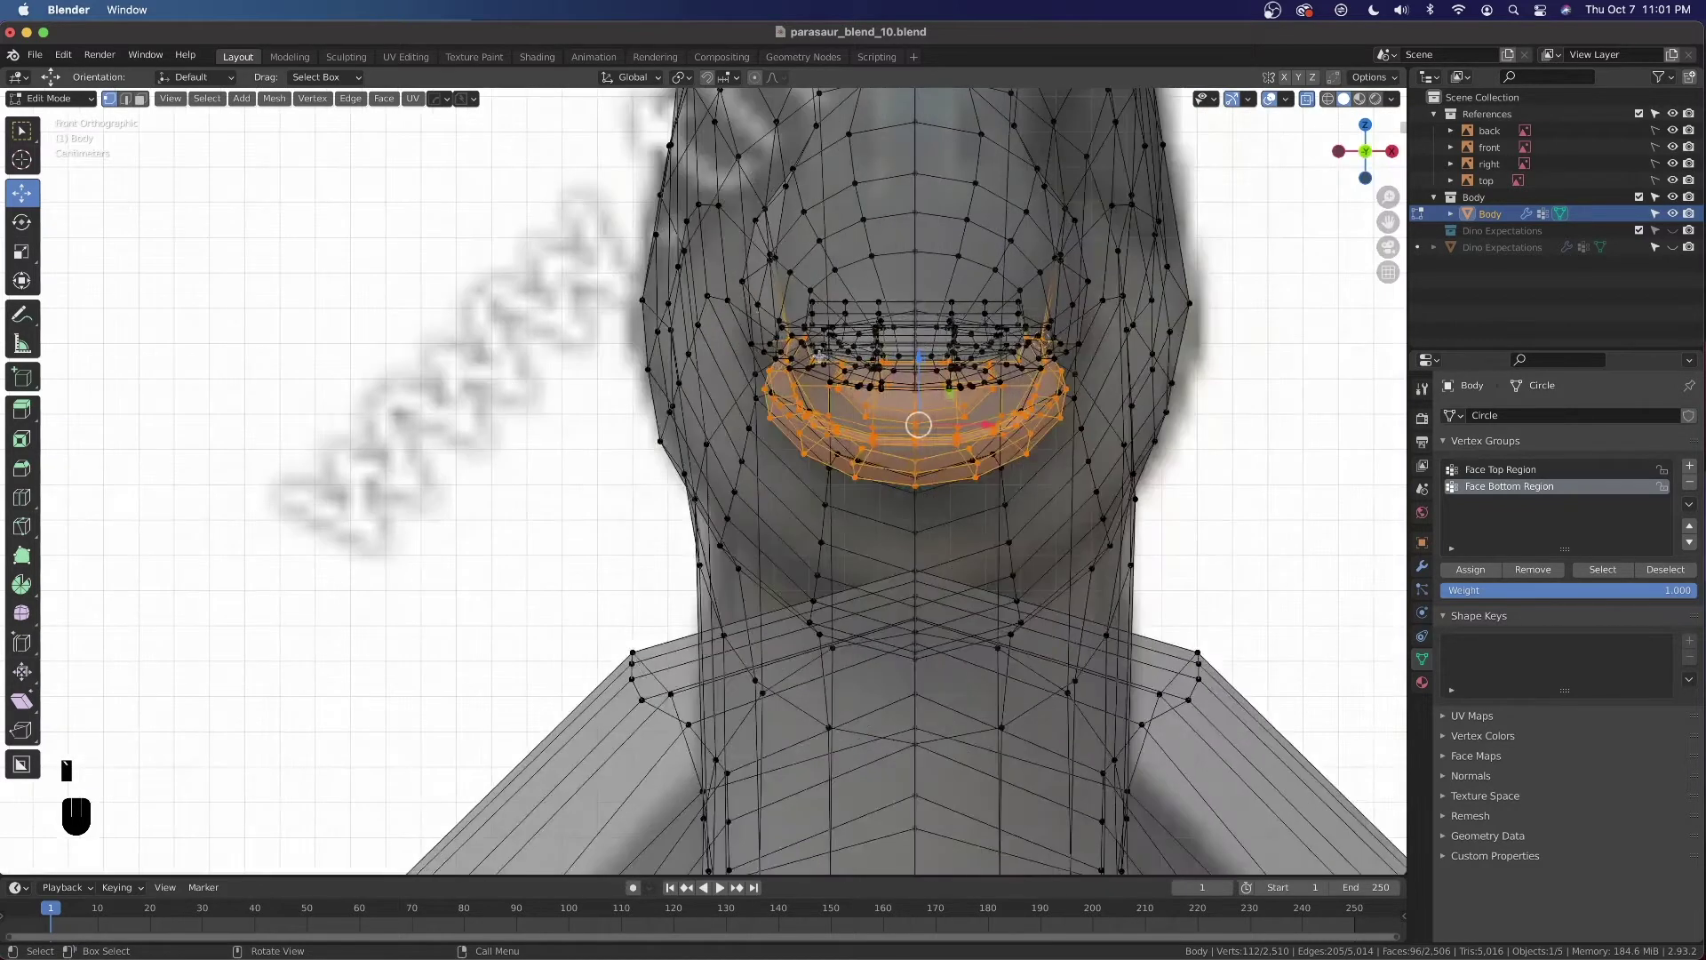
{"action": "key", "text": "alt+z"}
{"action": "middle_click_drag", "start_coordinate": [958, 411], "coordinate": [861, 403], "text": "shift"}
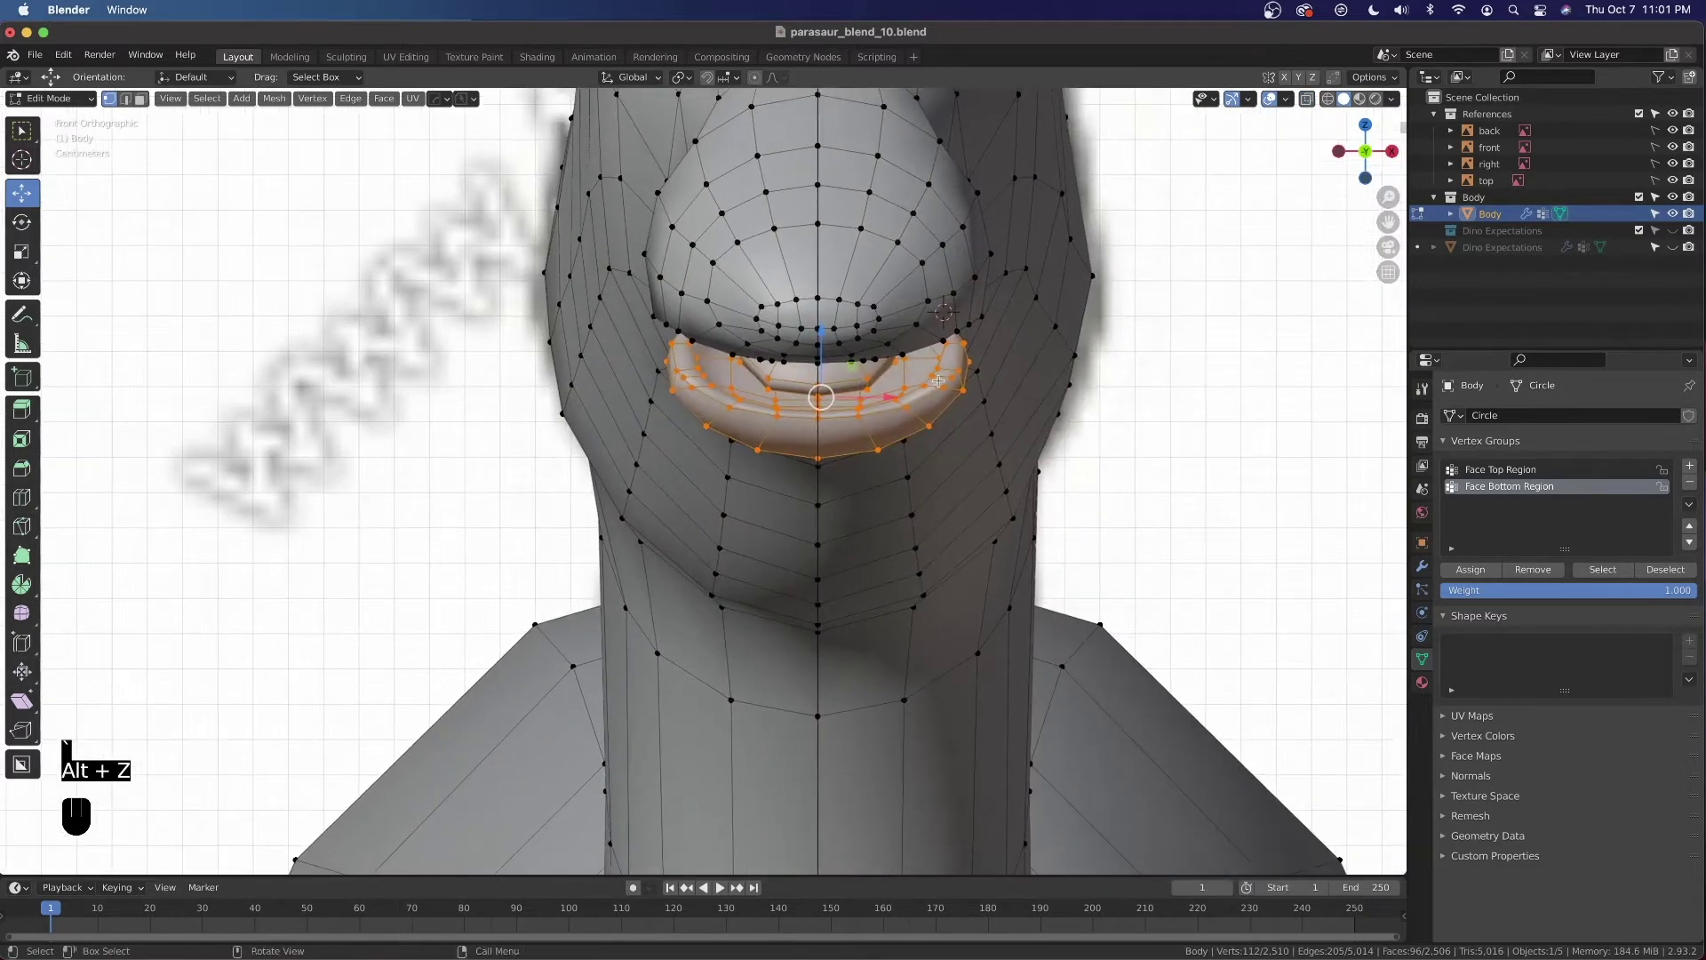
{"action": "key", "text": "s"}
{"action": "middle_click", "coordinate": [1048, 484], "text": "shift"}
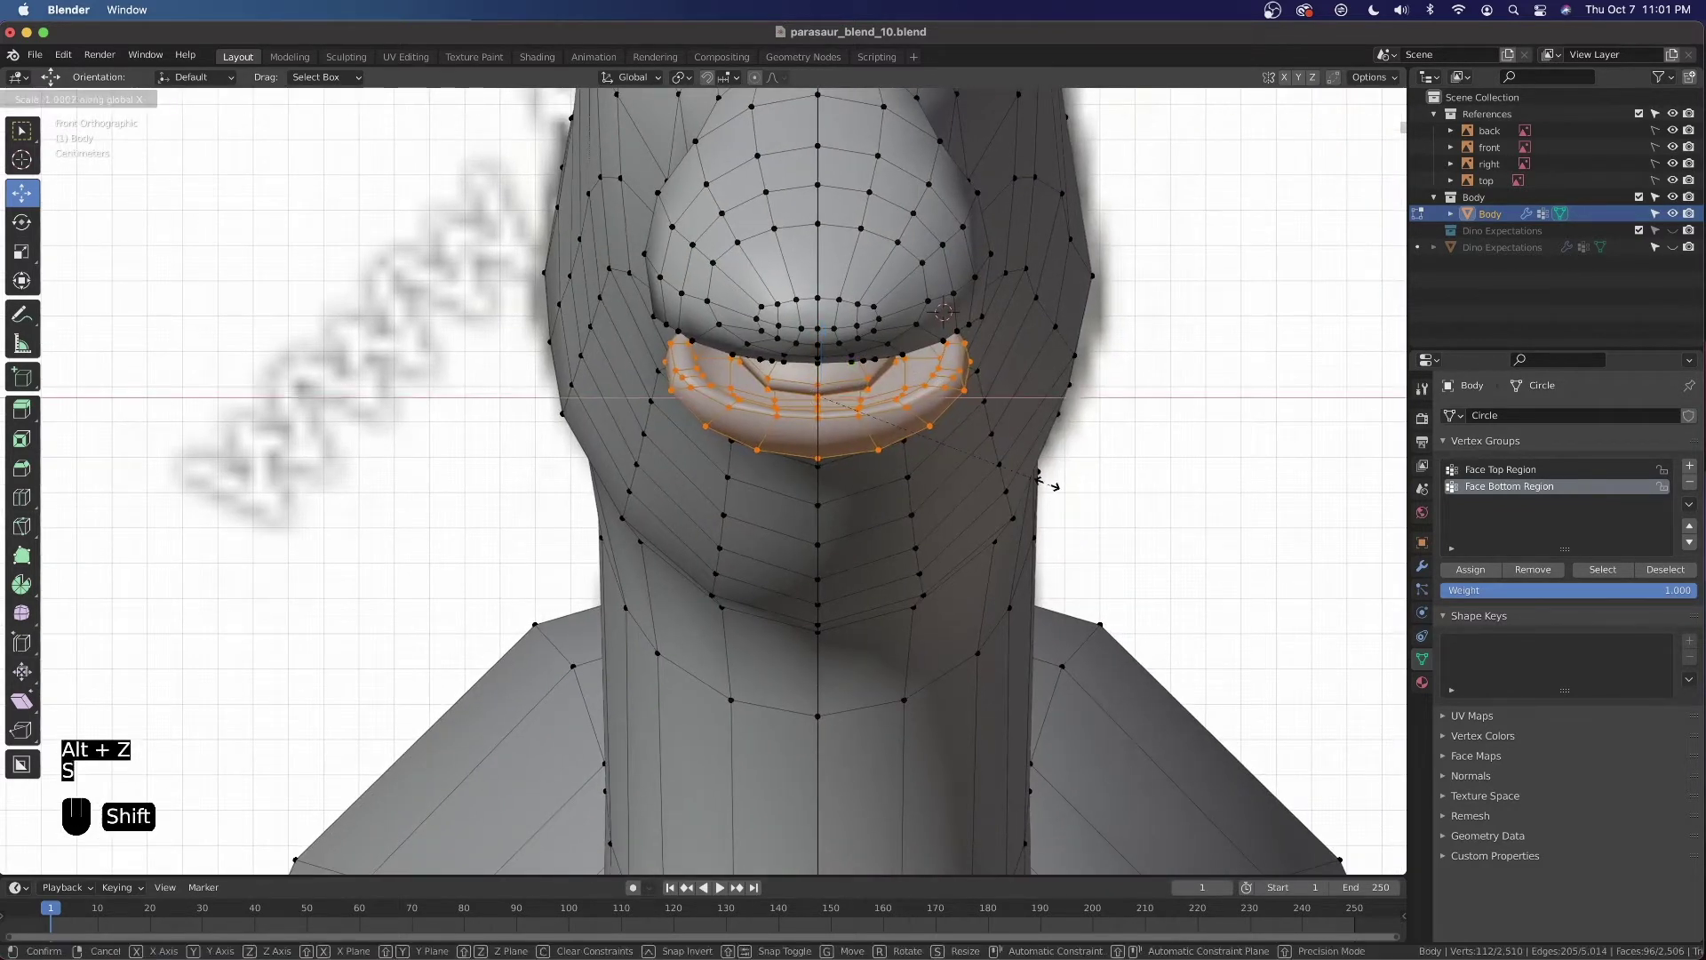
{"action": "left_click", "coordinate": [897, 431]}
{"action": "key", "text": "s"}
{"action": "middle_click", "coordinate": [1062, 546], "text": "shift"}
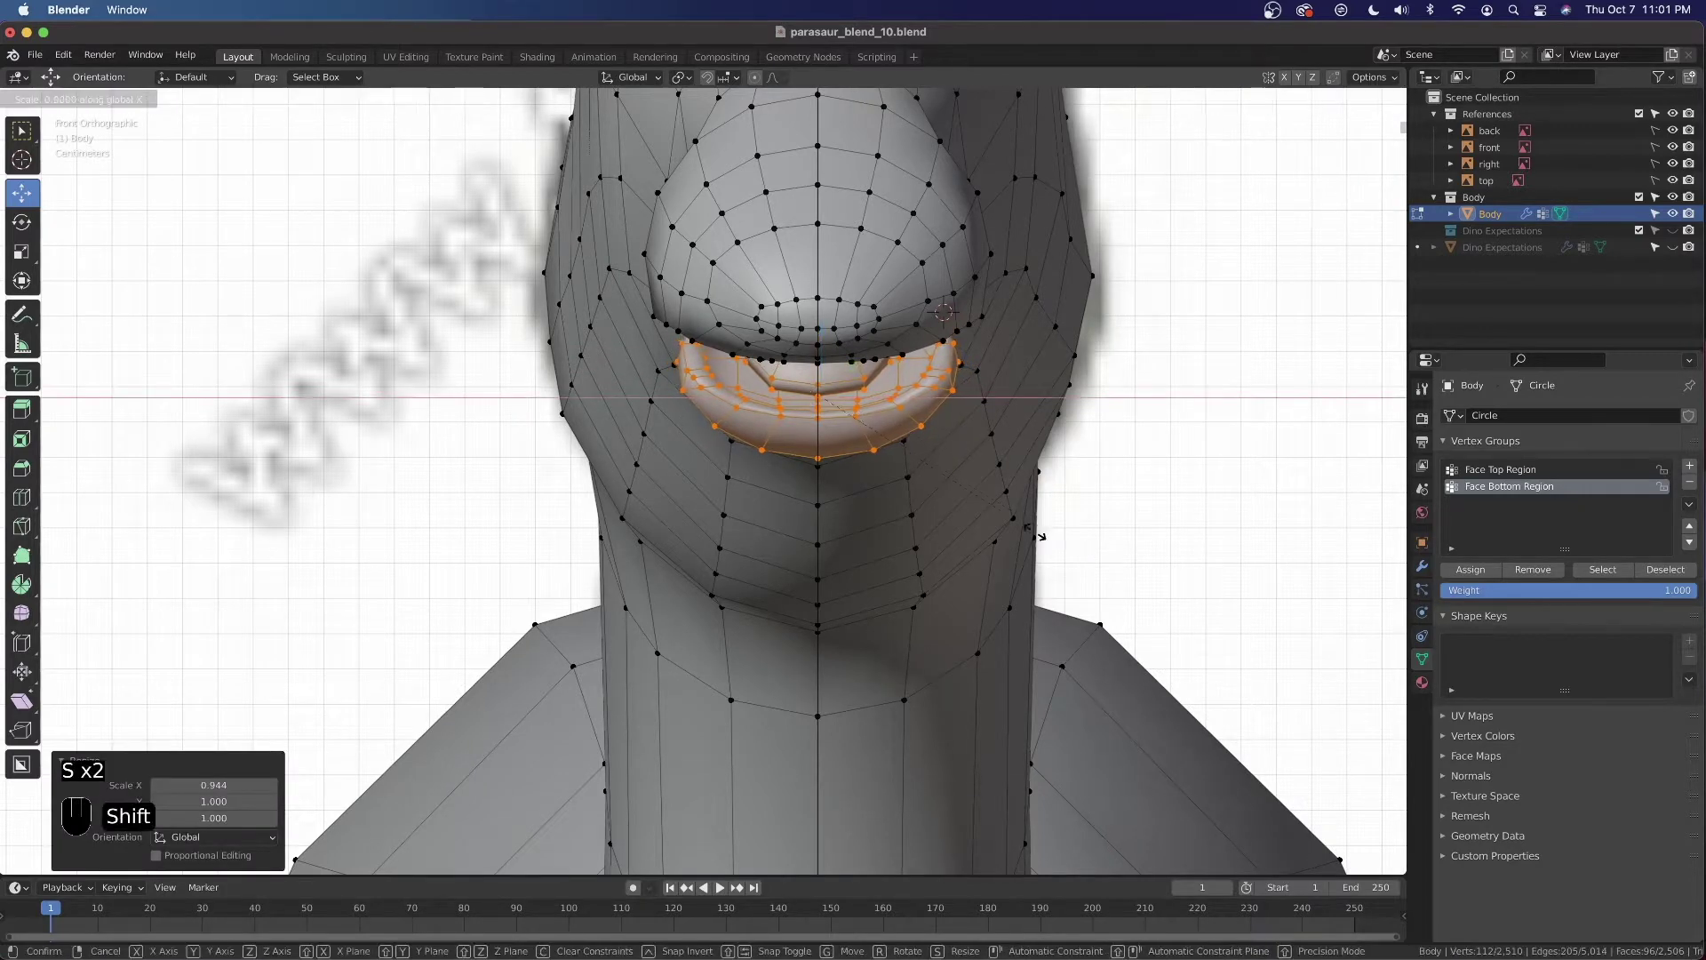
{"action": "left_click", "coordinate": [969, 468]}
Narrow the lower beak further along X by scale factors of 0.956 and 0.981, judging it in perspective
{"action": "middle_click_drag", "start_coordinate": [998, 525], "coordinate": [915, 536]}
{"action": "key", "text": "s"}
{"action": "middle_click", "coordinate": [915, 536], "text": "shift"}
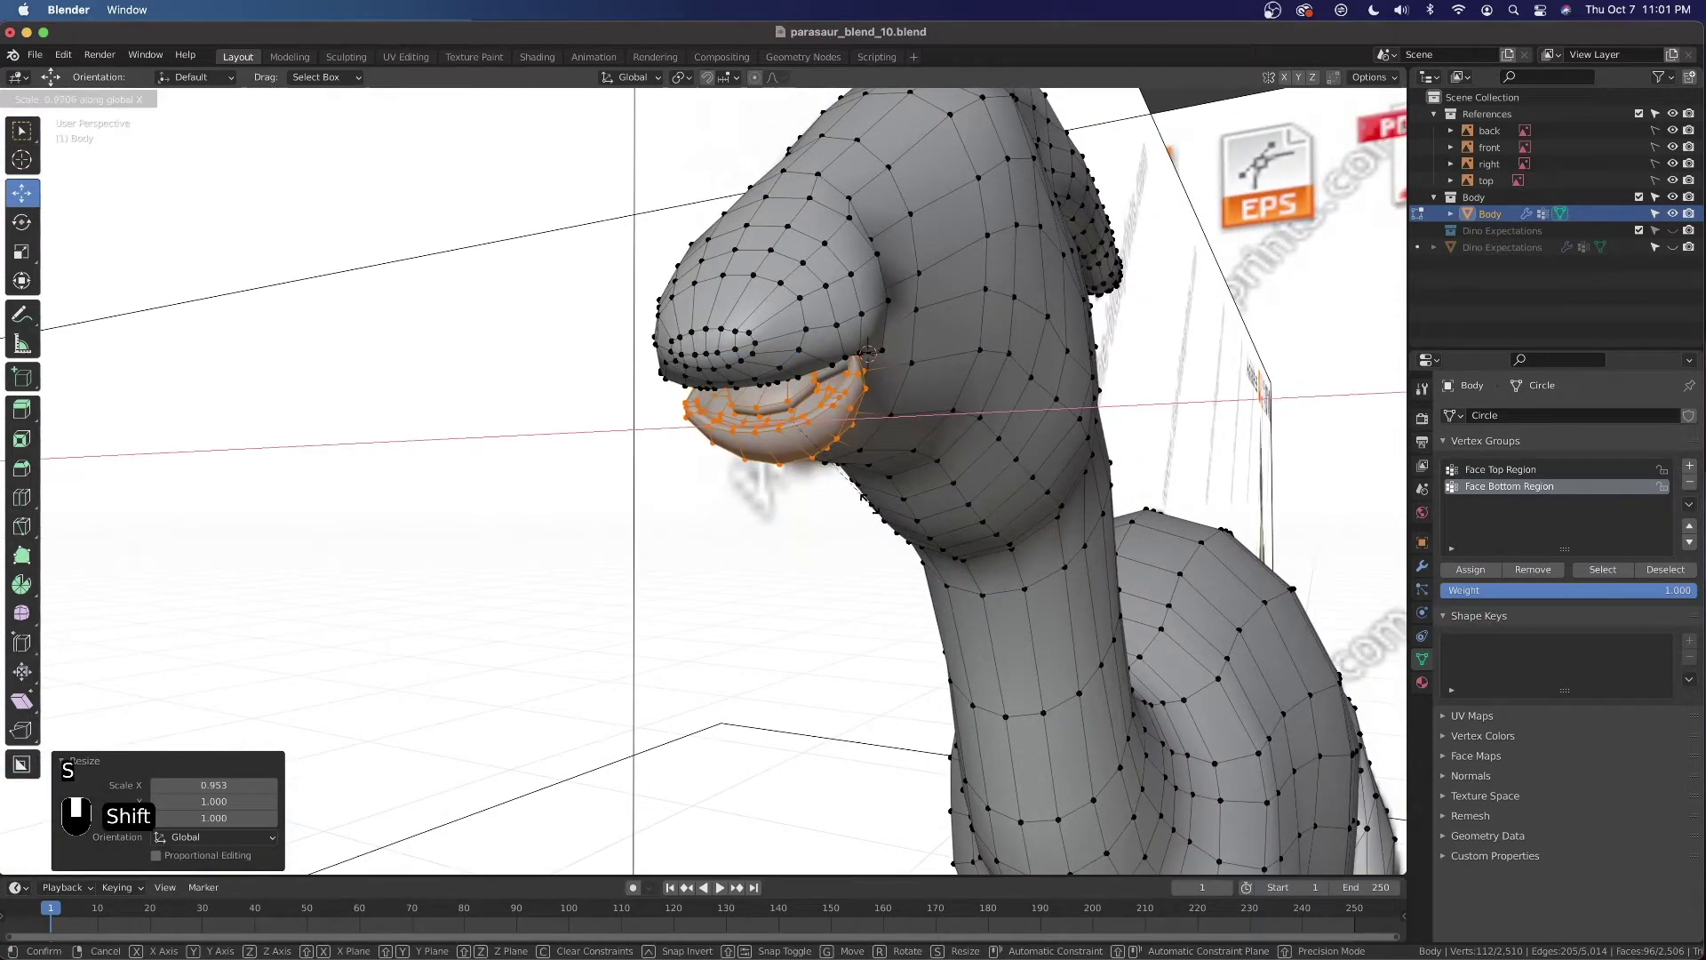
{"action": "left_click", "coordinate": [858, 496]}
{"action": "middle_click_drag", "start_coordinate": [858, 496], "coordinate": [552, 475]}
{"action": "scroll", "coordinate": [1100, 495], "scroll_direction": "up", "scroll_amount": 5}
{"action": "key", "text": "s"}
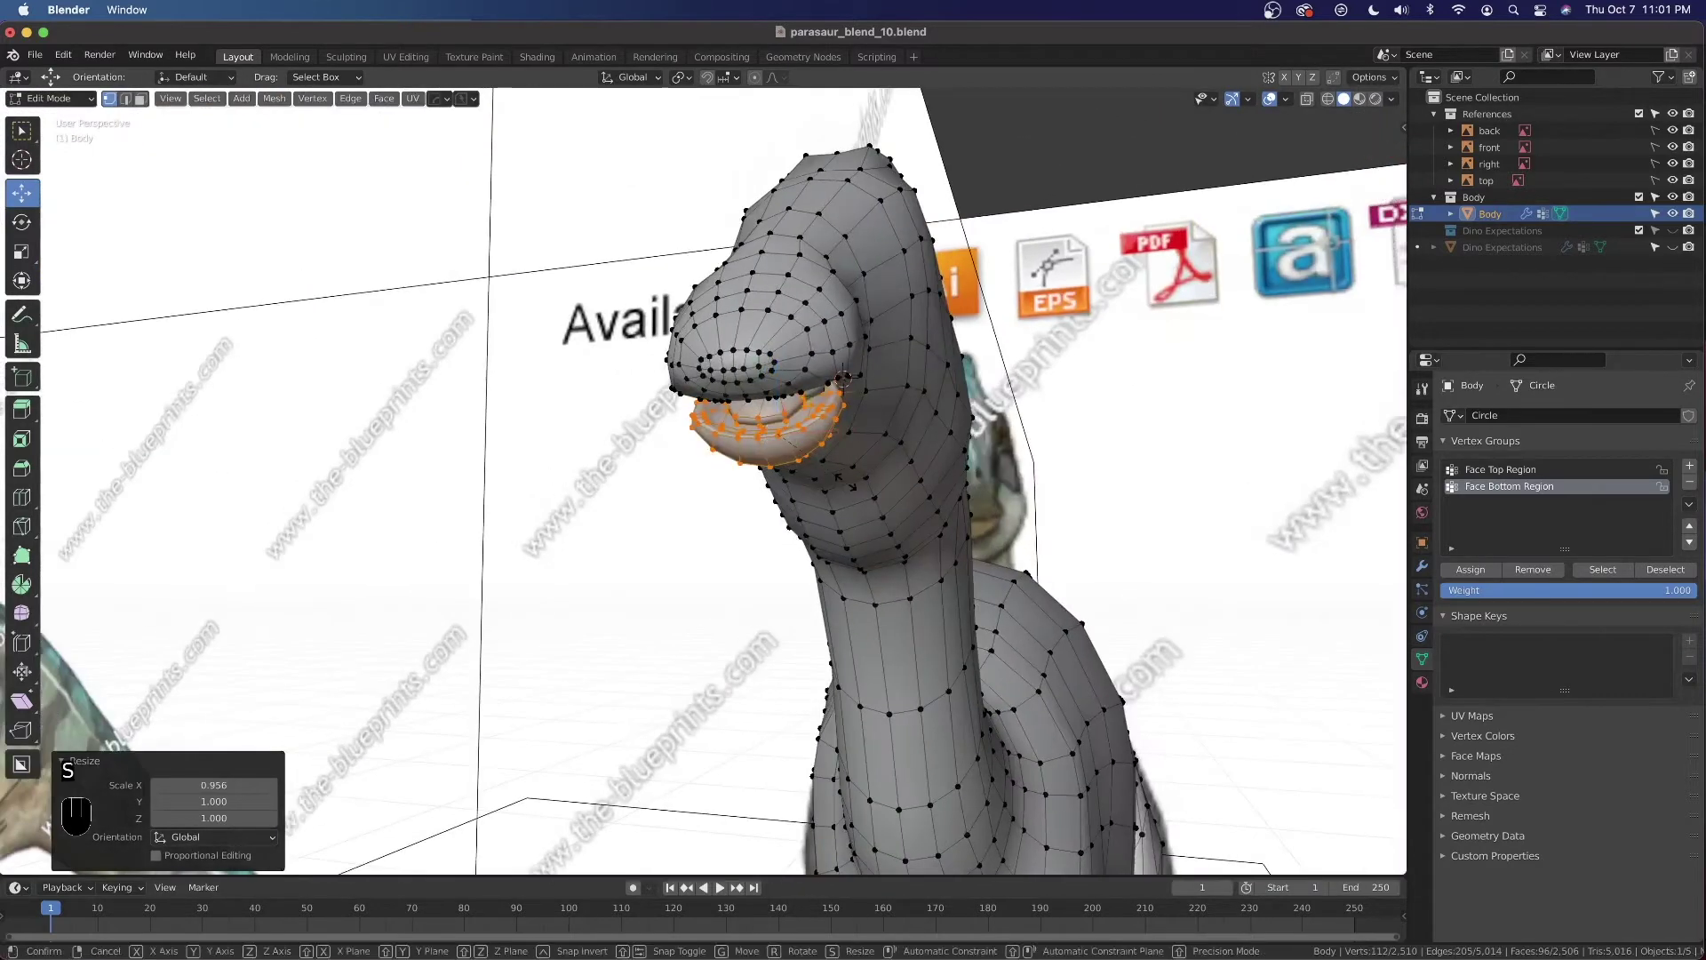
{"action": "key", "text": "x"}
{"action": "left_click", "coordinate": [831, 474], "text": "shift"}
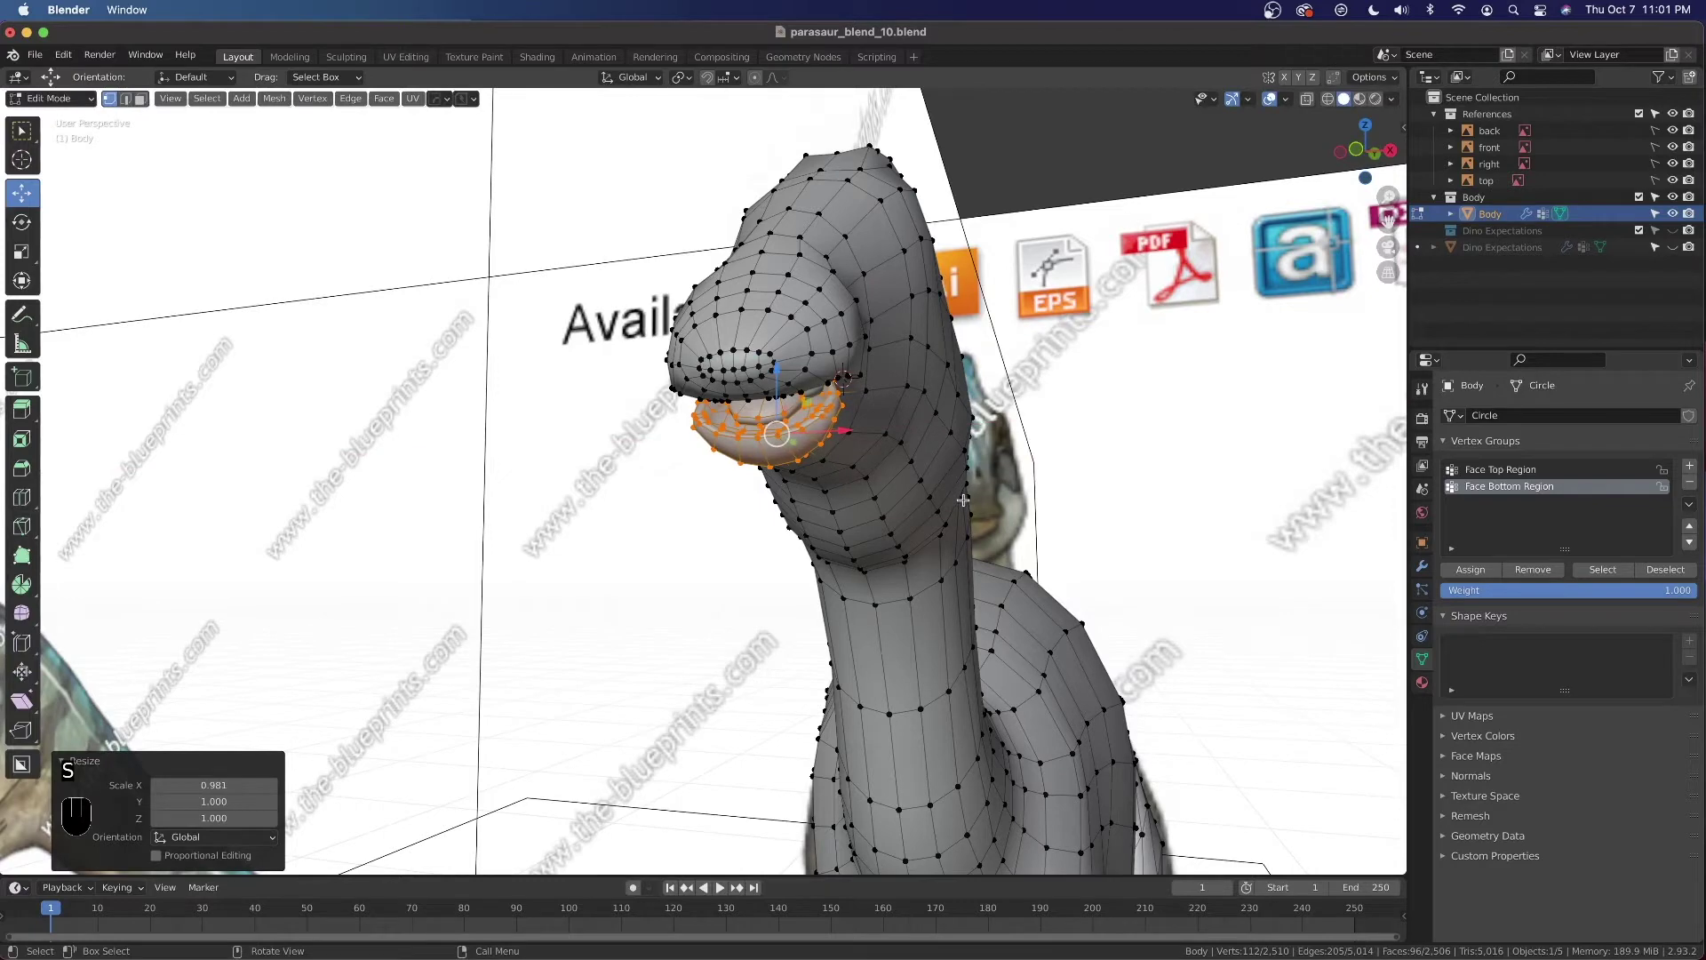
Check the smoothed head in Object Mode and reopen its mesh in right view with X-ray on, framed around the eye area
{"action": "middle_click_drag", "start_coordinate": [1232, 444], "coordinate": [879, 496]}
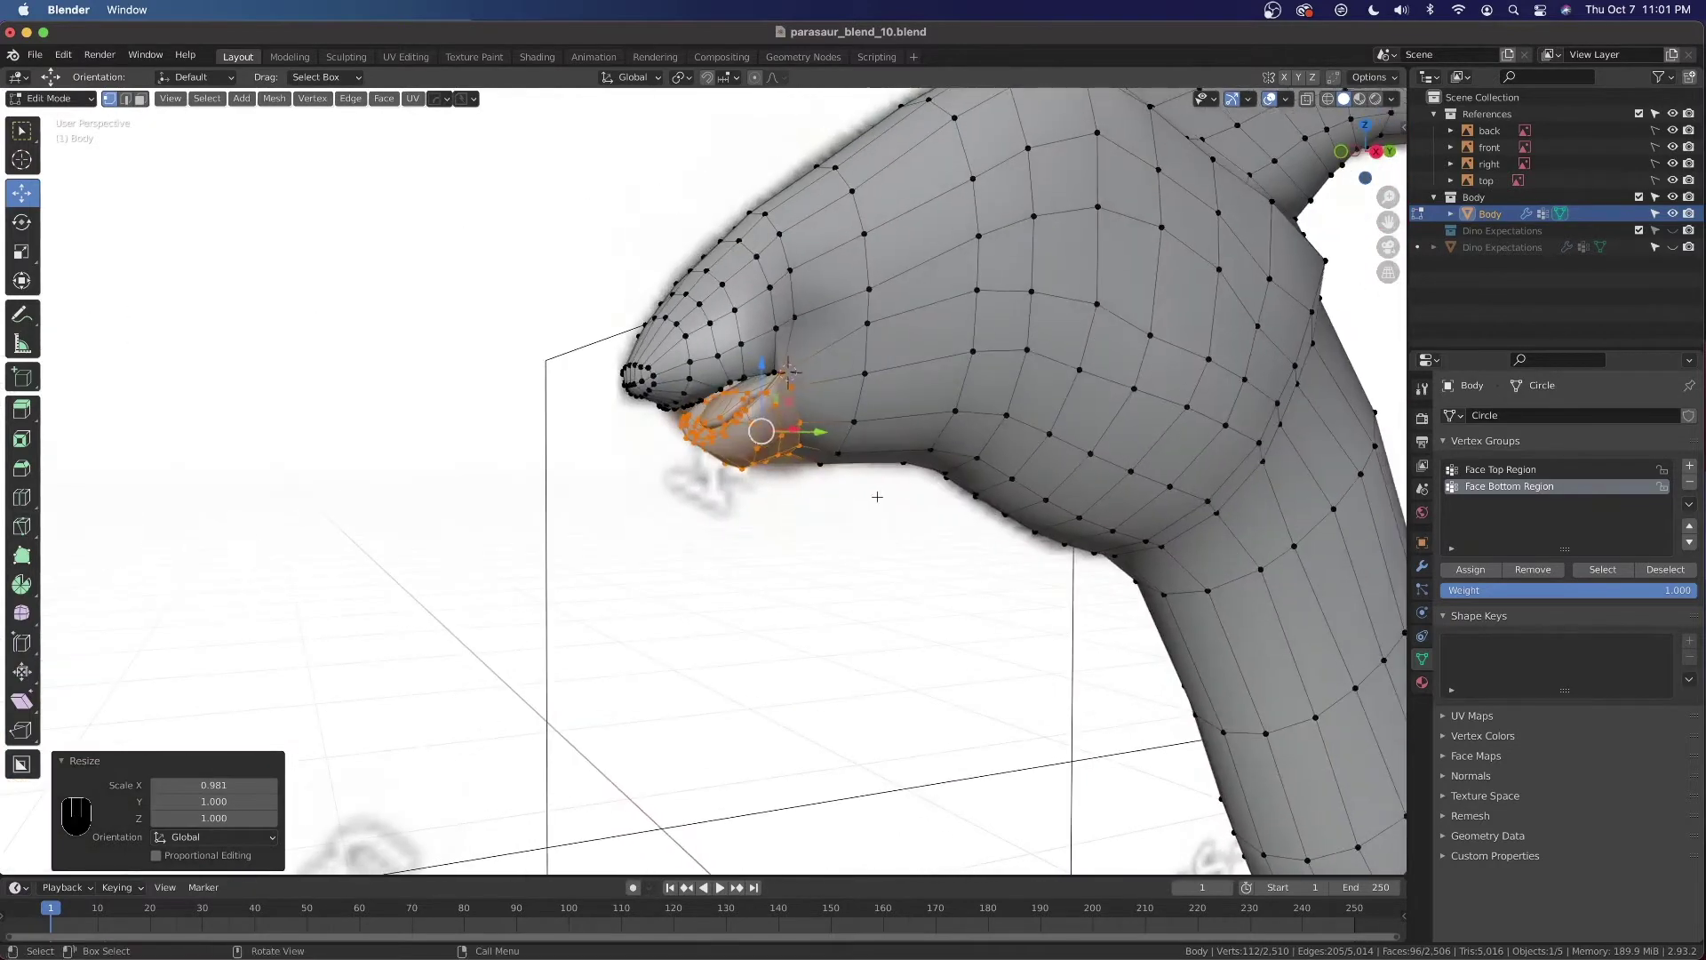
{"action": "key", "text": "Tab"}
{"action": "key", "text": "grave"}
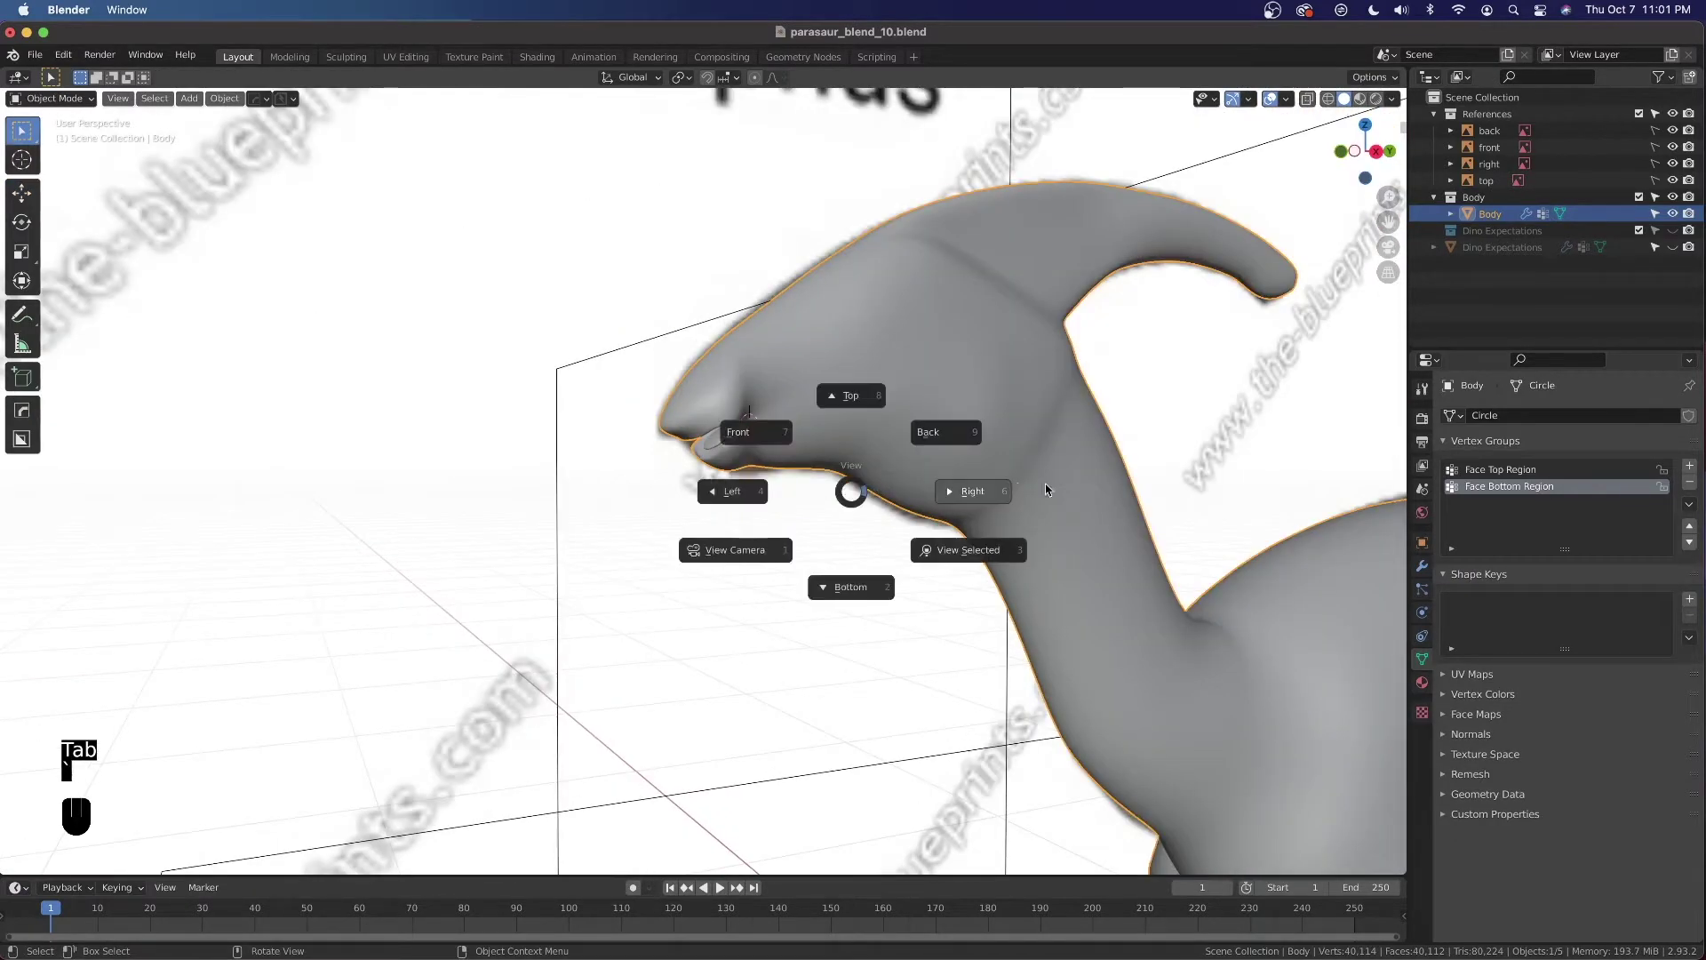
{"action": "left_click", "coordinate": [1047, 488]}
{"action": "middle_click_drag", "start_coordinate": [1047, 488], "coordinate": [842, 430], "text": "shift"}
{"action": "key", "text": "Tab"}
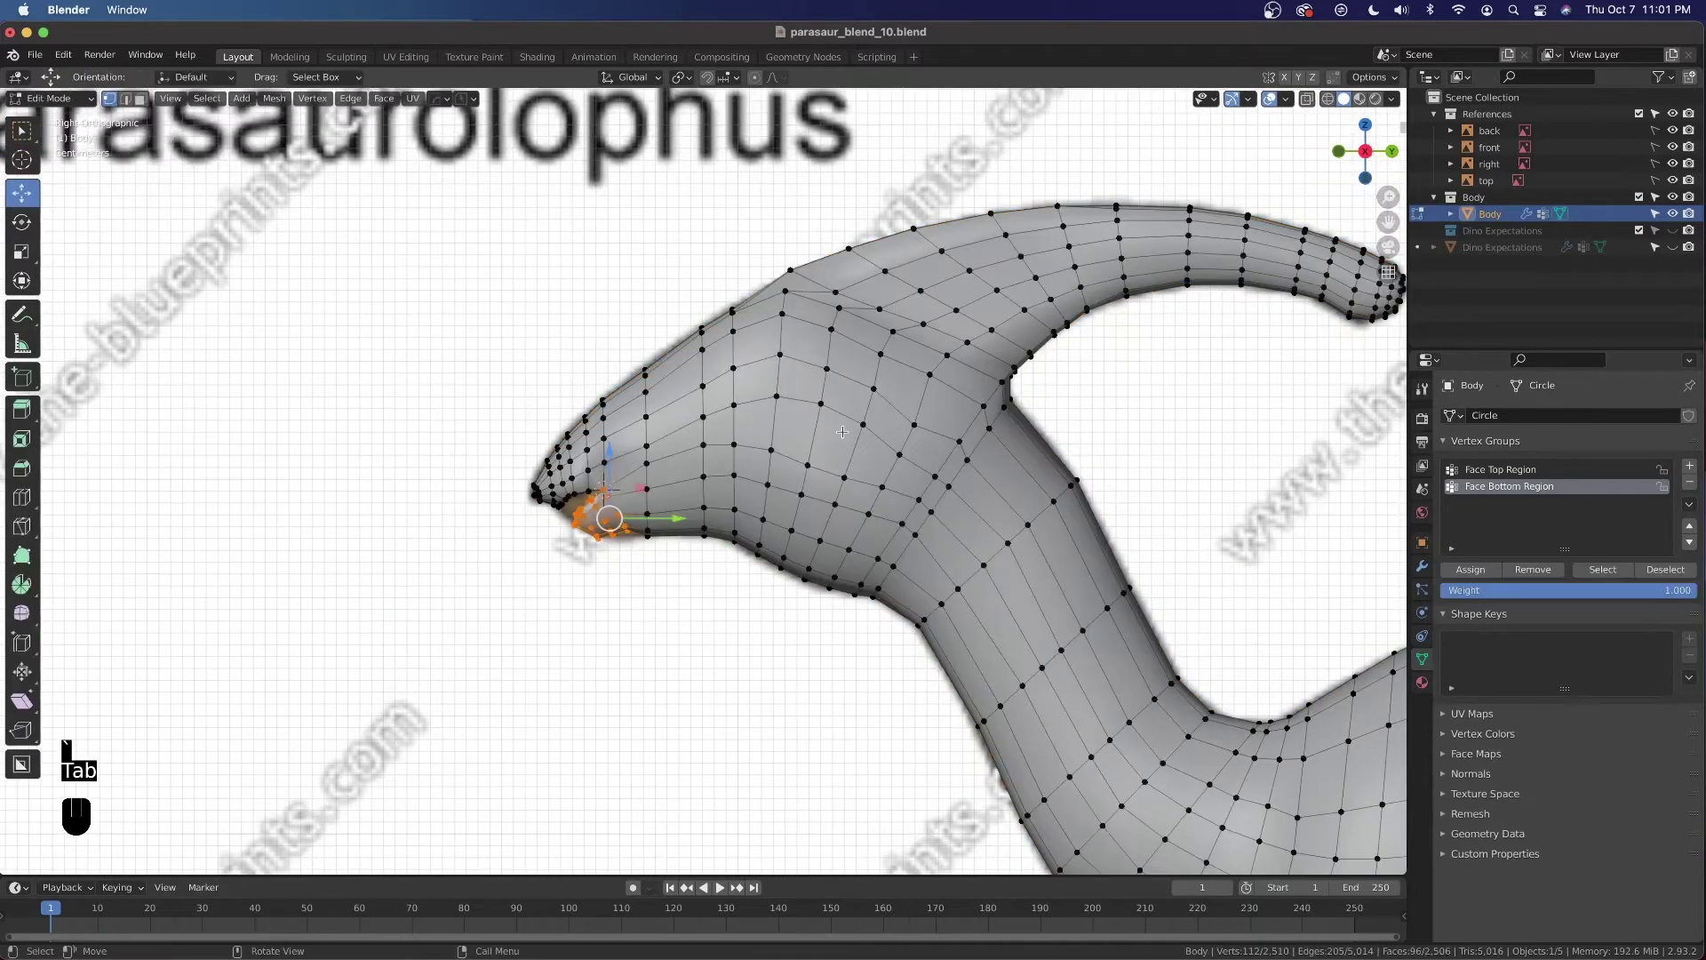
{"action": "key", "text": "alt+z"}
{"action": "middle_click_drag", "start_coordinate": [842, 433], "coordinate": [755, 452], "text": "shift"}
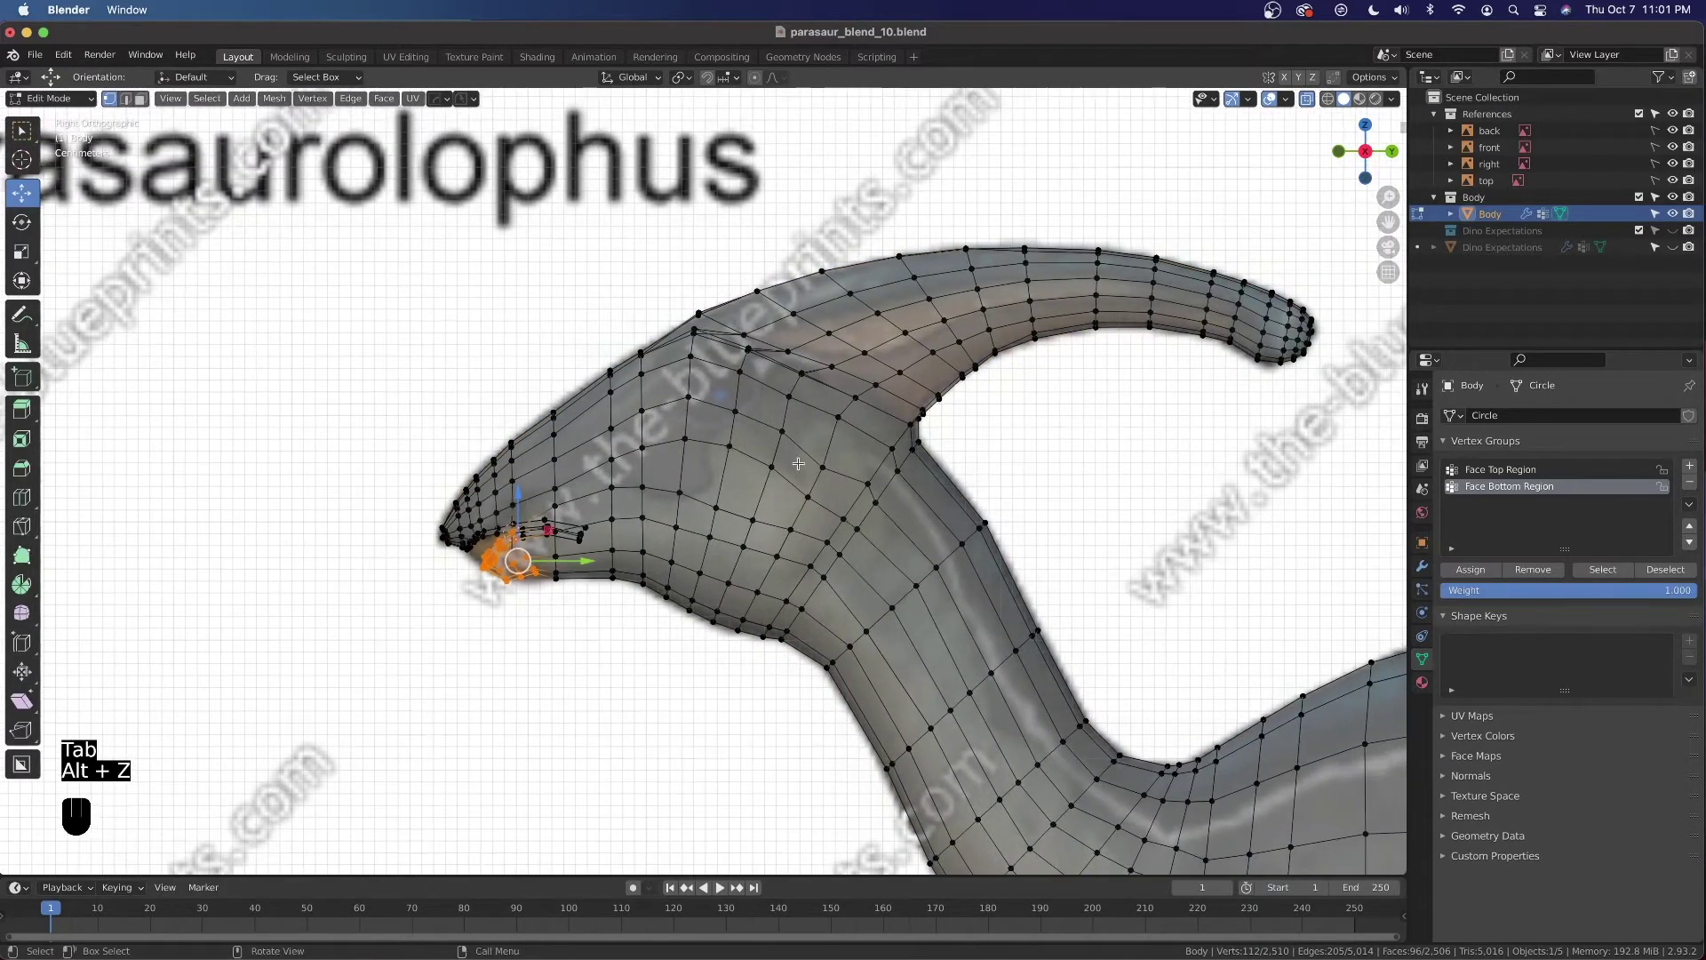
{"action": "middle_click_drag", "start_coordinate": [810, 299], "coordinate": [789, 322], "text": "shift"}
{"action": "scroll", "coordinate": [706, 388], "scroll_direction": "up", "scroll_amount": 4}
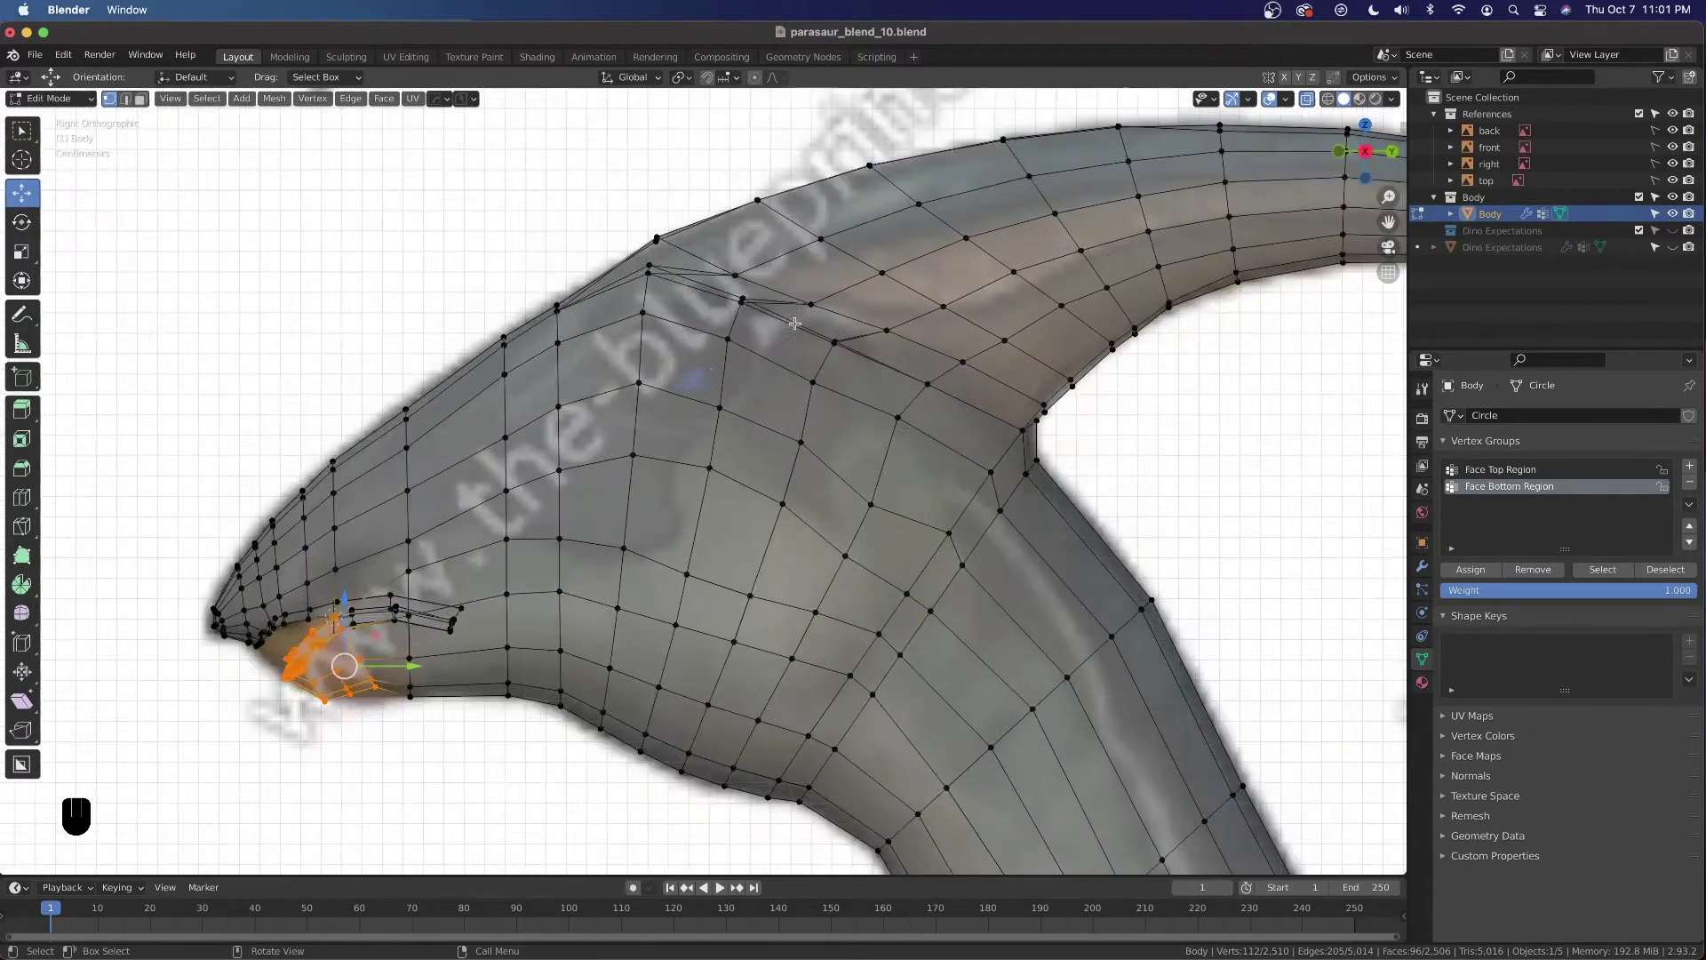
{"action": "scroll", "coordinate": [706, 387], "scroll_direction": "up", "scroll_amount": 4}
{"action": "scroll", "coordinate": [706, 382], "scroll_direction": "down", "scroll_amount": 3}
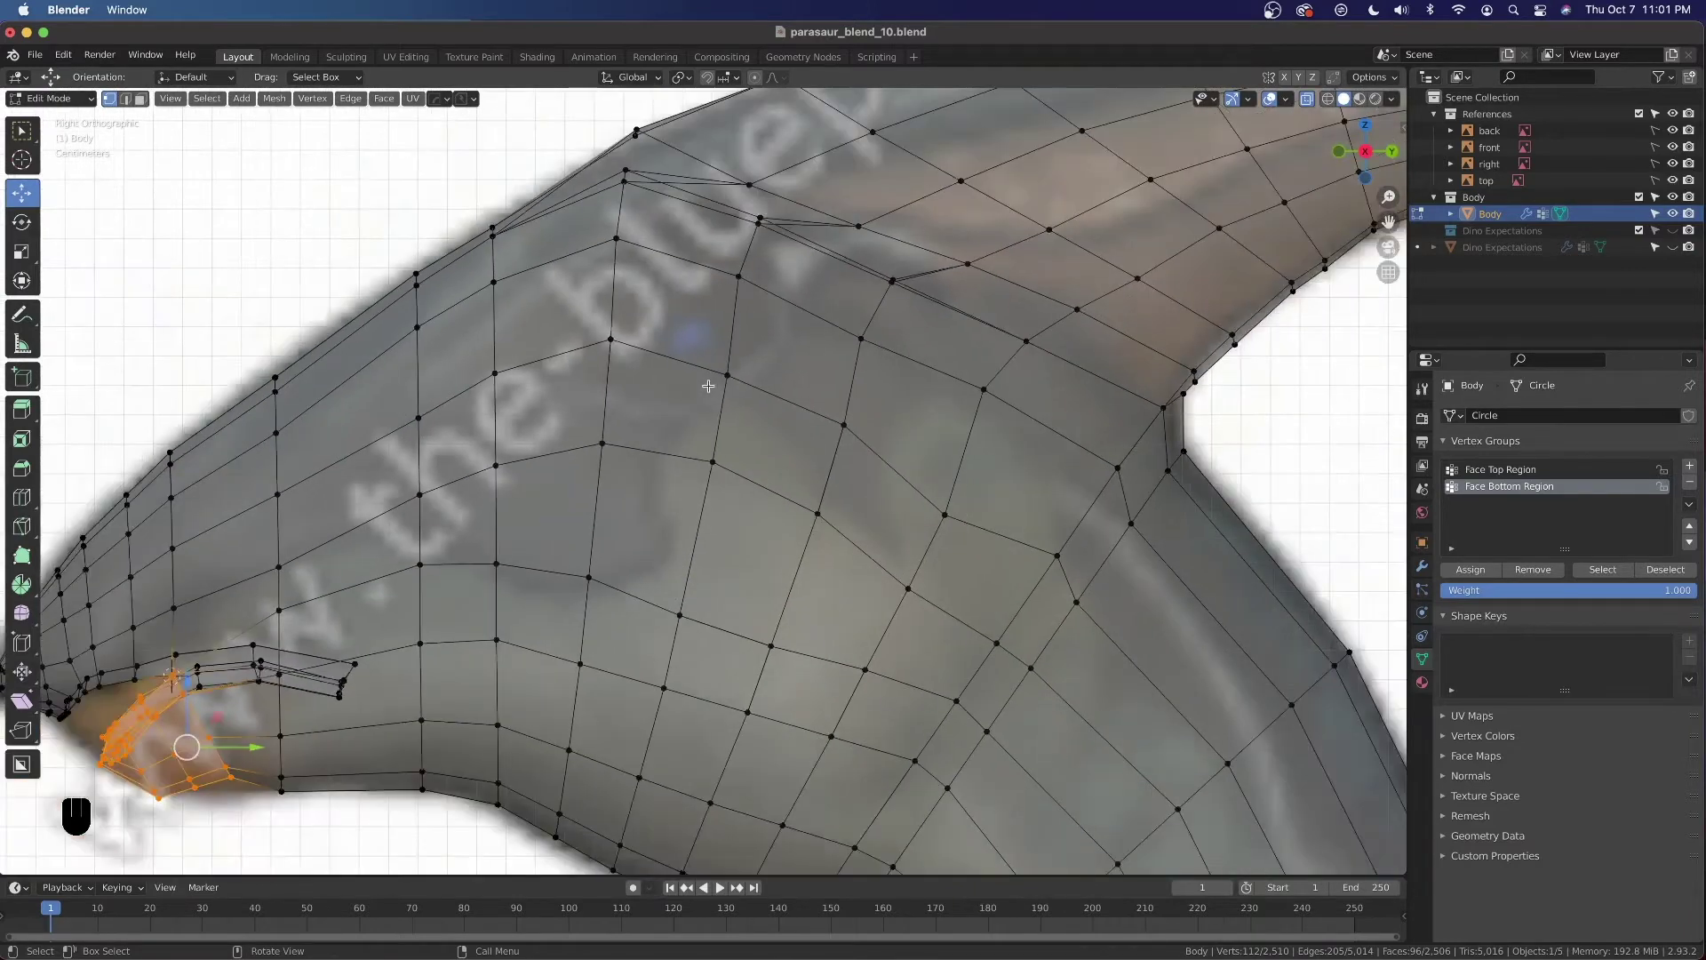
{"action": "middle_click_drag", "start_coordinate": [708, 380], "coordinate": [771, 427], "text": "shift"}
Vertex-slide the point just behind the blueprint's eye up and forward onto the eye, by factors of 0.284, 0.313 and 0.138
{"action": "left_click", "coordinate": [780, 412]}
{"action": "left_click", "coordinate": [665, 373]}
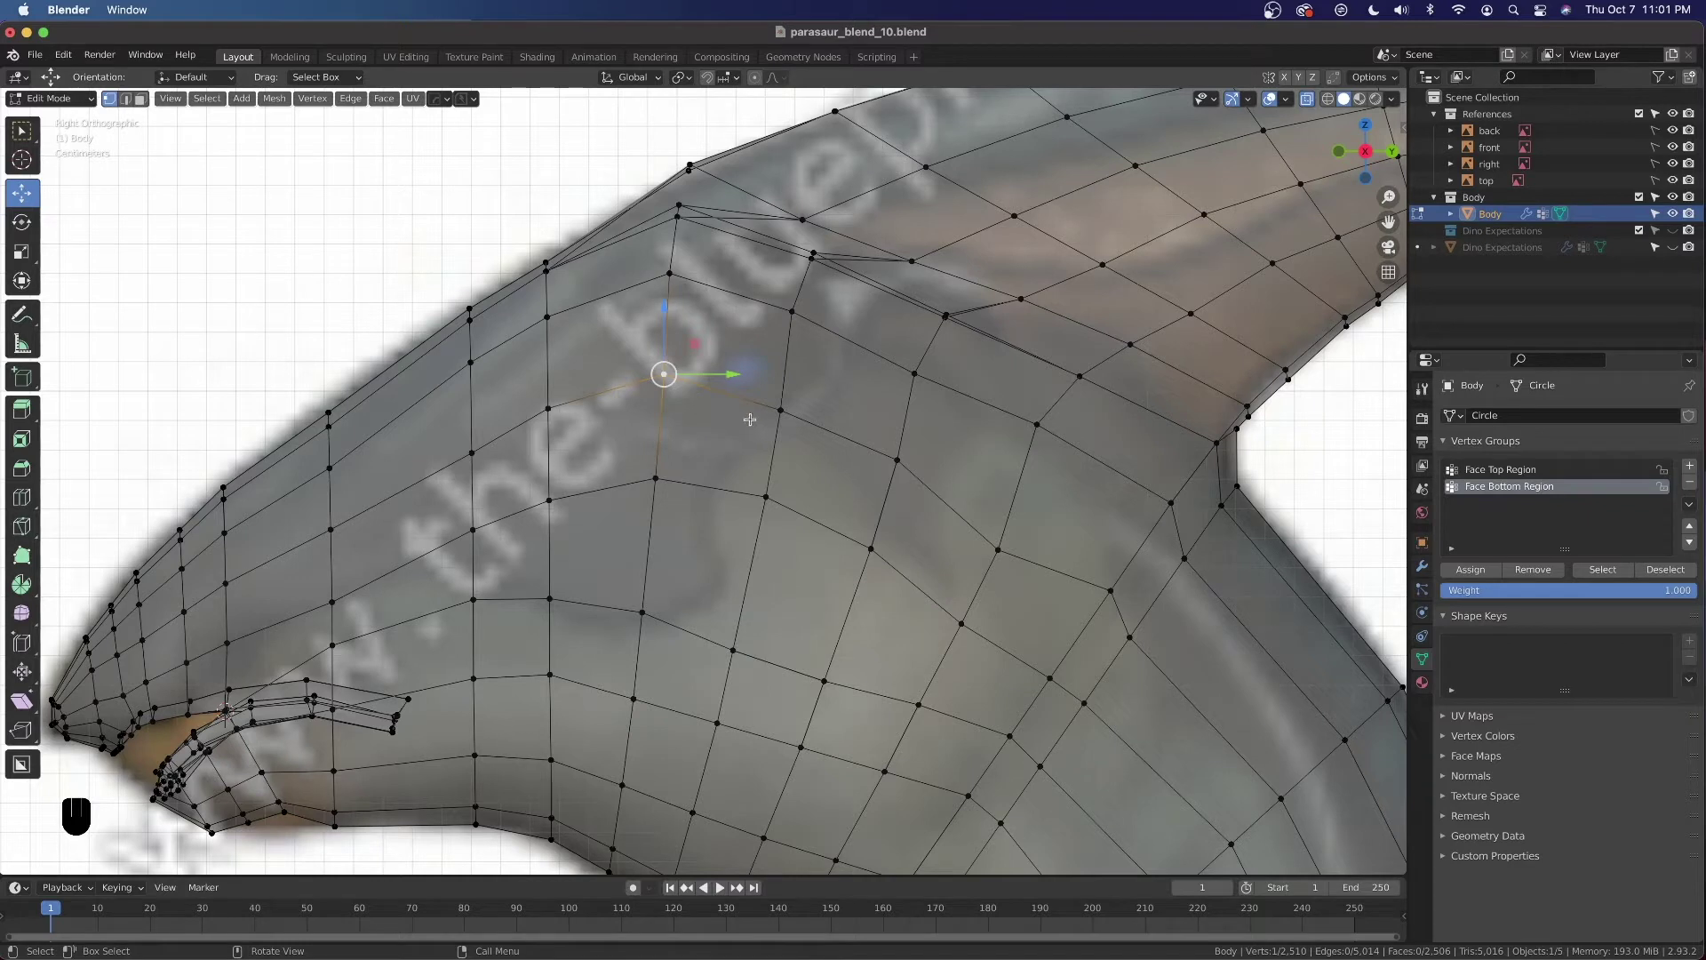
{"action": "left_click", "coordinate": [782, 411]}
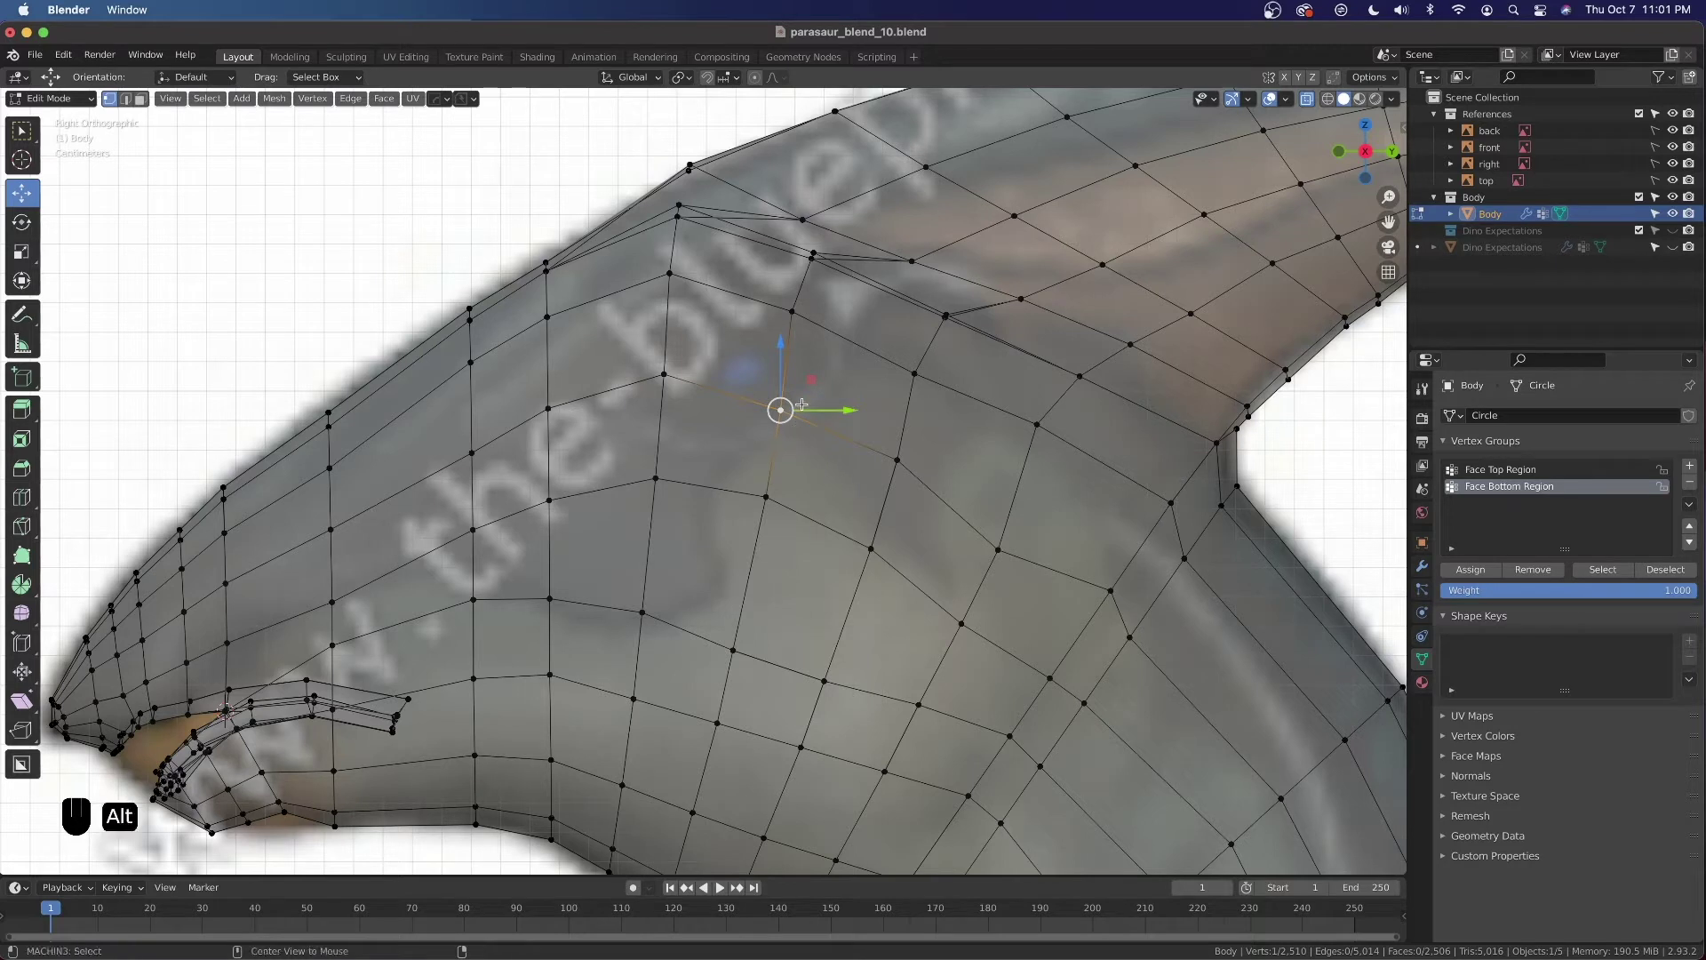
{"action": "left_click", "coordinate": [795, 465], "text": "shift"}
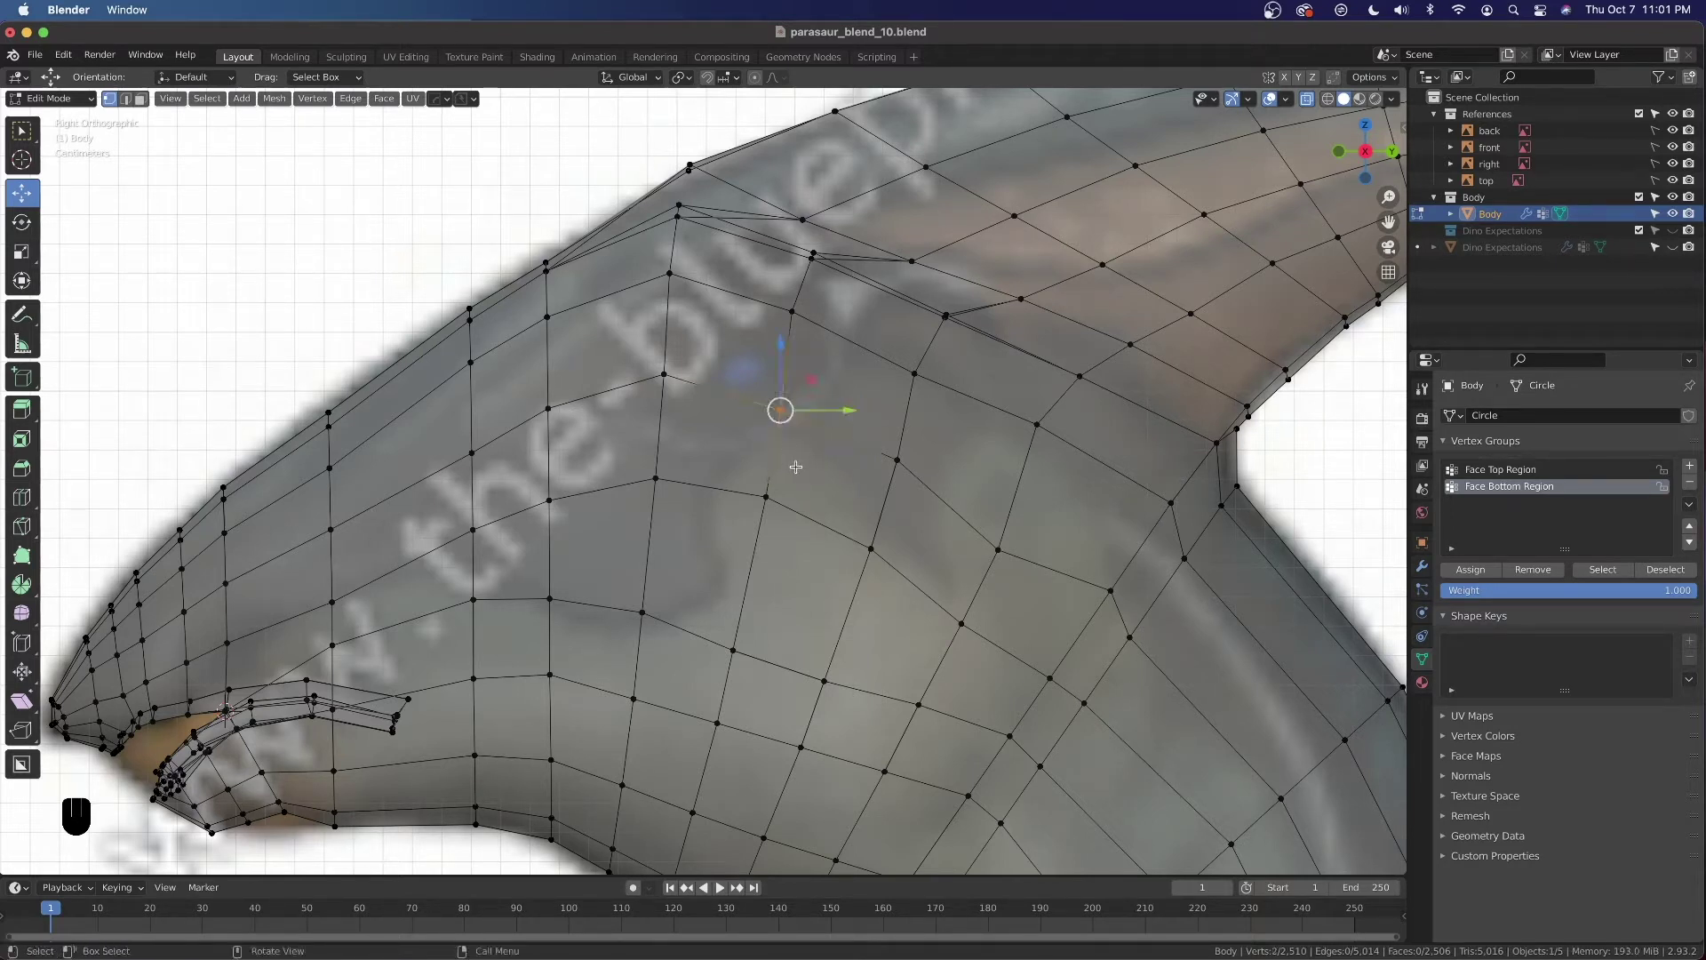
{"action": "key", "text": "g"}
{"action": "key", "text": "g"}
{"action": "left_click", "coordinate": [804, 439]}
{"action": "key", "text": "g"}
{"action": "key", "text": "g"}
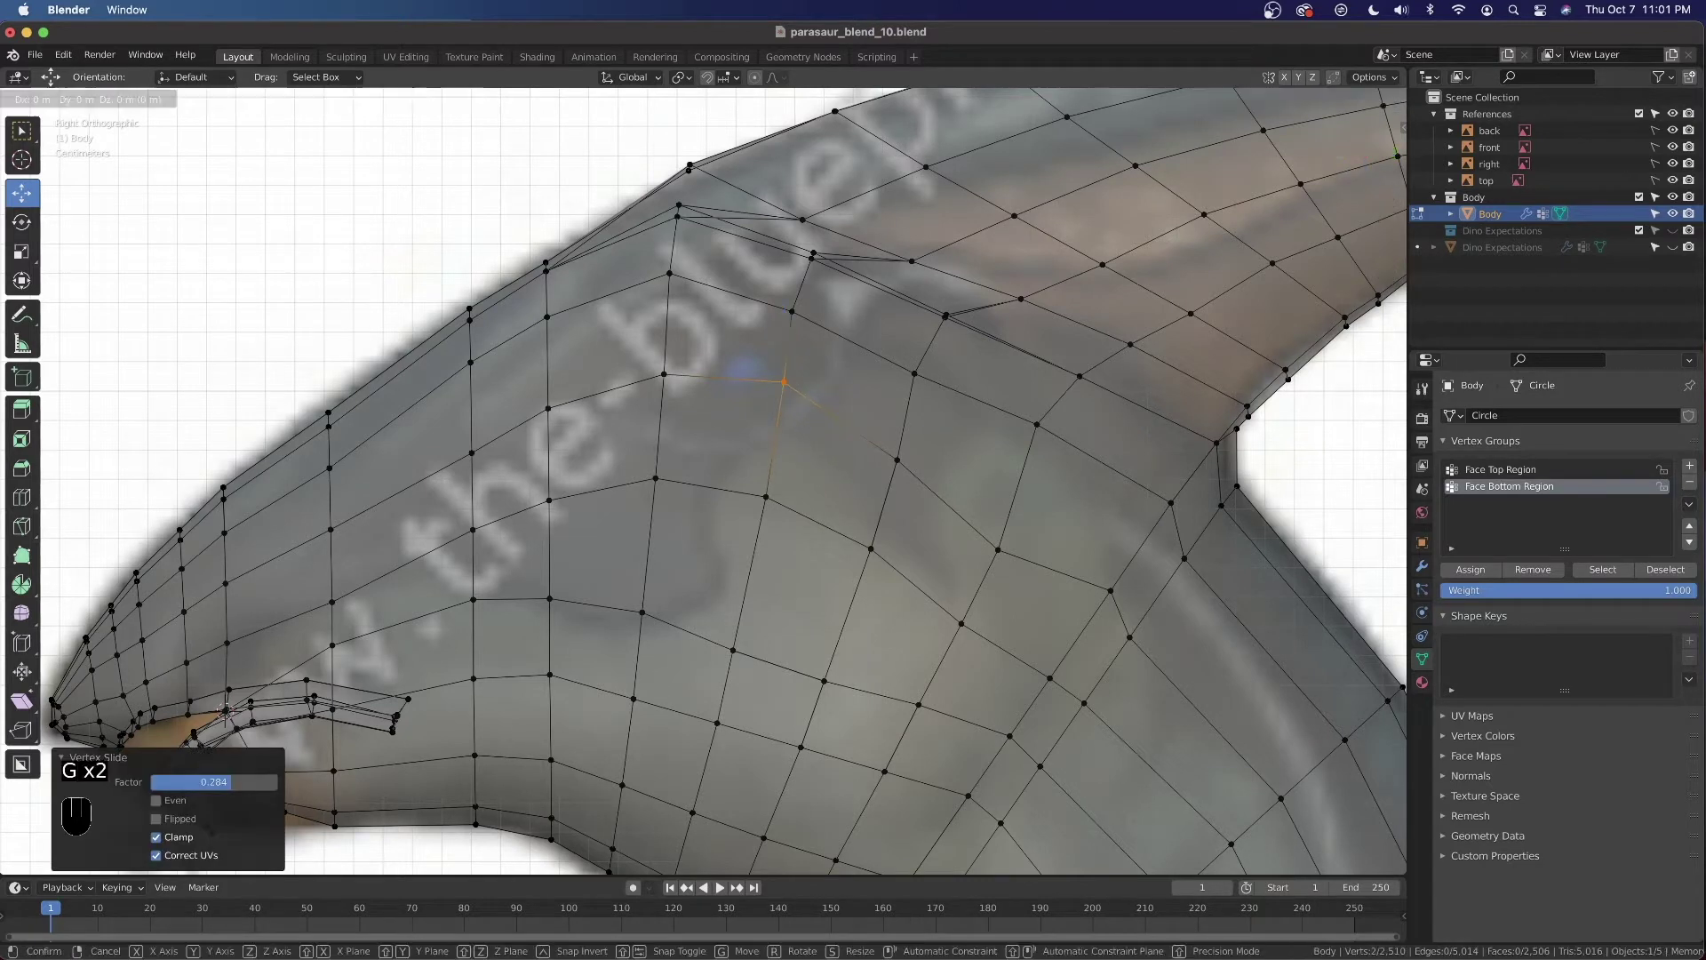
{"action": "left_click", "coordinate": [766, 429]}
{"action": "key", "text": "g"}
{"action": "key", "text": "g"}
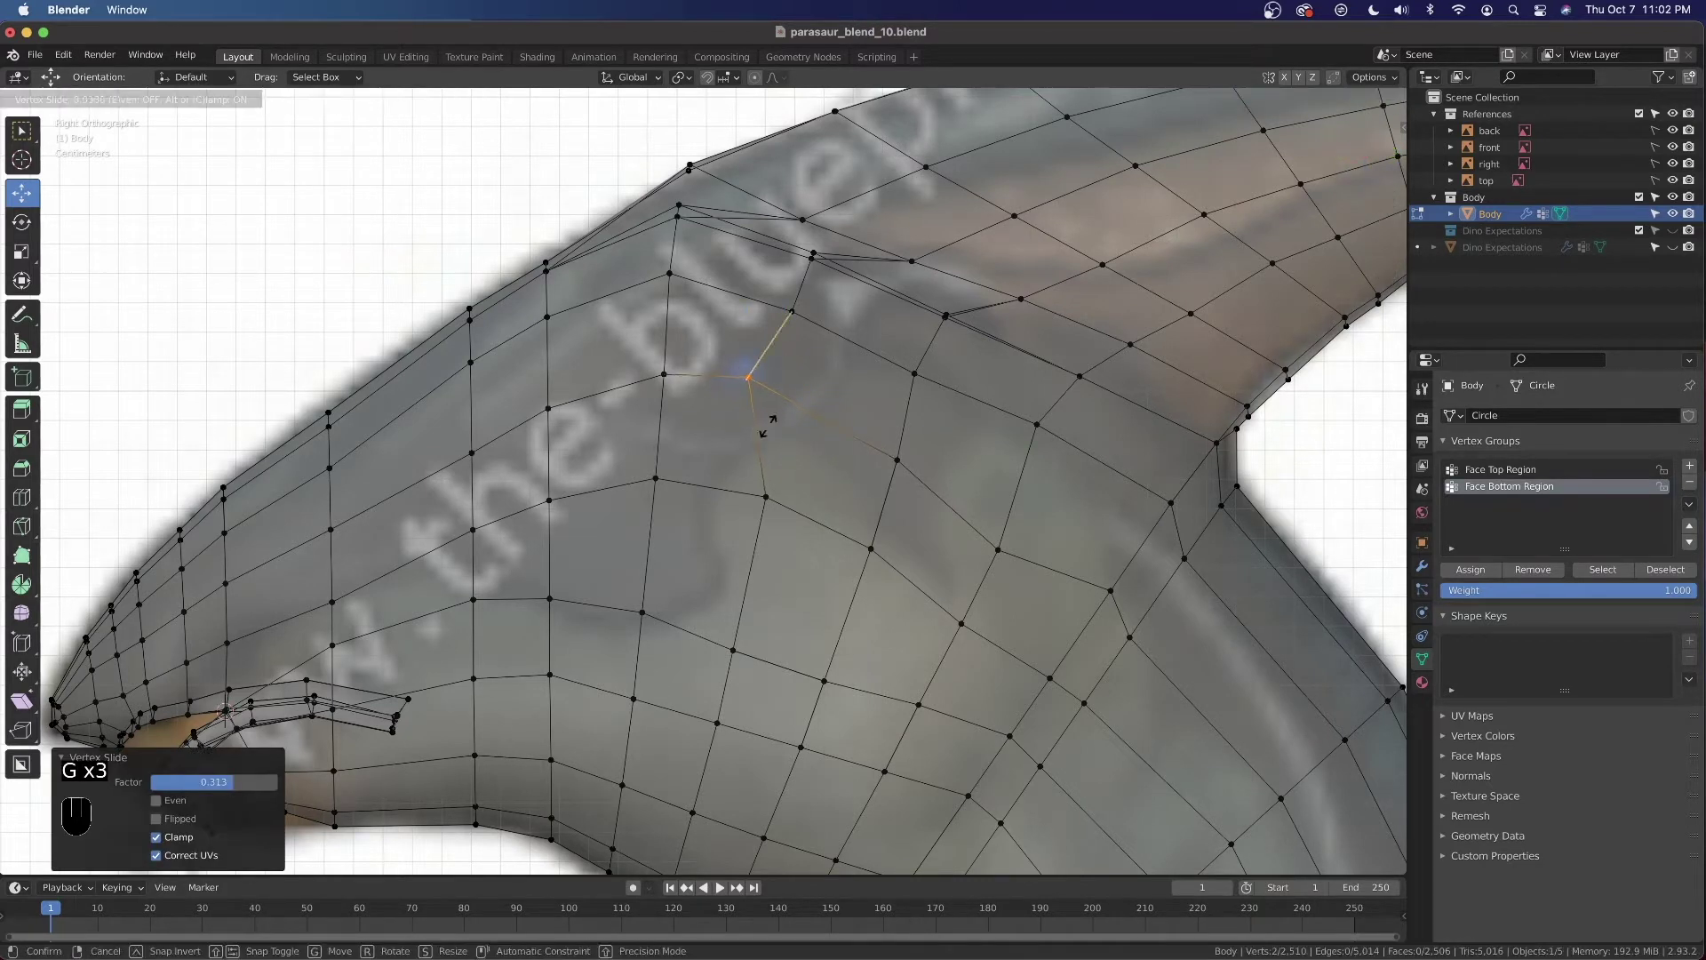
{"action": "left_click", "coordinate": [773, 414]}
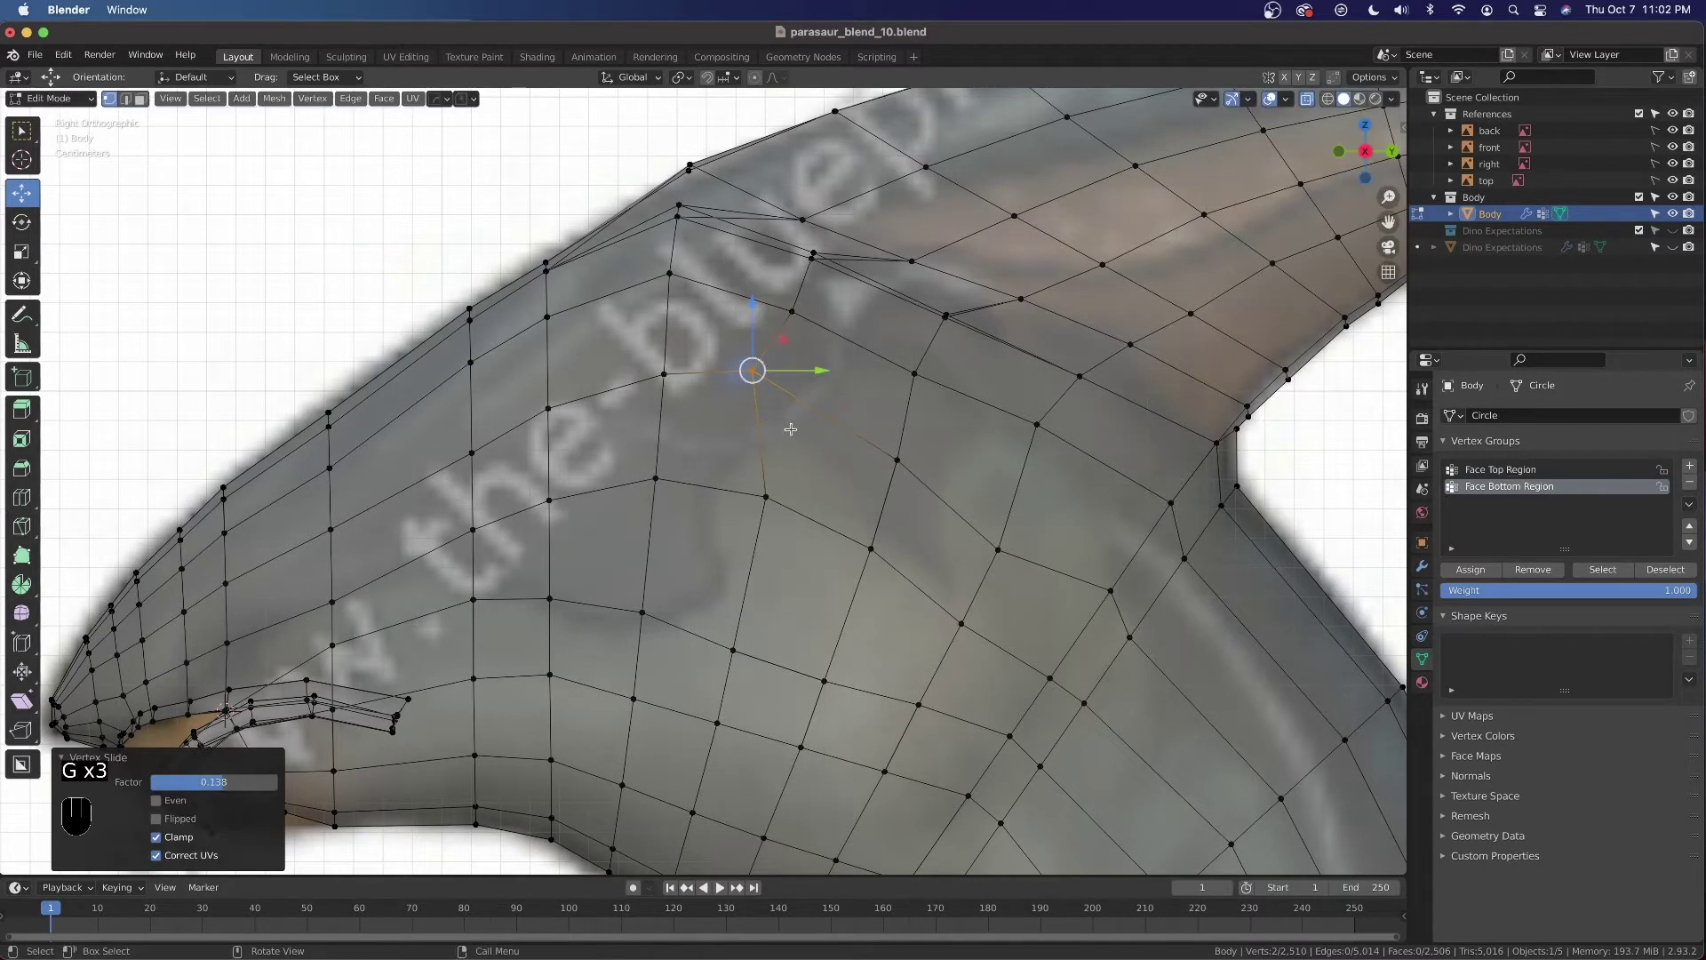
Slide the two vertices behind the eye forward along their edges, the upper by 0.247 and the lower by 0.171
{"action": "left_click", "coordinate": [915, 373]}
{"action": "key", "text": "g"}
{"action": "key", "text": "g"}
{"action": "left_click", "coordinate": [936, 460]}
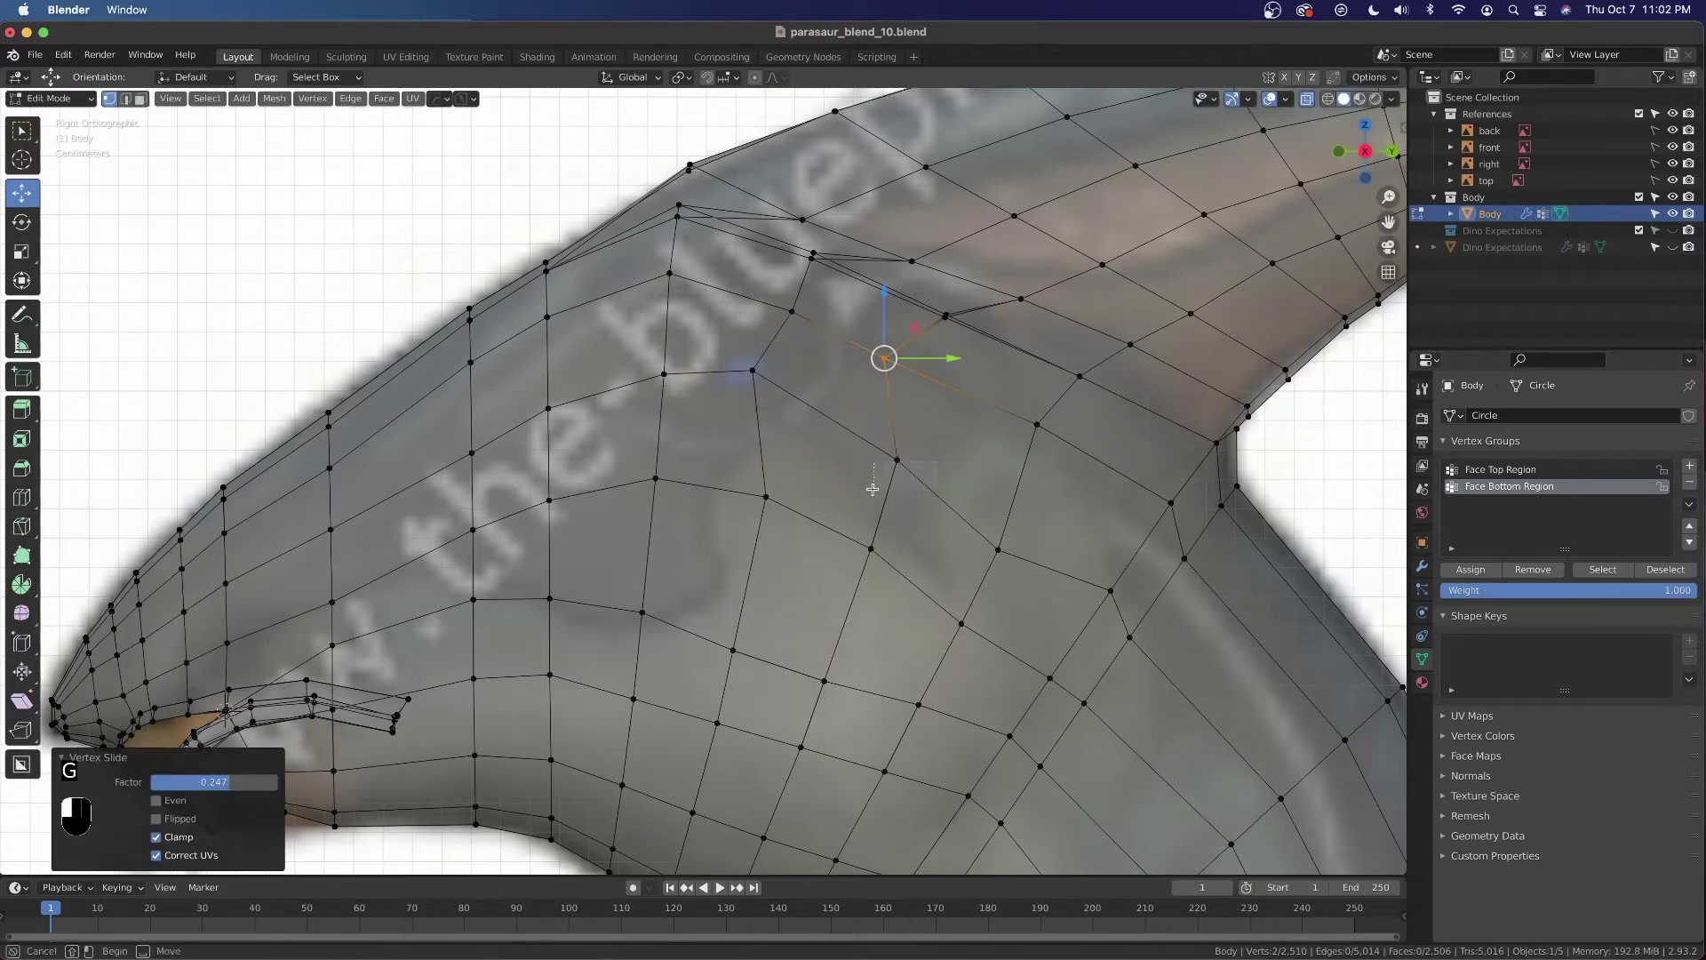
{"action": "left_click", "coordinate": [896, 459]}
{"action": "key", "text": "g"}
{"action": "key", "text": "g"}
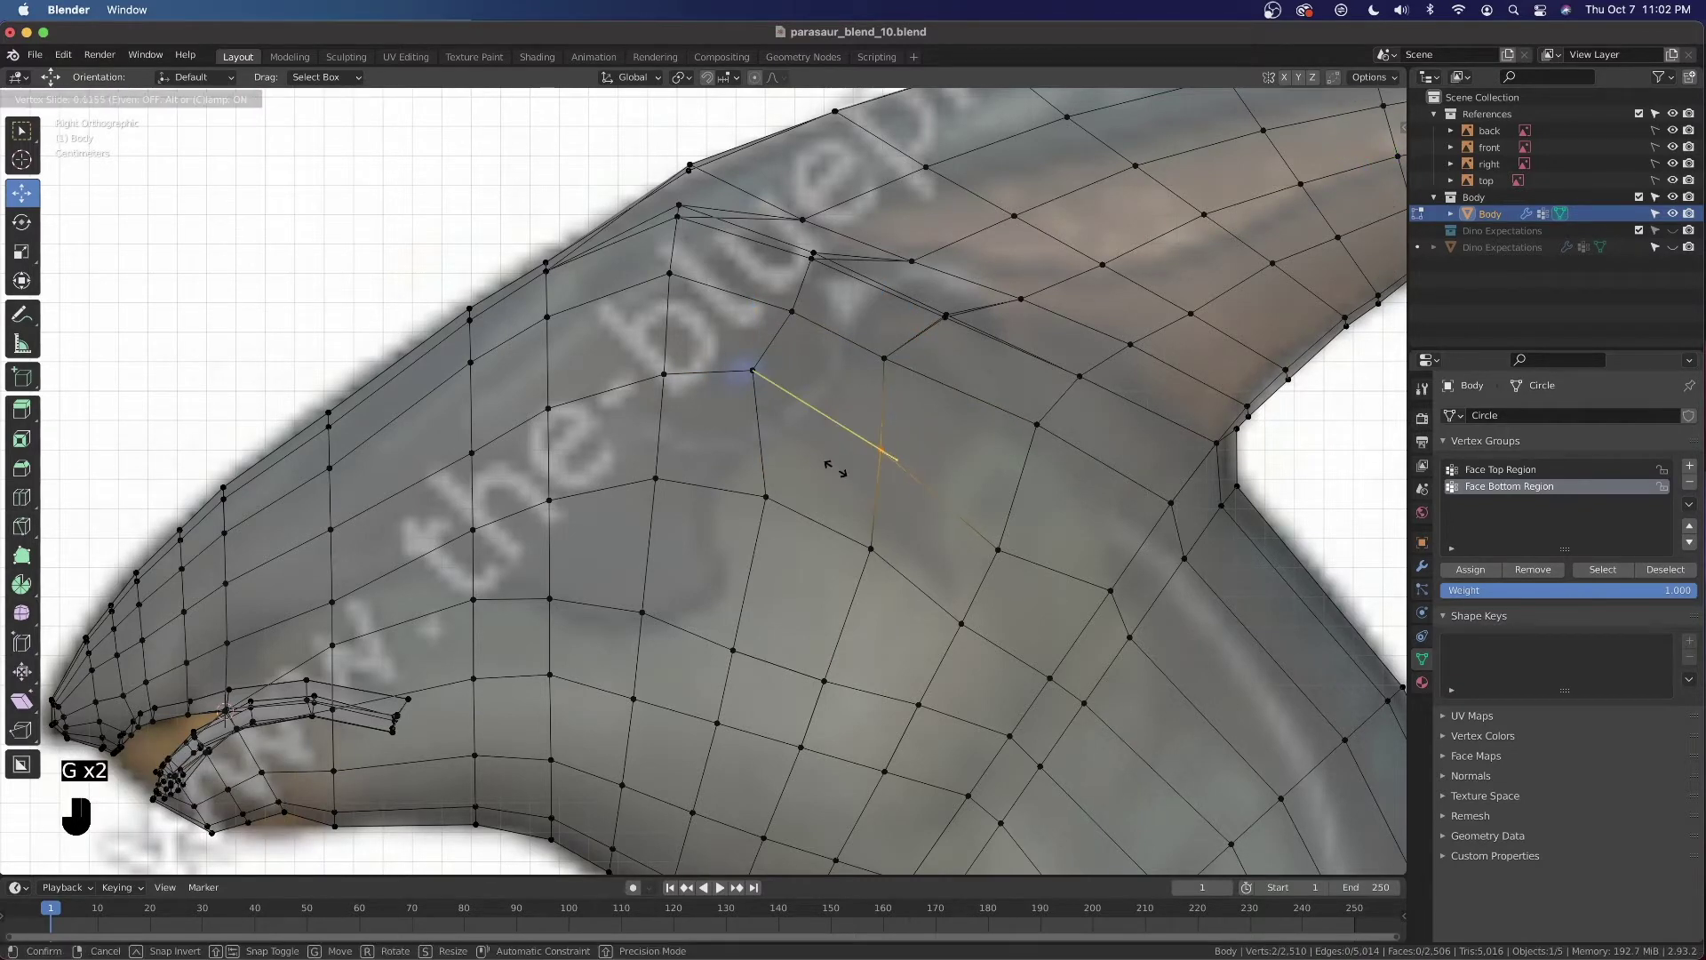
{"action": "left_click", "coordinate": [827, 465]}
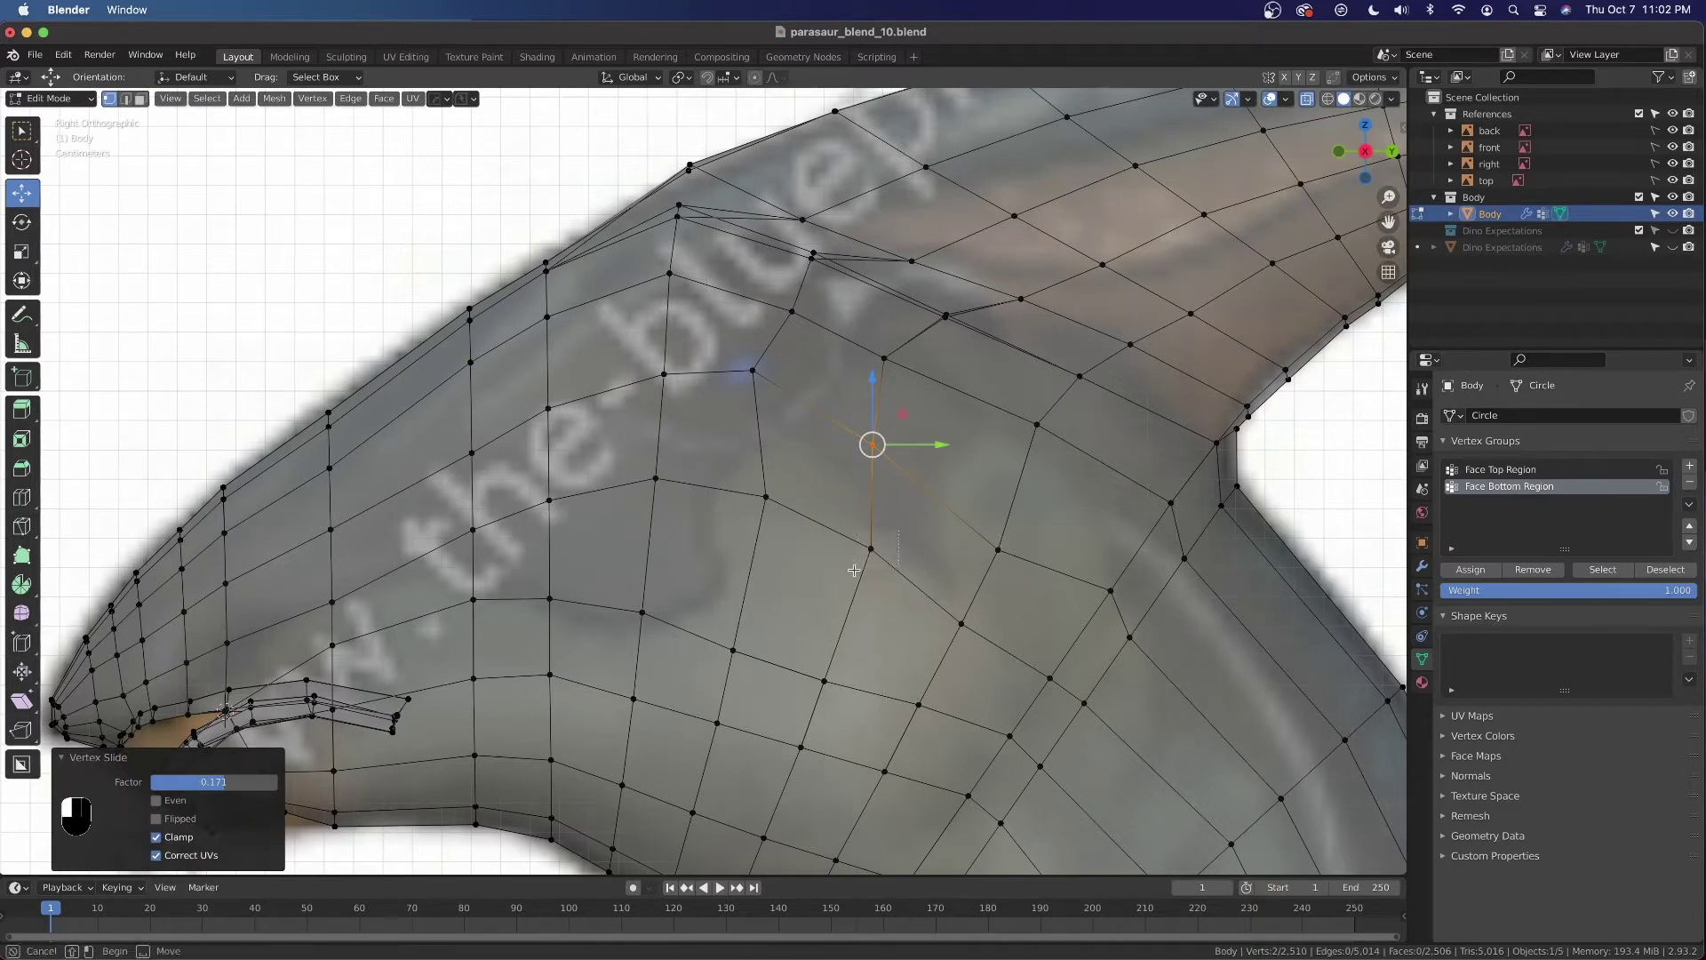
Vertex-slide the vertex below and behind the blueprint's eye forward by 0.239, and the vertex directly below the eye slightly forward
{"action": "key", "text": "g"}
{"action": "key", "text": "g"}
{"action": "left_click", "coordinate": [817, 560]}
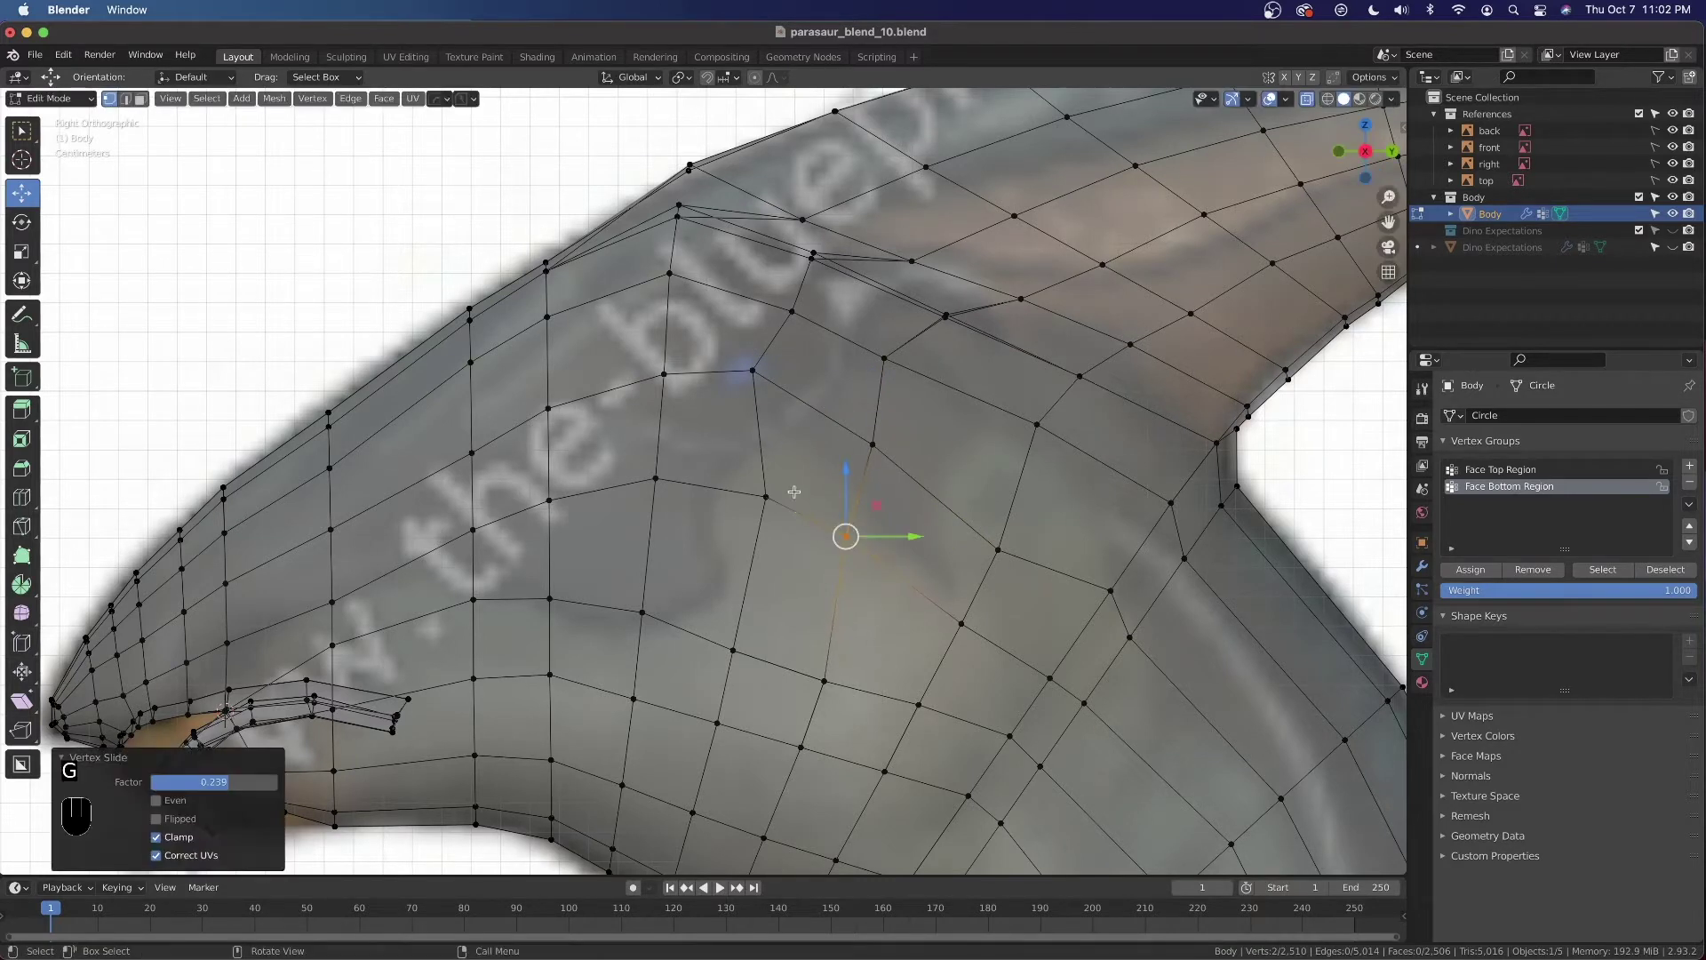
{"action": "key", "text": "g"}
{"action": "key", "text": "g"}
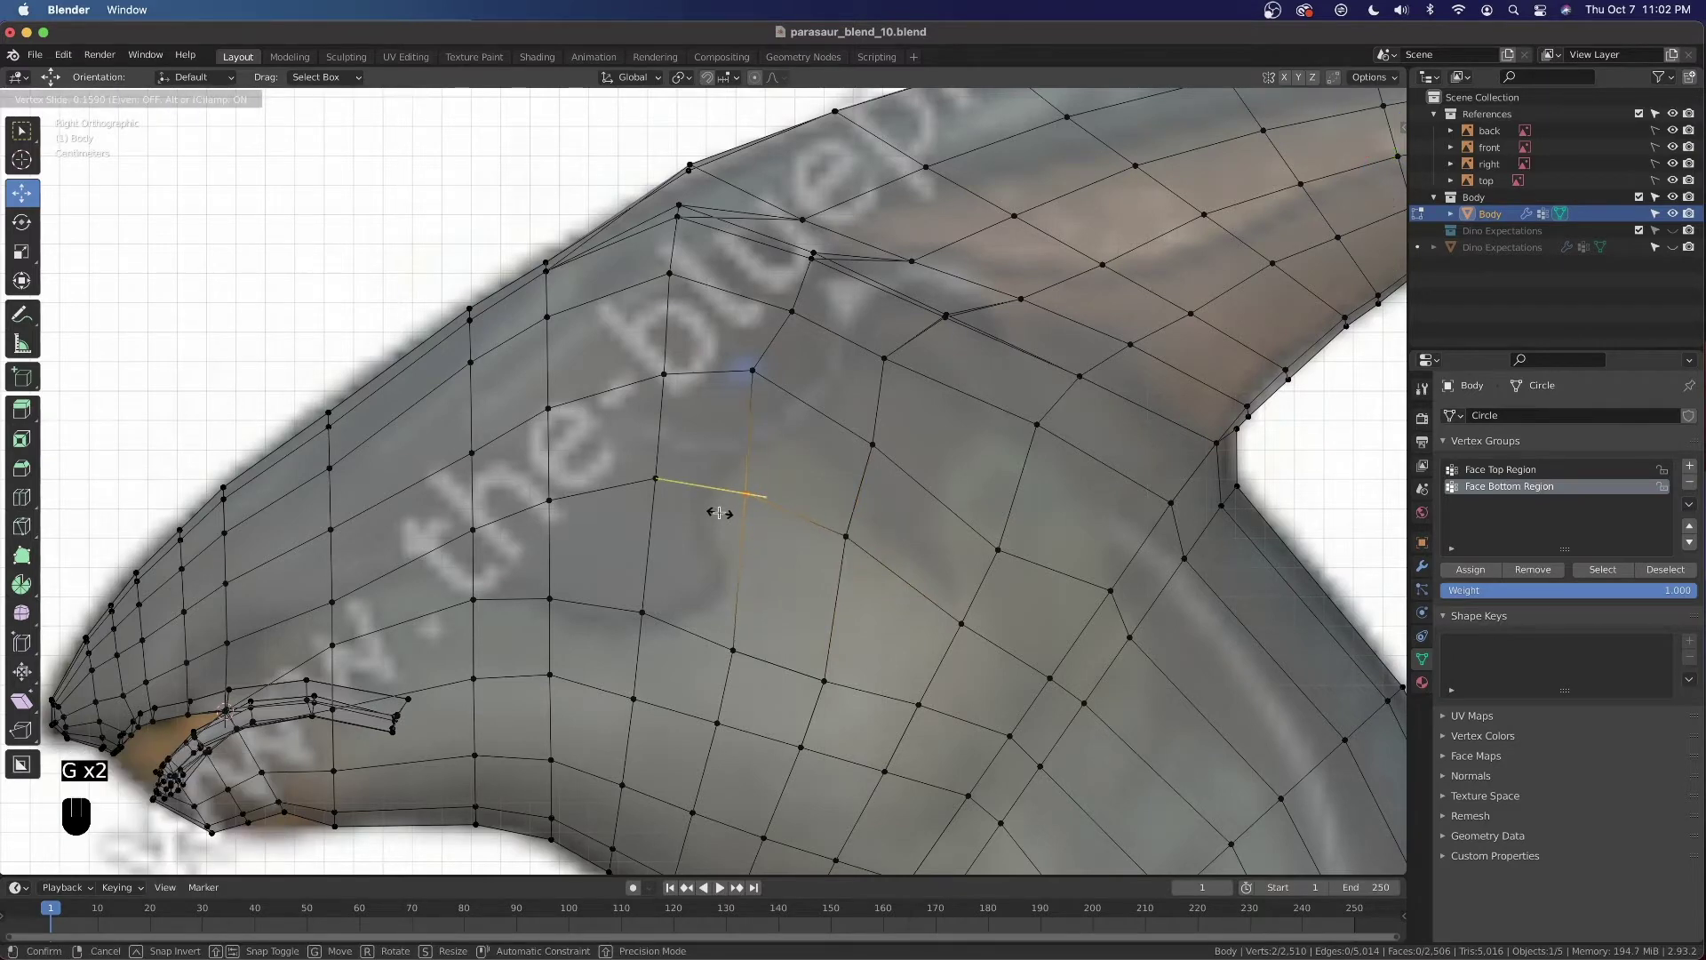
{"action": "left_click", "coordinate": [719, 512]}
Vertex-slide the two vertices in front of the eye, lower and upper, slightly forward along their edges
{"action": "left_click", "coordinate": [655, 478]}
{"action": "key", "text": "g"}
{"action": "key", "text": "g"}
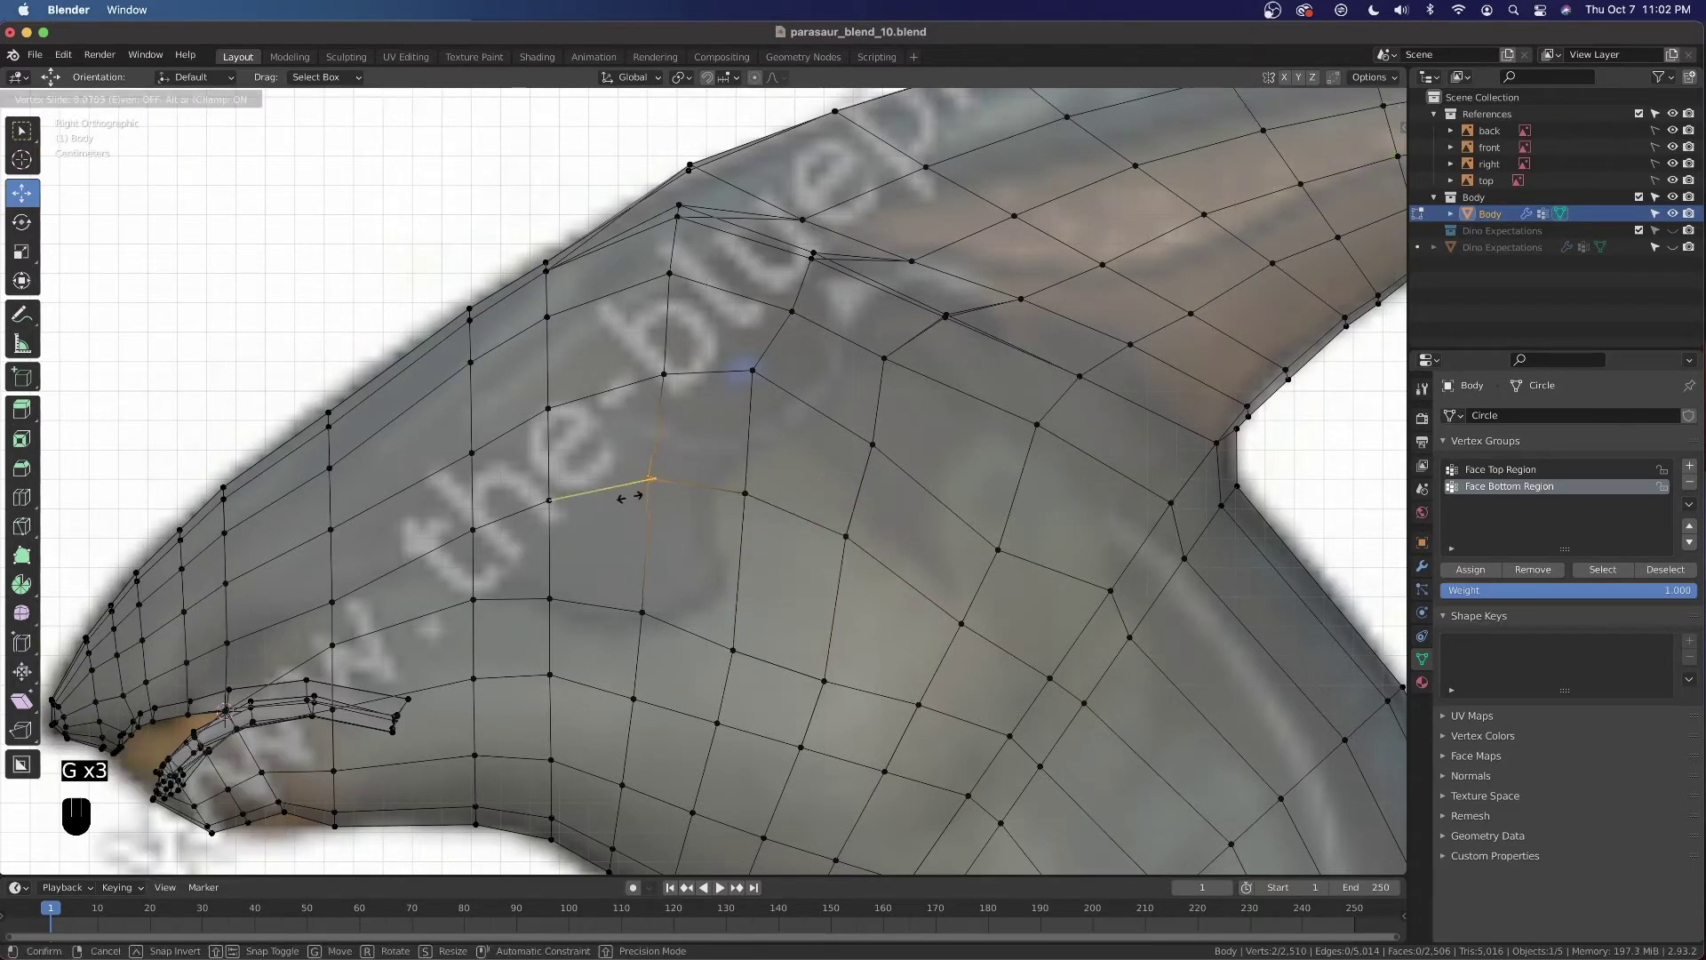
{"action": "left_click", "coordinate": [629, 498]}
{"action": "left_click", "coordinate": [663, 374]}
{"action": "key", "text": "g"}
{"action": "key", "text": "g"}
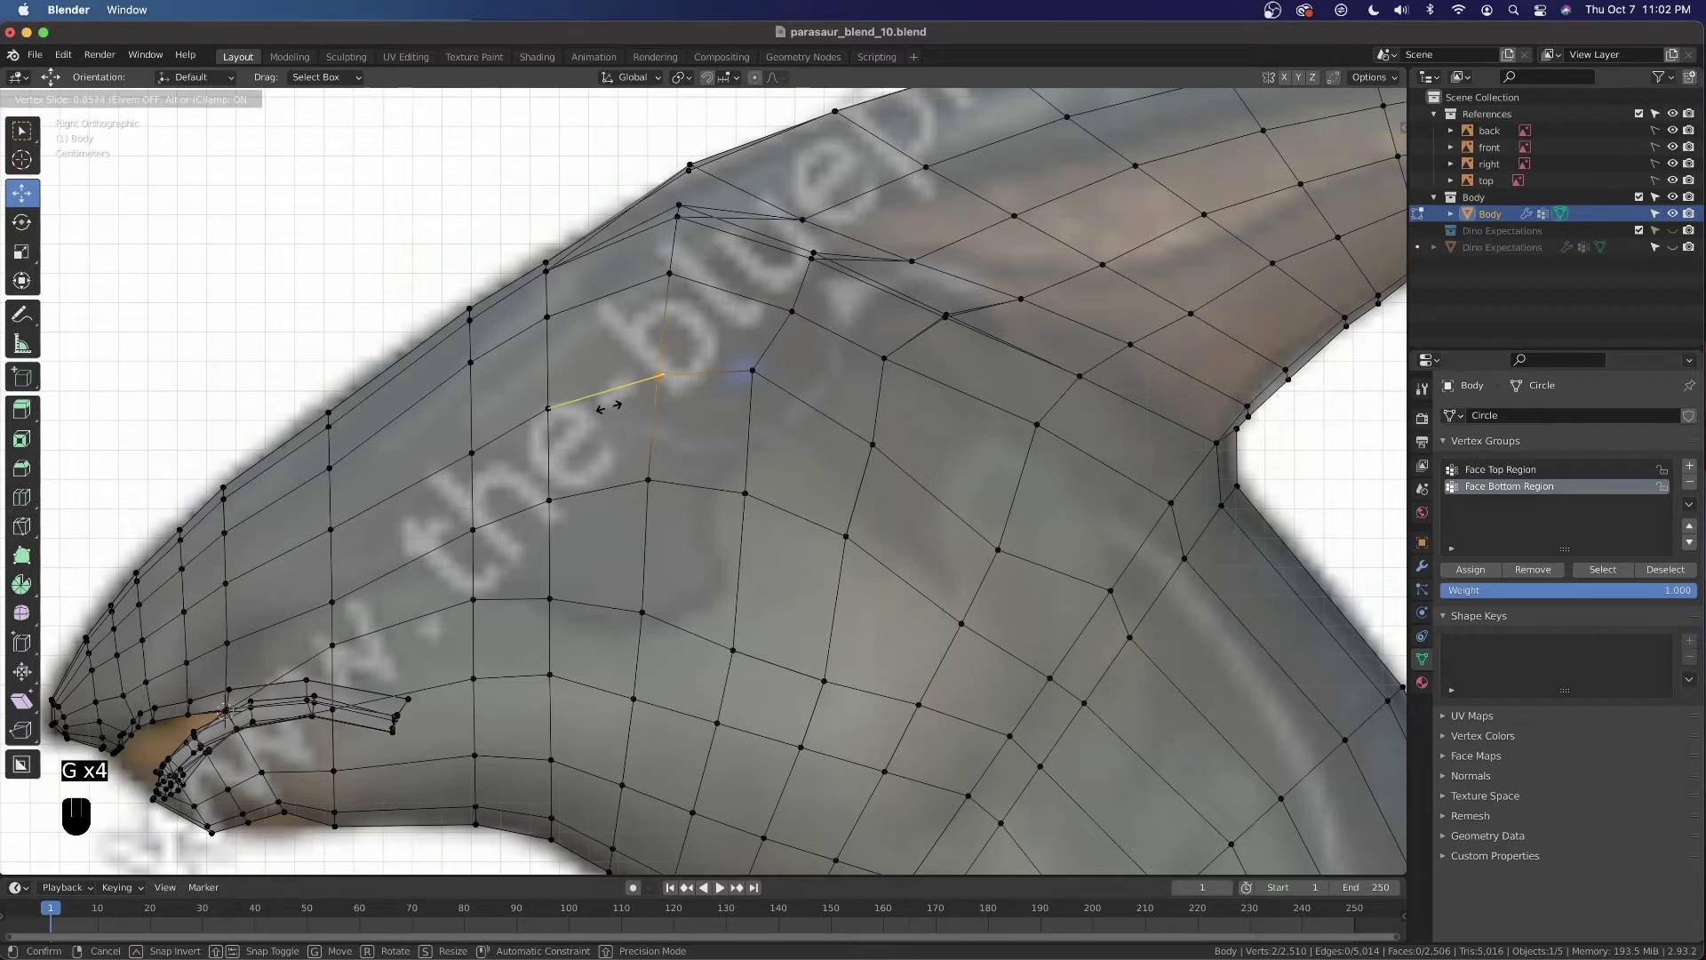
{"action": "left_click", "coordinate": [609, 406]}
Vertex-slide the vertex directly above the eye forward along its edge by 0.192
{"action": "left_click", "coordinate": [794, 309]}
{"action": "key", "text": "g"}
{"action": "key", "text": "g"}
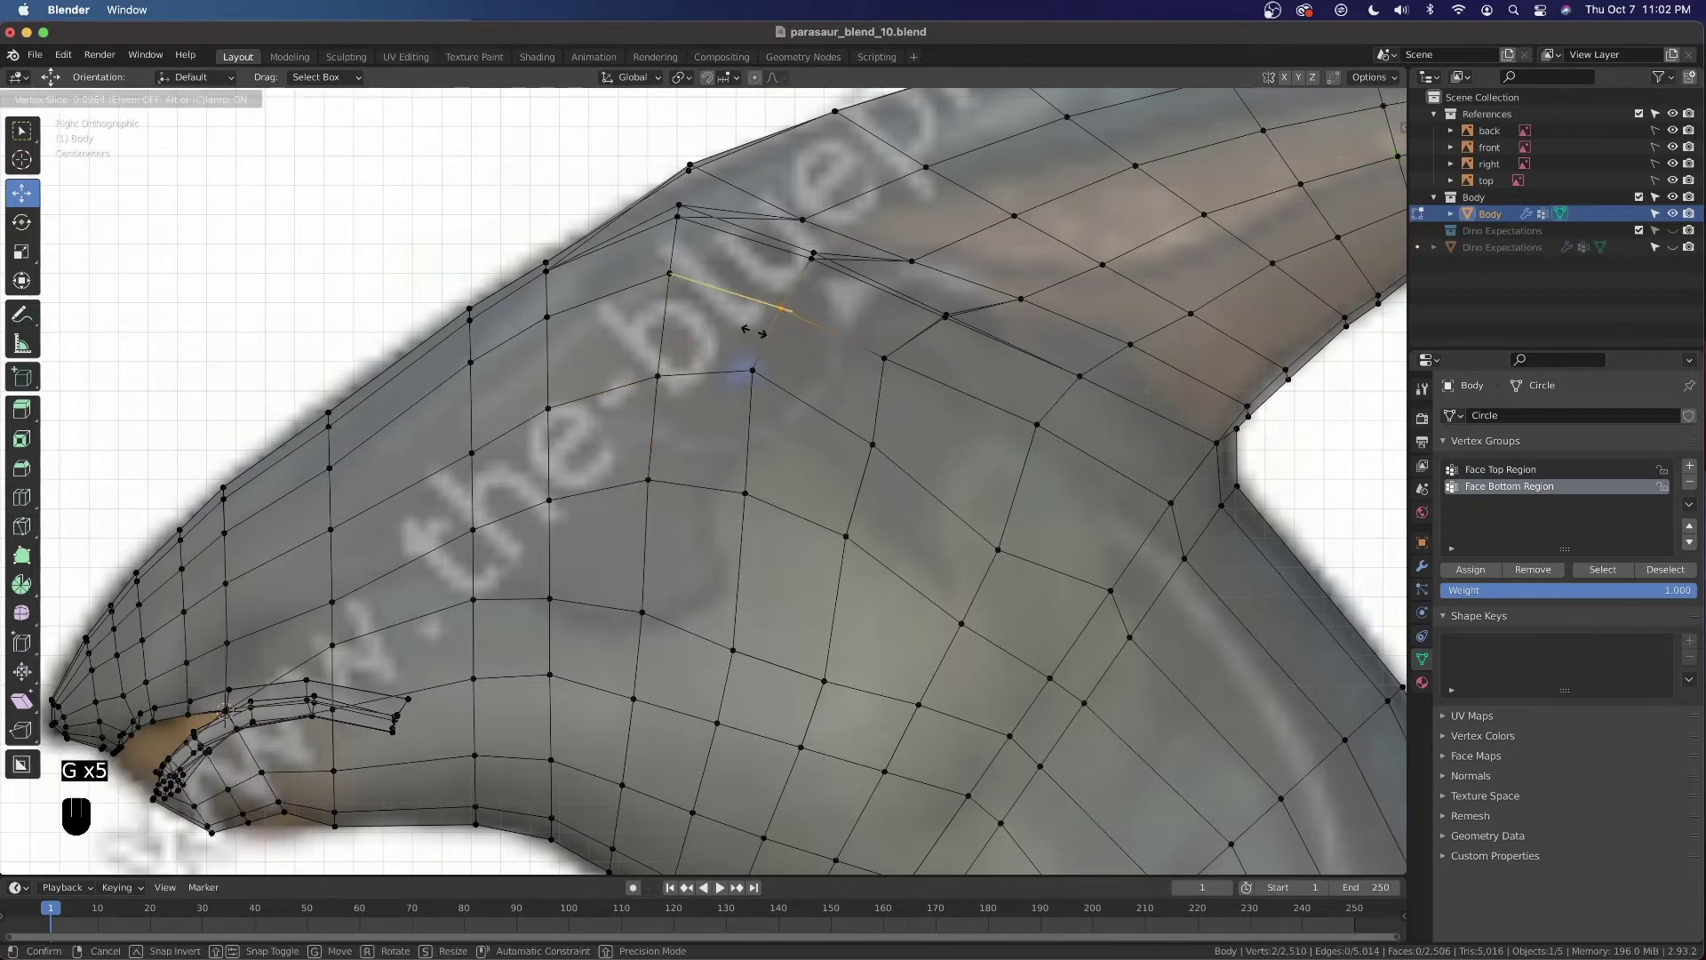
{"action": "left_click", "coordinate": [746, 325]}
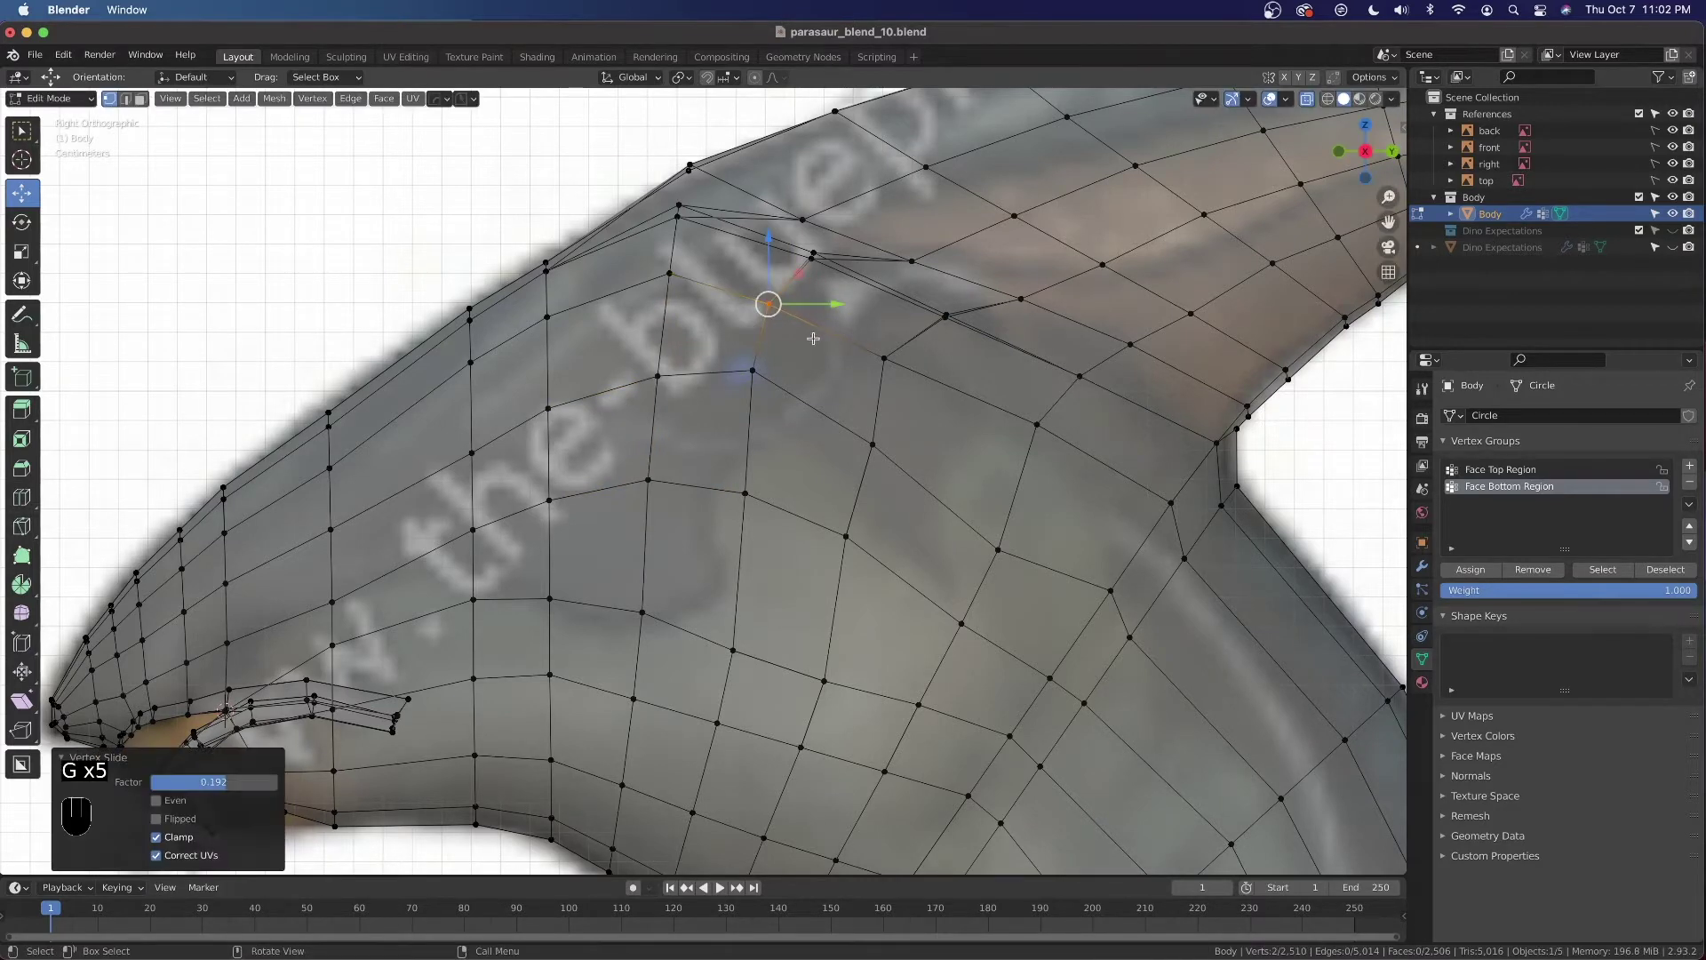
Vertex-slide the two vertices behind the eye forward along their edges, the lower one by 0.066
{"action": "left_click", "coordinate": [907, 407]}
{"action": "key", "text": "g"}
{"action": "key", "text": "g"}
{"action": "left_click", "coordinate": [891, 405]}
{"action": "left_click", "coordinate": [873, 444]}
{"action": "key", "text": "g"}
{"action": "key", "text": "g"}
{"action": "left_click", "coordinate": [848, 457]}
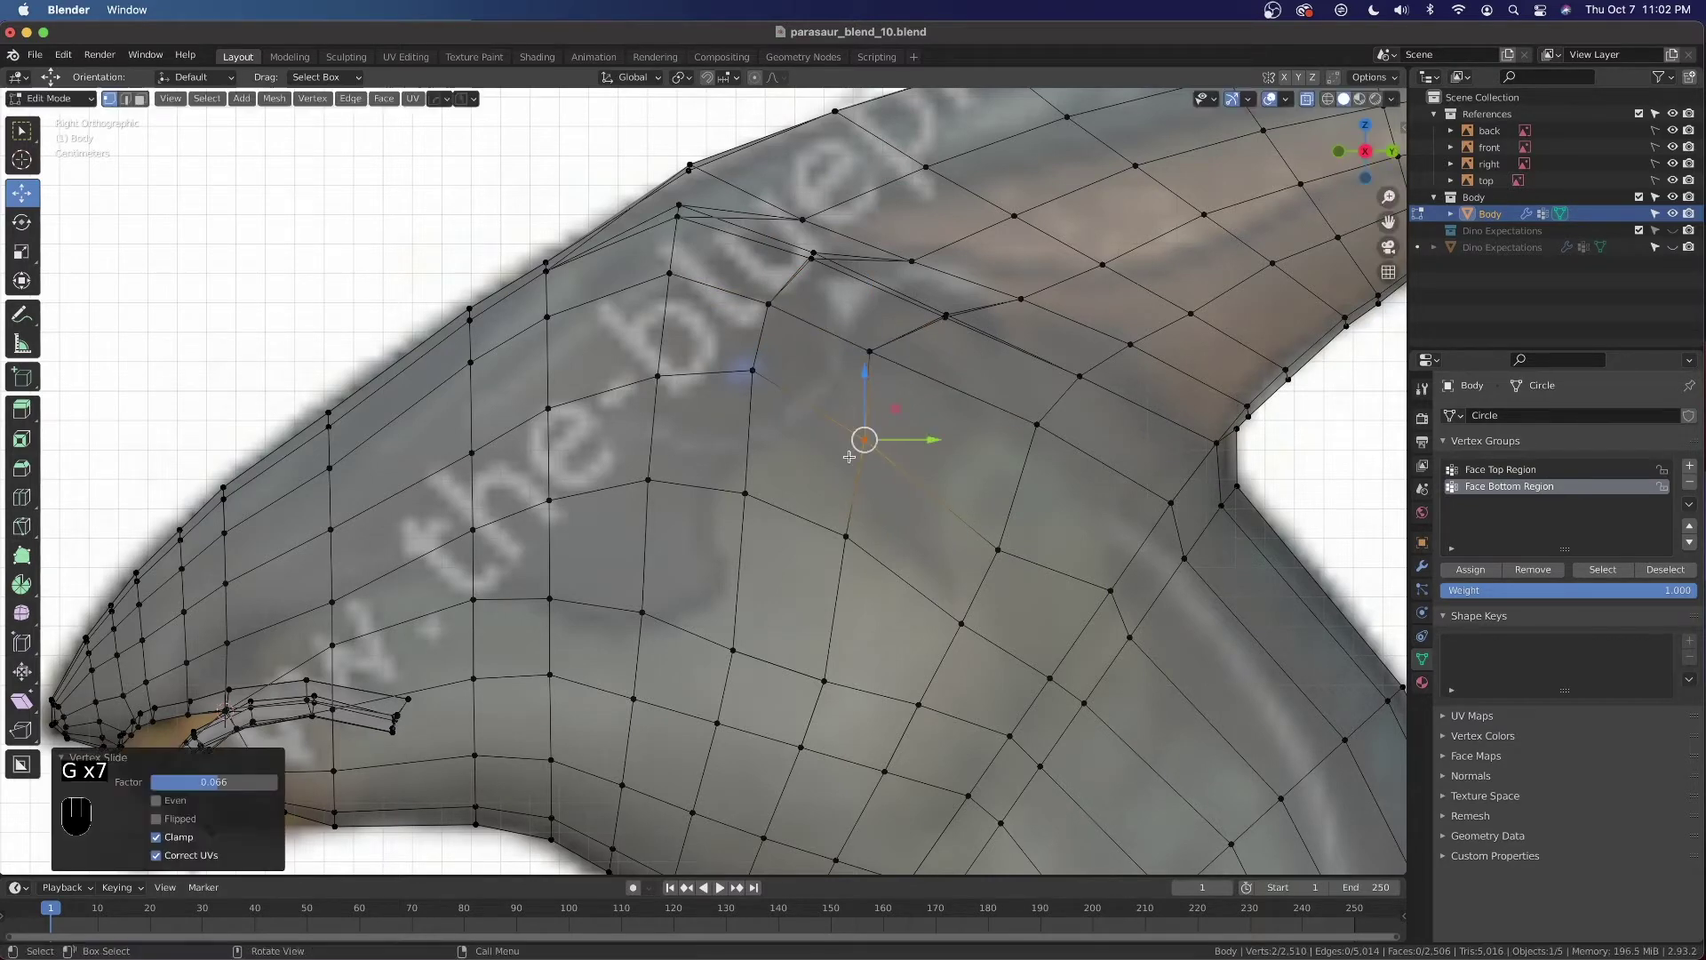
Delete the vertex at the blueprint eye's centre with its surrounding faces, and compare the opening with the blueprint using X-ray
{"action": "left_click", "coordinate": [754, 371]}
{"action": "middle_click_drag", "start_coordinate": [761, 377], "coordinate": [822, 381]}
{"action": "key", "text": "grave"}
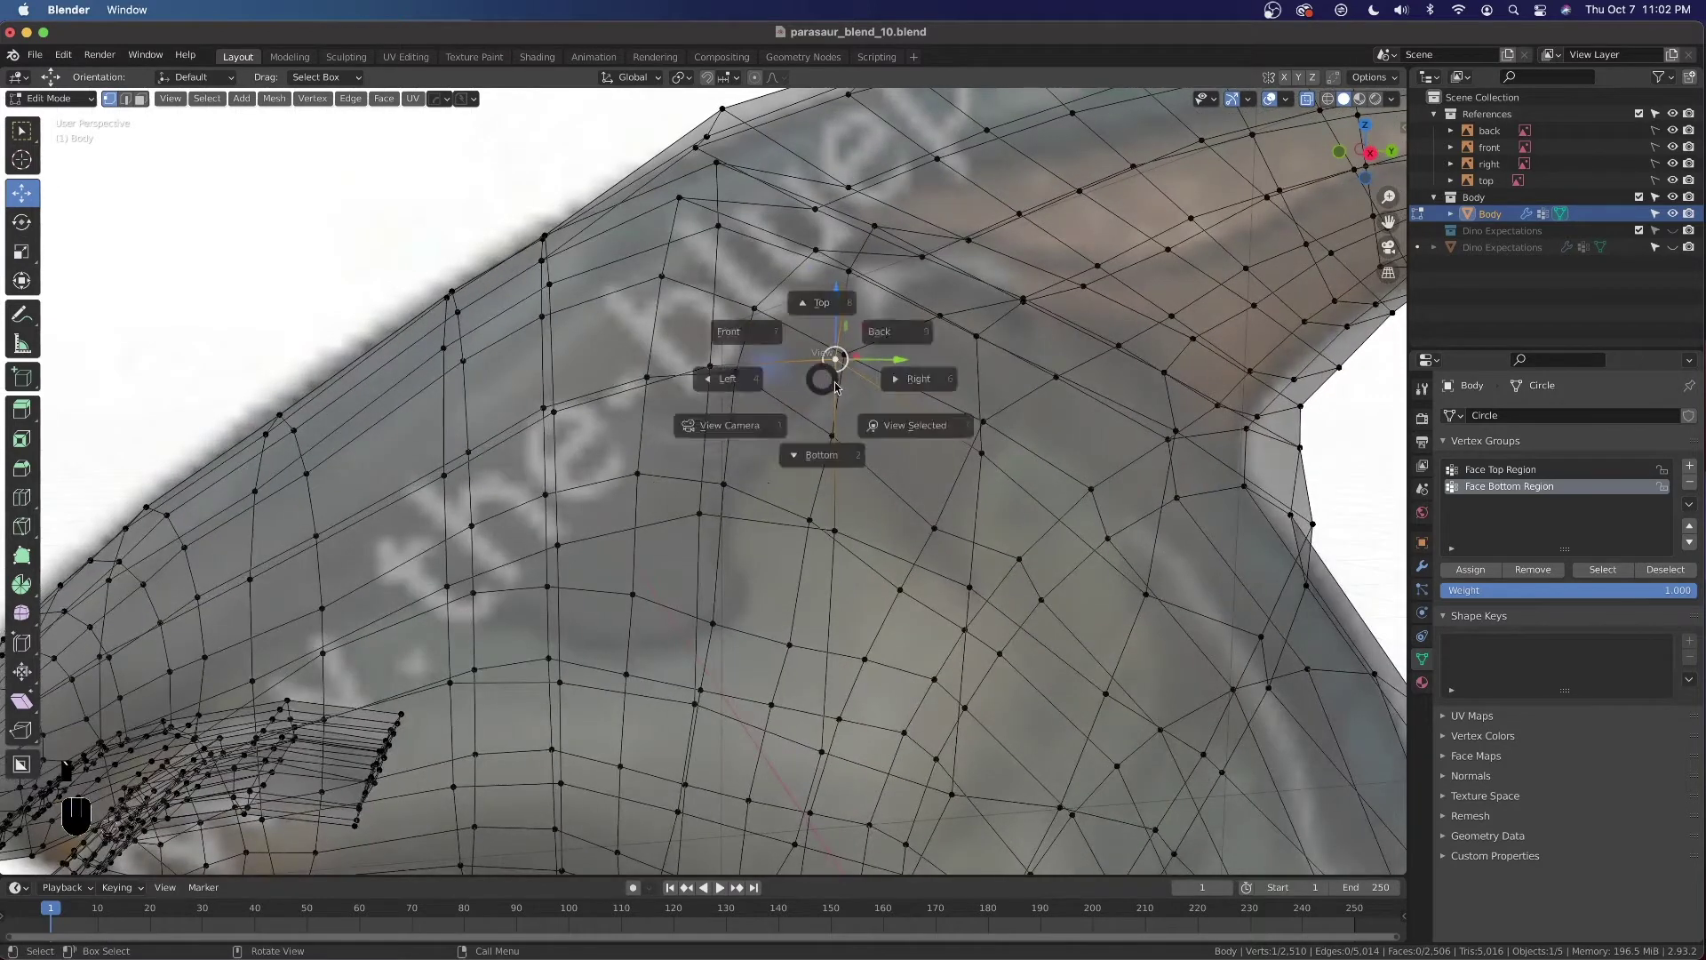
{"action": "left_click", "coordinate": [907, 377]}
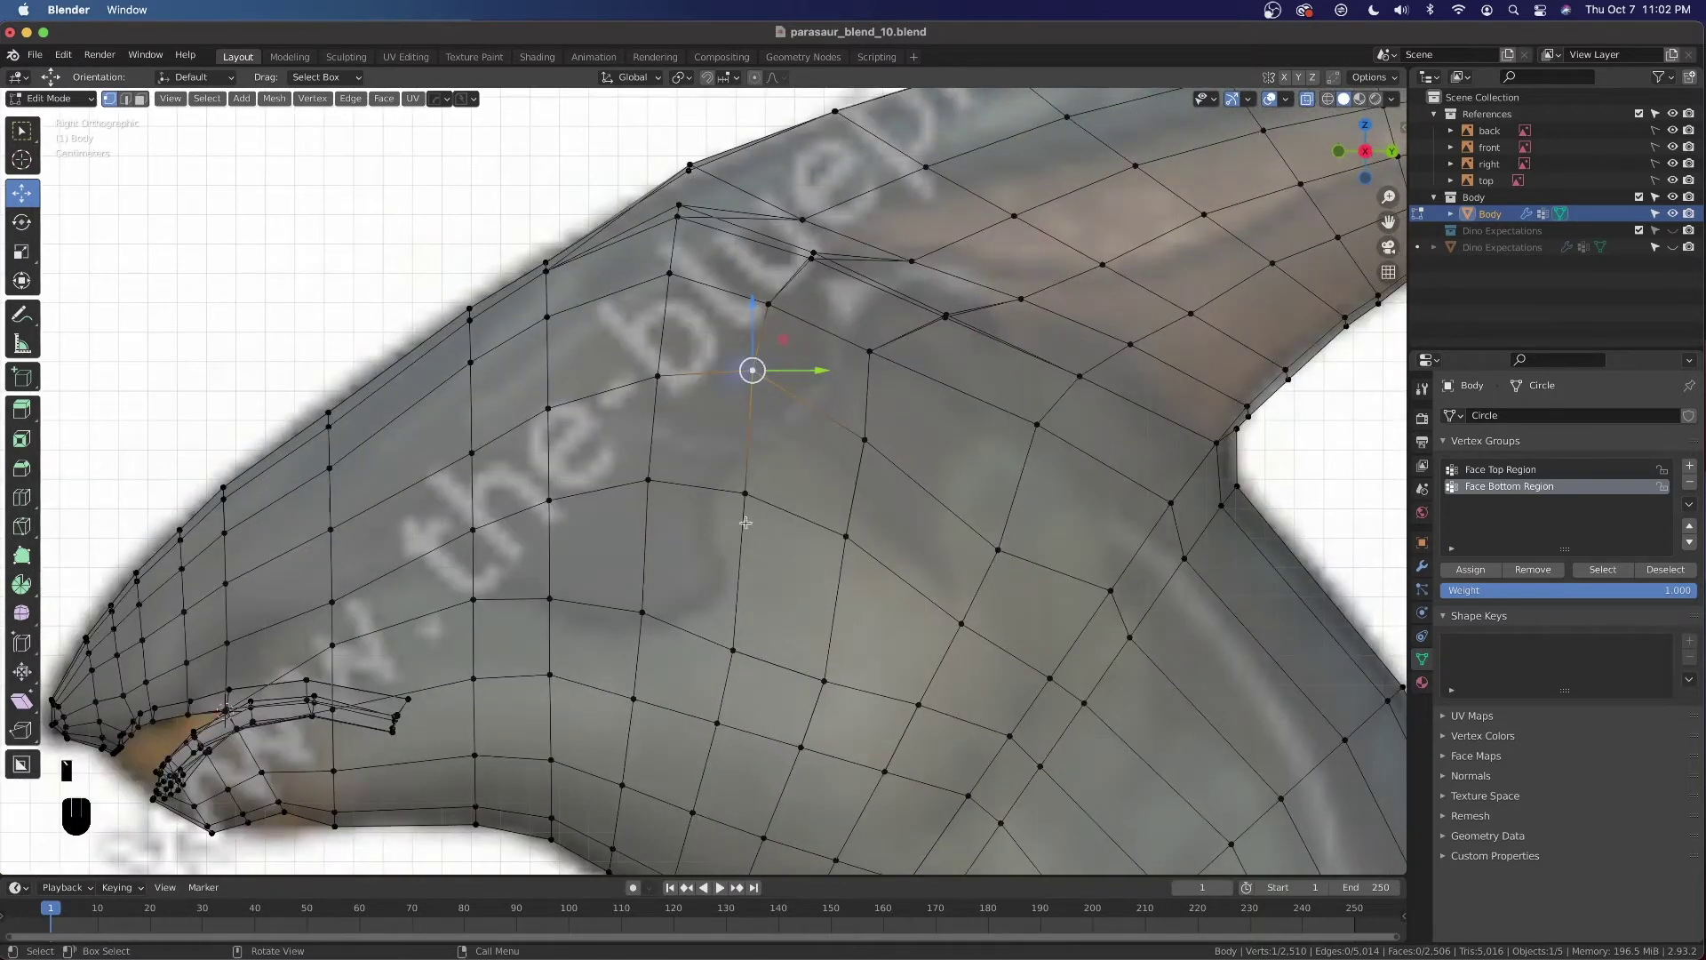
{"action": "left_click", "coordinate": [825, 344]}
{"action": "key", "text": "alt+z"}
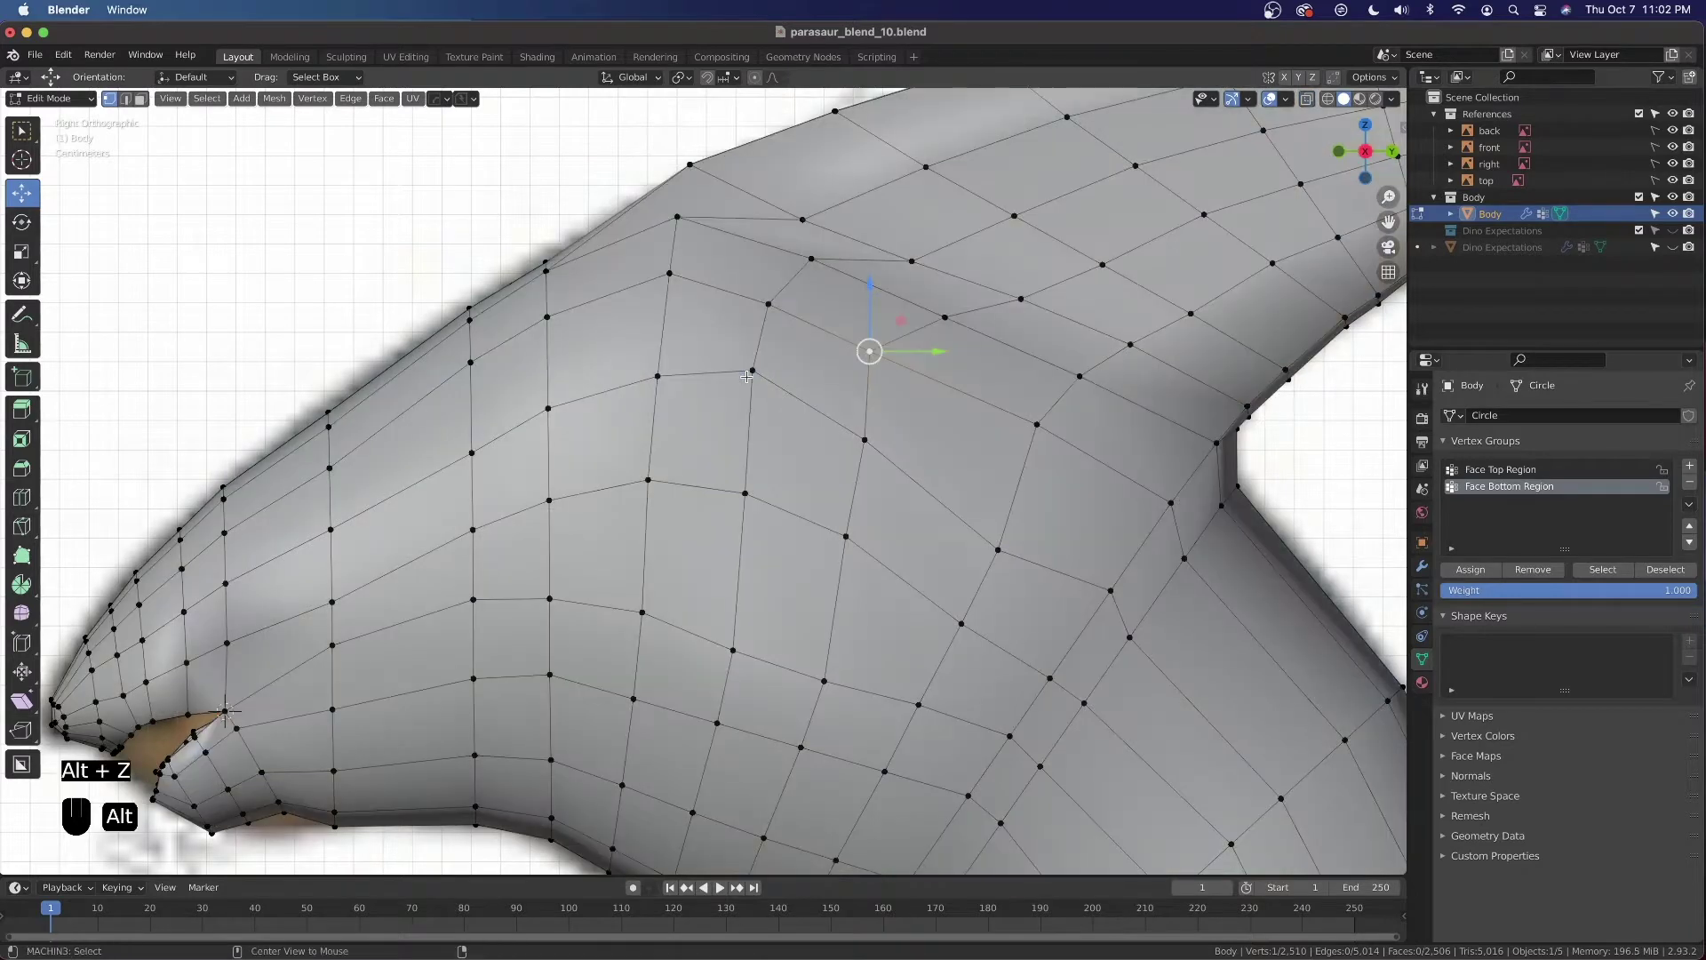
{"action": "left_click", "coordinate": [751, 373]}
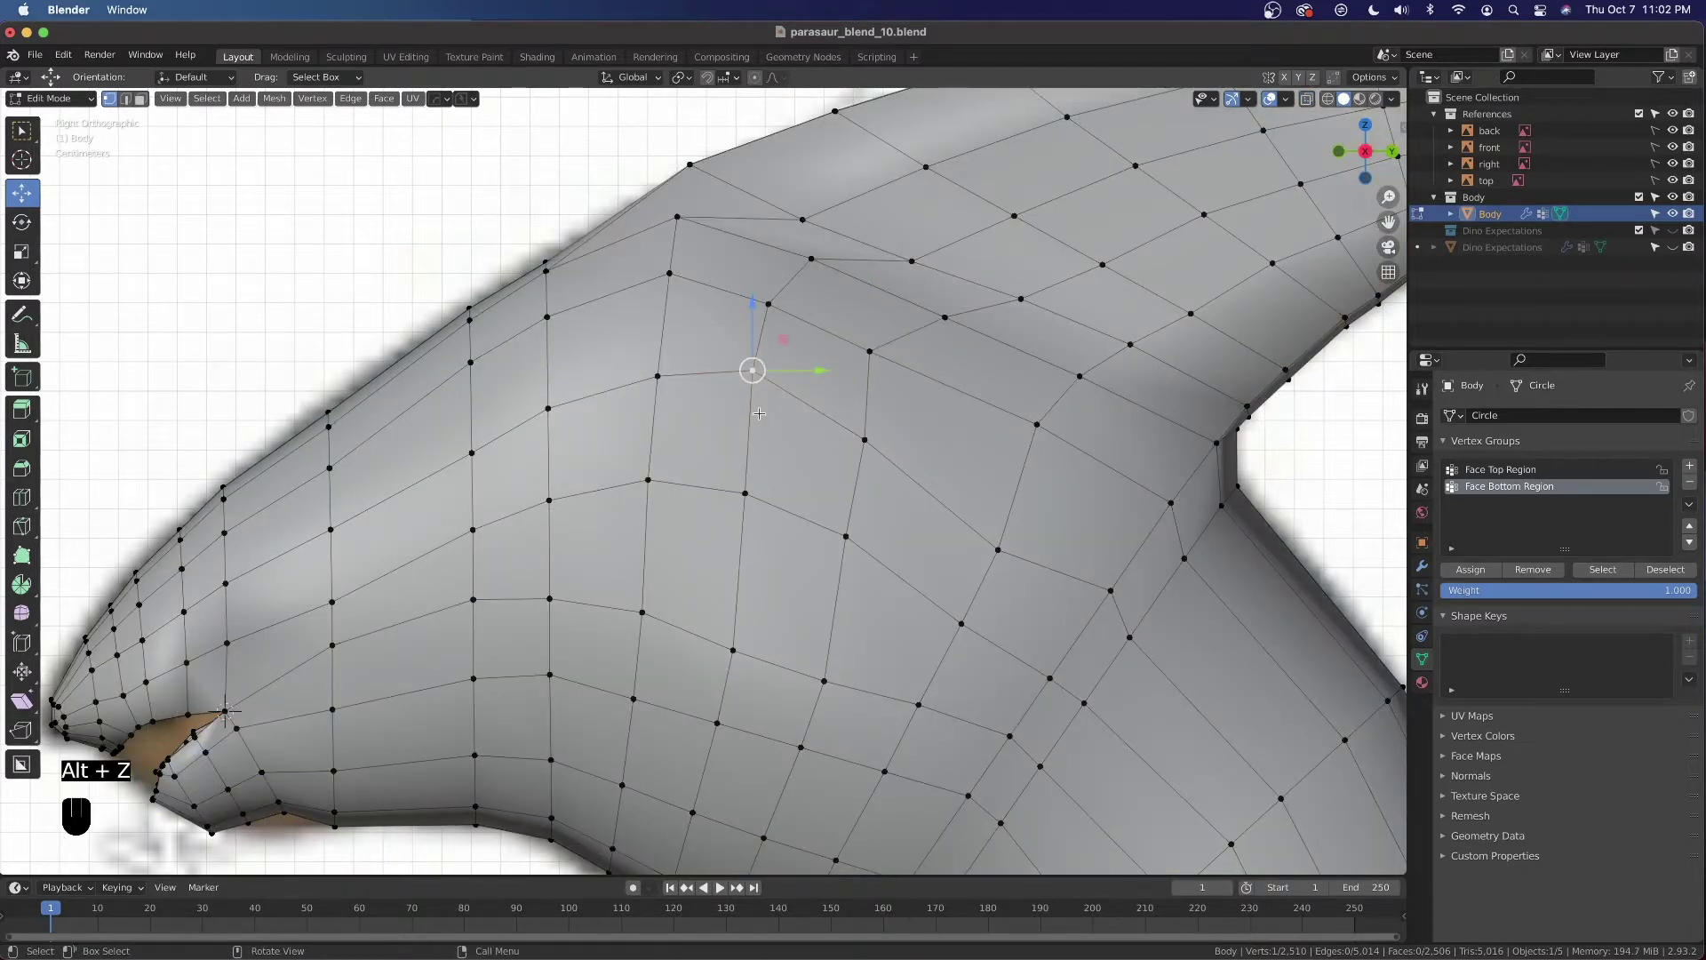
{"action": "key", "text": "x"}
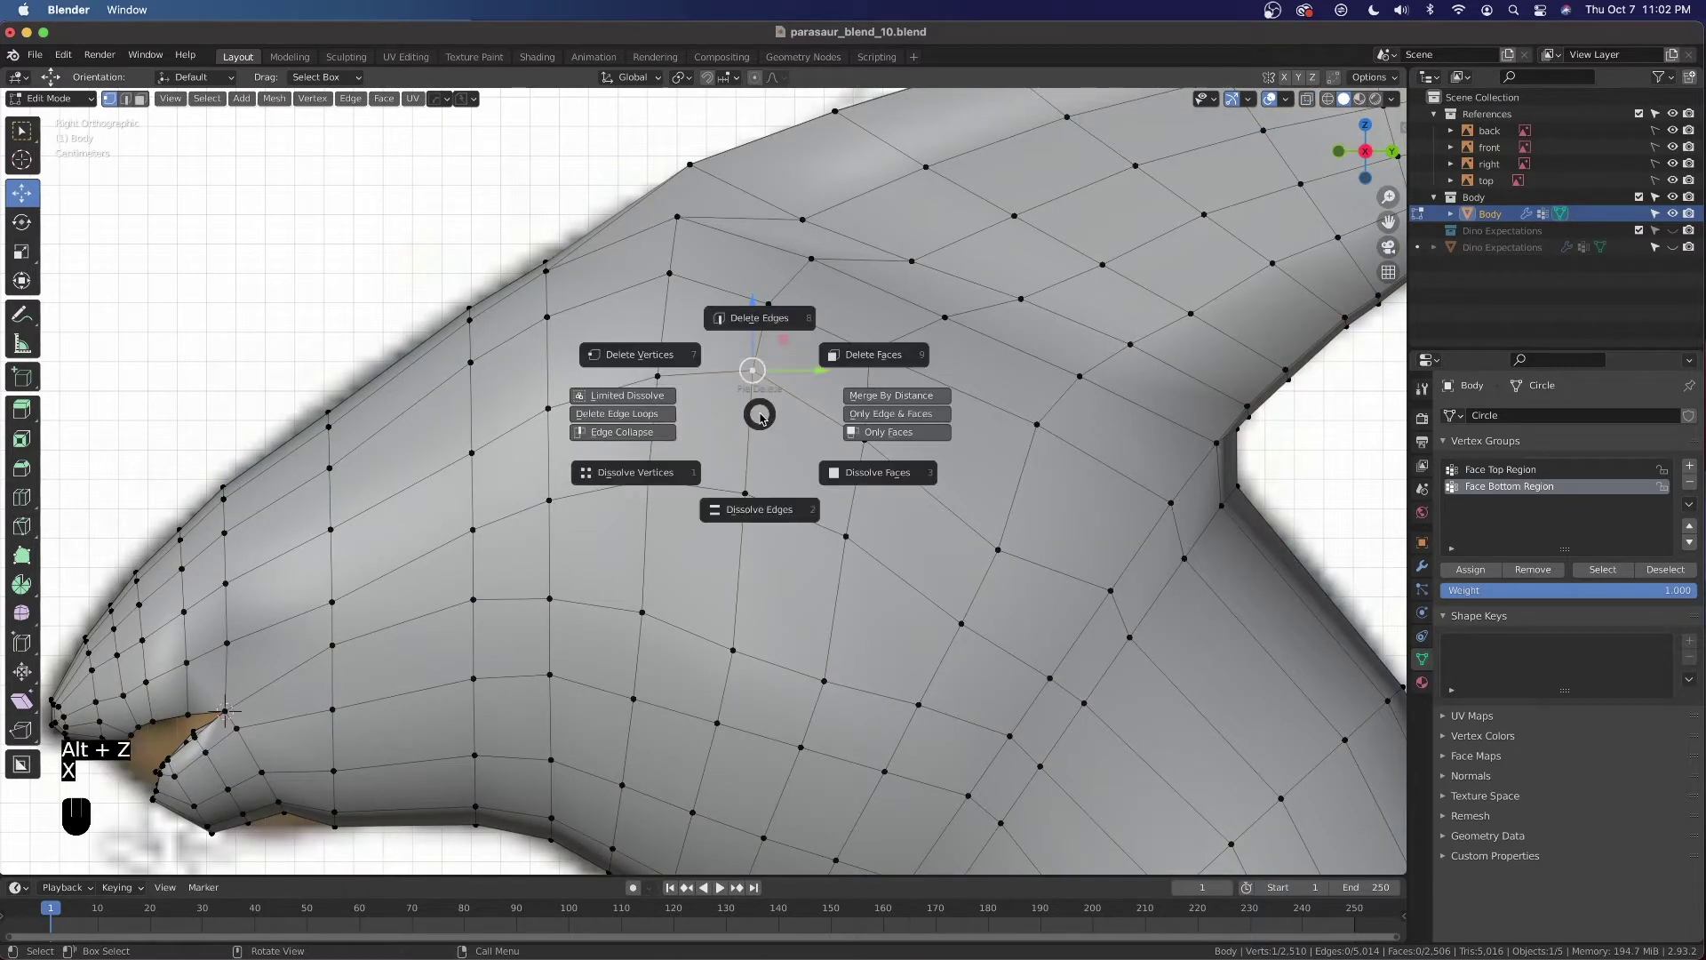
{"action": "left_click", "coordinate": [677, 362]}
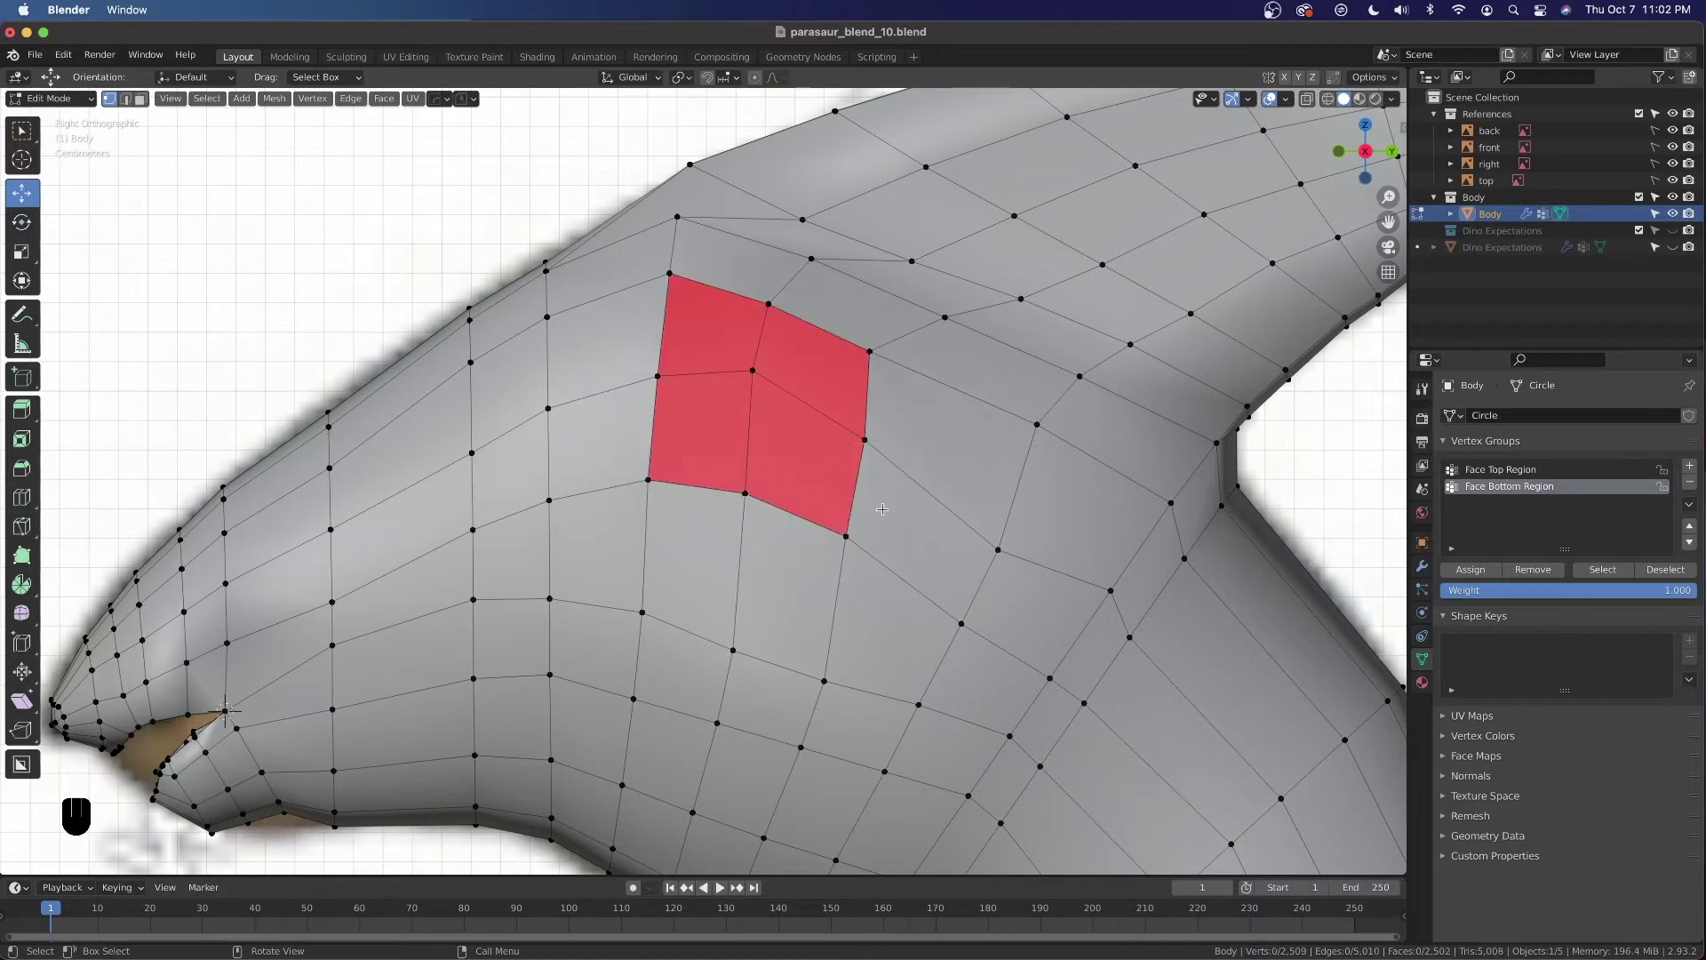
{"action": "key", "text": "alt+z"}
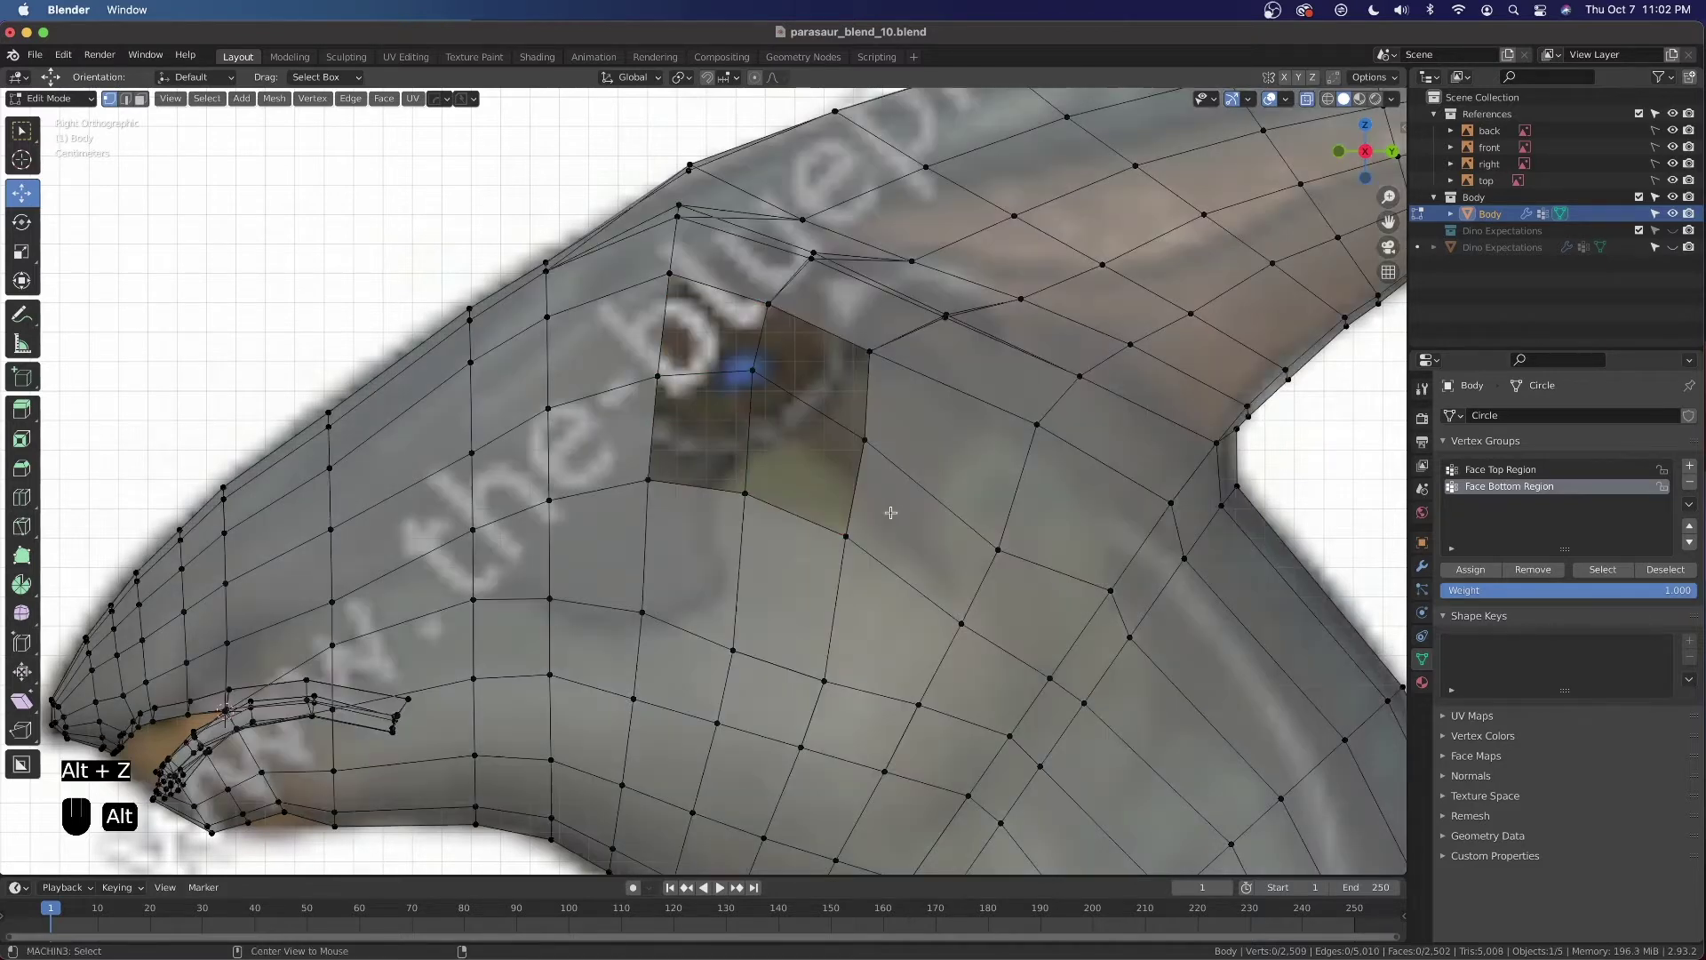
{"action": "key", "text": "alt+z"}
Select the edge loop around the eye opening and smooth its vertices with a smoothing value of 0.331
{"action": "left_click", "coordinate": [819, 350], "text": "alt"}
{"action": "middle_click_drag", "start_coordinate": [819, 350], "coordinate": [845, 371]}
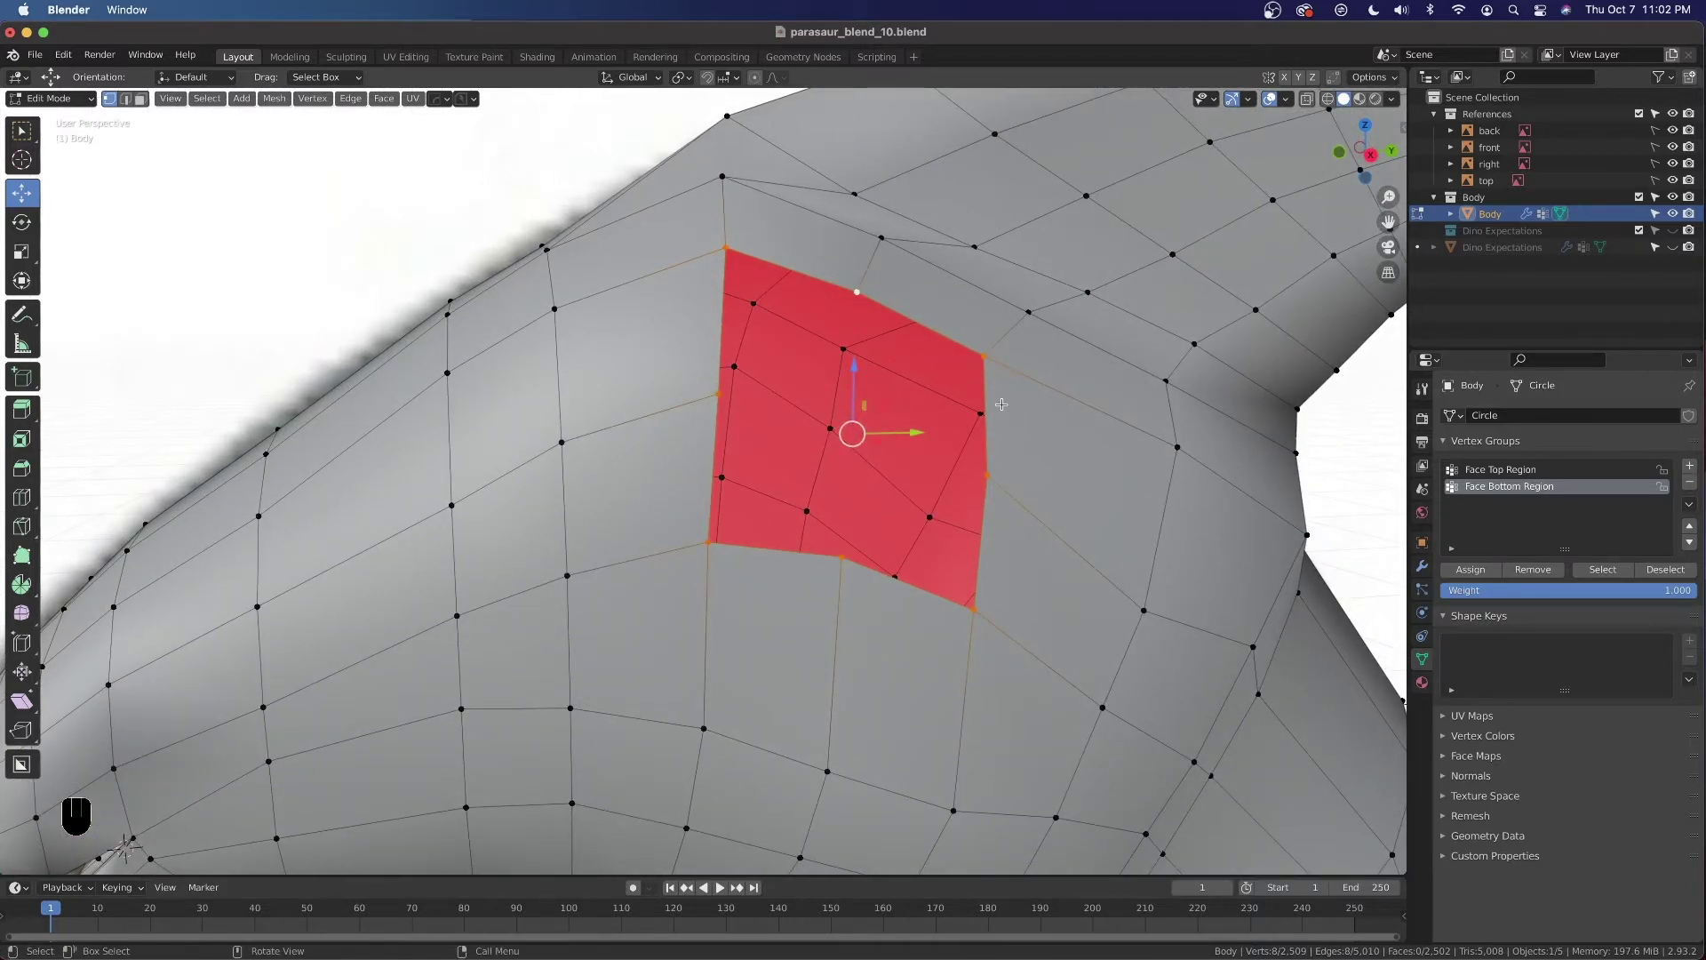
{"action": "key", "text": "ctrl+v"}
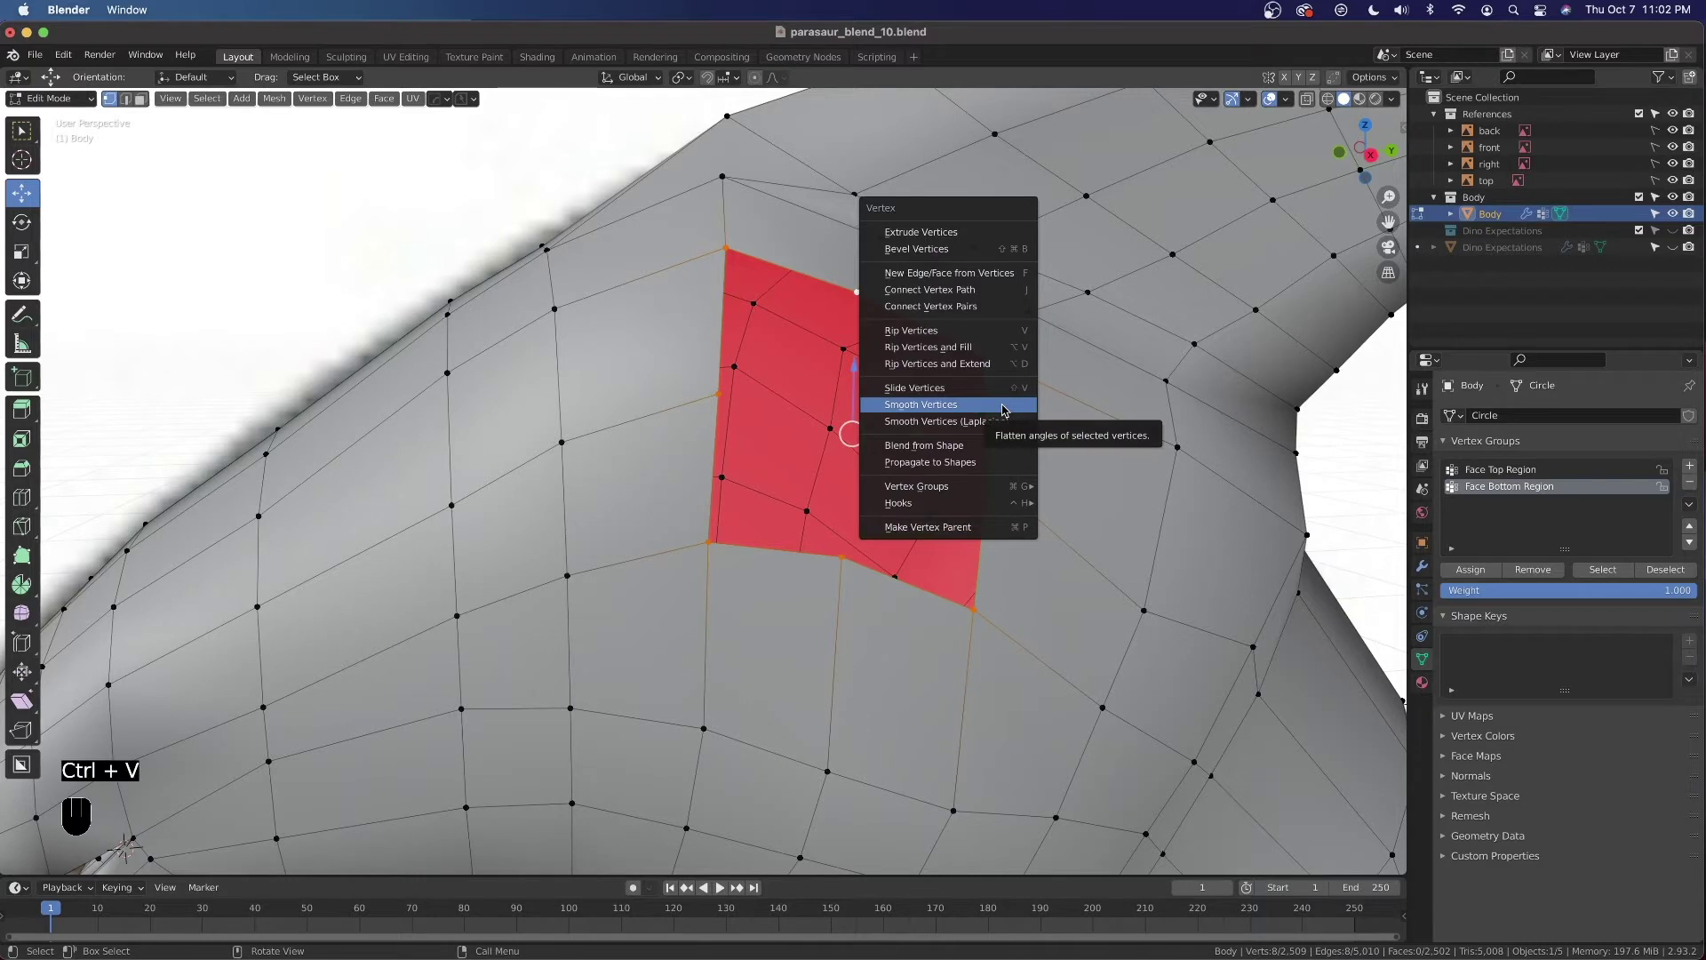
{"action": "left_click", "coordinate": [1005, 407]}
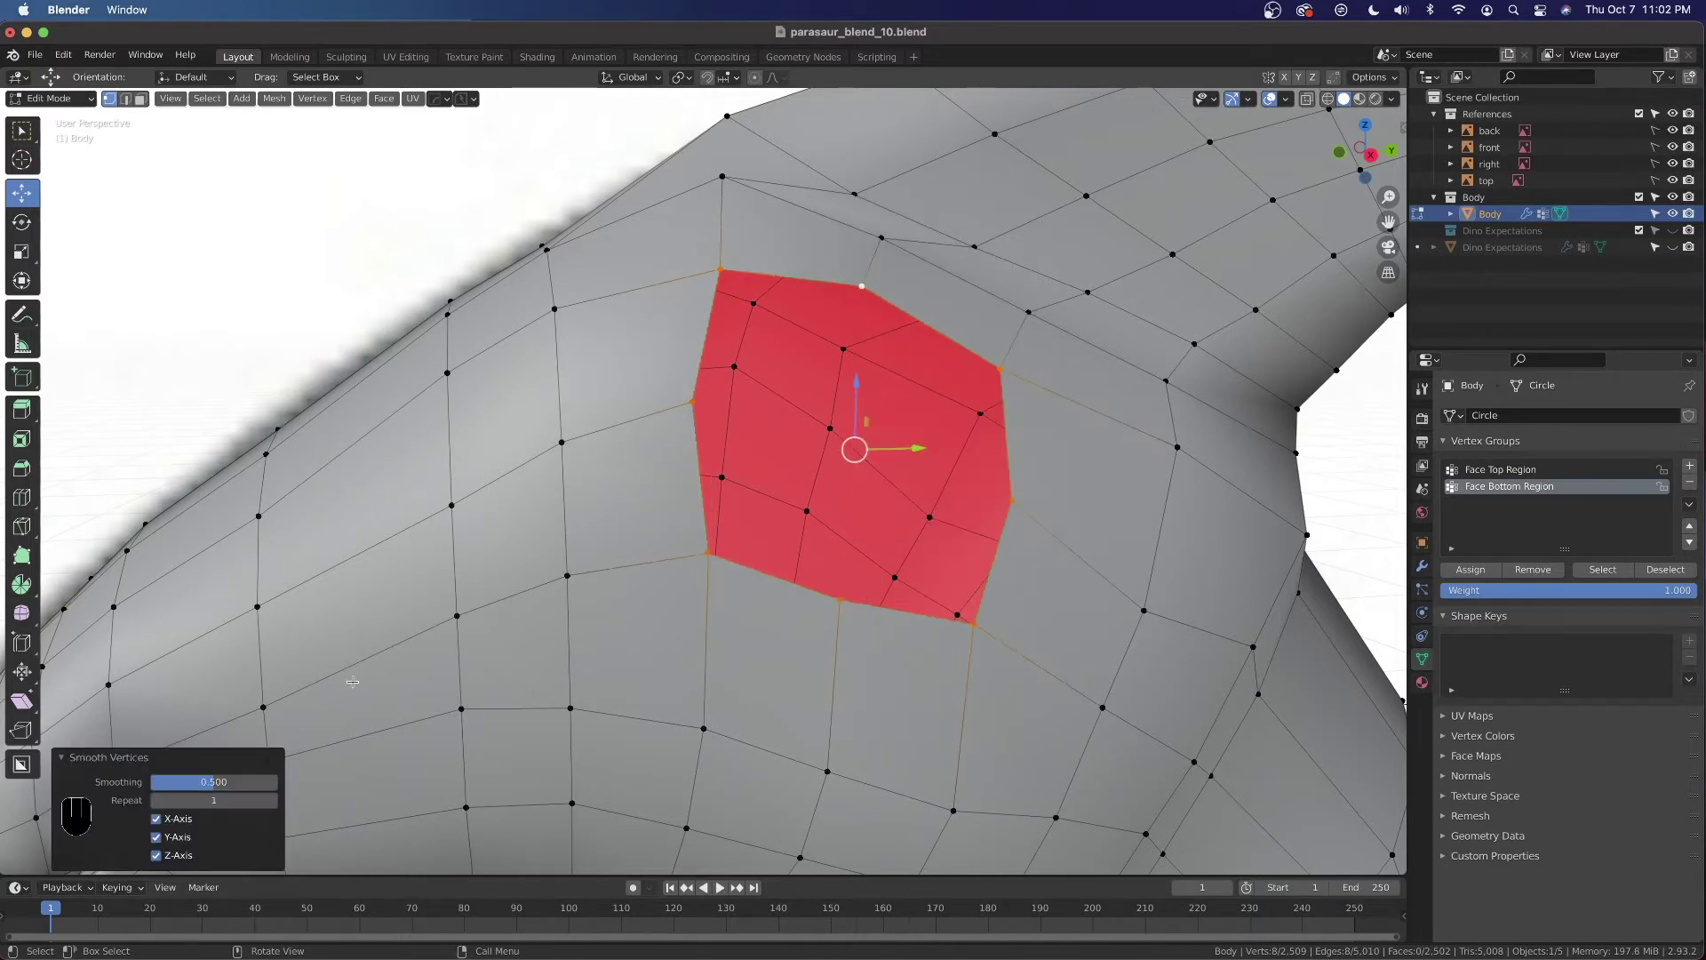
{"action": "left_click_drag", "start_coordinate": [267, 781], "coordinate": [244, 781]}
In right view with X-ray on, extrude the eye opening's loop in place and scale it inward to 0.712
{"action": "key", "text": "KP_3"}
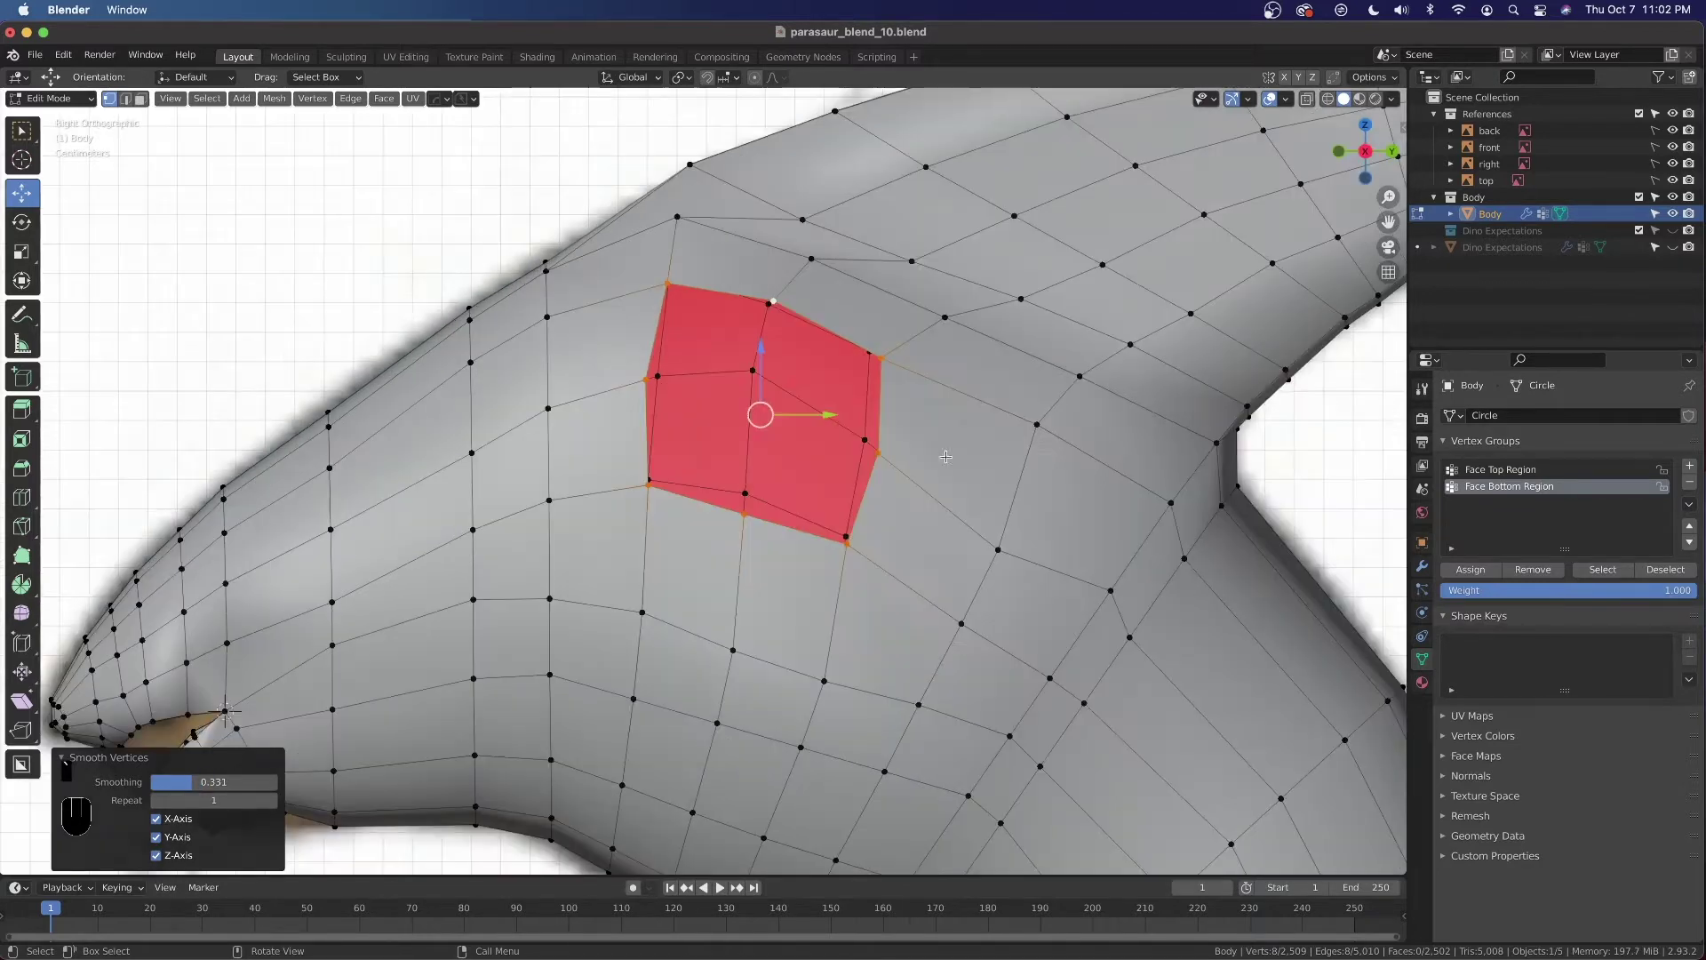
{"action": "key", "text": "alt+z"}
{"action": "scroll", "coordinate": [858, 484], "scroll_direction": "up", "scroll_amount": 3}
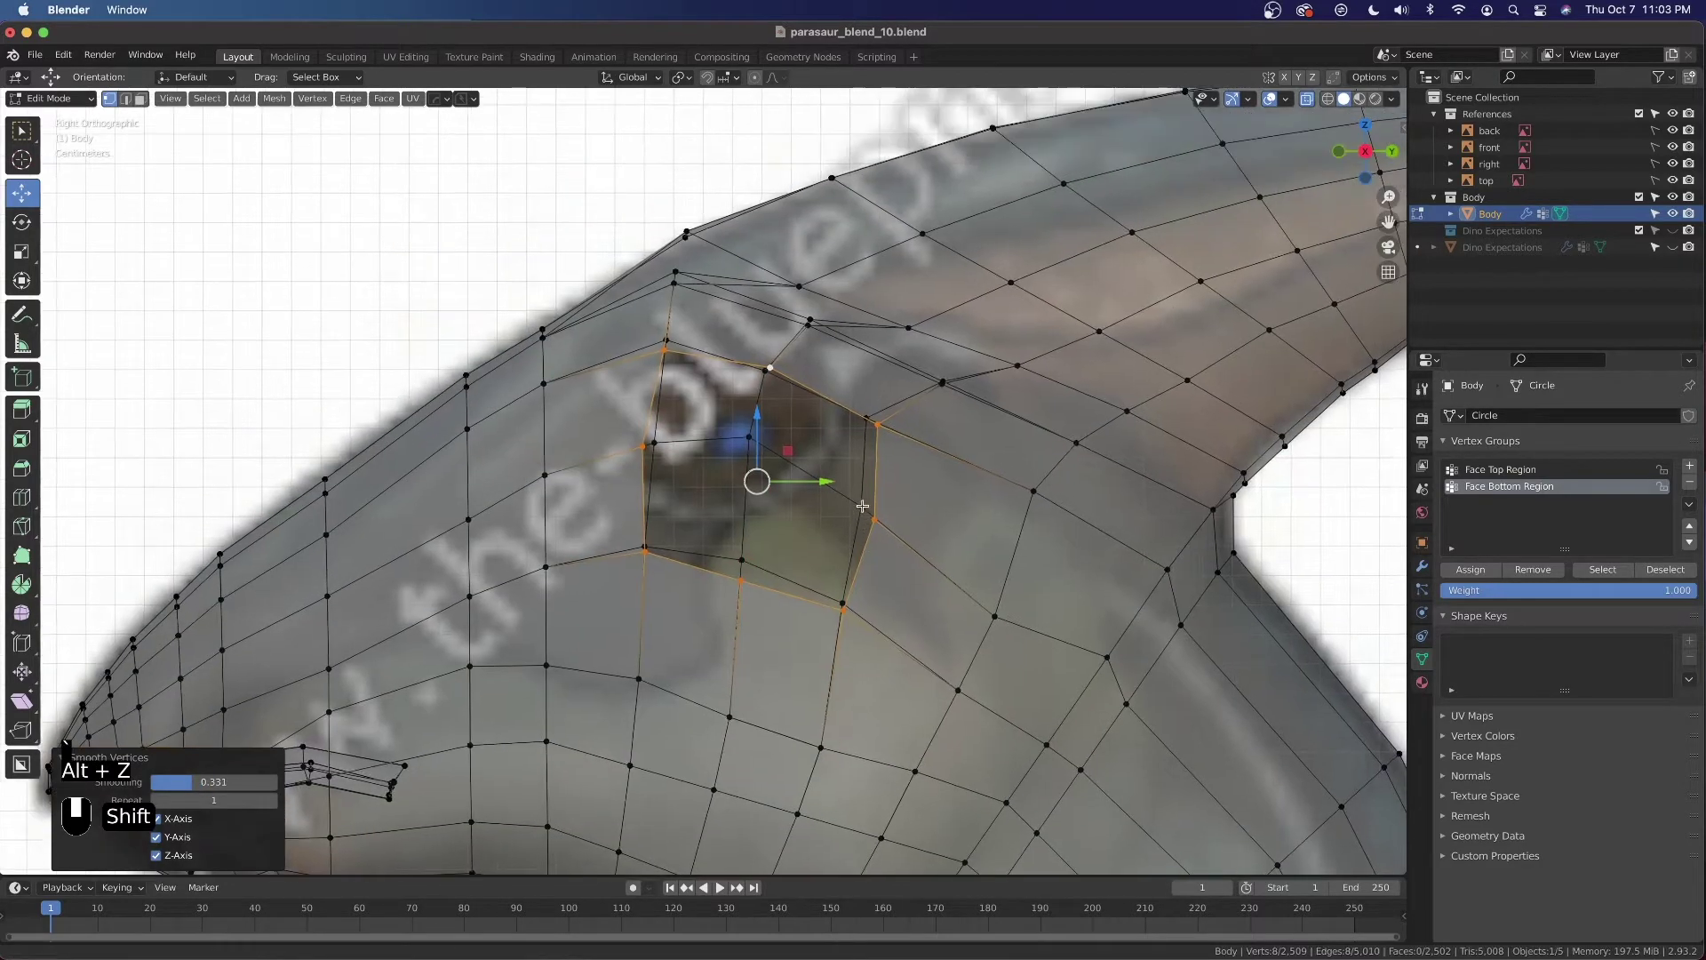
{"action": "key", "text": "e"}
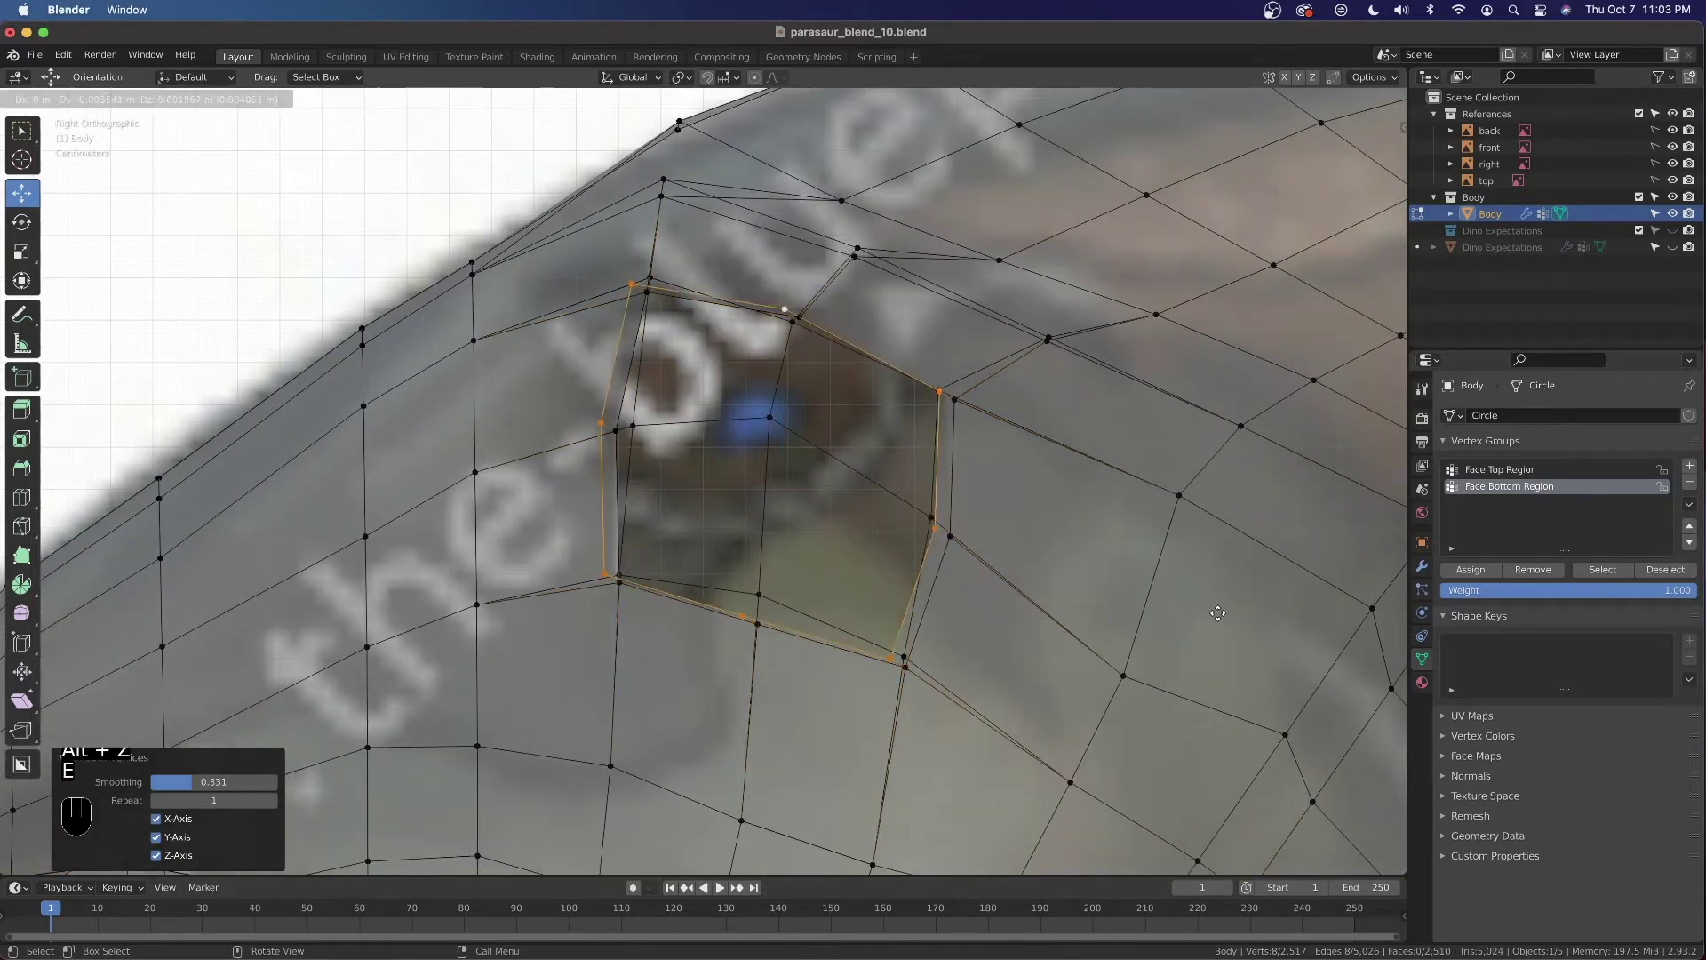
{"action": "right_click", "coordinate": [1212, 610]}
{"action": "key", "text": "s"}
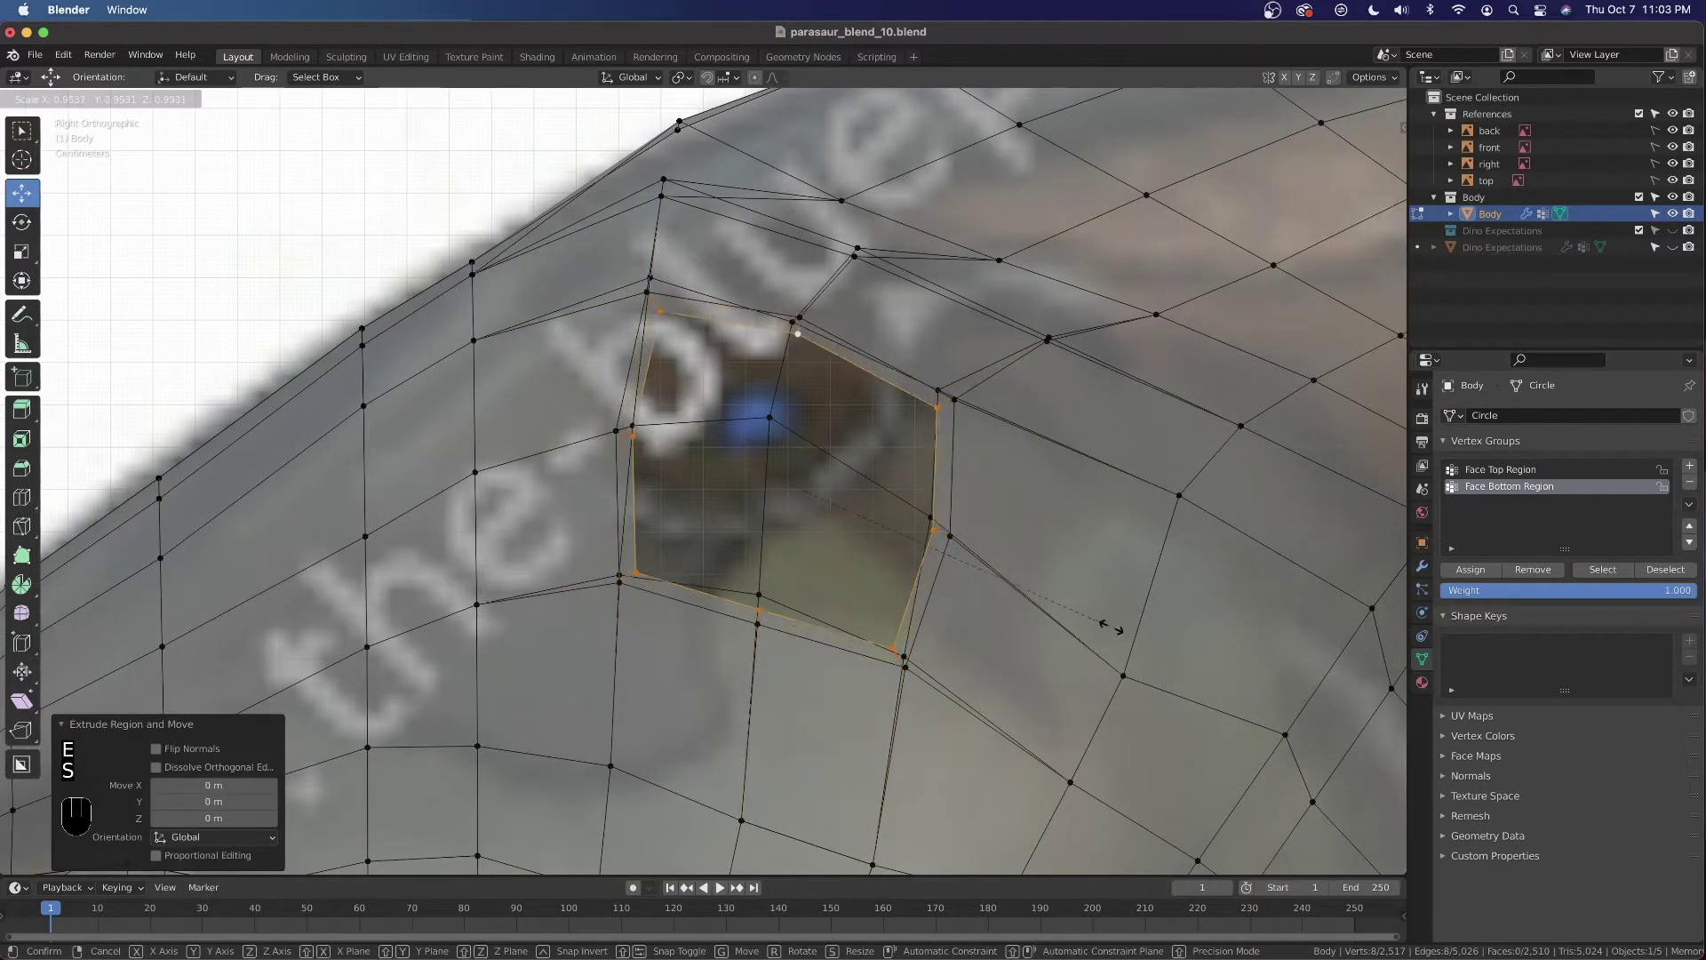
{"action": "left_click", "coordinate": [1042, 602]}
Rotate the new inner loop by -3.46° and move it -0.002754 m in Y and 0.005902 m in Z
{"action": "key", "text": "r"}
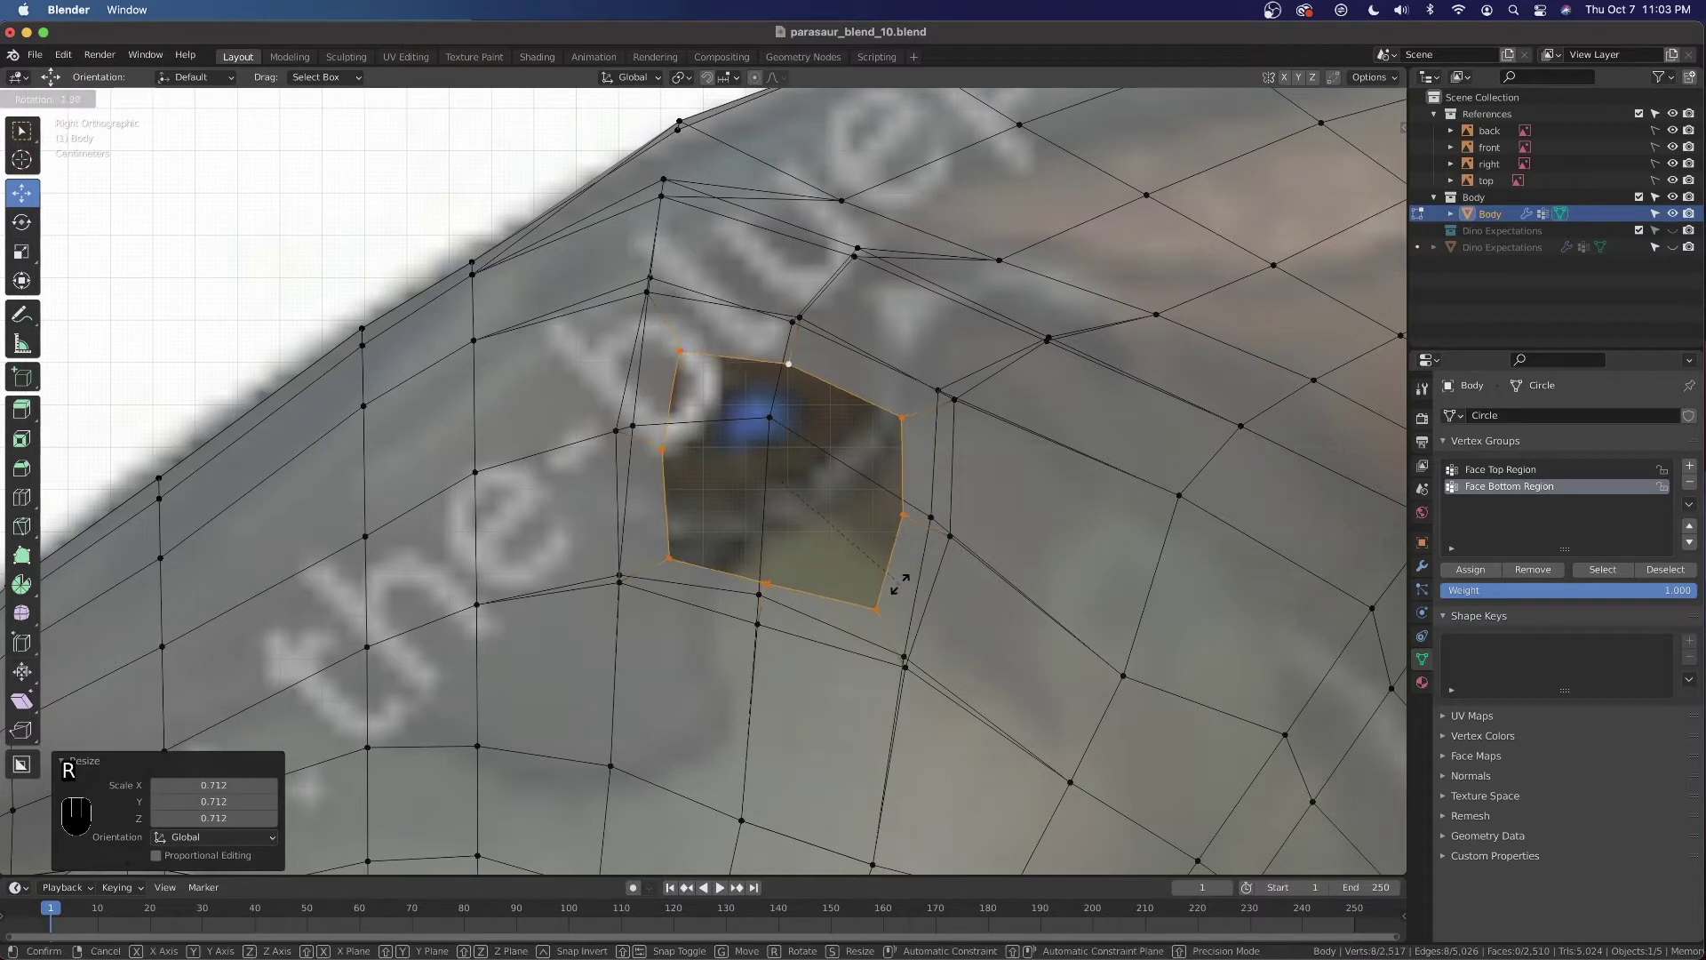
{"action": "left_click", "coordinate": [900, 580]}
{"action": "key", "text": "g"}
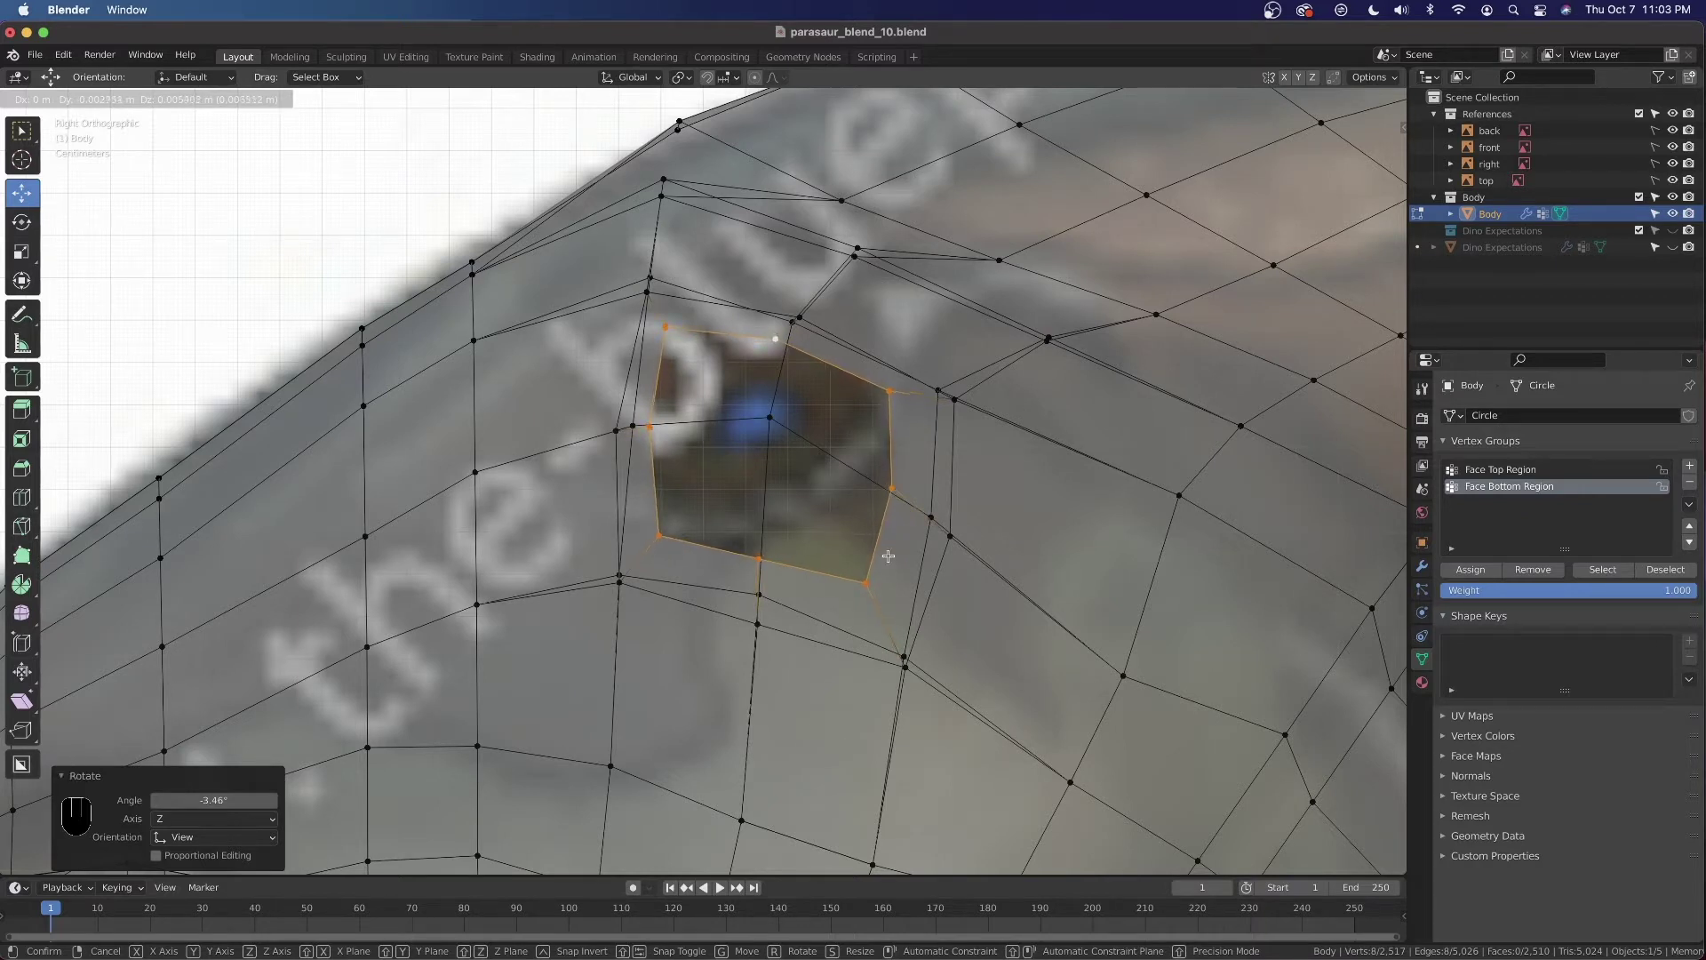
{"action": "left_click", "coordinate": [889, 554]}
Extrude a second inner loop in place, scale it to 0.663 and rotate it slightly to follow the eye
{"action": "key", "text": "e"}
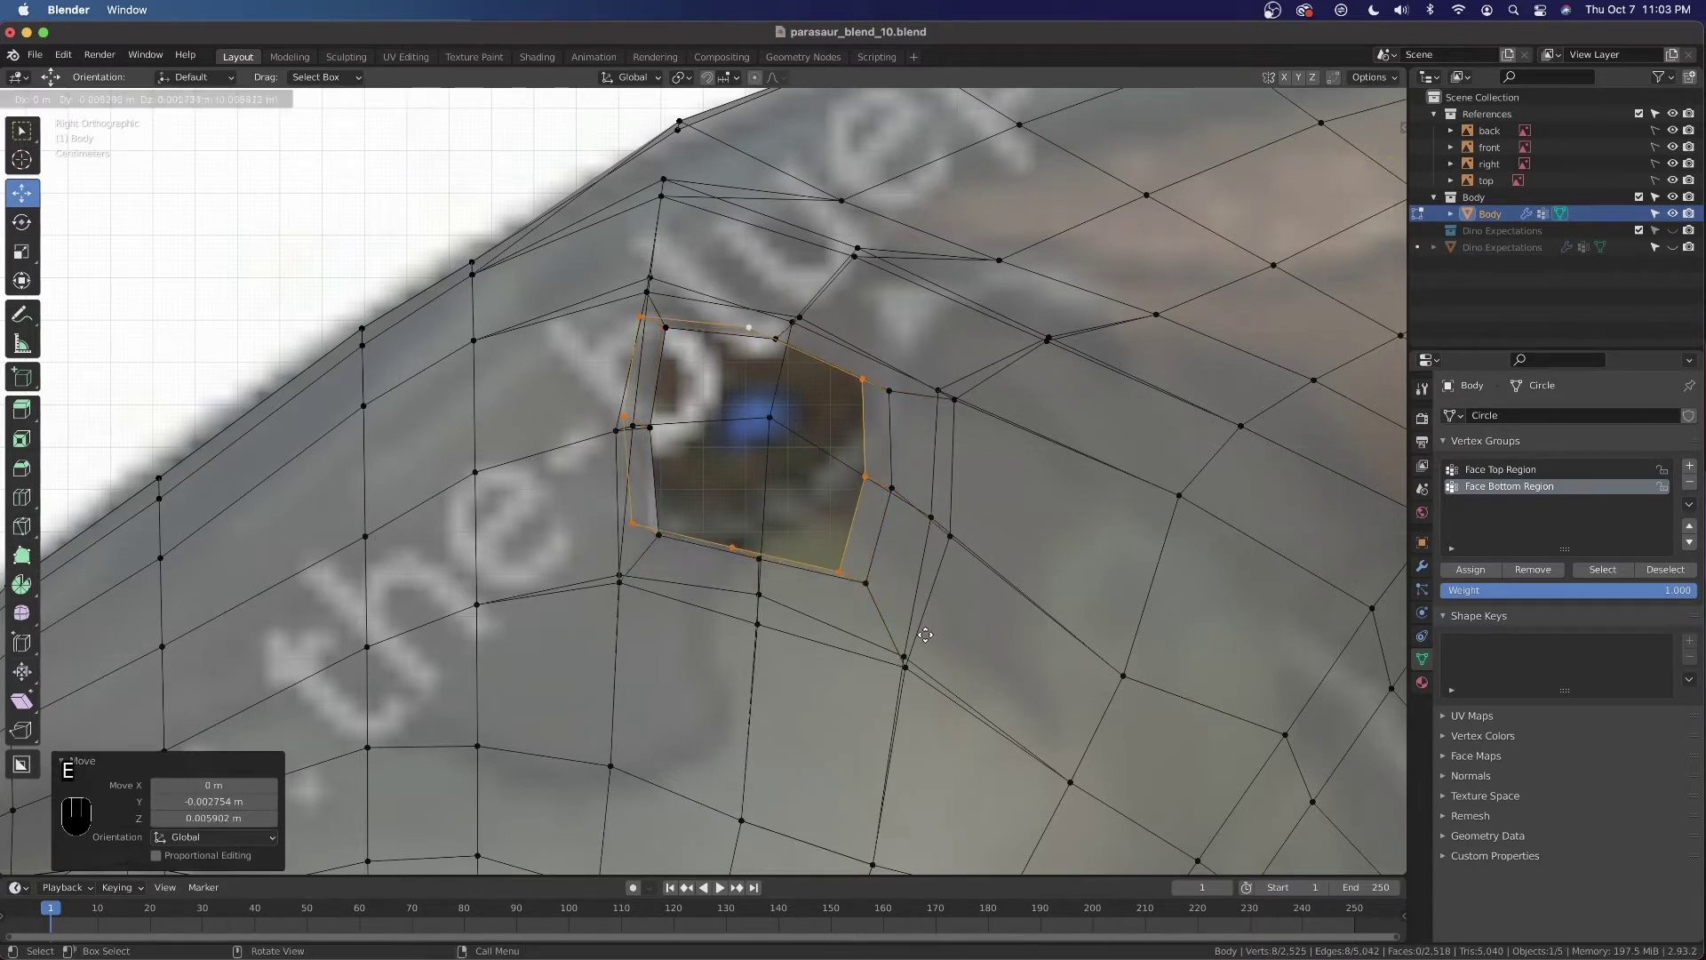
{"action": "right_click", "coordinate": [942, 644]}
{"action": "key", "text": "s"}
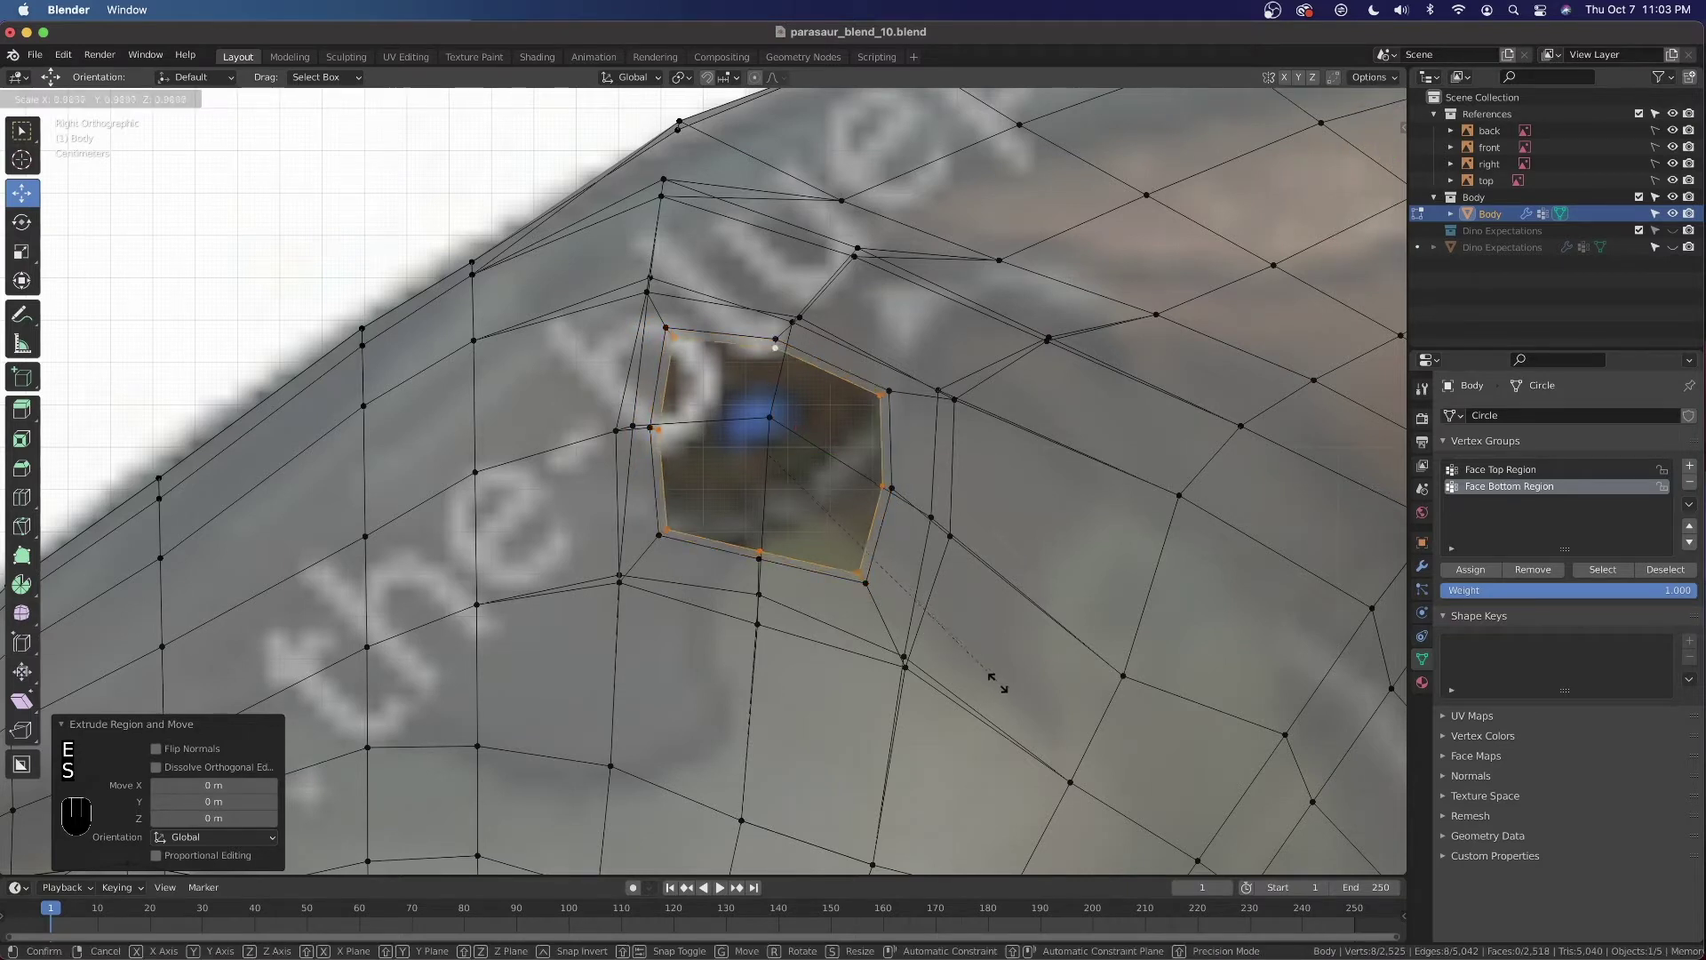
{"action": "left_click", "coordinate": [925, 628]}
{"action": "key", "text": "r"}
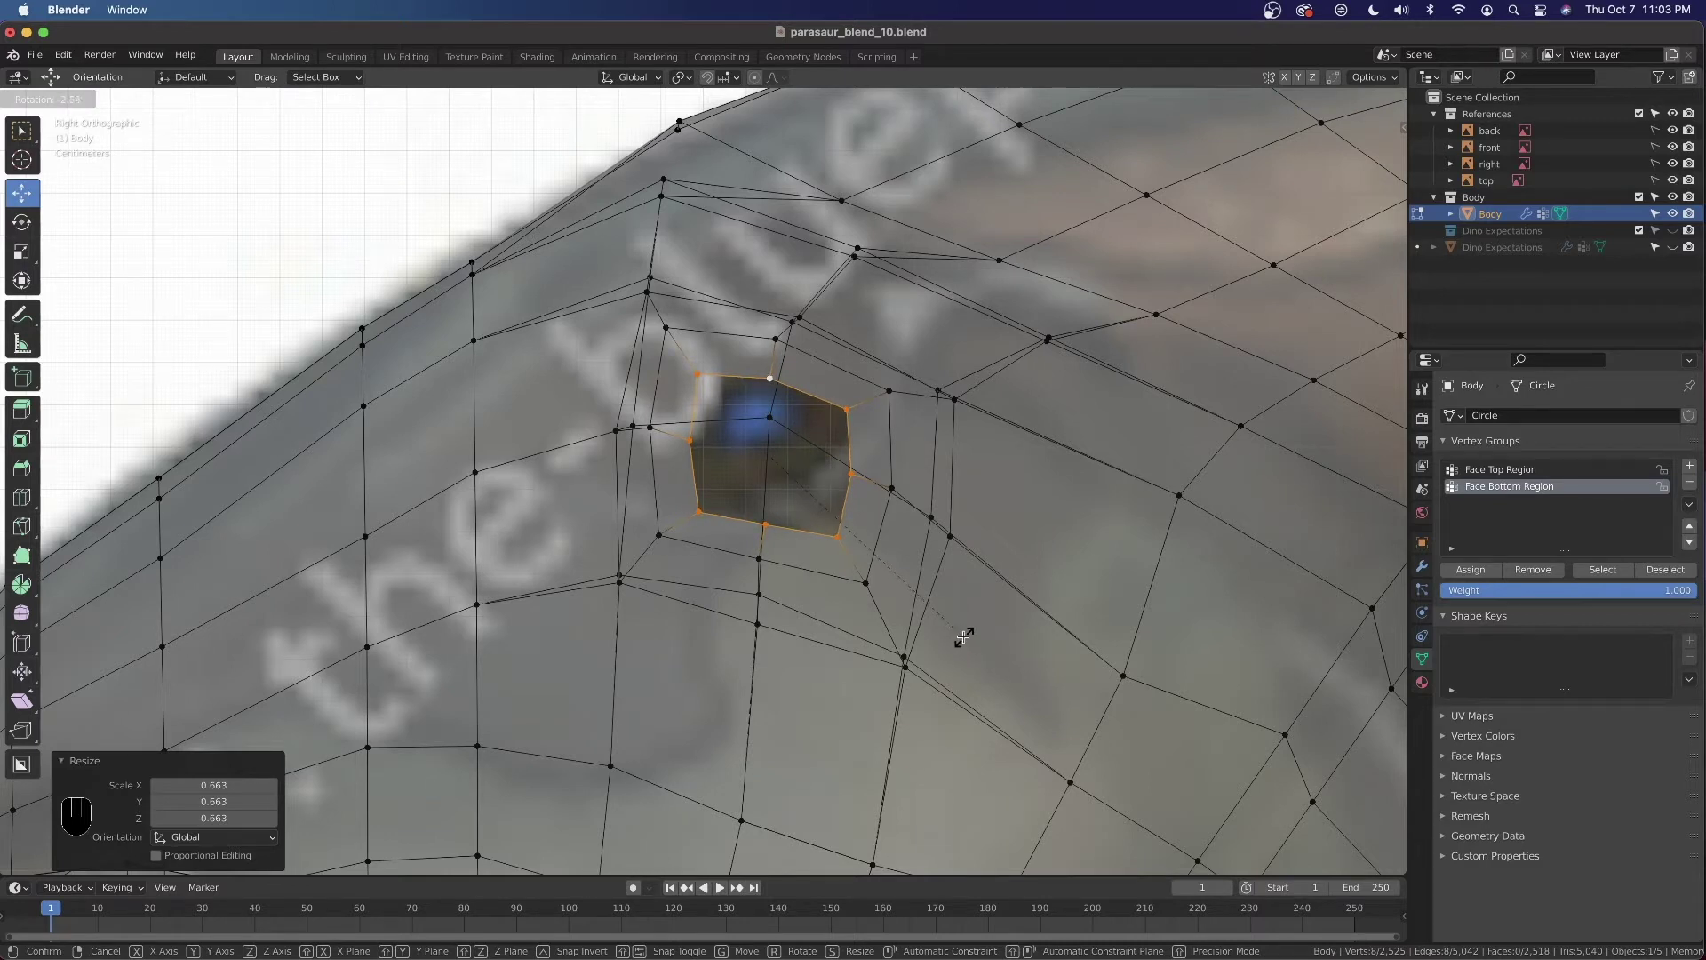
{"action": "left_click", "coordinate": [963, 636]}
Smooth the second eye loop's vertices by 0.500 and move it -0.000393 m in Y and 0.003541 m in Z
{"action": "key", "text": "ctrl+v"}
{"action": "left_click", "coordinate": [963, 637]}
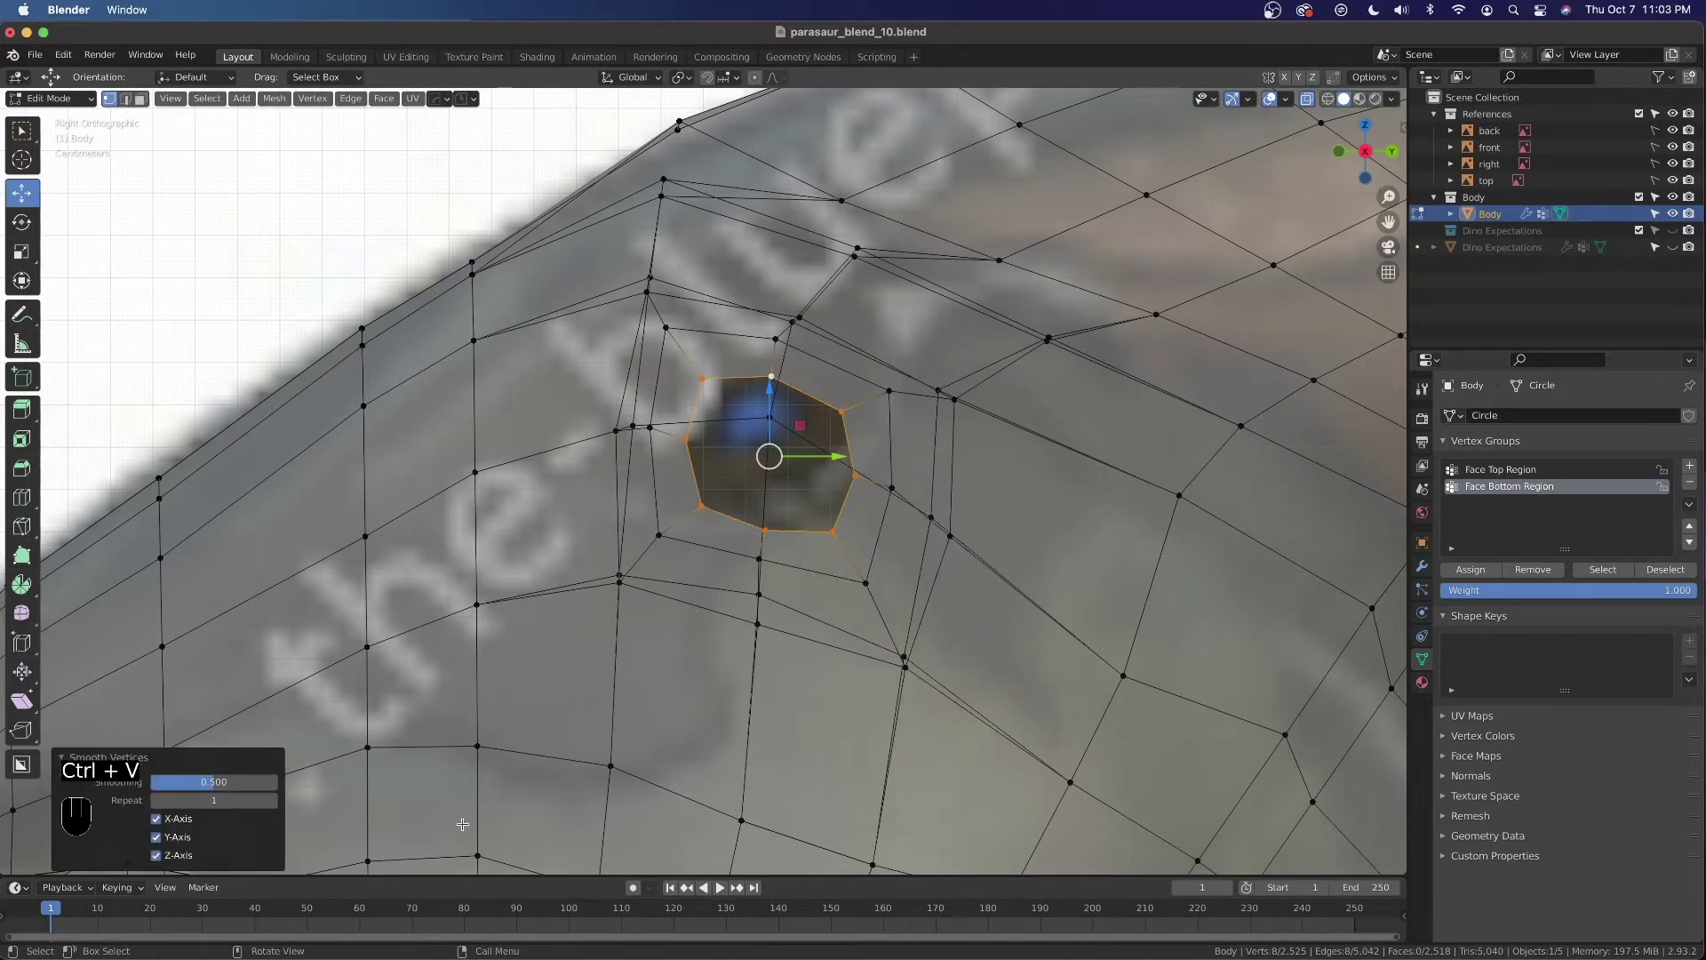
{"action": "key", "text": "g"}
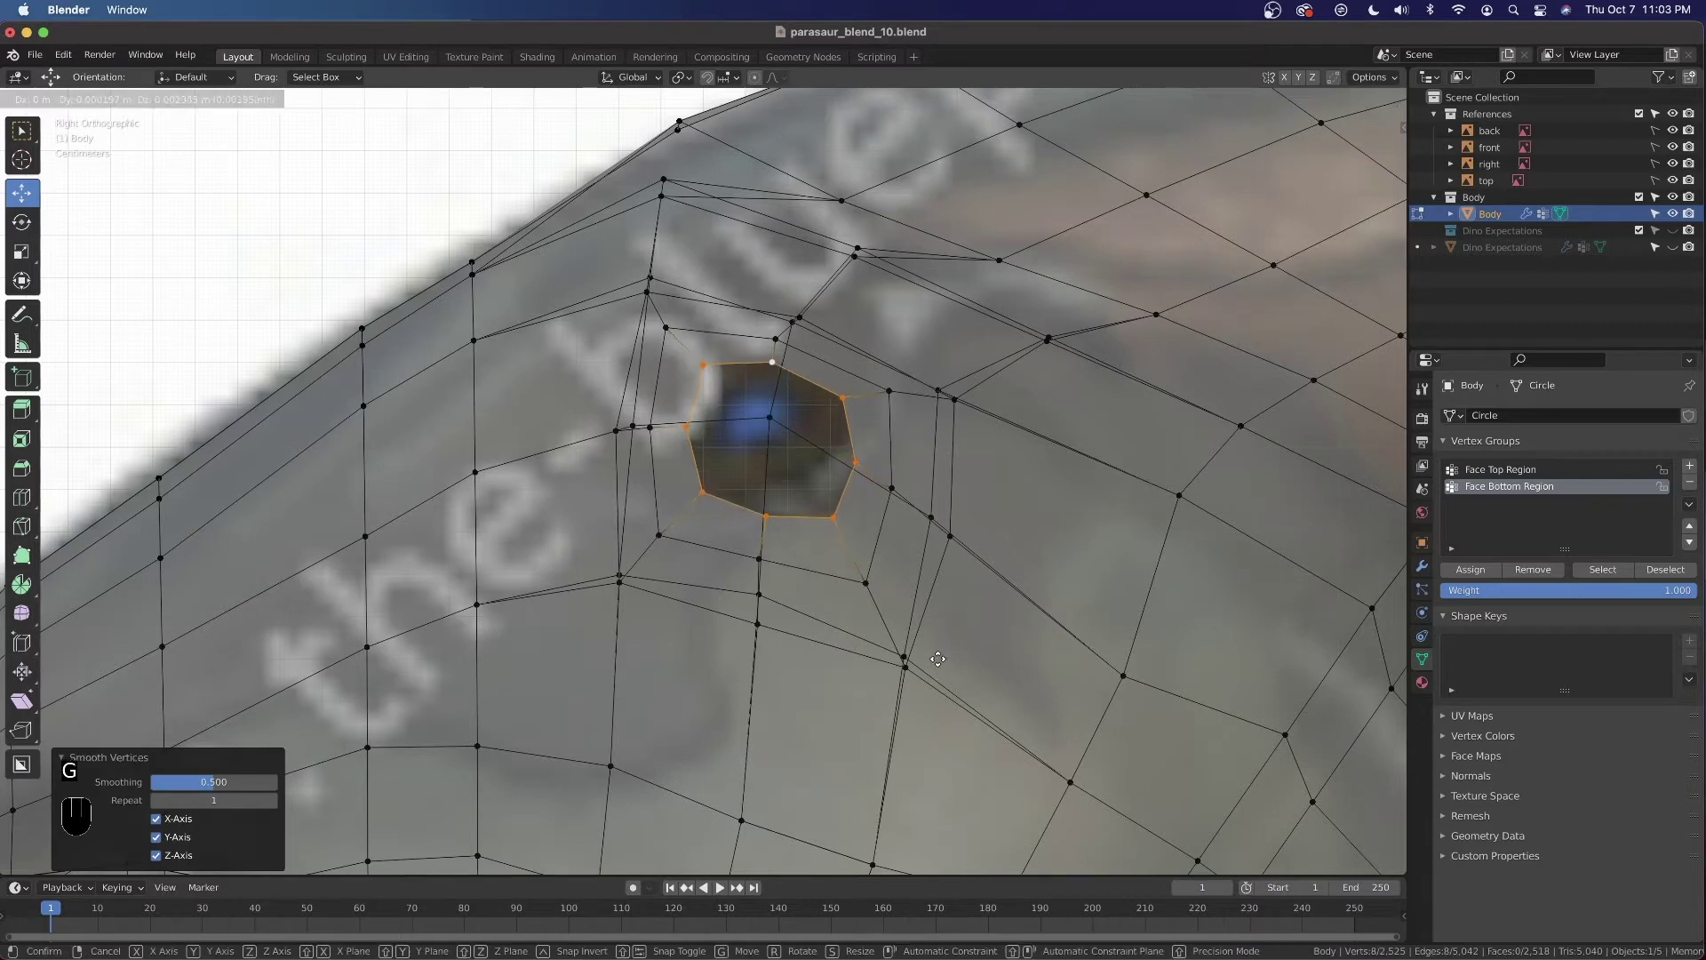
{"action": "left_click", "coordinate": [936, 659]}
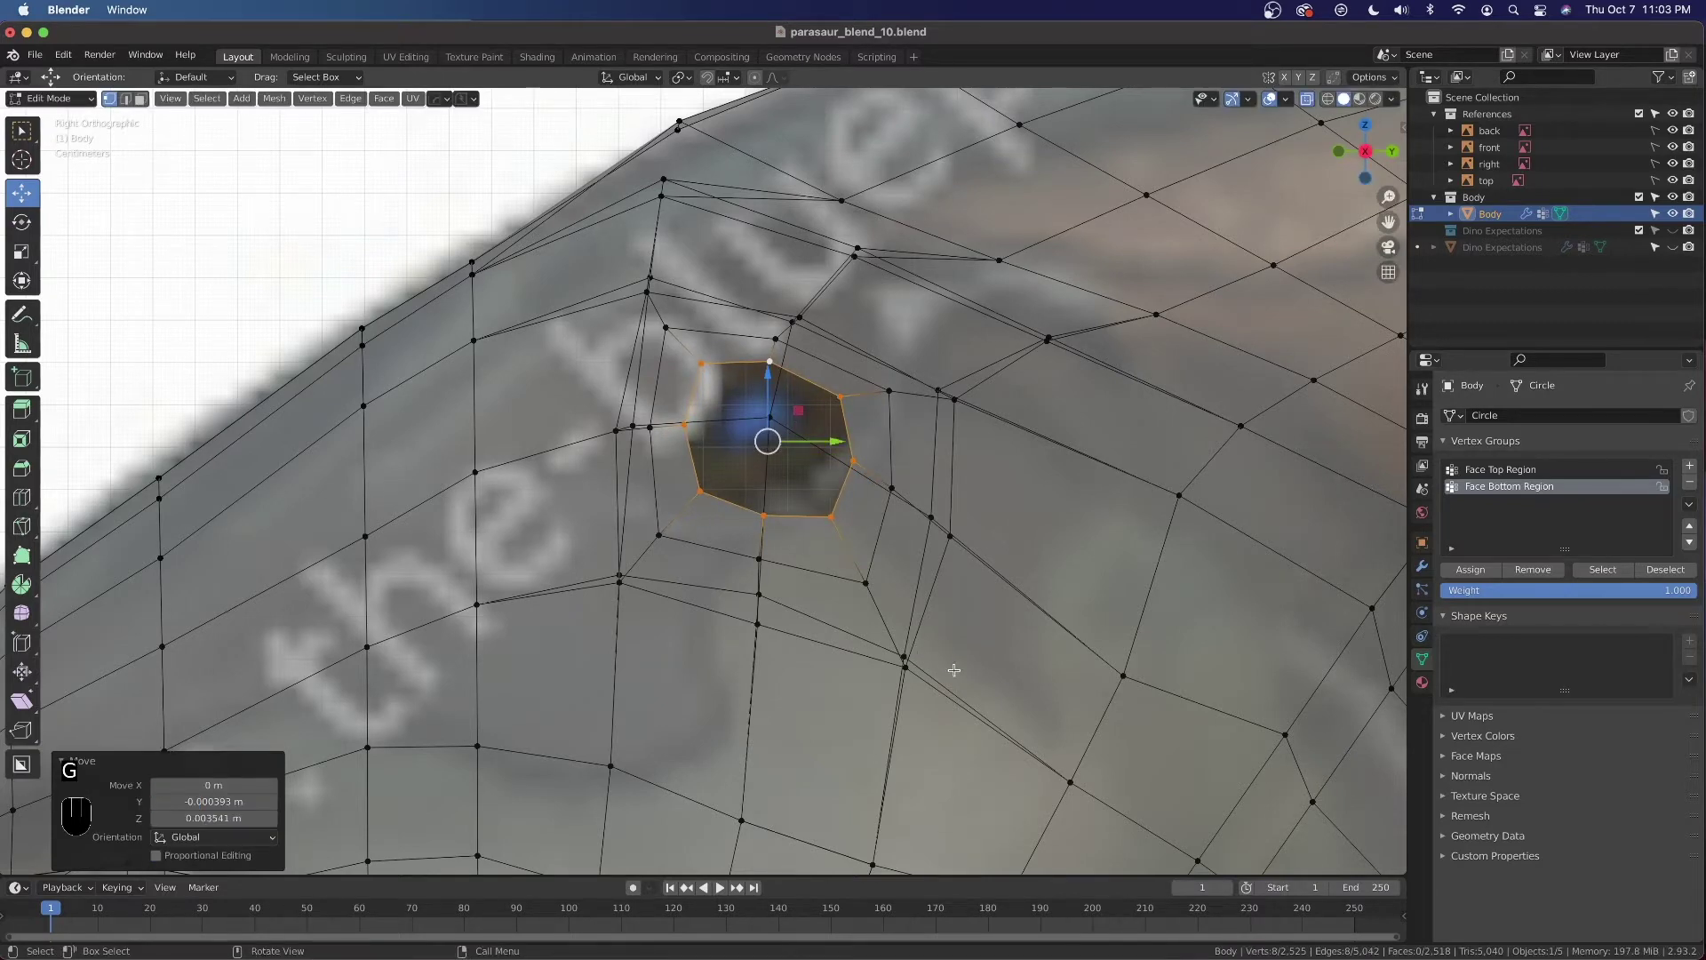
Extrude a third inner eye loop in place, scale it to 0.650 and move it -0.00082 m in Y and 0.003826 m in Z
{"action": "key", "text": "alt+z"}
{"action": "middle_click_drag", "start_coordinate": [956, 673], "coordinate": [716, 512]}
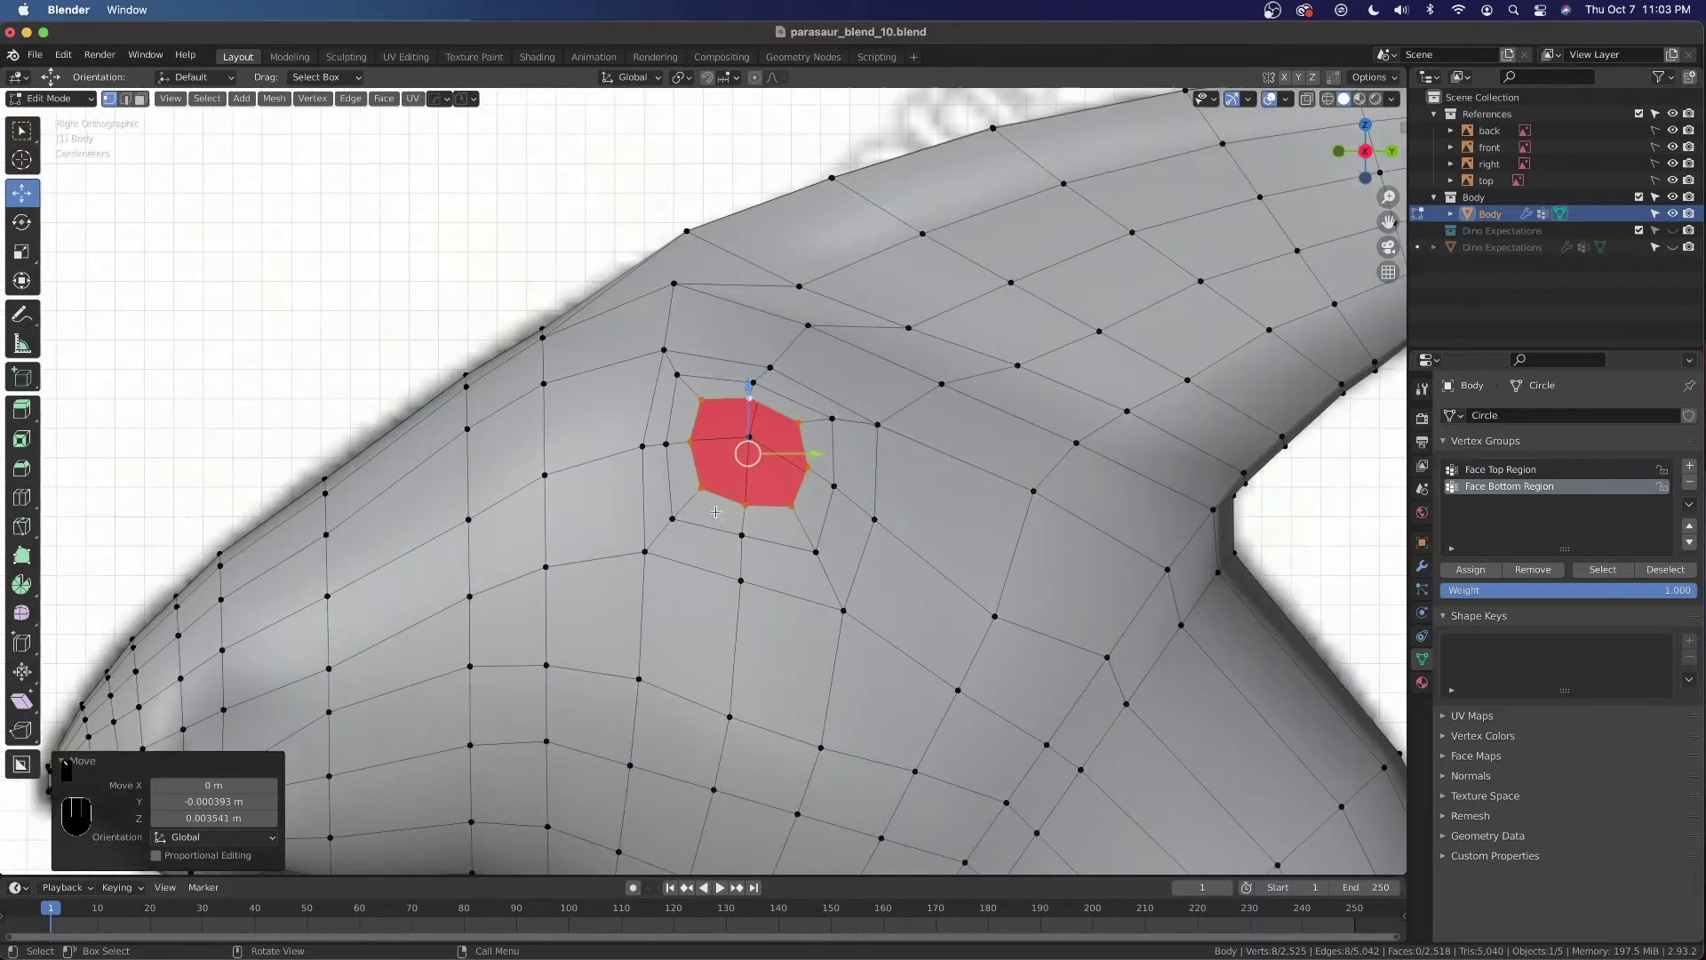
{"action": "scroll", "coordinate": [808, 485], "scroll_direction": "up", "scroll_amount": 4}
{"action": "key", "text": "alt+z"}
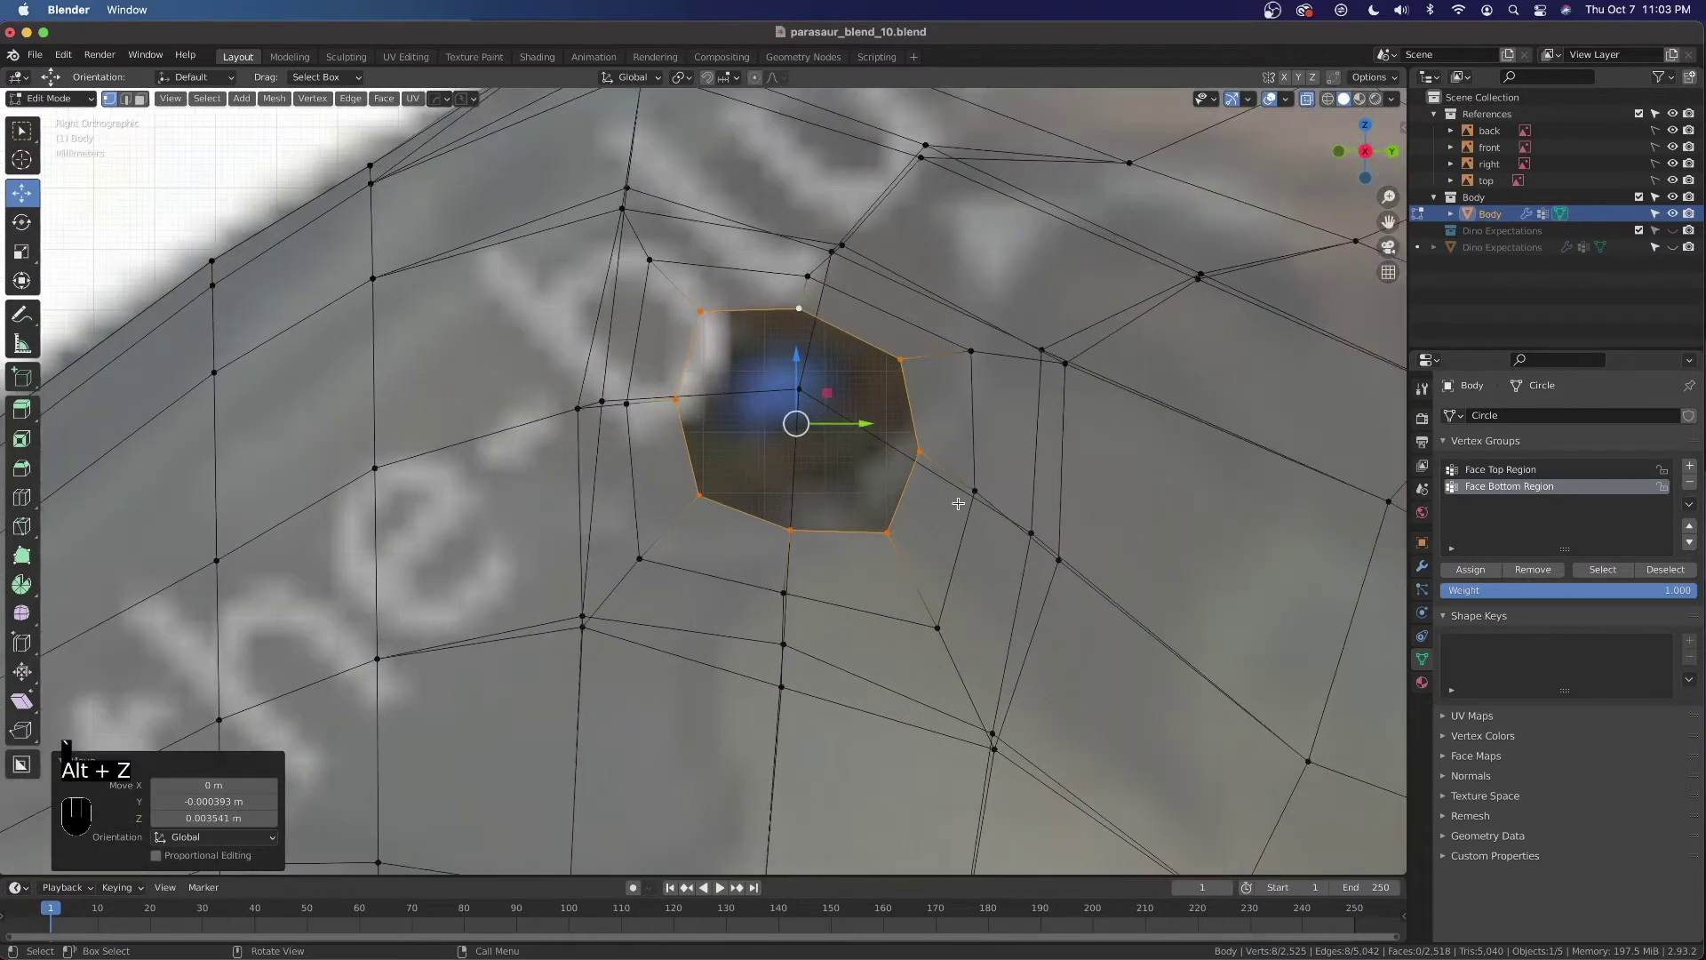
{"action": "key", "text": "e"}
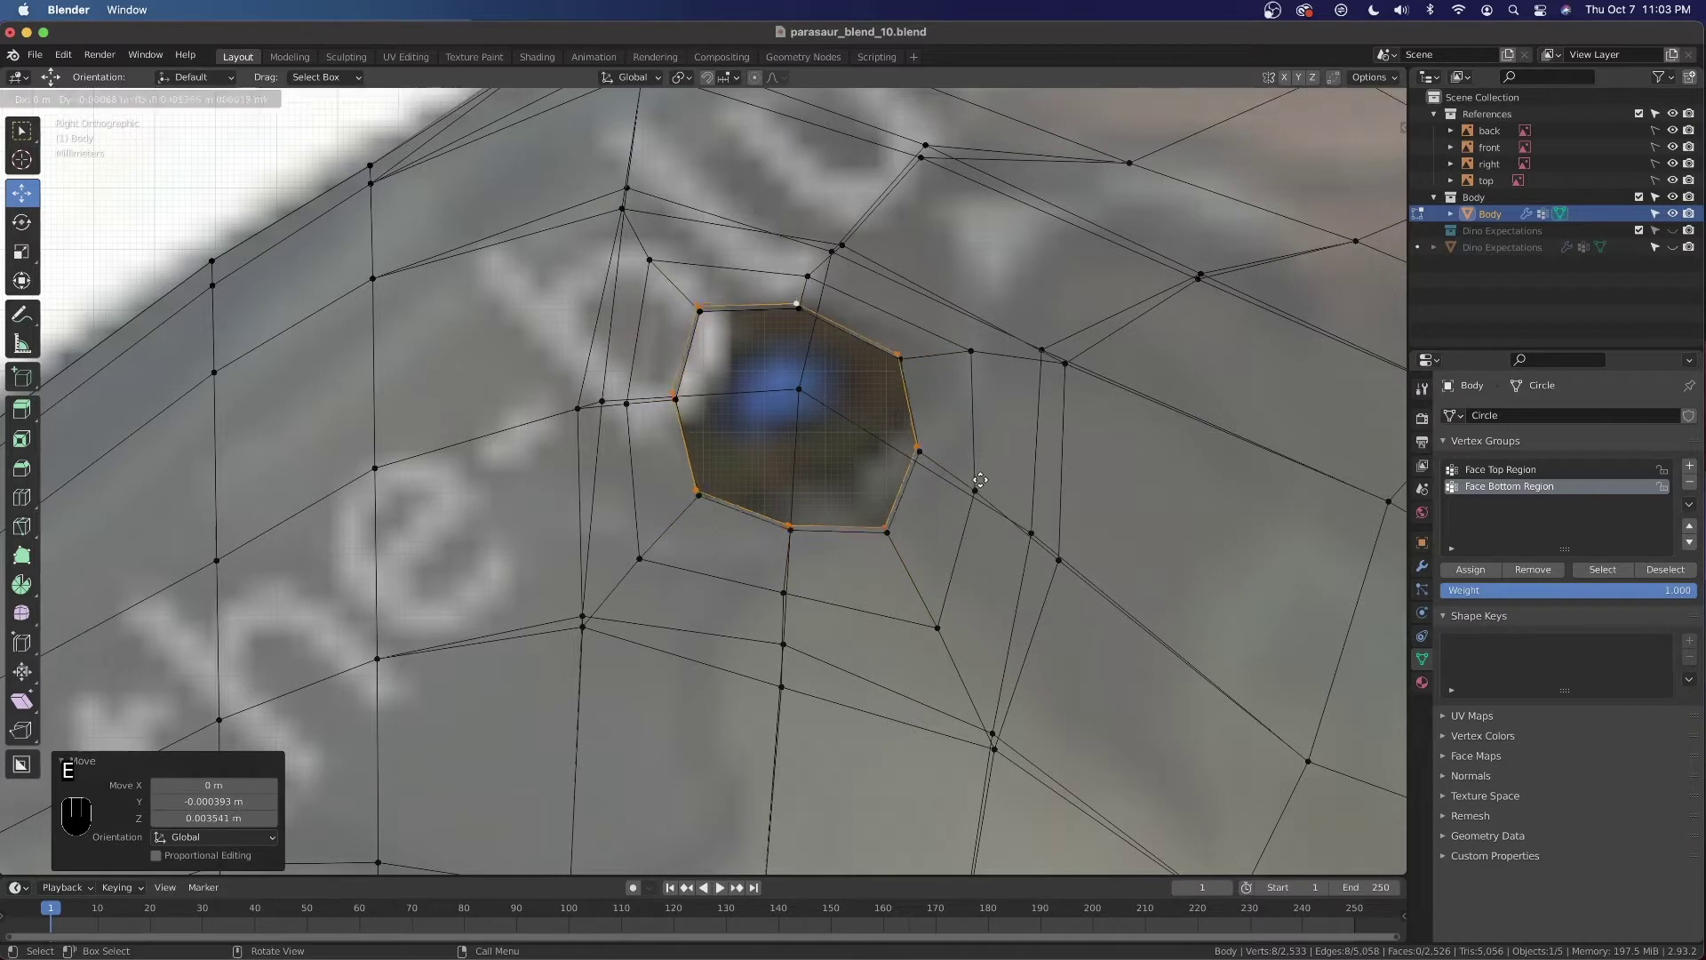
{"action": "right_click", "coordinate": [986, 526]}
{"action": "key", "text": "s"}
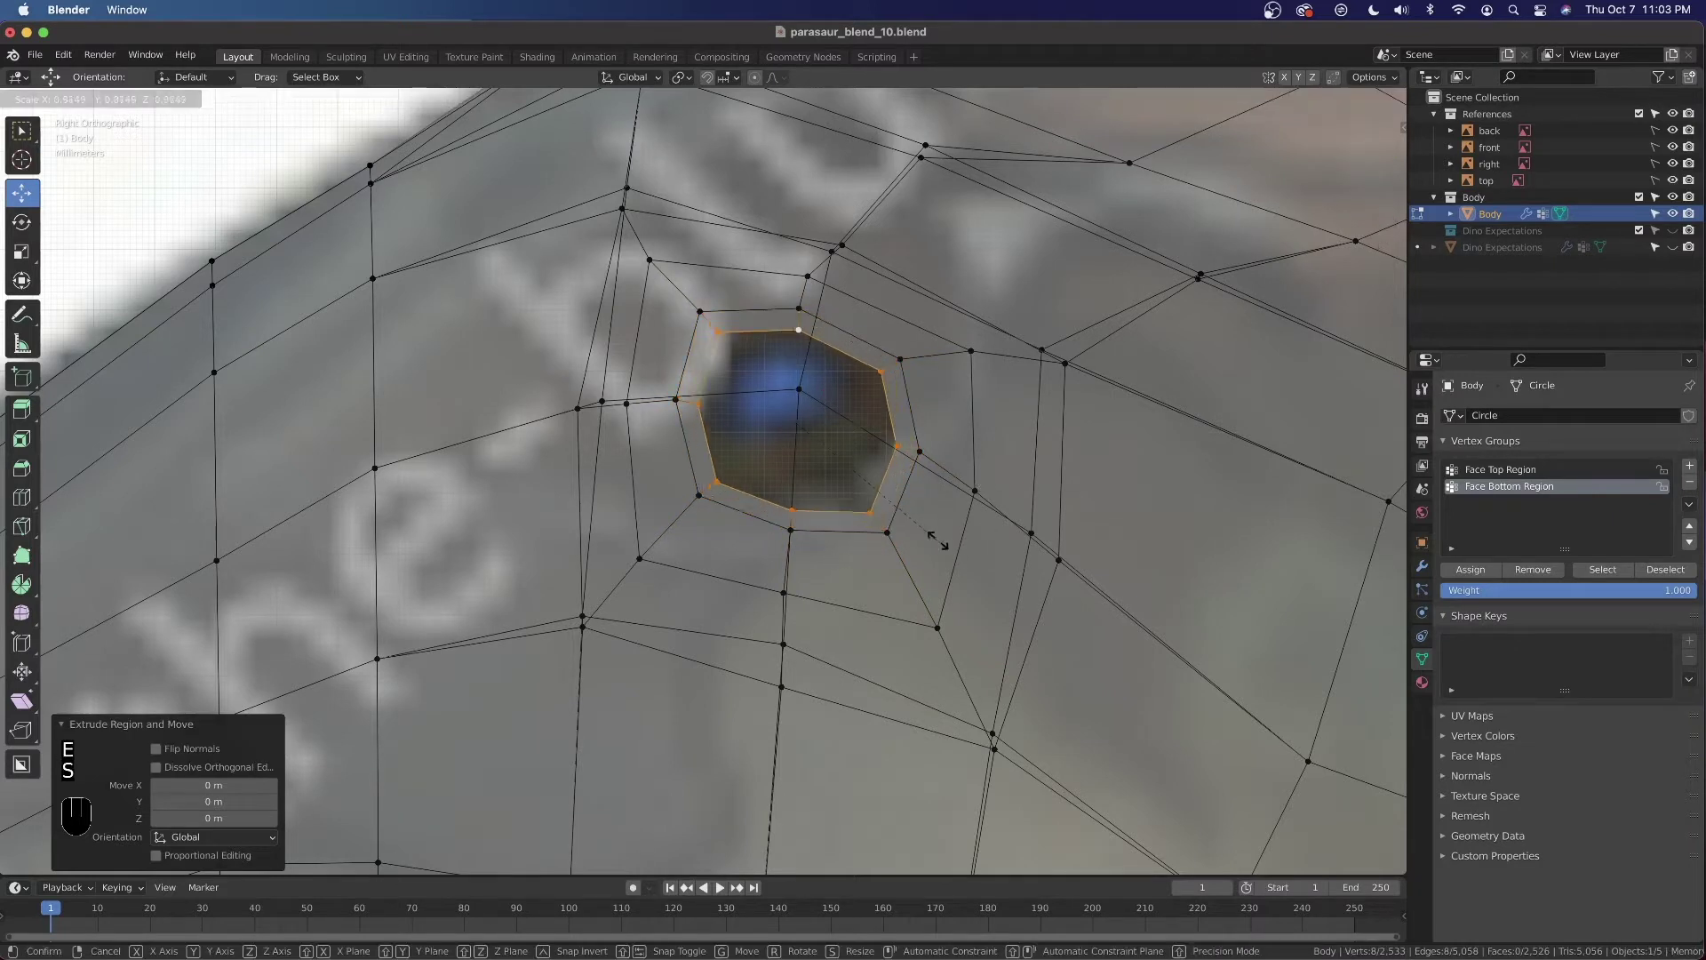
{"action": "left_click", "coordinate": [913, 515]}
{"action": "key", "text": "g"}
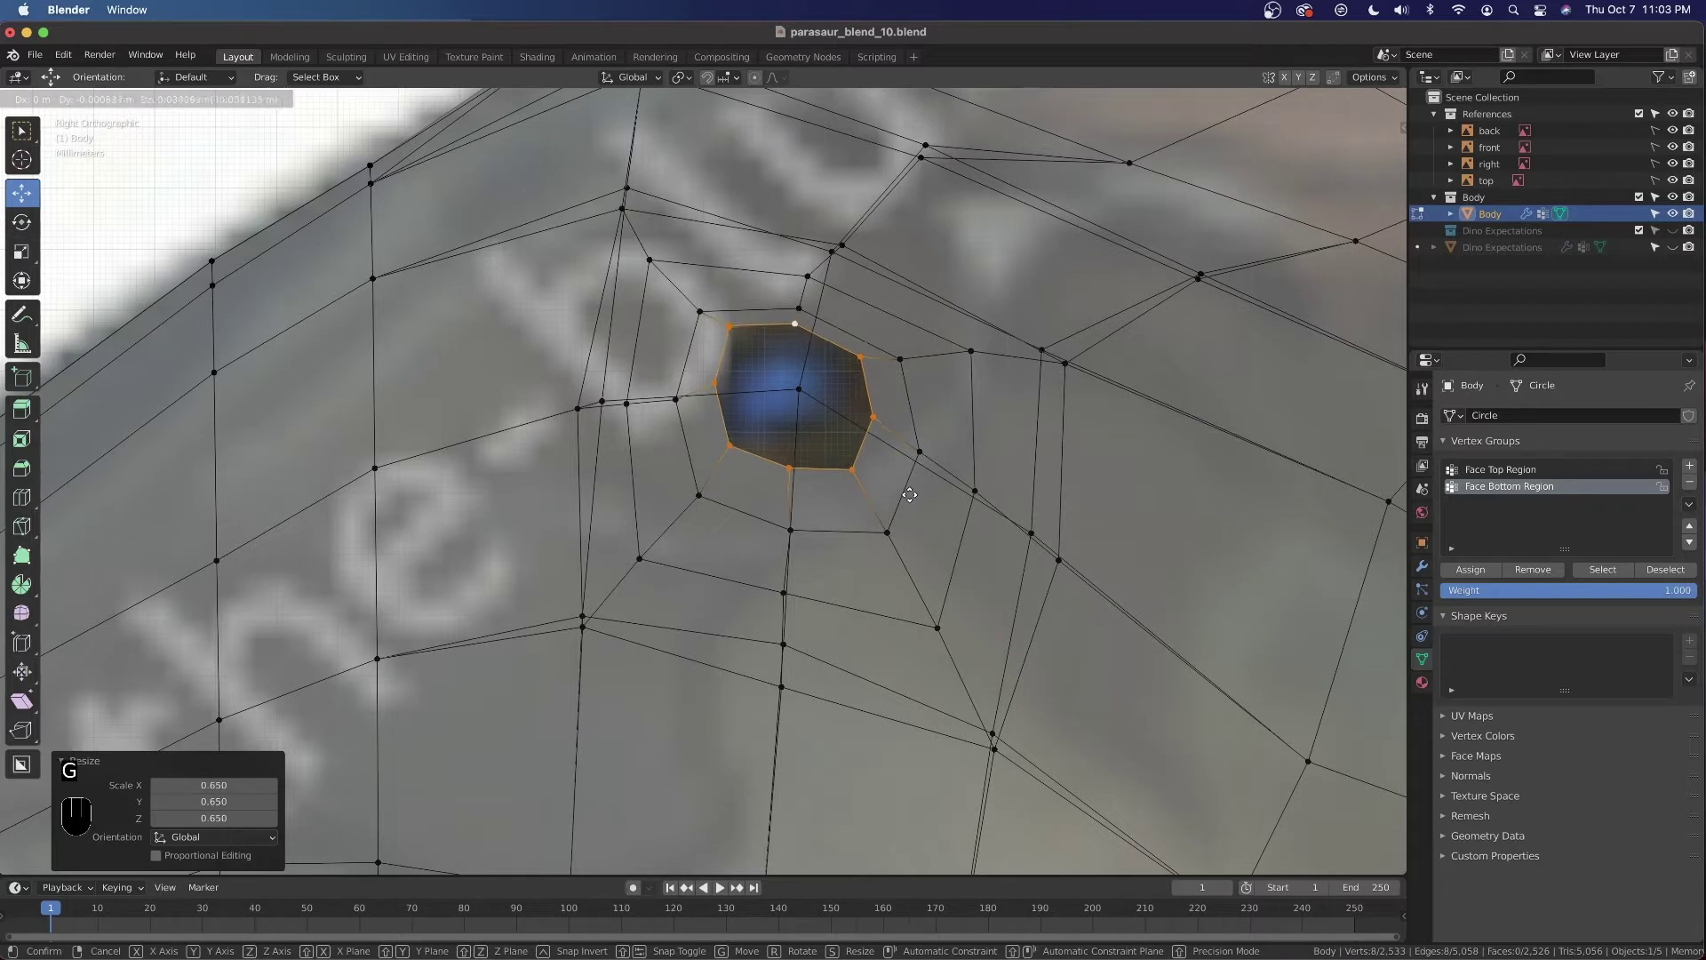
{"action": "scroll", "coordinate": [908, 498], "scroll_direction": "up", "scroll_amount": 3}
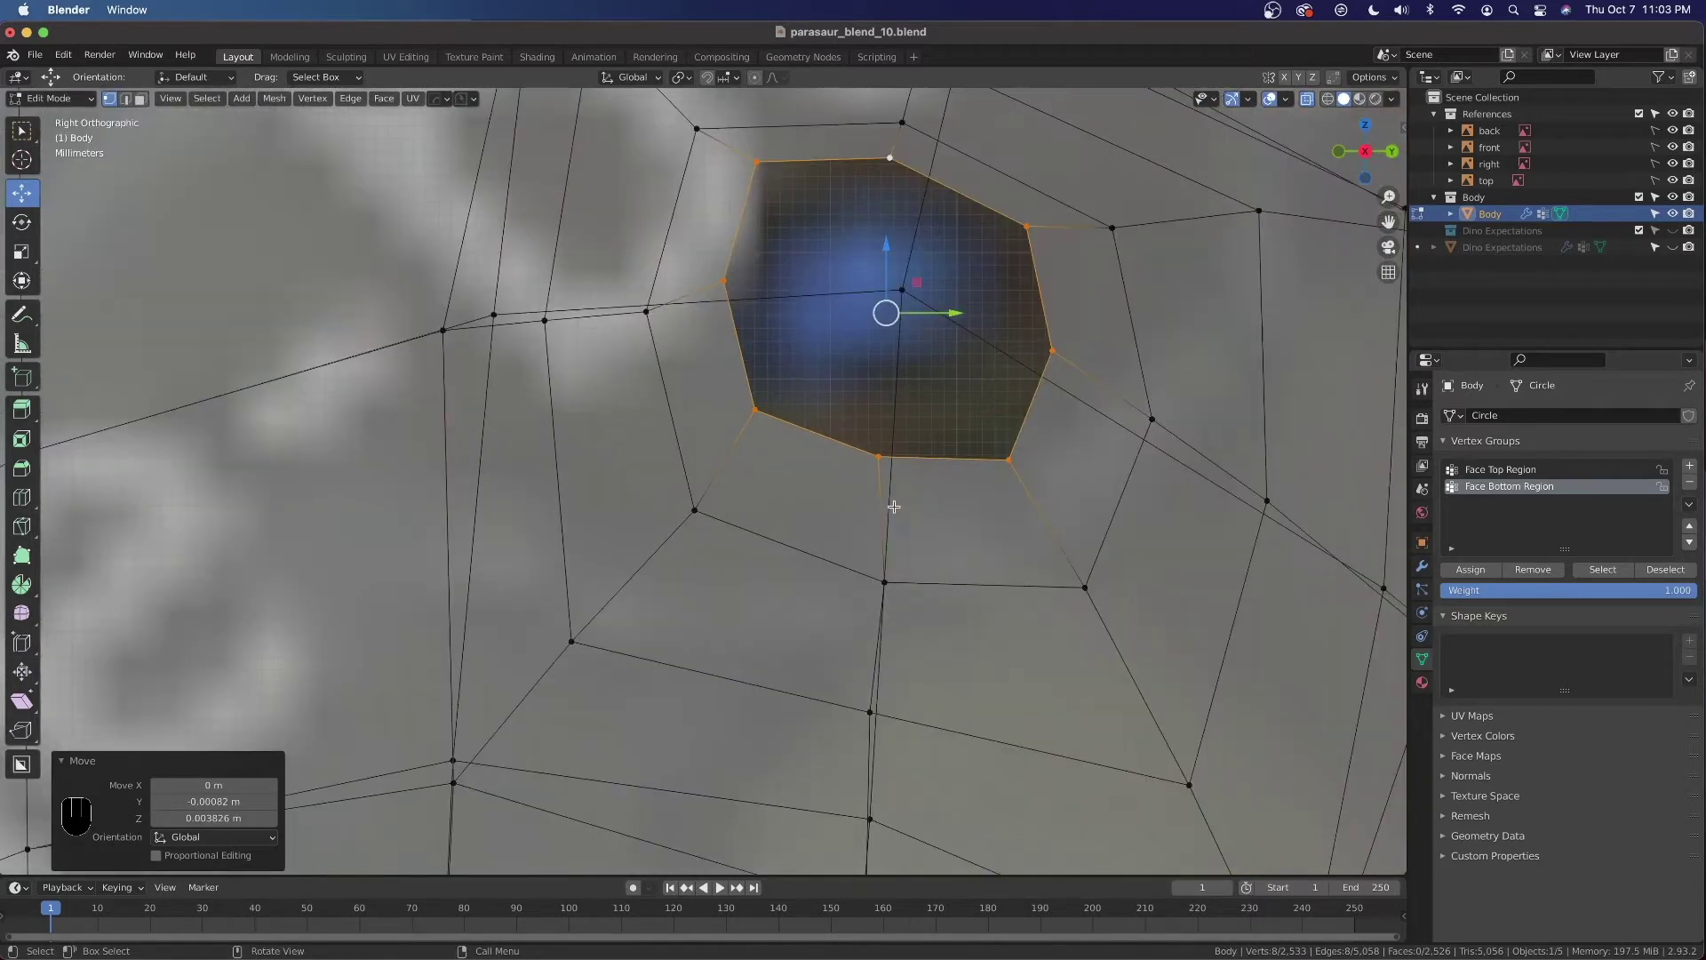
{"action": "middle_click_drag", "start_coordinate": [926, 549], "coordinate": [907, 515], "text": "shift"}
{"action": "left_click_drag", "start_coordinate": [910, 478], "coordinate": [995, 520]}
{"action": "key", "text": "g"}
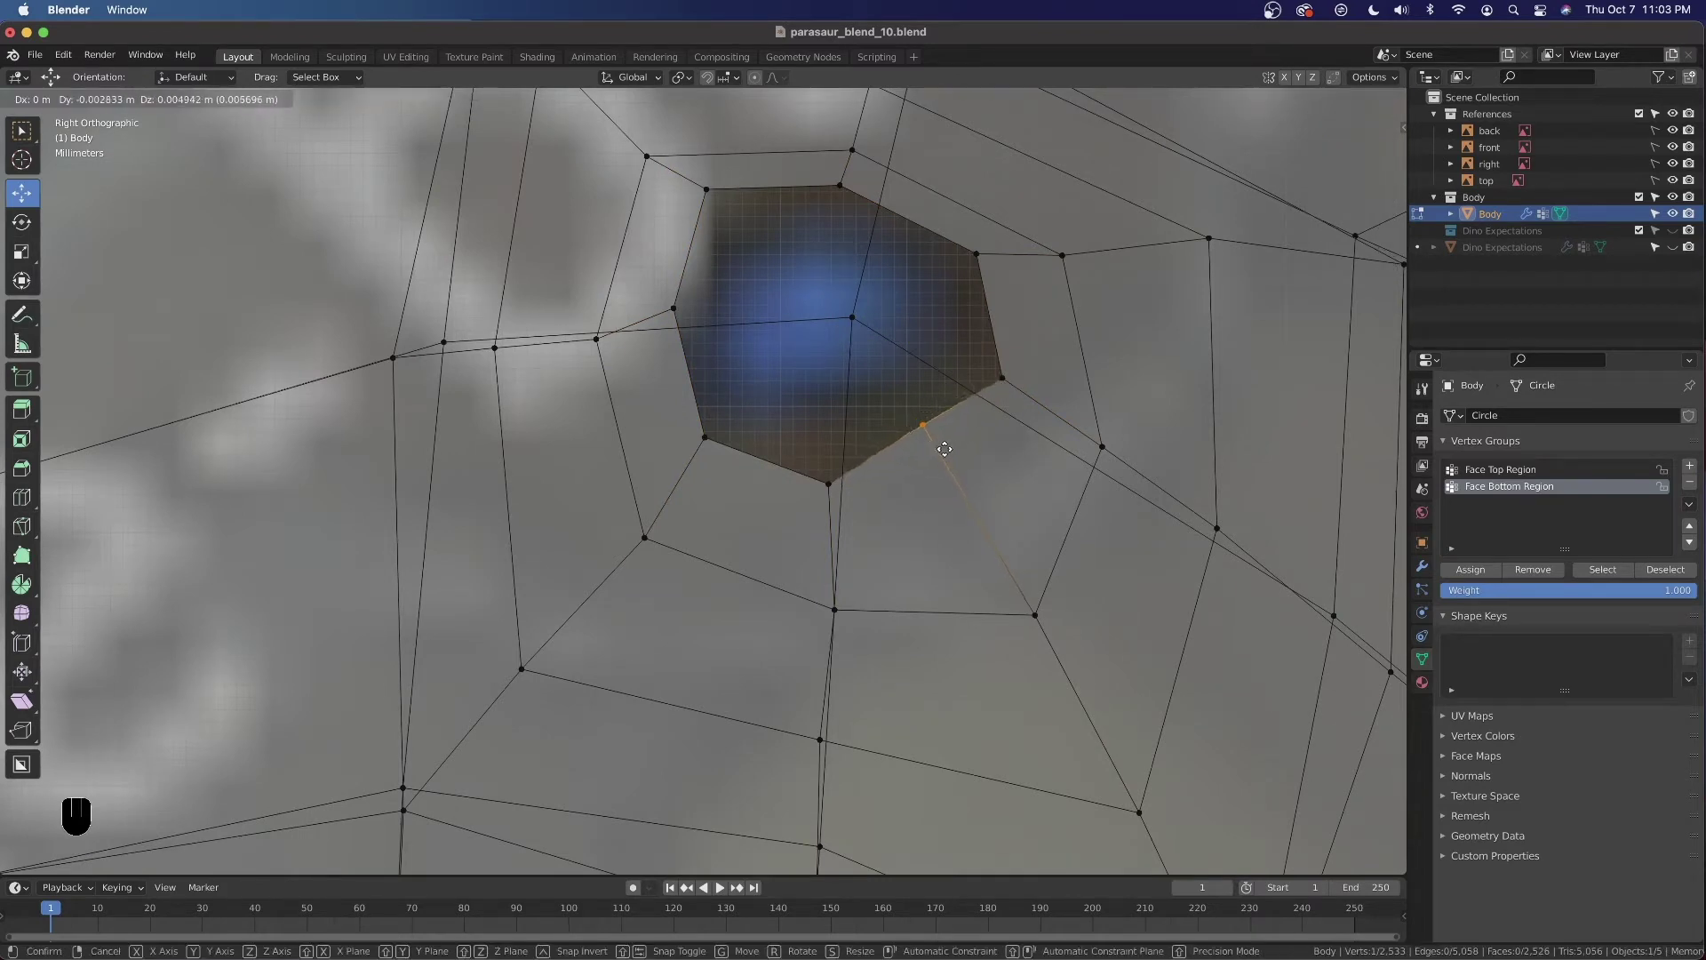
{"action": "left_click", "coordinate": [950, 455]}
{"action": "key", "text": "super+z"}
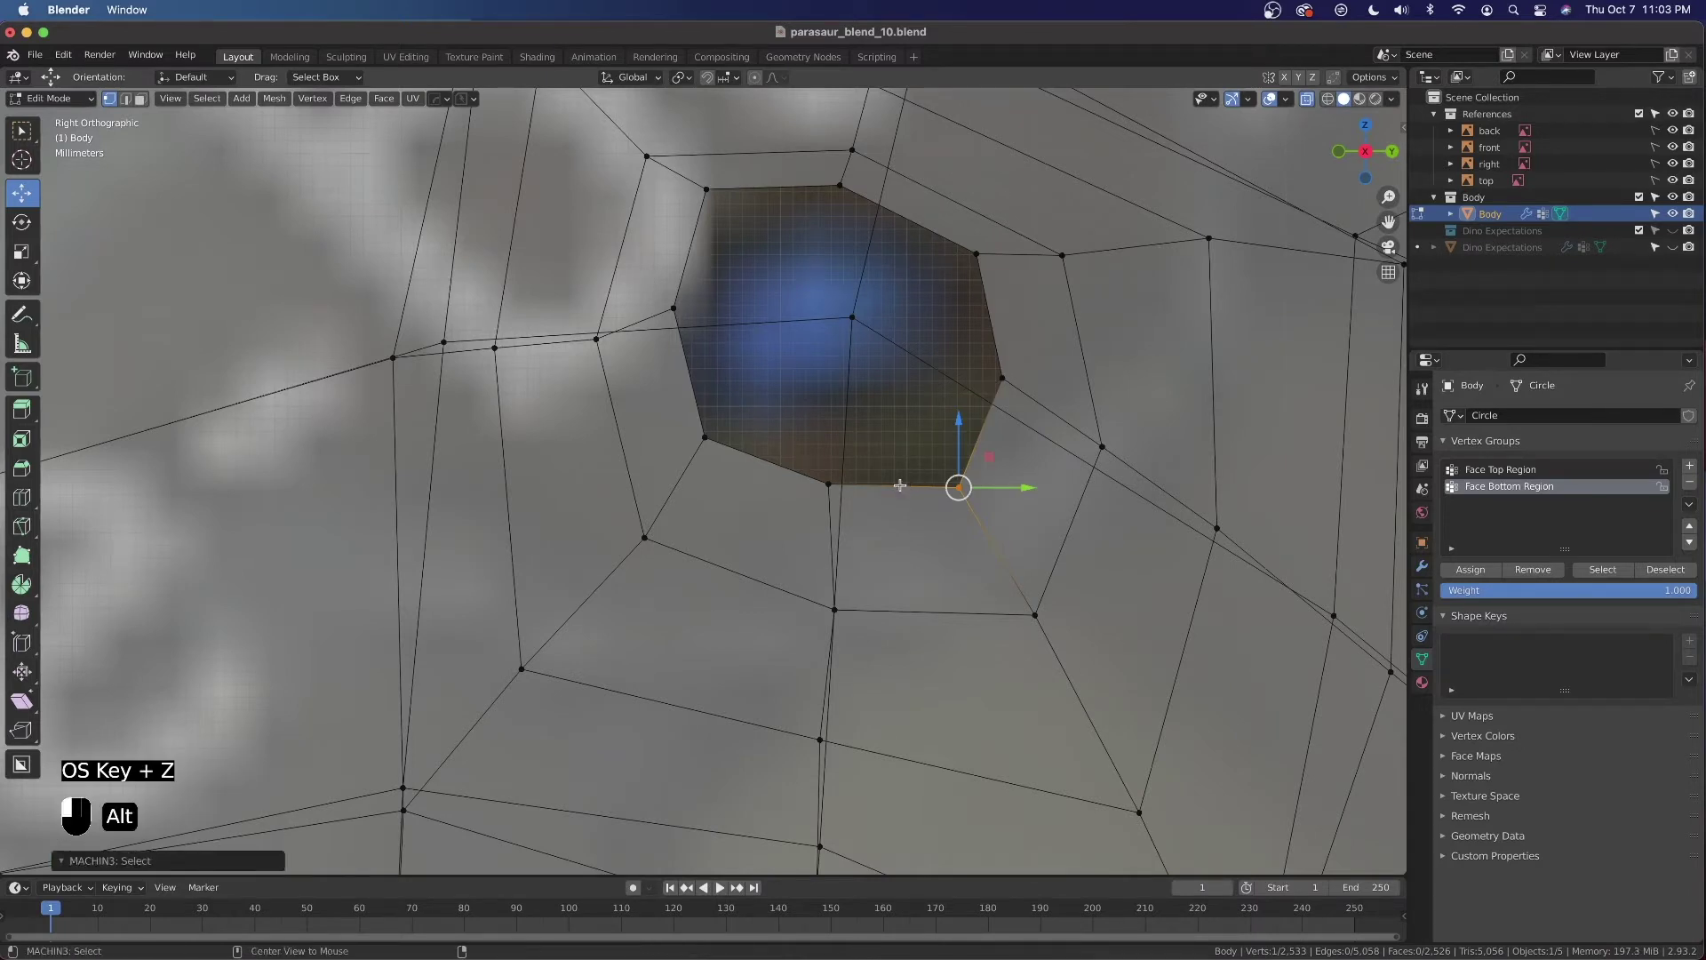
Smooth the third eye loop's vertices by 0.500 and move it -0.000395 m in Y and 0.000922 m in Z
{"action": "key", "text": "2"}
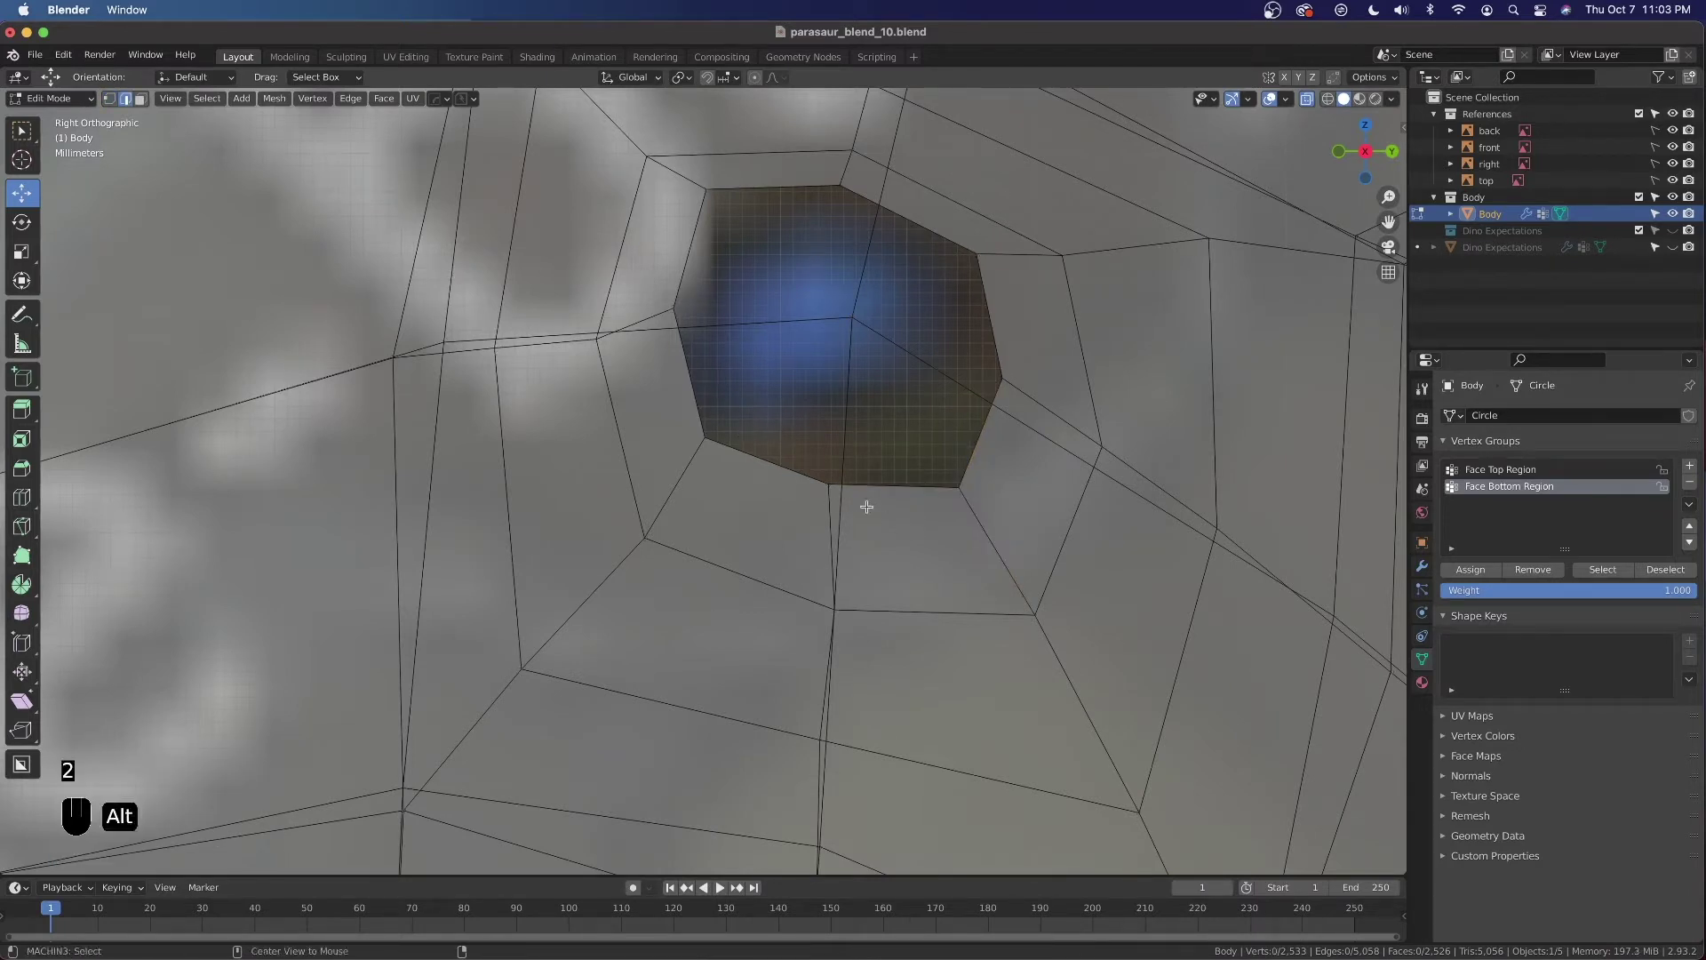
{"action": "left_click", "coordinate": [779, 468], "text": "alt"}
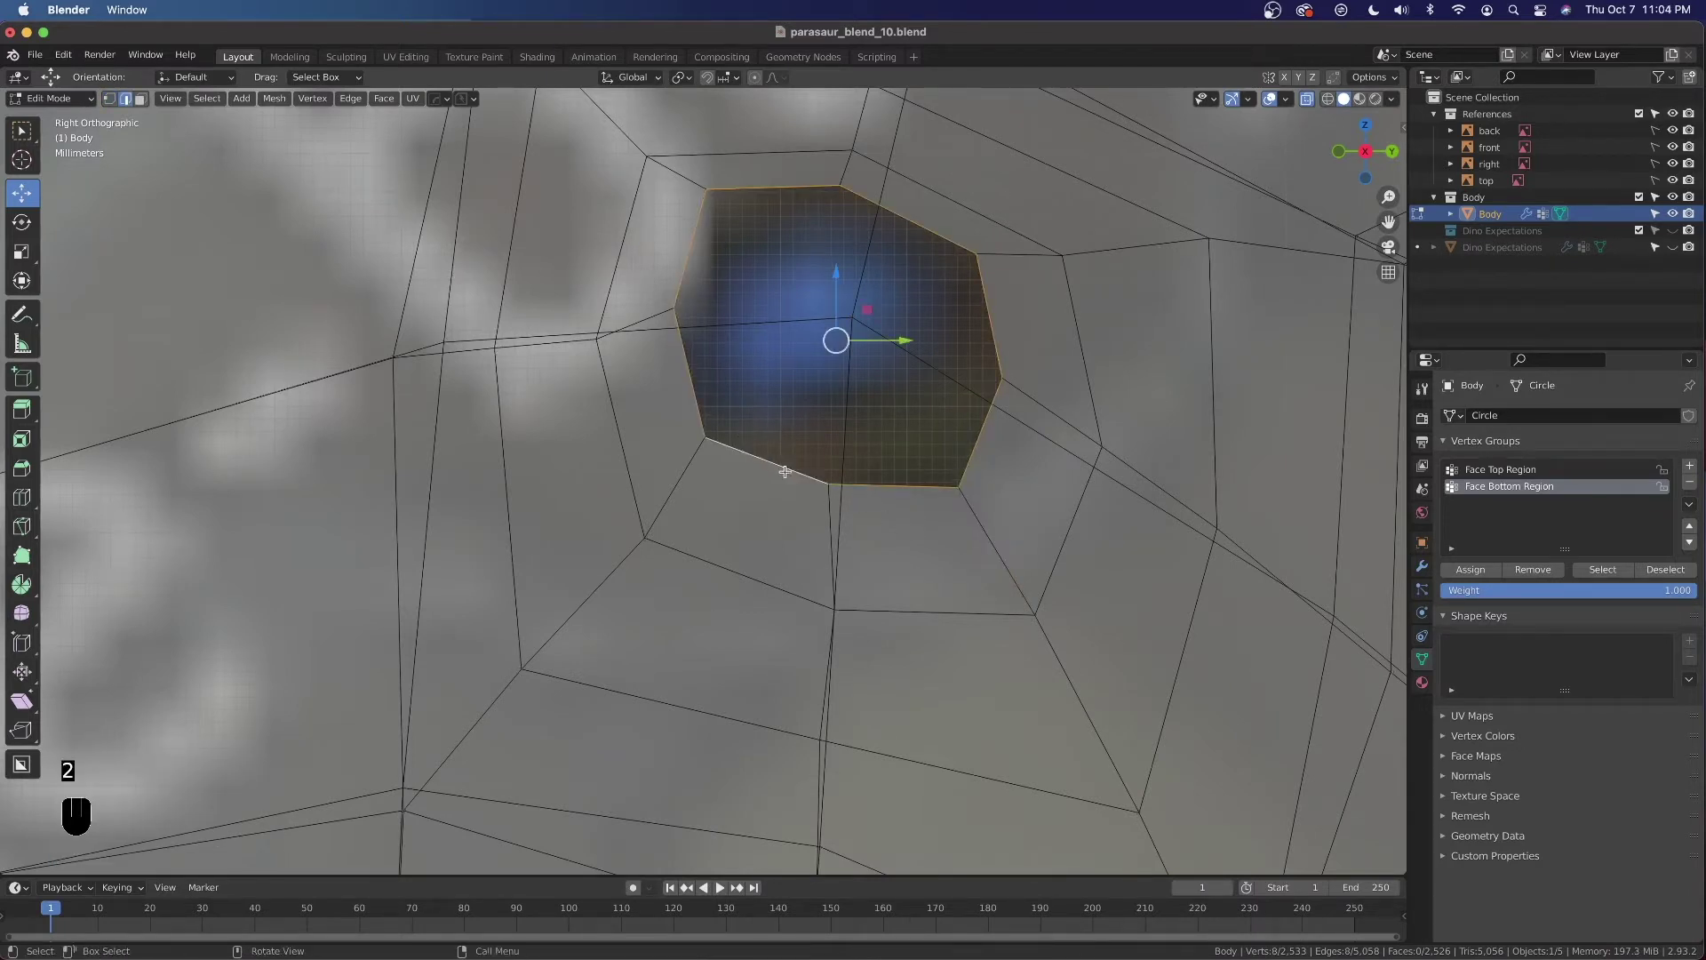
{"action": "key", "text": "ctrl+v"}
{"action": "left_click", "coordinate": [851, 503]}
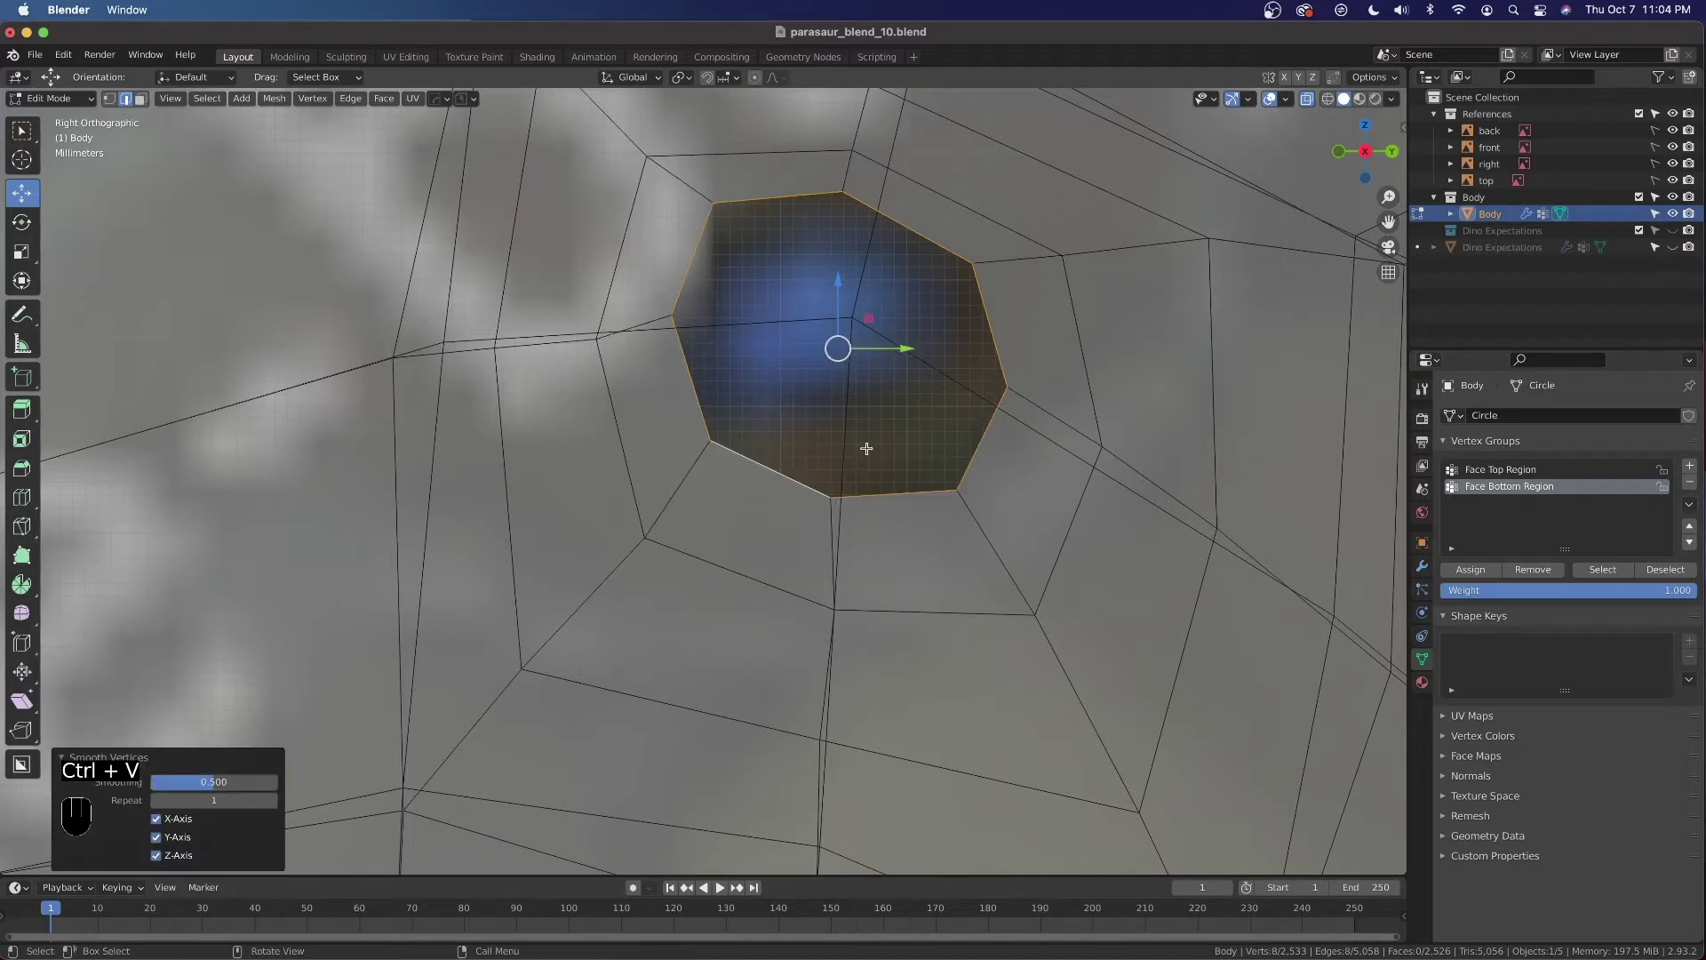
{"action": "key", "text": "g"}
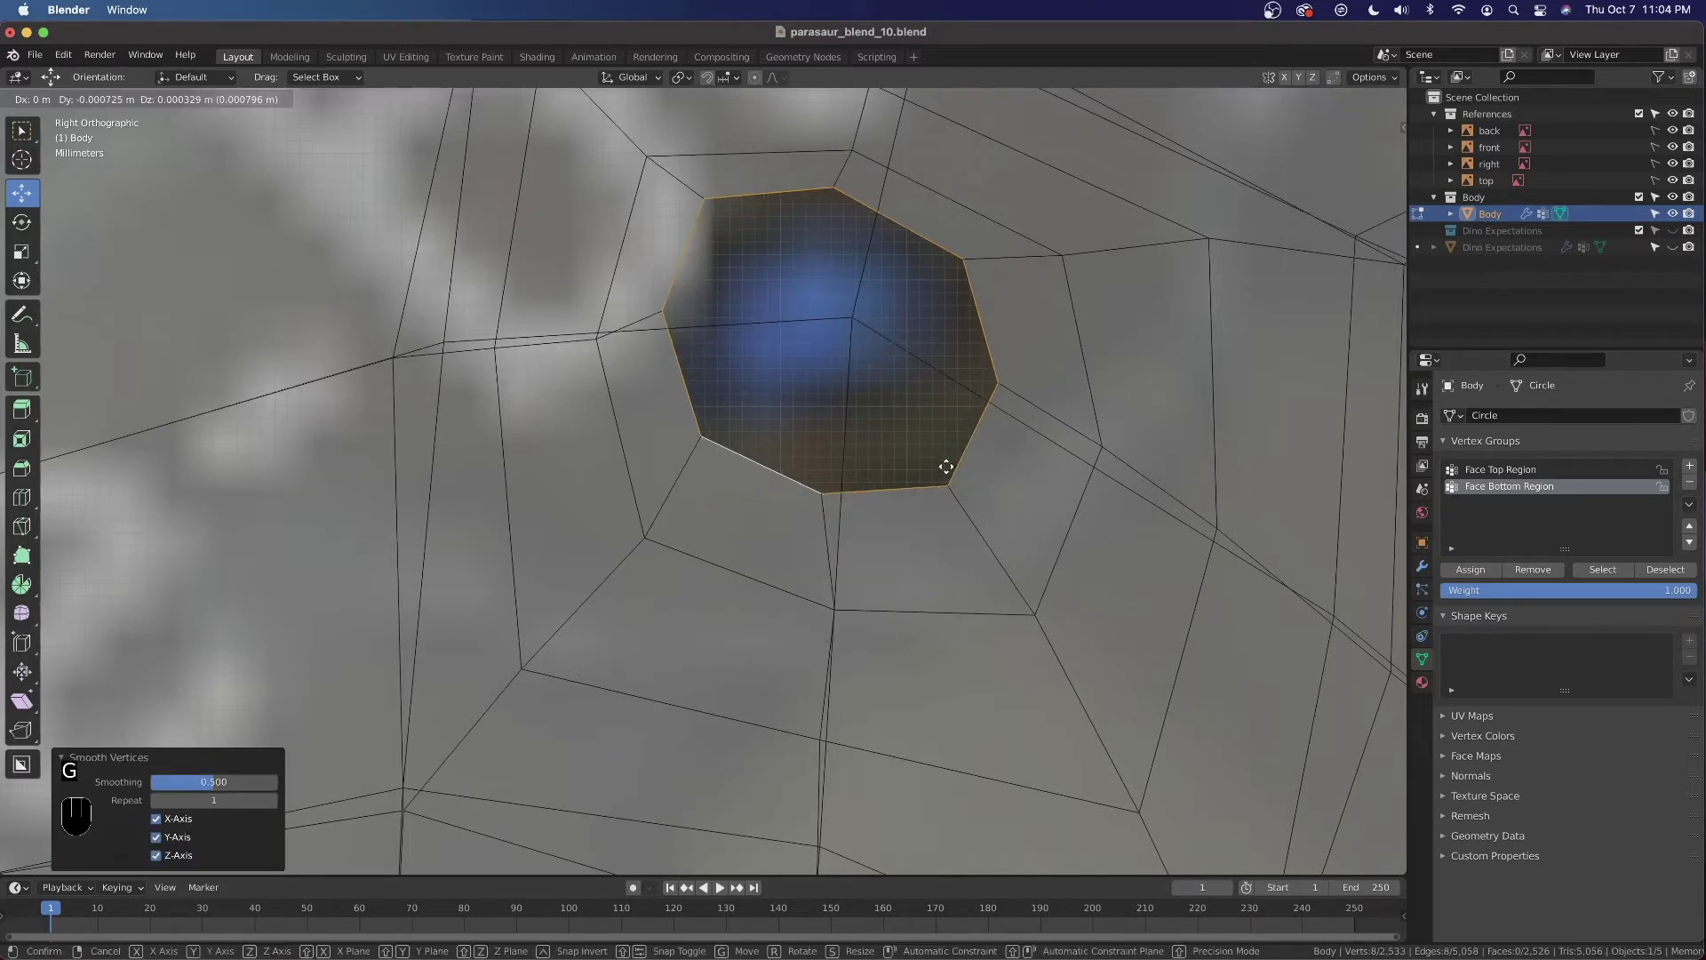
{"action": "left_click", "coordinate": [950, 459]}
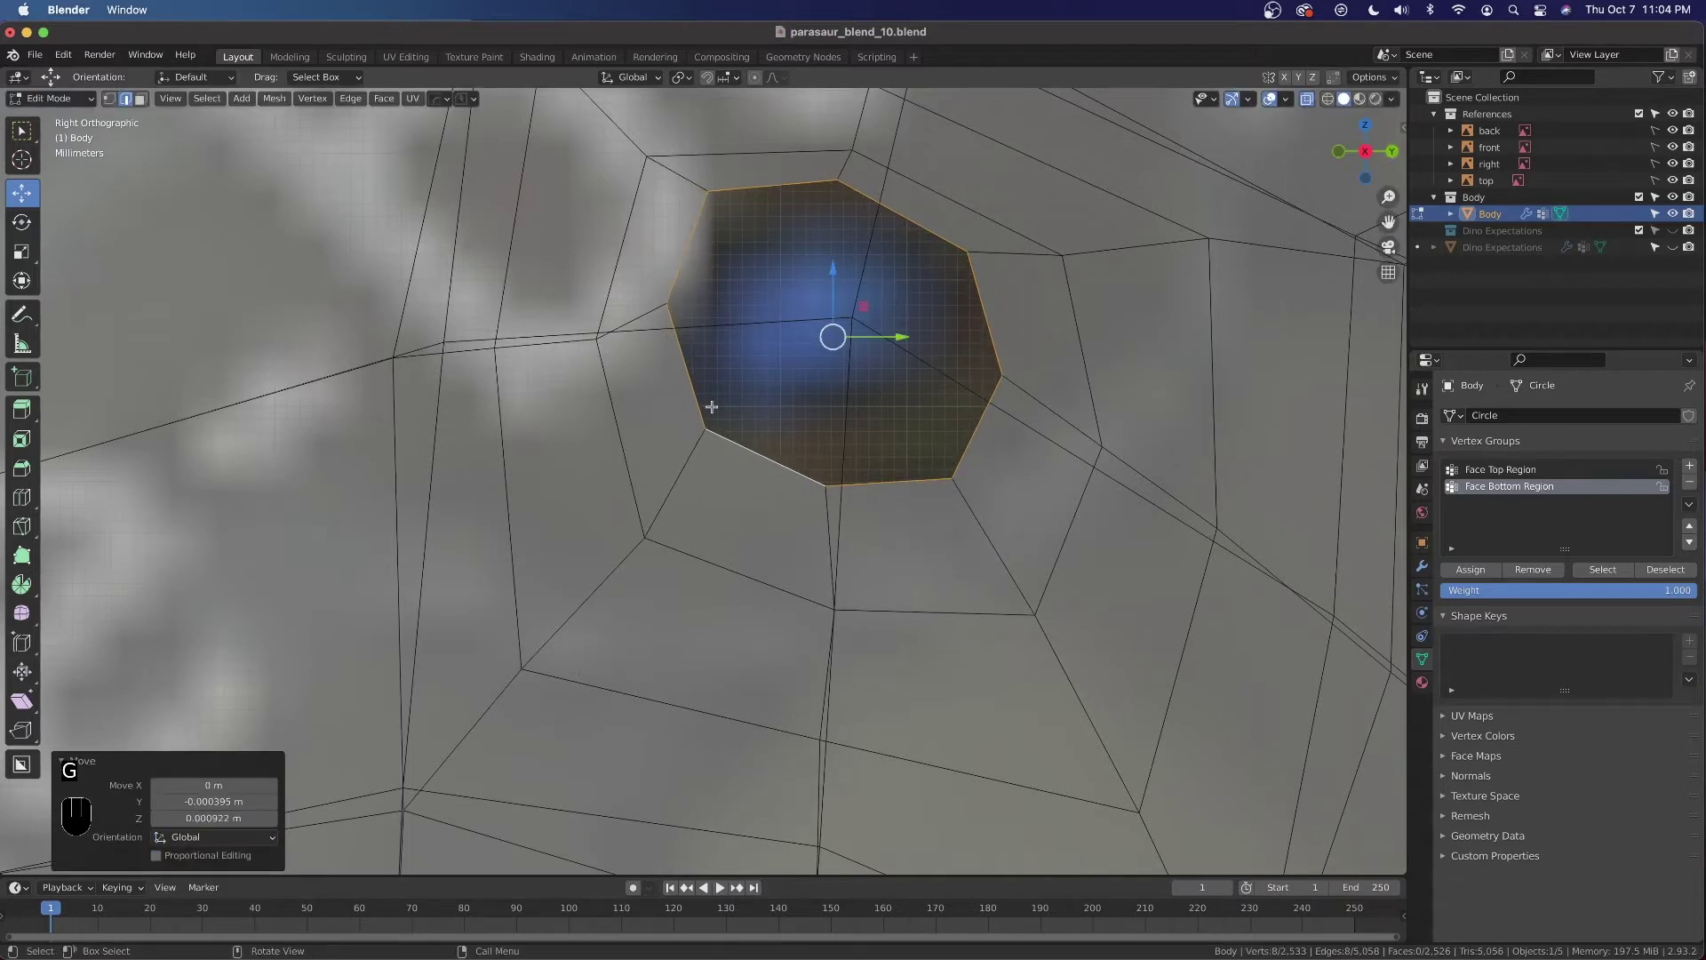
Move the loop's three lower vertices up to the blueprint eye's lower edge, the rear one by -0.00336 m in Y and 0.005601 m in Z
{"action": "key", "text": "1"}
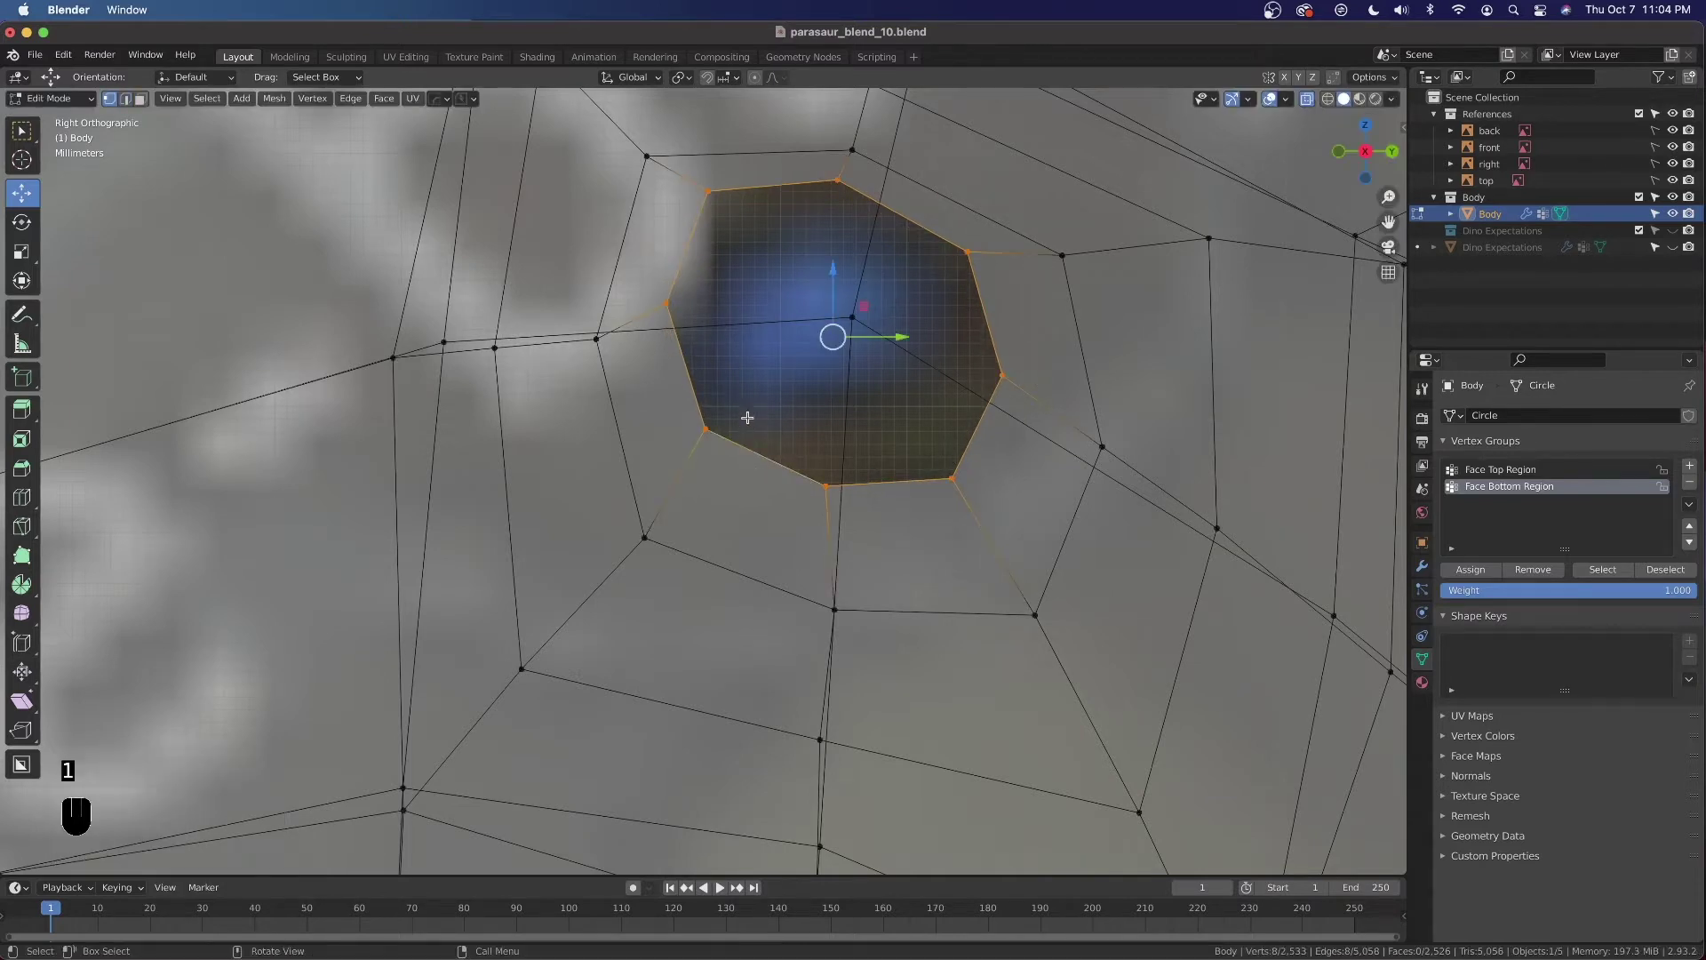
{"action": "left_click", "coordinate": [706, 429]}
{"action": "key", "text": "g"}
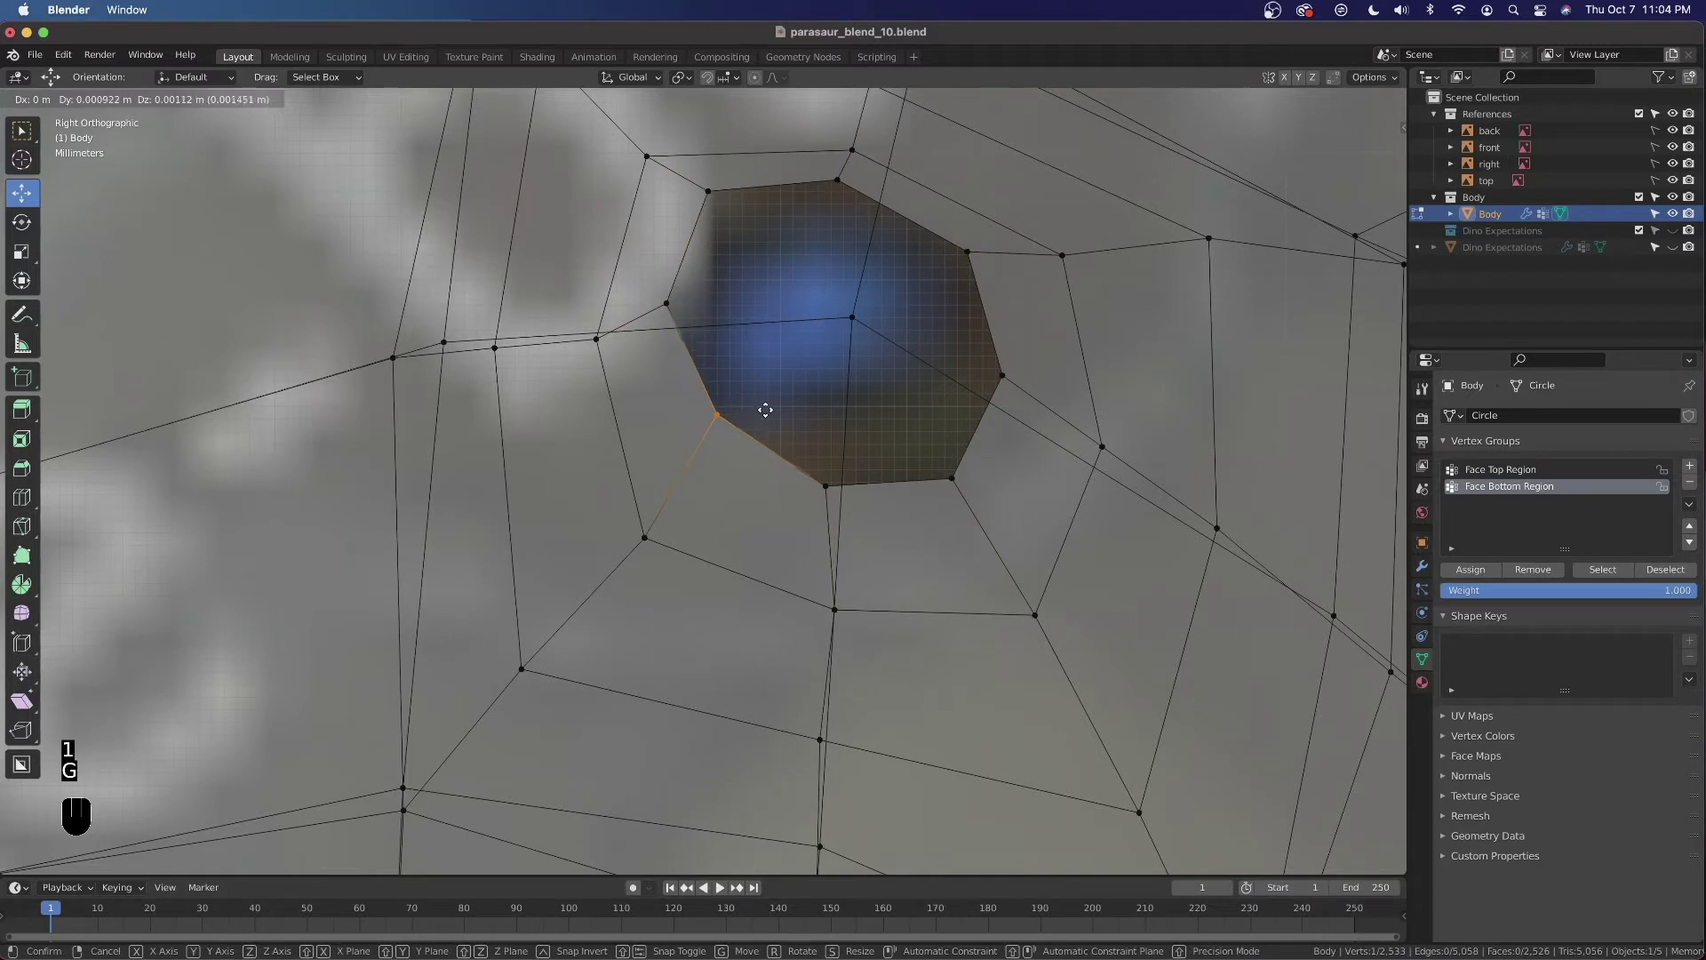
{"action": "right_click", "coordinate": [762, 408]}
{"action": "left_click", "coordinate": [838, 492]}
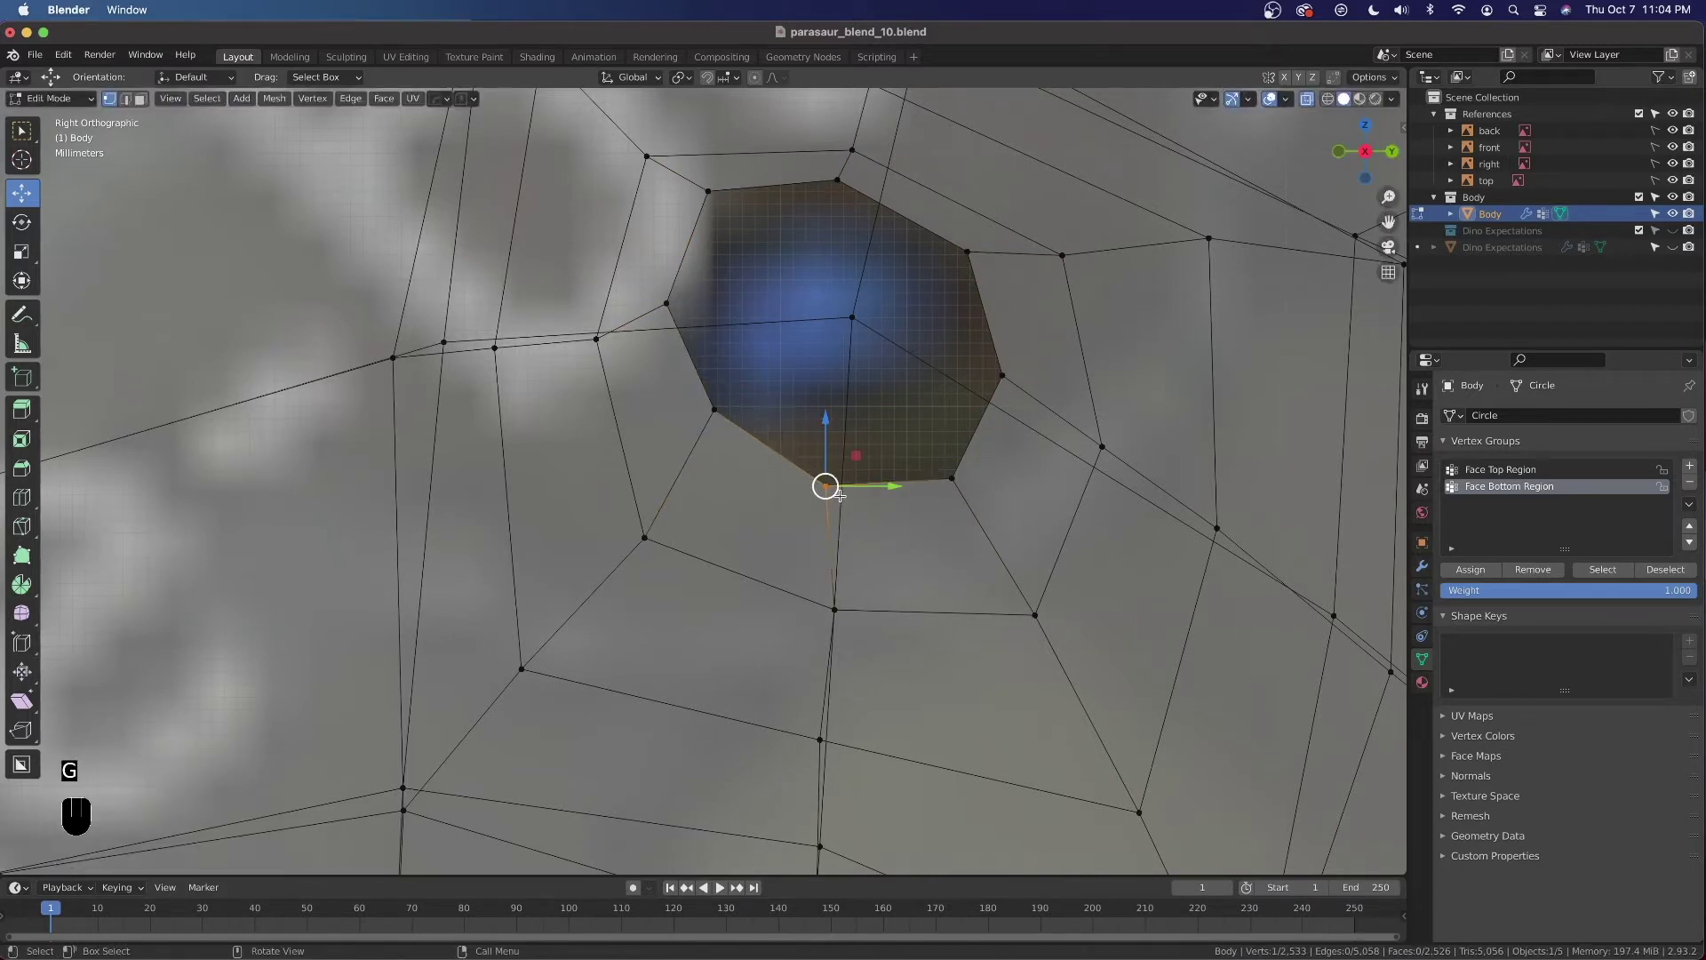
{"action": "key", "text": "g"}
{"action": "left_click", "coordinate": [888, 450]}
{"action": "left_click", "coordinate": [952, 477]}
{"action": "key", "text": "g"}
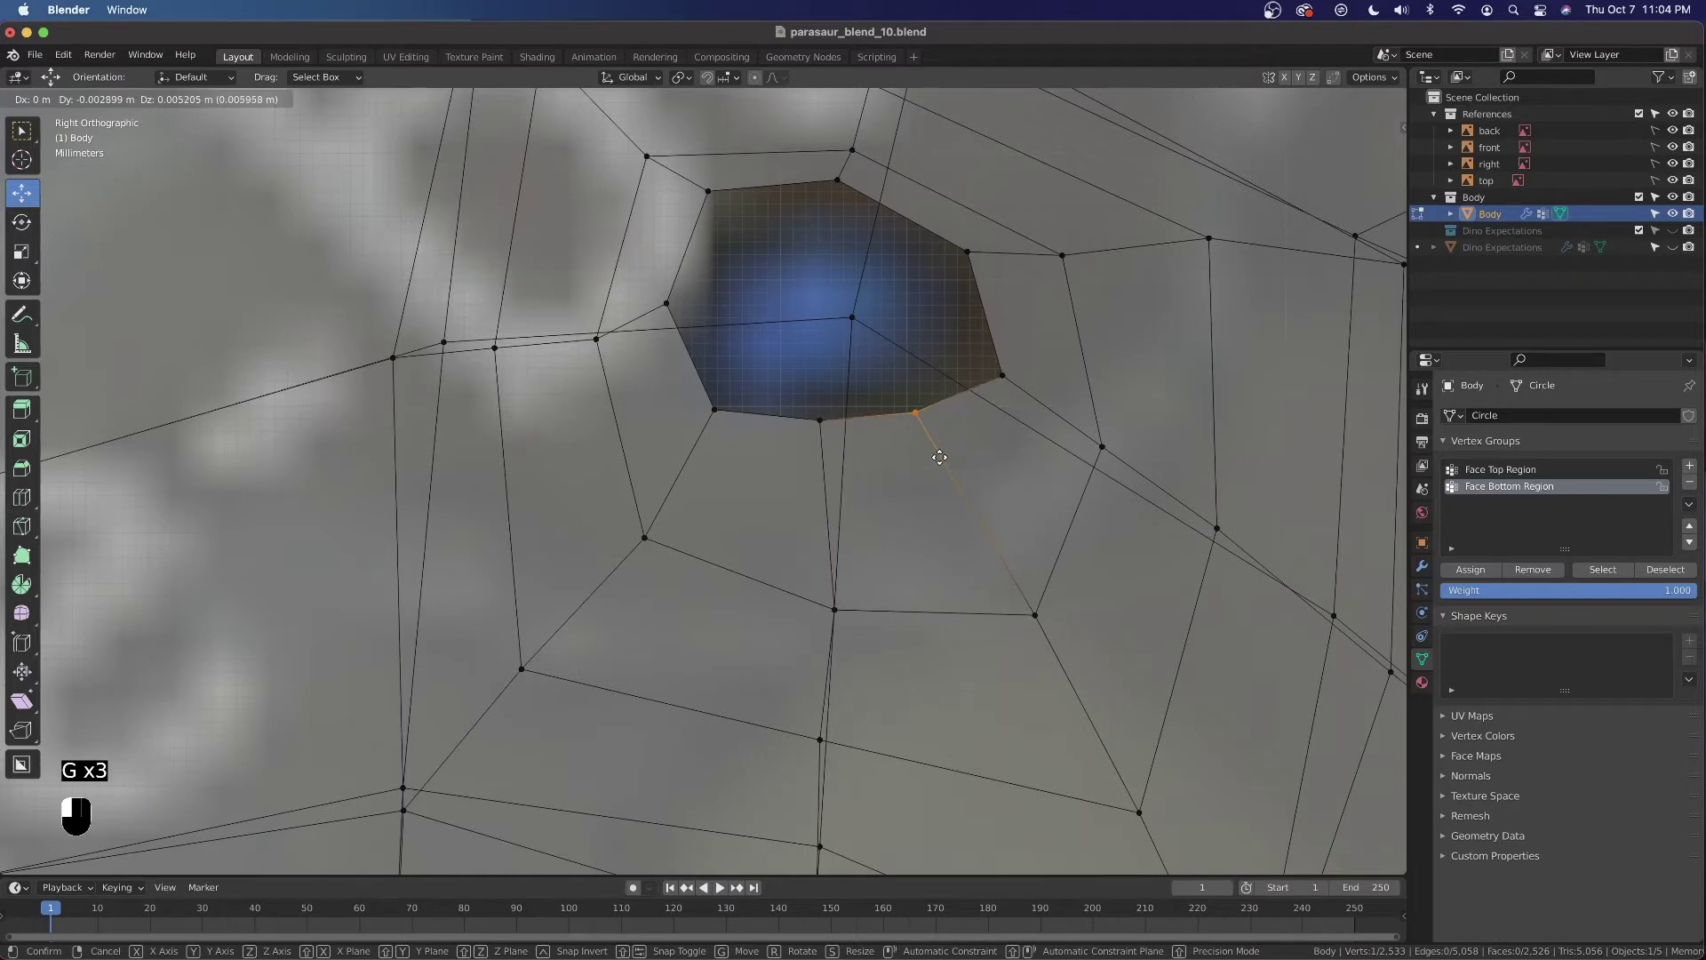
{"action": "left_click", "coordinate": [933, 457]}
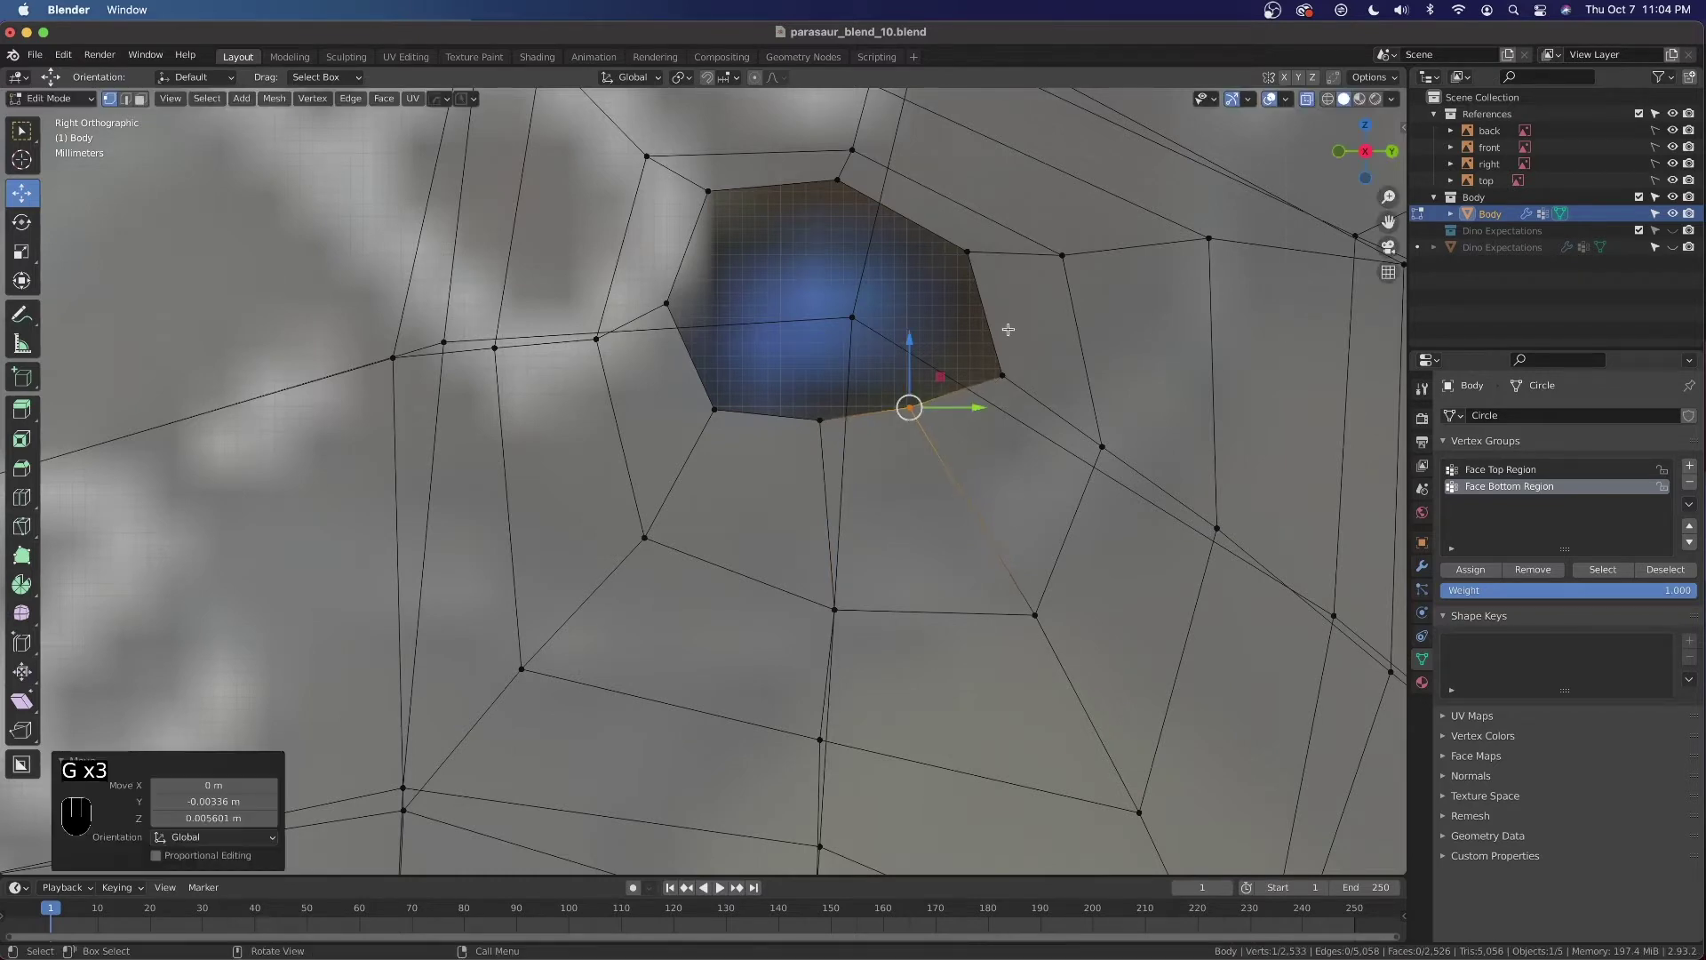
Move the loop's rear vertex -0.002965 m in Y and 0.00224 m in Z, and shift the upper rear vertex slightly inward
{"action": "left_click", "coordinate": [1004, 376]}
{"action": "key", "text": "g"}
{"action": "left_click", "coordinate": [974, 332]}
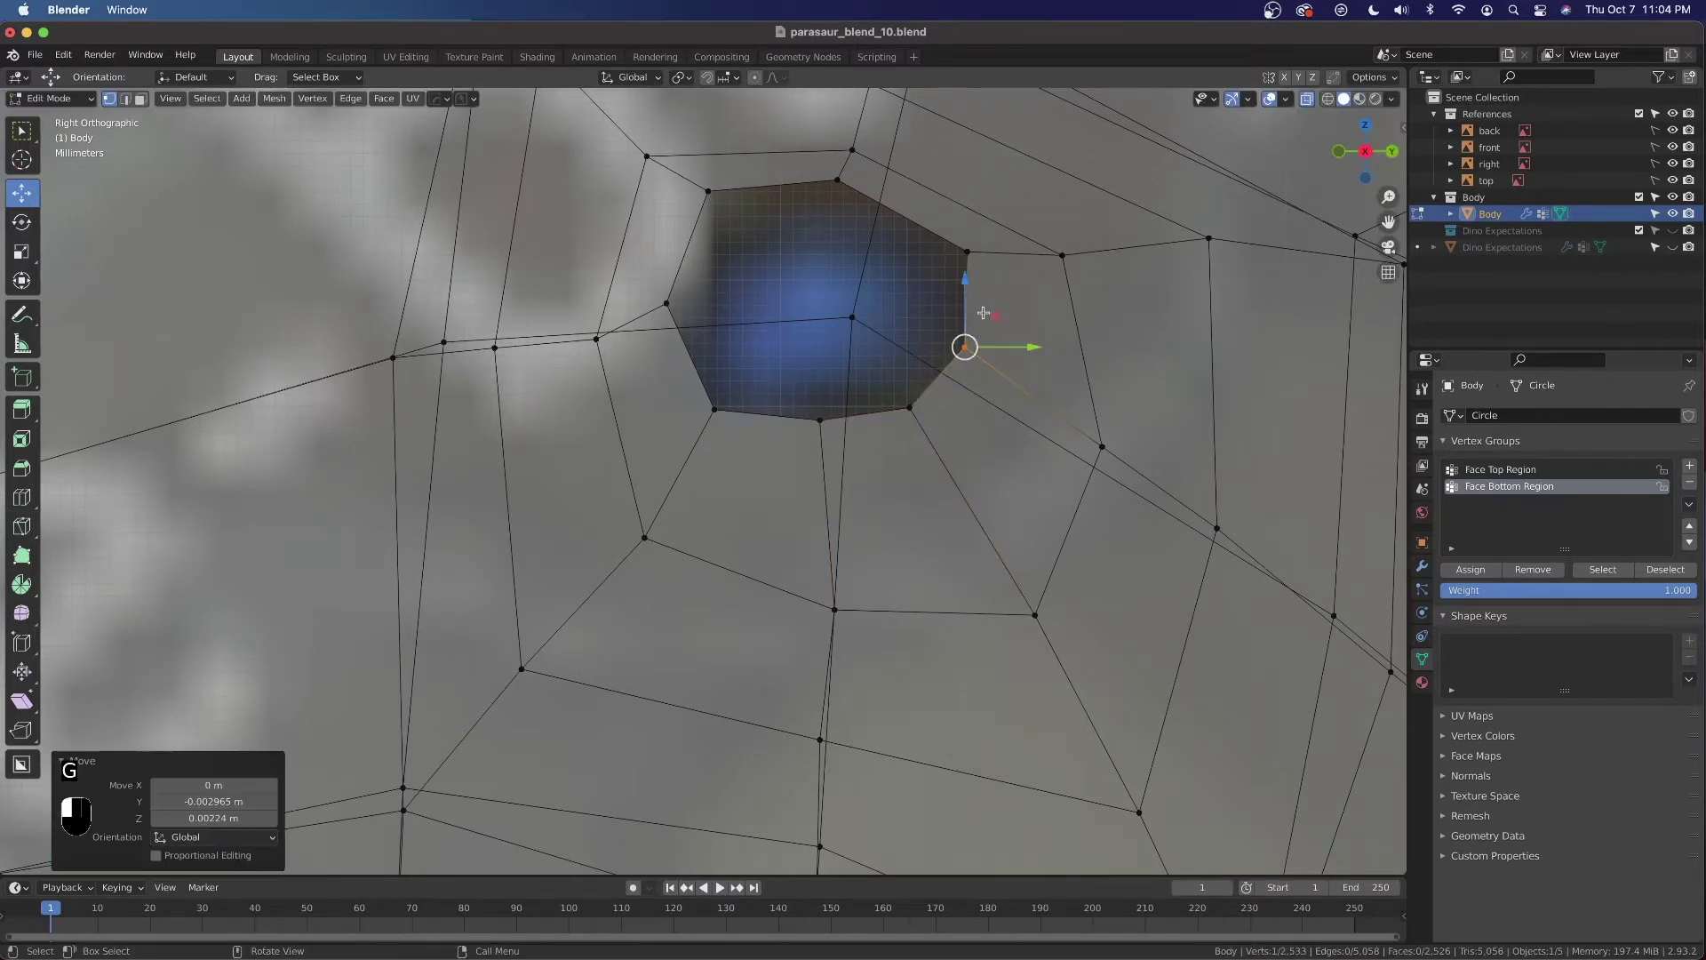
{"action": "left_click", "coordinate": [931, 278]}
{"action": "key", "text": "g"}
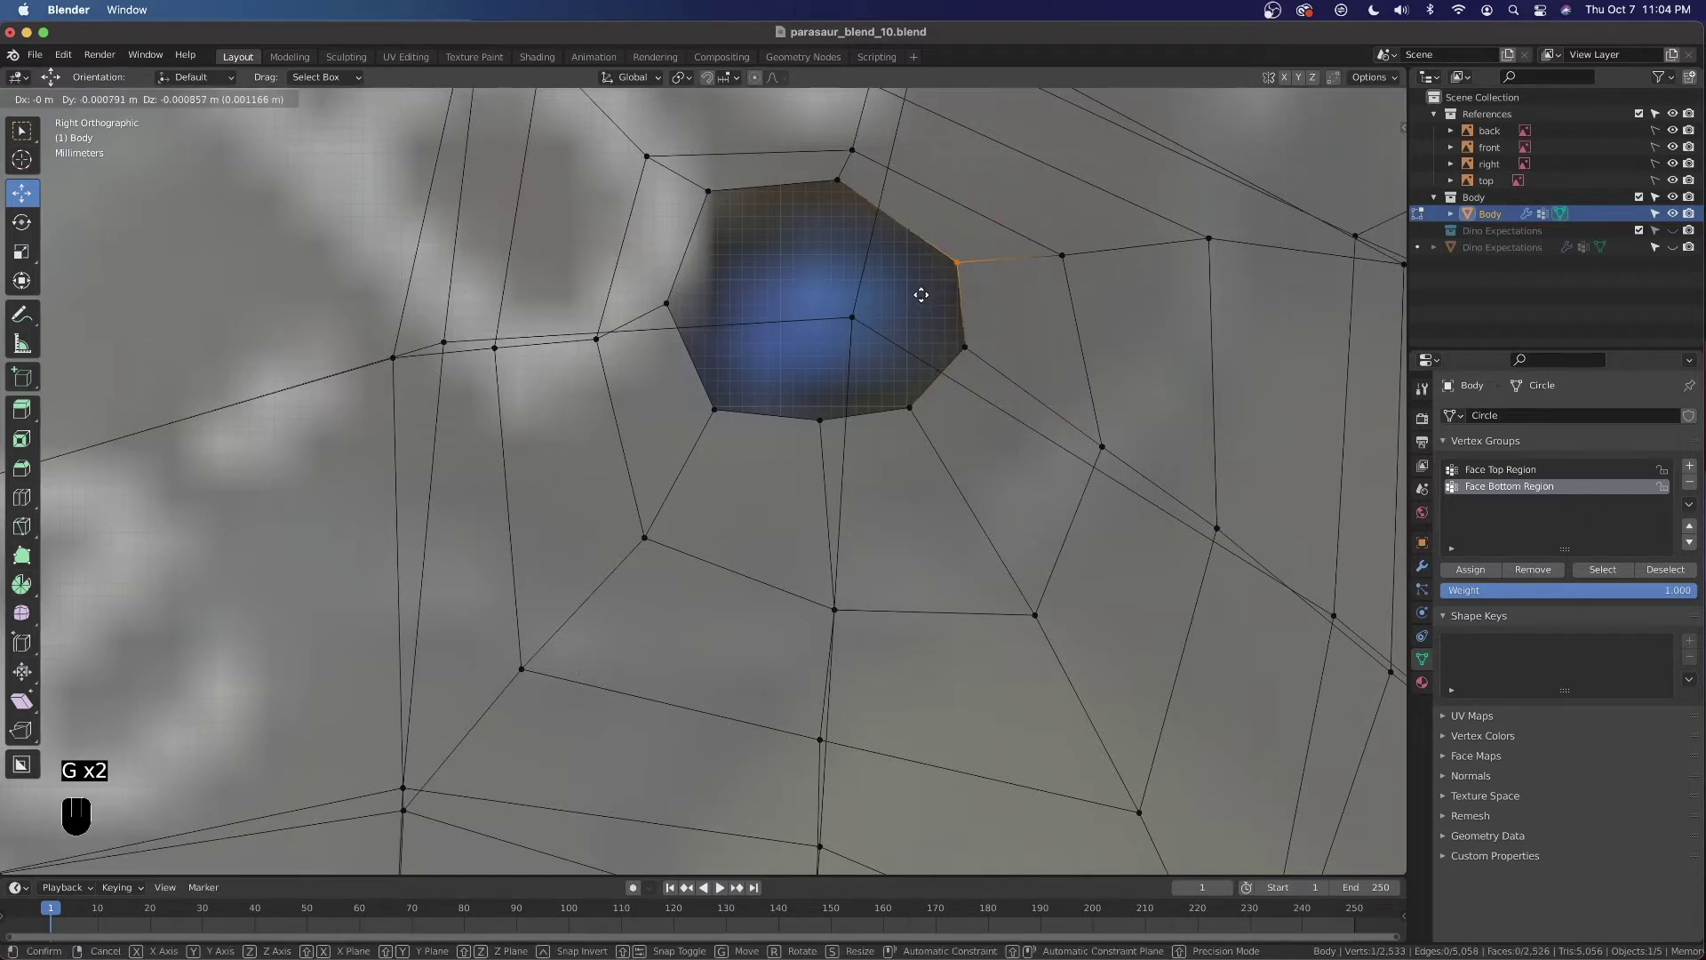
{"action": "left_click", "coordinate": [919, 294]}
Pull the loop's top, upper front and front vertices onto the eye outline, the front one by 0.002306 m in Y and -0.001713 m in Z
{"action": "left_click", "coordinate": [831, 182]}
{"action": "key", "text": "g"}
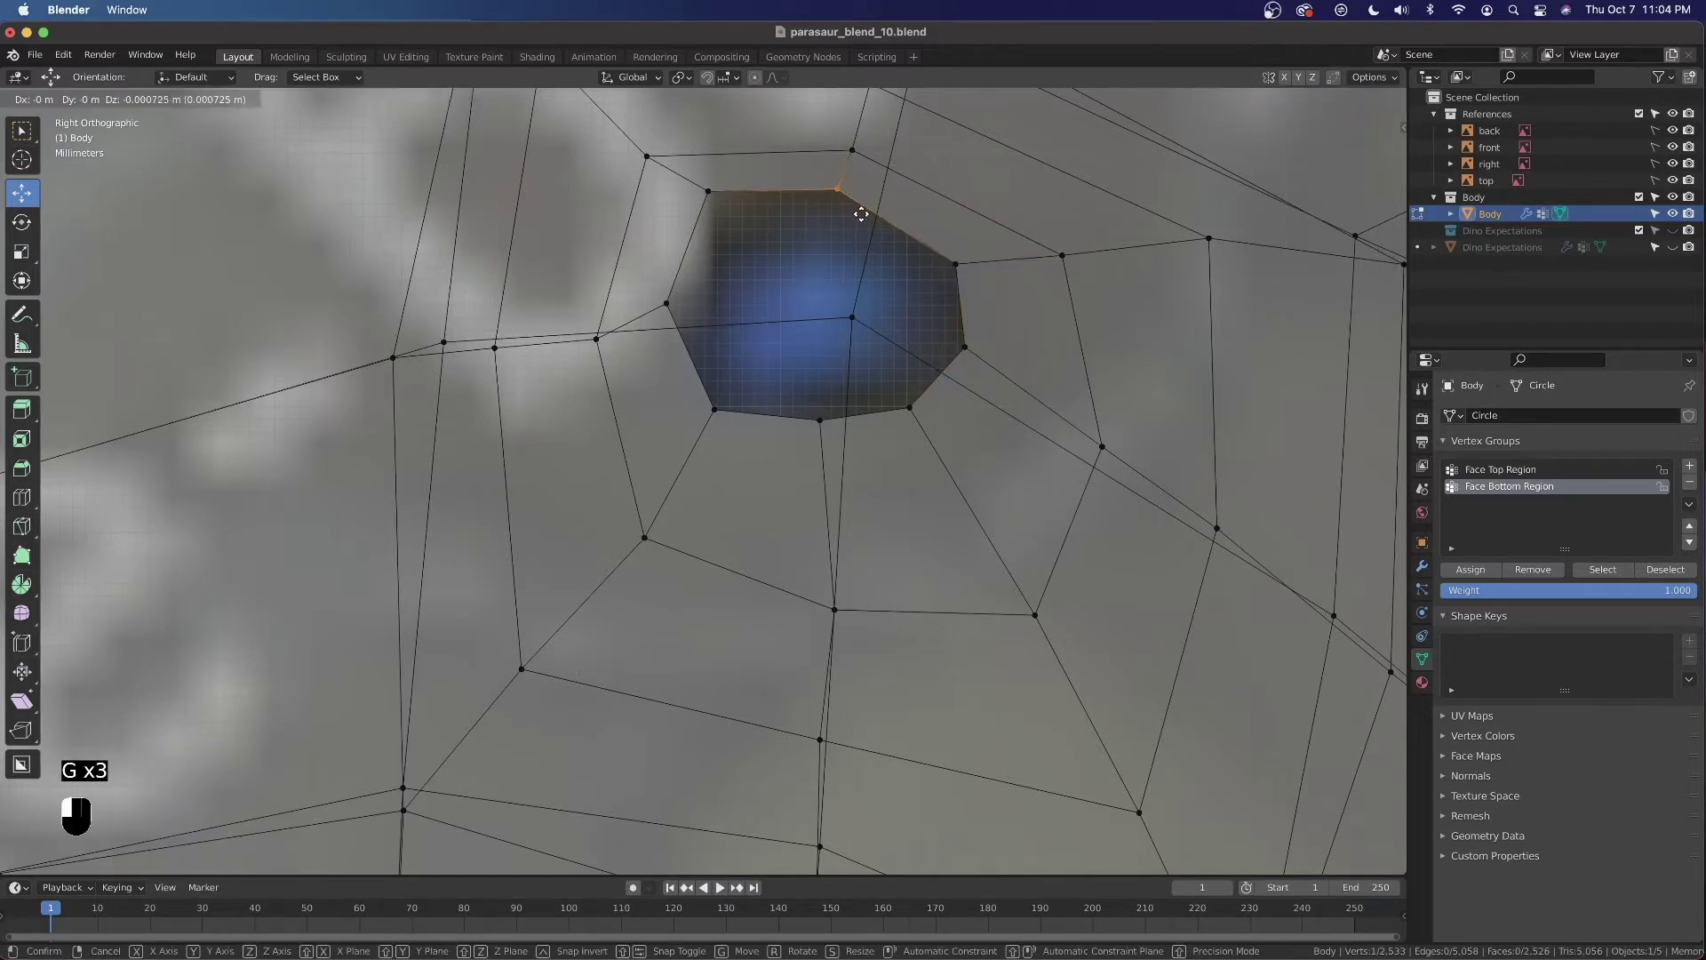
{"action": "left_click", "coordinate": [893, 220]}
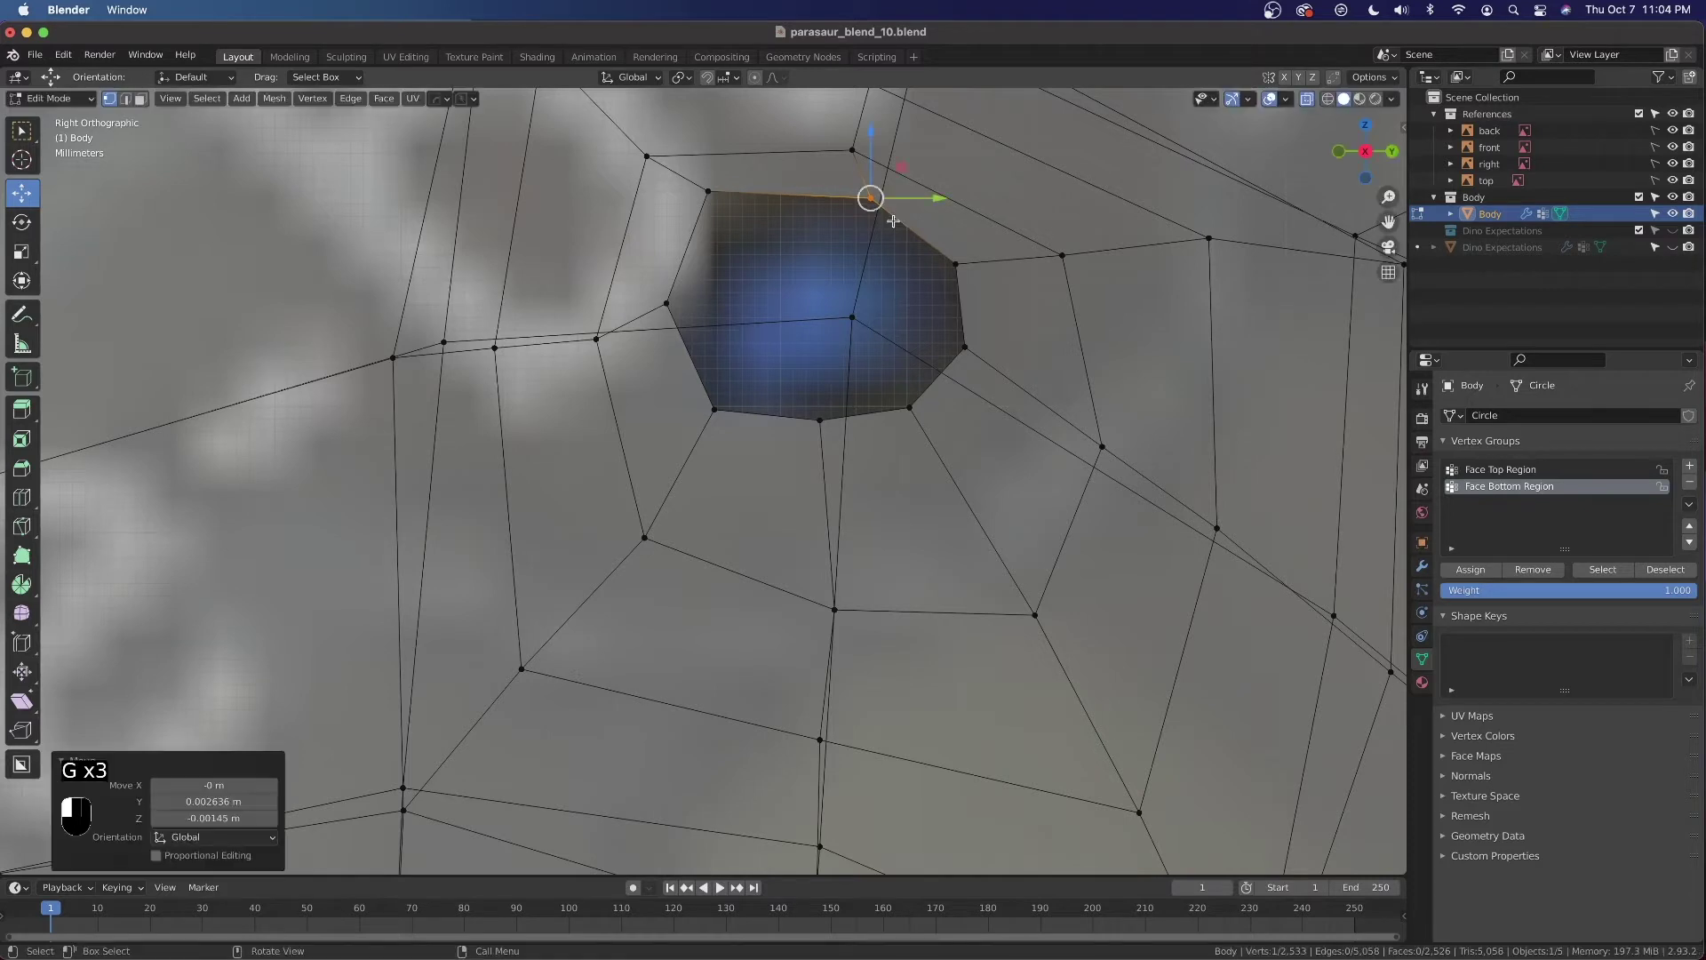
{"action": "left_click", "coordinate": [708, 192]}
{"action": "key", "text": "g"}
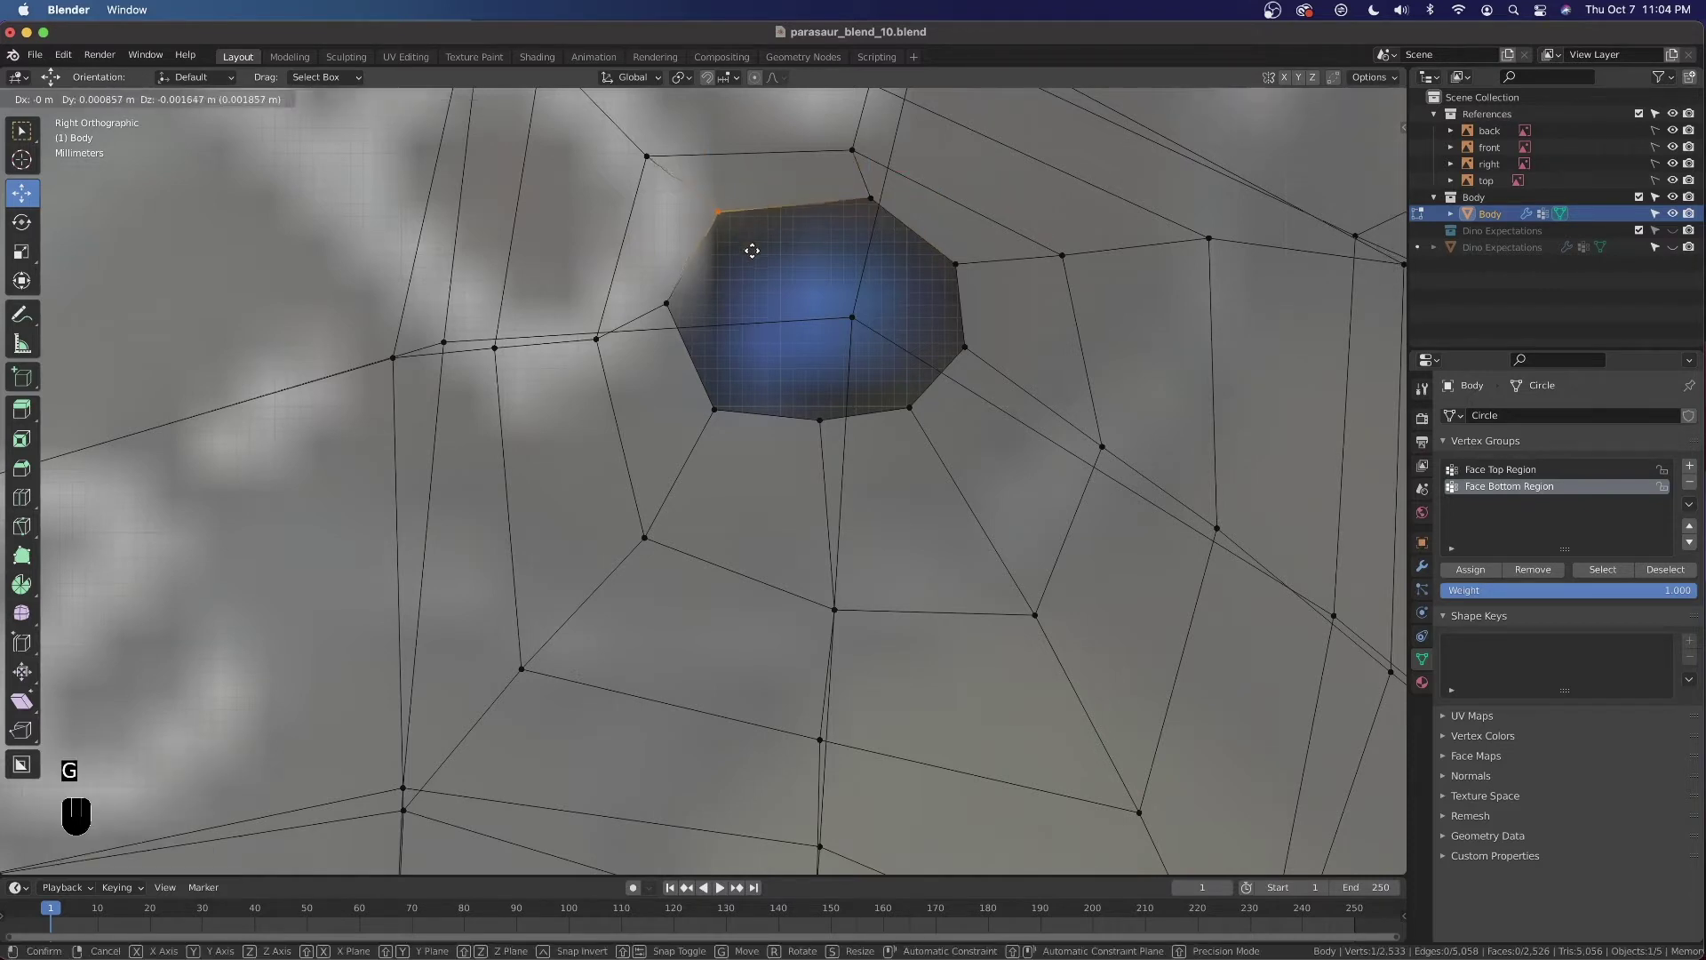
{"action": "left_click", "coordinate": [757, 261]}
{"action": "left_click", "coordinate": [683, 322]}
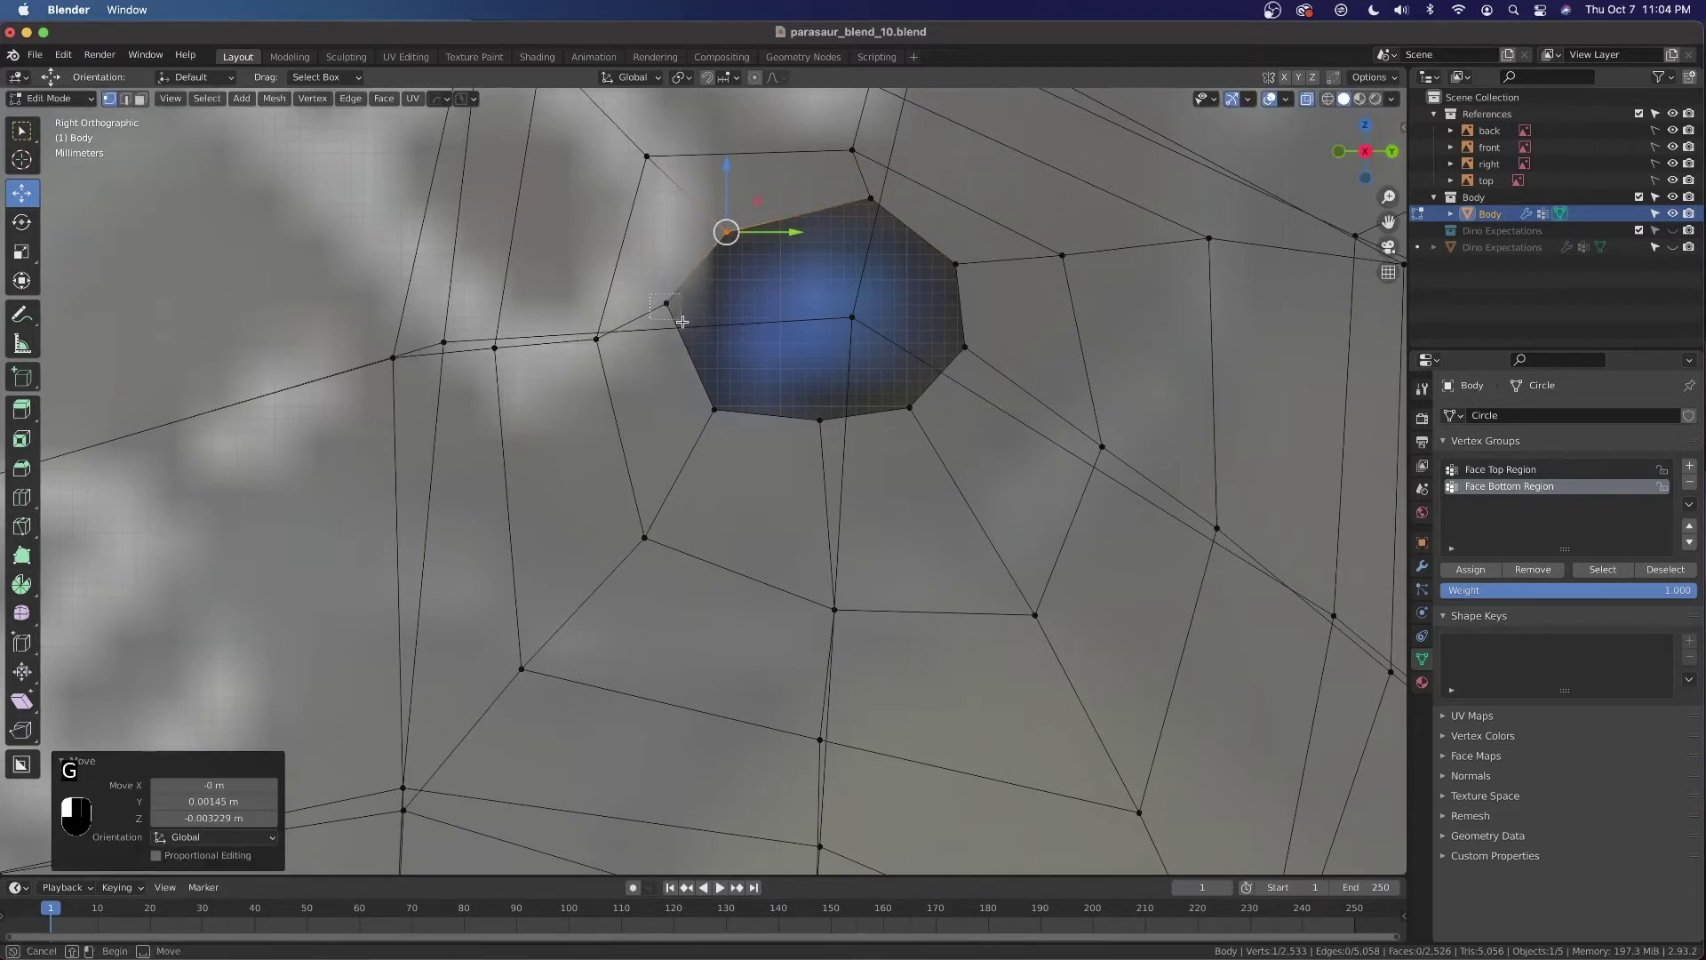
{"action": "key", "text": "g"}
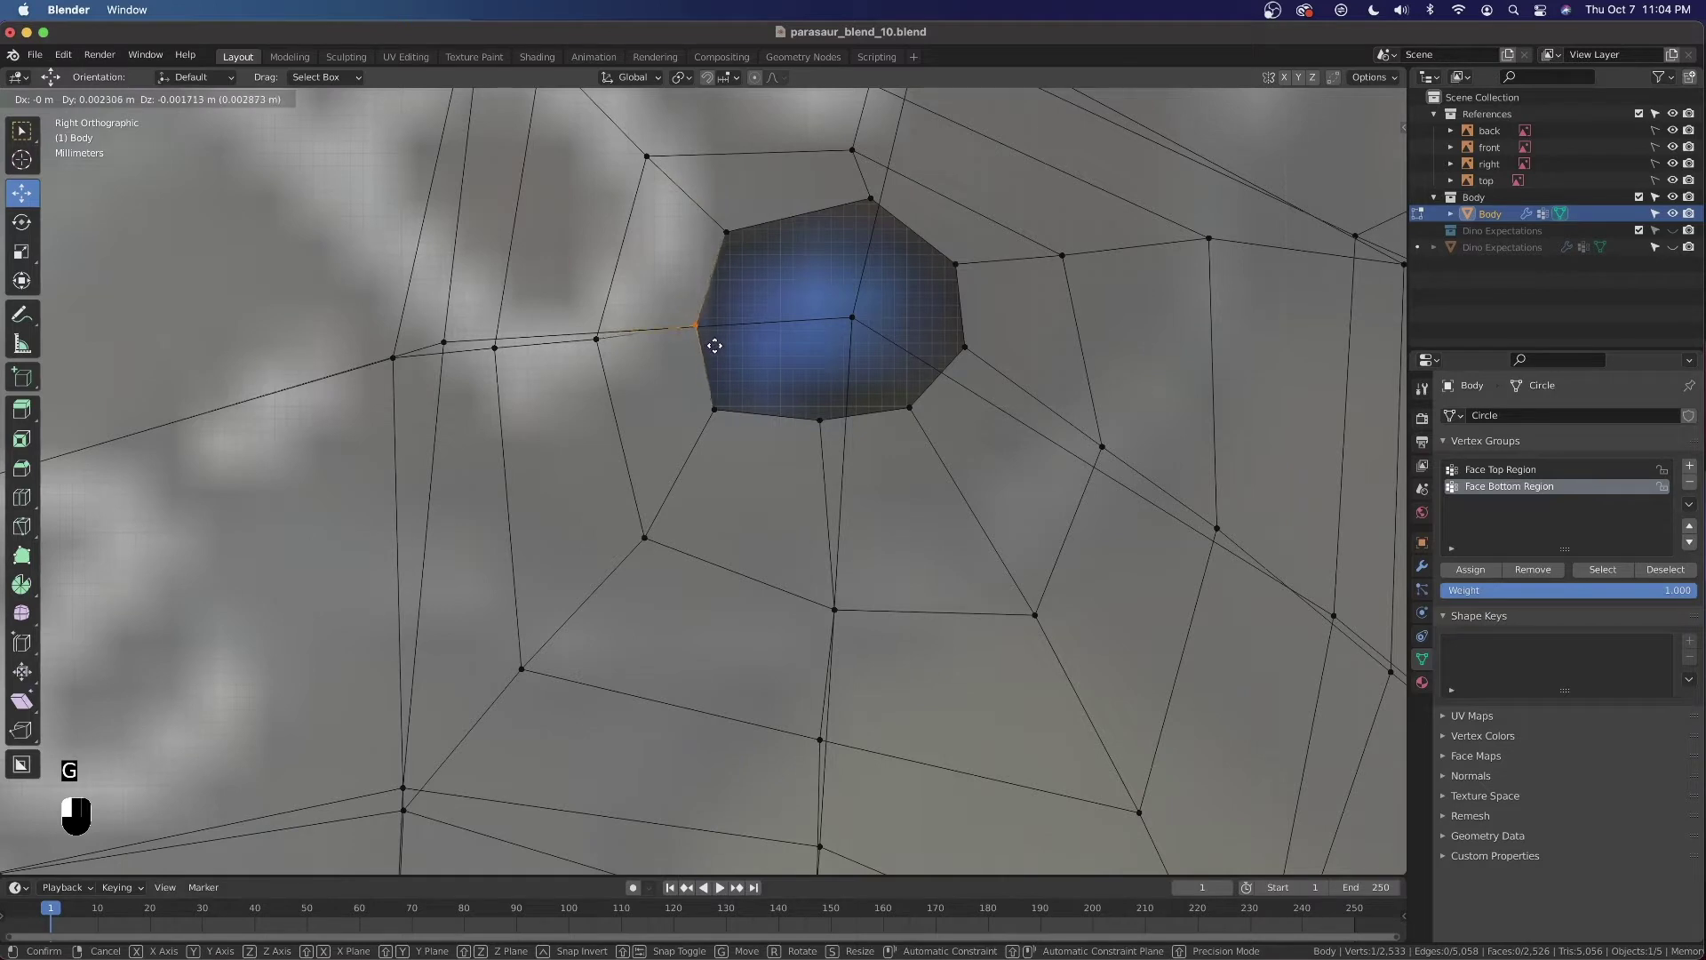
{"action": "left_click", "coordinate": [712, 349]}
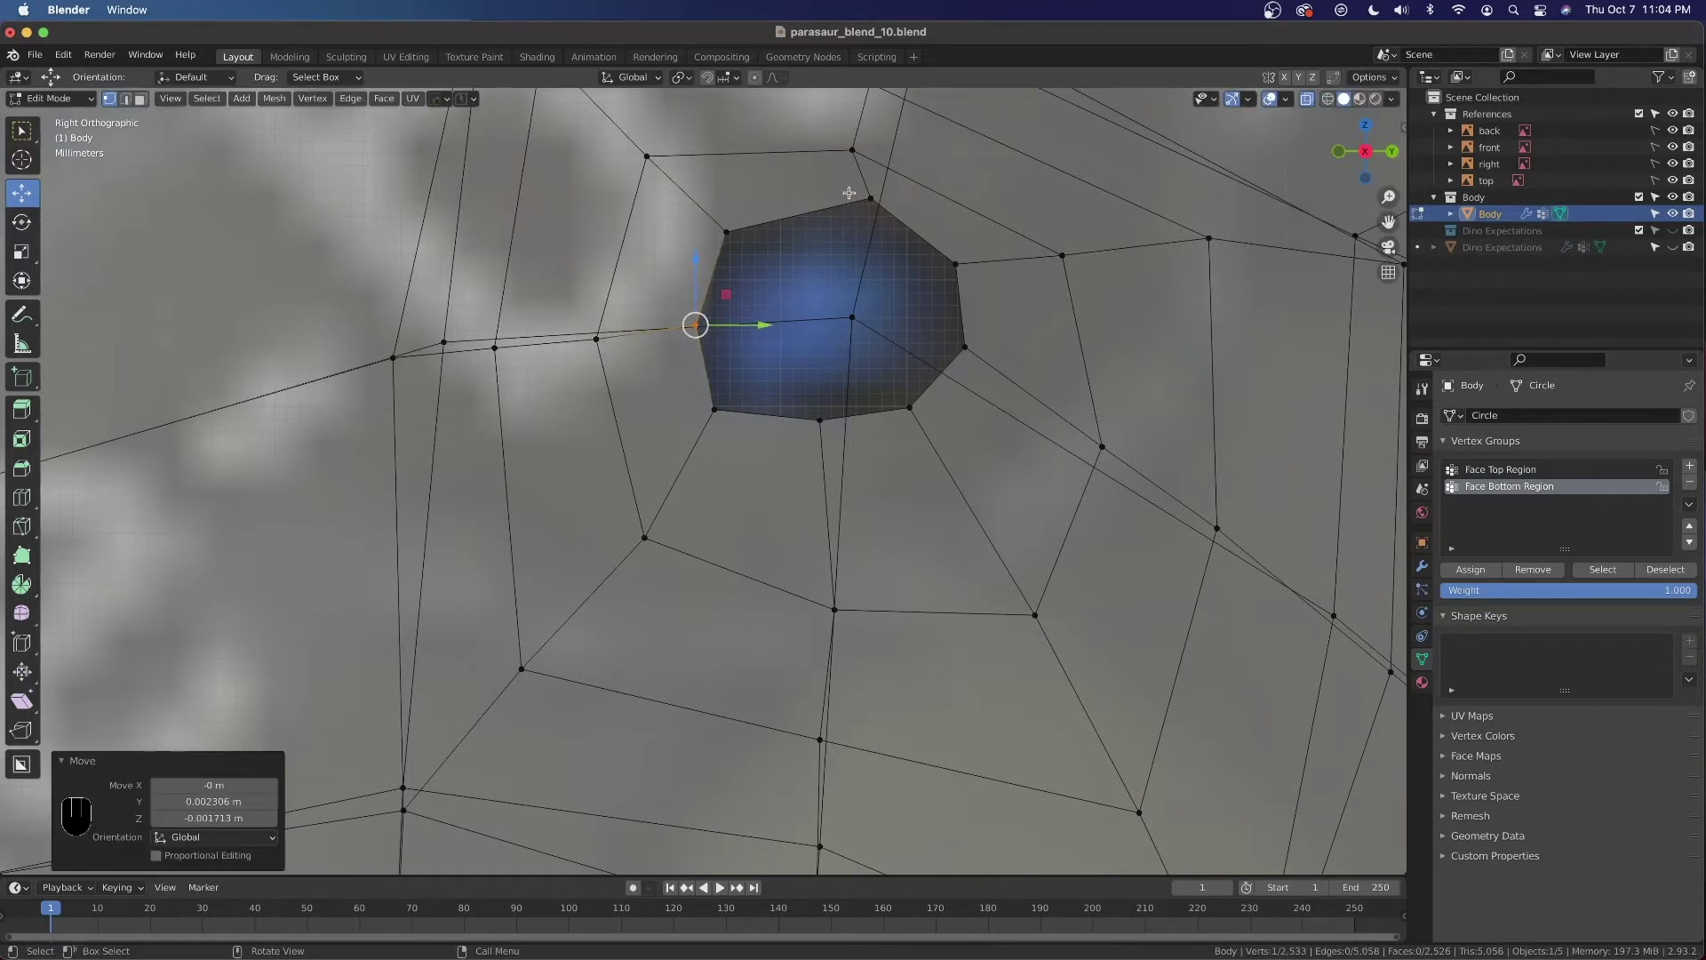
Fine-tune the loop's top, bottom and lower rear vertices with small inward moves to follow the blueprint eye
{"action": "left_click", "coordinate": [882, 216]}
{"action": "key", "text": "g"}
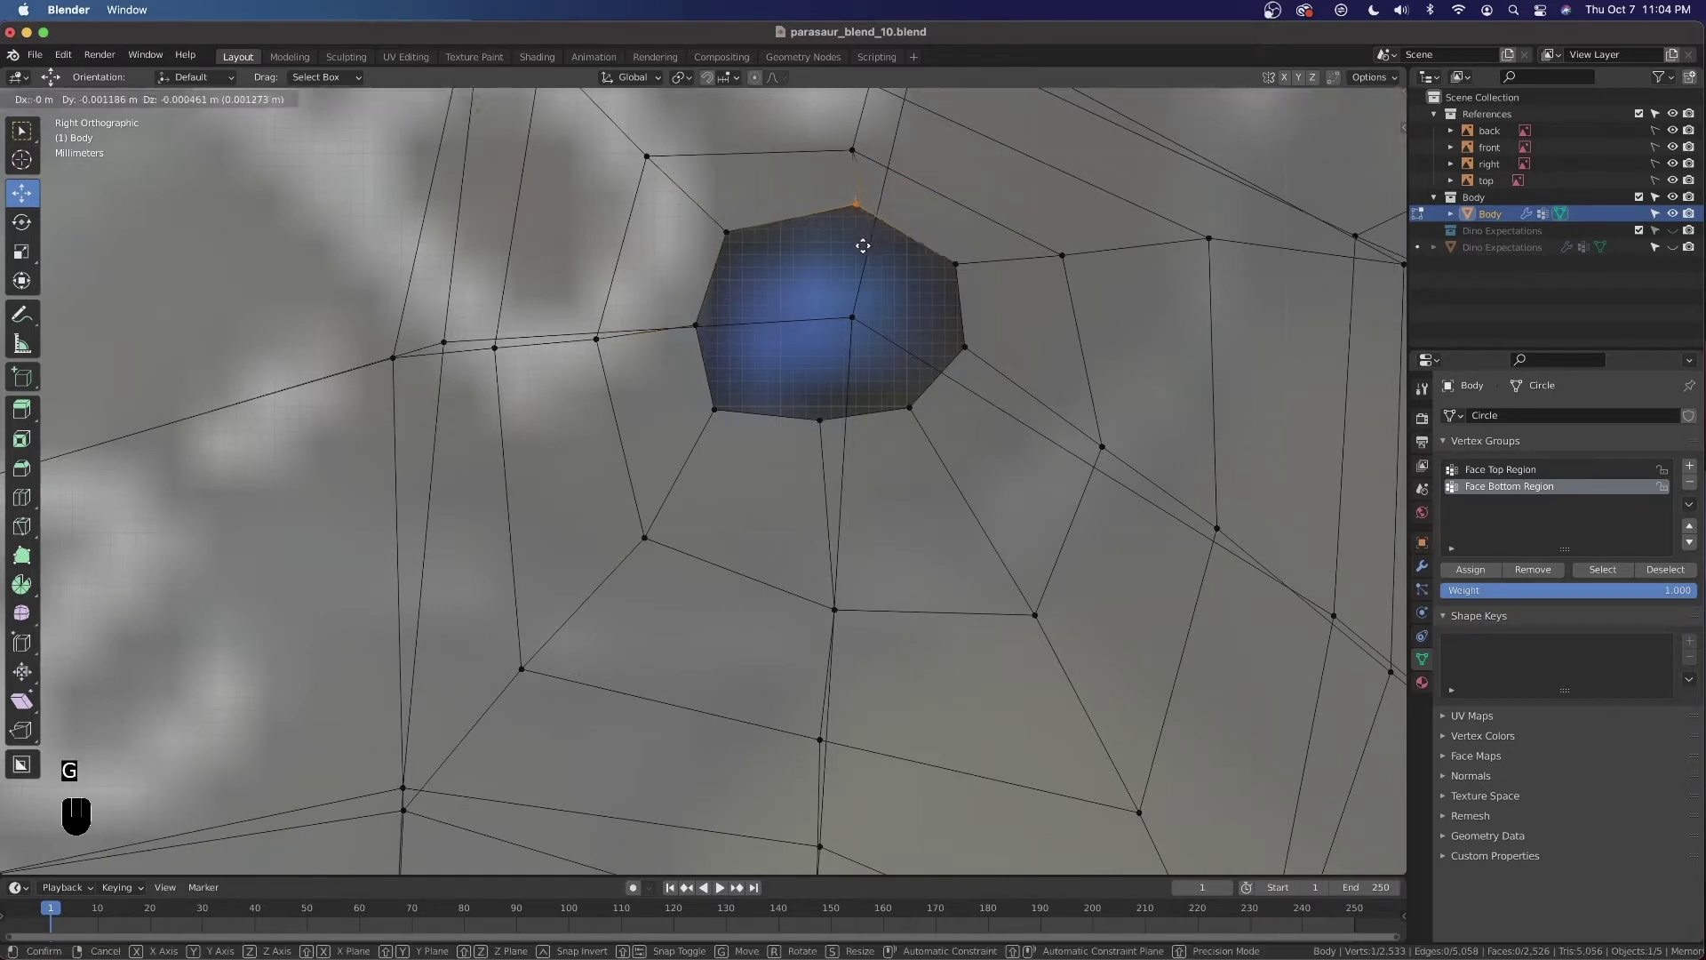
{"action": "left_click", "coordinate": [860, 256]}
{"action": "left_click", "coordinate": [809, 413]}
{"action": "key", "text": "g"}
{"action": "left_click", "coordinate": [813, 405]}
{"action": "left_click", "coordinate": [910, 409]}
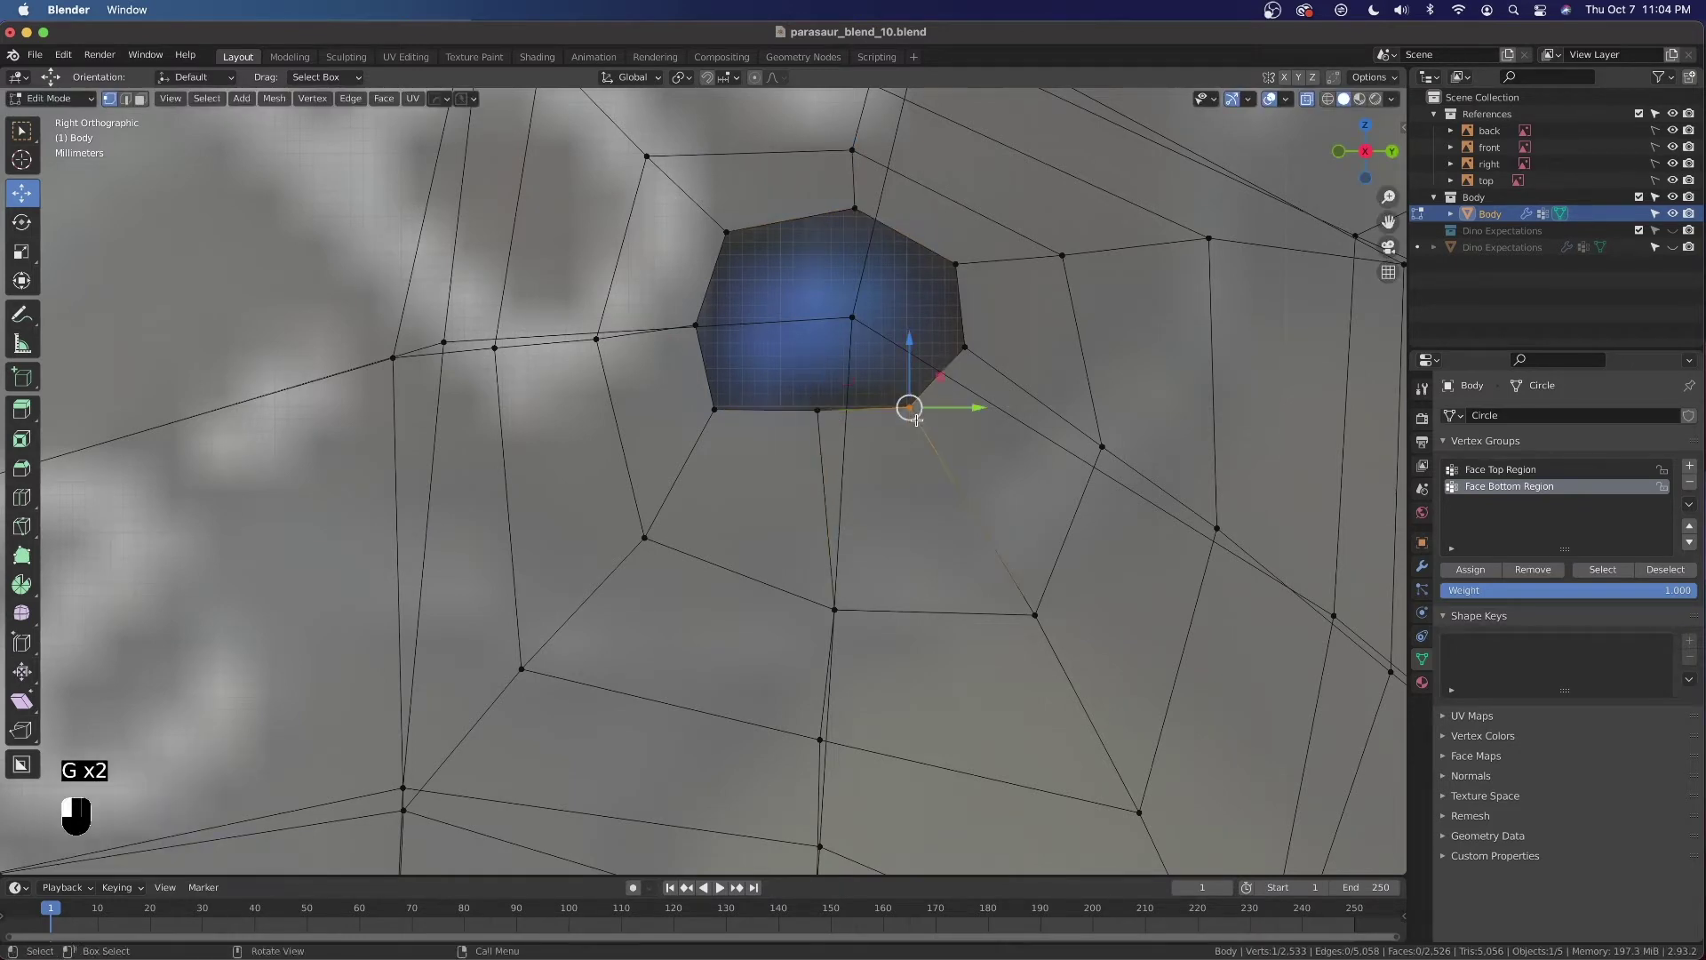
{"action": "key", "text": "g"}
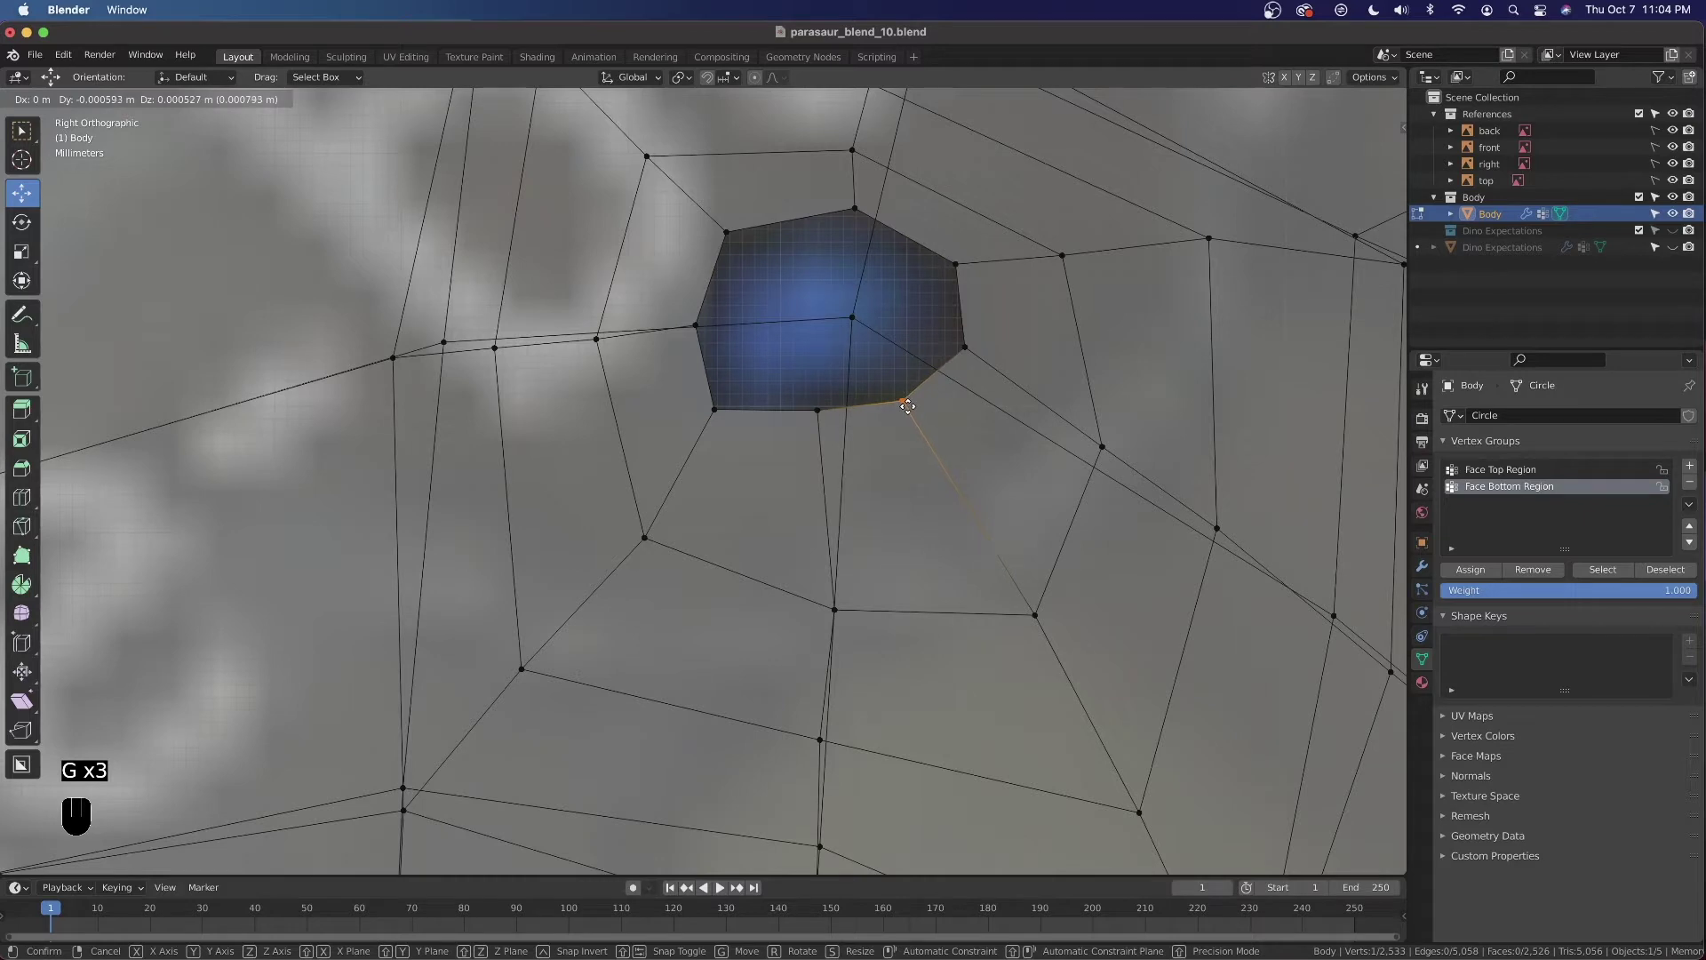
{"action": "left_click", "coordinate": [901, 401]}
Select the whole innermost eye loop, extrude it in place and scale the new loop to 0.924
{"action": "key", "text": "2"}
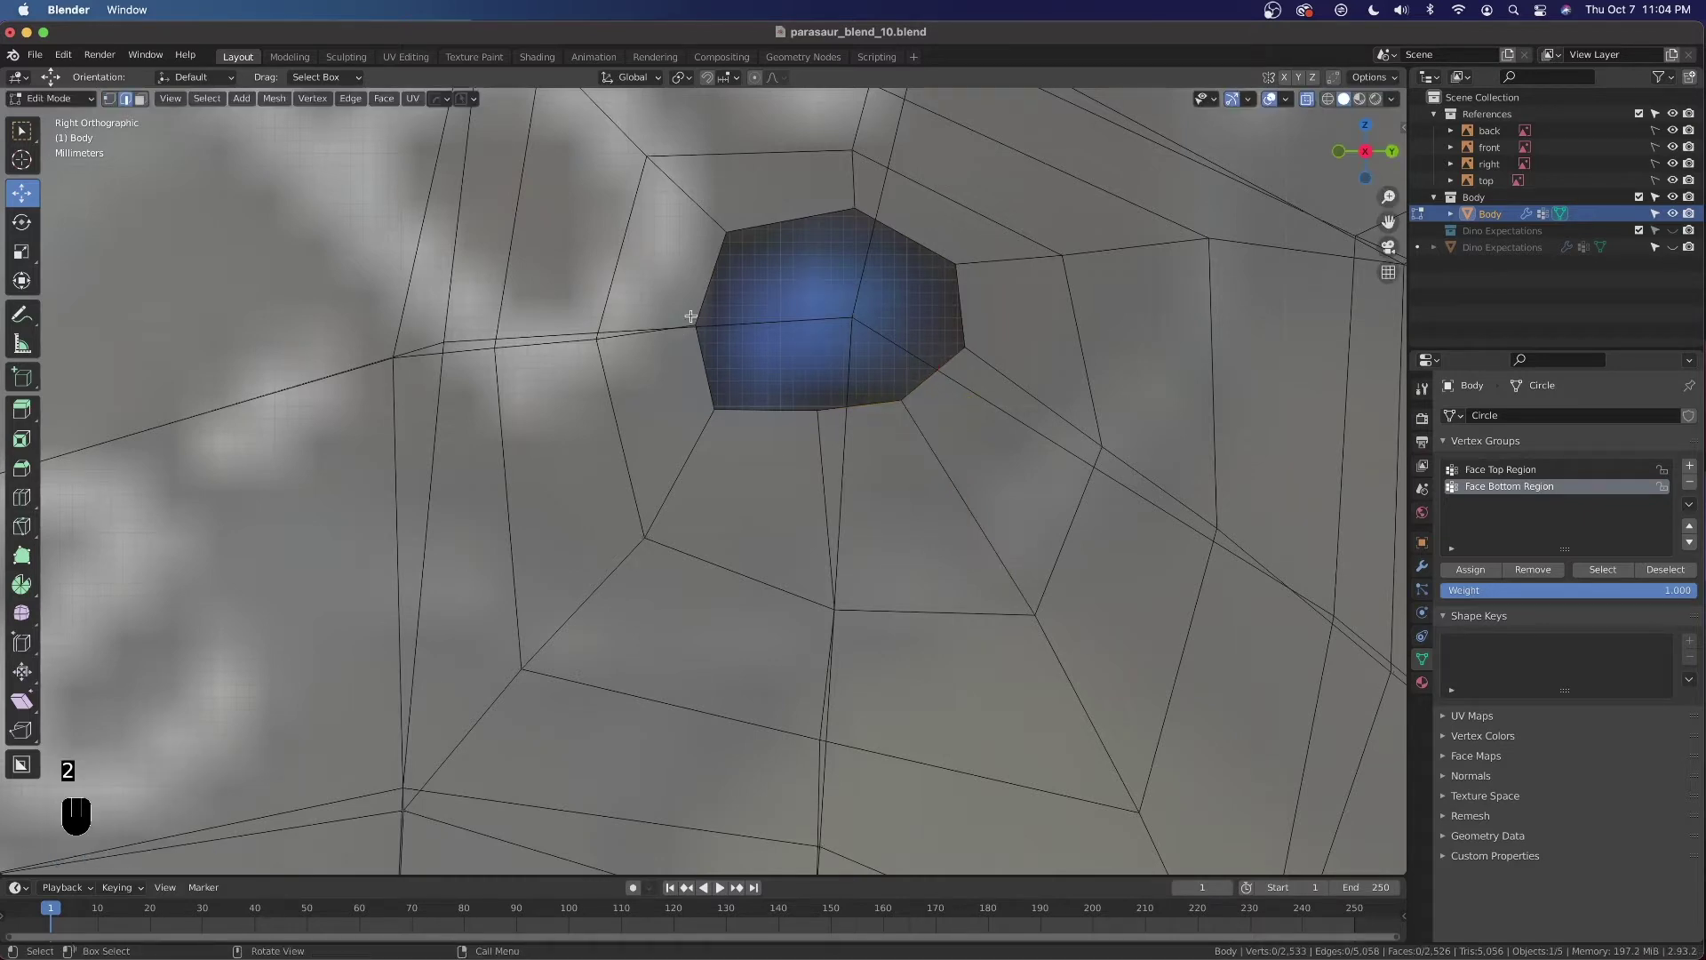
{"action": "left_click", "coordinate": [704, 290], "text": "alt"}
{"action": "scroll", "coordinate": [732, 335], "scroll_direction": "down", "scroll_amount": 2}
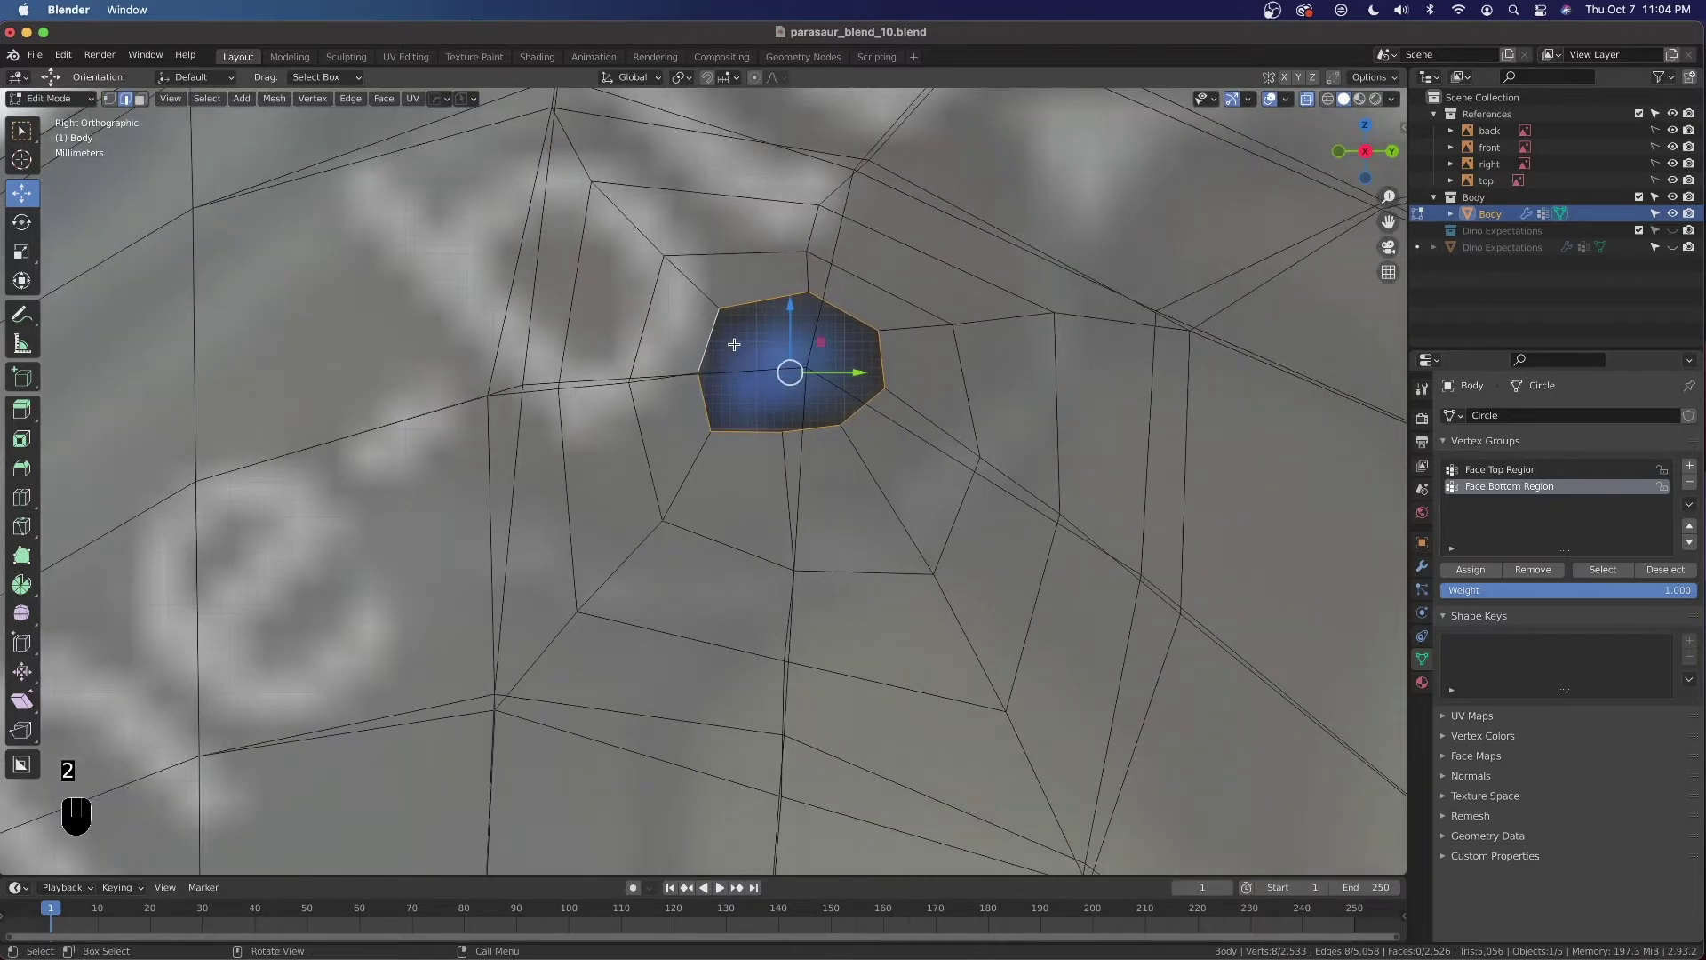
{"action": "key", "text": "1"}
{"action": "key", "text": "e"}
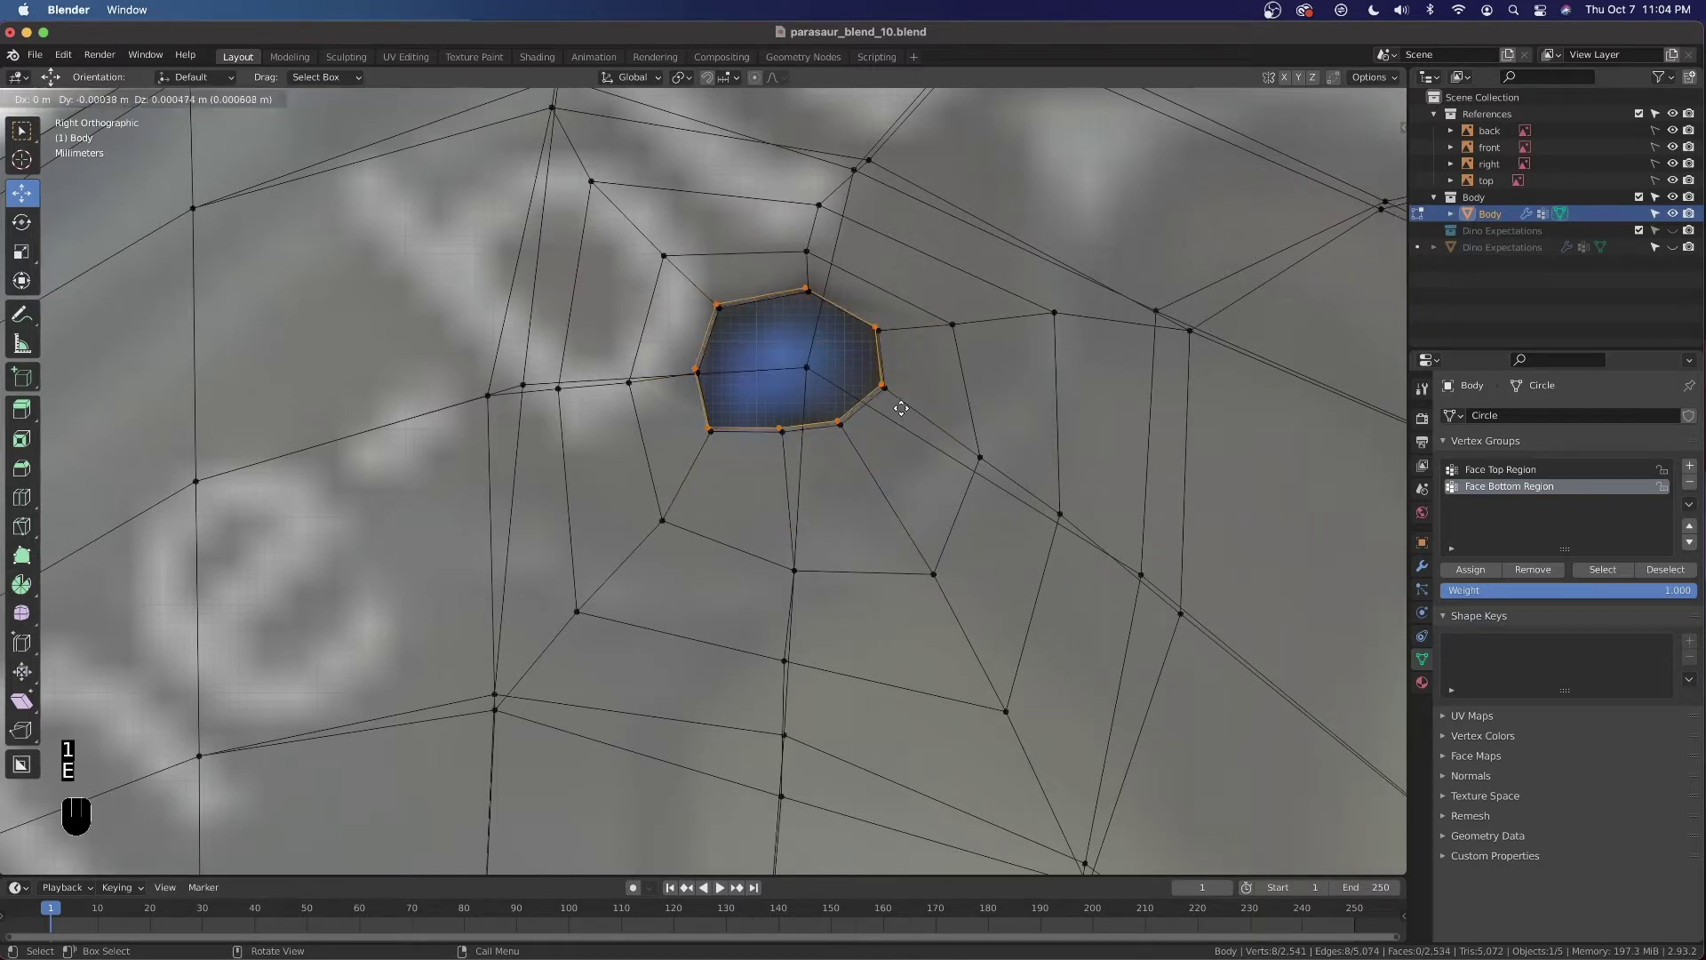
{"action": "right_click", "coordinate": [916, 414]}
{"action": "key", "text": "s"}
{"action": "key", "text": "shift"}
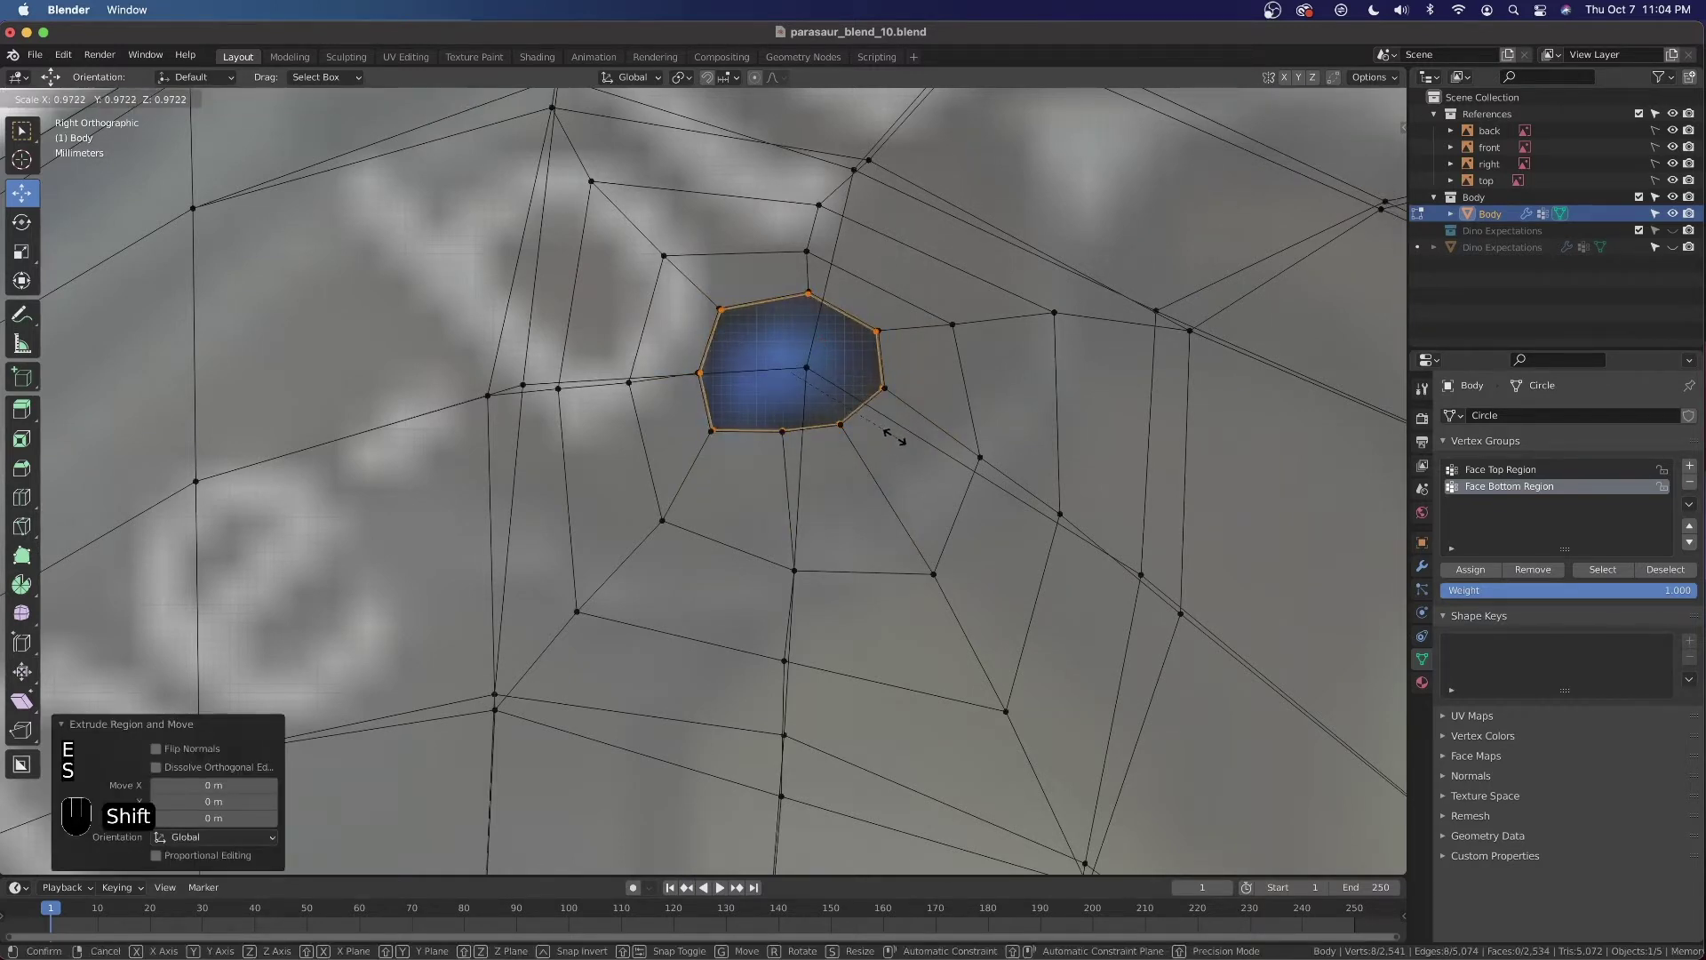
{"action": "left_click", "coordinate": [832, 391]}
Shrink the new inner eye loop further by scaling it to 0.915 and again to 0.980
{"action": "key", "text": "s"}
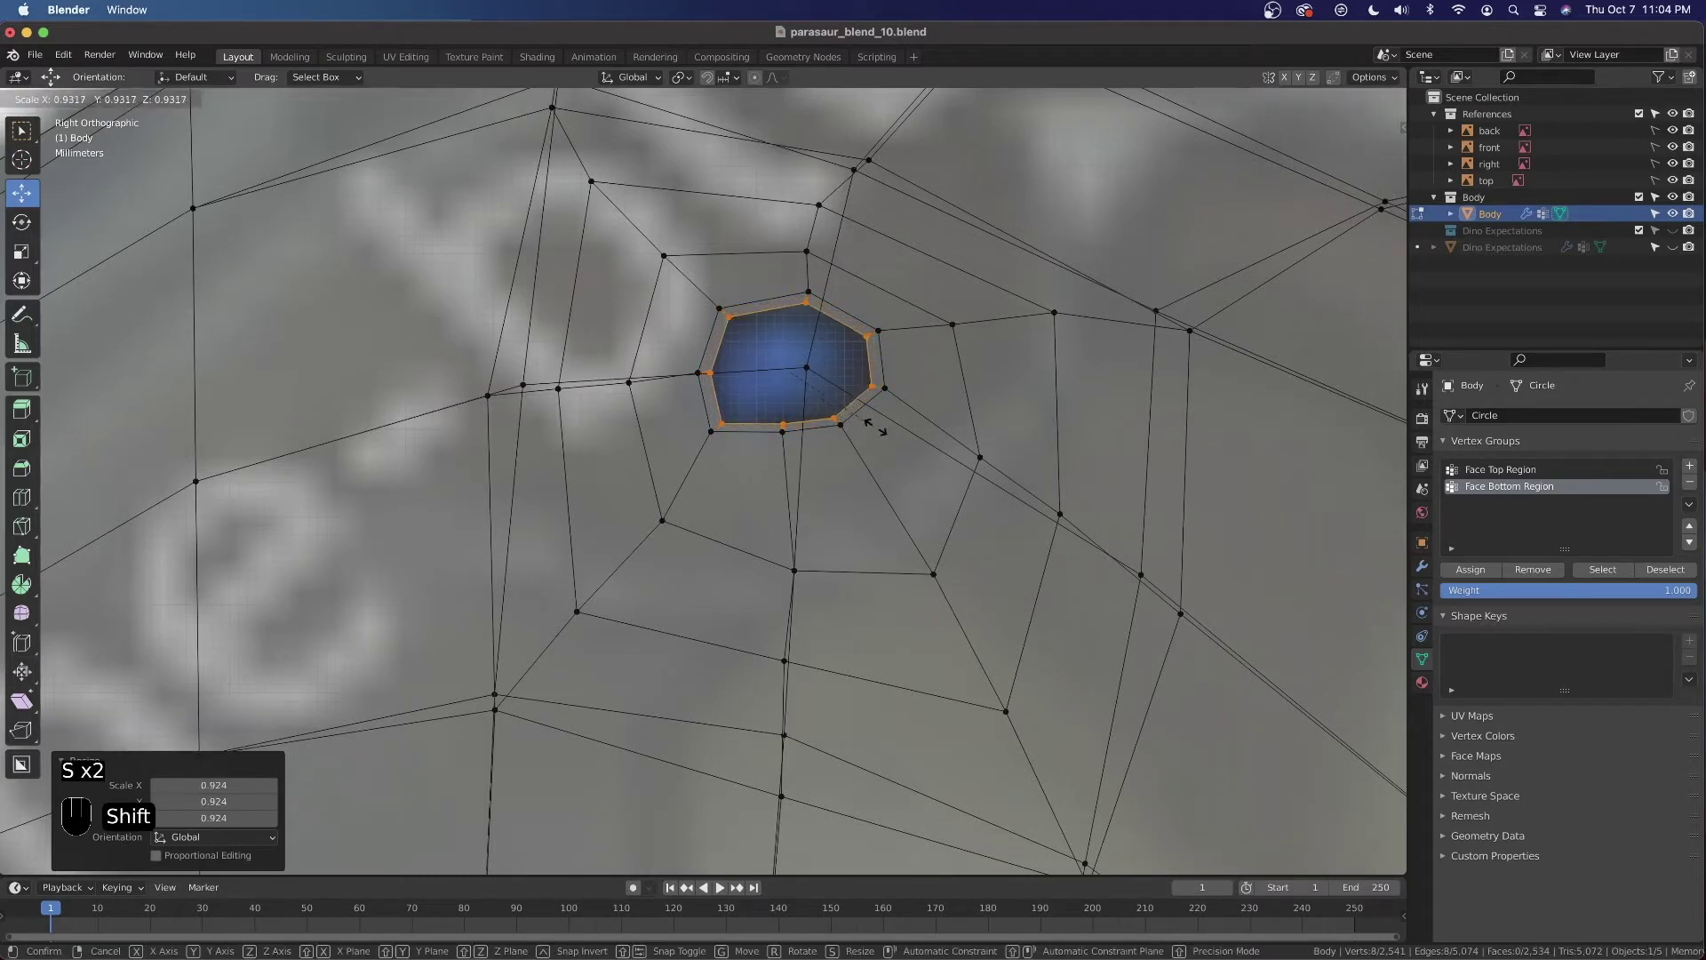
{"action": "left_click", "coordinate": [833, 394]}
{"action": "scroll", "coordinate": [998, 476], "scroll_direction": "up", "scroll_amount": 2}
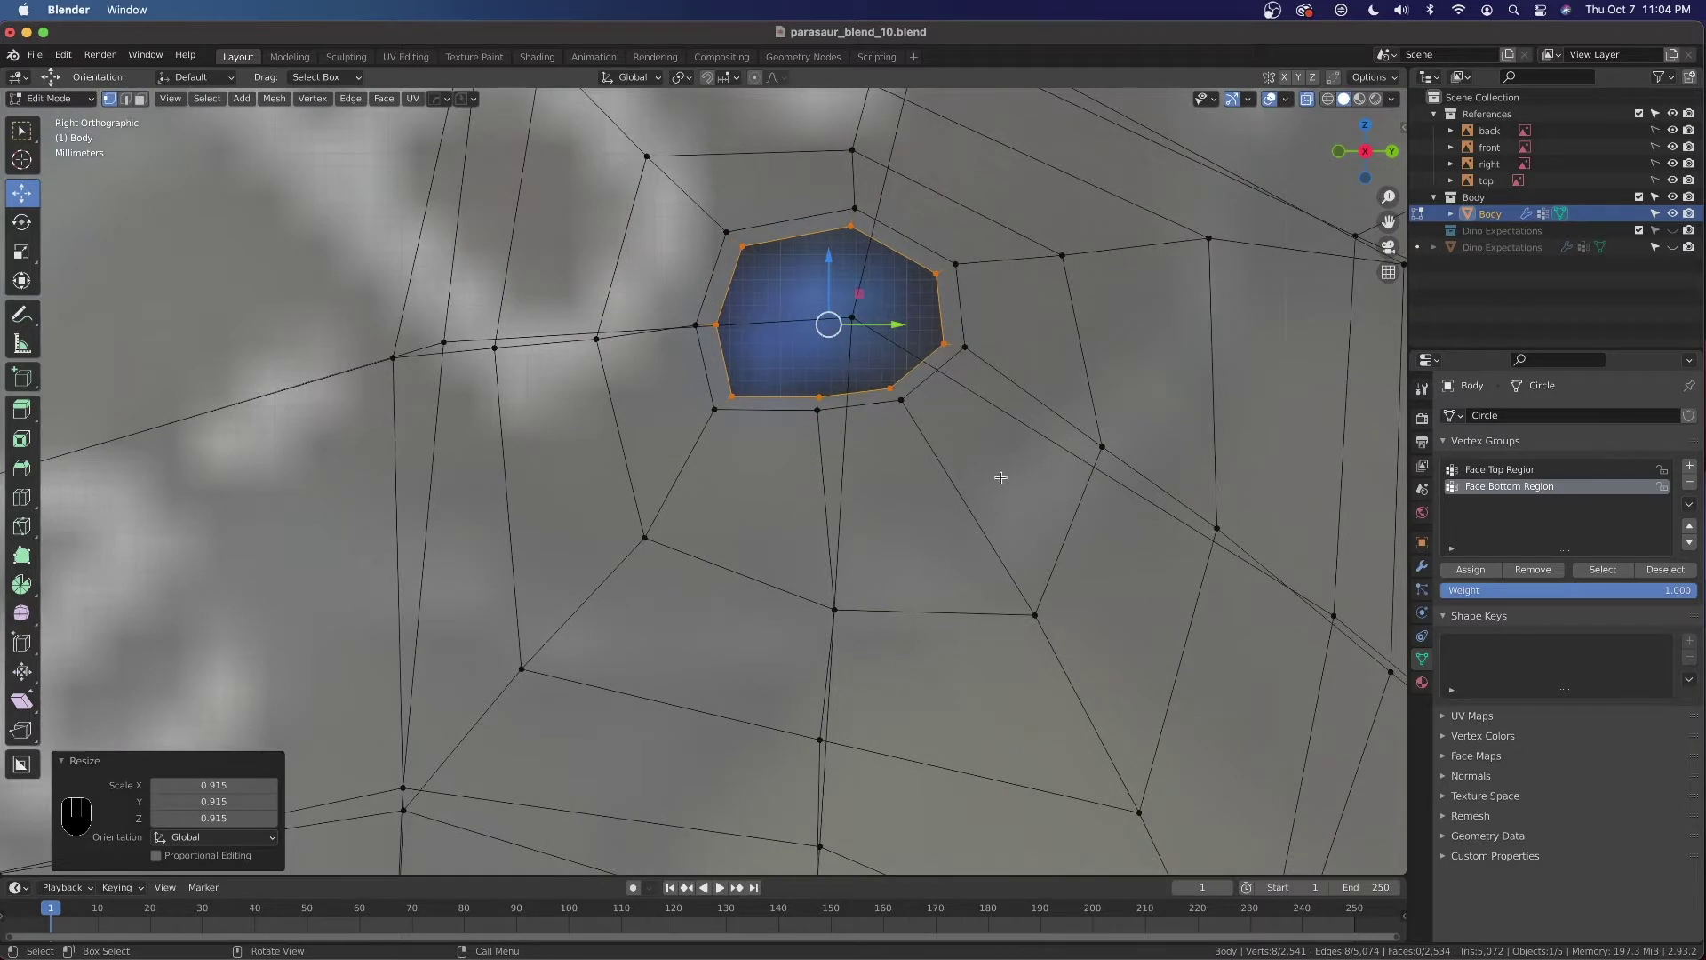
{"action": "key", "text": "s"}
{"action": "left_click", "coordinate": [968, 472]}
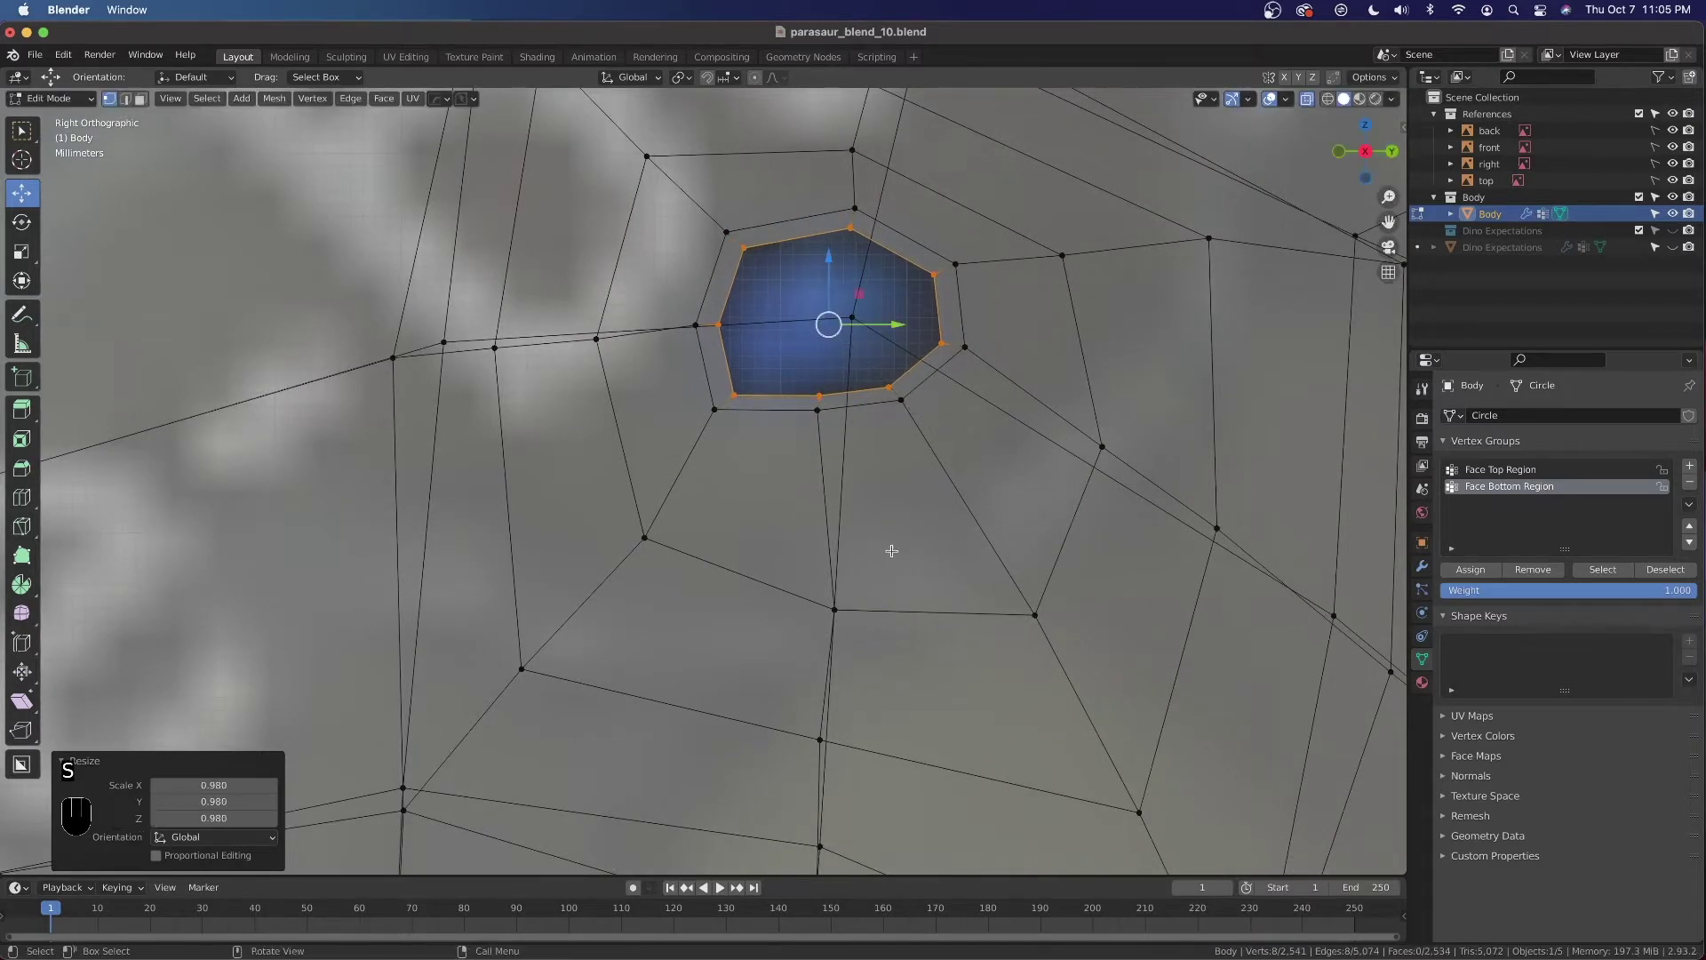
Smooth the new inner eye loop's vertices with a smoothing value of 0.390
{"action": "key", "text": "ctrl+v"}
{"action": "left_click", "coordinate": [899, 560]}
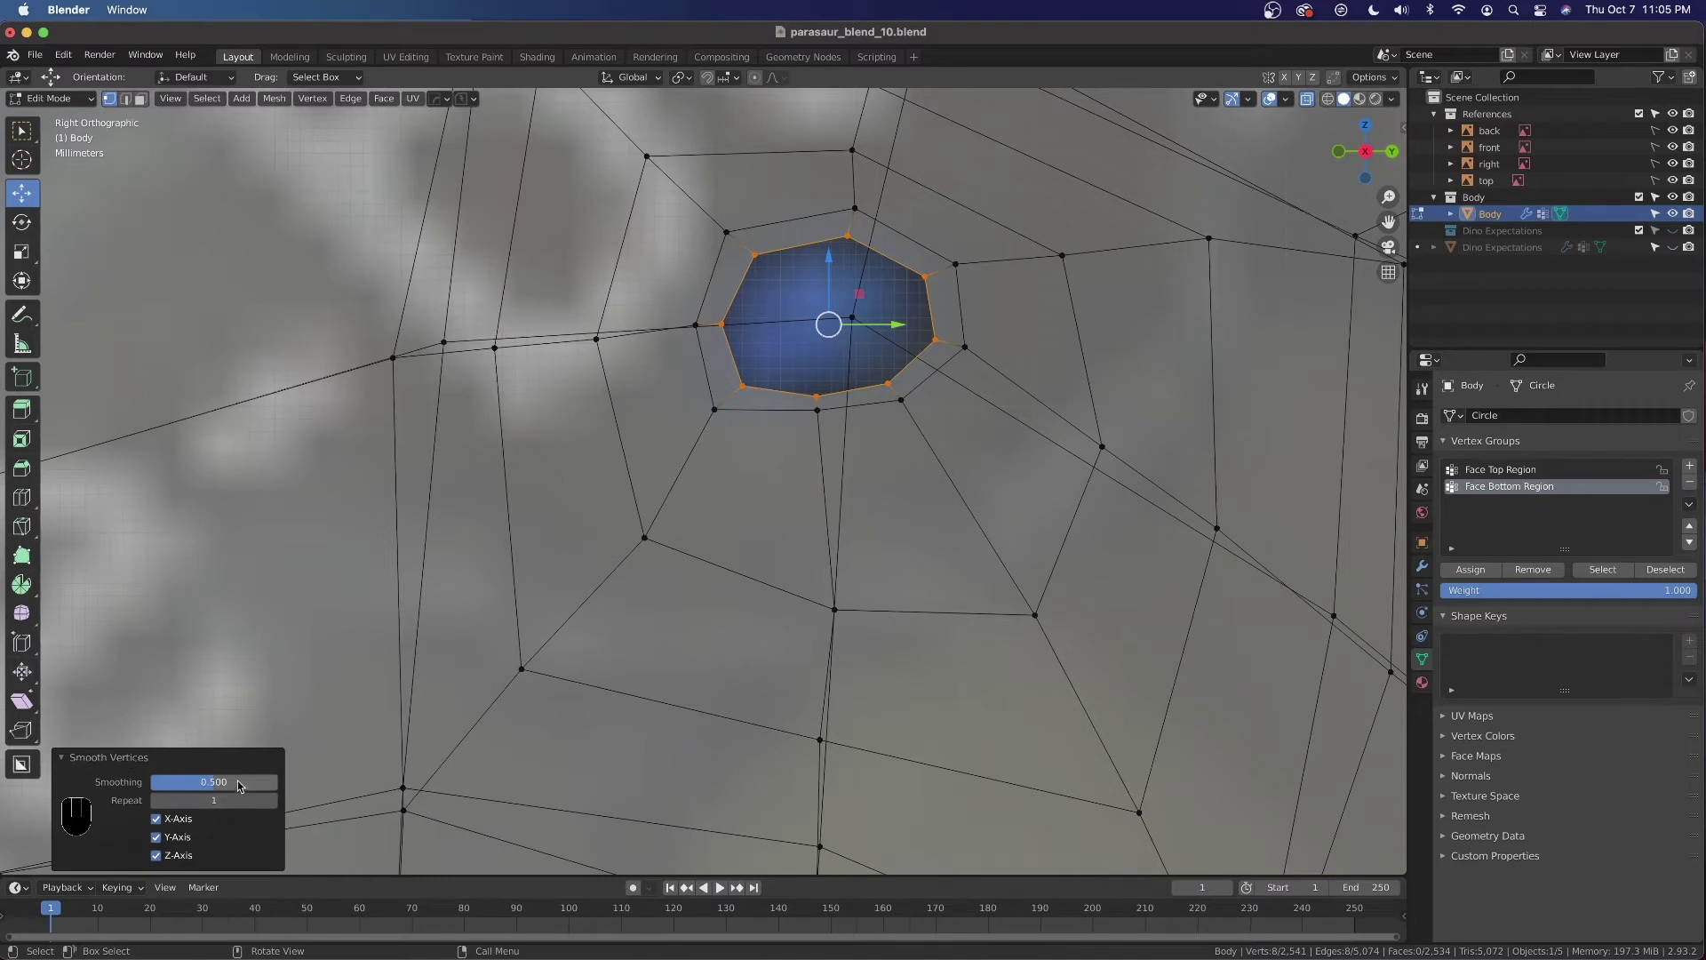
{"action": "left_click_drag", "start_coordinate": [237, 782], "coordinate": [202, 788], "text": "shift"}
{"action": "scroll", "coordinate": [622, 622], "scroll_direction": "down", "scroll_amount": 3}
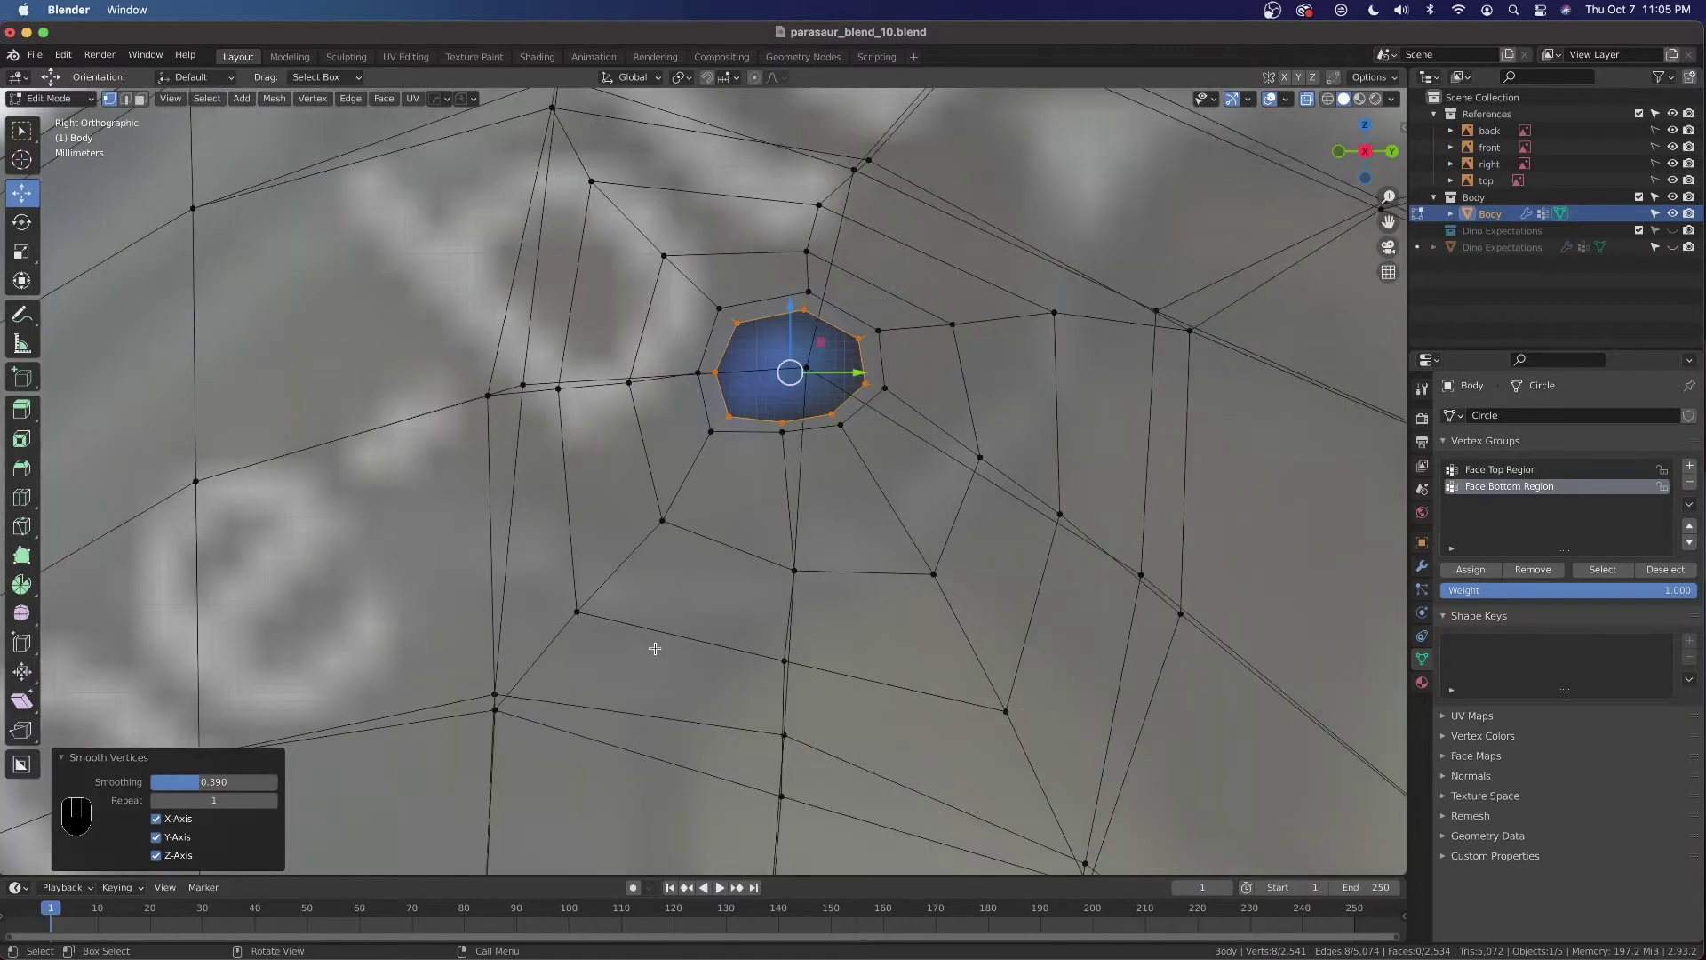
Turn off X-ray, return to Object Mode with the whole head in view, and save the file
{"action": "key", "text": "alt+z"}
{"action": "scroll", "coordinate": [712, 558], "scroll_direction": "down", "scroll_amount": 3}
{"action": "middle_click_drag", "start_coordinate": [712, 557], "coordinate": [762, 613]}
{"action": "scroll", "coordinate": [832, 576], "scroll_direction": "down", "scroll_amount": 10}
{"action": "key", "text": "Tab"}
{"action": "key", "text": "super"}
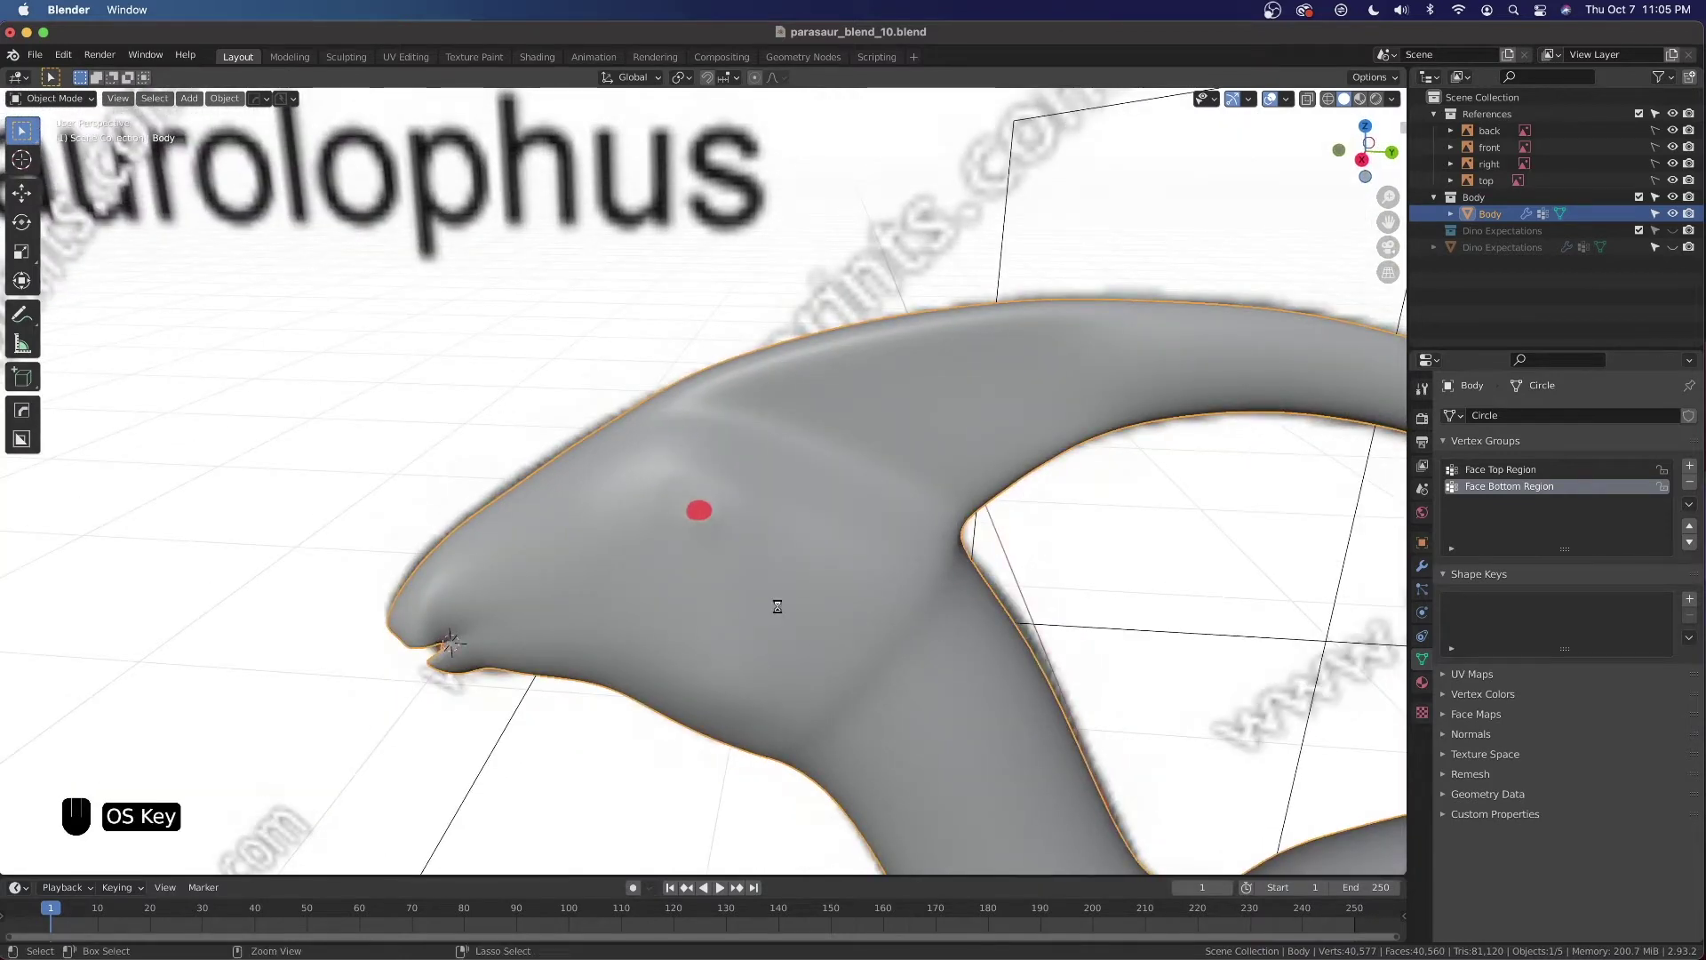
{"action": "key", "text": "super+s"}
Examine the head and eye area in Object Mode from the front and from angled views
{"action": "key", "text": "grave"}
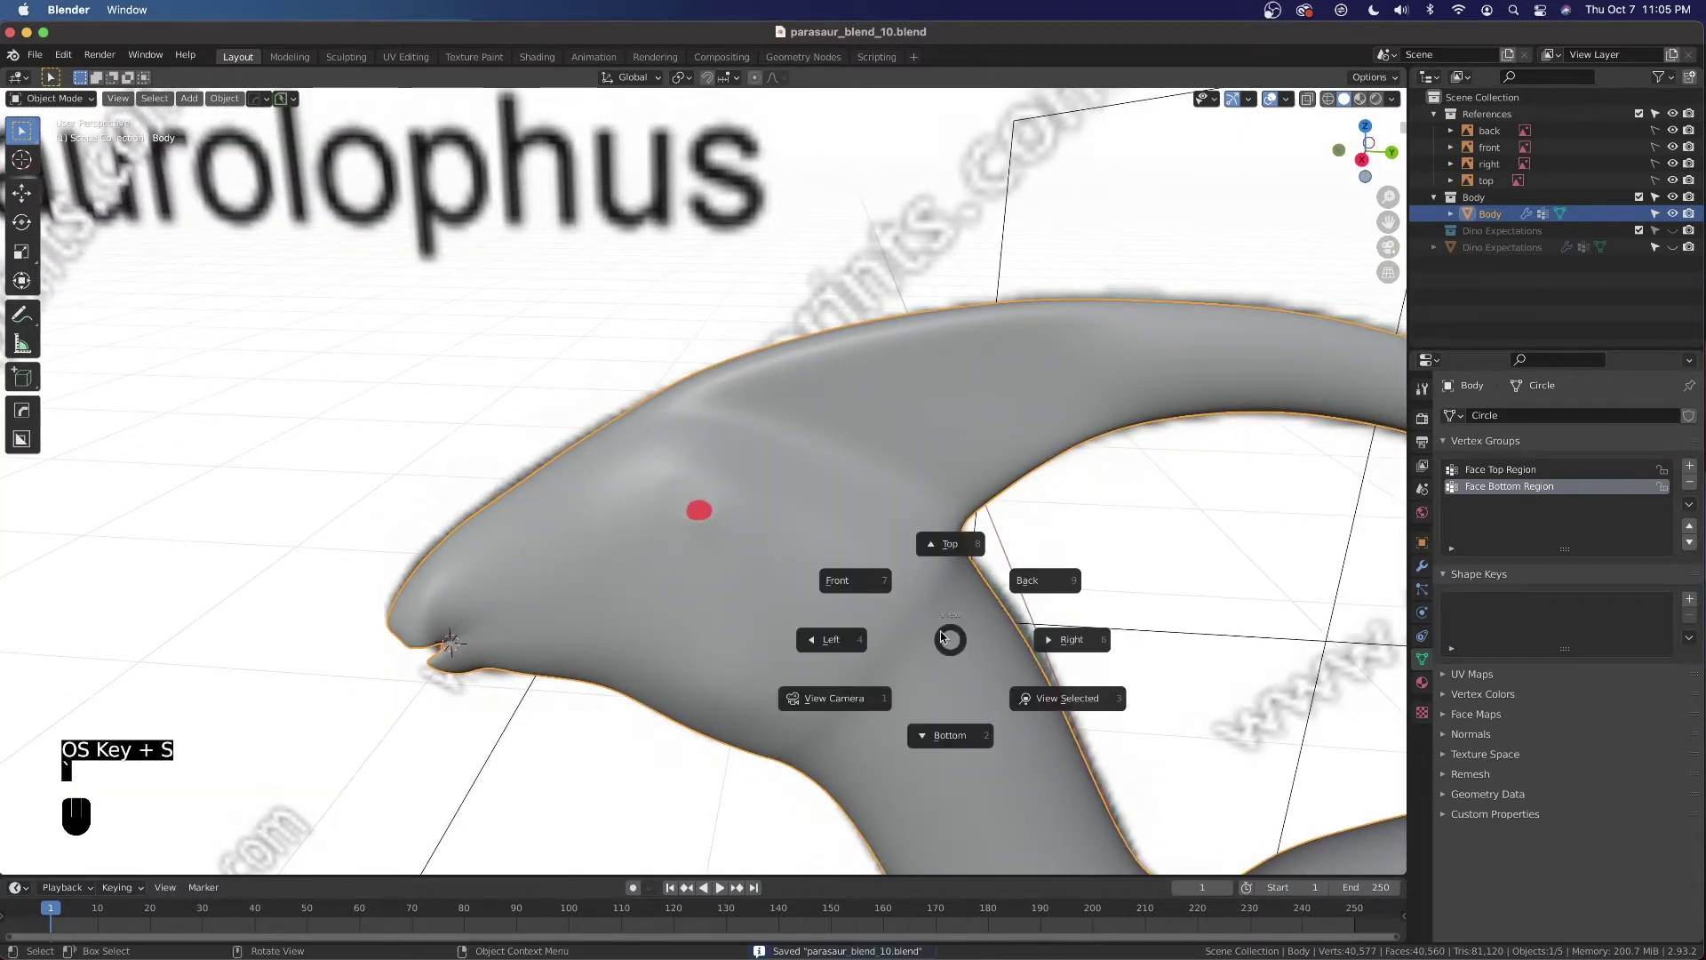
{"action": "left_click", "coordinate": [888, 595]}
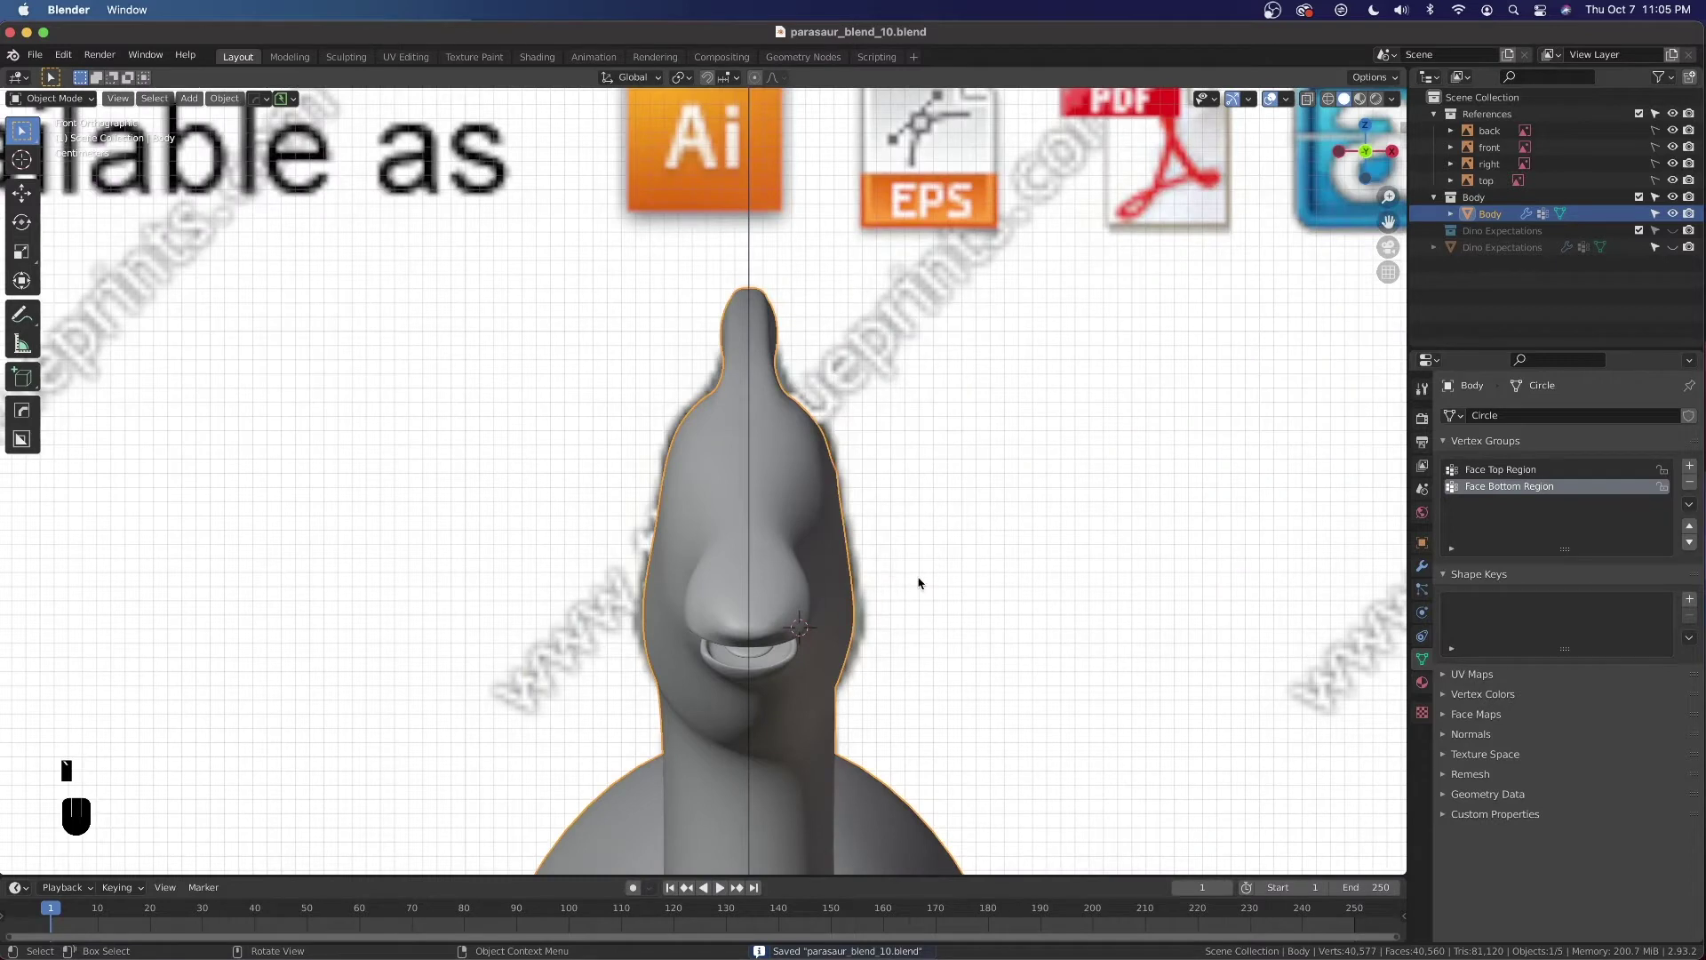
{"action": "middle_click_drag", "start_coordinate": [969, 523], "coordinate": [925, 518], "text": "shift"}
{"action": "scroll", "coordinate": [925, 518], "scroll_direction": "up", "scroll_amount": 3}
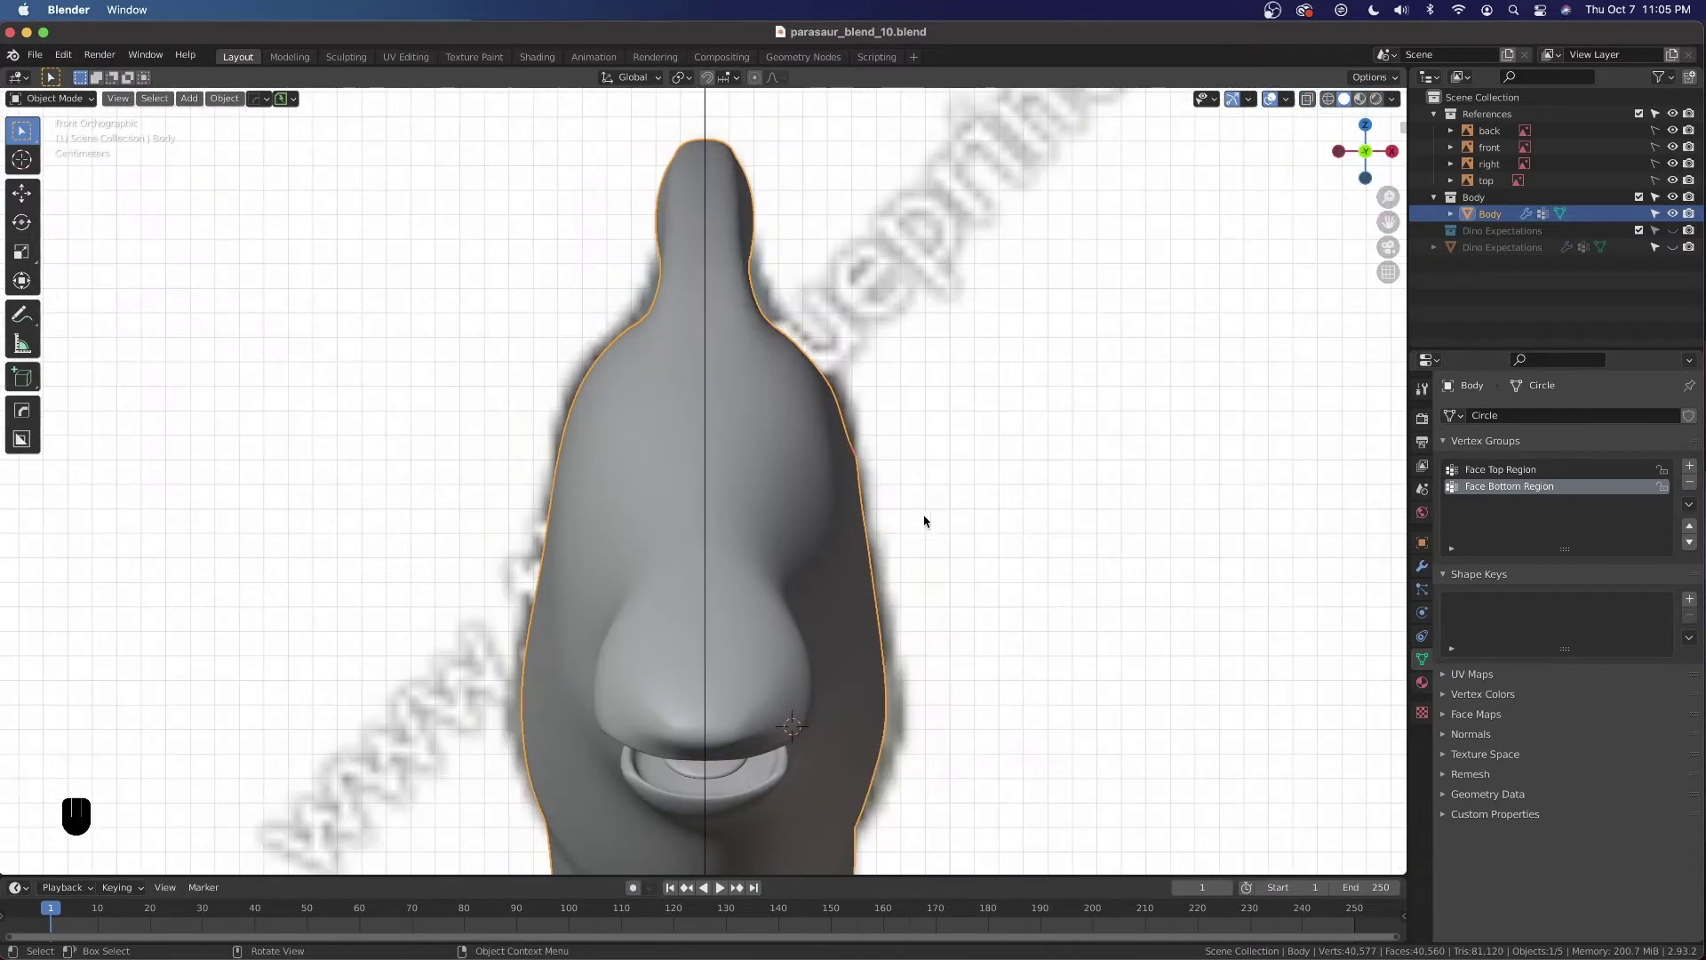
{"action": "left_click", "coordinate": [1098, 474]}
{"action": "scroll", "coordinate": [954, 492], "scroll_direction": "up", "scroll_amount": 1}
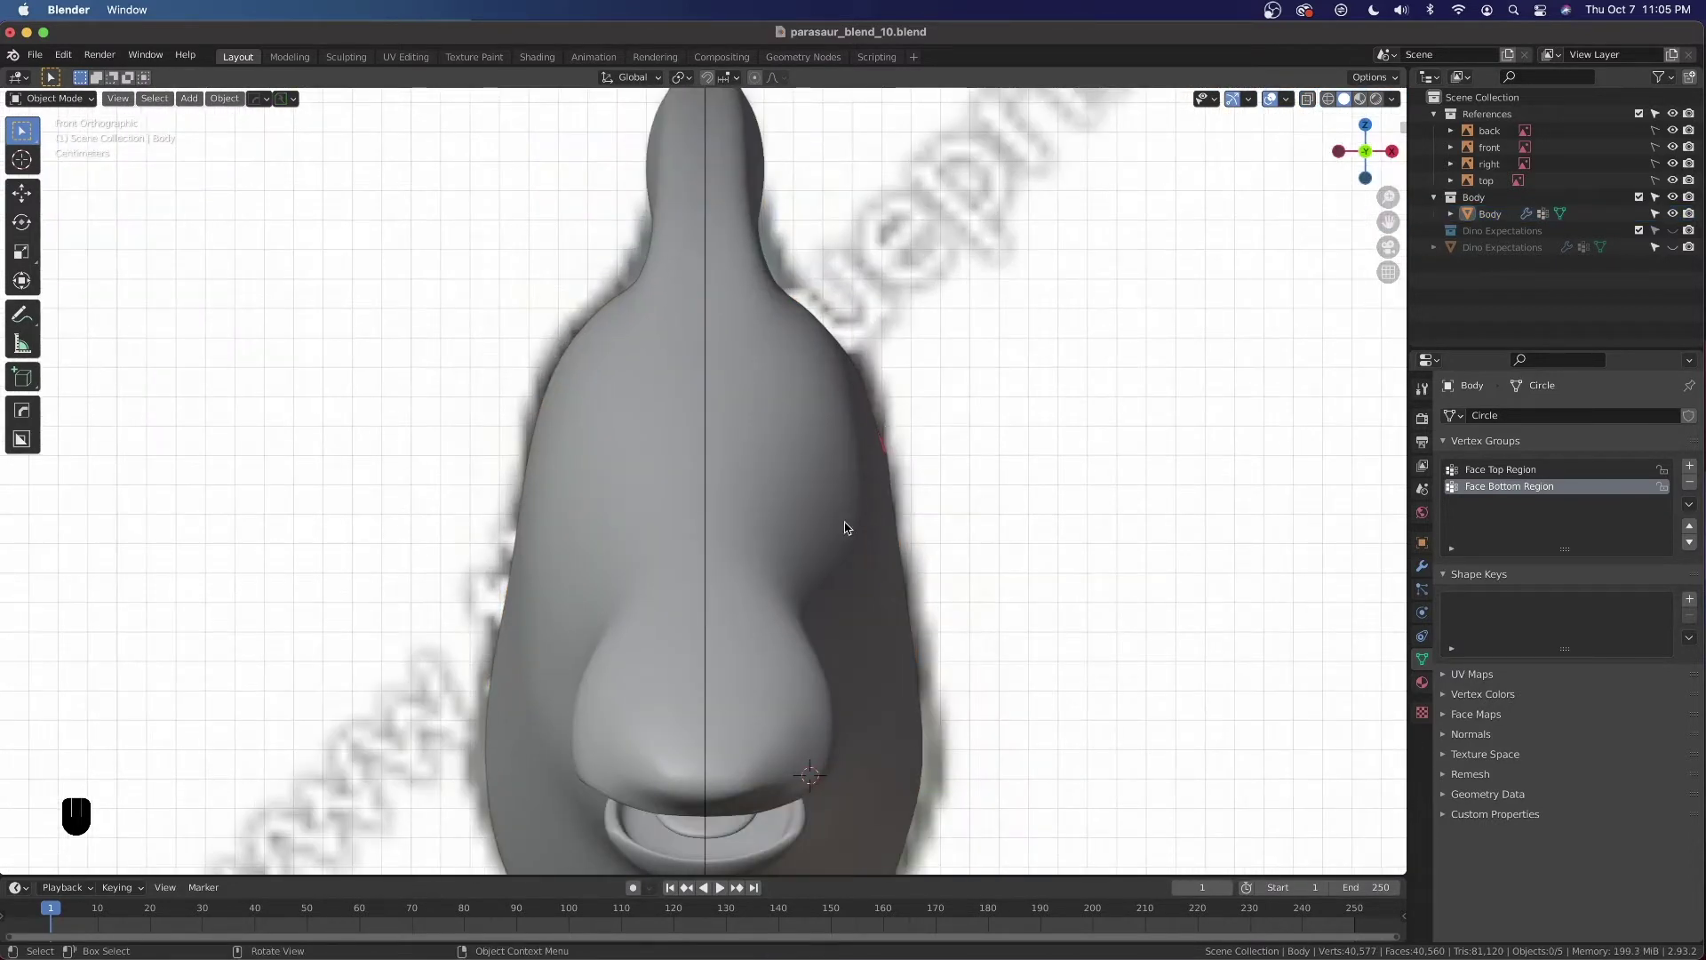
{"action": "middle_click_drag", "start_coordinate": [836, 493], "coordinate": [848, 573]}
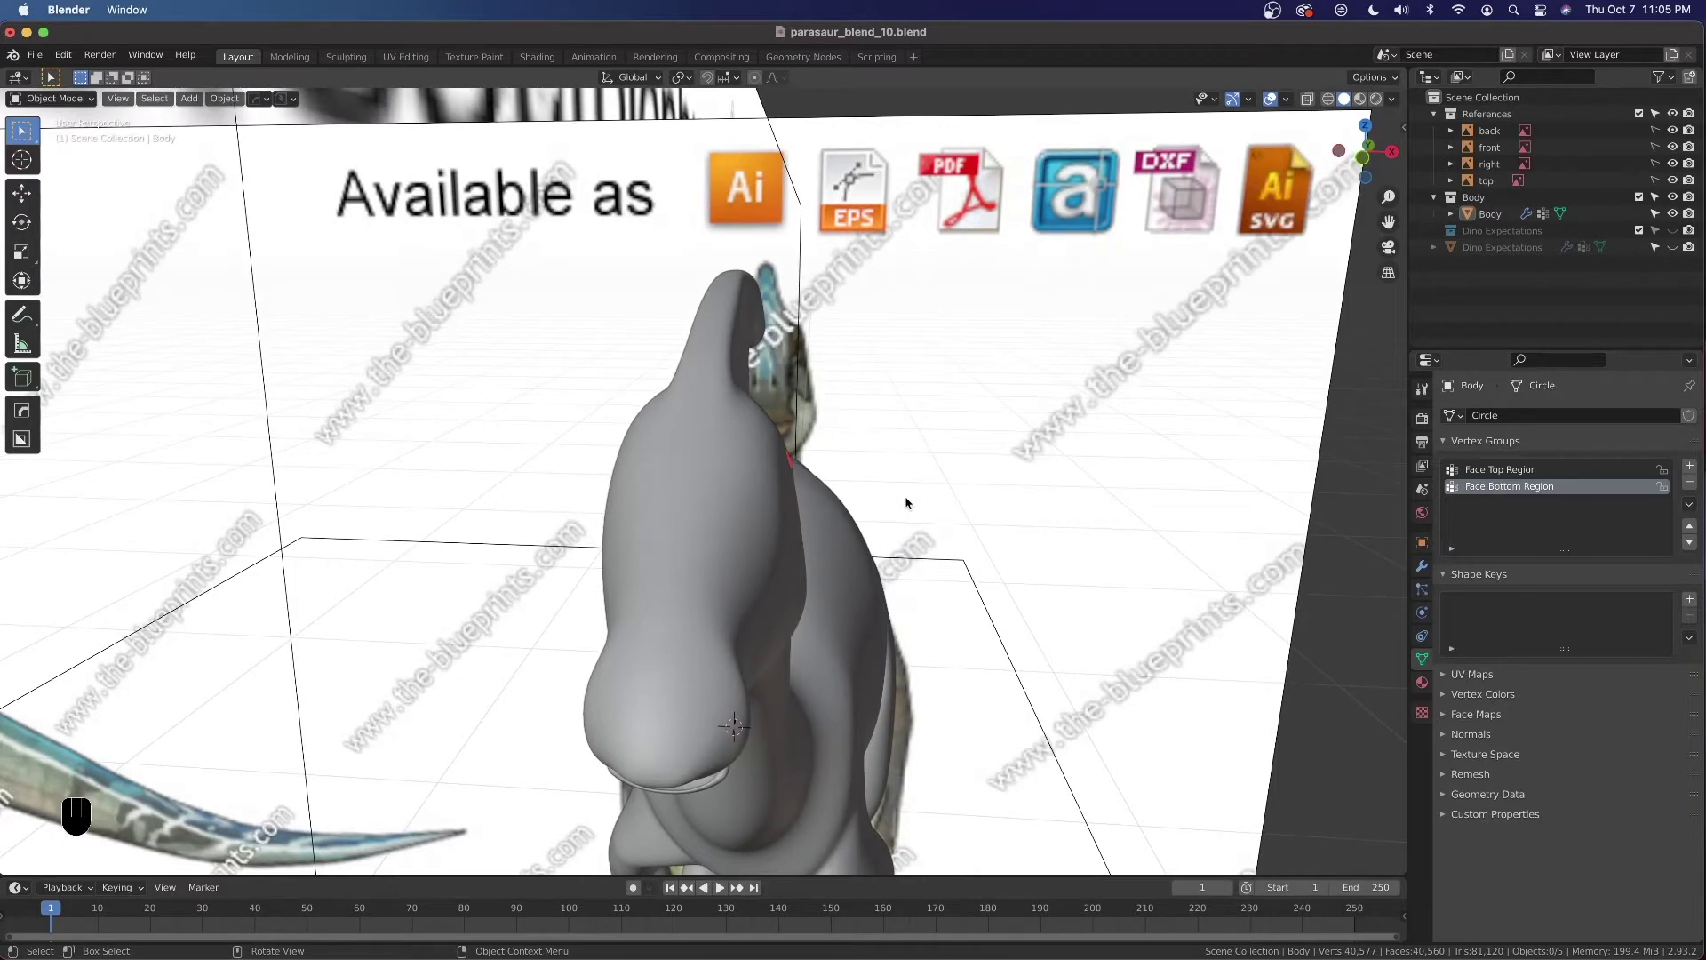
{"action": "left_click", "coordinate": [768, 480]}
{"action": "middle_click_drag", "start_coordinate": [896, 538], "coordinate": [775, 543]}
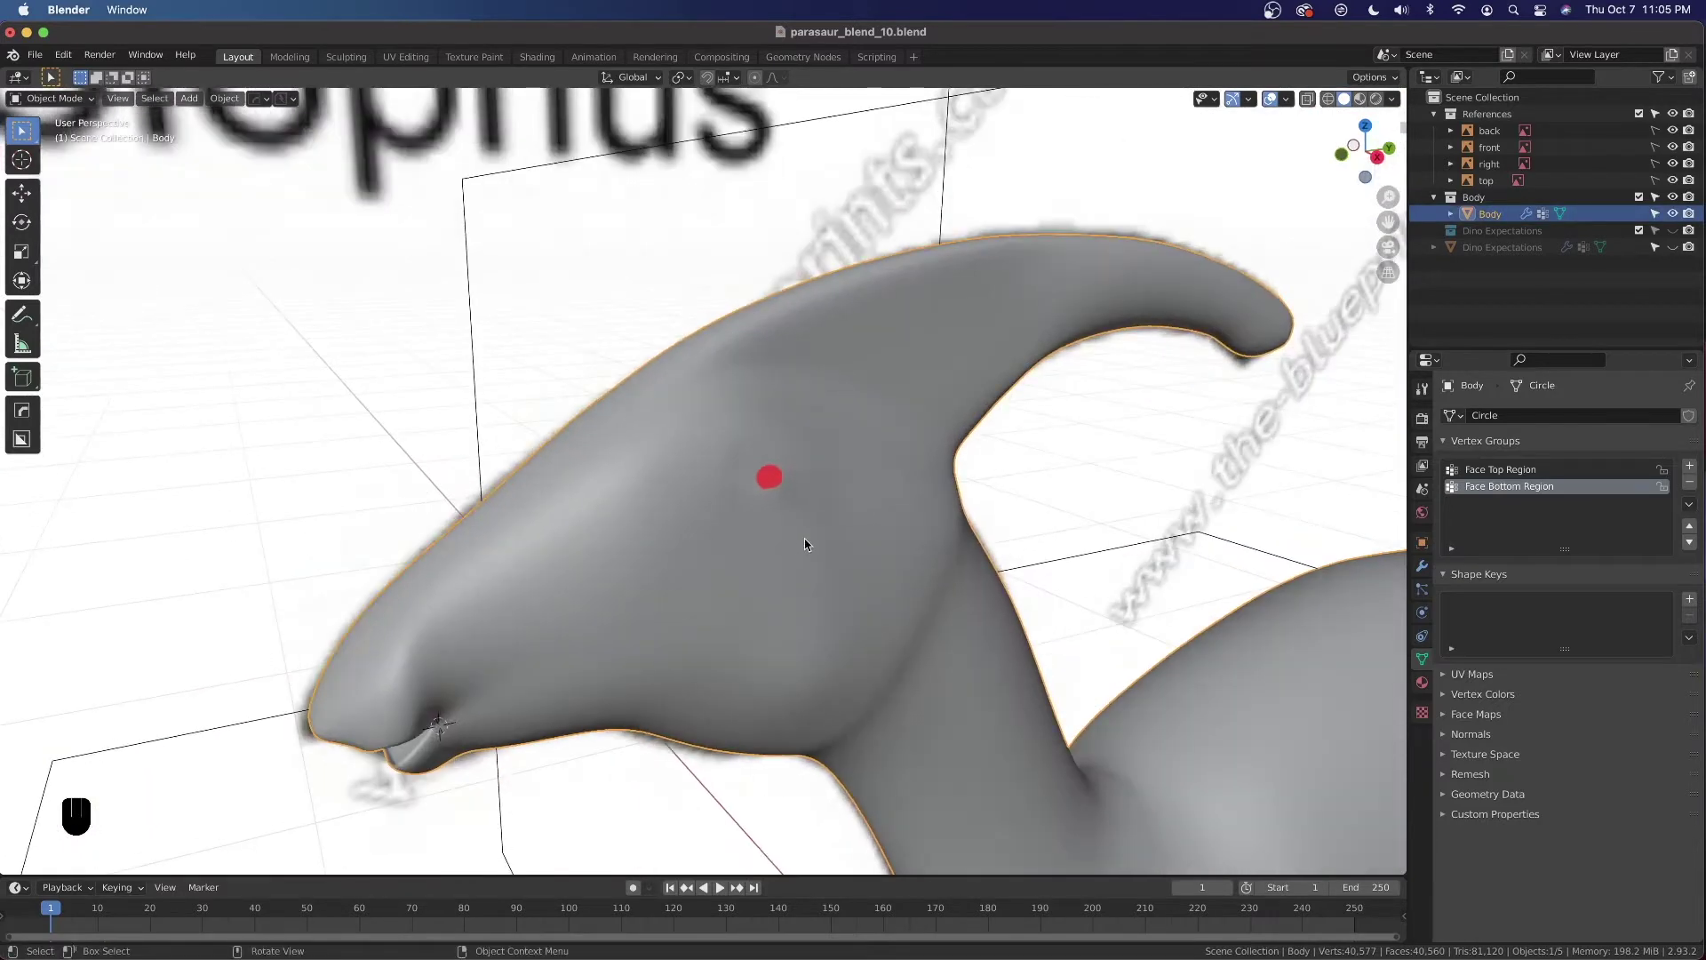
In Edit Mode with face selection, select the four concentric face loops around the eye and view them from the front
{"action": "key", "text": "grave"}
{"action": "left_click", "coordinate": [902, 542]}
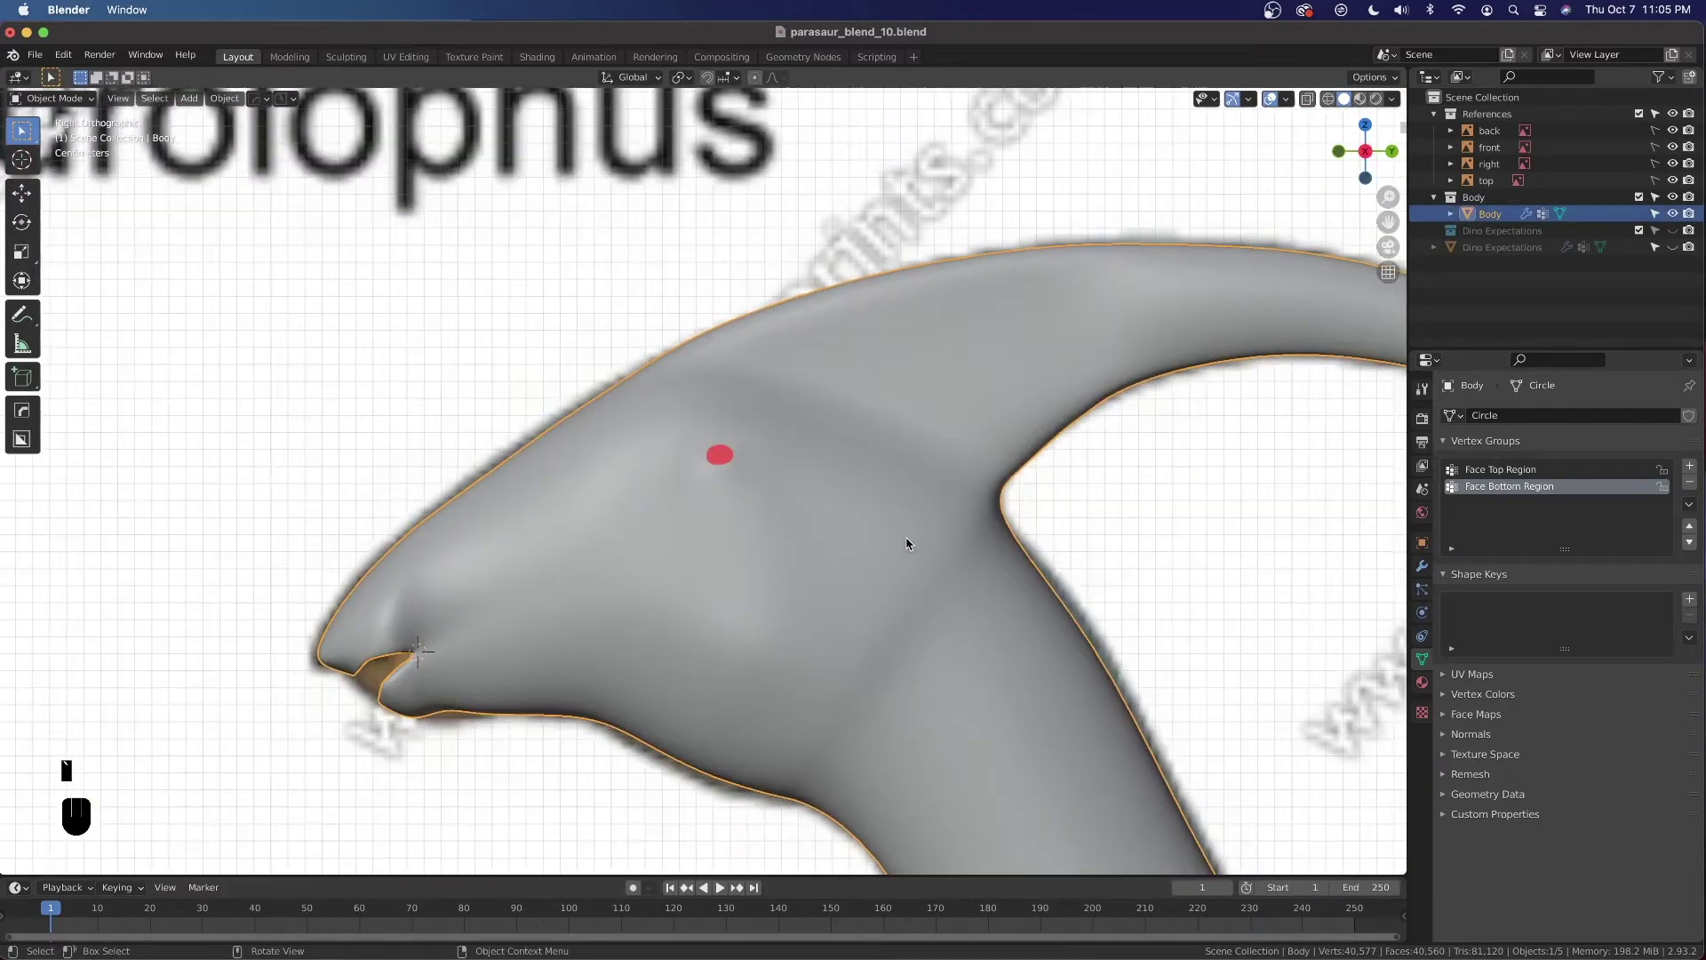
{"action": "key", "text": "Tab"}
{"action": "scroll", "coordinate": [725, 487], "scroll_direction": "up", "scroll_amount": 5}
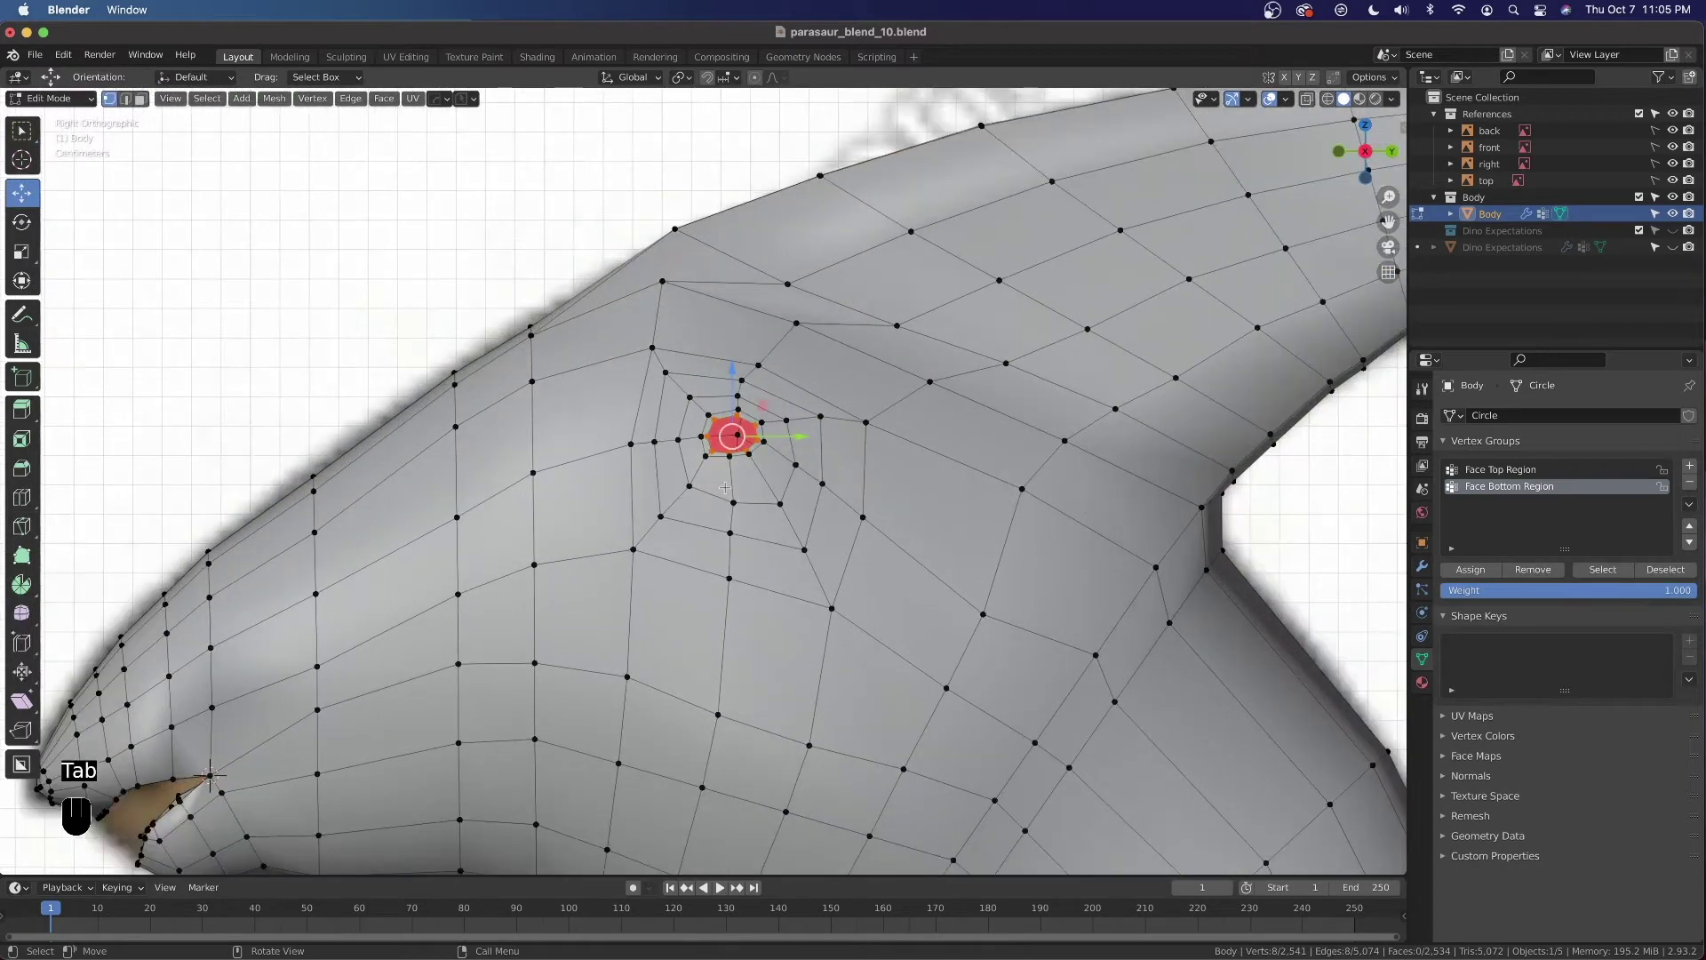
{"action": "left_click", "coordinate": [142, 99]}
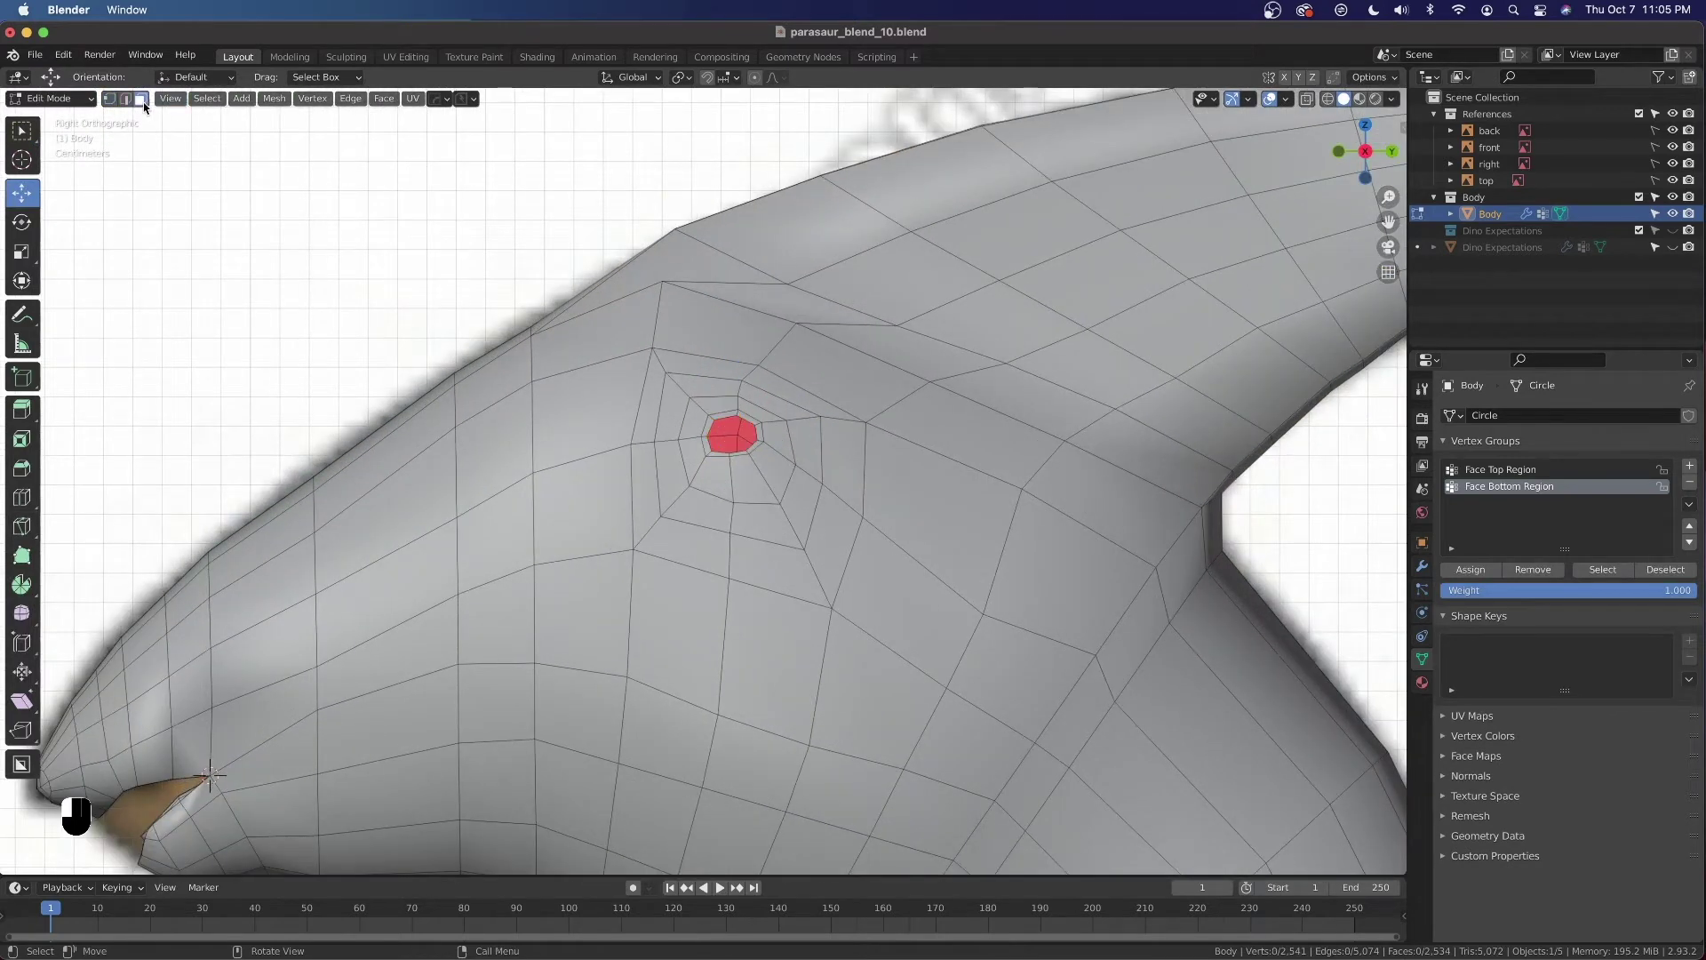
{"action": "left_click", "coordinate": [697, 402], "text": "alt+shift"}
{"action": "left_click", "coordinate": [668, 380], "text": "alt+shift"}
{"action": "left_click", "coordinate": [663, 371], "text": "alt+shift"}
{"action": "key", "text": "grave"}
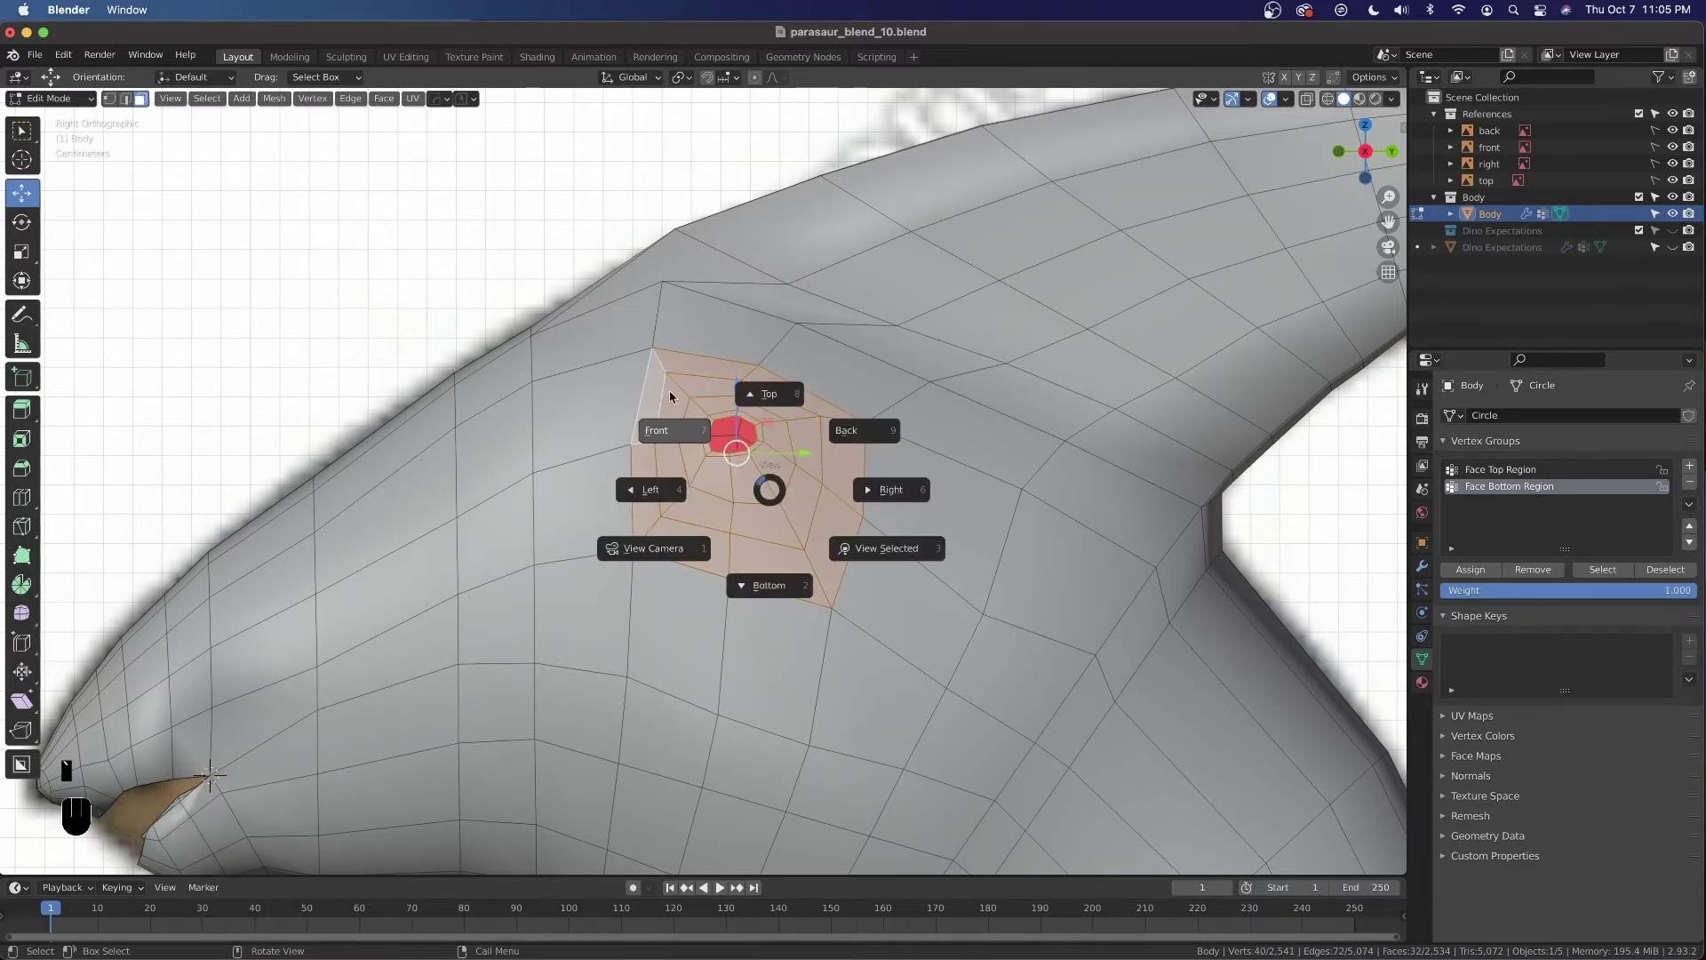
{"action": "left_click", "coordinate": [663, 388]}
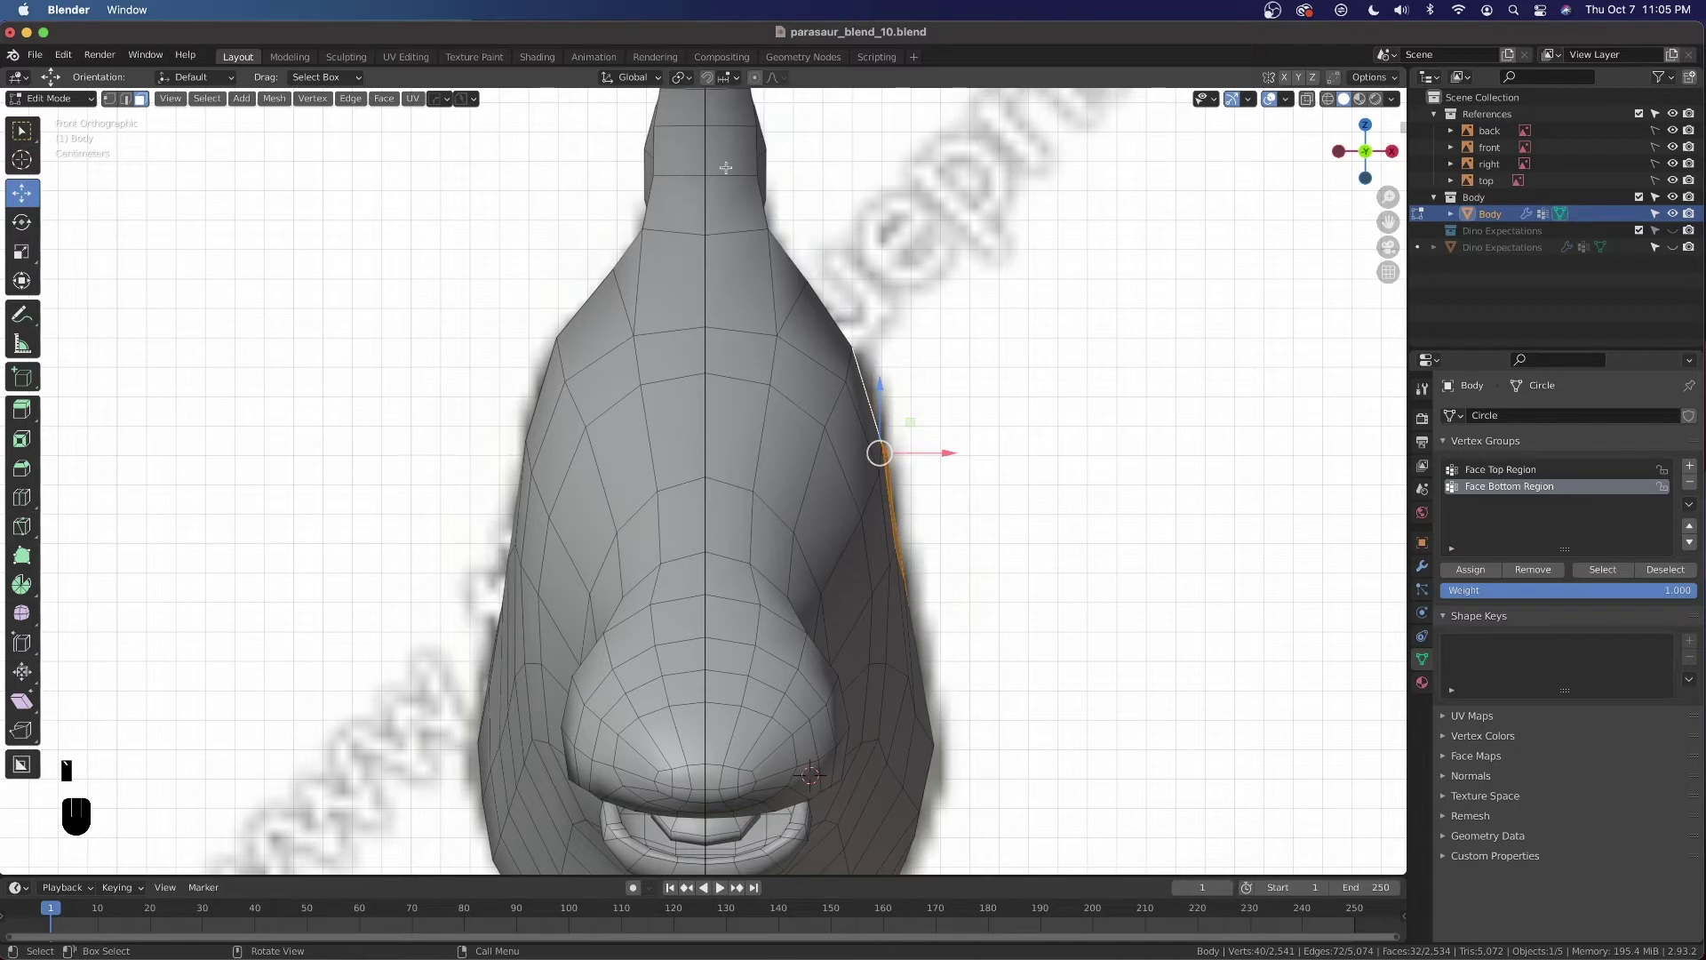
Rotate the selected eye loops slightly about the global Z axis with proportional editing enabled at a size of about 0.05
{"action": "key", "text": "o"}
{"action": "key", "text": "r"}
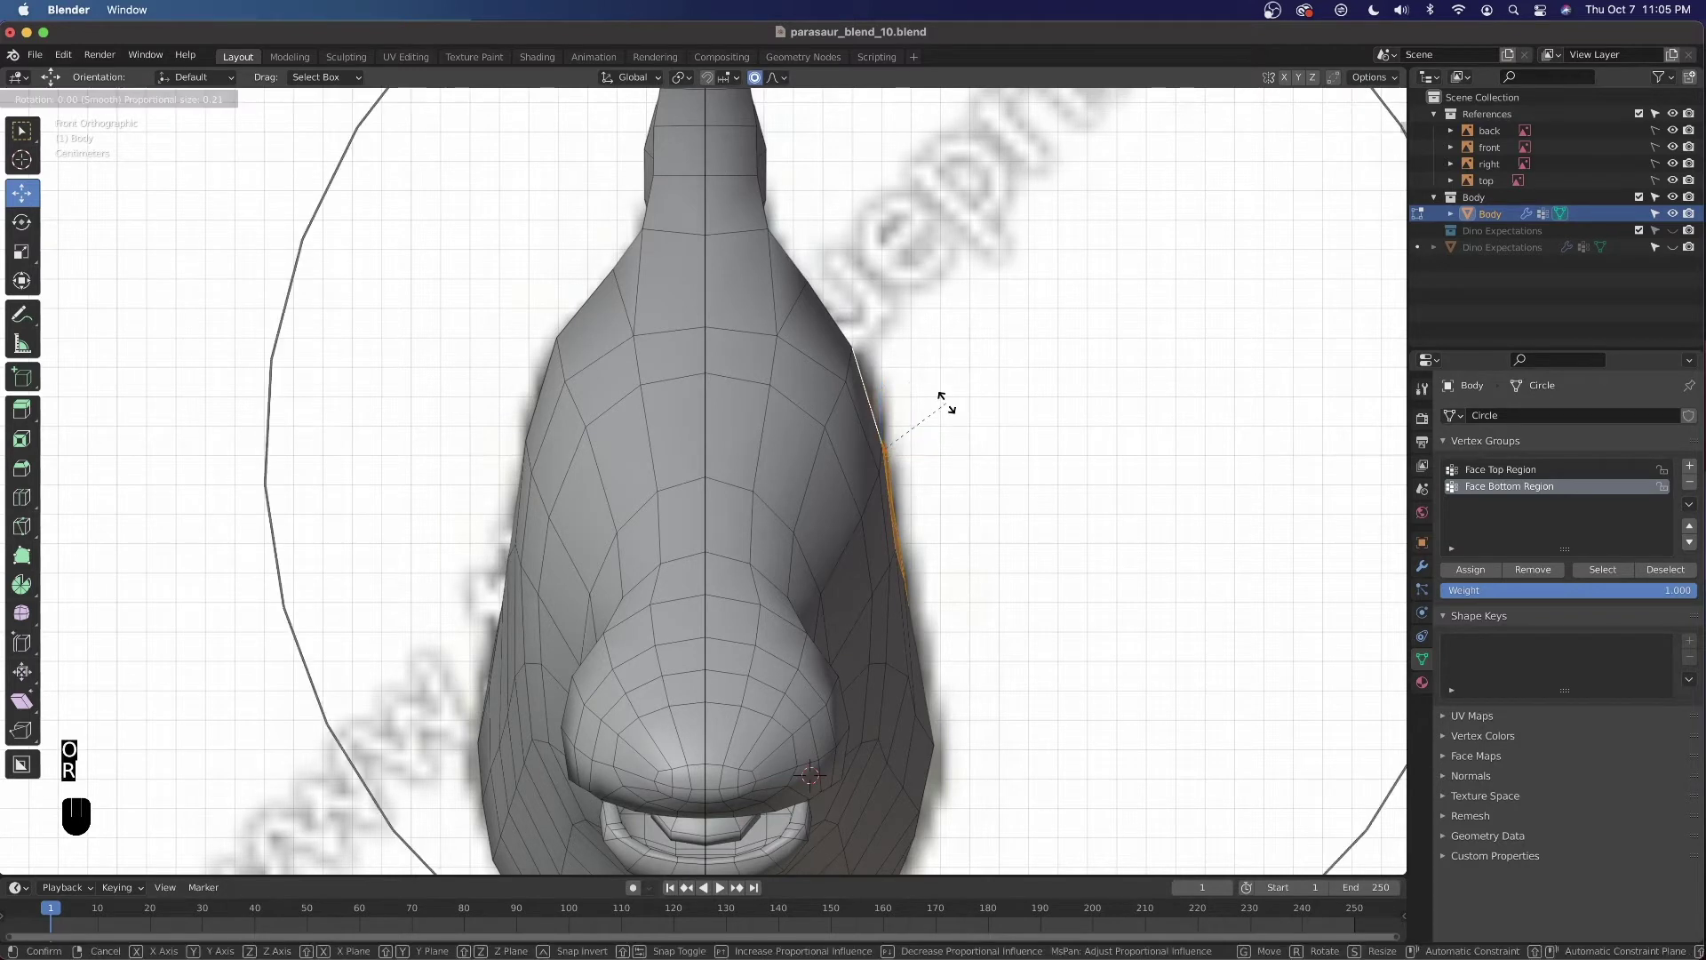
{"action": "scroll", "coordinate": [944, 397], "scroll_direction": "up", "scroll_amount": 4}
{"action": "scroll", "coordinate": [943, 397], "scroll_direction": "up", "scroll_amount": 6}
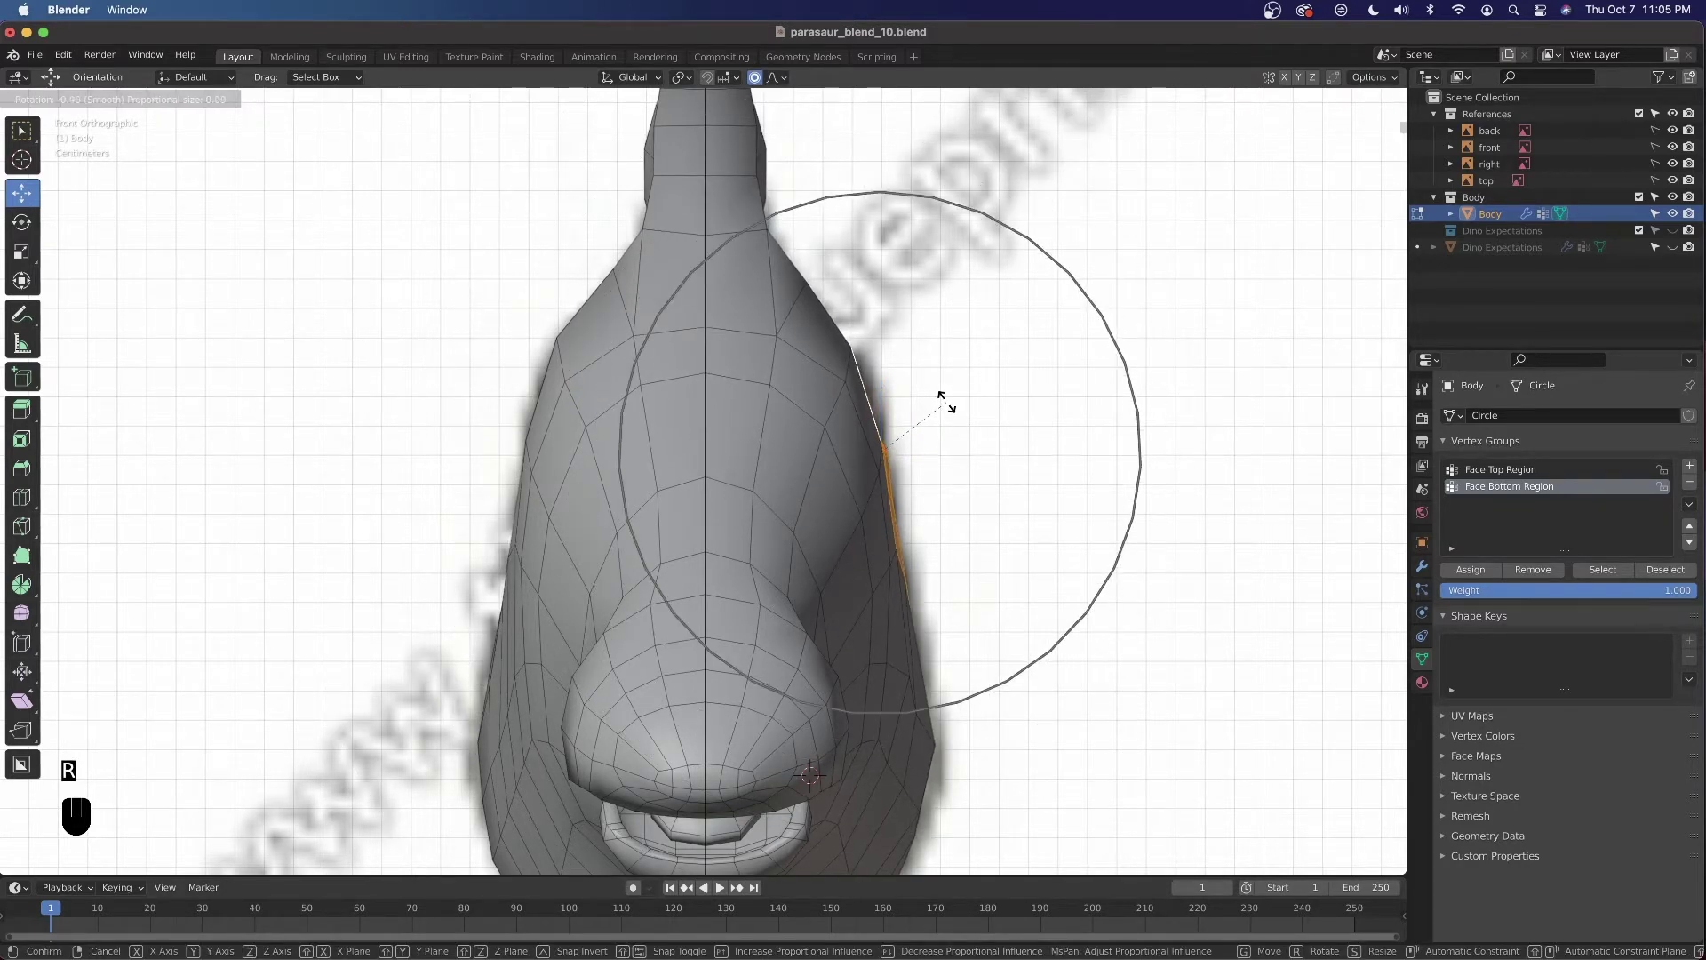
{"action": "key", "text": "z"}
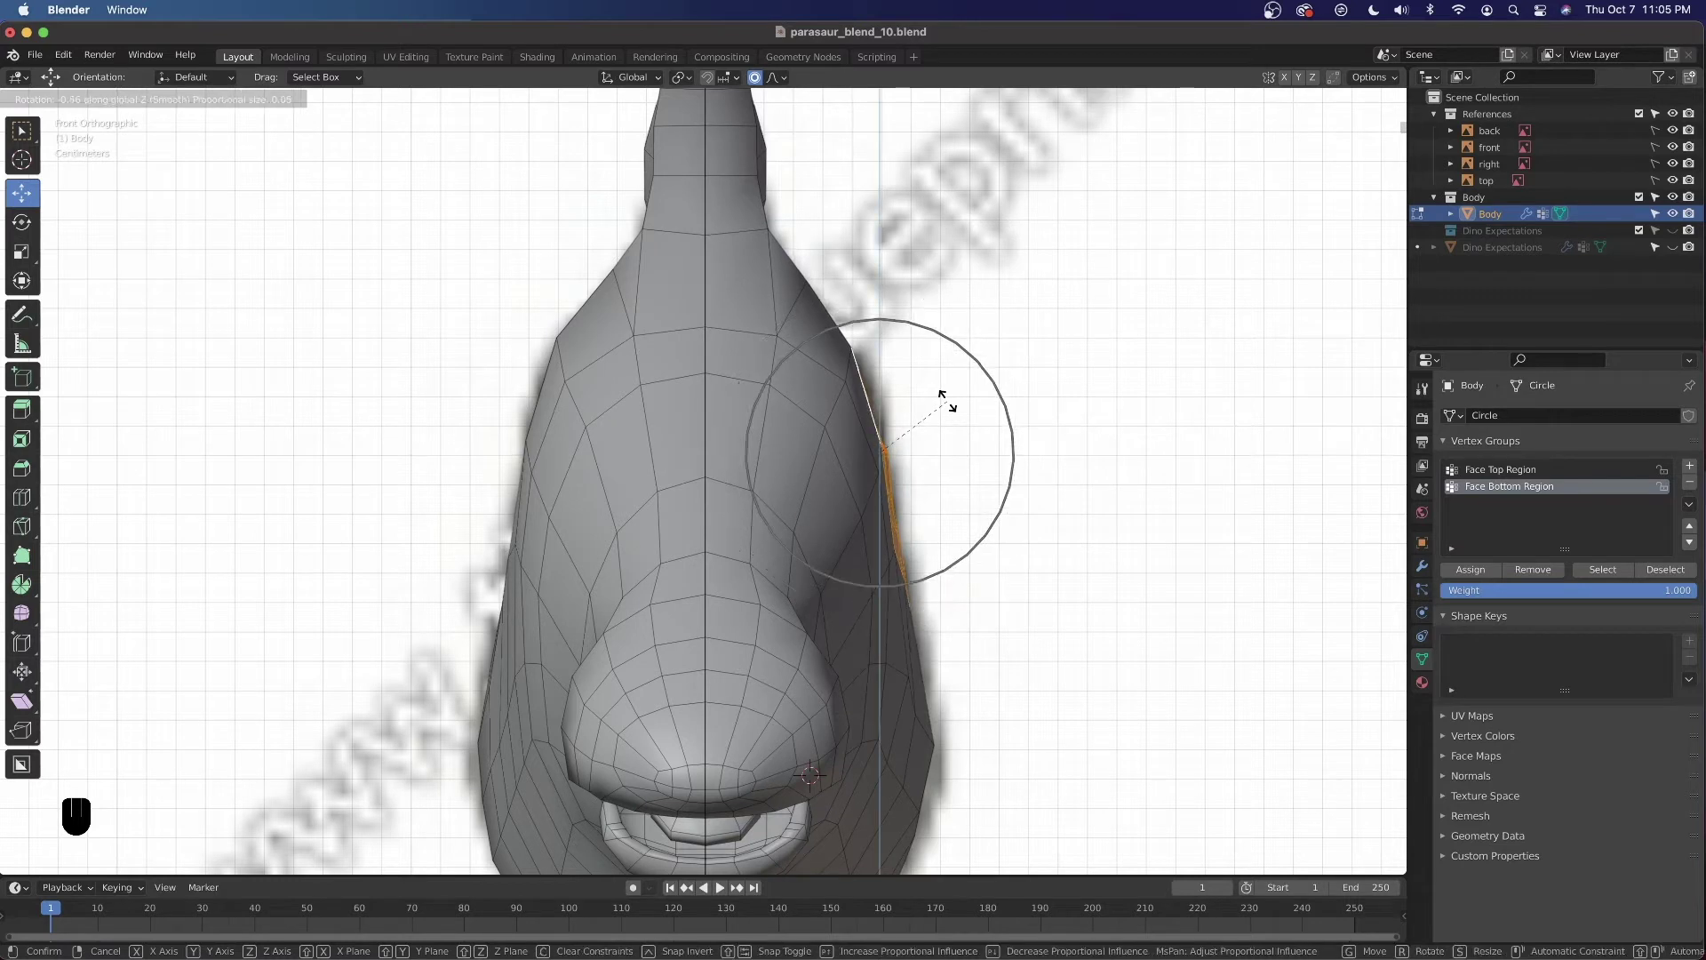
{"action": "key", "text": "shift"}
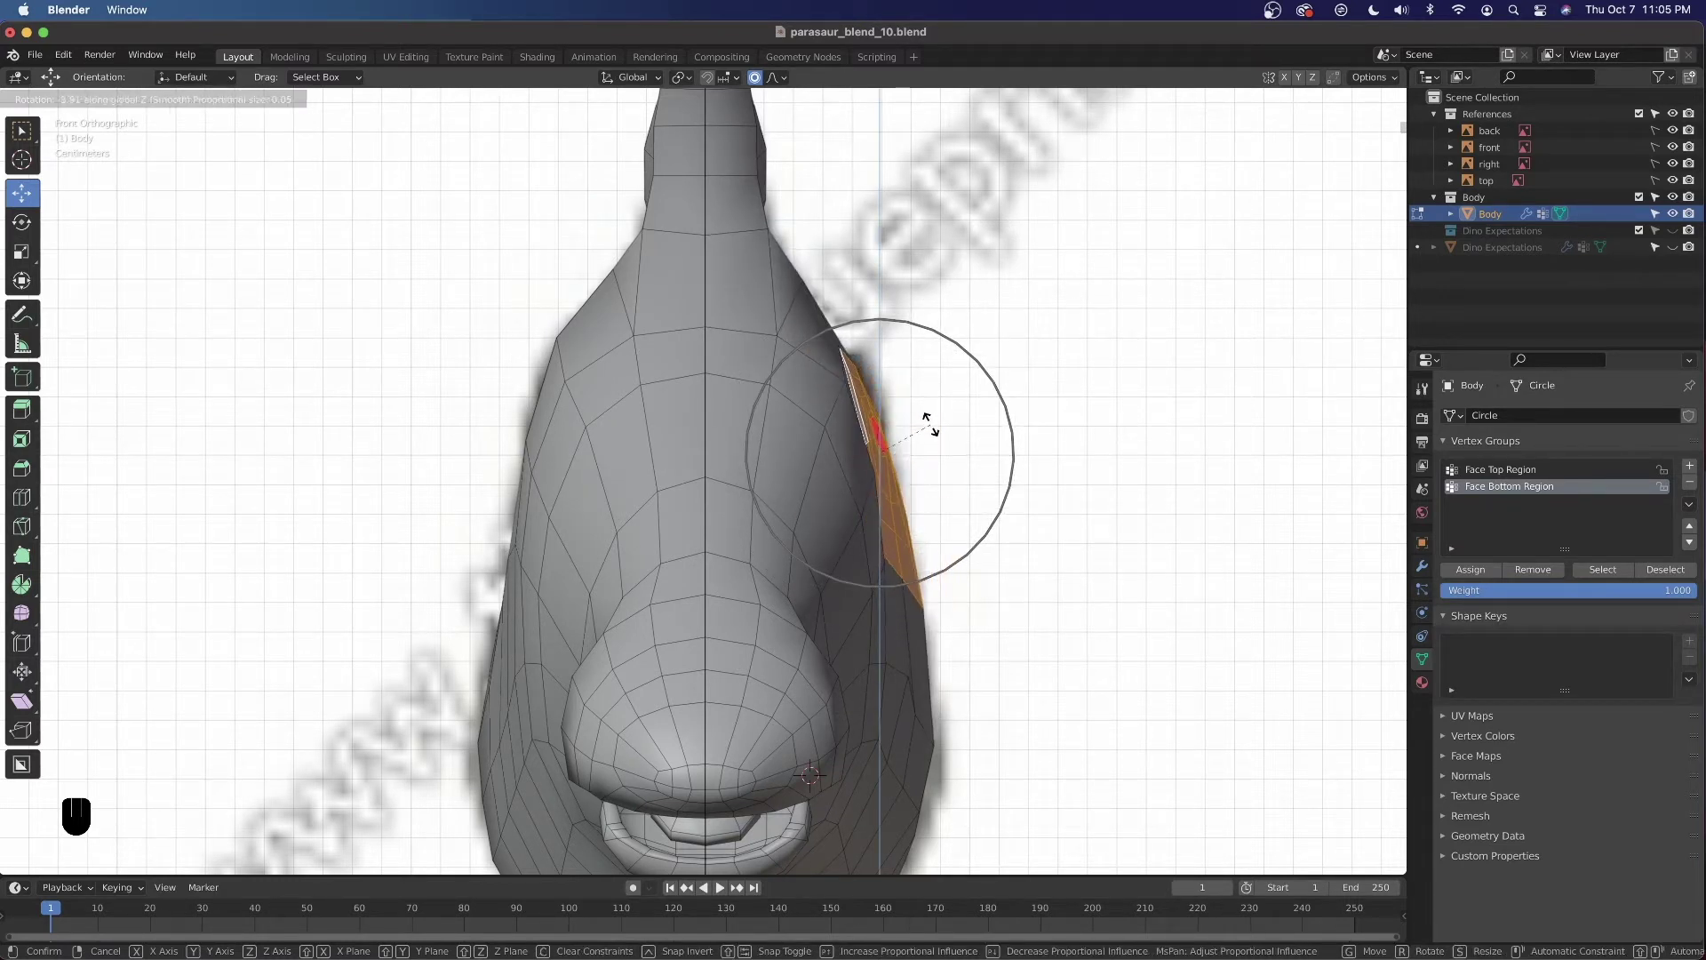
{"action": "key", "text": "shift"}
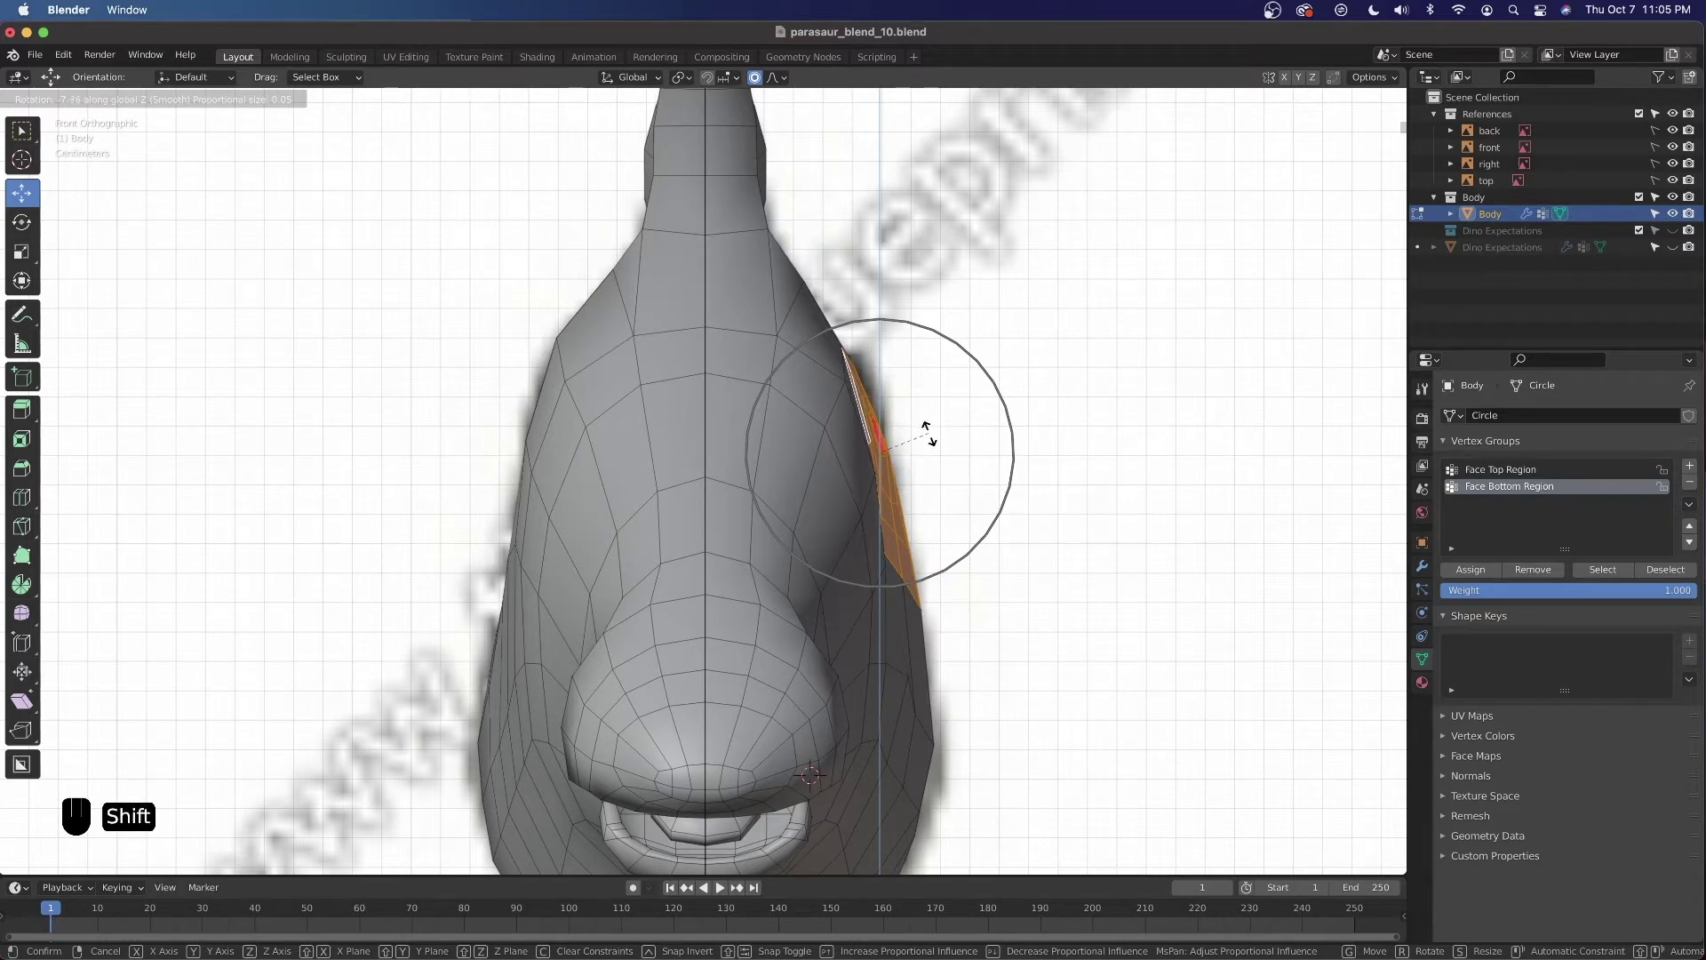
{"action": "left_click", "coordinate": [925, 439]}
Select the three inner face loops around the eye and rotate them -1.54° about global Z with a proportional size of 0.015
{"action": "middle_click_drag", "start_coordinate": [982, 388], "coordinate": [836, 414]}
{"action": "left_click", "coordinate": [839, 398], "text": "alt"}
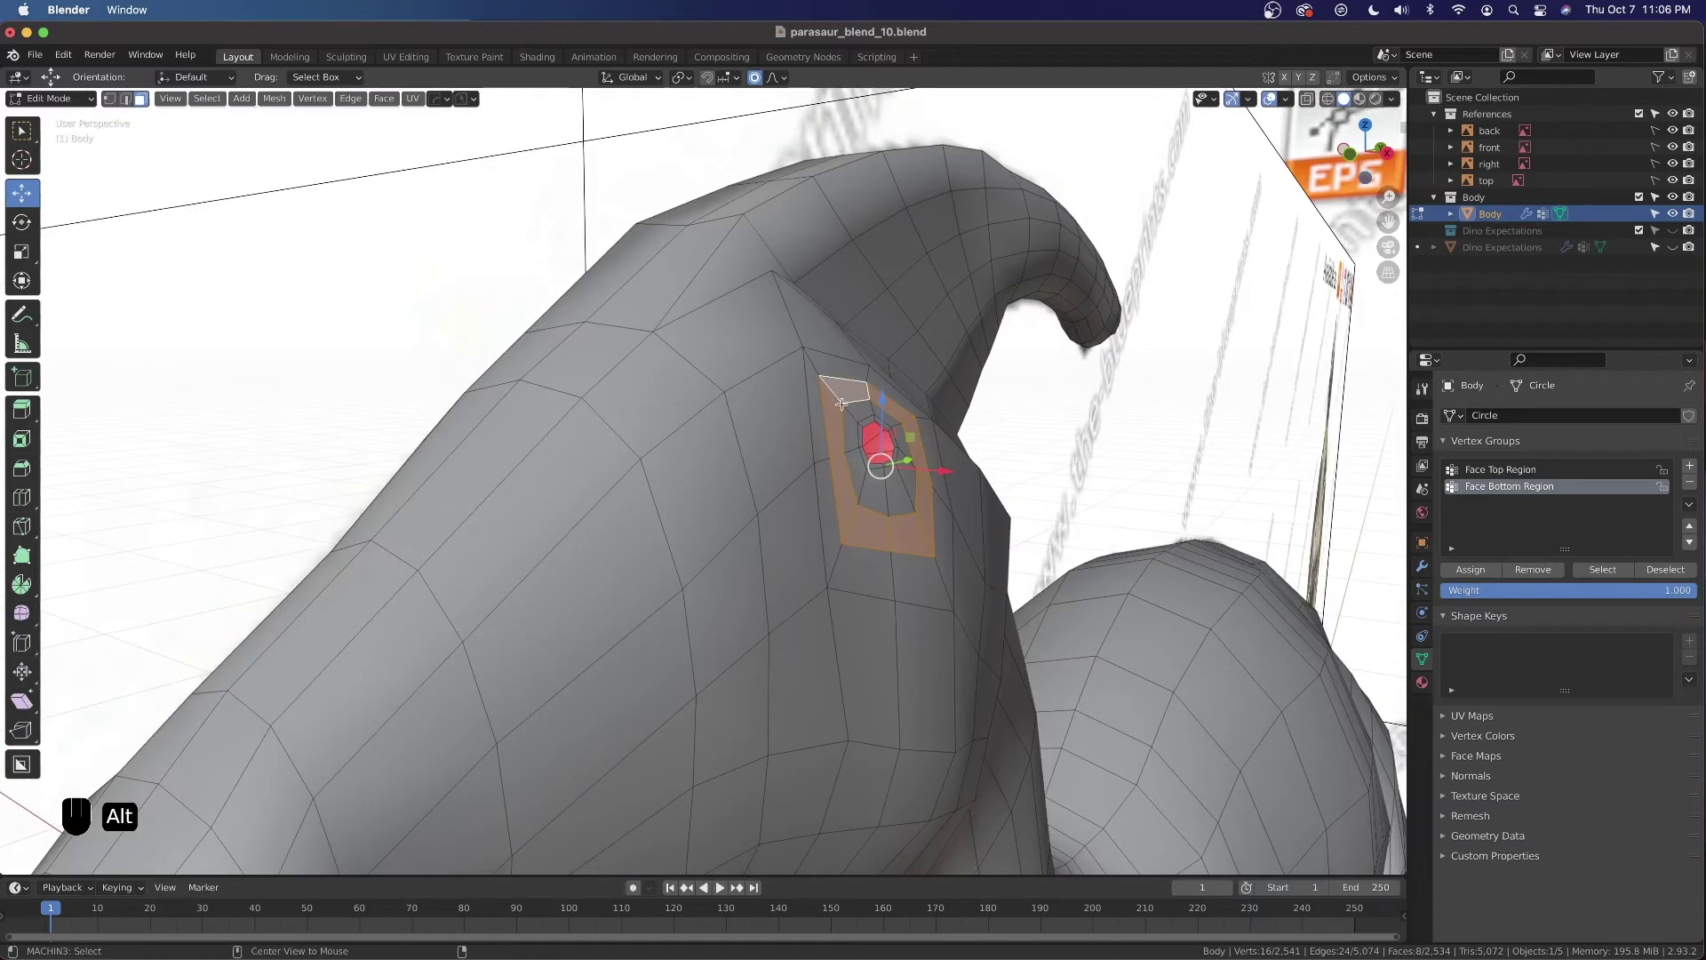
{"action": "left_click", "coordinate": [852, 416], "text": "alt+shift"}
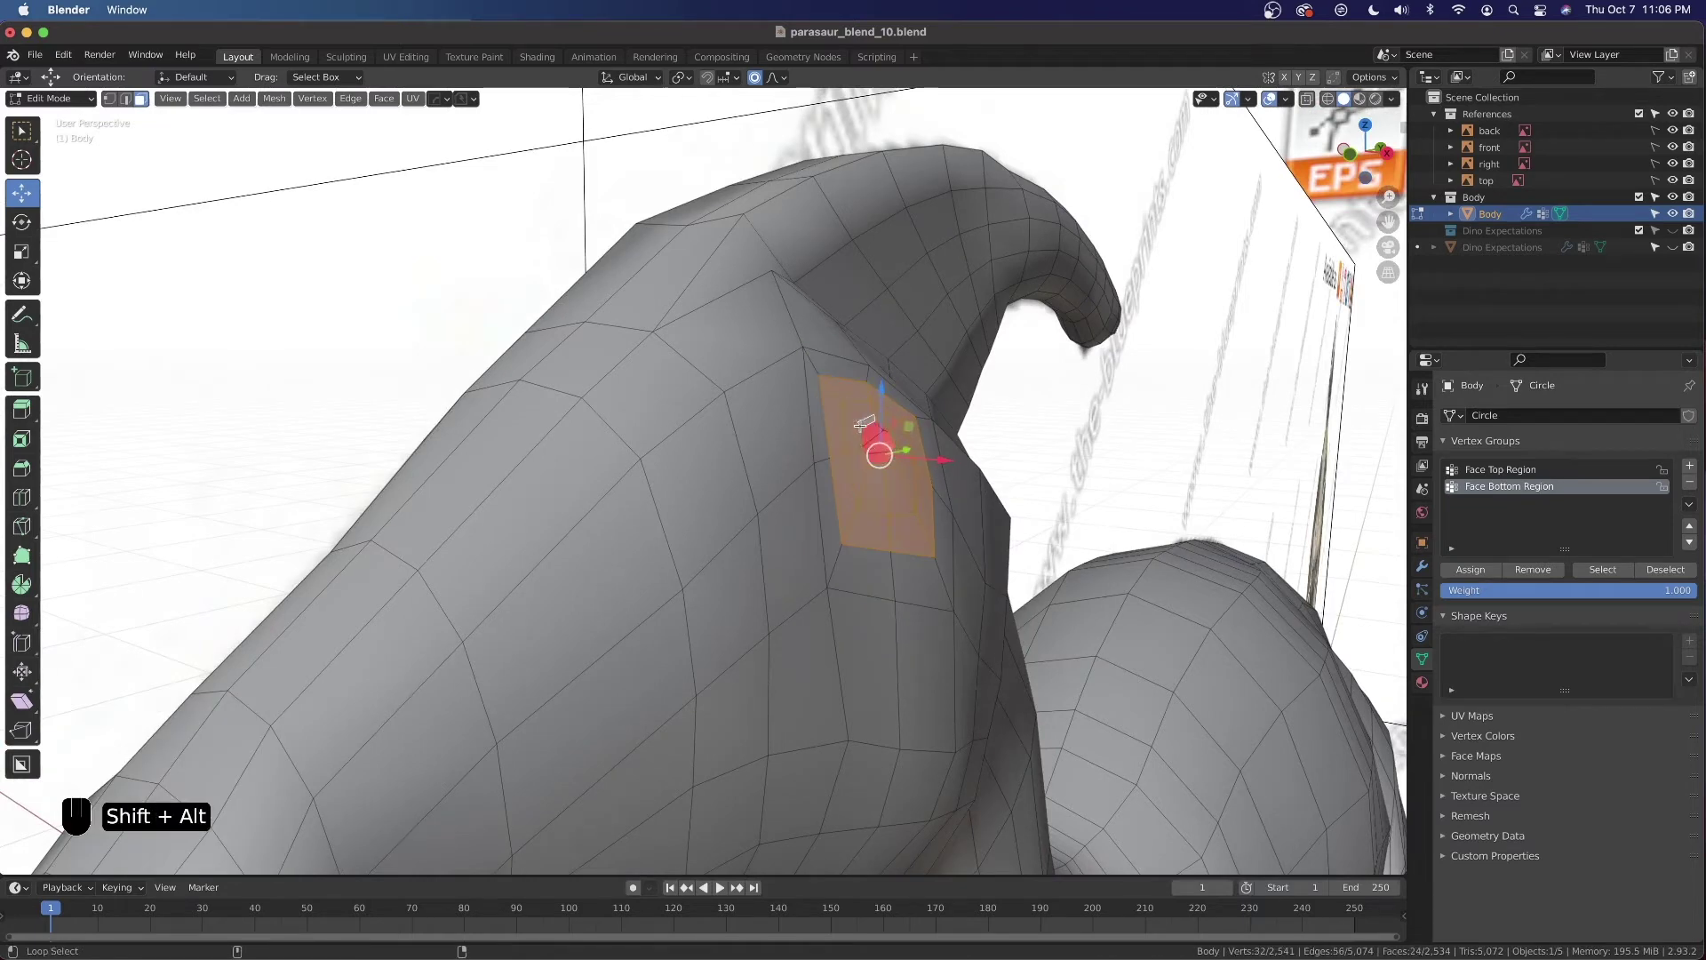
{"action": "left_click", "coordinate": [868, 421], "text": "alt+shift"}
{"action": "key", "text": "KP_1"}
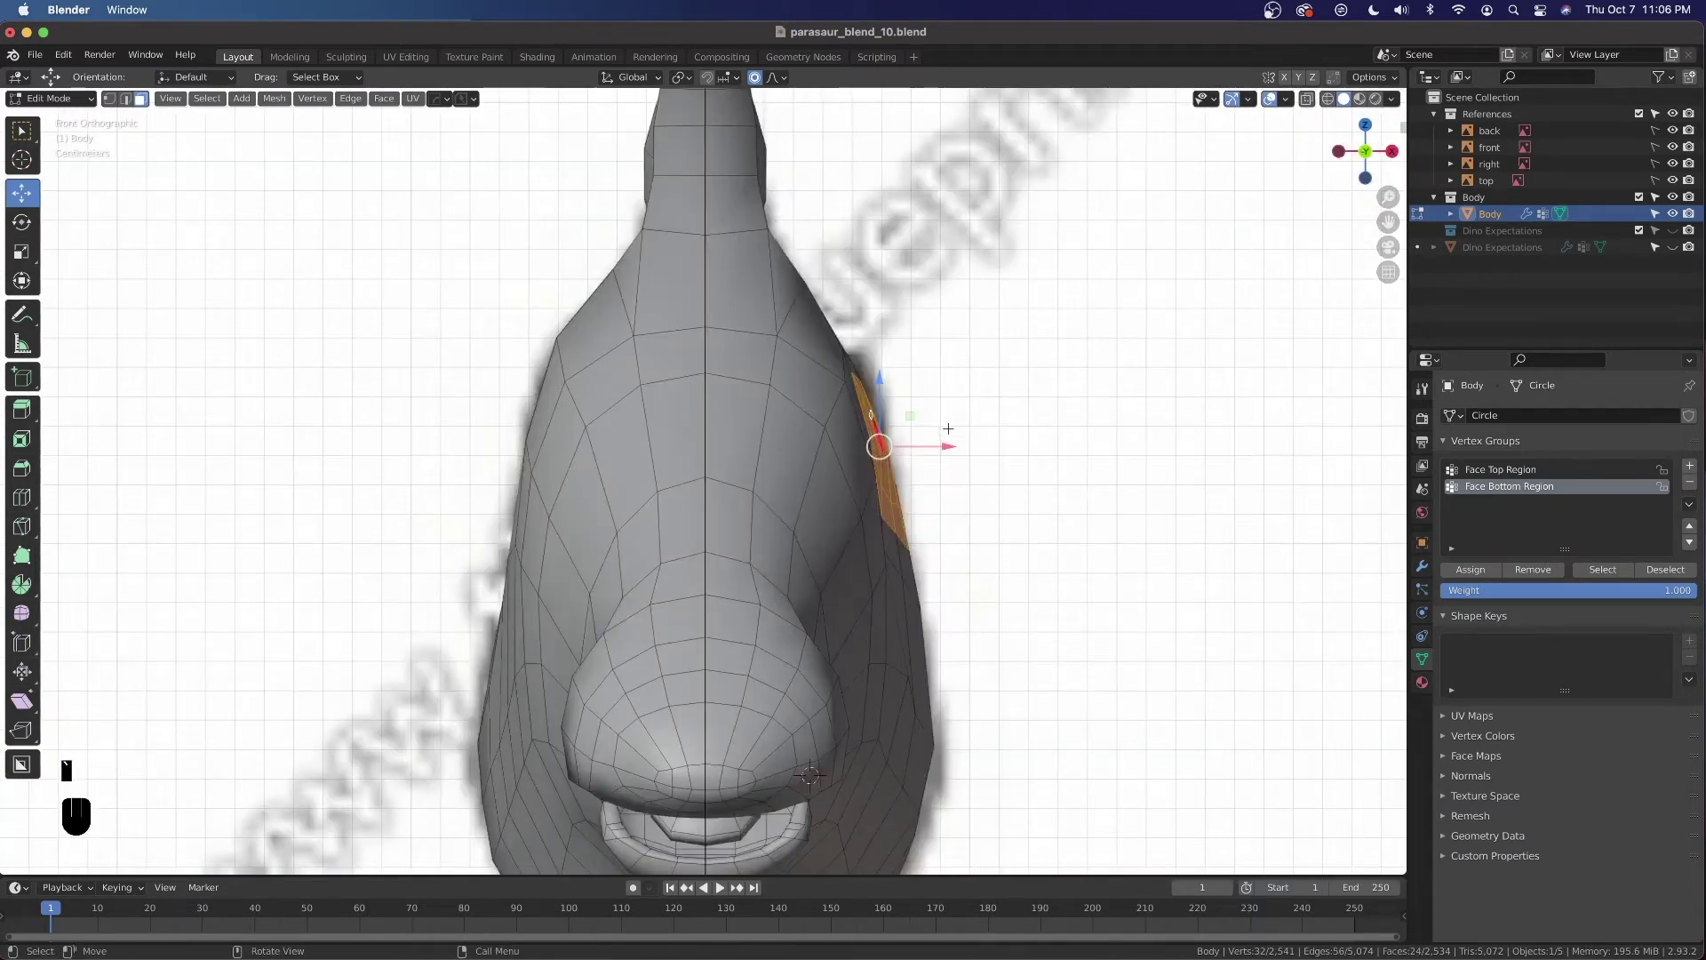
{"action": "key", "text": "r"}
{"action": "key", "text": "z"}
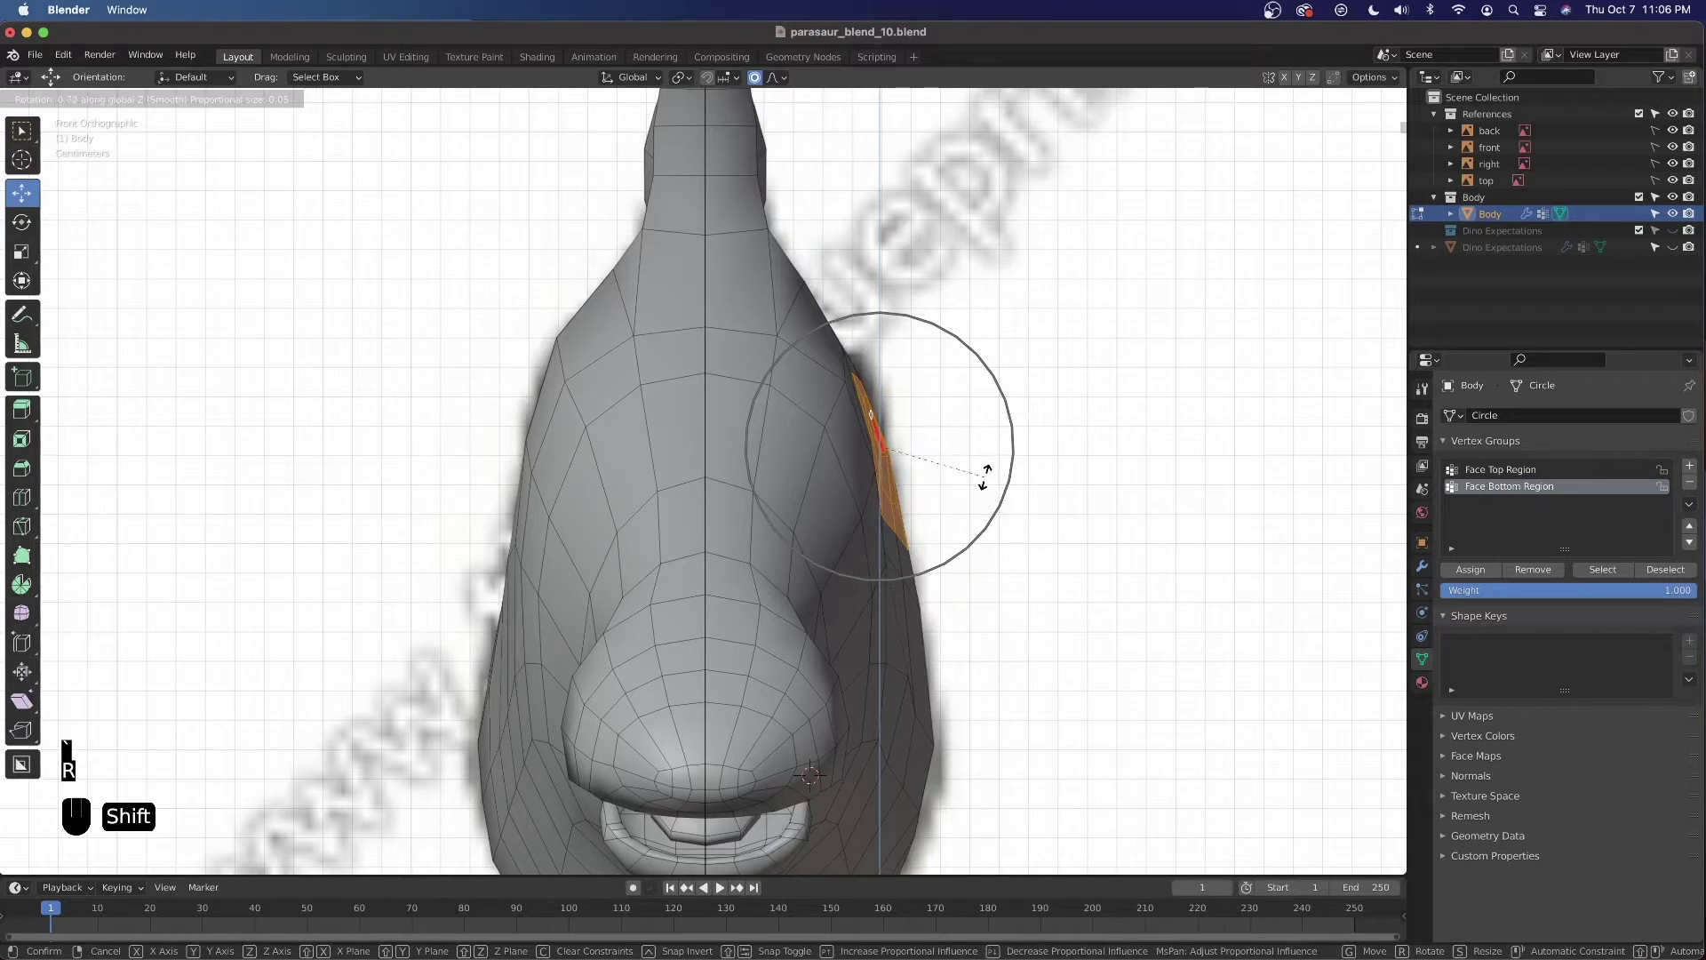
{"action": "scroll", "coordinate": [953, 400], "scroll_direction": "up", "scroll_amount": 3, "text": "shift"}
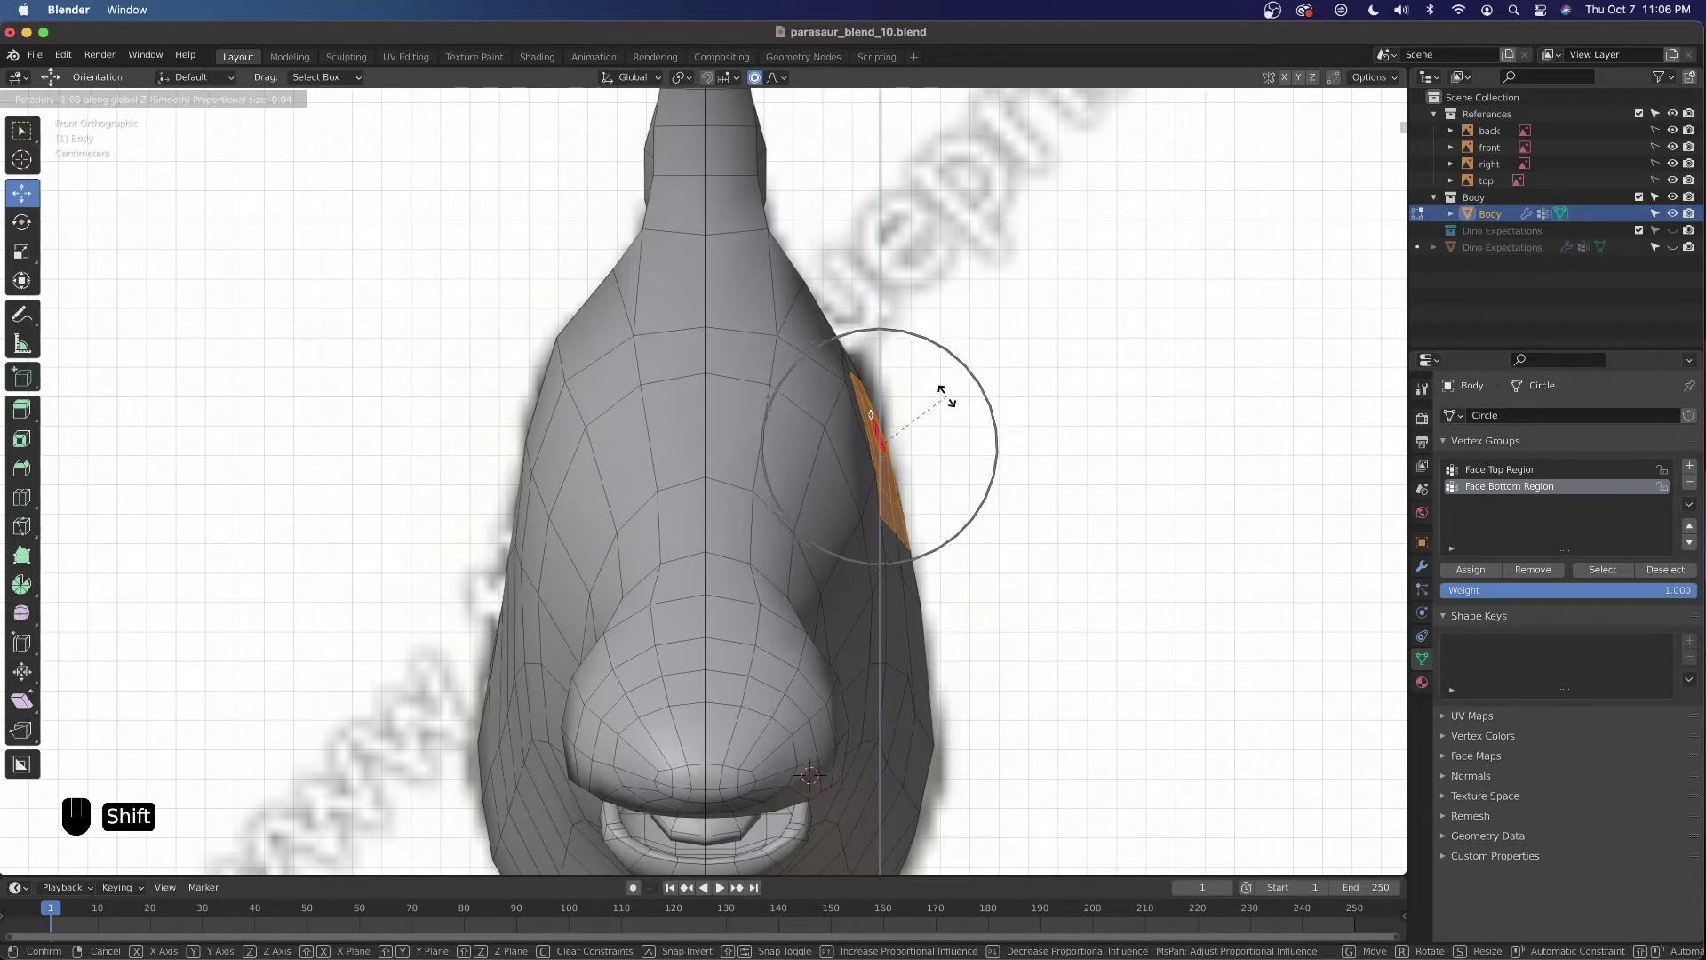
{"action": "scroll", "coordinate": [946, 395], "scroll_direction": "up", "scroll_amount": 8}
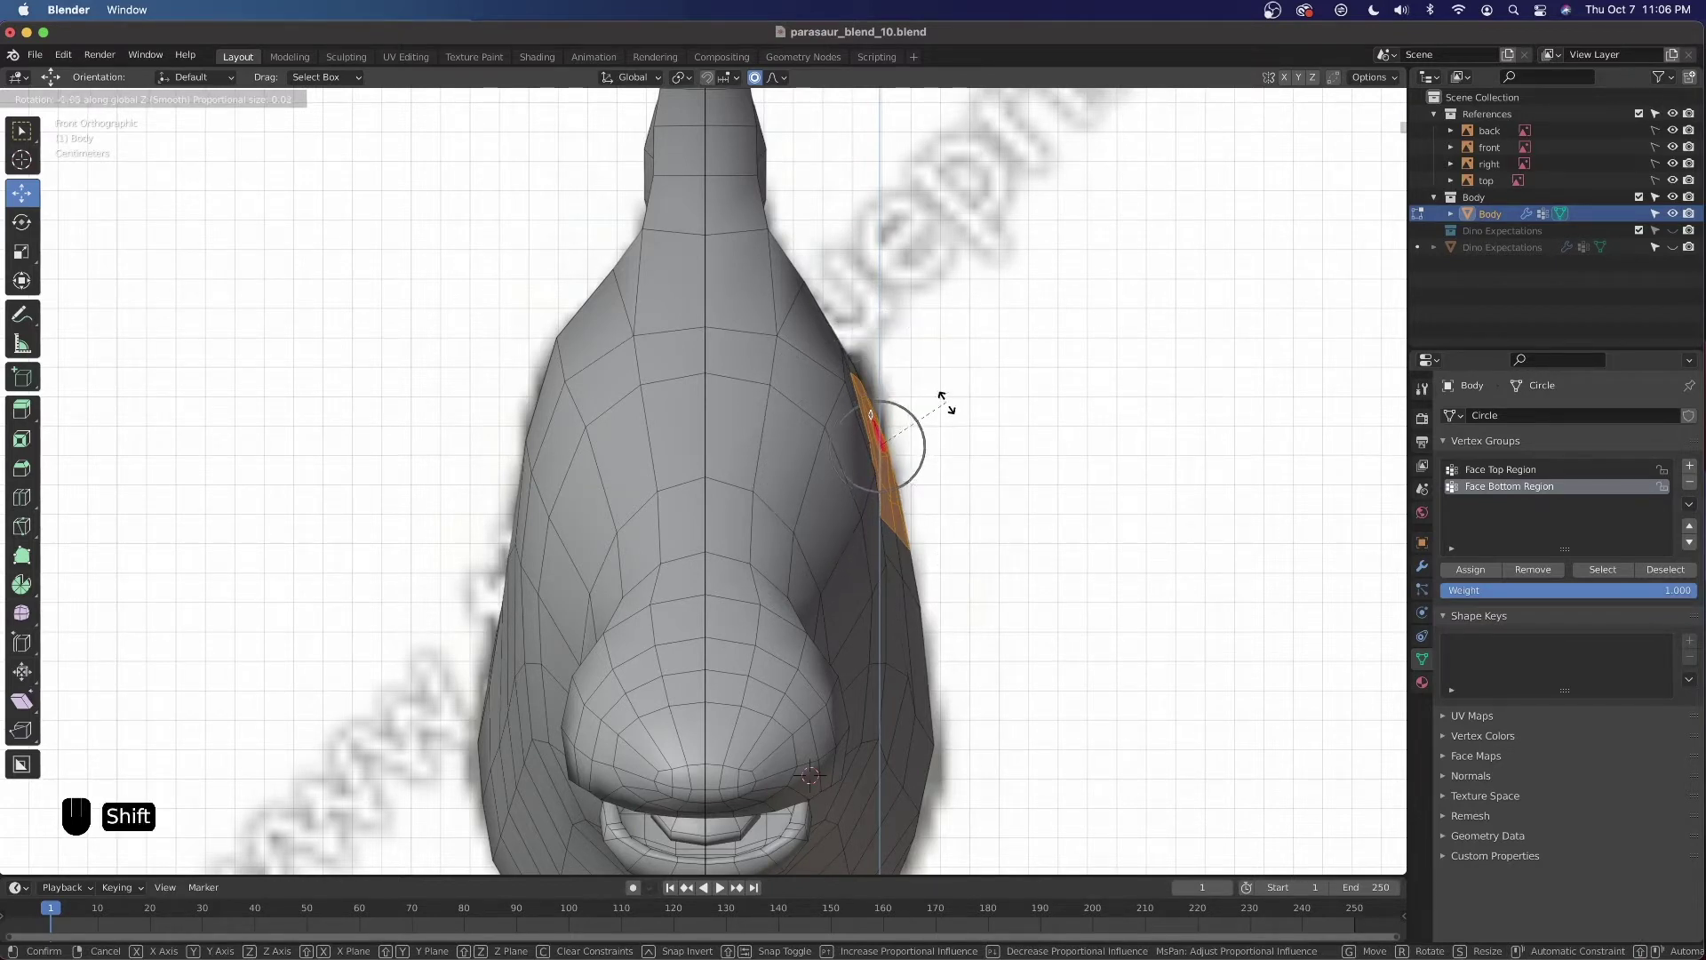
{"action": "left_click", "coordinate": [941, 380]}
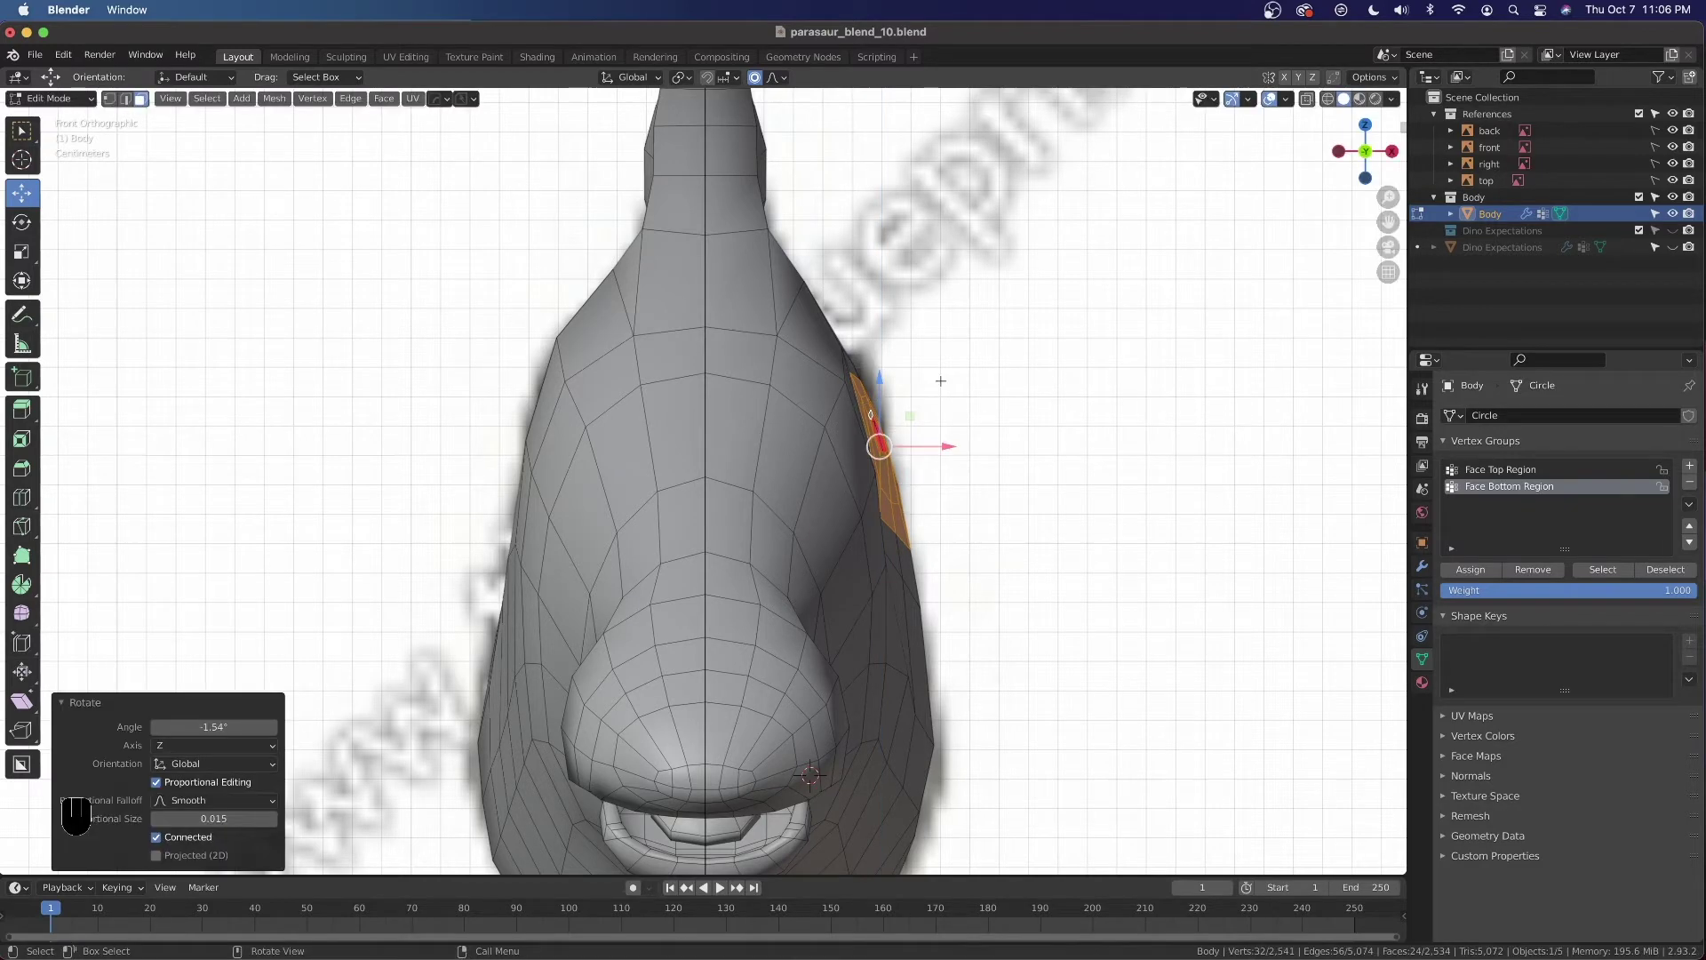
Select only the innermost face loop around the eye and rotate it -4.58° about the global Z axis in front view
{"action": "middle_click_drag", "start_coordinate": [948, 387], "coordinate": [903, 445]}
{"action": "scroll", "coordinate": [904, 446], "scroll_direction": "up", "scroll_amount": 3}
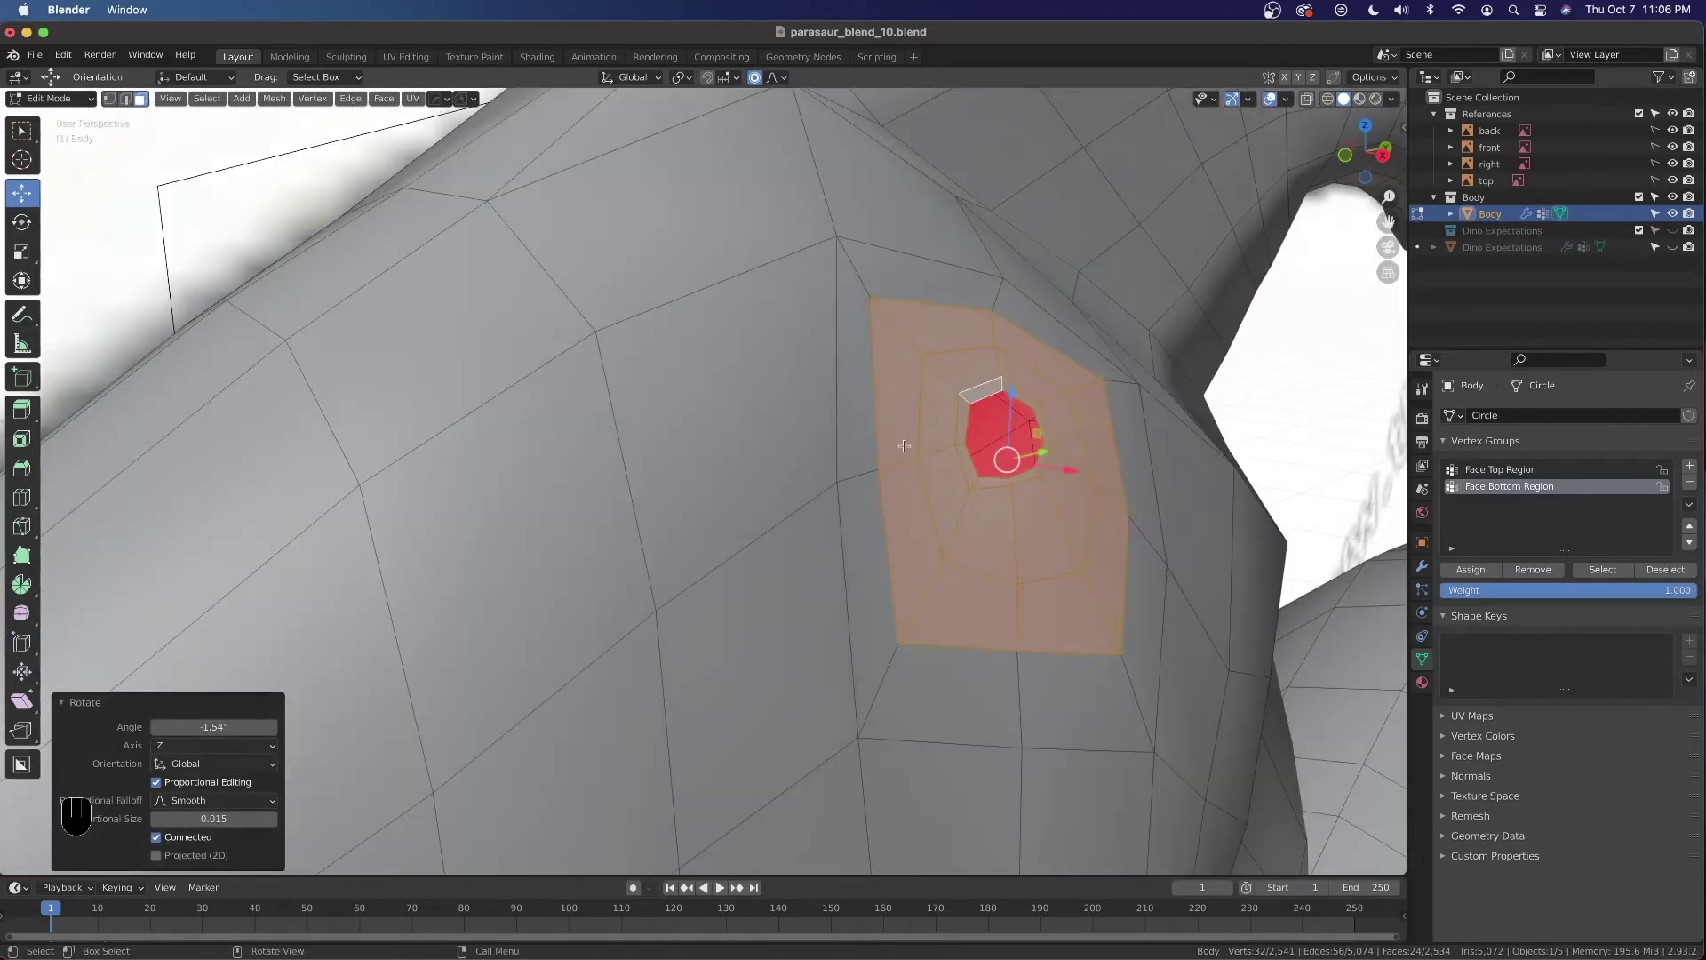
{"action": "left_click", "coordinate": [968, 400], "text": "alt"}
{"action": "key", "text": "grave"}
{"action": "left_click", "coordinate": [951, 385]}
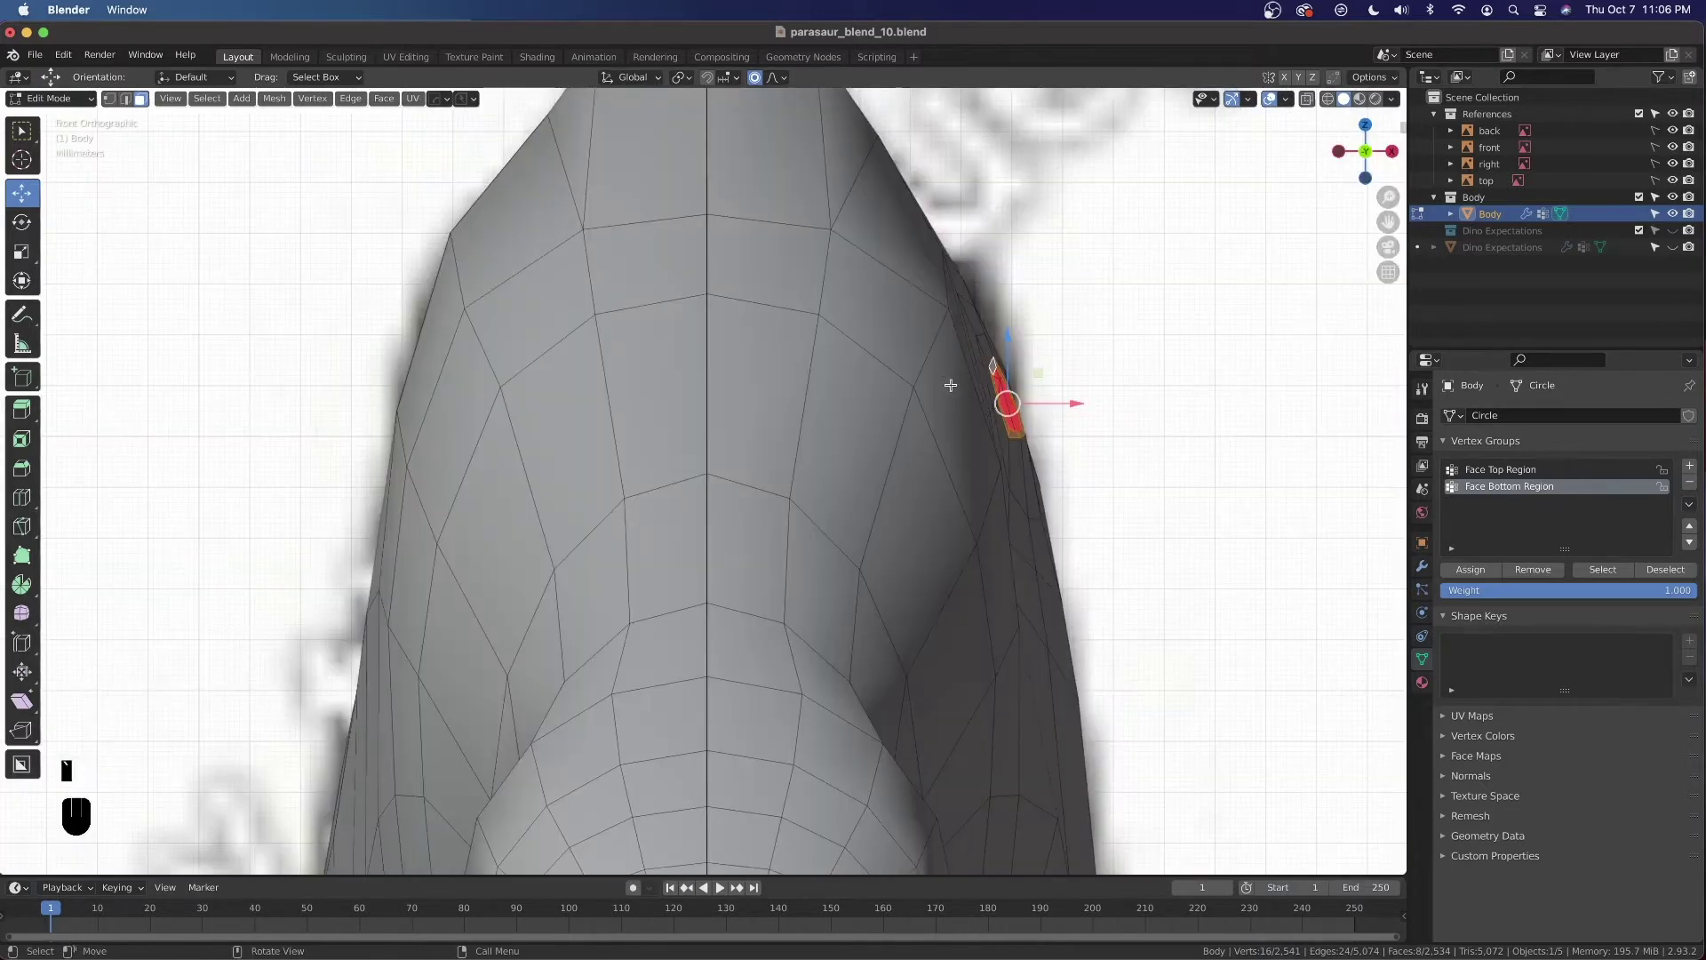
{"action": "key", "text": "r"}
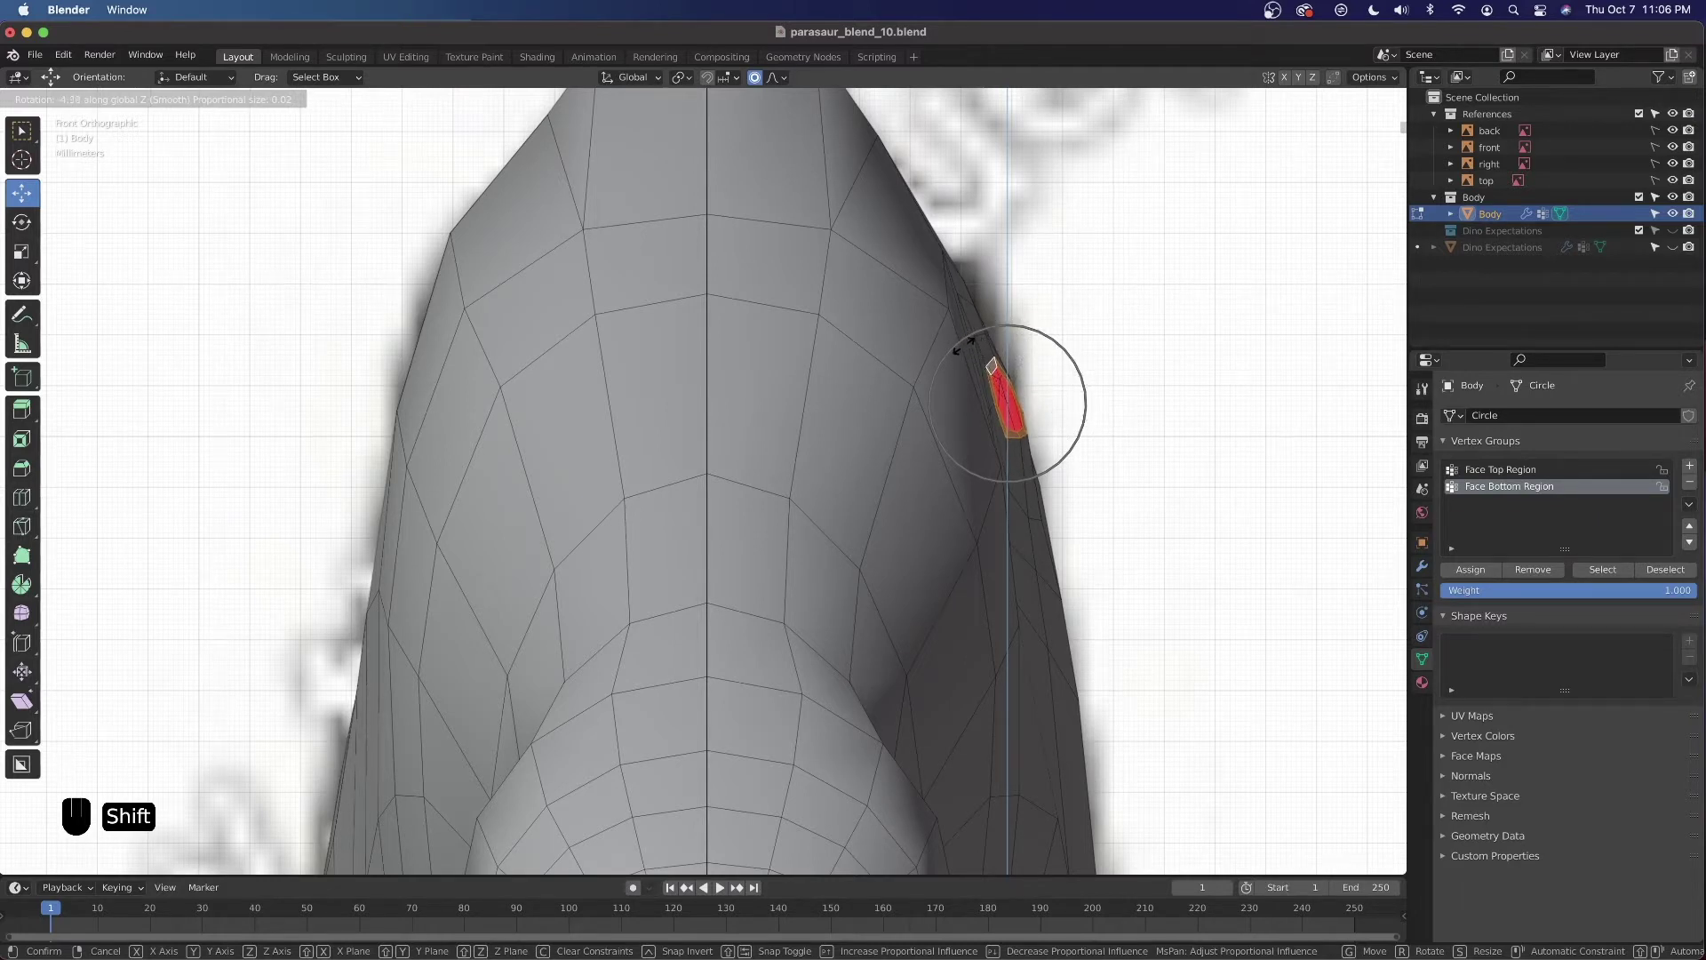
{"action": "left_click", "coordinate": [967, 343], "text": "shift"}
With vertex selection, nudge four vertices near the brow and cheek inward along X in front view, the last by -0.000787 m
{"action": "scroll", "coordinate": [964, 351], "scroll_direction": "down", "scroll_amount": 3}
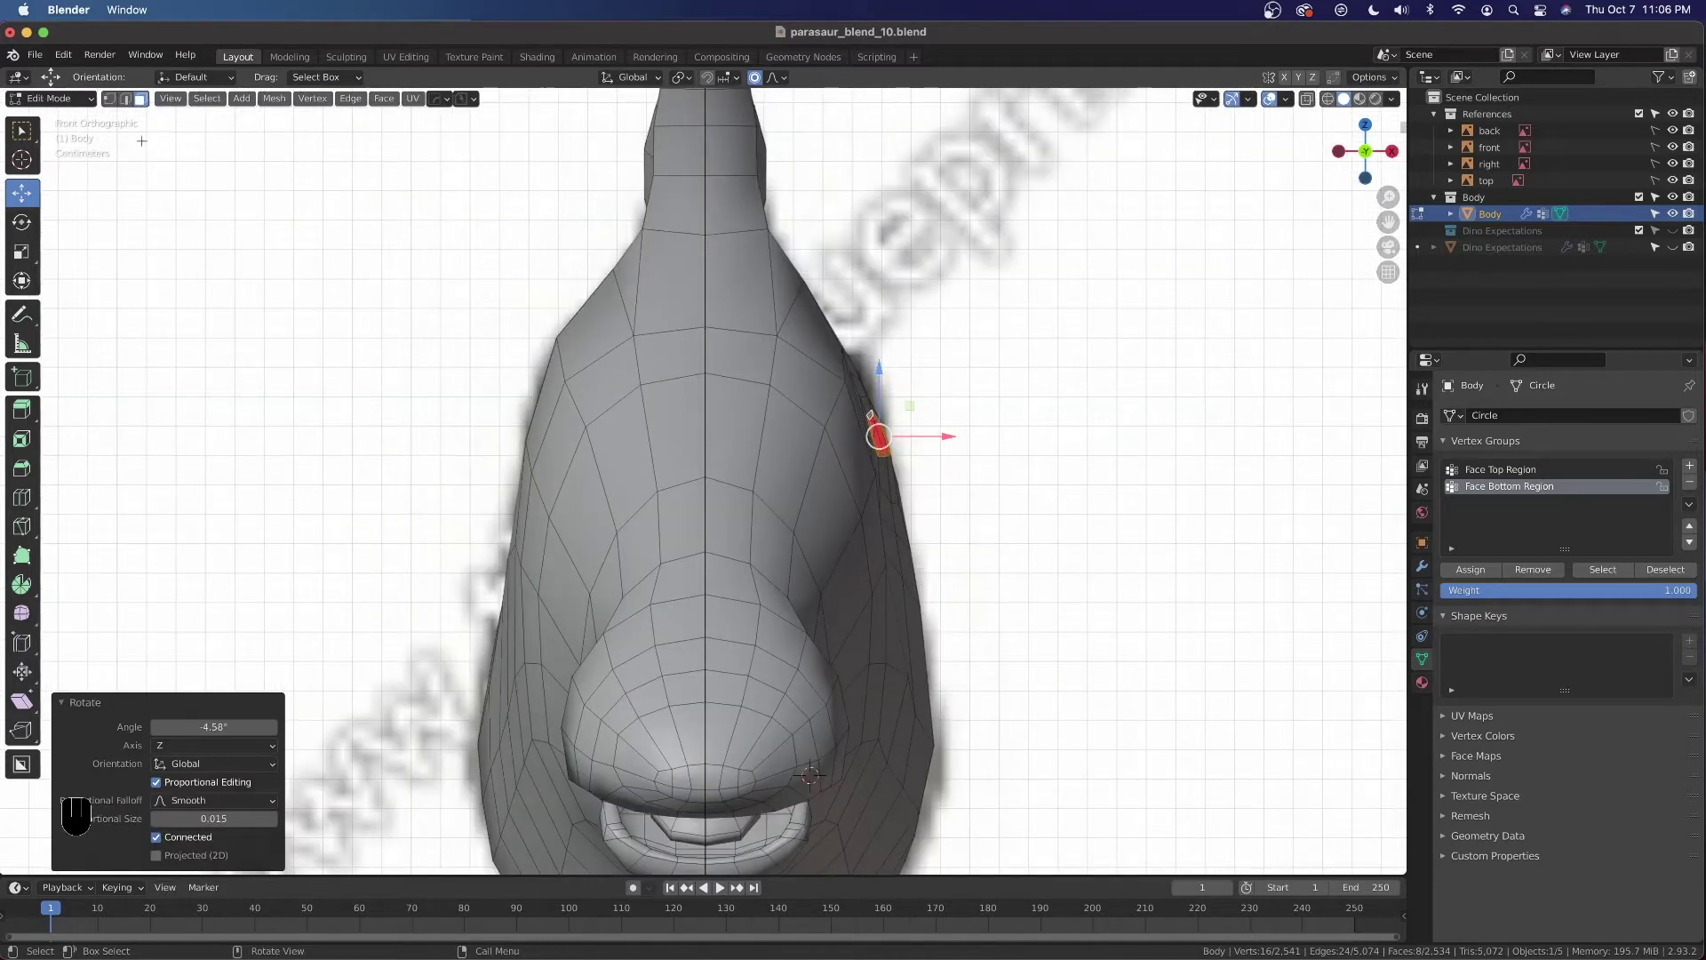
{"action": "left_click", "coordinate": [109, 99]}
{"action": "scroll", "coordinate": [720, 499], "scroll_direction": "up", "scroll_amount": 2}
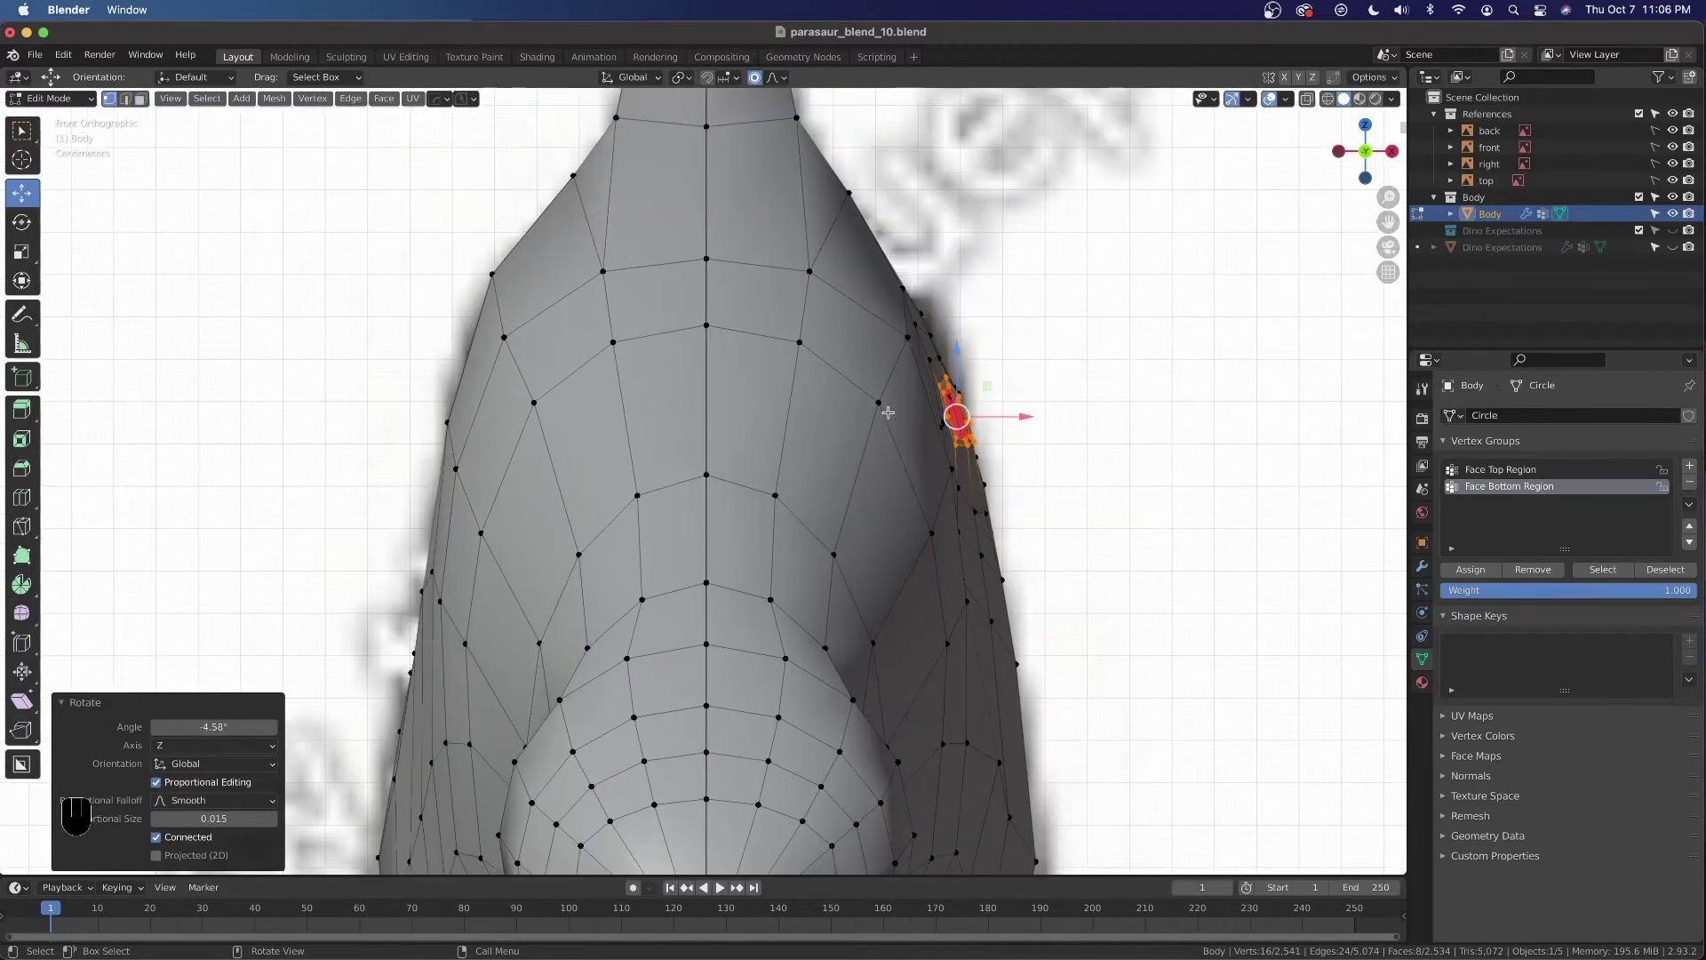
{"action": "left_click", "coordinate": [896, 336]}
{"action": "left_click_drag", "start_coordinate": [970, 349], "coordinate": [950, 347]}
{"action": "scroll", "coordinate": [961, 346], "scroll_direction": "down", "scroll_amount": 2}
{"action": "left_click", "coordinate": [945, 466]}
{"action": "left_click_drag", "start_coordinate": [978, 471], "coordinate": [970, 476]}
{"action": "left_click", "coordinate": [931, 533]}
{"action": "left_click_drag", "start_coordinate": [1004, 536], "coordinate": [970, 536]}
{"action": "left_click", "coordinate": [880, 404]}
{"action": "left_click_drag", "start_coordinate": [933, 403], "coordinate": [930, 403]}
From the top view, adjust two vertices on the eye side of the head along X, the second by -0.003305 m
{"action": "middle_click_drag", "start_coordinate": [825, 539], "coordinate": [857, 489]}
{"action": "key", "text": "KP_7"}
{"action": "key", "text": "alt+z"}
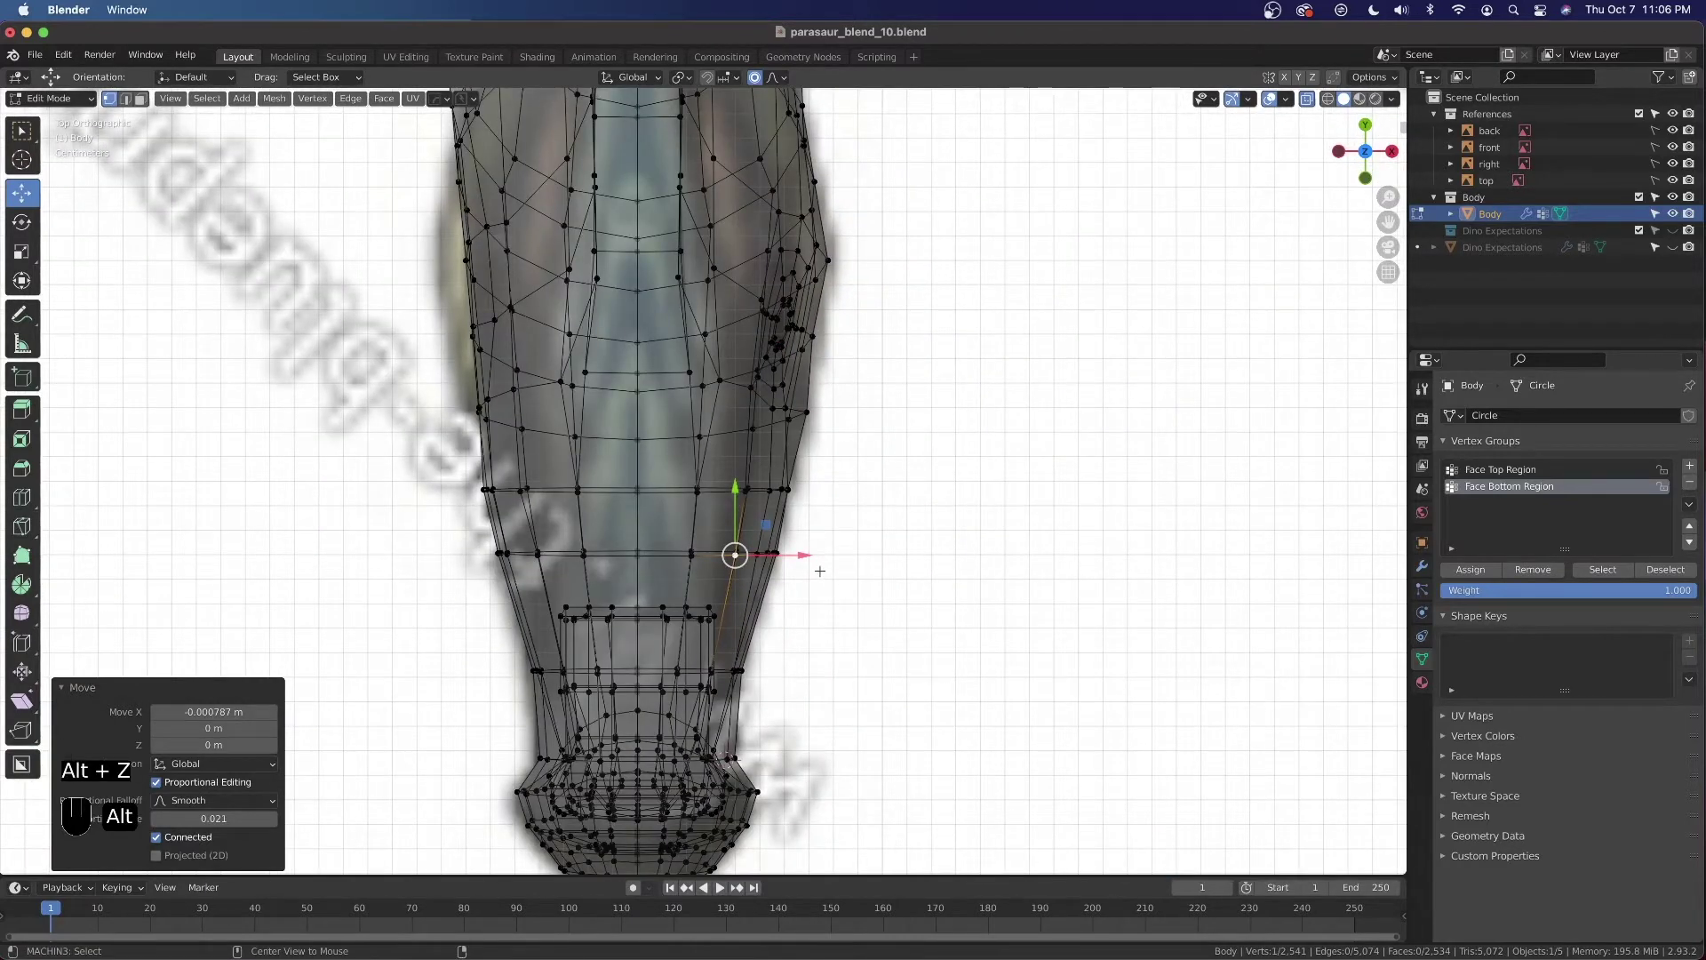
{"action": "key", "text": "alt+z"}
{"action": "scroll", "coordinate": [815, 574], "scroll_direction": "up", "scroll_amount": 2}
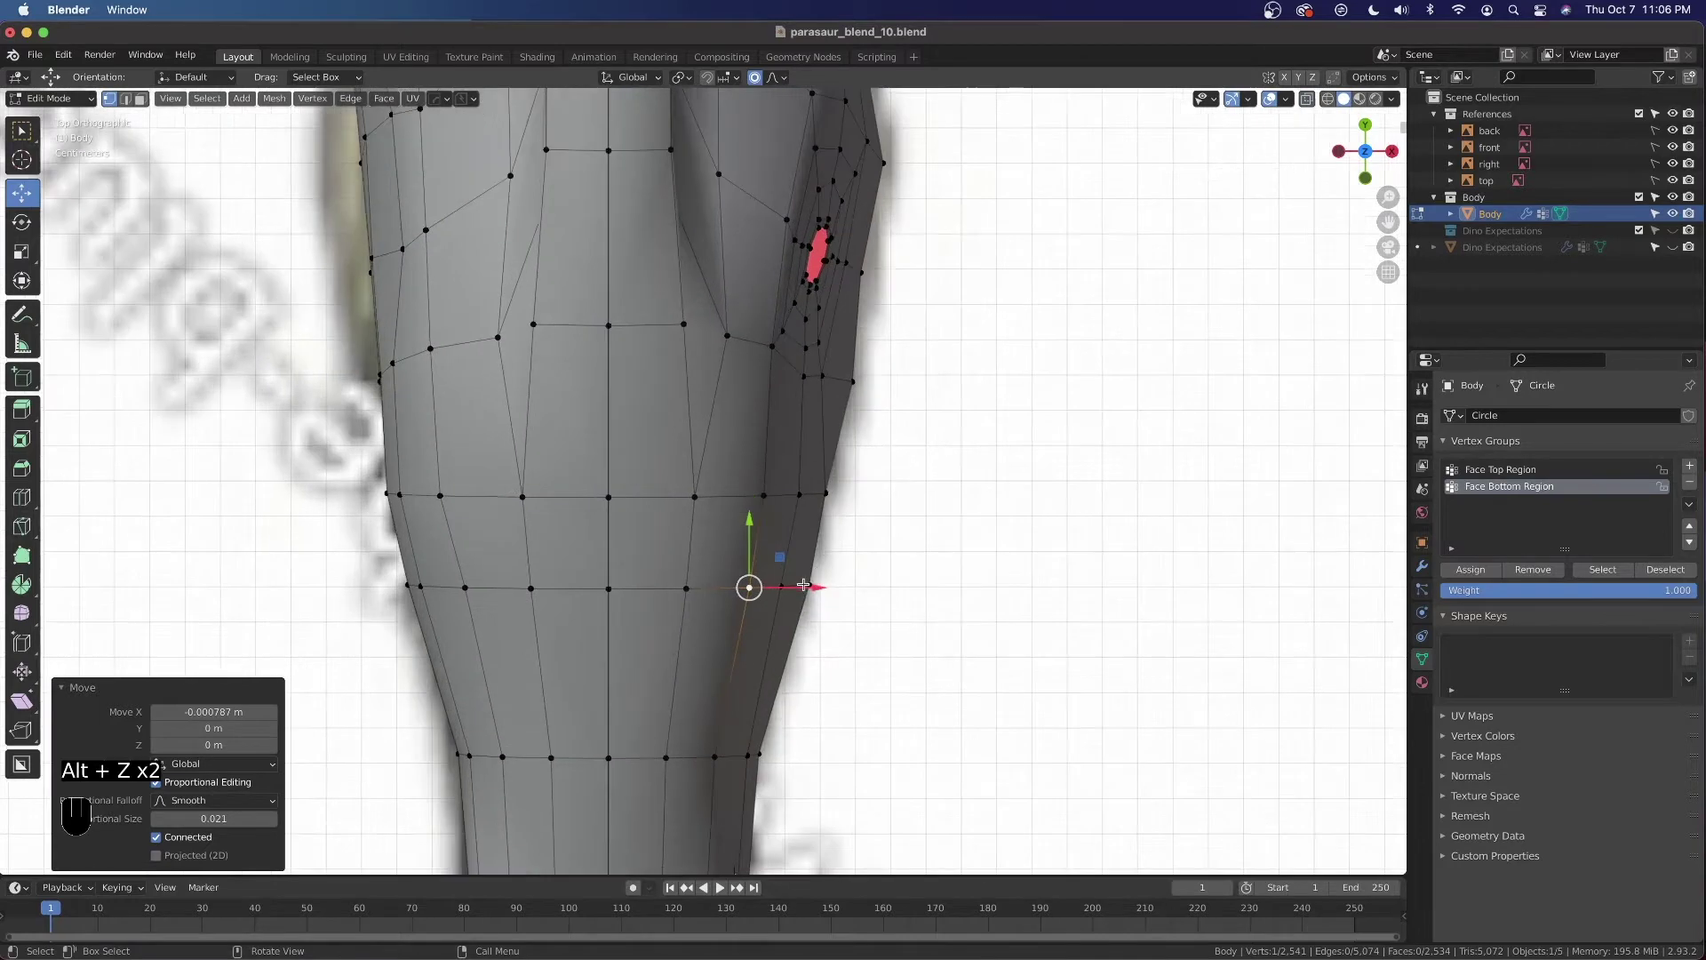
{"action": "left_click_drag", "start_coordinate": [811, 584], "coordinate": [858, 581]}
{"action": "left_click", "coordinate": [832, 498]}
{"action": "left_click_drag", "start_coordinate": [892, 494], "coordinate": [876, 496]}
Move two vertices between the cheek and the snout inward along X, the one nearer the snout by -0.002261 m
{"action": "middle_click_drag", "start_coordinate": [838, 621], "coordinate": [779, 622]}
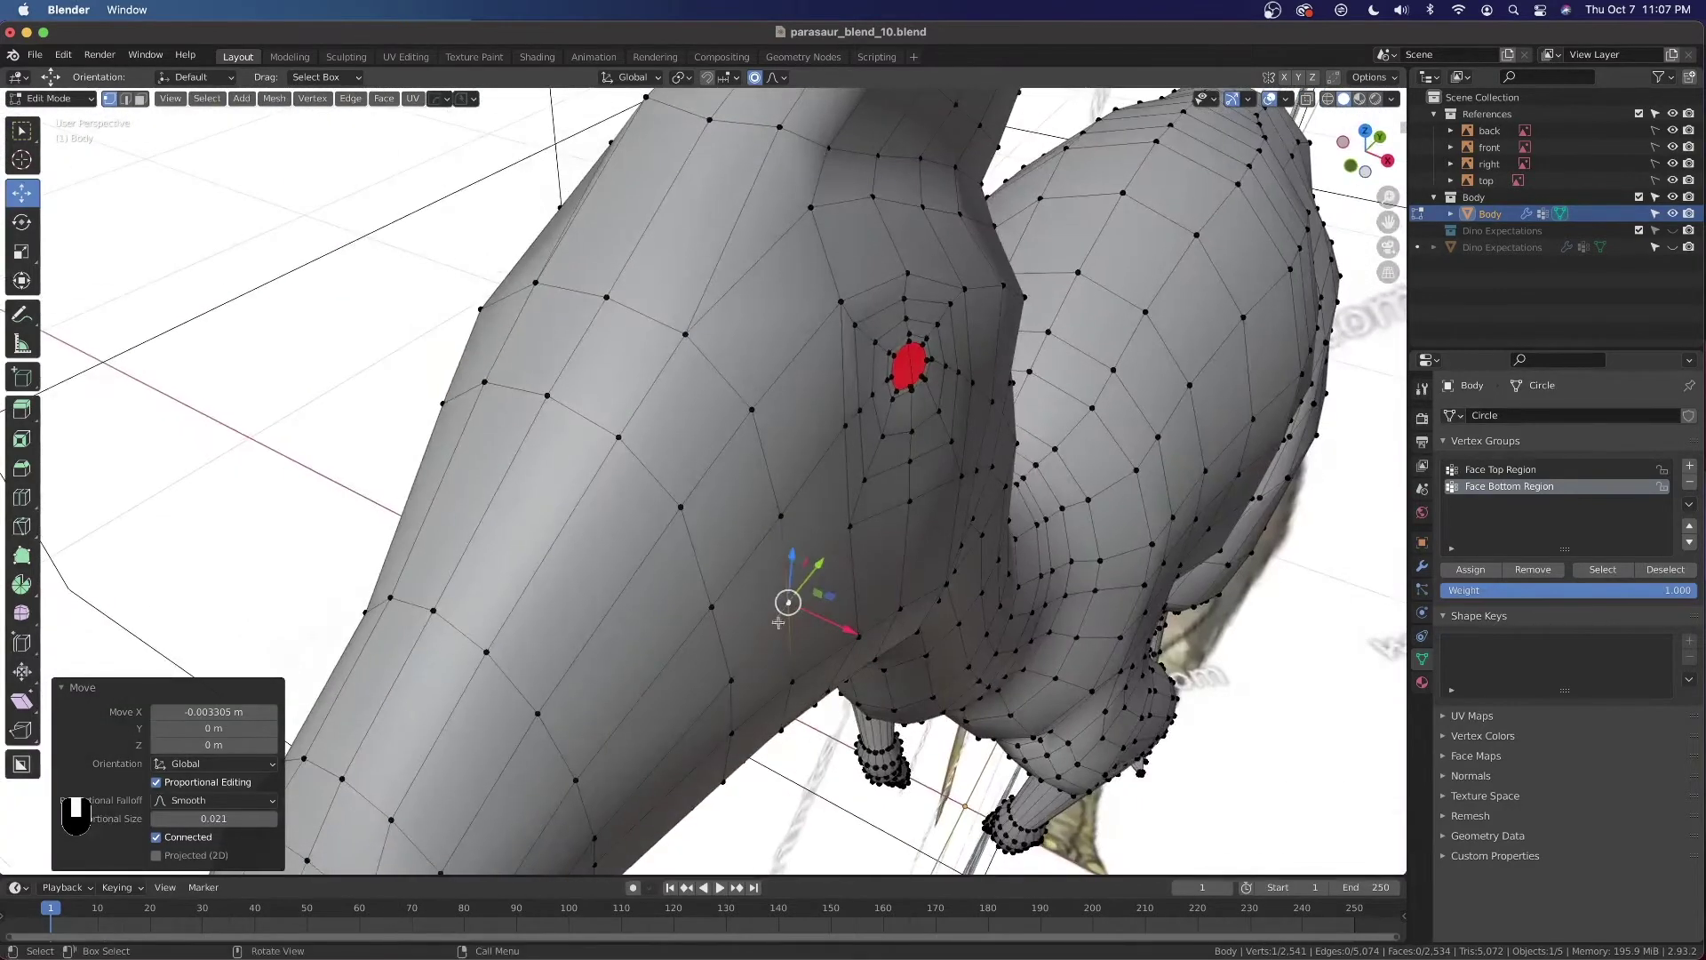
{"action": "left_click", "coordinate": [766, 691]}
{"action": "middle_click_drag", "start_coordinate": [806, 714], "coordinate": [831, 698]}
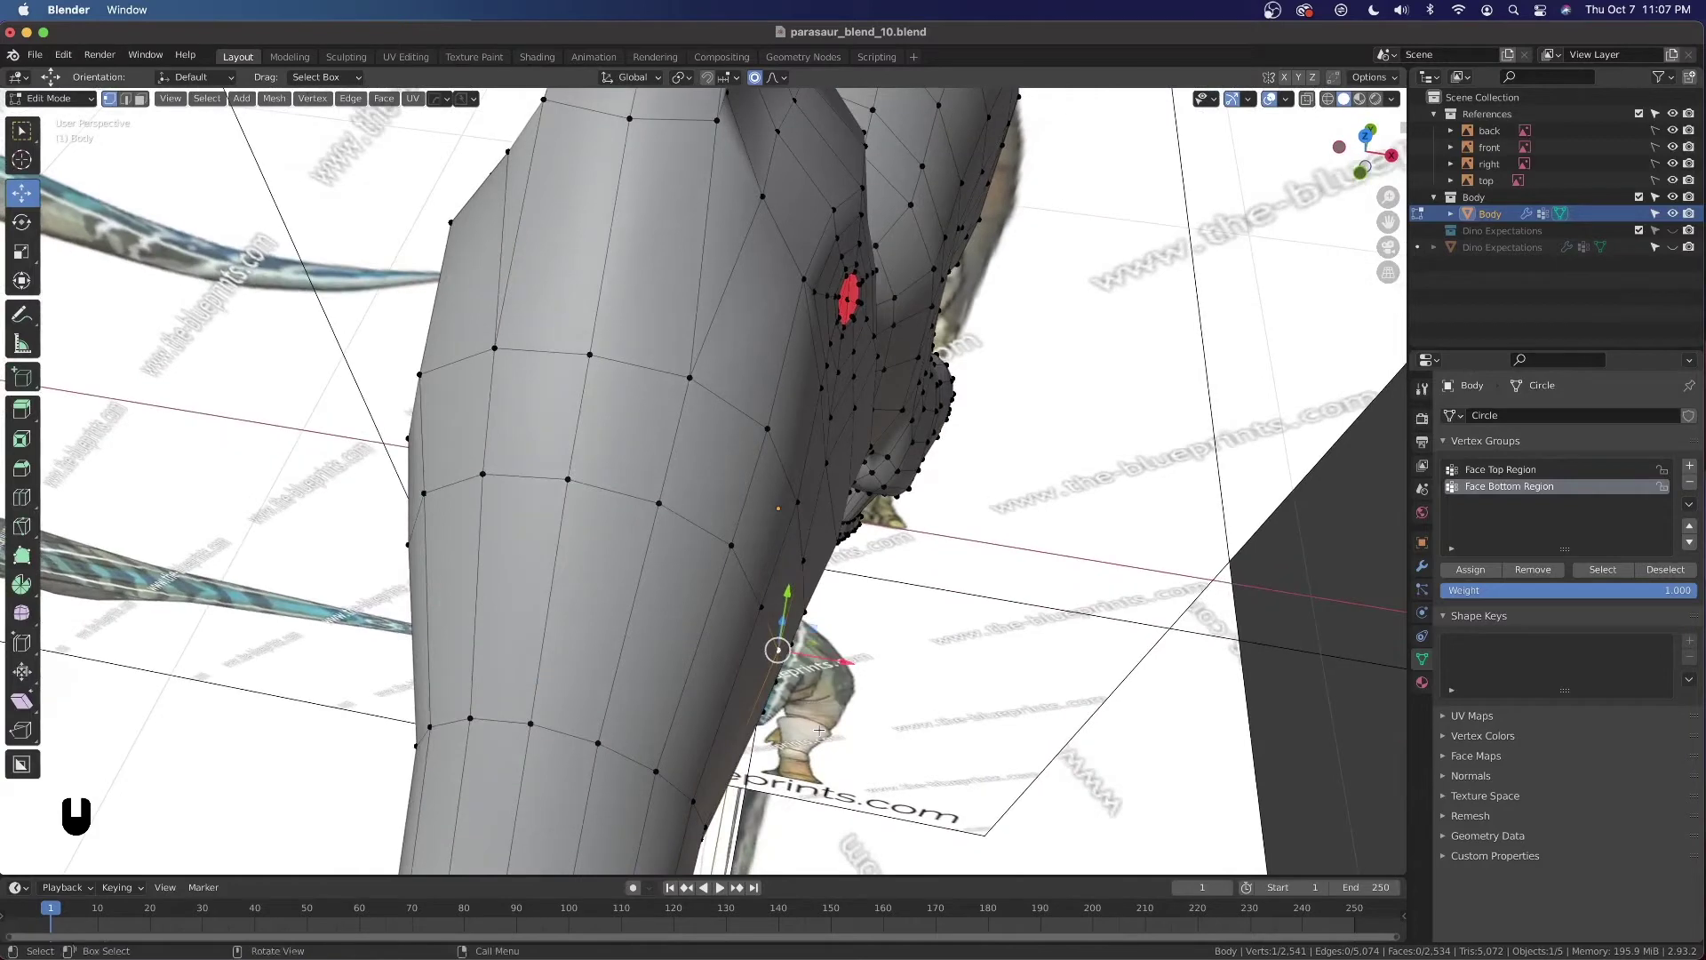
{"action": "left_click_drag", "start_coordinate": [841, 665], "coordinate": [833, 665]}
{"action": "middle_click_drag", "start_coordinate": [833, 664], "coordinate": [711, 682]}
{"action": "left_click", "coordinate": [680, 682]}
{"action": "key", "text": "g"}
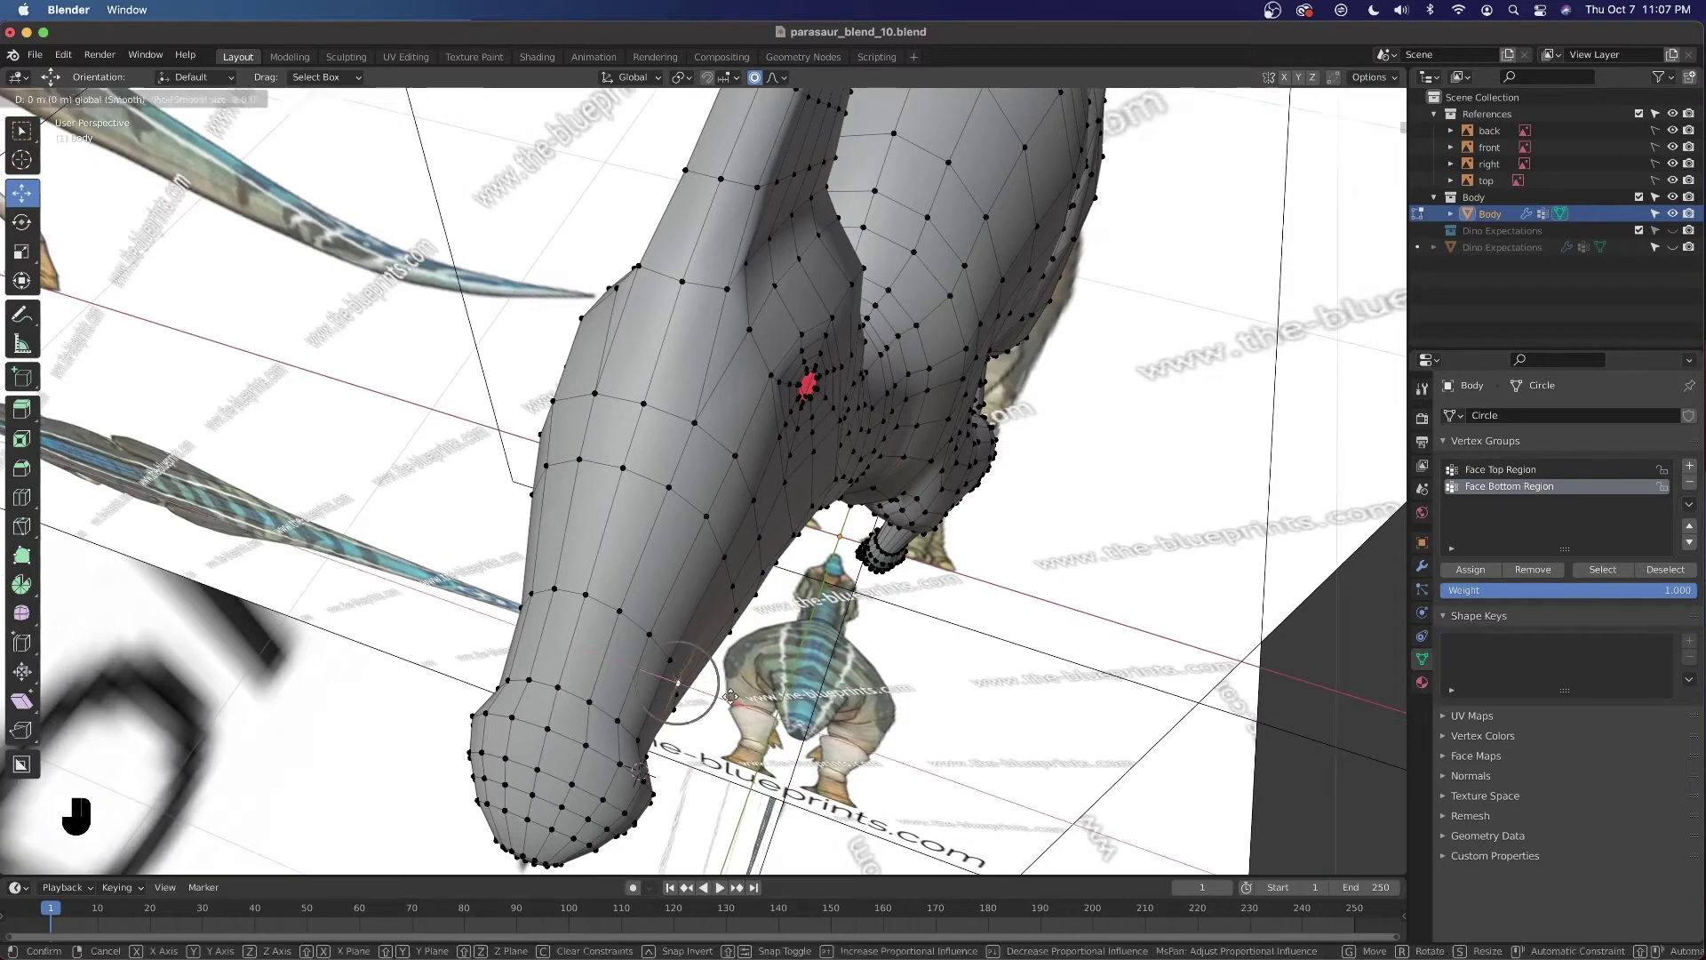
{"action": "left_click", "coordinate": [727, 694]}
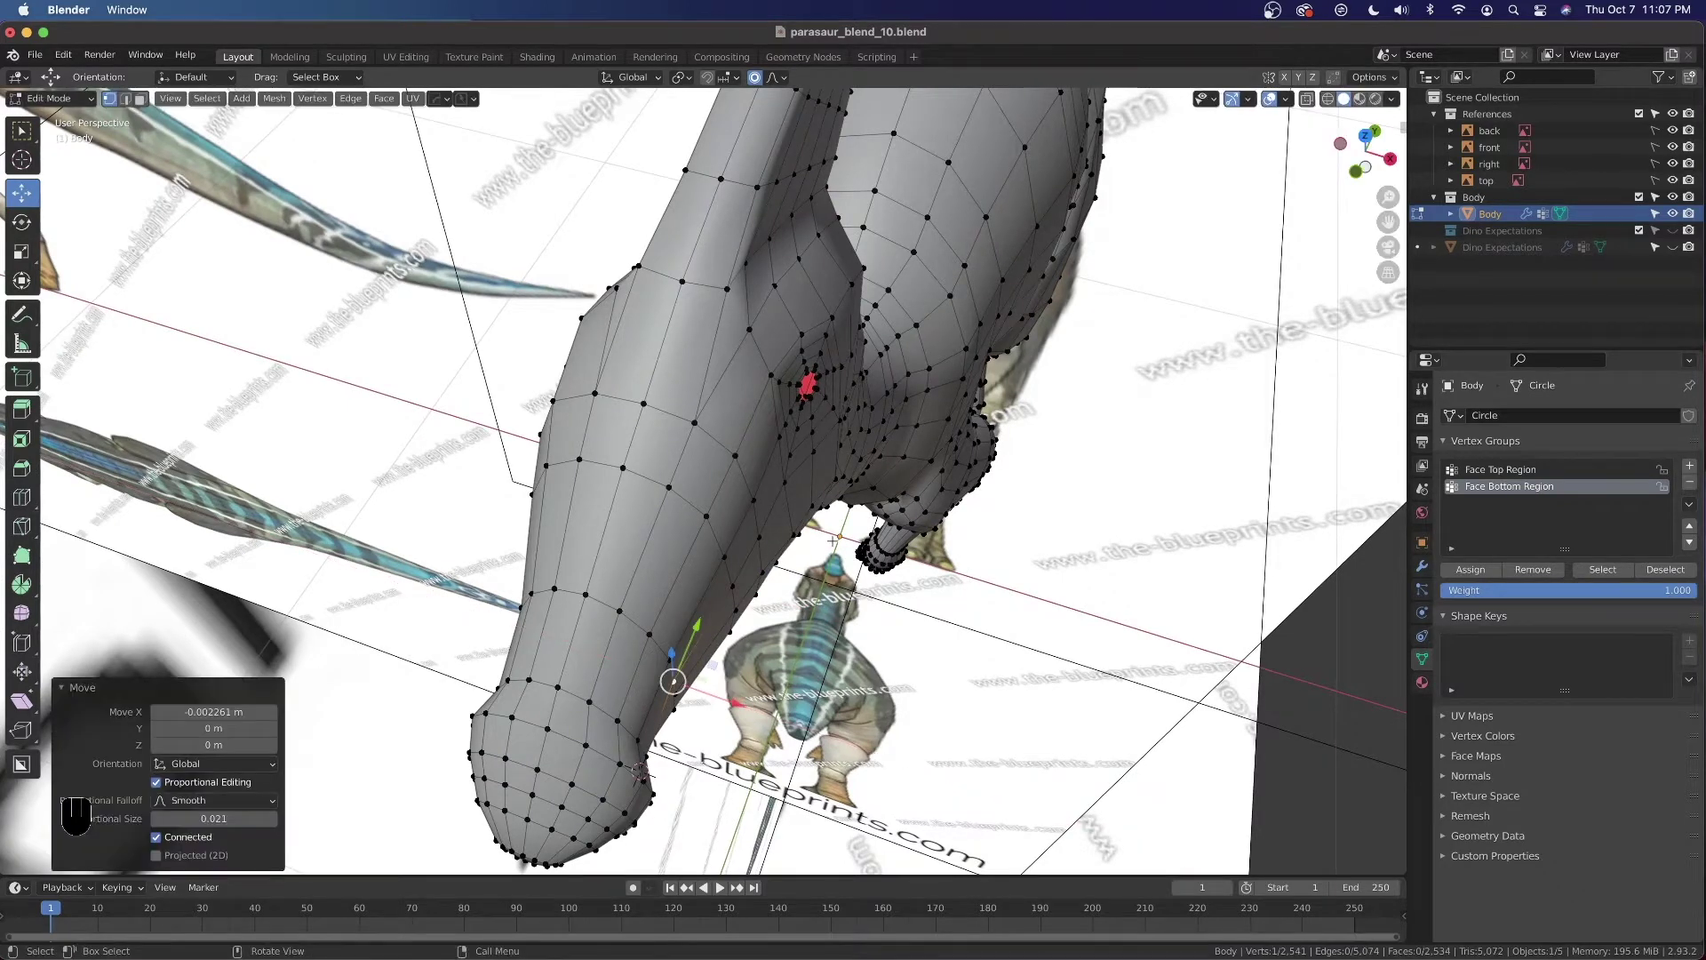
Check the reshaped head in Object Mode, then return to Edit Mode with the eye area in close view
{"action": "key", "text": "Tab"}
{"action": "middle_click_drag", "start_coordinate": [727, 694], "coordinate": [724, 431]}
{"action": "key", "text": "Tab"}
{"action": "scroll", "coordinate": [815, 502], "scroll_direction": "up", "scroll_amount": 2}
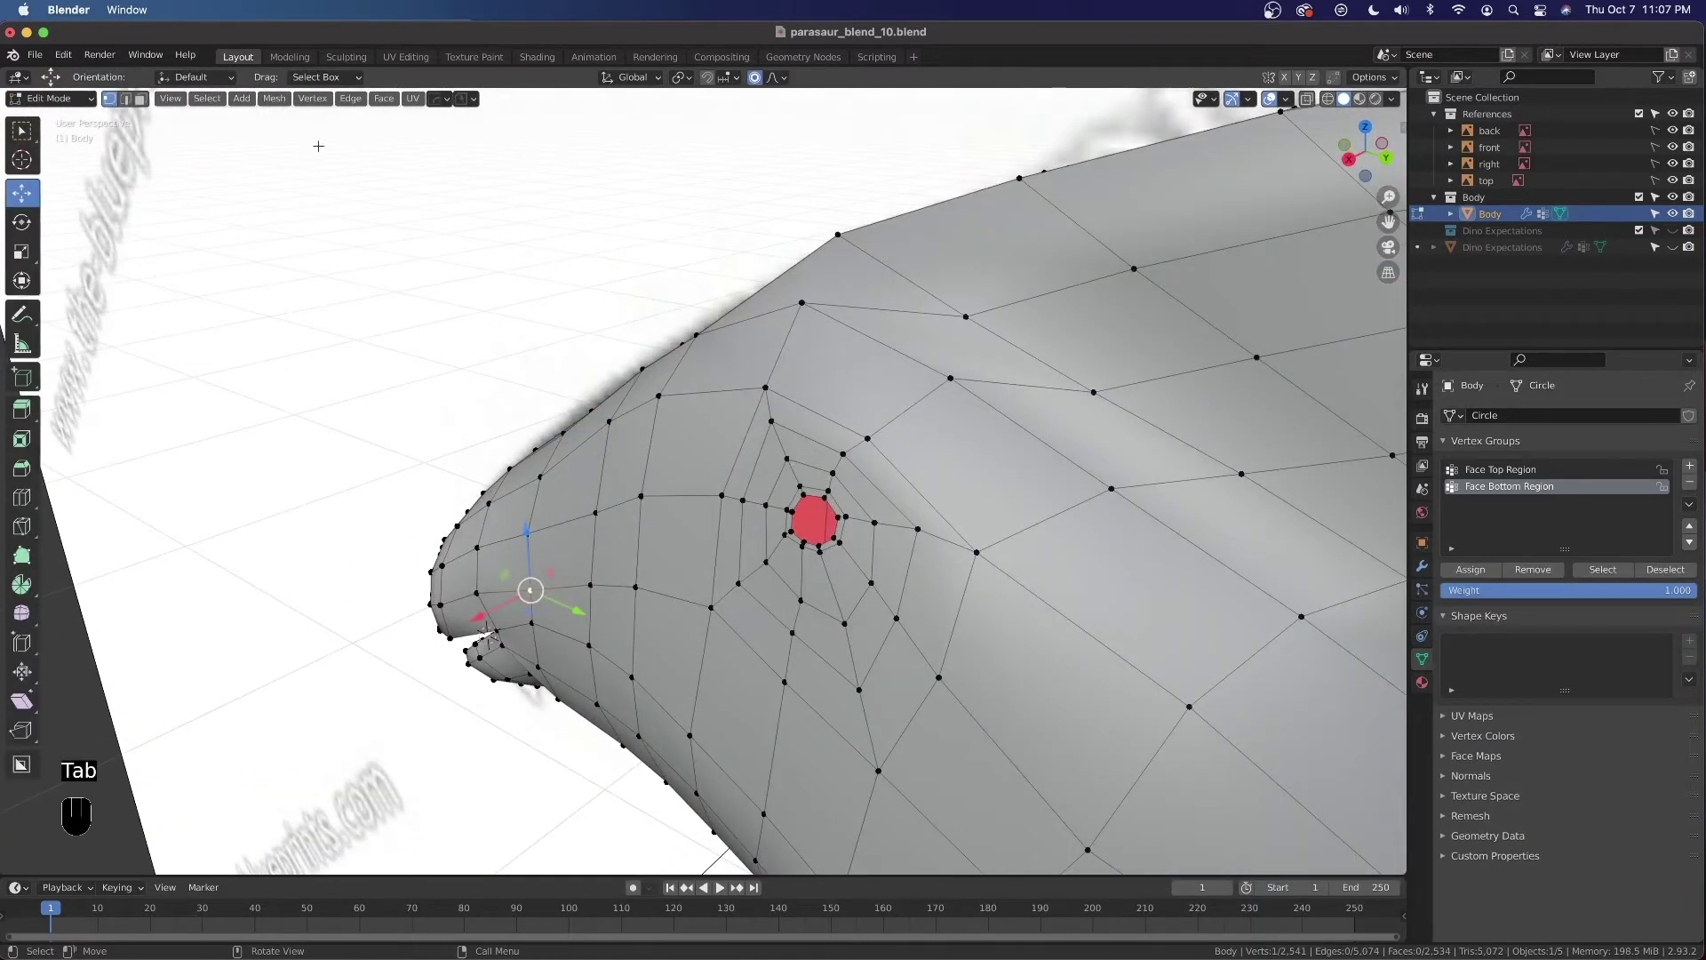
Select the four concentric face loops around the eye in face mode and apply Smooth Vertices with smoothing 0.500, repeat 1
{"action": "left_click", "coordinate": [139, 98]}
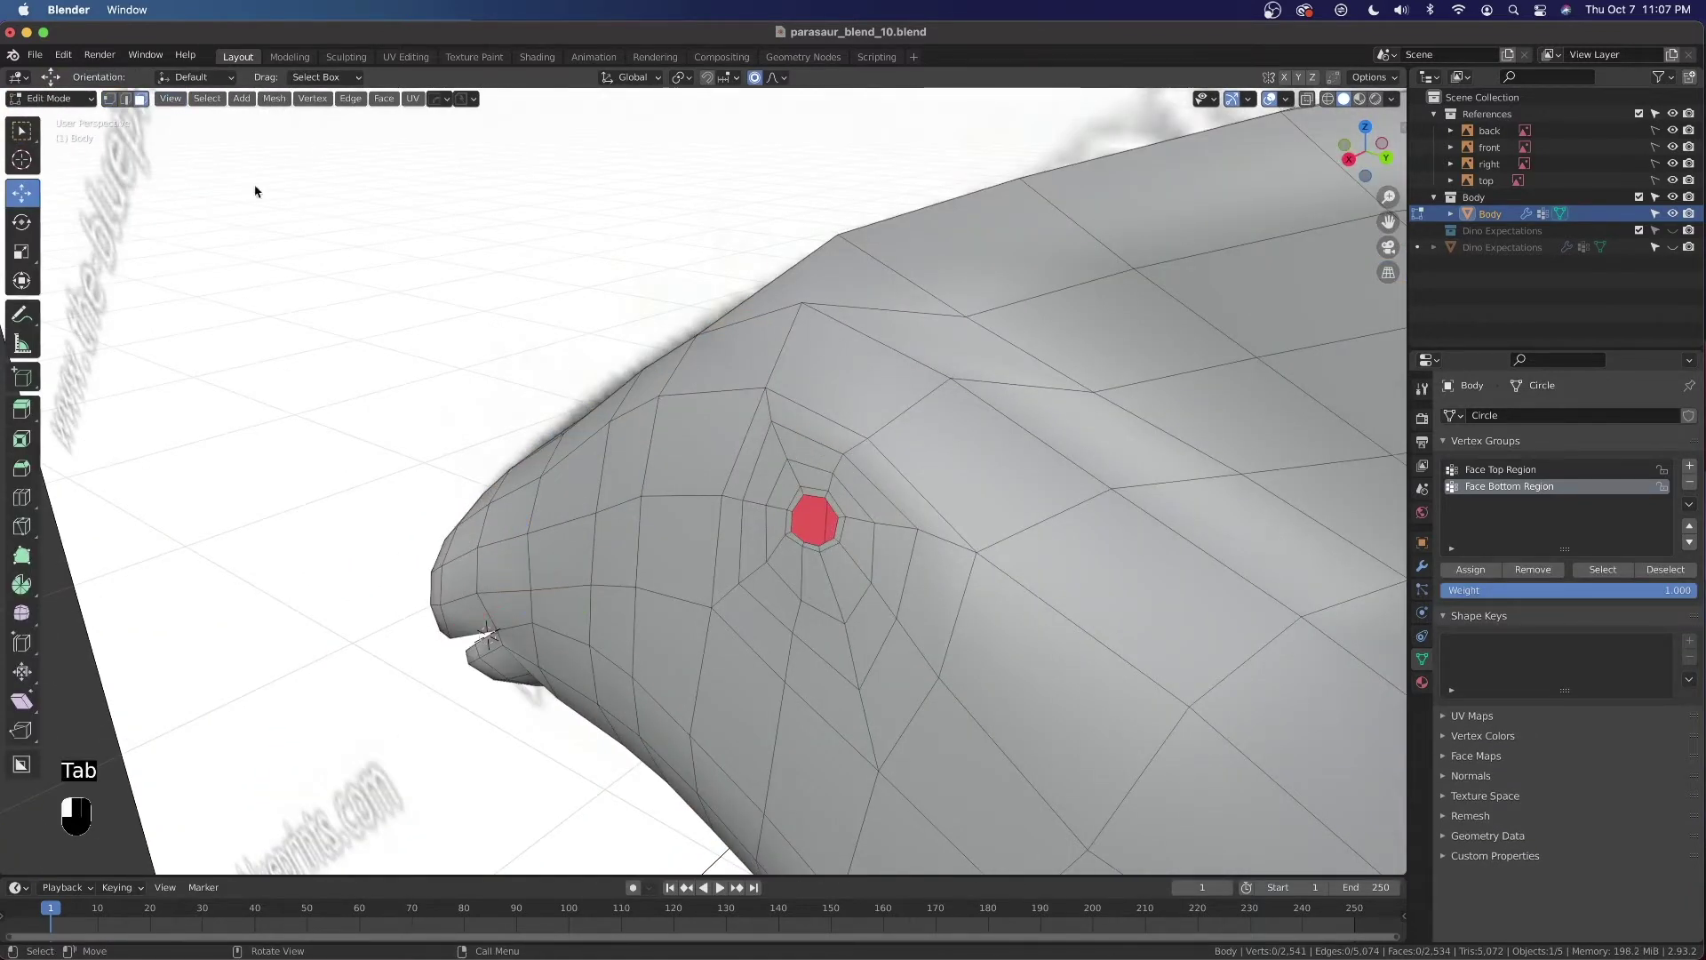
{"action": "left_click", "coordinate": [802, 492], "text": "alt"}
{"action": "left_click", "coordinate": [795, 479], "text": "alt+shift"}
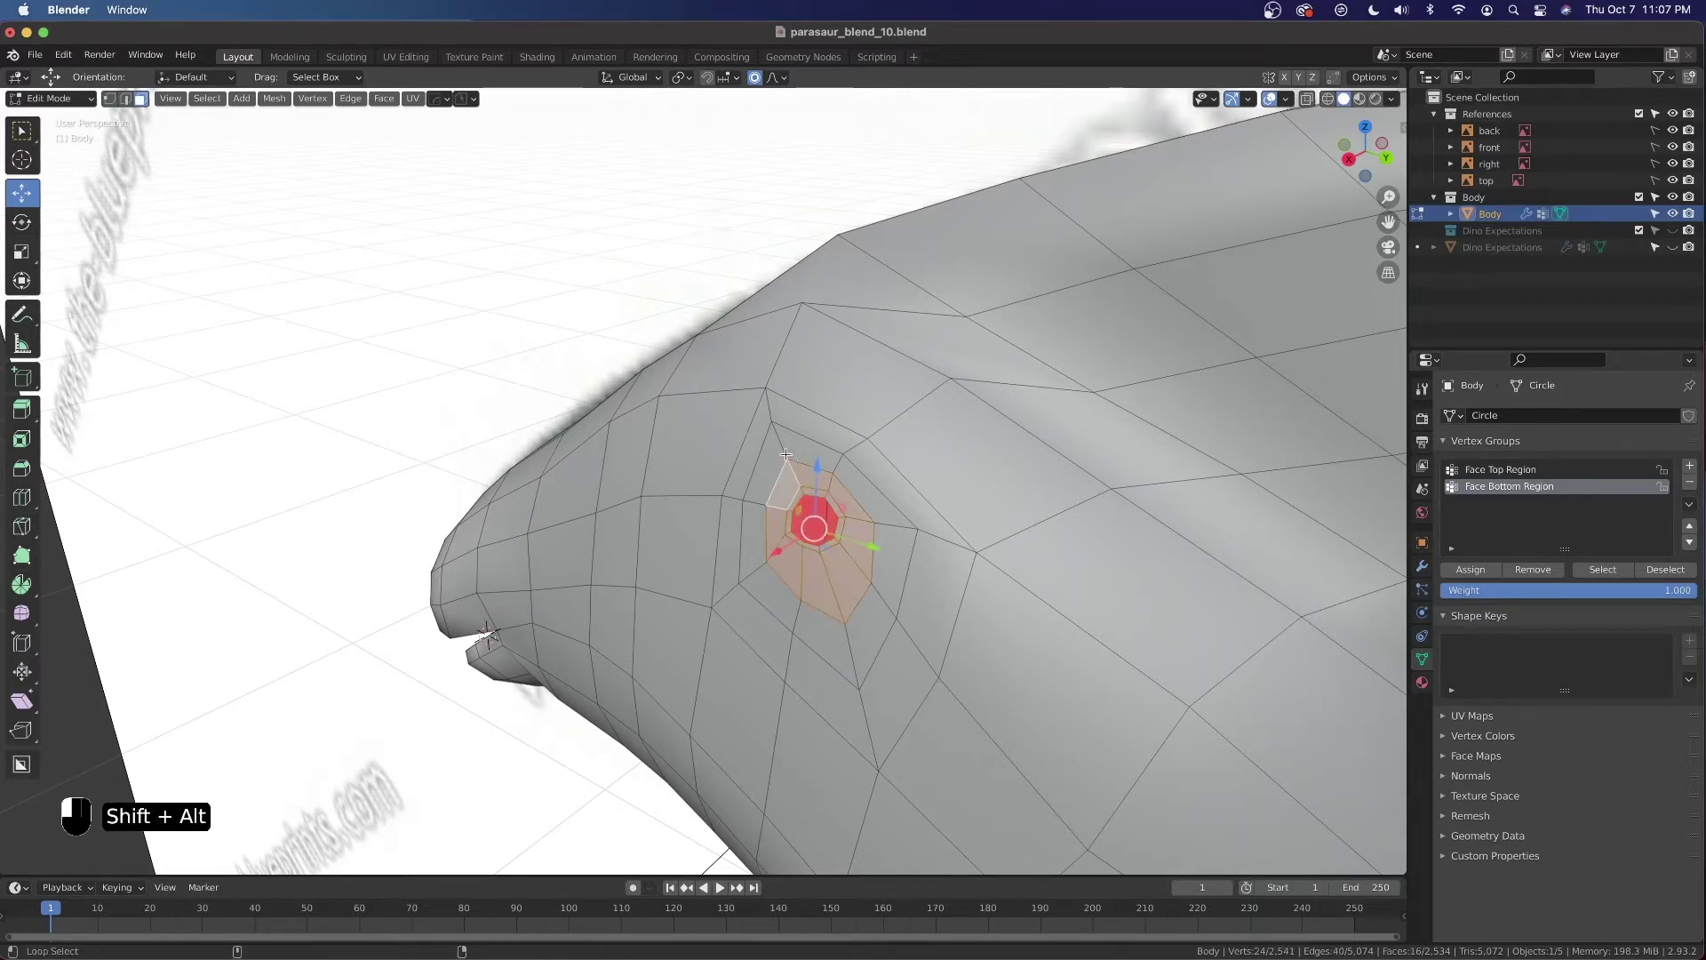
{"action": "left_click", "coordinate": [766, 414], "text": "alt+shift"}
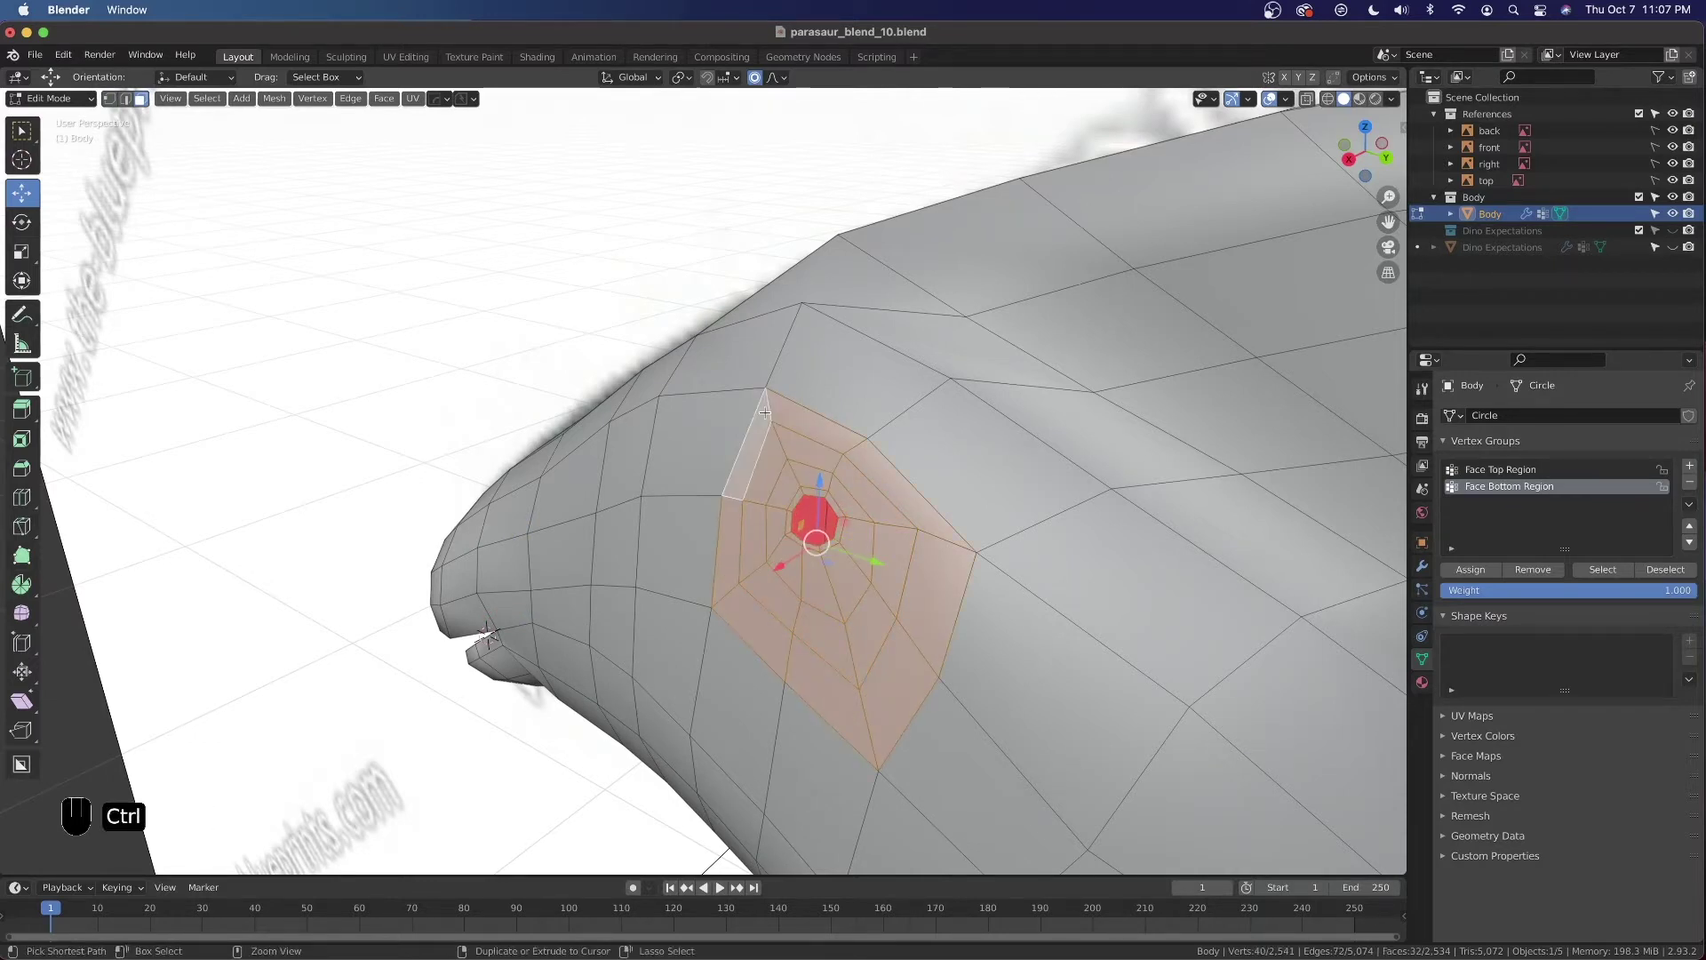
{"action": "key", "text": "ctrl+v"}
{"action": "left_click", "coordinate": [768, 415]}
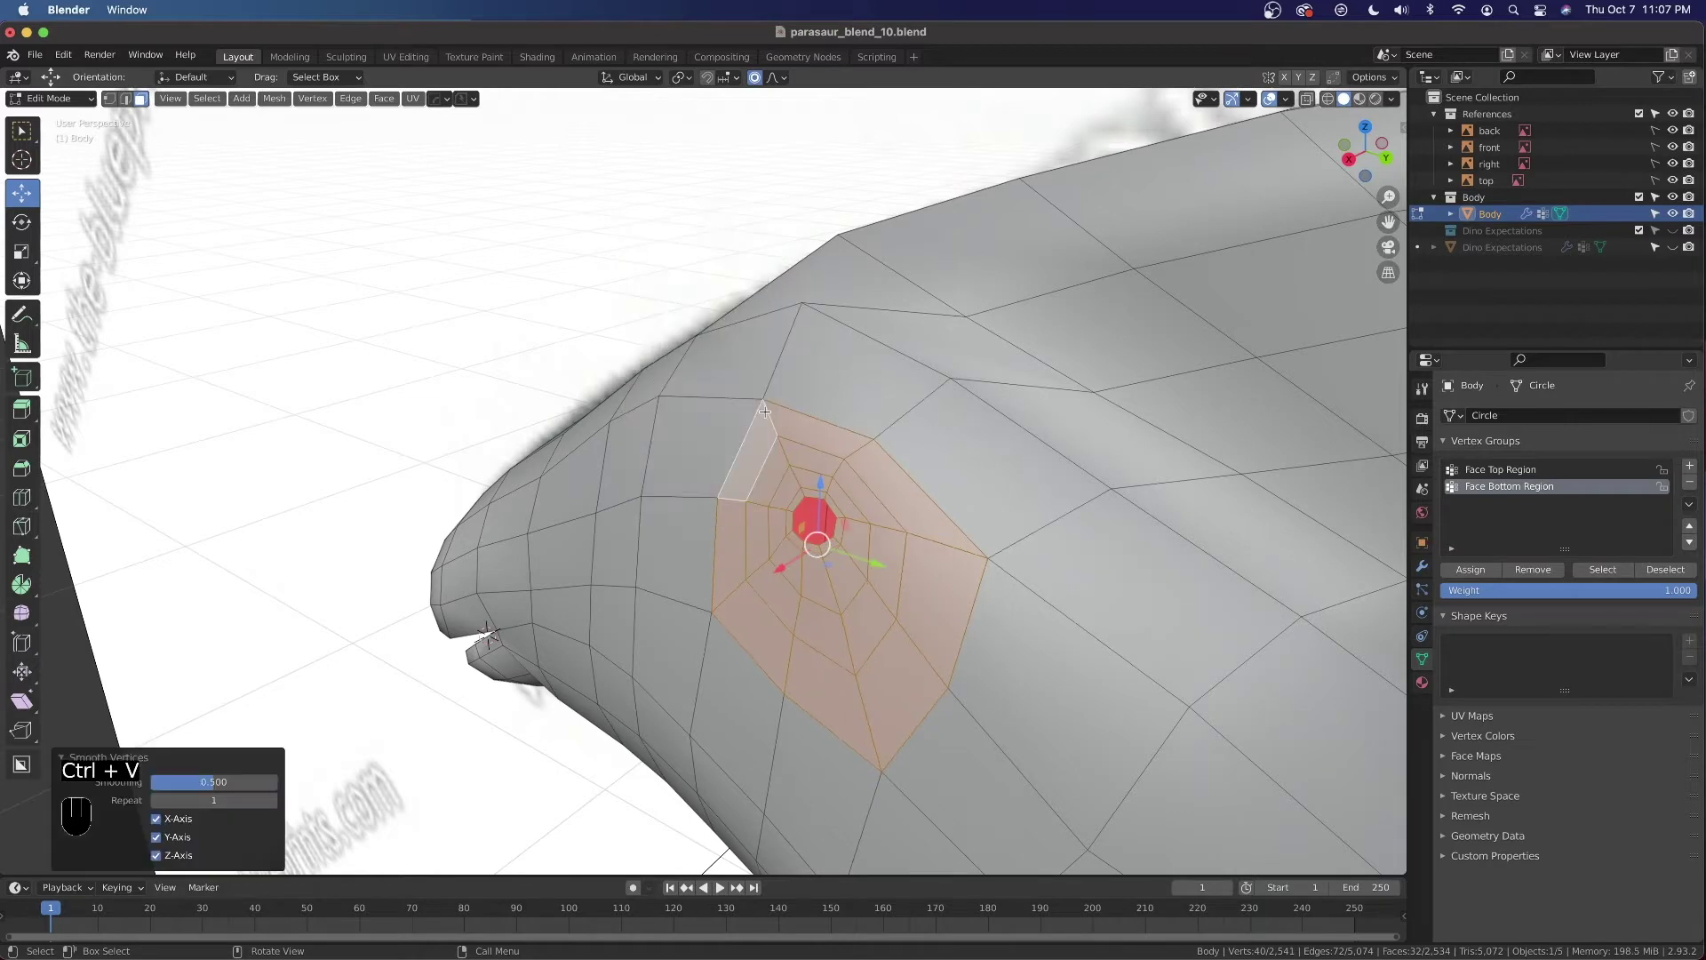
Check the smoothed eye area from the side in right view, and in Object Mode from the front of the head
{"action": "middle_click_drag", "start_coordinate": [676, 498], "coordinate": [551, 458]}
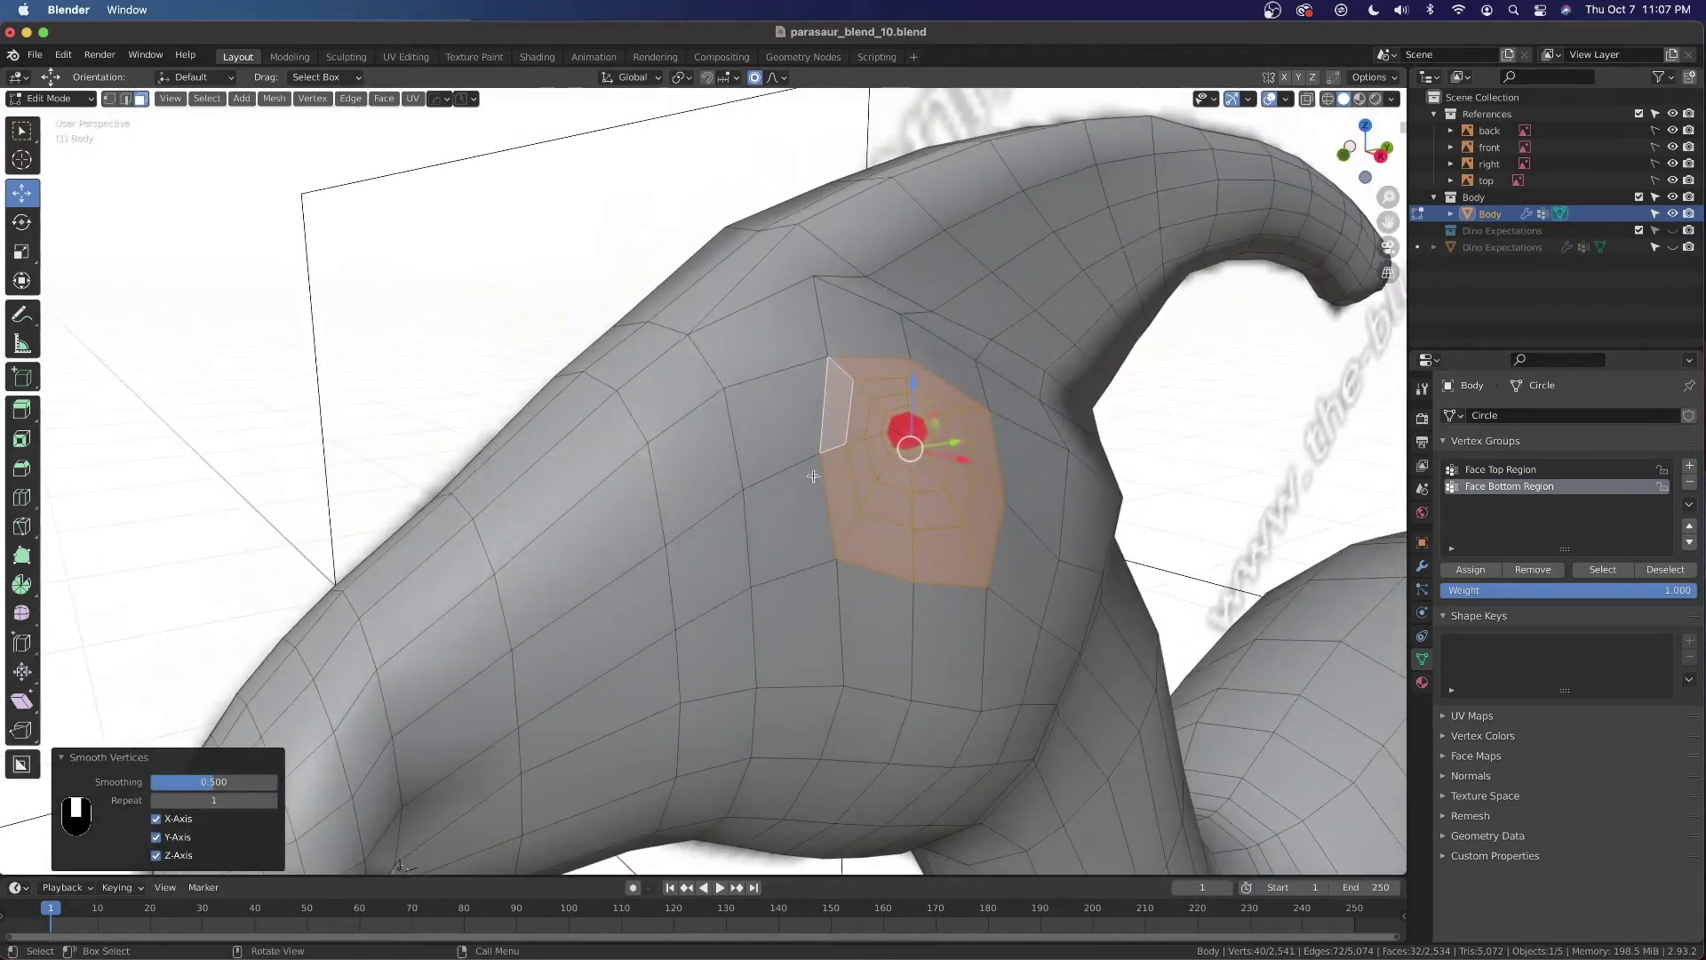
{"action": "left_click", "coordinate": [110, 99]}
{"action": "scroll", "coordinate": [697, 523], "scroll_direction": "down", "scroll_amount": 3}
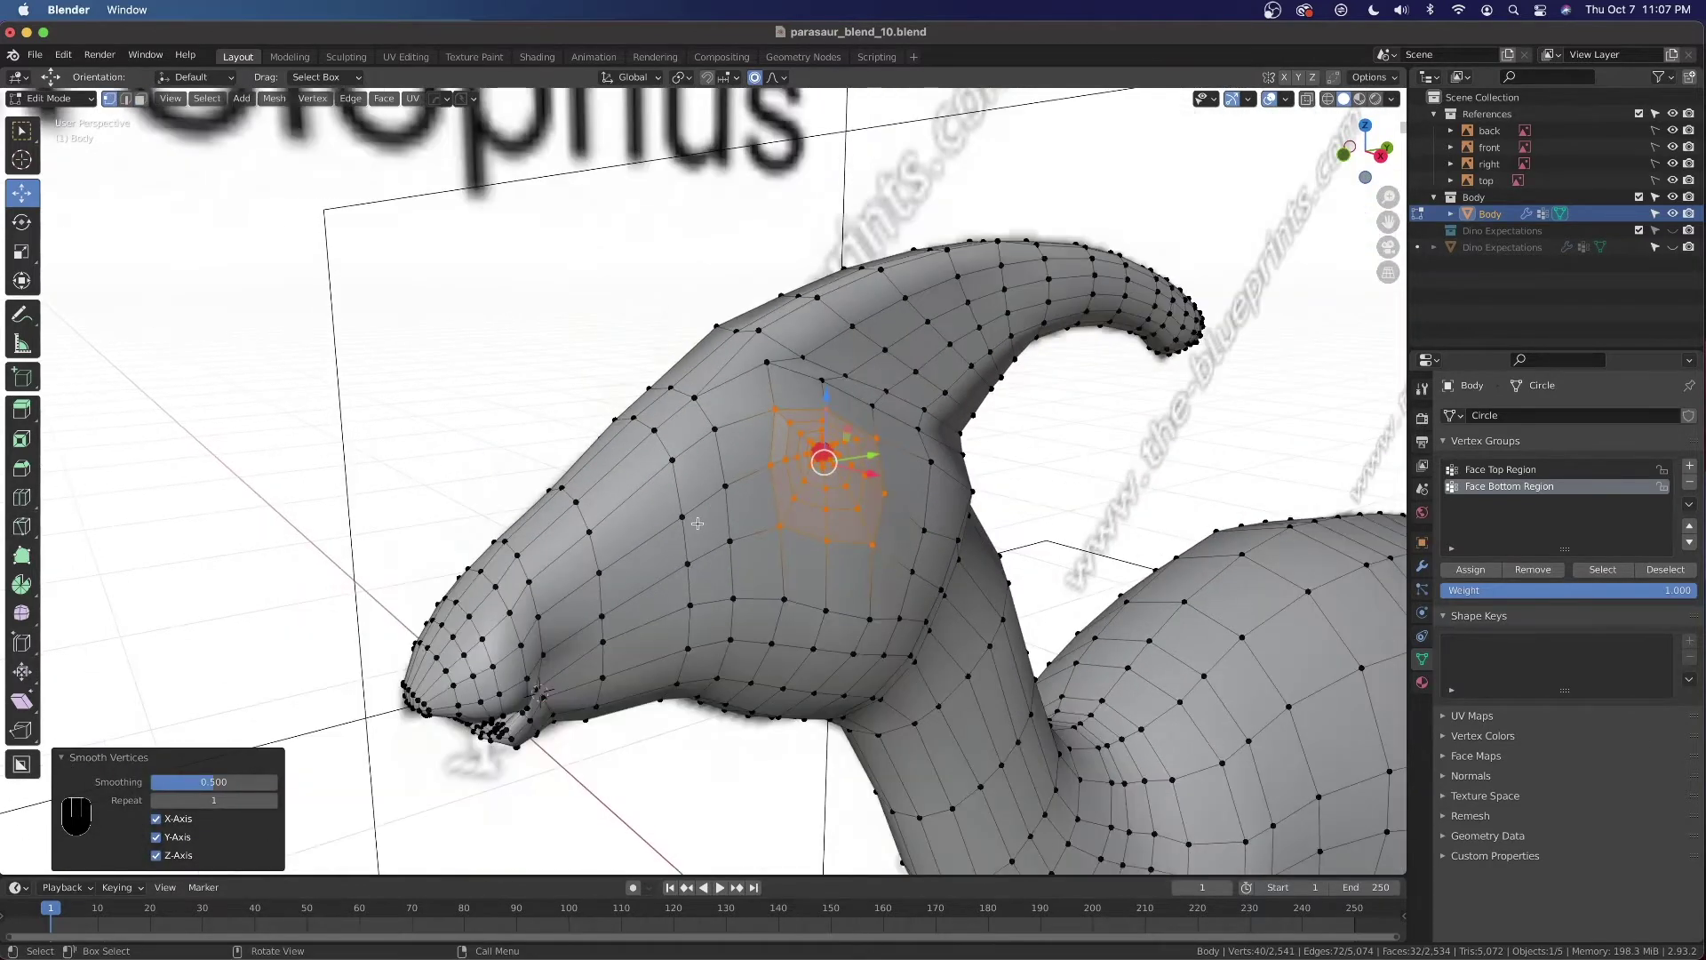
{"action": "key", "text": "KP_3"}
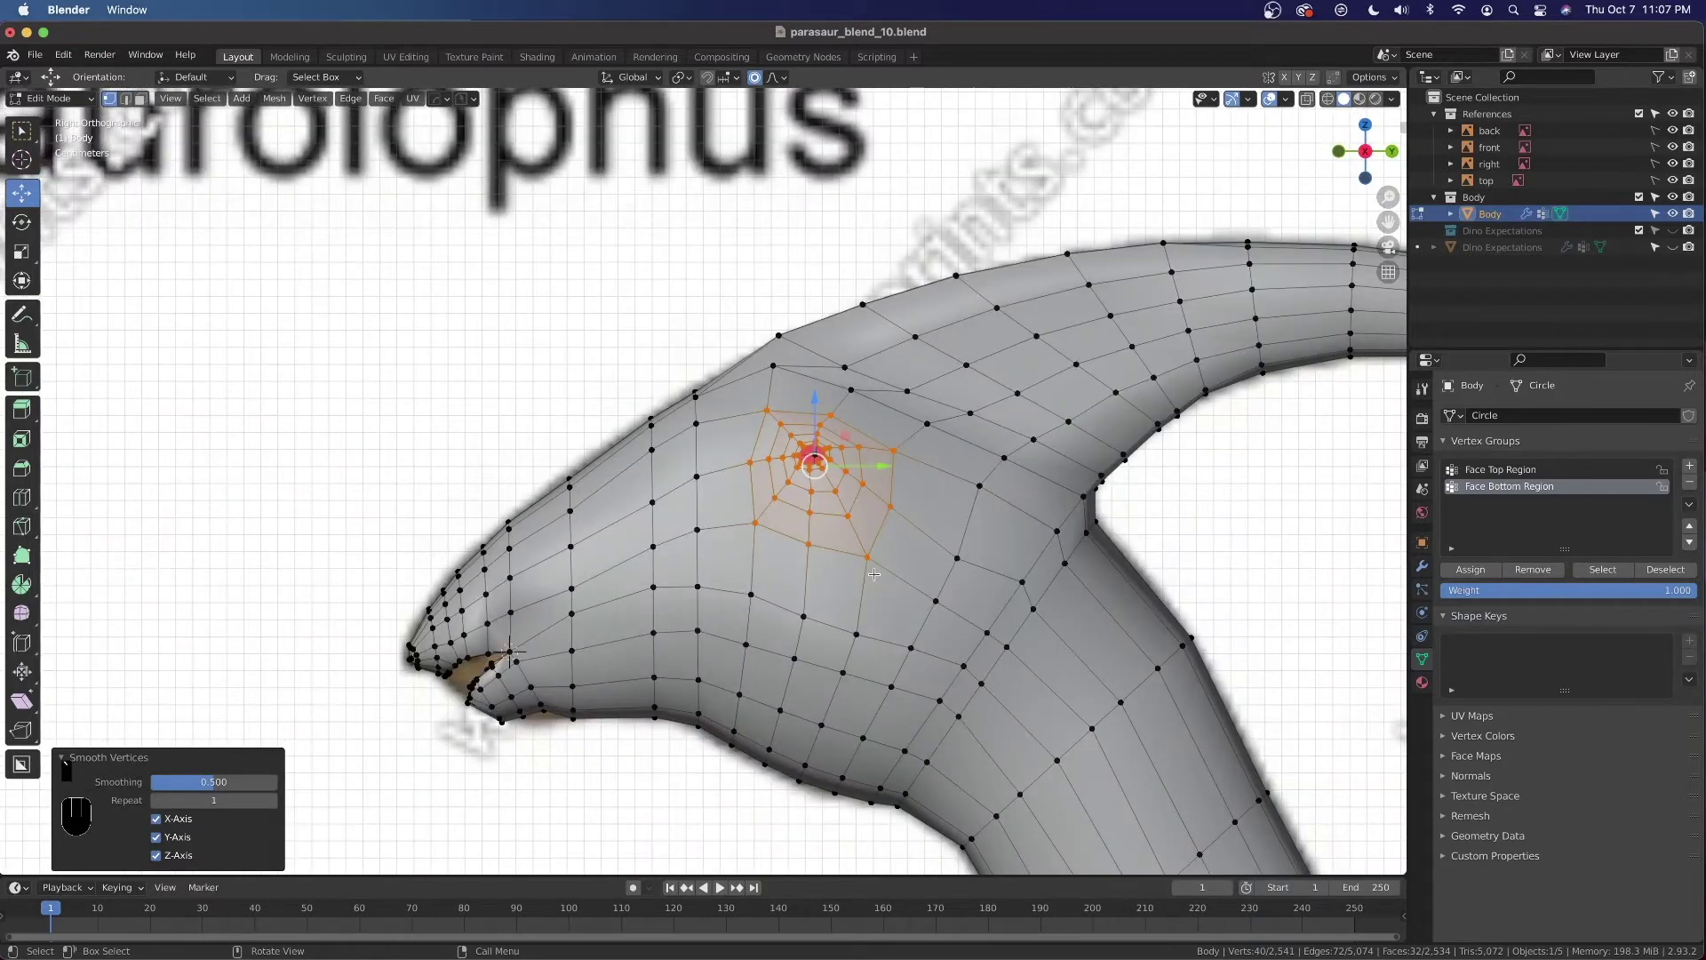
{"action": "key", "text": "Tab"}
{"action": "middle_click_drag", "start_coordinate": [676, 535], "coordinate": [858, 598]}
{"action": "scroll", "coordinate": [880, 551], "scroll_direction": "up", "scroll_amount": 4}
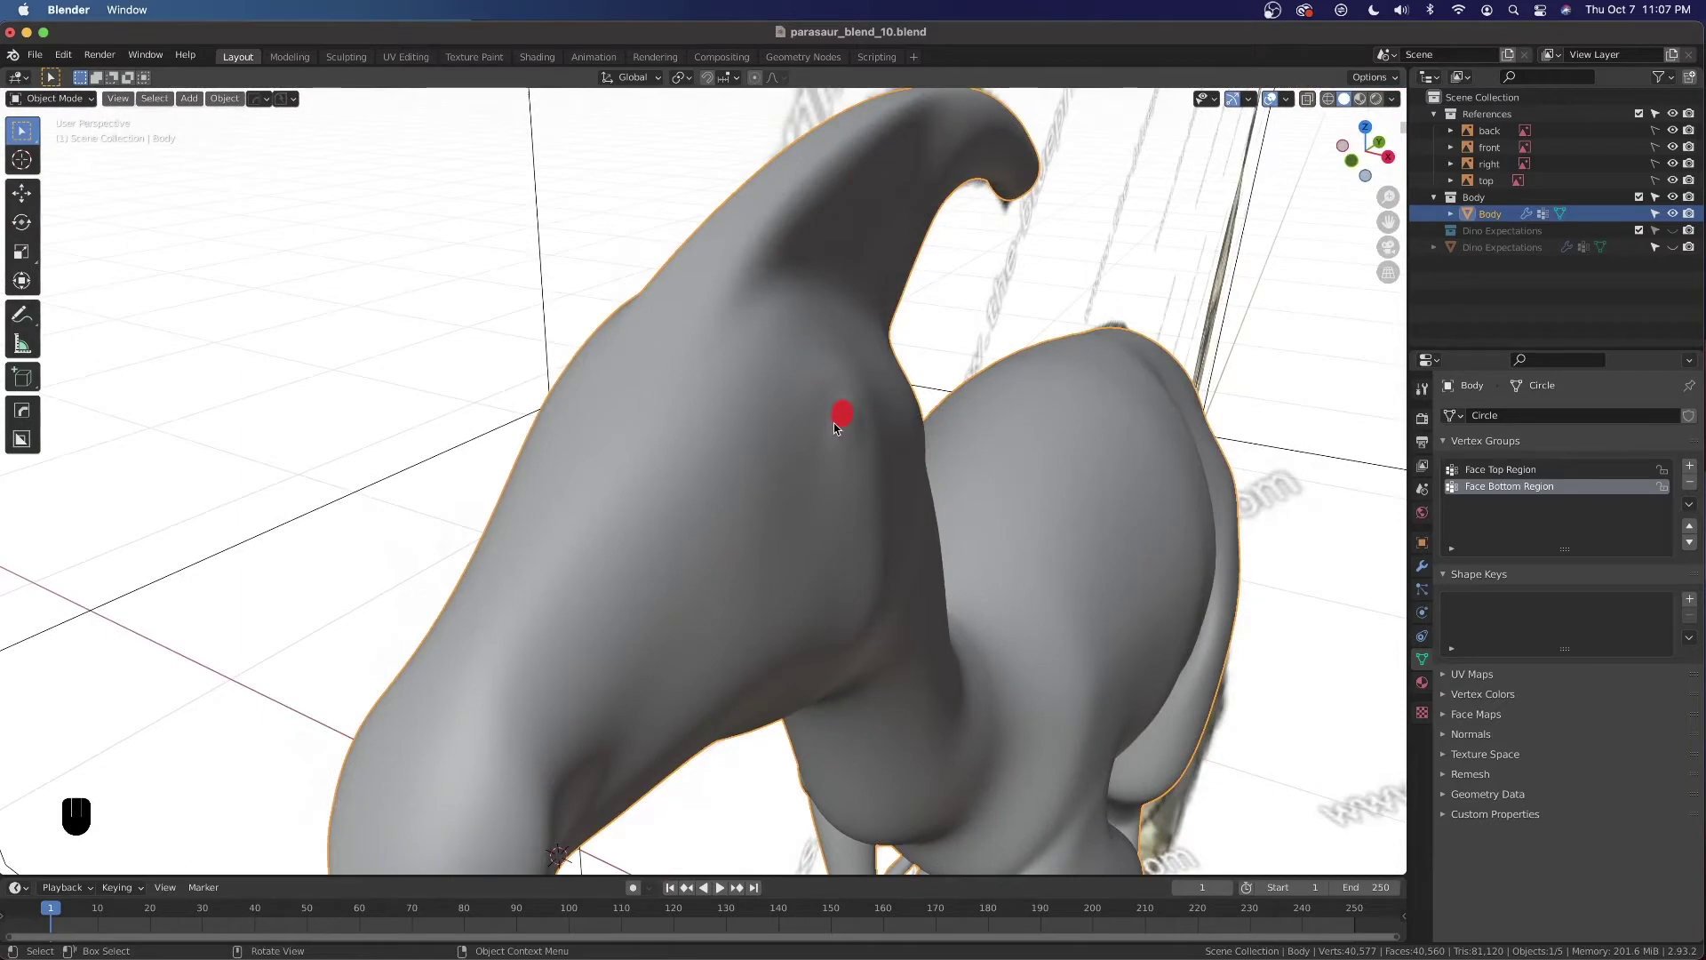
In Edit Mode, select only the two innermost face loops around the eye and apply Smooth Vertices once with smoothing 0.500
{"action": "key", "text": "Tab"}
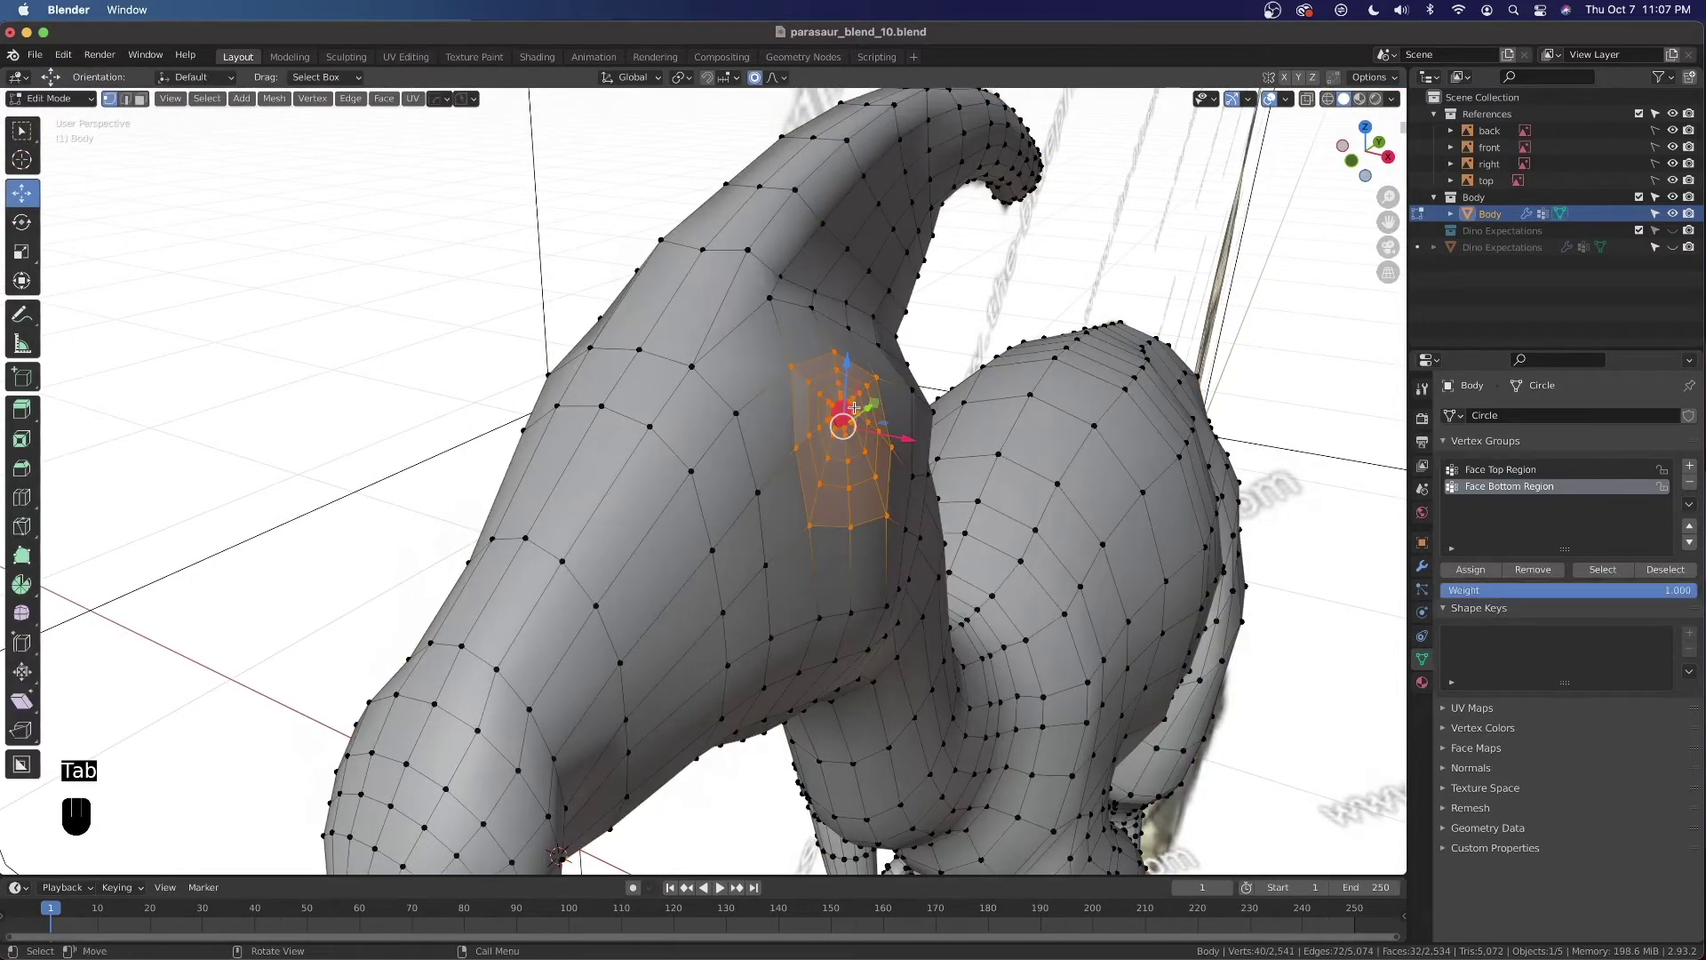
{"action": "key", "text": "KP_Decimal"}
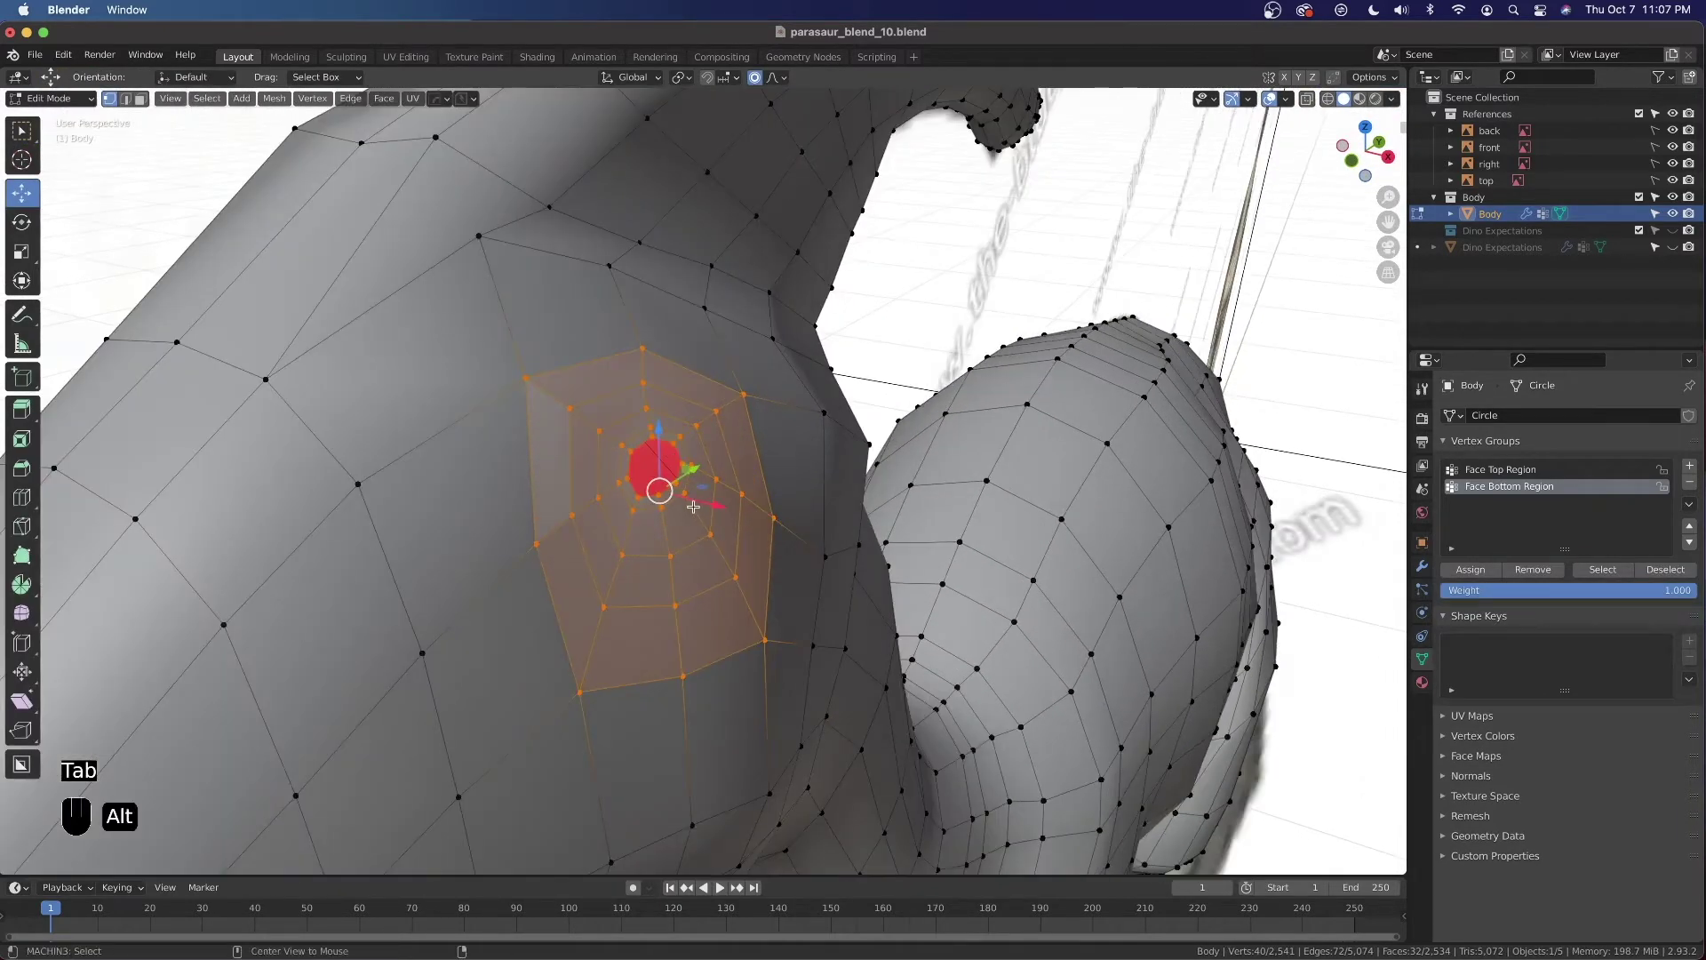
{"action": "left_click", "coordinate": [692, 507], "text": "alt"}
{"action": "key", "text": "3"}
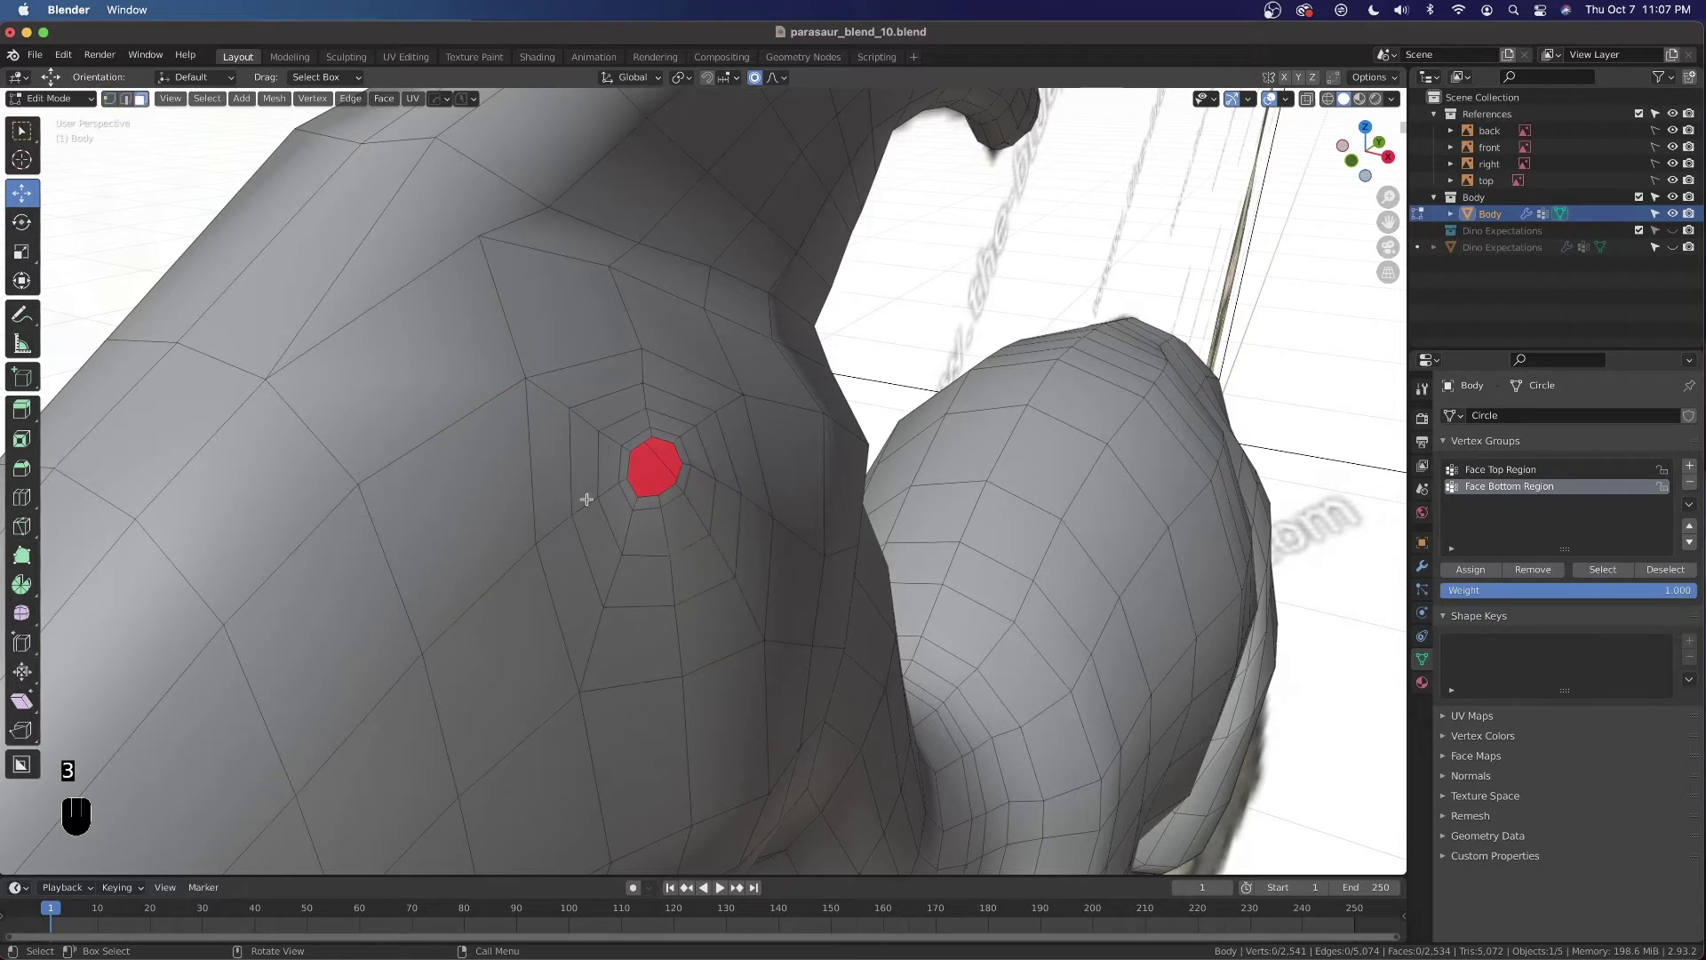
{"action": "left_click", "coordinate": [711, 525], "text": "alt"}
{"action": "left_click", "coordinate": [713, 518], "text": "alt+shift"}
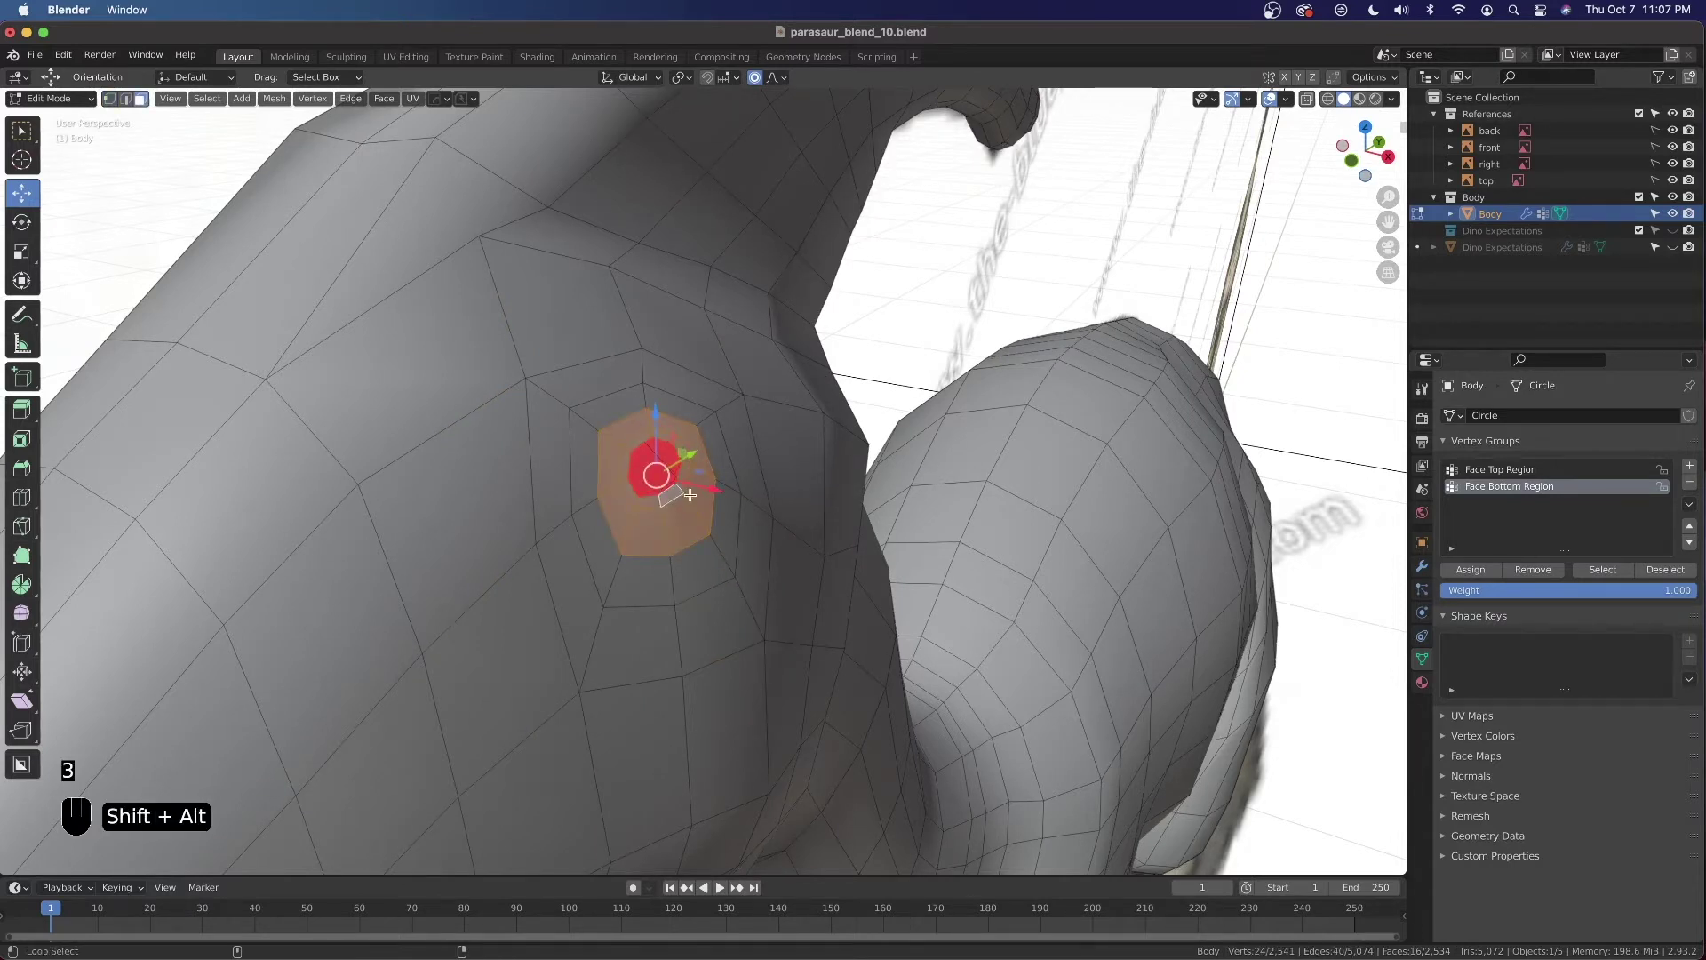
{"action": "key", "text": "ctrl+v"}
{"action": "left_click", "coordinate": [698, 529]}
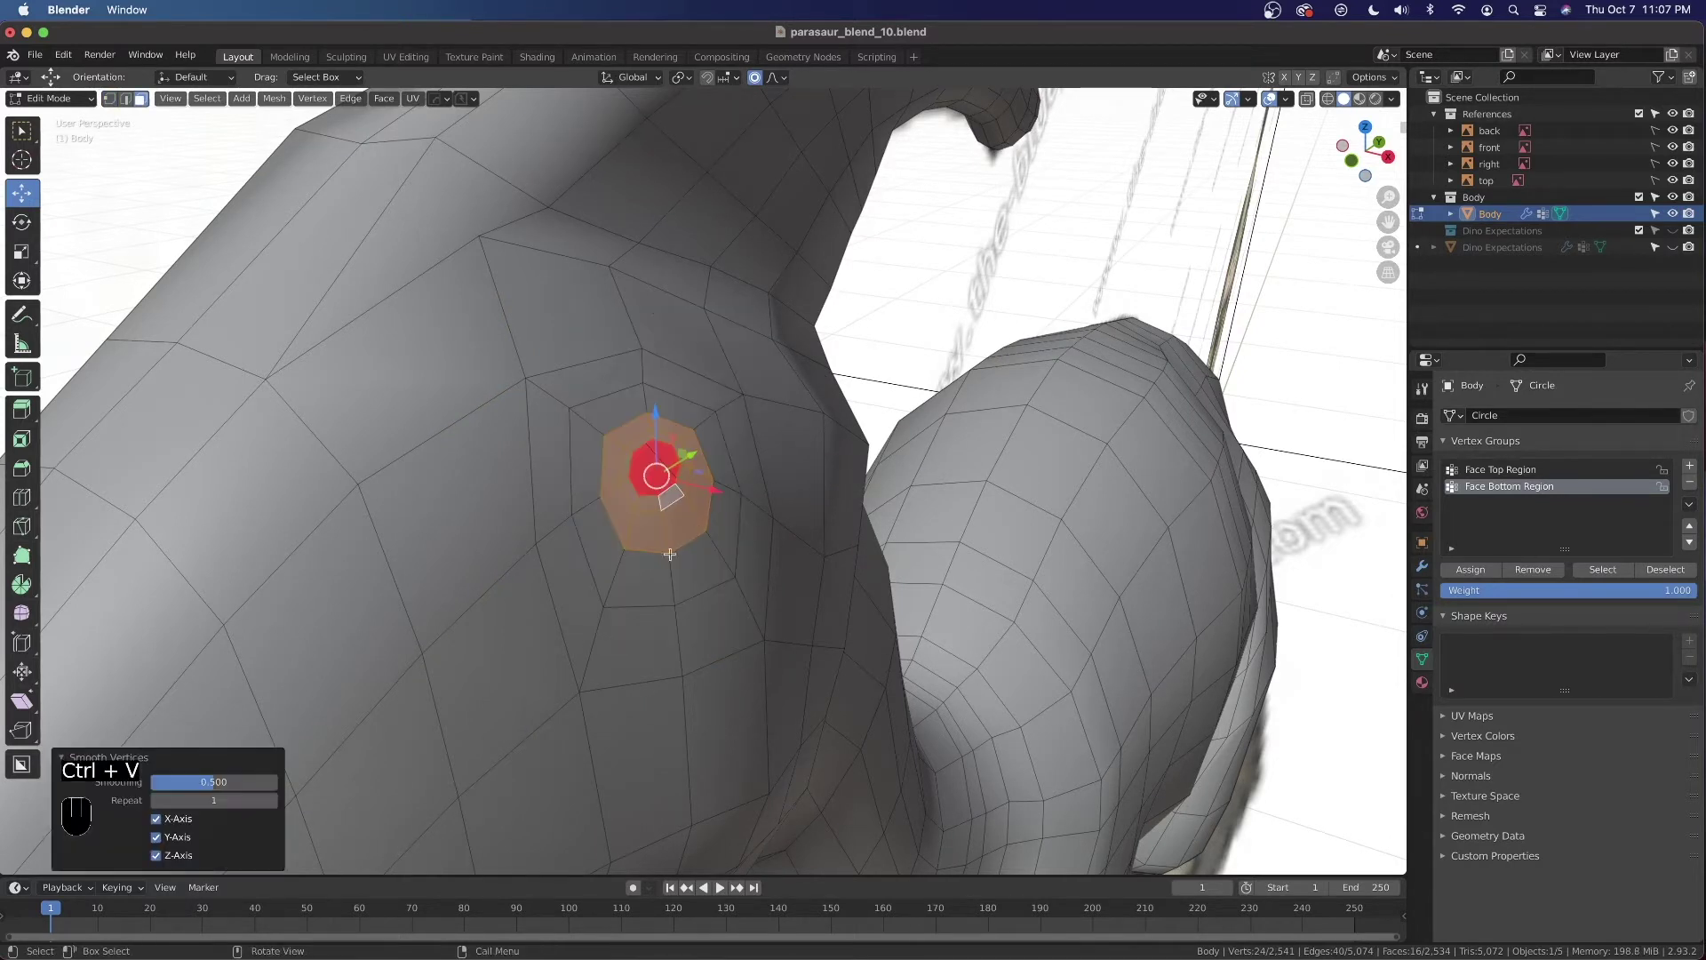
Inspect the head's eye, brow and crest shape in Object Mode from side, top and front angles
{"action": "key", "text": "Tab"}
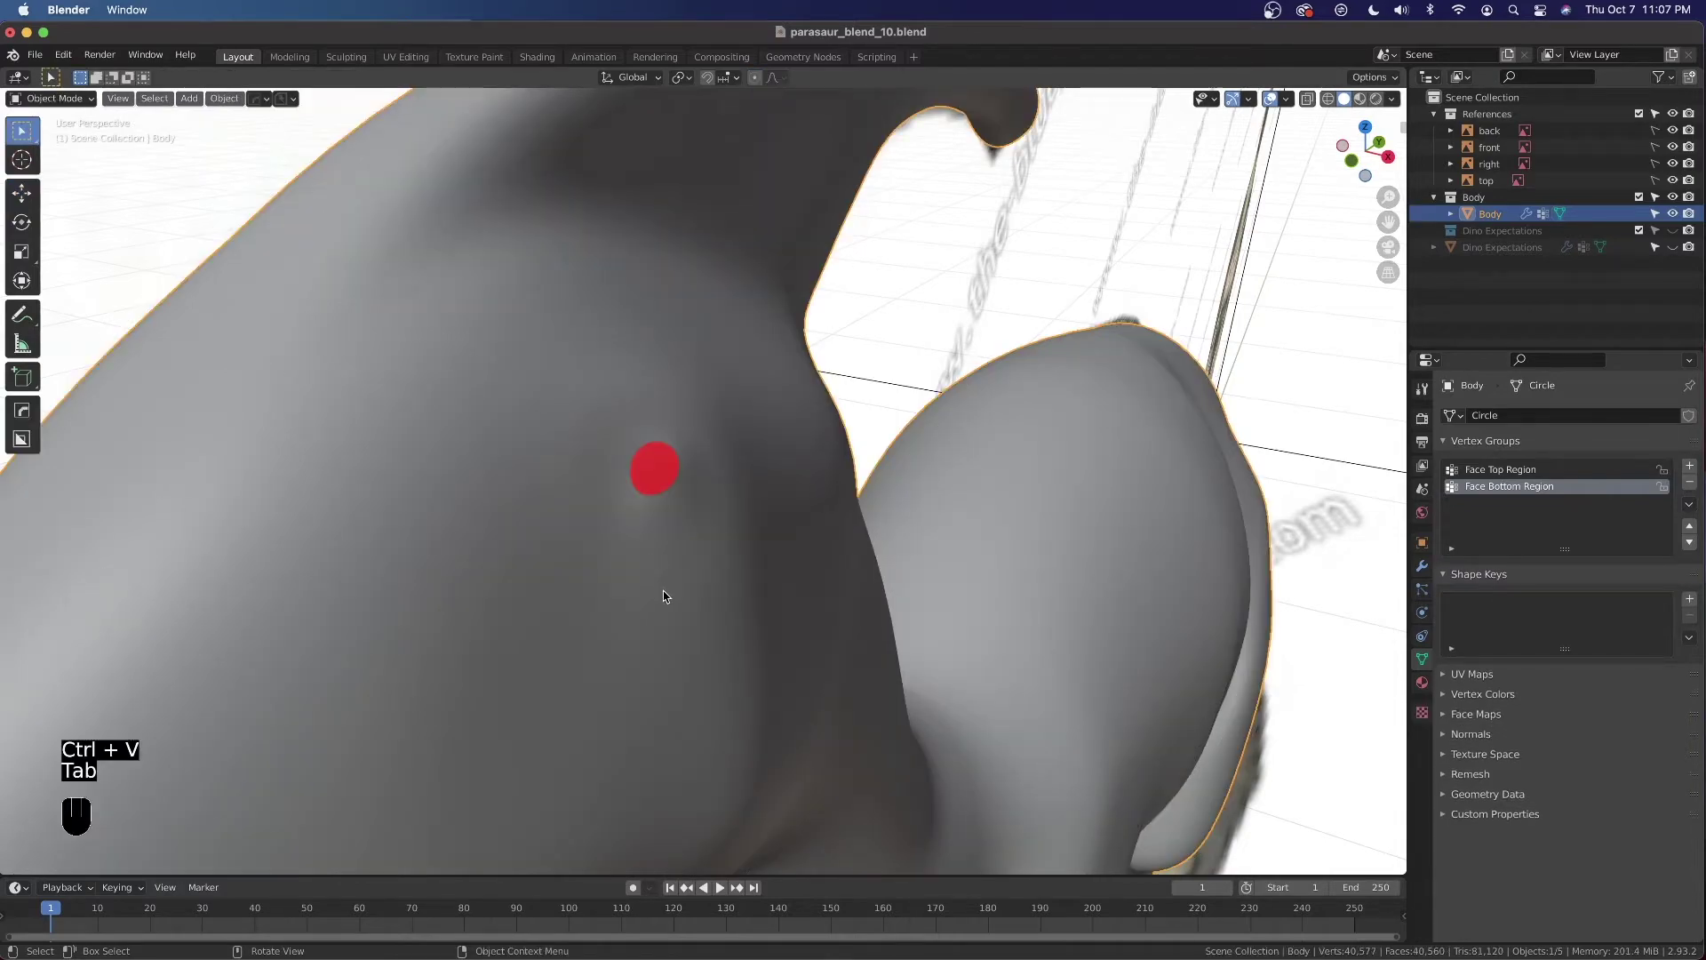
{"action": "scroll", "coordinate": [663, 596], "scroll_direction": "down", "scroll_amount": 5}
{"action": "middle_click_drag", "start_coordinate": [606, 614], "coordinate": [571, 576]}
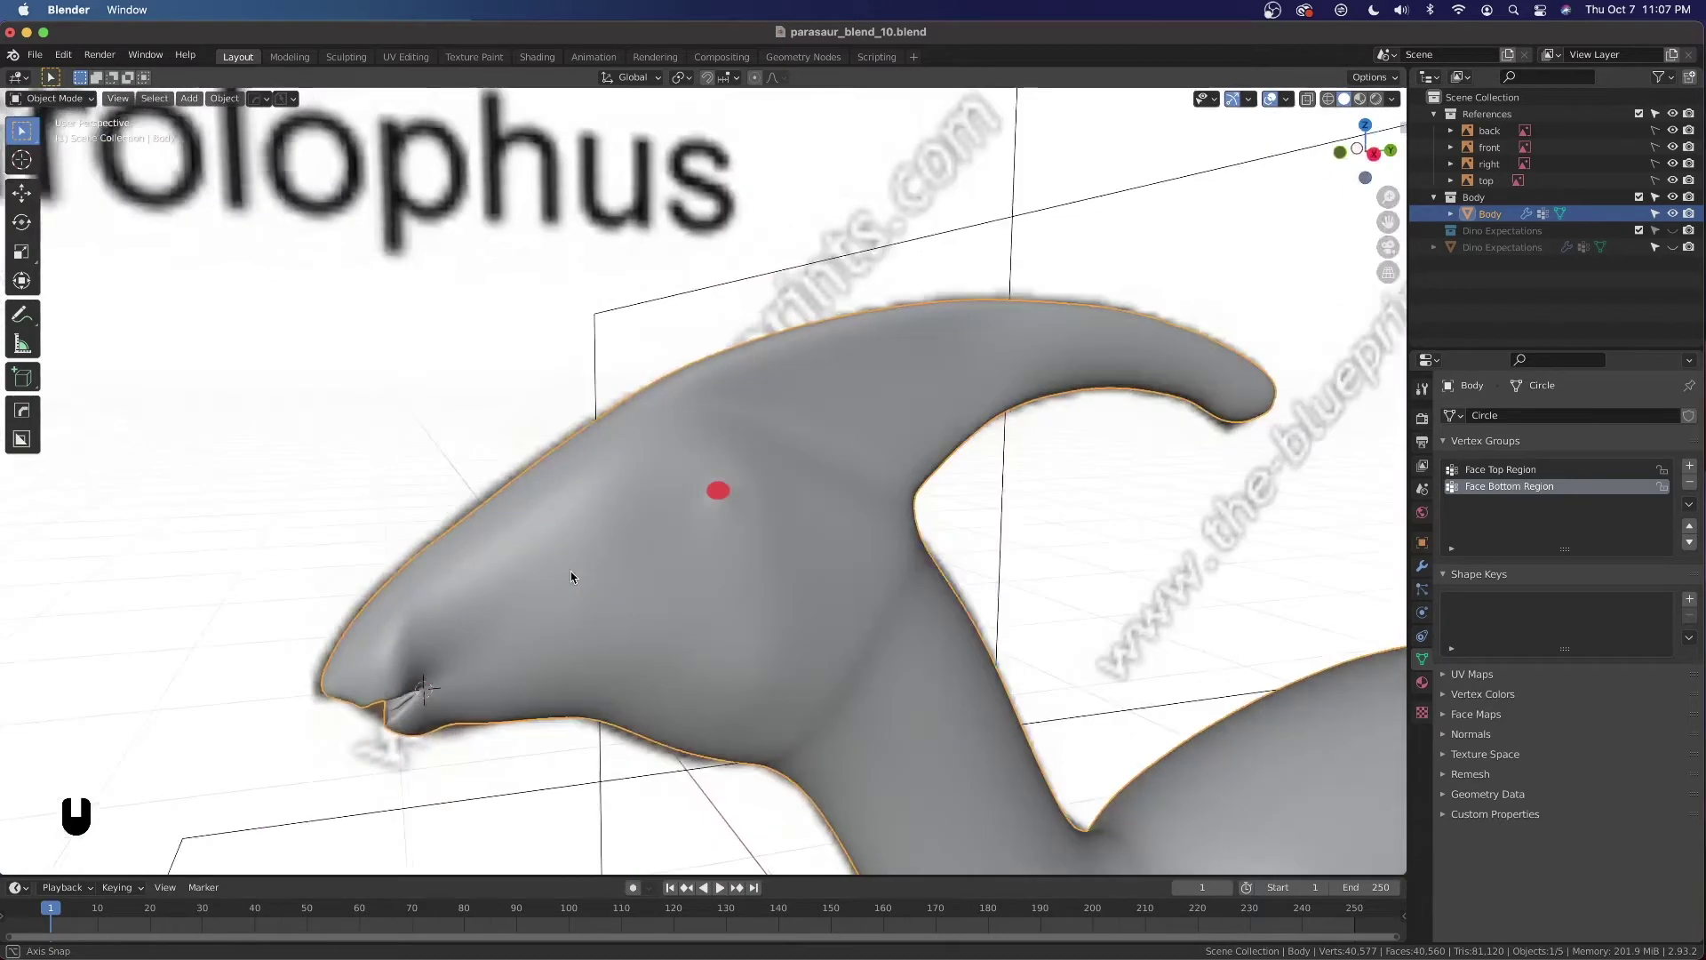
{"action": "scroll", "coordinate": [823, 458], "scroll_direction": "up", "scroll_amount": 3}
{"action": "middle_click_drag", "start_coordinate": [795, 542], "coordinate": [791, 540]}
{"action": "scroll", "coordinate": [755, 414], "scroll_direction": "down", "scroll_amount": 3}
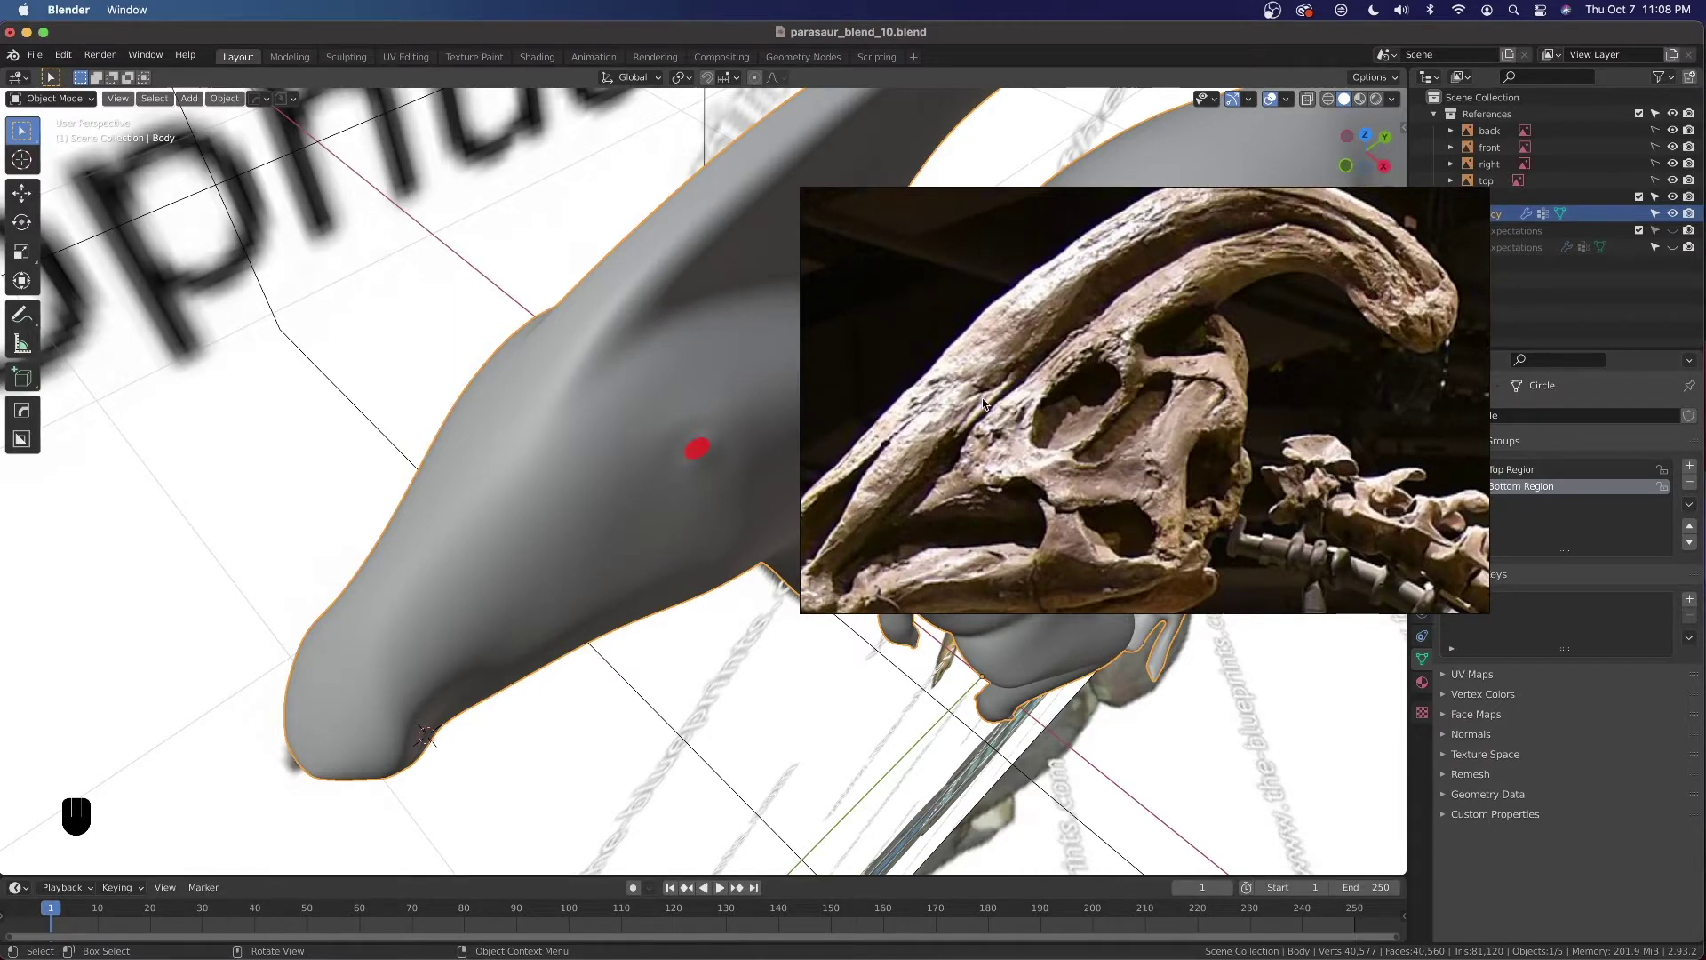
{"action": "middle_click_drag", "start_coordinate": [676, 423], "coordinate": [675, 355]}
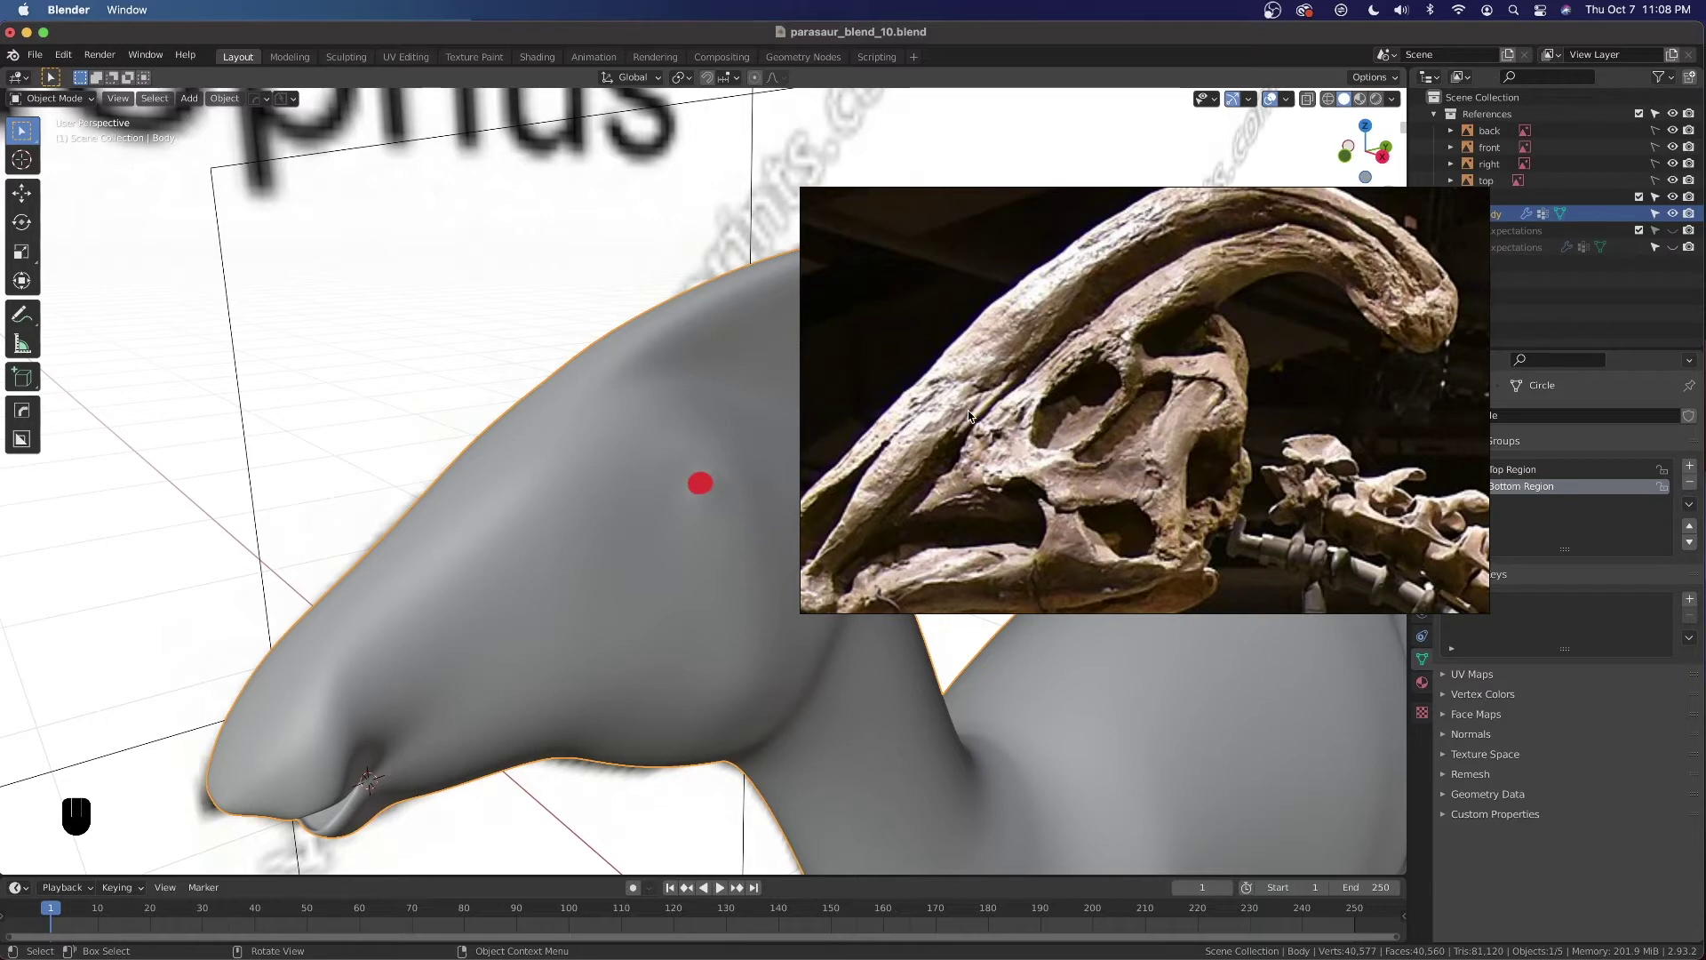
{"action": "middle_click_drag", "start_coordinate": [552, 509], "coordinate": [686, 440]}
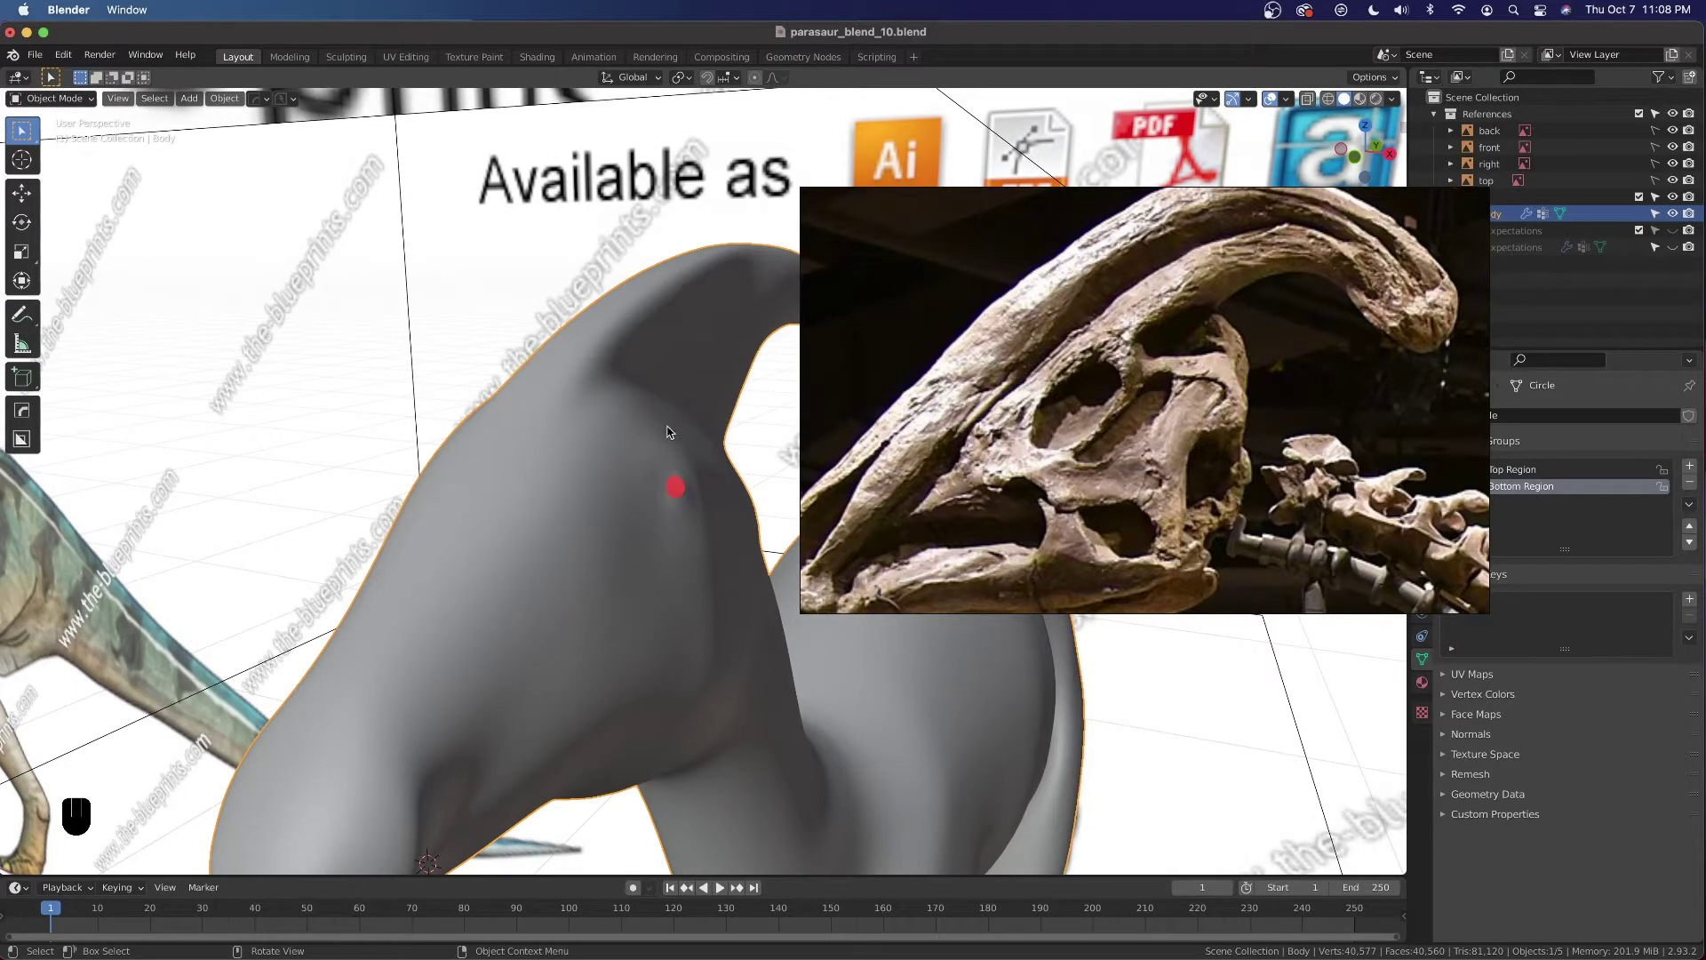
{"action": "middle_click_drag", "start_coordinate": [660, 359], "coordinate": [671, 396]}
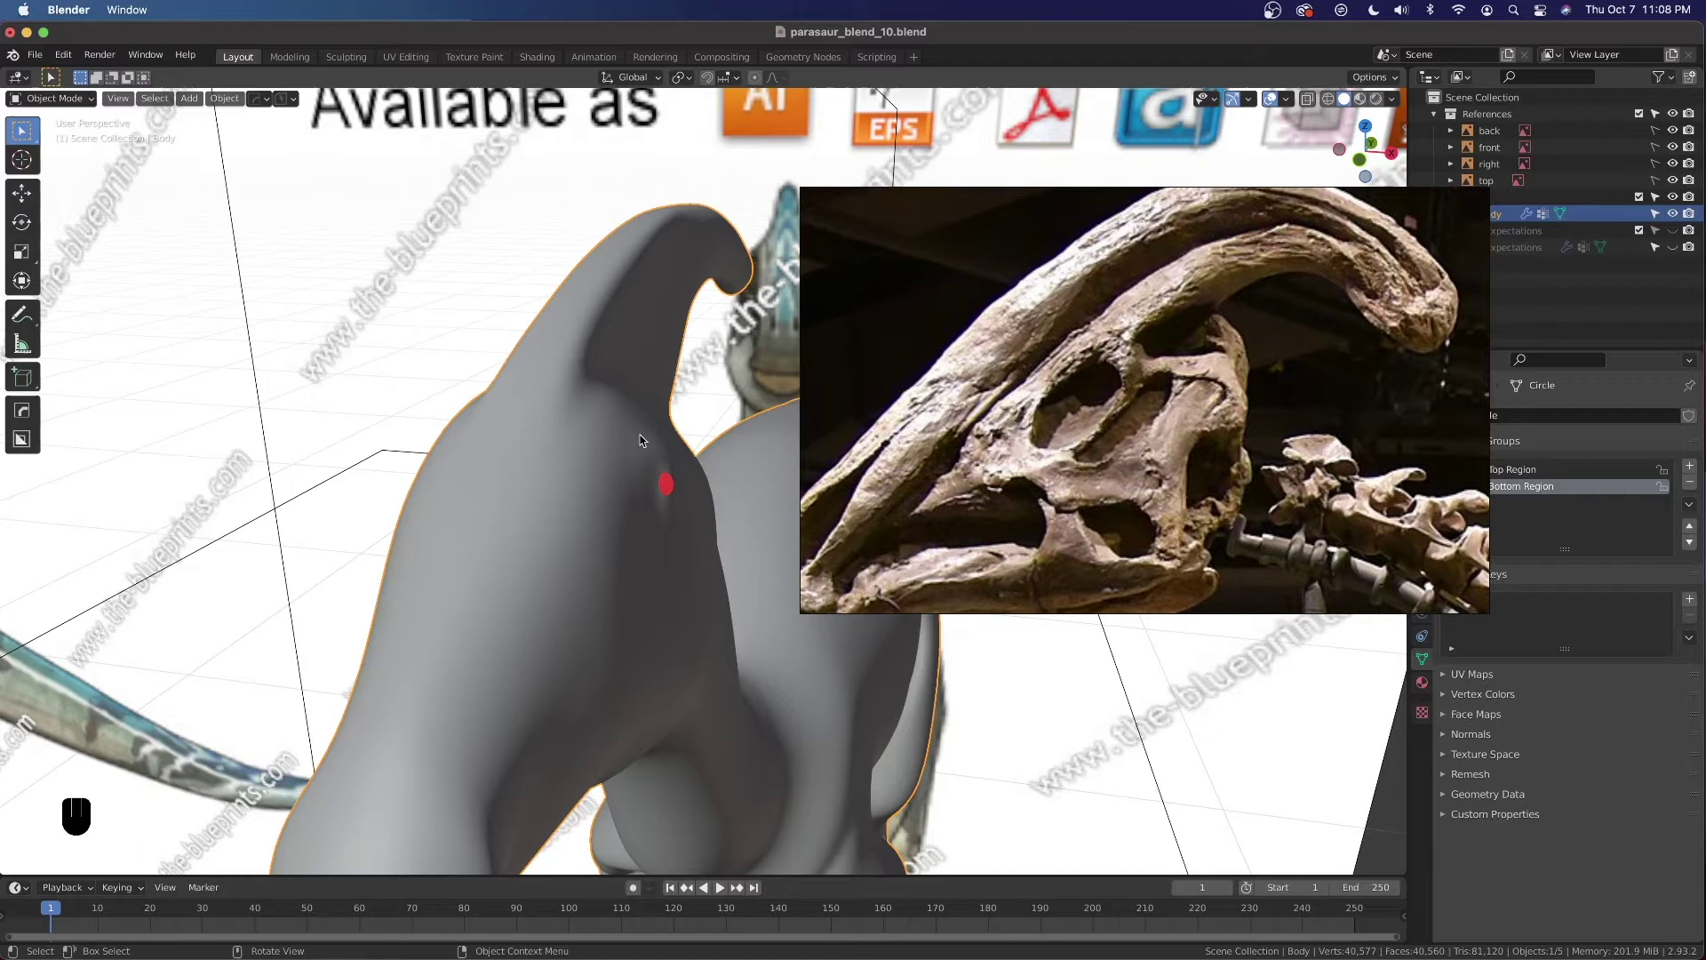
{"action": "middle_click_drag", "start_coordinate": [660, 578], "coordinate": [539, 524]}
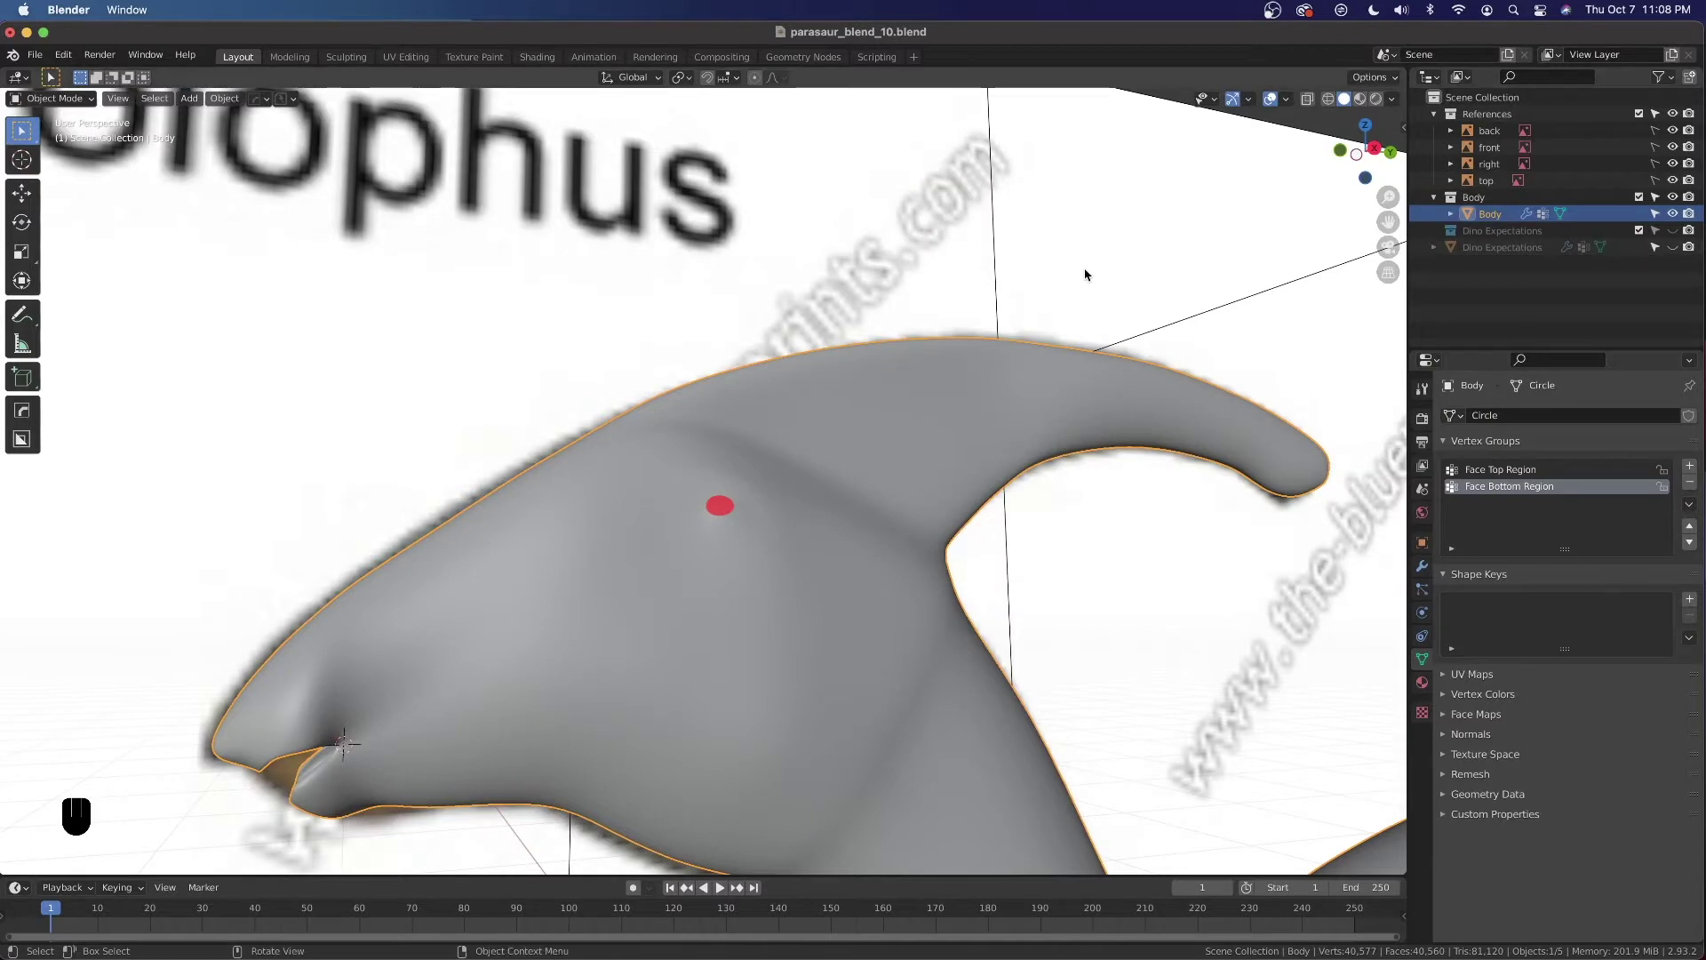
Show the Dino Expectations collection and its mesh, and compare its brow and eye socket with the current head
{"action": "left_click", "coordinate": [1055, 319]}
{"action": "scroll", "coordinate": [1054, 321], "scroll_direction": "down", "scroll_amount": 2}
{"action": "scroll", "coordinate": [1004, 391], "scroll_direction": "down", "scroll_amount": 3}
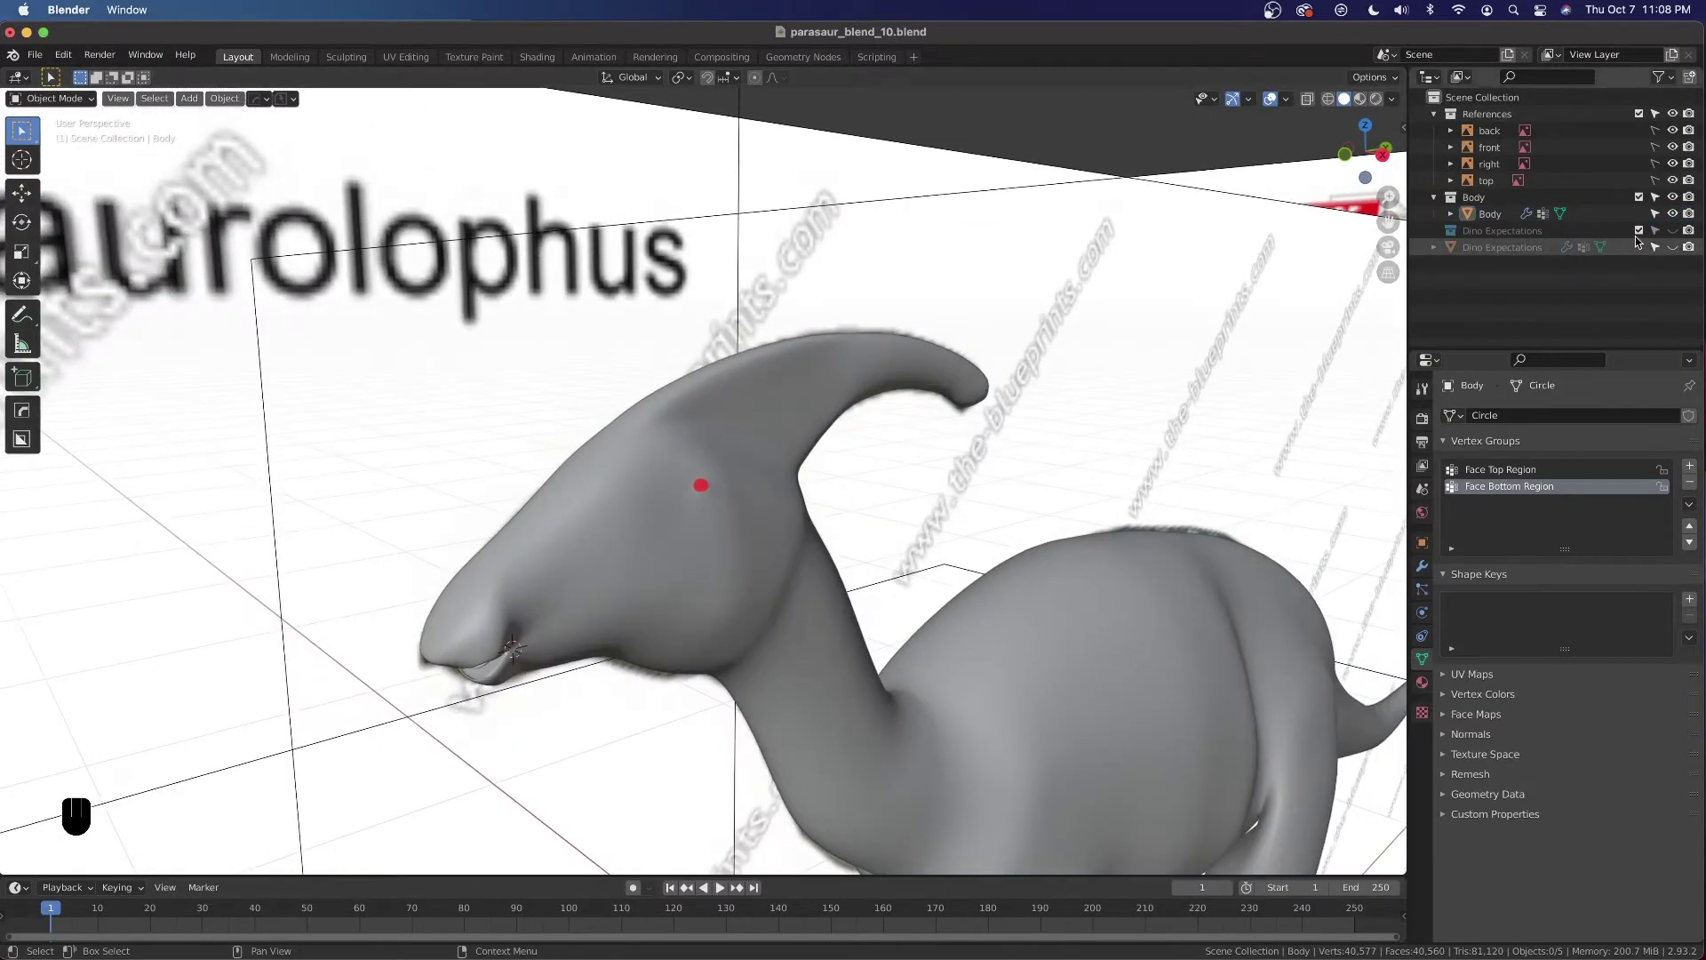
{"action": "left_click", "coordinate": [1672, 230]}
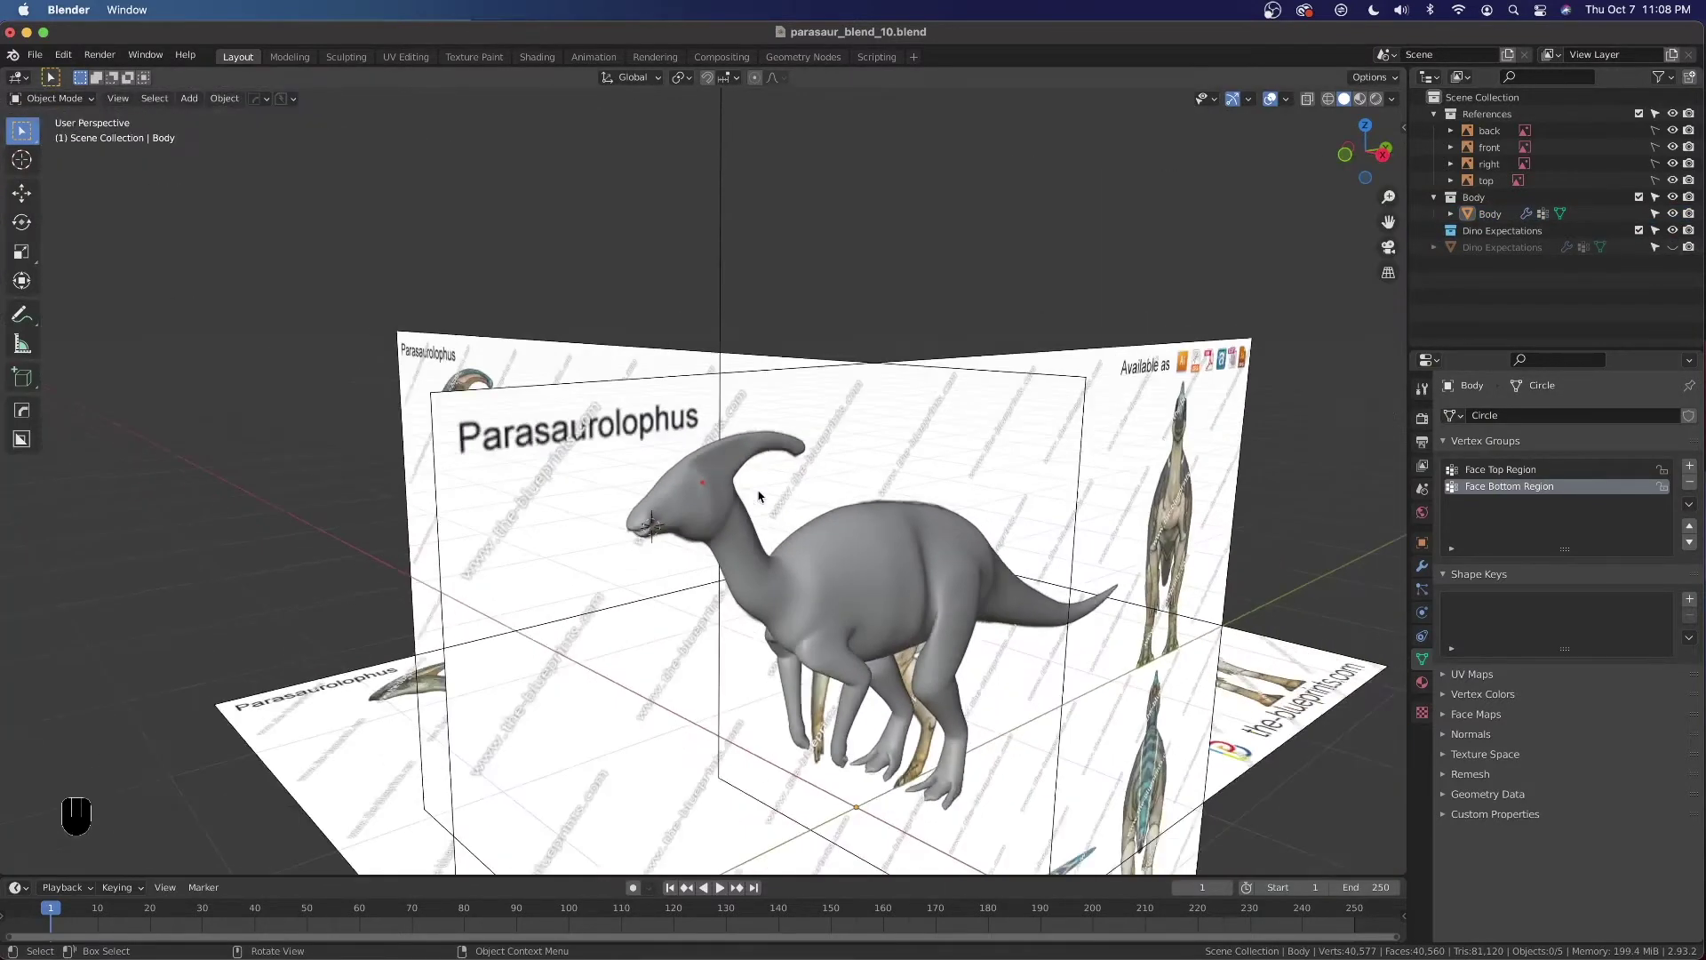
{"action": "left_click", "coordinate": [1674, 248]}
{"action": "middle_click_drag", "start_coordinate": [1128, 489], "coordinate": [658, 423], "text": "shift"}
{"action": "scroll", "coordinate": [659, 423], "scroll_direction": "up", "scroll_amount": 2}
{"action": "scroll", "coordinate": [659, 423], "scroll_direction": "up", "scroll_amount": 2}
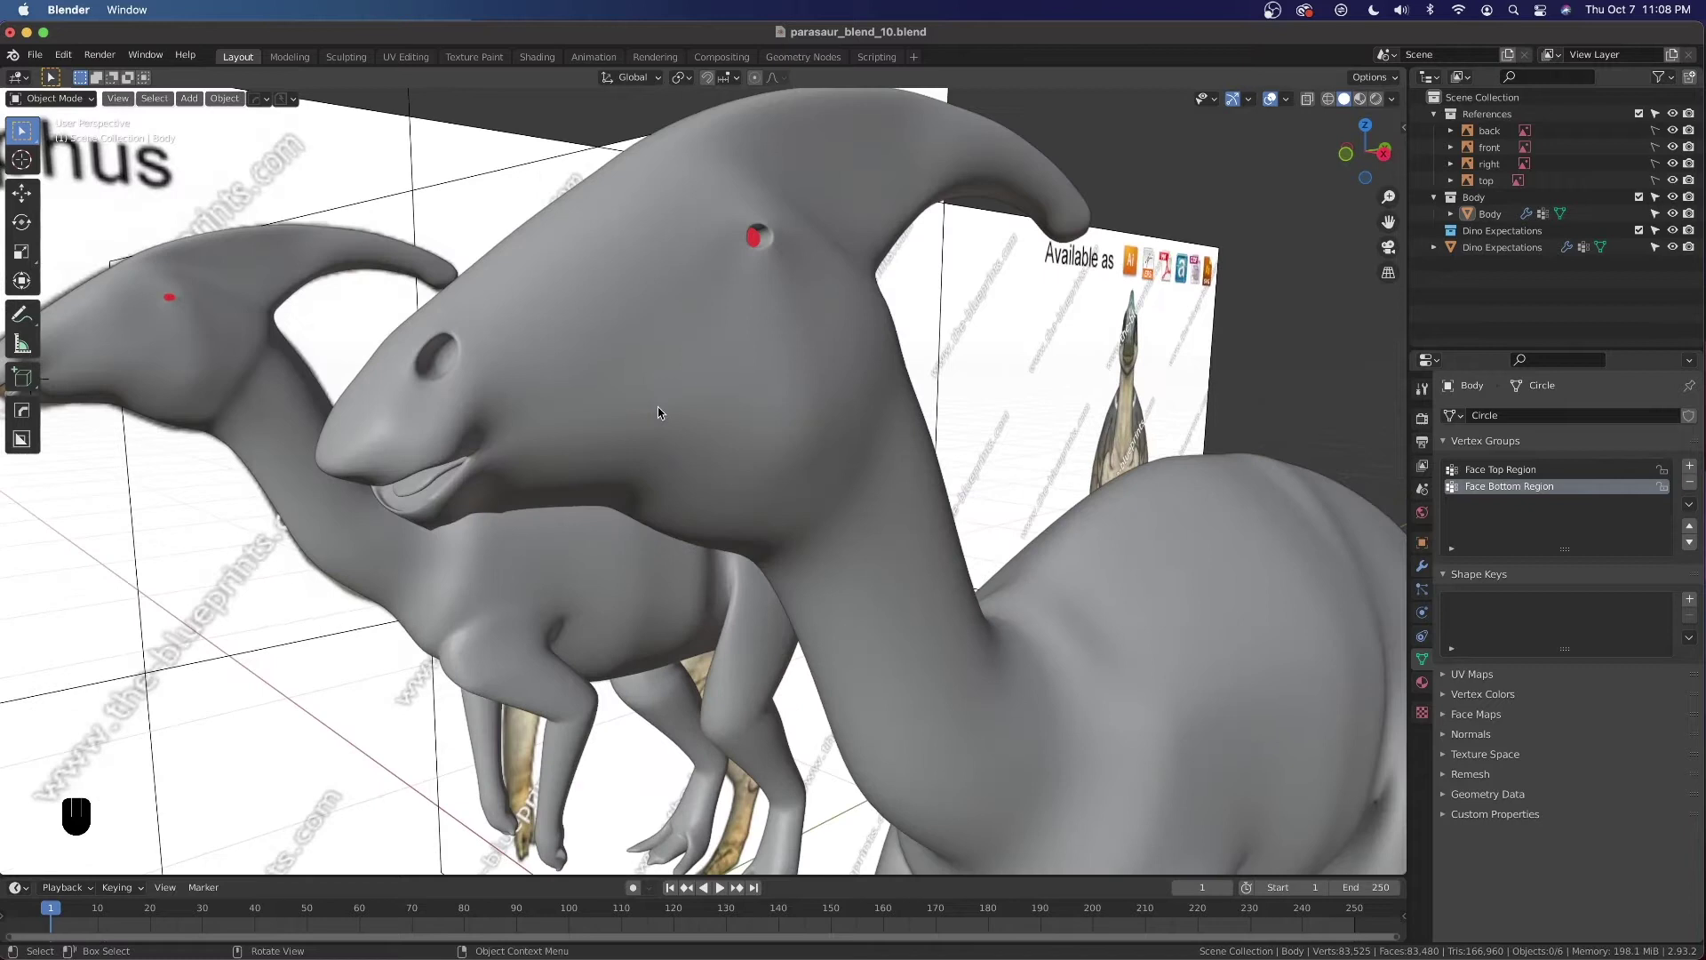
{"action": "middle_click_drag", "start_coordinate": [578, 463], "coordinate": [859, 382], "text": "shift"}
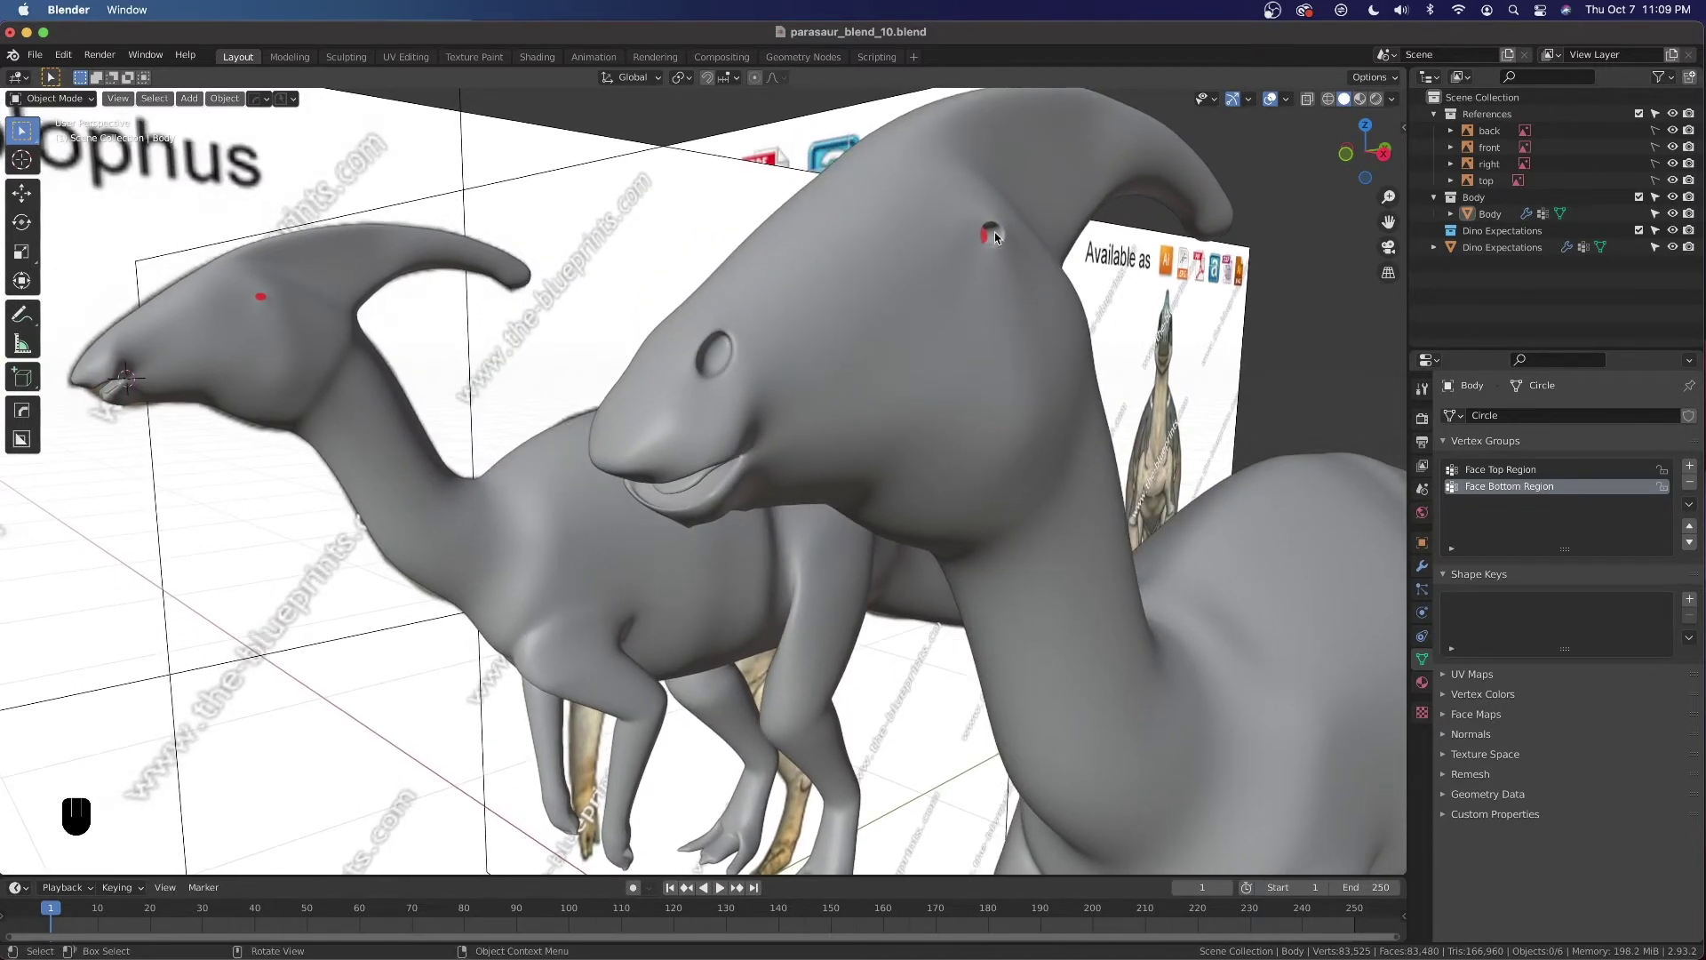
{"action": "mouse_move", "coordinate": [877, 283]}
{"action": "middle_mouse_down"}
{"action": "mouse_move", "coordinate": [1092, 388]}
{"action": "mouse_move", "coordinate": [998, 381]}
{"action": "middle_mouse_up"}
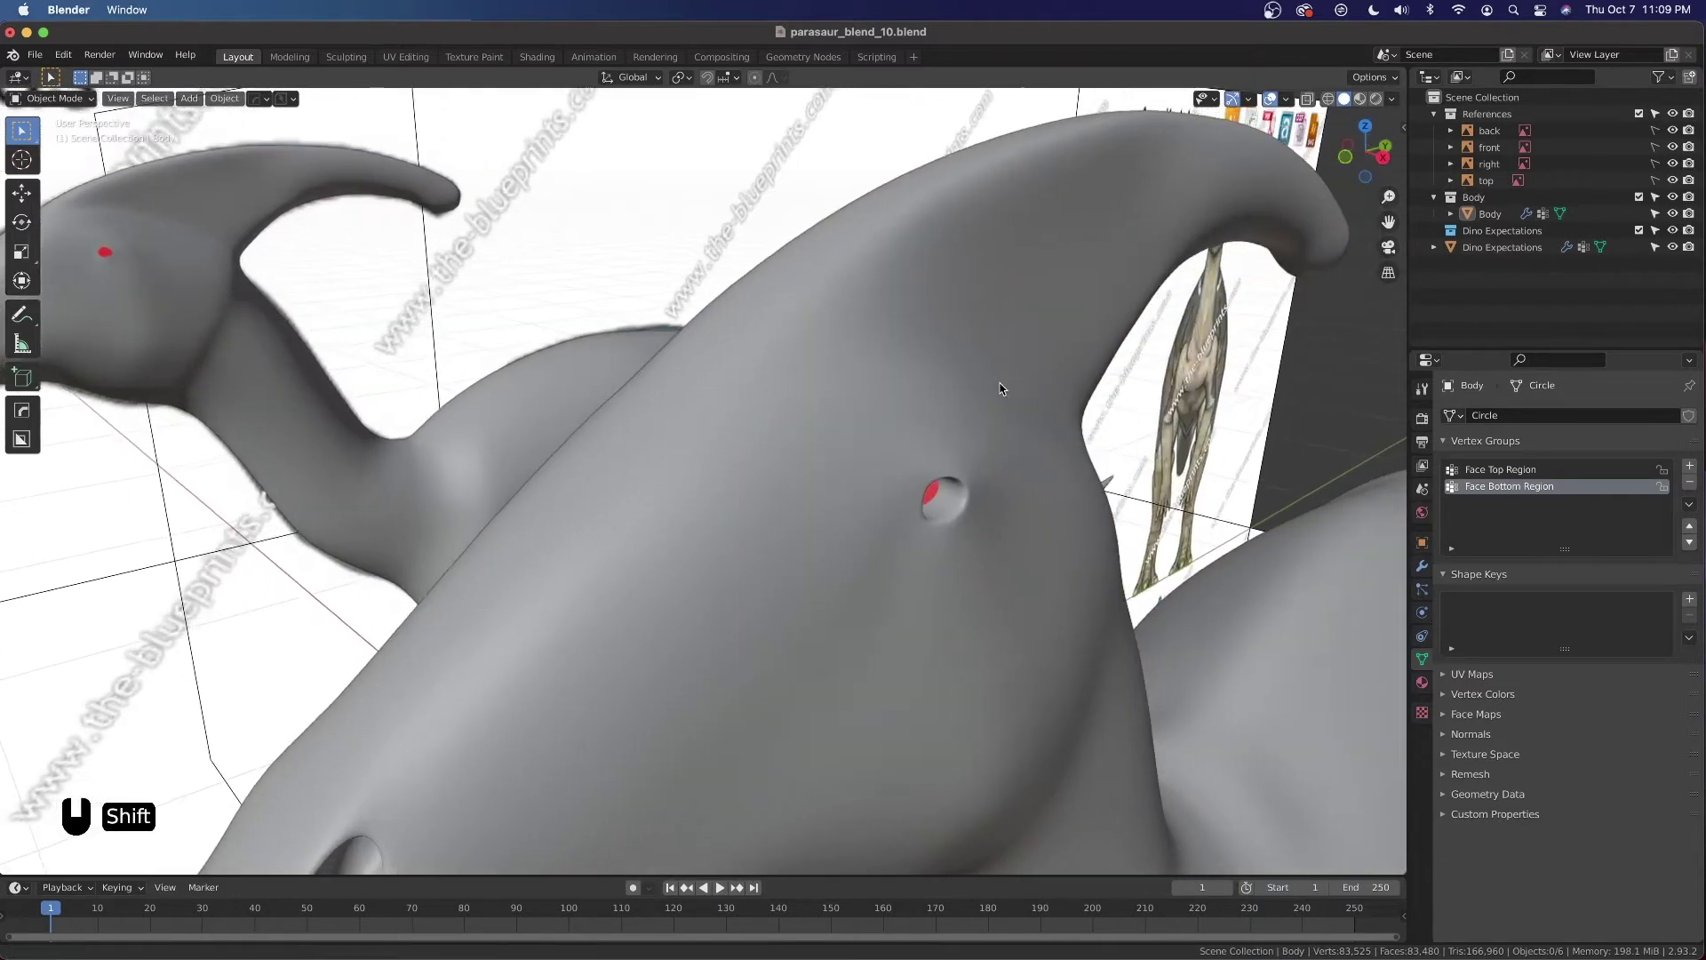
Set the viewport lighting to the red clay MatCap and compare the surface forms of both dinosaur heads
{"action": "left_click", "coordinate": [1393, 99]}
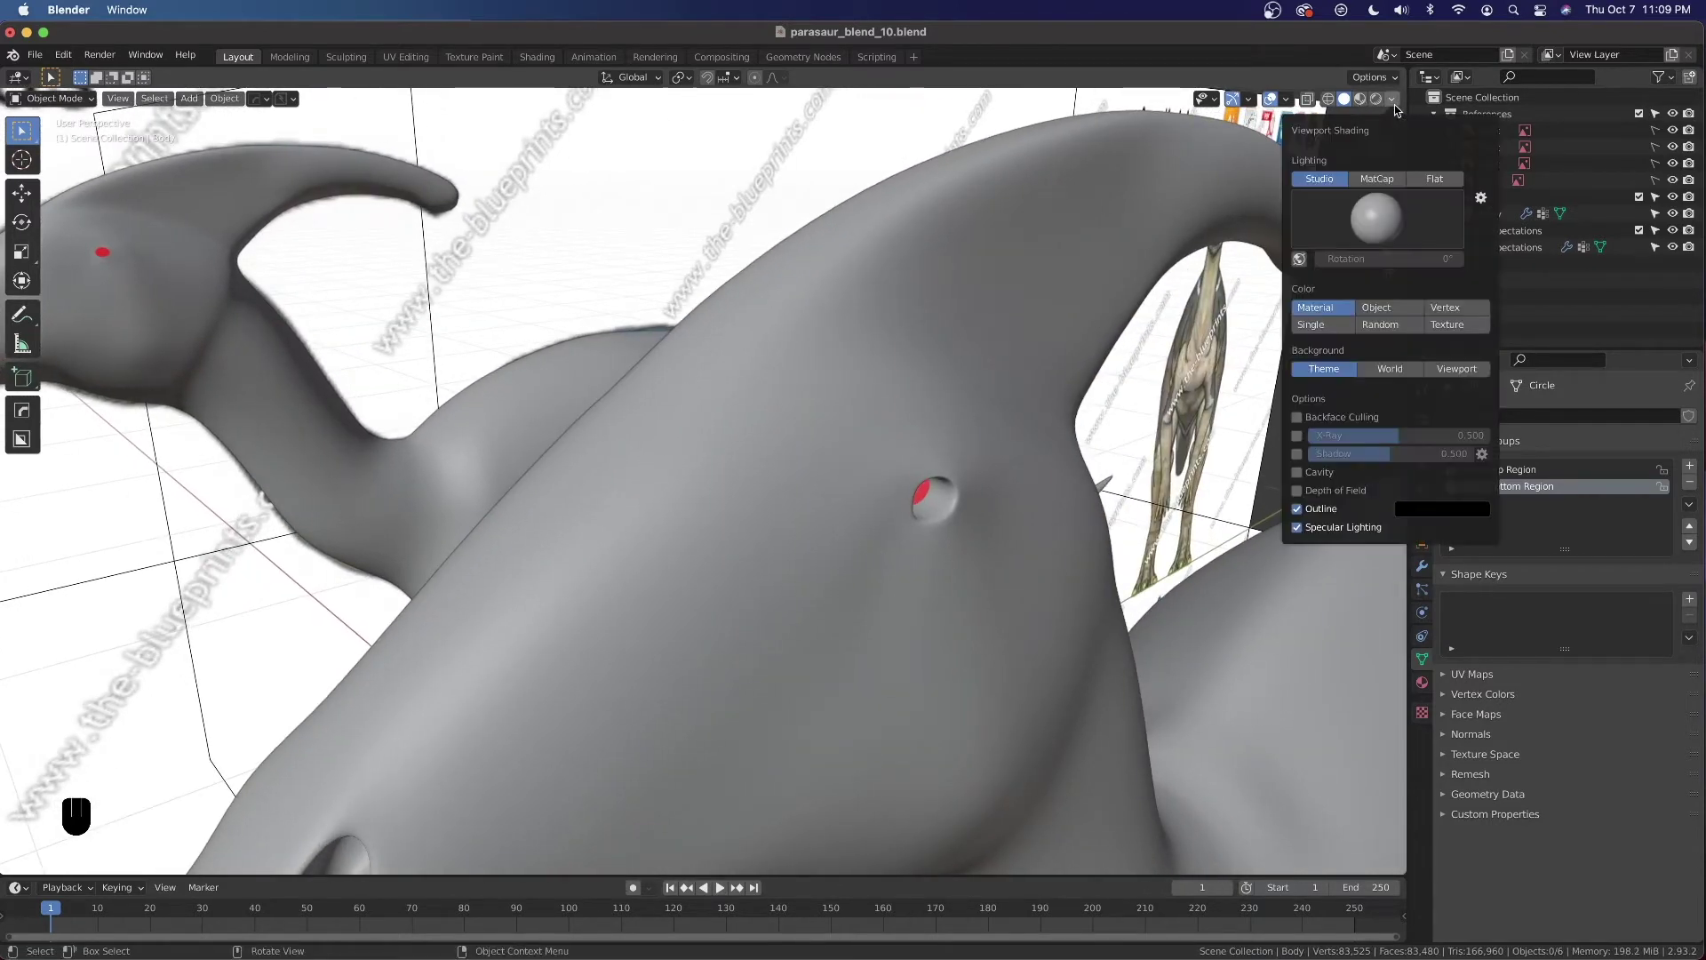
{"action": "left_click", "coordinate": [1376, 178]}
{"action": "left_click", "coordinate": [1378, 222]}
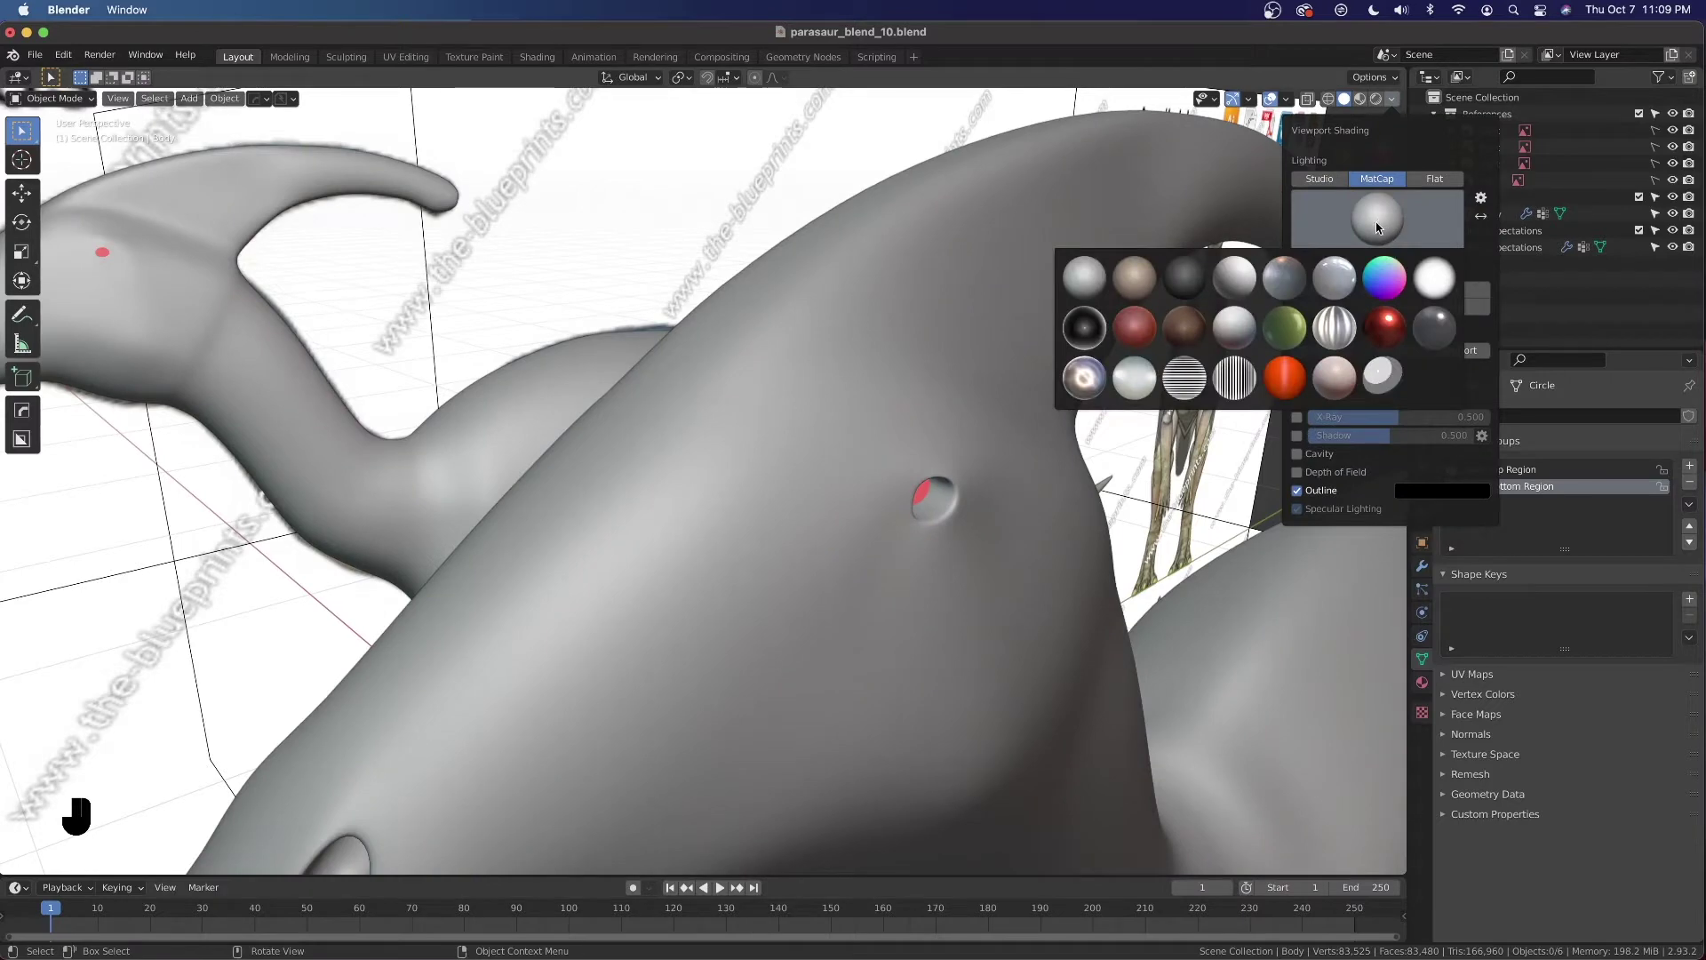
{"action": "left_click", "coordinate": [1133, 328]}
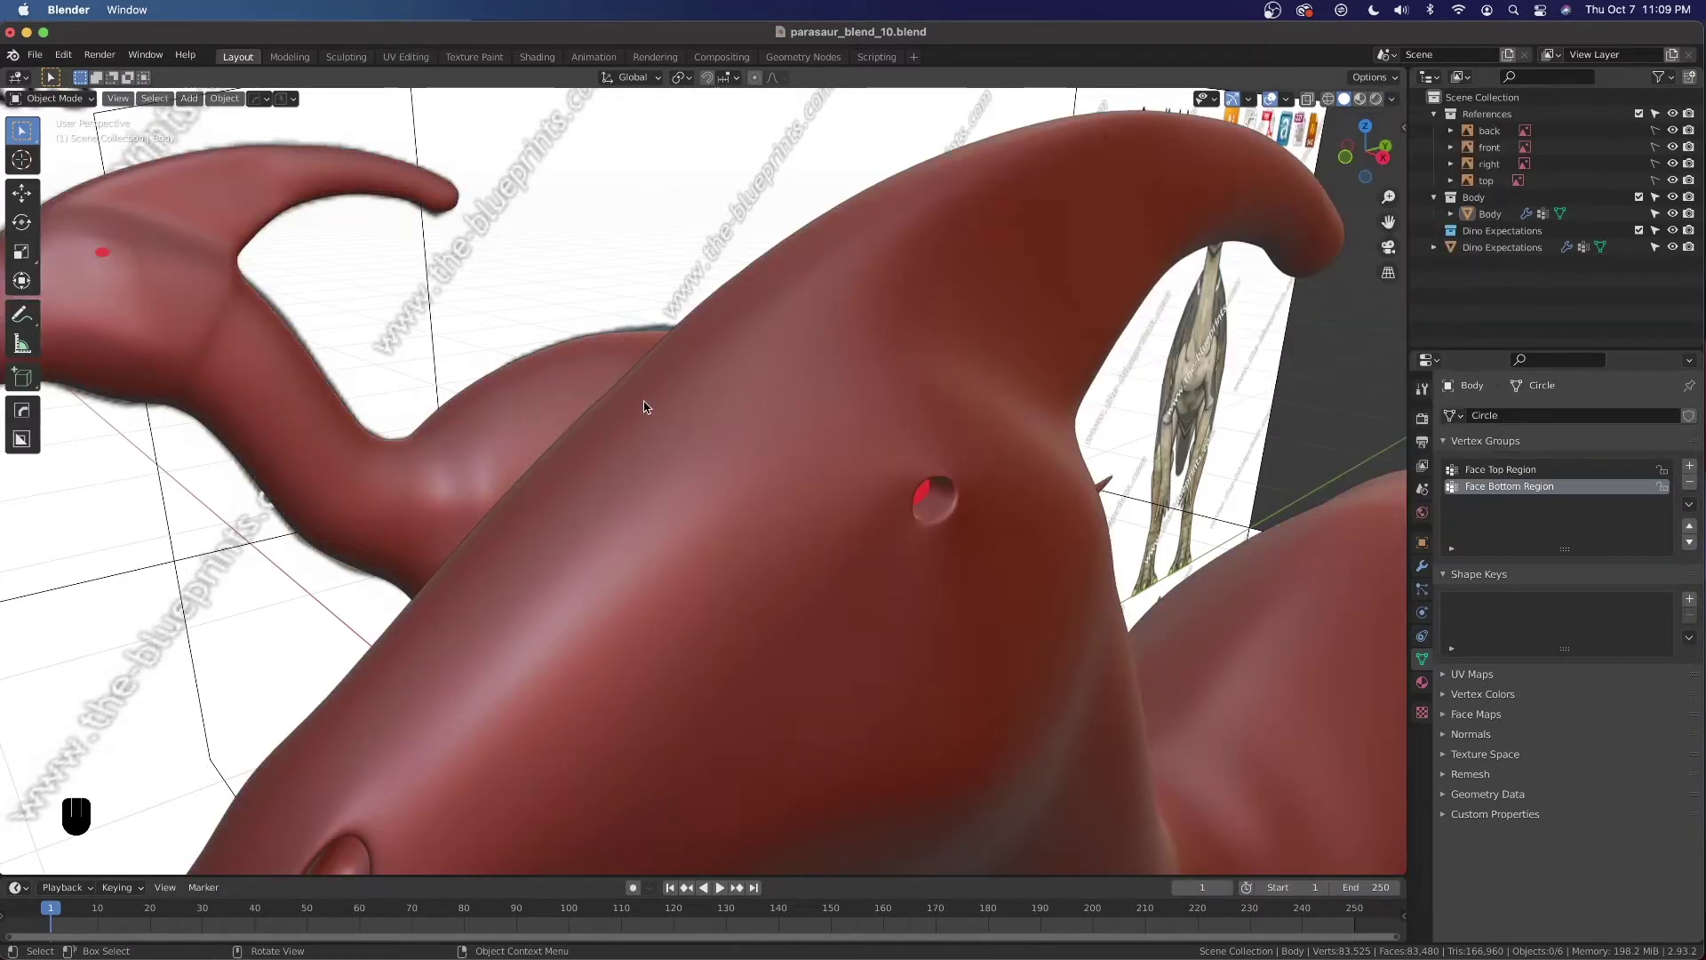
{"action": "scroll", "coordinate": [646, 406], "scroll_direction": "down", "scroll_amount": 5}
{"action": "middle_click_drag", "start_coordinate": [647, 399], "coordinate": [599, 373]}
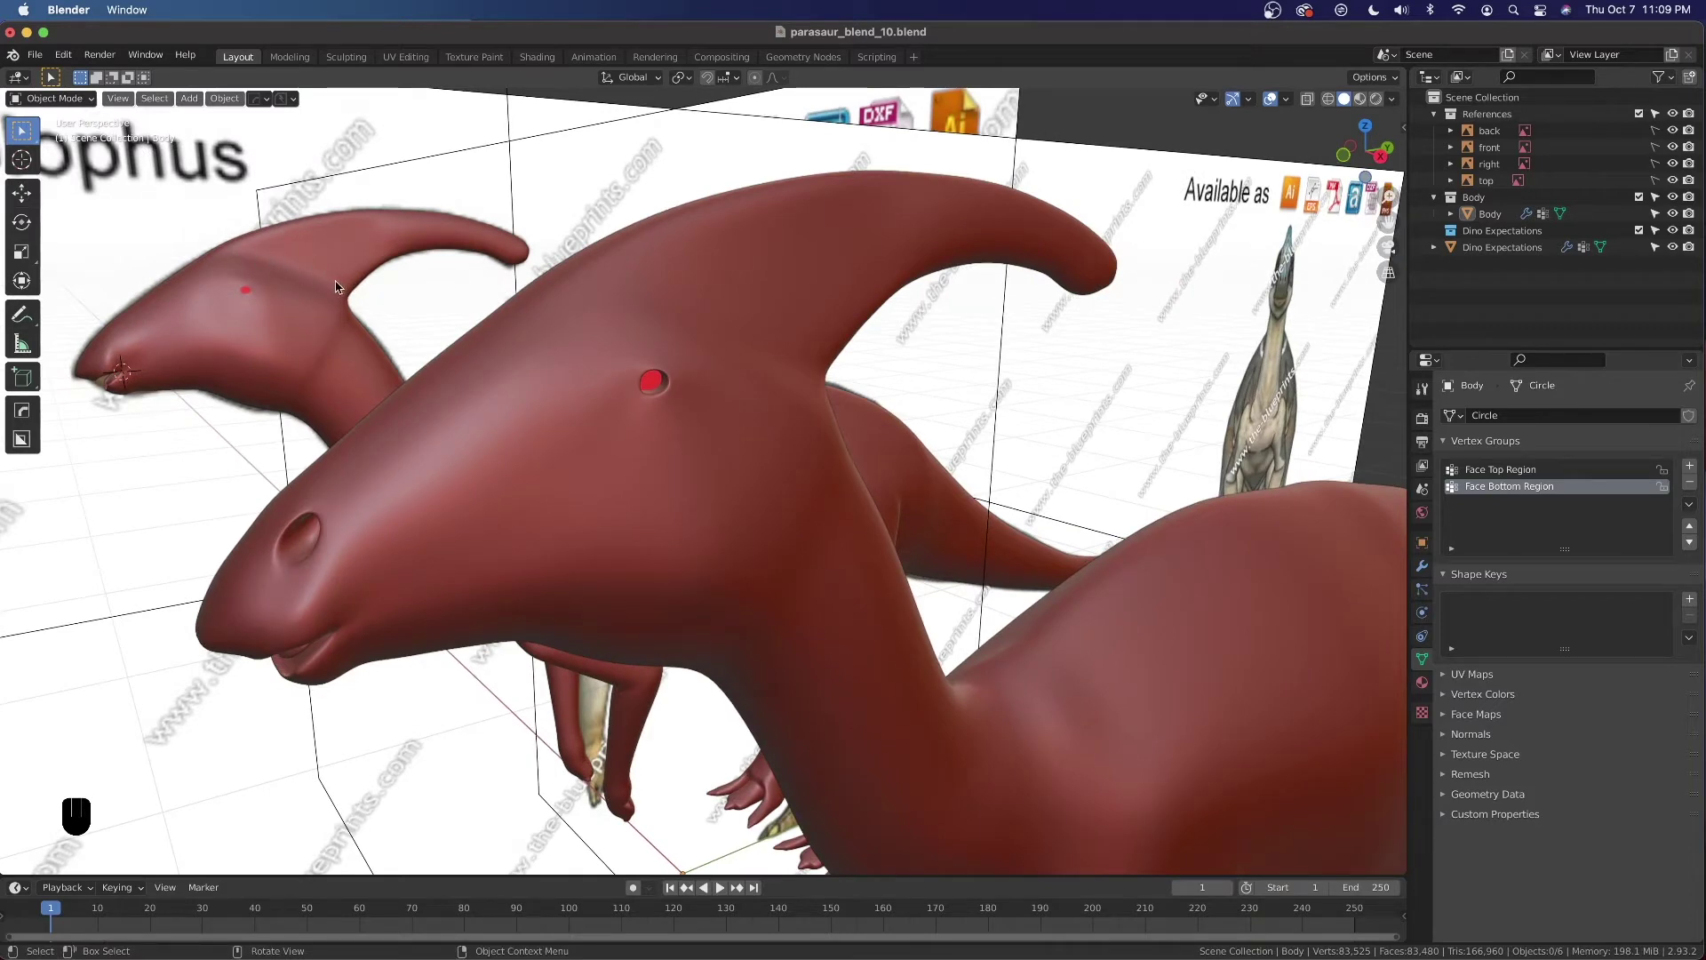
{"action": "middle_click_drag", "start_coordinate": [576, 352], "coordinate": [720, 353]}
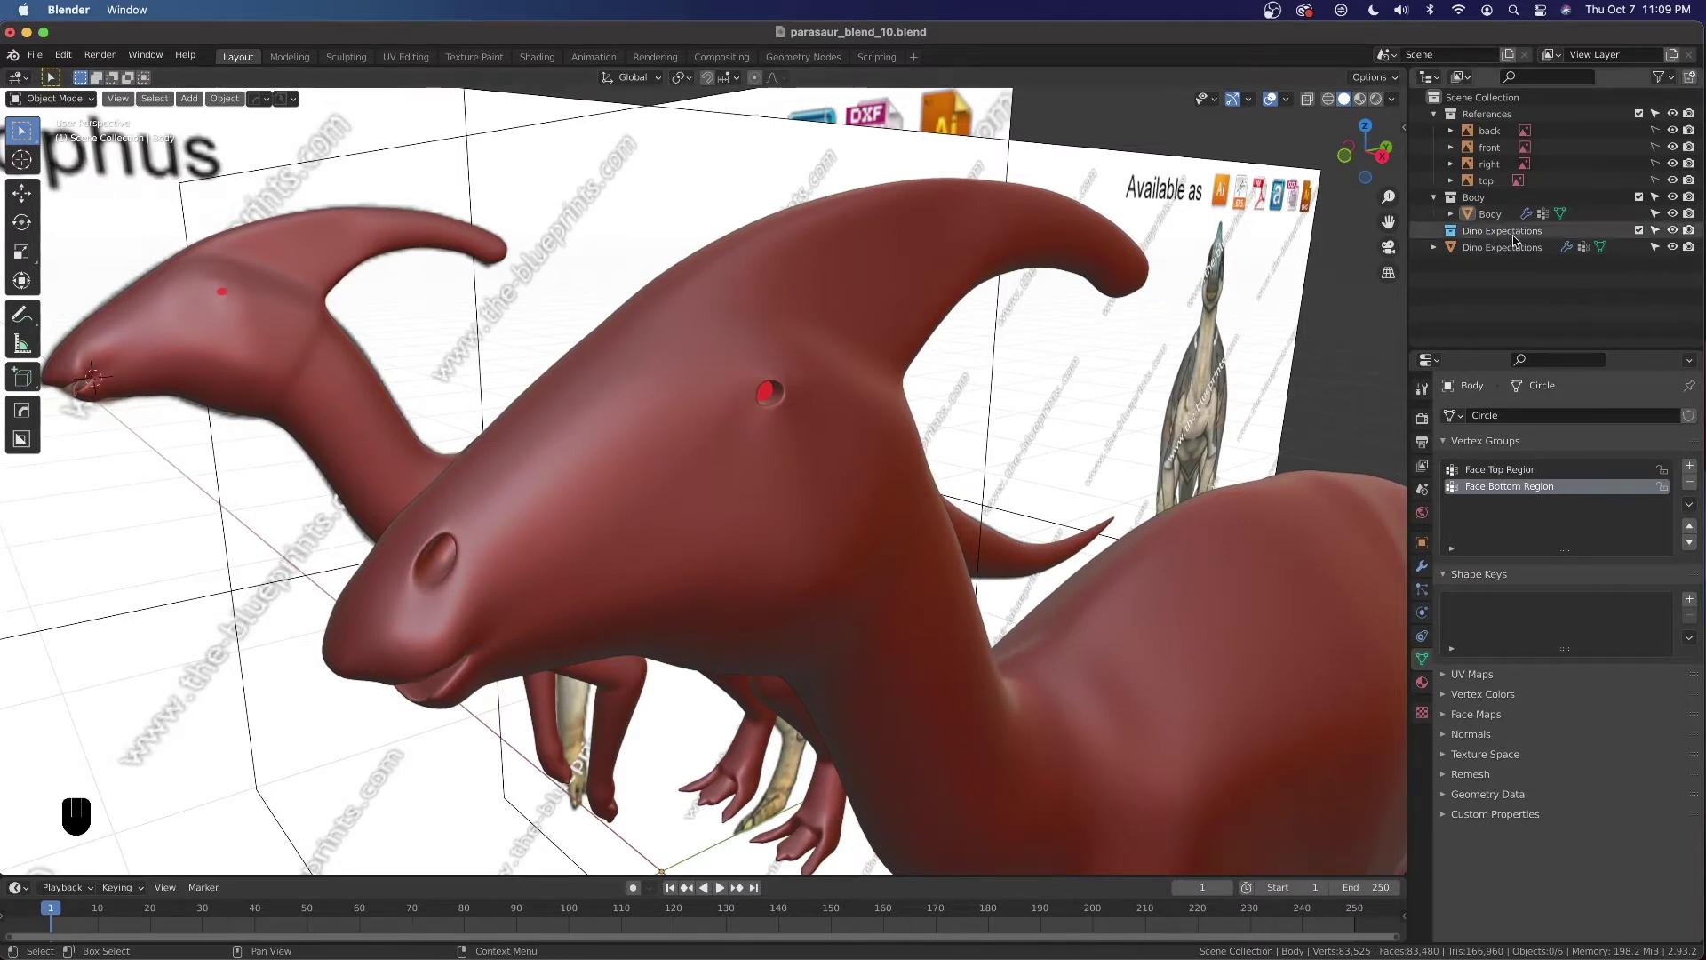
Move the Dino Expectations mesh into the hidden Dino Expectations collection and return the viewport lighting to Studio
{"action": "left_click_drag", "start_coordinate": [1511, 247], "coordinate": [1511, 231]}
{"action": "left_click", "coordinate": [1671, 232]}
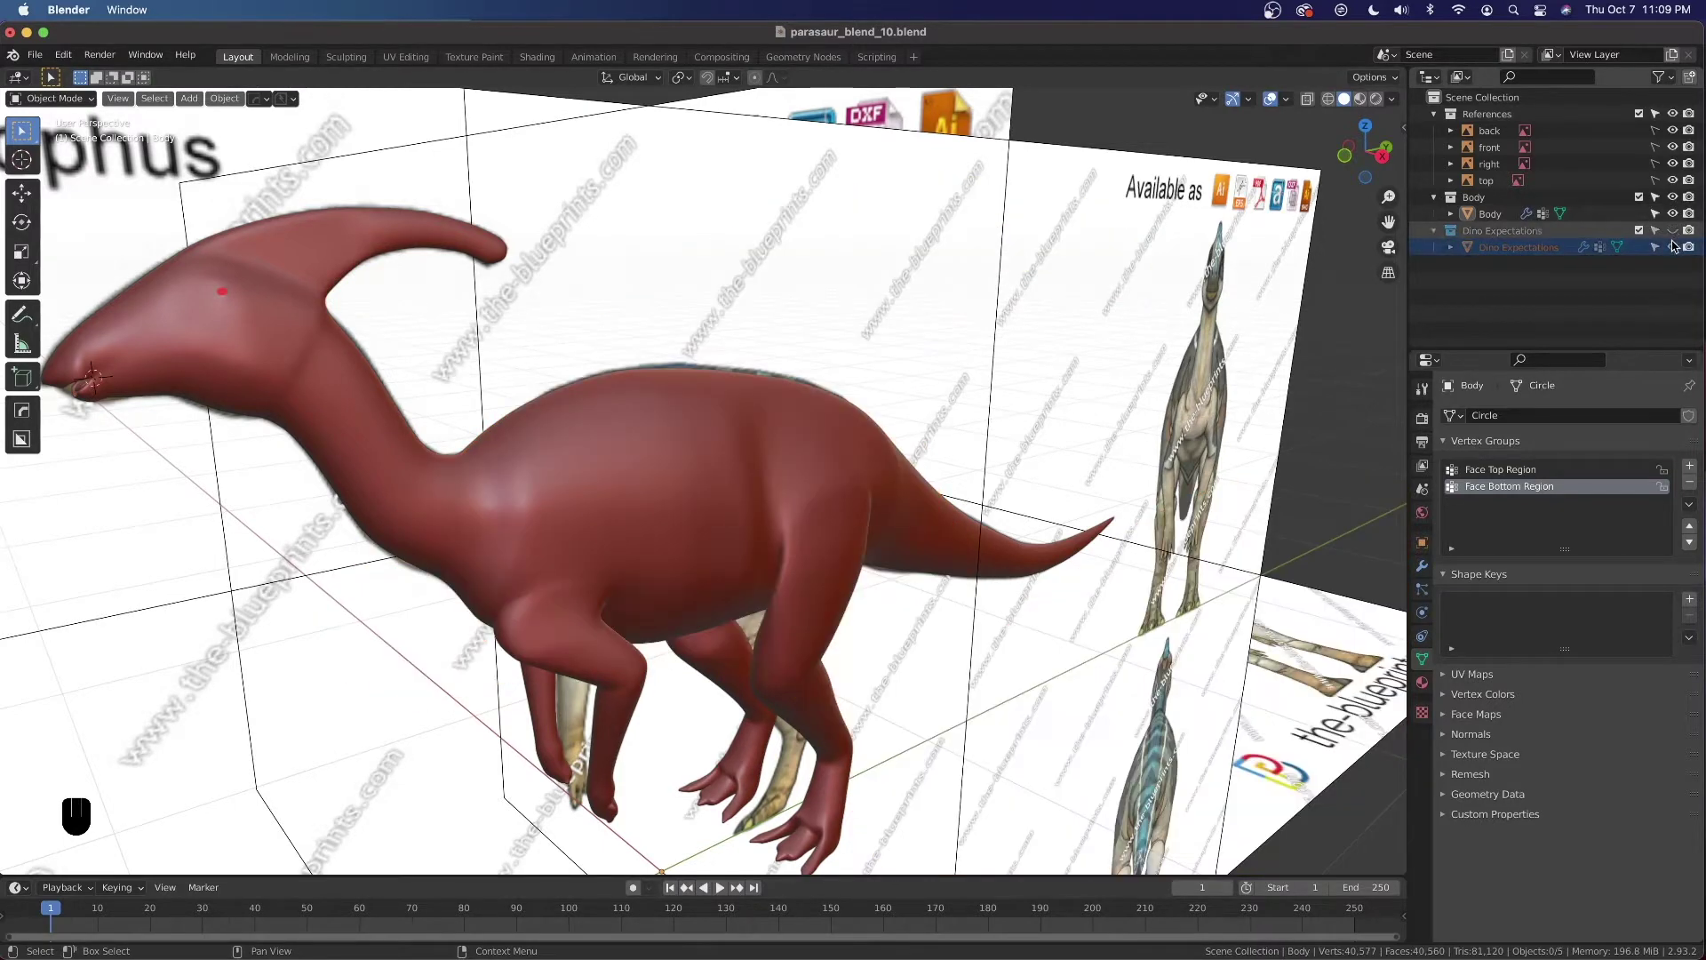
{"action": "left_click", "coordinate": [1392, 99]}
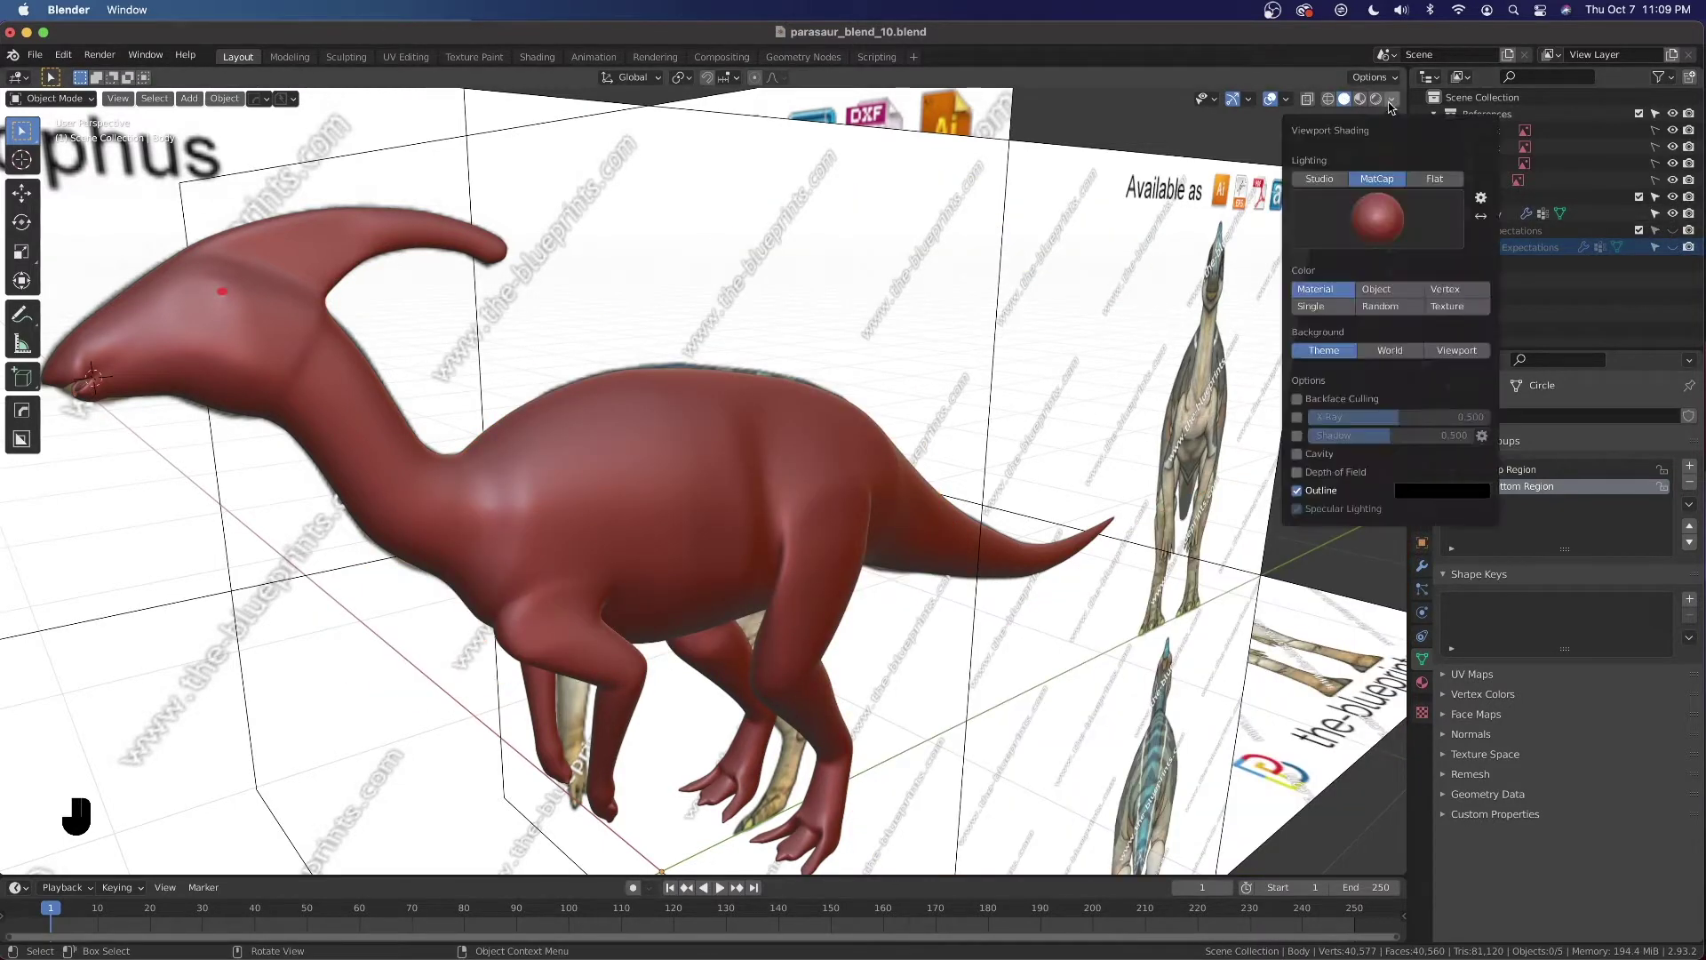
{"action": "left_click", "coordinate": [1320, 172]}
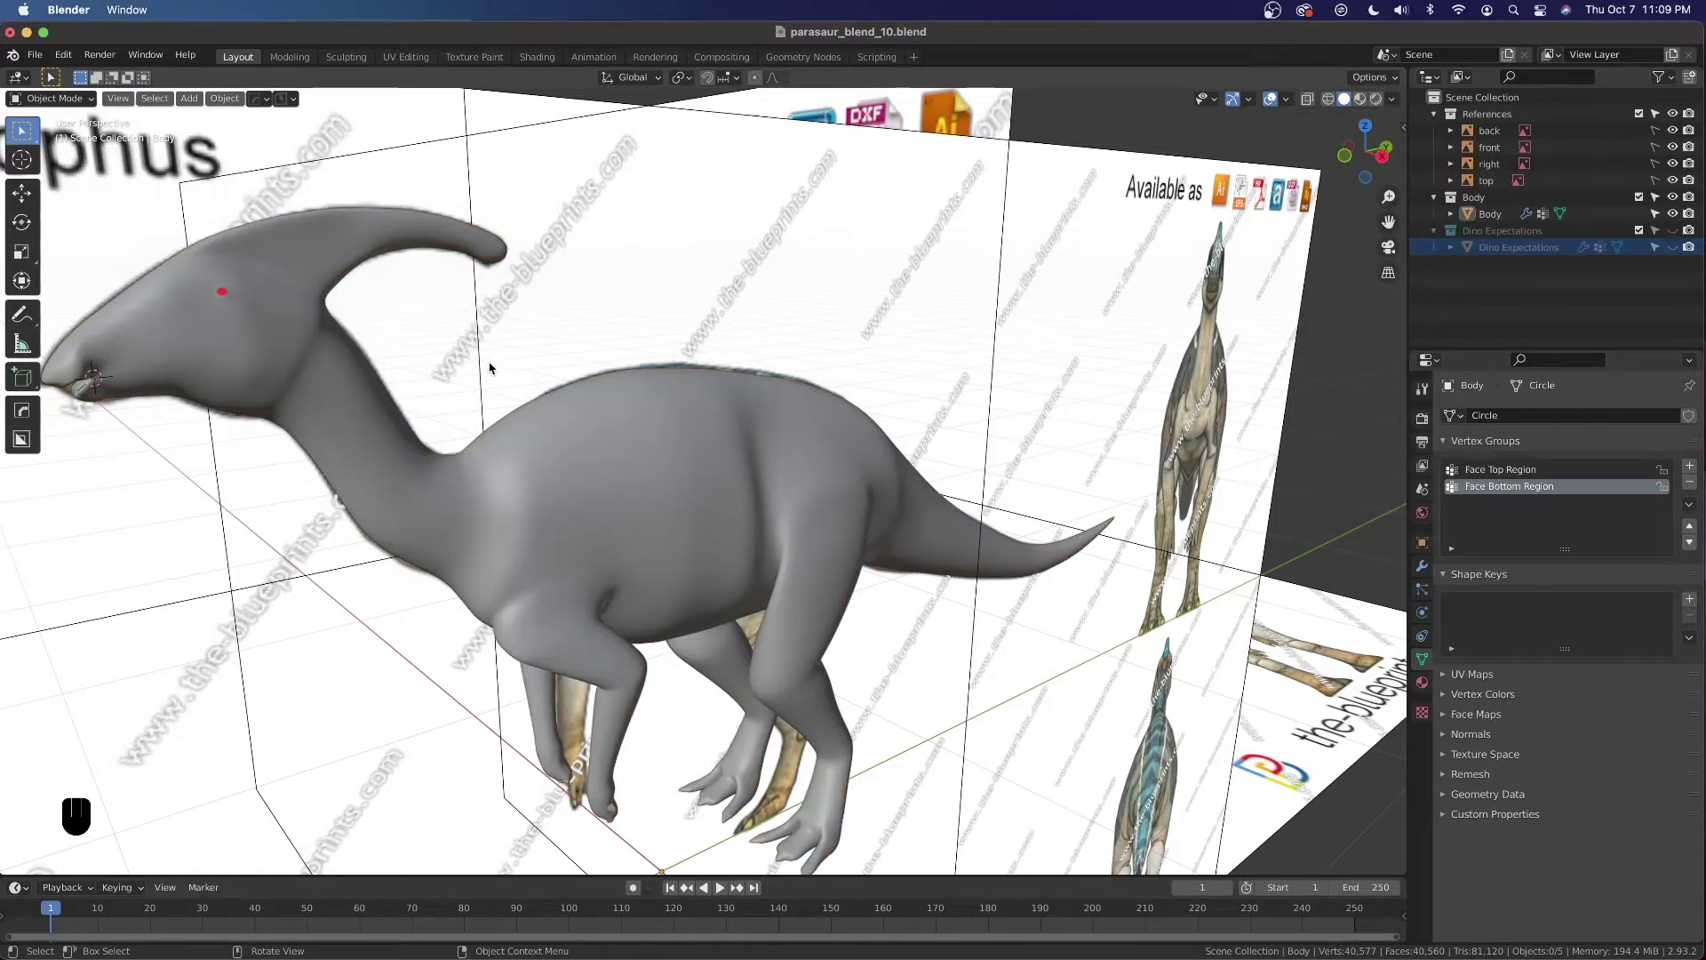
Open the Body mesh in Edit Mode with vertex selection, in right view close to the snout and mouth
{"action": "scroll", "coordinate": [490, 367], "scroll_direction": "up", "scroll_amount": 3}
{"action": "key", "text": "KP_3"}
{"action": "scroll", "coordinate": [680, 499], "scroll_direction": "up", "scroll_amount": 4}
{"action": "middle_click_drag", "start_coordinate": [680, 499], "coordinate": [919, 530], "text": "shift"}
{"action": "left_click", "coordinate": [894, 498]}
{"action": "key", "text": "Tab"}
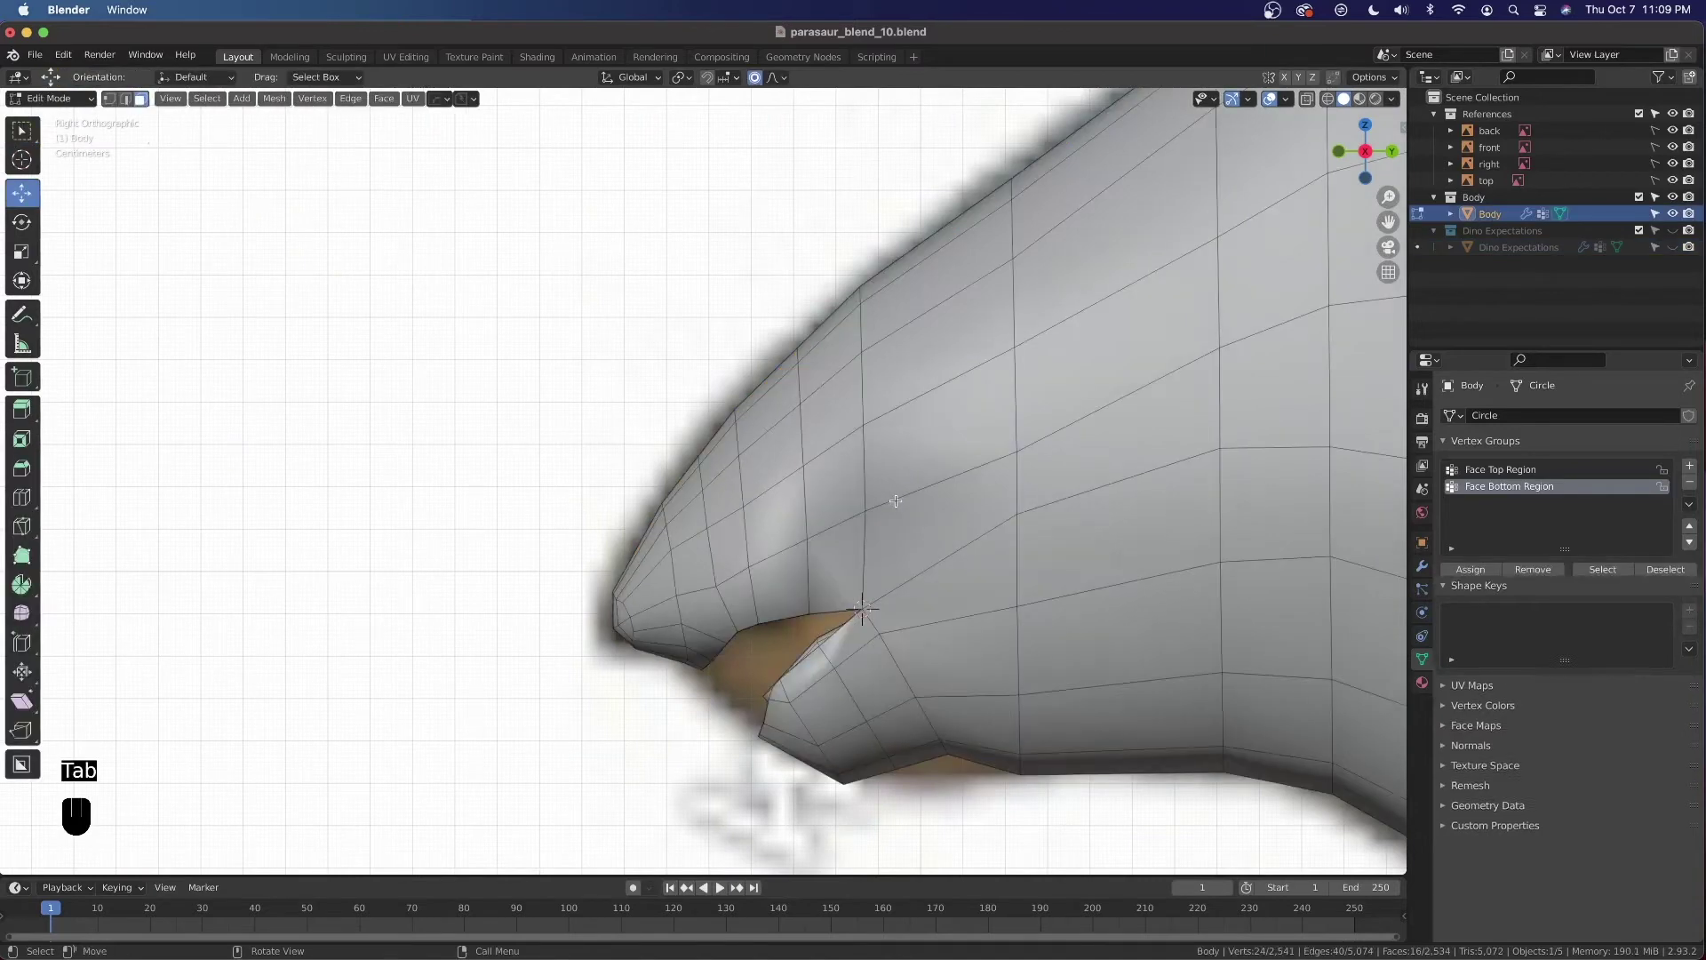
{"action": "key", "text": "1"}
{"action": "key", "text": "alt+z"}
{"action": "key", "text": "alt+z"}
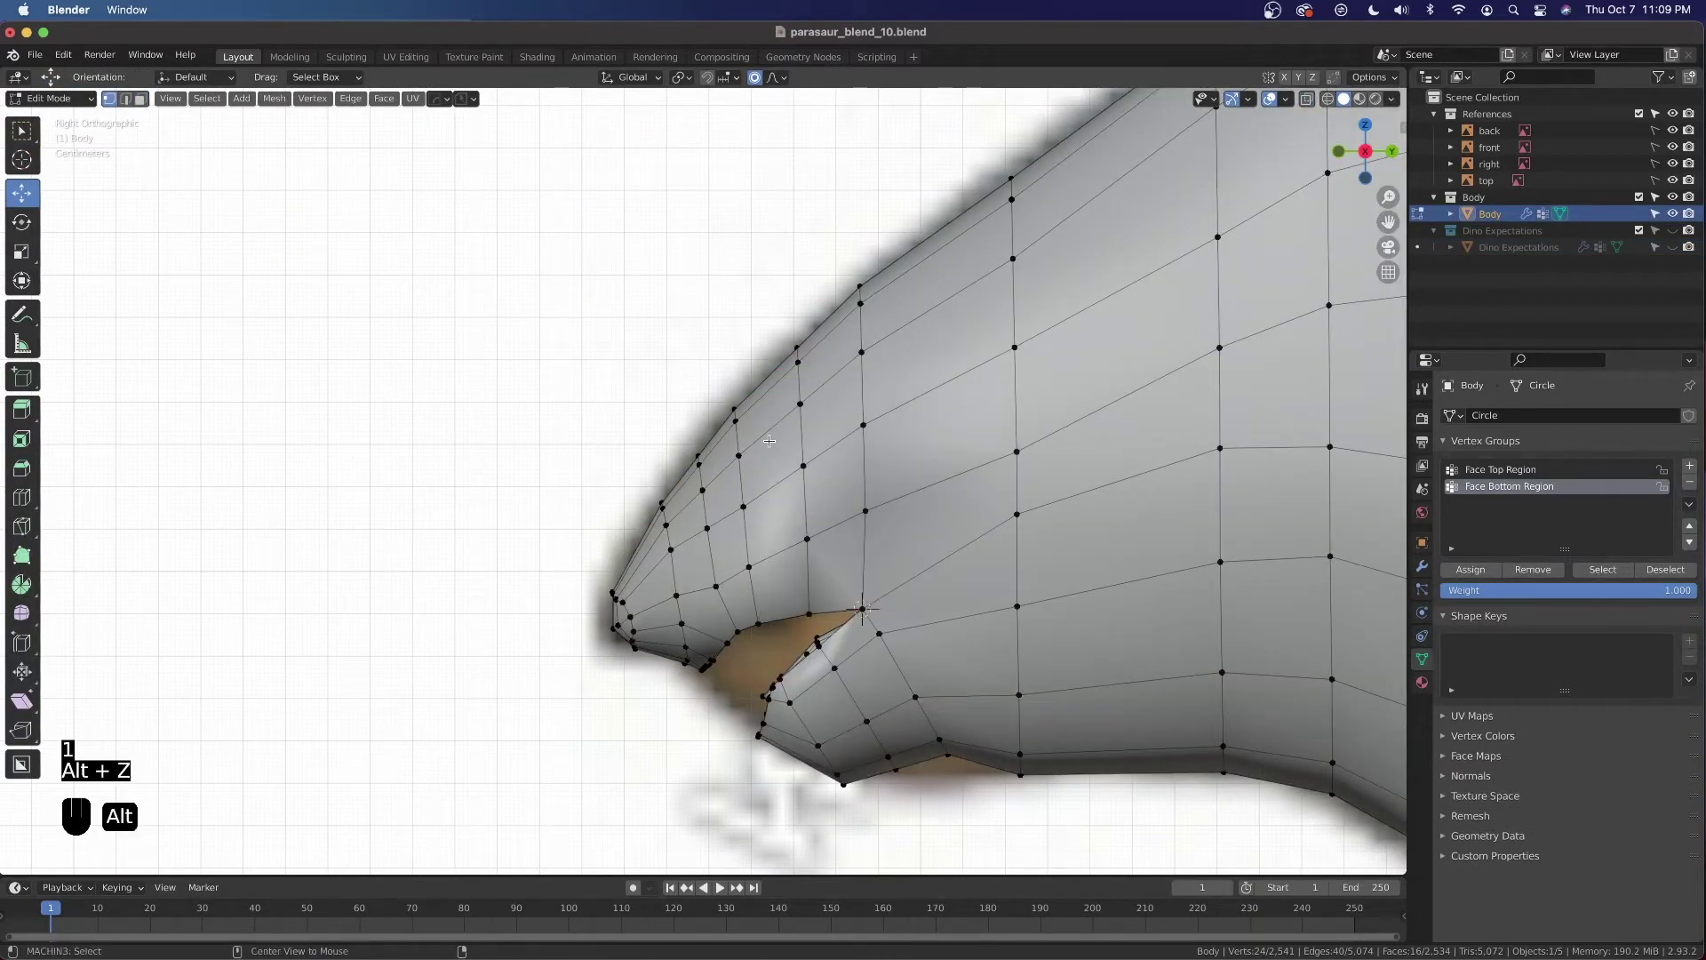
Examine the snout and mouth in right and front views, with X-ray on and off, against the reference drawings
{"action": "key", "text": "alt+z"}
{"action": "scroll", "coordinate": [769, 441], "scroll_direction": "up", "scroll_amount": 2}
{"action": "scroll", "coordinate": [768, 441], "scroll_direction": "down", "scroll_amount": 3}
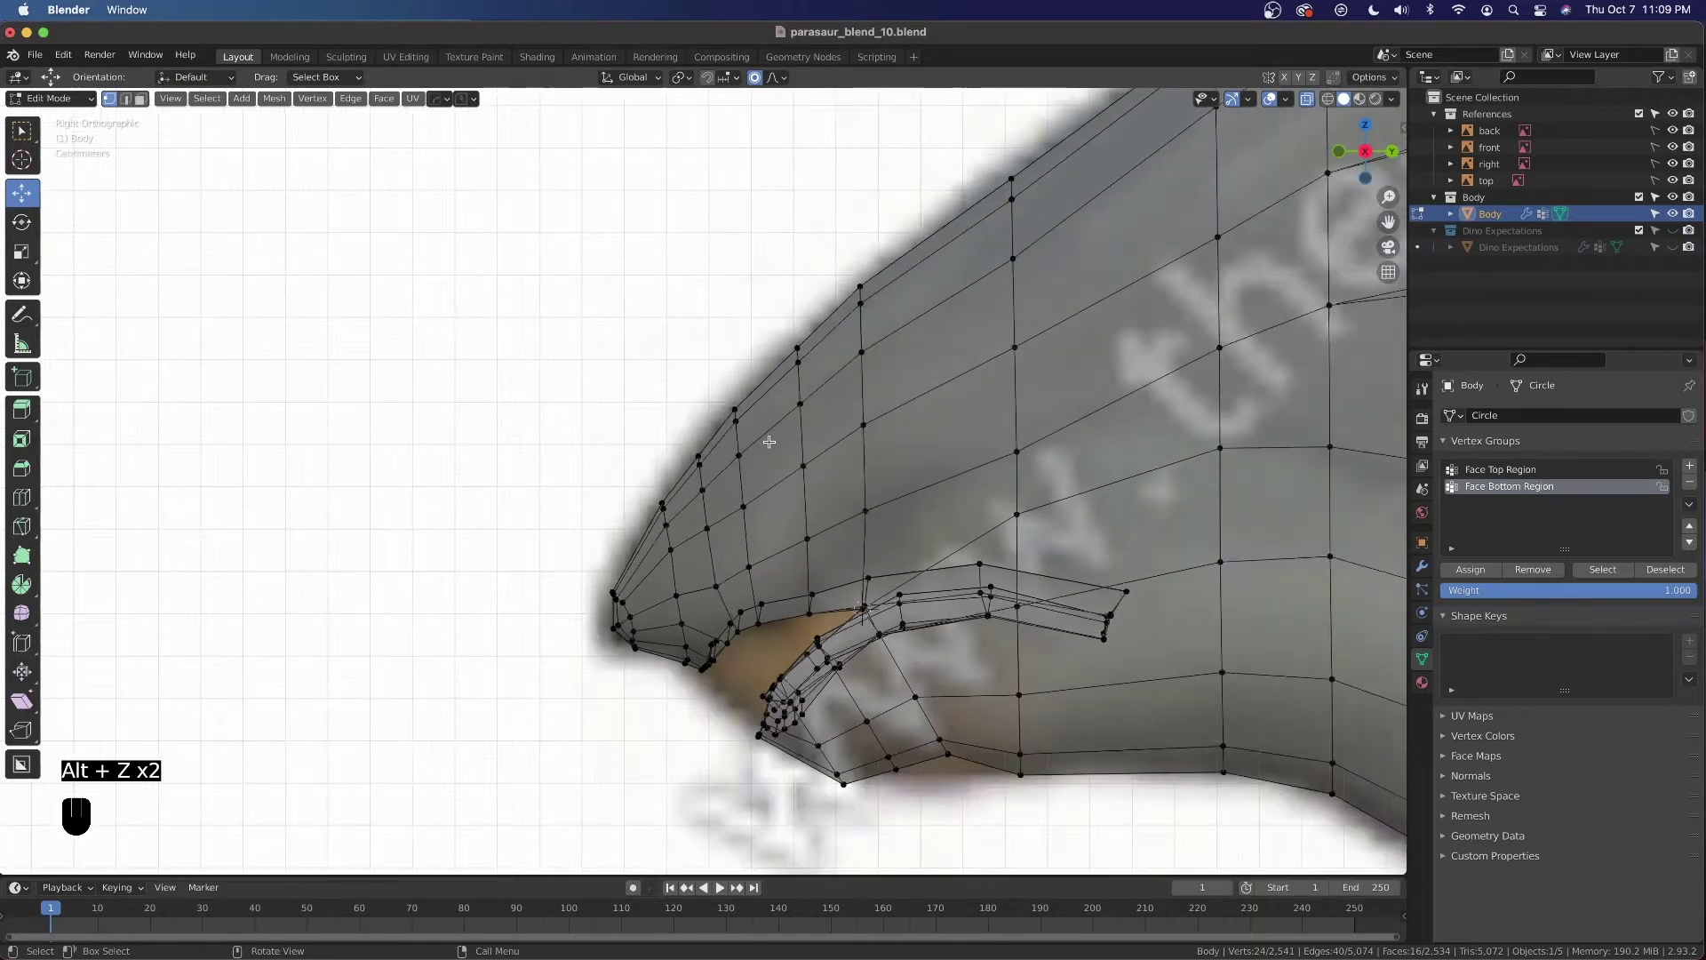
{"action": "key", "text": "alt+z"}
{"action": "middle_click_drag", "start_coordinate": [769, 441], "coordinate": [806, 449]}
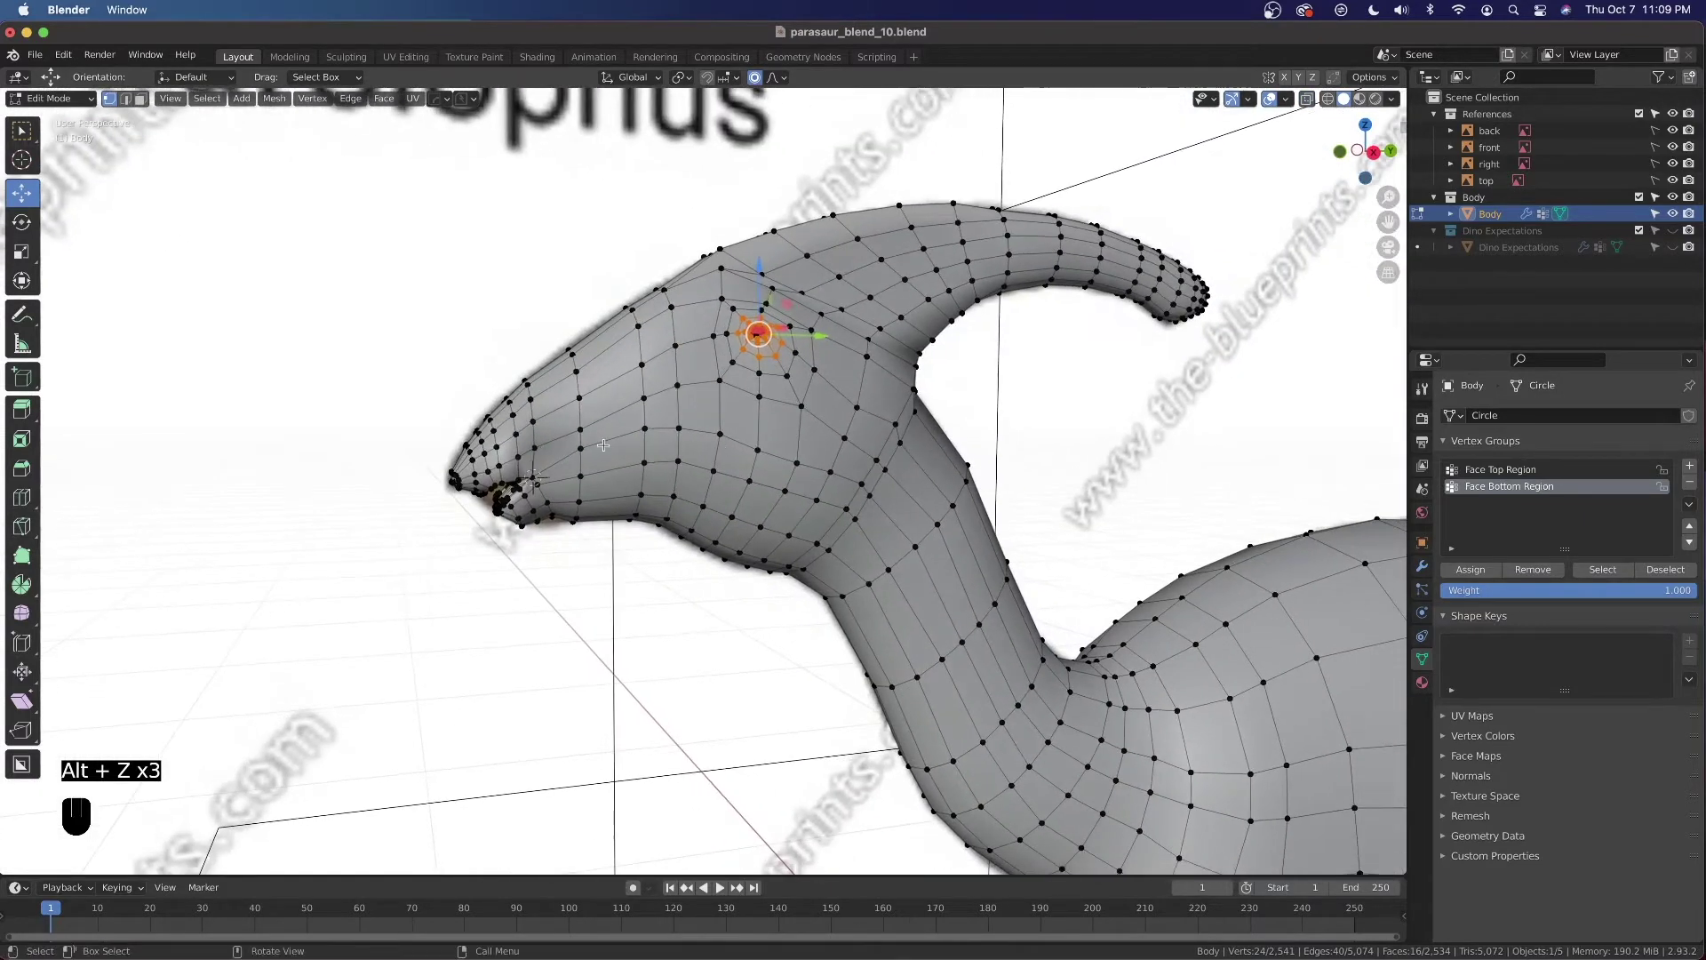
{"action": "key", "text": "grave"}
{"action": "left_click", "coordinate": [533, 402]}
{"action": "scroll", "coordinate": [533, 401], "scroll_direction": "down", "scroll_amount": 5}
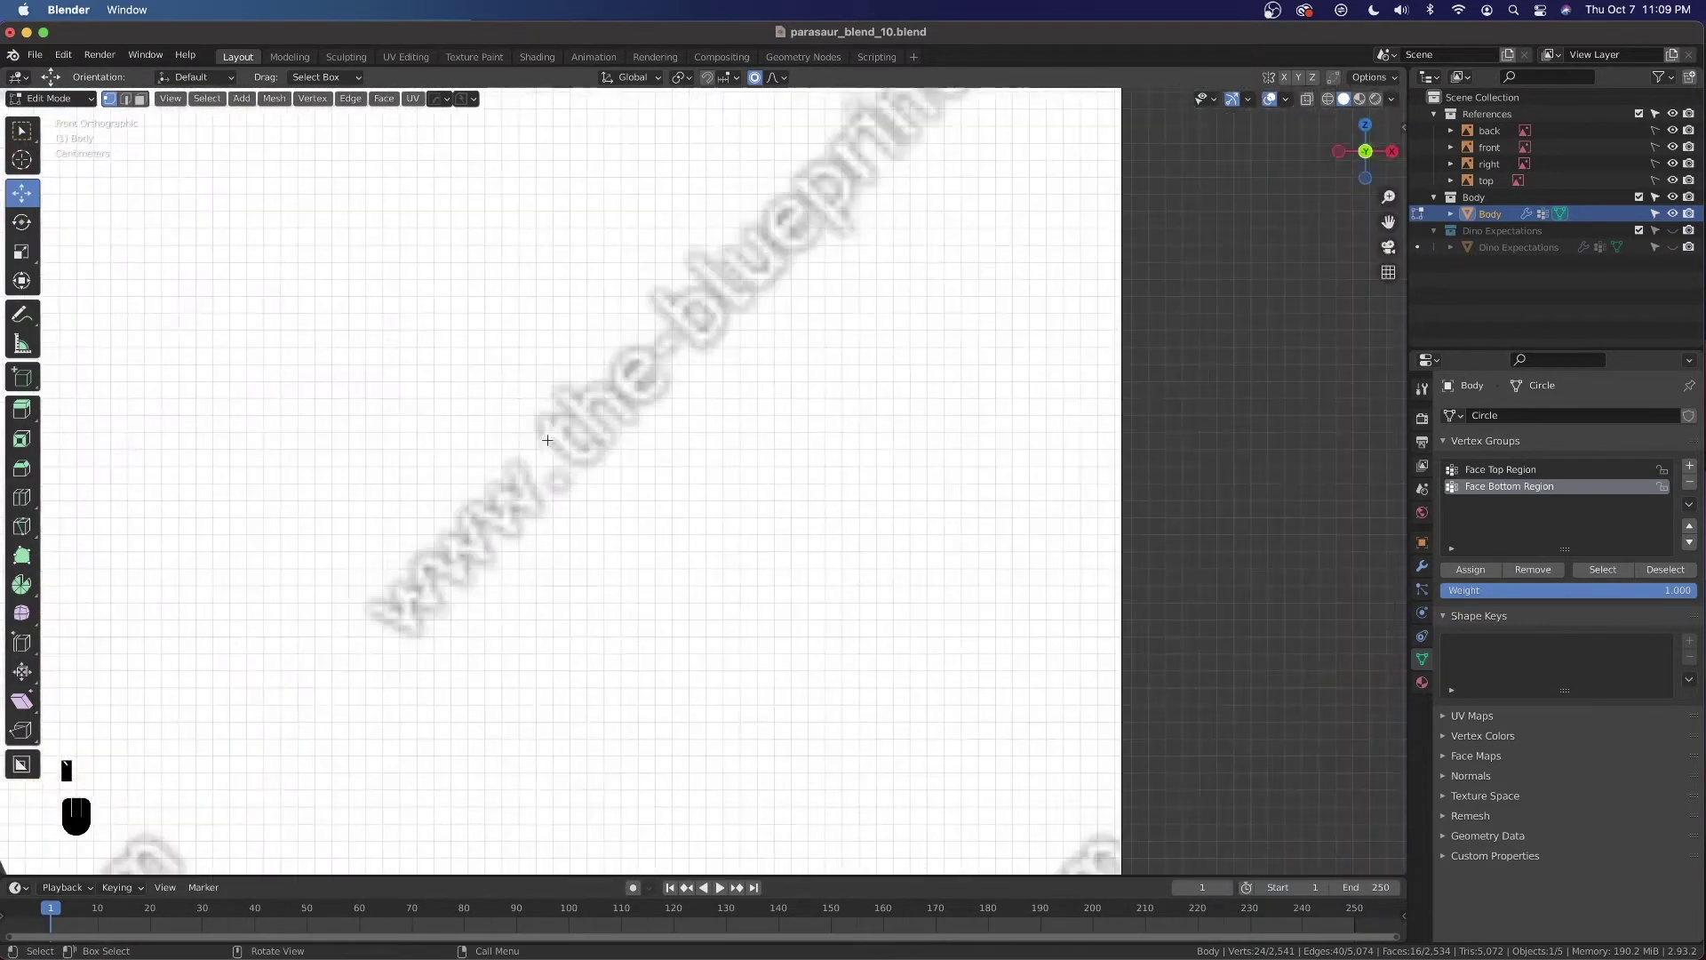
{"action": "middle_click_drag", "start_coordinate": [408, 458], "coordinate": [735, 444], "text": "shift"}
{"action": "scroll", "coordinate": [735, 444], "scroll_direction": "up", "scroll_amount": 3}
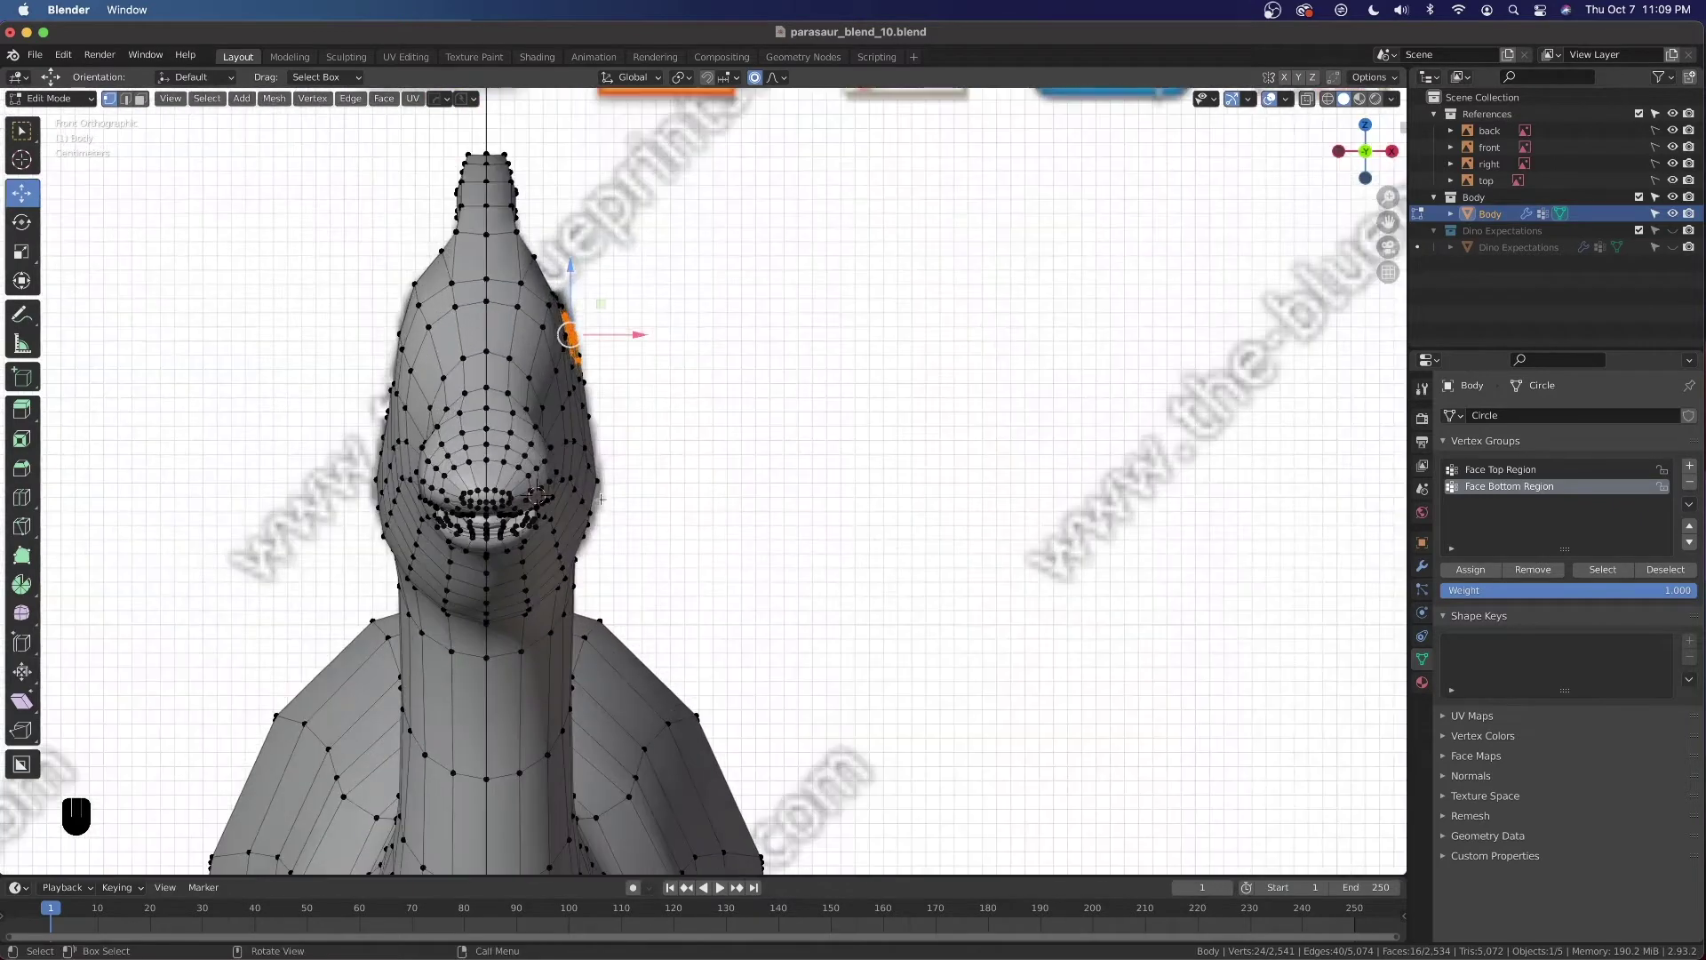
{"action": "key", "text": "grave"}
{"action": "left_click", "coordinate": [711, 489]}
{"action": "key", "text": "alt+z"}
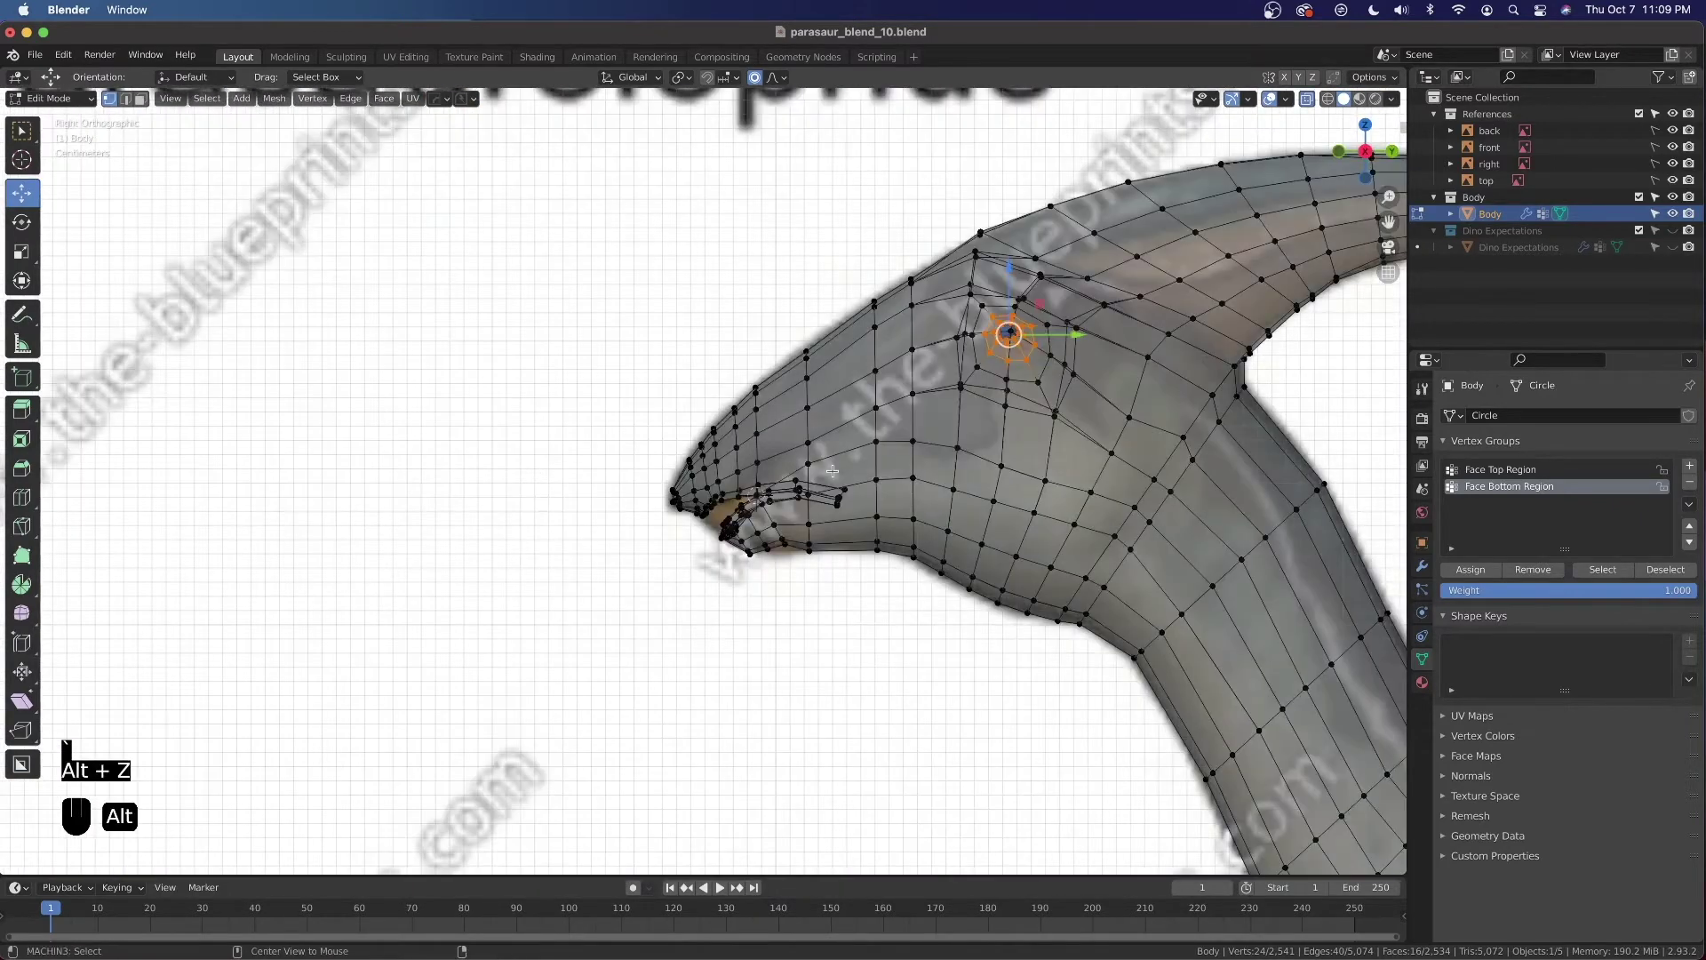
{"action": "scroll", "coordinate": [824, 474], "scroll_direction": "up", "scroll_amount": 3}
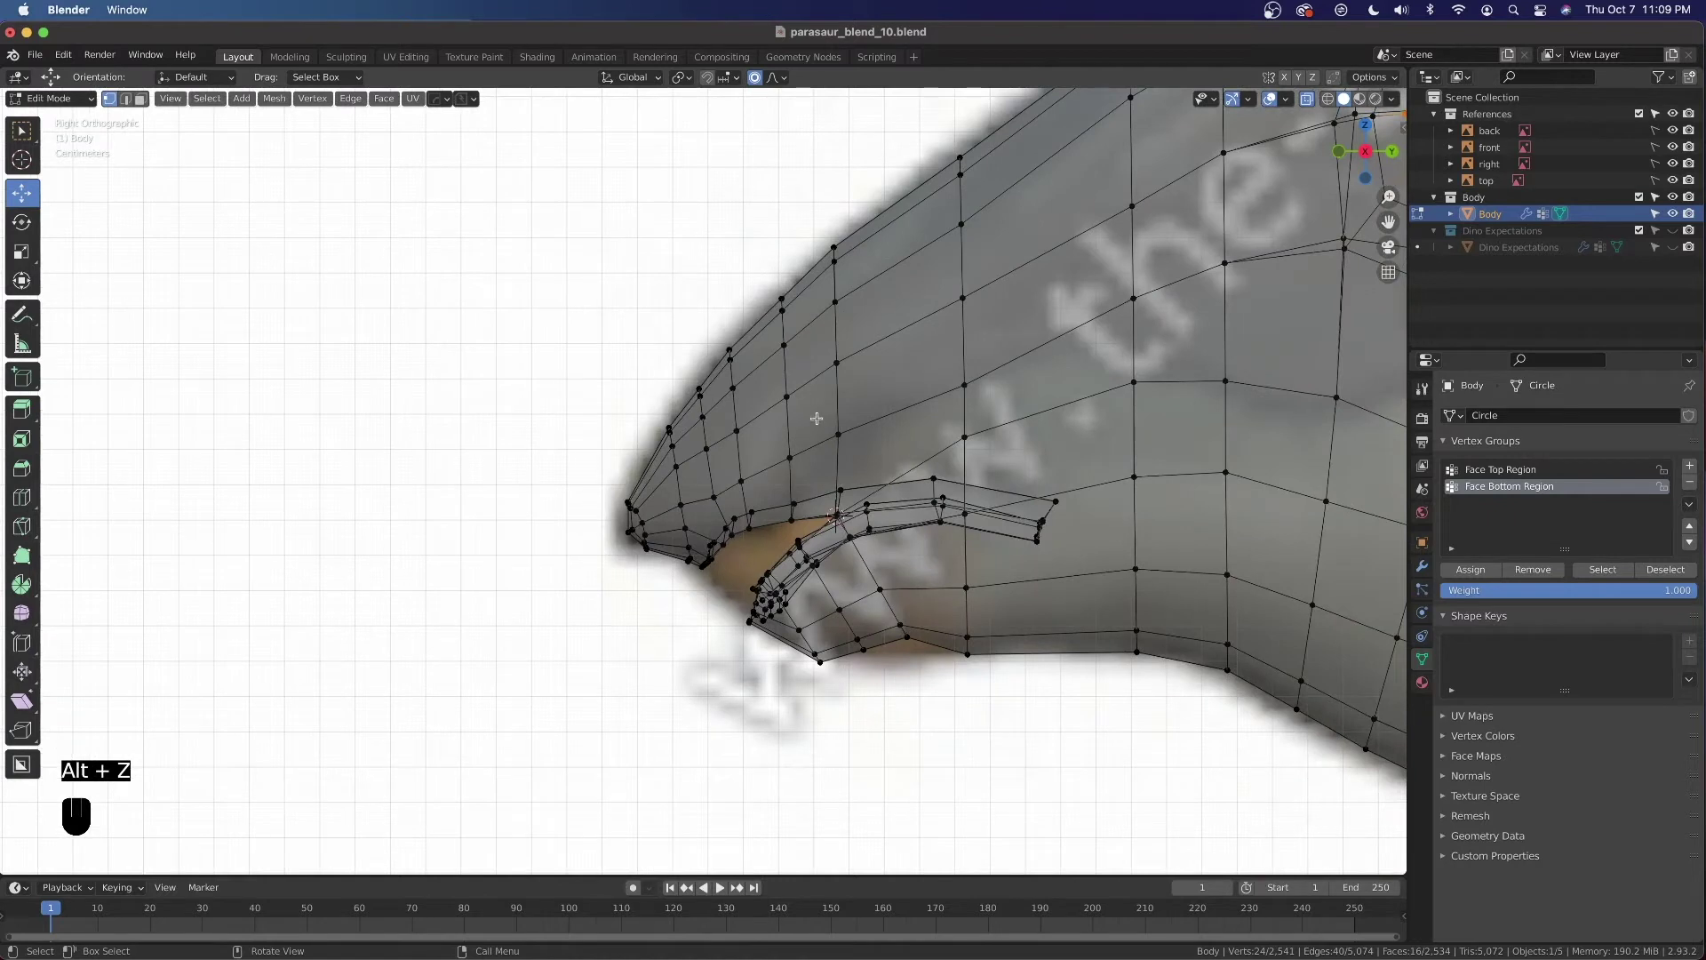
Move the whole Body mesh along Y to expose the side reference of the snout, and undo the move
{"action": "key", "text": "a"}
{"action": "key", "text": "a"}
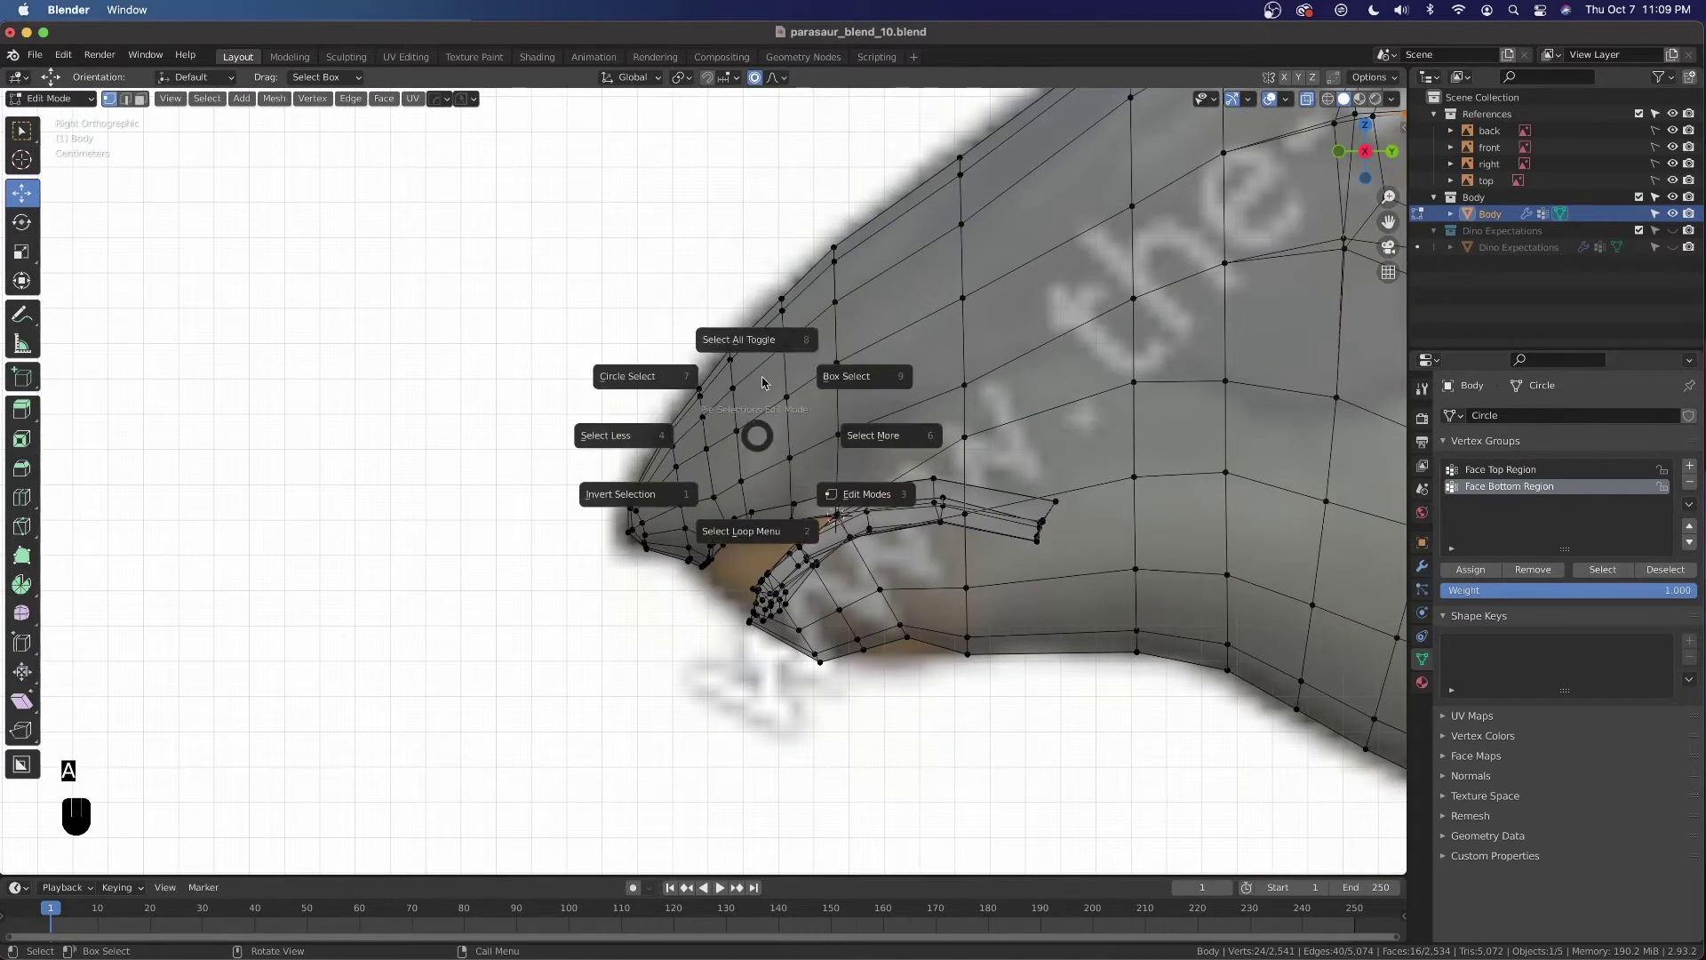
{"action": "key", "text": "g"}
{"action": "key", "text": "g"}
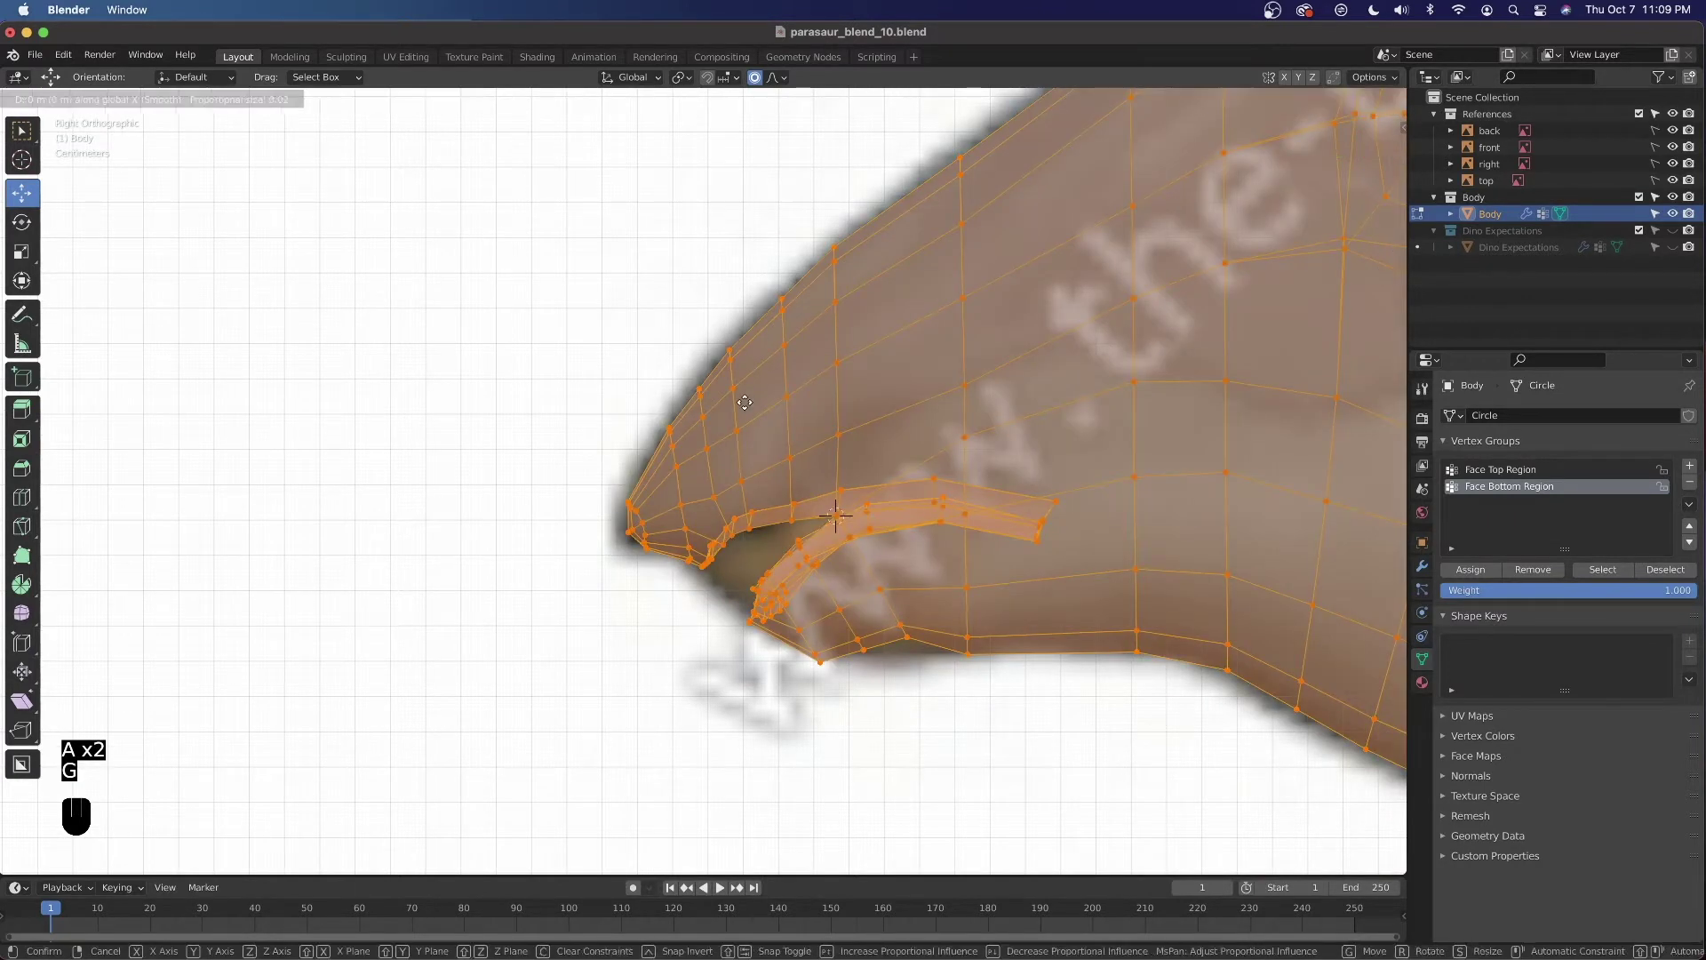
{"action": "key", "text": "y"}
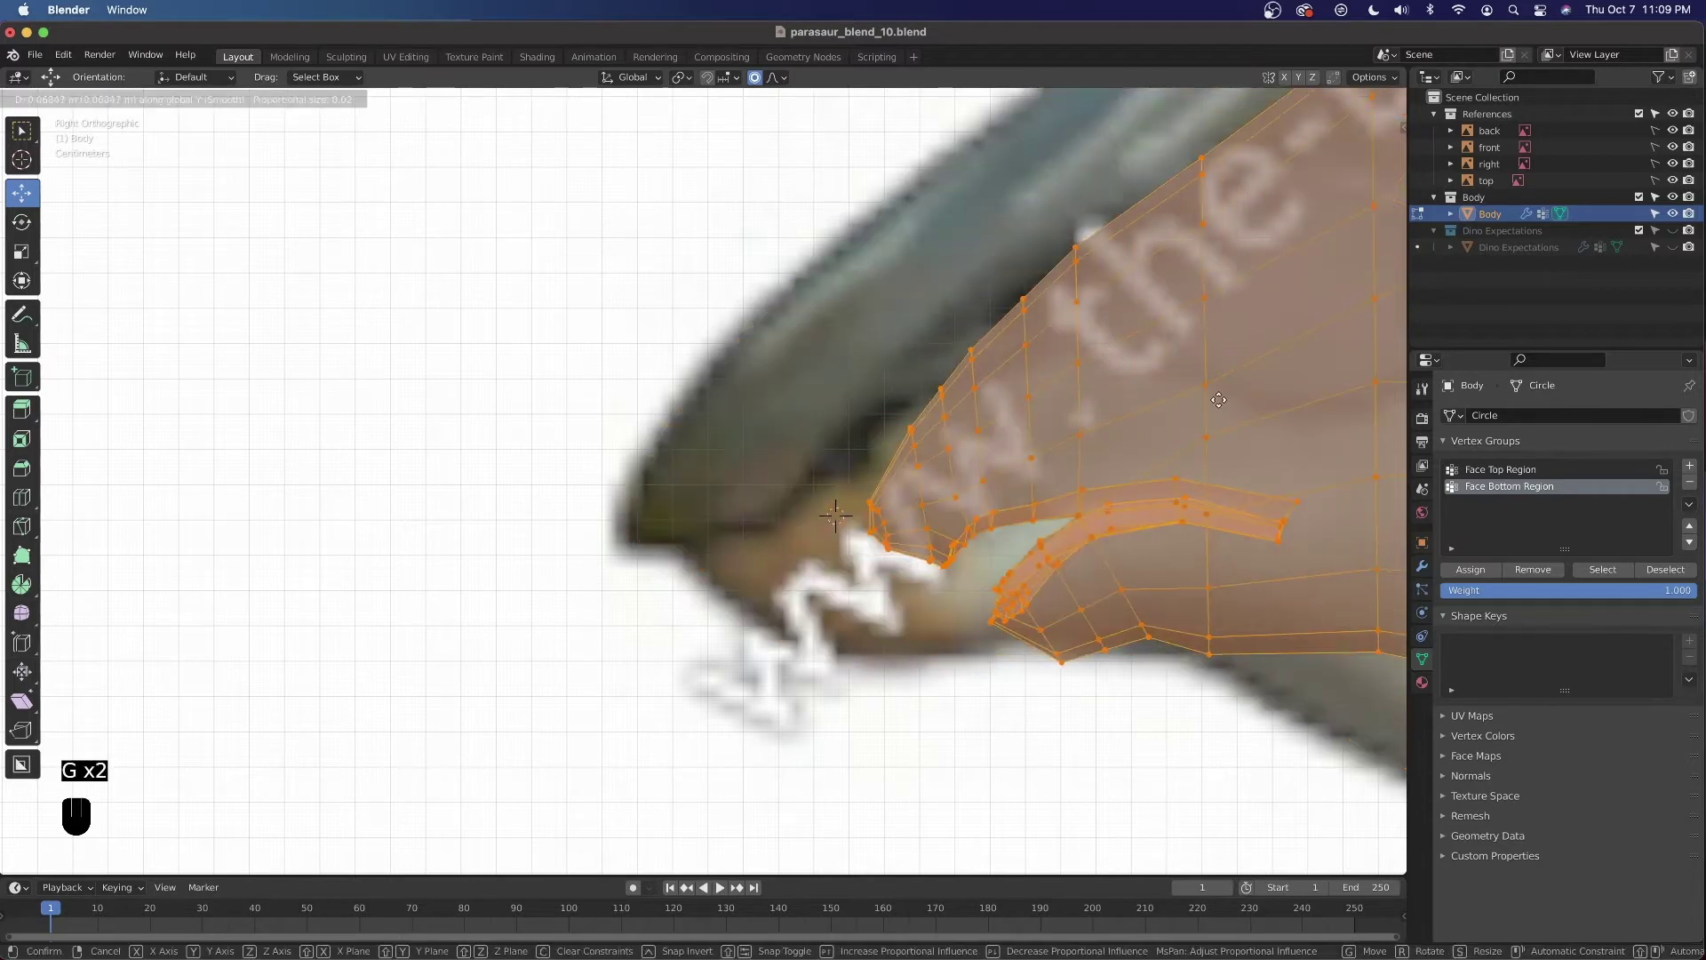
{"action": "left_click", "coordinate": [1349, 399]}
{"action": "scroll", "coordinate": [1237, 344], "scroll_direction": "up", "scroll_amount": 3}
{"action": "middle_click_drag", "start_coordinate": [1237, 344], "coordinate": [854, 474], "text": "shift"}
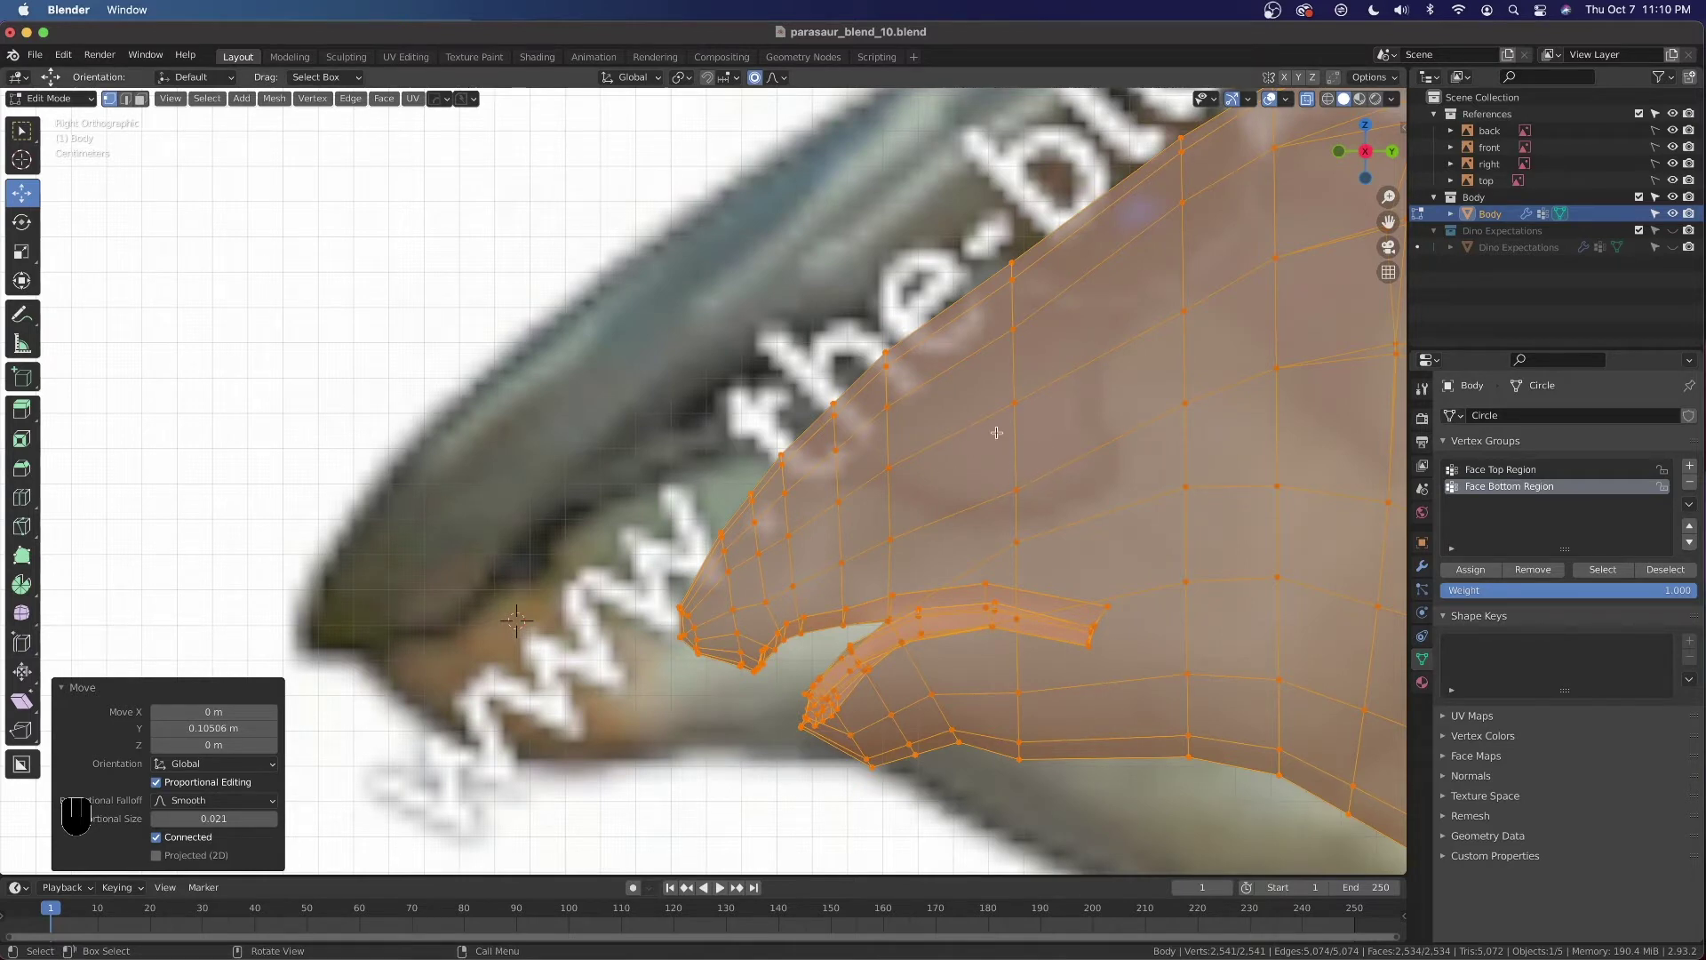
{"action": "key", "text": "super+z"}
{"action": "key", "text": "super+z"}
Return the Body to Object Mode in front view with X-ray off, and place the 3D cursor at the world origin
{"action": "key", "text": "grave"}
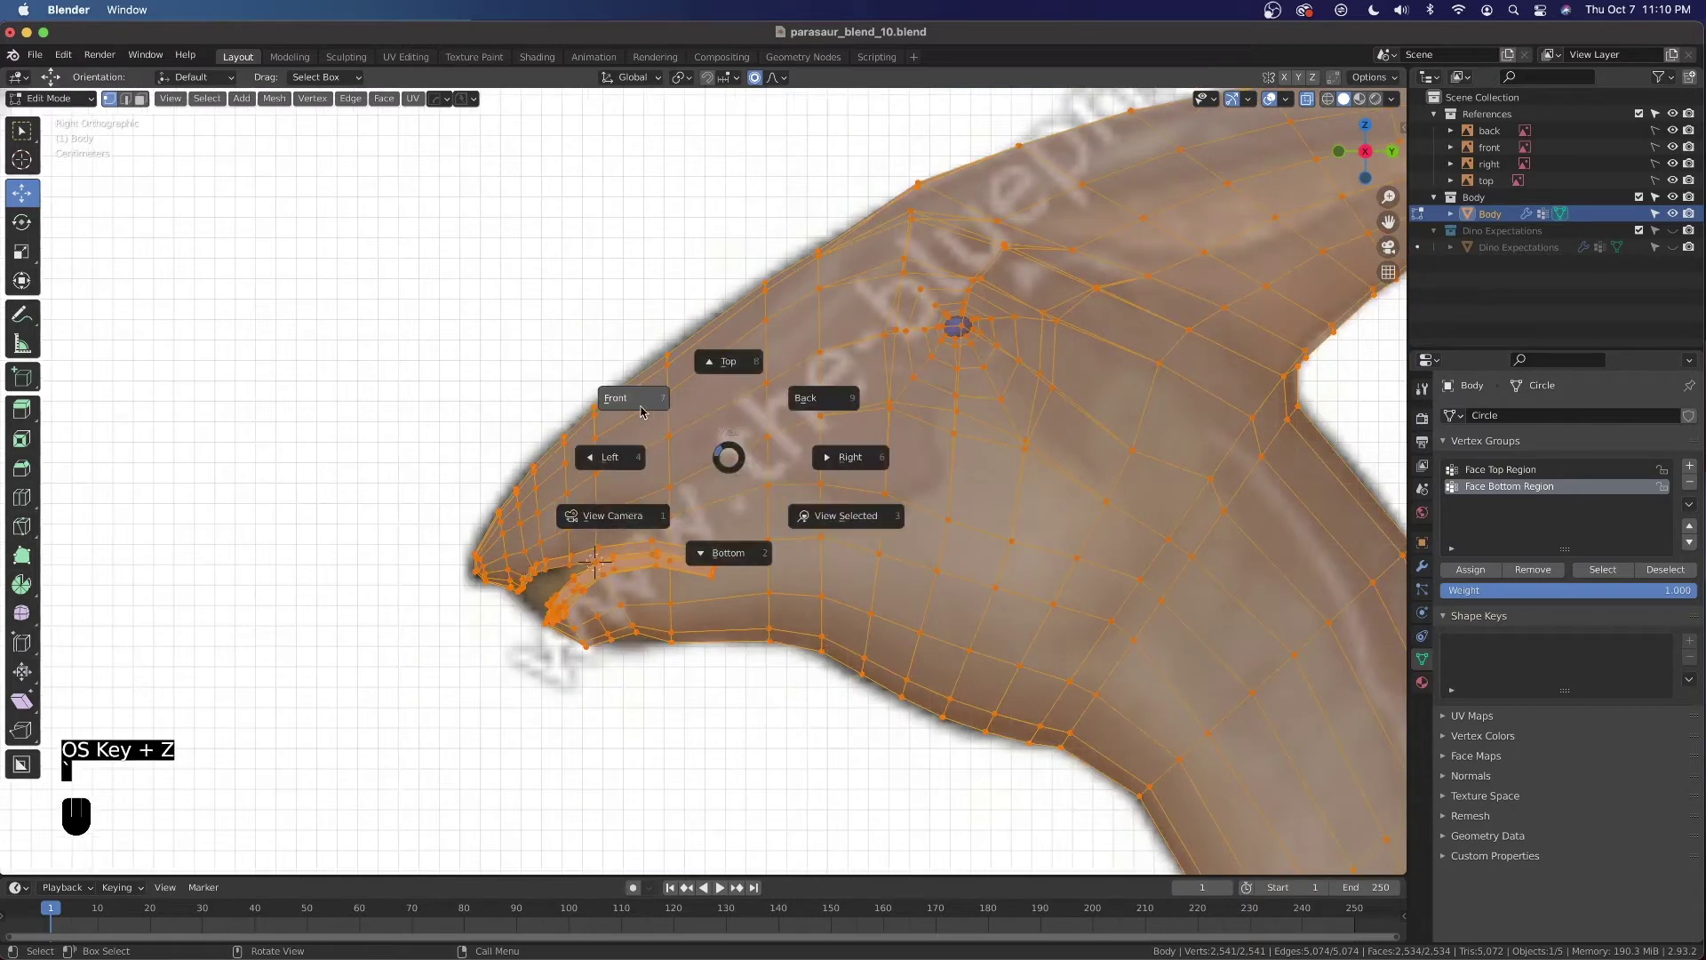
{"action": "left_click", "coordinate": [681, 465]}
{"action": "scroll", "coordinate": [666, 534], "scroll_direction": "left", "scroll_amount": 5, "text": "shift"}
{"action": "scroll", "coordinate": [666, 534], "scroll_direction": "down", "scroll_amount": 1}
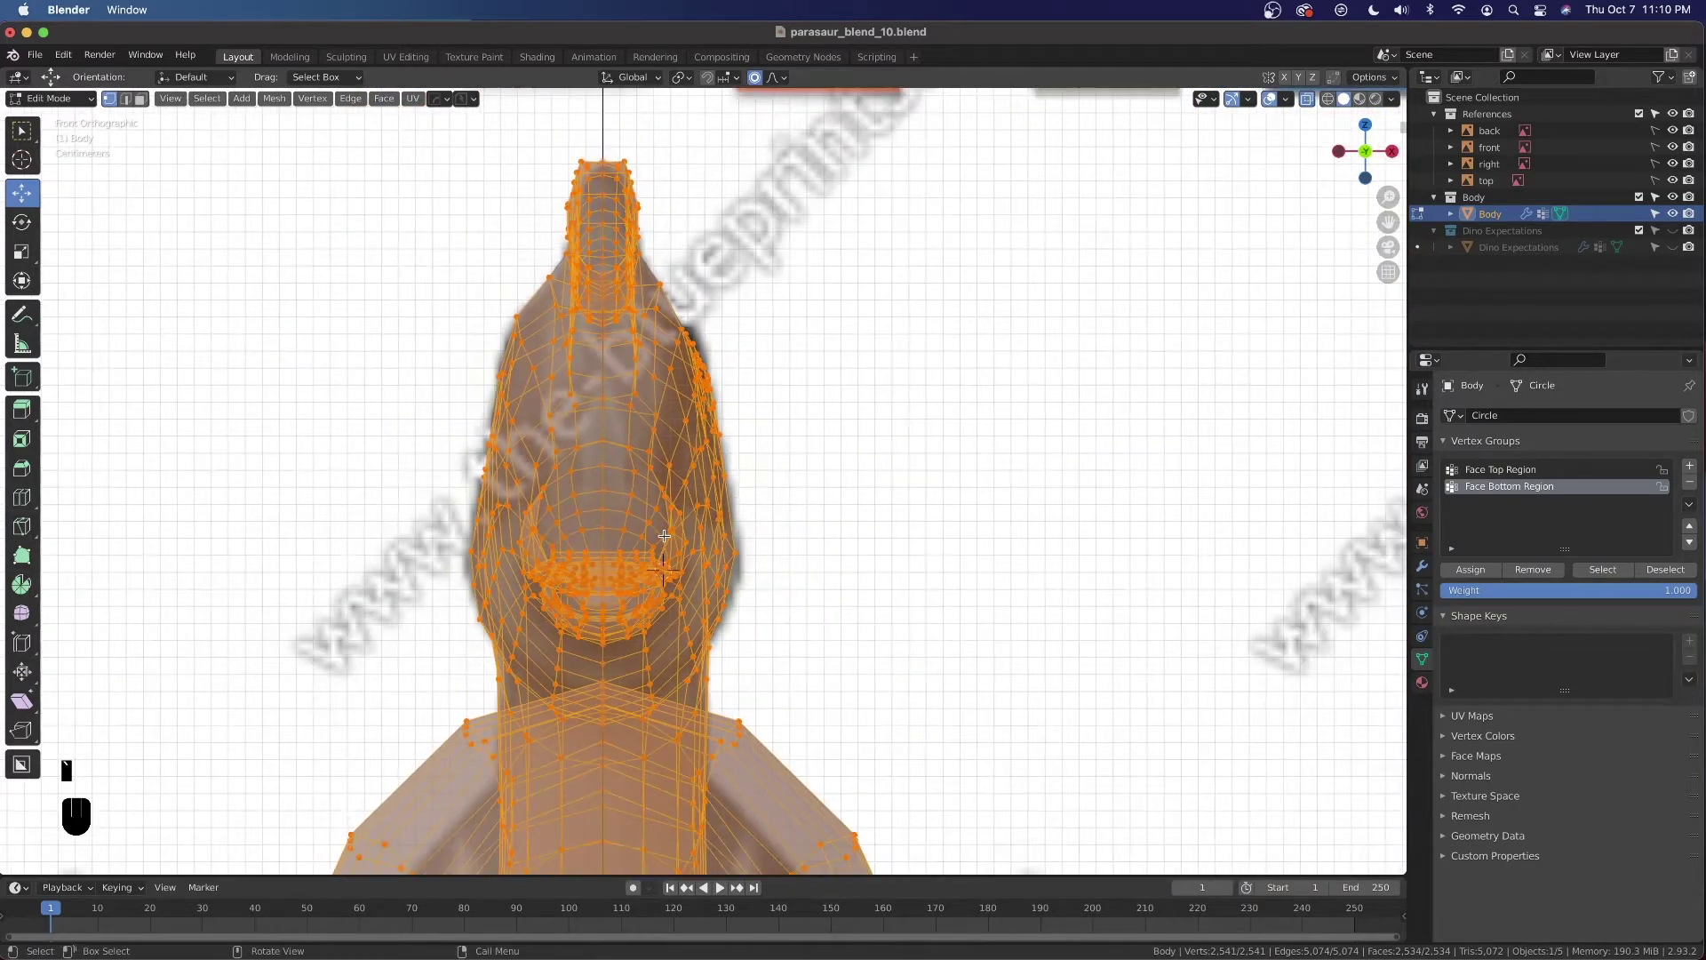
{"action": "key", "text": "Tab"}
{"action": "scroll", "coordinate": [664, 535], "scroll_direction": "down", "scroll_amount": 2}
{"action": "key", "text": "alt+z"}
{"action": "middle_click_drag", "start_coordinate": [663, 551], "coordinate": [817, 18], "text": "shift"}
{"action": "scroll", "coordinate": [746, 705], "scroll_direction": "down", "scroll_amount": 5}
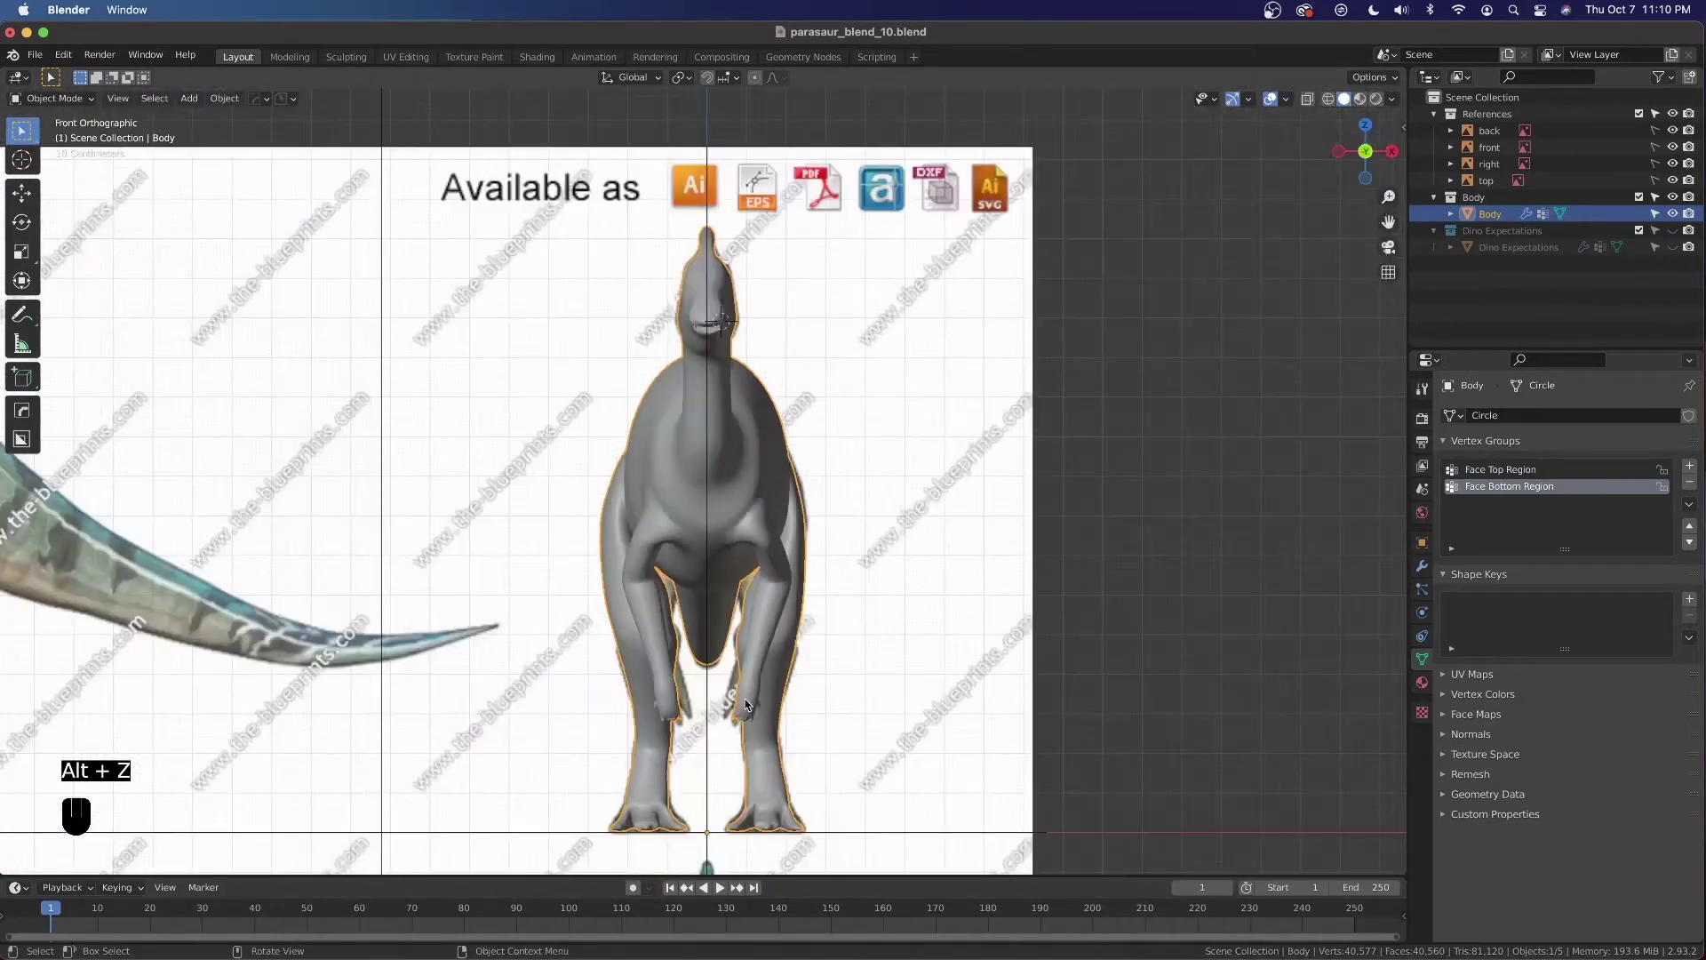
{"action": "key", "text": "shift+s"}
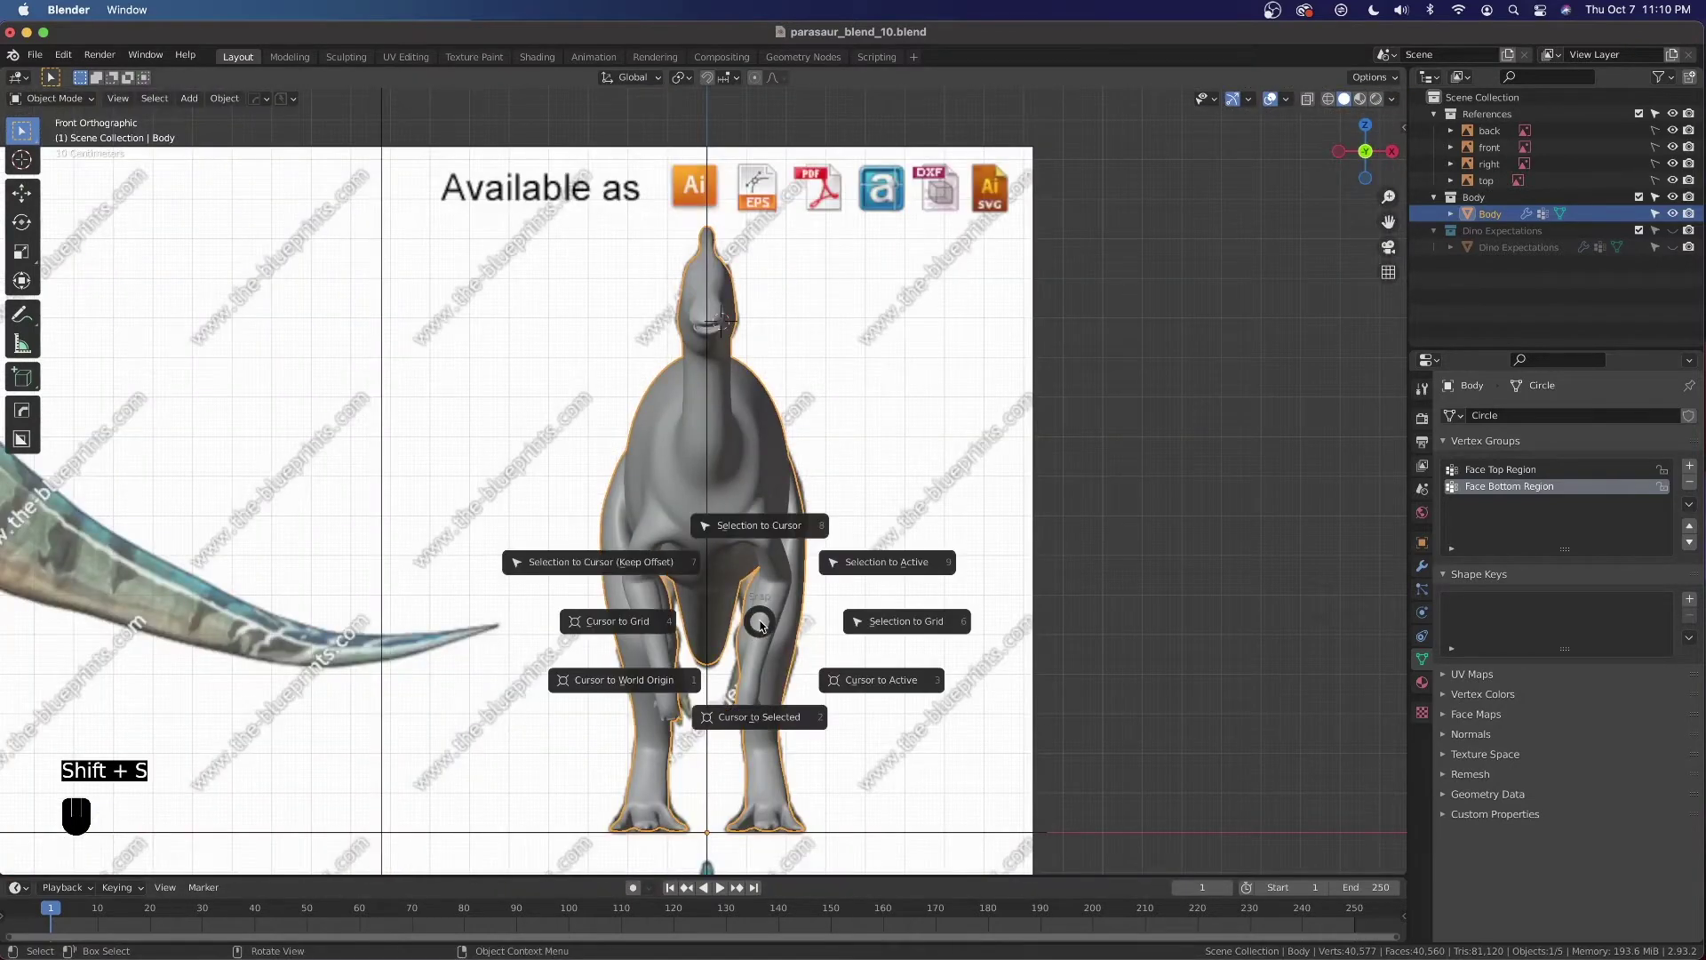
{"action": "left_click", "coordinate": [649, 689]}
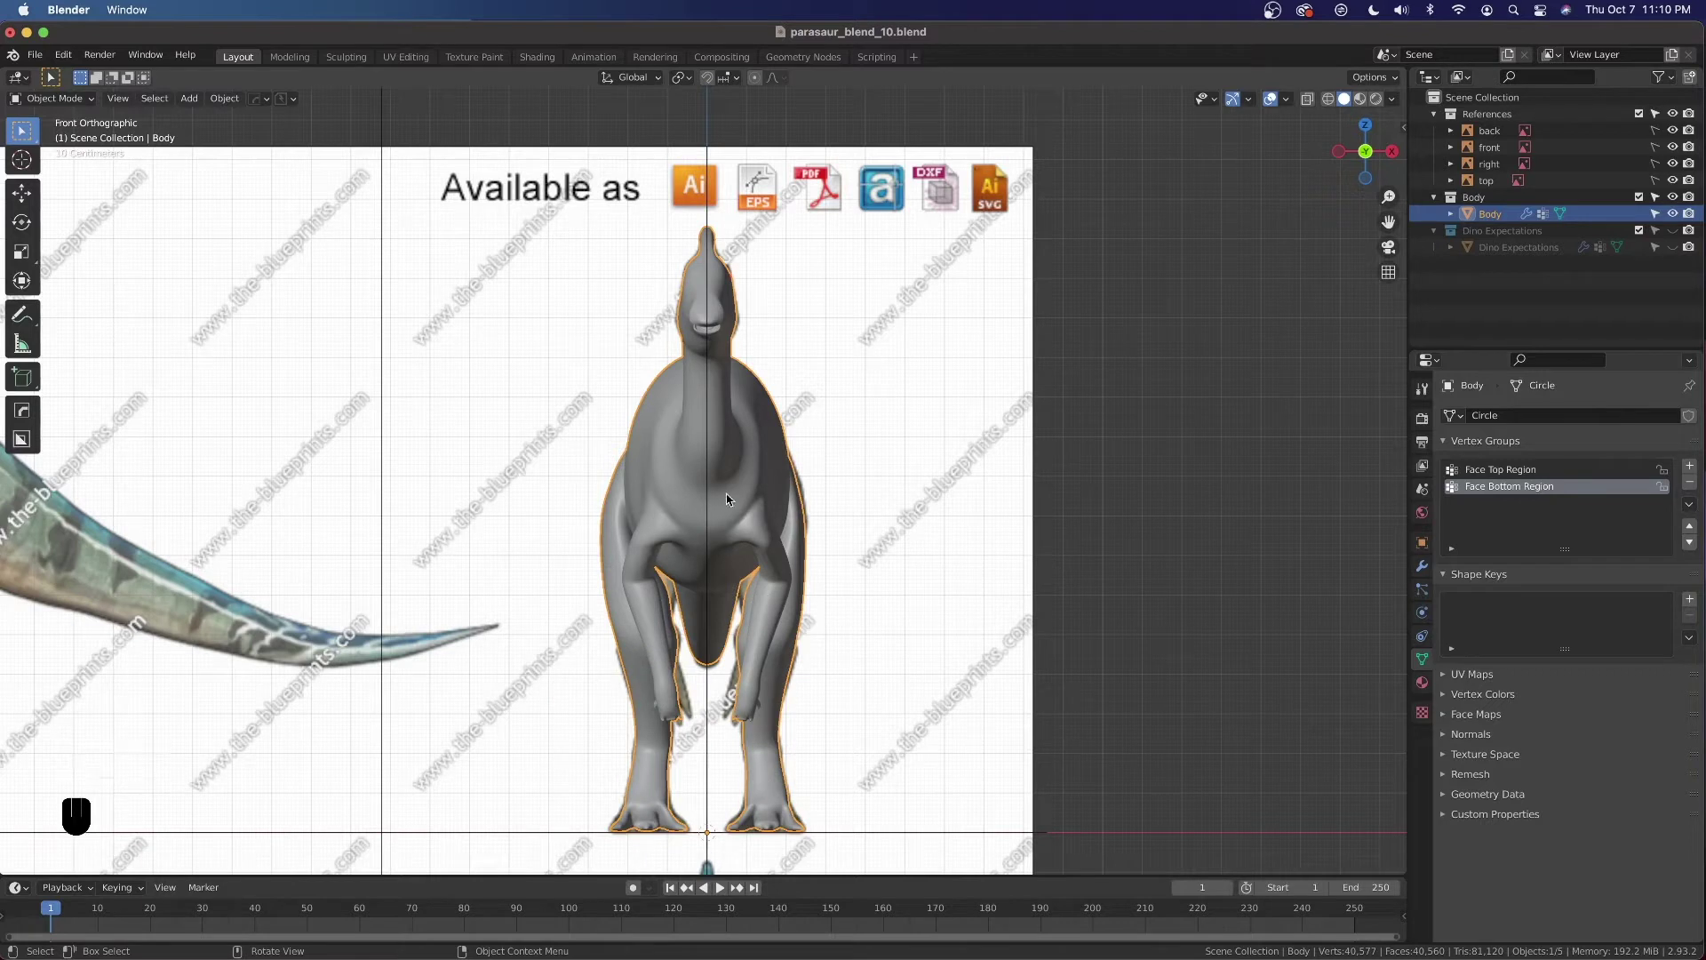
Move the Body object about 0.157 m along X, and compare its face with the front reference up close
{"action": "key", "text": "g"}
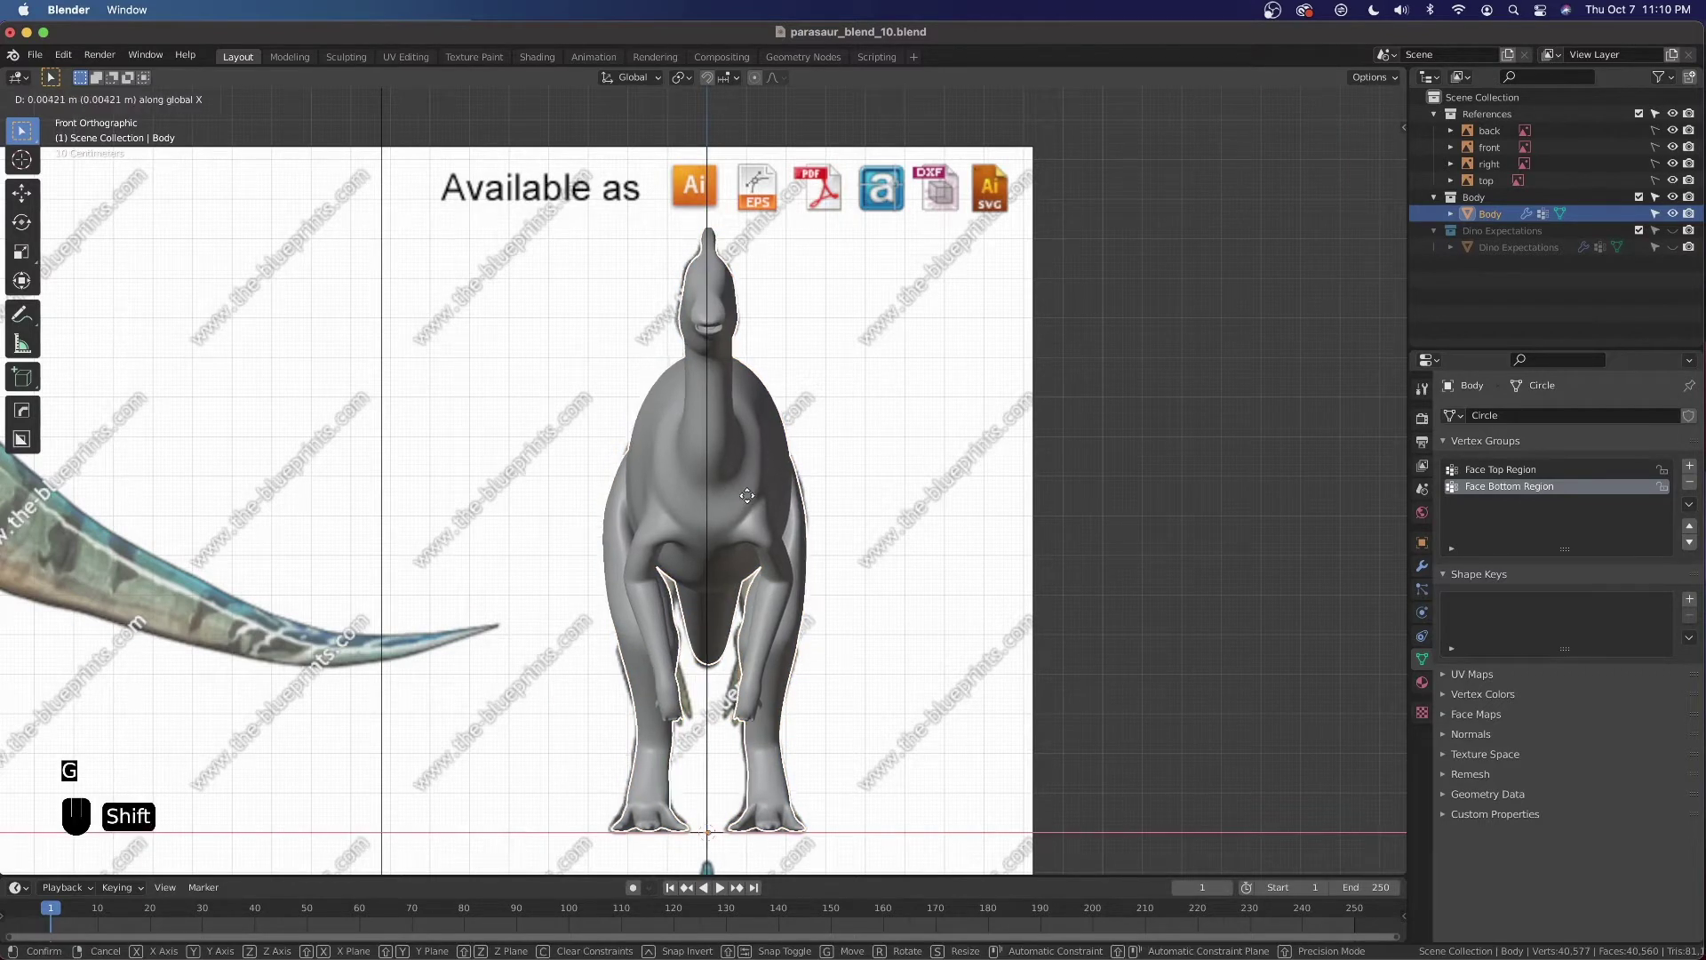
{"action": "left_click", "coordinate": [1342, 442]}
{"action": "scroll", "coordinate": [834, 349], "scroll_direction": "up", "scroll_amount": 1}
{"action": "scroll", "coordinate": [703, 226], "scroll_direction": "up", "scroll_amount": 2}
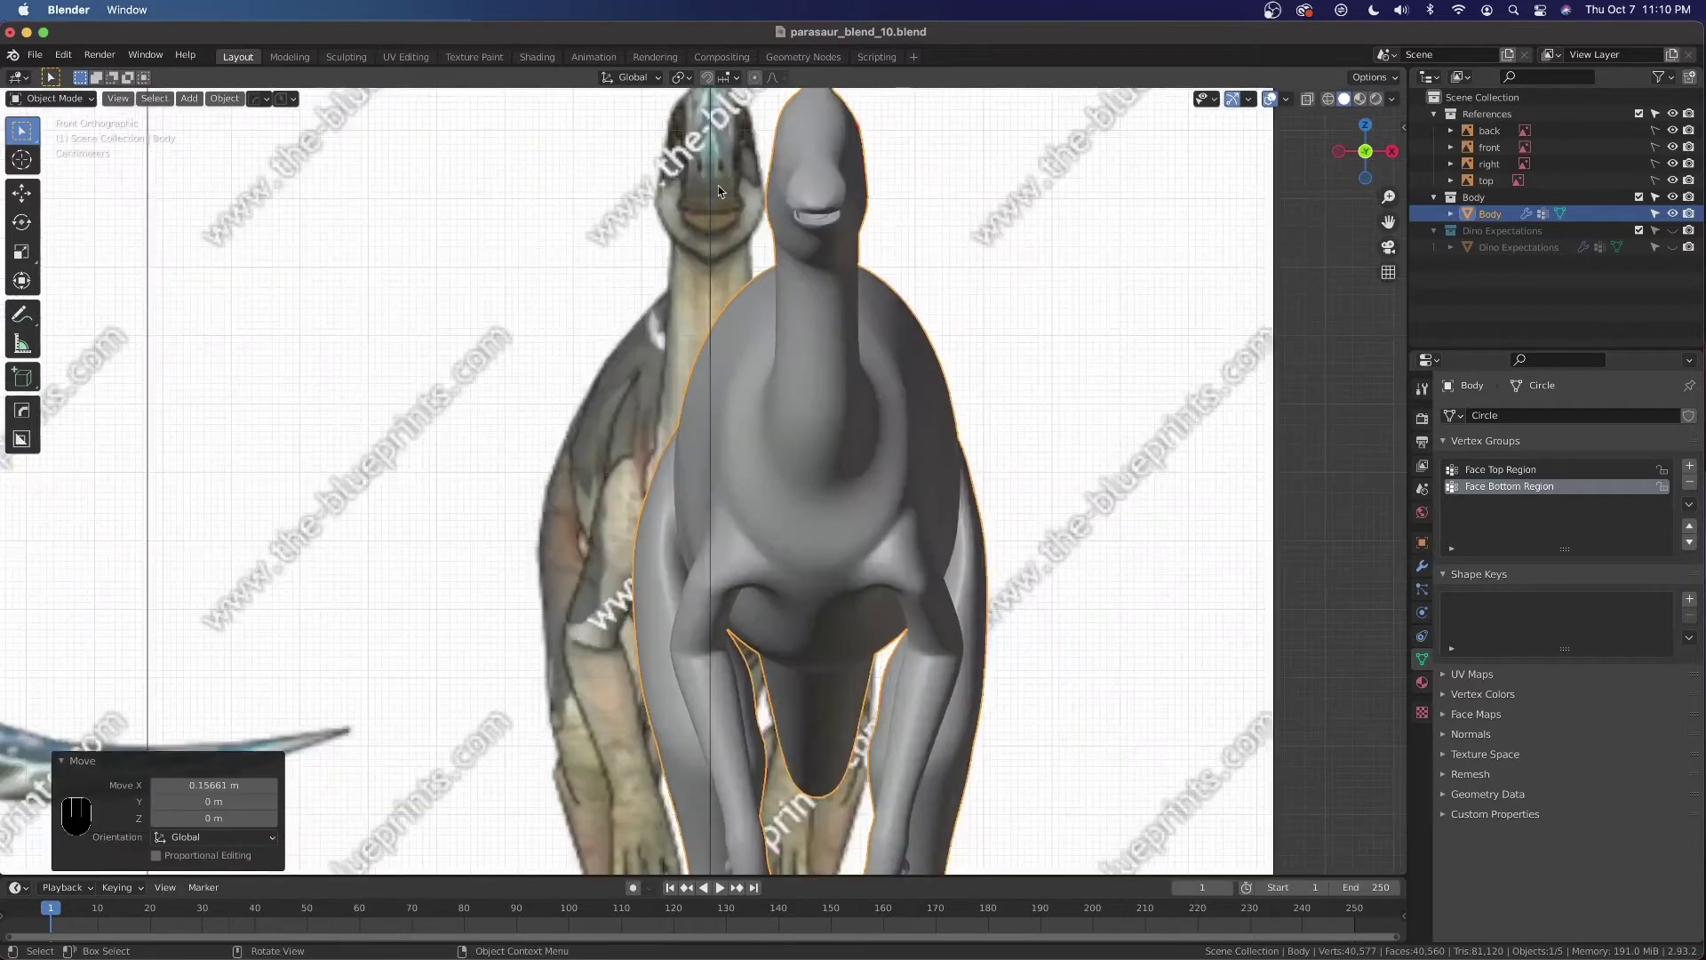
{"action": "middle_click_drag", "start_coordinate": [889, 206], "coordinate": [842, 451], "text": "shift"}
{"action": "scroll", "coordinate": [824, 483], "scroll_direction": "up", "scroll_amount": 3}
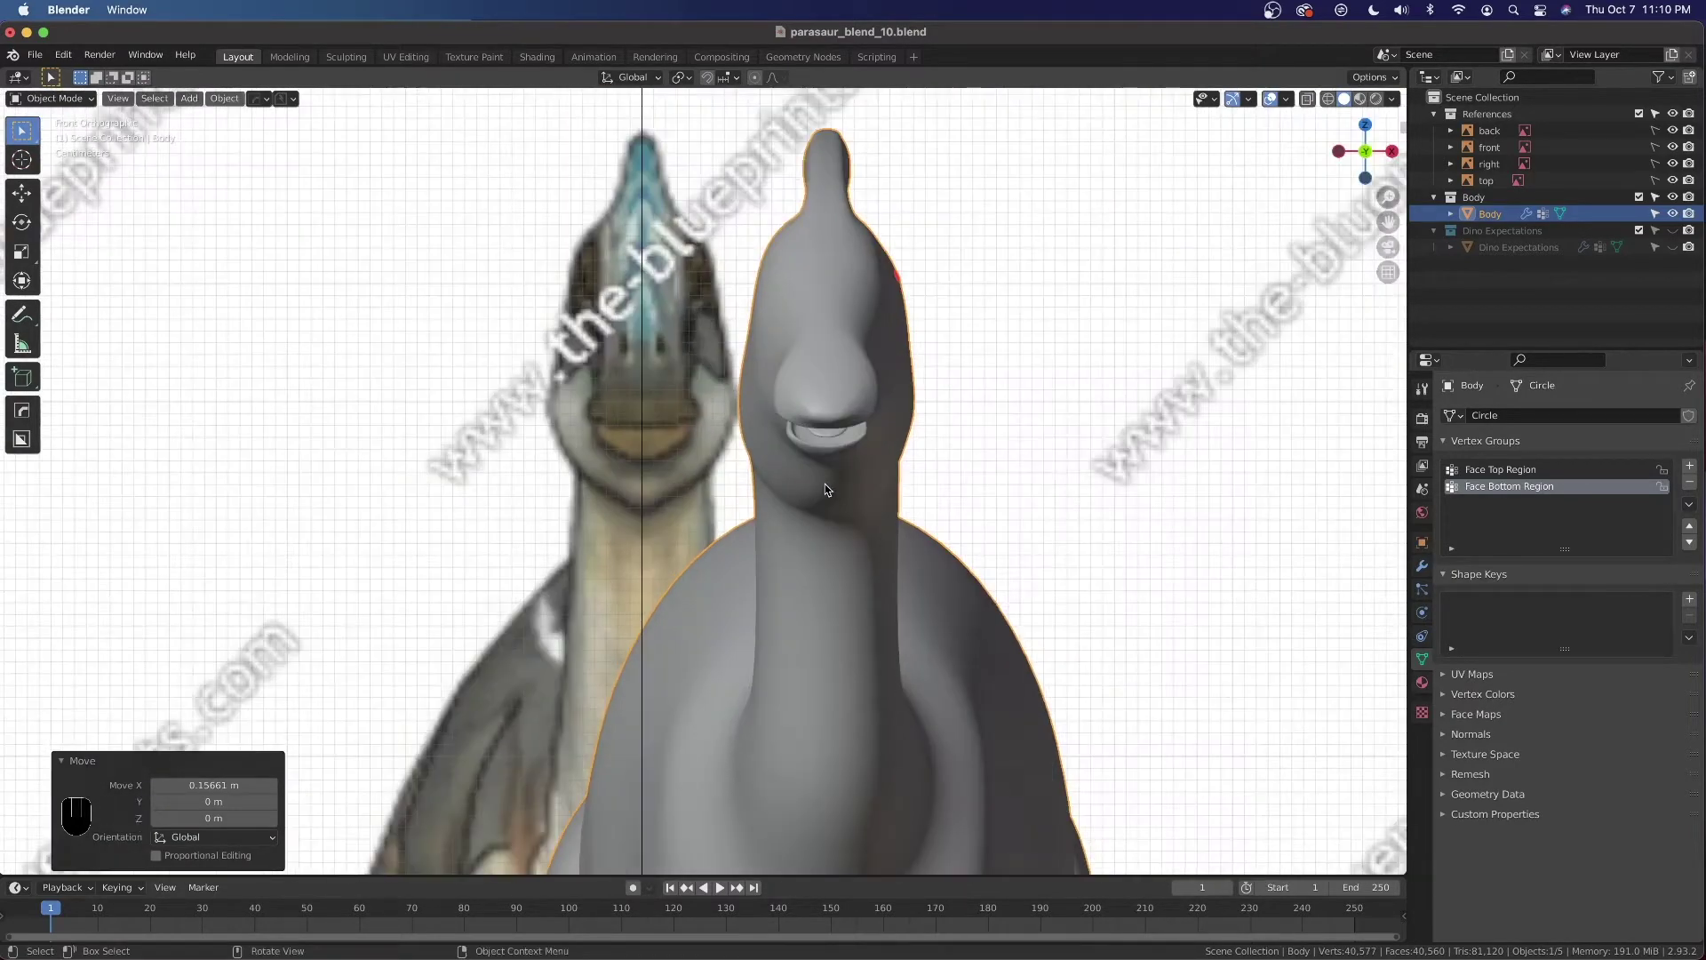
{"action": "scroll", "coordinate": [831, 376], "scroll_direction": "up", "scroll_amount": 2, "text": "shift"}
{"action": "scroll", "coordinate": [853, 391], "scroll_direction": "up", "scroll_amount": 3}
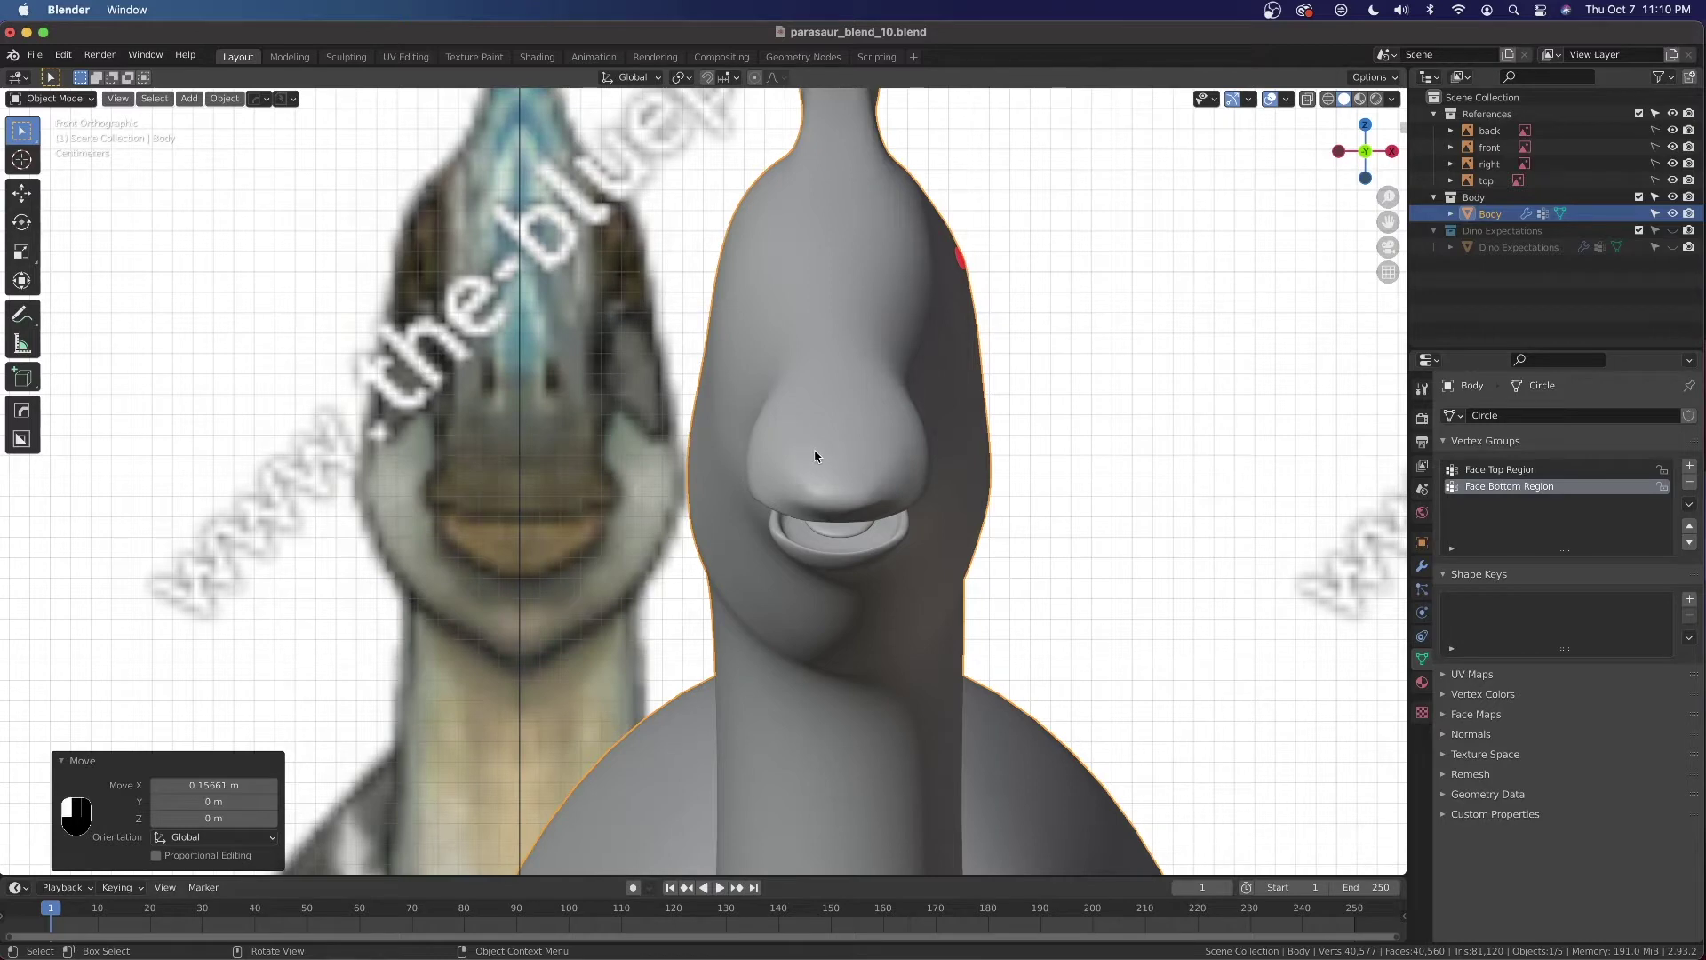
Open the Body in Edit Mode in right view and select only the upper snout vertex at the nostril's location
{"action": "key", "text": "Tab"}
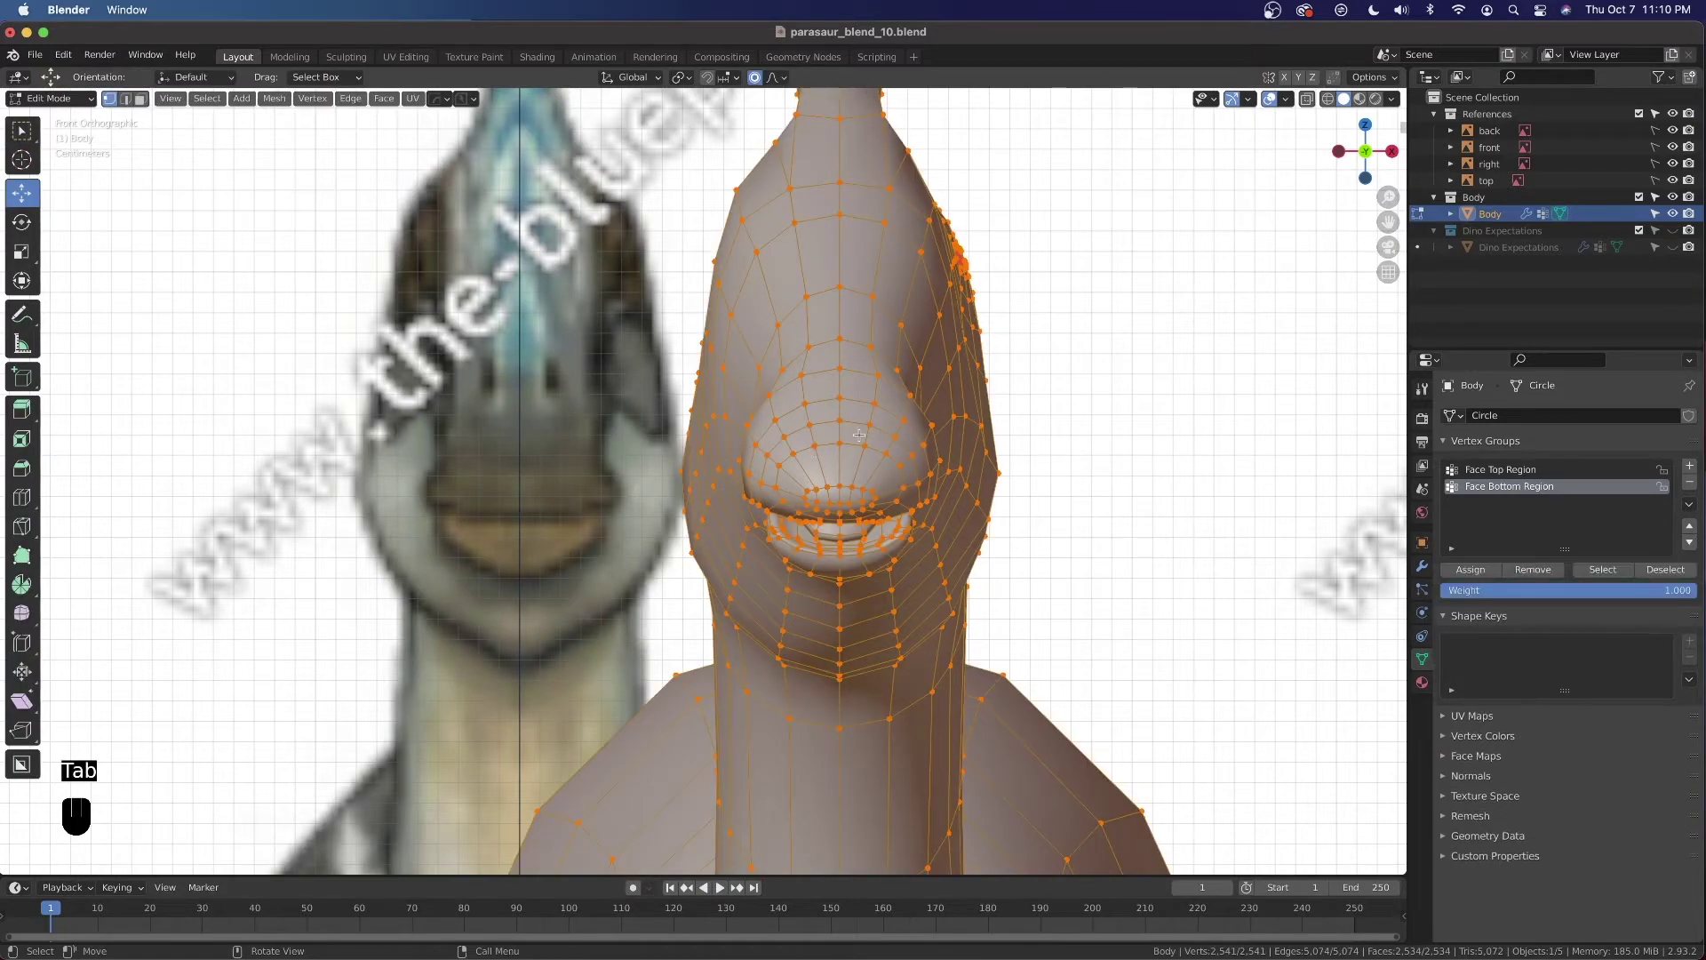
{"action": "key", "text": "KP_3"}
{"action": "middle_click_drag", "start_coordinate": [612, 464], "coordinate": [892, 461], "text": "shift"}
{"action": "scroll", "coordinate": [863, 488], "scroll_direction": "up", "scroll_amount": 2}
{"action": "key", "text": "shift"}
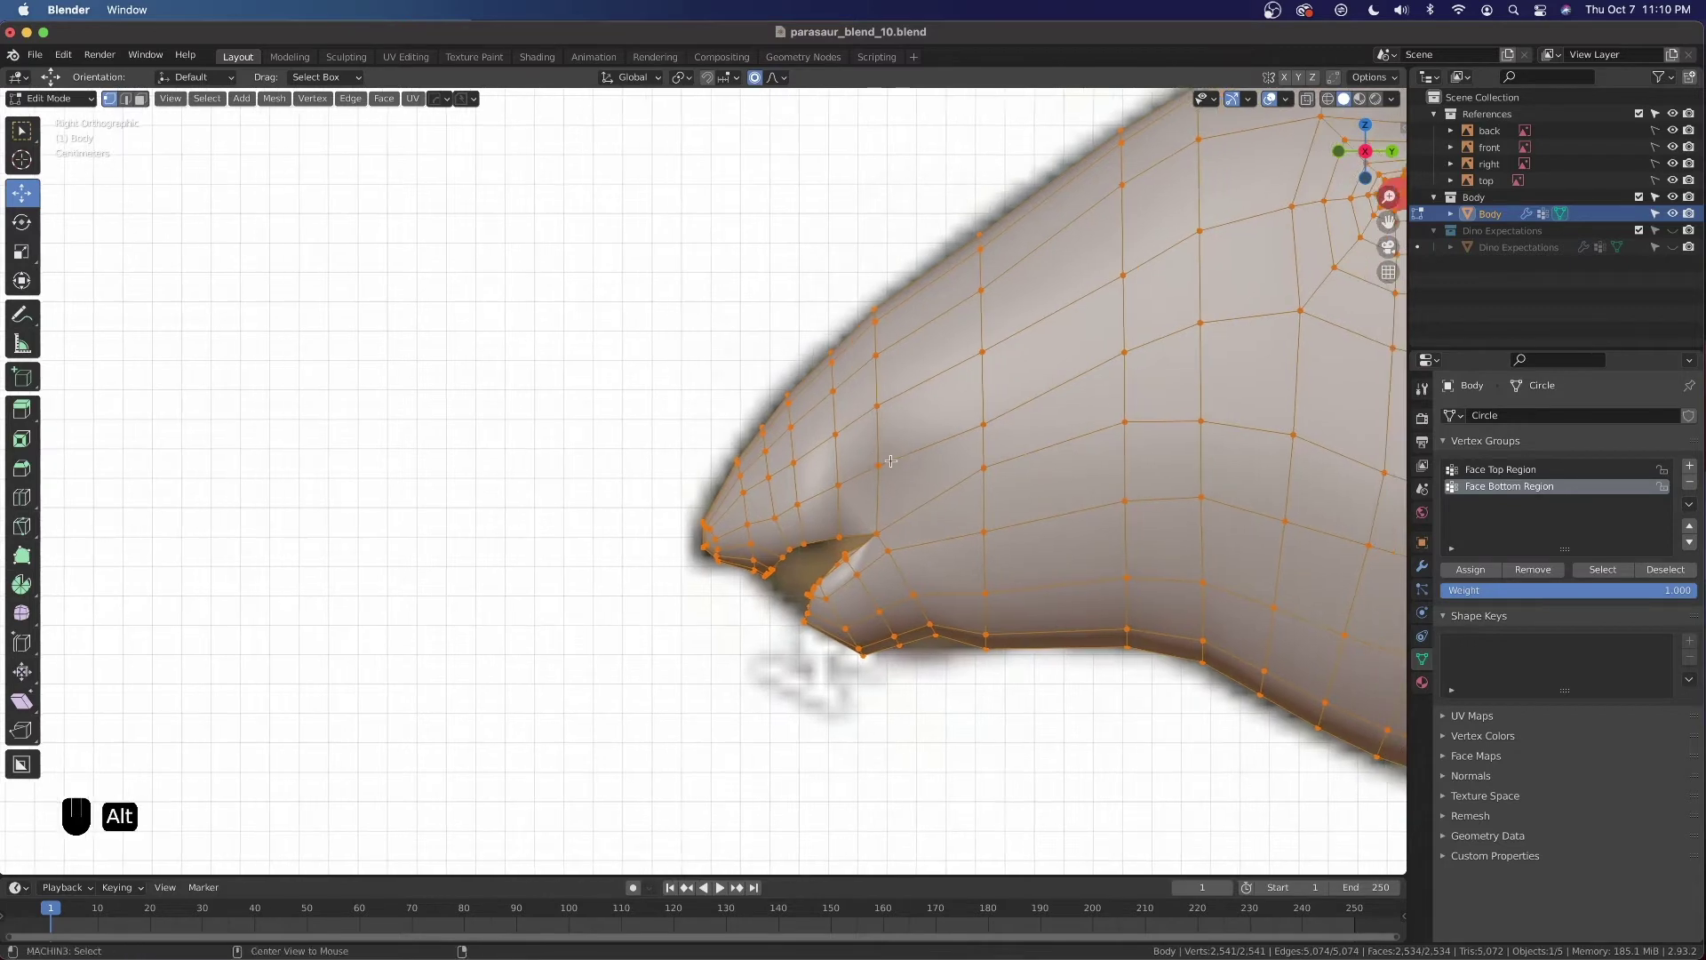
{"action": "key", "text": "alt+z"}
{"action": "key", "text": "alt+z"}
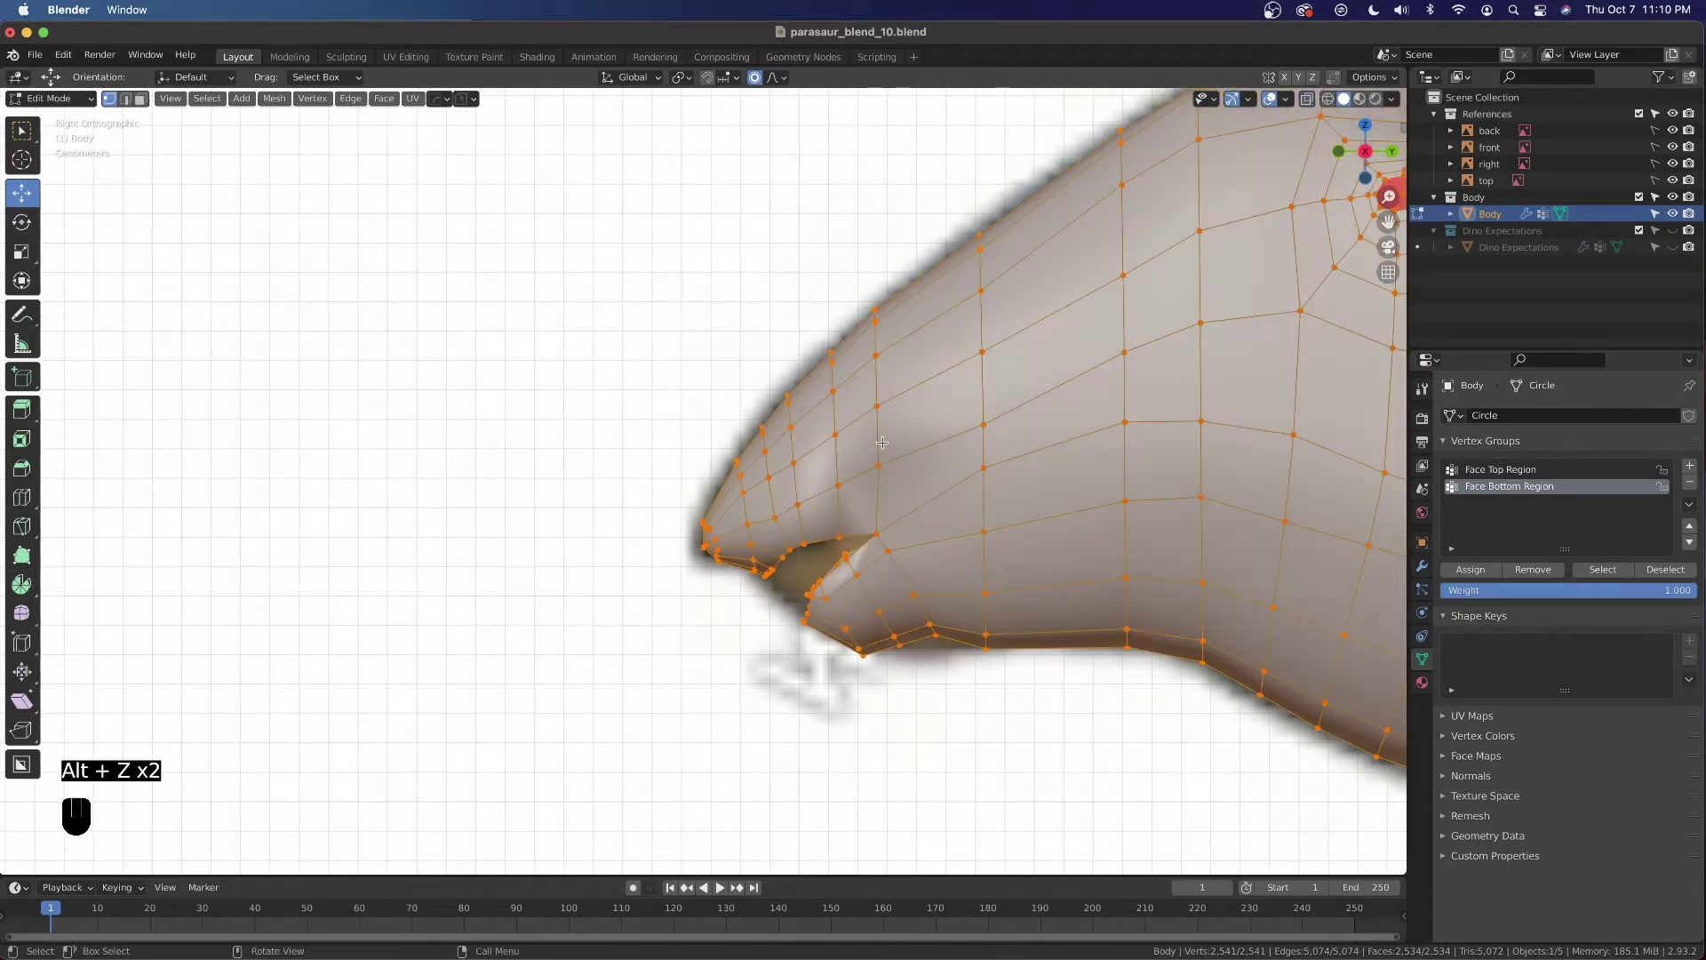
{"action": "left_click", "coordinate": [835, 395]}
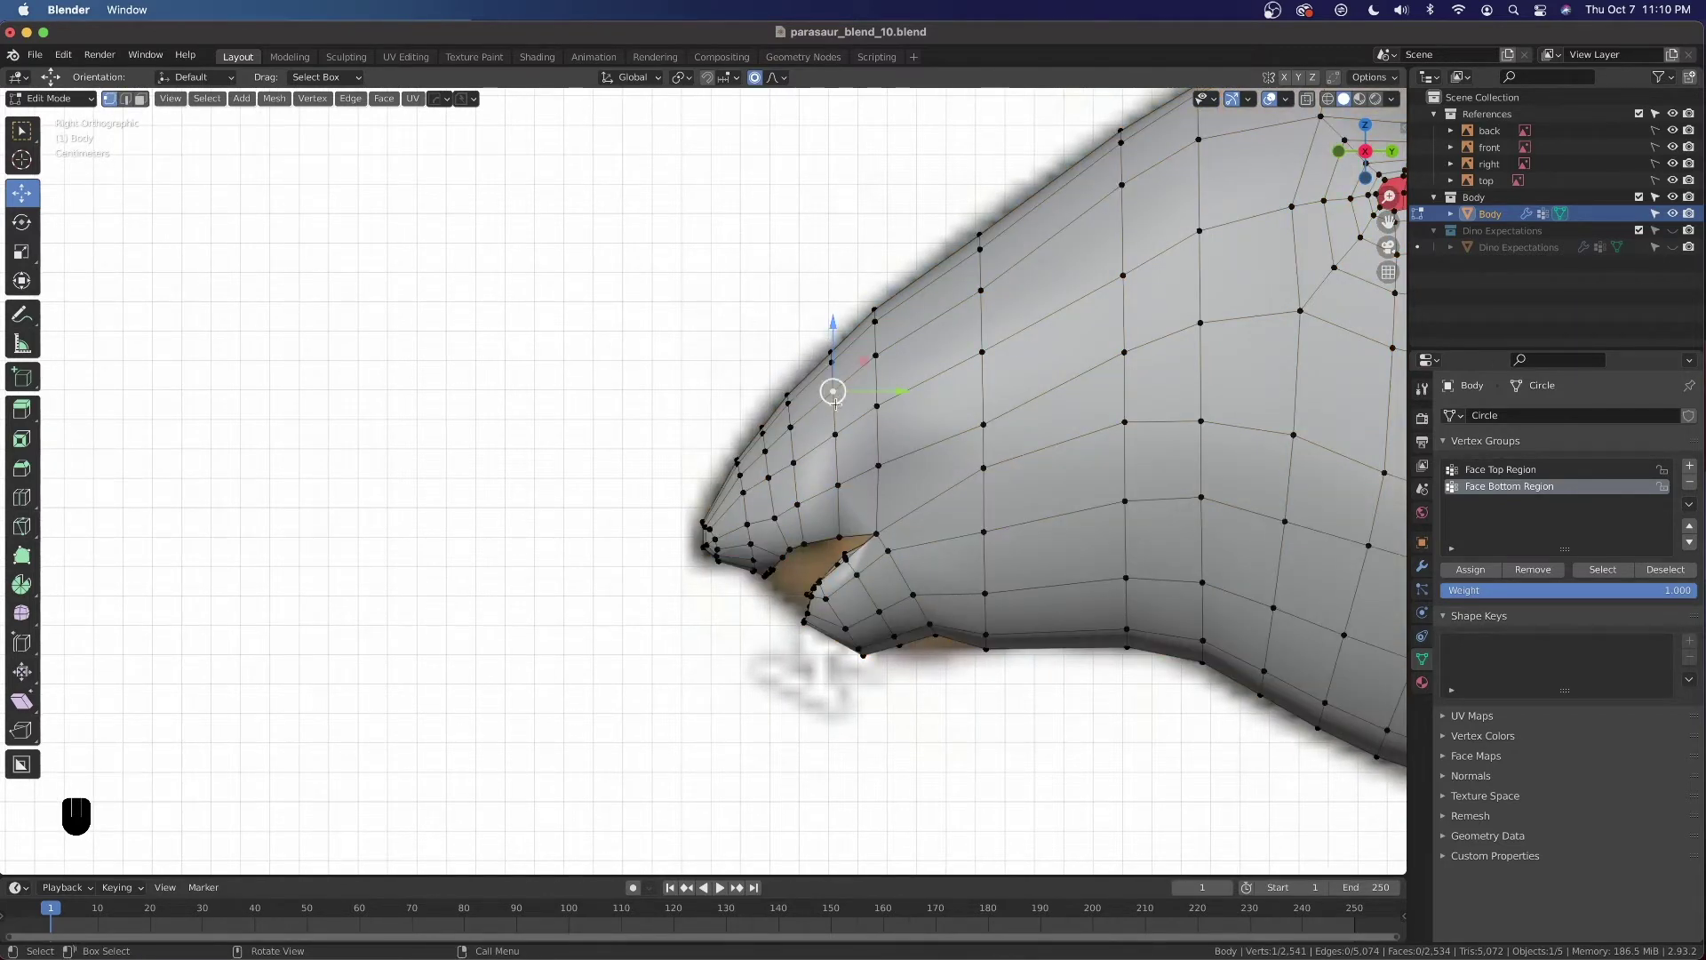
In front view, shift the nostril vertex about 7 mm and the vertex below it about 4.5 mm inward along X, using proportional size 0.030
{"action": "key", "text": "grave"}
{"action": "left_click", "coordinate": [771, 360]}
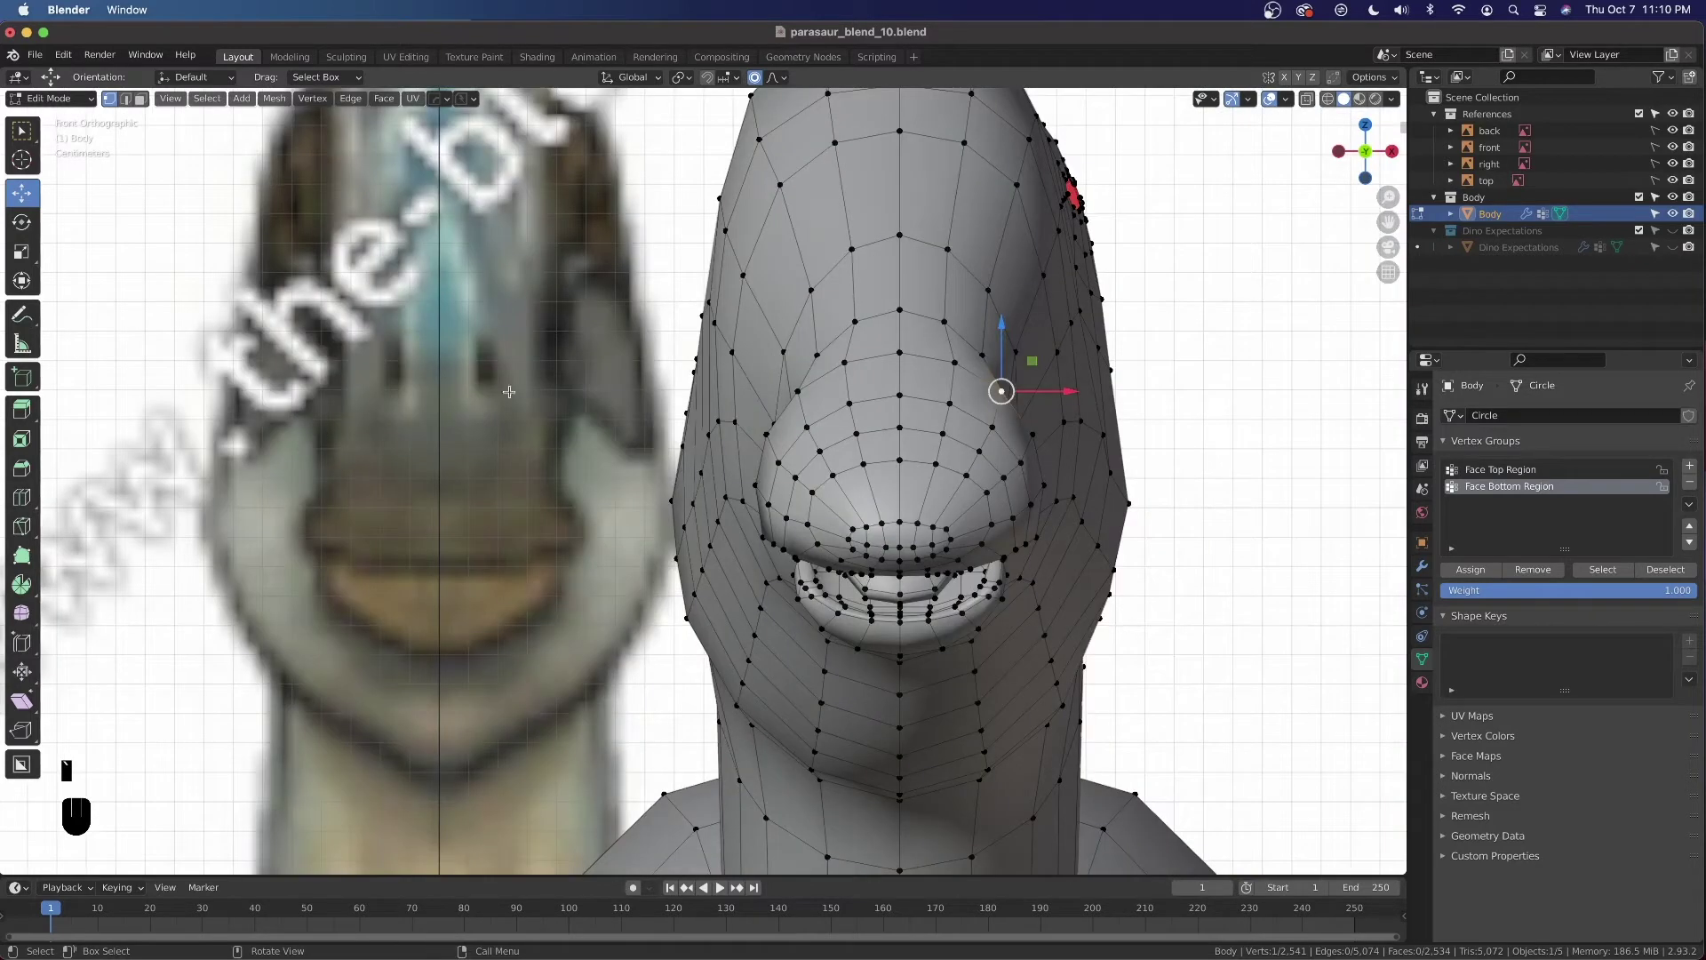
{"action": "left_click_drag", "start_coordinate": [1001, 391], "coordinate": [1038, 390]}
{"action": "scroll", "coordinate": [1049, 389], "scroll_direction": "down", "scroll_amount": 4}
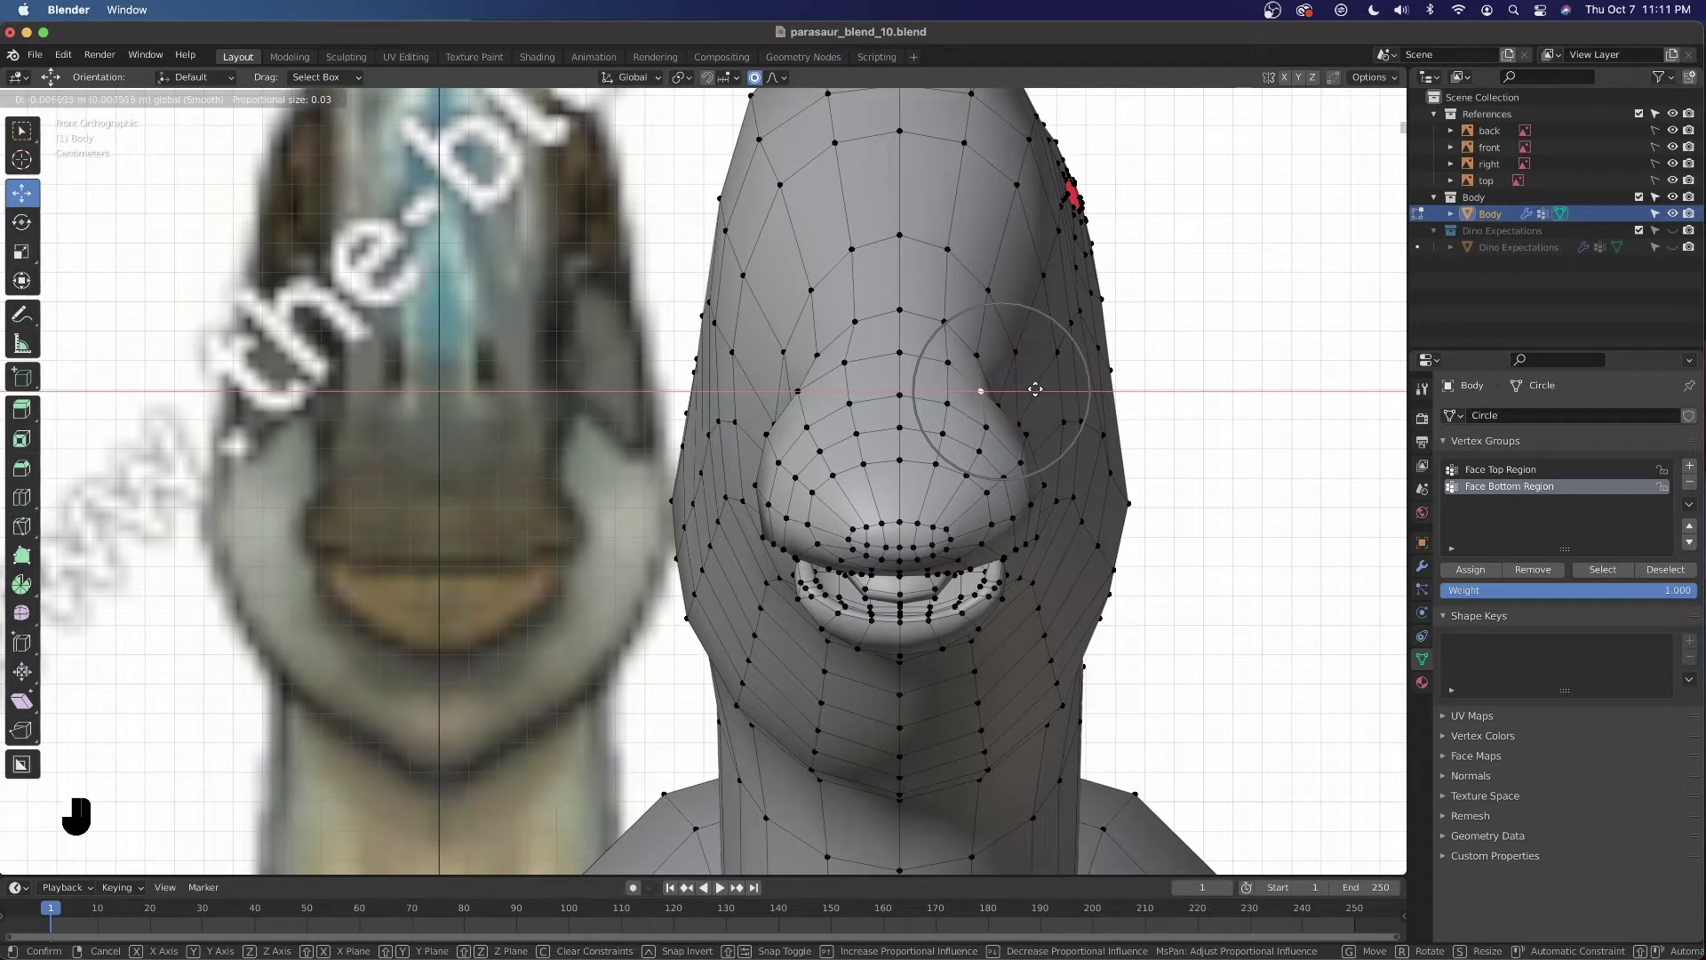
{"action": "left_click_drag", "start_coordinate": [1036, 389], "coordinate": [1036, 390]}
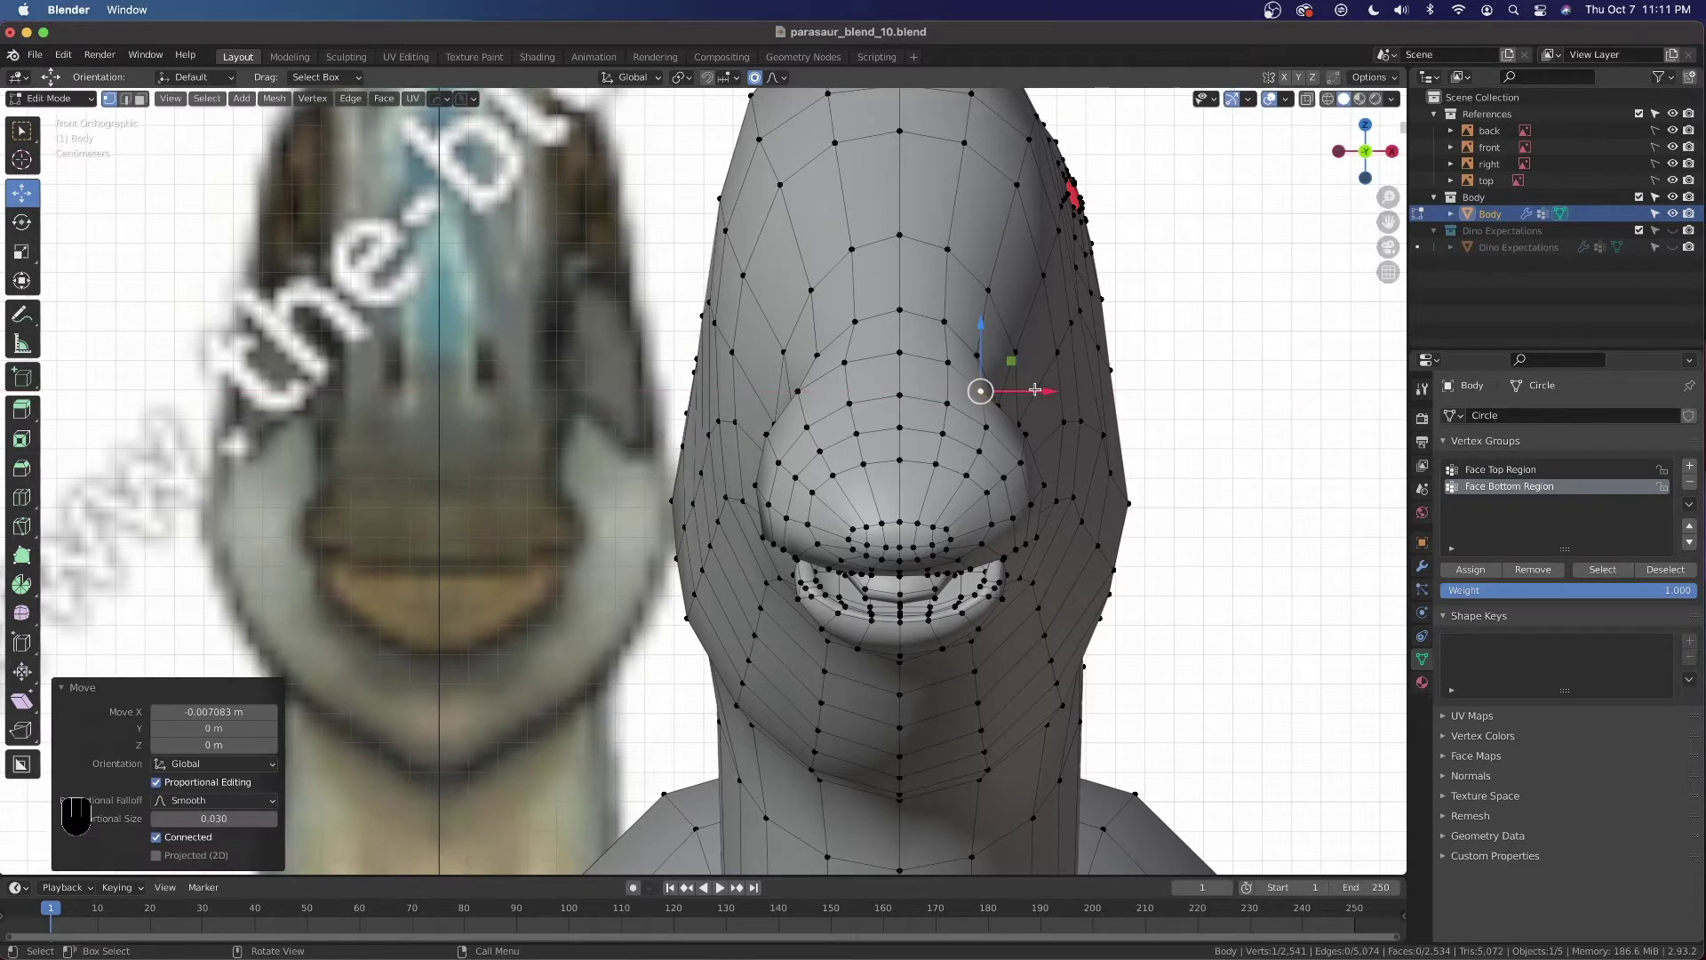
{"action": "left_click", "coordinate": [1028, 441]}
{"action": "left_click_drag", "start_coordinate": [1066, 436], "coordinate": [1051, 436]}
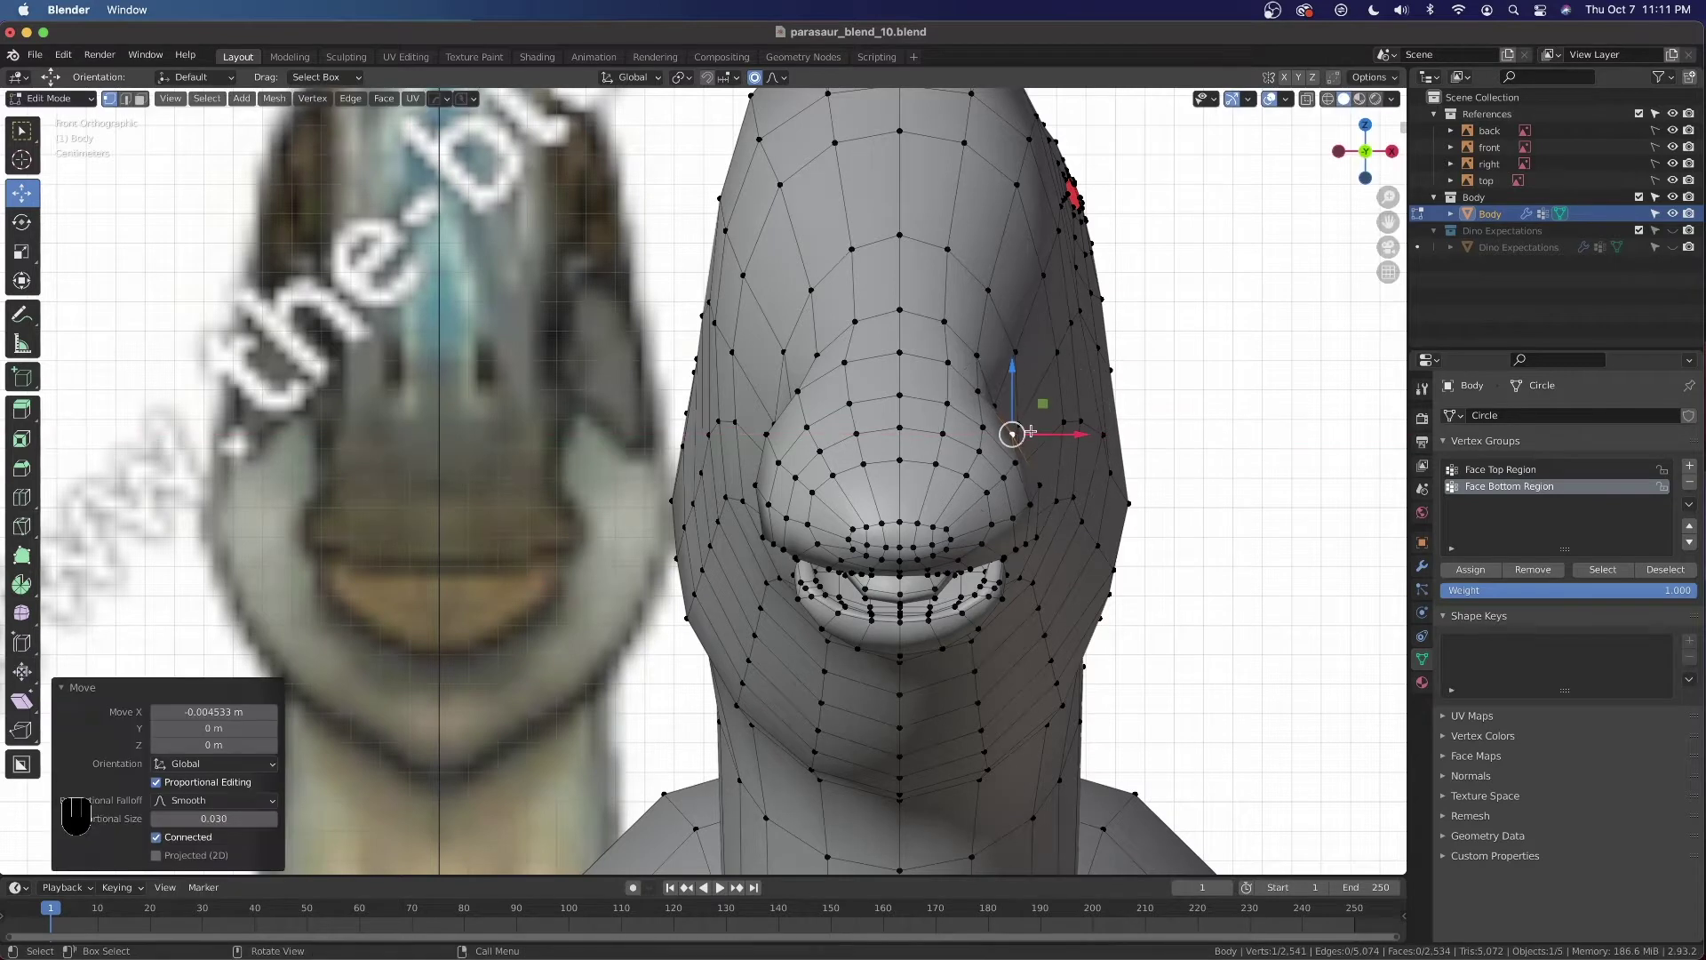
Turn off proportional editing and delete the nostril vertex to open a hole in the side of the snout
{"action": "left_click", "coordinate": [977, 394]}
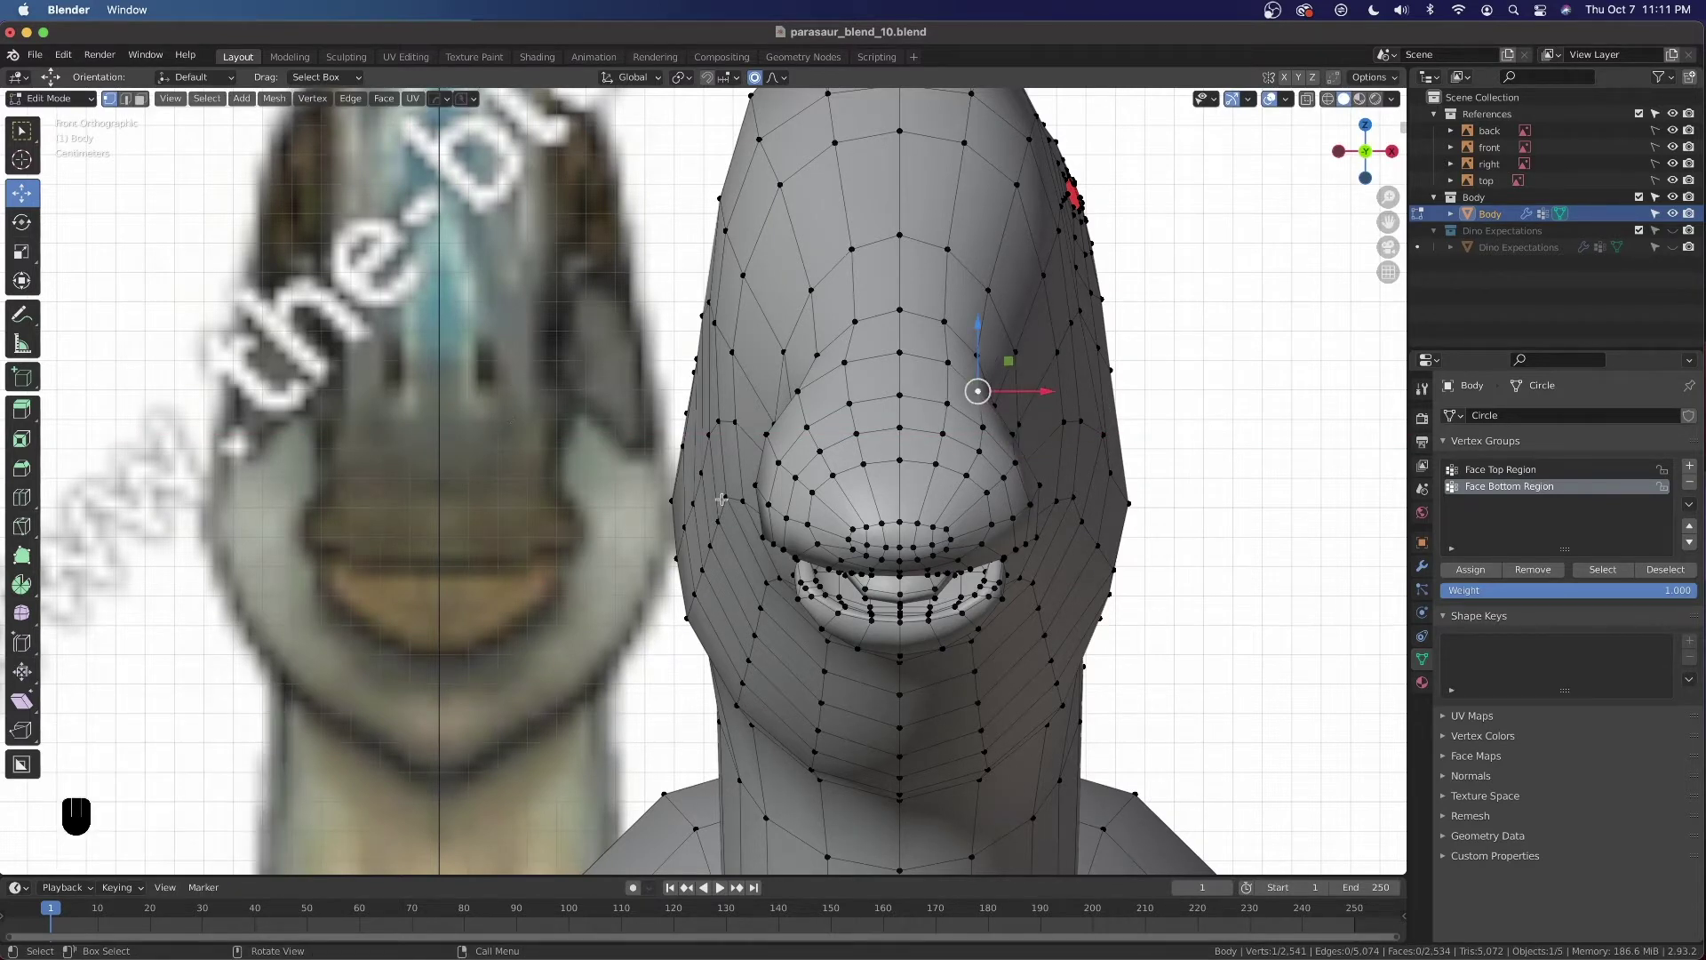
{"action": "middle_click_drag", "start_coordinate": [1009, 446], "coordinate": [849, 505]}
{"action": "scroll", "coordinate": [849, 505], "scroll_direction": "up", "scroll_amount": 2}
{"action": "key", "text": "grave"}
{"action": "left_click", "coordinate": [992, 509]}
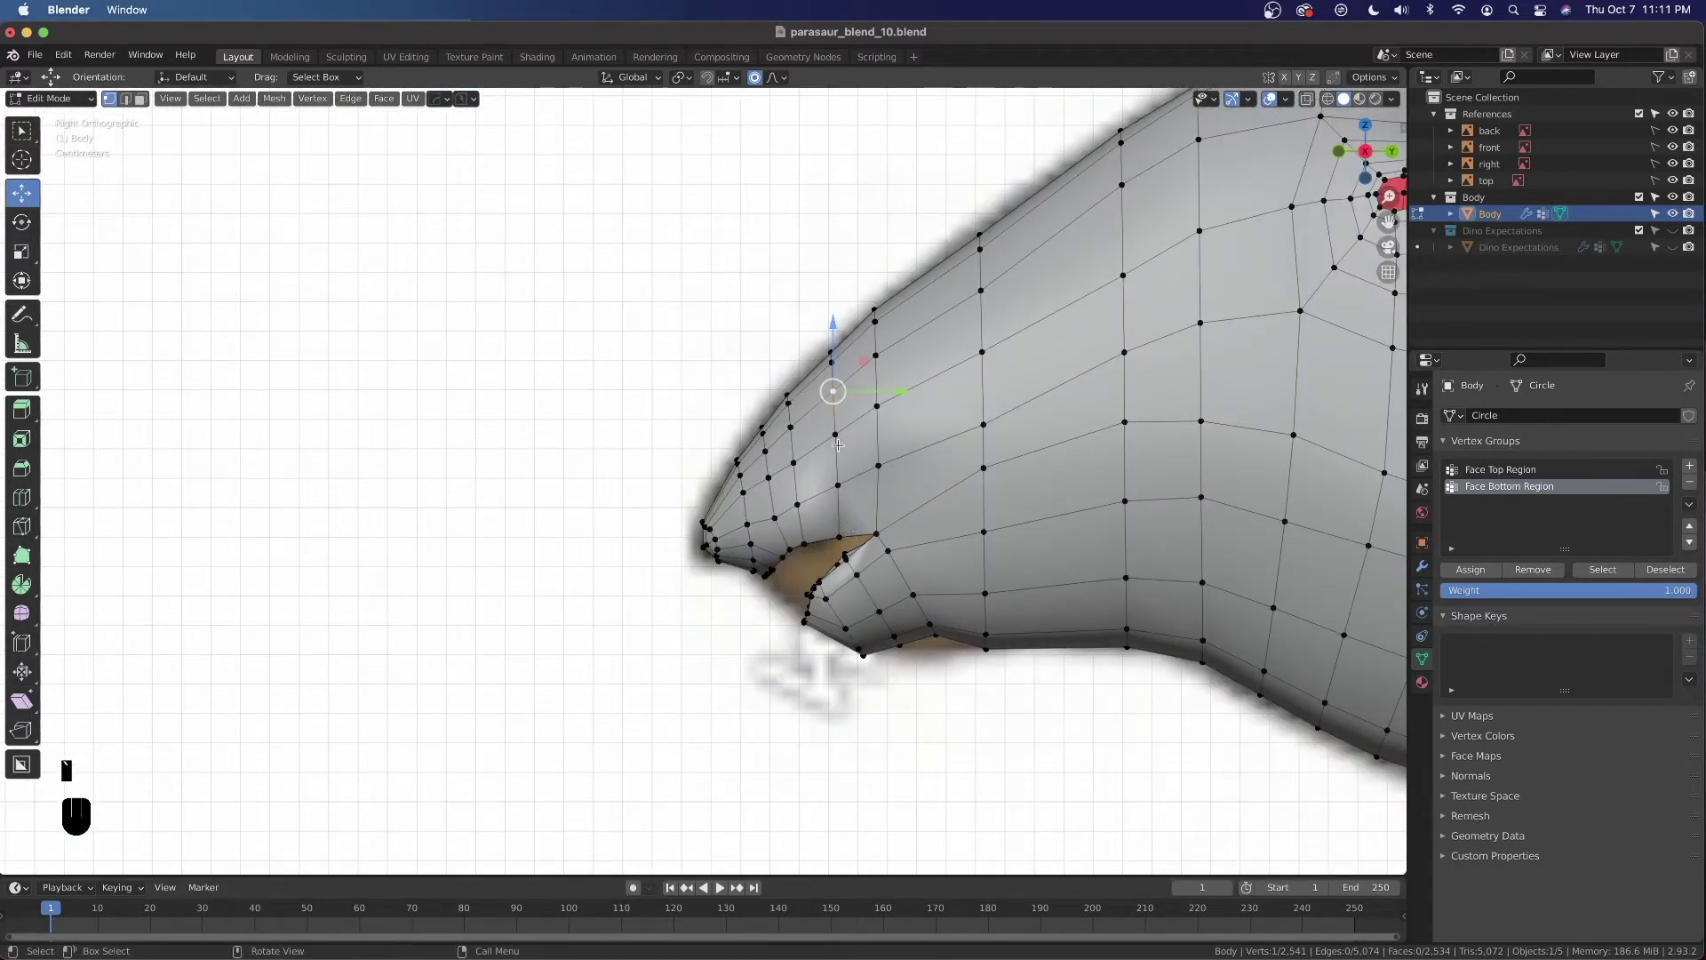
{"action": "scroll", "coordinate": [843, 389], "scroll_direction": "up", "scroll_amount": 3}
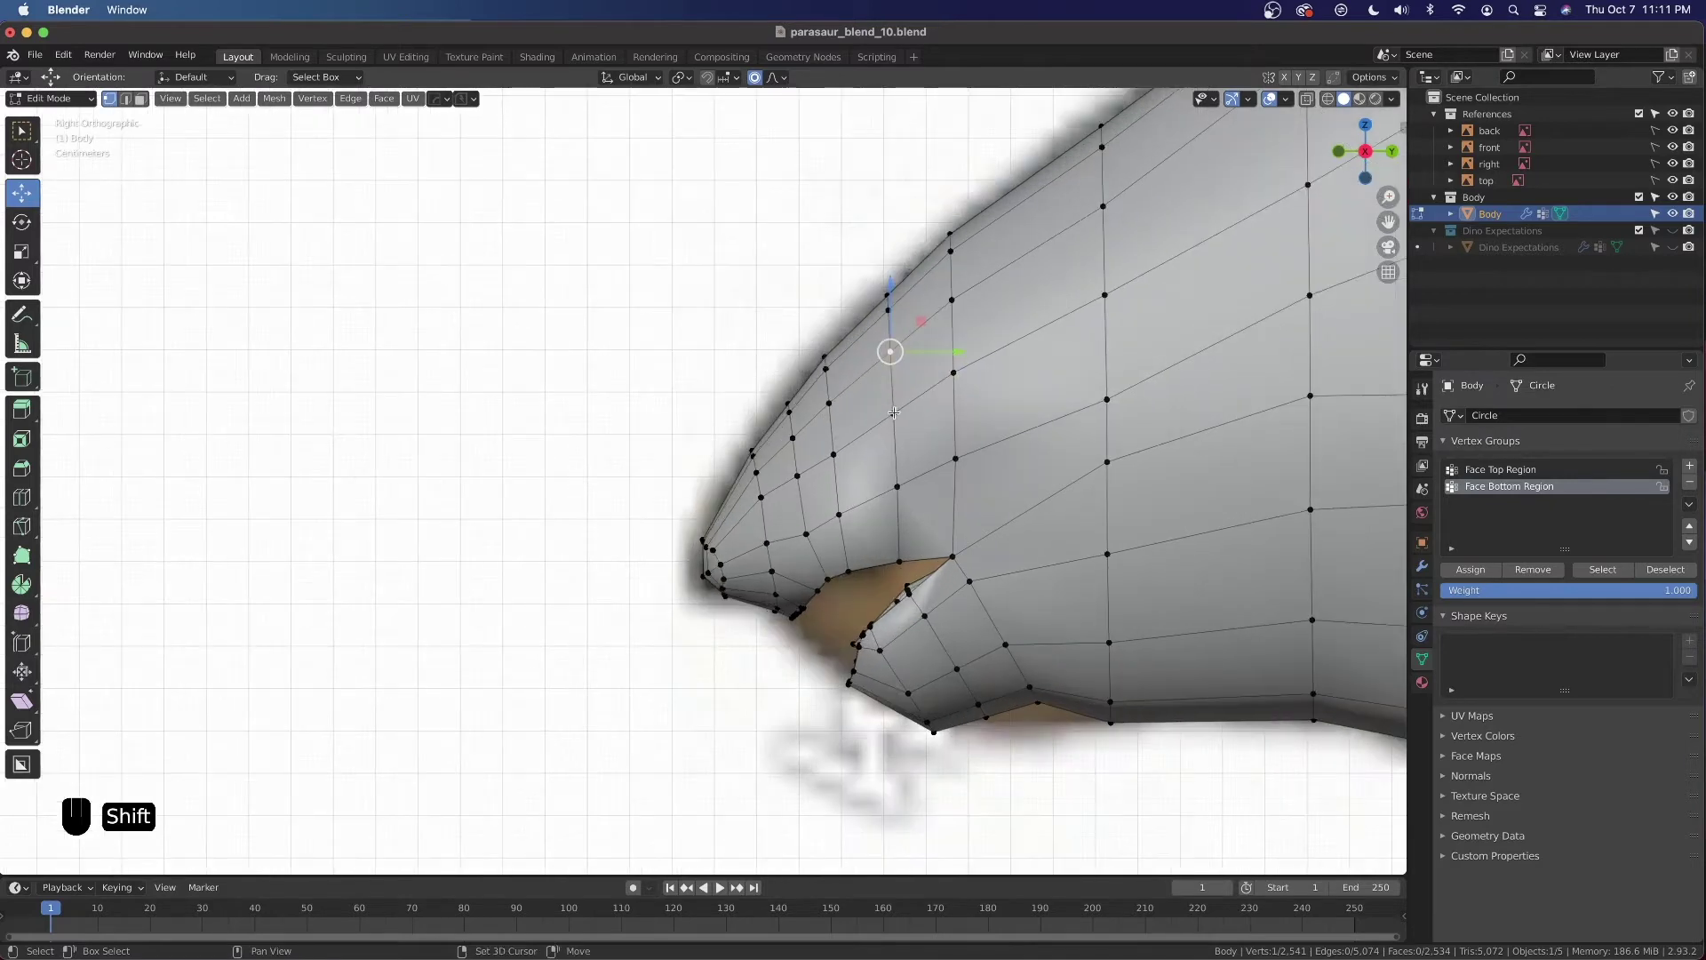
{"action": "middle_click_drag", "start_coordinate": [894, 412], "coordinate": [828, 400], "text": "shift"}
{"action": "key", "text": "o"}
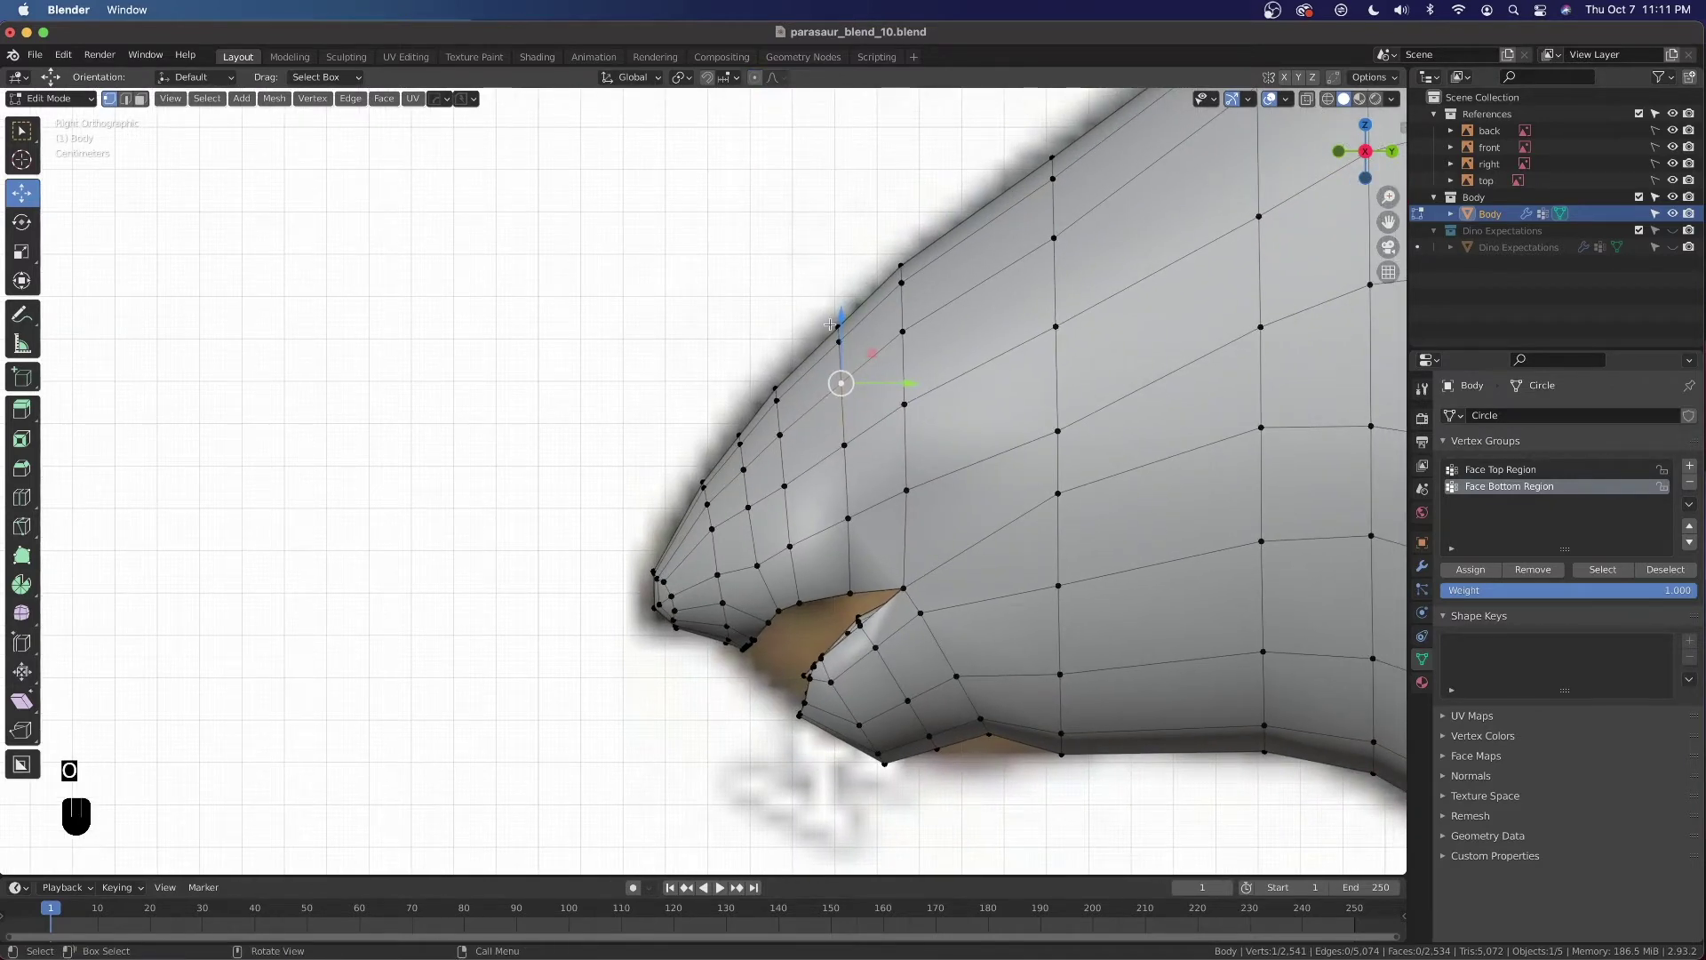
{"action": "key", "text": "x"}
{"action": "left_click", "coordinate": [725, 297]}
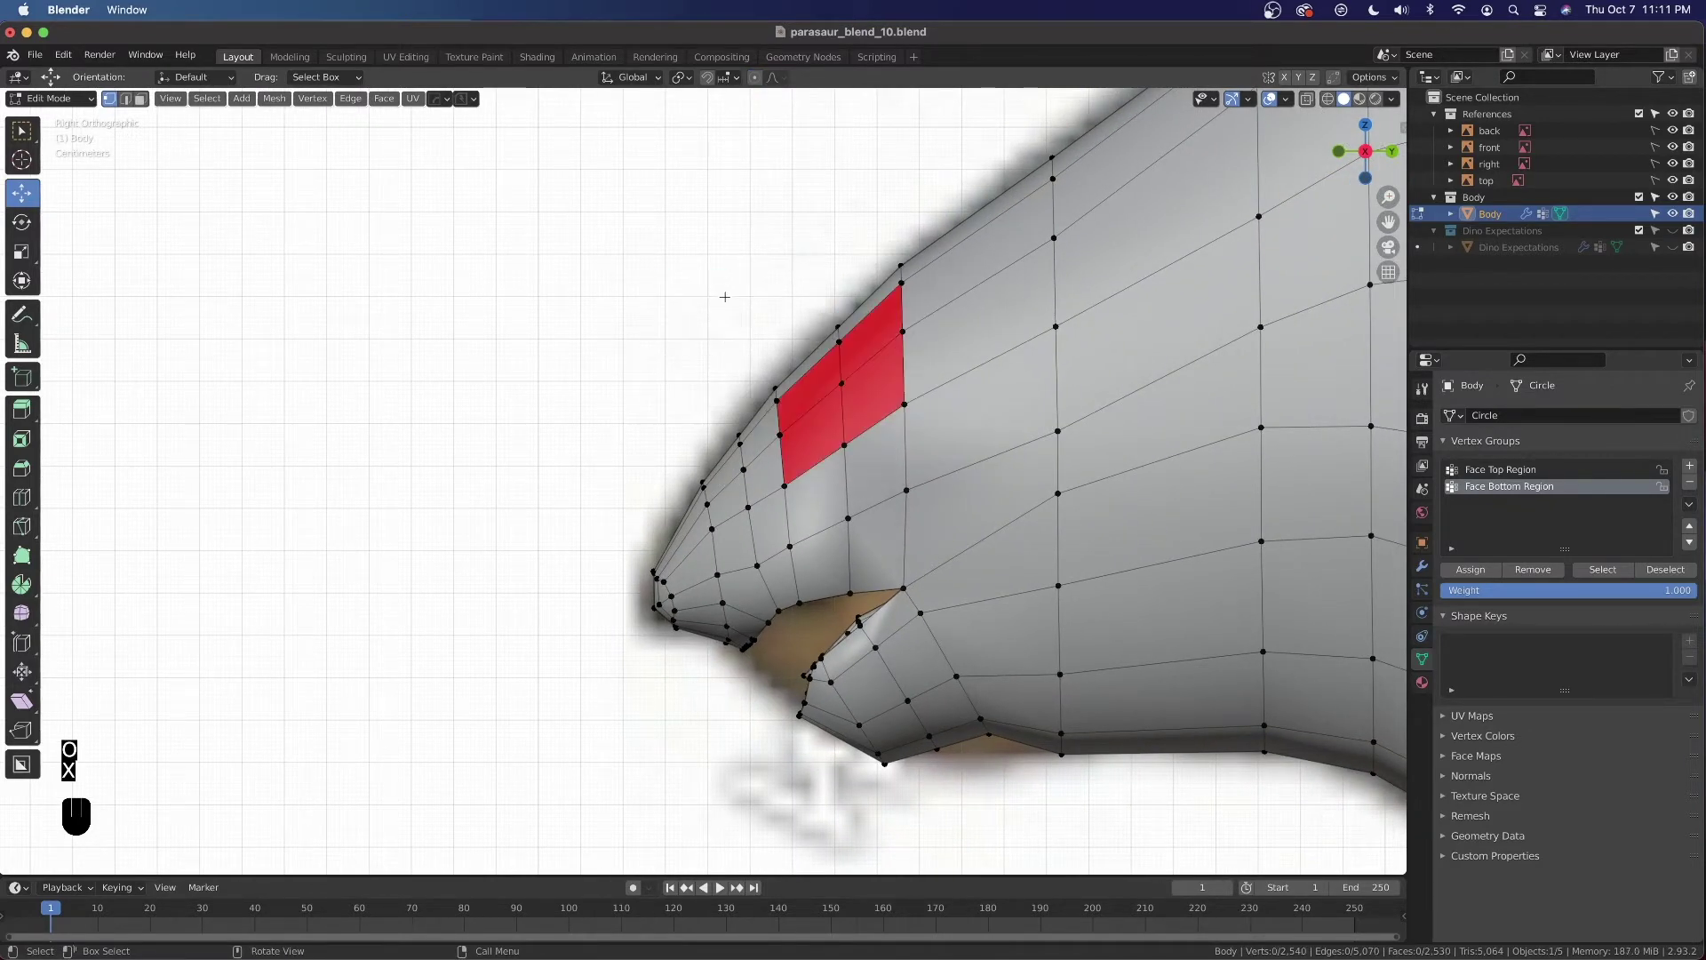
Select the nostril hole's border loop, smooth its vertices once at 0.500, and extrude the loop in place
{"action": "left_click", "coordinate": [851, 329], "text": "alt"}
{"action": "middle_click_drag", "start_coordinate": [869, 406], "coordinate": [844, 440], "text": "shift"}
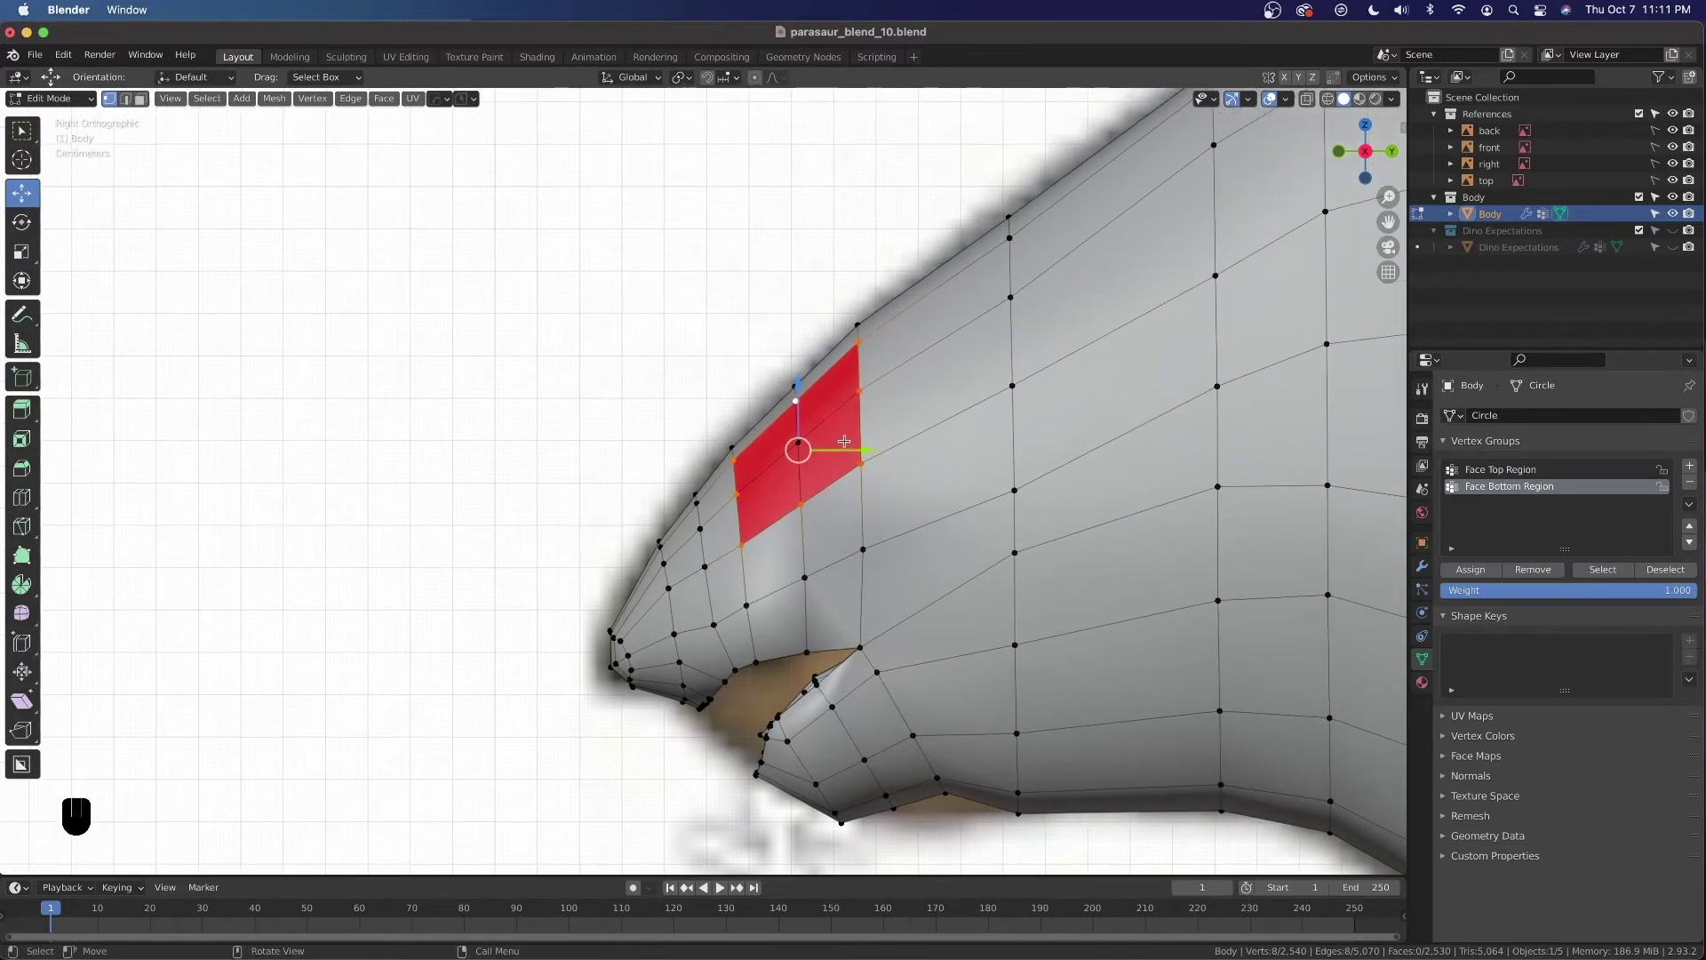
{"action": "key", "text": "ctrl+v"}
{"action": "left_click", "coordinate": [844, 441]}
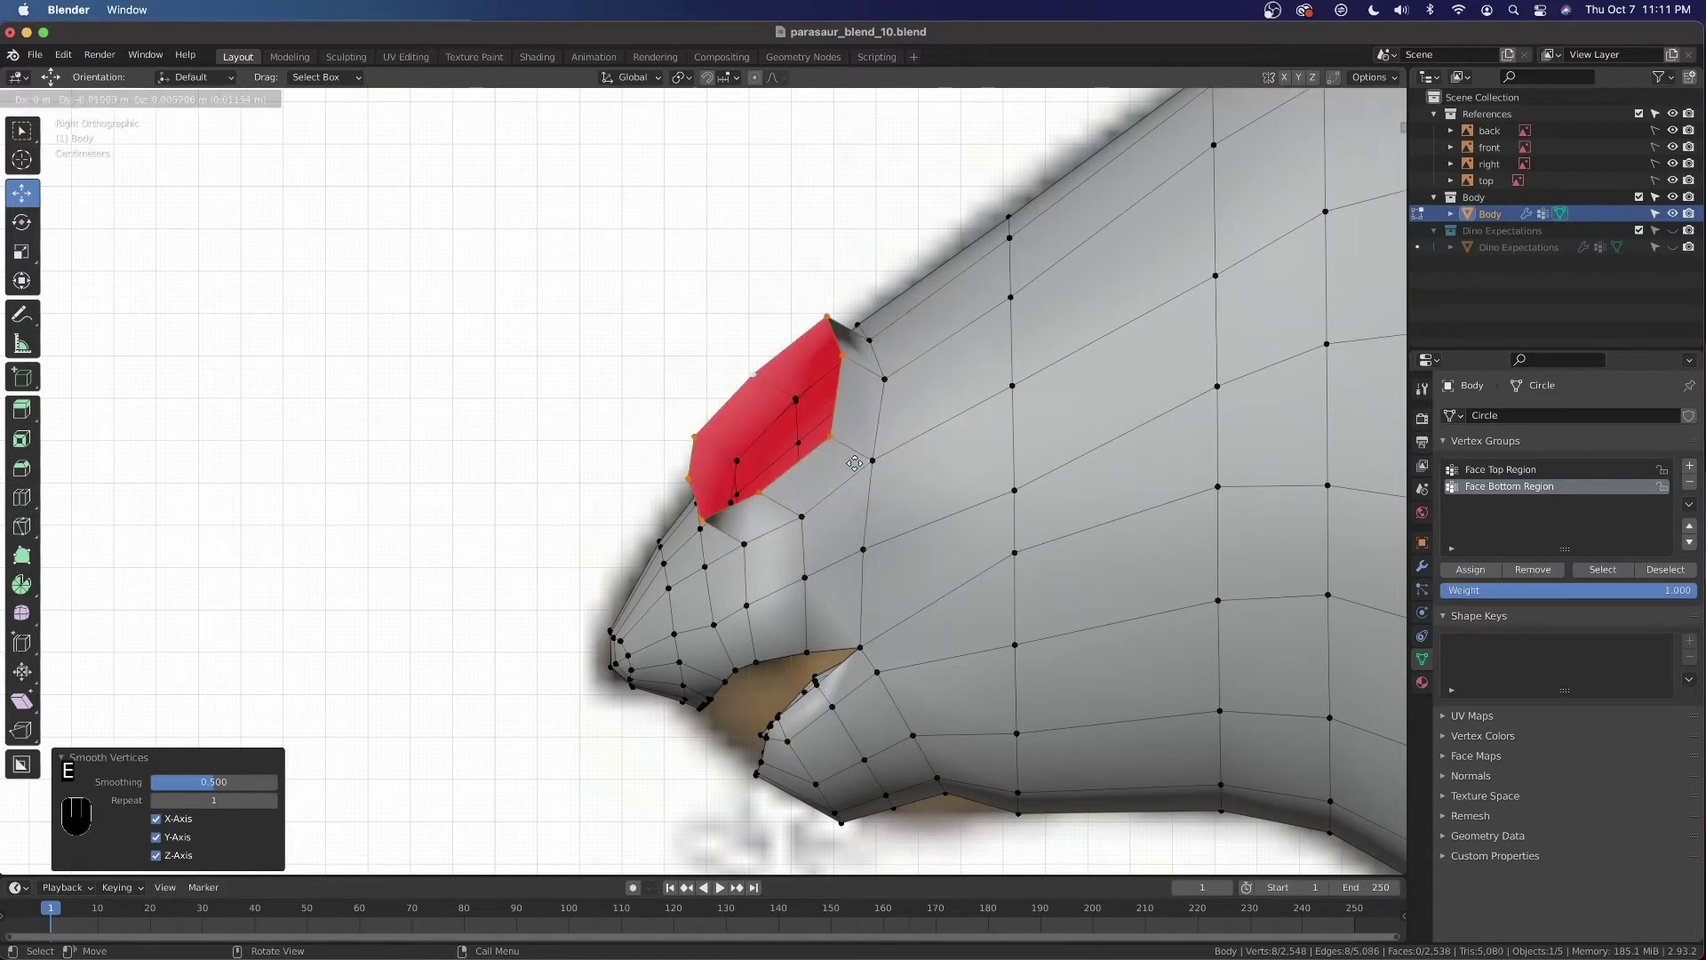
{"action": "key", "text": "e"}
{"action": "right_click", "coordinate": [895, 489]}
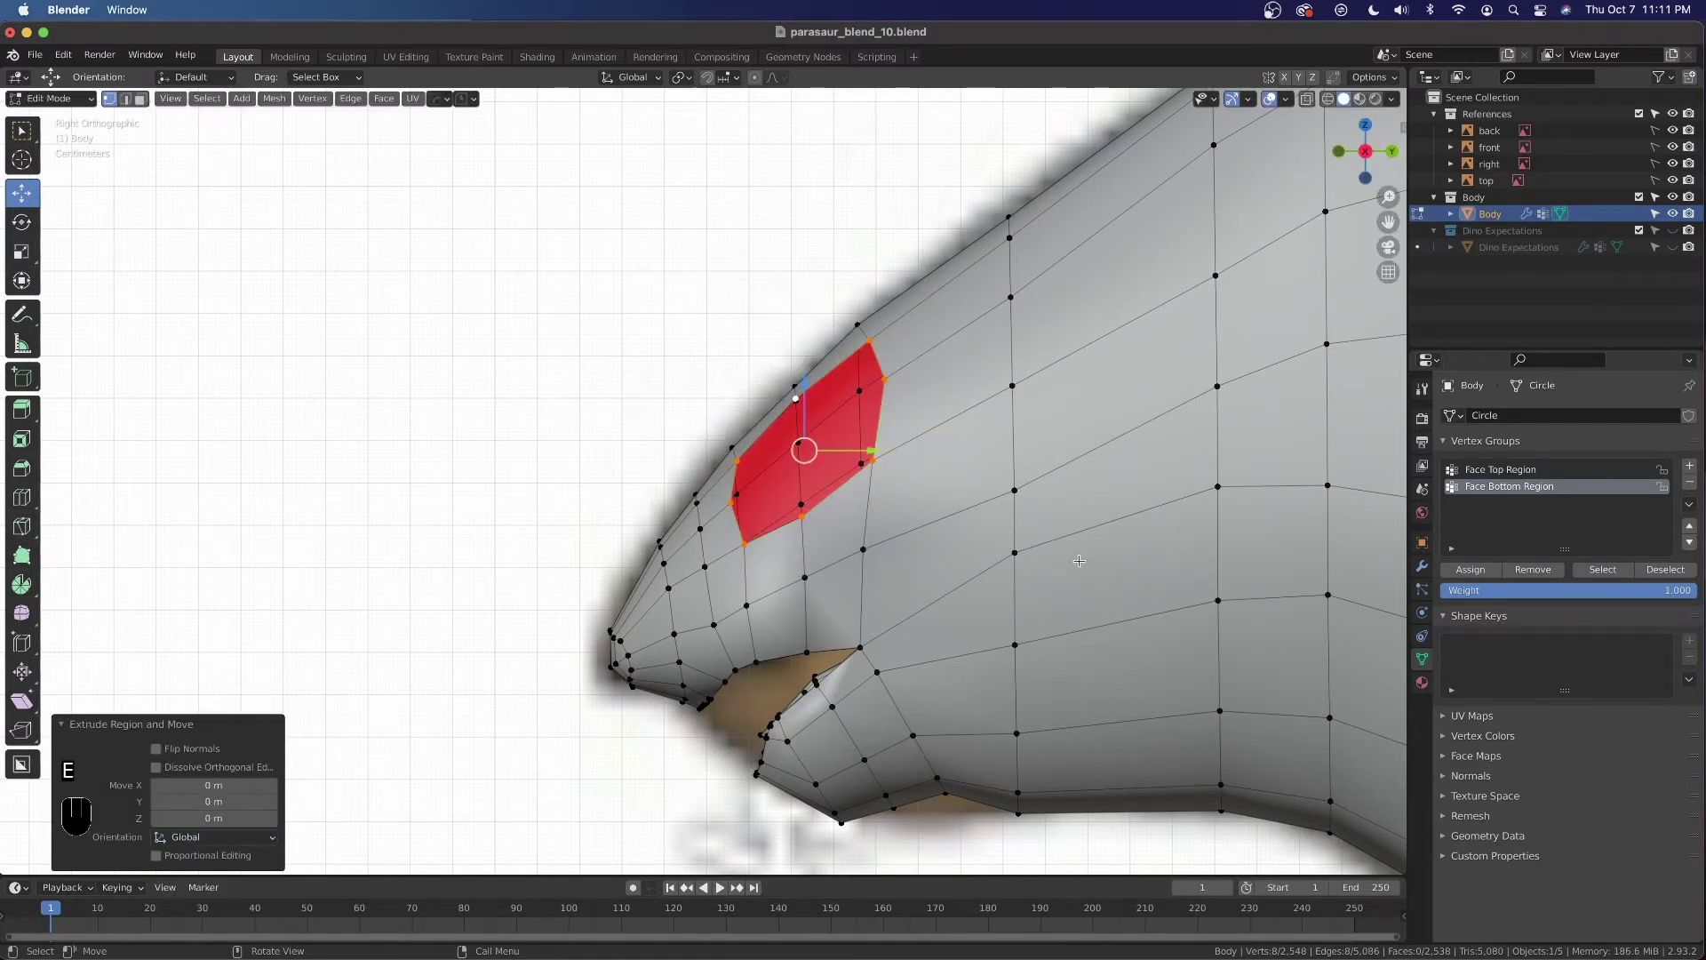
Scale the extruded nostril loop inward in two passes, to 0.912 and 0.765
{"action": "key", "text": "s"}
{"action": "left_click", "coordinate": [1046, 649]}
{"action": "key", "text": "s"}
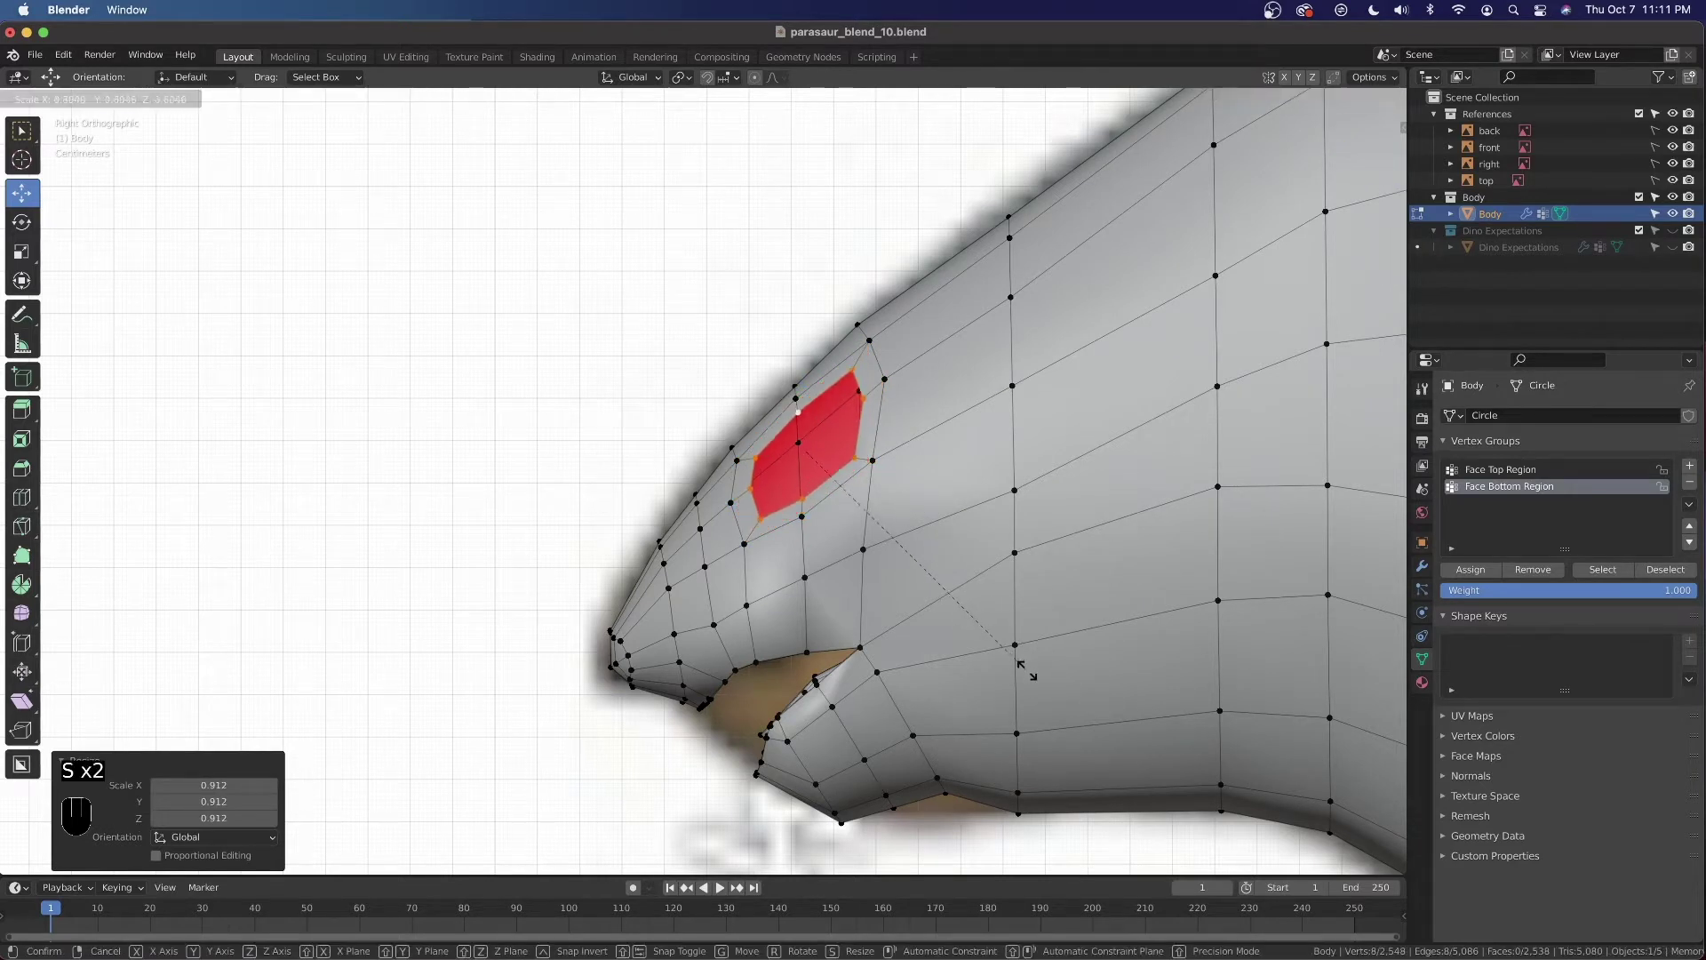
{"action": "left_click", "coordinate": [1014, 662]}
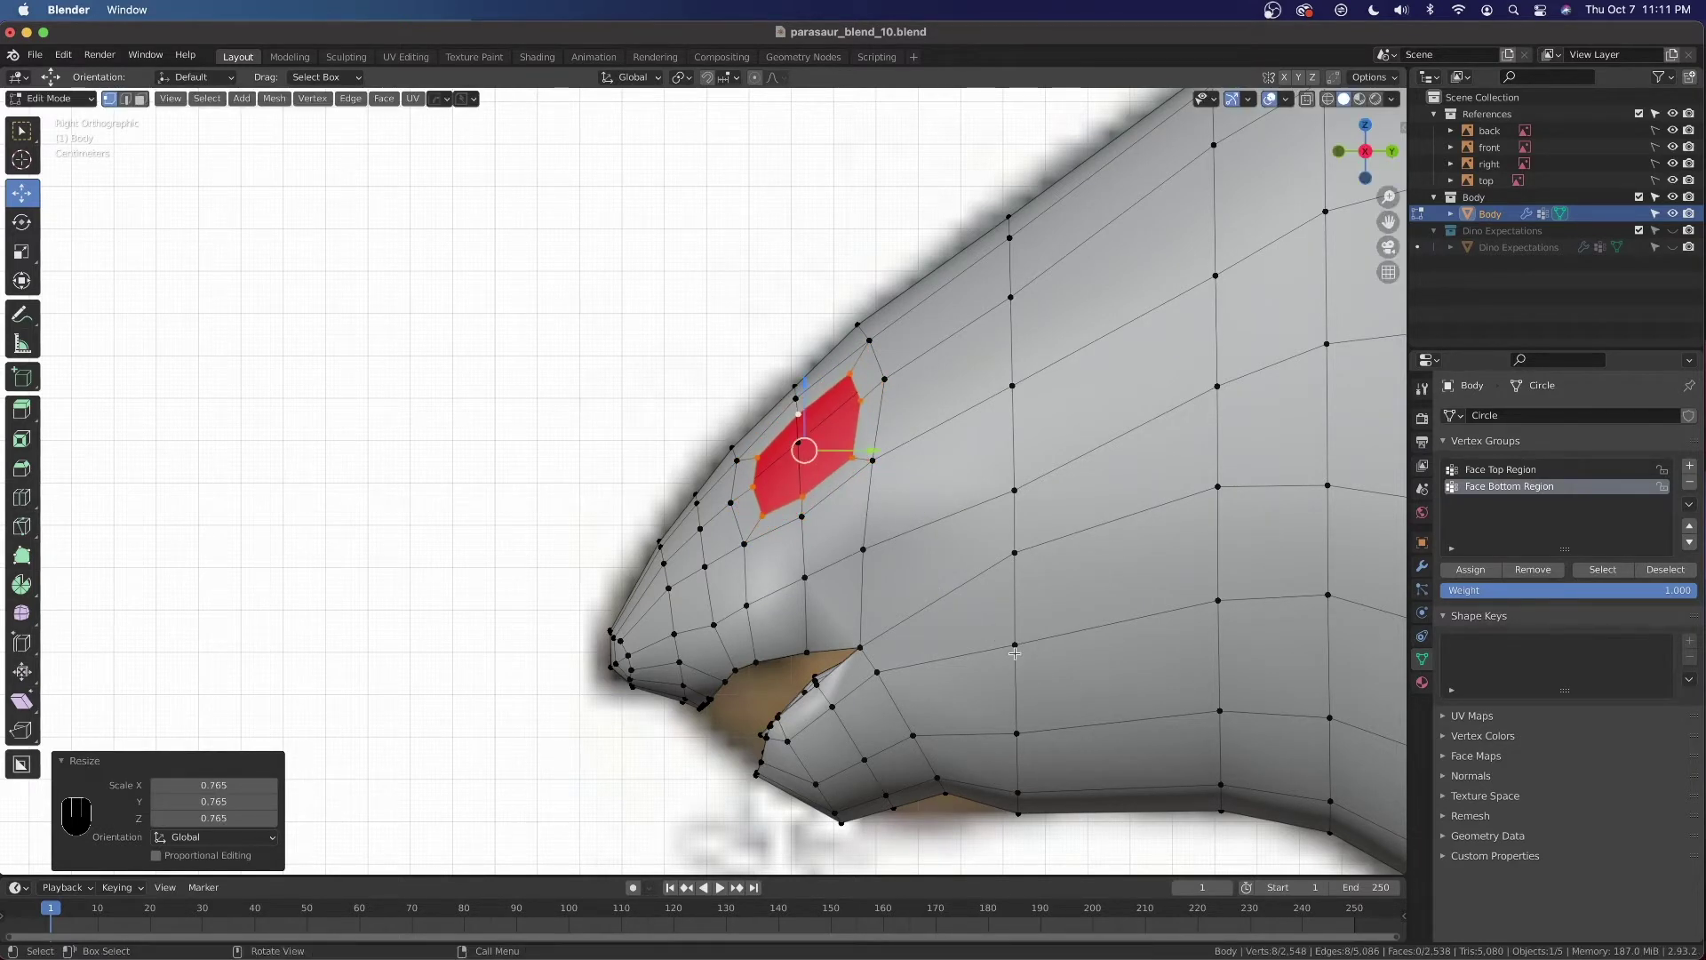
After checking the front view, shift the nostril loop in right view about 0.35 mm toward the snout tip and 1.2 mm up
{"action": "key", "text": "grave"}
{"action": "left_click", "coordinate": [995, 490]}
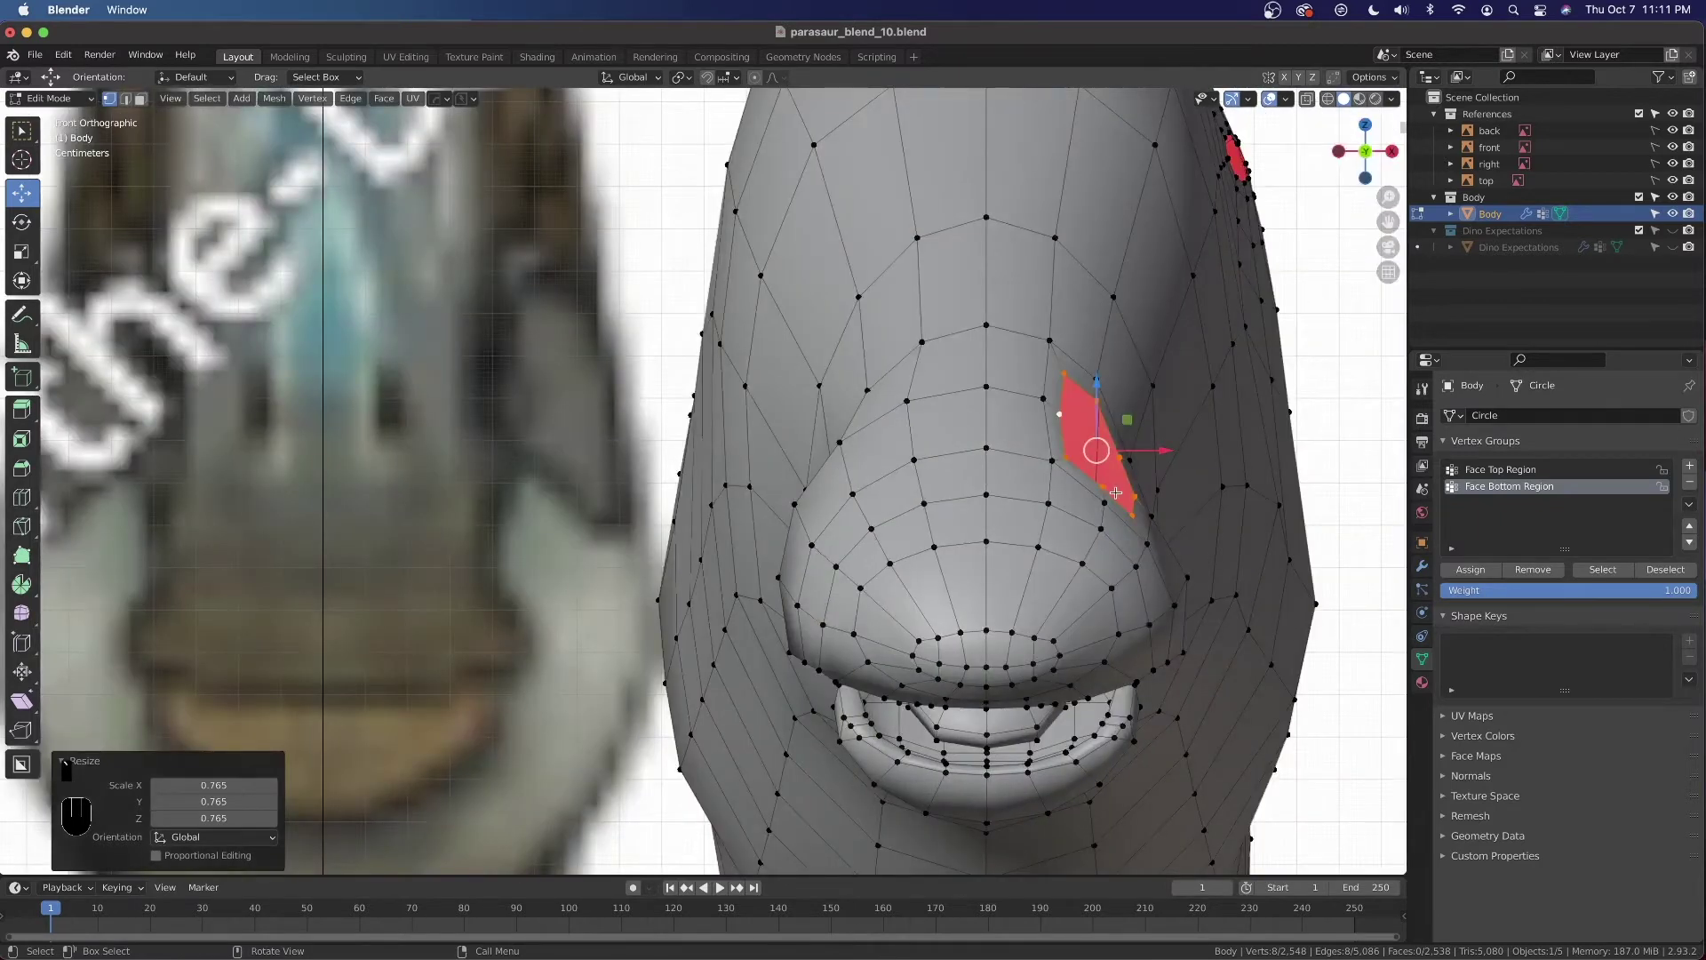
{"action": "key", "text": "grave"}
{"action": "left_click", "coordinate": [1027, 494]}
{"action": "key", "text": "g"}
{"action": "key", "text": "shift"}
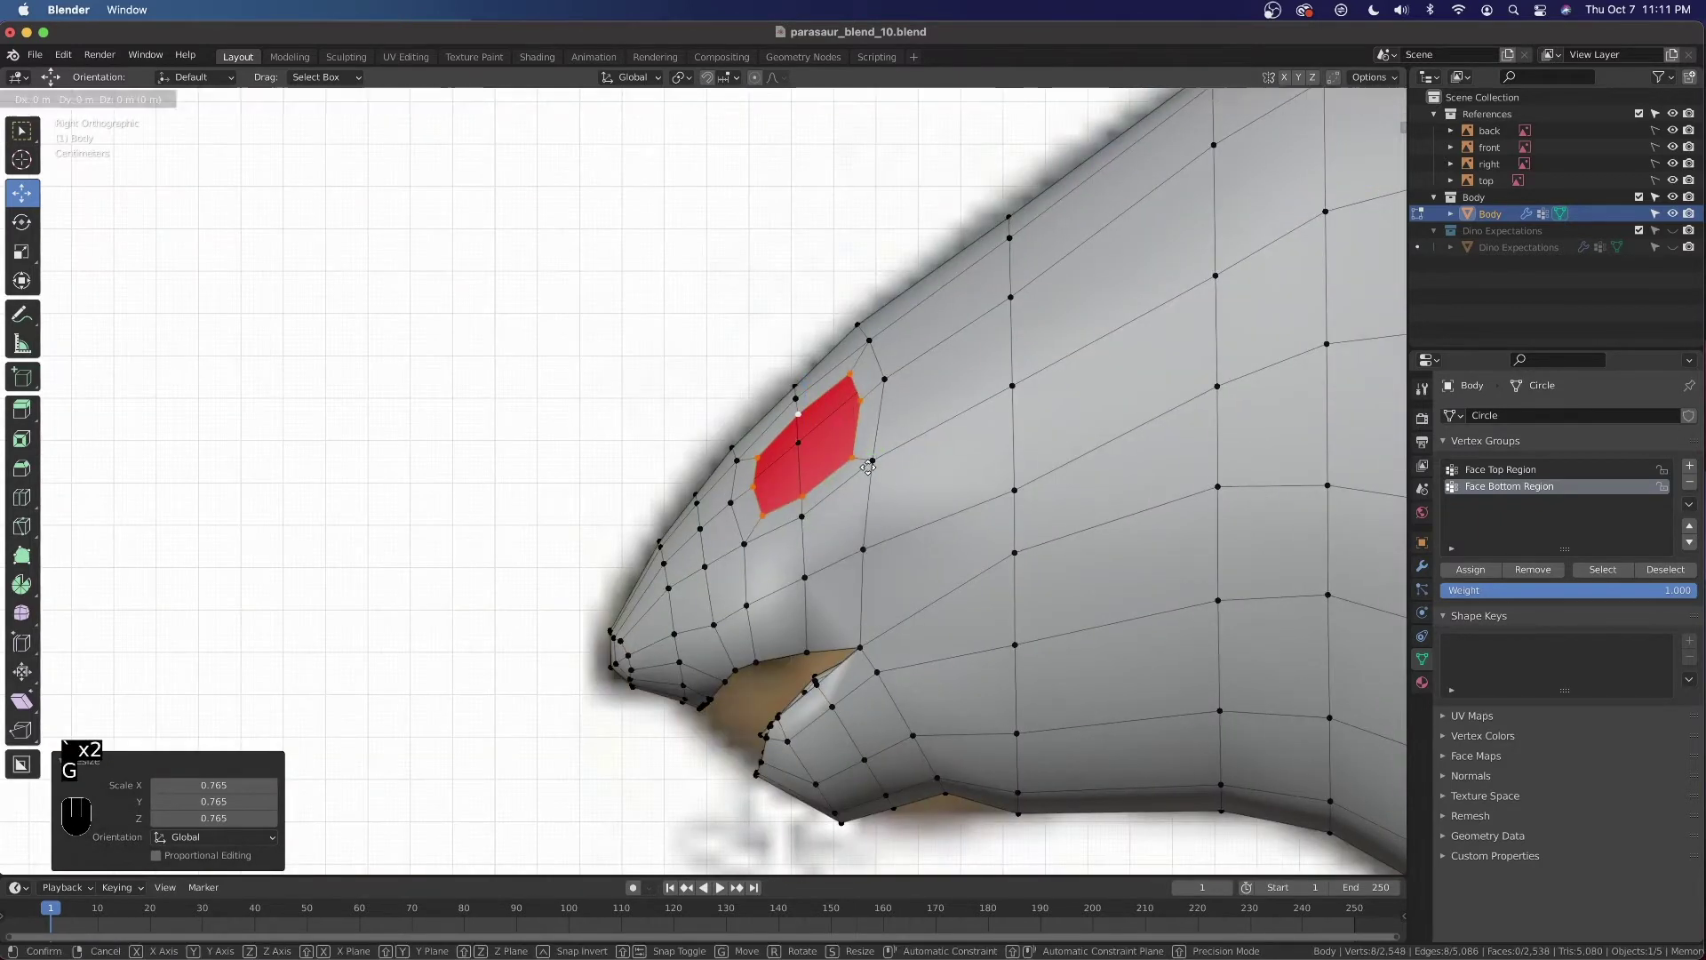
{"action": "left_click", "coordinate": [853, 416]}
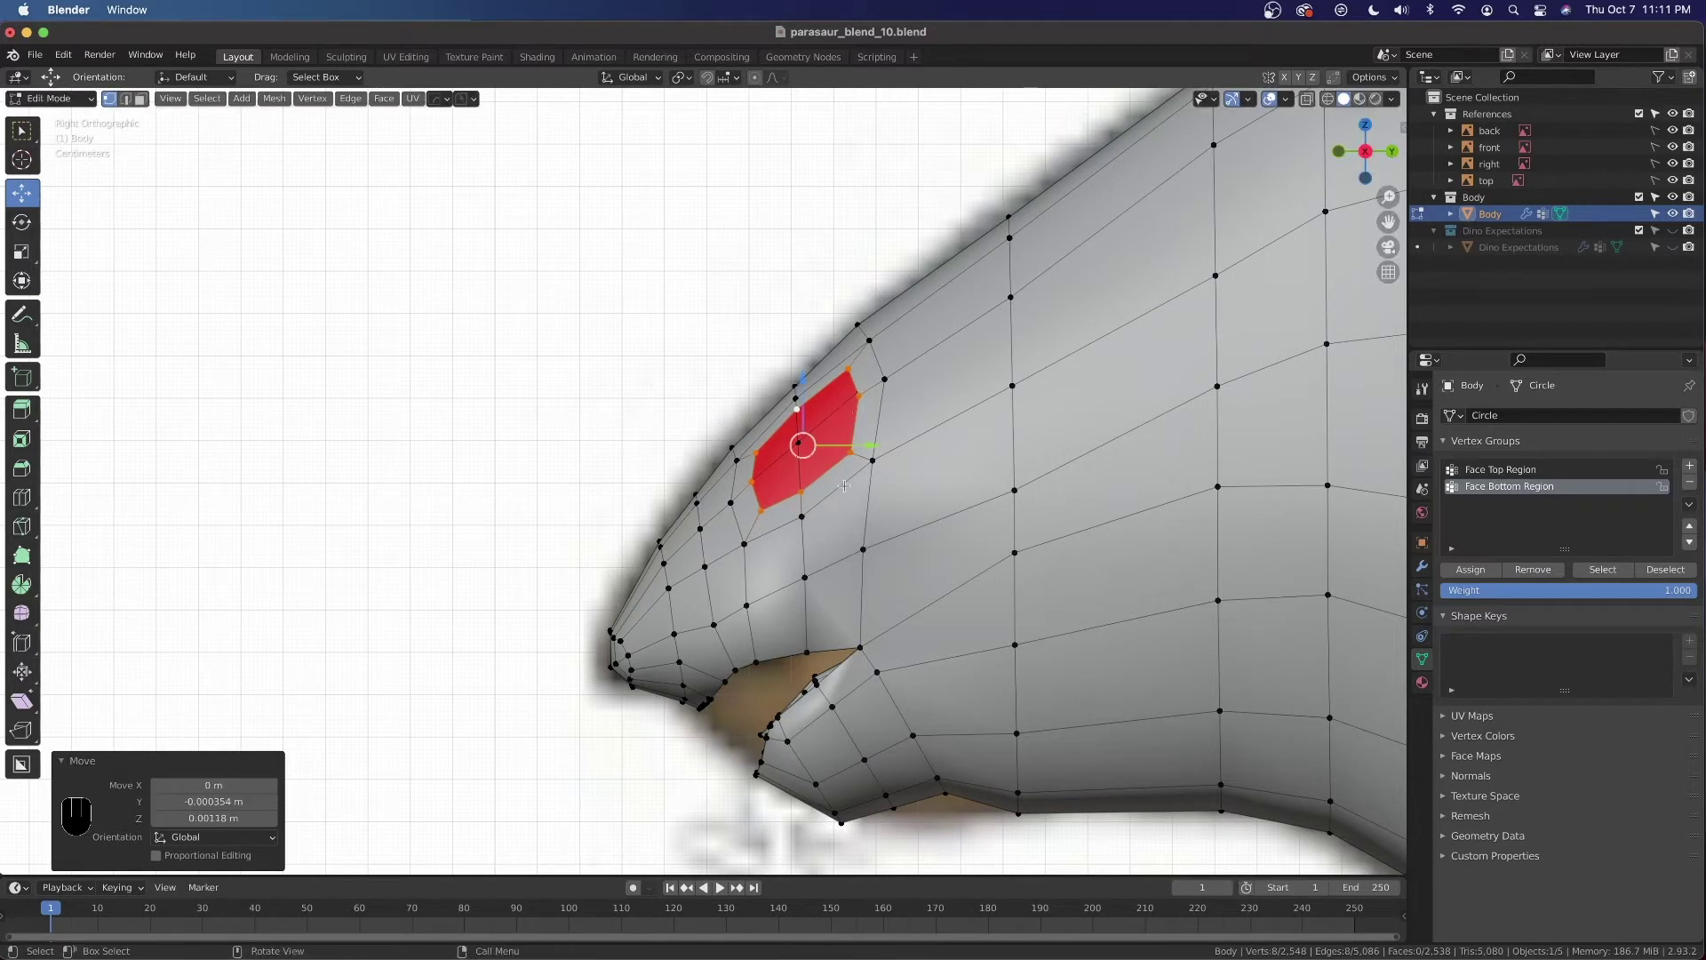
Extrude the nostril loop again in place and scale the new loop to 0.720
{"action": "scroll", "coordinate": [912, 480], "scroll_direction": "up", "scroll_amount": 1}
{"action": "key", "text": "e"}
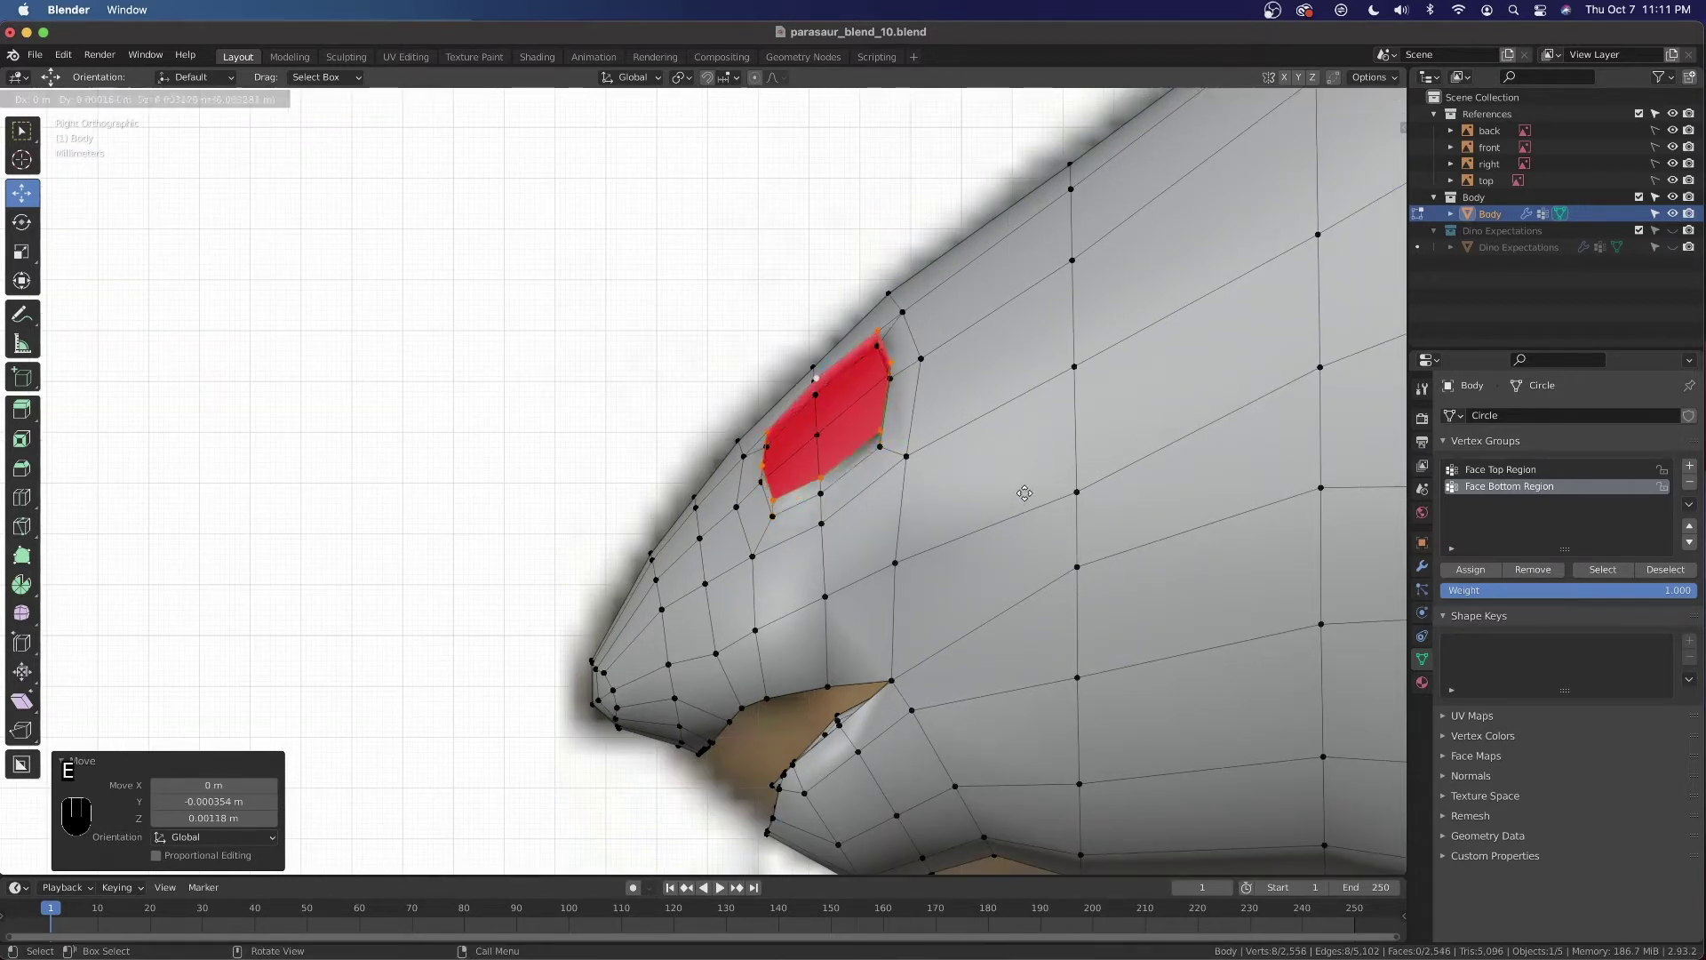
{"action": "right_click", "coordinate": [1022, 502]}
{"action": "key", "text": "s"}
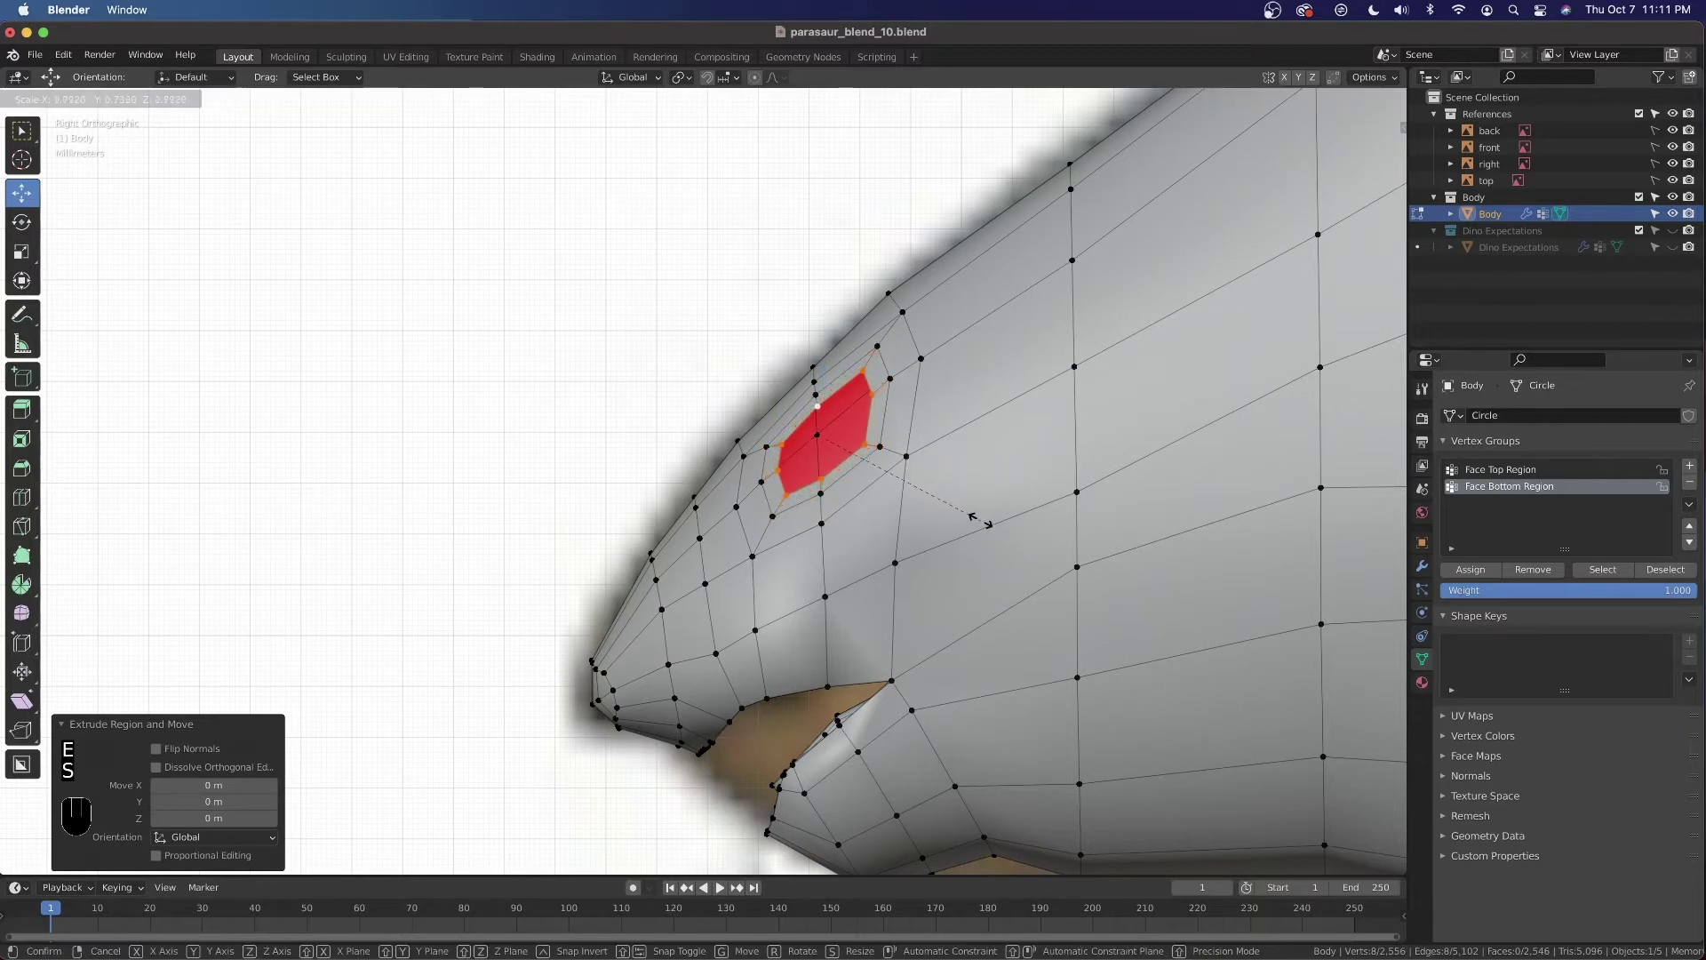
{"action": "left_click", "coordinate": [973, 520]}
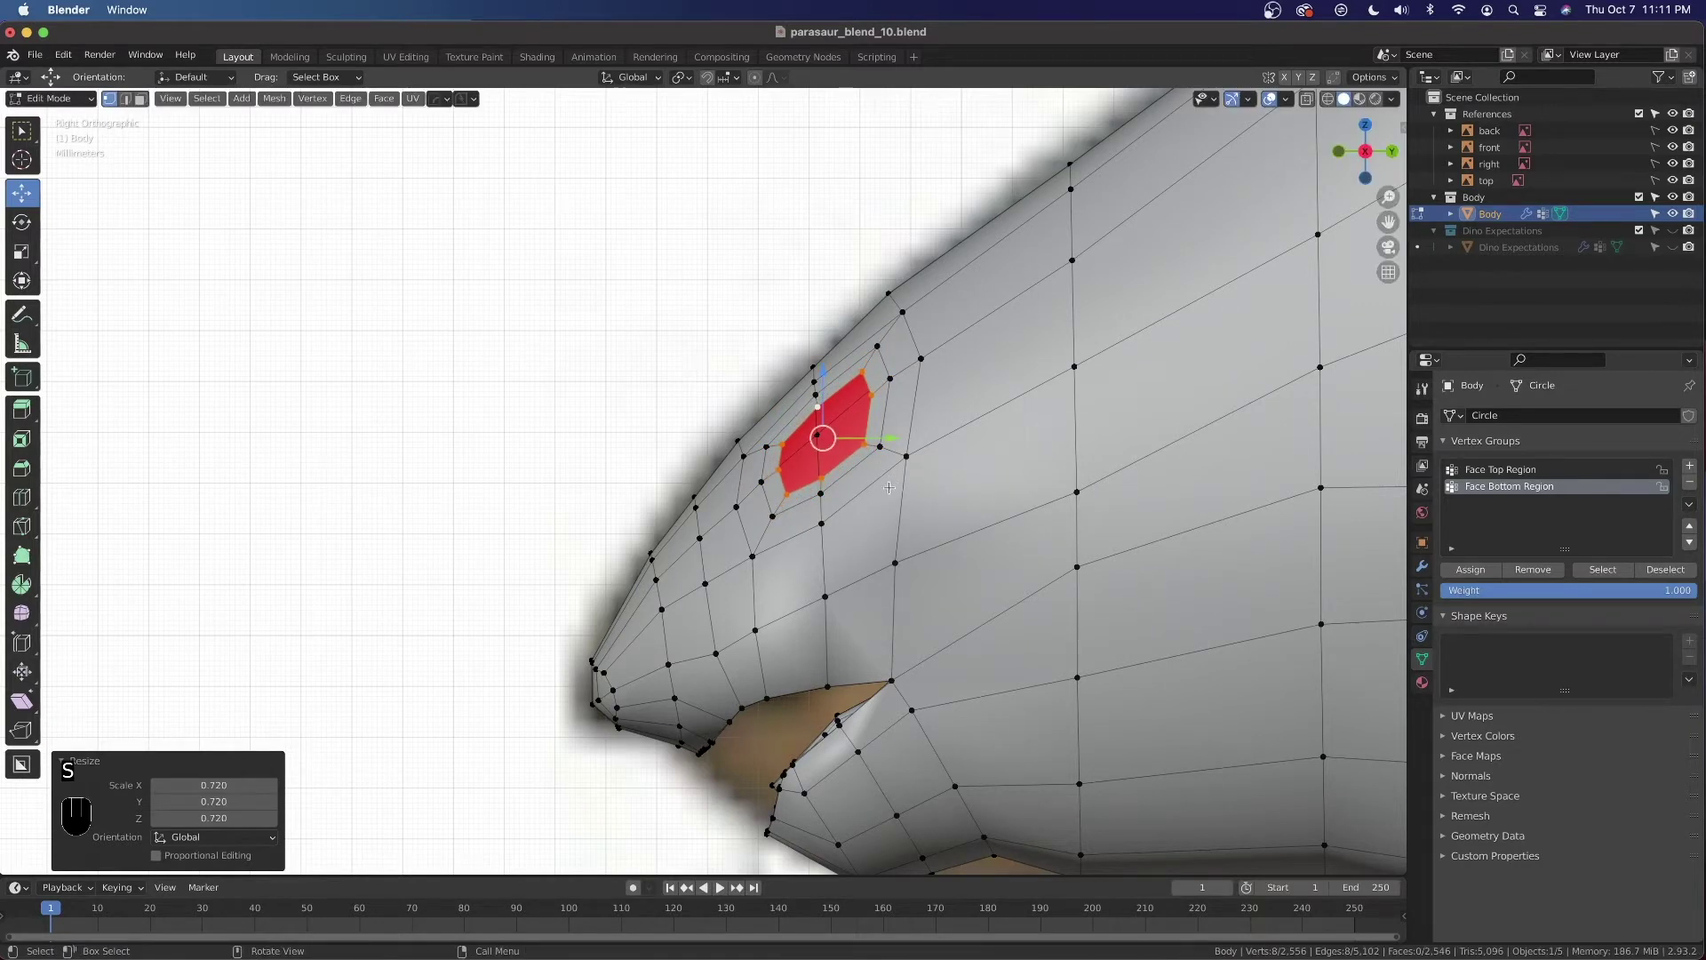
Nudge the inner nostril loop about 0.2 mm along Y and 0.3 mm up, and smooth its vertices once at 0.500
{"action": "key", "text": "g"}
{"action": "key", "text": "shift"}
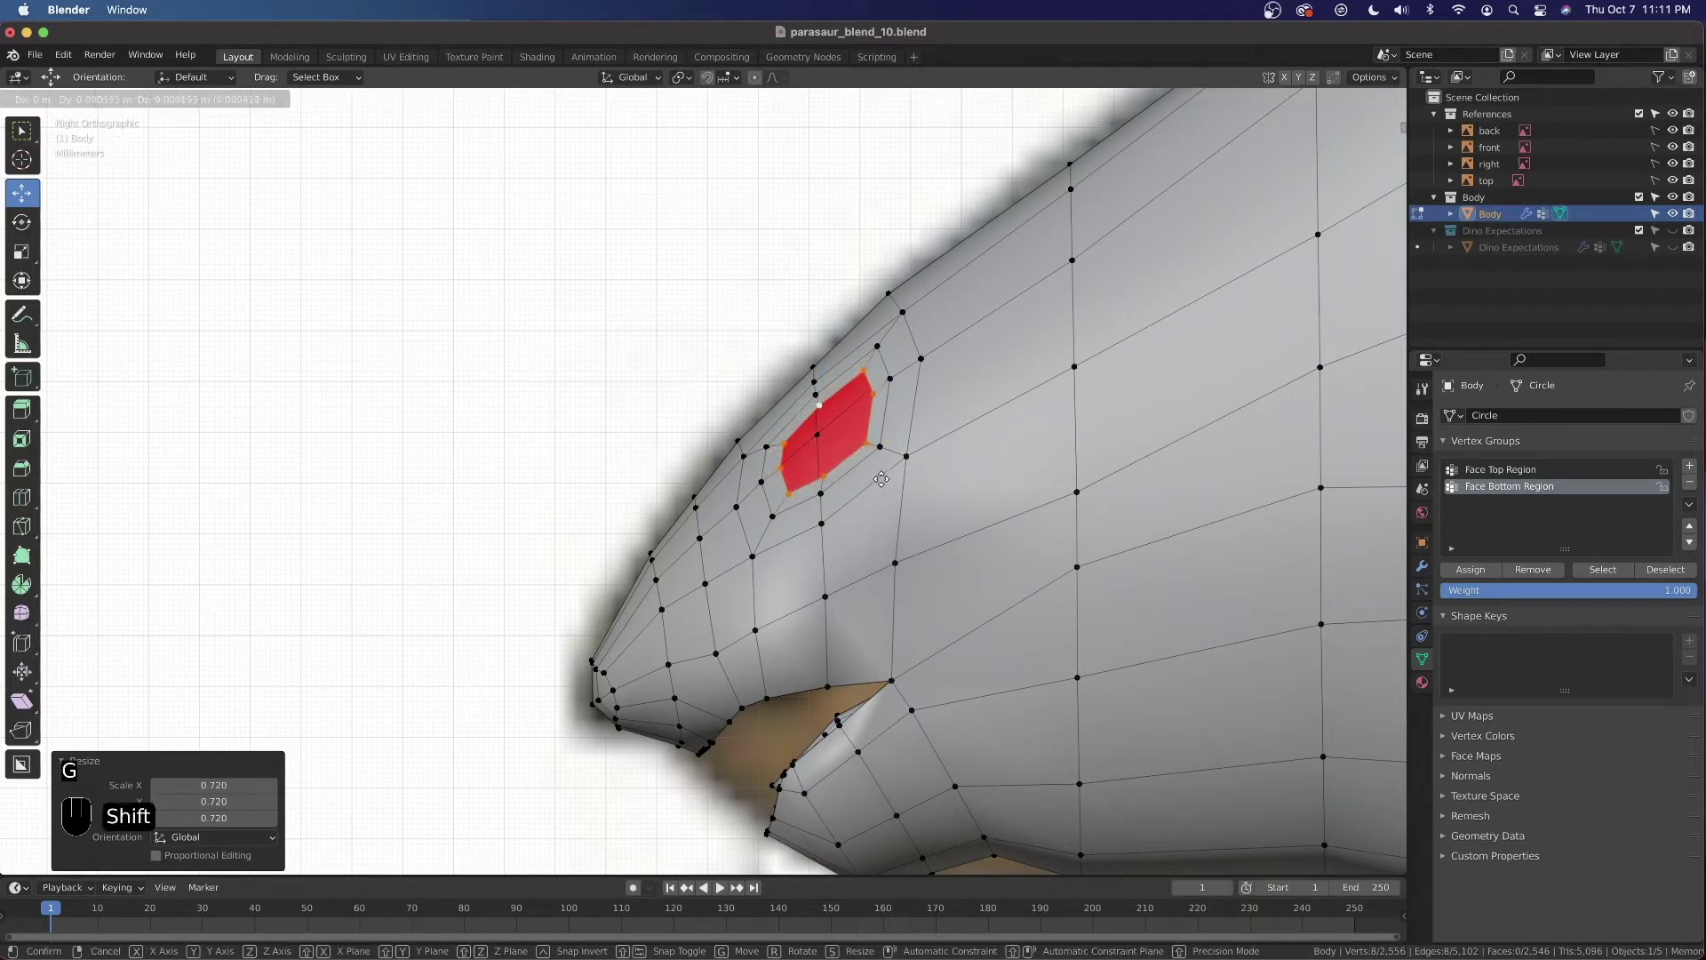
{"action": "left_click", "coordinate": [880, 477]}
{"action": "key", "text": "KP_1"}
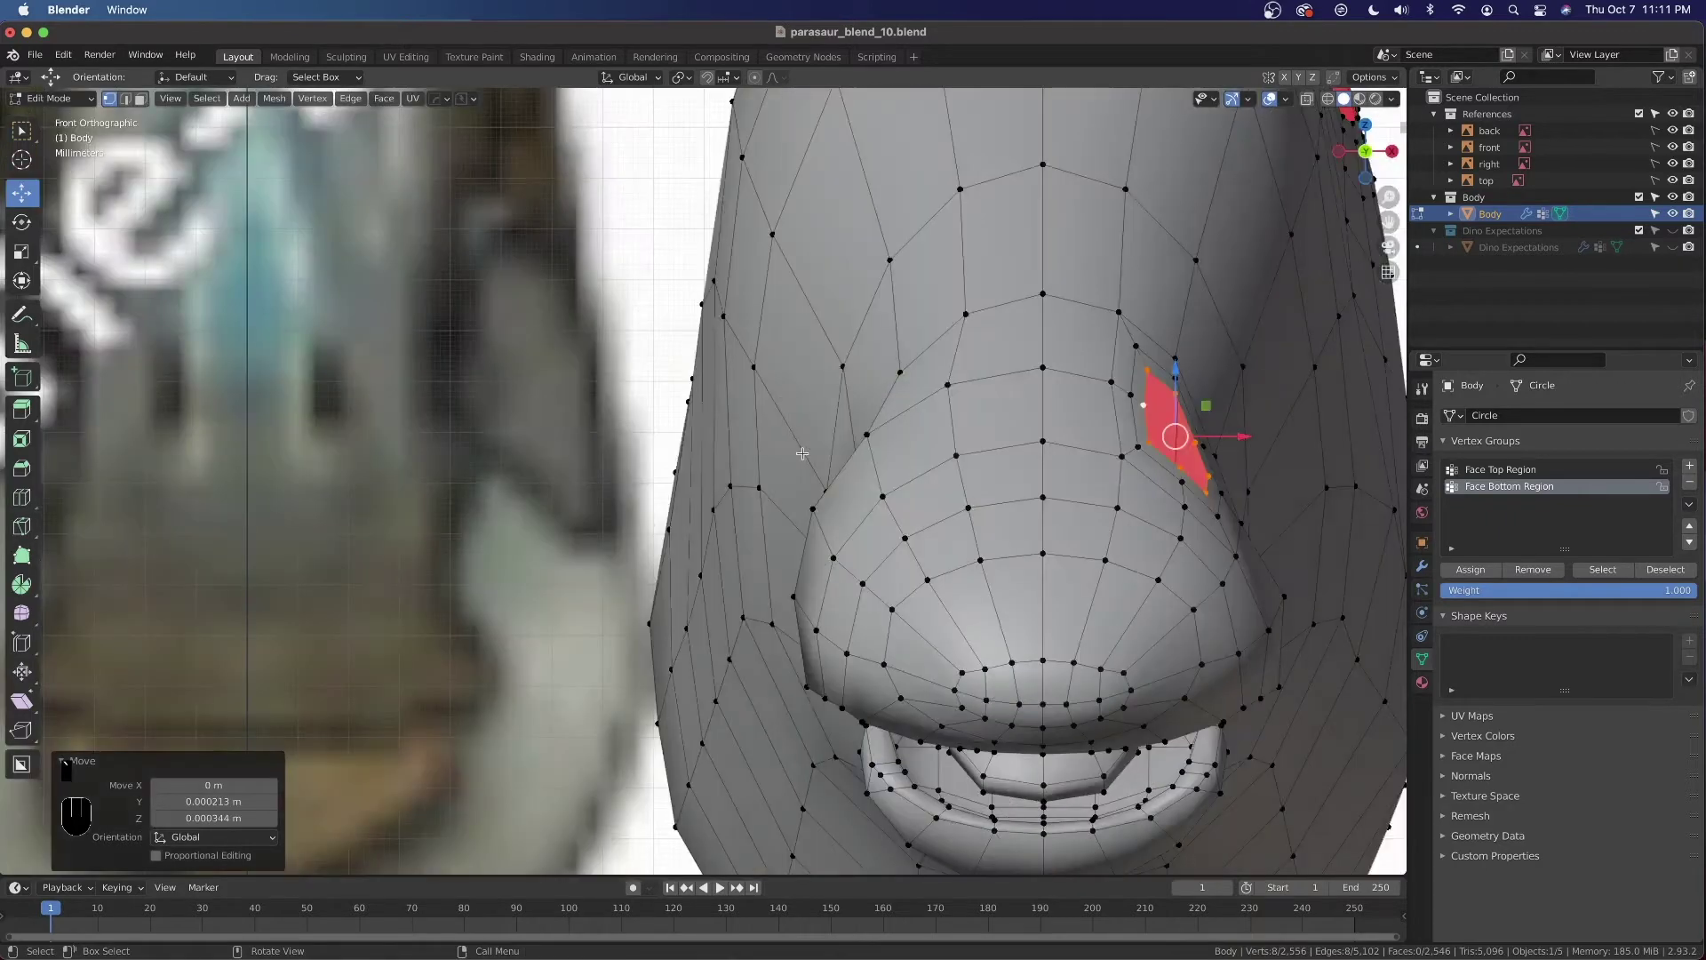
{"action": "scroll", "coordinate": [802, 453], "scroll_direction": "down", "scroll_amount": 3}
{"action": "key", "text": "grave"}
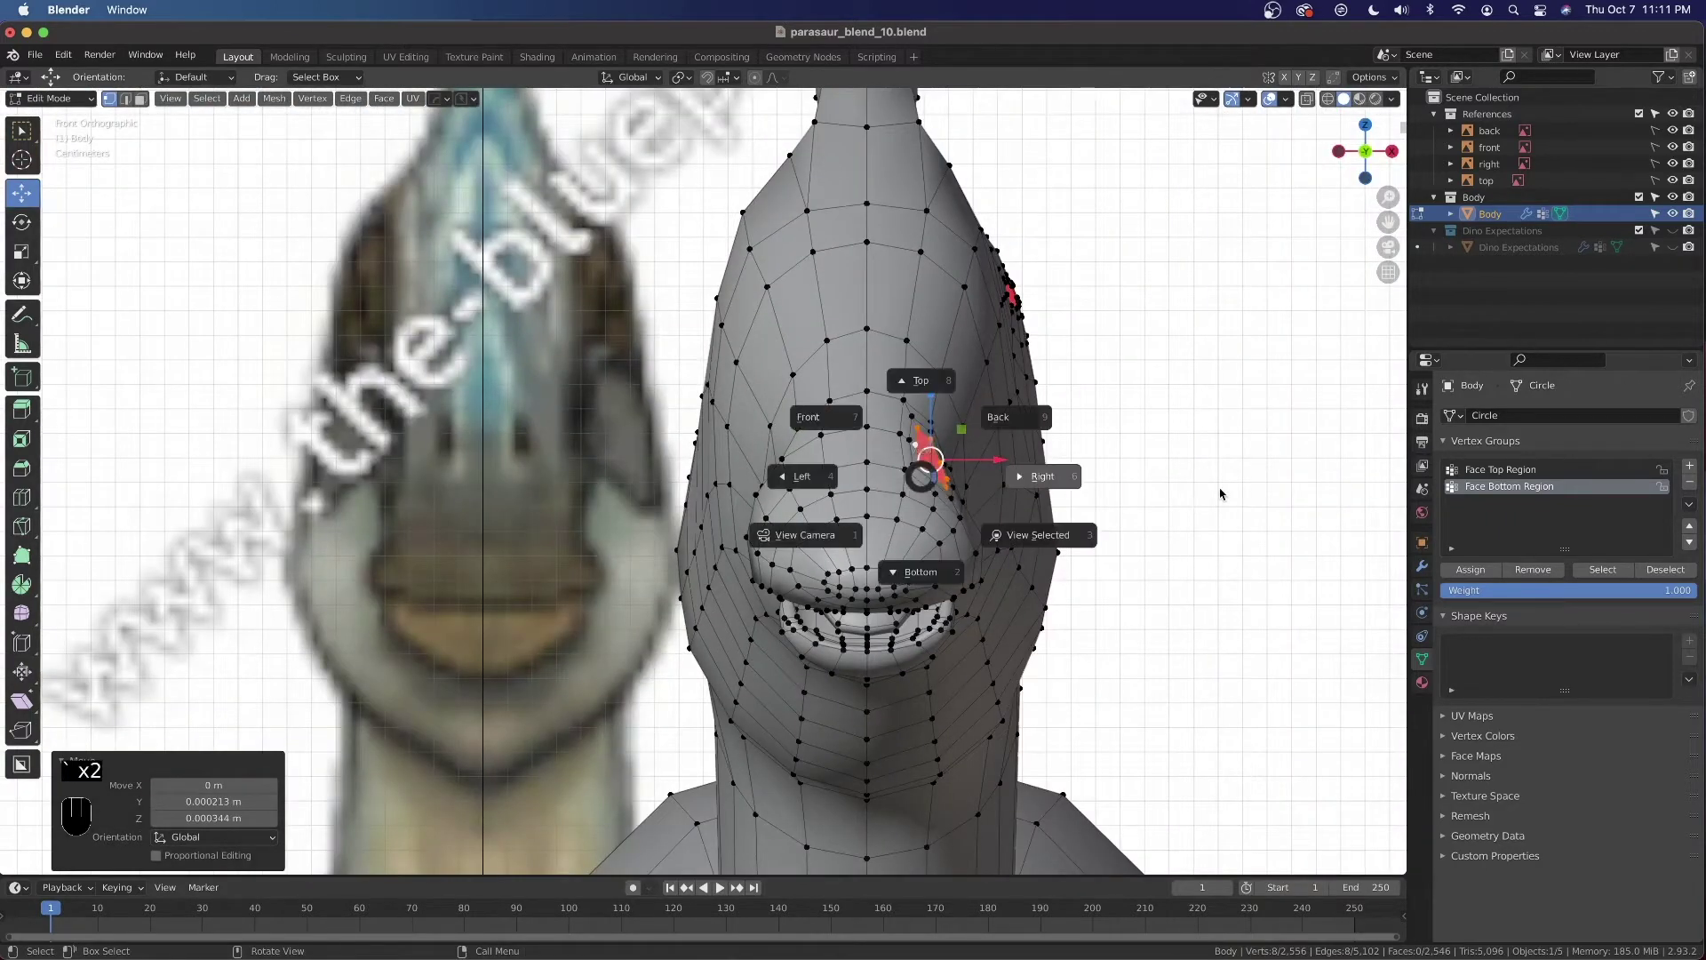
{"action": "key", "text": "grave"}
{"action": "key", "text": "ctrl+v"}
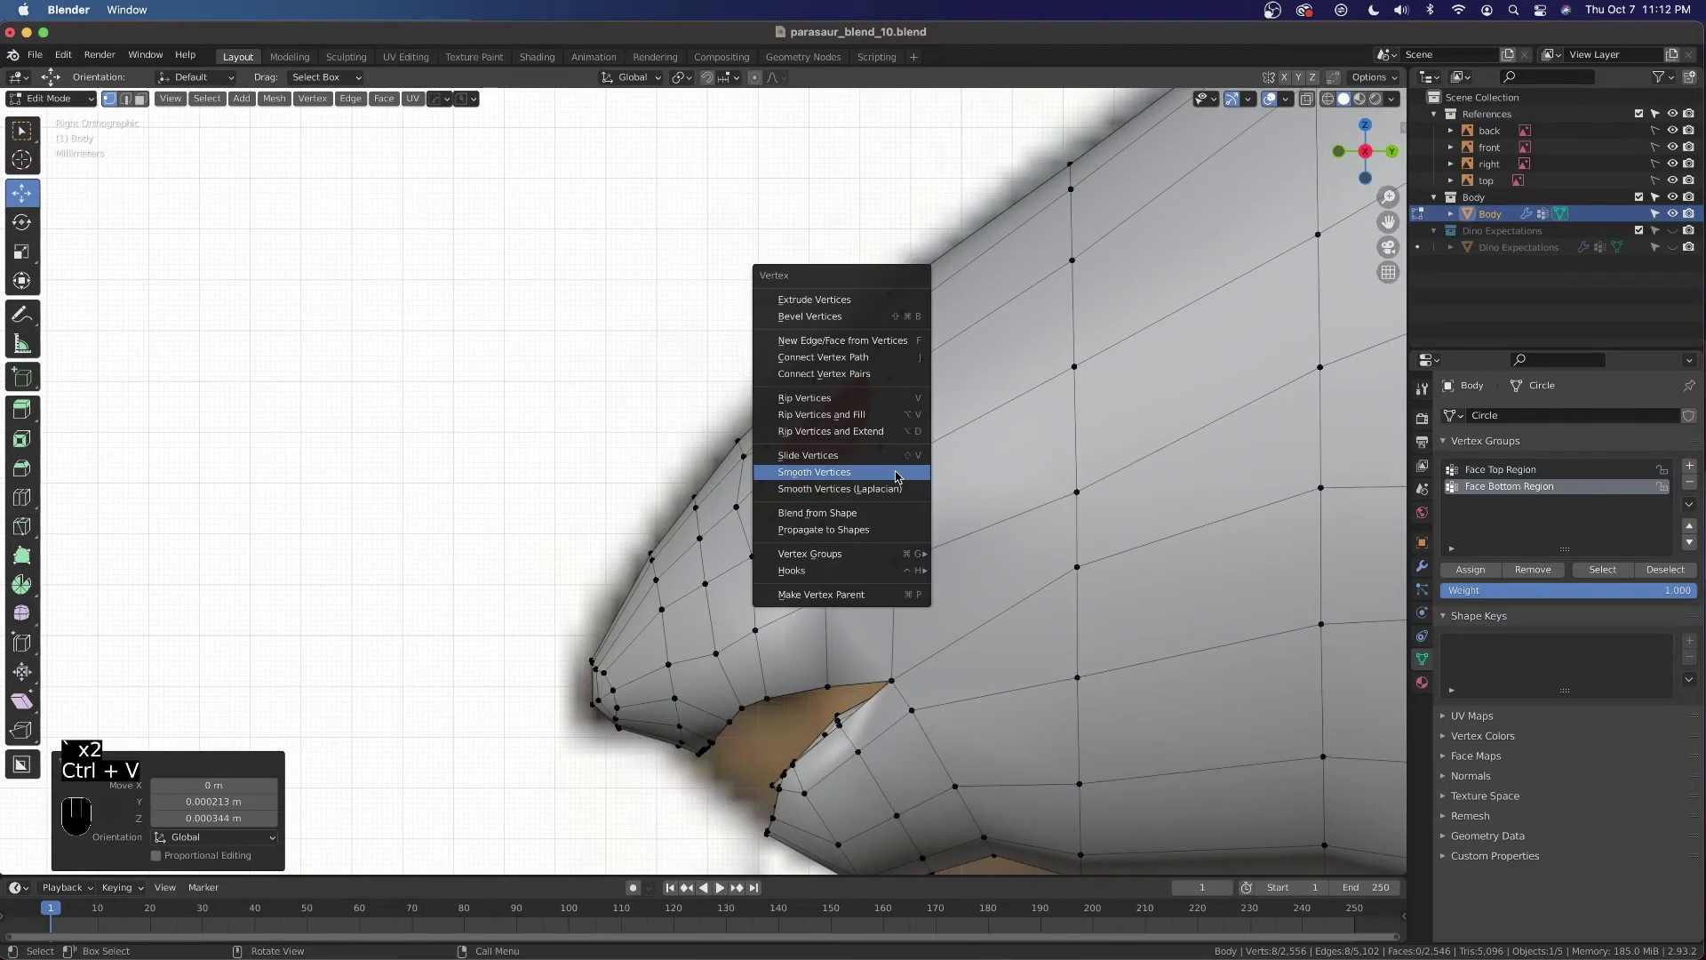
{"action": "left_click", "coordinate": [896, 469]}
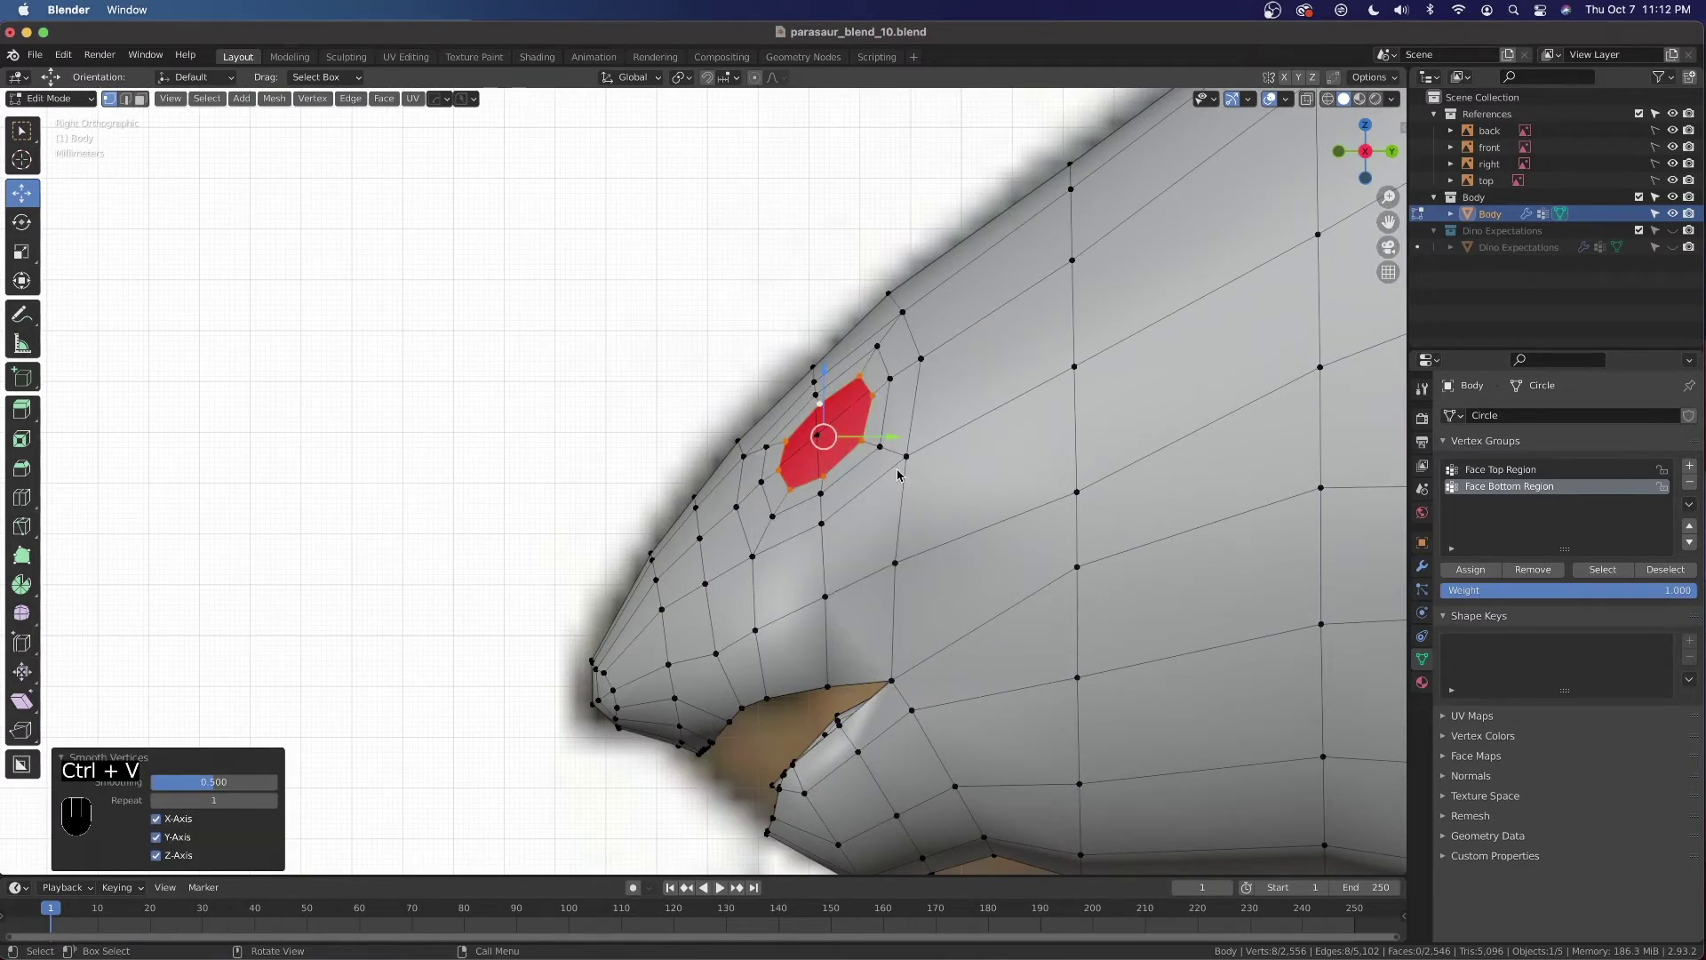
Examine the nostril's shape in Object Mode from the right and front views, returning to Edit Mode in front view
{"action": "key", "text": "Tab"}
{"action": "scroll", "coordinate": [837, 483], "scroll_direction": "down", "scroll_amount": 4}
{"action": "scroll", "coordinate": [652, 523], "scroll_direction": "down", "scroll_amount": 5}
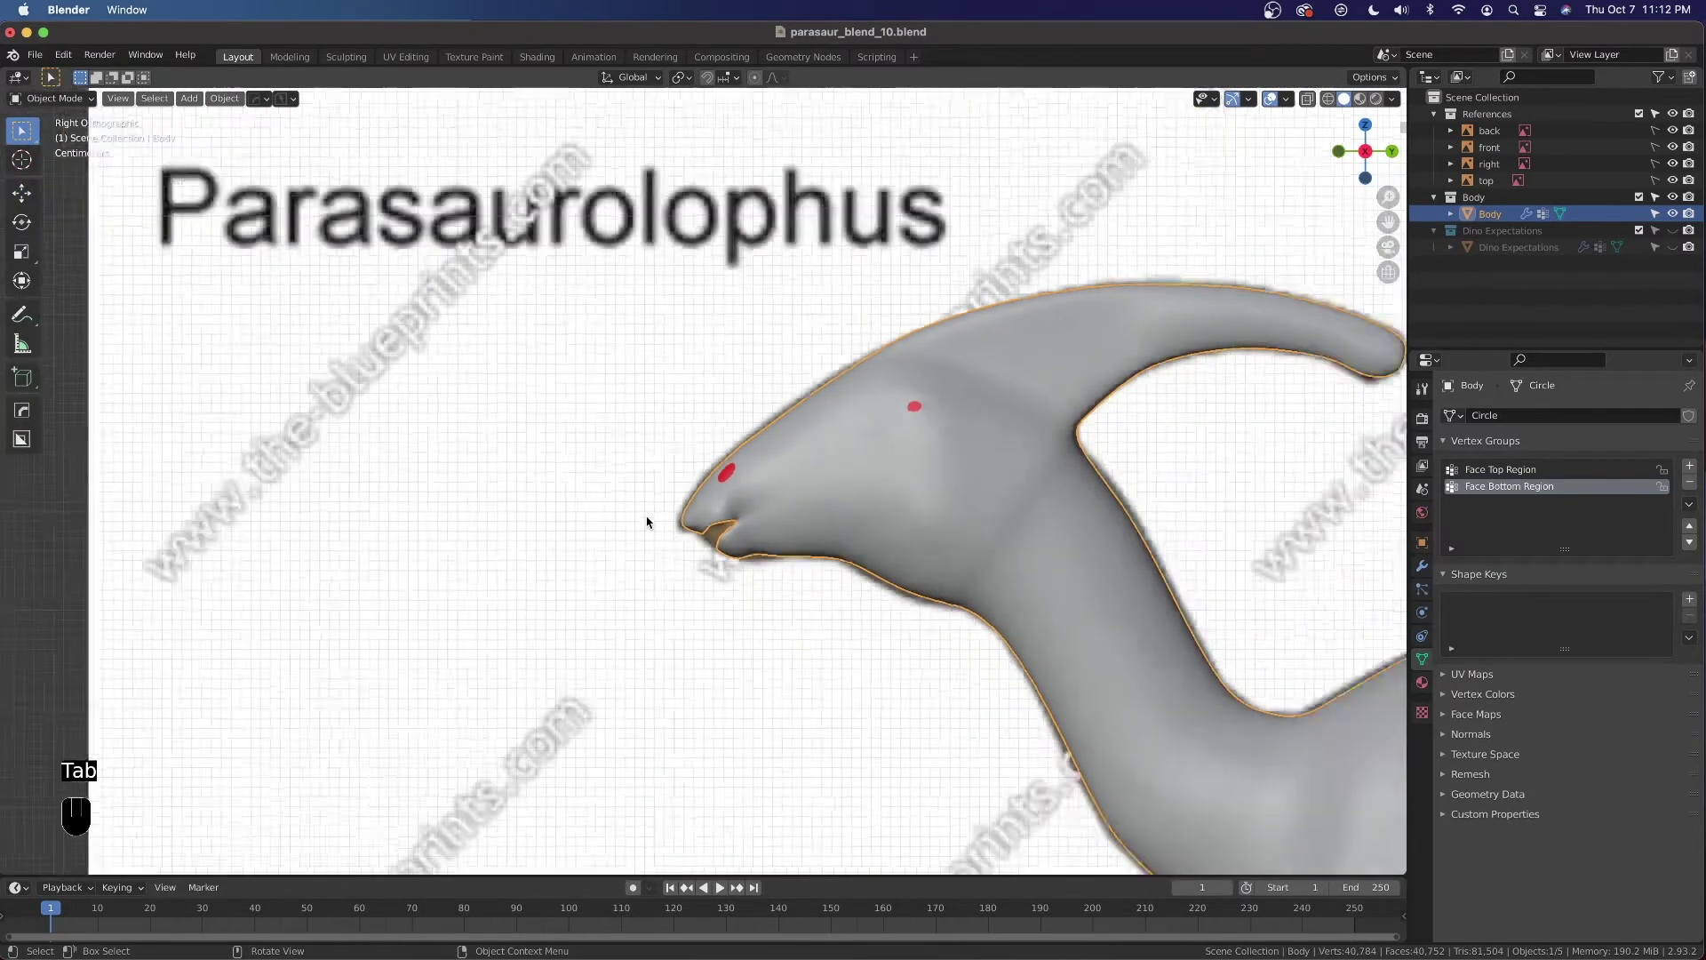
{"action": "middle_click_drag", "start_coordinate": [651, 522], "coordinate": [799, 568]}
{"action": "key", "text": "grave"}
{"action": "left_click", "coordinate": [725, 504]}
{"action": "scroll", "coordinate": [725, 504], "scroll_direction": "up", "scroll_amount": 4}
{"action": "scroll", "coordinate": [726, 504], "scroll_direction": "up", "scroll_amount": 3}
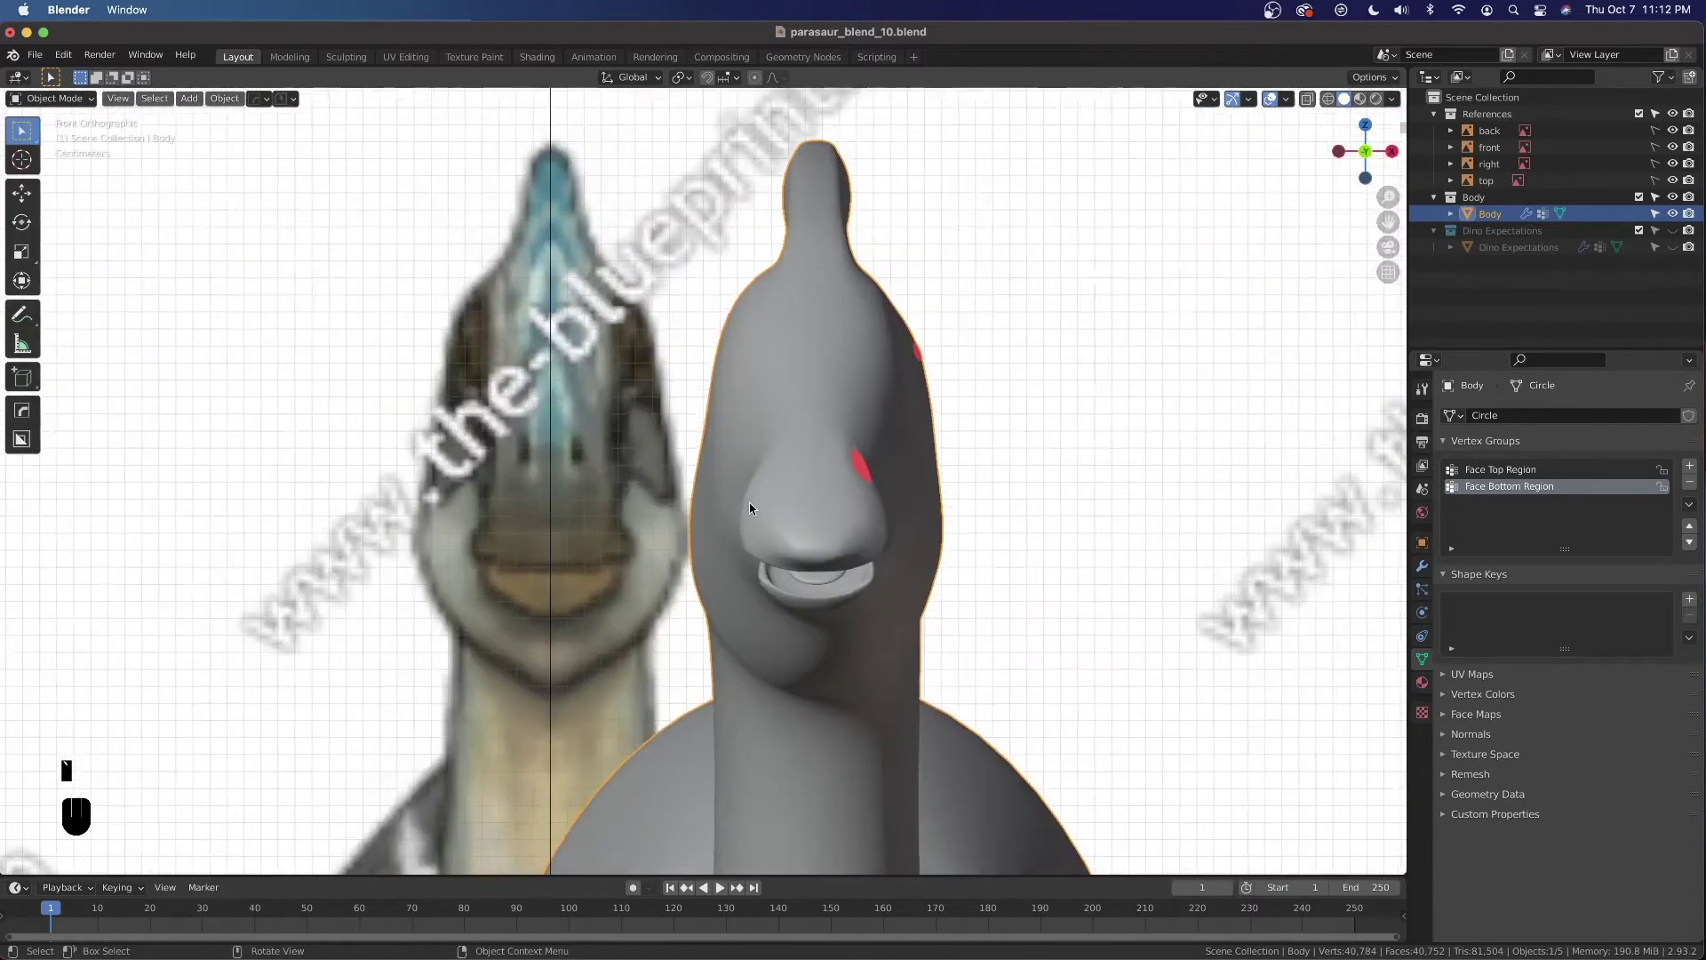
{"action": "key", "text": "Tab"}
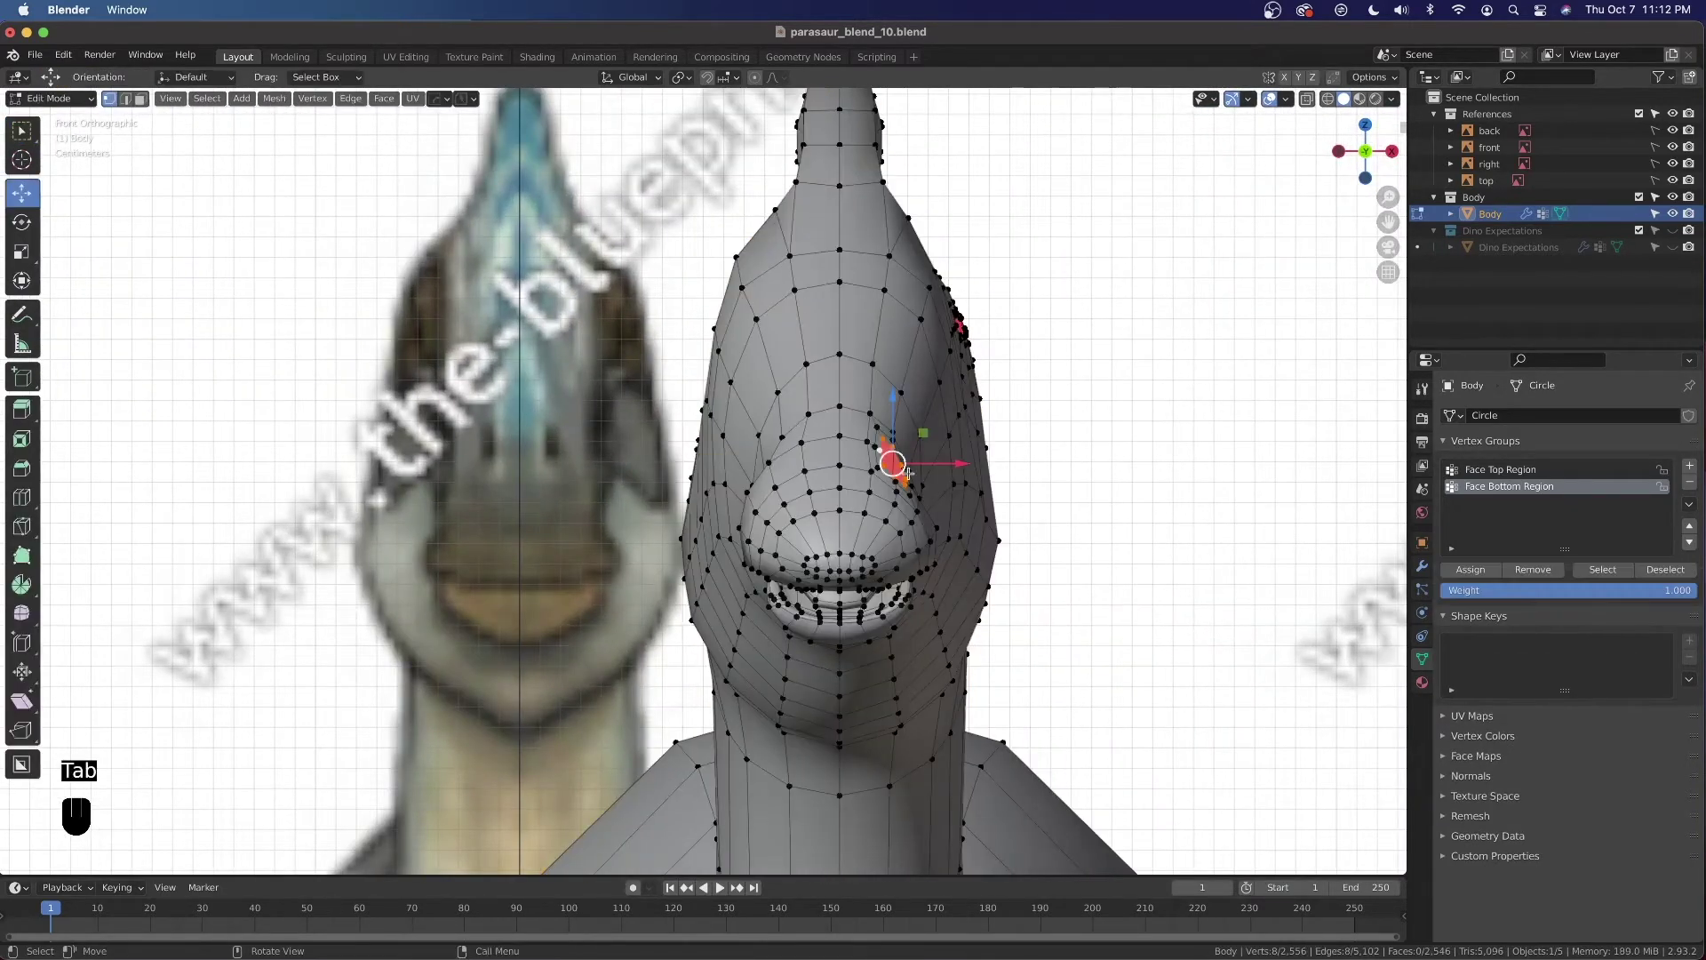
{"action": "scroll", "coordinate": [889, 462], "scroll_direction": "up", "scroll_amount": 1}
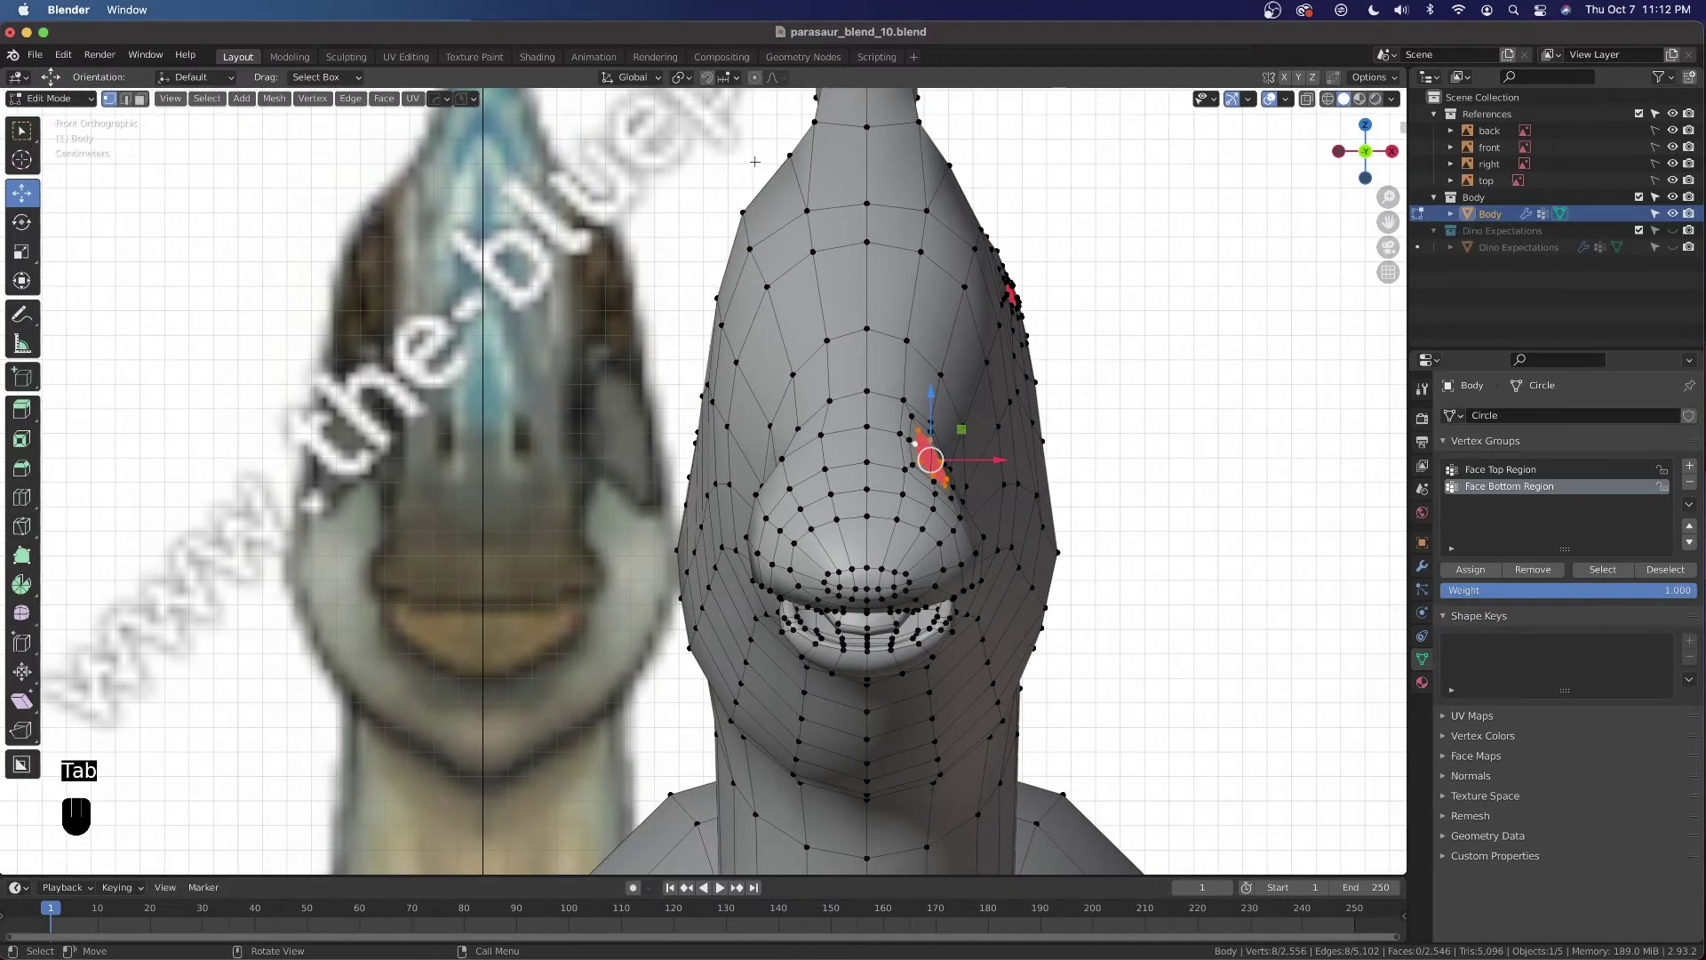
{"action": "key", "text": "comma"}
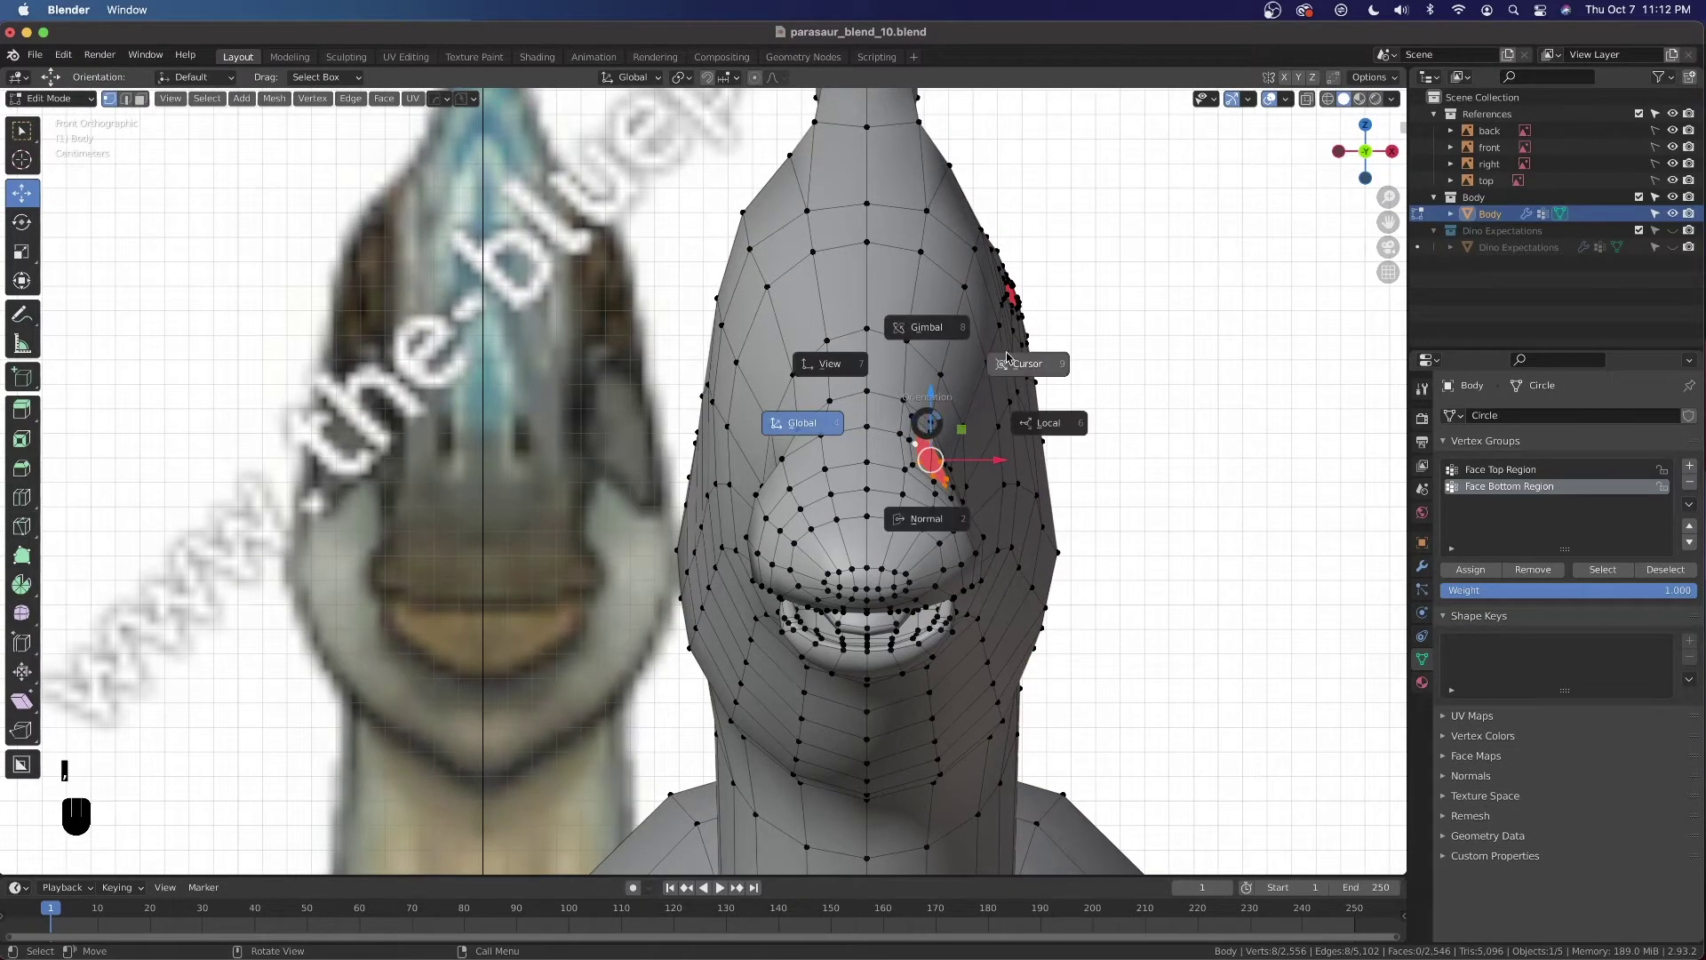
{"action": "left_click", "coordinate": [921, 517]}
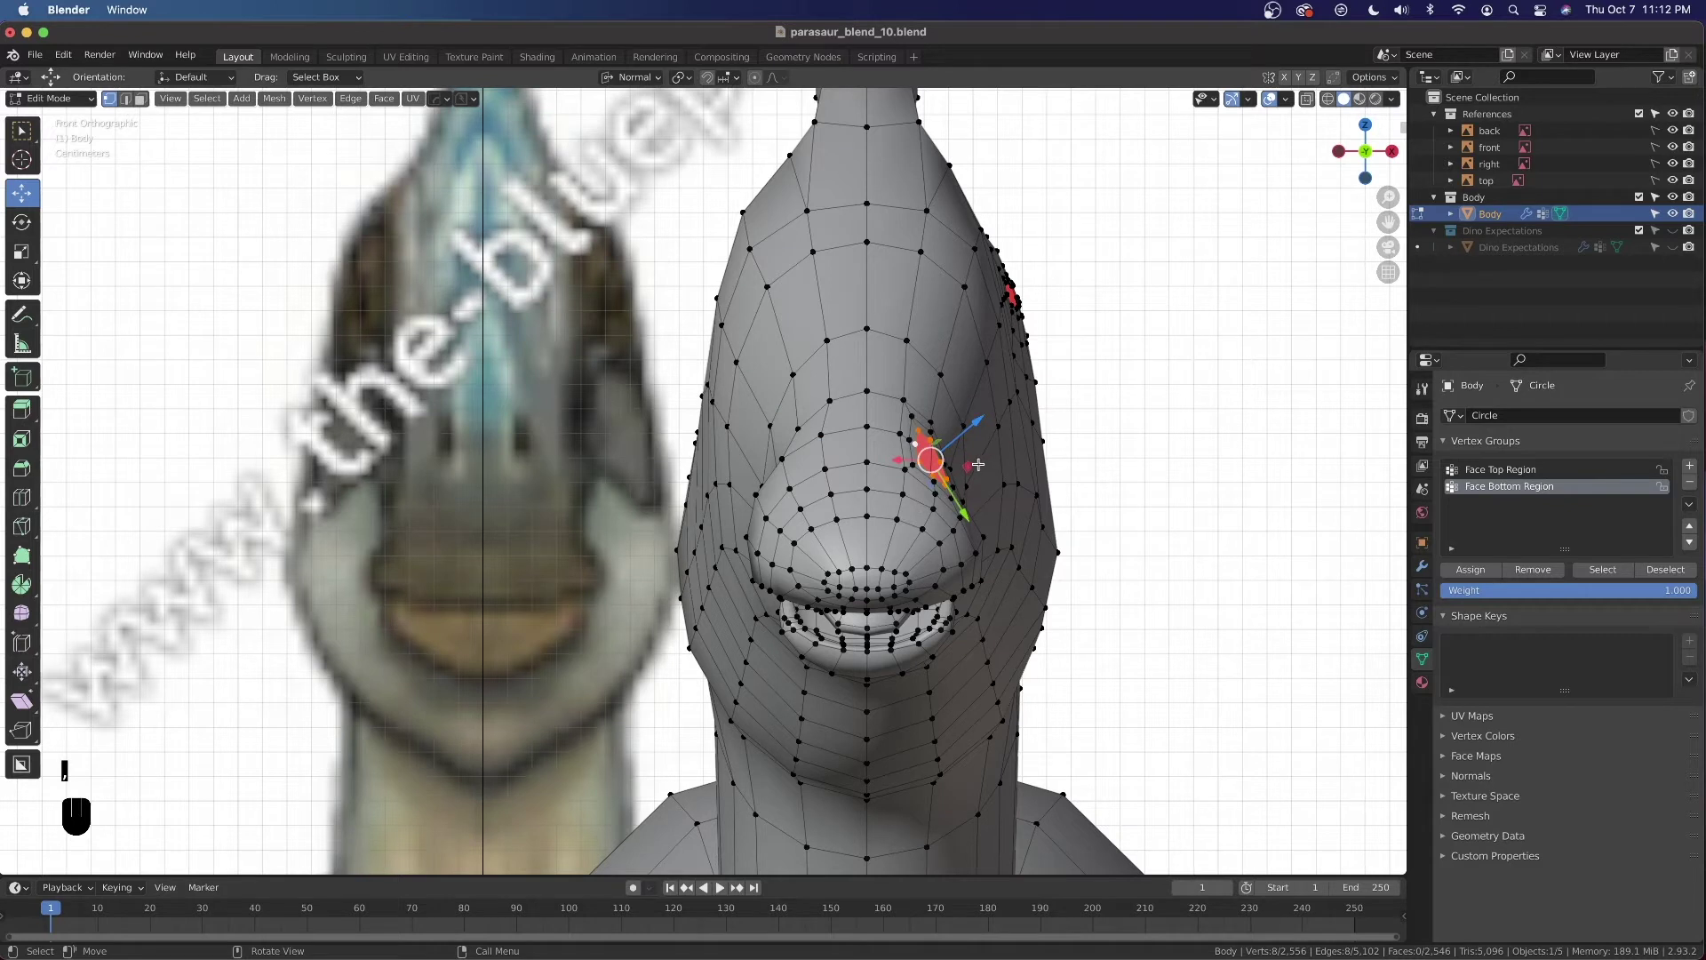
{"action": "key", "text": "comma"}
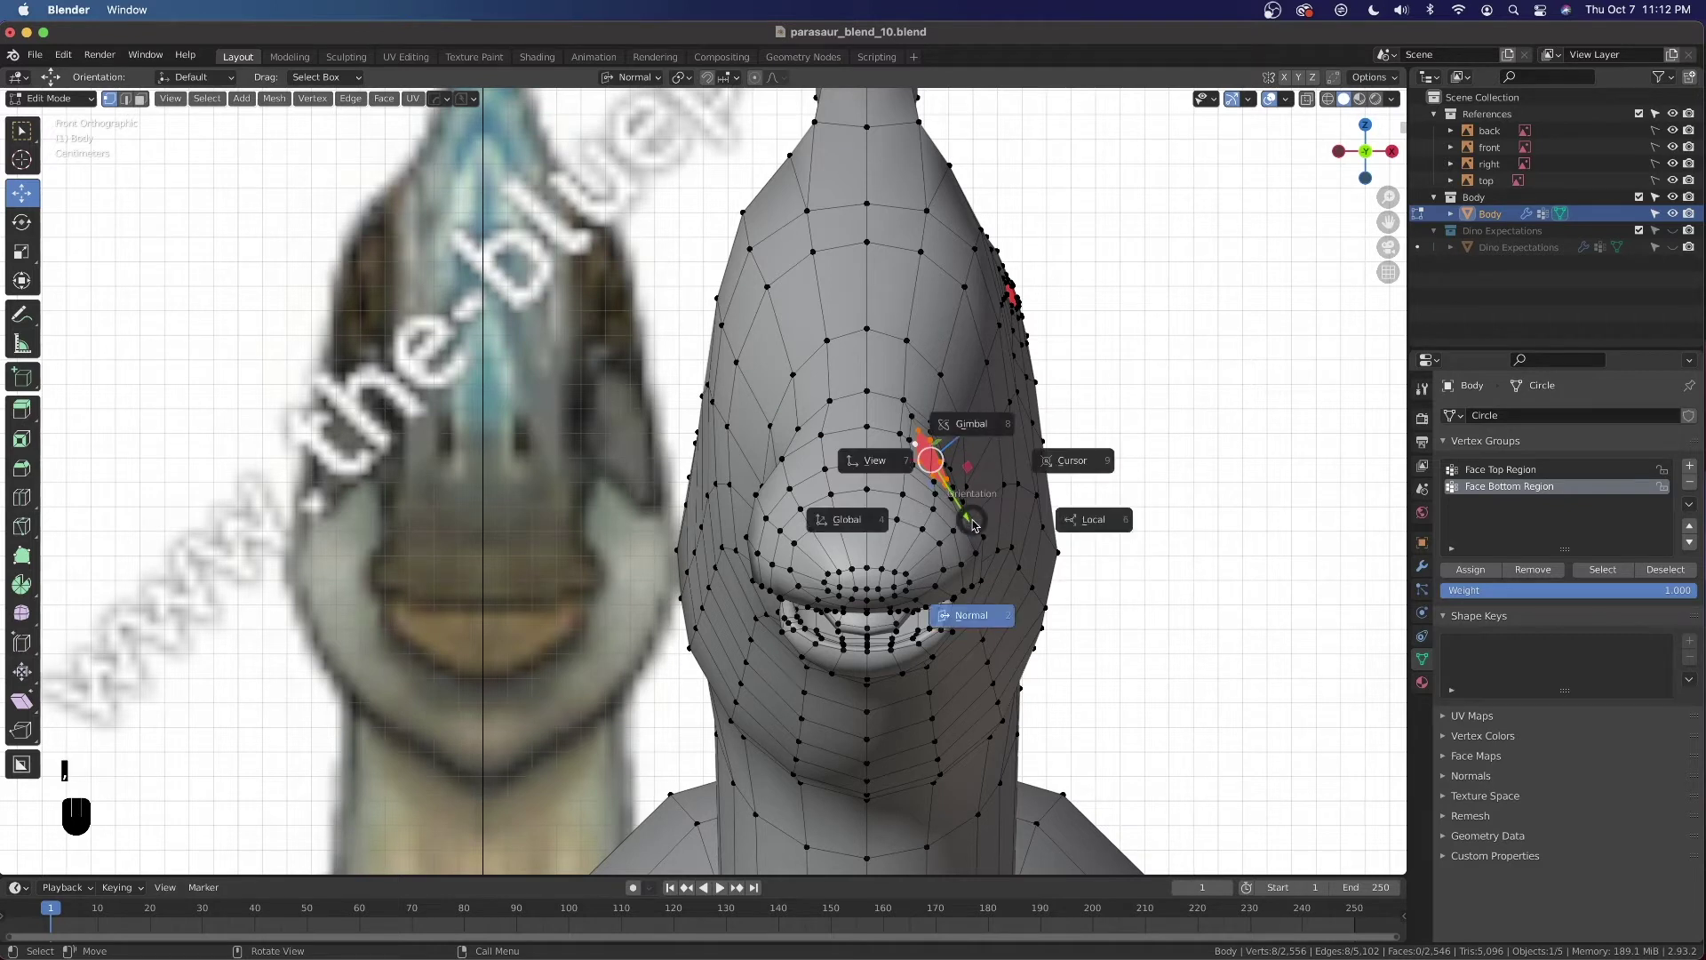
{"action": "left_click", "coordinate": [902, 466]}
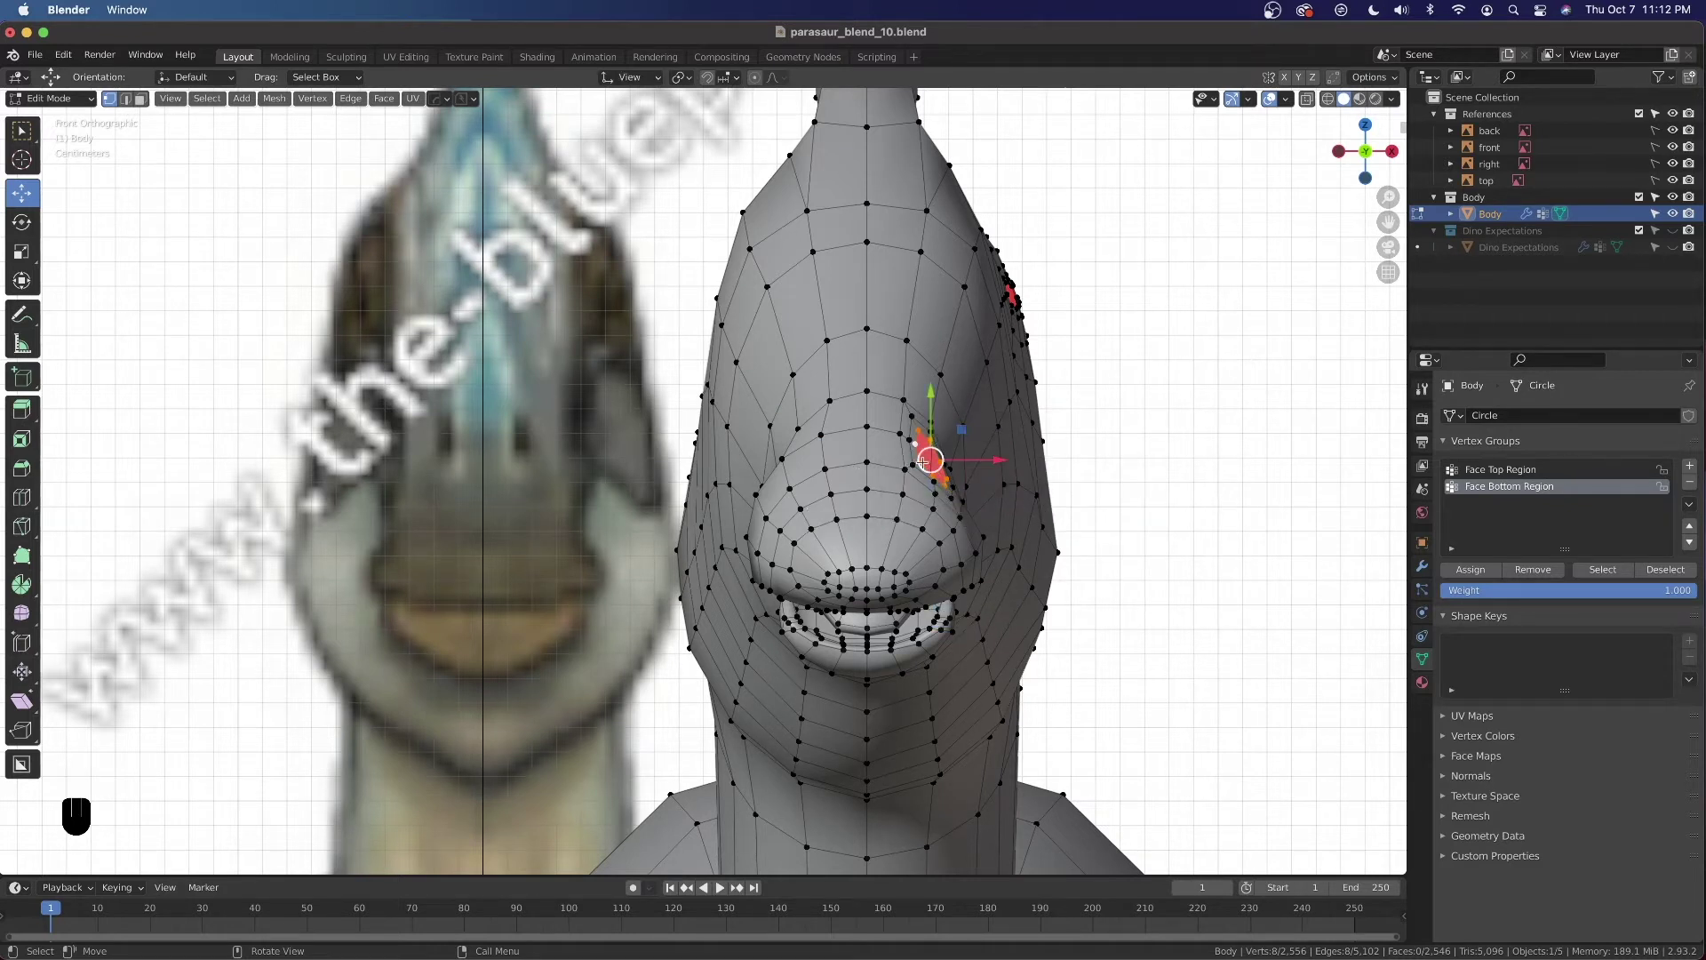
{"action": "key", "text": "r"}
{"action": "key", "text": "x"}
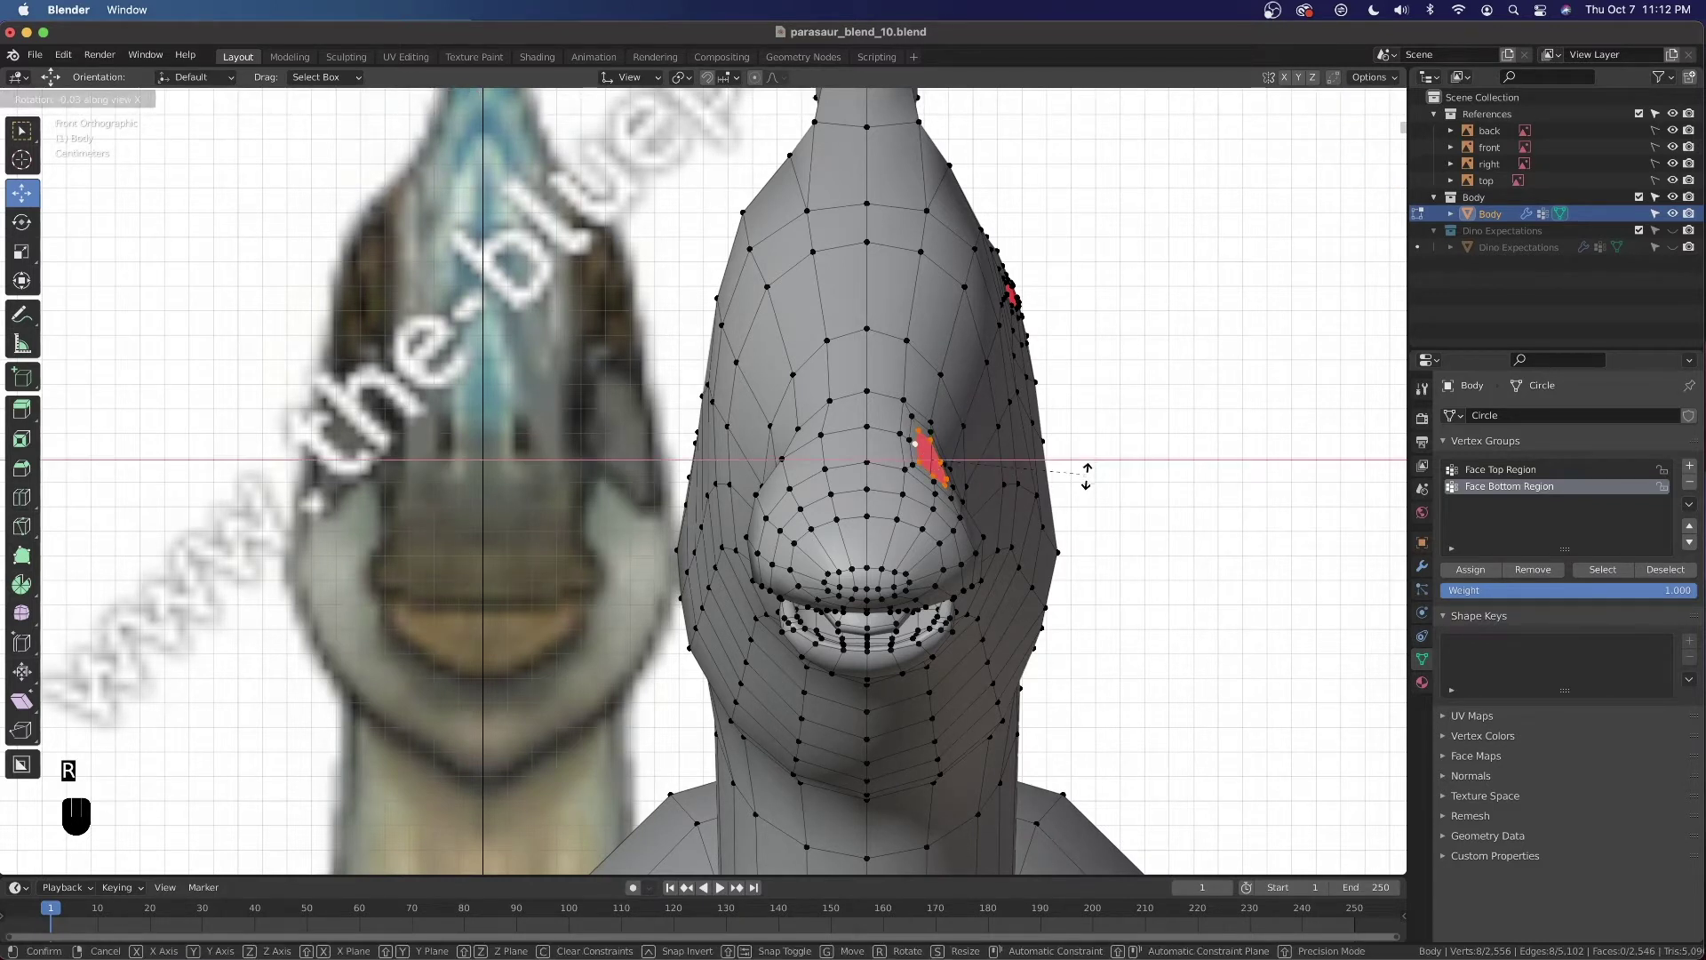
{"action": "key", "text": "y"}
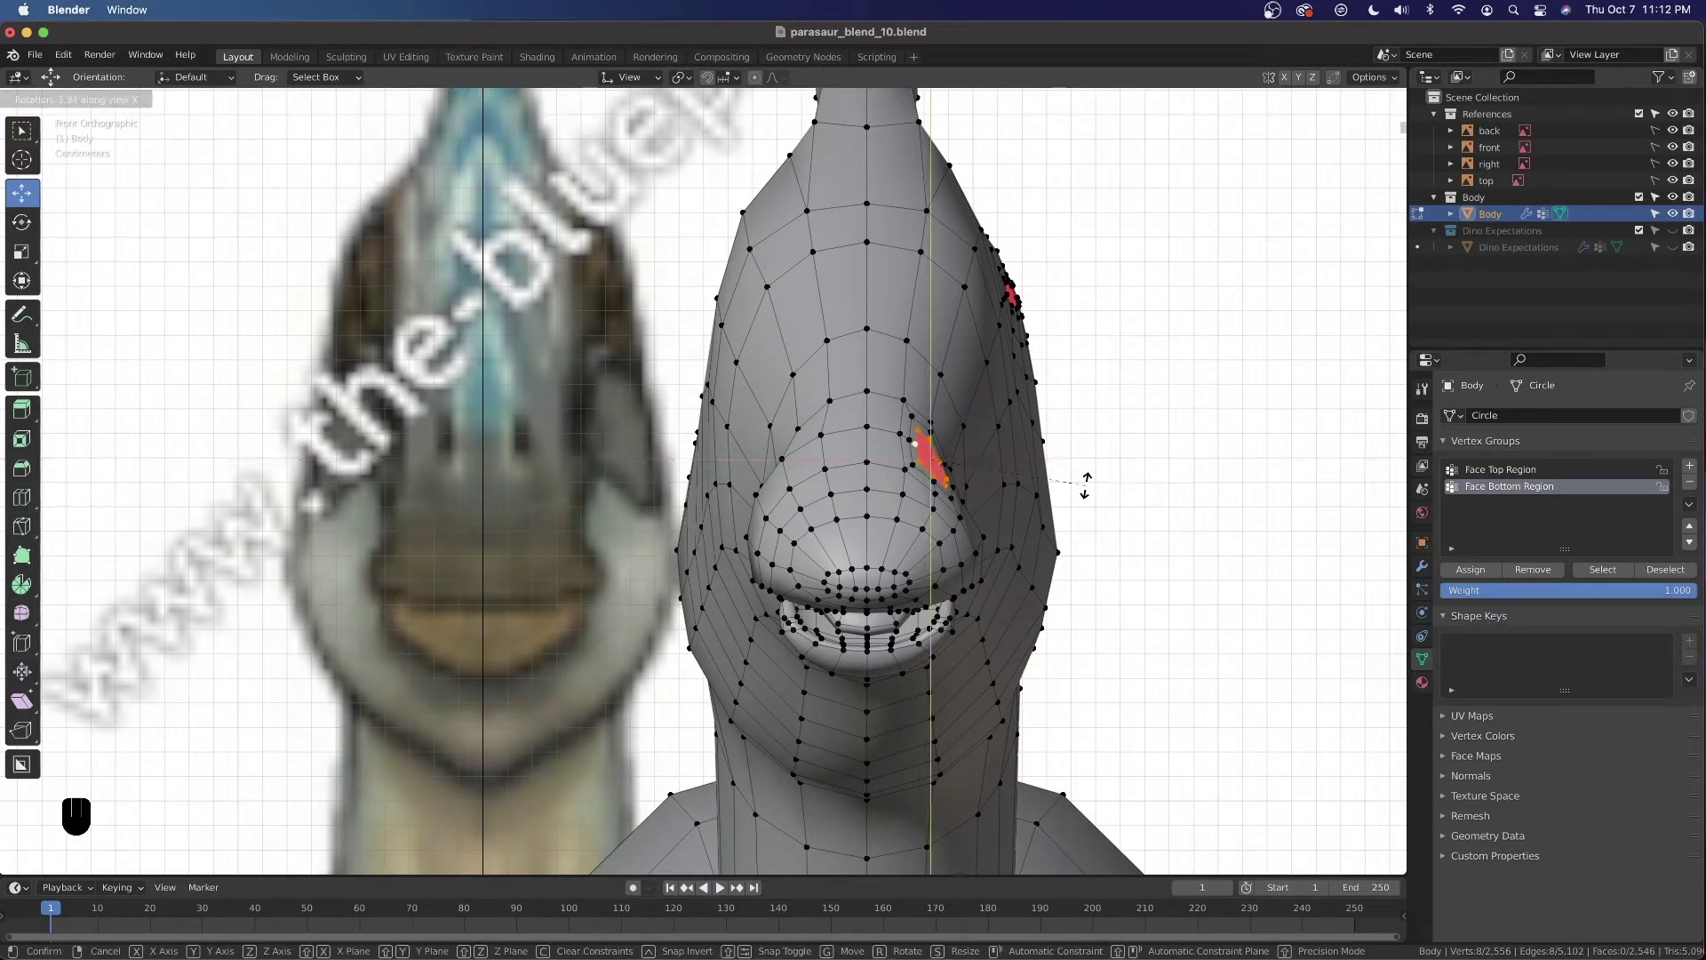
{"action": "left_click", "coordinate": [1036, 508]}
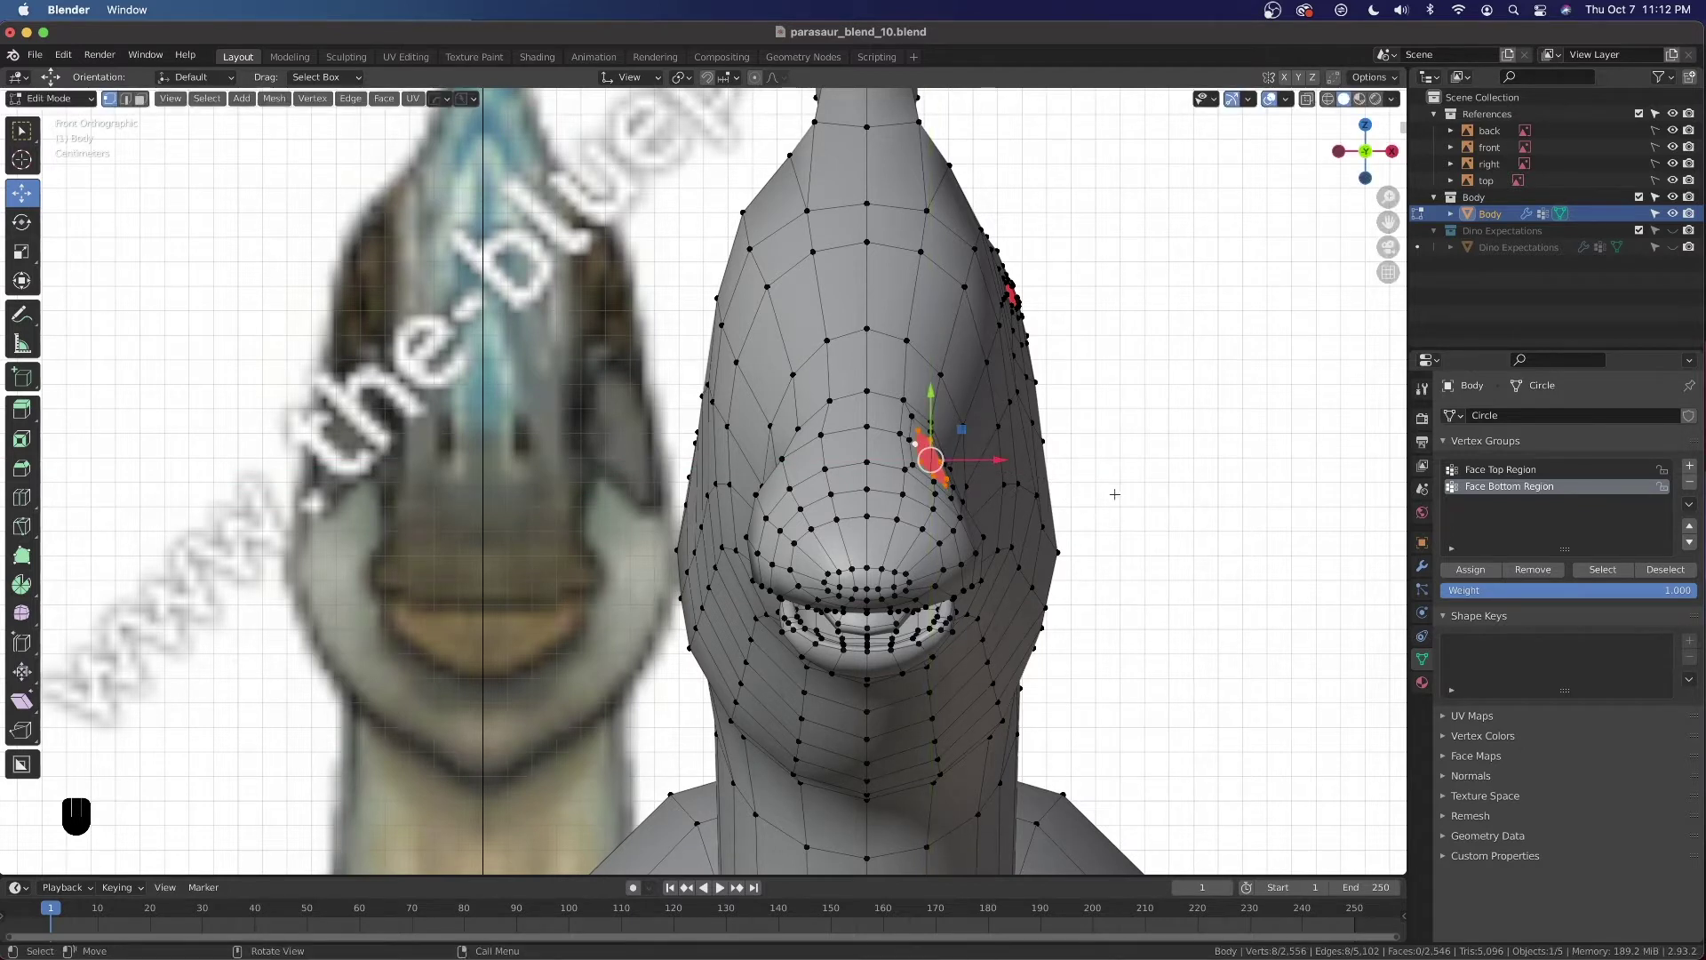
{"action": "key", "text": "comma"}
{"action": "left_click", "coordinate": [1000, 514]}
Enable proportional editing and rotate the inner nostril loop -11.8° about global Z, with a proportional size of 0.017
{"action": "left_click", "coordinate": [754, 77]}
{"action": "key", "text": "r"}
{"action": "key", "text": "x"}
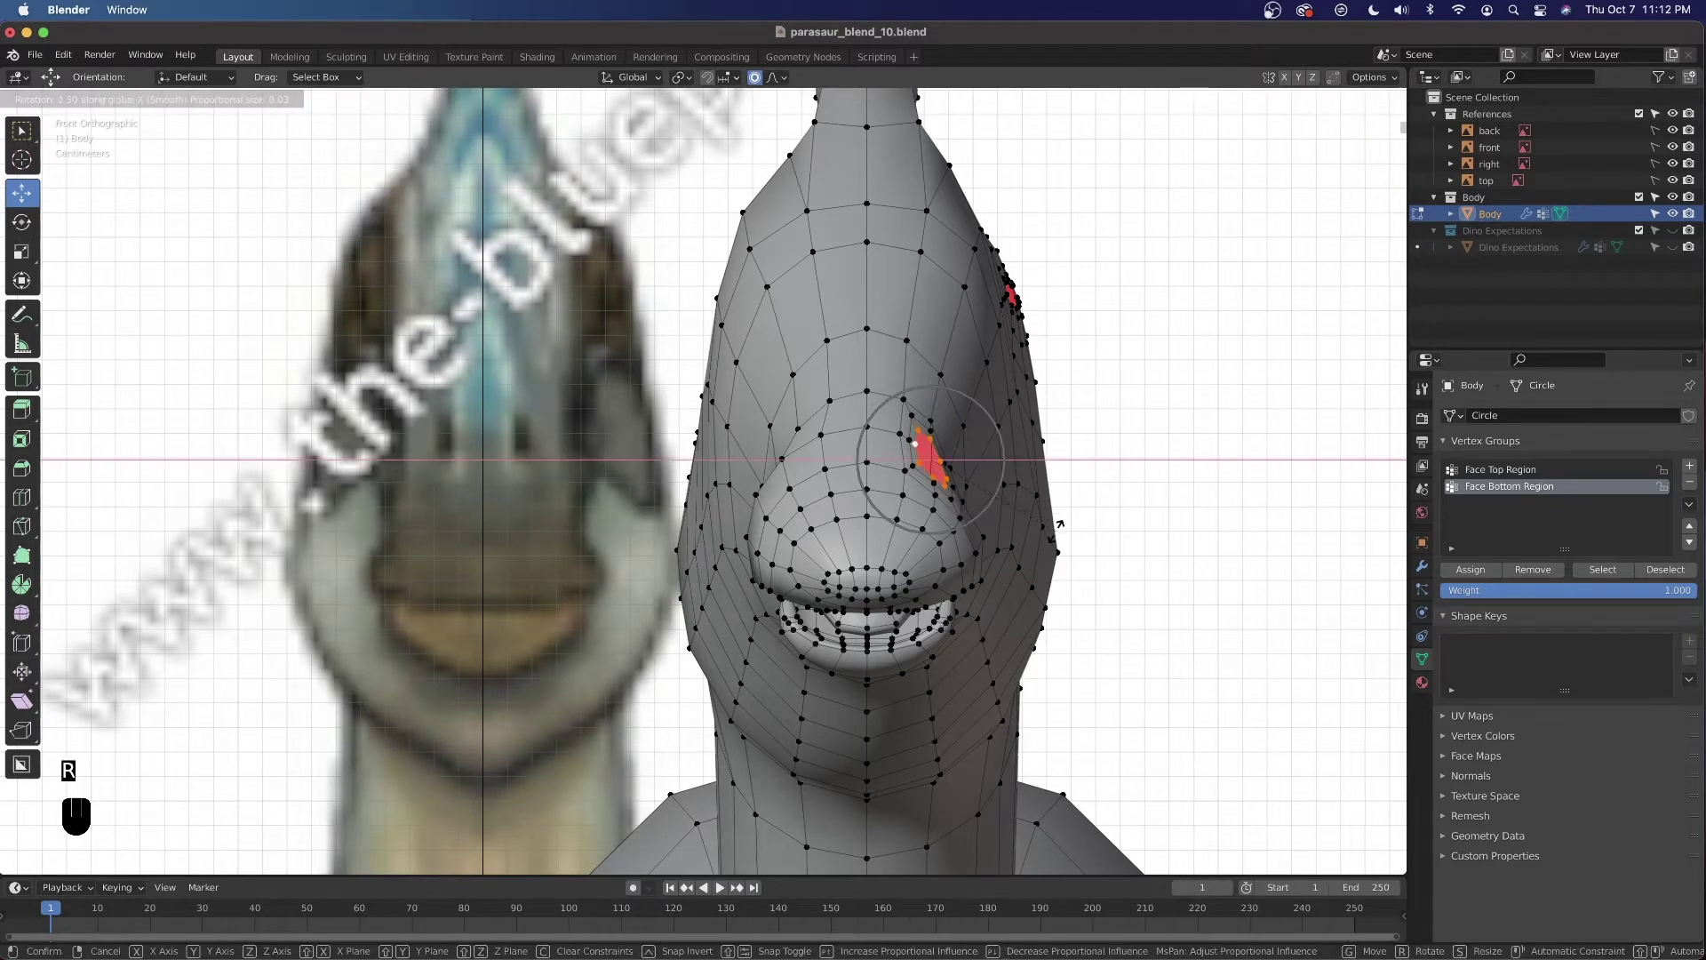
{"action": "key", "text": "z"}
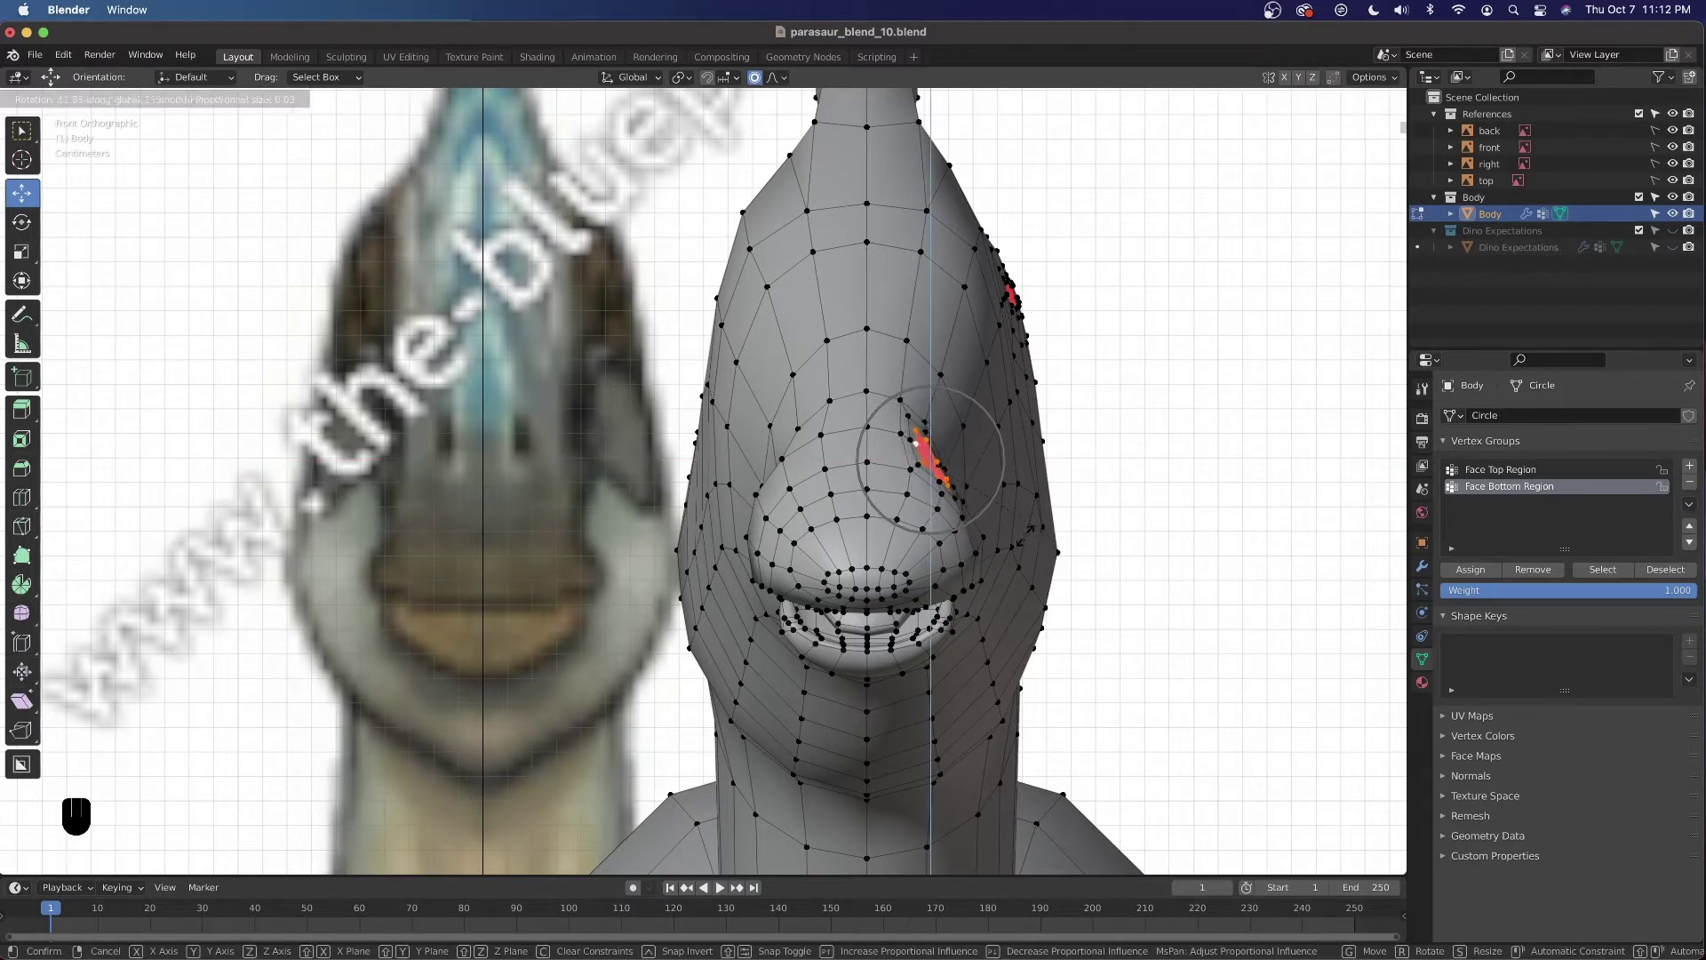
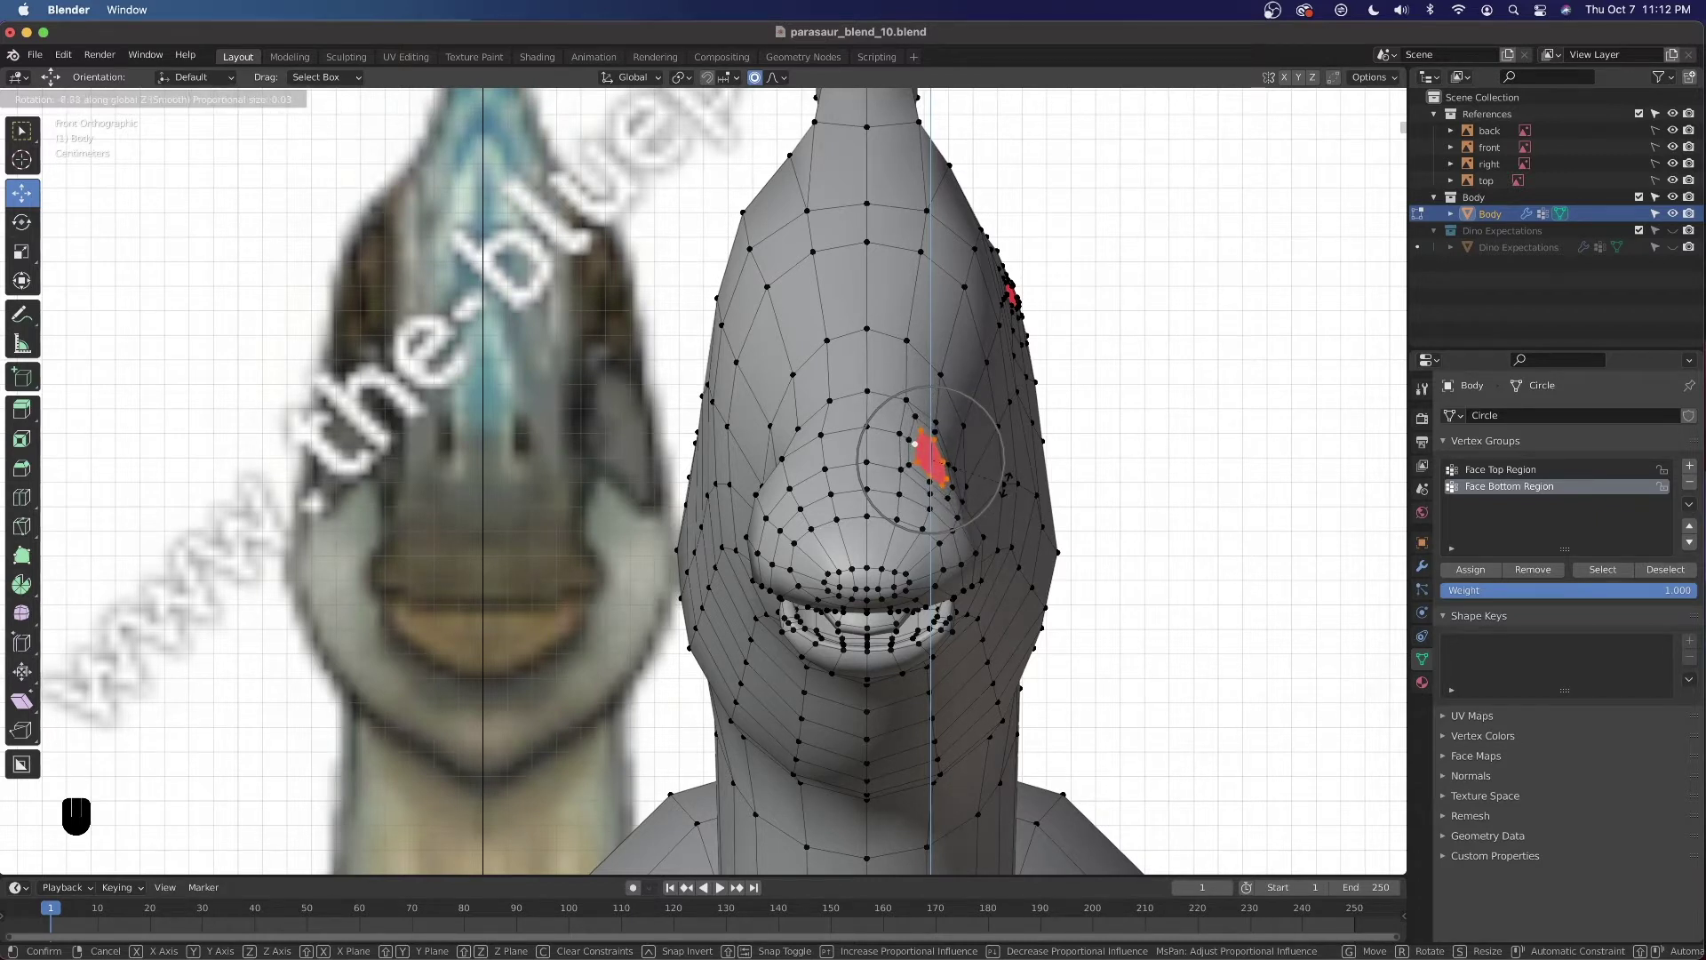
{"action": "scroll", "coordinate": [1004, 484], "scroll_direction": "up", "scroll_amount": 4}
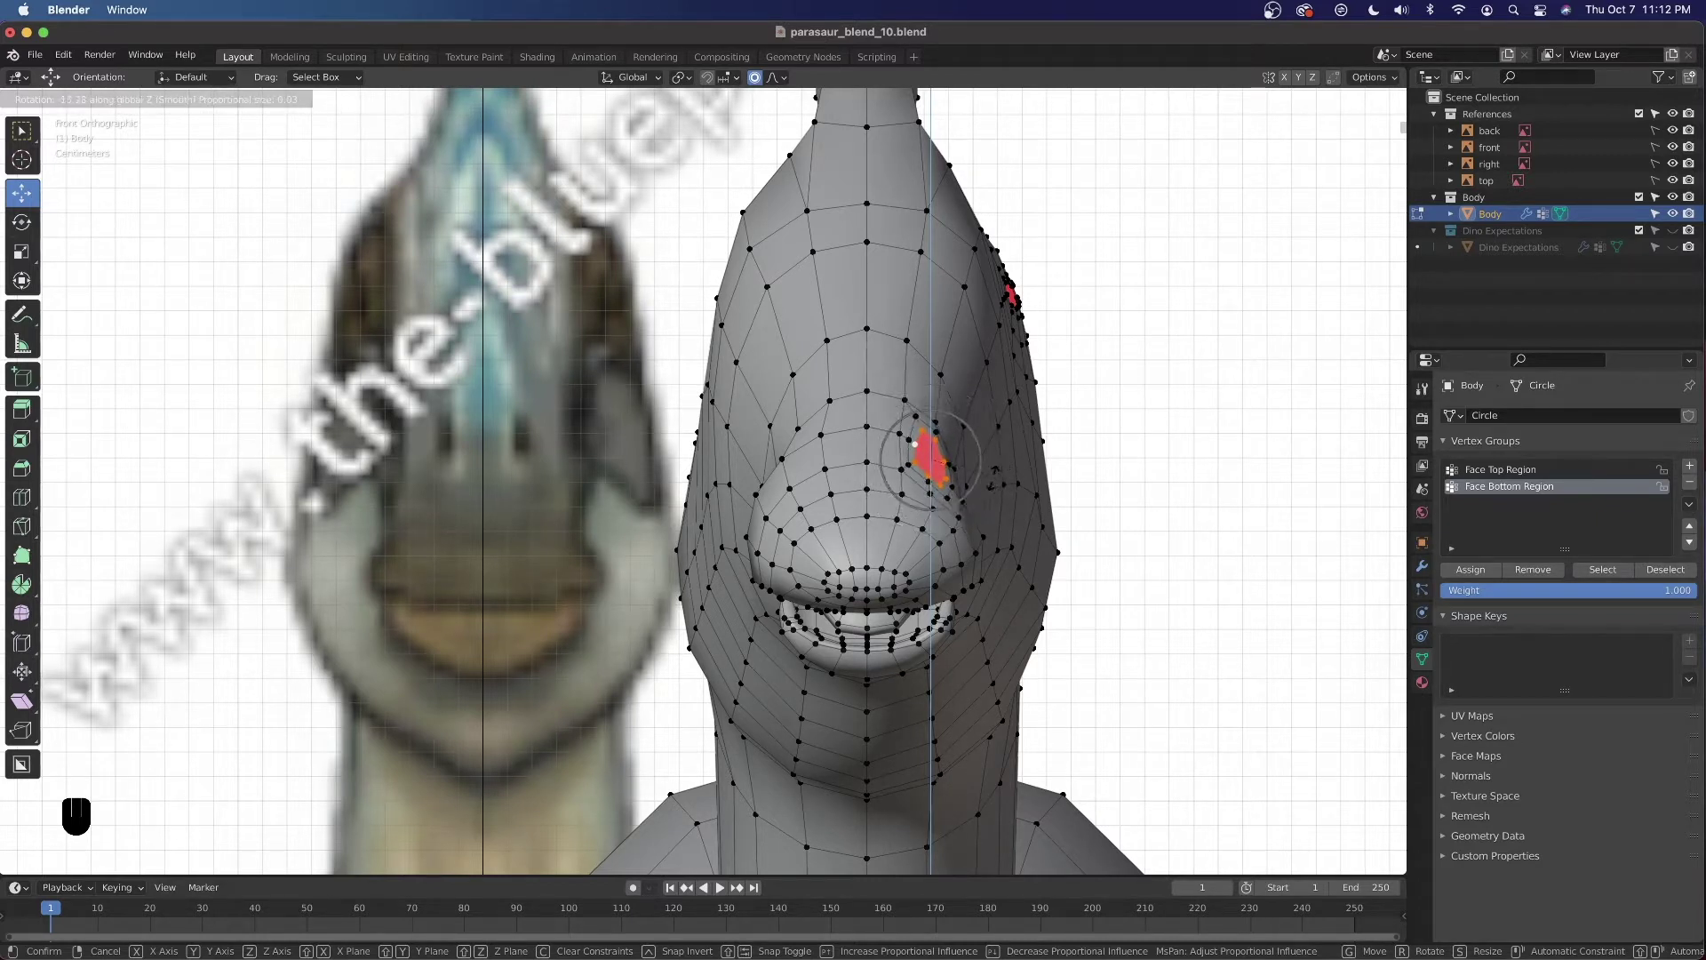
{"action": "scroll", "coordinate": [991, 482], "scroll_direction": "up", "scroll_amount": 2}
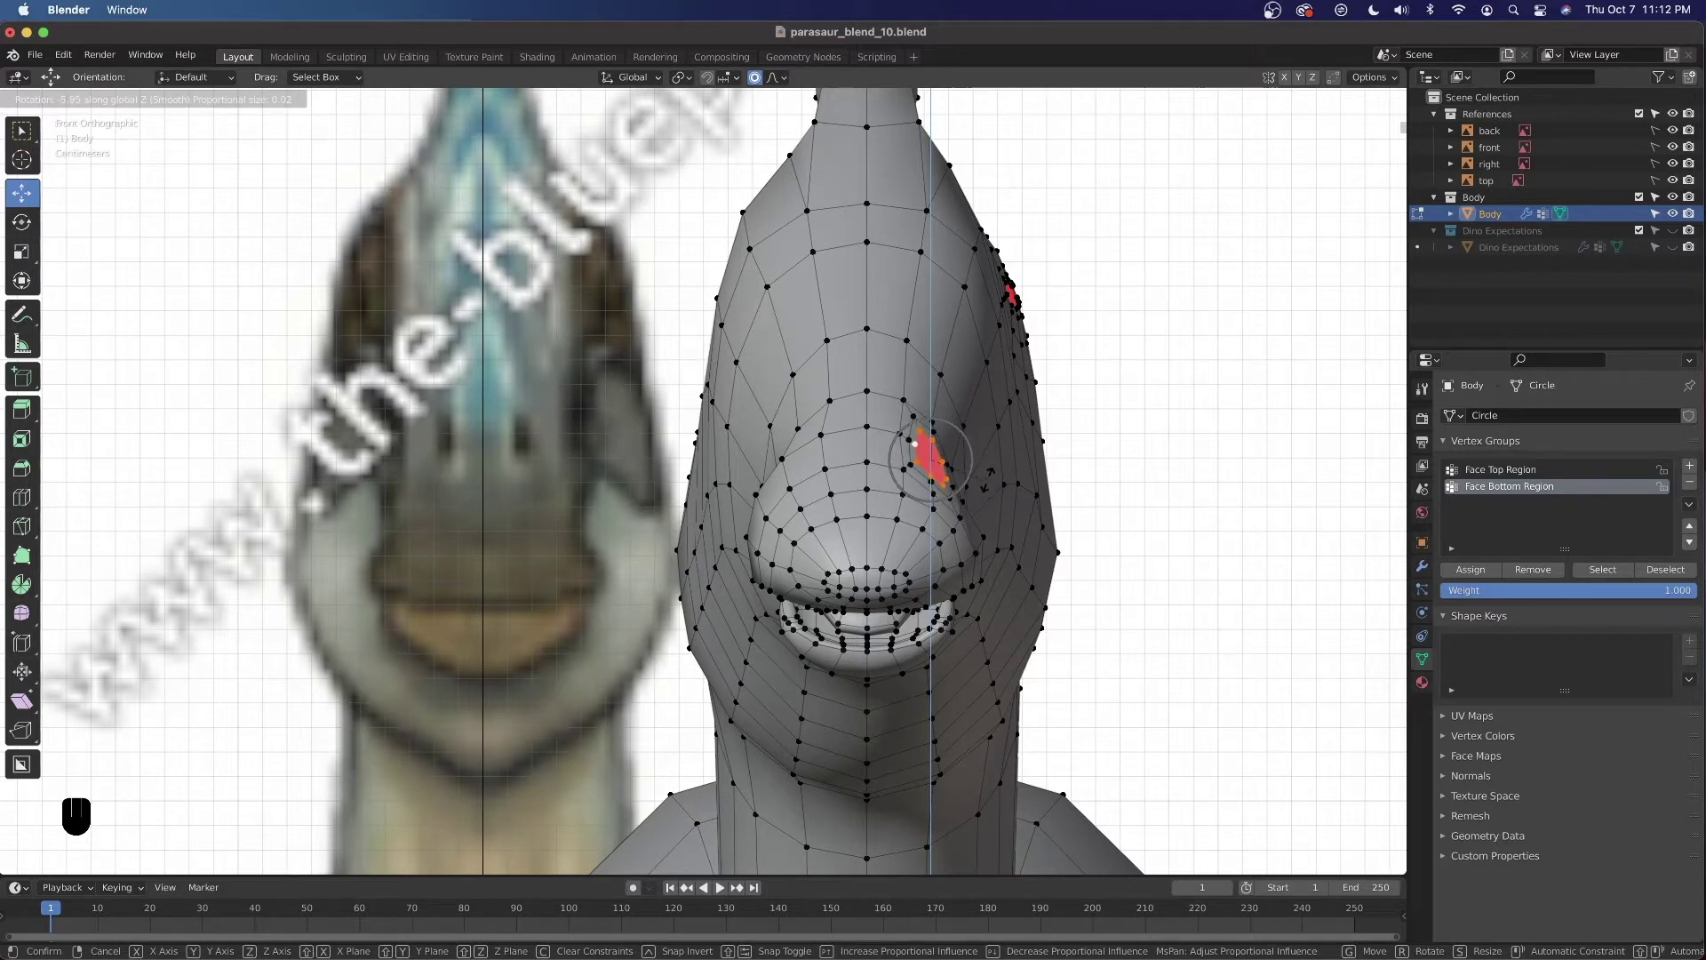
{"action": "key", "text": "shift"}
{"action": "key", "text": "shift"}
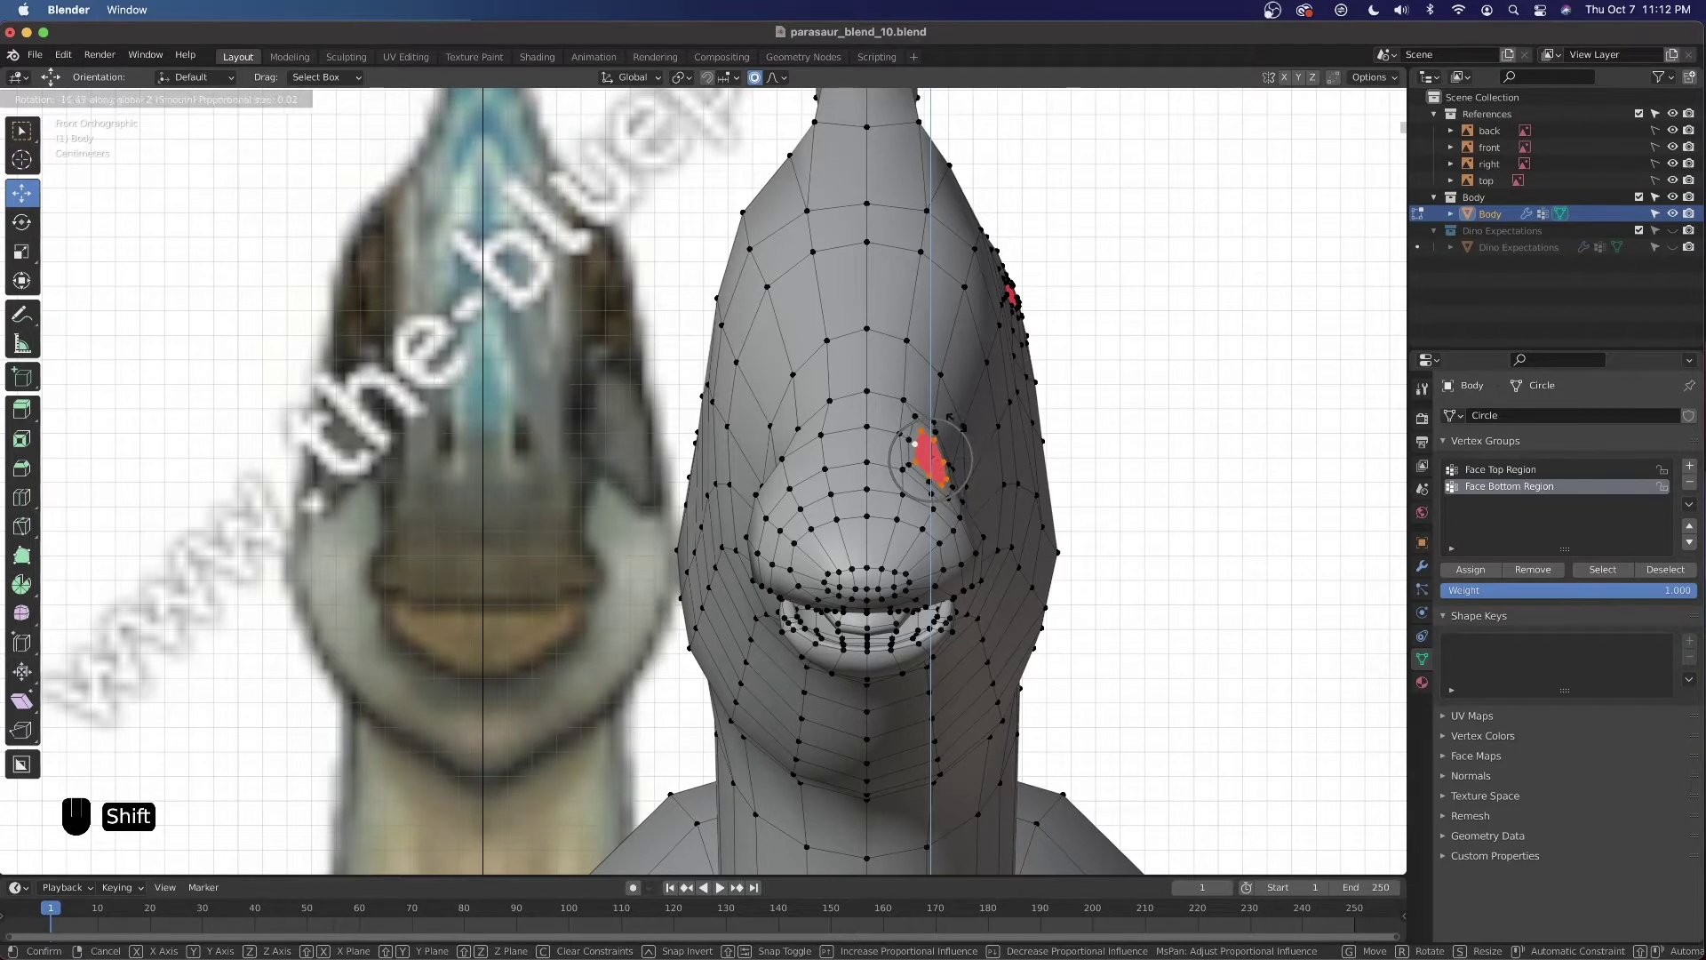
{"action": "left_click", "coordinate": [946, 418]}
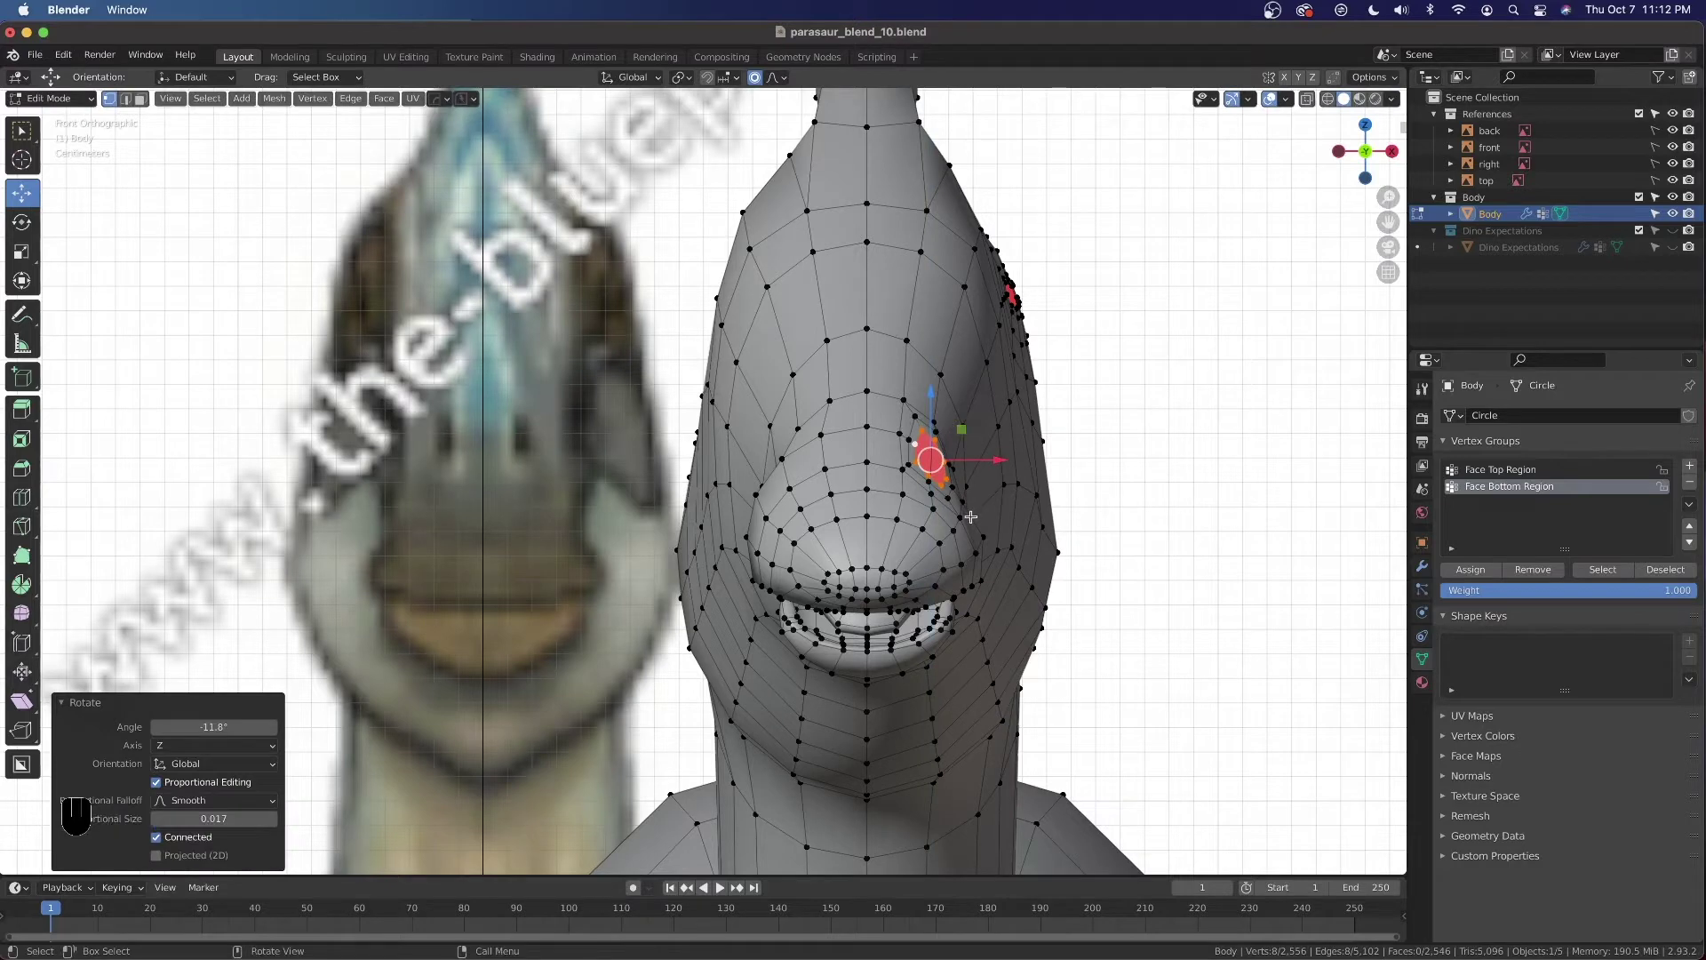
{"action": "key", "text": "Tab"}
{"action": "key", "text": "Tab"}
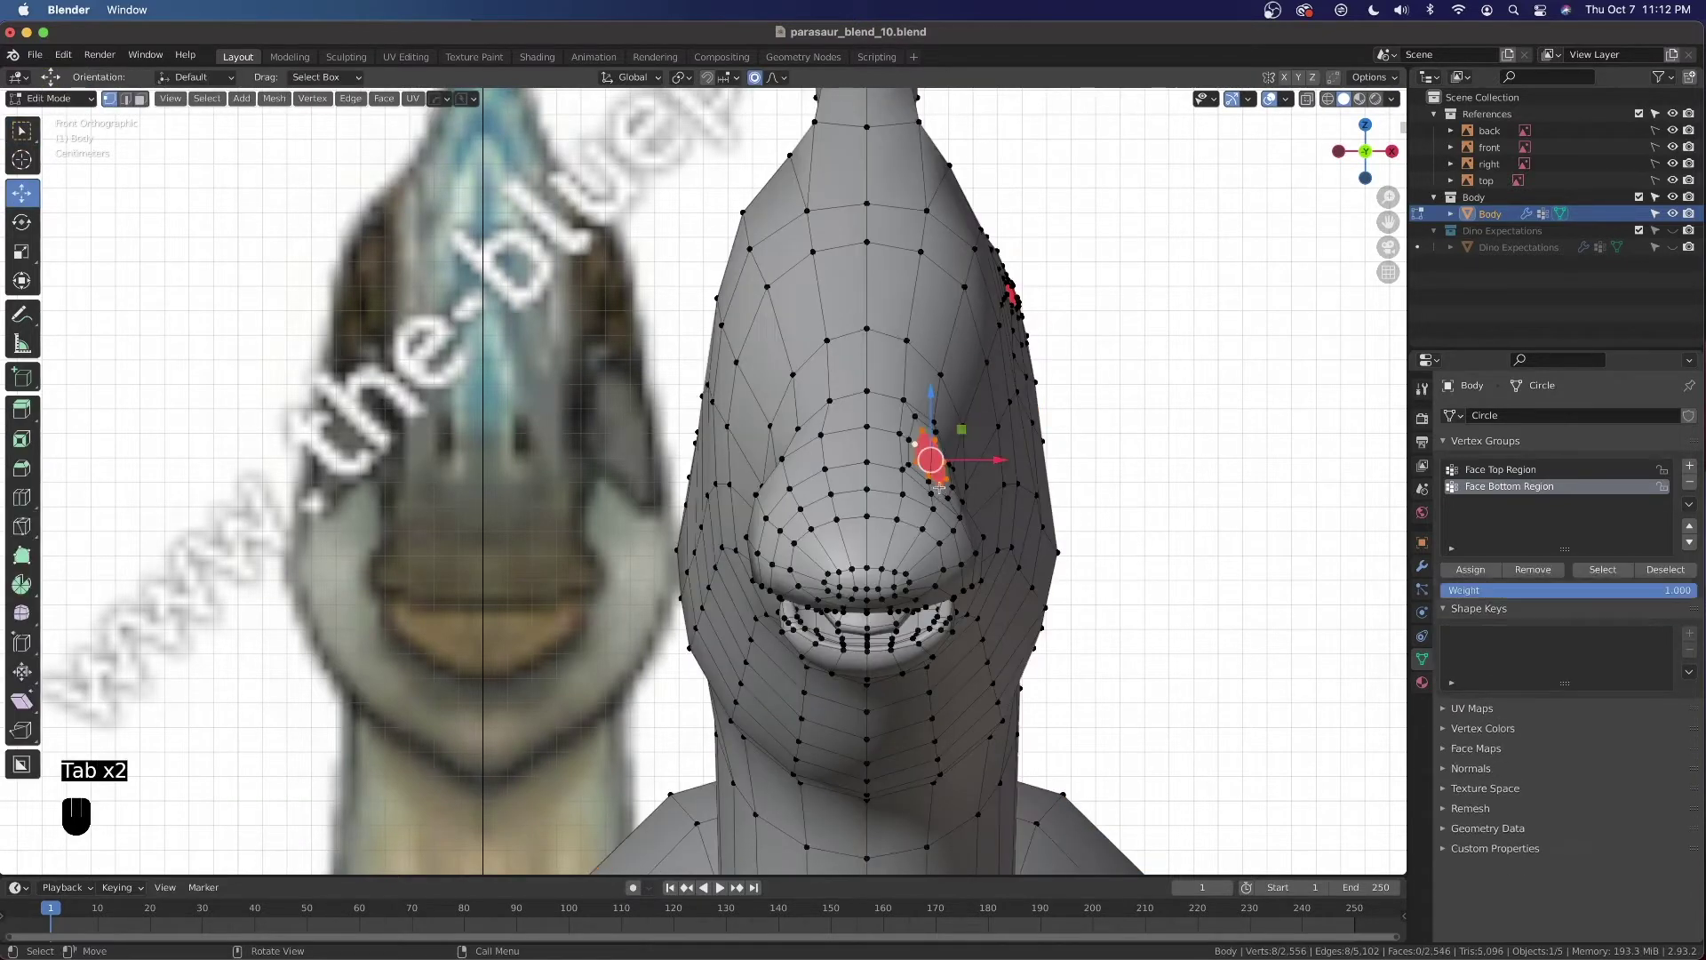
Turn off proportional editing and shift the vertex column between the nostril and the snout's centerline slightly toward the nostril along X
{"action": "scroll", "coordinate": [978, 462], "scroll_direction": "up", "scroll_amount": 2}
{"action": "left_click", "coordinate": [1045, 399]}
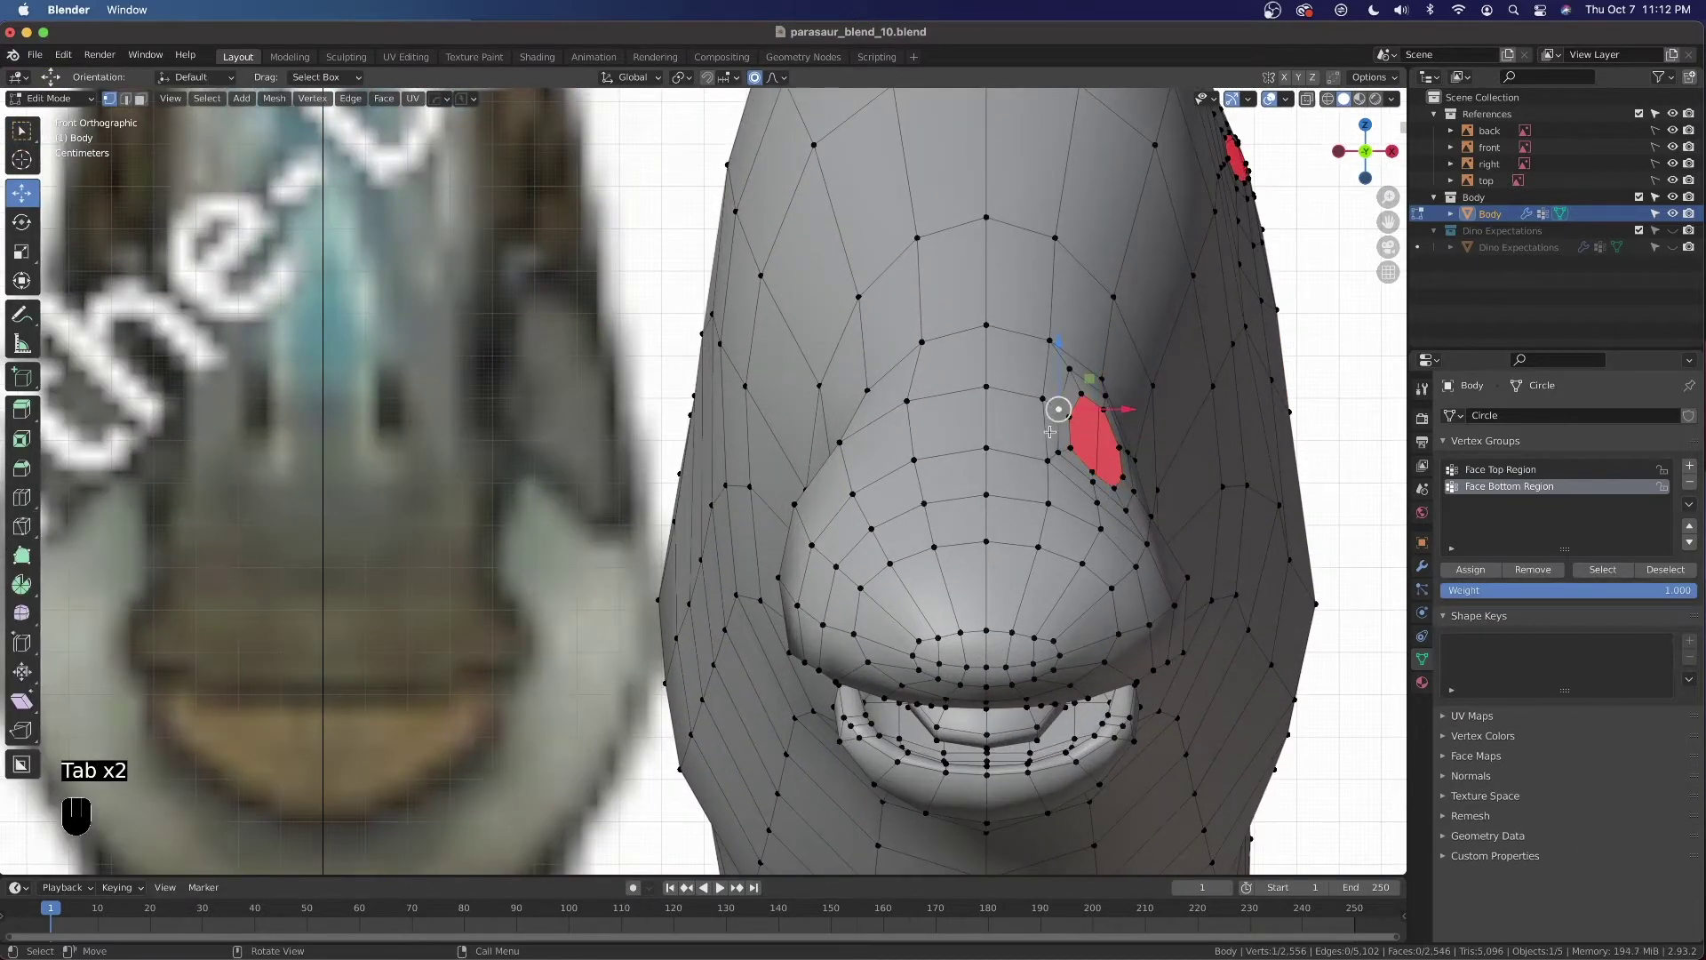
{"action": "left_click", "coordinate": [1044, 401], "text": "alt"}
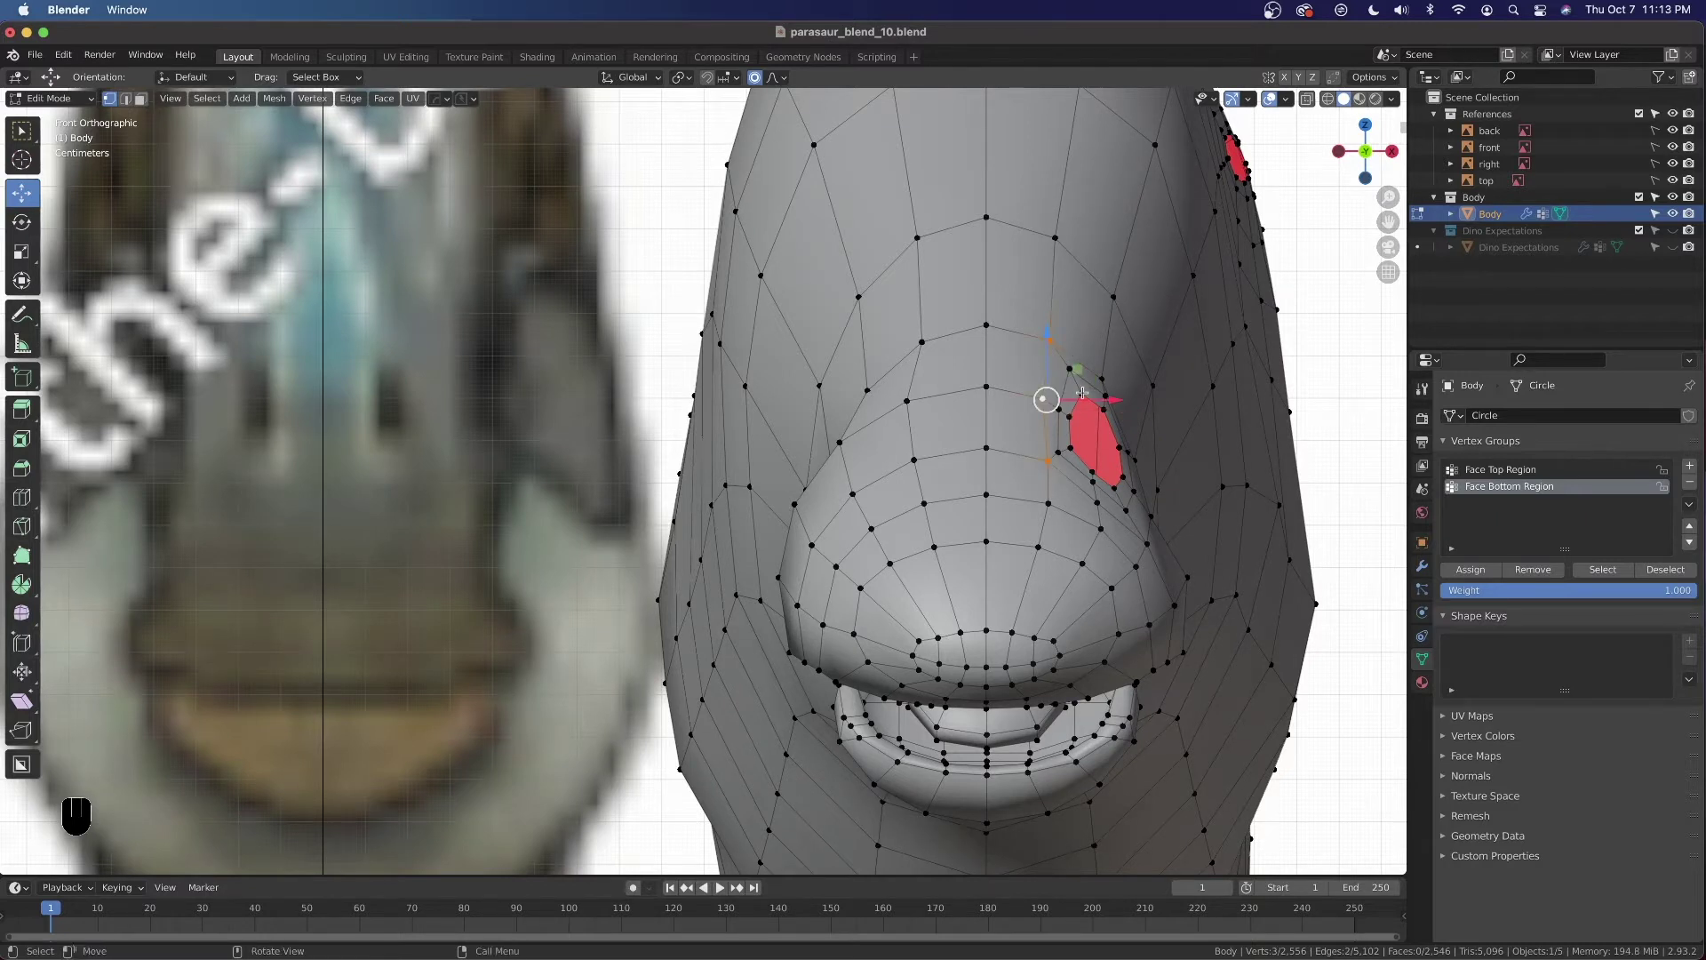
{"action": "left_click", "coordinate": [754, 77]}
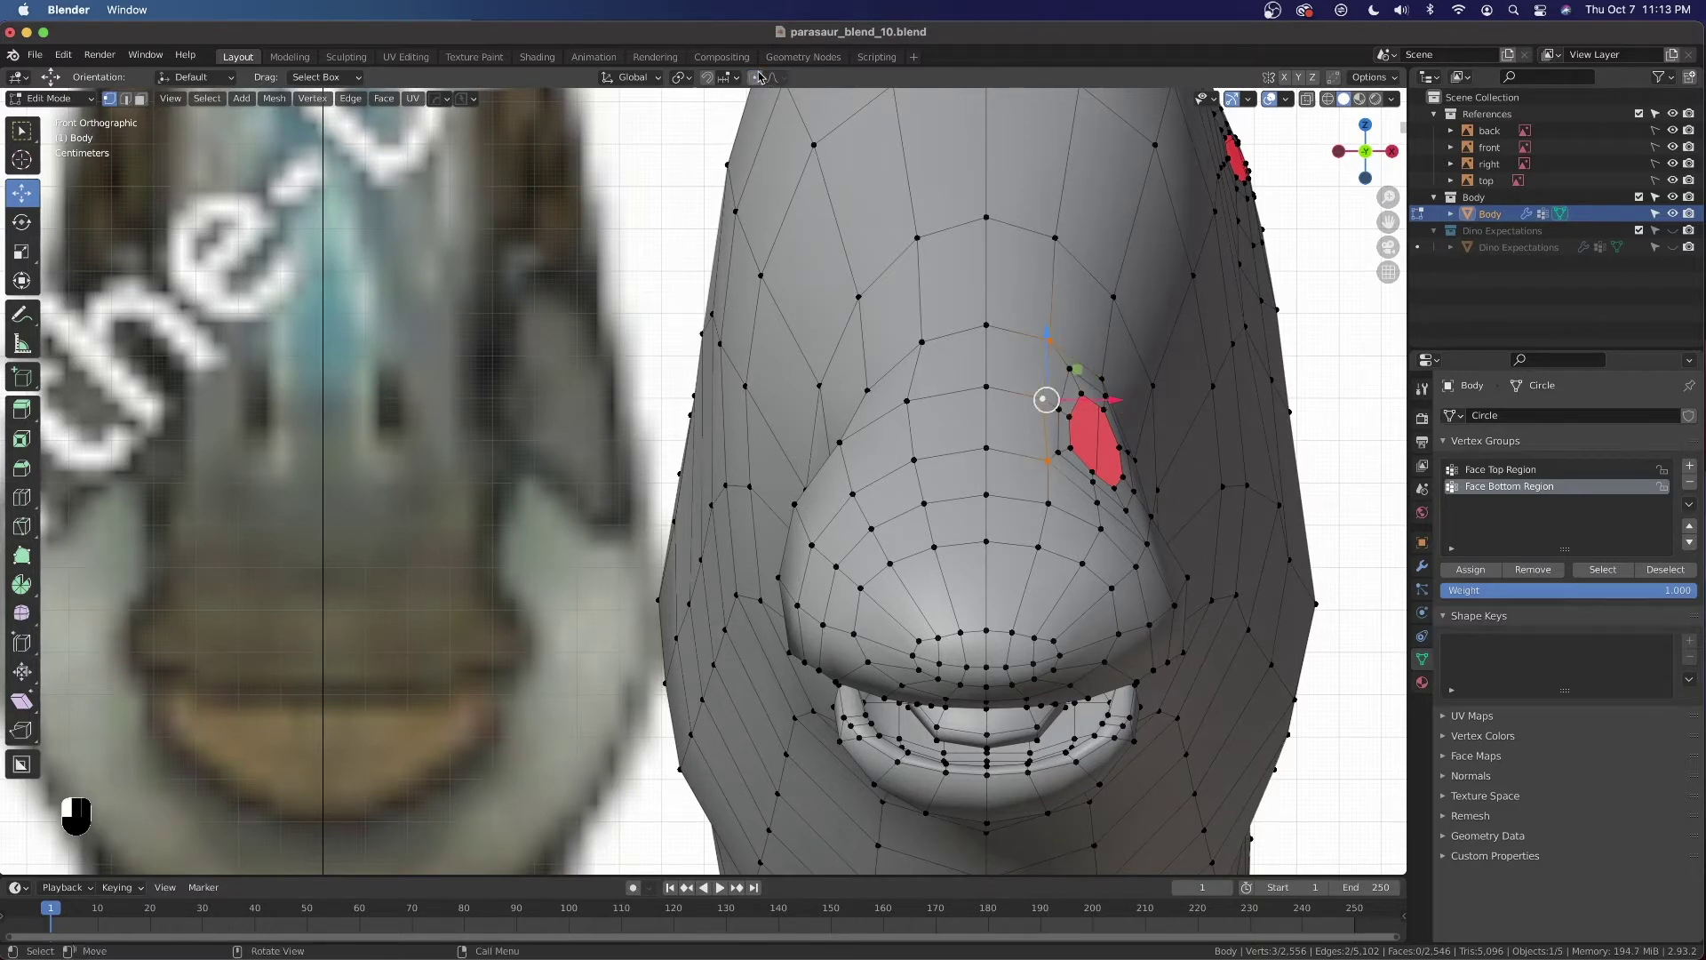
{"action": "left_click_drag", "start_coordinate": [1086, 399], "coordinate": [1097, 397]}
Select the vertices along the nostril loop's edge facing the snout's centerline and move them about 1.8 mm along X
{"action": "left_click", "coordinate": [1053, 393]}
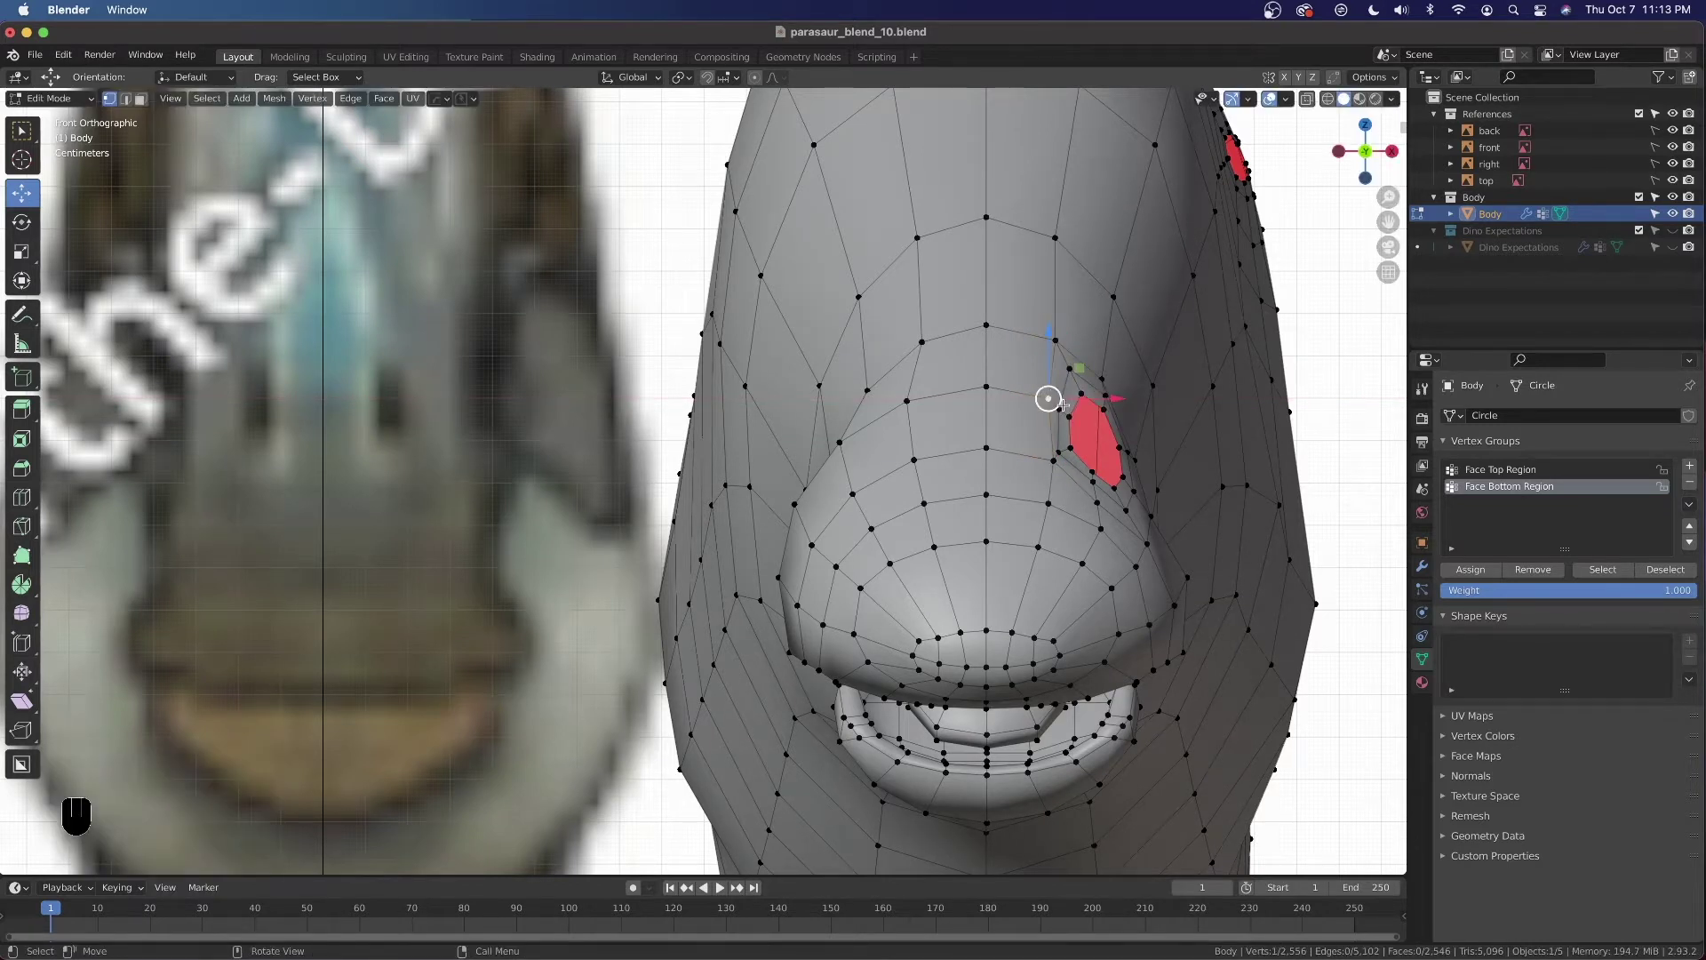
{"action": "left_click", "coordinate": [1059, 452], "text": "ctrl"}
{"action": "left_click_drag", "start_coordinate": [1109, 410], "coordinate": [1150, 421]}
{"action": "left_click", "coordinate": [1082, 391]}
{"action": "left_click", "coordinate": [1070, 447], "text": "ctrl"}
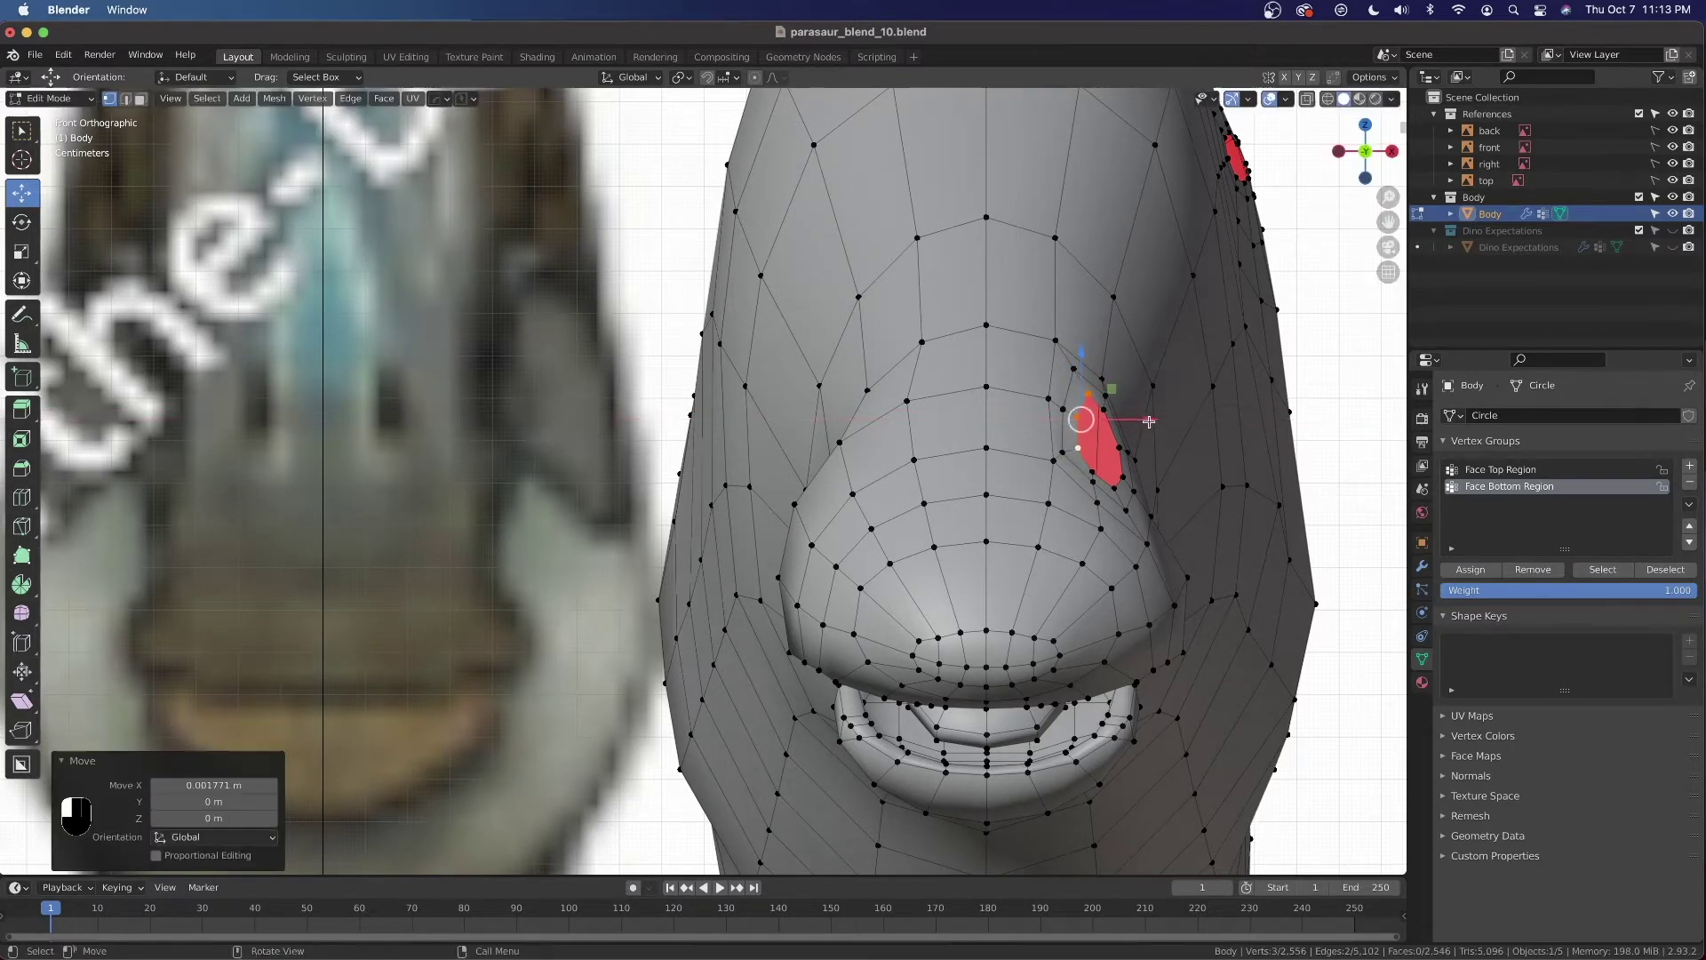
Adjust the vertex paths between the nostril and the snout's centerline along X, undoing the extra change made along the way
{"action": "left_click", "coordinate": [1074, 368]}
{"action": "left_click", "coordinate": [1062, 455], "text": "ctrl"}
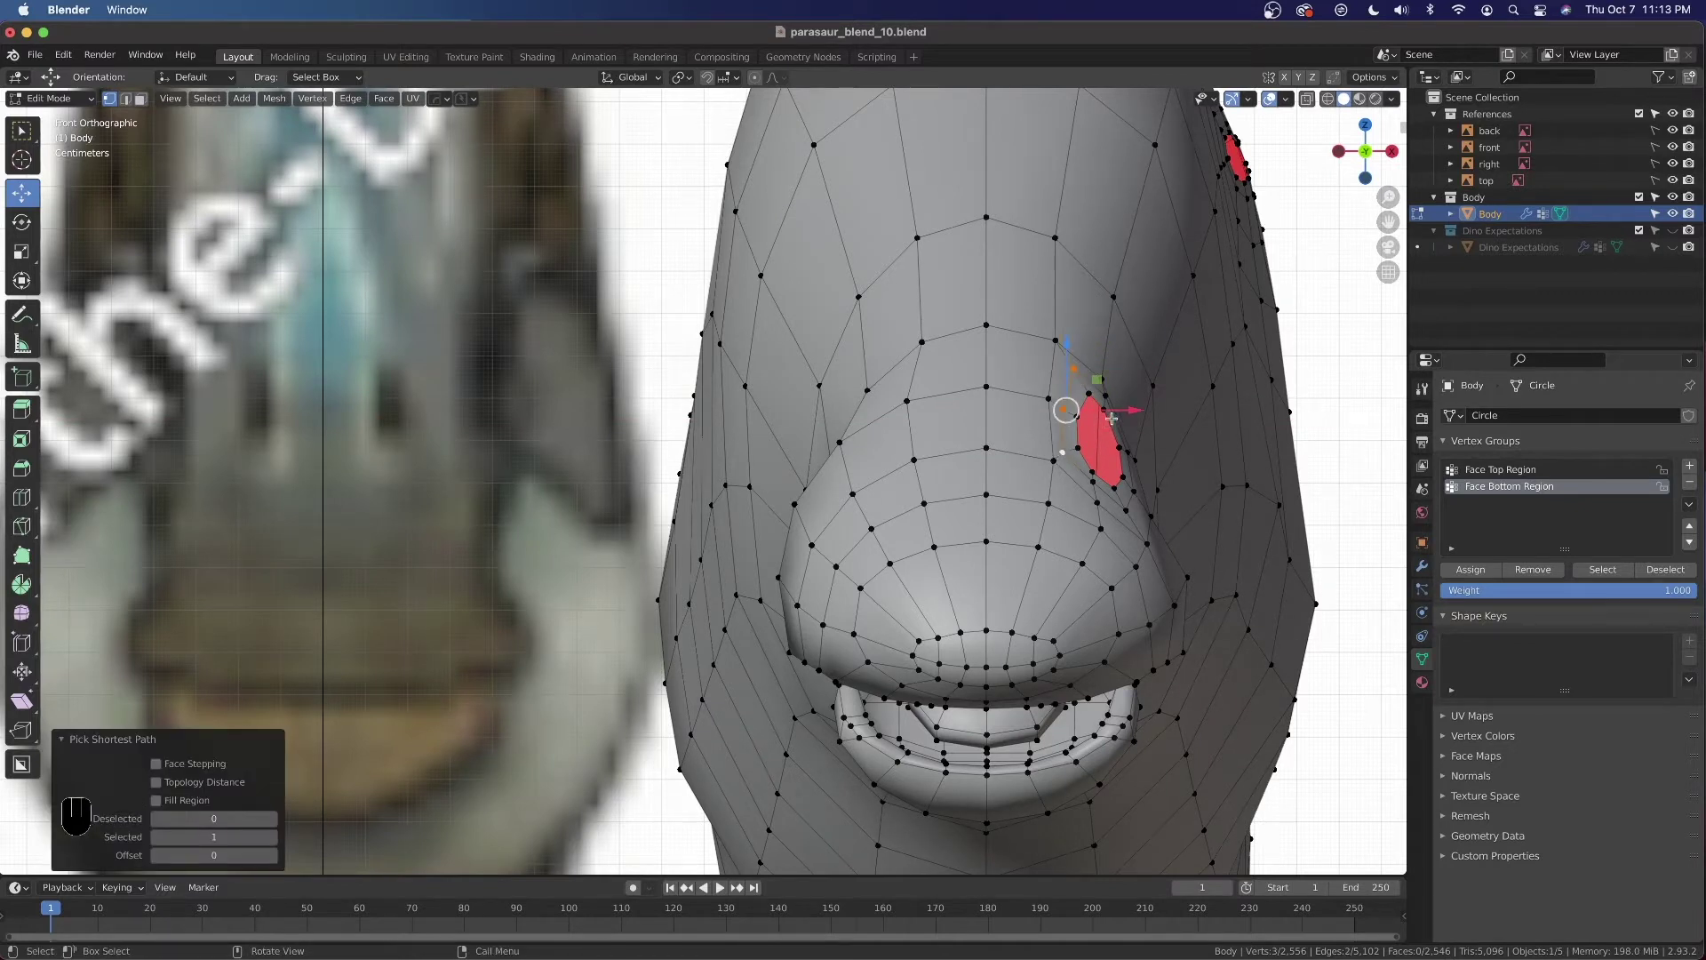
{"action": "left_click", "coordinate": [1126, 419]}
{"action": "key", "text": "super+z"}
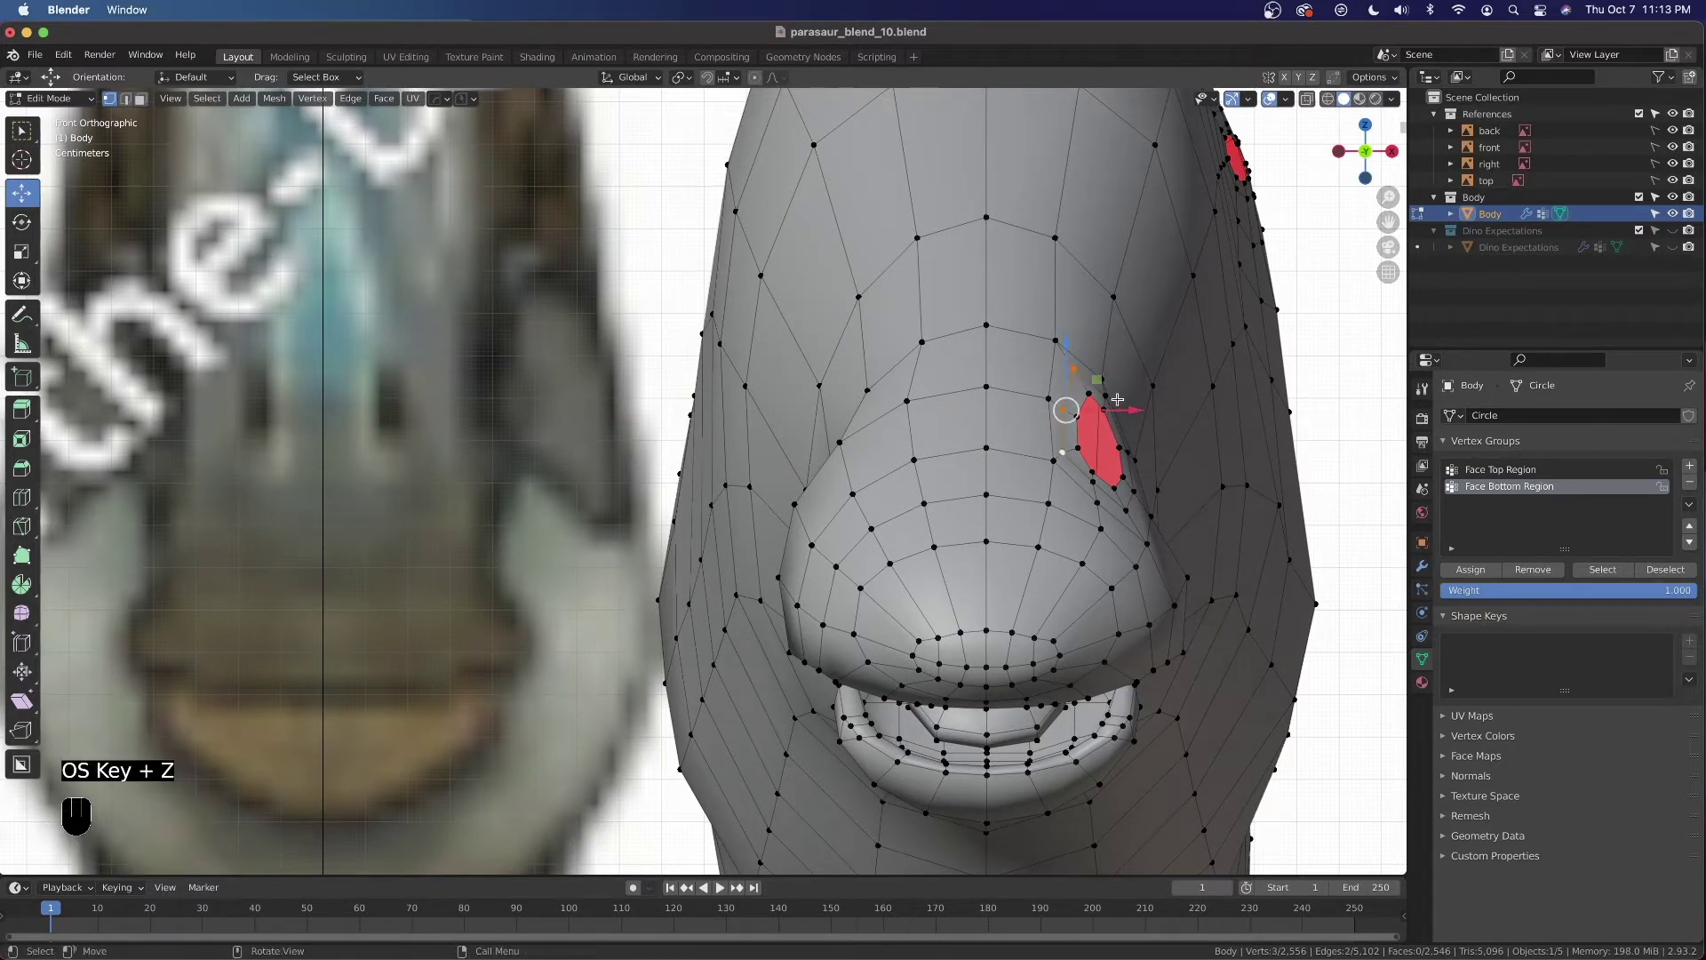
{"action": "left_click_drag", "start_coordinate": [1124, 409], "coordinate": [1128, 394]}
{"action": "left_click", "coordinate": [1054, 459]}
{"action": "left_click", "coordinate": [1055, 340], "text": "ctrl"}
In face mode, select the two face loops around the nostril and smooth their vertices once at 0.500
{"action": "double_click", "coordinate": [1066, 437], "text": "alt"}
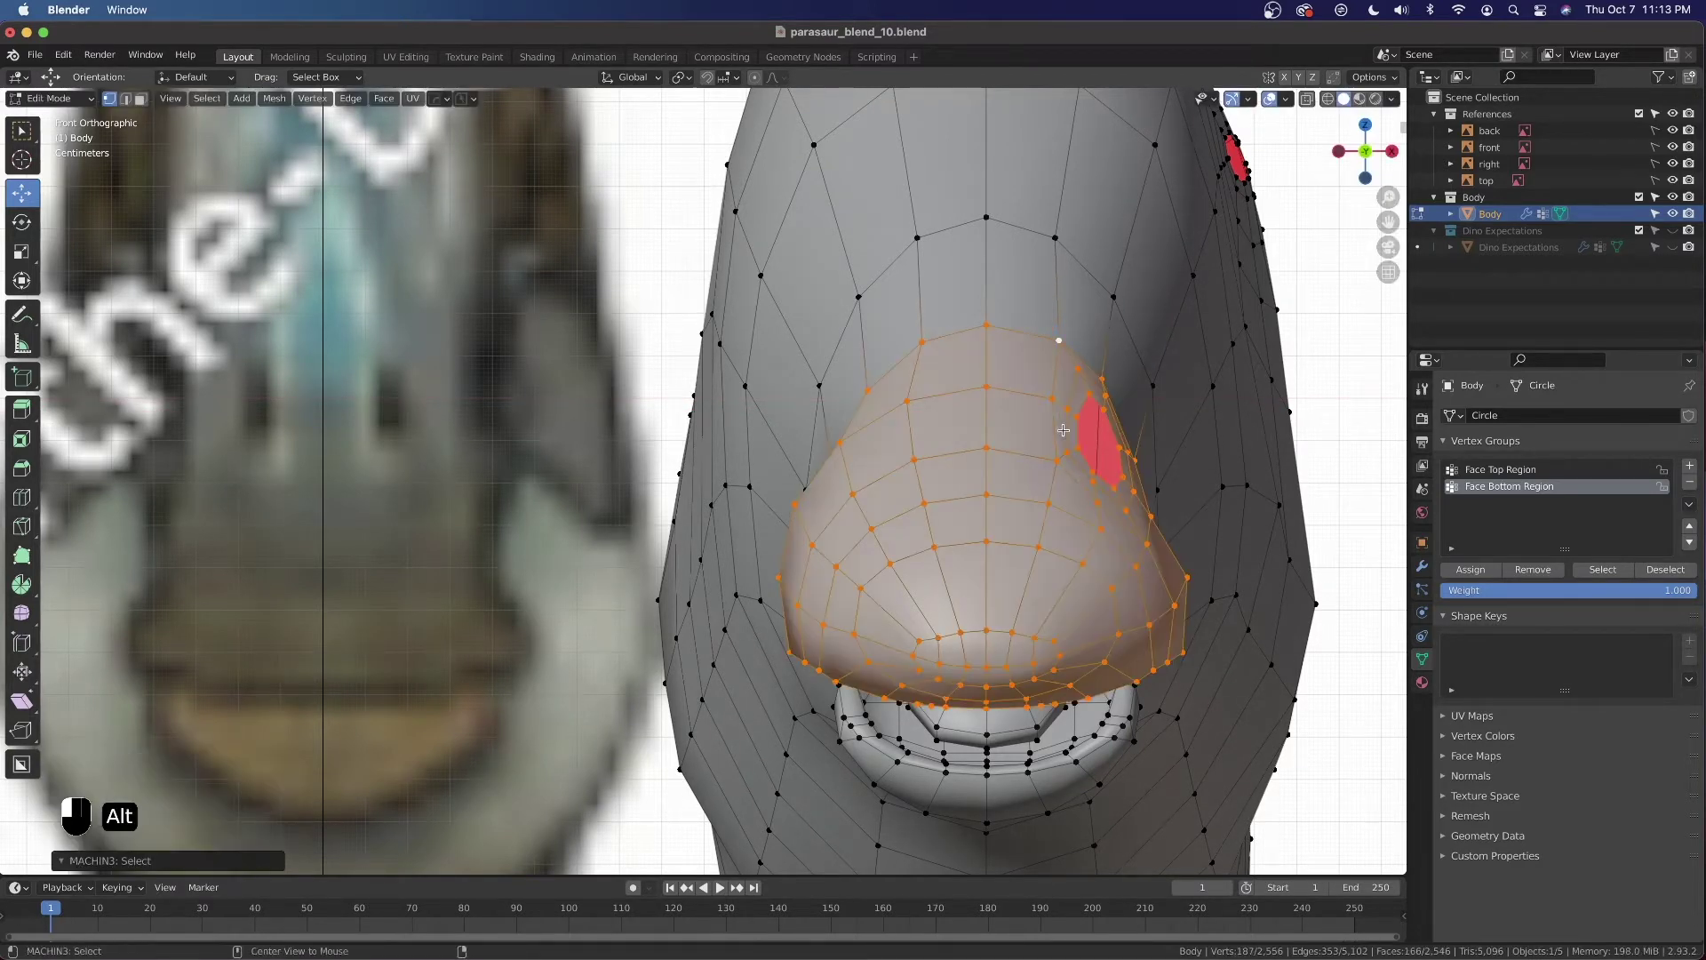
{"action": "key", "text": "3"}
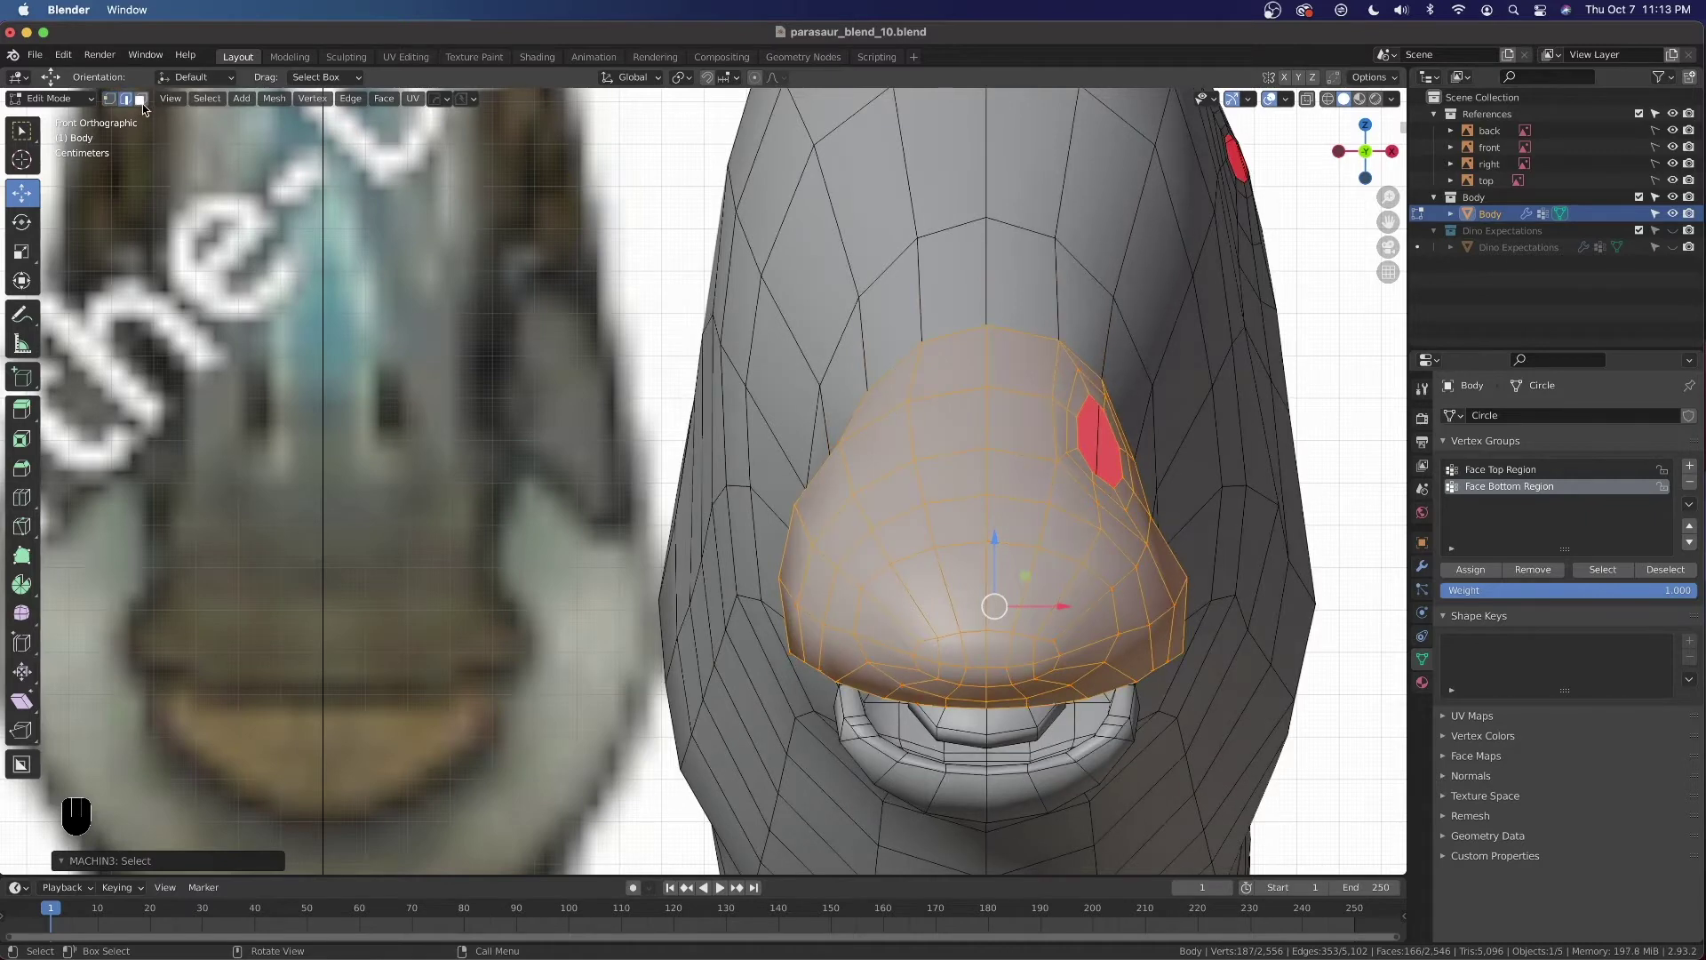
{"action": "left_click", "coordinate": [1074, 411], "text": "alt"}
{"action": "left_click", "coordinate": [1086, 435], "text": "alt+shift"}
{"action": "middle_click_drag", "start_coordinate": [1086, 434], "coordinate": [1028, 477]}
{"action": "key", "text": "ctrl+v"}
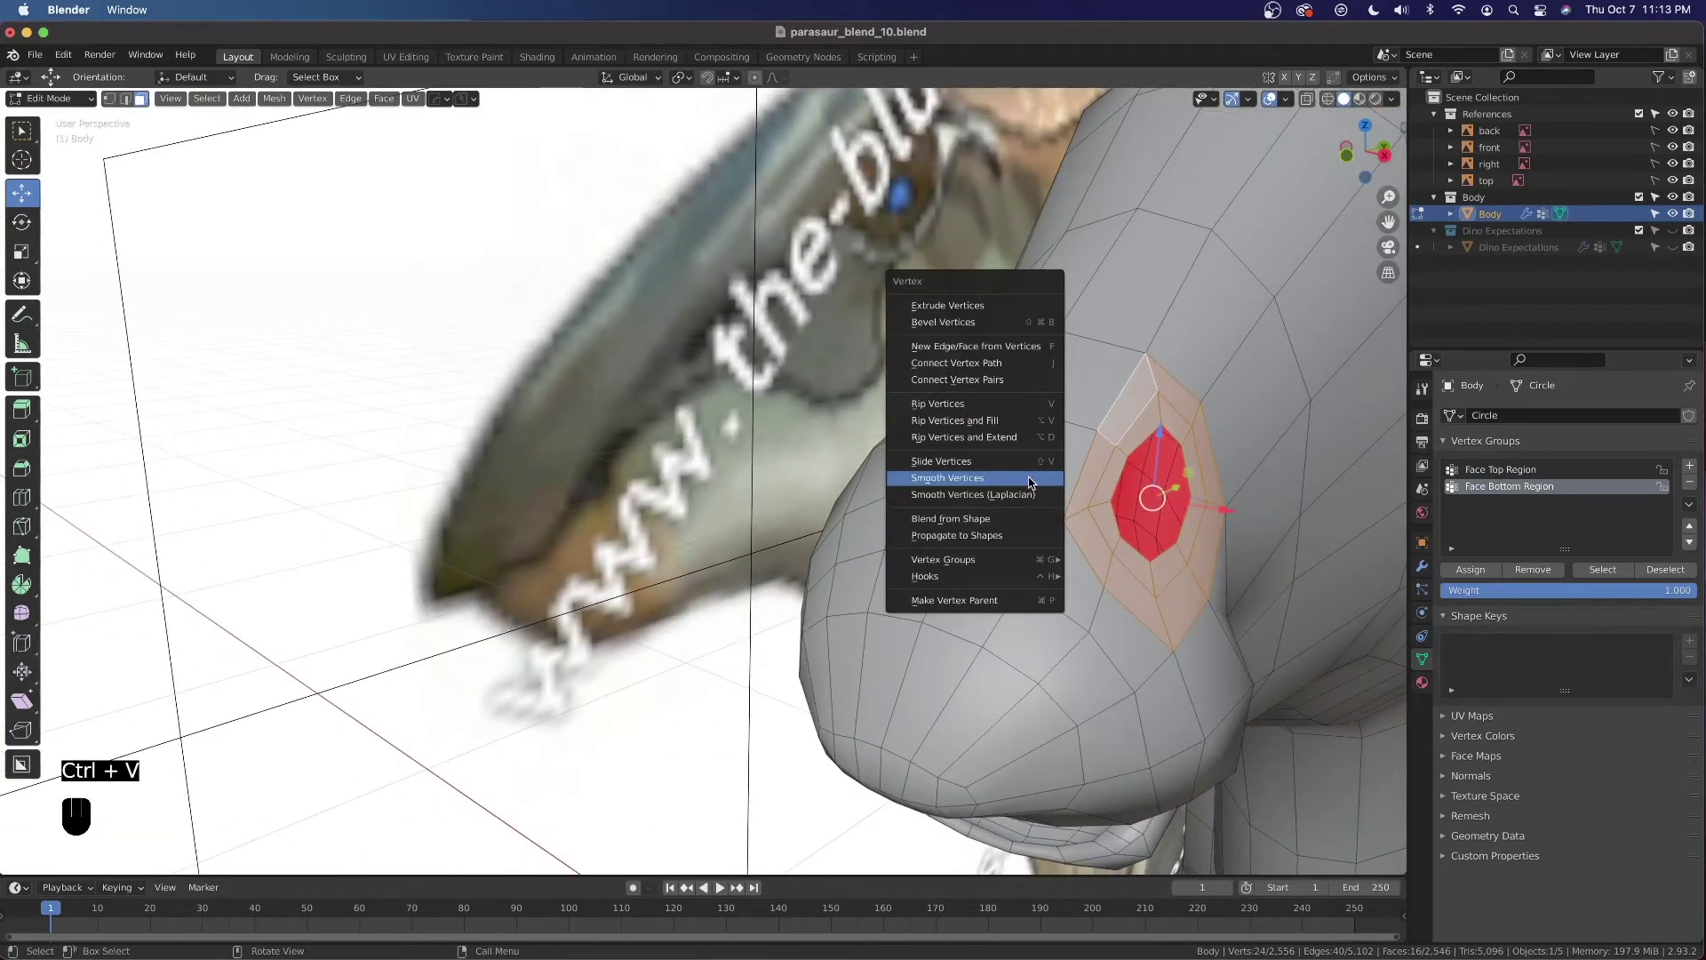
{"action": "left_click", "coordinate": [1028, 474]}
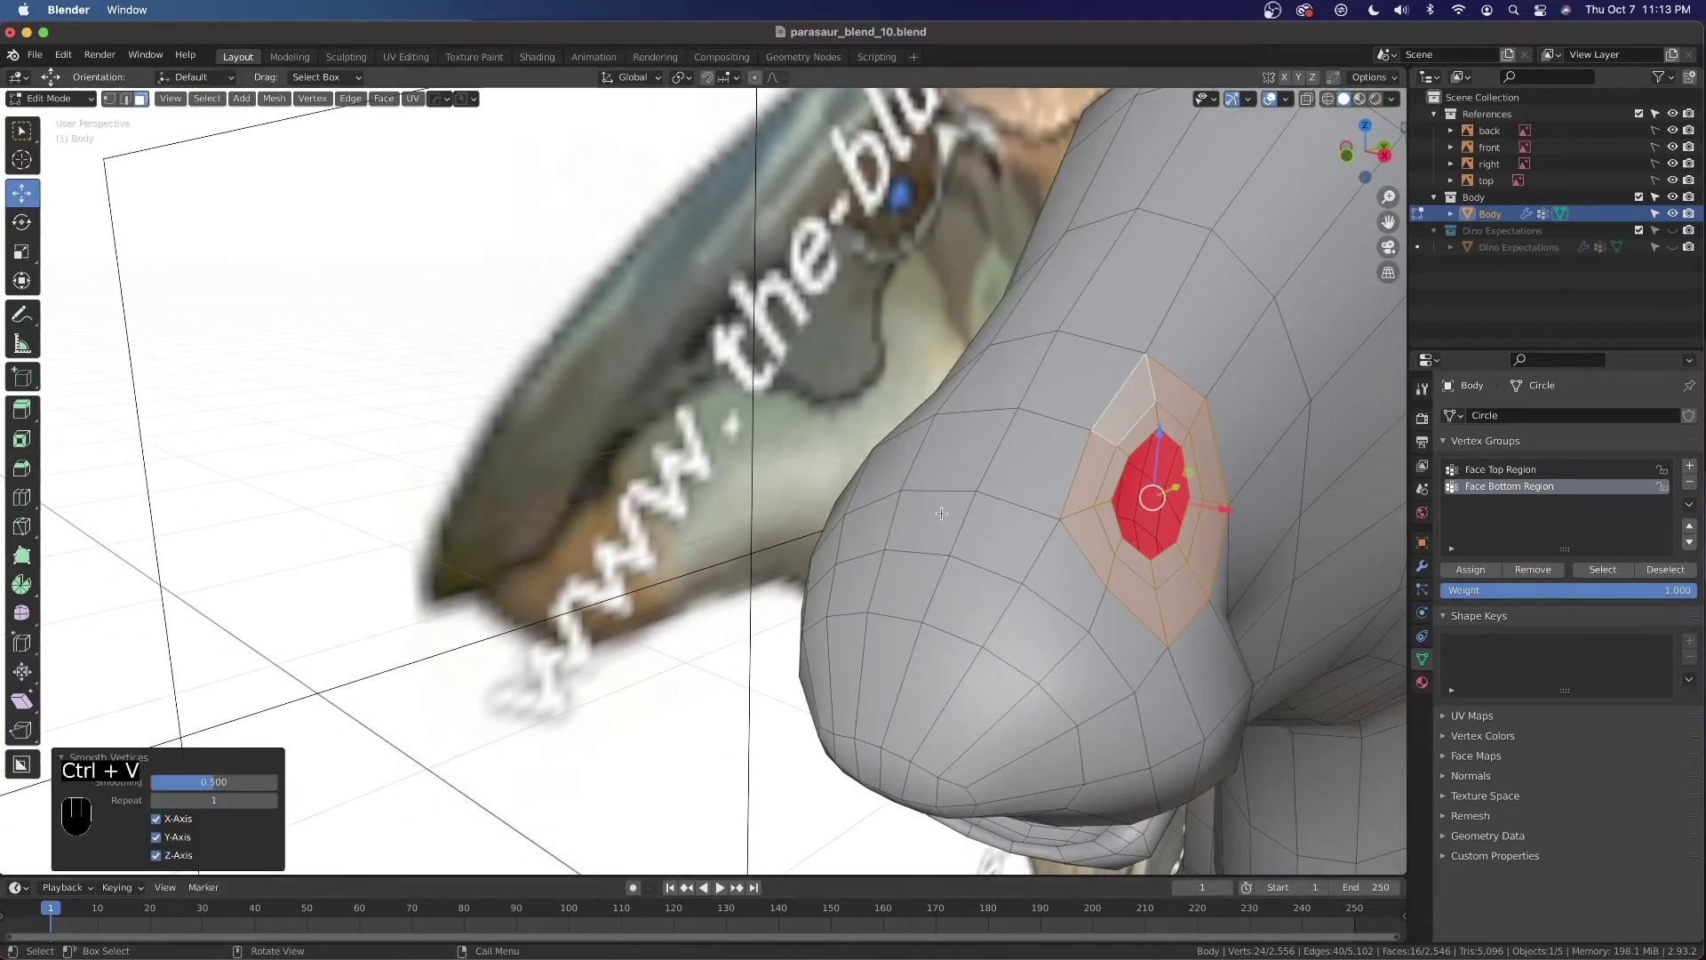
Examine the smoothed nostril in Object Mode from the front view
{"action": "key", "text": "Tab"}
{"action": "scroll", "coordinate": [942, 513], "scroll_direction": "down", "scroll_amount": 3}
{"action": "middle_click_drag", "start_coordinate": [914, 524], "coordinate": [995, 521]}
{"action": "key", "text": "grave"}
{"action": "left_click", "coordinate": [829, 375]}
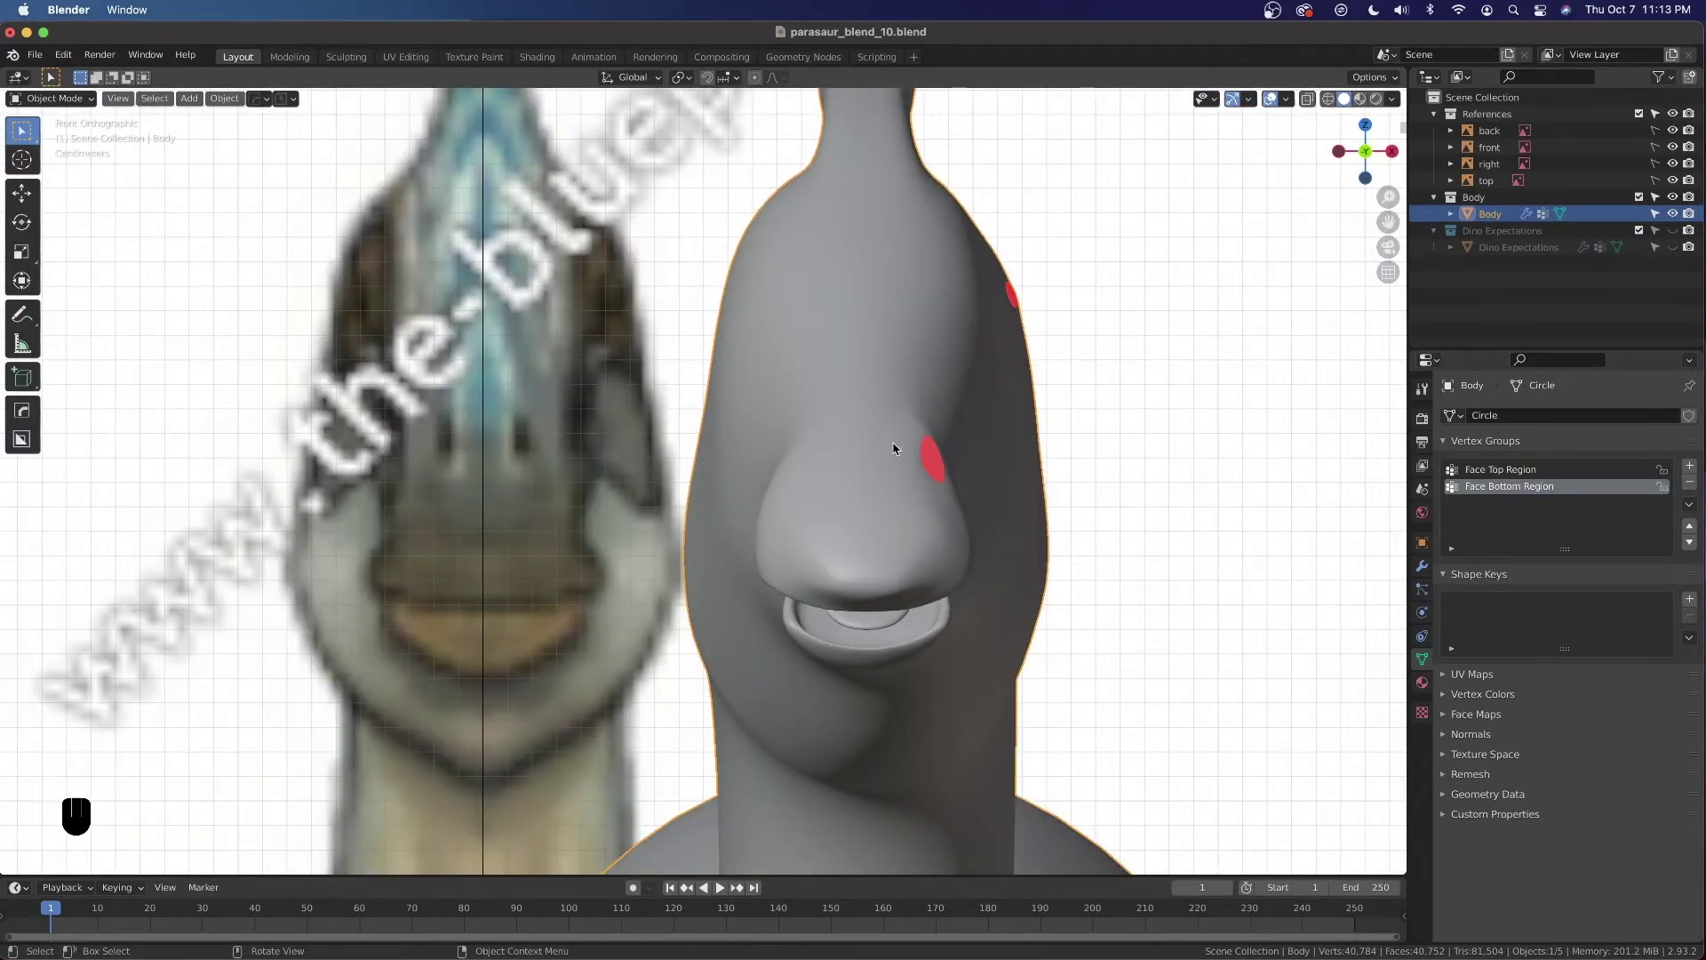
Return to vertex editing and slide the three outer vertices above the nostril along their edges away from it, the uppermost by a factor of 0.129
{"action": "key", "text": "Tab"}
{"action": "left_click", "coordinate": [110, 99]}
{"action": "middle_click_drag", "start_coordinate": [933, 462], "coordinate": [1022, 500]}
{"action": "scroll", "coordinate": [1023, 499], "scroll_direction": "up", "scroll_amount": 5}
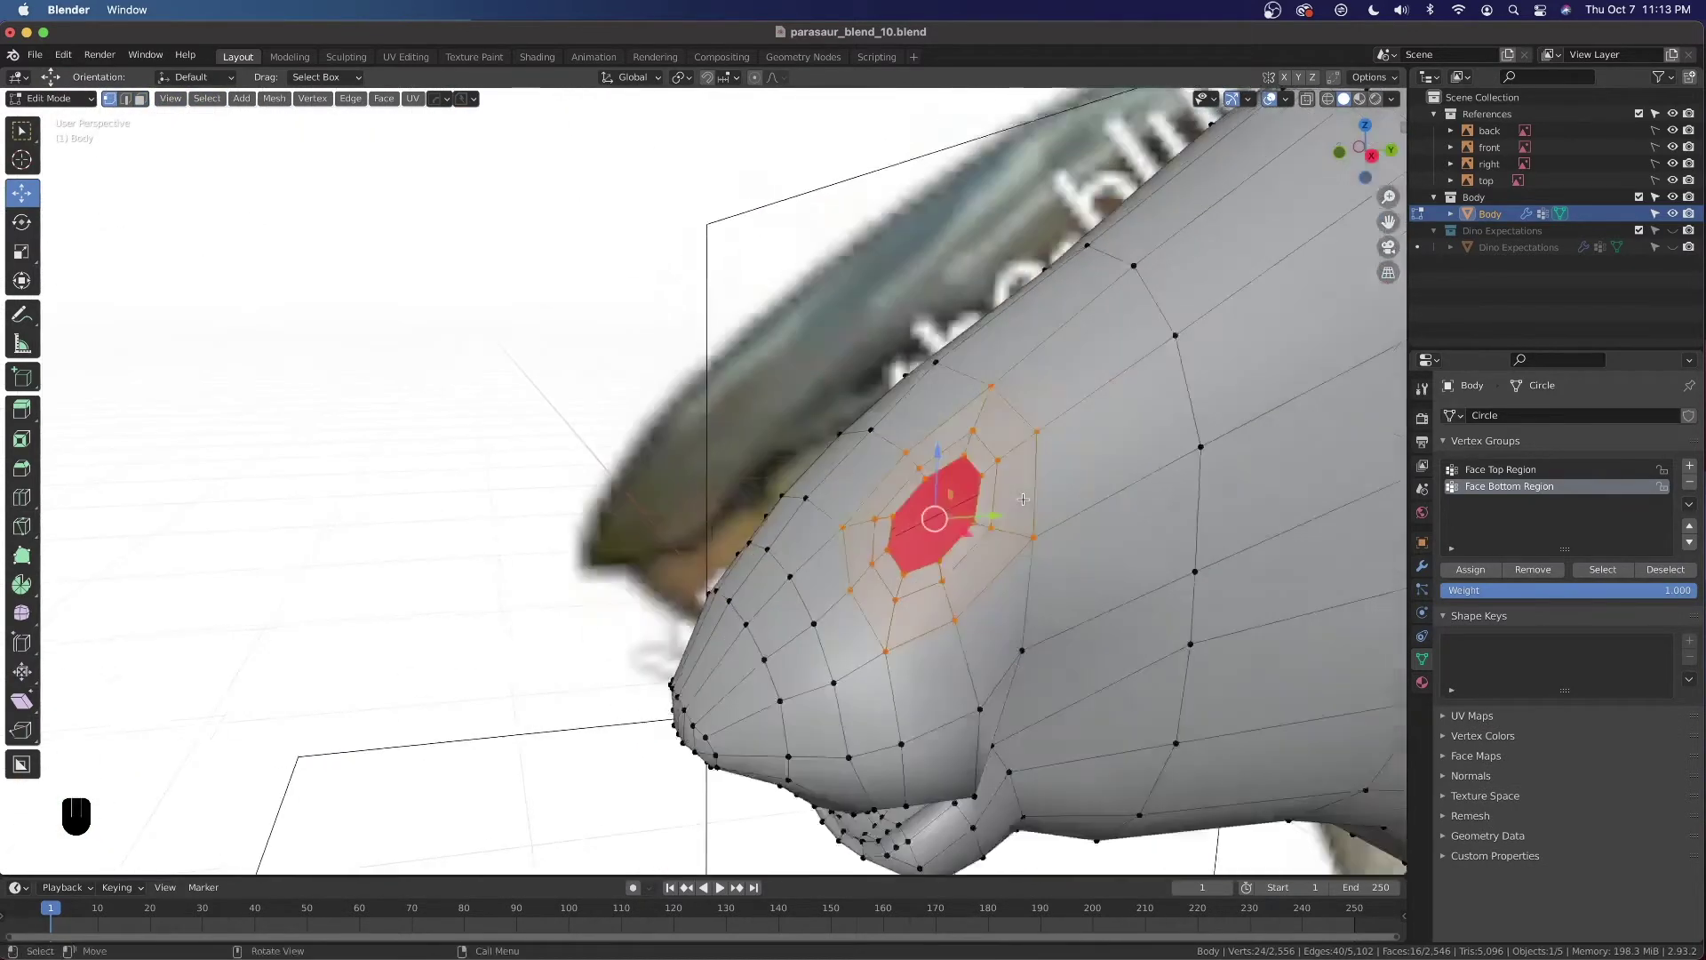
{"action": "scroll", "coordinate": [1022, 499], "scroll_direction": "up", "scroll_amount": 2}
{"action": "left_click", "coordinate": [1144, 424]}
{"action": "key", "text": "g"}
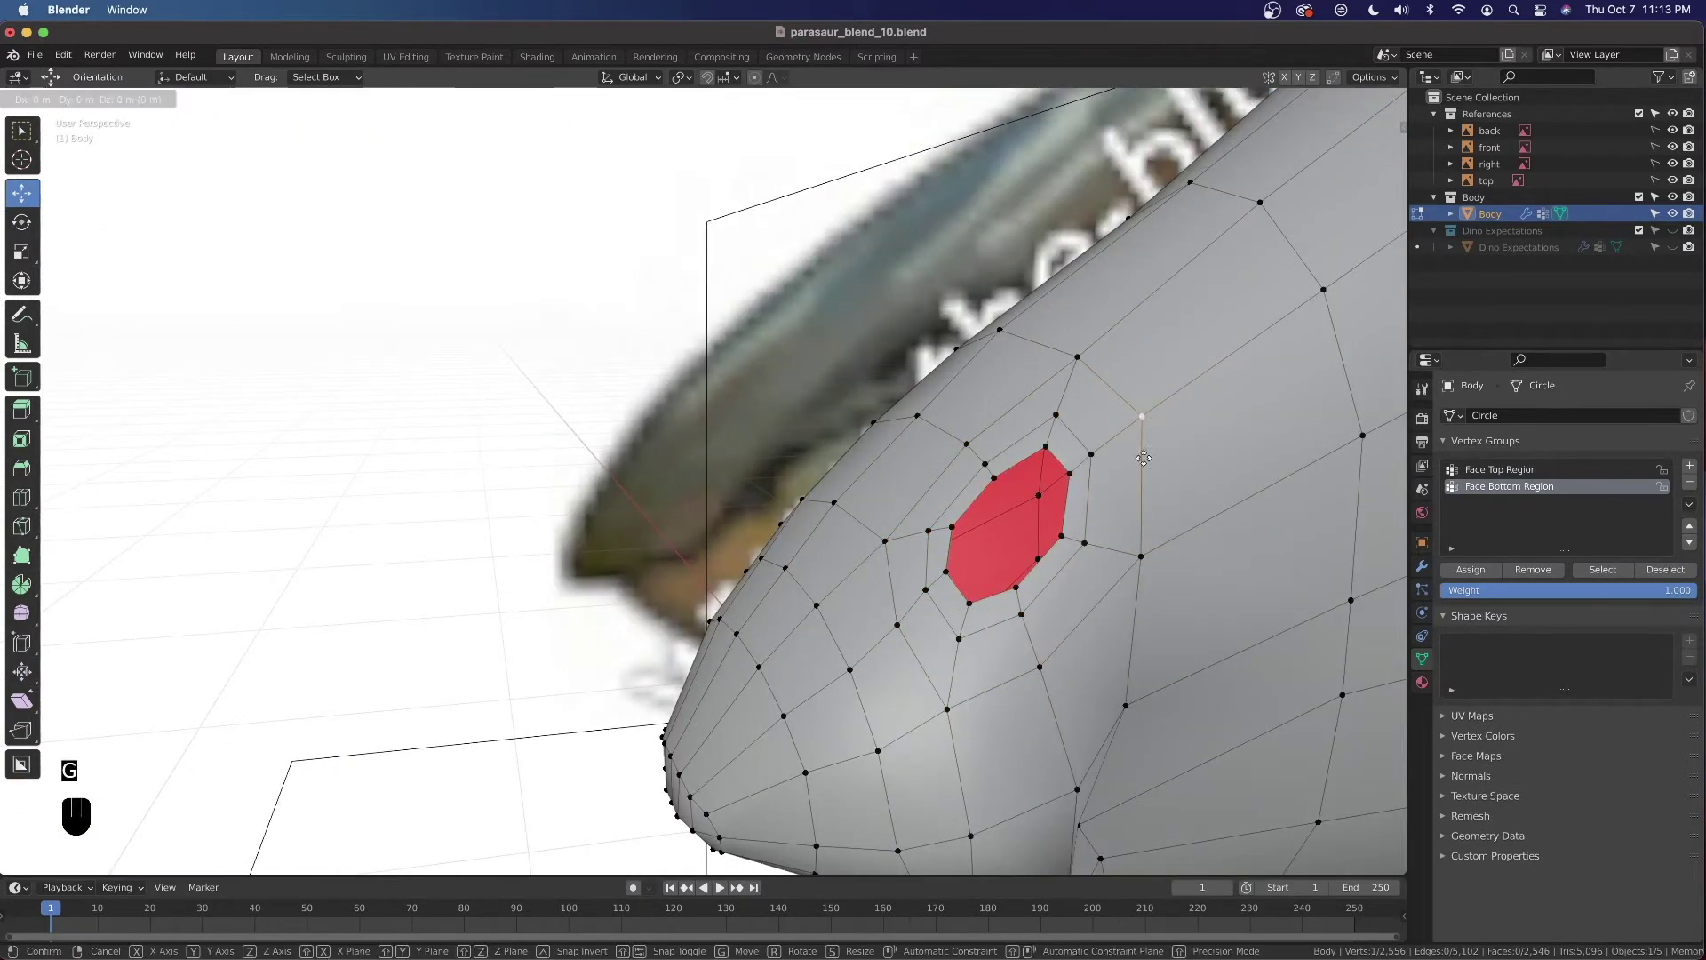
{"action": "key", "text": "g"}
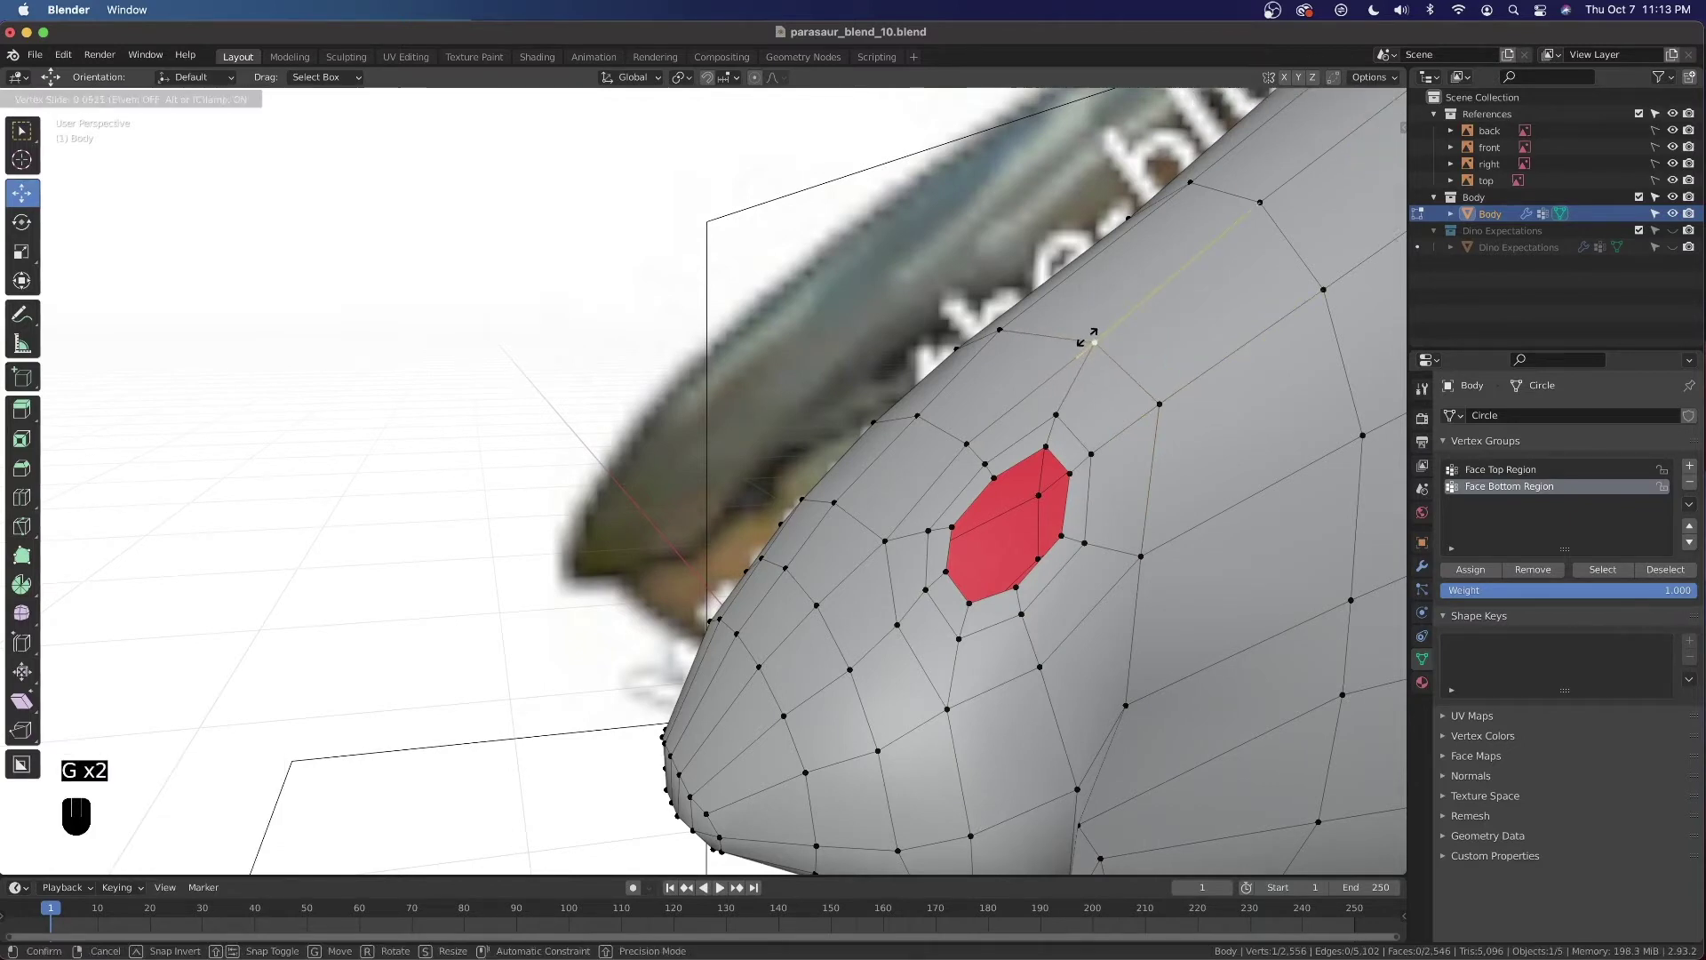
{"action": "left_click", "coordinate": [1083, 349]}
{"action": "left_click", "coordinate": [1000, 330]}
{"action": "key", "text": "g"}
{"action": "key", "text": "g"}
{"action": "left_click", "coordinate": [1009, 321]}
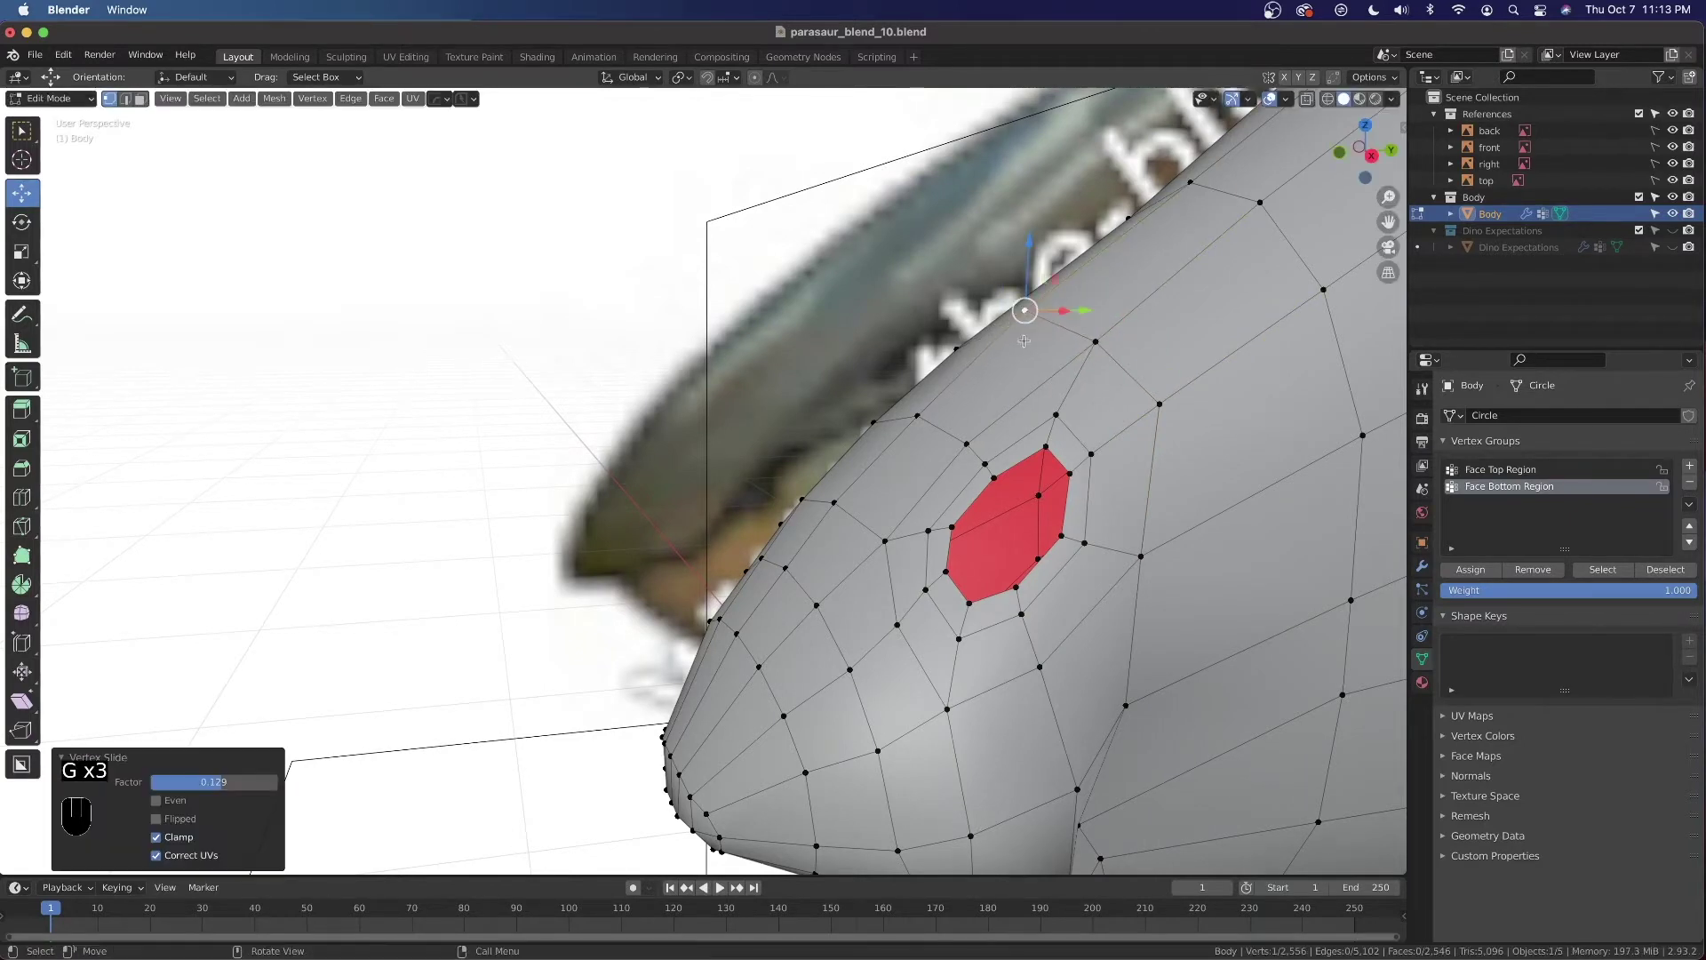
Slide the vertex behind the nostril down along its edge, and slide it again away from the nostril by a factor of 0.176
{"action": "left_click", "coordinate": [1138, 565]}
{"action": "key", "text": "g"}
{"action": "key", "text": "g"}
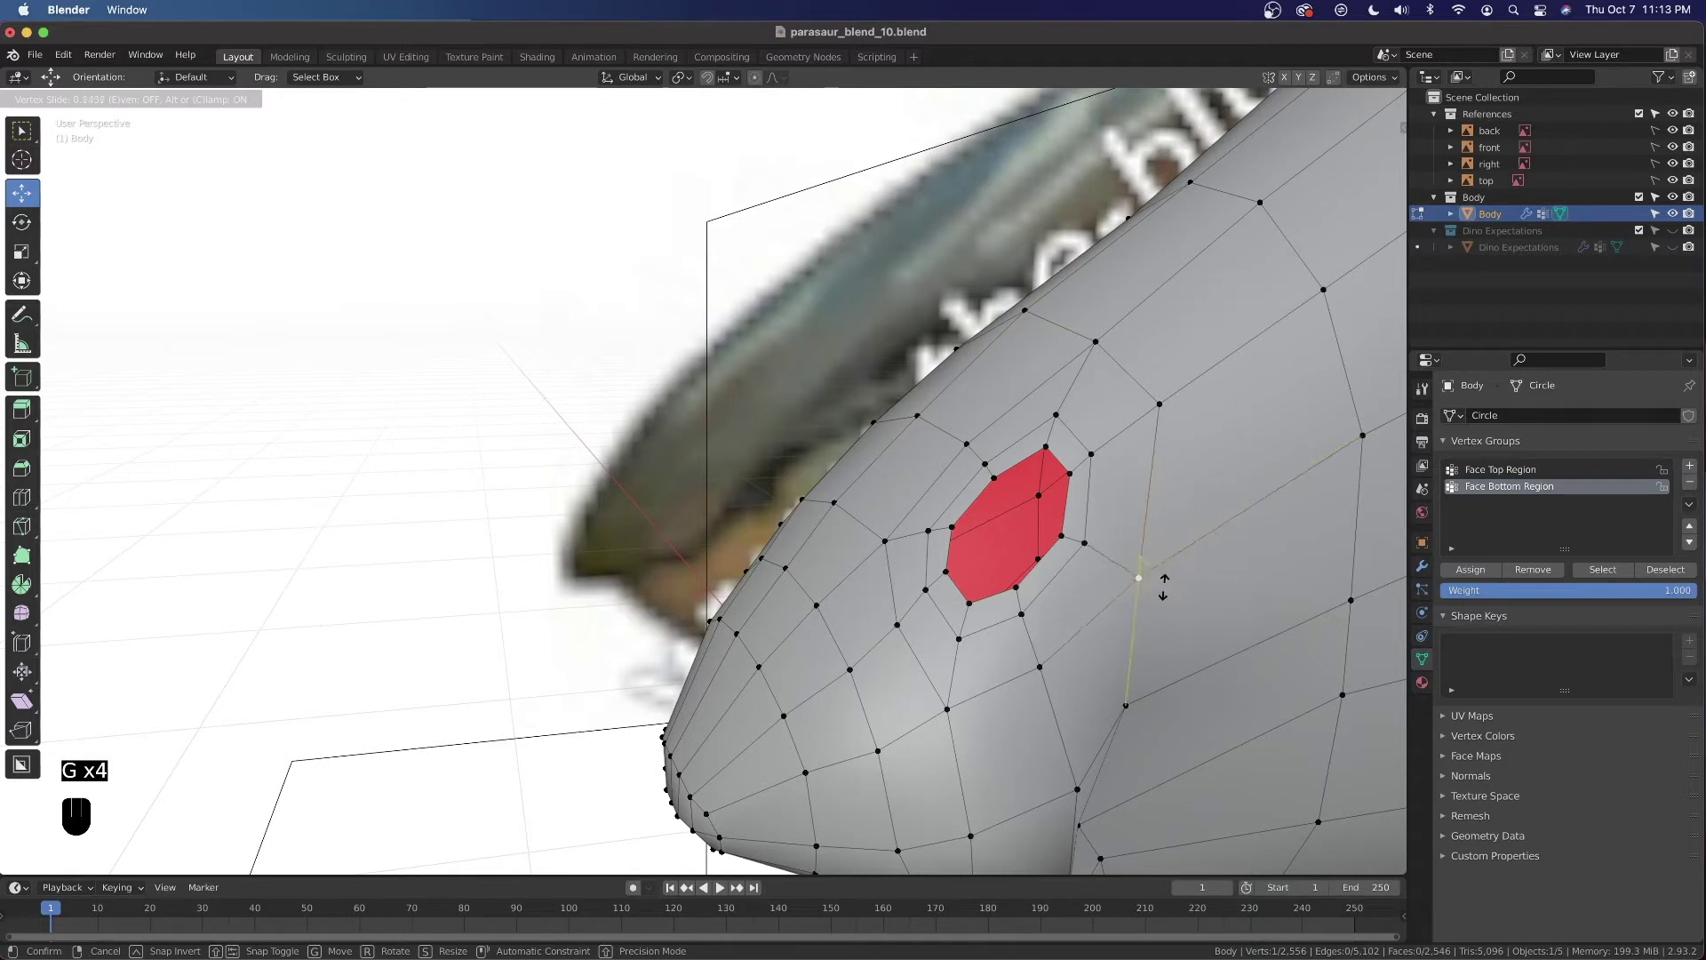
{"action": "left_click", "coordinate": [1164, 583]}
{"action": "key", "text": "g"}
{"action": "key", "text": "g"}
{"action": "left_click", "coordinate": [1205, 570]}
In right view, select the first full edge loop behind the mouth corner and slide it toward the snout by a factor of 0.262
{"action": "scroll", "coordinate": [1169, 594], "scroll_direction": "down", "scroll_amount": 3}
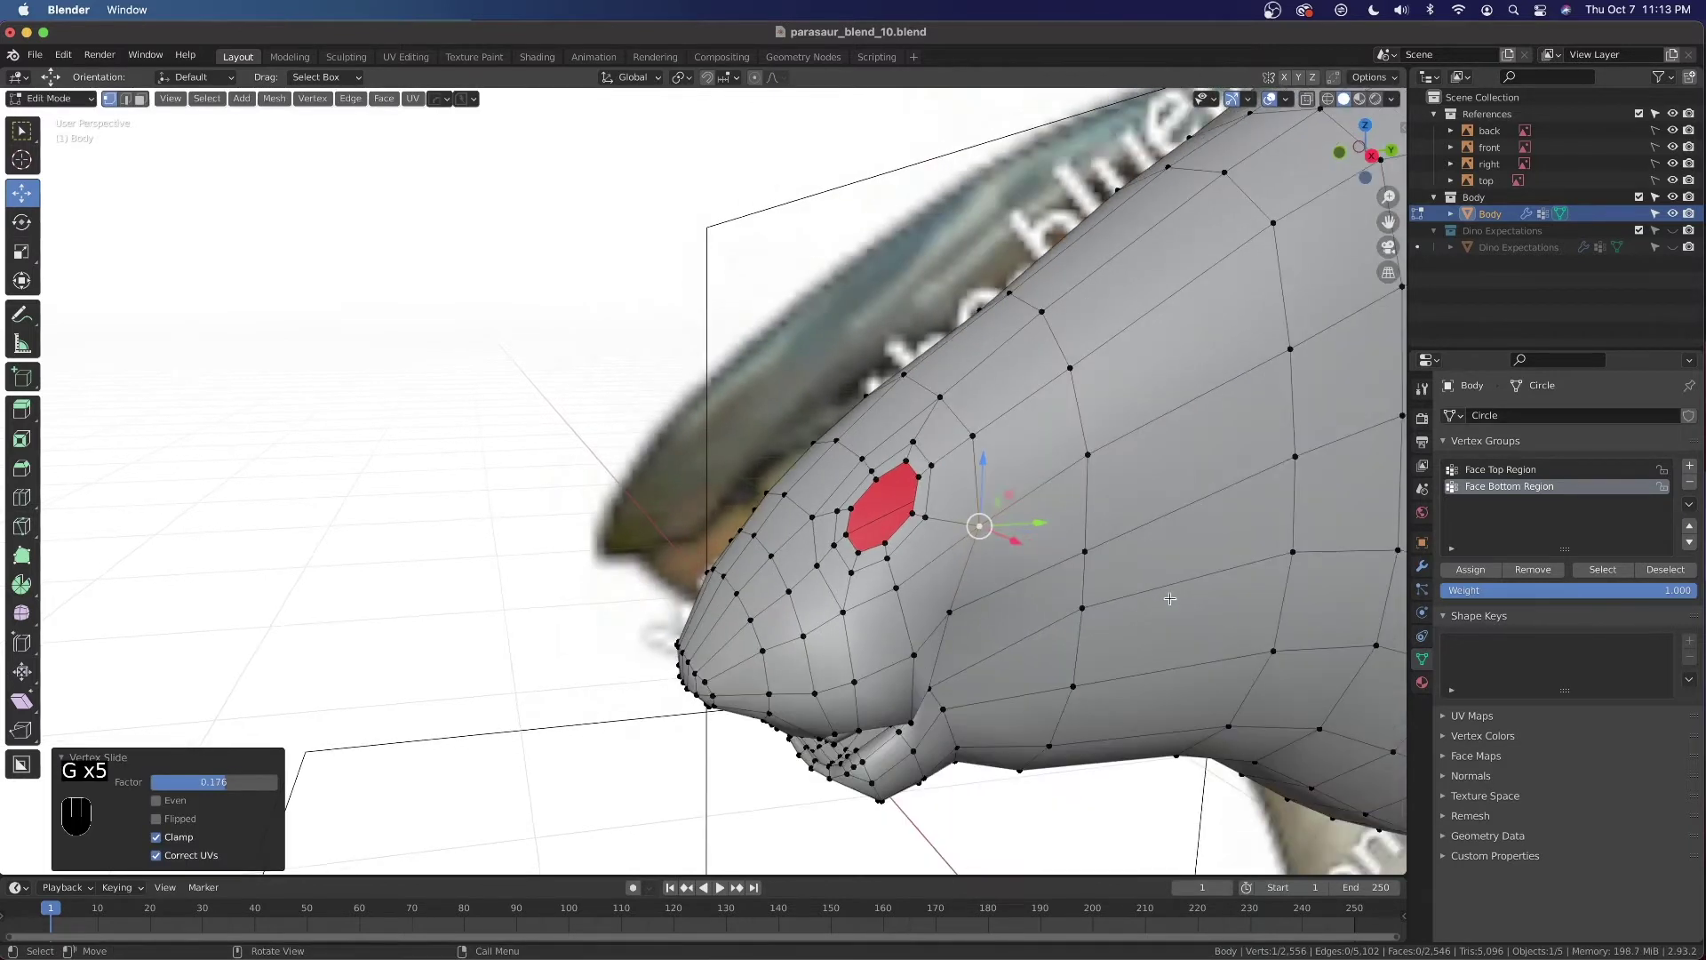
{"action": "key", "text": "grave"}
{"action": "left_click", "coordinate": [816, 560], "text": "alt"}
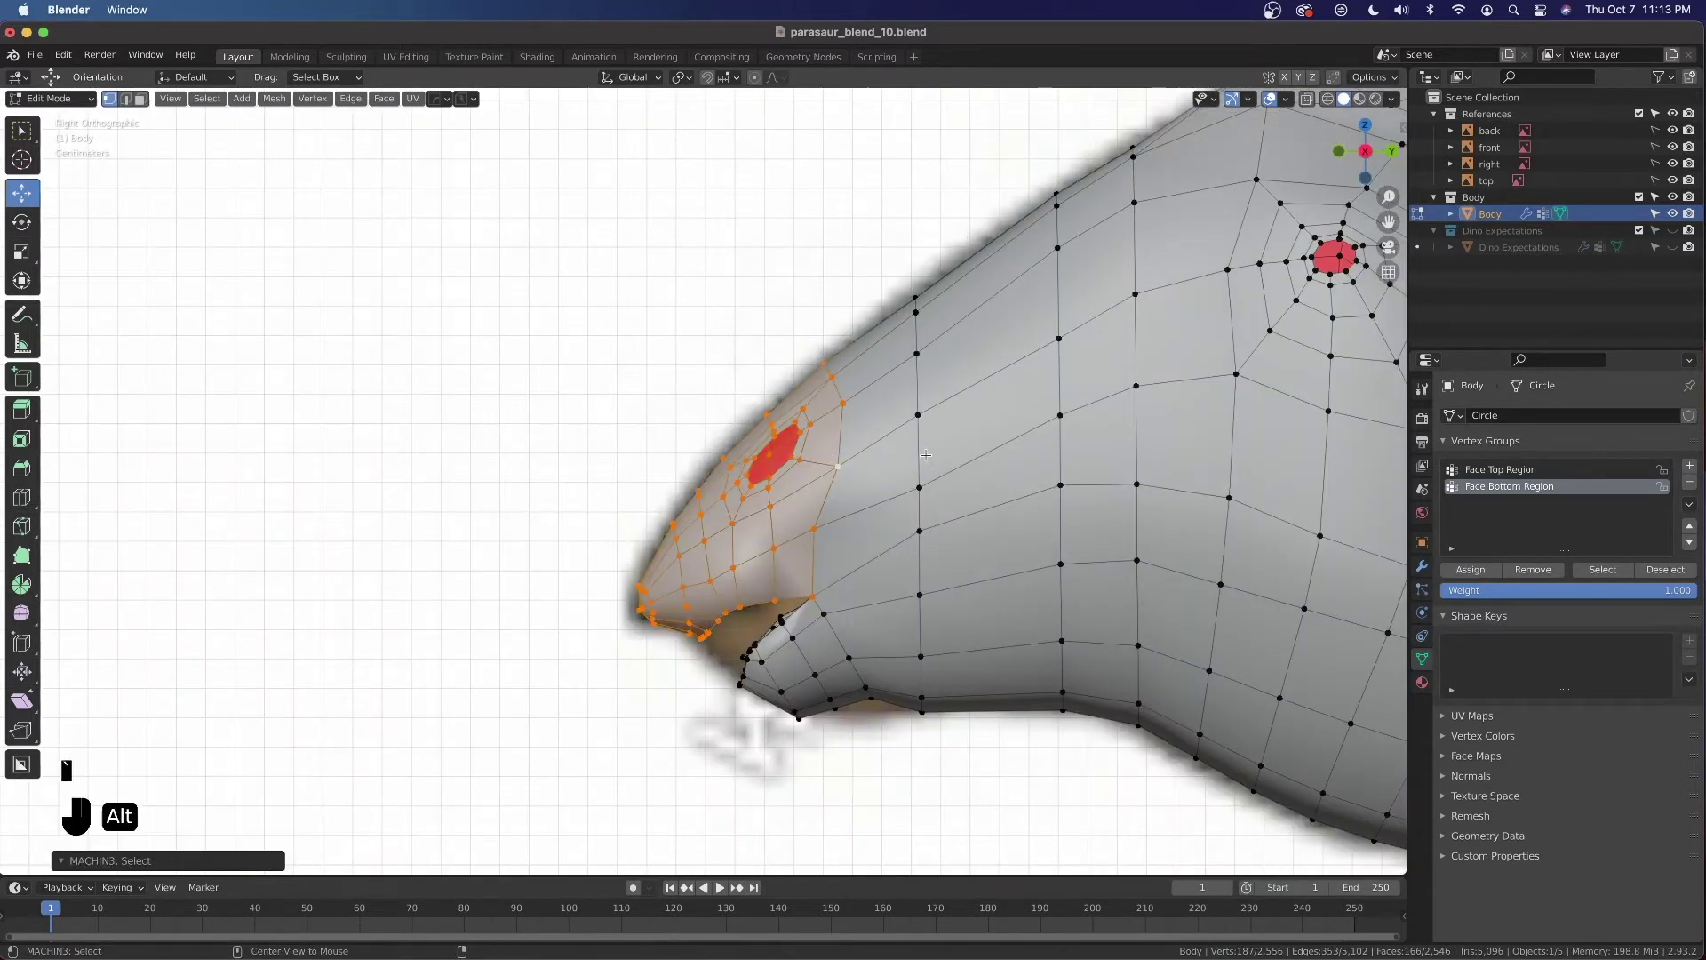
{"action": "key", "text": "2"}
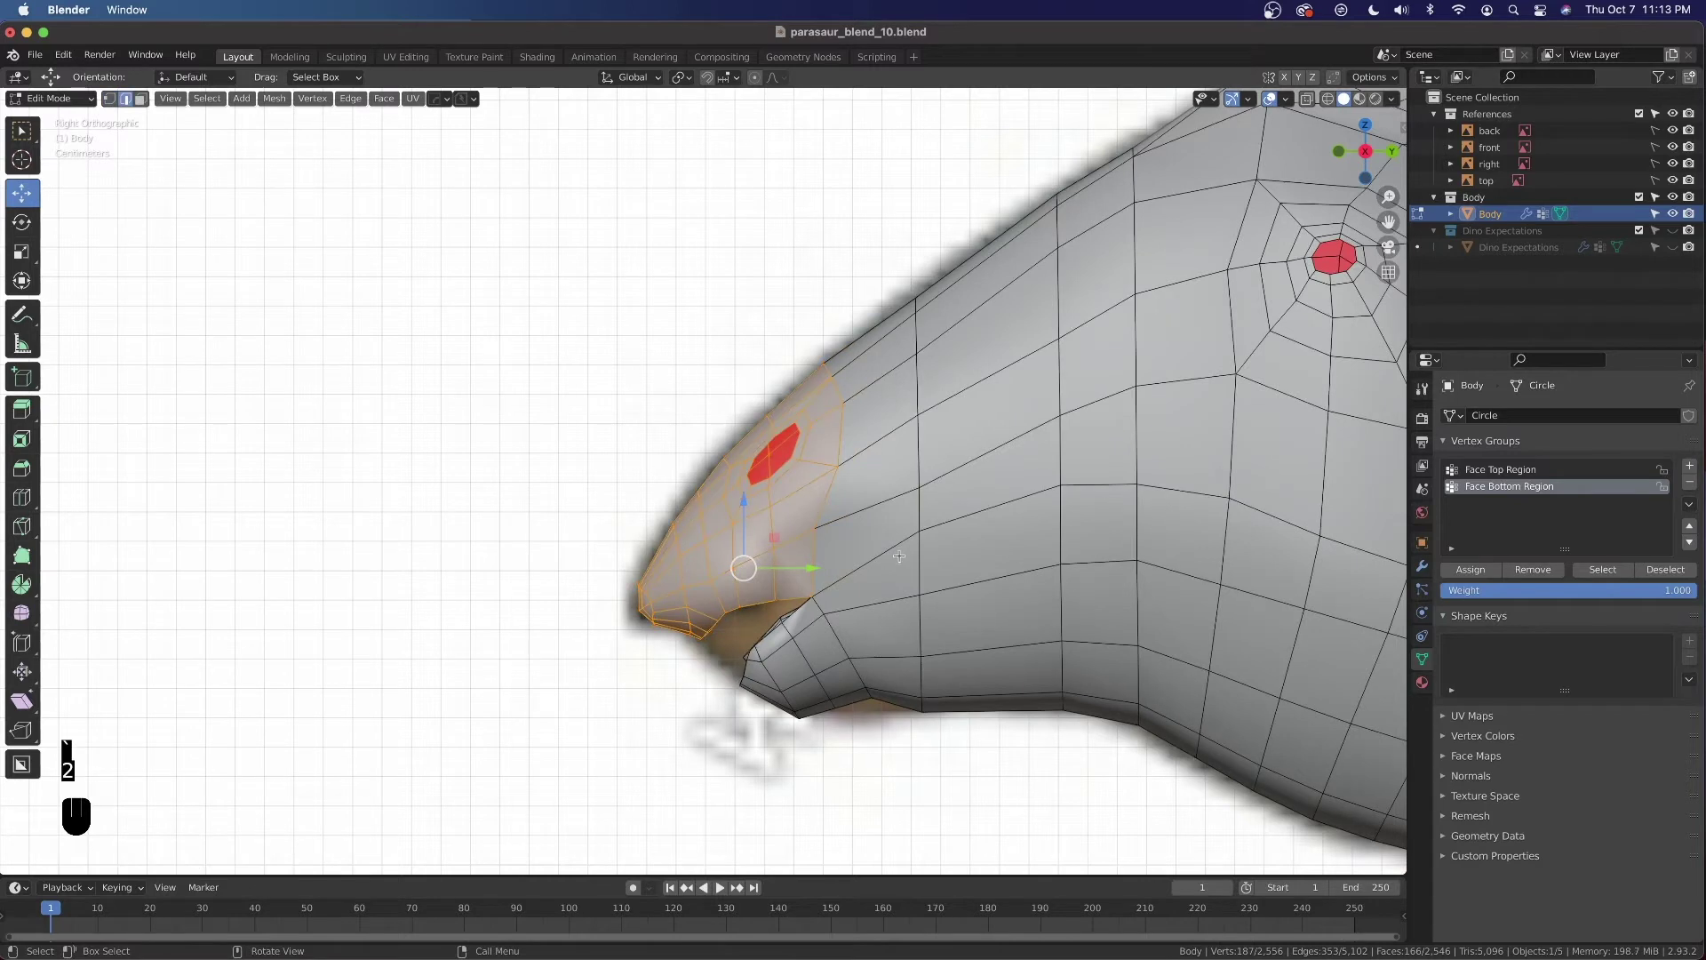
{"action": "left_click", "coordinate": [917, 480], "text": "alt"}
{"action": "key", "text": "g"}
{"action": "key", "text": "g"}
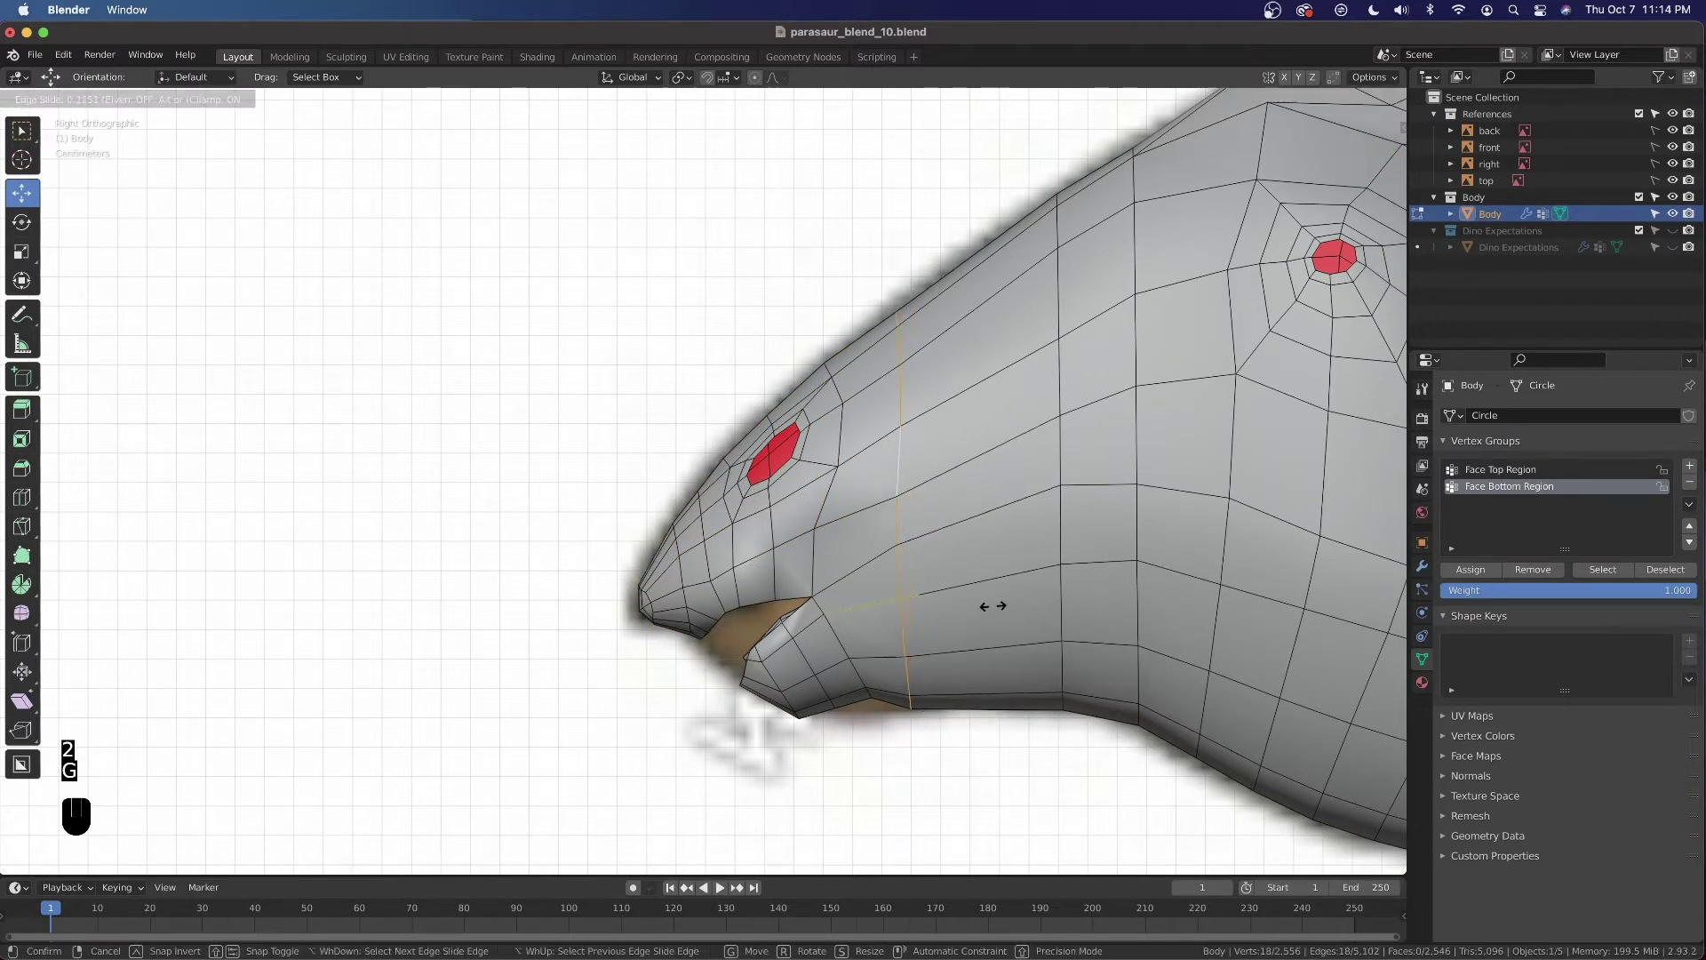
{"action": "left_click", "coordinate": [988, 606]}
Add one centered loop cut between the shifted snout loop and the next loop behind it, and check the head from the front
{"action": "key", "text": "ctrl+r"}
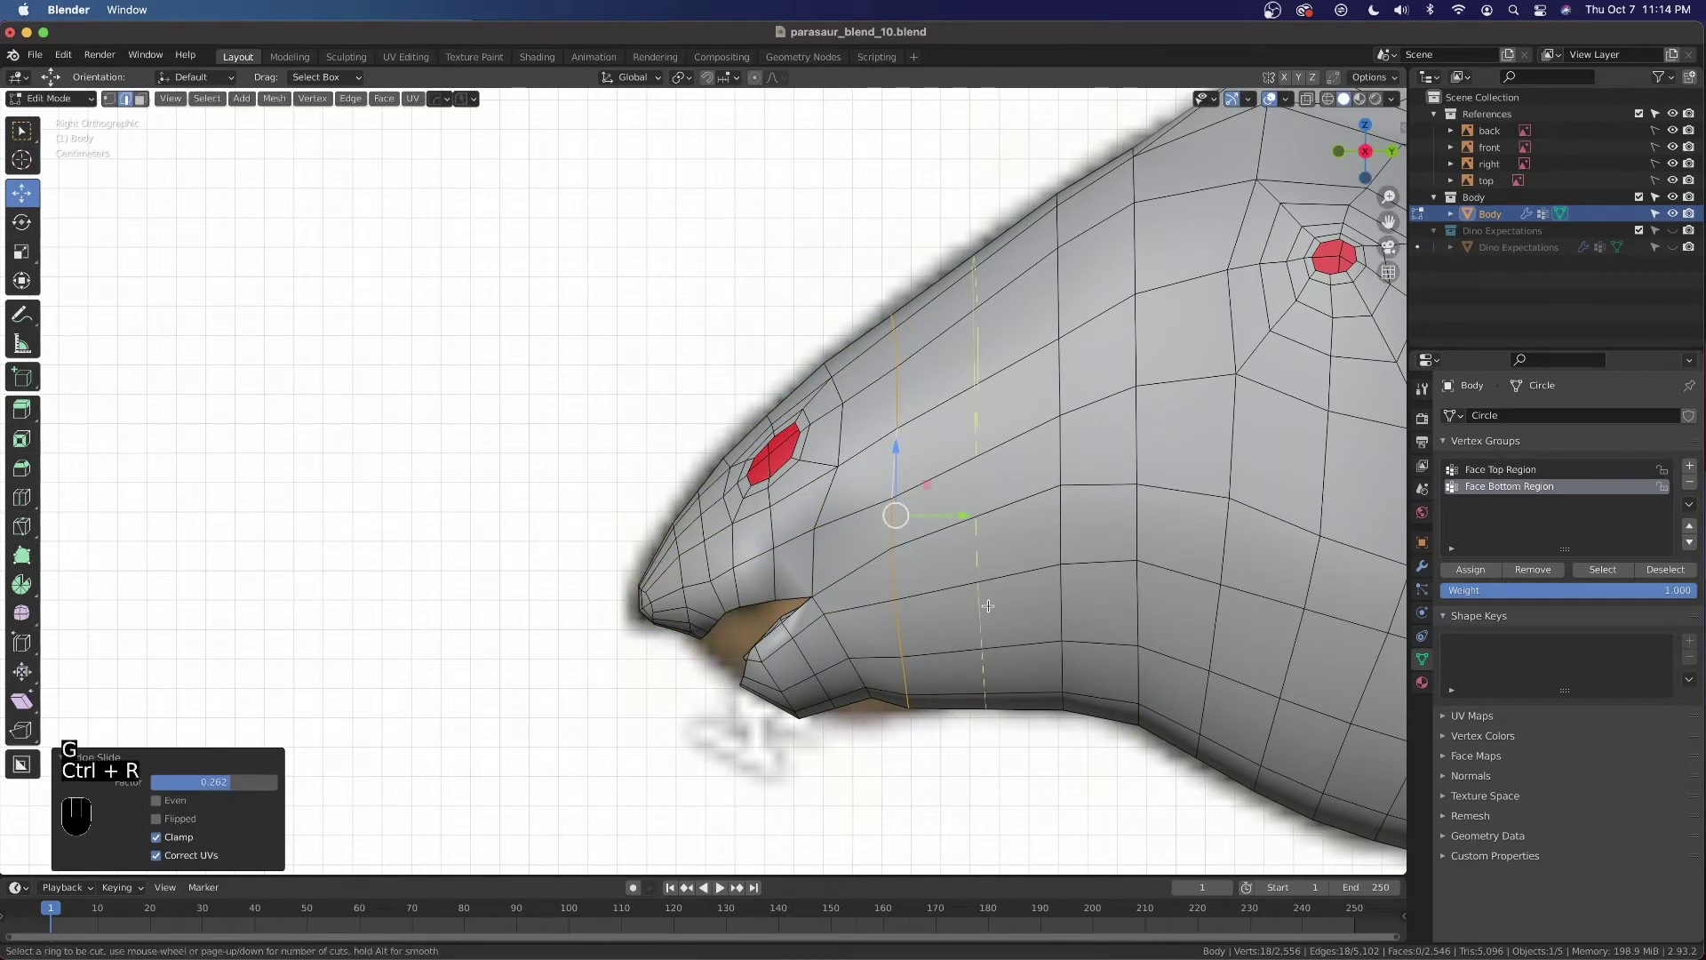
{"action": "left_click", "coordinate": [988, 606]}
{"action": "right_click", "coordinate": [988, 606]}
{"action": "scroll", "coordinate": [1030, 528], "scroll_direction": "down", "scroll_amount": 3}
{"action": "middle_click_drag", "start_coordinate": [1020, 531], "coordinate": [886, 537]}
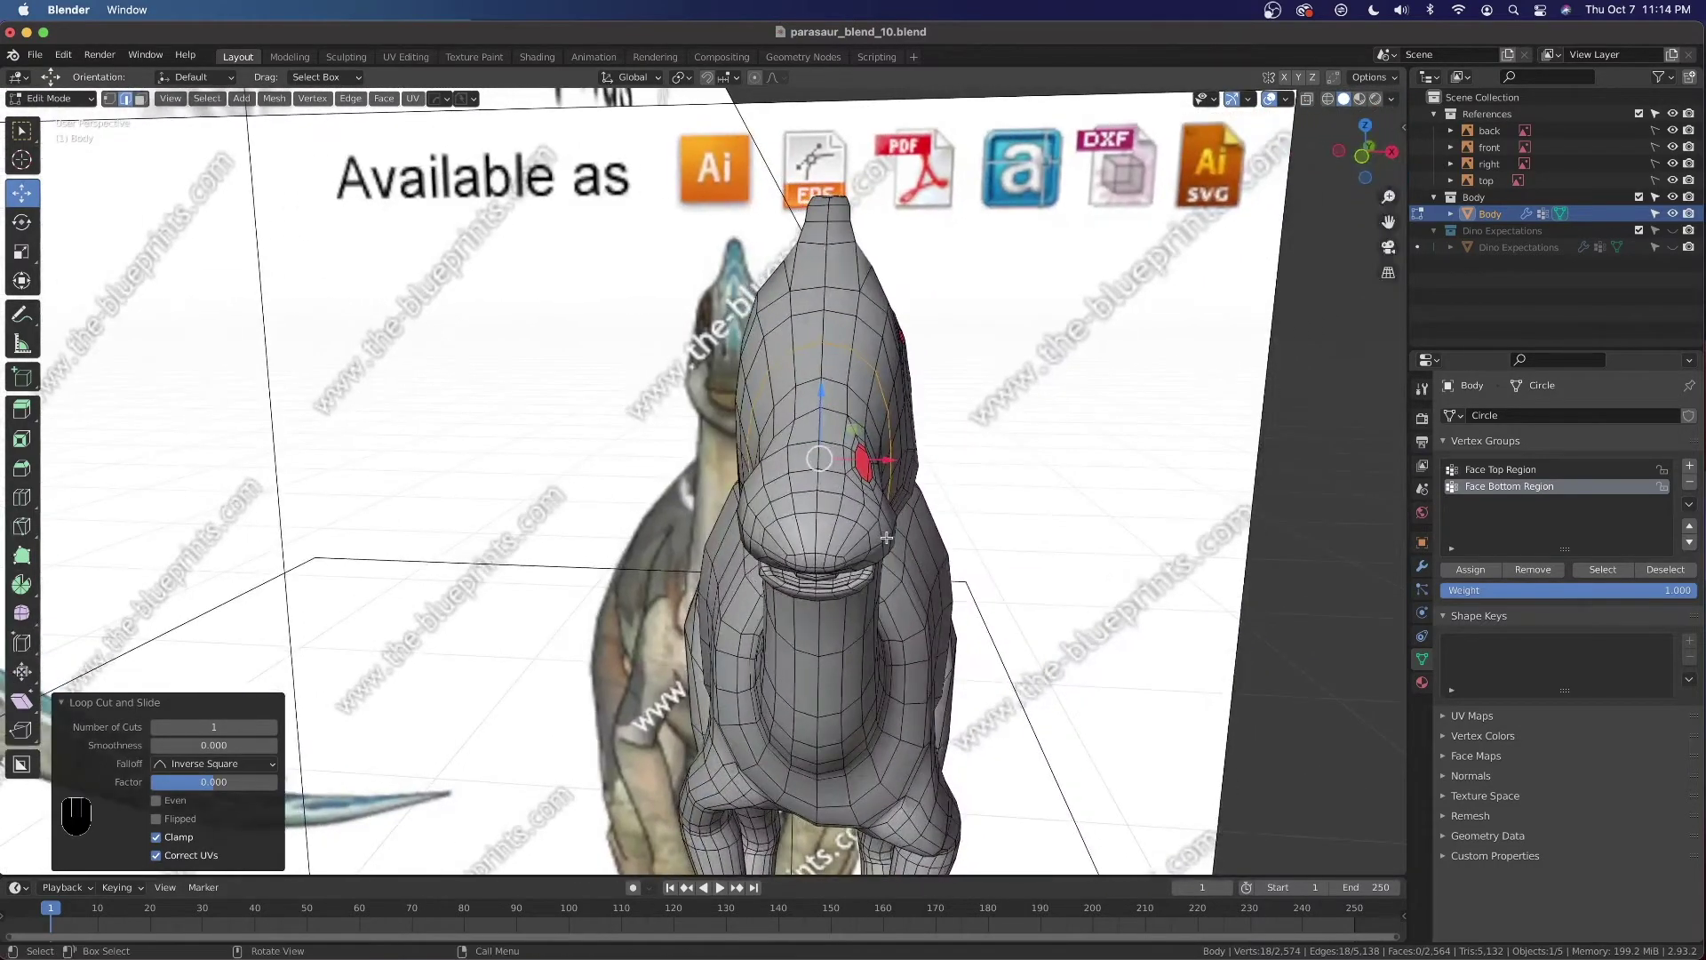
{"action": "key", "text": "Tab"}
{"action": "key", "text": "Tab"}
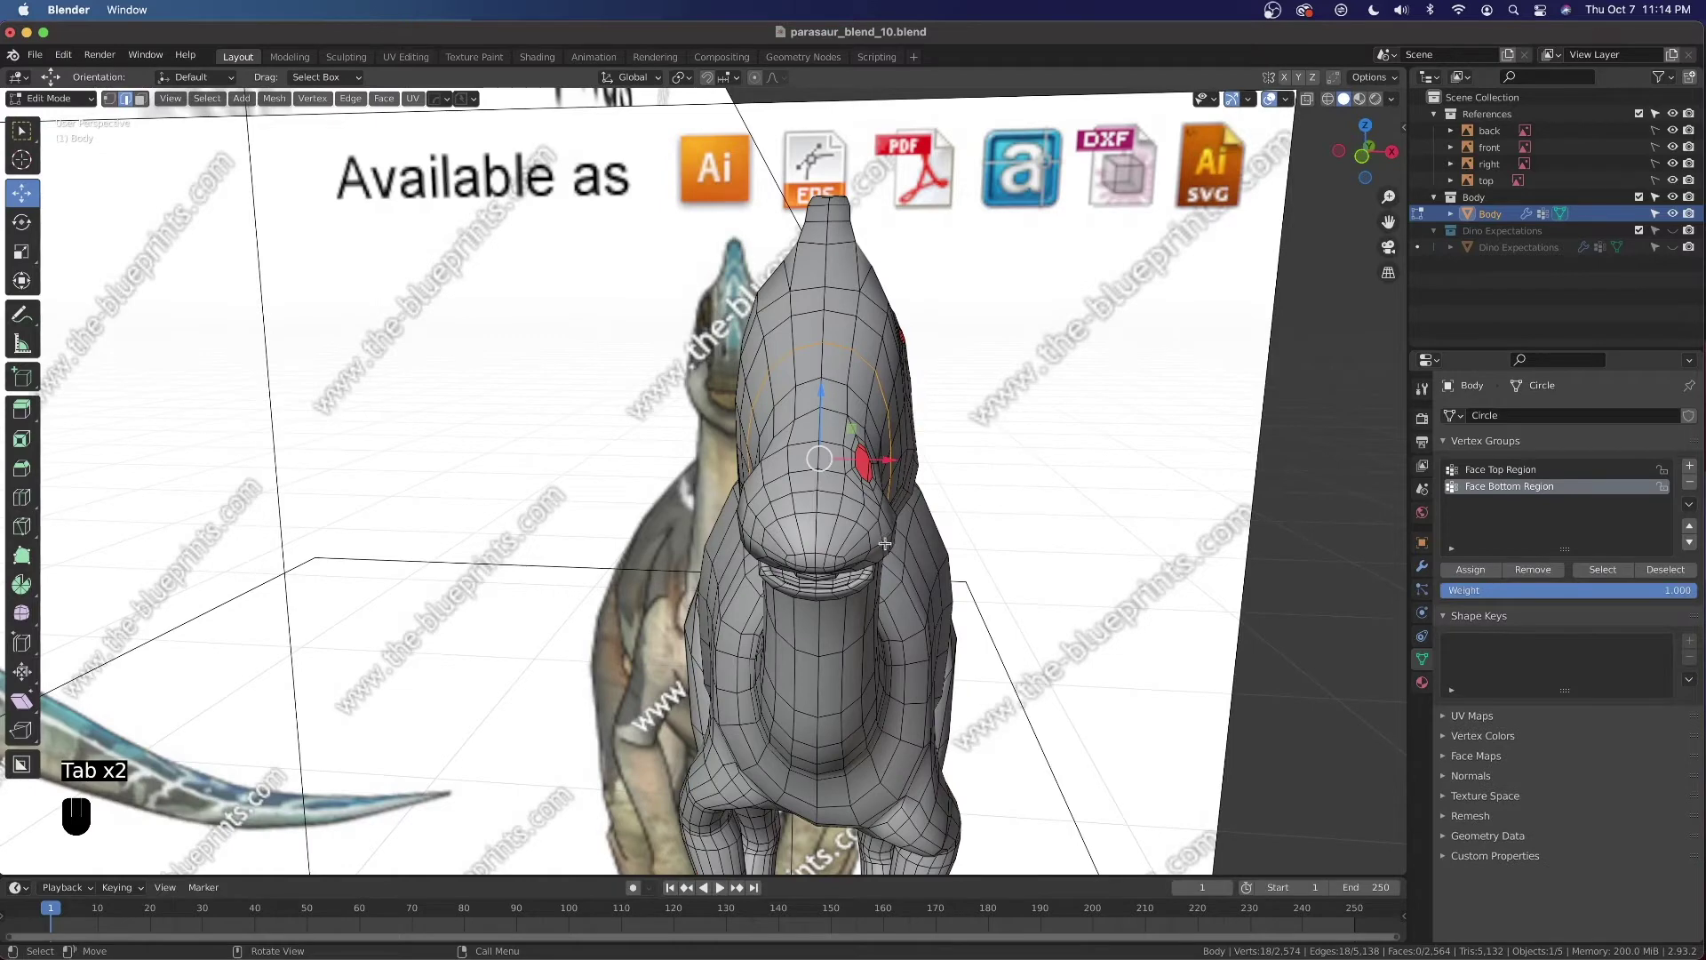
Symmetrize the entire body mesh with the direction set to +X to -X, and clear the selection
{"action": "key", "text": "a"}
{"action": "key", "text": "a"}
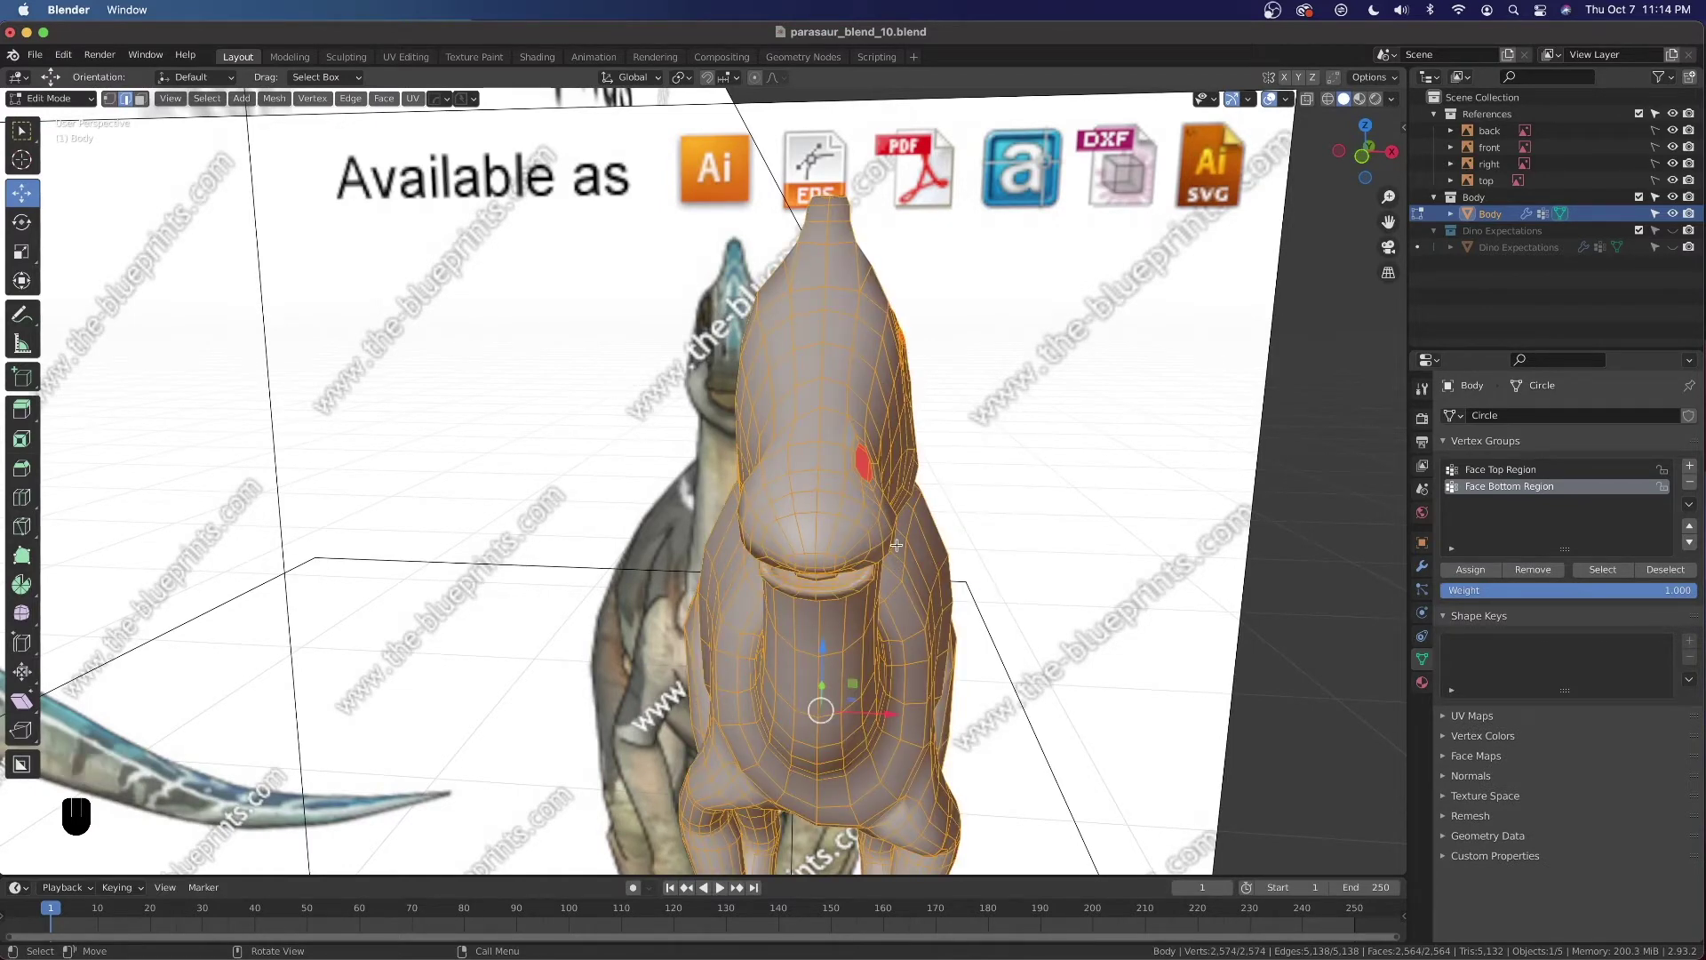
{"action": "key", "text": "q"}
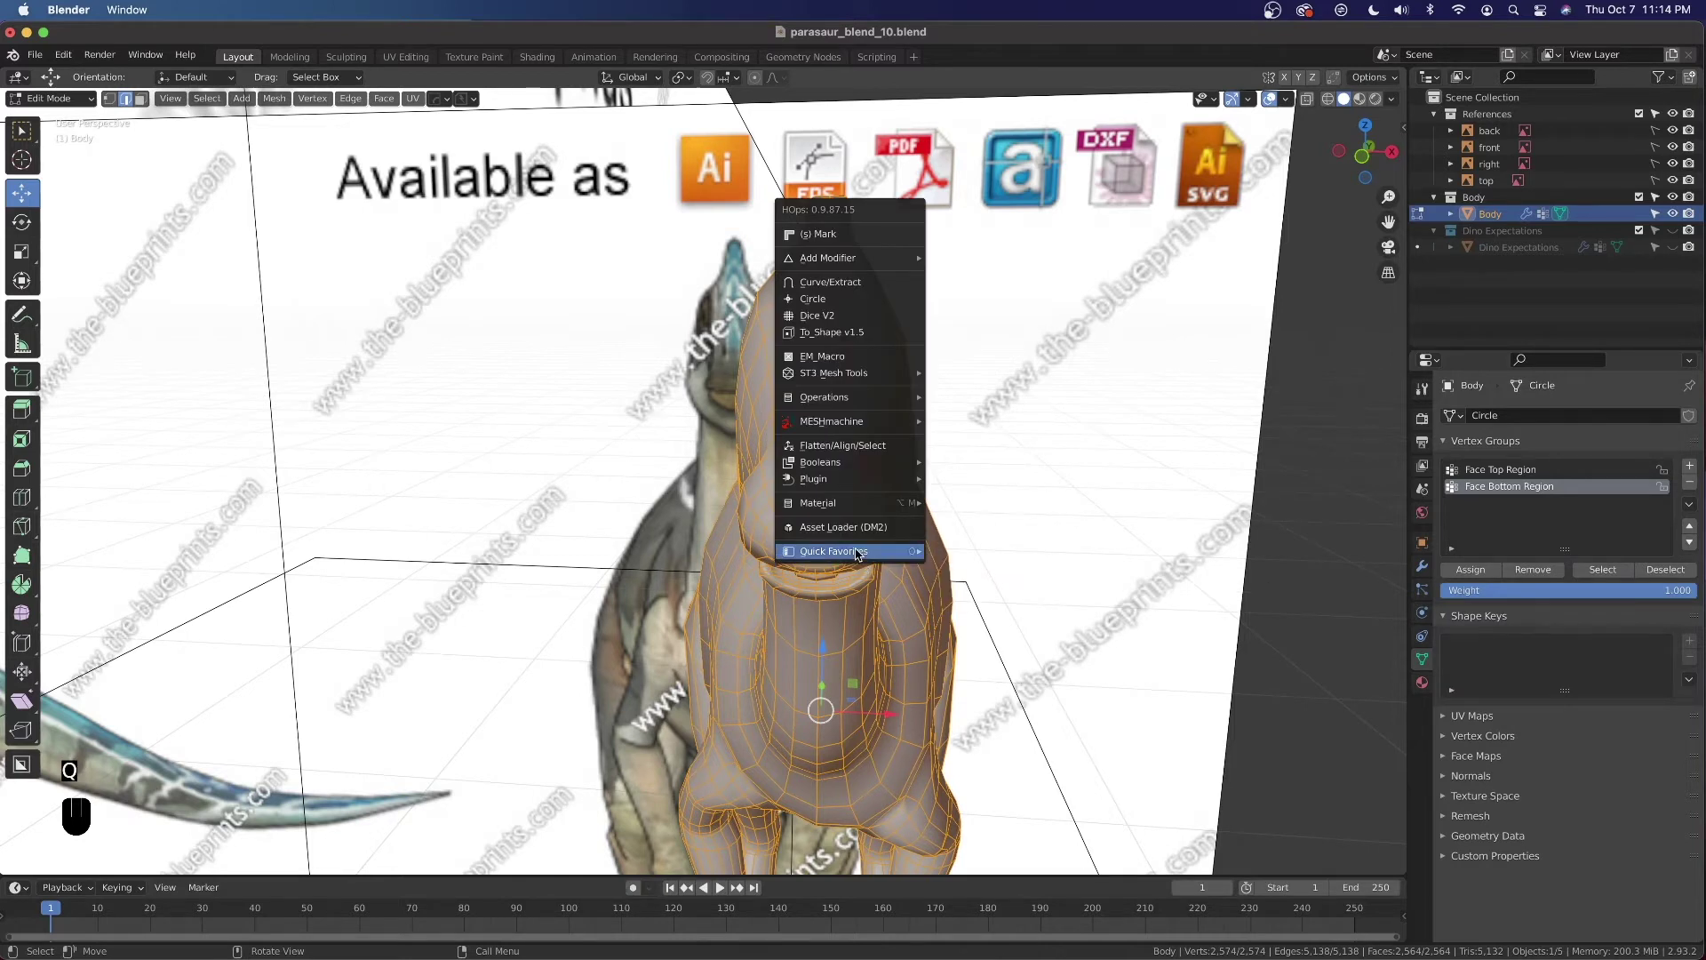
{"action": "left_click", "coordinate": [931, 574]}
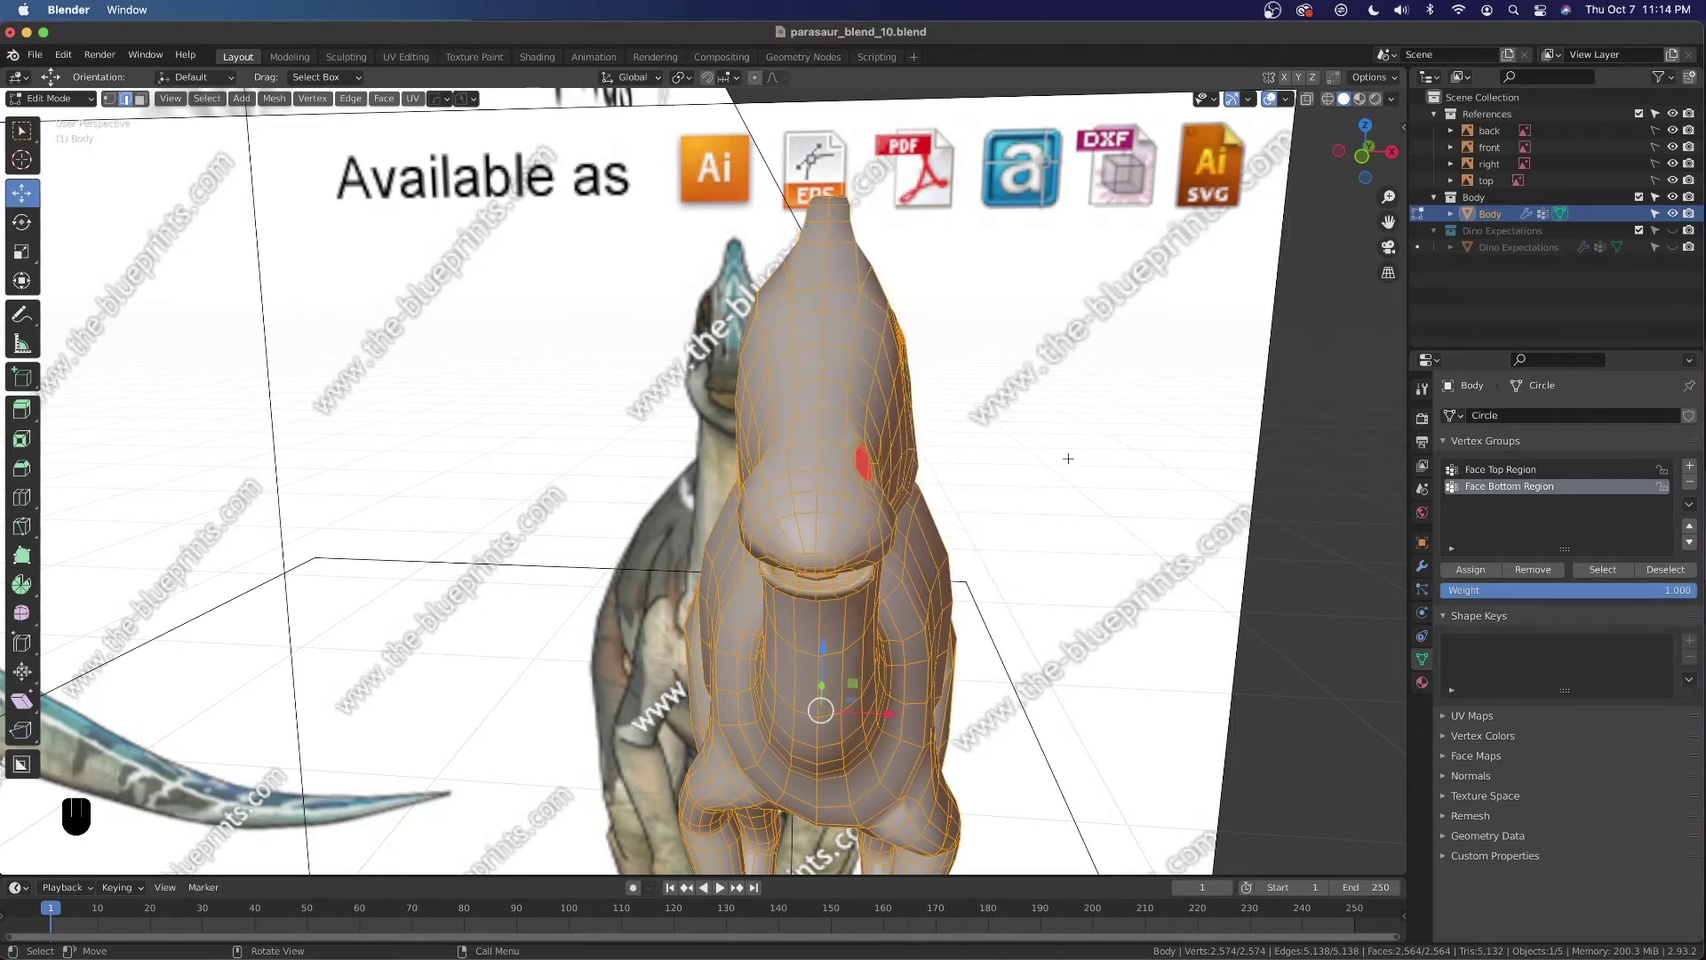
{"action": "left_click", "coordinate": [272, 99]}
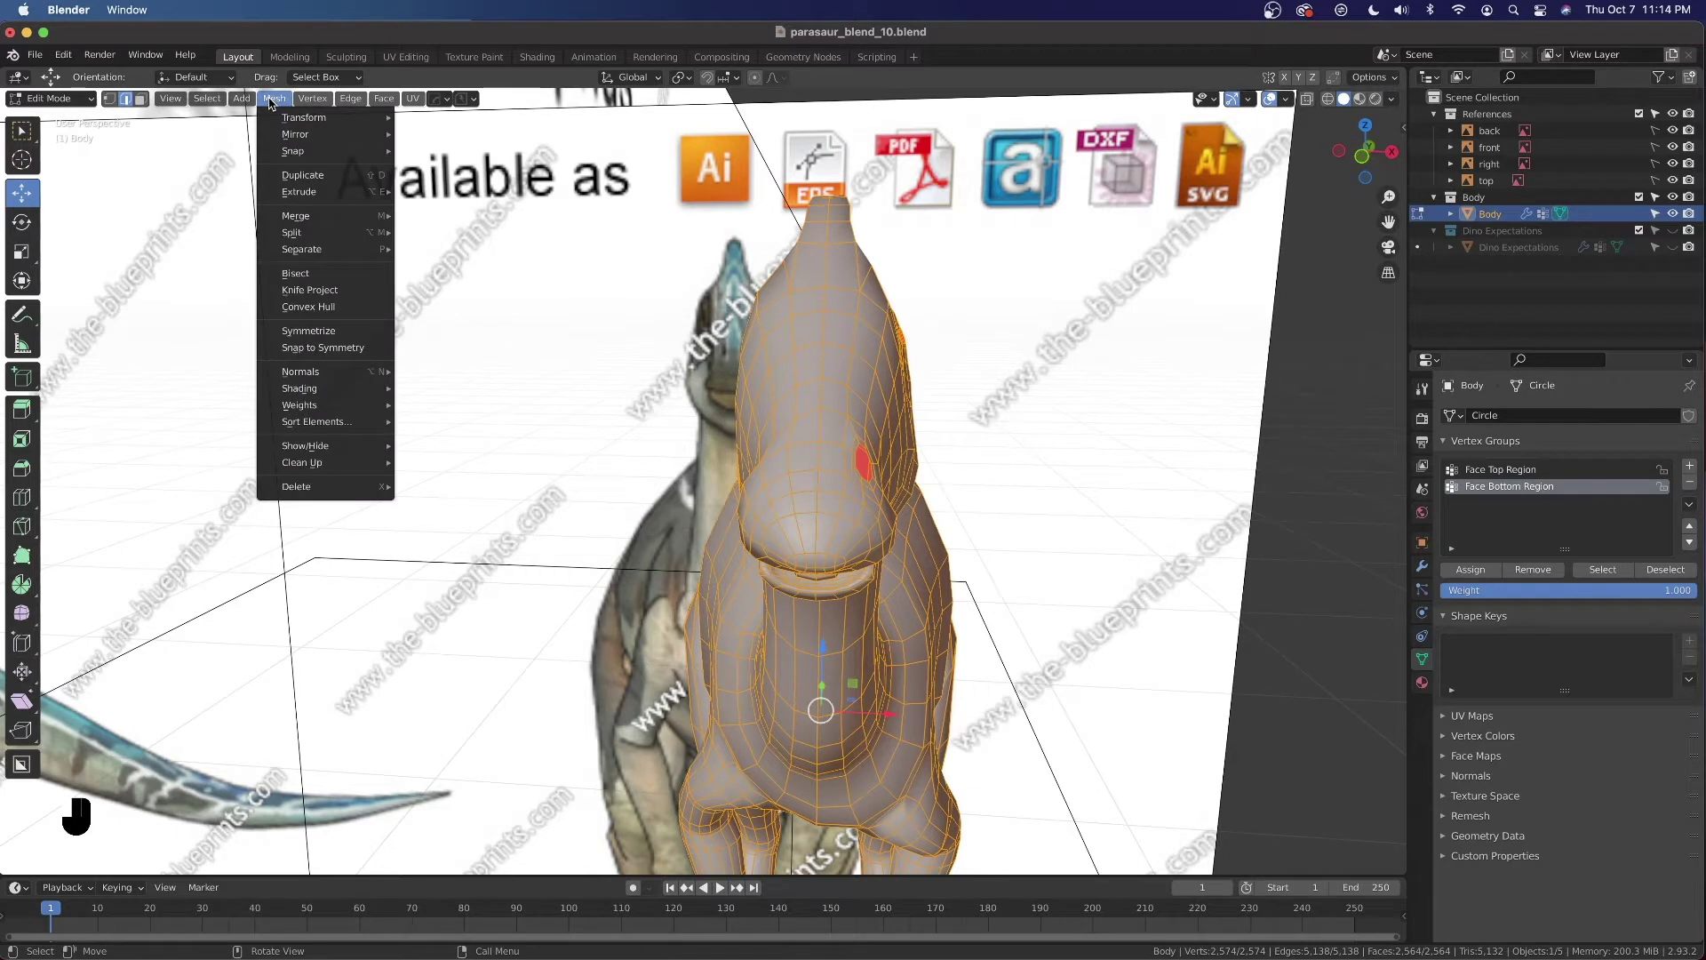
{"action": "right_click", "coordinate": [328, 338]}
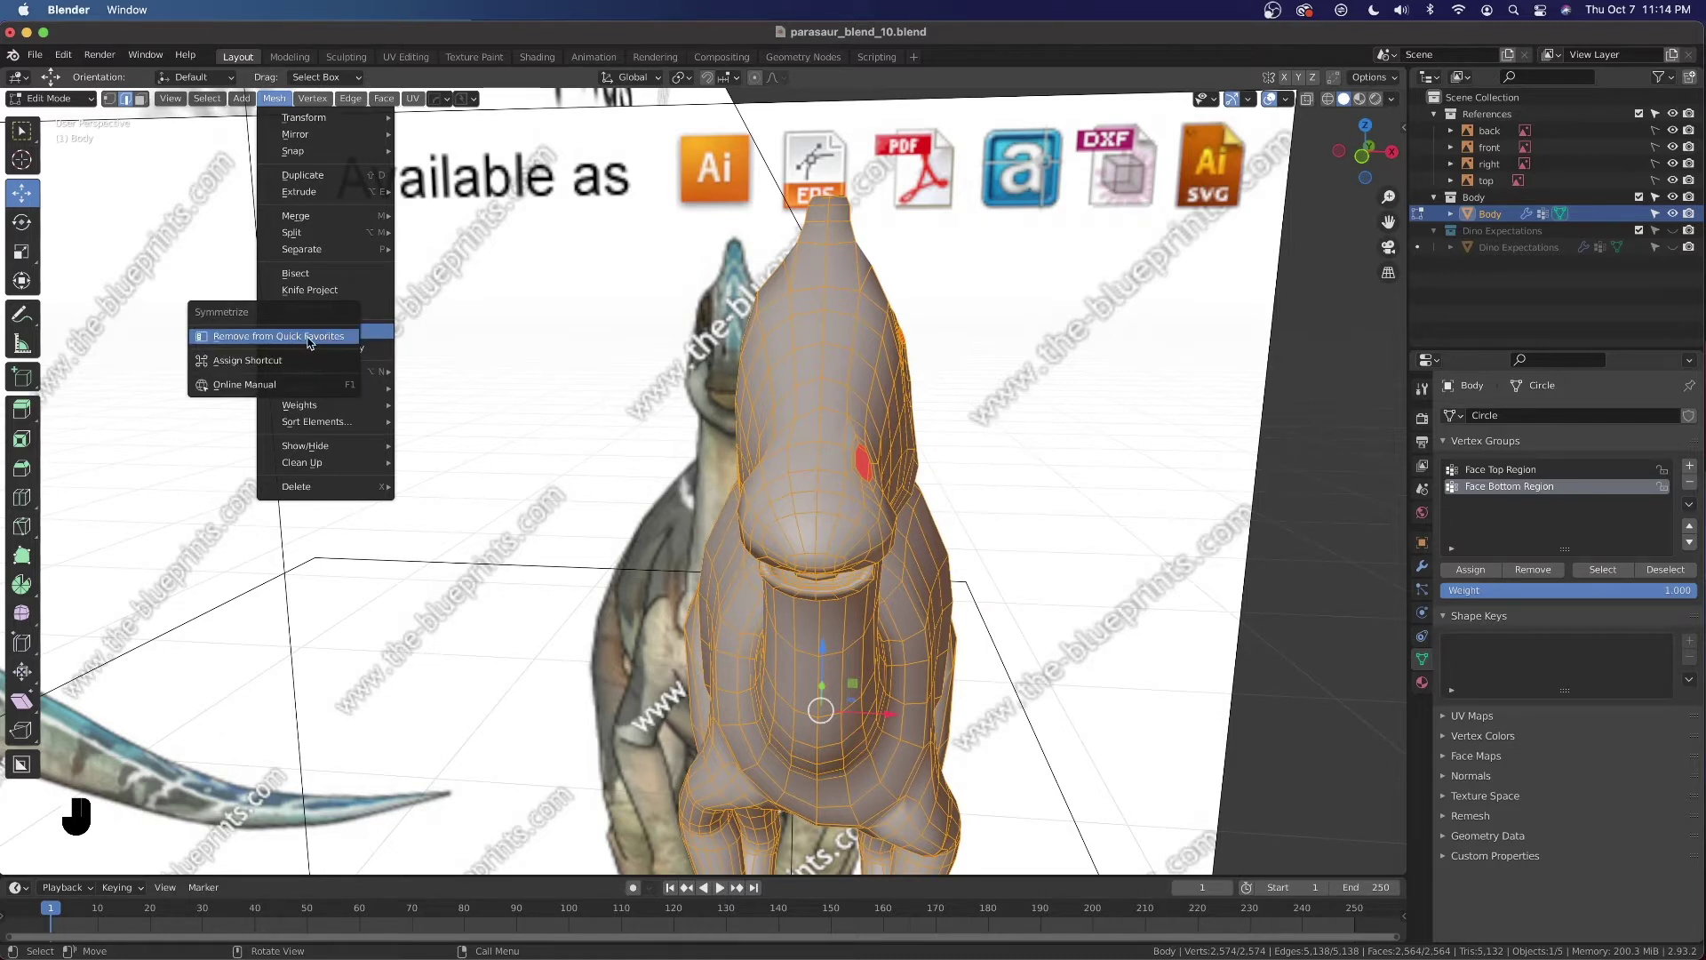
{"action": "left_click", "coordinate": [311, 342]}
{"action": "key", "text": "q"}
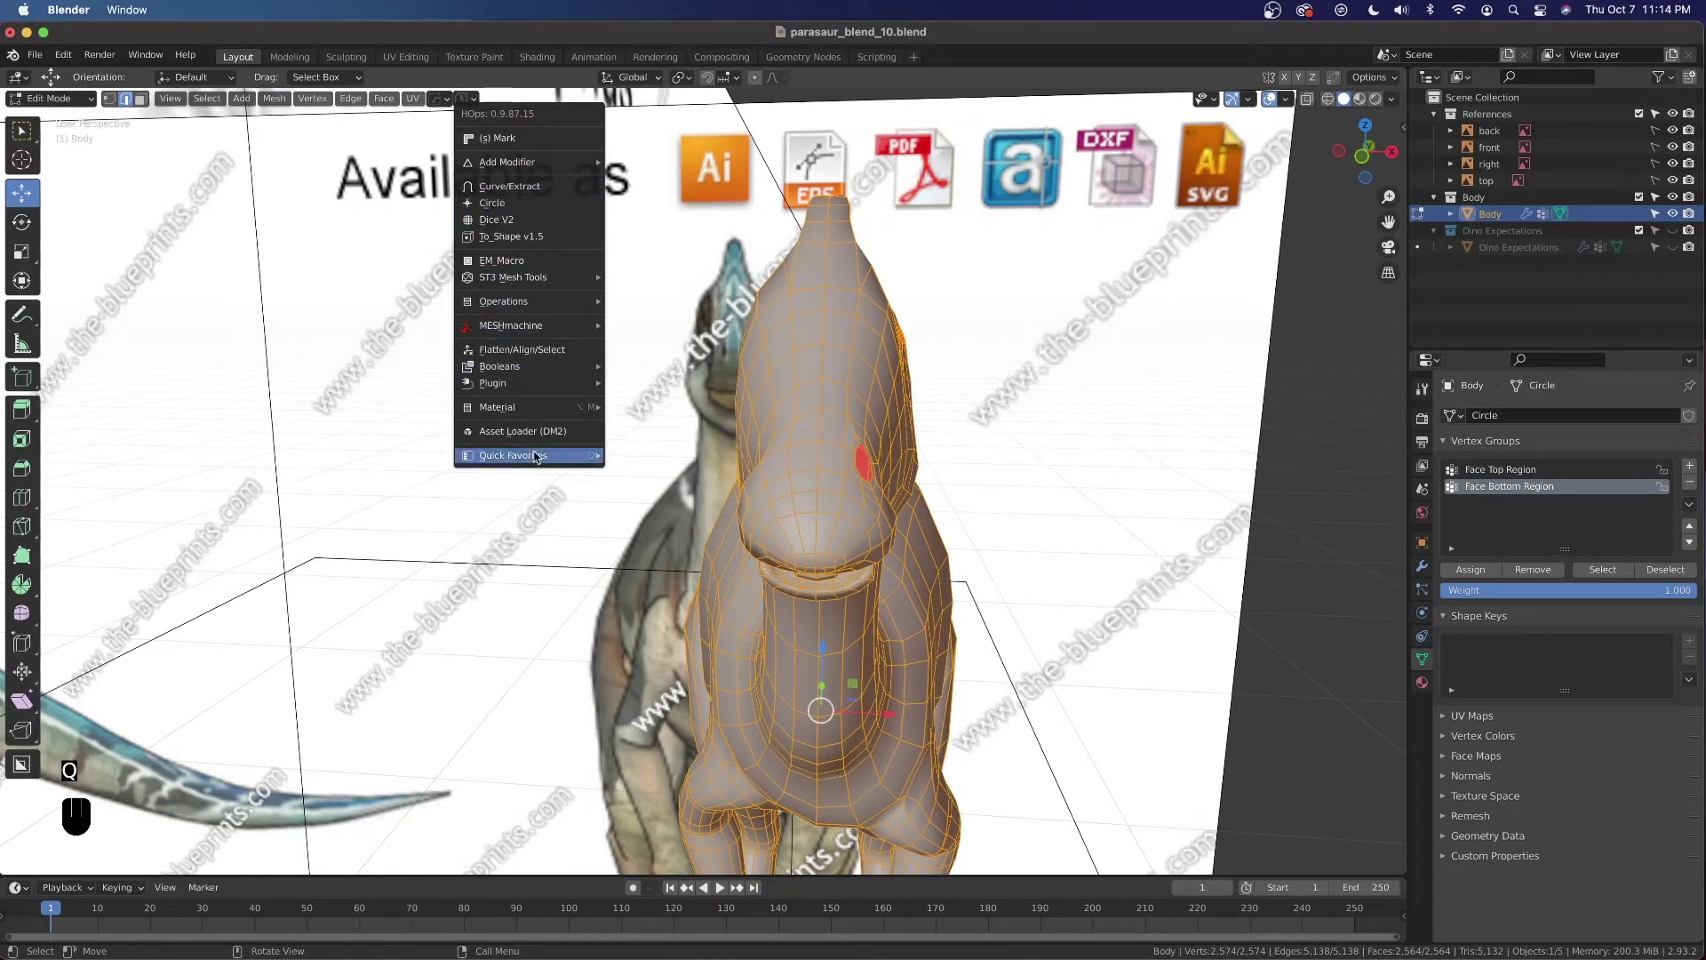
{"action": "mouse_move", "coordinate": [560, 456]}
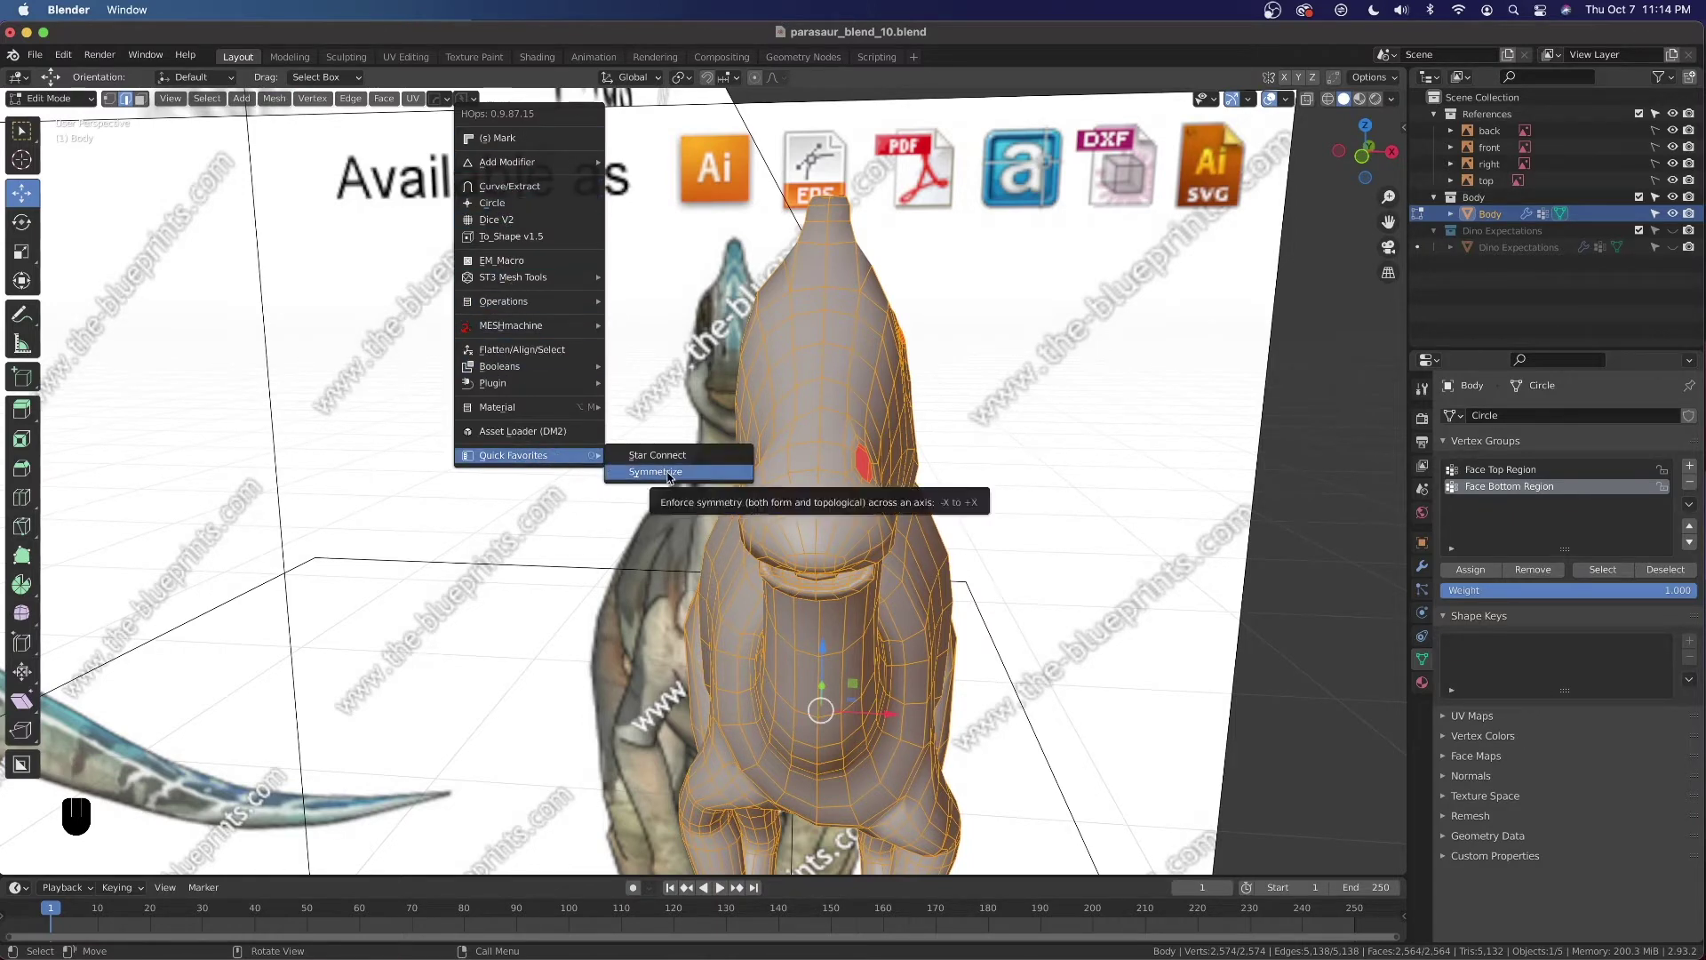
{"action": "left_click", "coordinate": [658, 472]}
{"action": "left_click", "coordinate": [246, 835]}
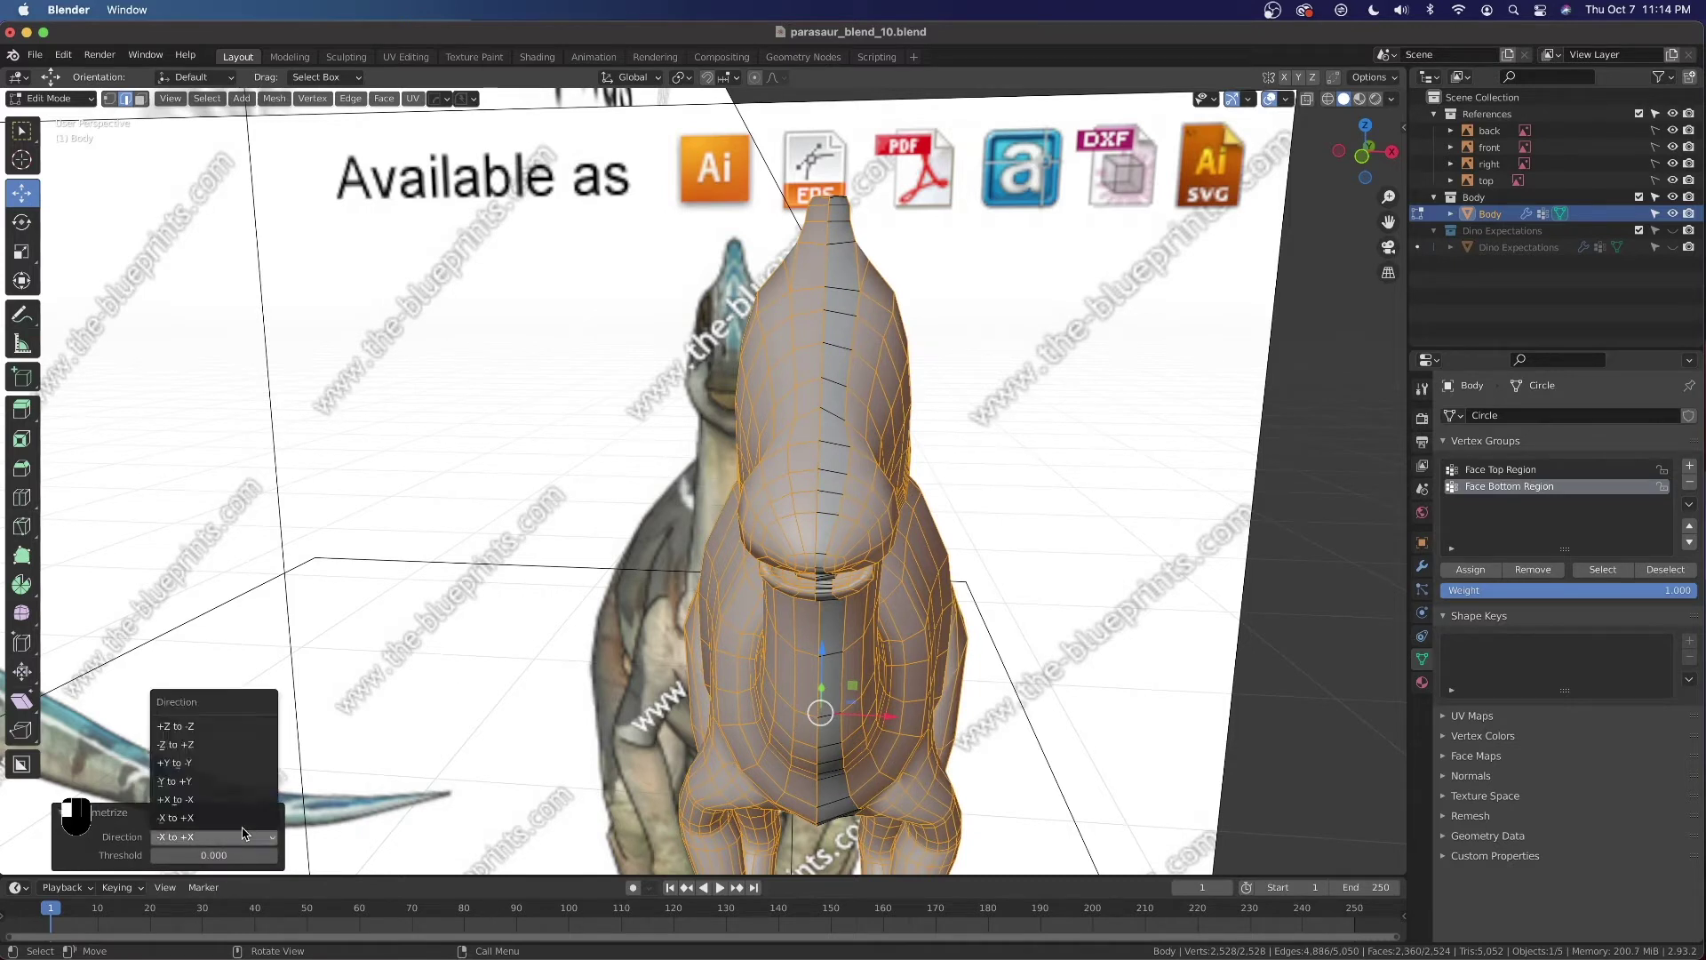
{"action": "left_click", "coordinate": [228, 803]}
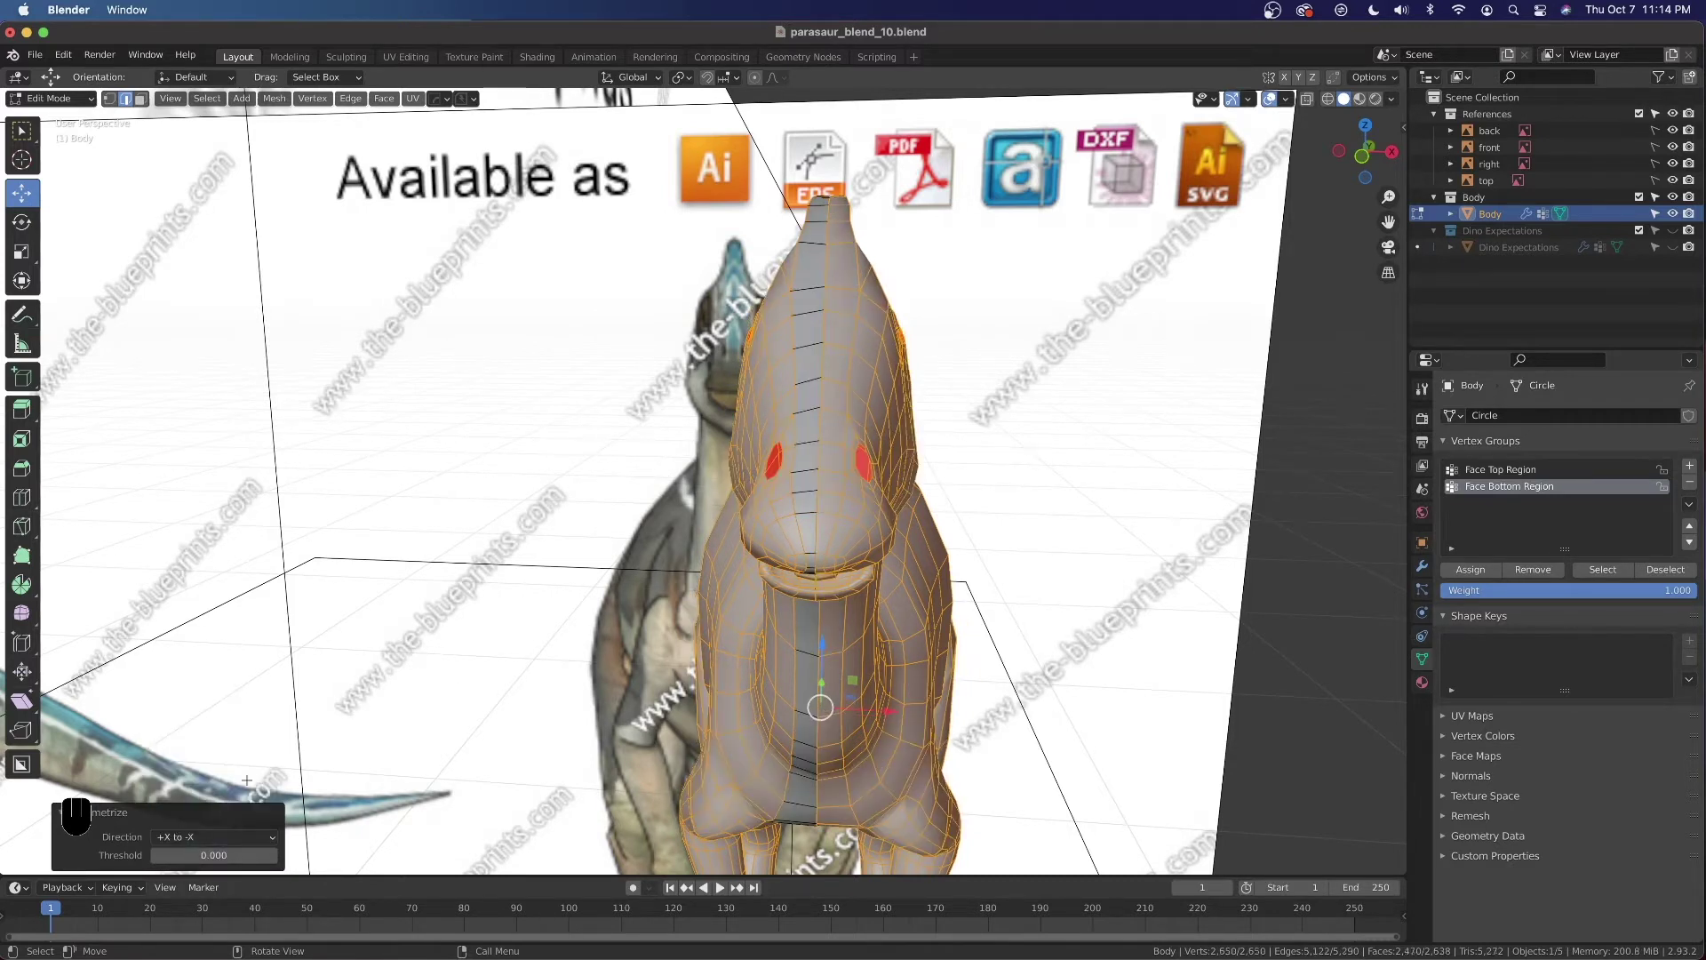
{"action": "left_click", "coordinate": [929, 474]}
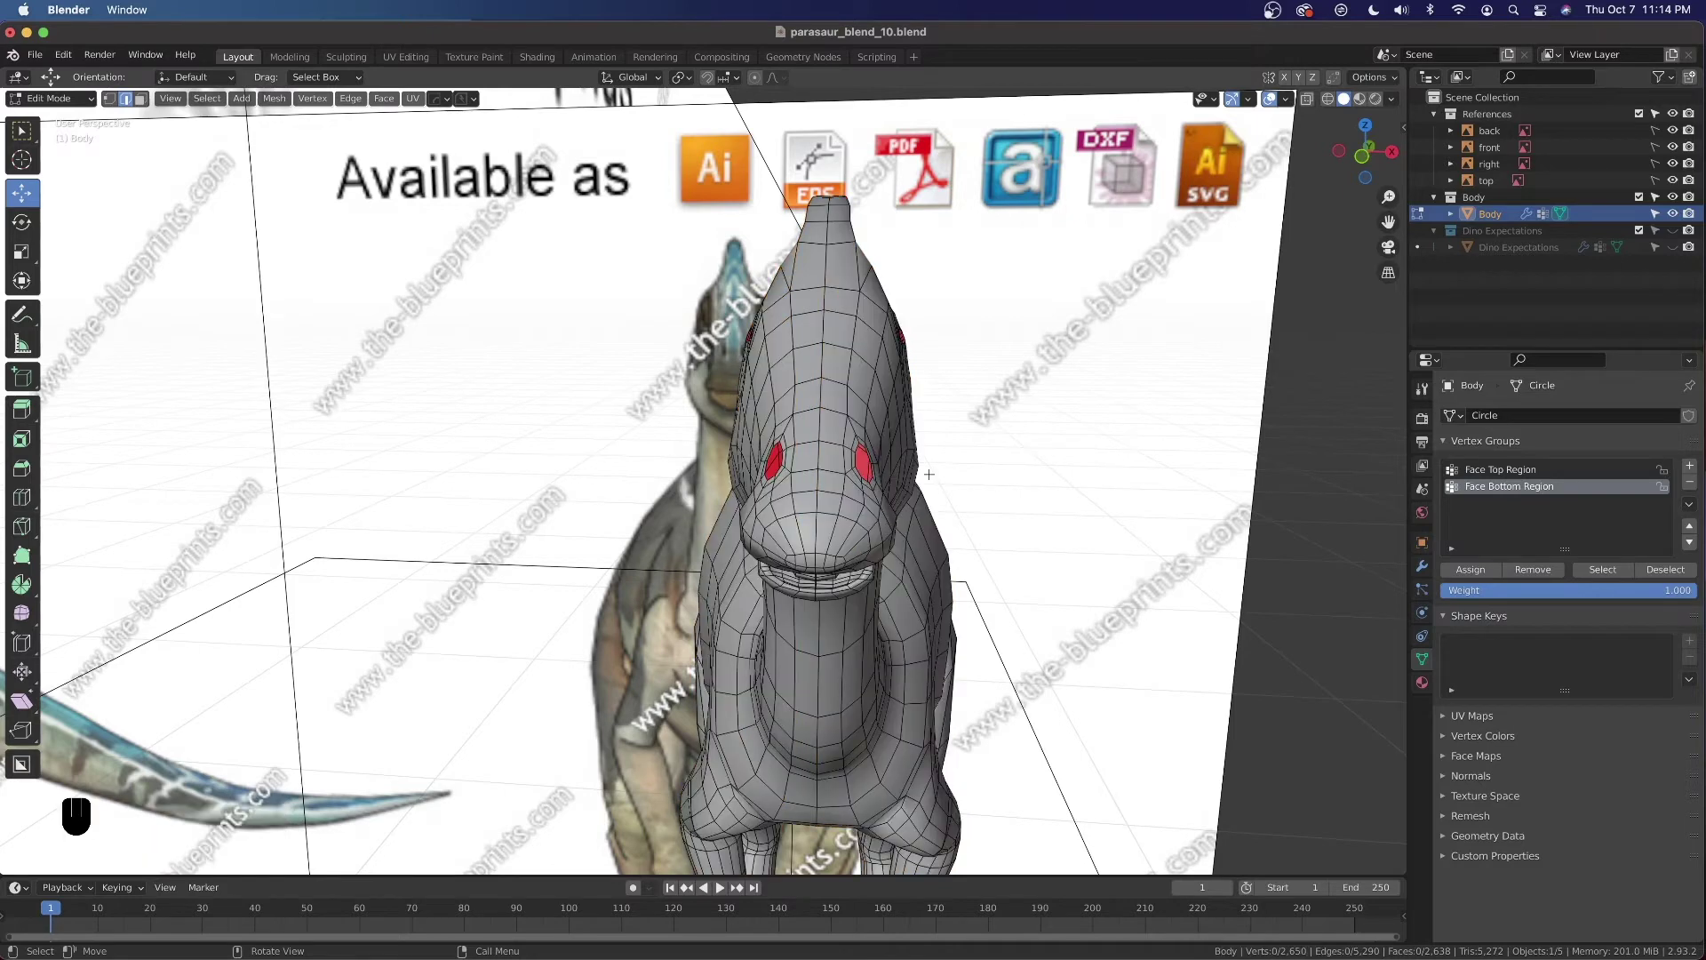
Compare the head's side profile with the reference image in right view and inspect the smoothed surface around the eye and crest
{"action": "key", "text": "grave"}
{"action": "middle_click_drag", "start_coordinate": [1029, 362], "coordinate": [607, 494], "text": "shift"}
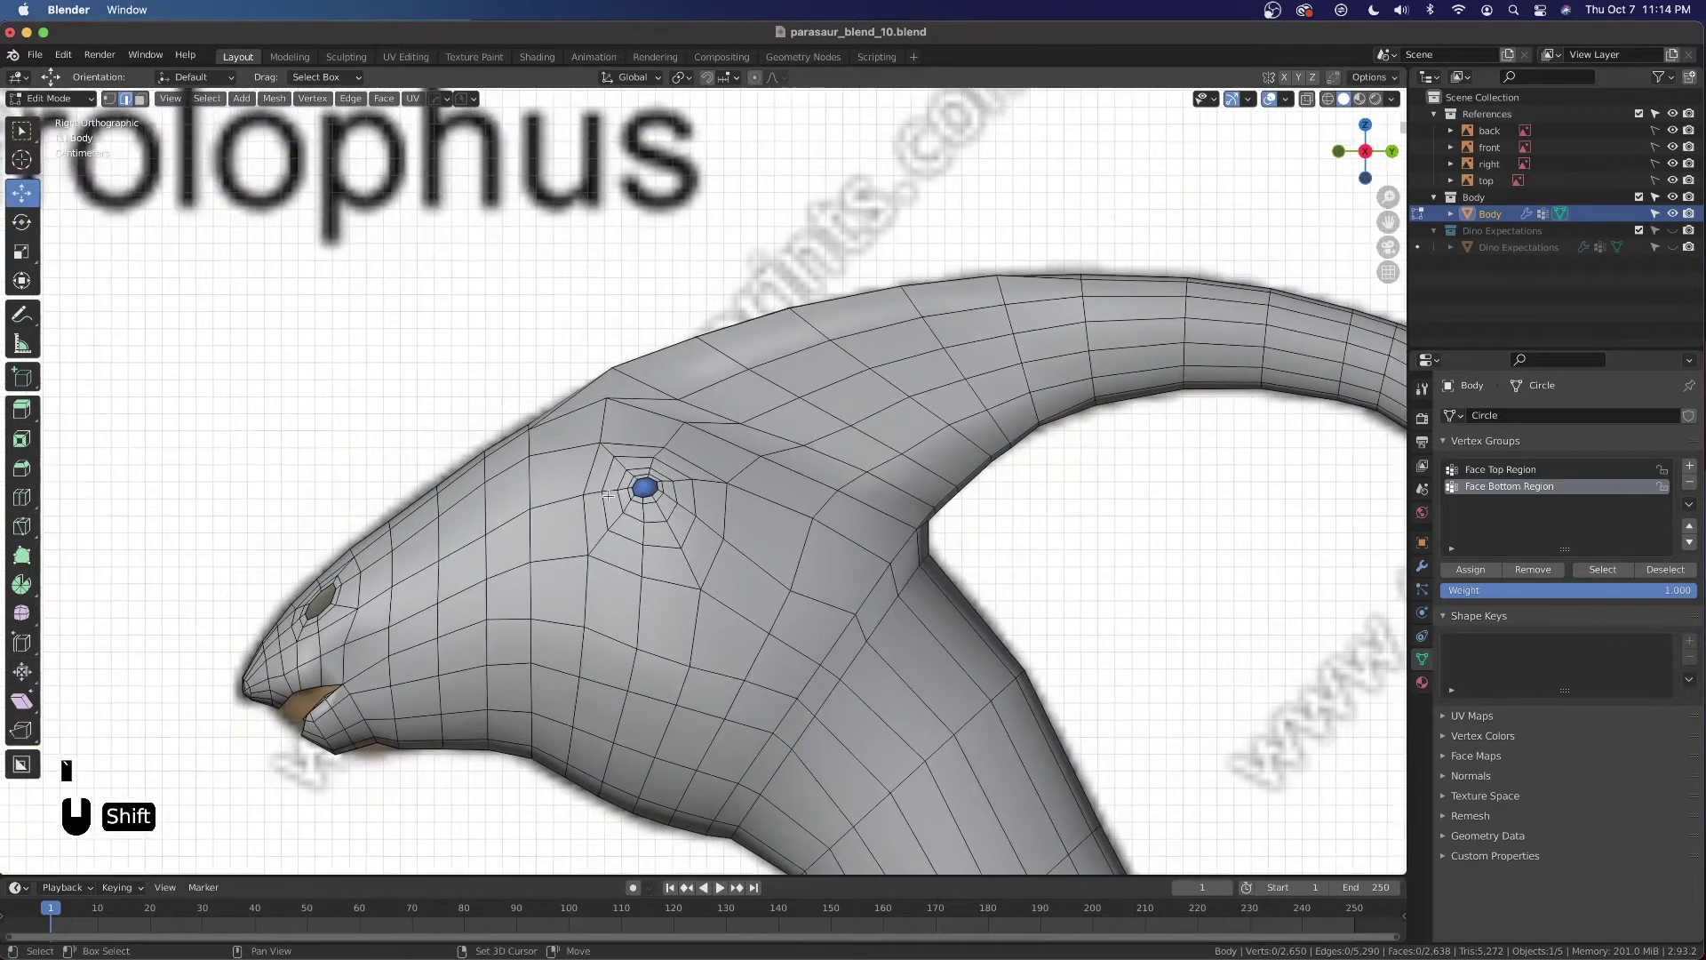
{"action": "left_click", "coordinate": [109, 100]}
{"action": "key", "text": "alt+z"}
{"action": "key", "text": "alt+z"}
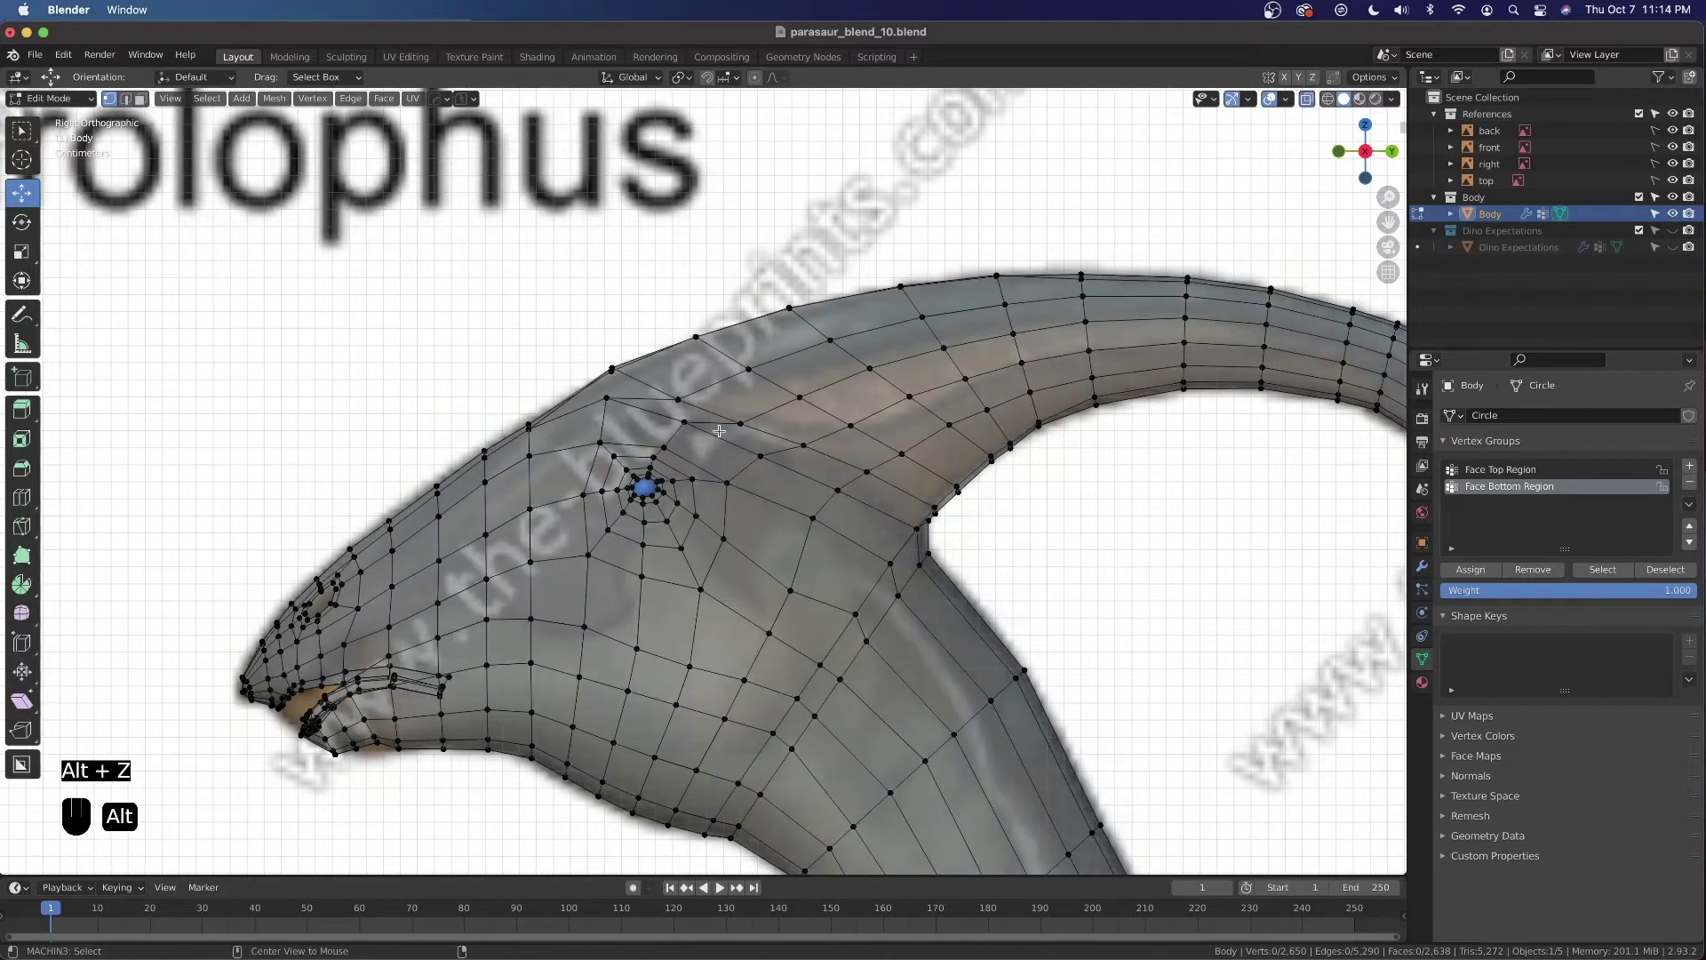
{"action": "key", "text": "Tab"}
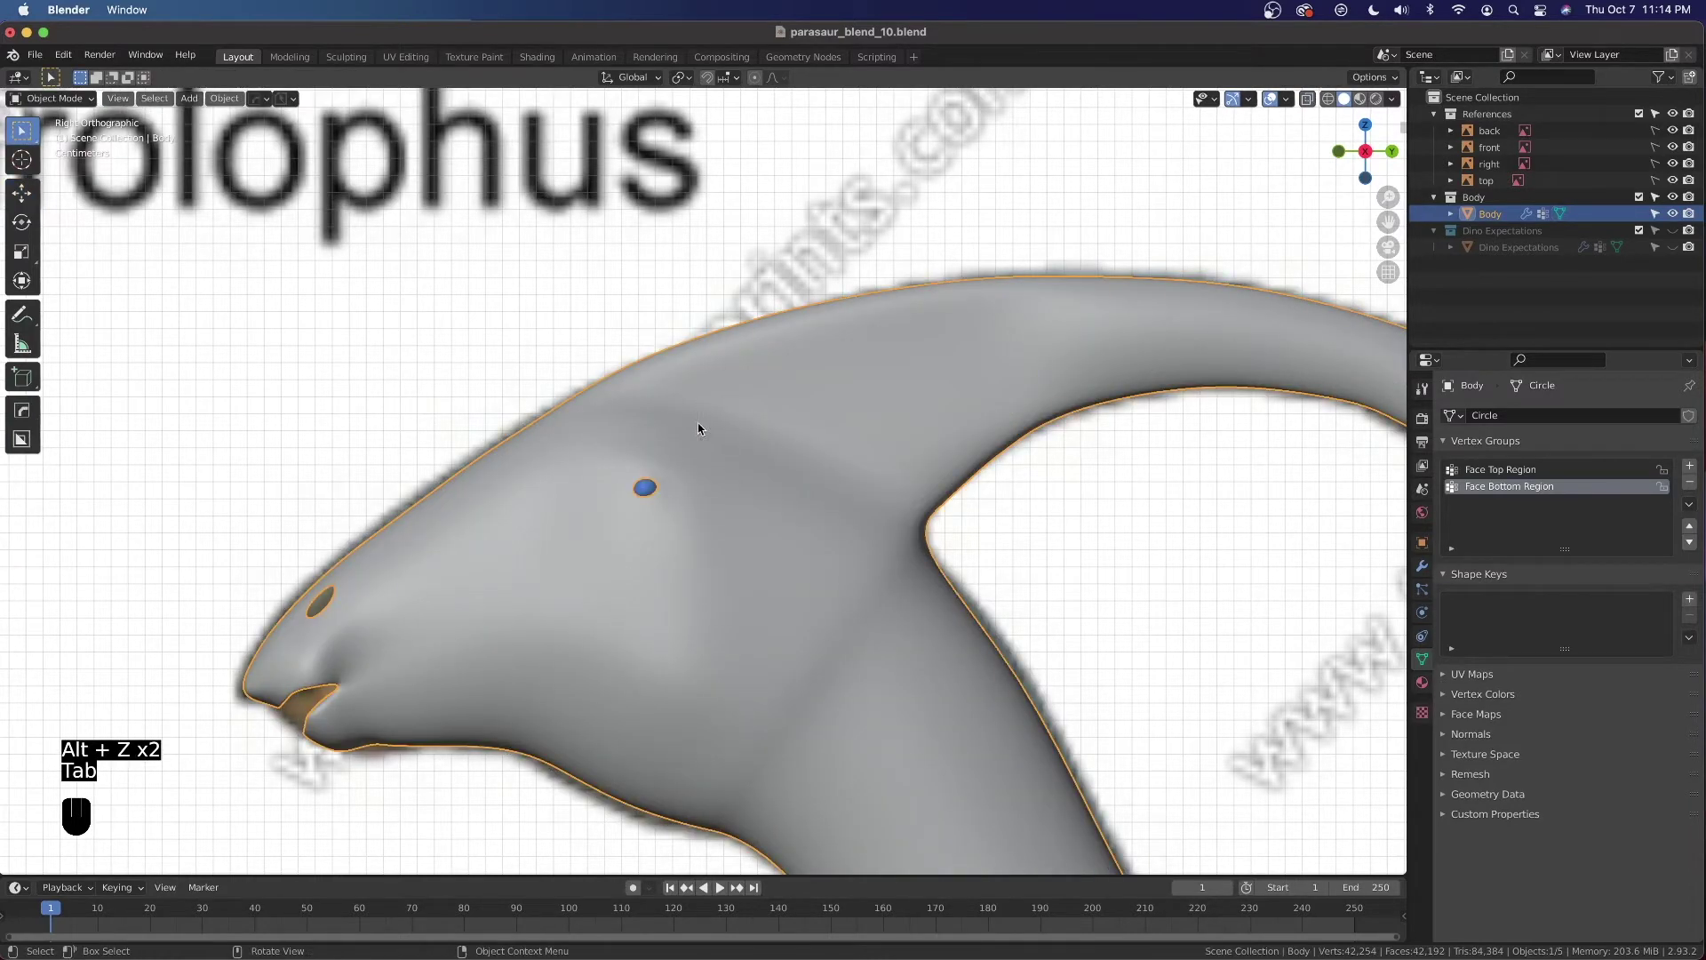
{"action": "key", "text": "Tab"}
Select the patch of twelve faces above and behind the eye, up to the crest base, and smooth its vertices with Repeat set to 2
{"action": "scroll", "coordinate": [725, 423], "scroll_direction": "up", "scroll_amount": 3}
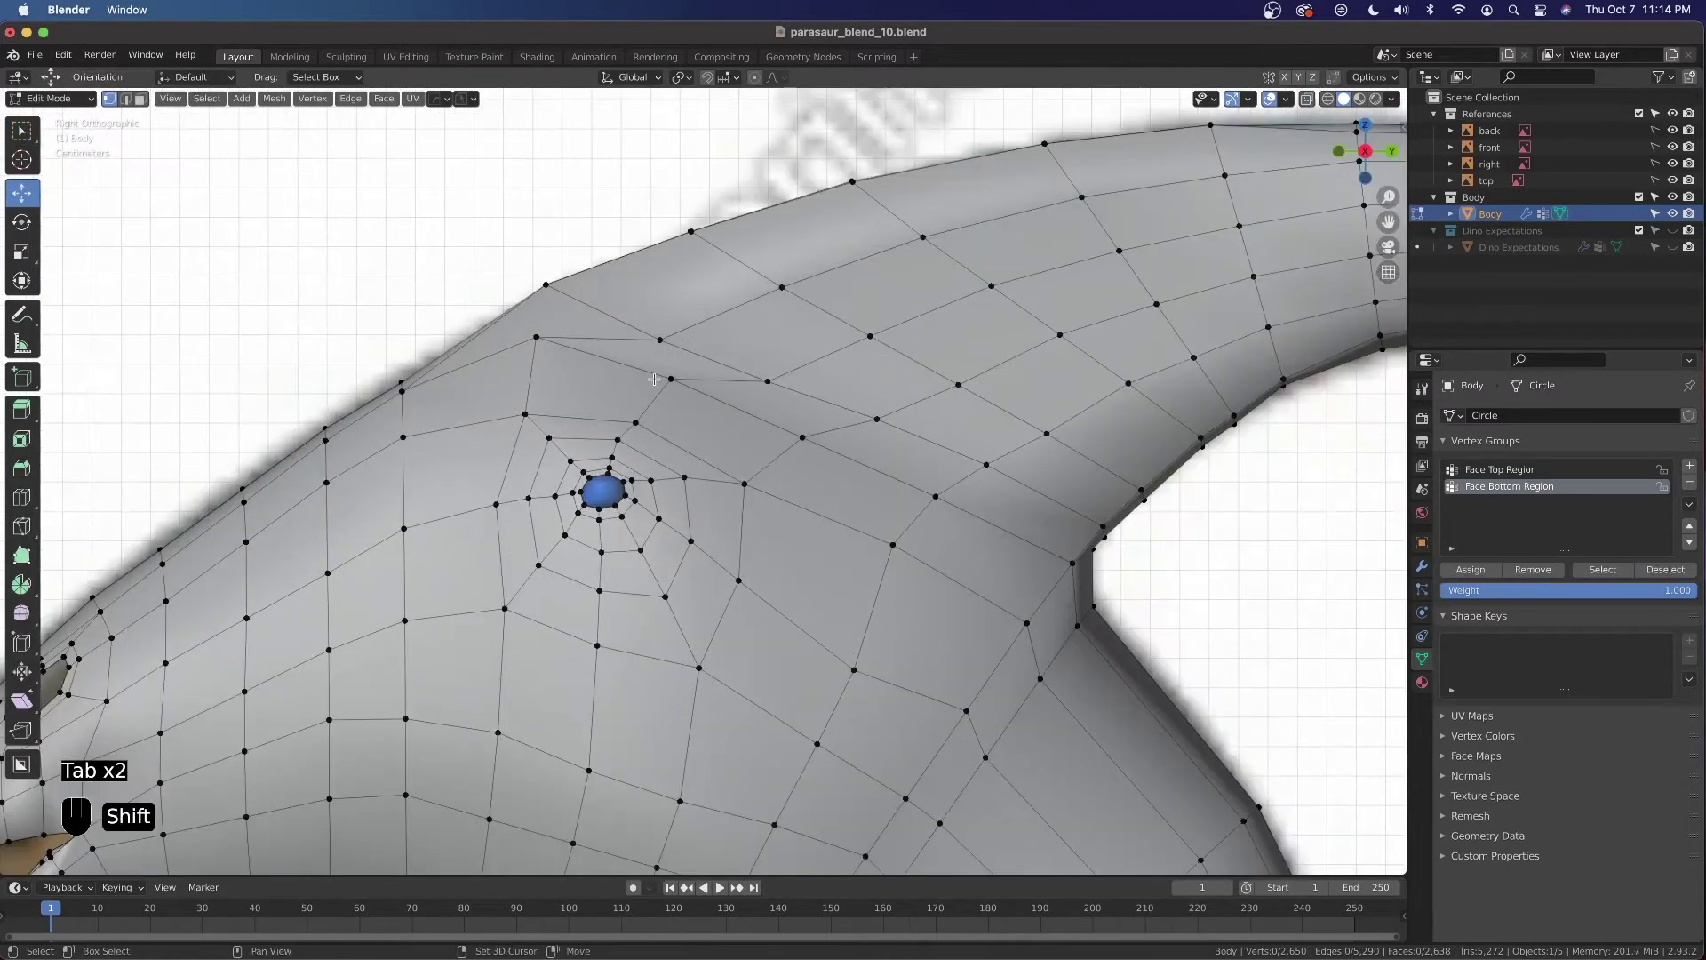
{"action": "scroll", "coordinate": [716, 424], "scroll_direction": "up", "scroll_amount": 3, "text": "shift"}
{"action": "scroll", "coordinate": [709, 424], "scroll_direction": "up", "scroll_amount": 2}
{"action": "left_click", "coordinate": [683, 440]}
{"action": "middle_click_drag", "start_coordinate": [684, 439], "coordinate": [336, 182]}
{"action": "left_click", "coordinate": [141, 98]}
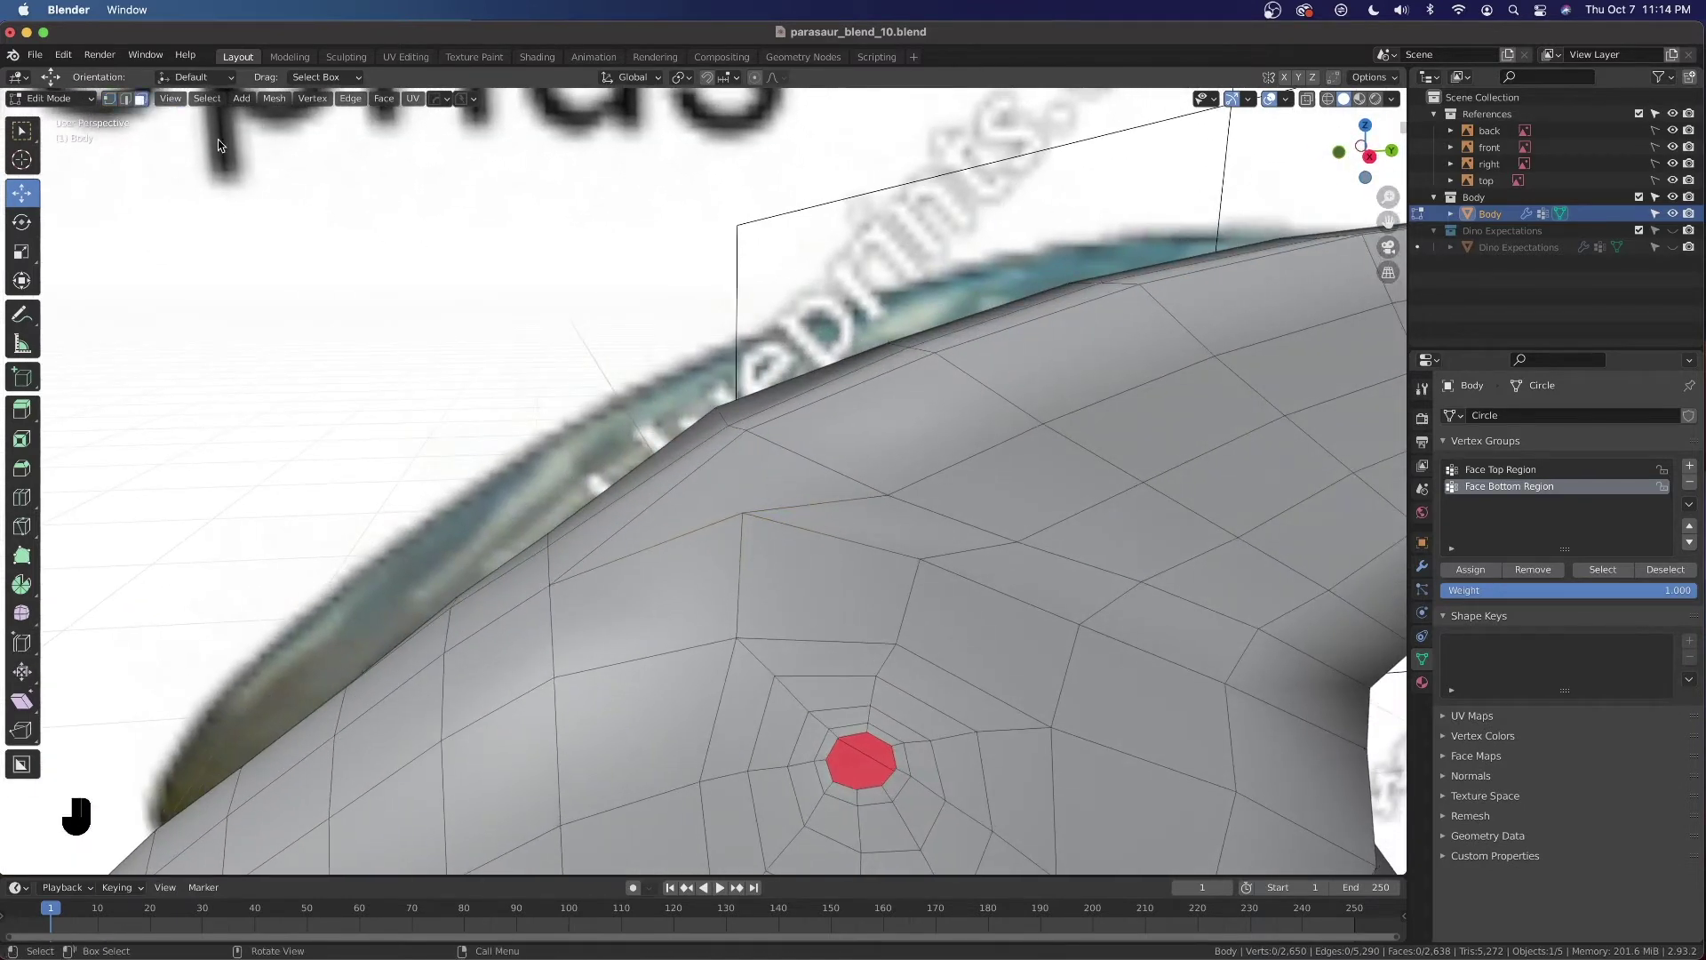
{"action": "left_click", "coordinate": [735, 497], "text": "shift"}
{"action": "left_click", "coordinate": [811, 518], "text": "shift"}
{"action": "left_click", "coordinate": [1018, 601], "text": "shift"}
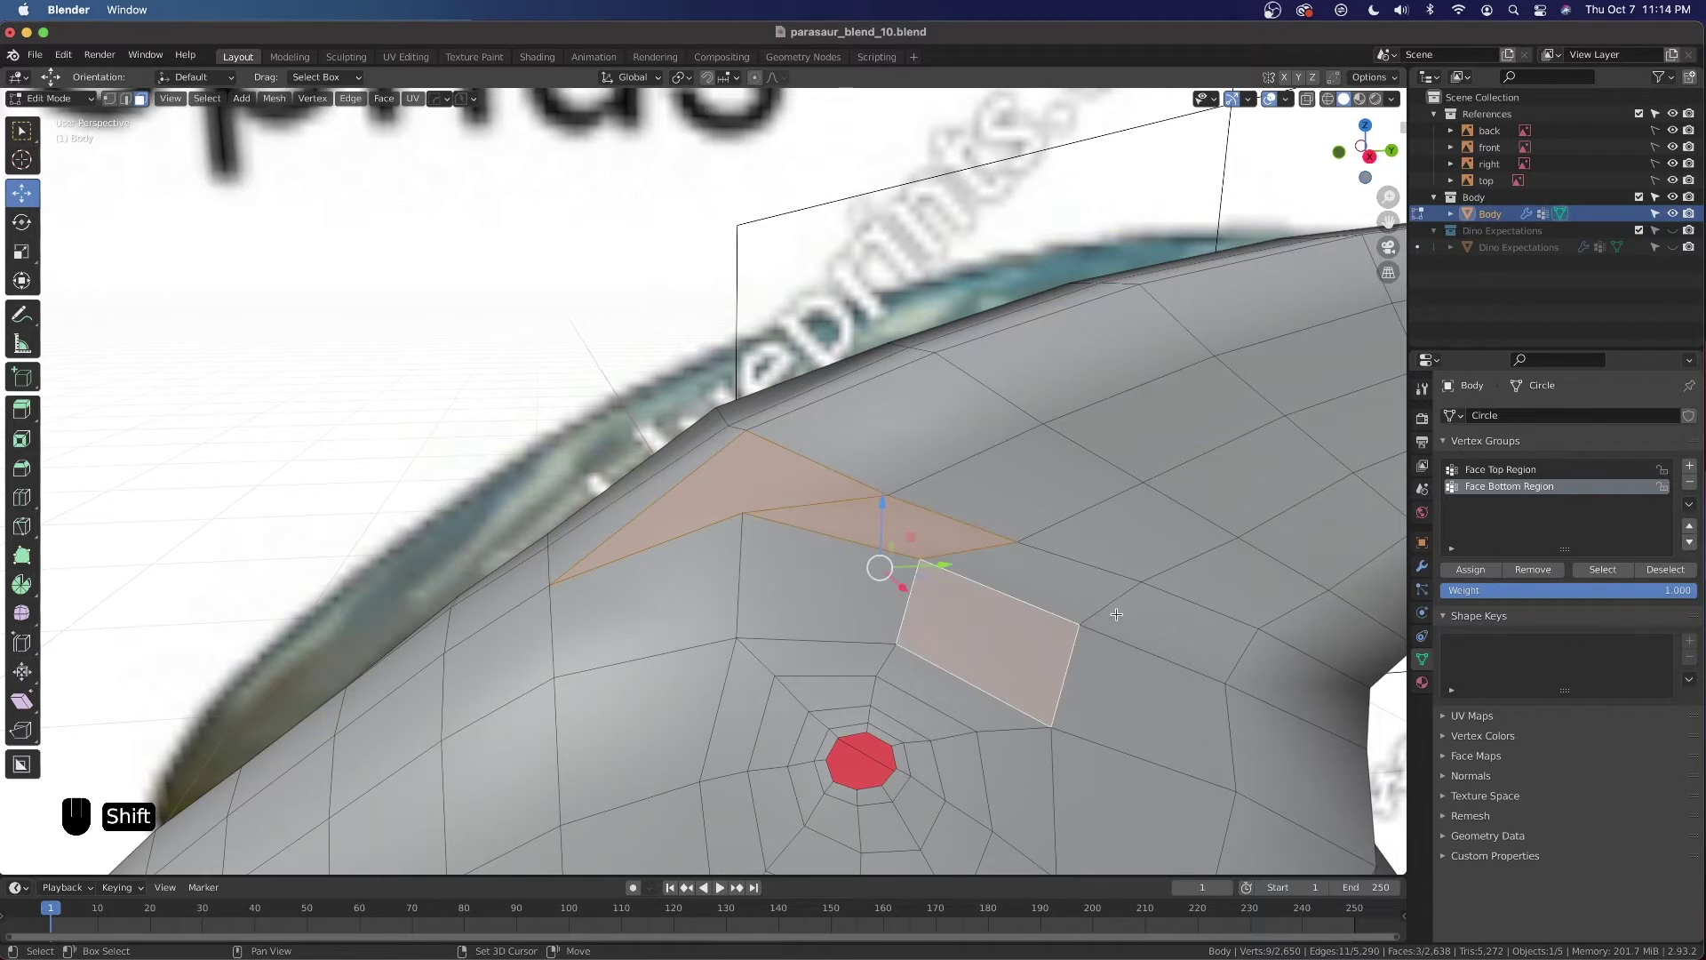
{"action": "key", "text": "super+z"}
{"action": "left_click", "coordinate": [1058, 573], "text": "shift"}
{"action": "left_click", "coordinate": [1249, 617], "text": "shift"}
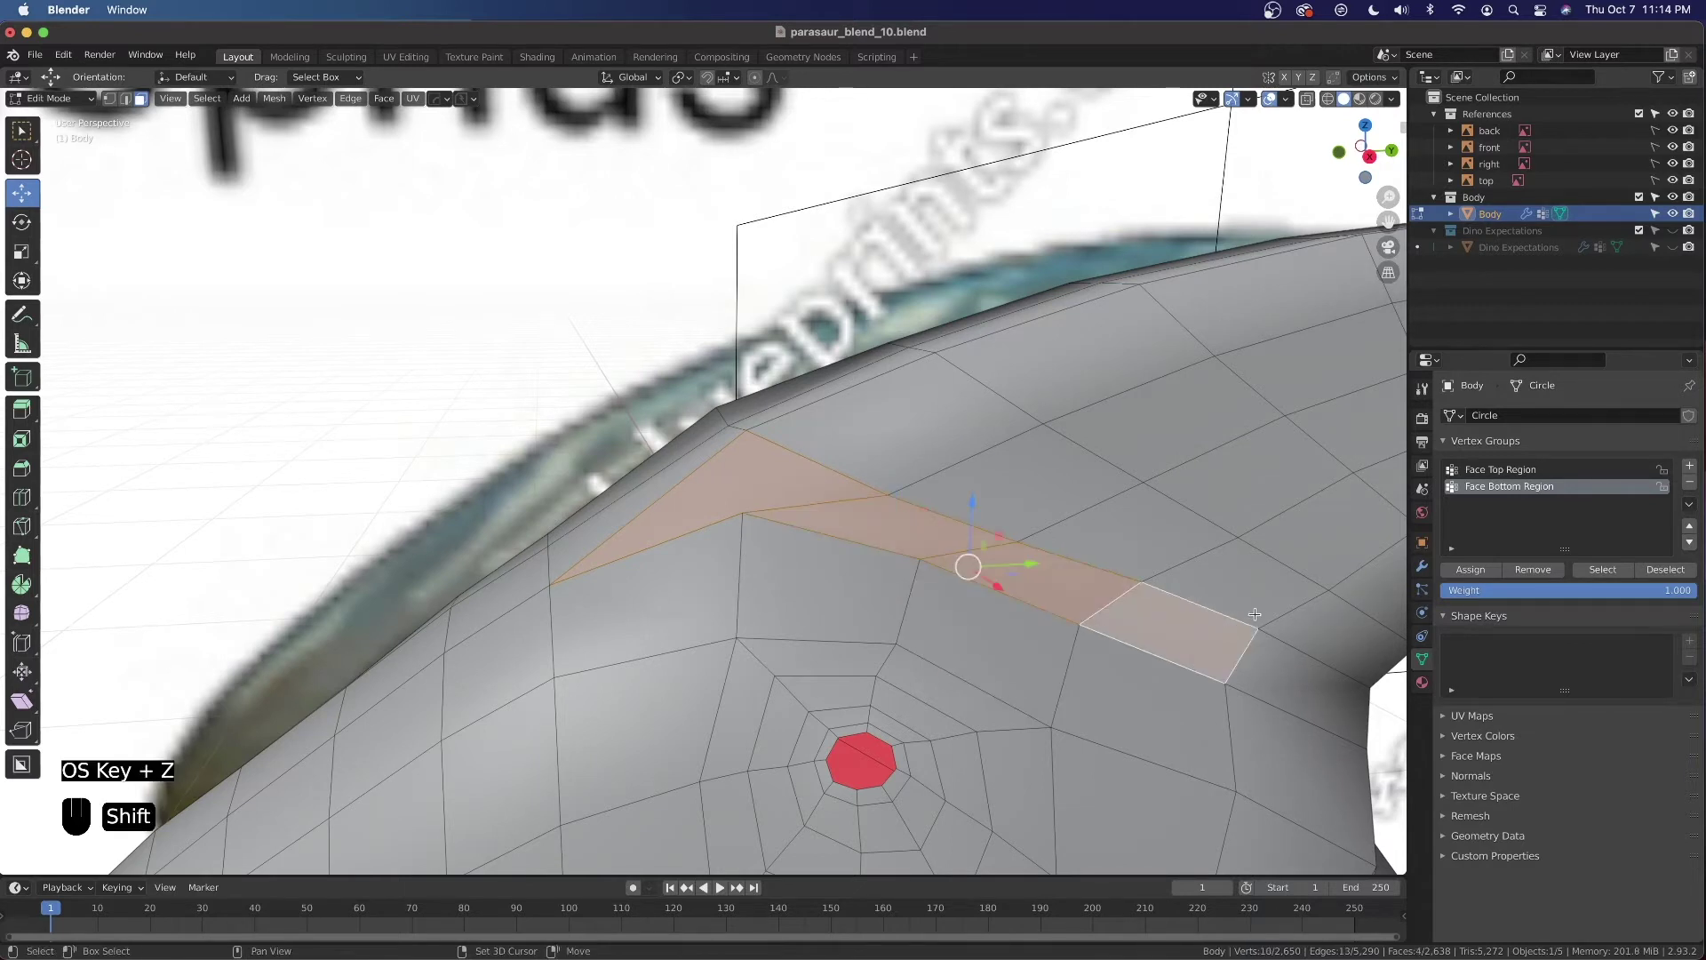
{"action": "left_click", "coordinate": [1245, 583], "text": "shift"}
{"action": "left_click", "coordinate": [1142, 524], "text": "shift"}
{"action": "left_click", "coordinate": [991, 471], "text": "shift"}
{"action": "left_click", "coordinate": [894, 422], "text": "shift"}
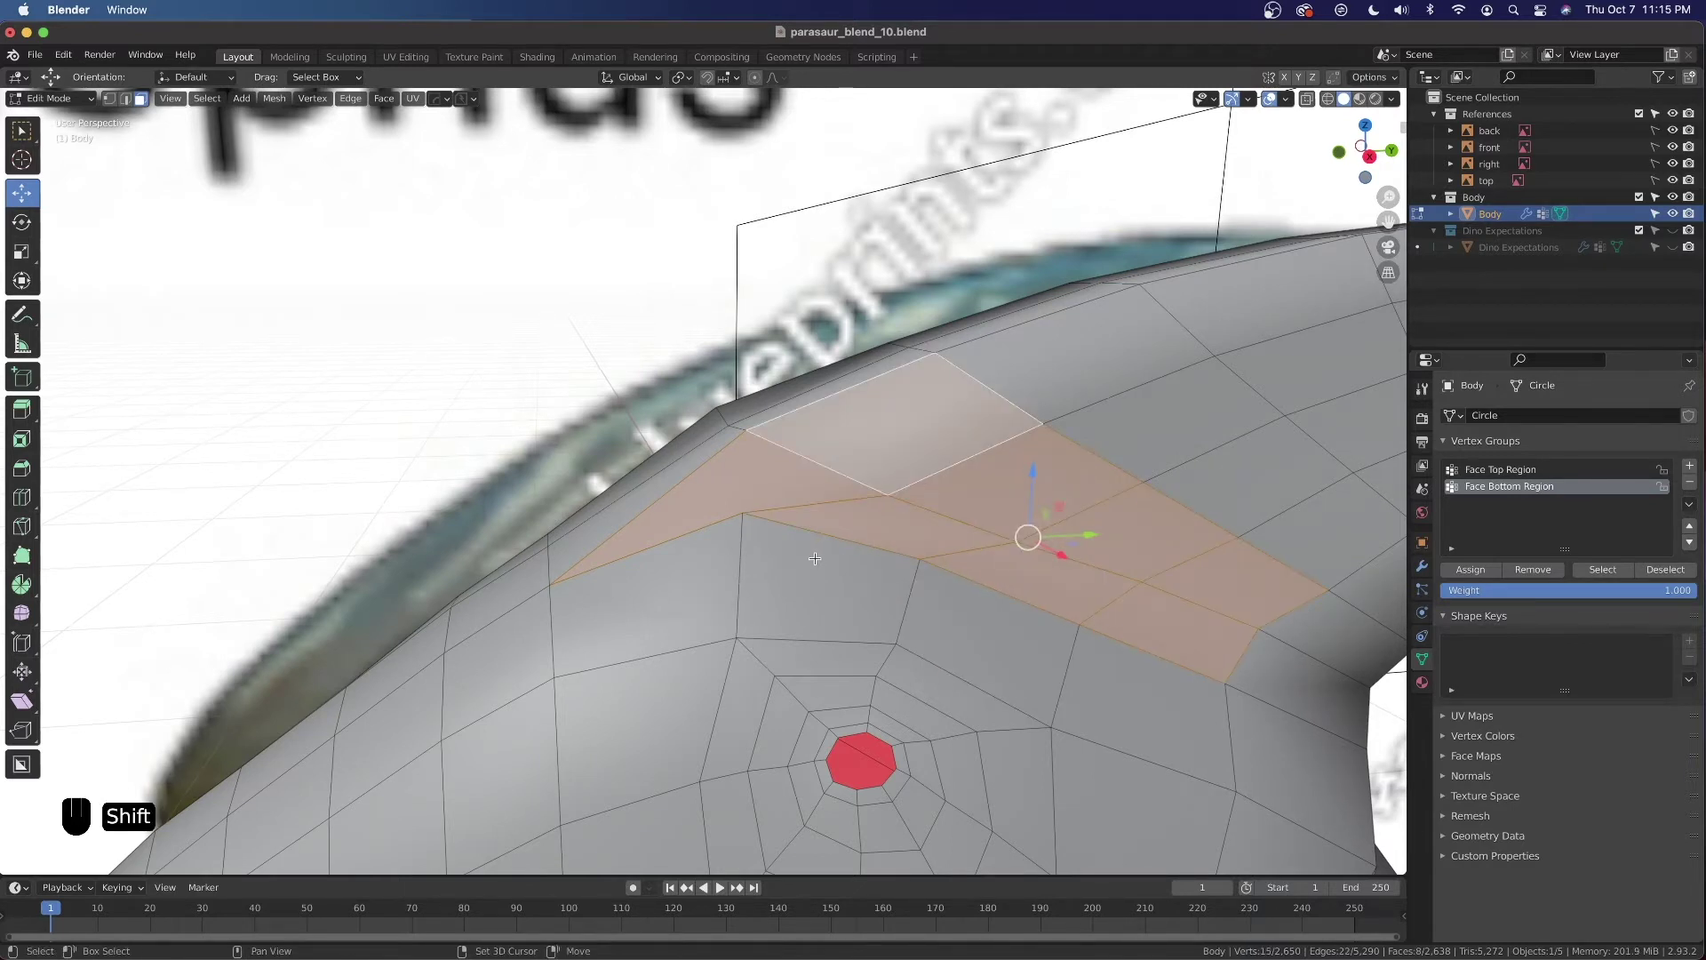
{"action": "left_click", "coordinate": [816, 578], "text": "shift"}
{"action": "left_click", "coordinate": [644, 604], "text": "shift"}
{"action": "left_click", "coordinate": [982, 640], "text": "shift"}
{"action": "left_click", "coordinate": [1120, 688], "text": "shift"}
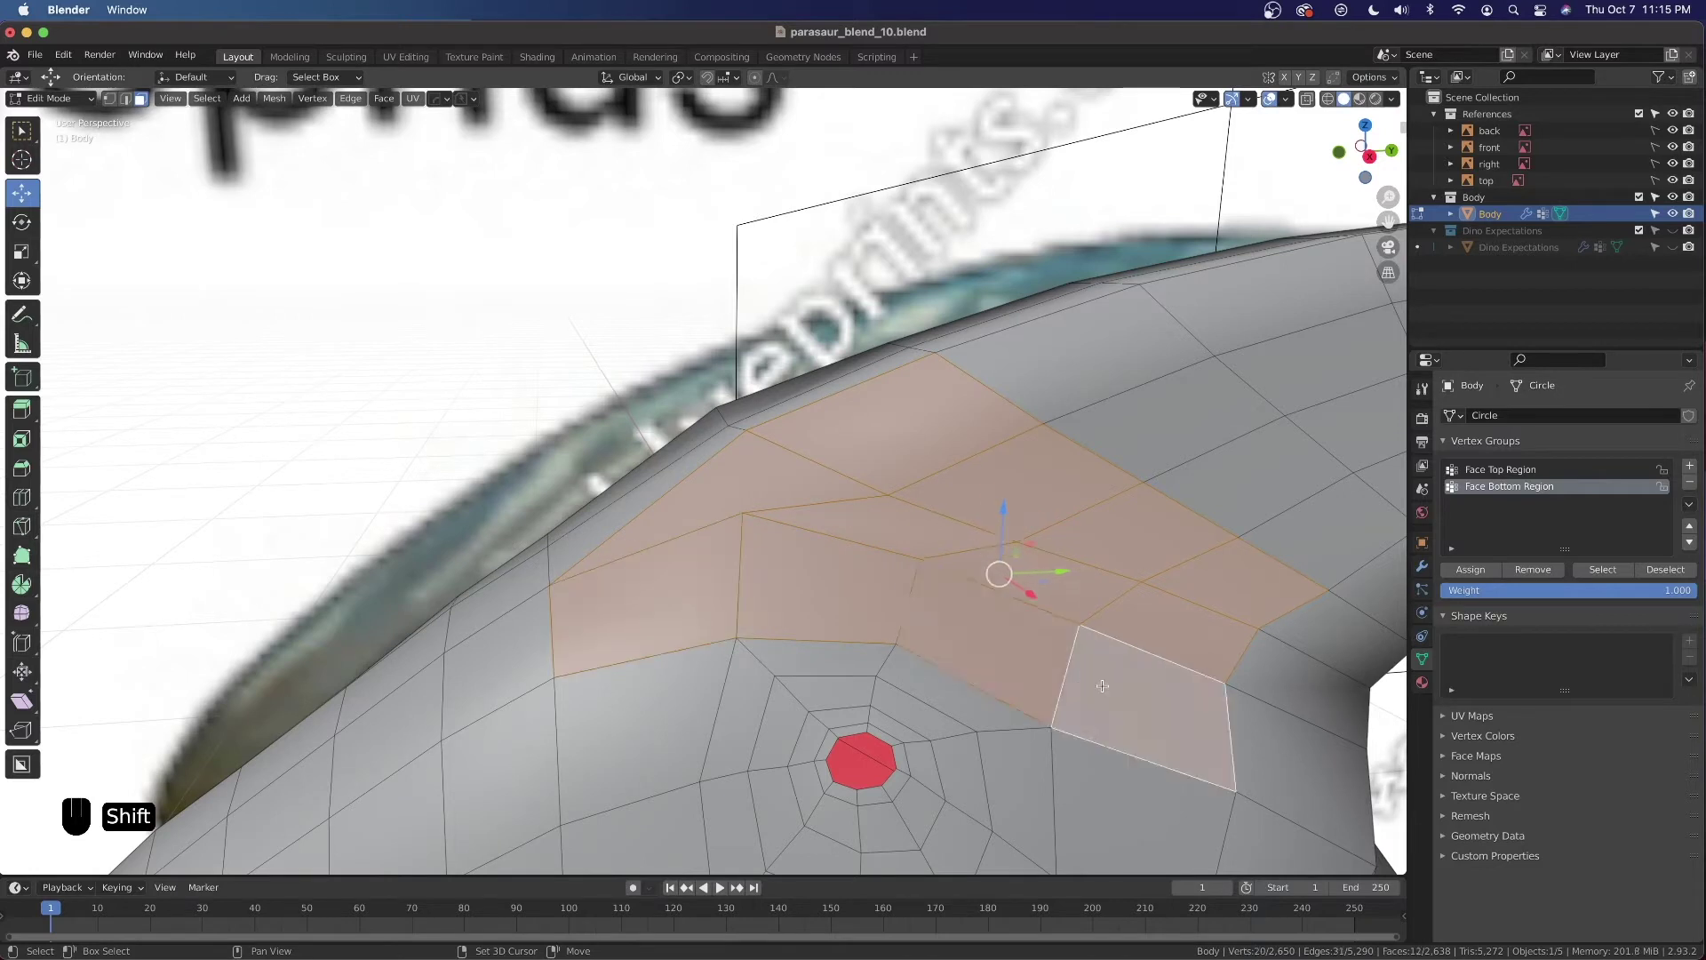
{"action": "key", "text": "ctrl+v"}
{"action": "left_click", "coordinate": [1090, 660]}
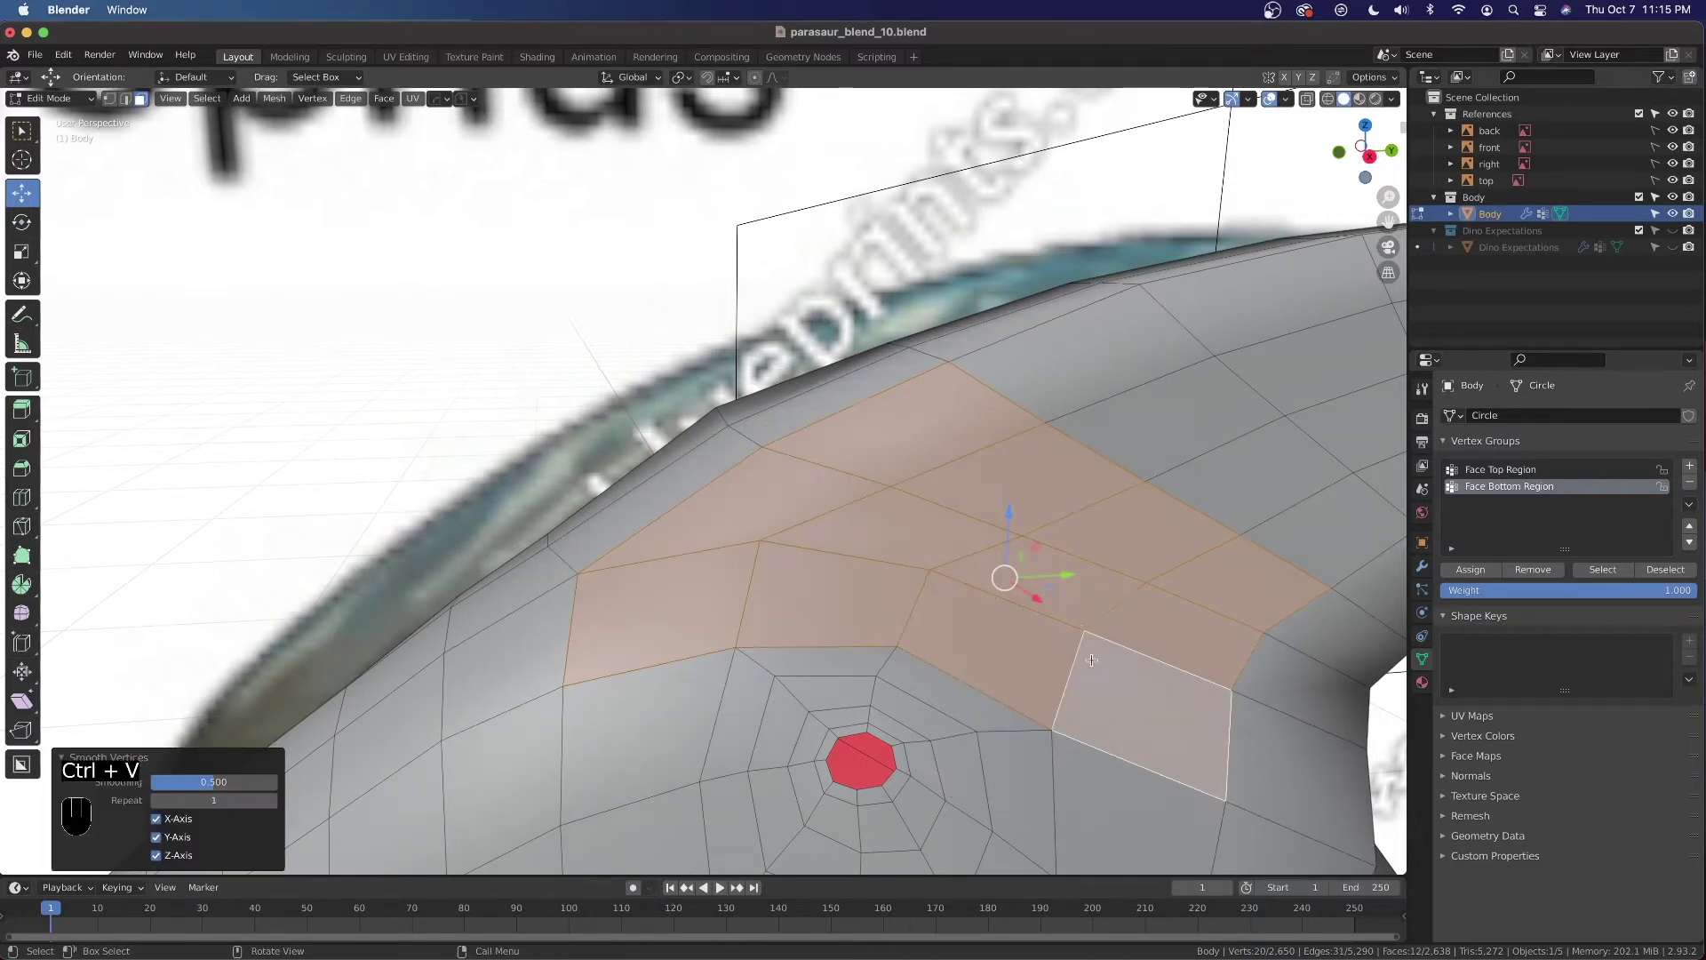
{"action": "middle_click_drag", "start_coordinate": [1084, 658], "coordinate": [760, 529], "text": "shift"}
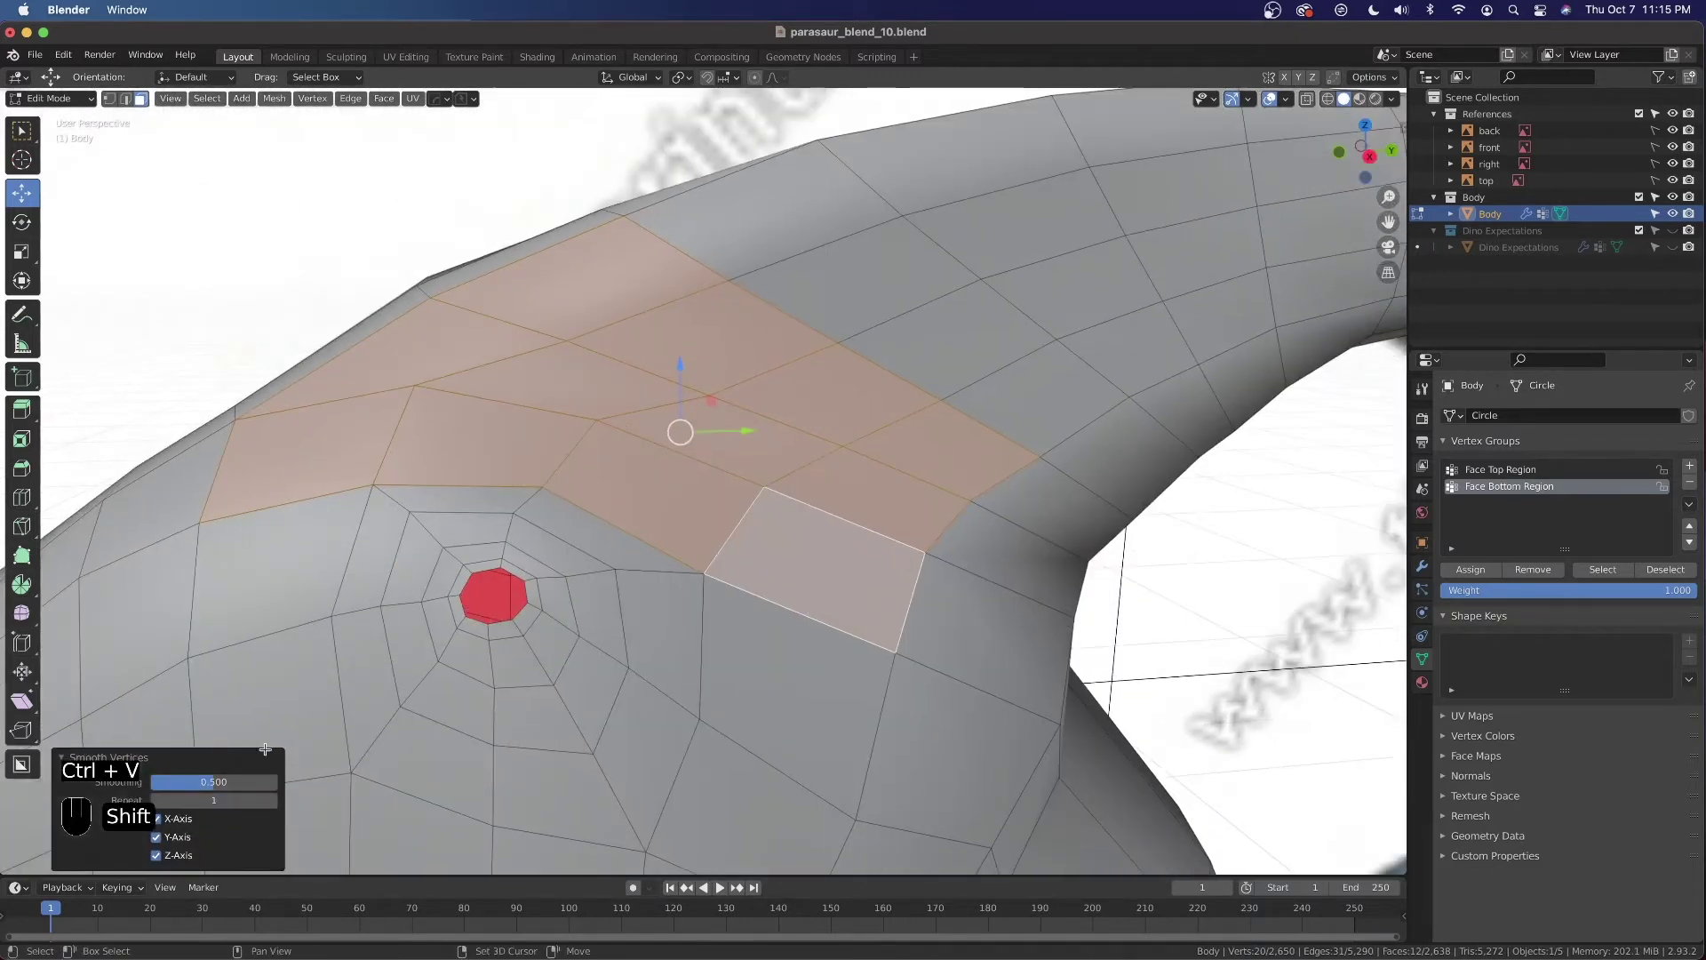
{"action": "left_click", "coordinate": [274, 800]}
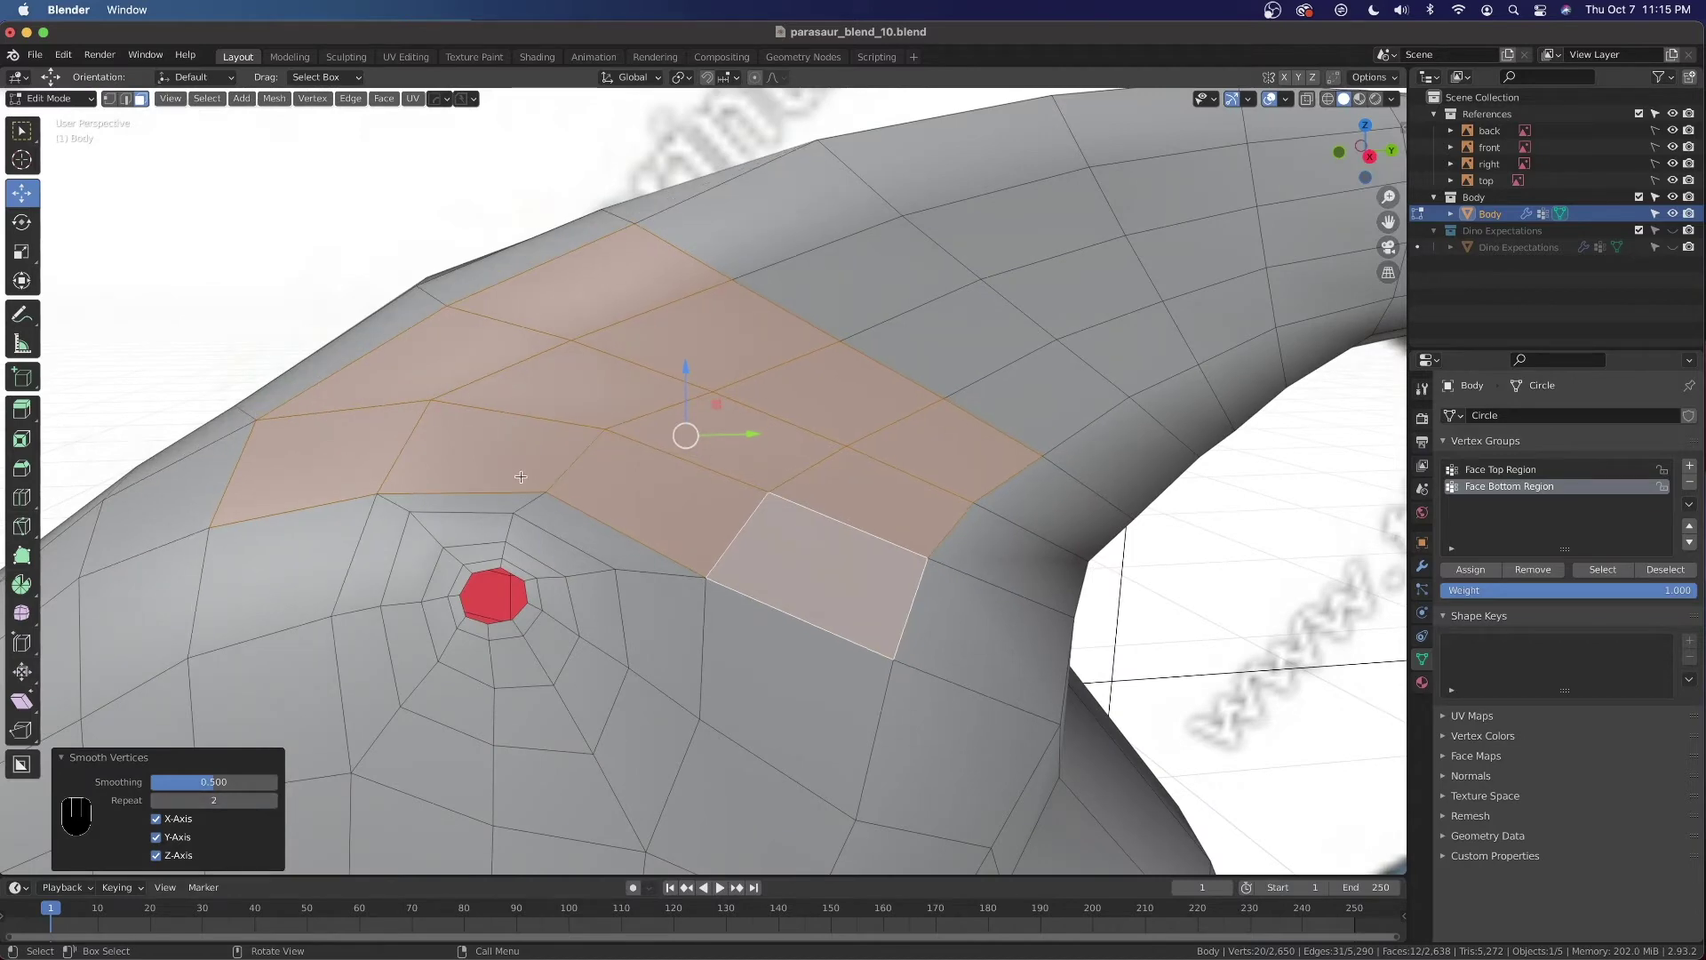
Inspect the smoothed area above the eye on the subdivided head from several angles and in right view
{"action": "key", "text": "Tab"}
{"action": "scroll", "coordinate": [495, 499], "scroll_direction": "down", "scroll_amount": 5}
{"action": "mouse_move", "coordinate": [495, 499]}
{"action": "middle_mouse_down"}
{"action": "mouse_move", "coordinate": [544, 526]}
{"action": "mouse_move", "coordinate": [658, 510]}
{"action": "mouse_move", "coordinate": [564, 522]}
{"action": "middle_mouse_up"}
{"action": "scroll", "coordinate": [448, 507], "scroll_direction": "up", "scroll_amount": 4}
{"action": "middle_click_drag", "start_coordinate": [448, 508], "coordinate": [551, 498]}
{"action": "scroll", "coordinate": [532, 542], "scroll_direction": "up", "scroll_amount": 3}
{"action": "key", "text": "grave"}
{"action": "left_click", "coordinate": [705, 445]}
{"action": "middle_click_drag", "start_coordinate": [728, 450], "coordinate": [755, 471], "text": "shift"}
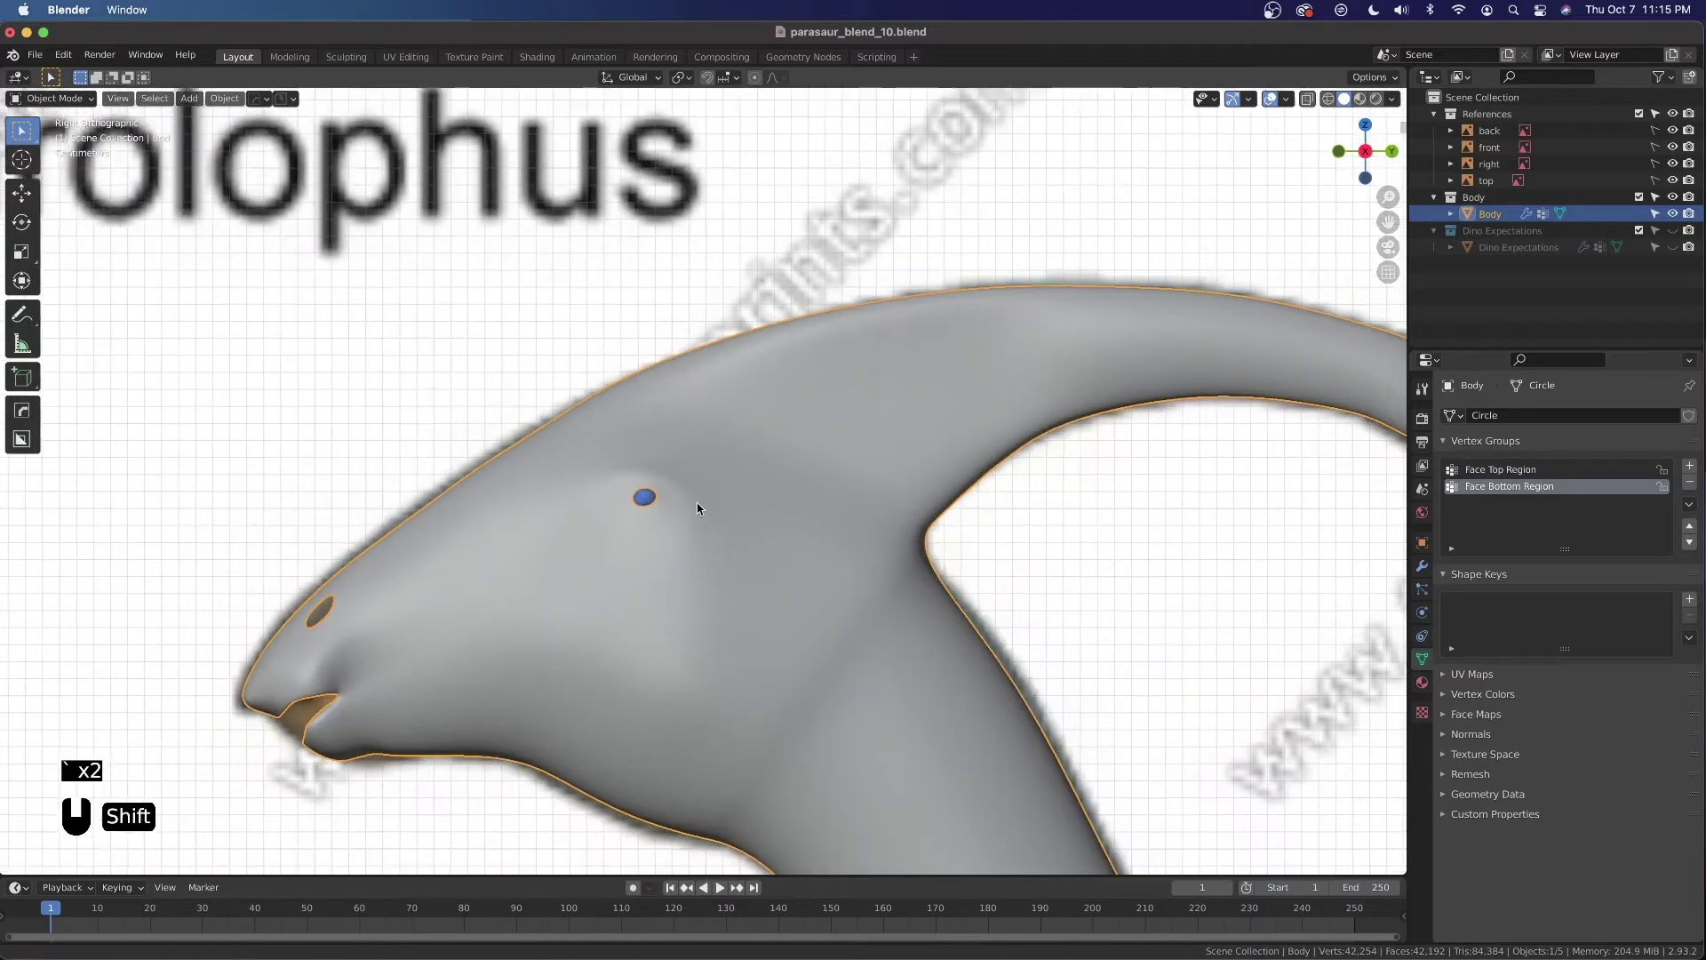
{"action": "scroll", "coordinate": [755, 500], "scroll_direction": "up", "scroll_amount": 3}
In vertex editing, slide the vertex directly above the eye along its edge toward the crest by a factor of 0.155
{"action": "key", "text": "Tab"}
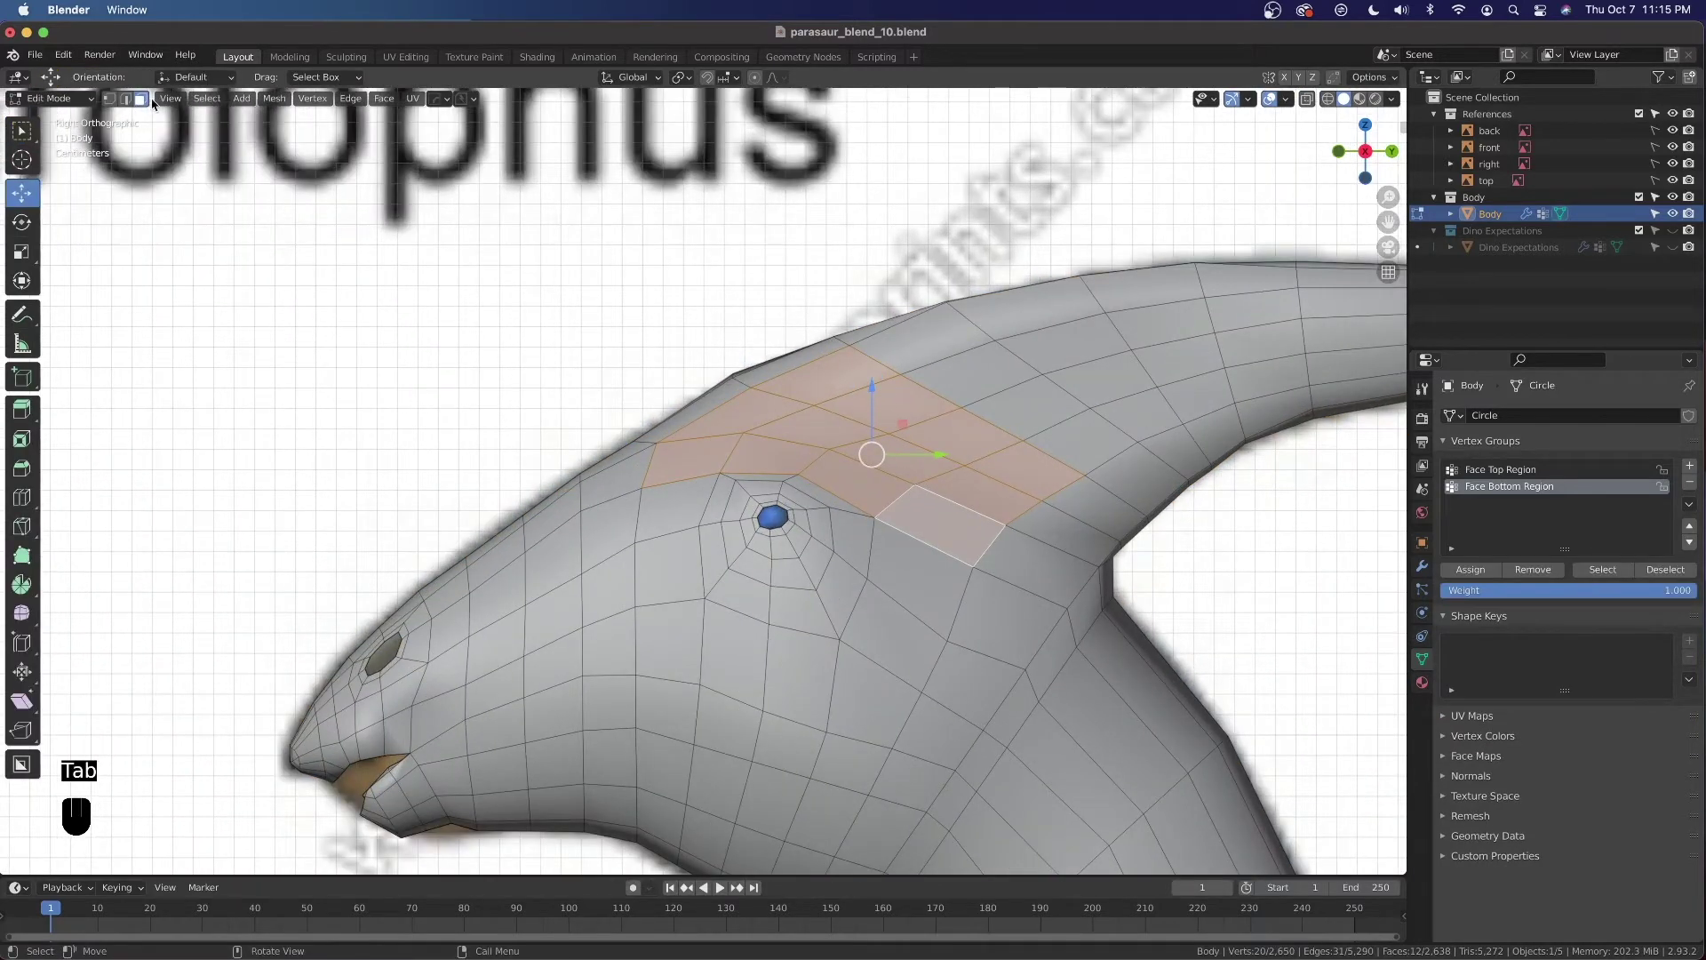
{"action": "left_click", "coordinate": [110, 98]}
{"action": "left_click", "coordinate": [678, 349]}
{"action": "scroll", "coordinate": [702, 416], "scroll_direction": "up", "scroll_amount": 1}
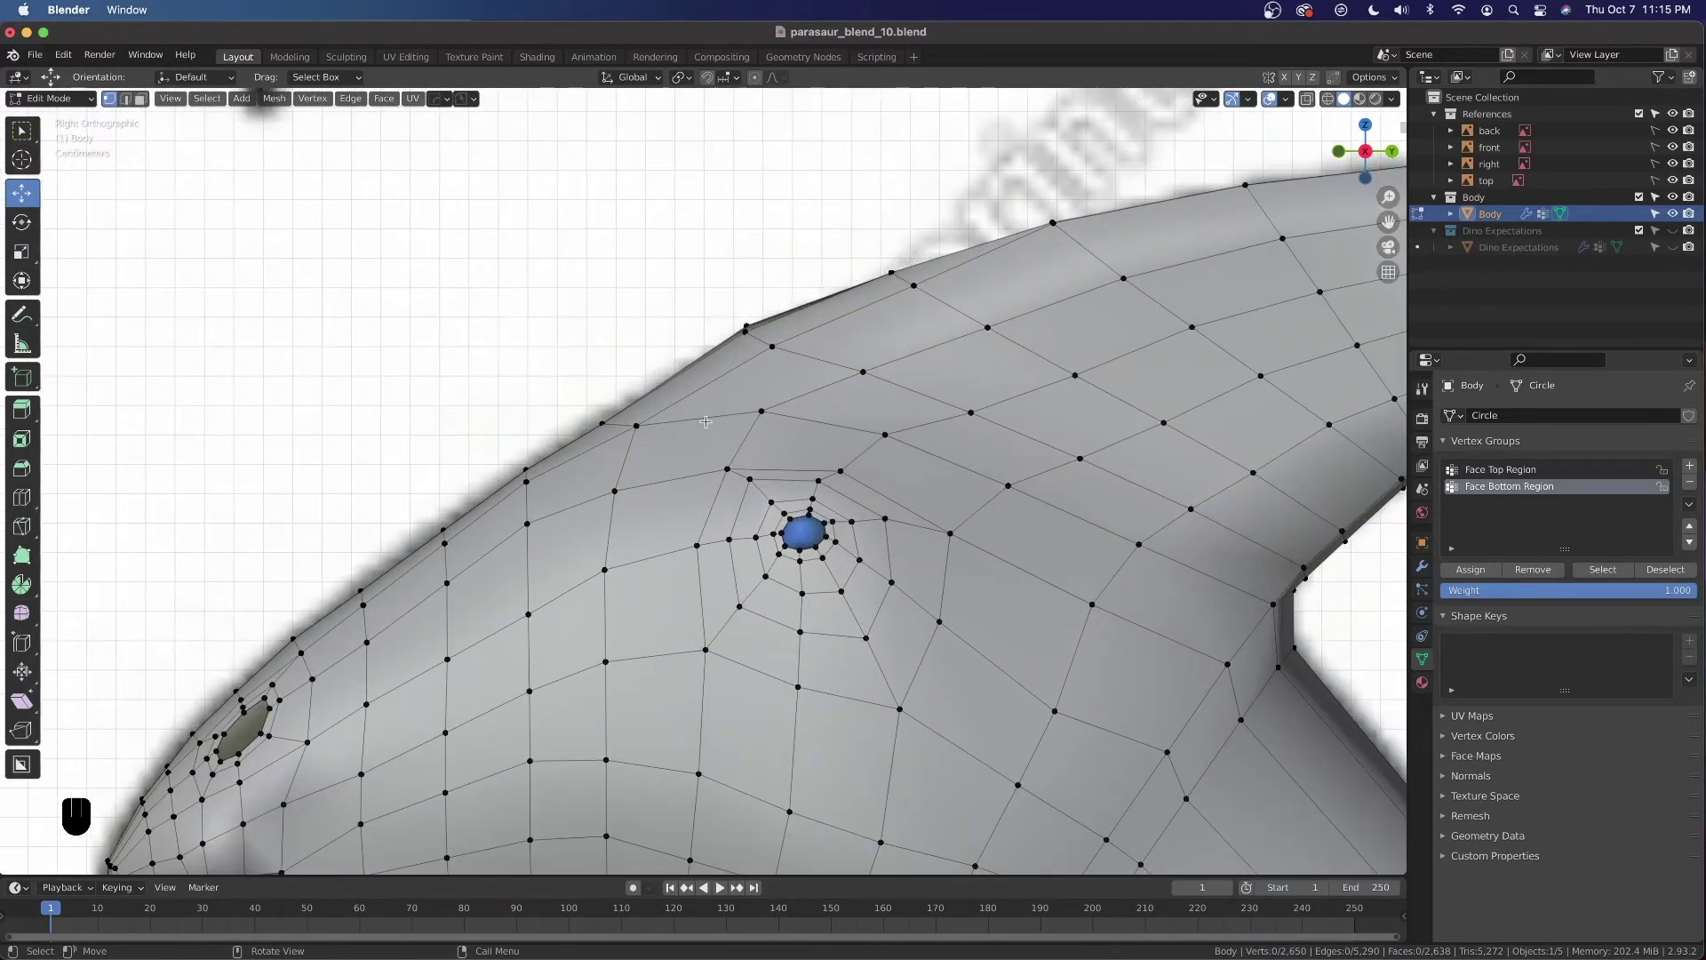
{"action": "key", "text": "g"}
{"action": "key", "text": "g"}
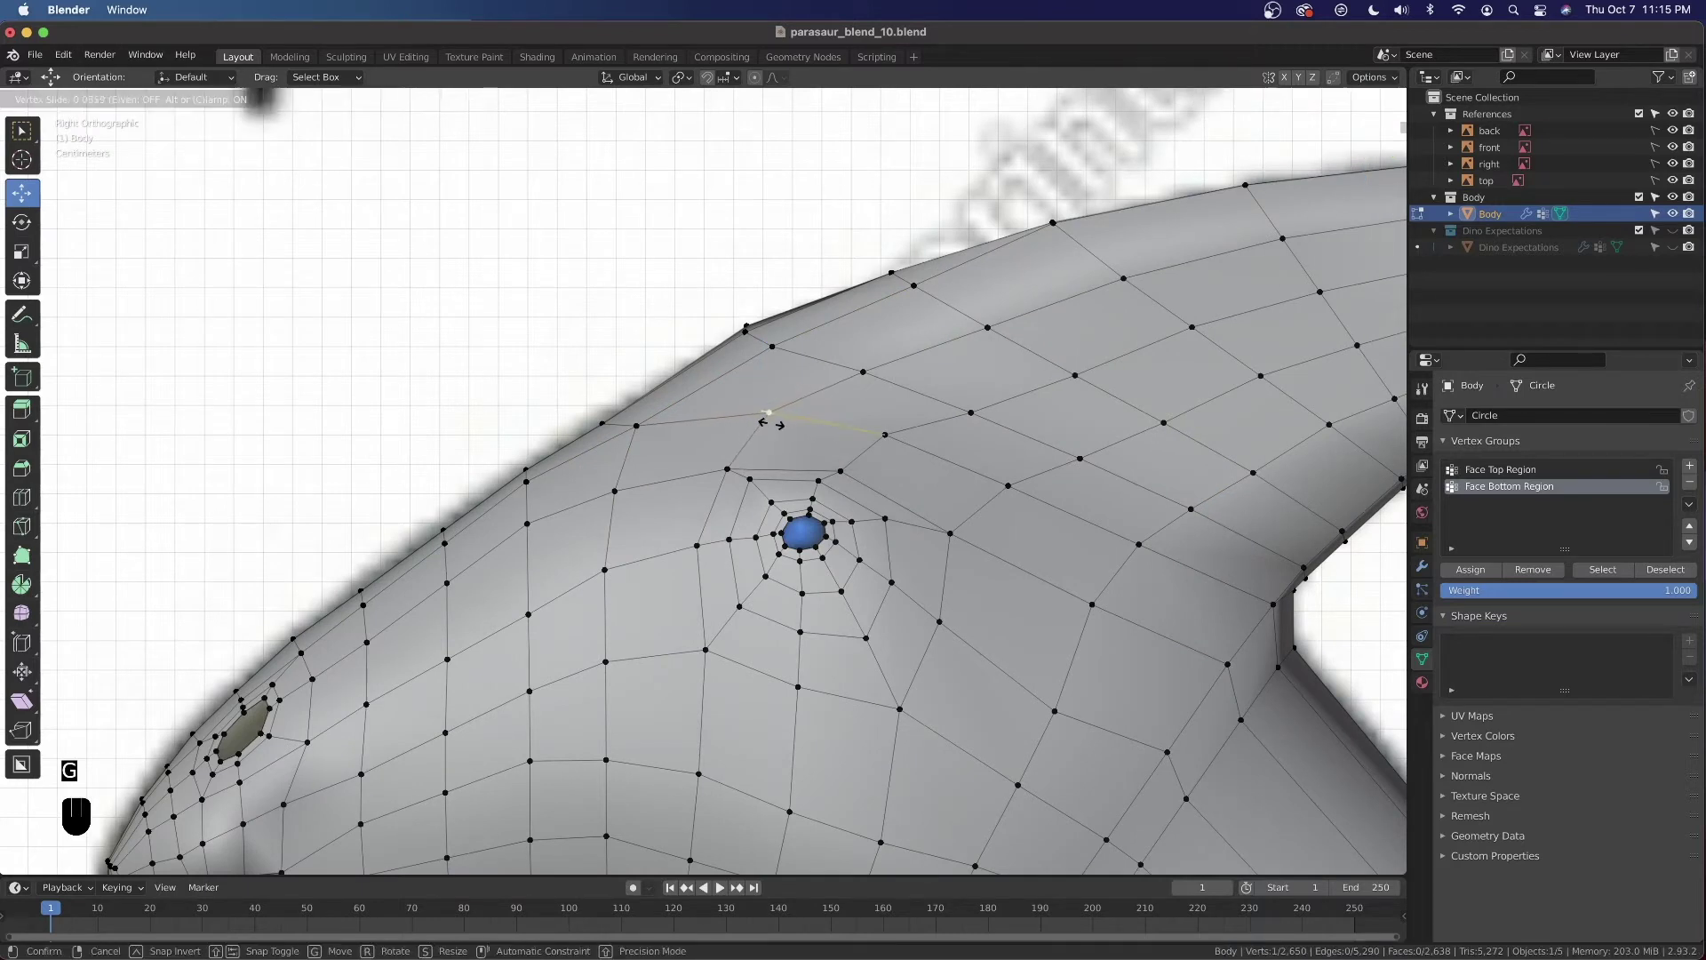
{"action": "left_click", "coordinate": [780, 432]}
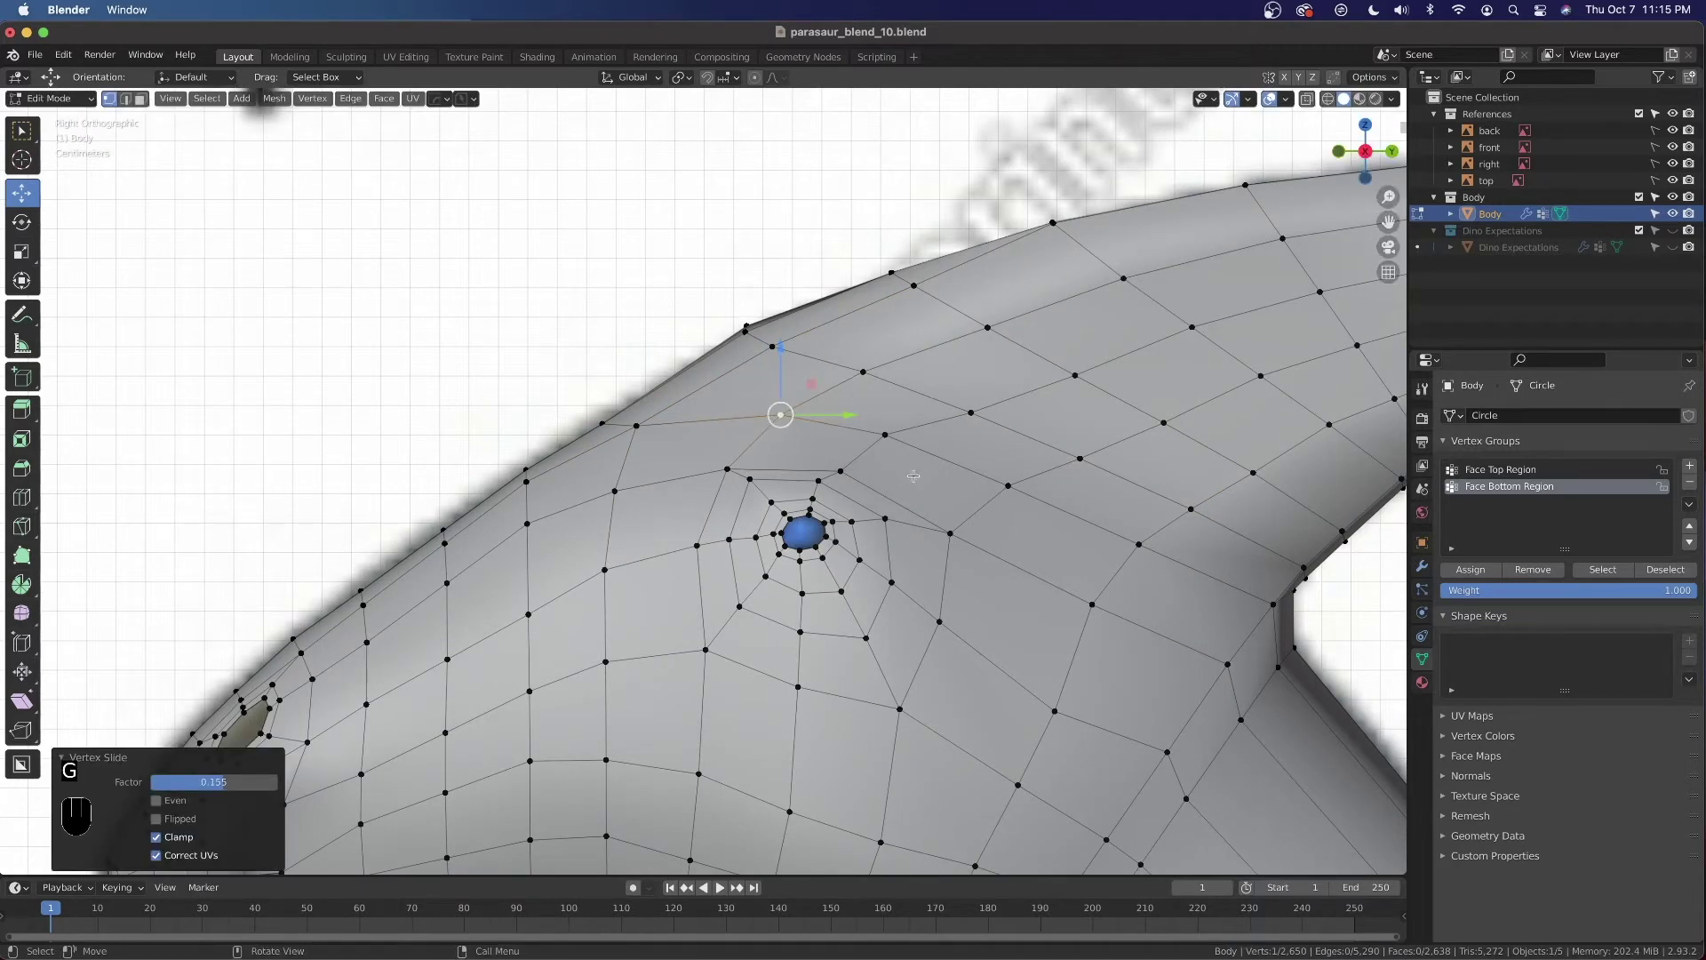
Slide the next two vertices behind it, along the ridge above and behind the eye, slightly down and toward the neck
{"action": "left_click", "coordinate": [892, 437]}
{"action": "key", "text": "g"}
{"action": "key", "text": "g"}
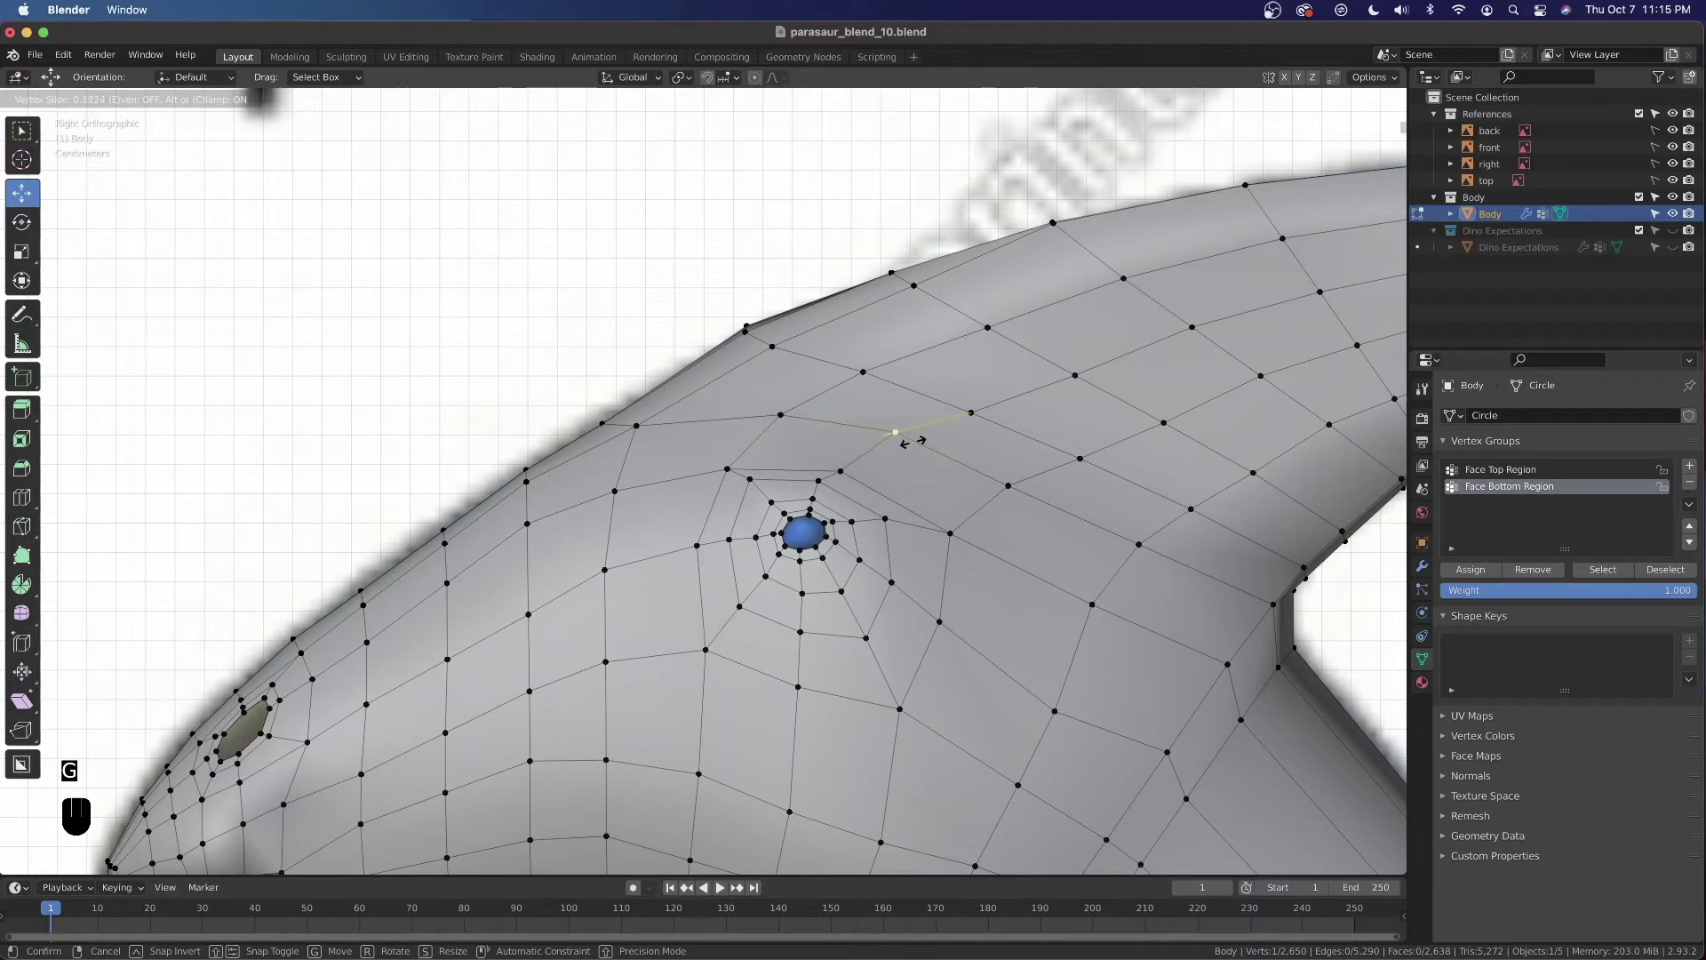
{"action": "left_click", "coordinate": [911, 442]}
{"action": "left_click", "coordinate": [1008, 486]}
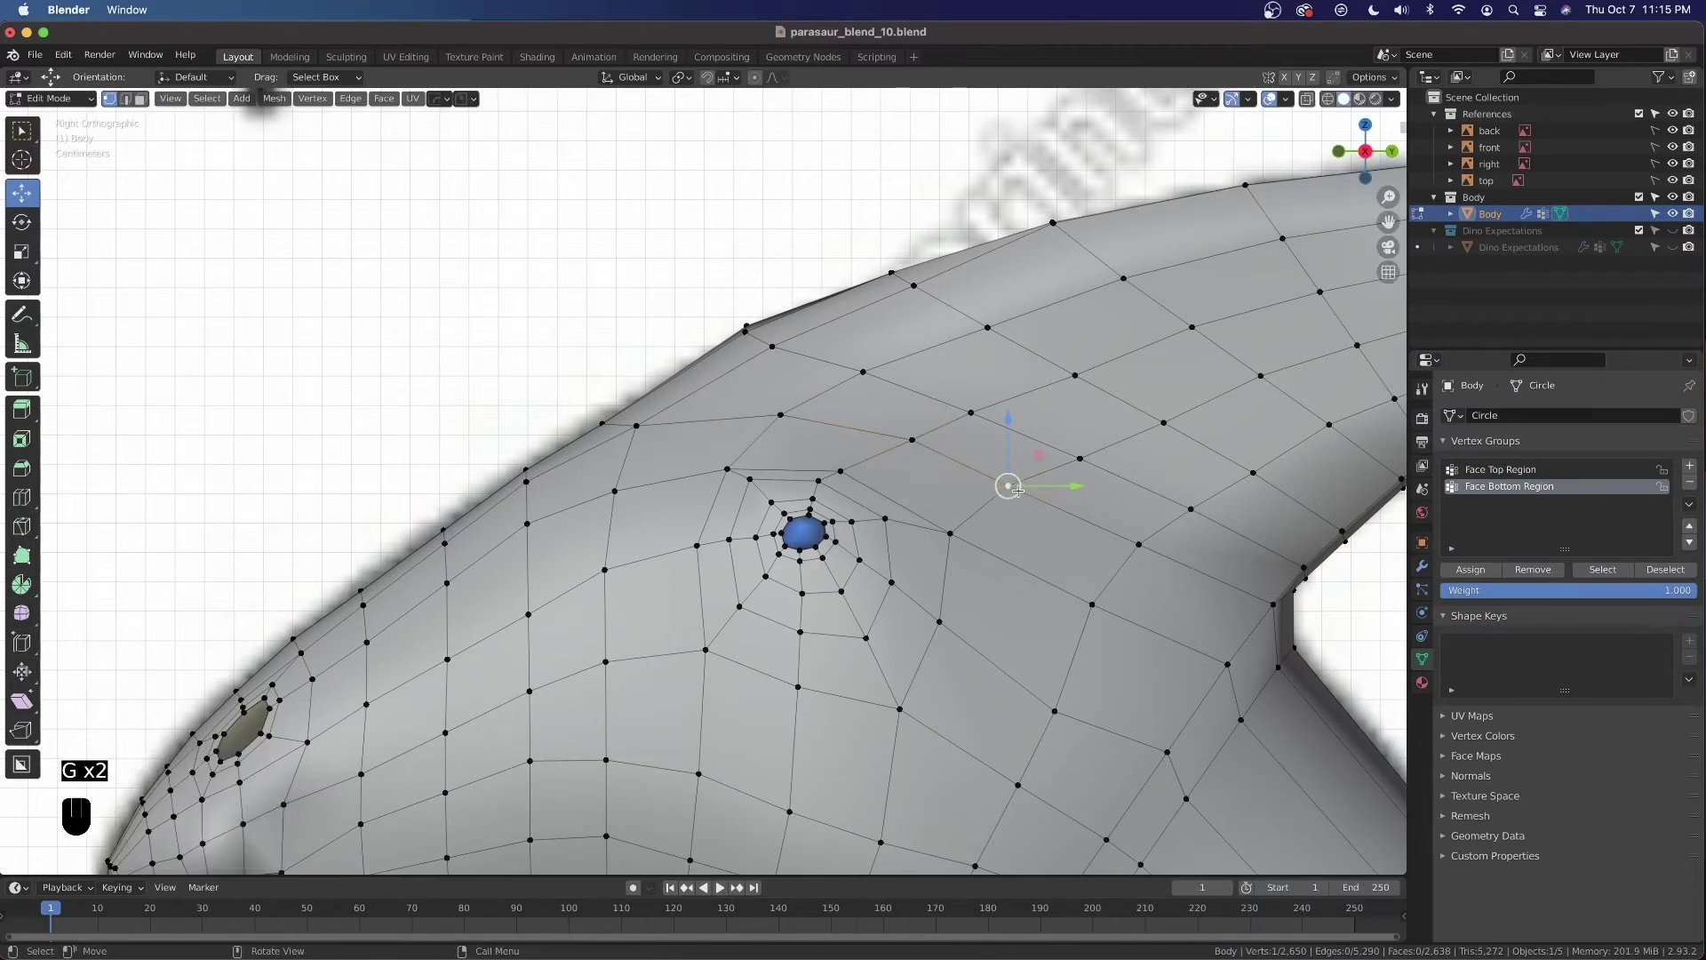
{"action": "key", "text": "g"}
{"action": "key", "text": "g"}
{"action": "left_click", "coordinate": [1031, 496]}
Move the vertex behind the eye slightly up and back, and slide the upper rear vertex of the eye's outer ring outward
{"action": "left_click", "coordinate": [960, 537]}
{"action": "key", "text": "g"}
{"action": "left_click", "coordinate": [965, 525]}
{"action": "left_click", "coordinate": [841, 470]}
{"action": "key", "text": "g"}
{"action": "key", "text": "g"}
{"action": "left_click", "coordinate": [855, 464]}
Slide the upper front vertex of the eye's outer ring upward, and slide it a second time by a factor of 0.081
{"action": "left_click", "coordinate": [725, 469]}
{"action": "key", "text": "g"}
{"action": "key", "text": "g"}
{"action": "left_click", "coordinate": [719, 456]}
{"action": "key", "text": "g"}
{"action": "key", "text": "g"}
{"action": "left_click", "coordinate": [695, 470]}
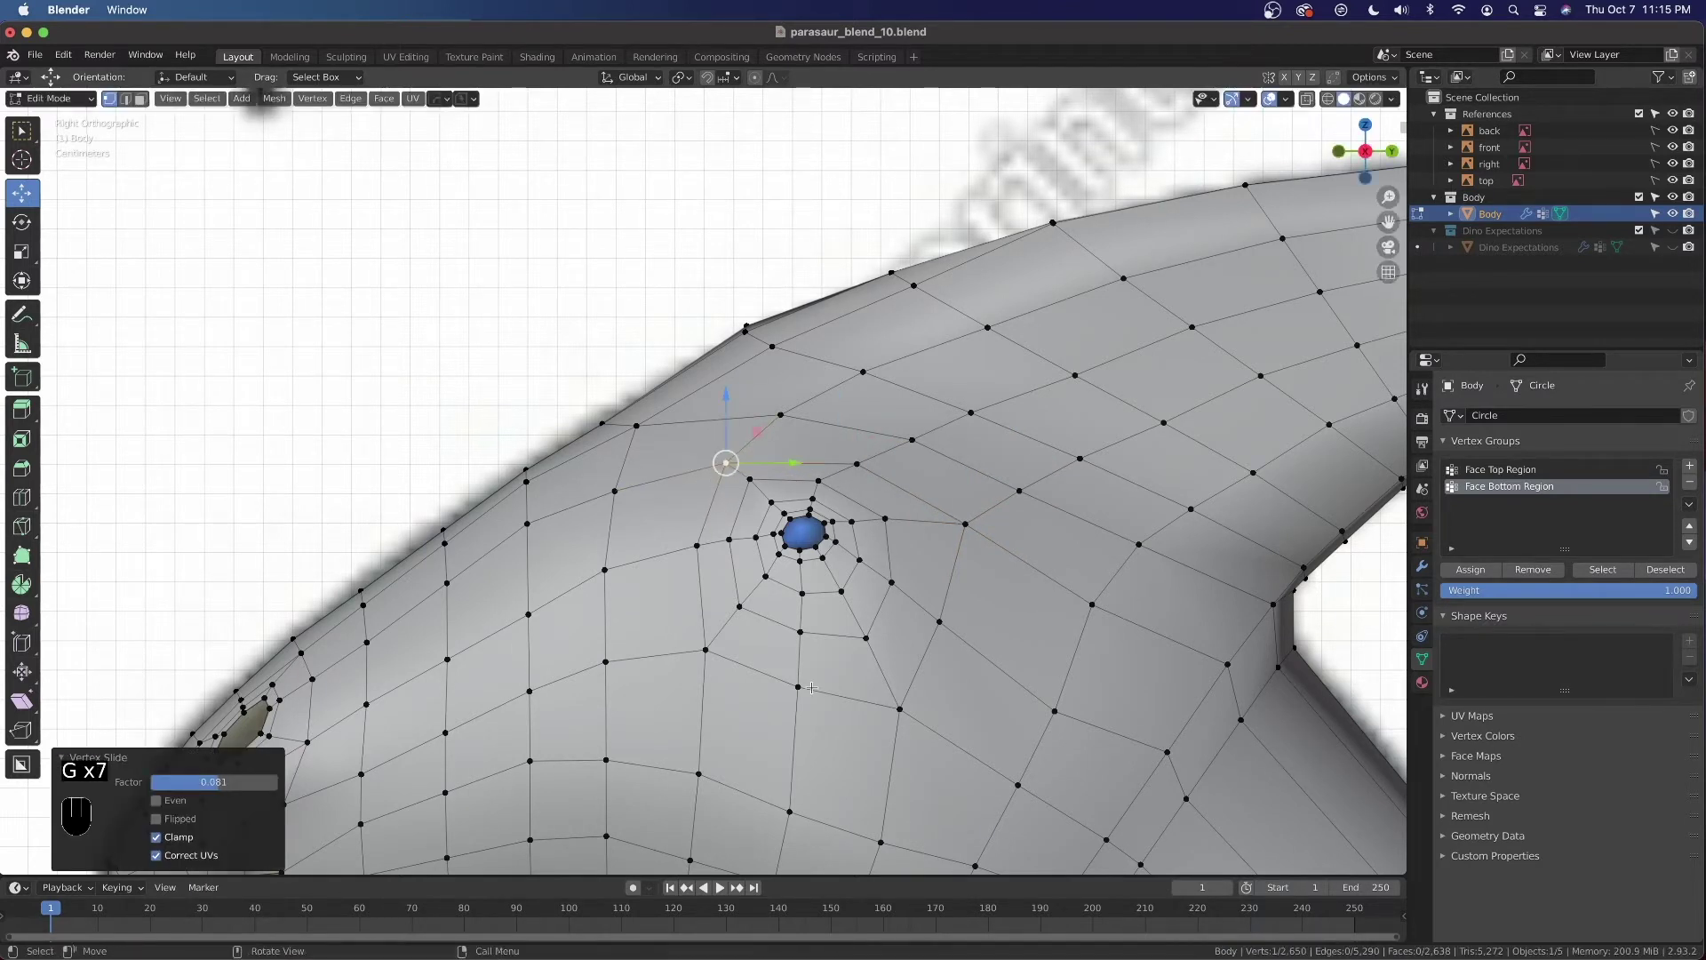
Slide the vertex at the rear of the cheek near the neck along its edge by a factor of 0.086, and save the file
{"action": "left_click", "coordinate": [877, 708]}
{"action": "left_click", "coordinate": [1141, 751]}
{"action": "key", "text": "g"}
{"action": "key", "text": "g"}
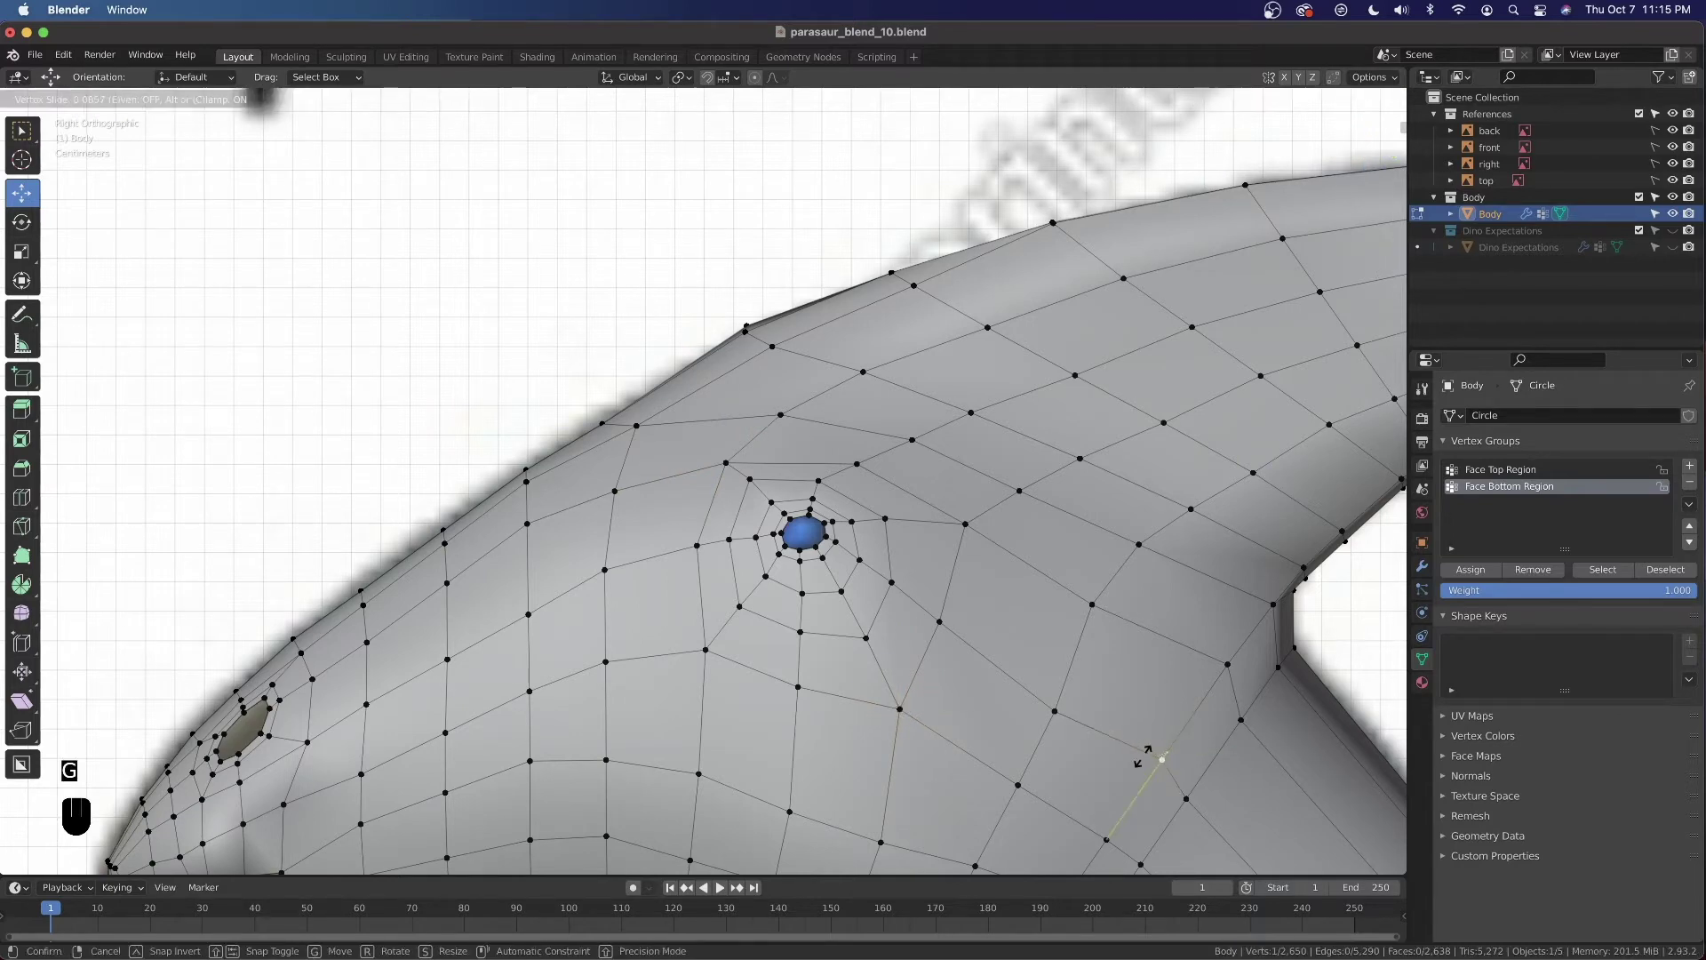
{"action": "left_click", "coordinate": [1144, 754]}
{"action": "key", "text": "super+s"}
Inspect the crease where the head meets the neck, and slide the first neck edge loop behind it down the neck in right view
{"action": "scroll", "coordinate": [1118, 745], "scroll_direction": "down", "scroll_amount": 3}
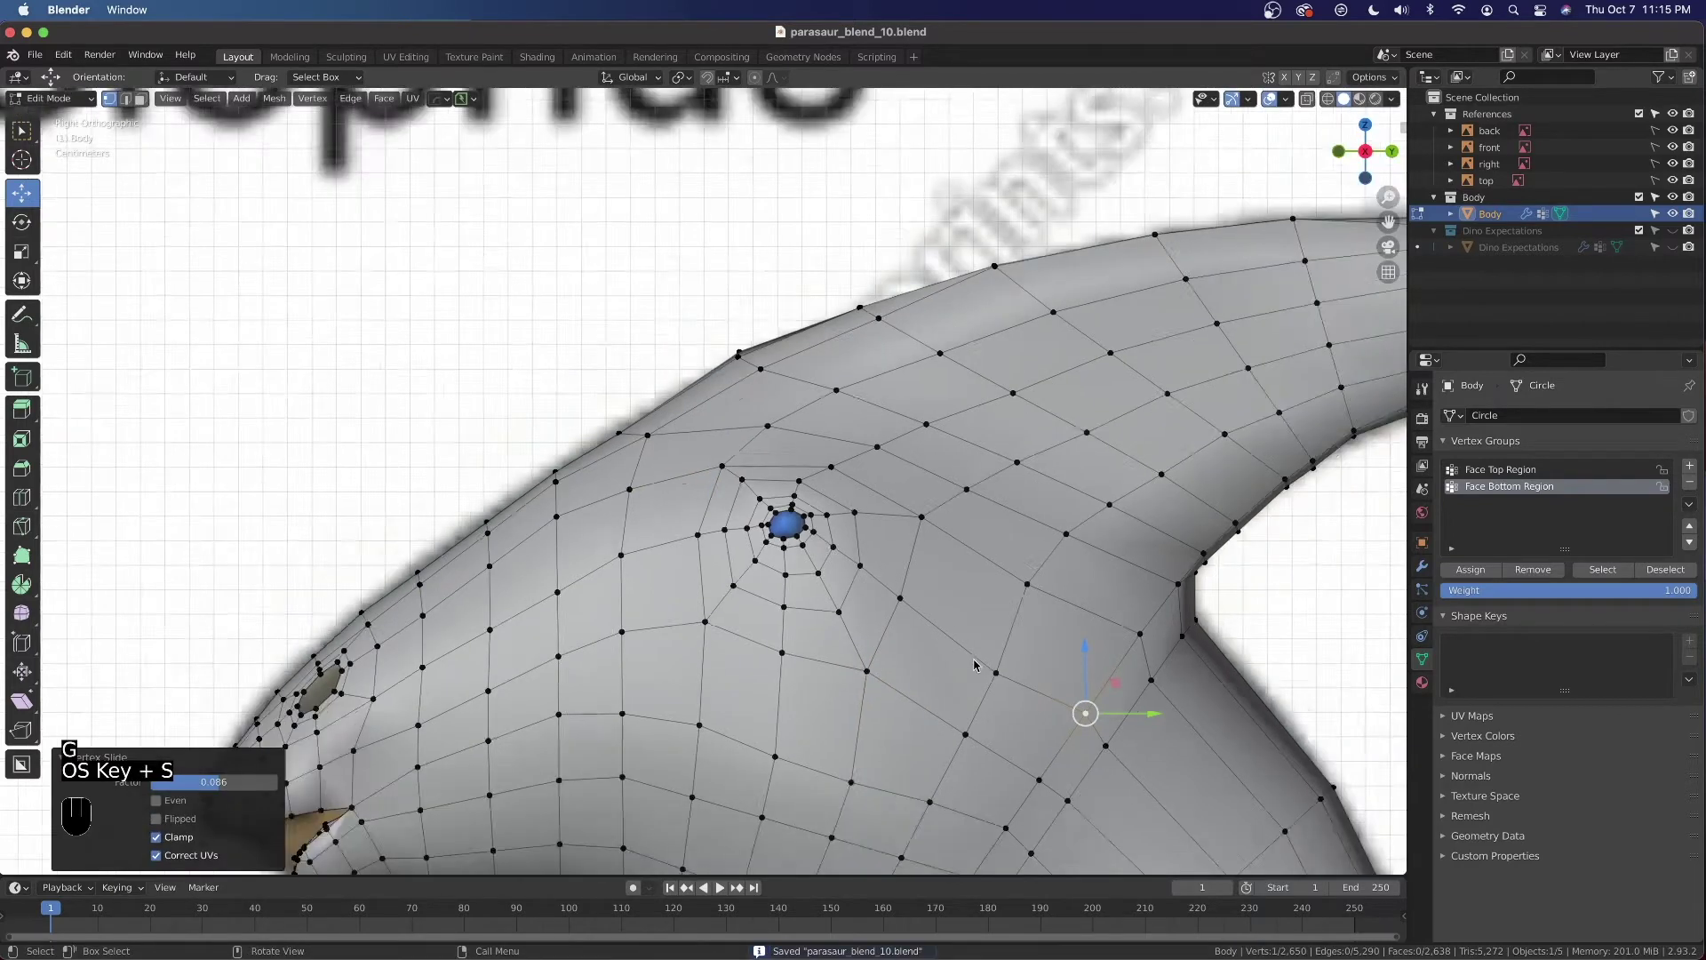
{"action": "key", "text": "Tab"}
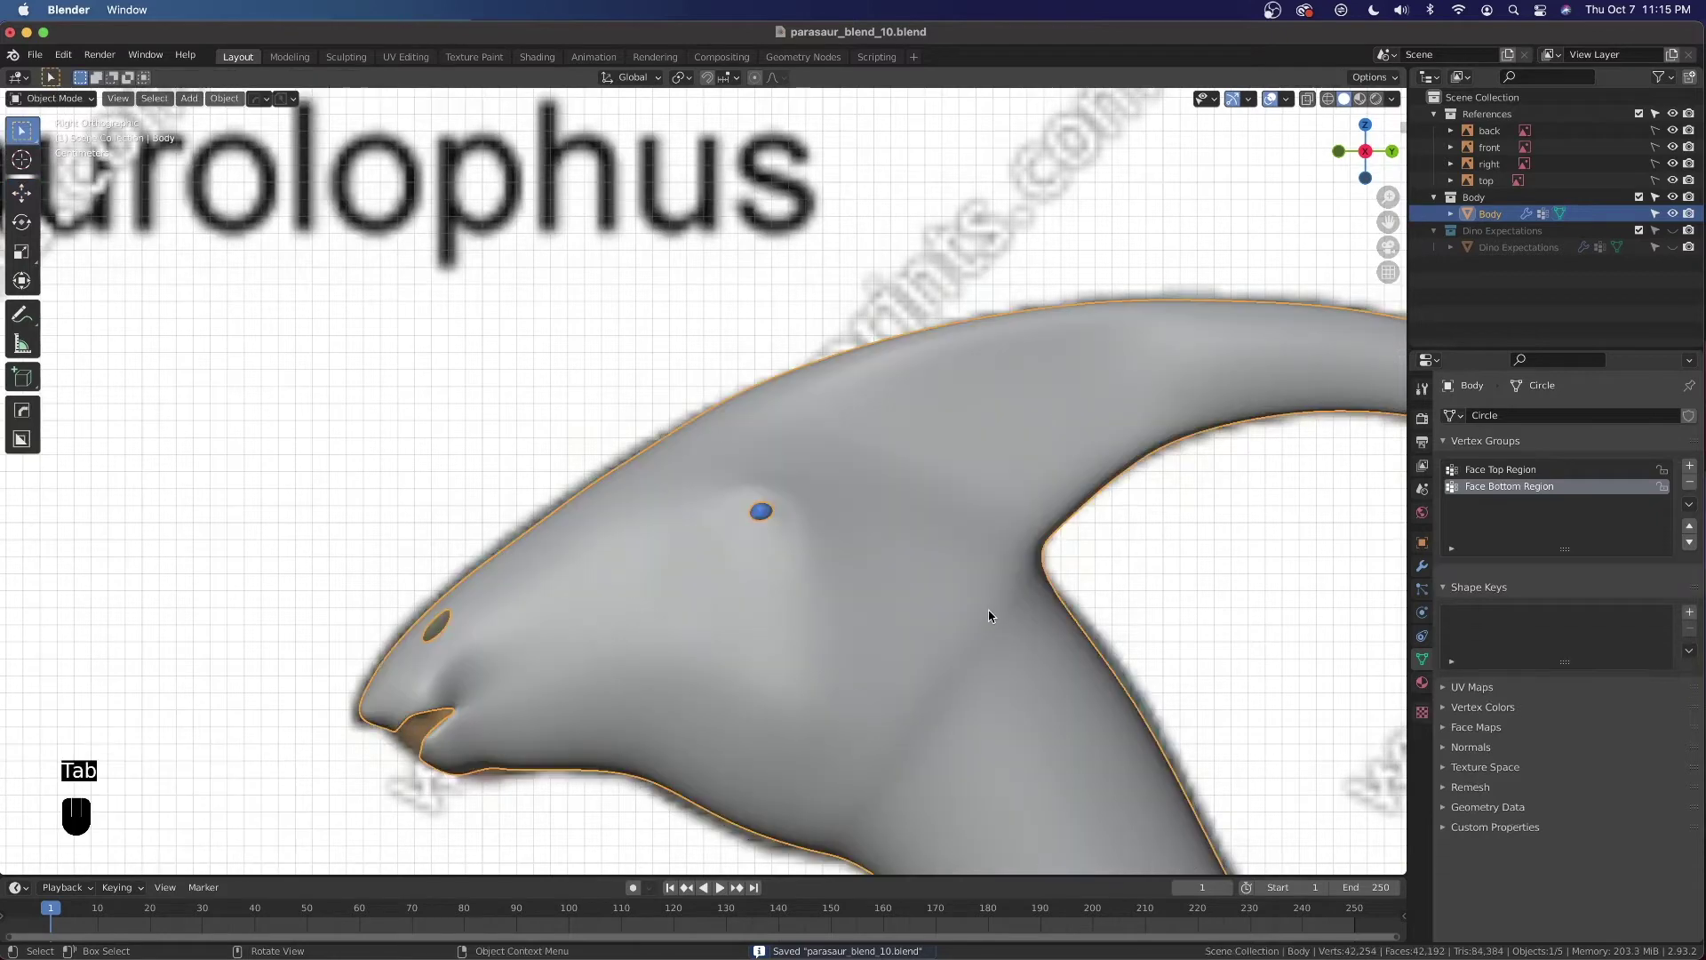
{"action": "middle_click_drag", "start_coordinate": [913, 634], "coordinate": [850, 613]}
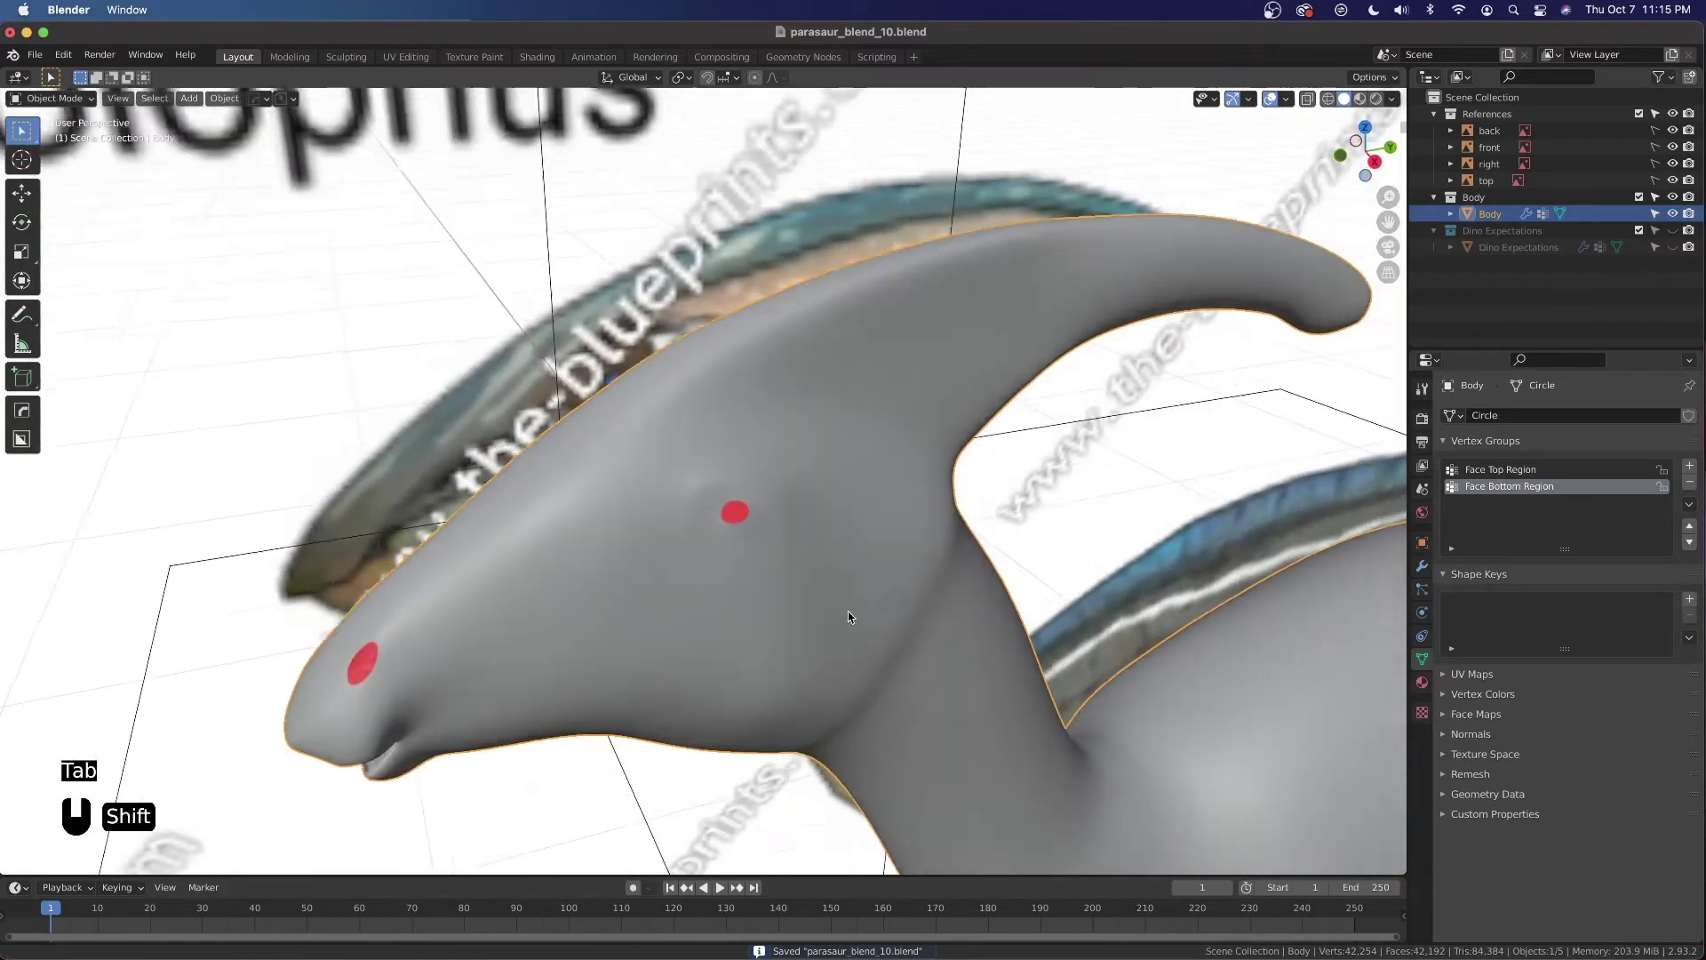
{"action": "scroll", "coordinate": [751, 568], "scroll_direction": "up", "scroll_amount": 5}
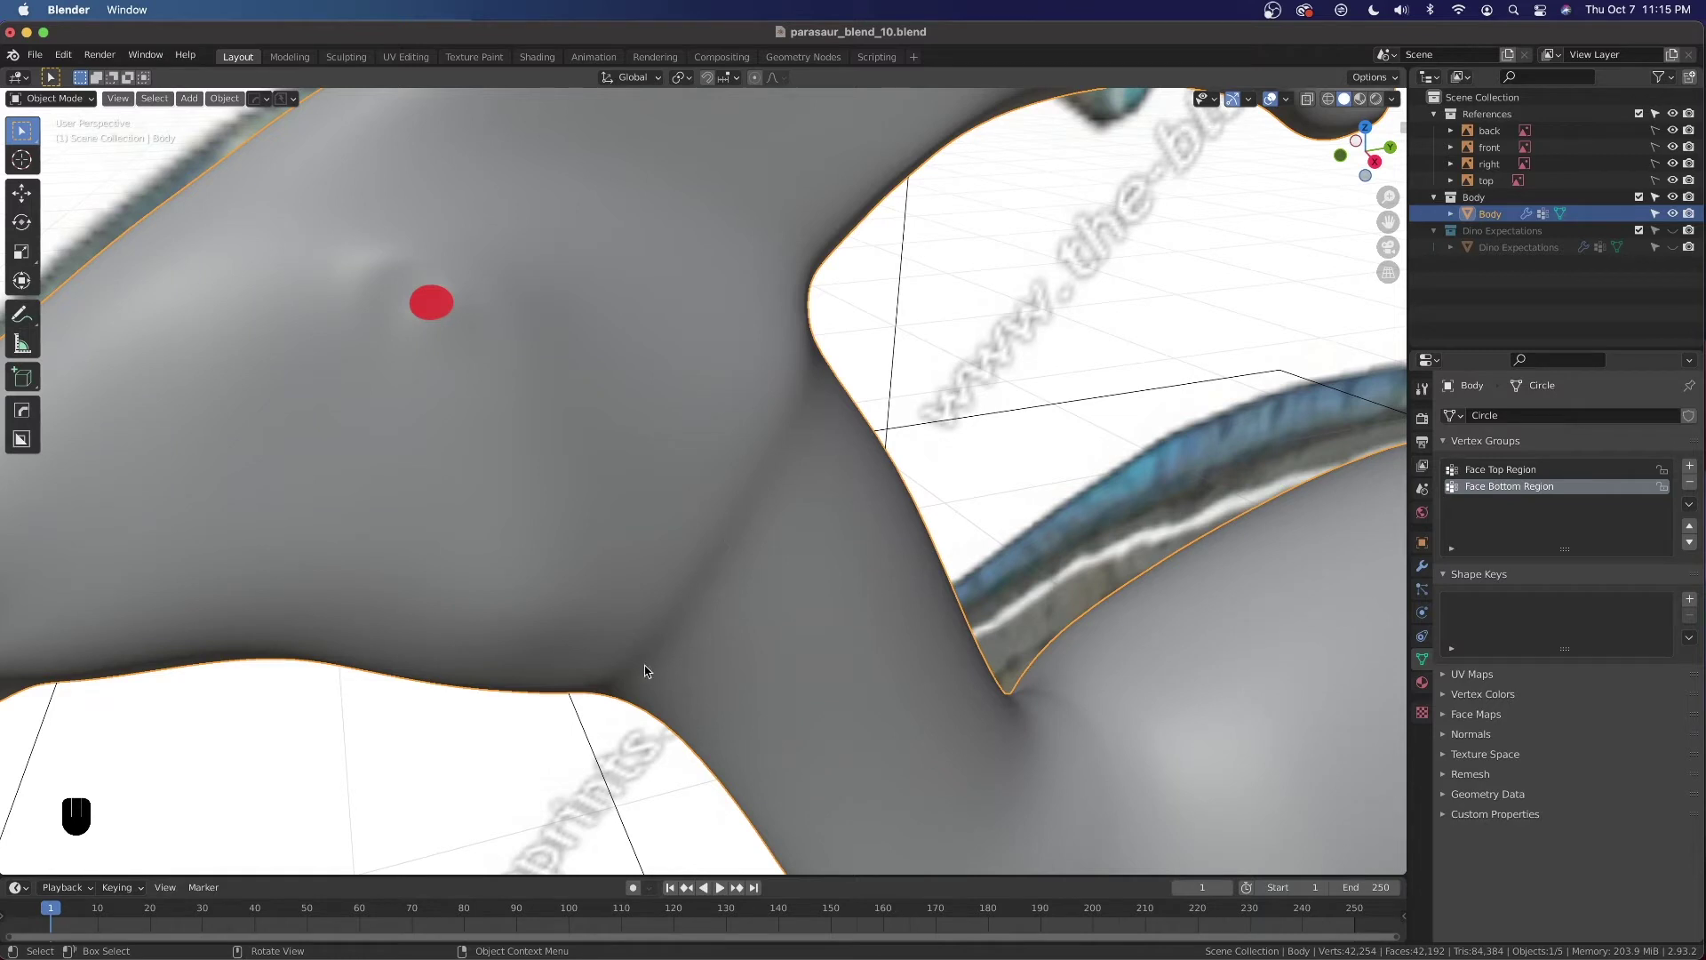
{"action": "scroll", "coordinate": [684, 570], "scroll_direction": "down", "scroll_amount": 4}
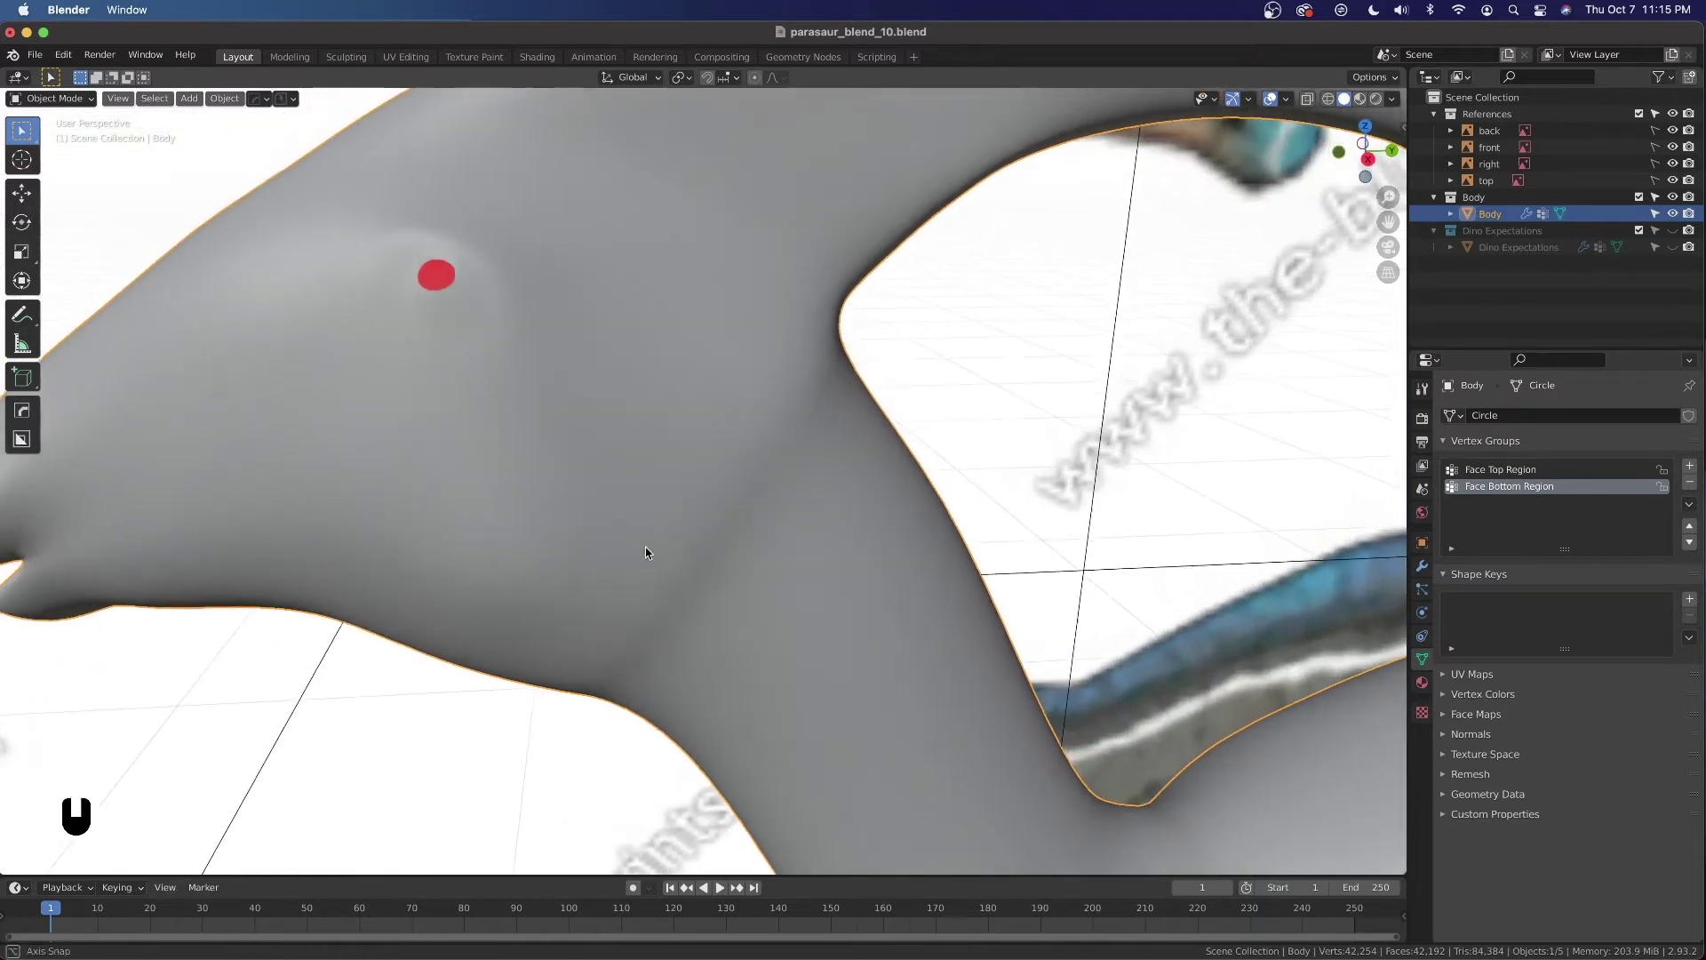
{"action": "key", "text": "Tab"}
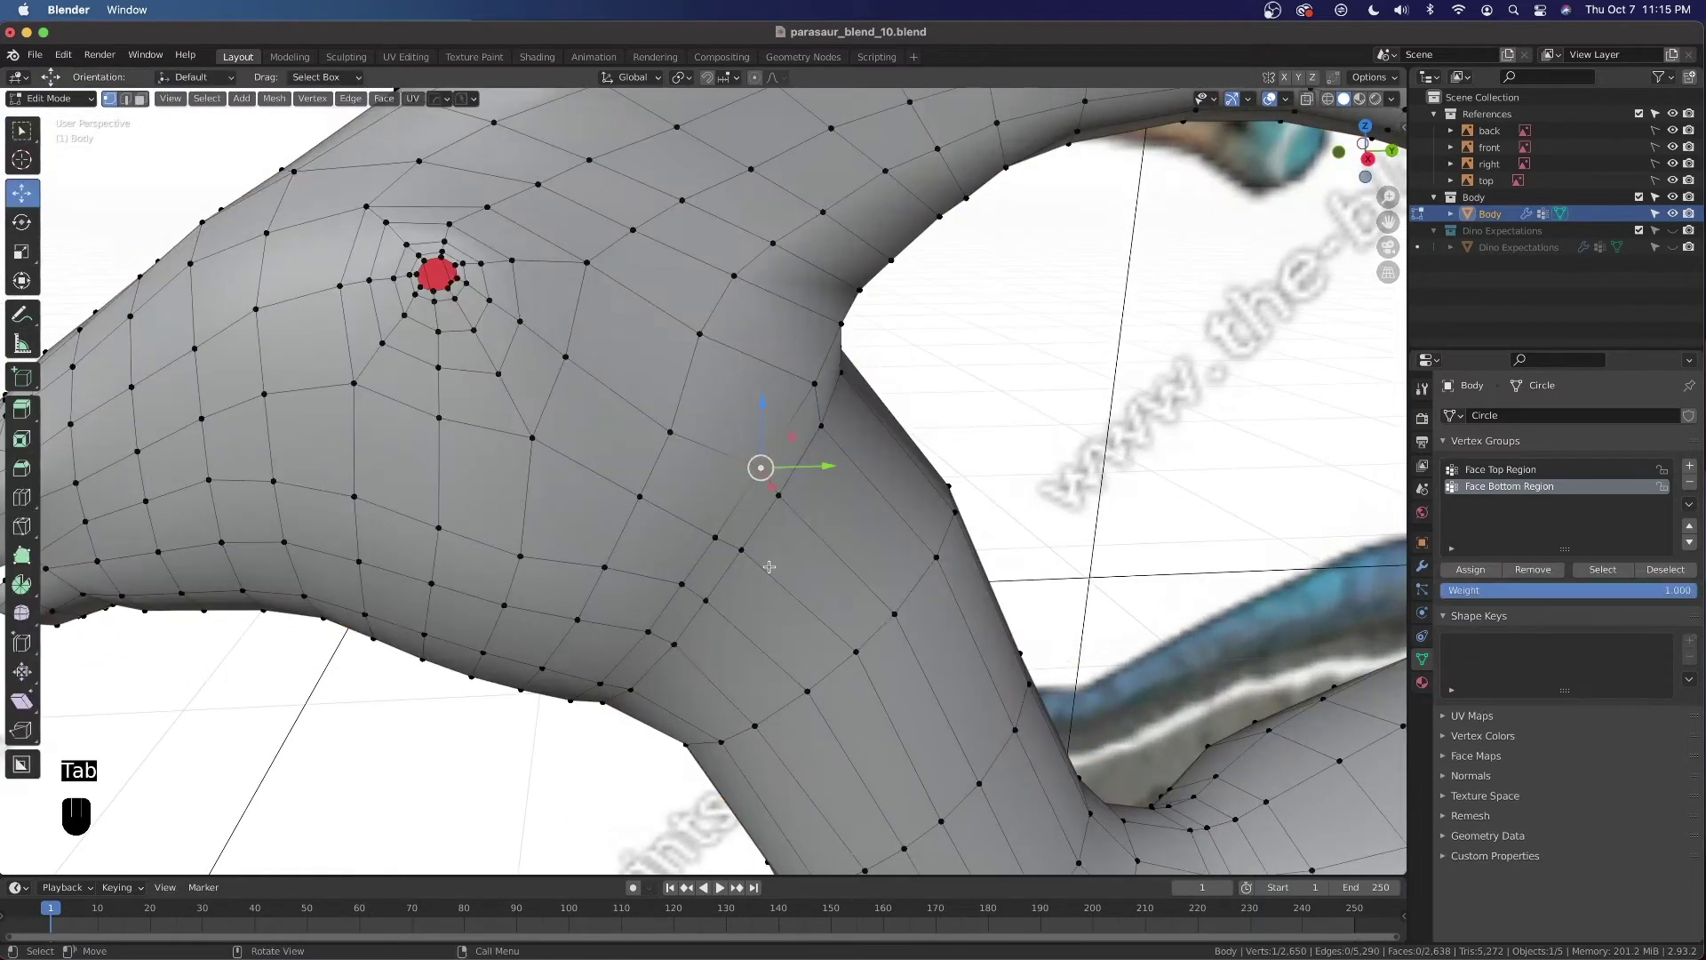
{"action": "left_click", "coordinate": [800, 478], "text": "alt"}
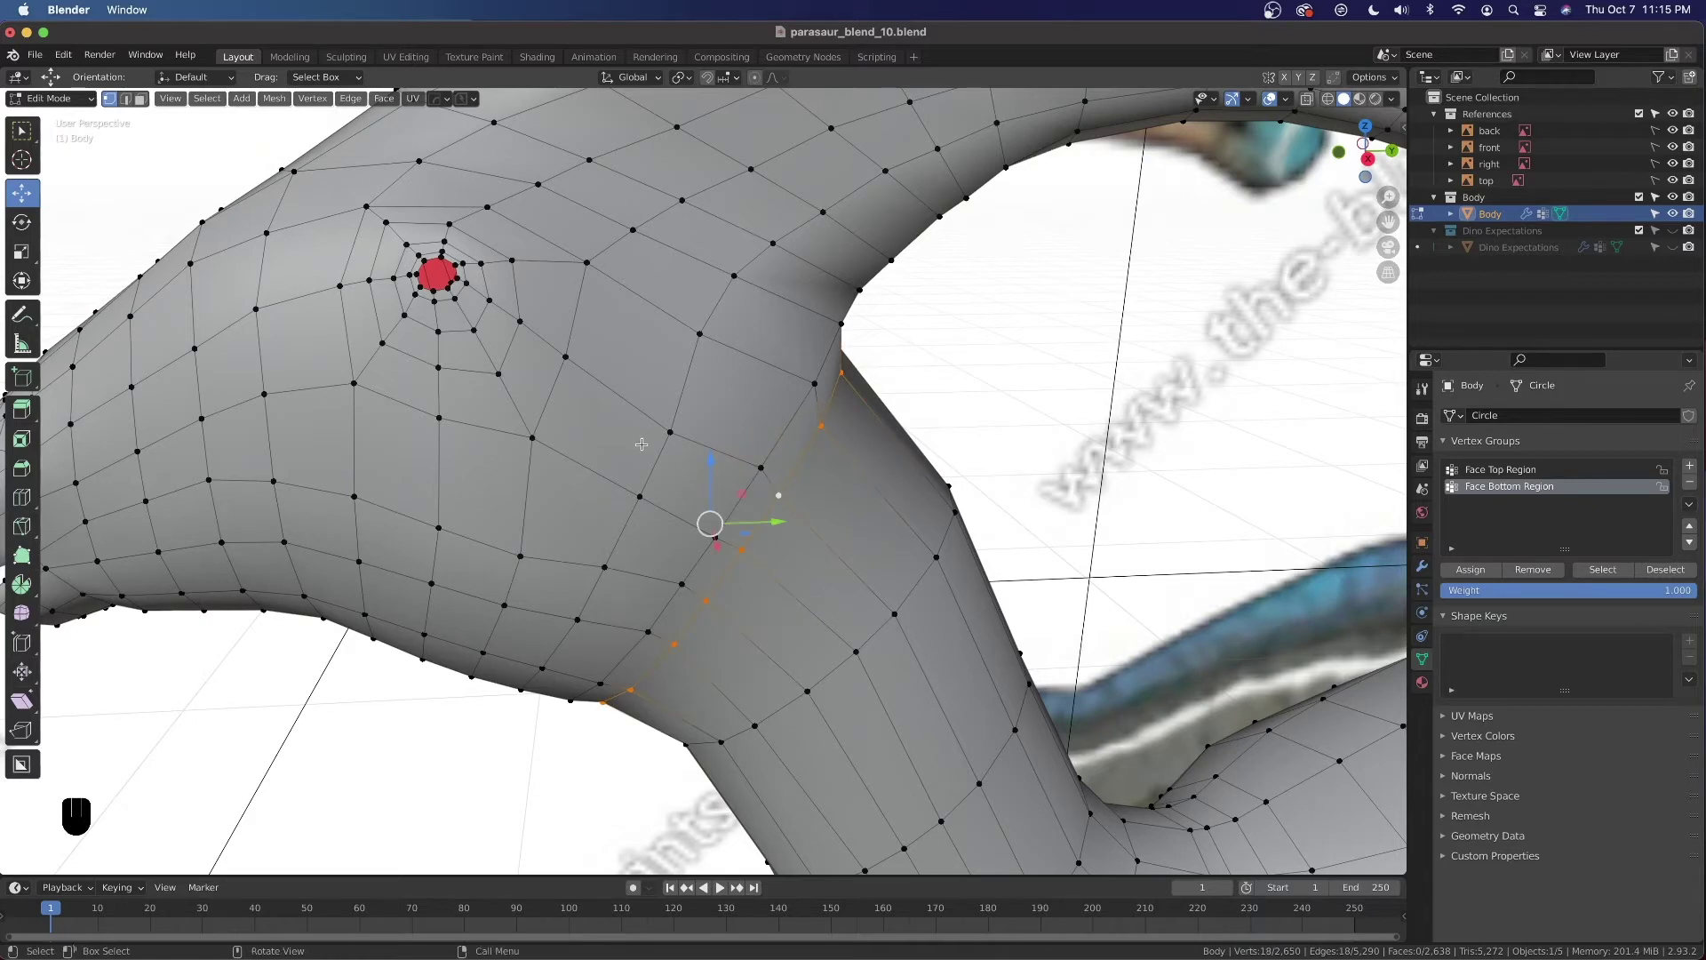
{"action": "key", "text": "3"}
{"action": "key", "text": "g"}
{"action": "key", "text": "g"}
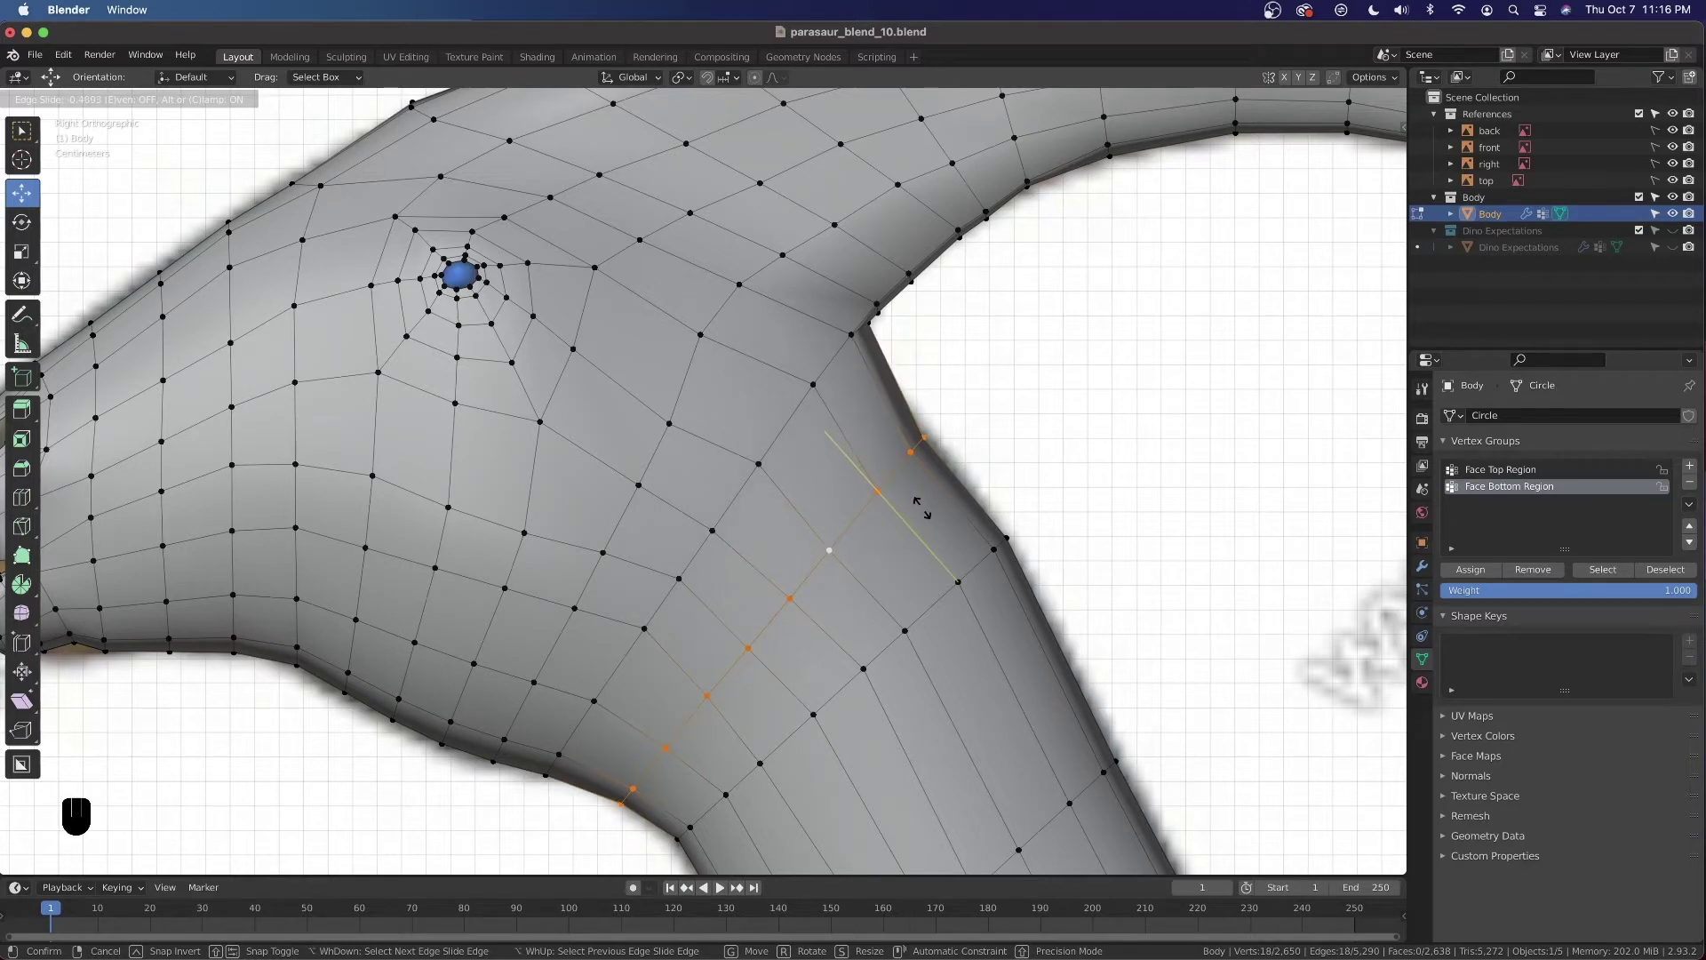
{"action": "left_click", "coordinate": [927, 515]}
Slide the next two neck edge loops down toward the body, by factors of about 0.29 and about 0.17
{"action": "middle_click_drag", "start_coordinate": [889, 844], "coordinate": [808, 569], "text": "shift"}
{"action": "left_click", "coordinate": [807, 569], "text": "alt"}
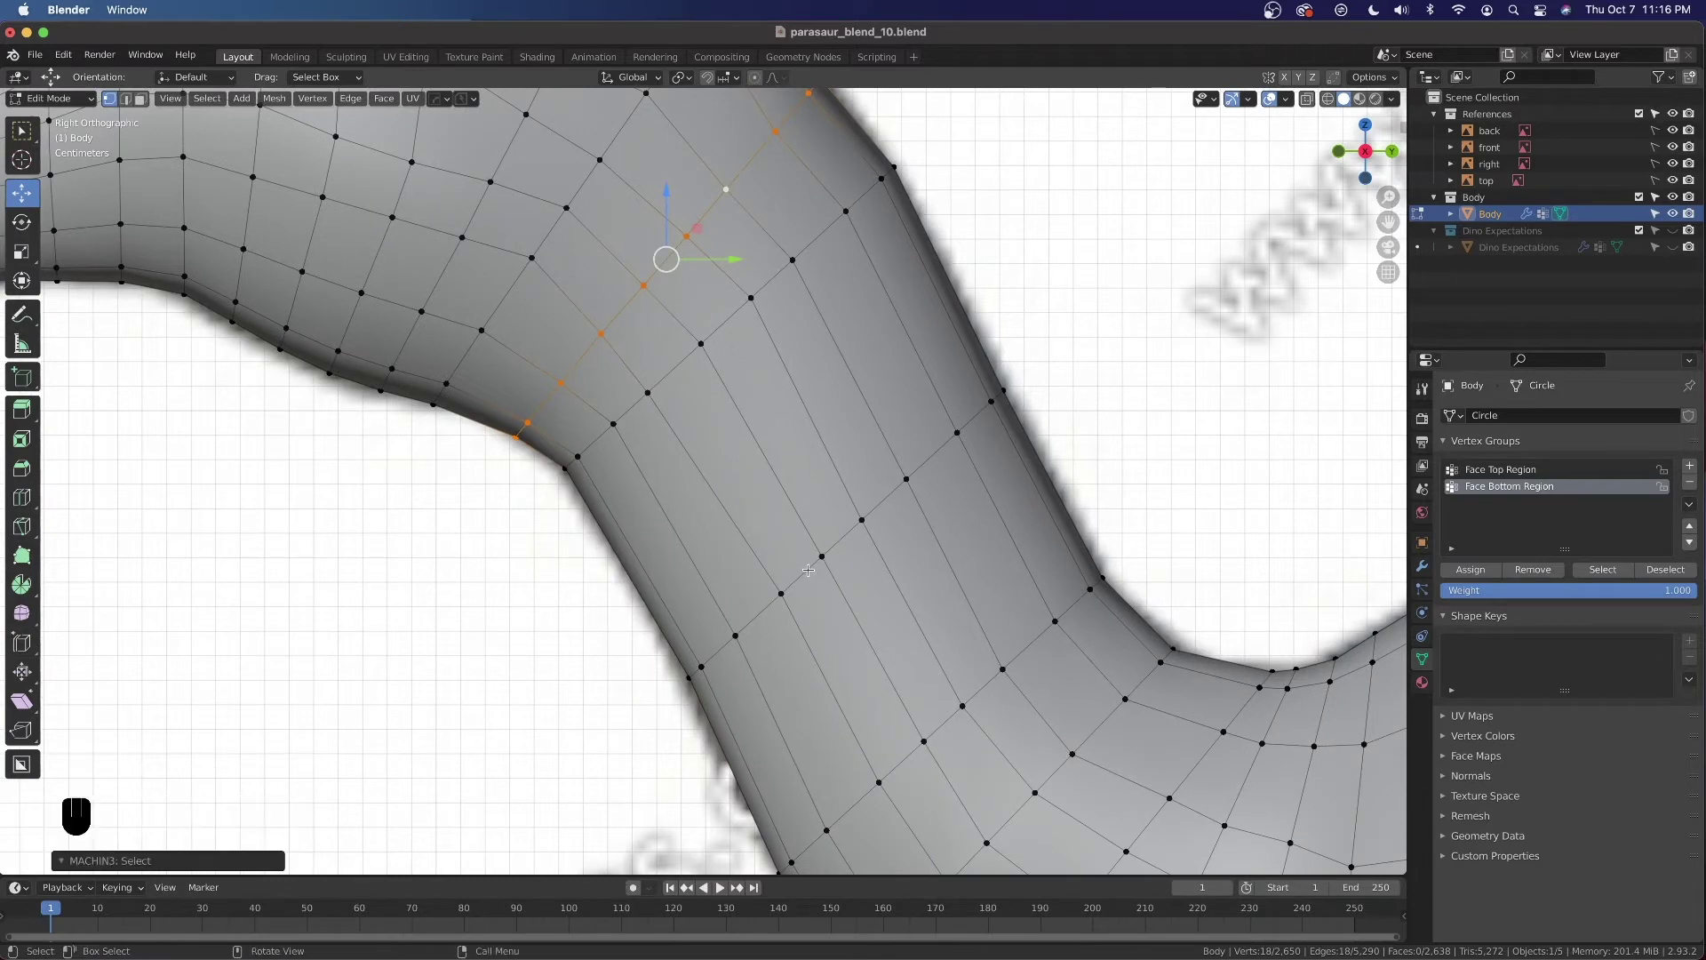
{"action": "key", "text": "2"}
{"action": "key", "text": "g"}
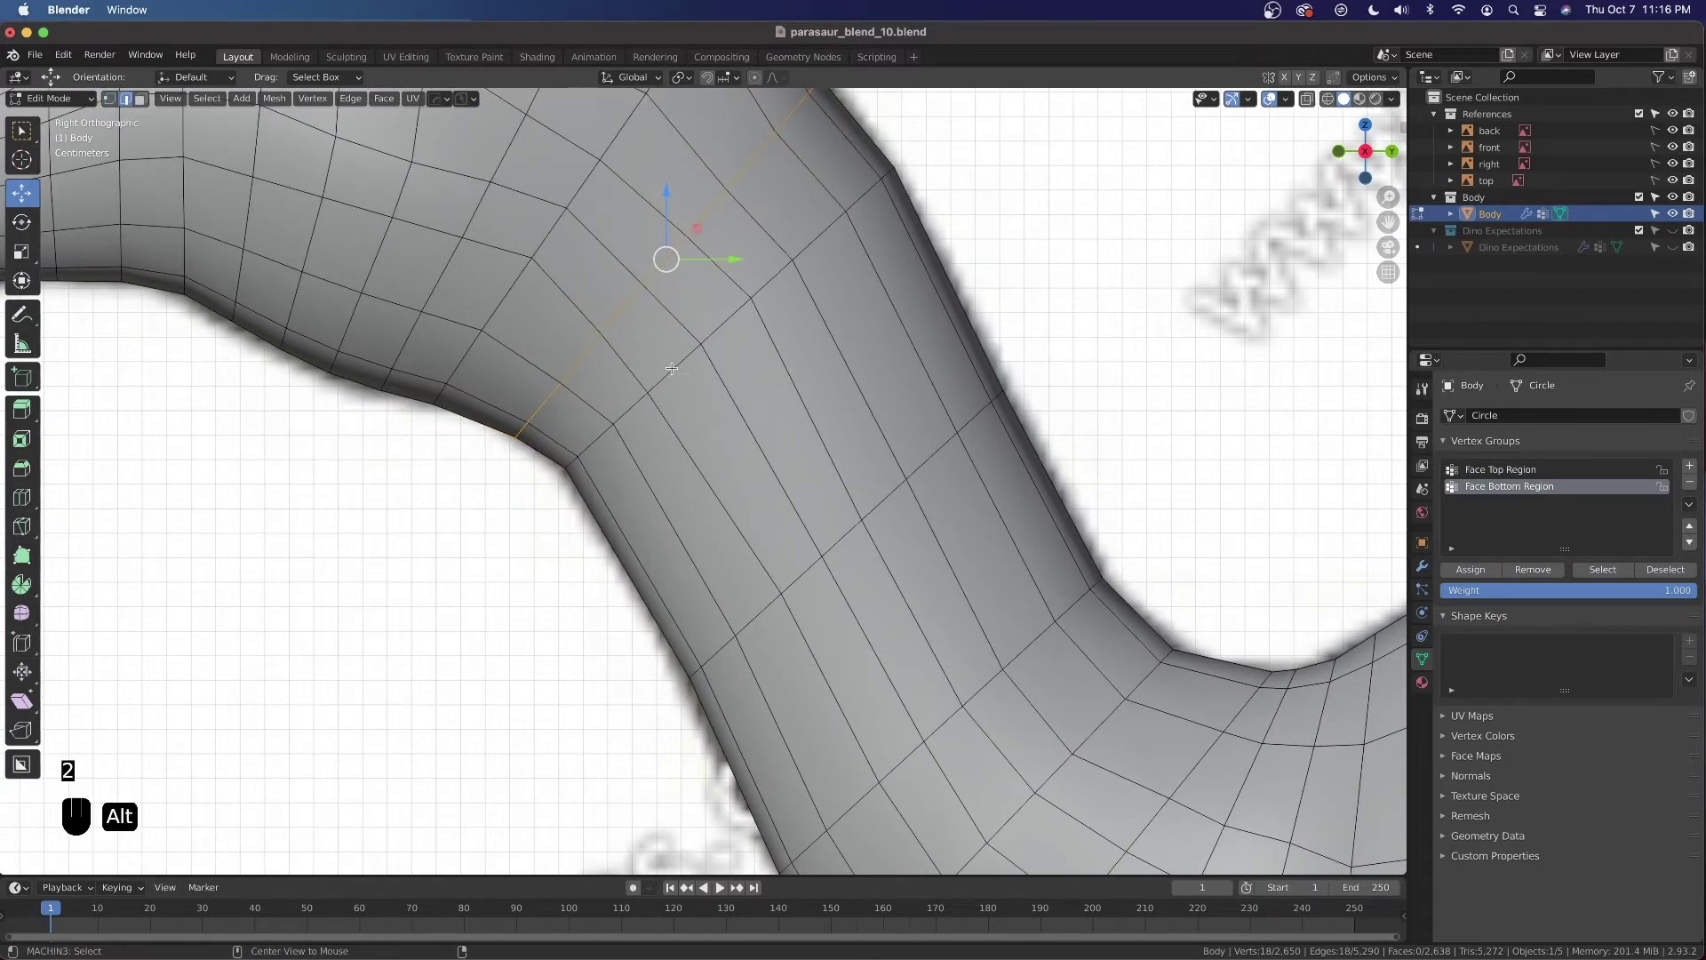
{"action": "key", "text": "g"}
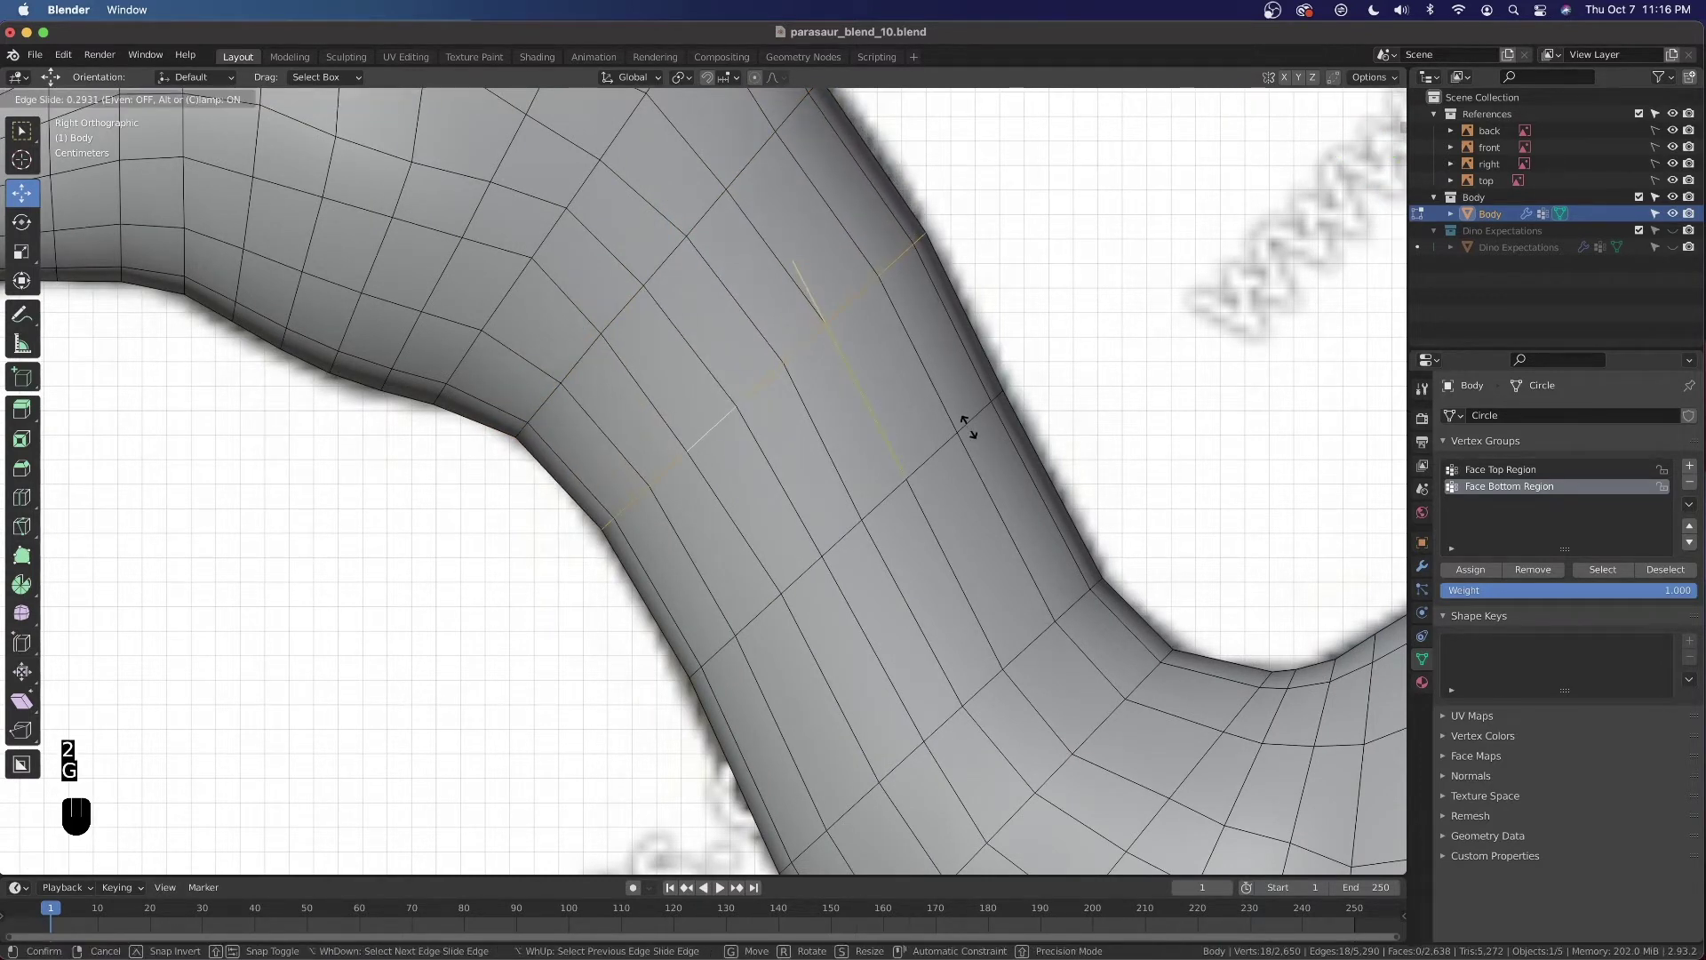
{"action": "left_click", "coordinate": [965, 431]}
{"action": "left_click", "coordinate": [977, 449], "text": "alt"}
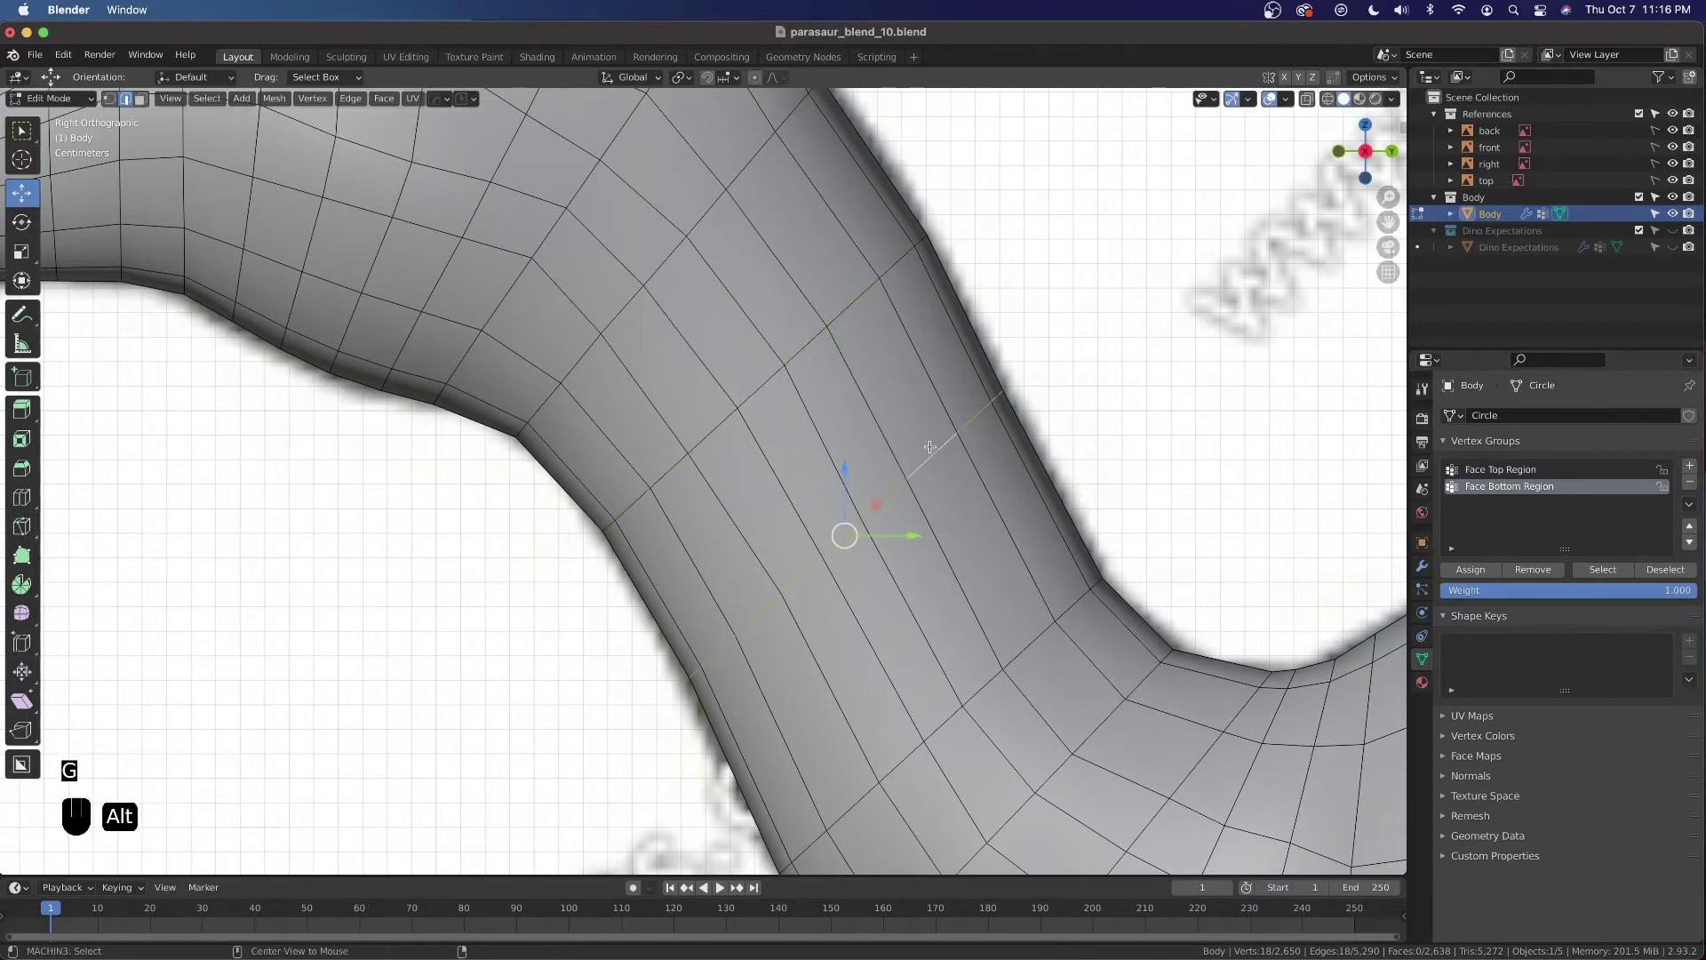
{"action": "key", "text": "g"}
{"action": "key", "text": "g"}
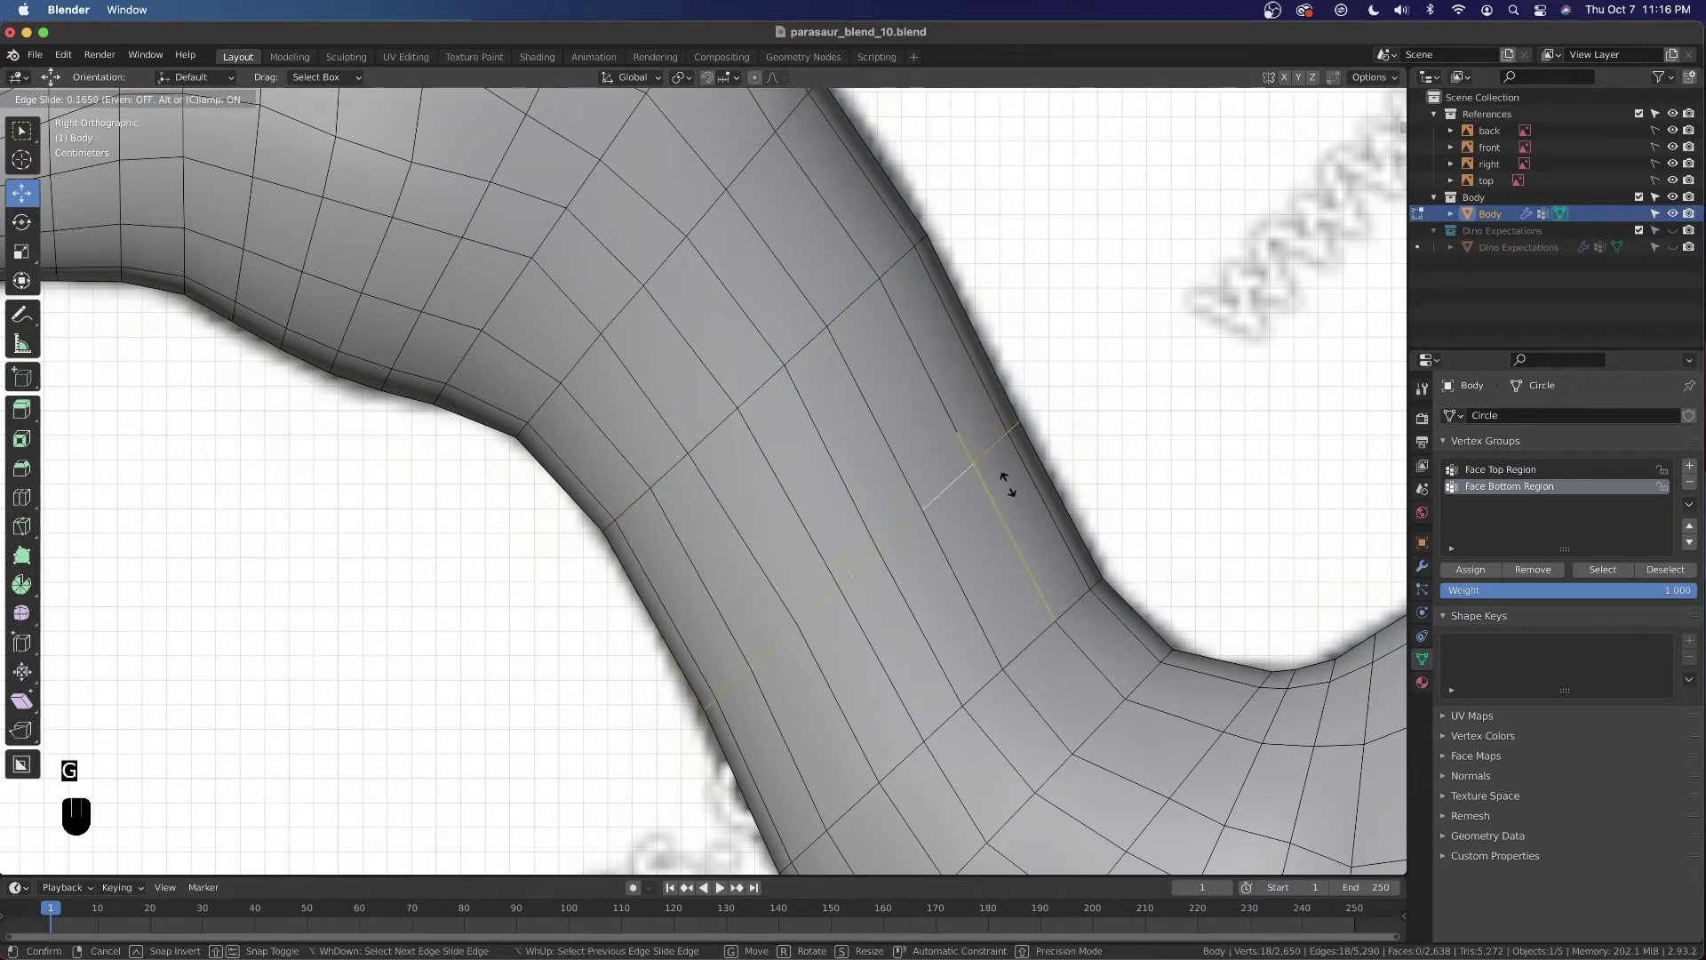
{"action": "left_click", "coordinate": [1000, 480]}
{"action": "left_click", "coordinate": [767, 368], "text": "alt"}
{"action": "key", "text": "g"}
{"action": "key", "text": "g"}
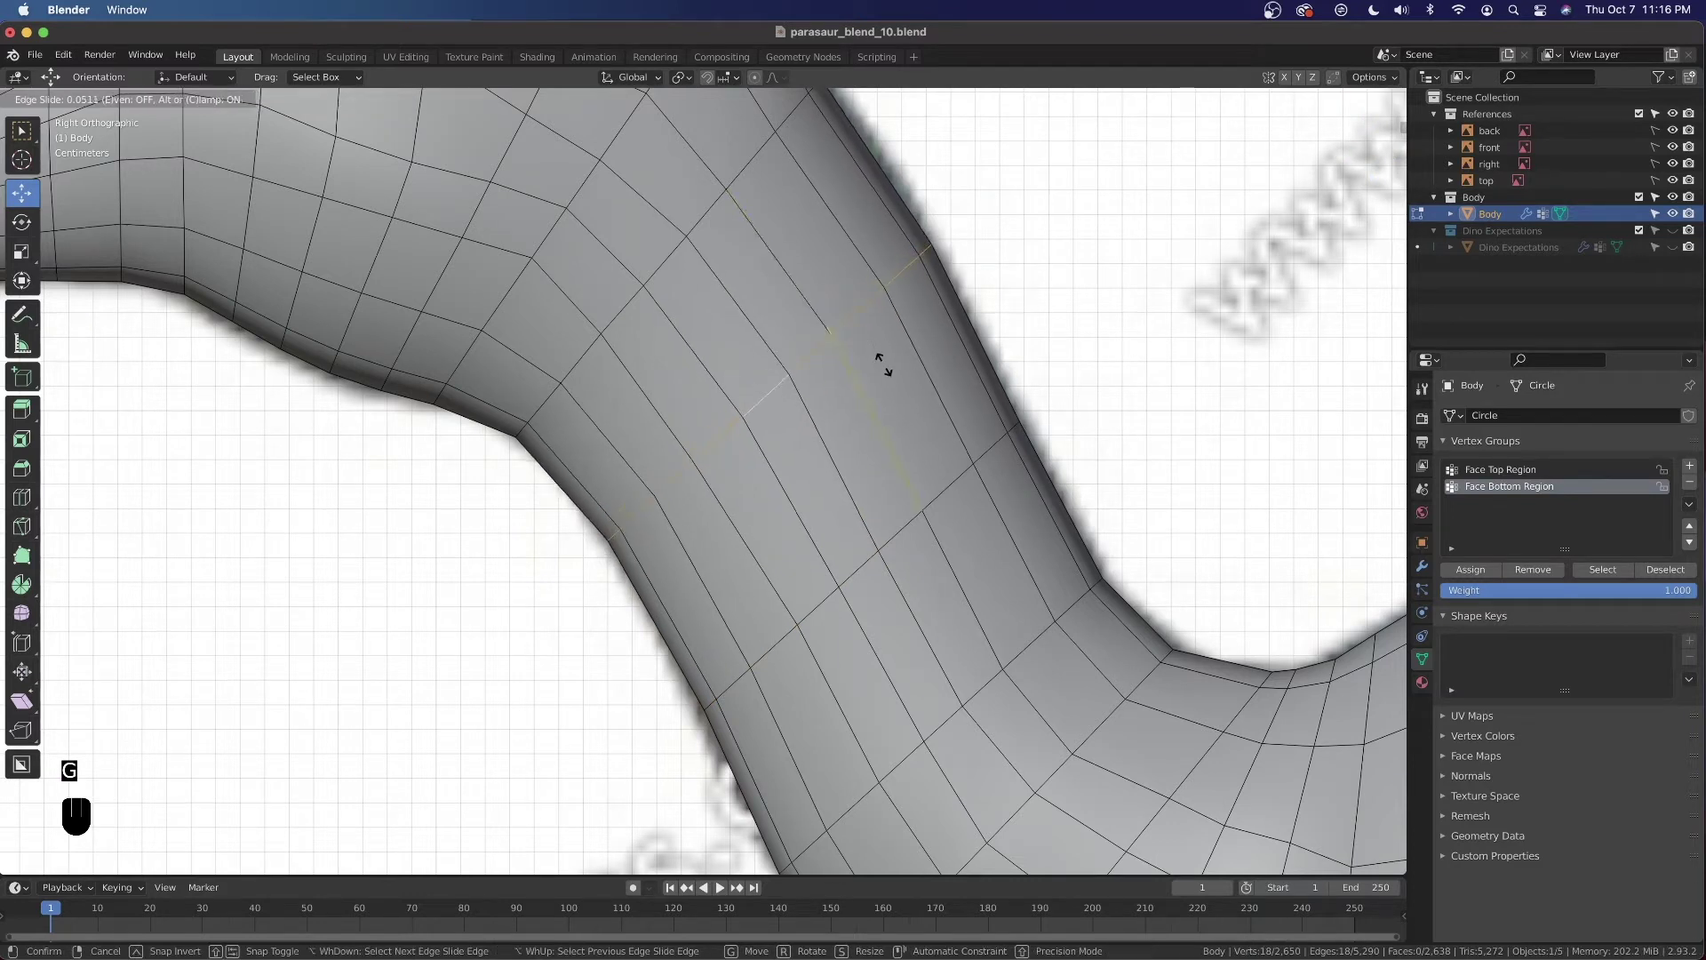
{"action": "right_click", "coordinate": [882, 364]}
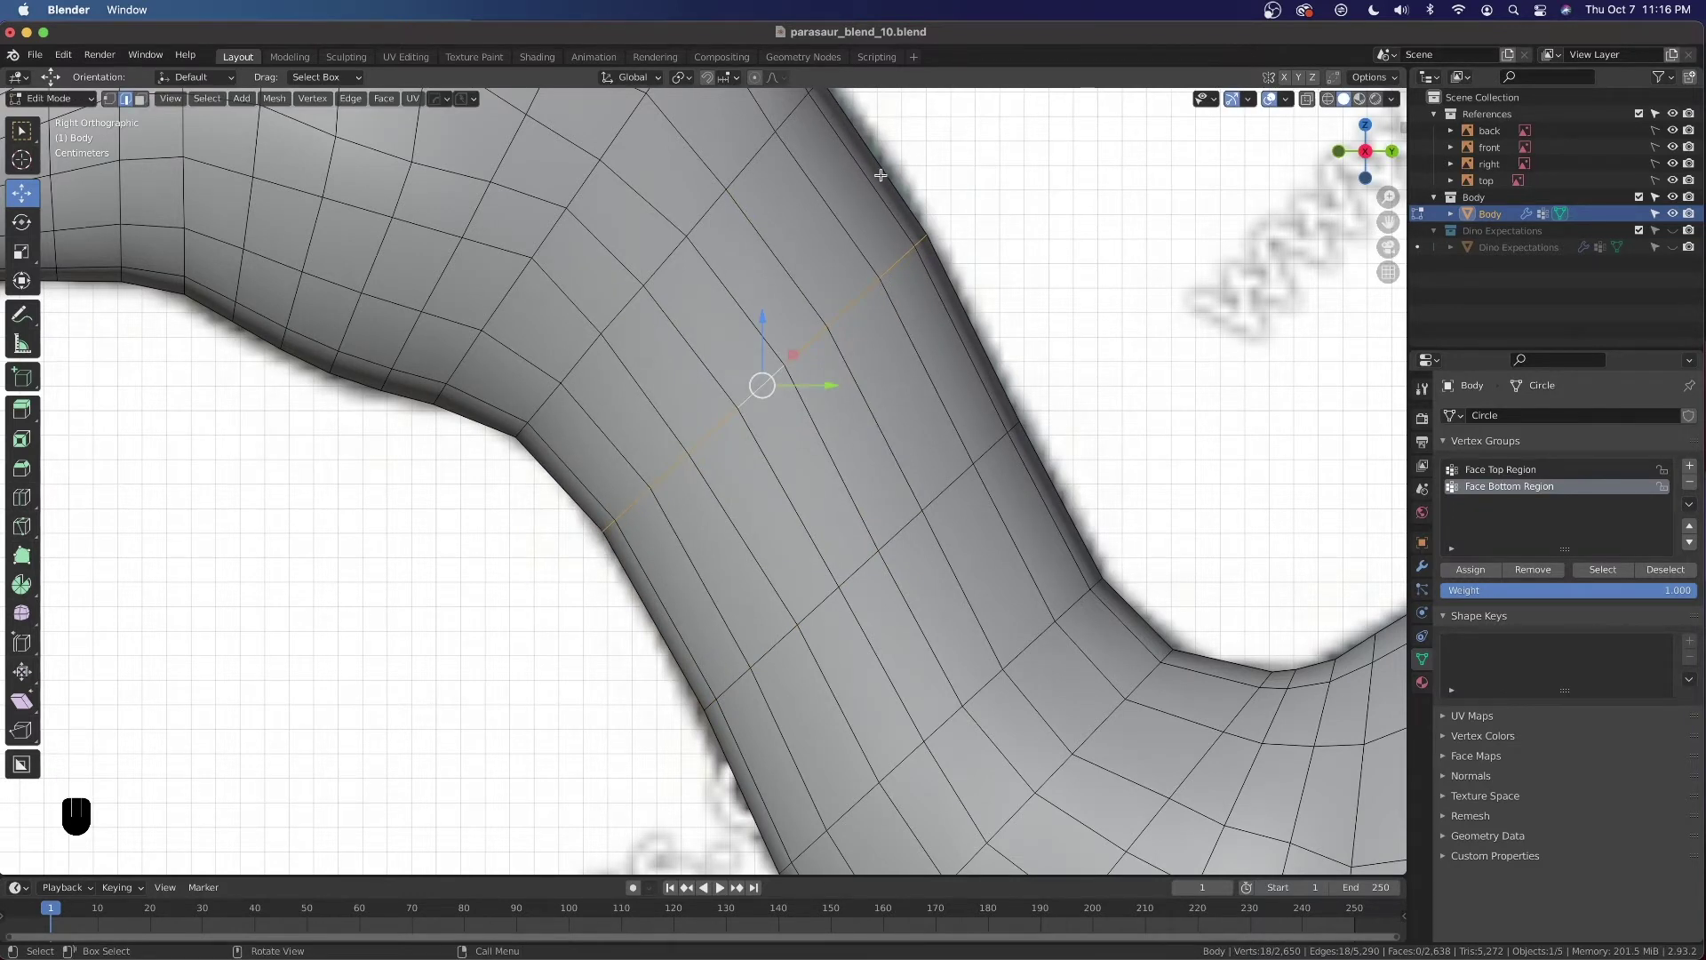
Slide the neck edge loop closest to the head down the neck, toward the next loop
{"action": "middle_click_drag", "start_coordinate": [882, 178], "coordinate": [893, 271], "text": "shift"}
{"action": "left_click", "coordinate": [809, 268], "text": "alt"}
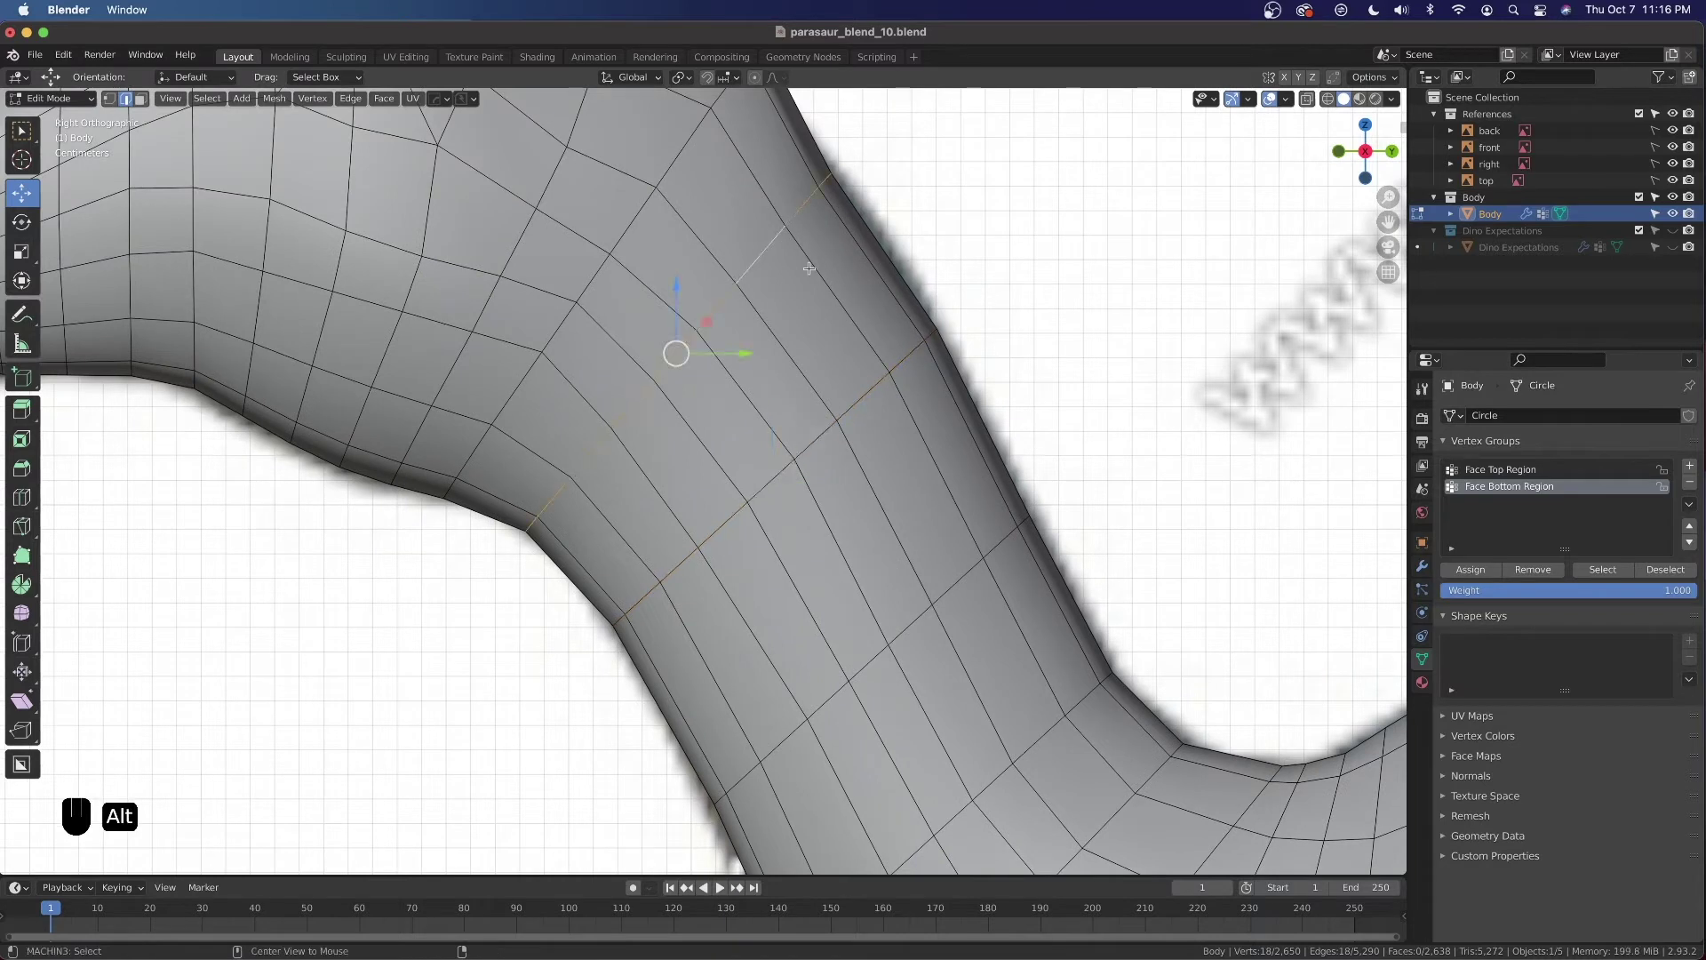
{"action": "key", "text": "g"}
{"action": "key", "text": "g"}
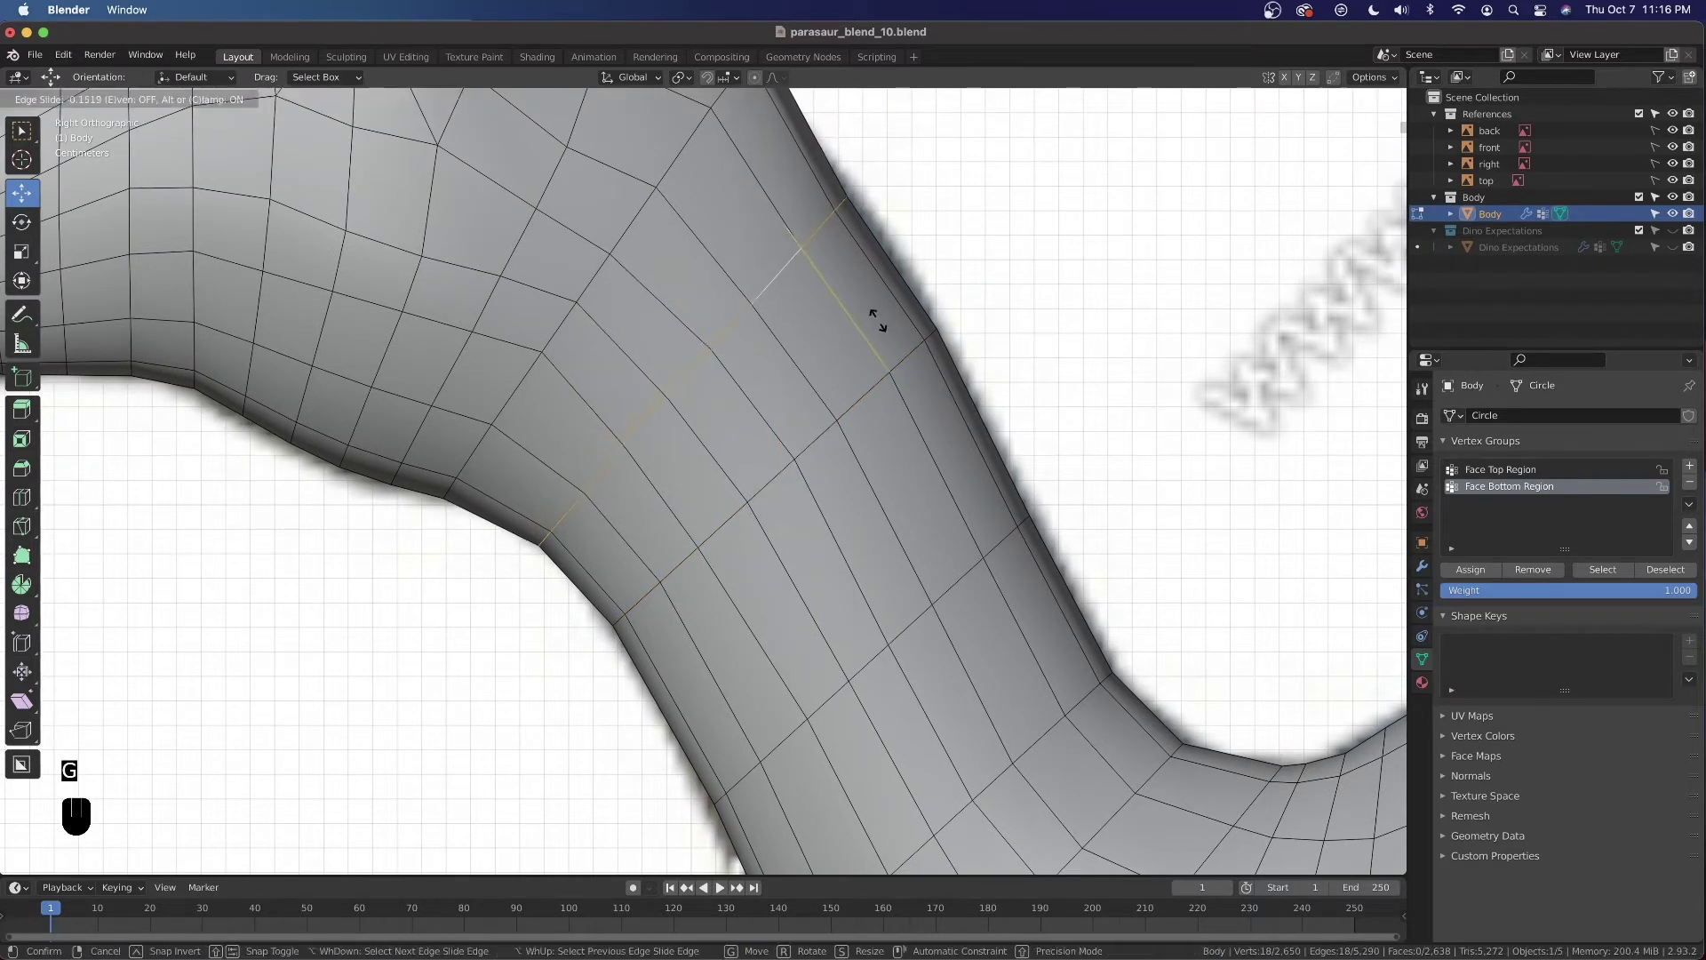
{"action": "left_click", "coordinate": [889, 355]}
Slide the second neck edge loop behind the head toward the body by a factor of 0.118
{"action": "left_click", "coordinate": [914, 396], "text": "alt"}
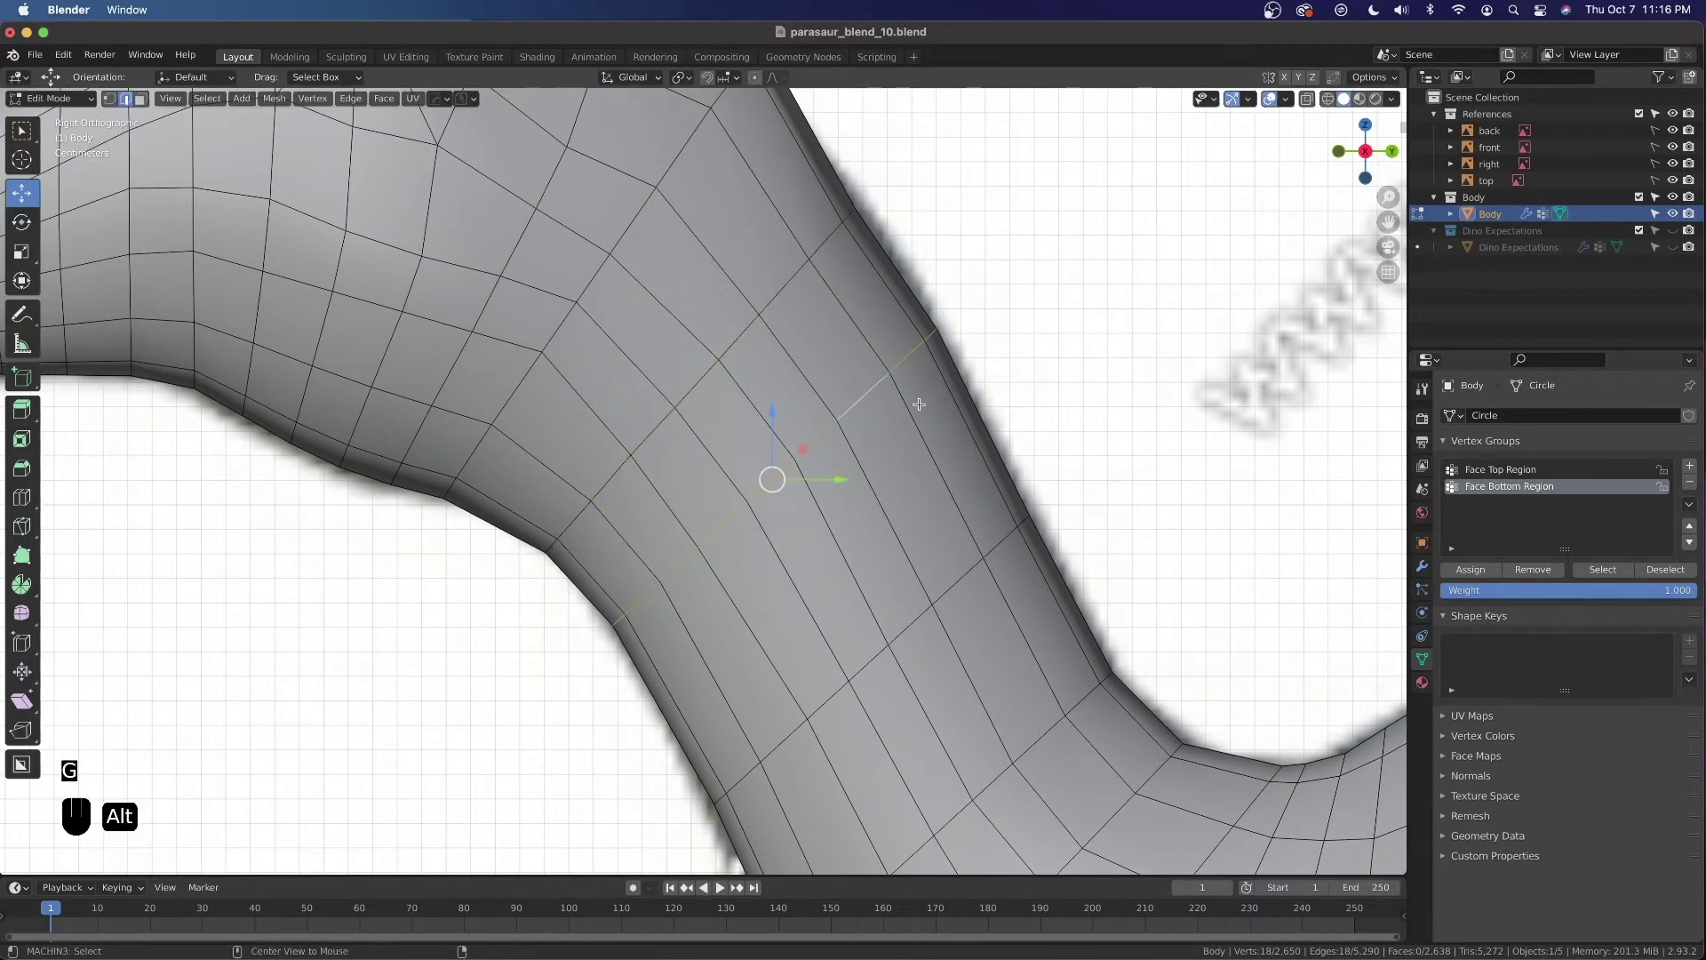
{"action": "key", "text": "g"}
{"action": "key", "text": "g"}
{"action": "left_click", "coordinate": [927, 417]}
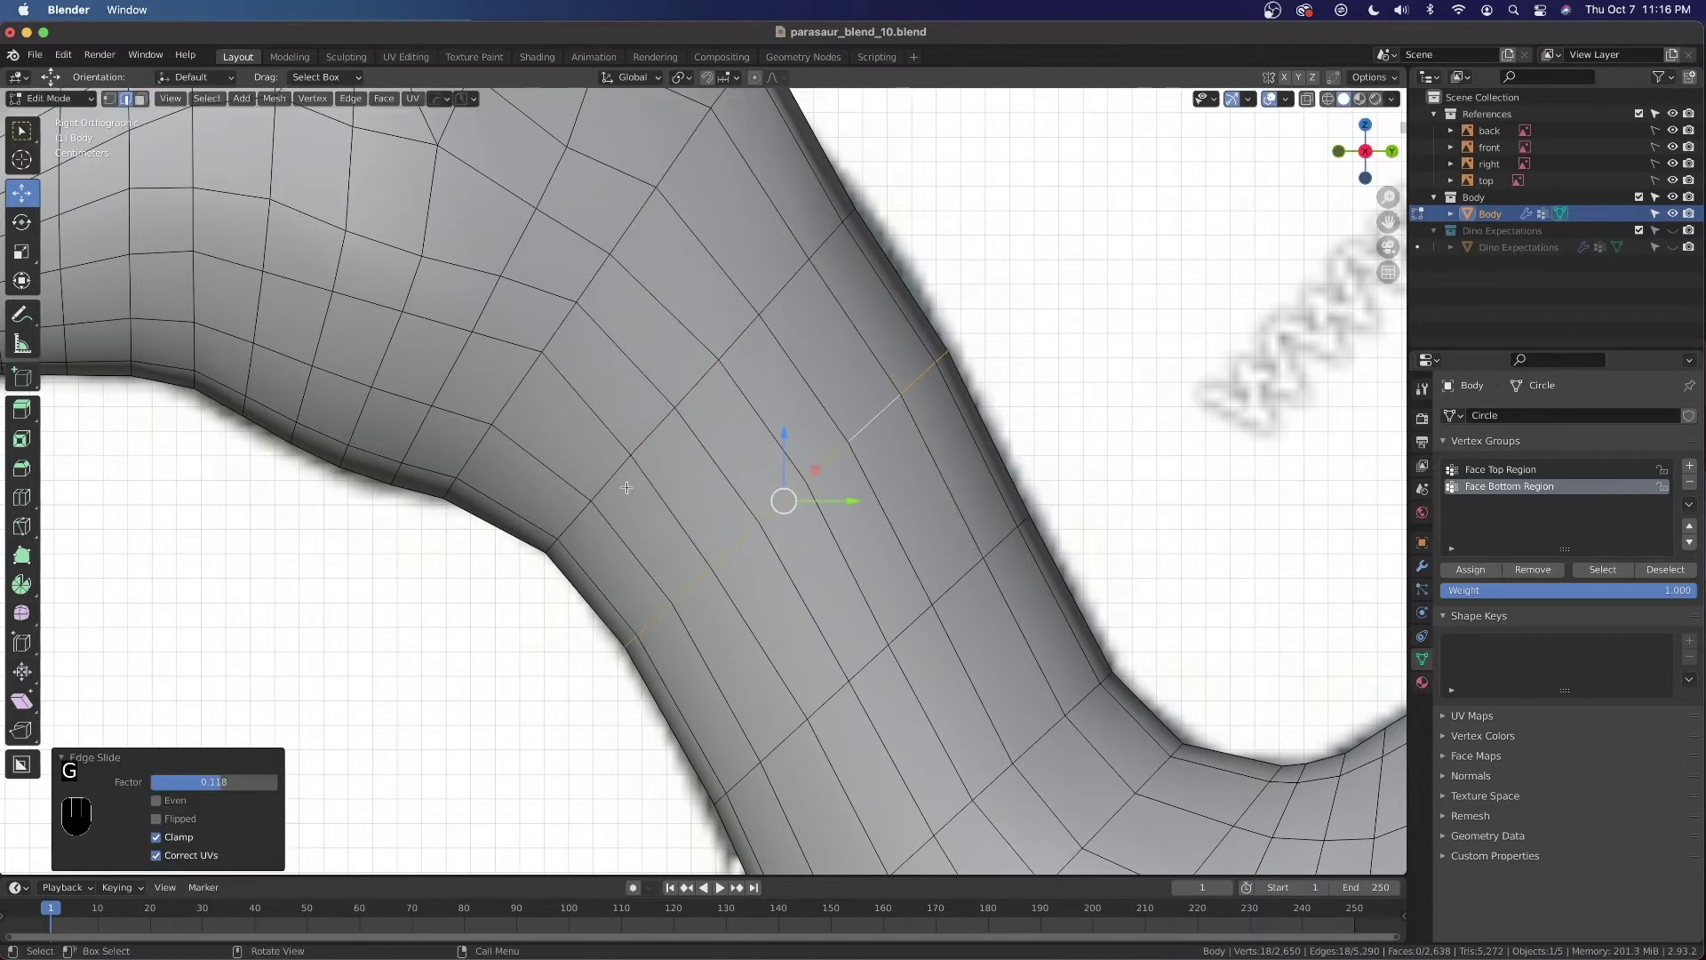
Scale the neck loop closest to the head by 1.021 along normal Z, using its throat-side vertex as the Active Element pivot
{"action": "left_click", "coordinate": [700, 380], "text": "alt"}
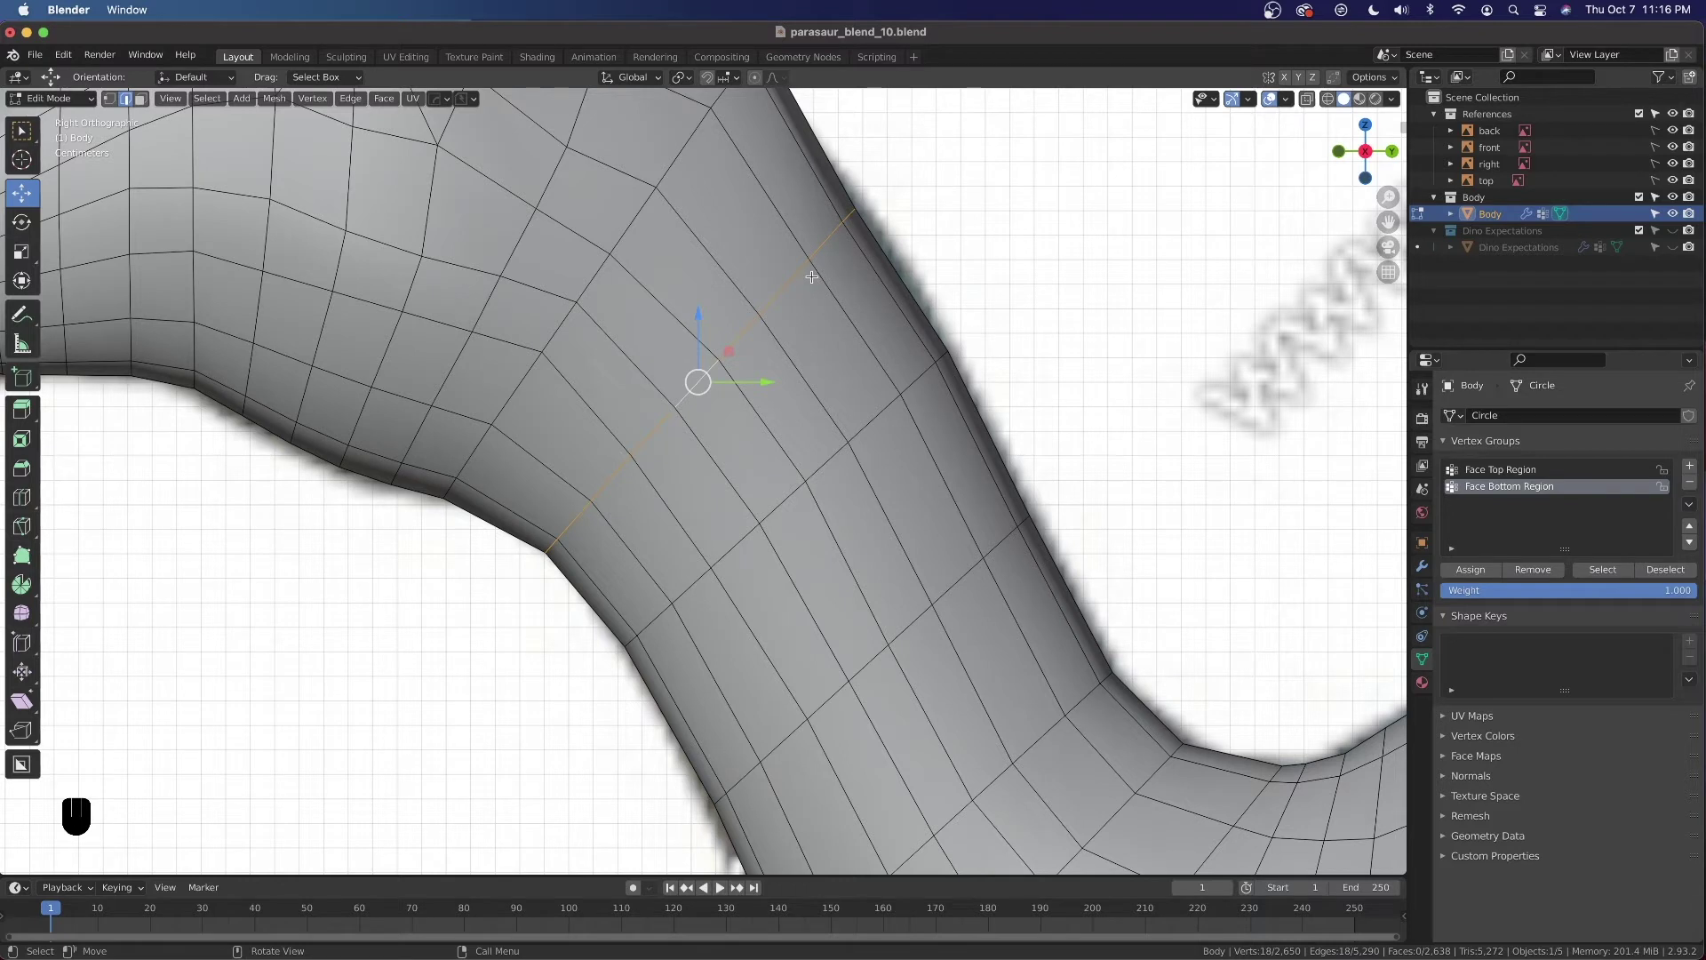
{"action": "key", "text": "period"}
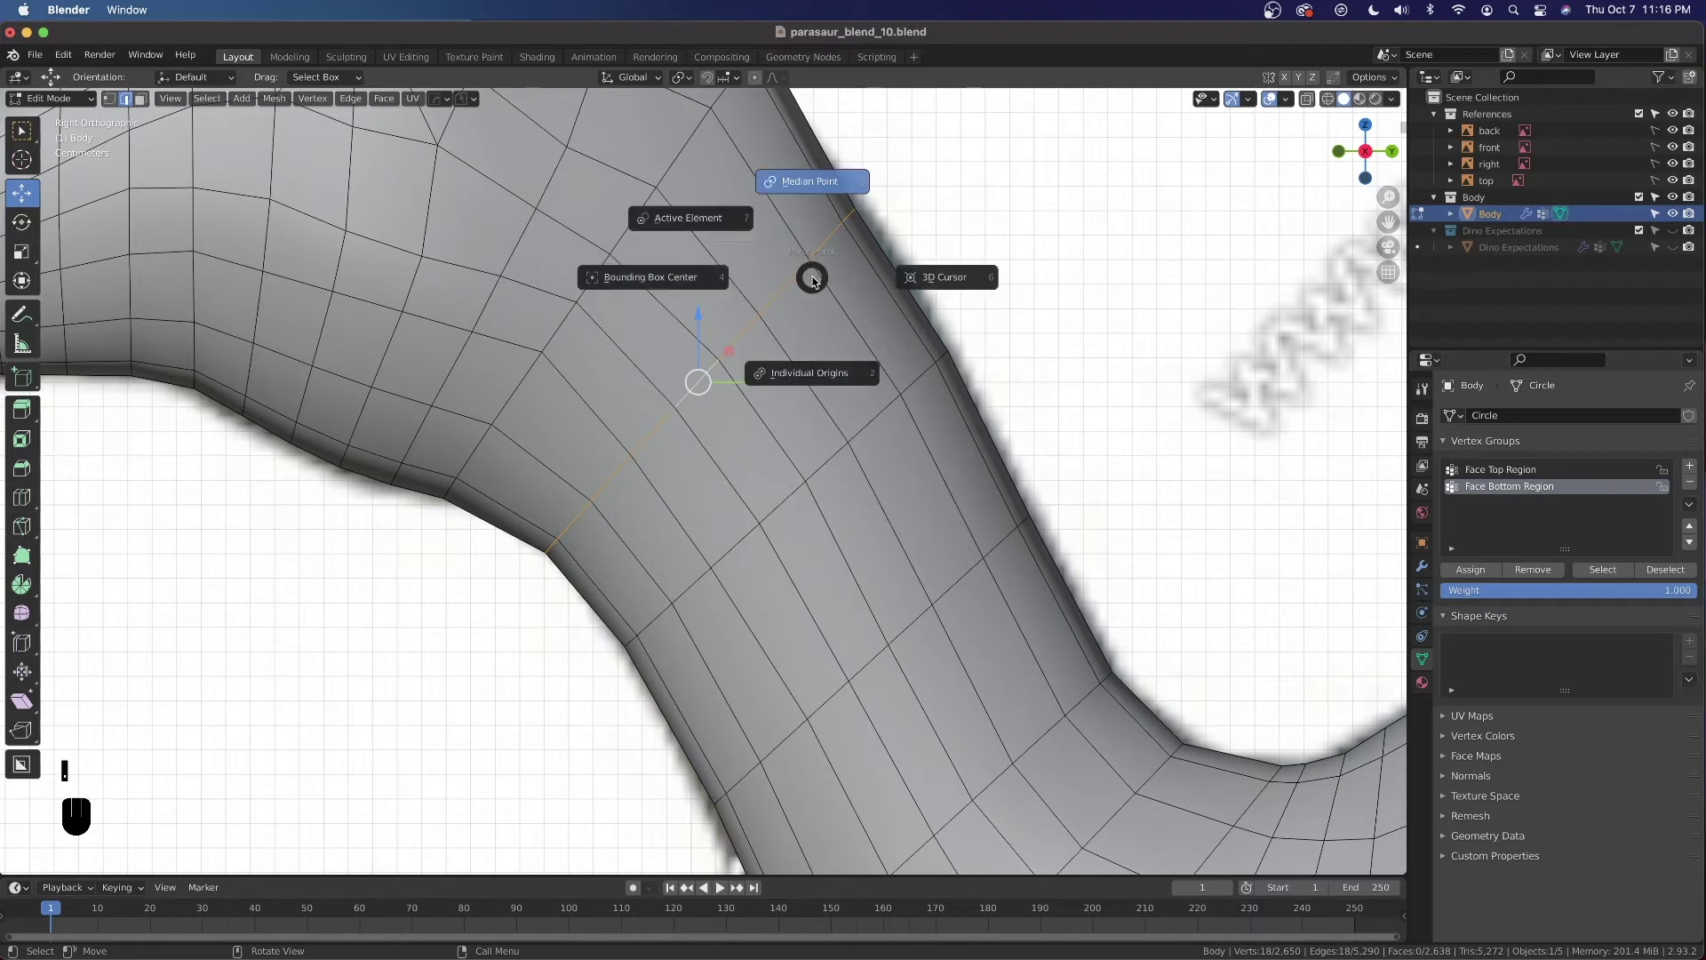
{"action": "left_click", "coordinate": [735, 232]}
{"action": "left_click", "coordinate": [111, 99]}
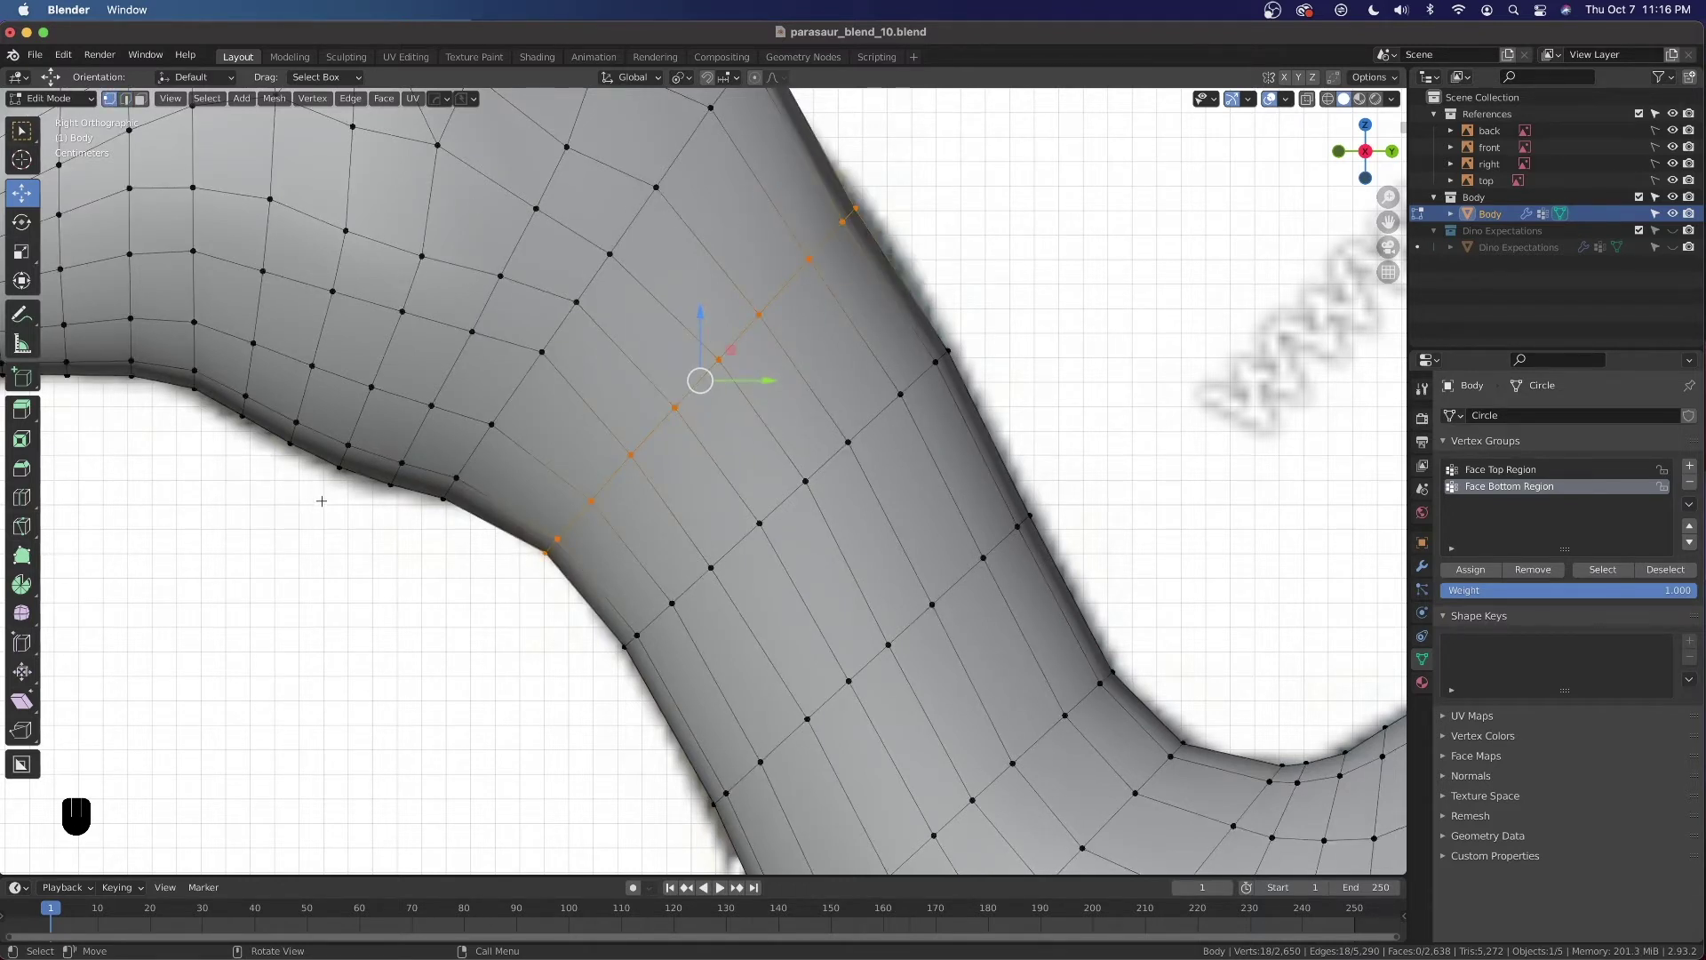
{"action": "left_click", "coordinate": [538, 553], "text": "shift"}
{"action": "left_click", "coordinate": [633, 77]}
{"action": "left_click", "coordinate": [593, 164]}
{"action": "key", "text": "s"}
{"action": "key", "text": "z"}
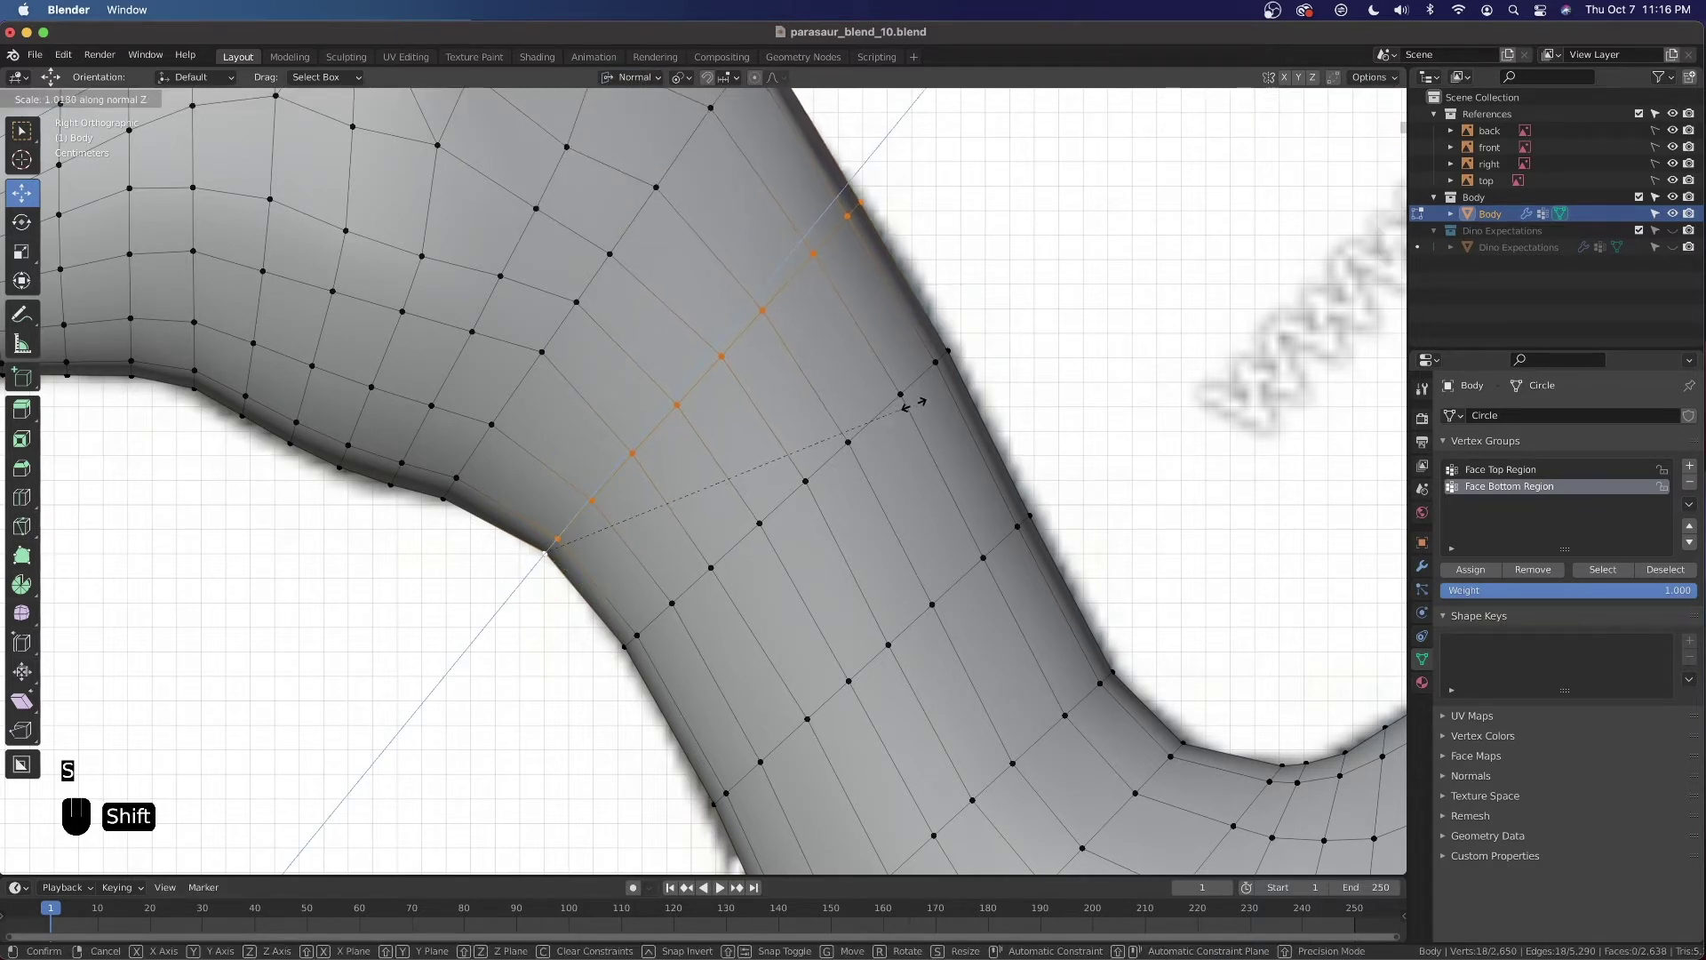
{"action": "left_click", "coordinate": [889, 416]}
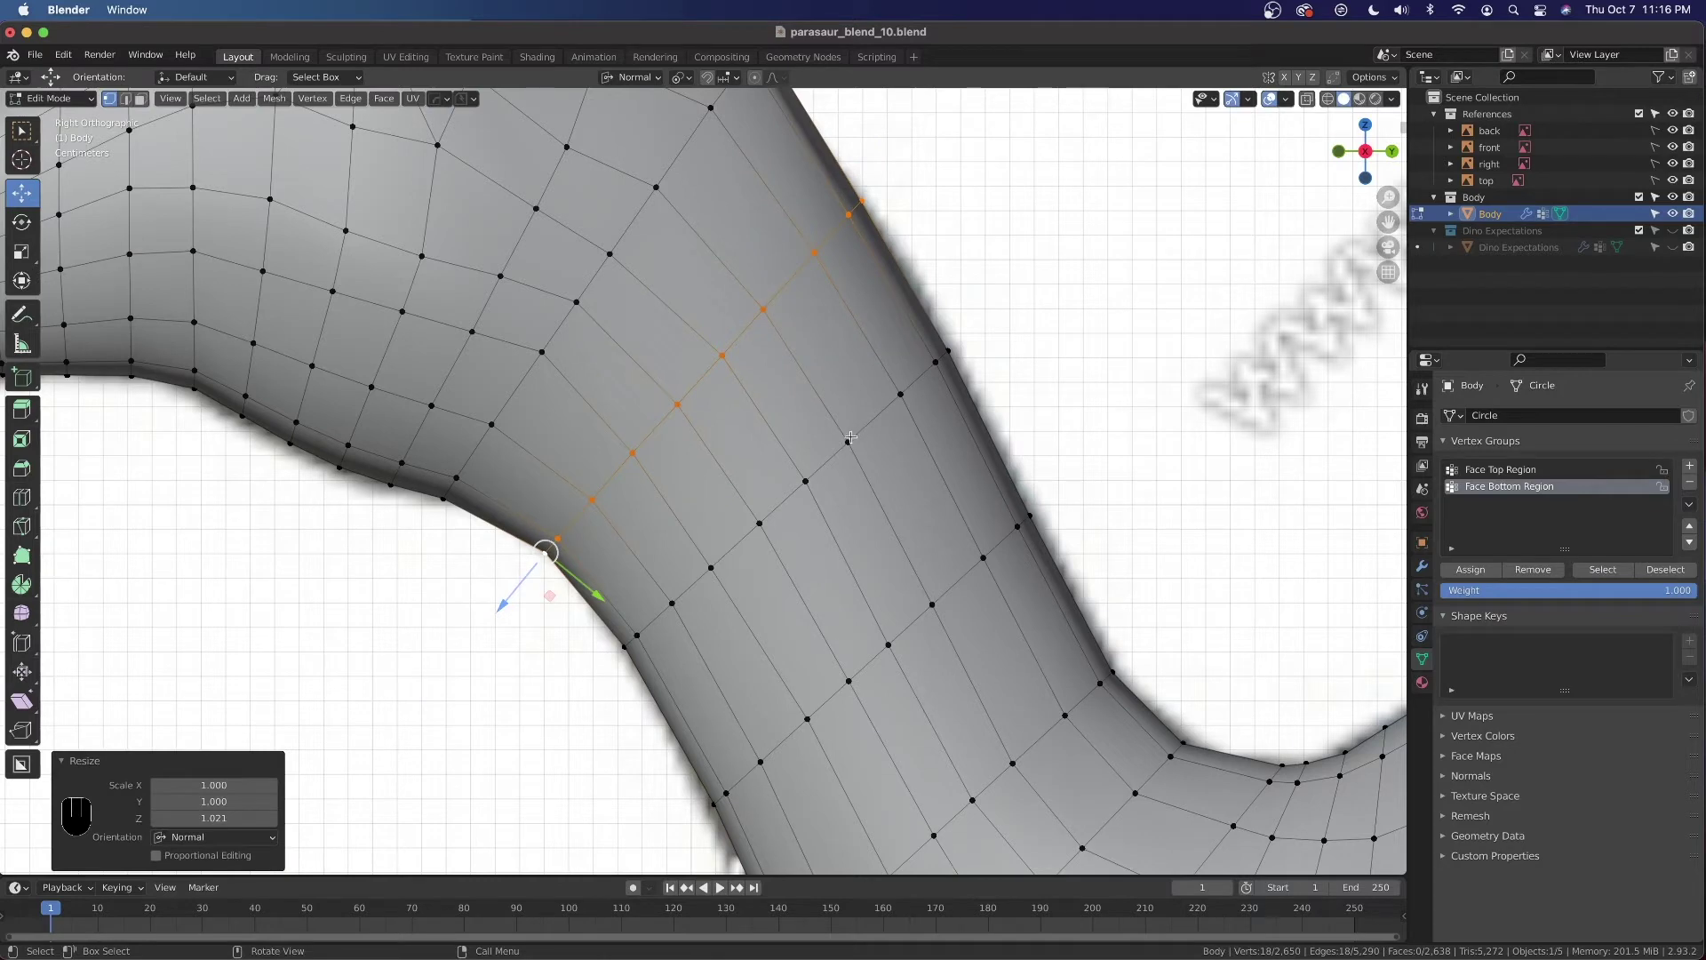
Compare the neck outline with the reference in X-ray, and select the corner vertex where the crest meets the back of the neck
{"action": "scroll", "coordinate": [844, 434], "scroll_direction": "down", "scroll_amount": 3}
{"action": "key", "text": "alt+z"}
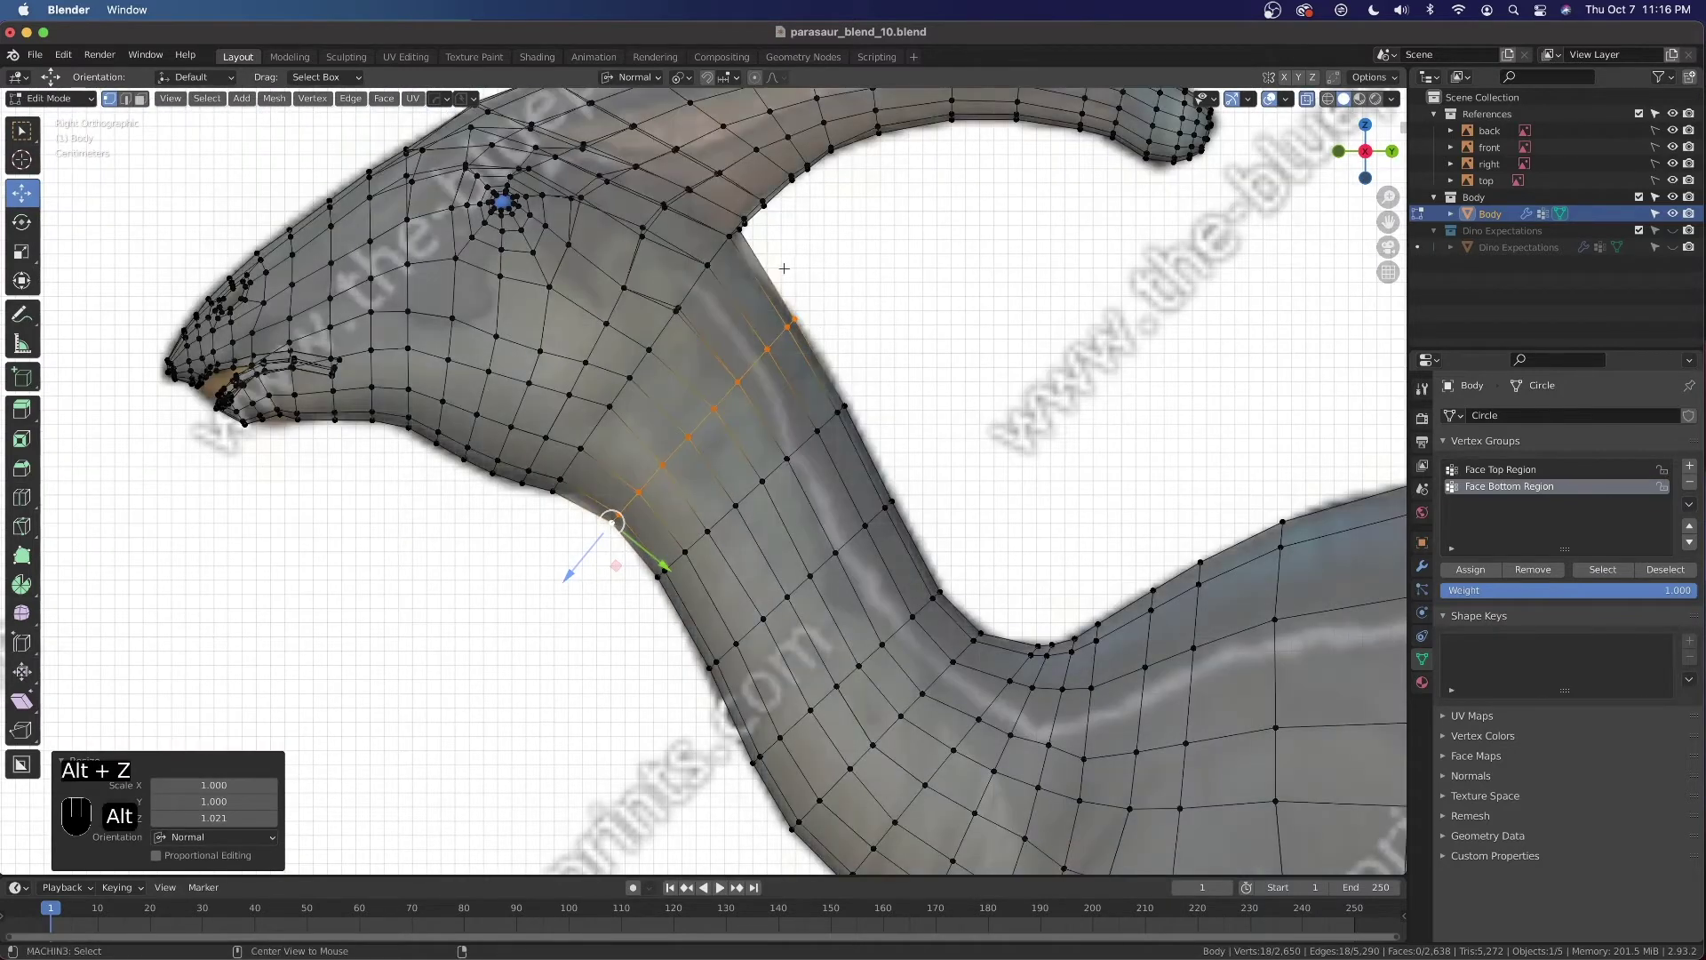
{"action": "scroll", "coordinate": [784, 267], "scroll_direction": "up", "scroll_amount": 3}
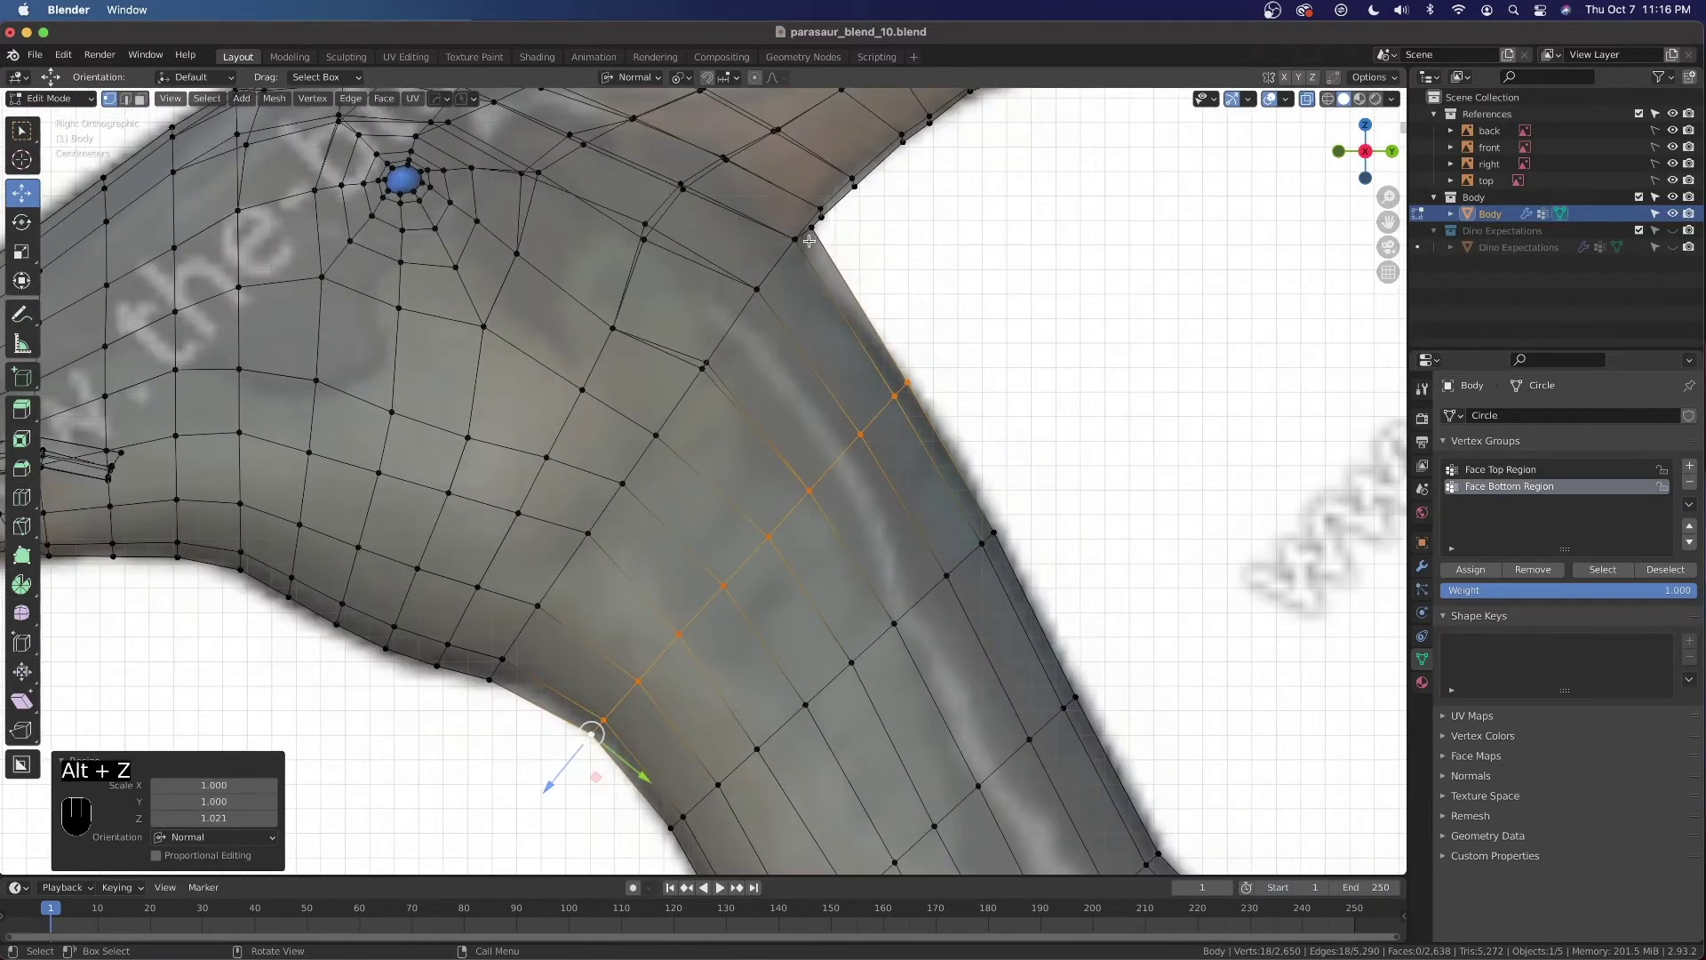
{"action": "key", "text": "alt+z"}
{"action": "middle_click_drag", "start_coordinate": [809, 240], "coordinate": [889, 294]}
{"action": "left_click", "coordinate": [875, 227]}
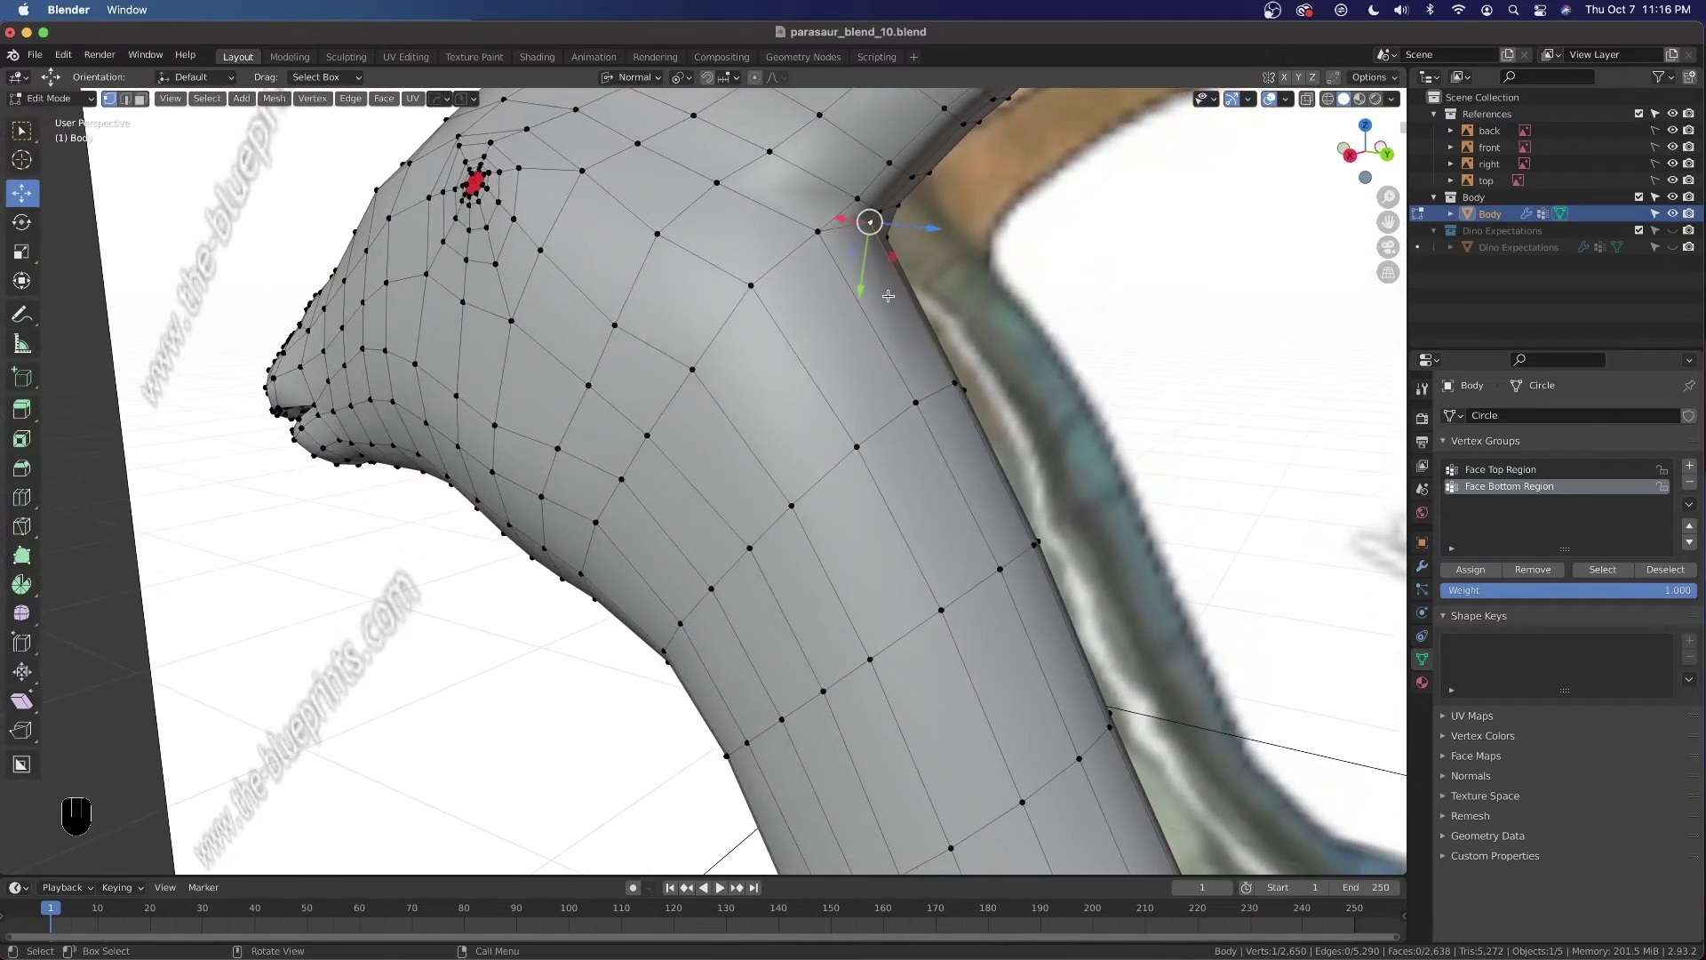
{"action": "key", "text": "KP_3"}
{"action": "key", "text": "alt+z"}
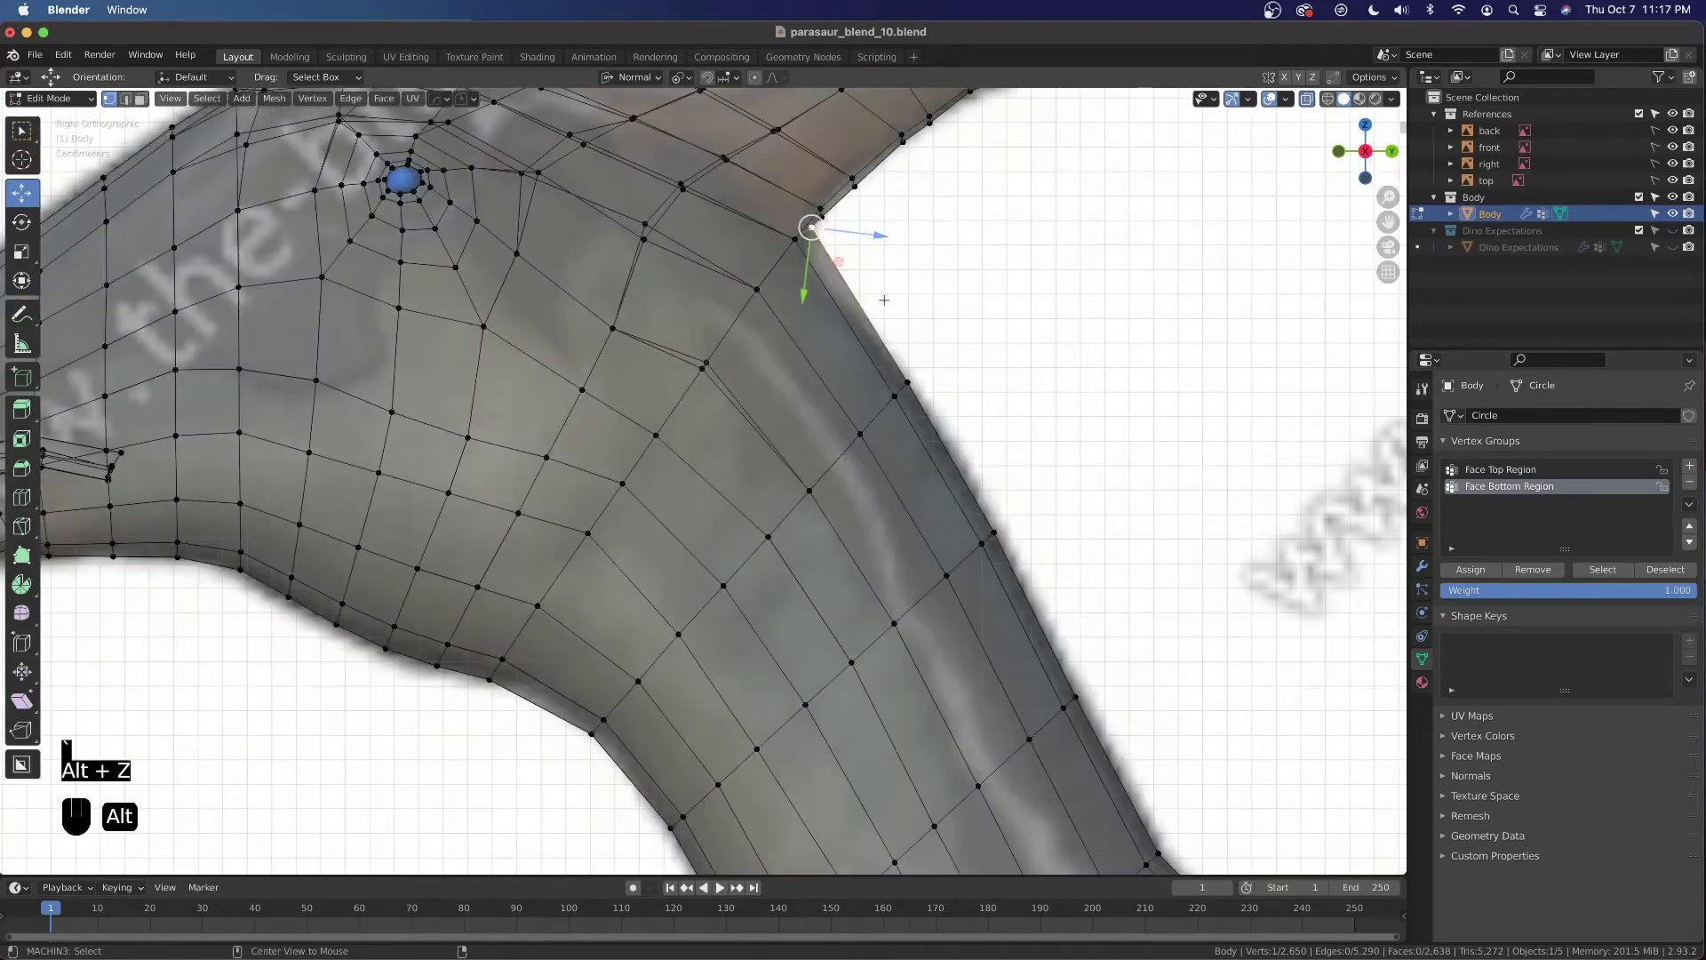
Move the crest-neck corner vertex down along normal Y with connected proportional editing, and shift the vertex beside it by about 0.002 m
{"action": "left_click_drag", "start_coordinate": [812, 288], "coordinate": [802, 313]}
{"action": "key", "text": "super+z"}
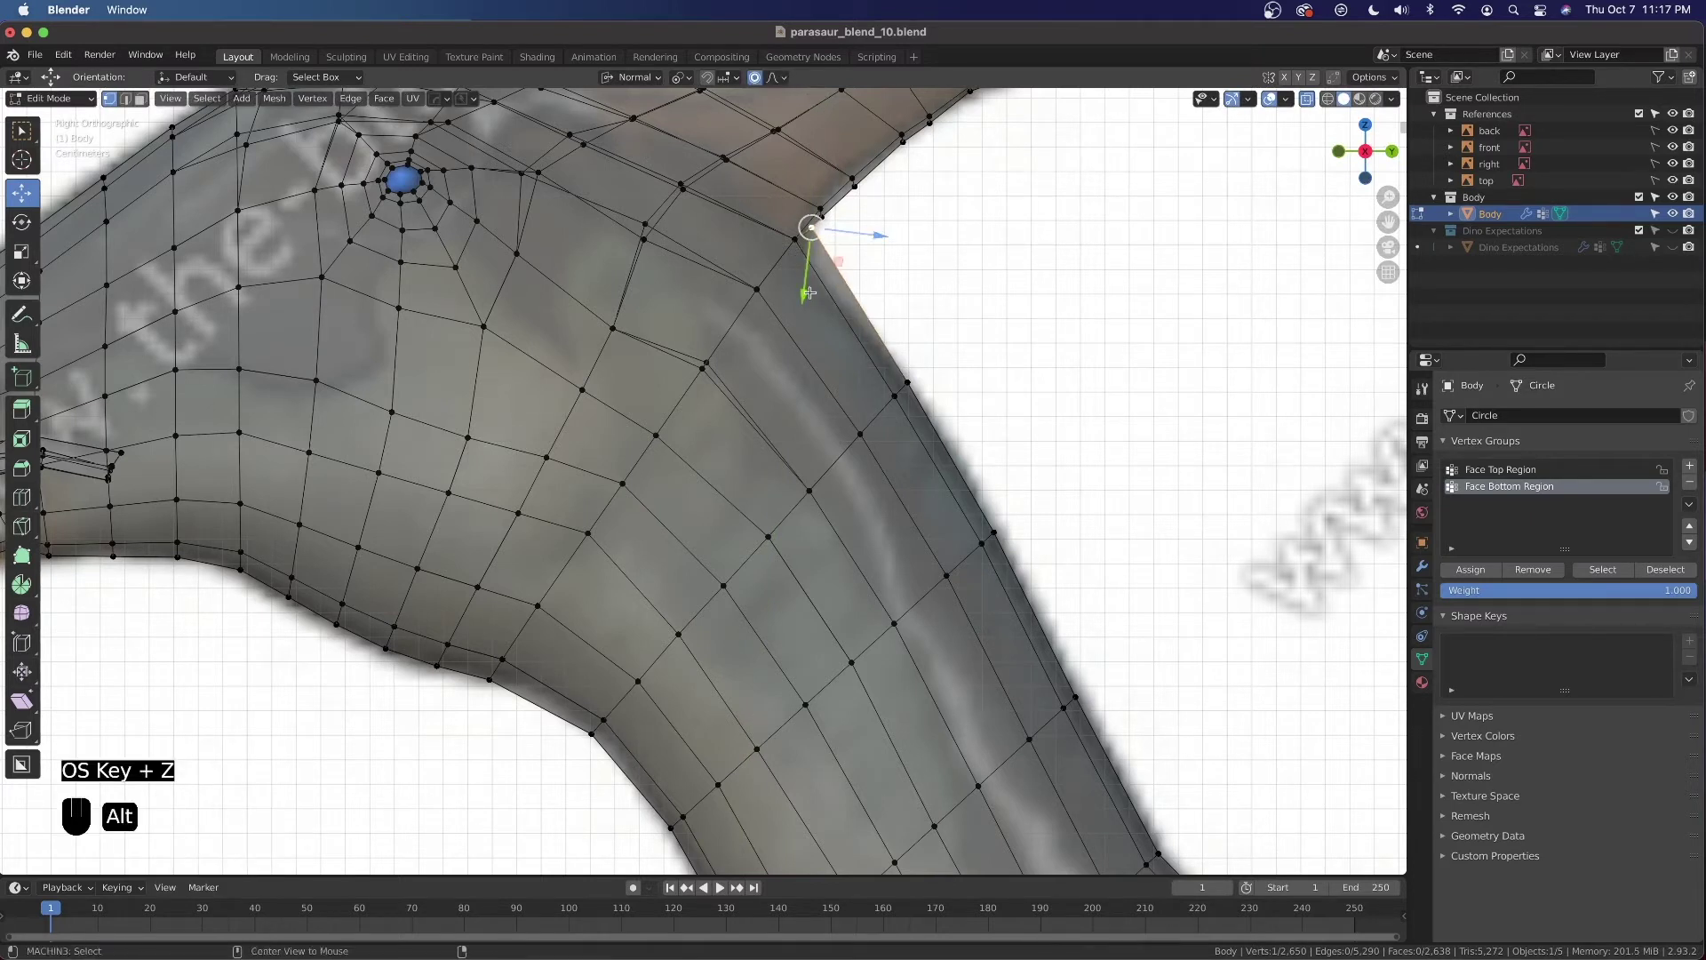
{"action": "left_click_drag", "start_coordinate": [802, 267], "coordinate": [808, 309]}
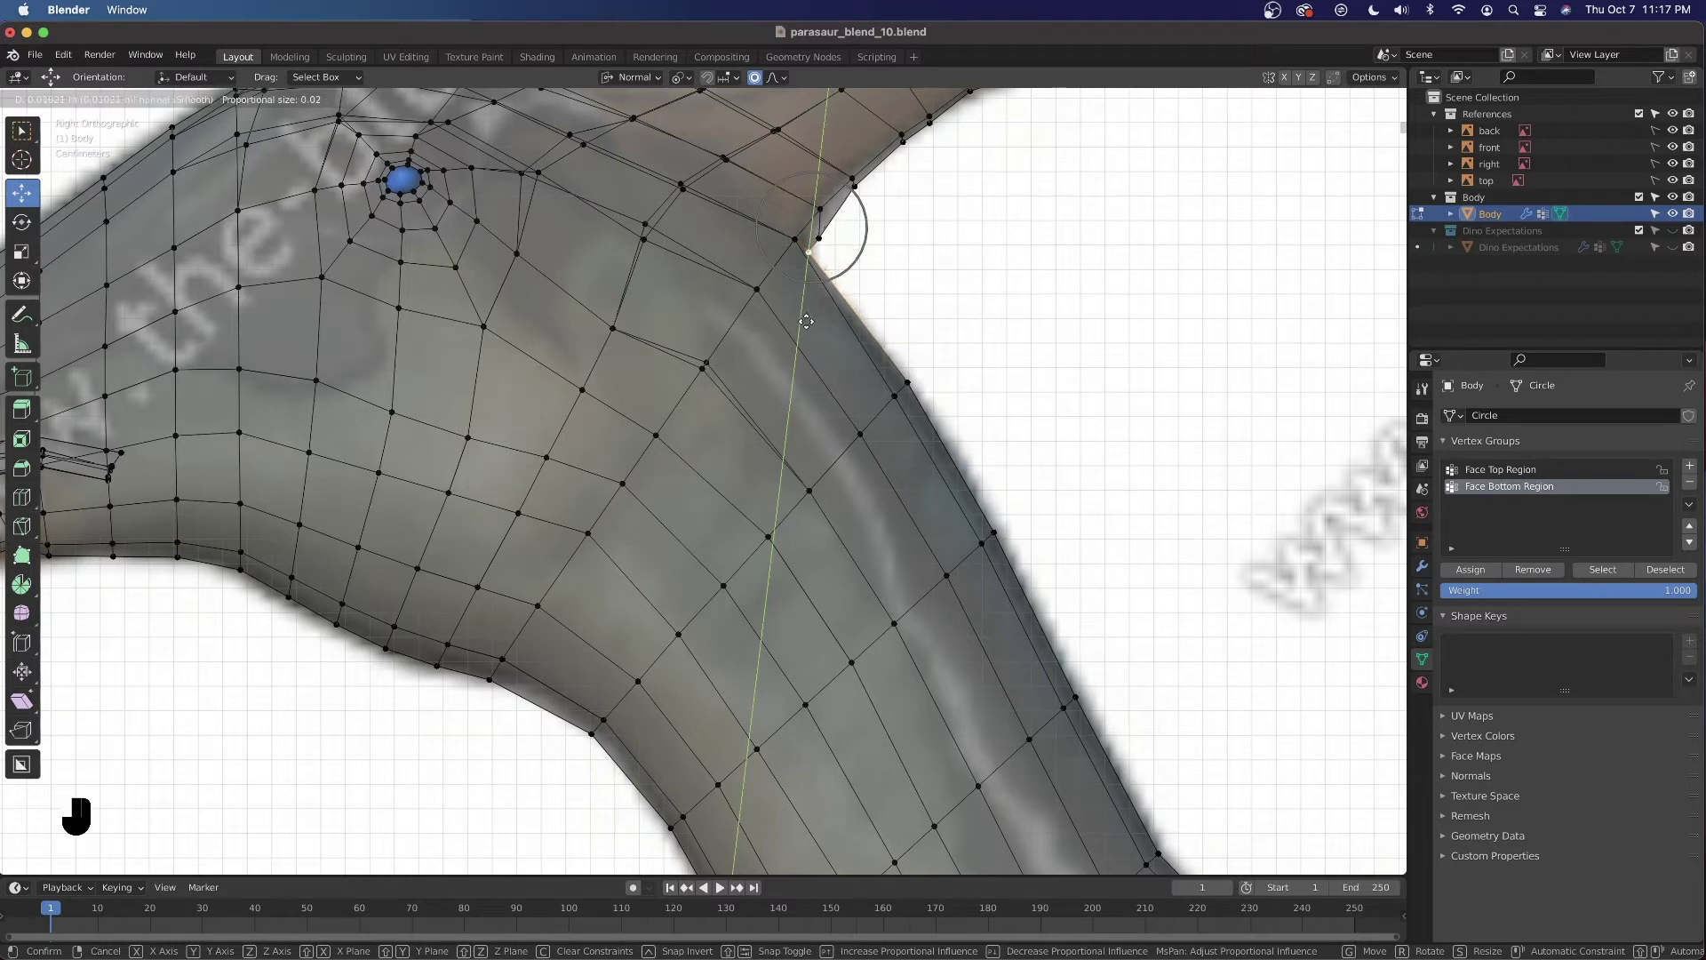
{"action": "left_click_drag", "start_coordinate": [806, 322], "coordinate": [810, 305]}
{"action": "key", "text": "alt+z"}
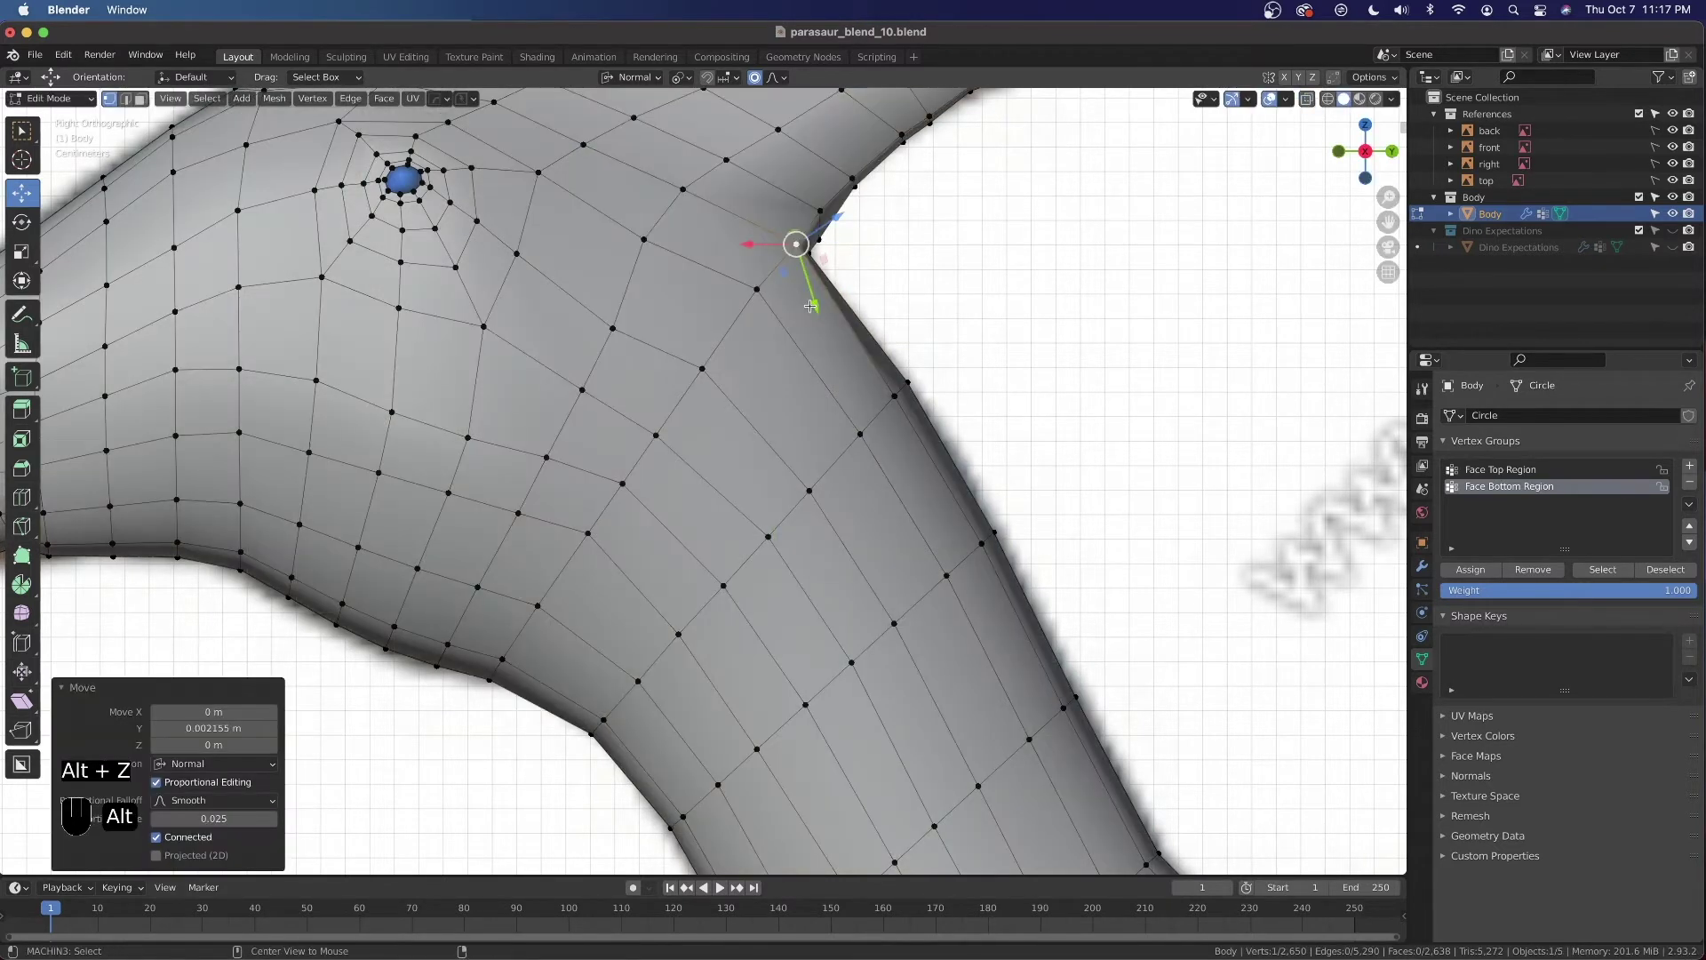
Undo the last vertex move and set the transform orientation to Global
{"action": "key", "text": "super+z"}
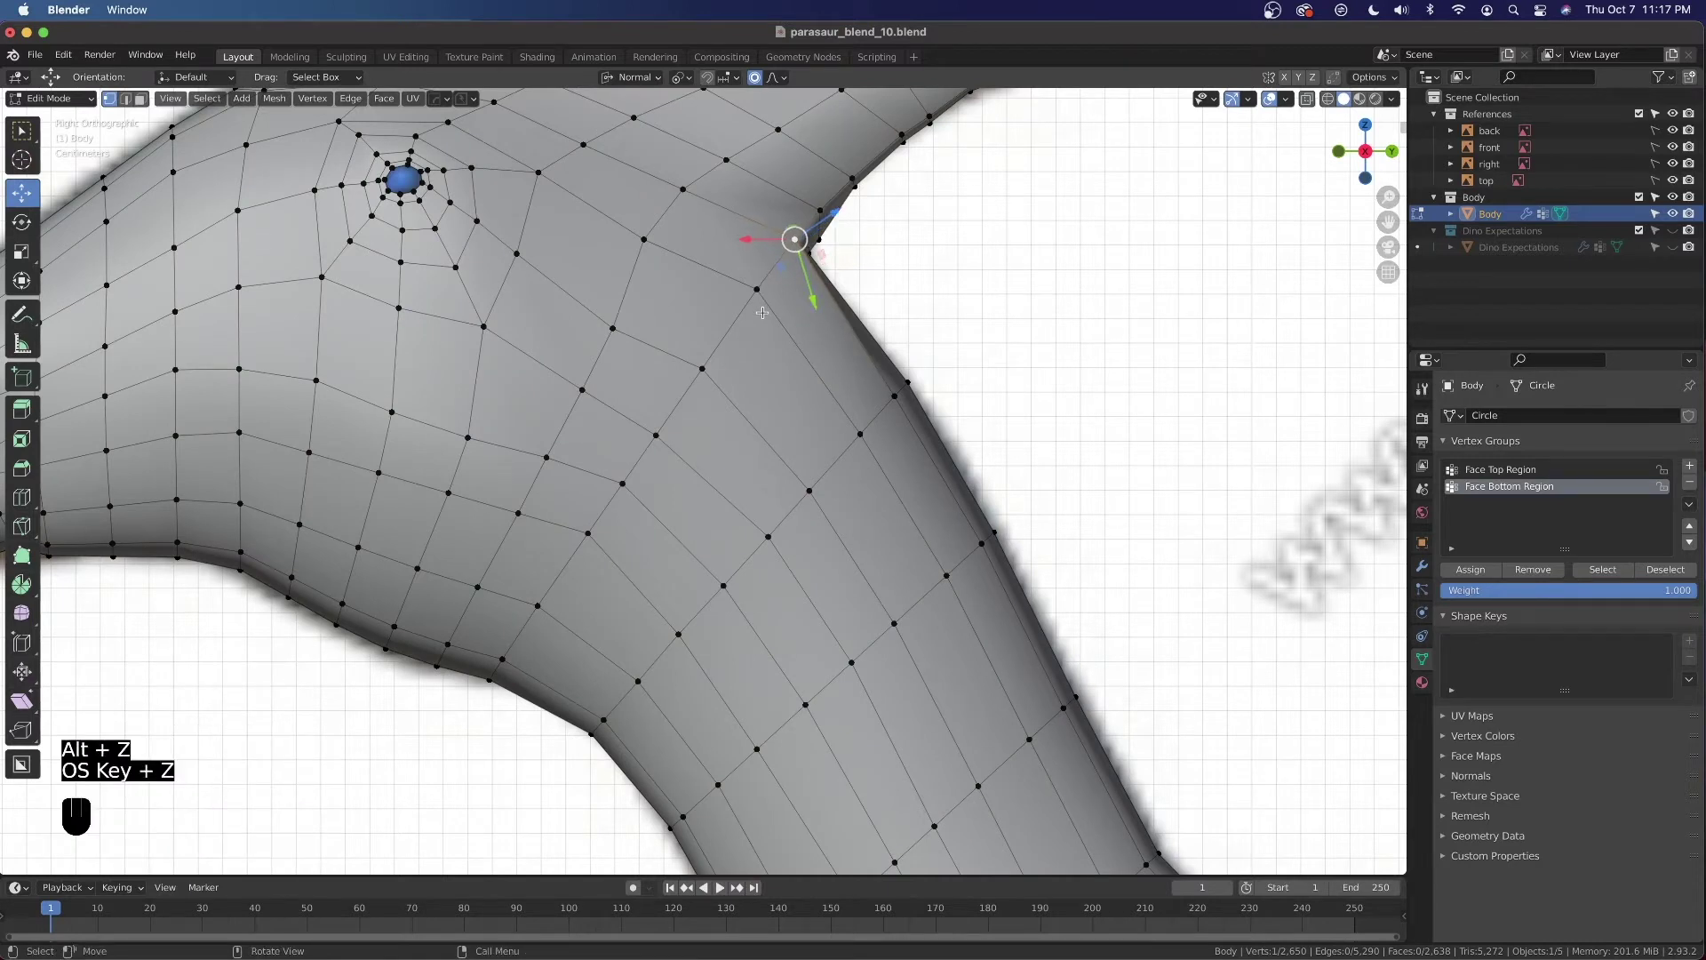
{"action": "key", "text": "comma"}
{"action": "left_click", "coordinate": [680, 311]}
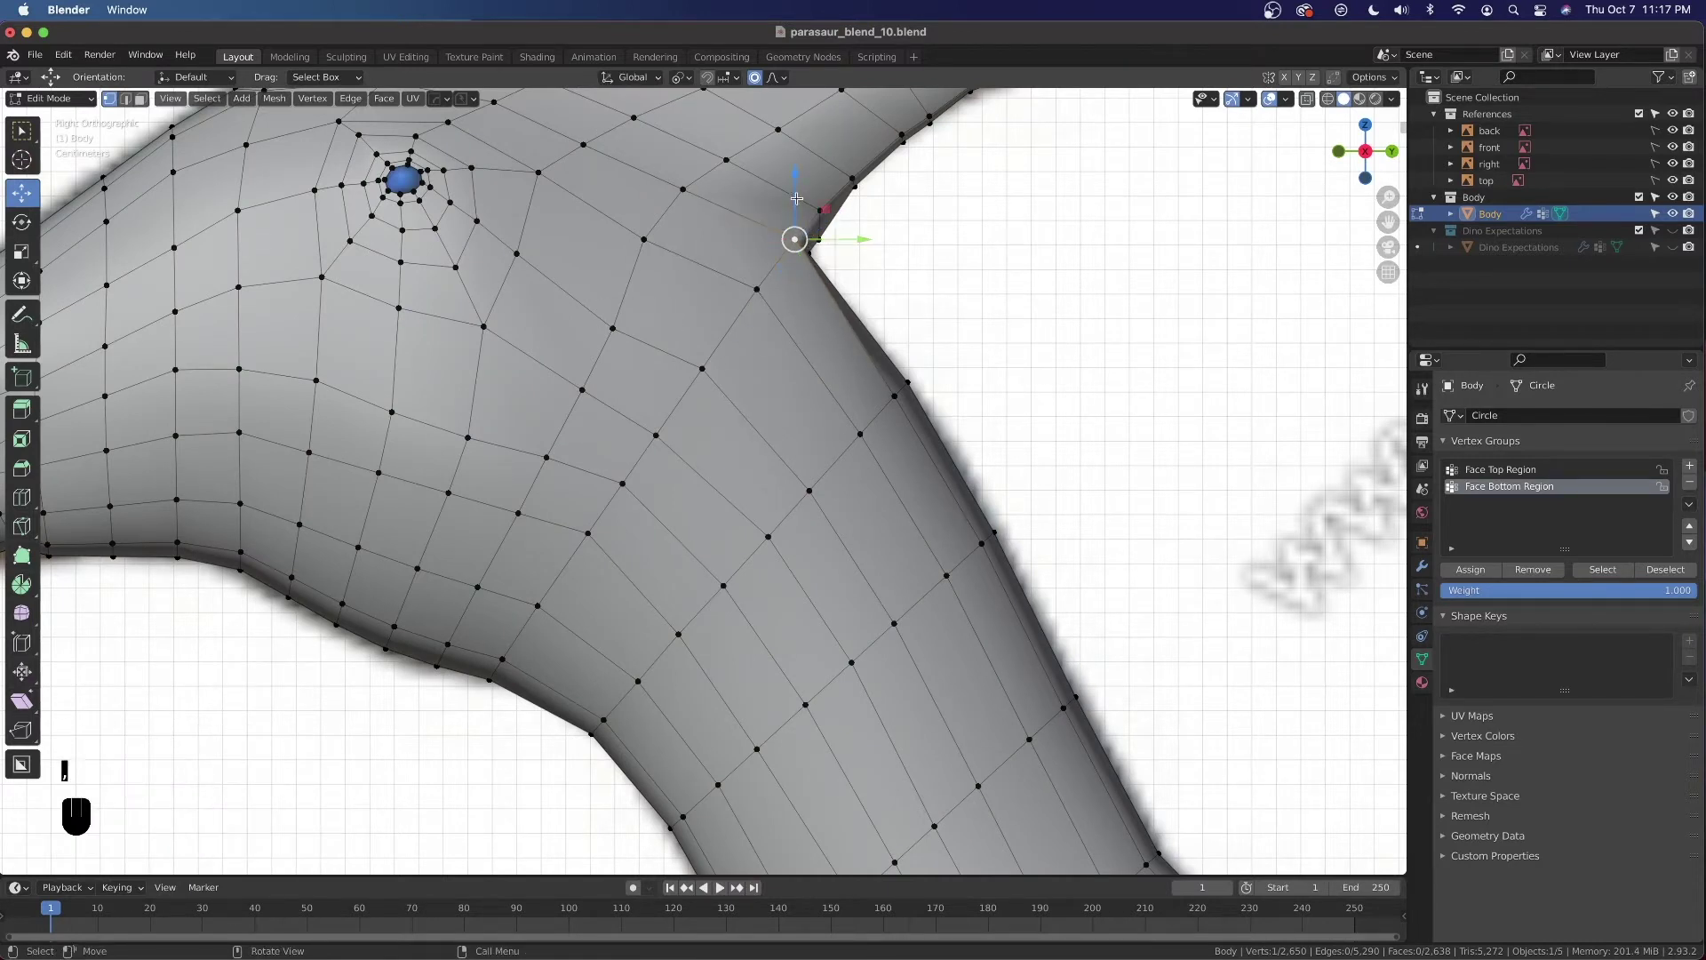
Try to move the vertex where the crest meets the neck along the global Z axis
{"action": "left_click_drag", "start_coordinate": [797, 201], "coordinate": [797, 195]}
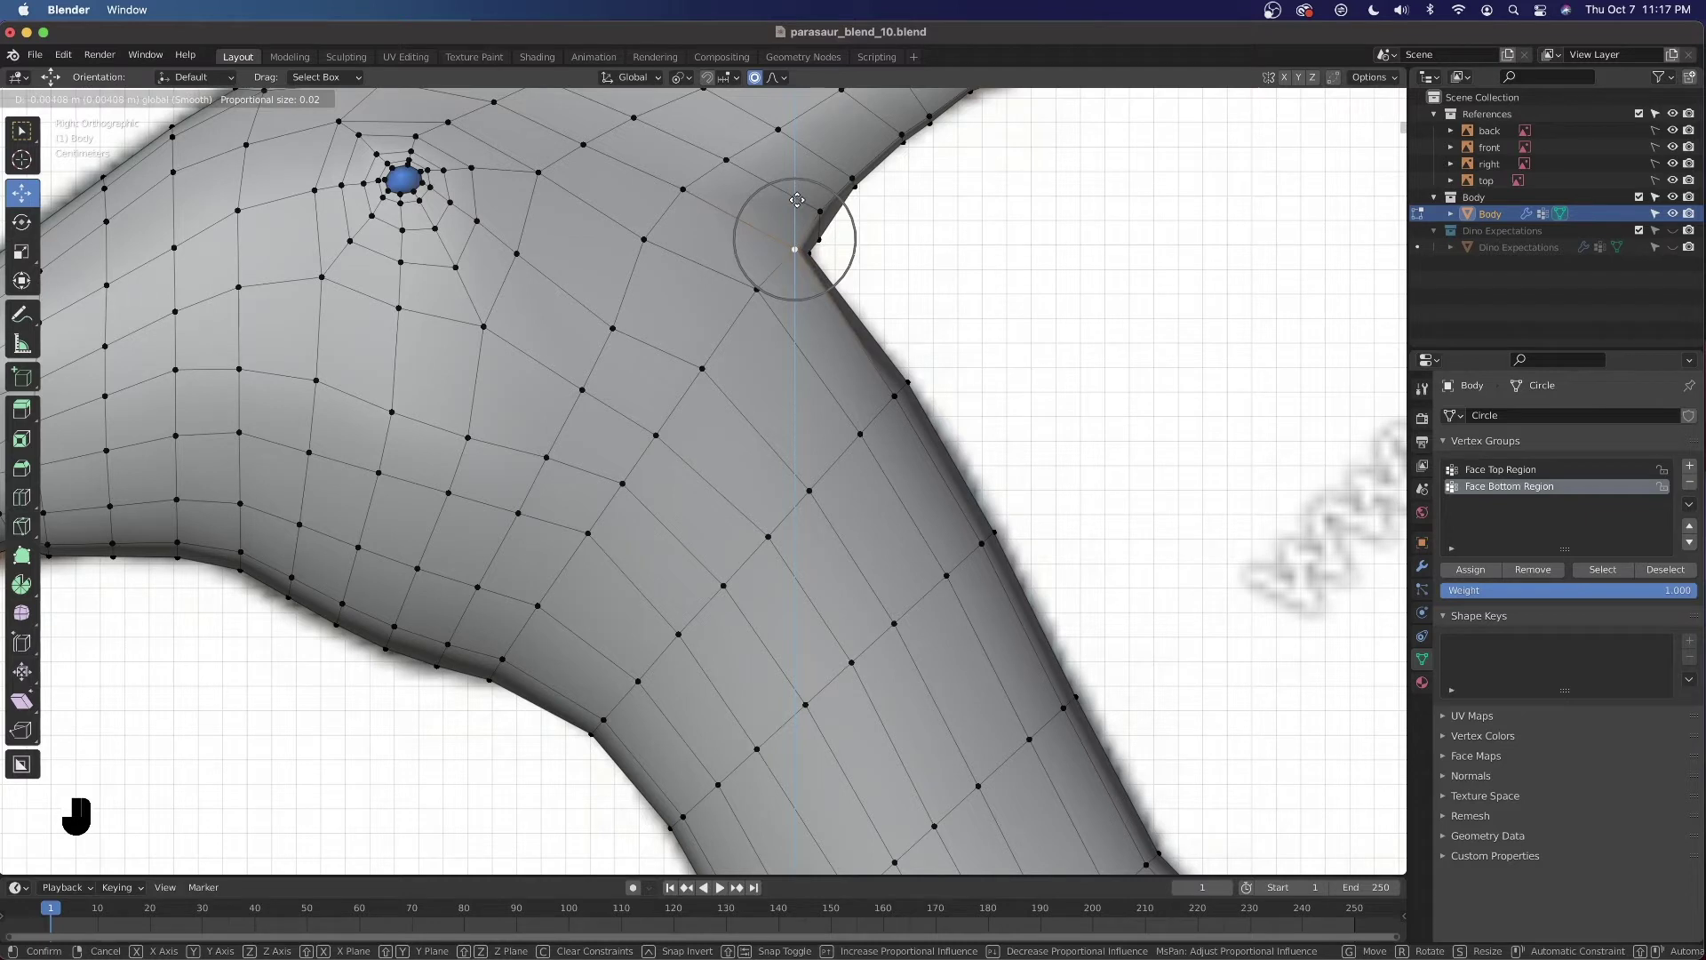
{"action": "left_click_drag", "start_coordinate": [793, 208], "coordinate": [793, 206]}
{"action": "key", "text": "super+z"}
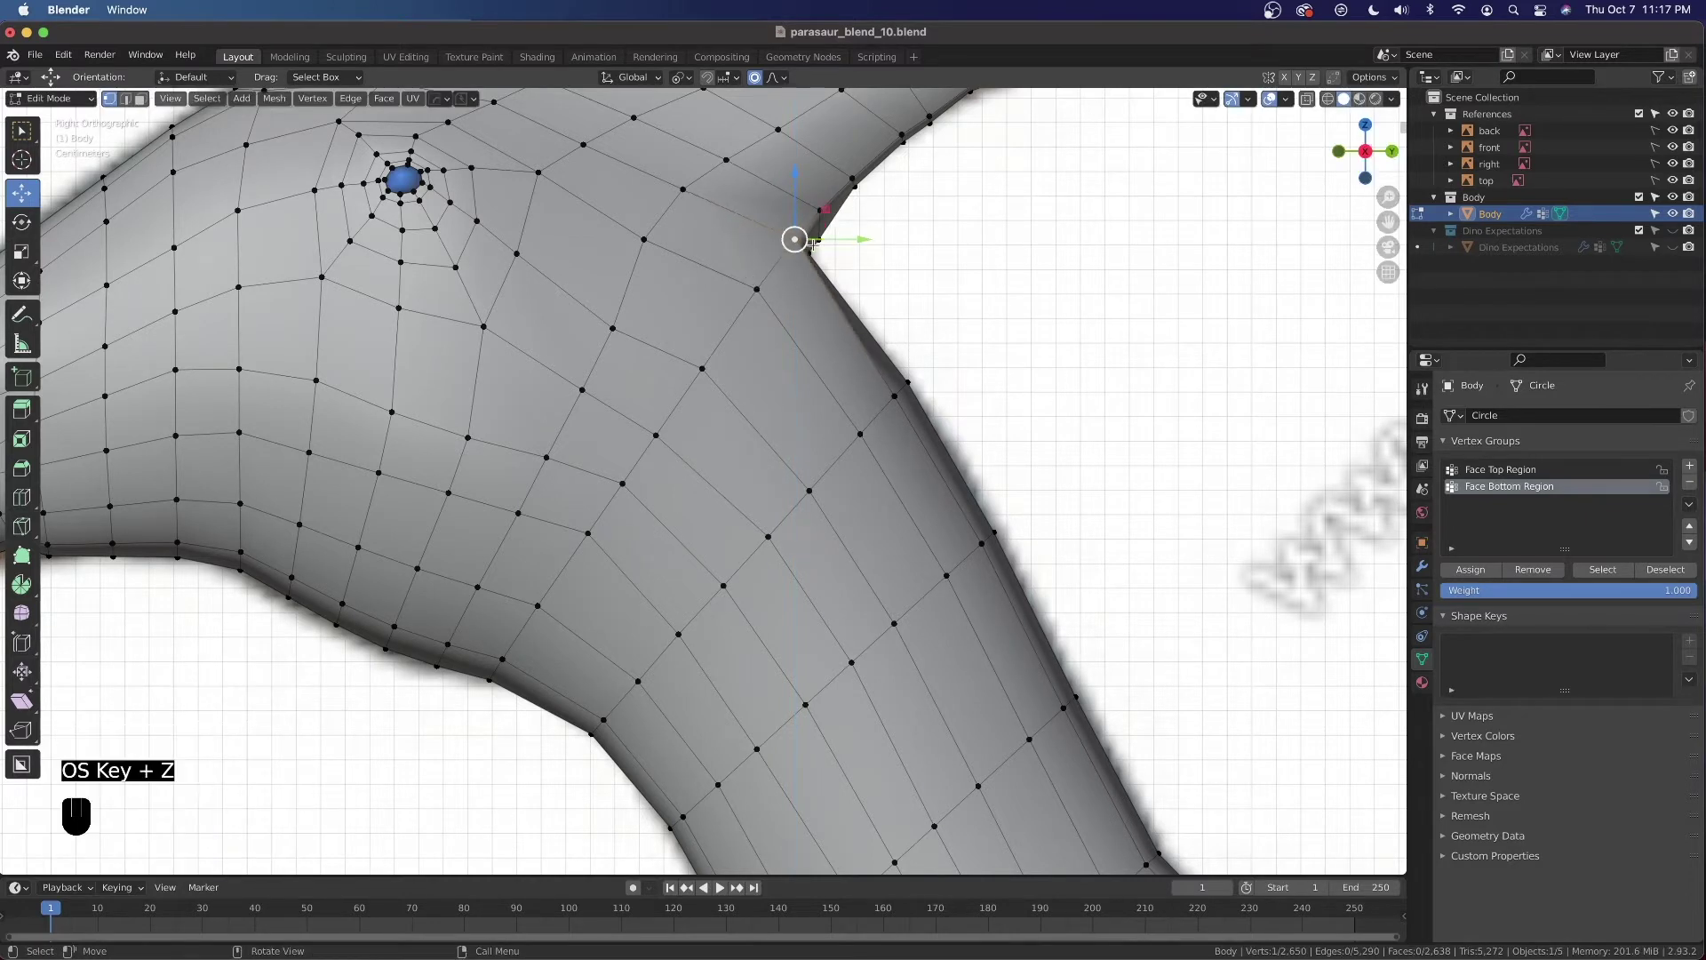
Slide the vertex where the crest meets the neck along its adjoining edges, turning proportional editing off and ending with a factor of about 0.12
{"action": "key", "text": "g"}
{"action": "key", "text": "g"}
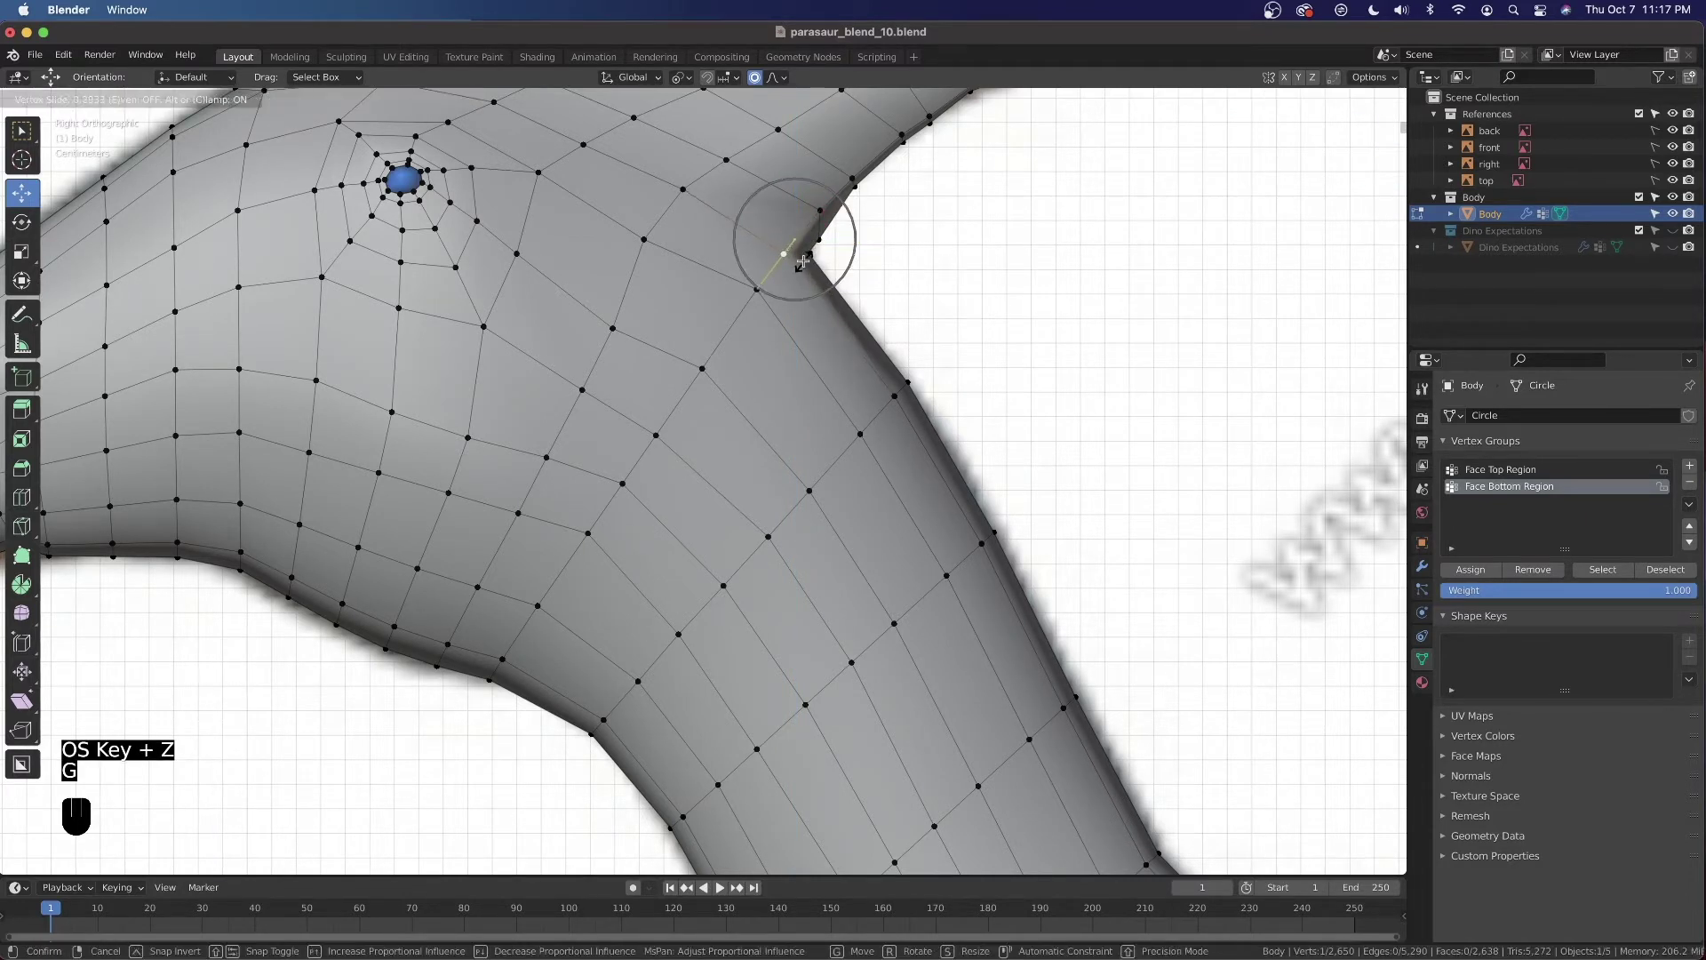
{"action": "left_click", "coordinate": [801, 260]}
{"action": "key", "text": "g"}
{"action": "key", "text": "g"}
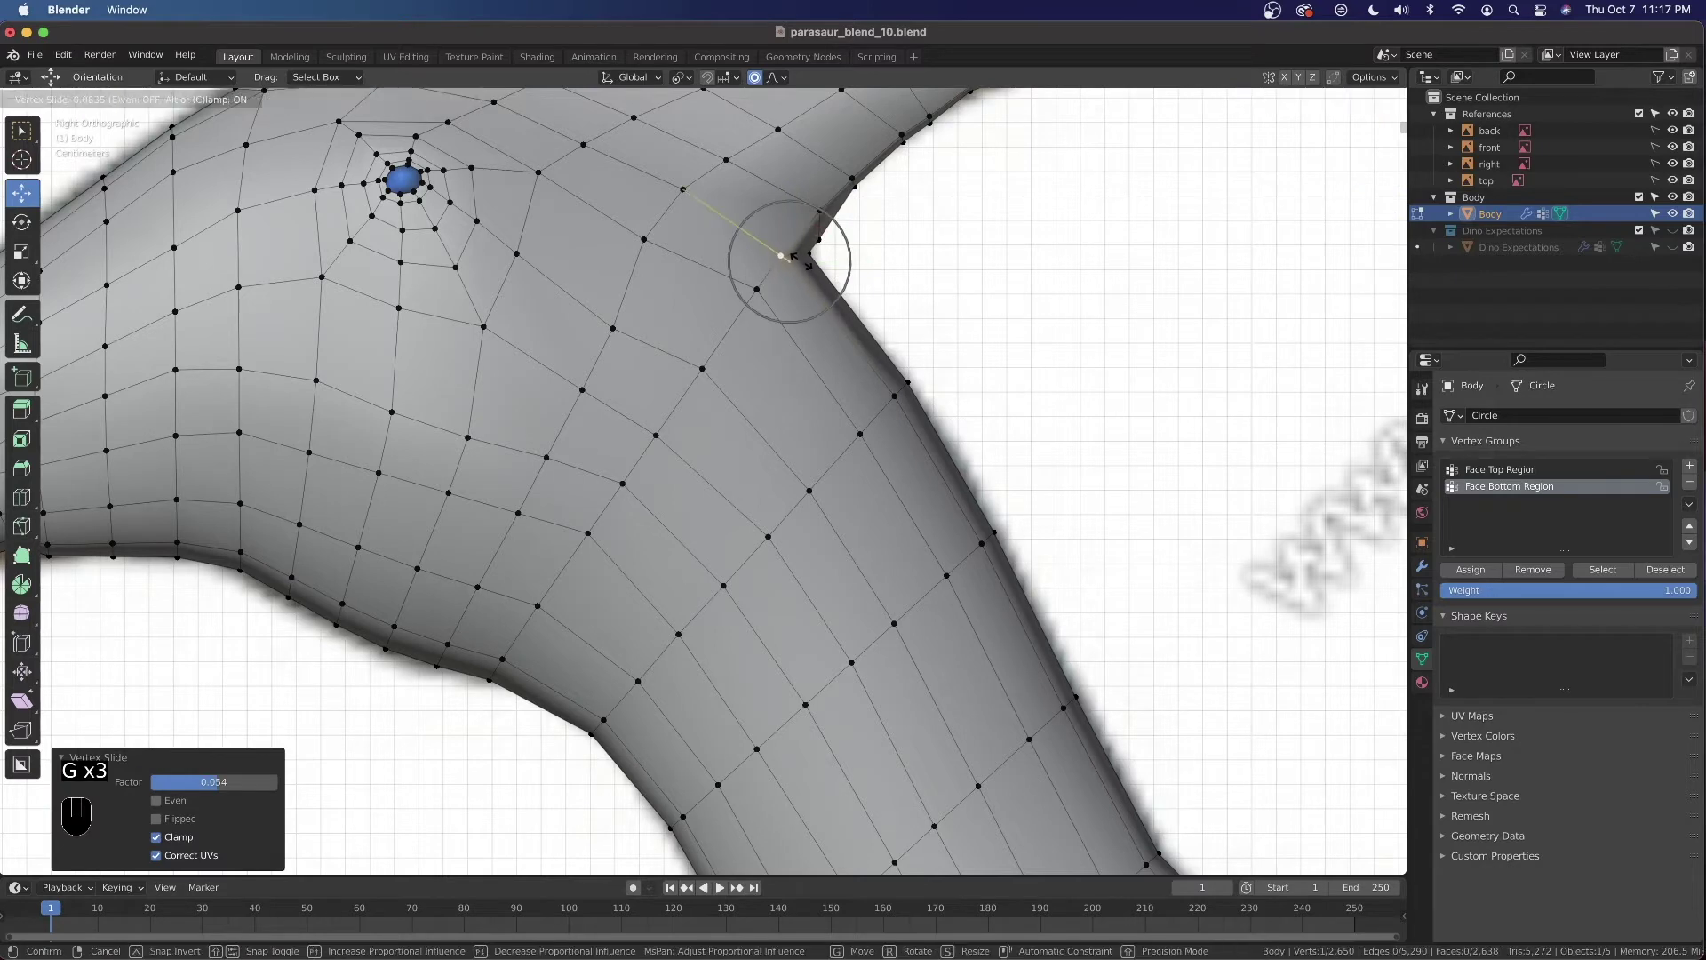
{"action": "left_click", "coordinate": [792, 263]}
{"action": "key", "text": "g"}
{"action": "key", "text": "g"}
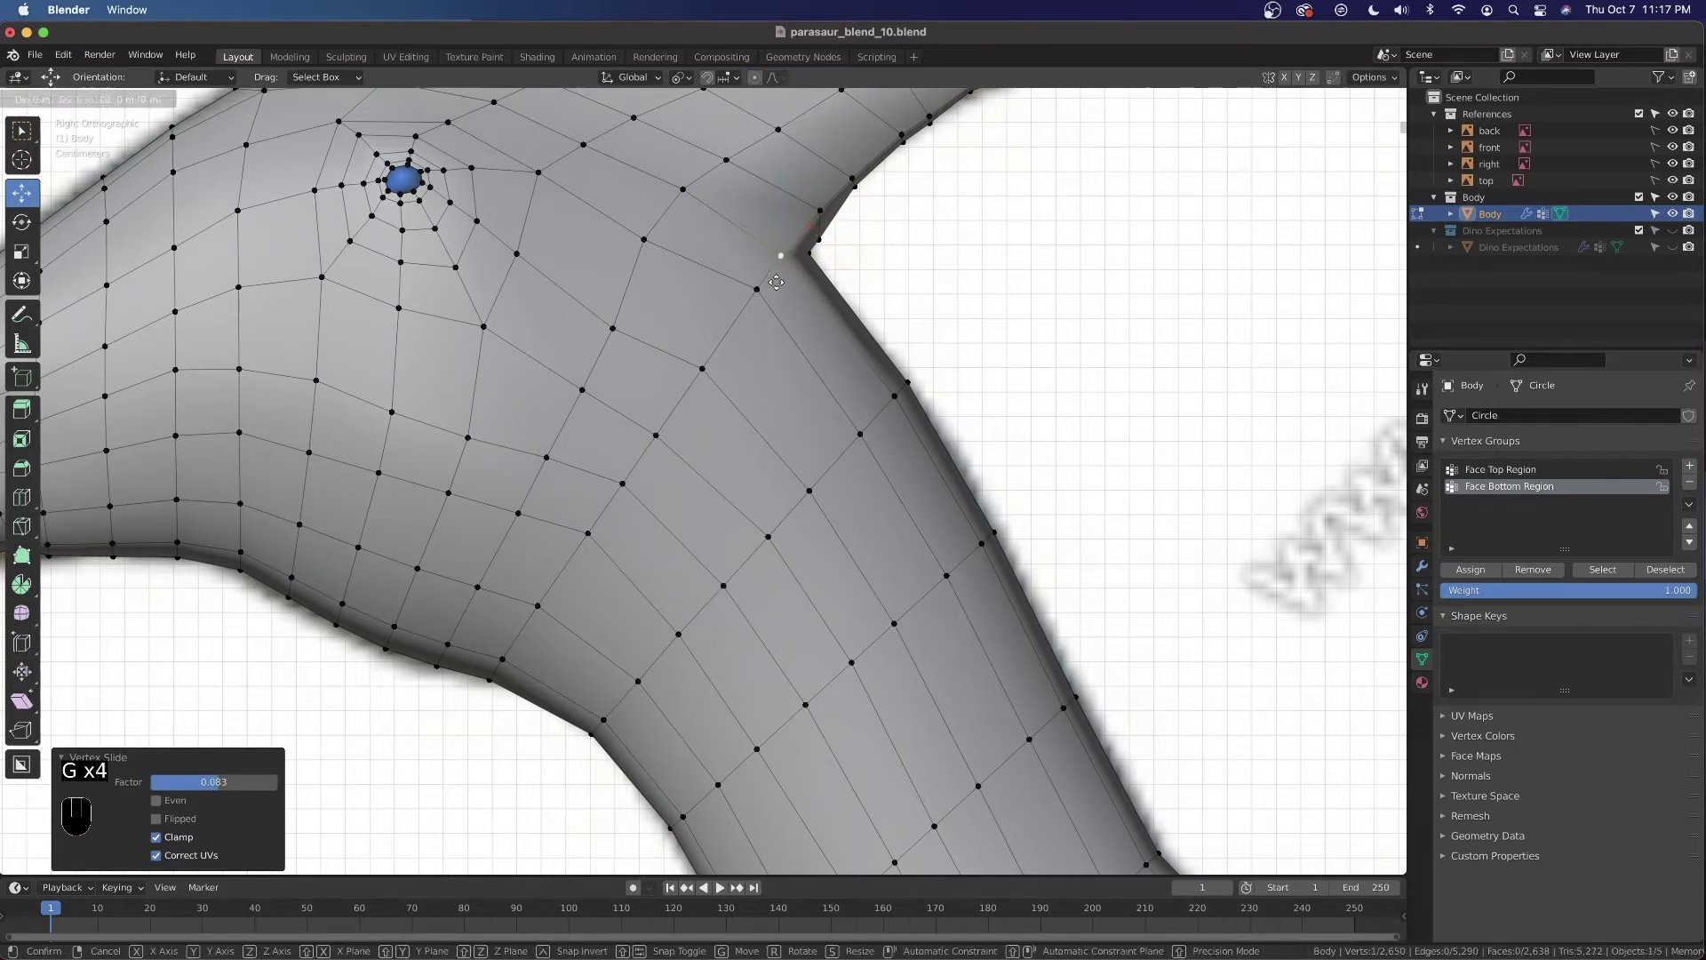
{"action": "left_click", "coordinate": [787, 257]}
Return the body to Object Mode and save the file
{"action": "scroll", "coordinate": [744, 397], "scroll_direction": "down", "scroll_amount": 2}
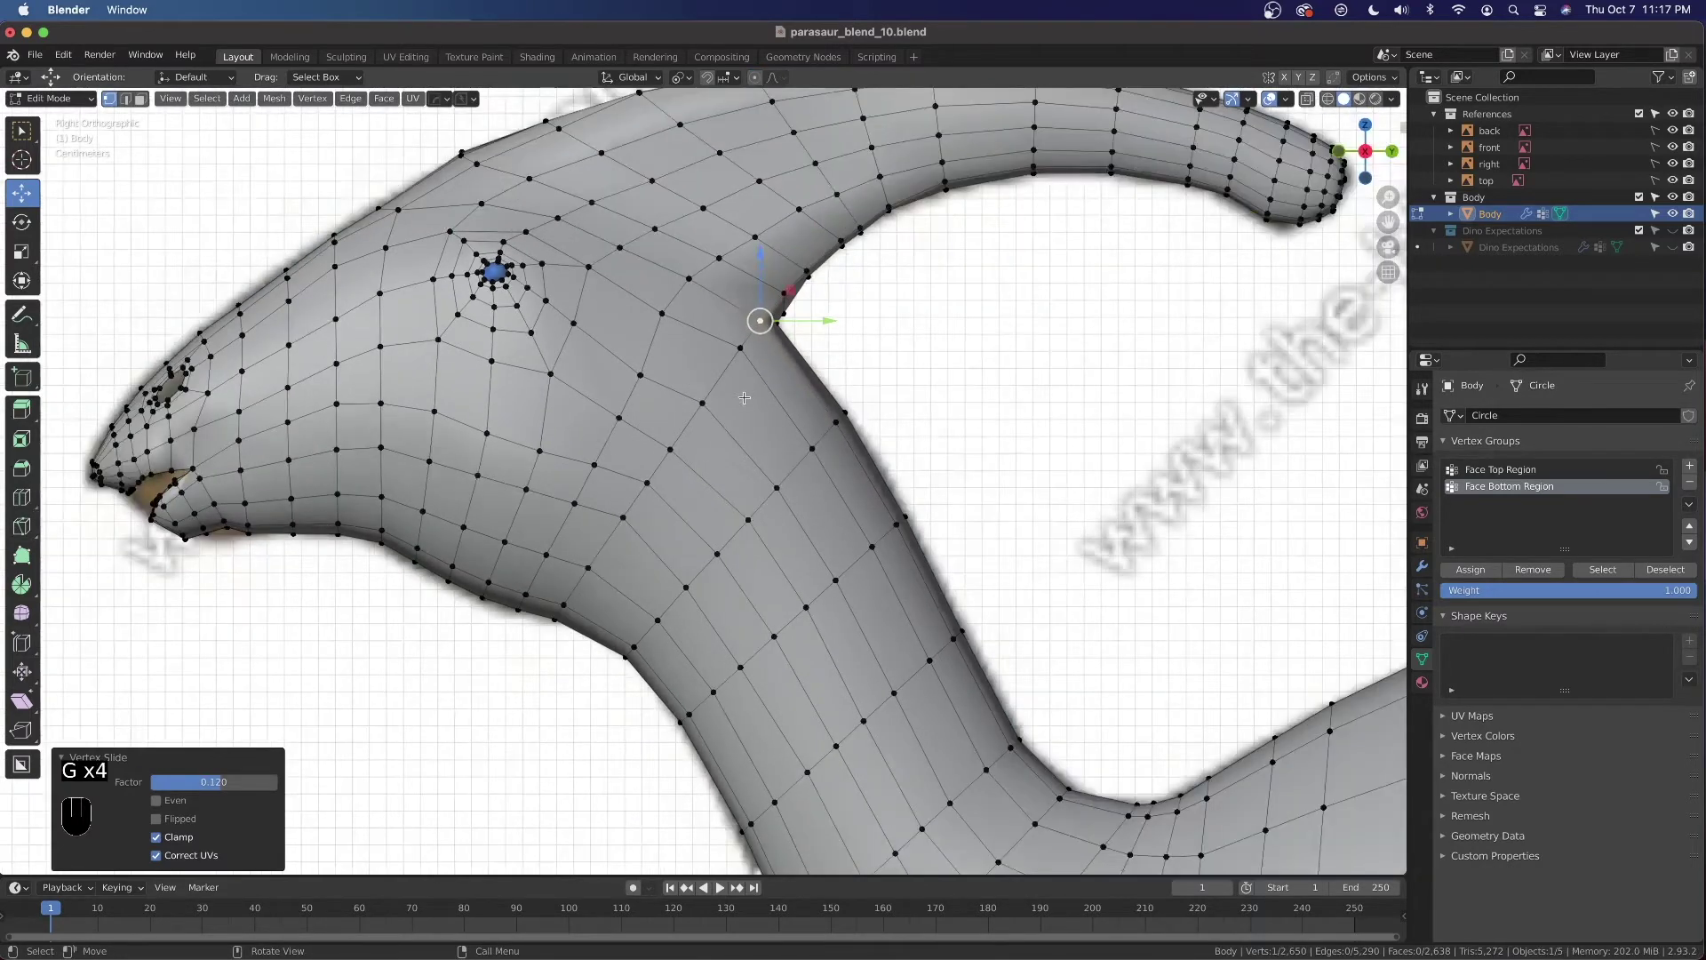
{"action": "scroll", "coordinate": [723, 410], "scroll_direction": "down", "scroll_amount": 5}
{"action": "key", "text": "Tab"}
{"action": "middle_click_drag", "start_coordinate": [678, 396], "coordinate": [679, 455]}
{"action": "key", "text": "super+s"}
In Edit Mode, smooth three vertices on the front side of the outer loop around the eye hole, with Repeat set to 2
{"action": "scroll", "coordinate": [677, 456], "scroll_direction": "up", "scroll_amount": 4}
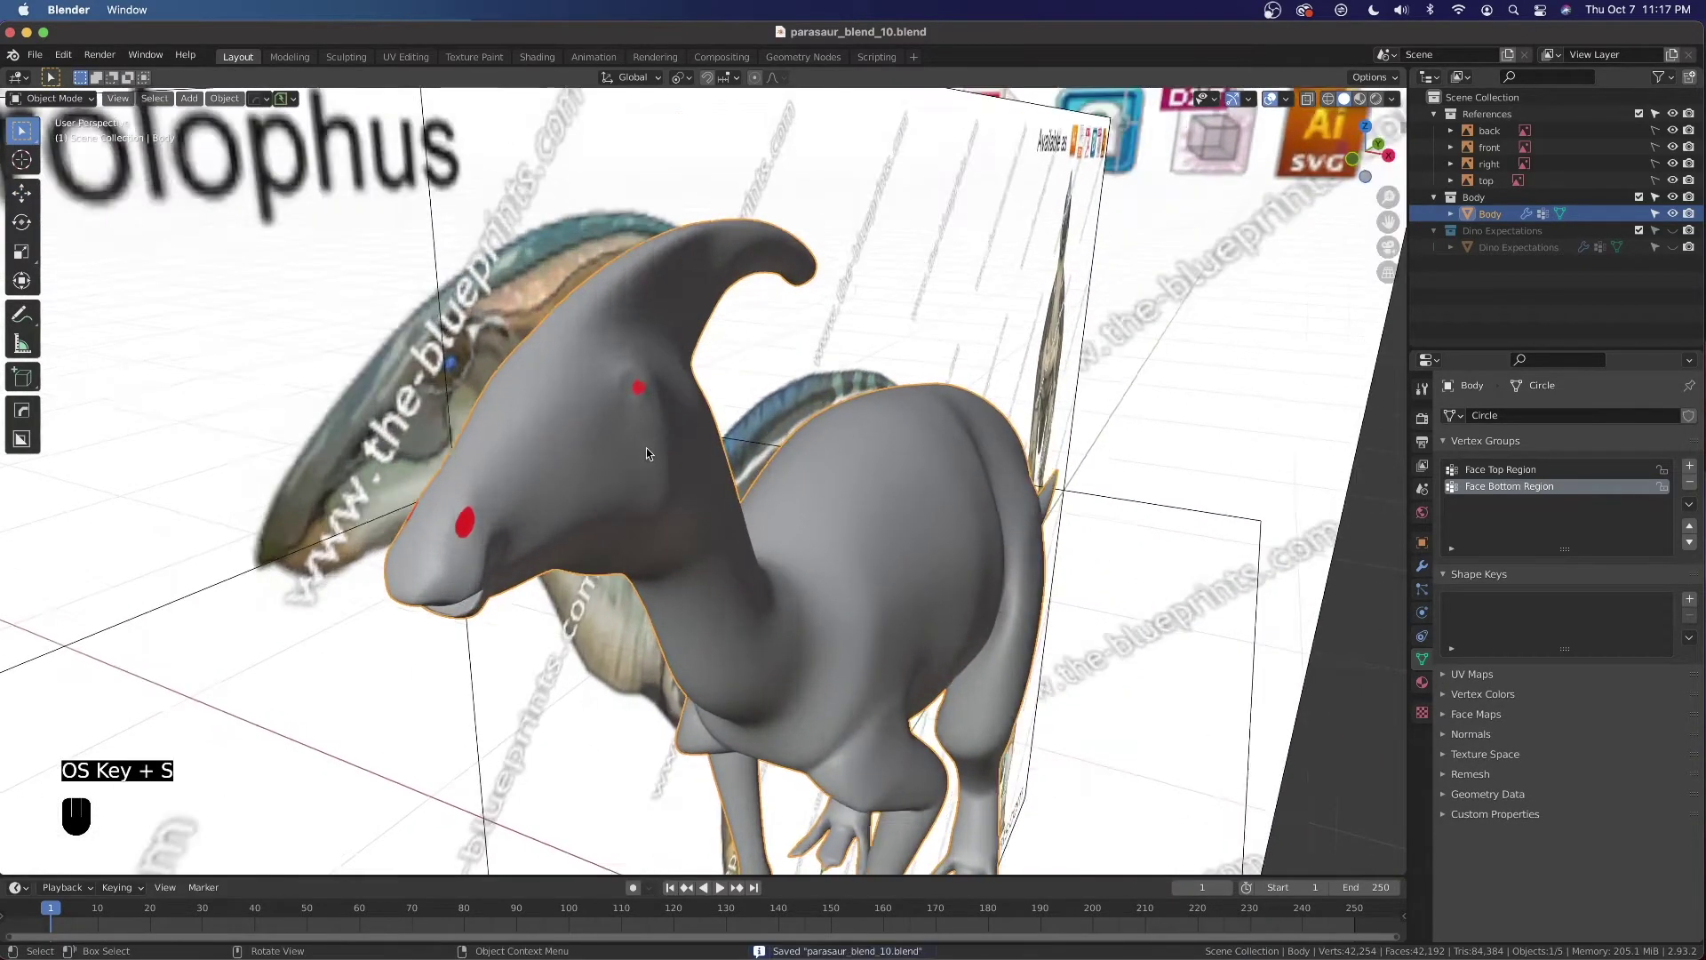
{"action": "scroll", "coordinate": [620, 438], "scroll_direction": "up", "scroll_amount": 2}
{"action": "key", "text": "Tab"}
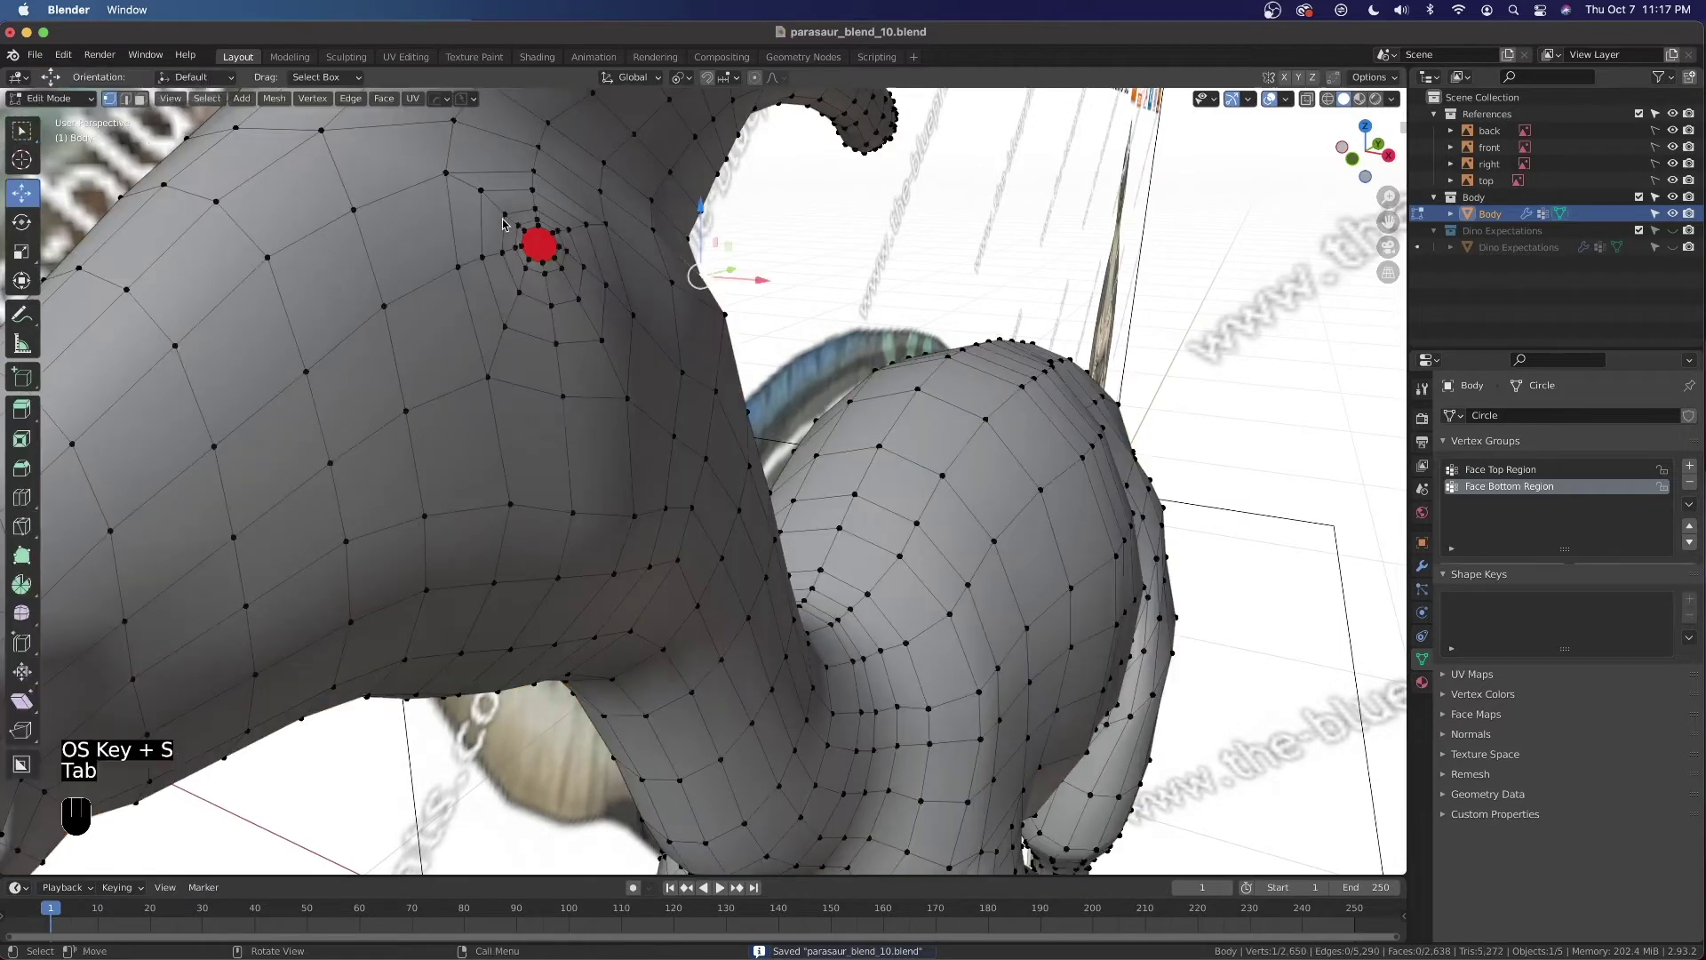
{"action": "middle_click_drag", "start_coordinate": [509, 212], "coordinate": [591, 391]}
{"action": "scroll", "coordinate": [595, 379], "scroll_direction": "up", "scroll_amount": 3}
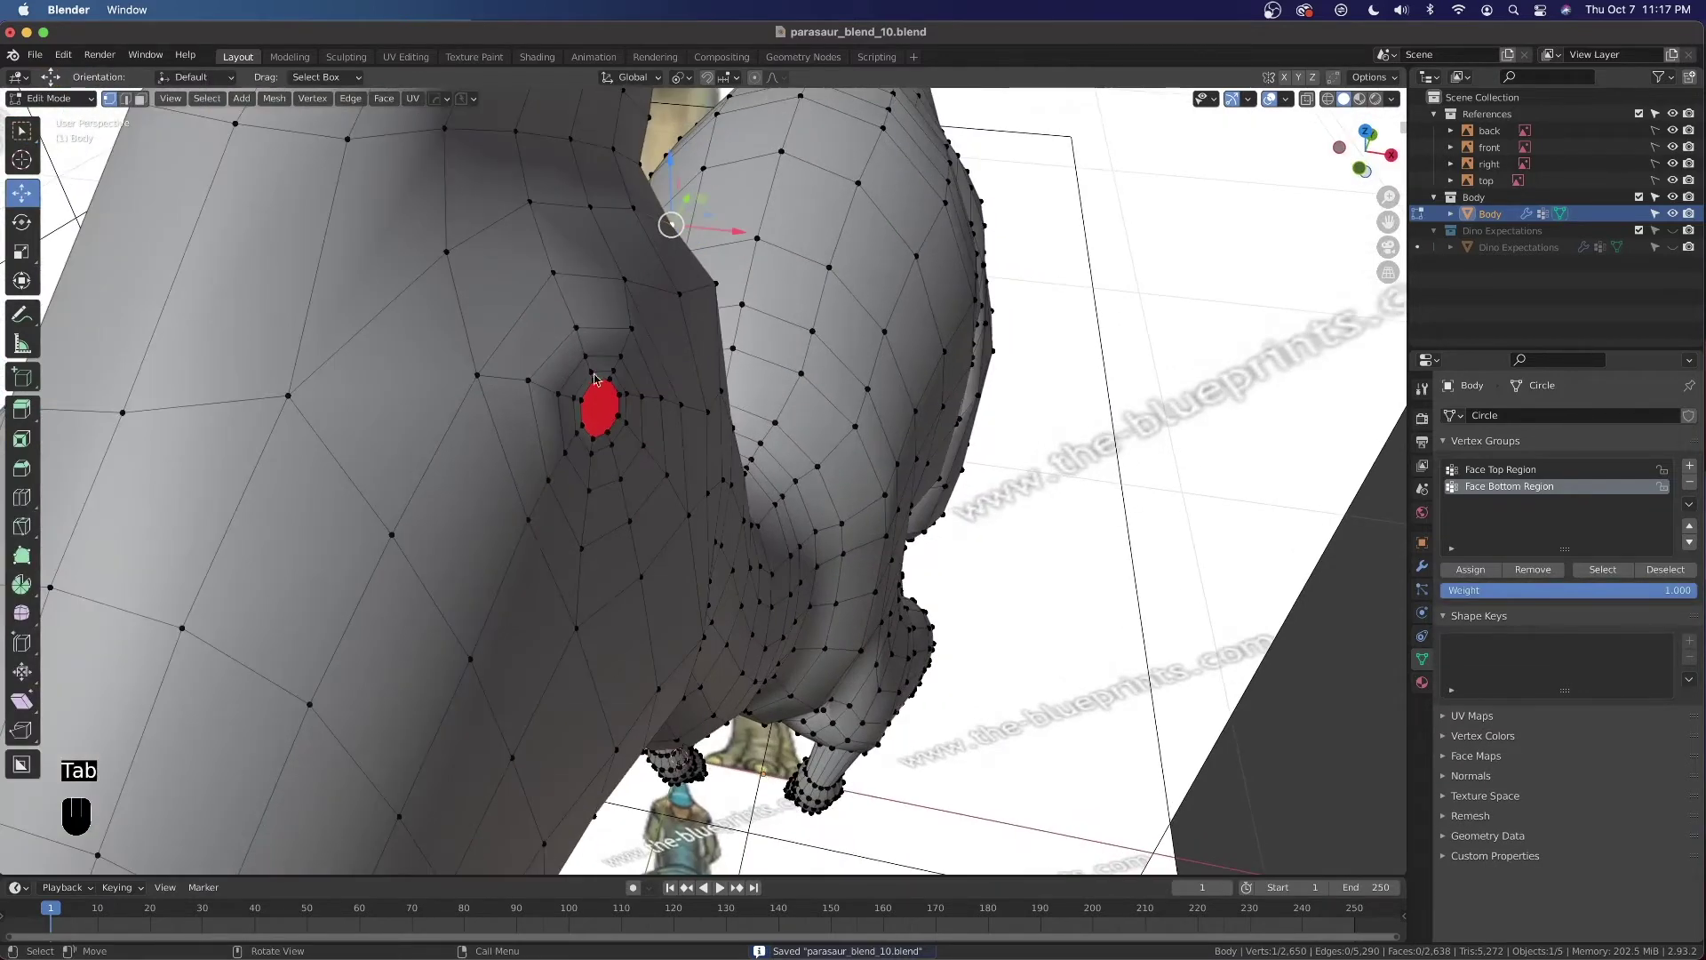
{"action": "left_click", "coordinate": [533, 379], "text": "shift"}
{"action": "left_click", "coordinate": [551, 479], "text": "shift"}
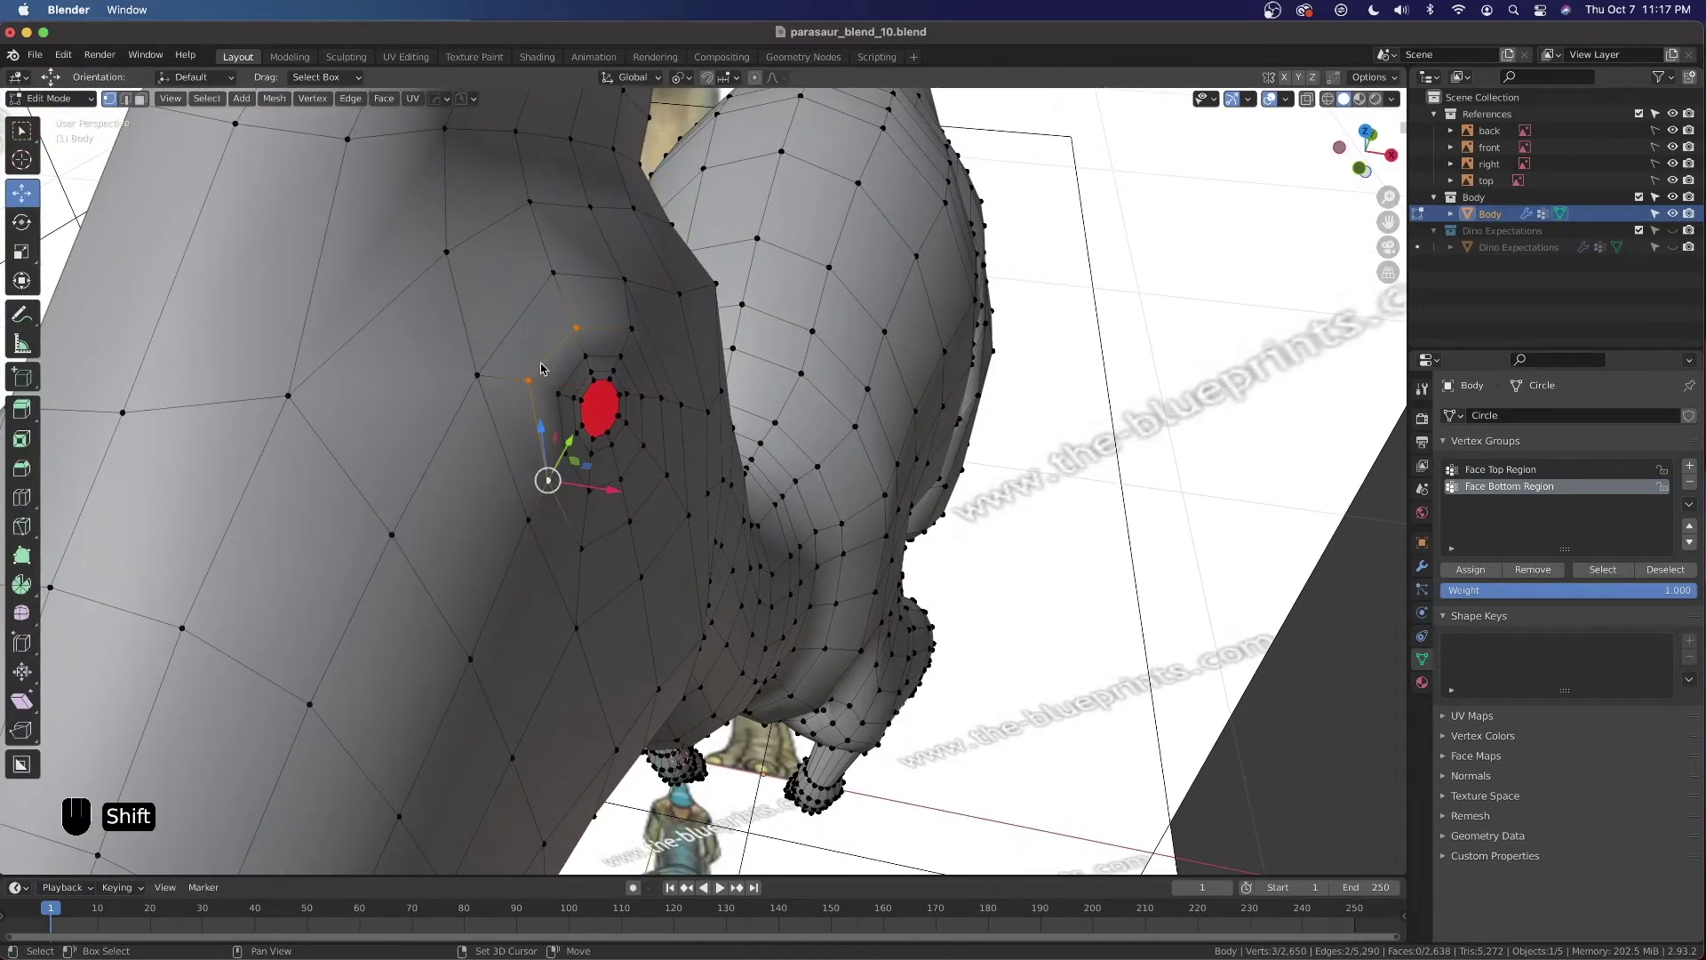
{"action": "key", "text": "ctrl+v"}
{"action": "left_click", "coordinate": [542, 366]}
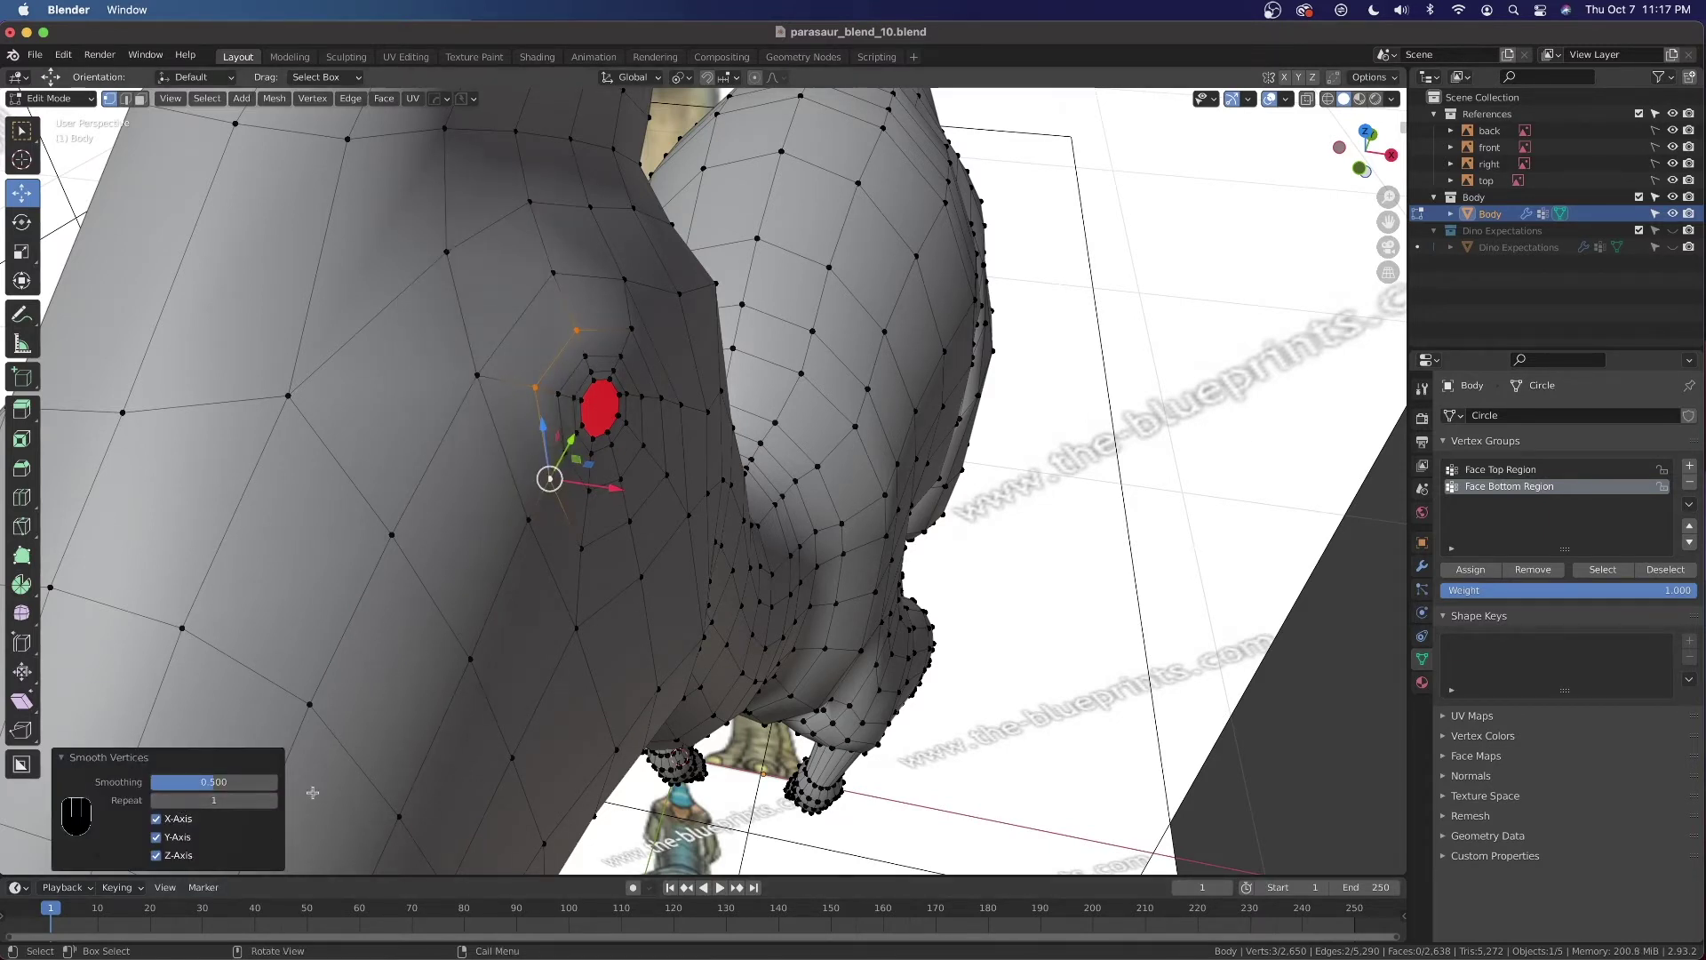
{"action": "left_click", "coordinate": [272, 801]}
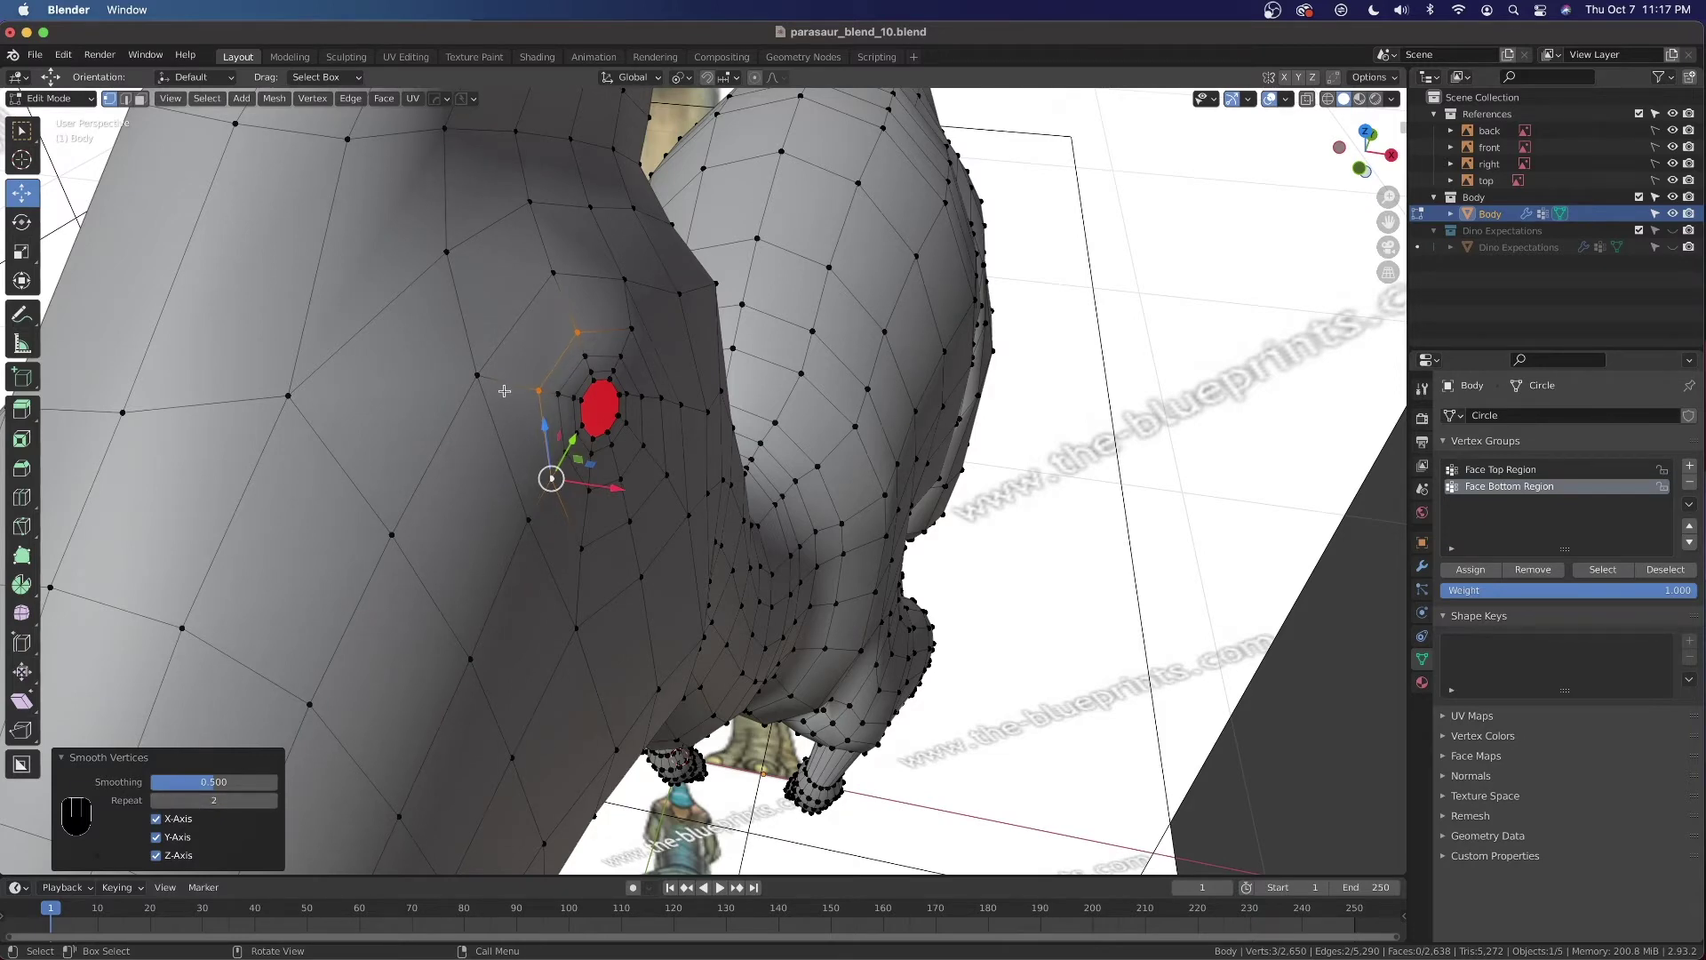
Leave Edit Mode to check the smoothed eye area and save the file
{"action": "key", "text": "Tab"}
{"action": "scroll", "coordinate": [516, 396], "scroll_direction": "up", "scroll_amount": 5}
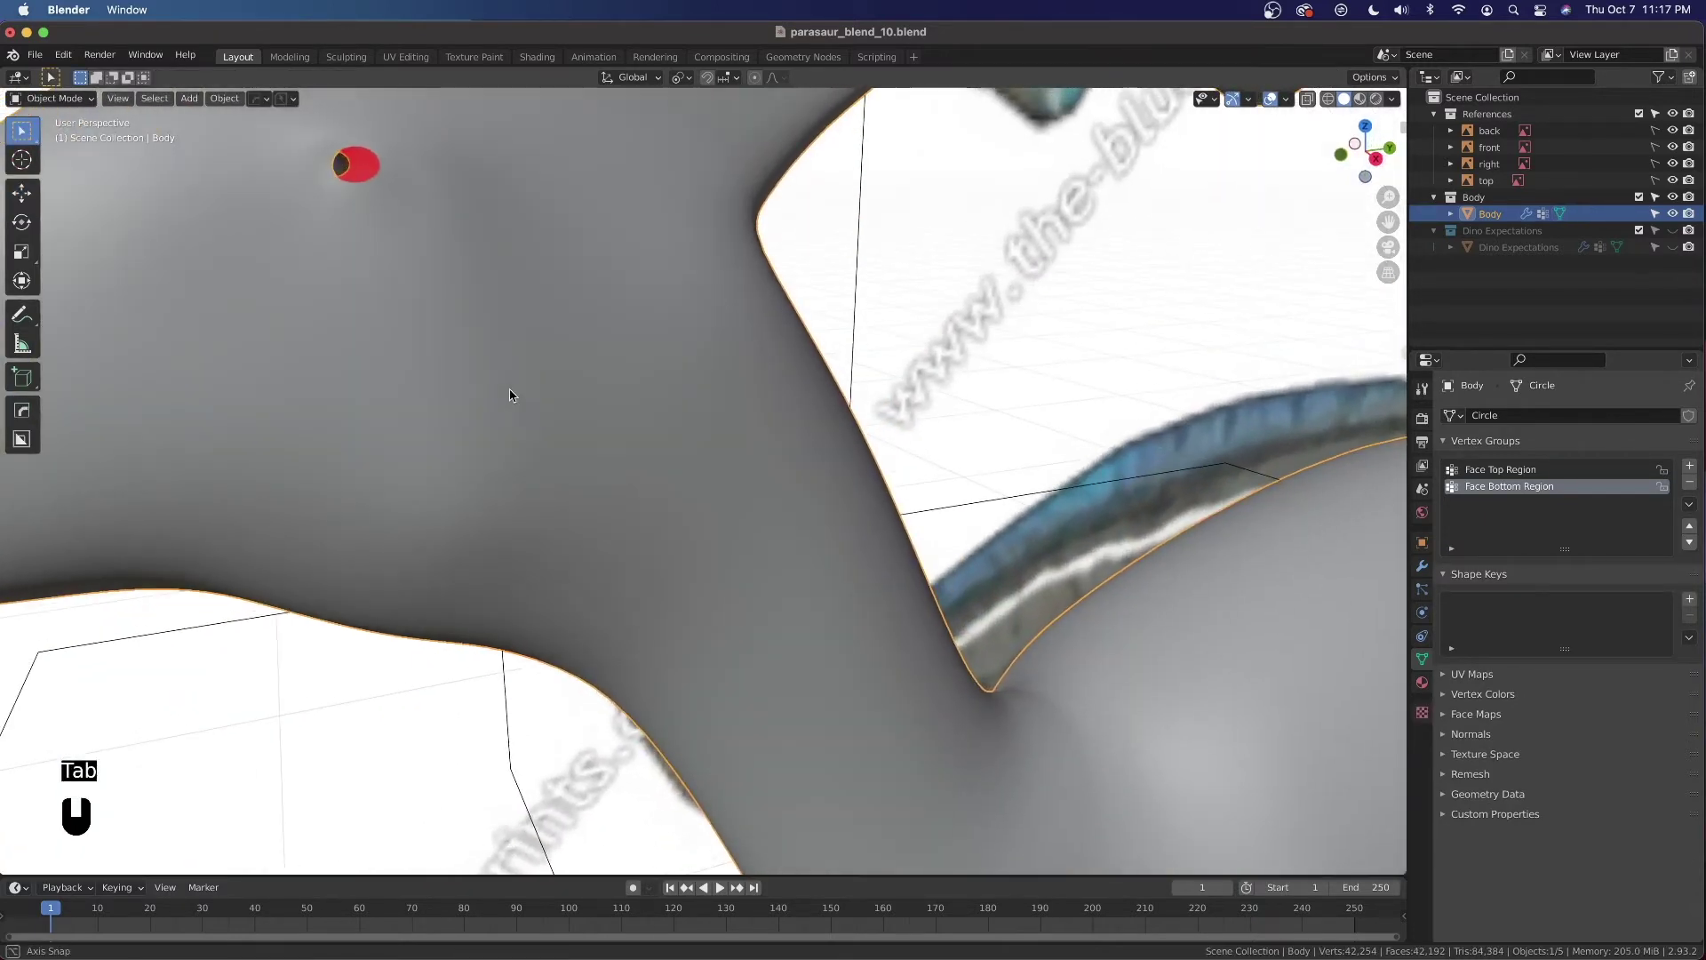
{"action": "scroll", "coordinate": [526, 405], "scroll_direction": "down", "scroll_amount": 5}
{"action": "key", "text": "super+s"}
Enter Edit Mode on the body and select the edge loop around the rim of the nostril hole in edge selection mode
{"action": "scroll", "coordinate": [622, 426], "scroll_direction": "up", "scroll_amount": 3}
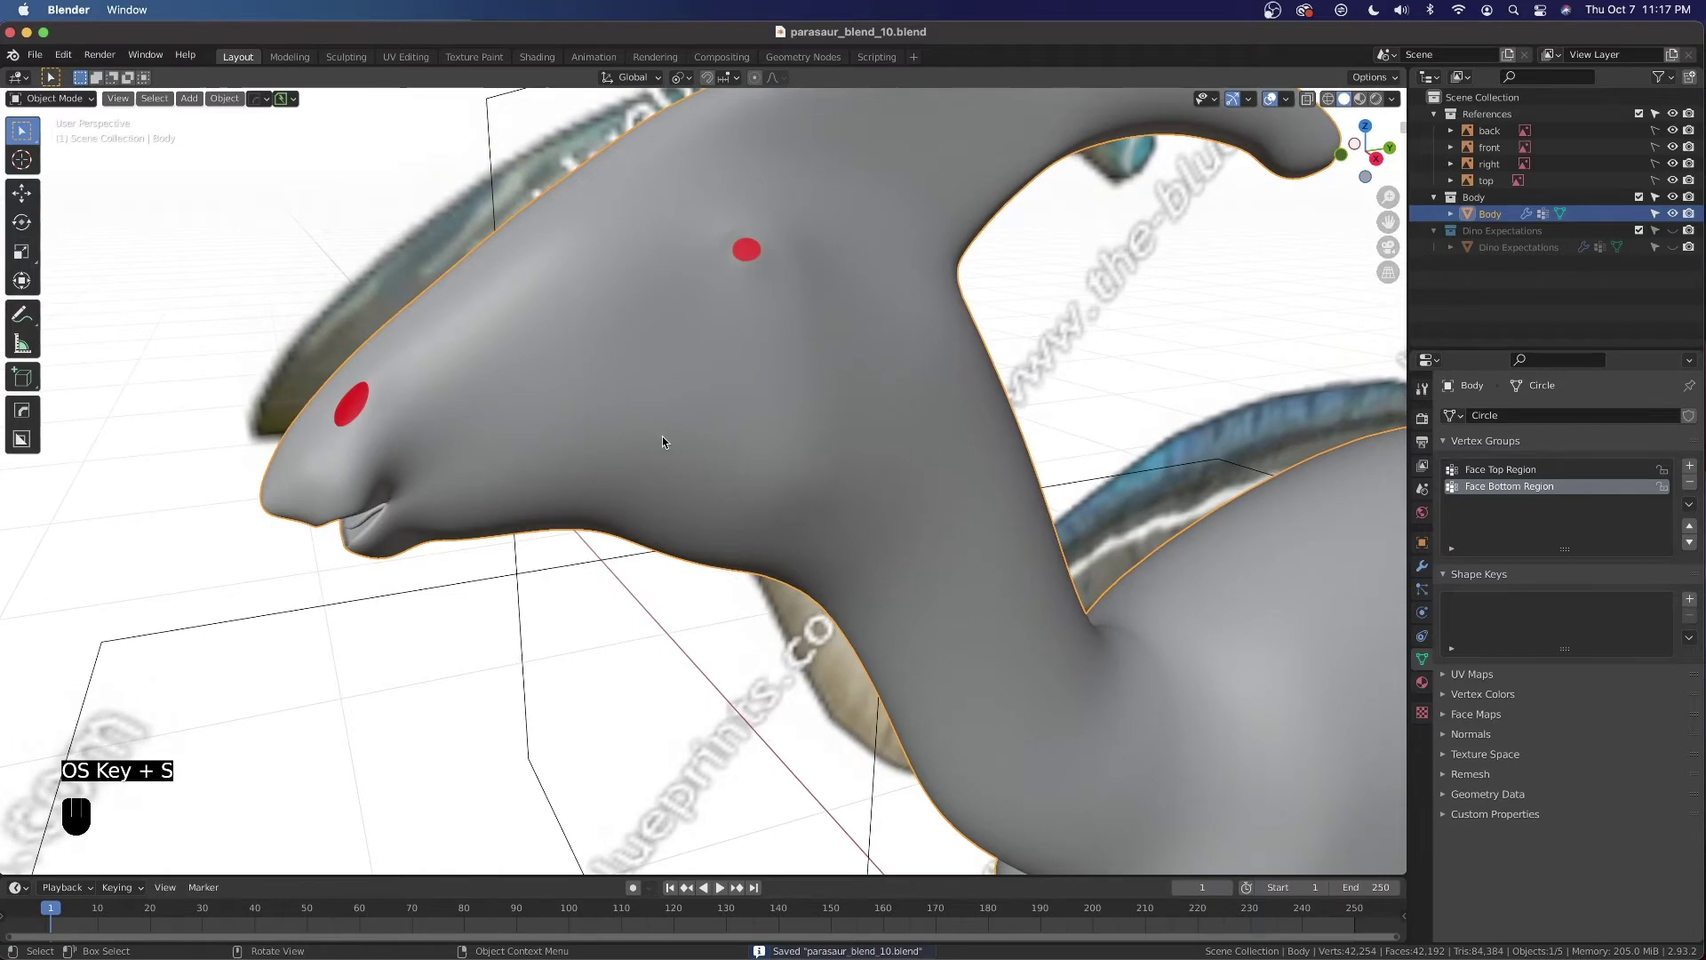
{"action": "scroll", "coordinate": [663, 442], "scroll_direction": "down", "scroll_amount": 2}
{"action": "middle_click_drag", "start_coordinate": [621, 380], "coordinate": [675, 385], "text": "shift"}
{"action": "scroll", "coordinate": [675, 384], "scroll_direction": "up", "scroll_amount": 4}
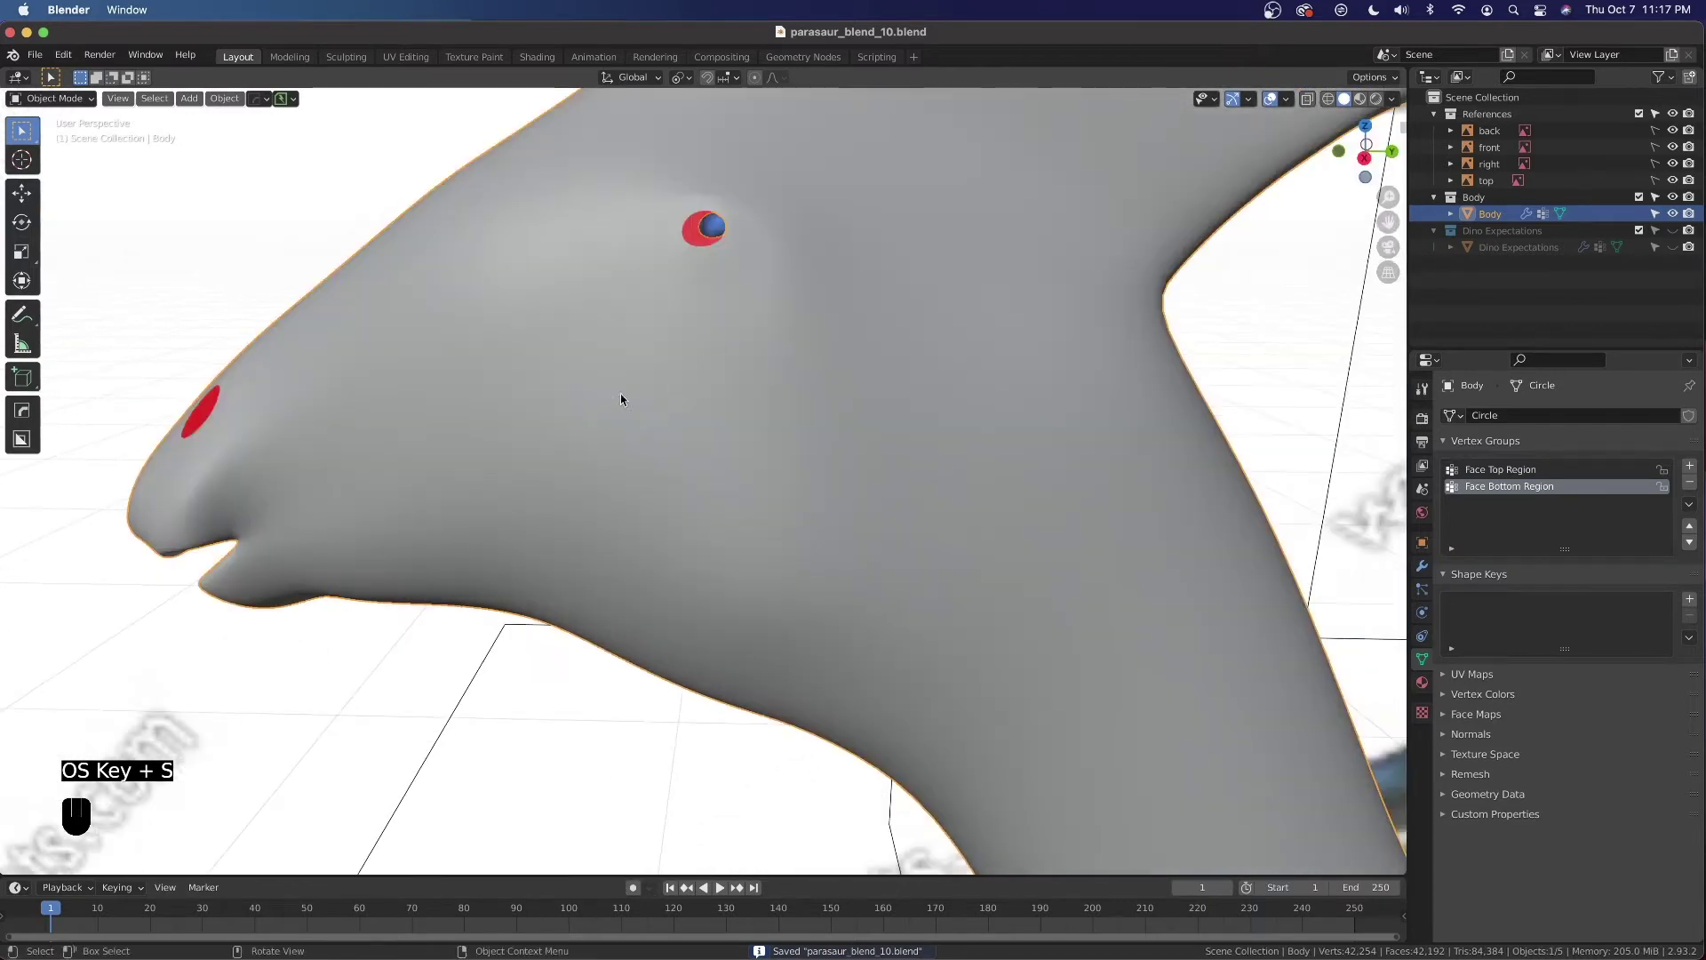
{"action": "key", "text": "grave"}
{"action": "left_click", "coordinate": [391, 435]}
{"action": "middle_click_drag", "start_coordinate": [750, 508], "coordinate": [1165, 605], "text": "shift"}
{"action": "middle_click_drag", "start_coordinate": [778, 517], "coordinate": [817, 501]}
{"action": "key", "text": "Tab"}
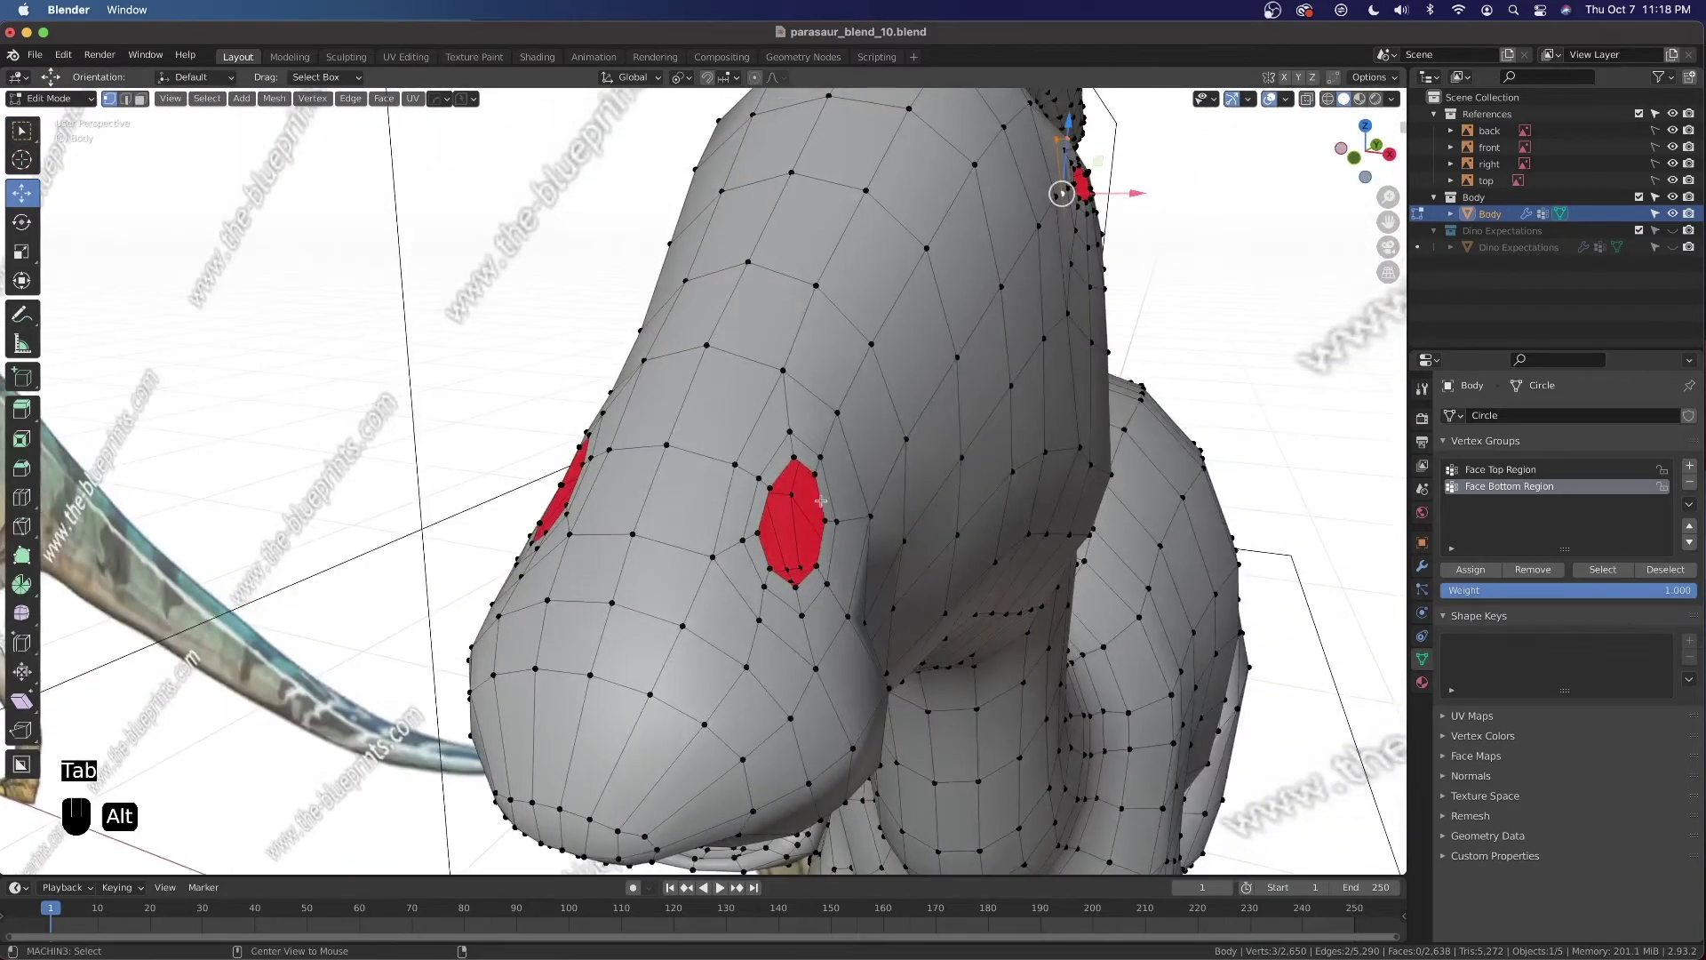
{"action": "key", "text": "2"}
{"action": "left_click", "coordinate": [818, 501], "text": "alt"}
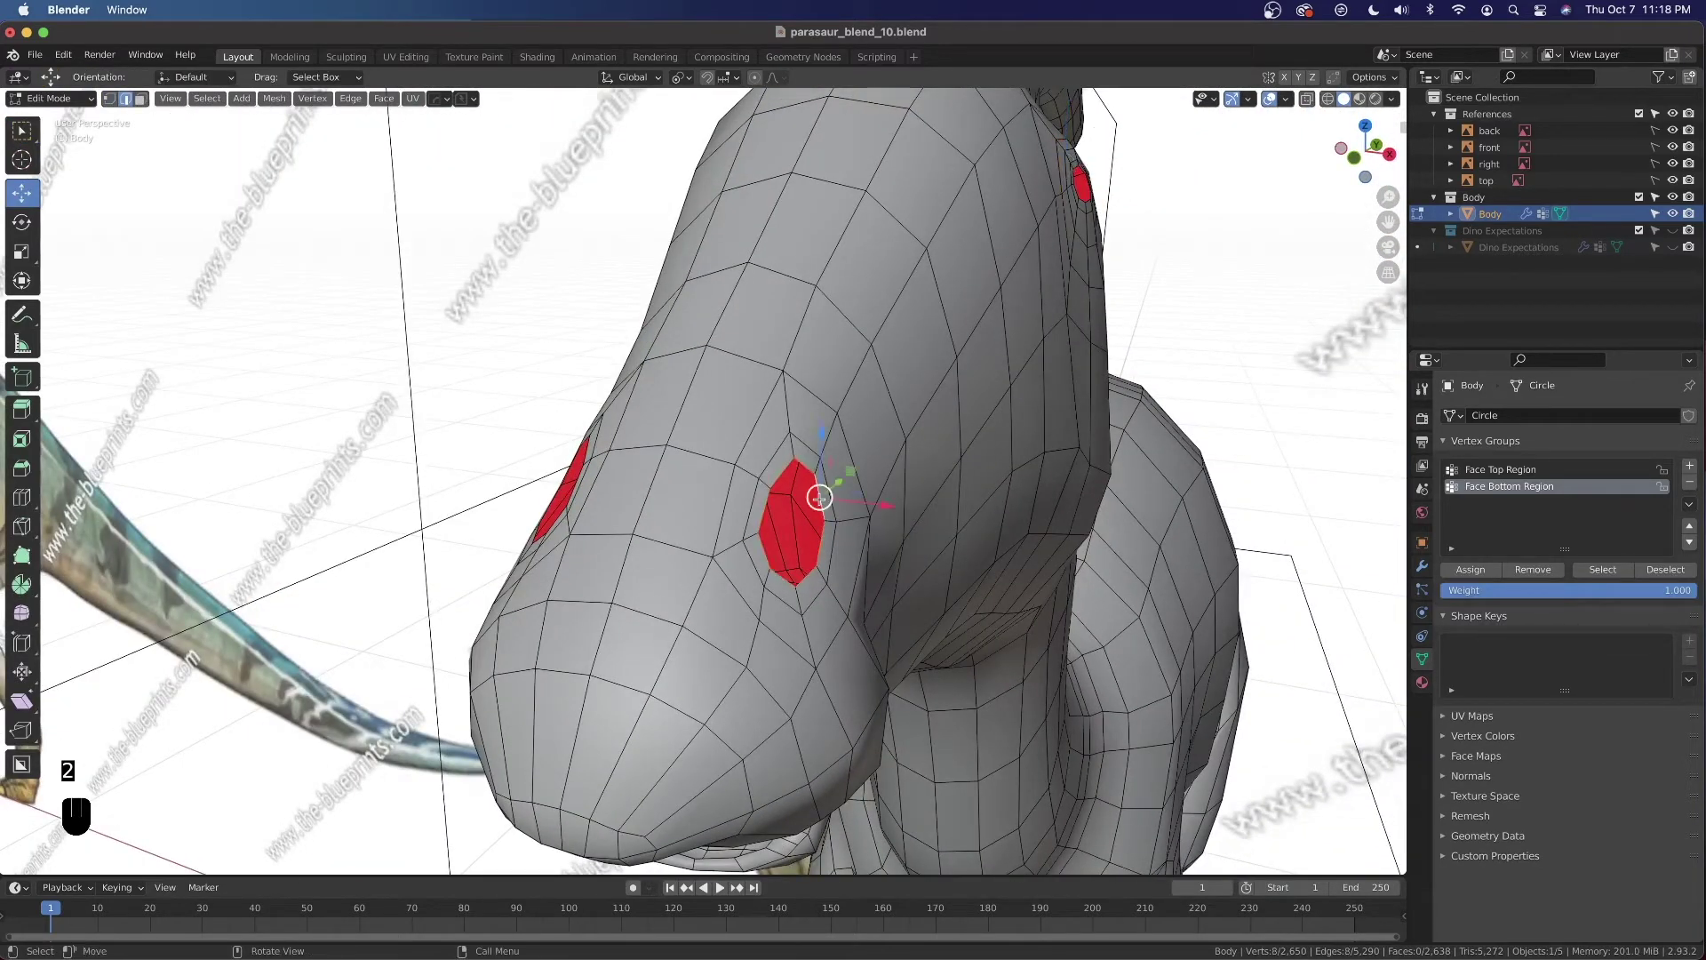
Try selecting the nostril rim loop in vertex selection mode
{"action": "key", "text": "1"}
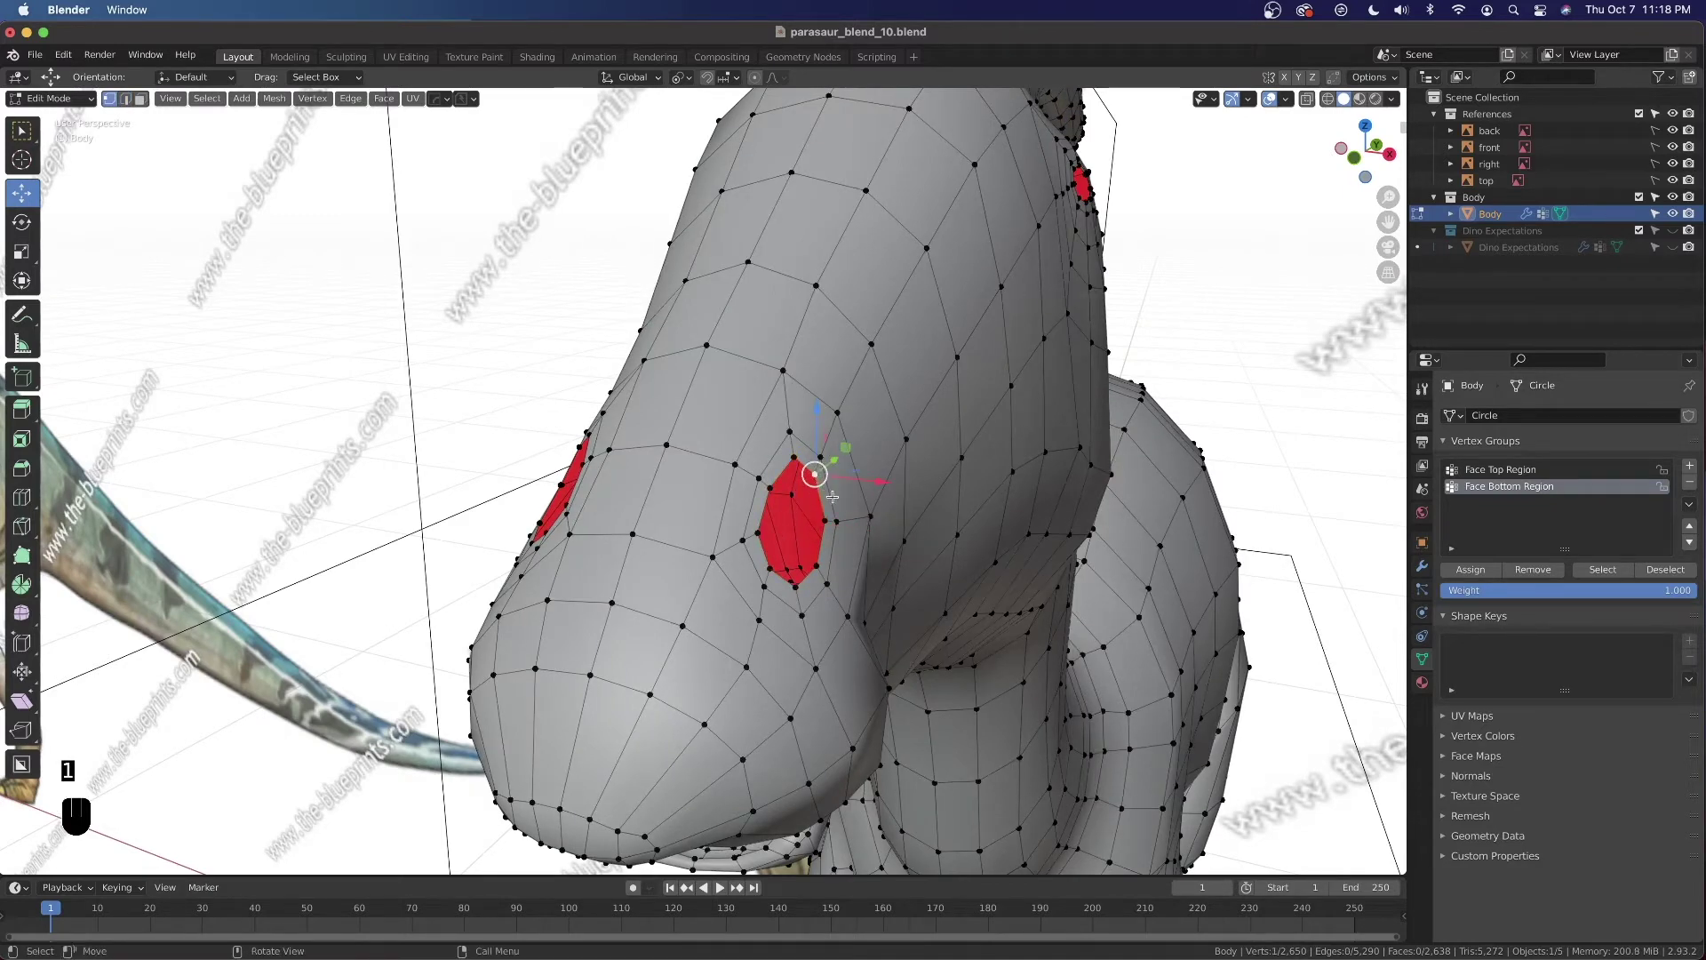
{"action": "left_click", "coordinate": [815, 495], "text": "alt"}
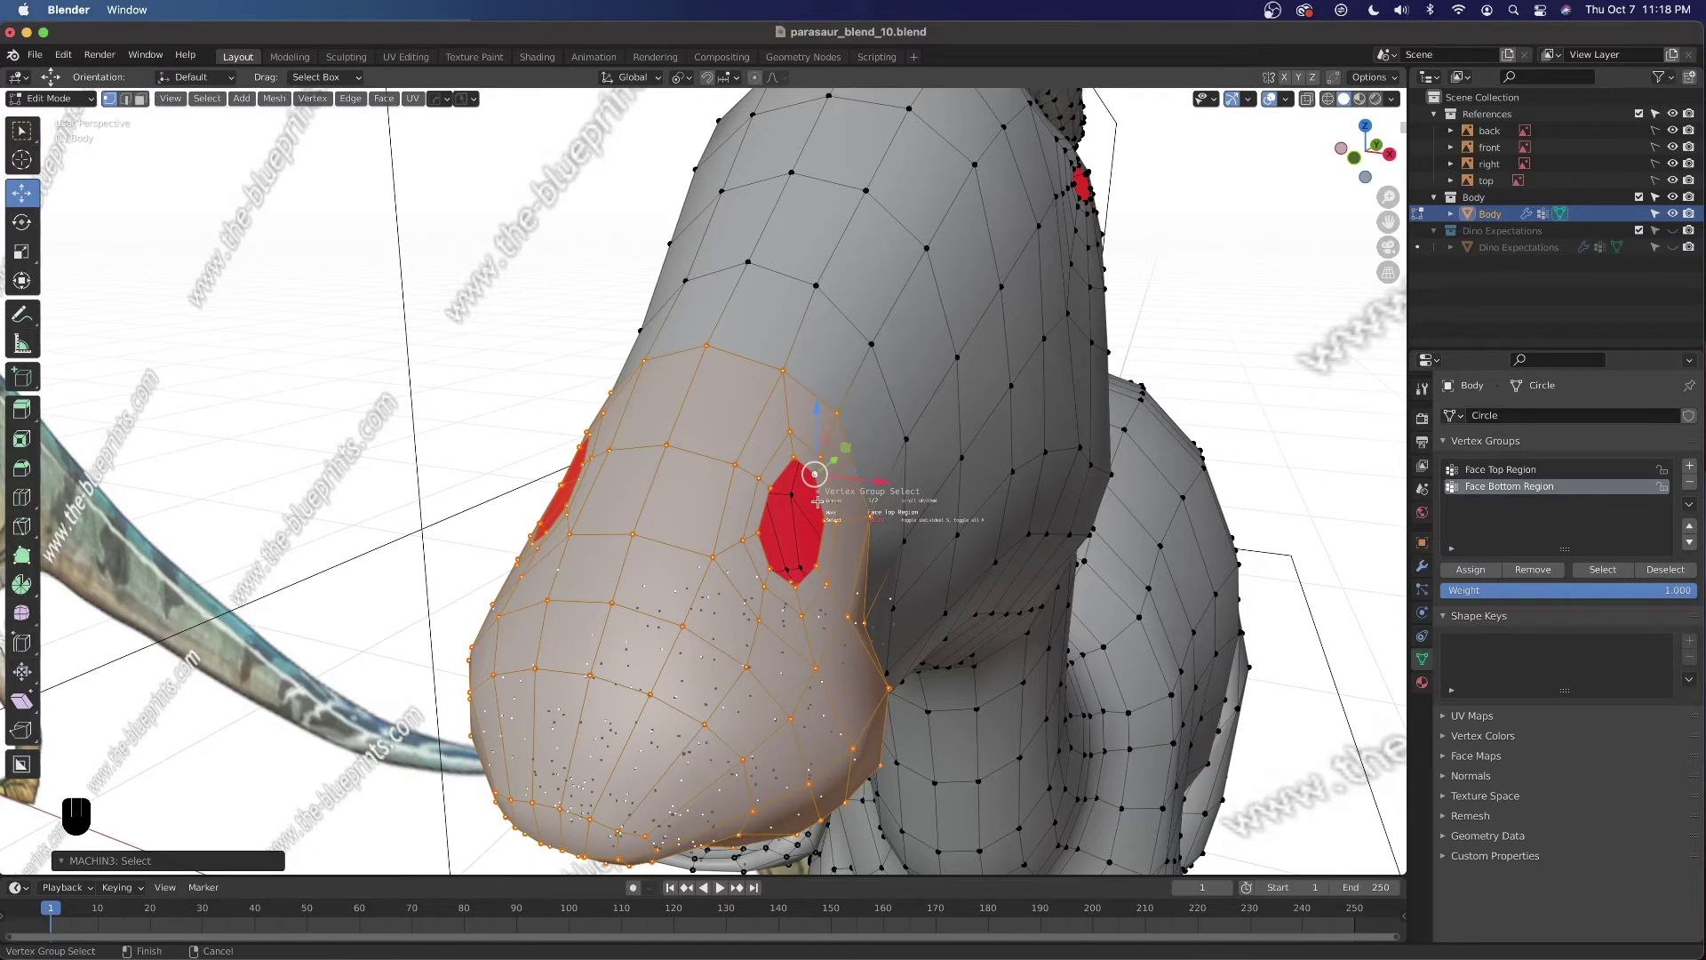
{"action": "left_click", "coordinate": [372, 323]}
{"action": "key", "text": "2"}
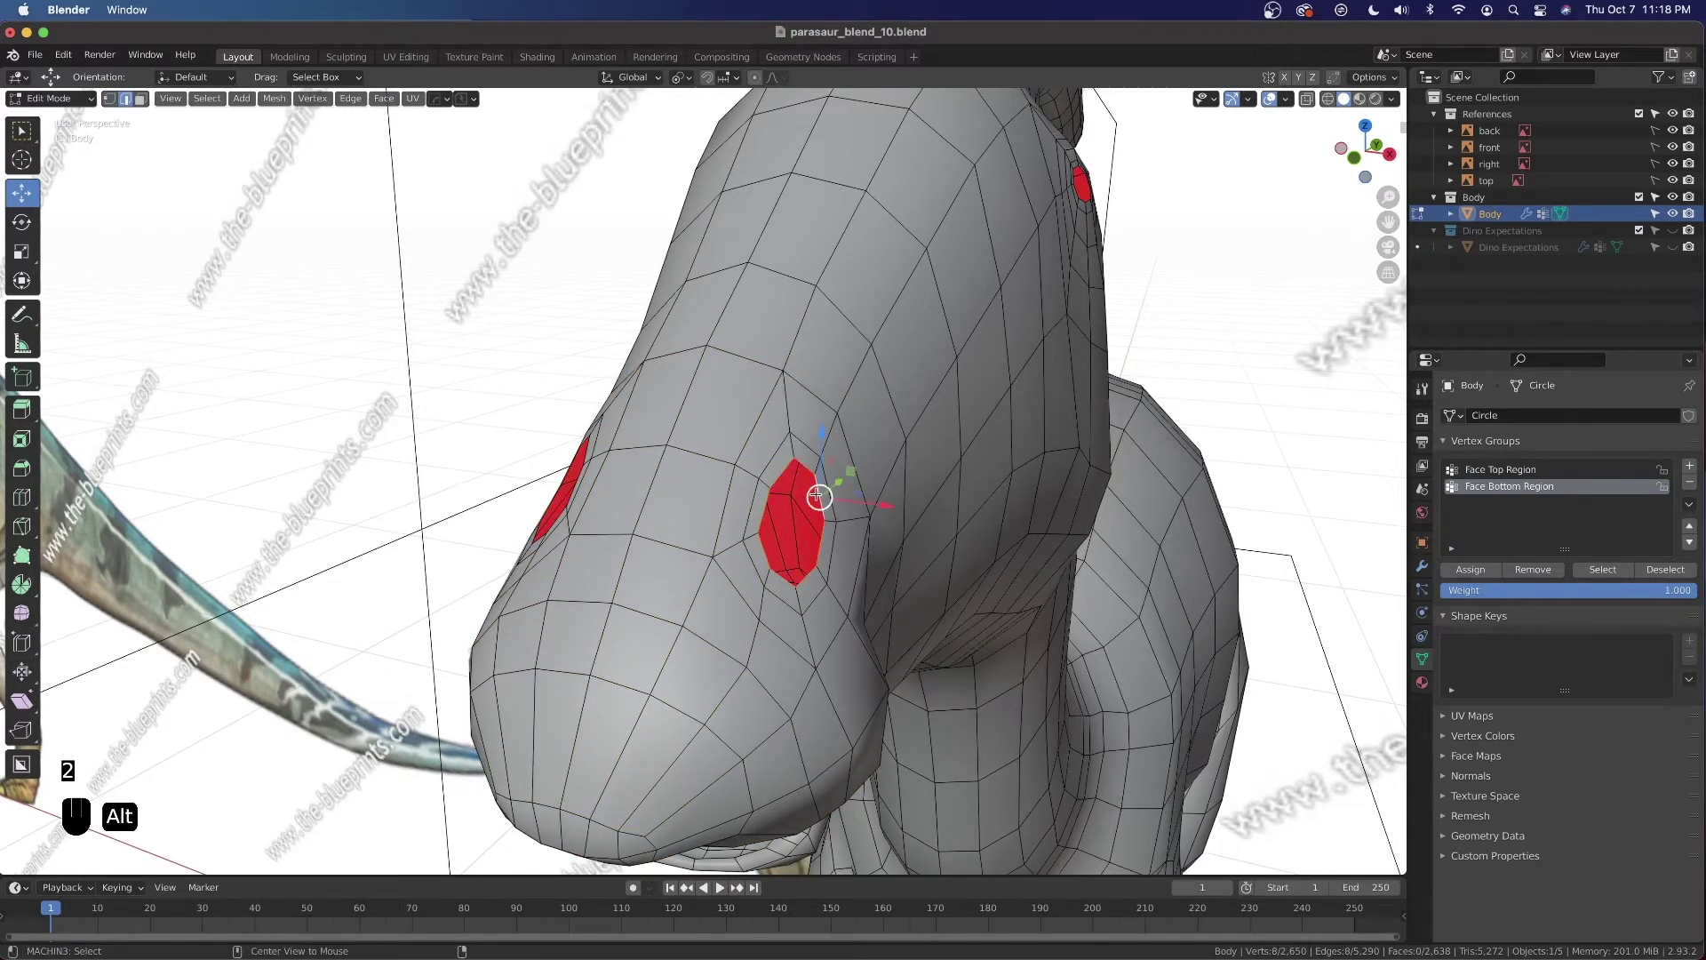
Extrude the nostril rim loop in place and move it inward by about -0.0113 m along the X axis
{"action": "middle_click_drag", "start_coordinate": [817, 495], "coordinate": [746, 478], "text": "shift"}
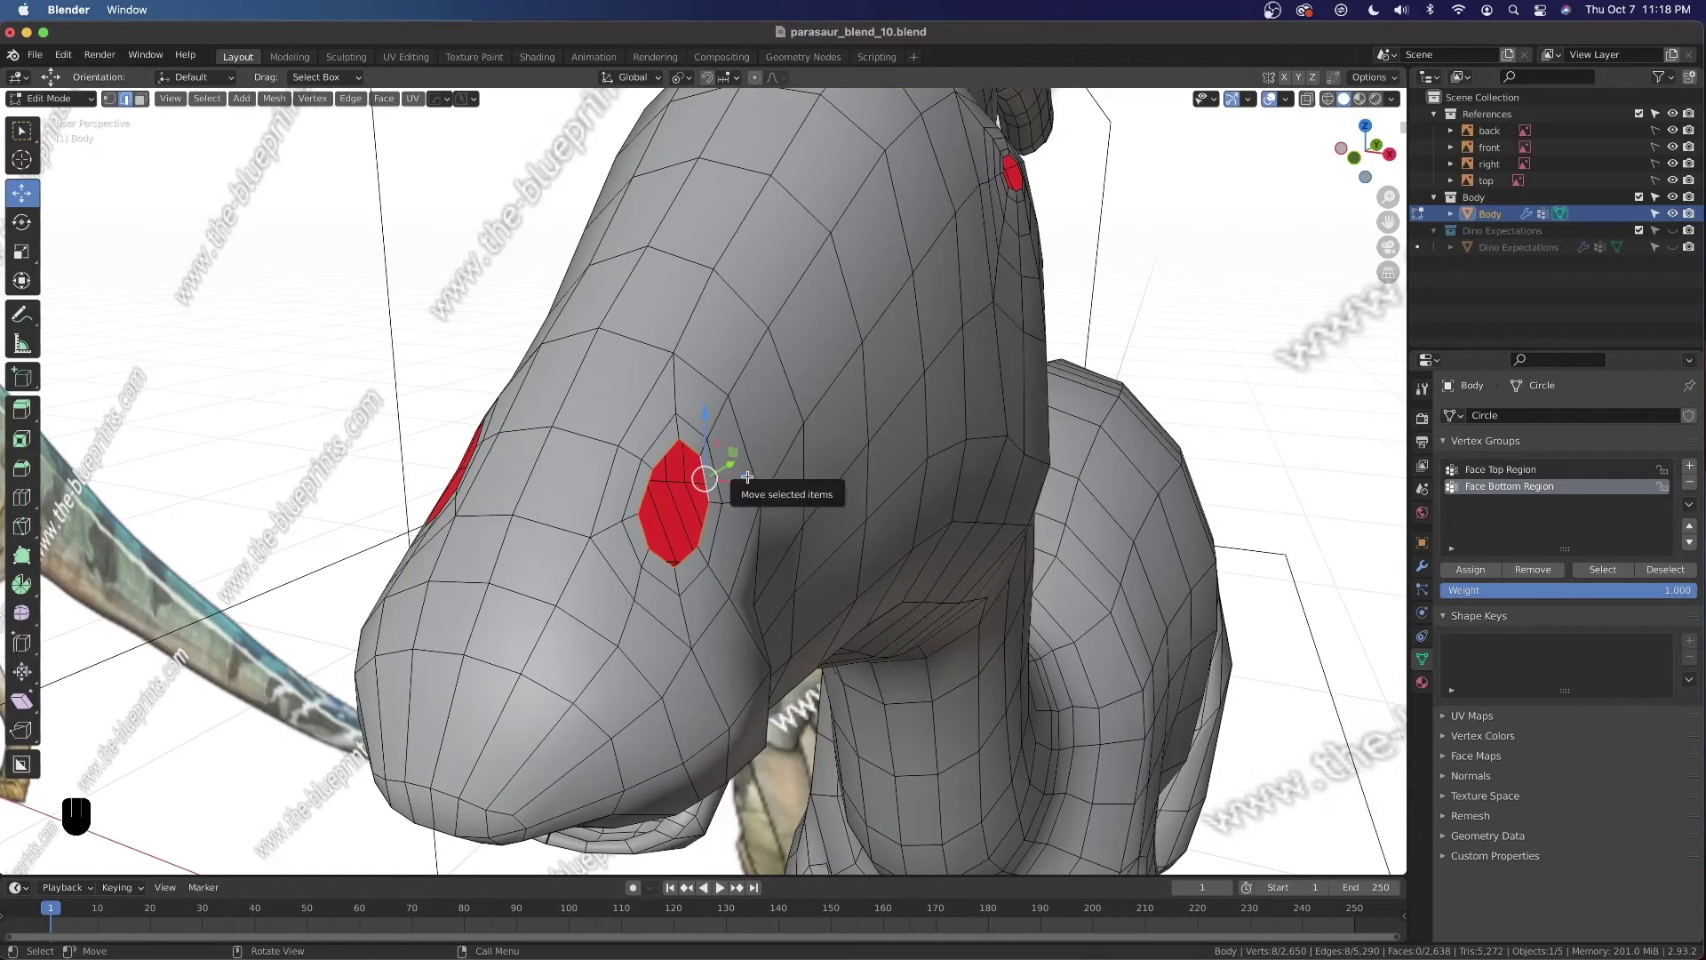
{"action": "scroll", "coordinate": [747, 477], "scroll_direction": "up", "scroll_amount": 6}
{"action": "middle_click_drag", "start_coordinate": [748, 518], "coordinate": [881, 591]}
{"action": "key", "text": "e"}
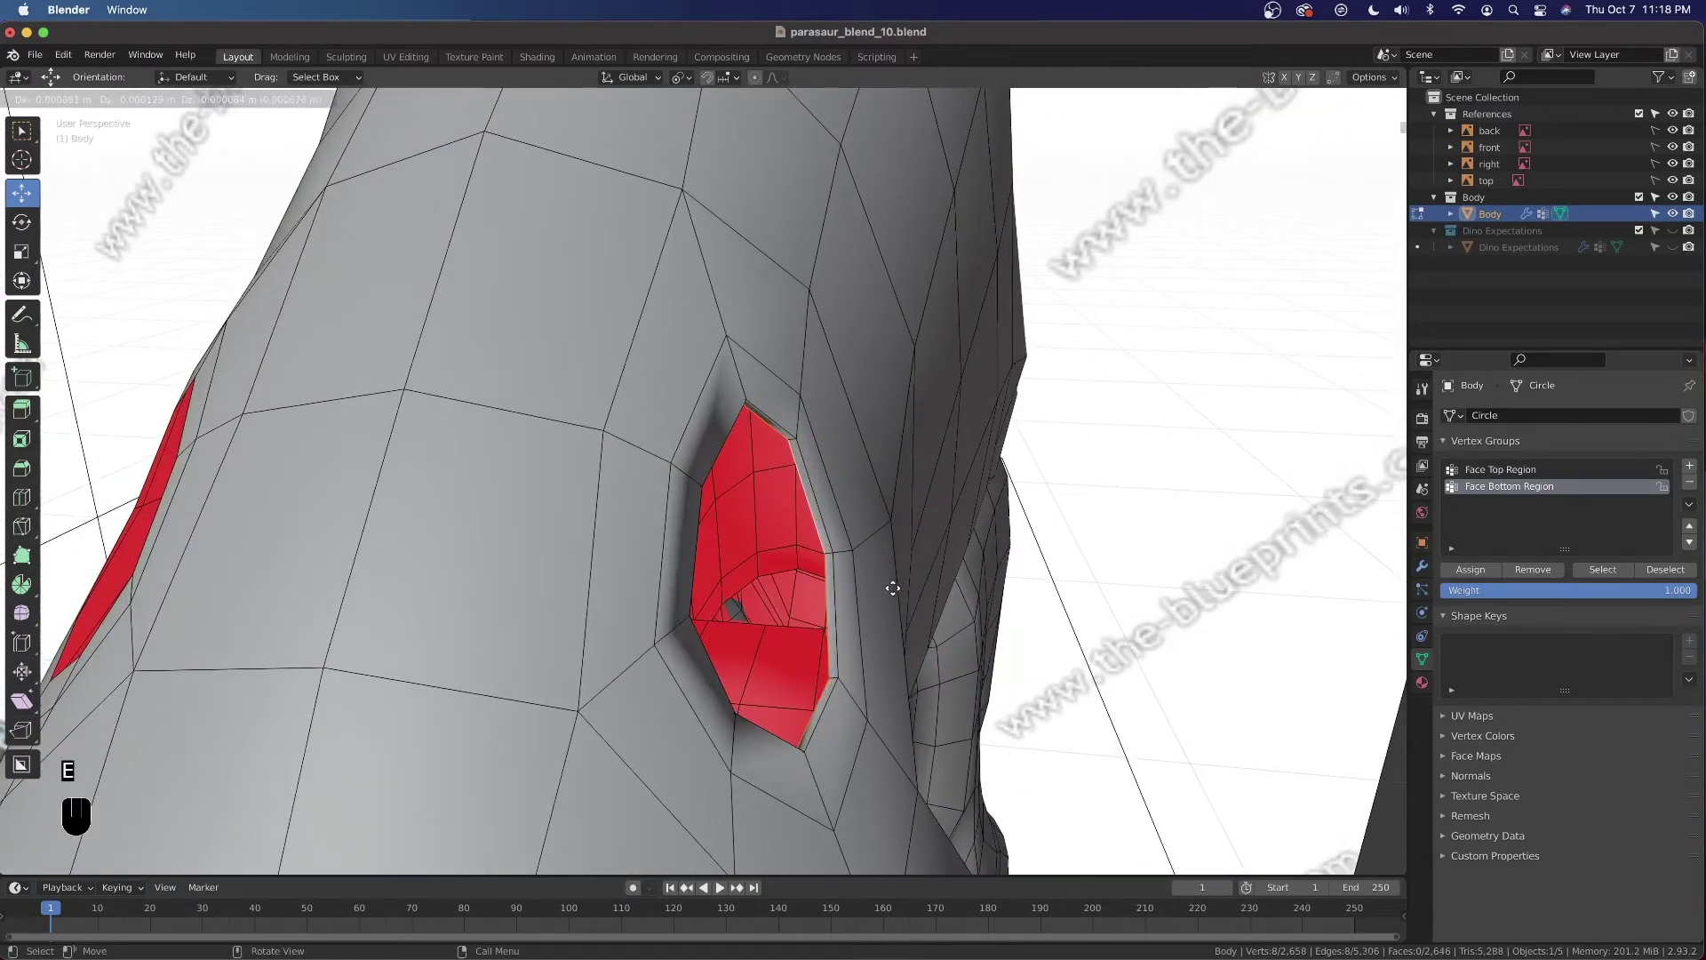
{"action": "right_click", "coordinate": [891, 587]}
{"action": "key", "text": "g"}
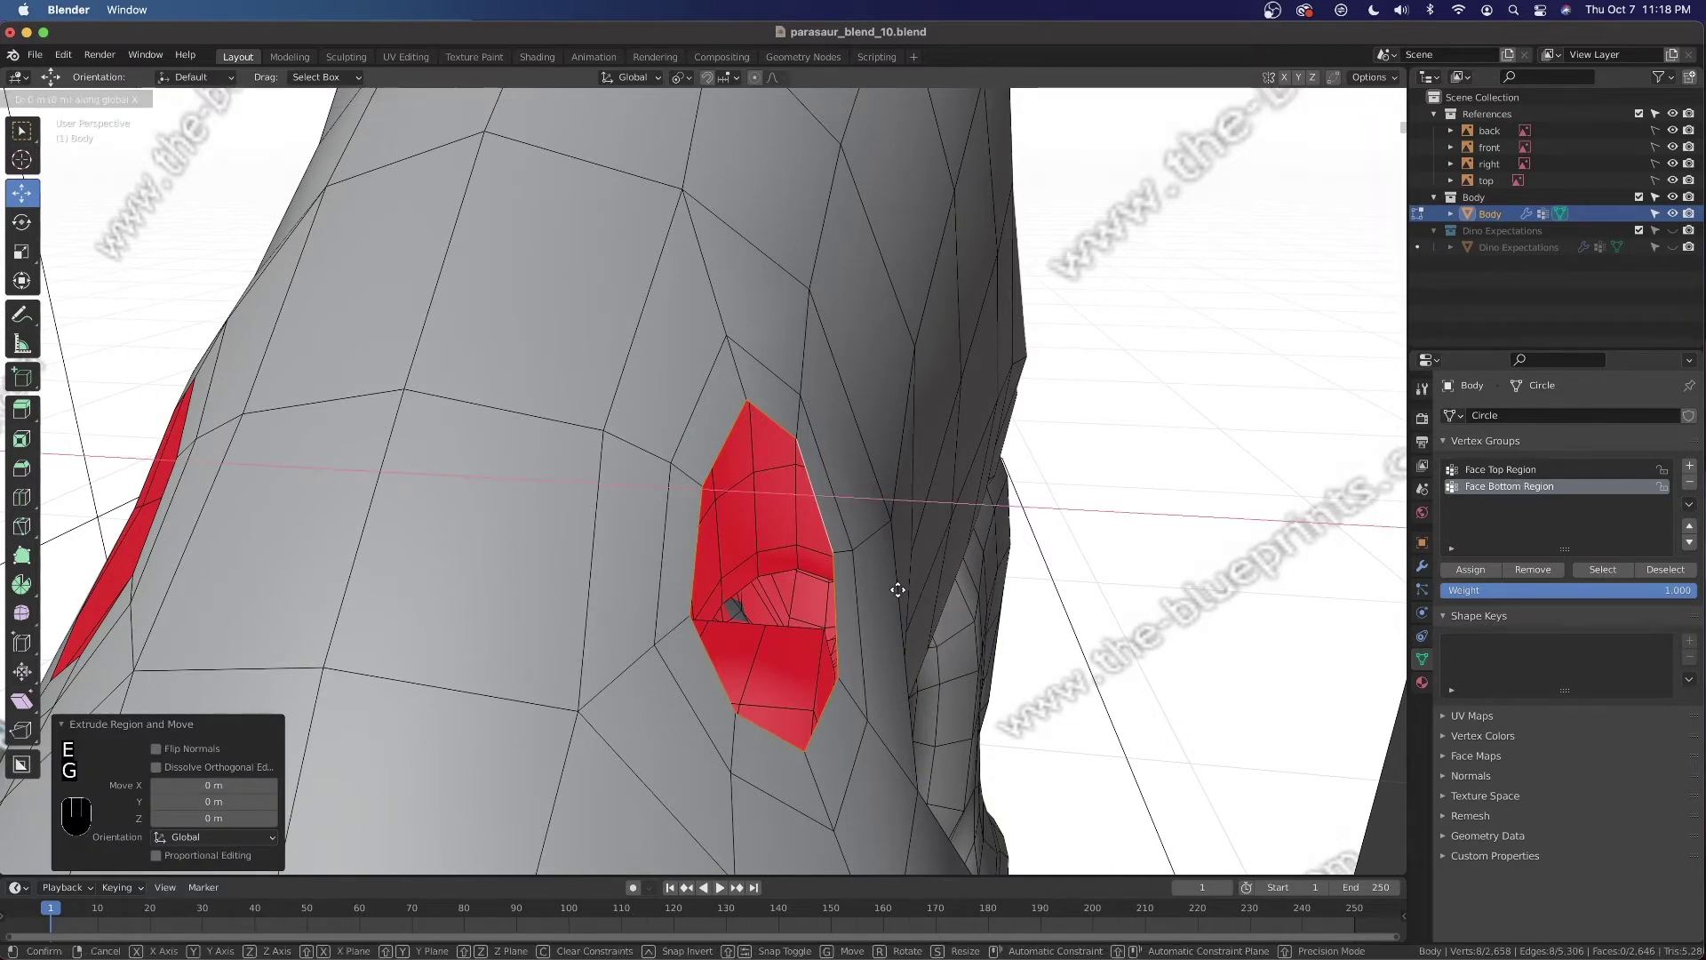
{"action": "key", "text": "x"}
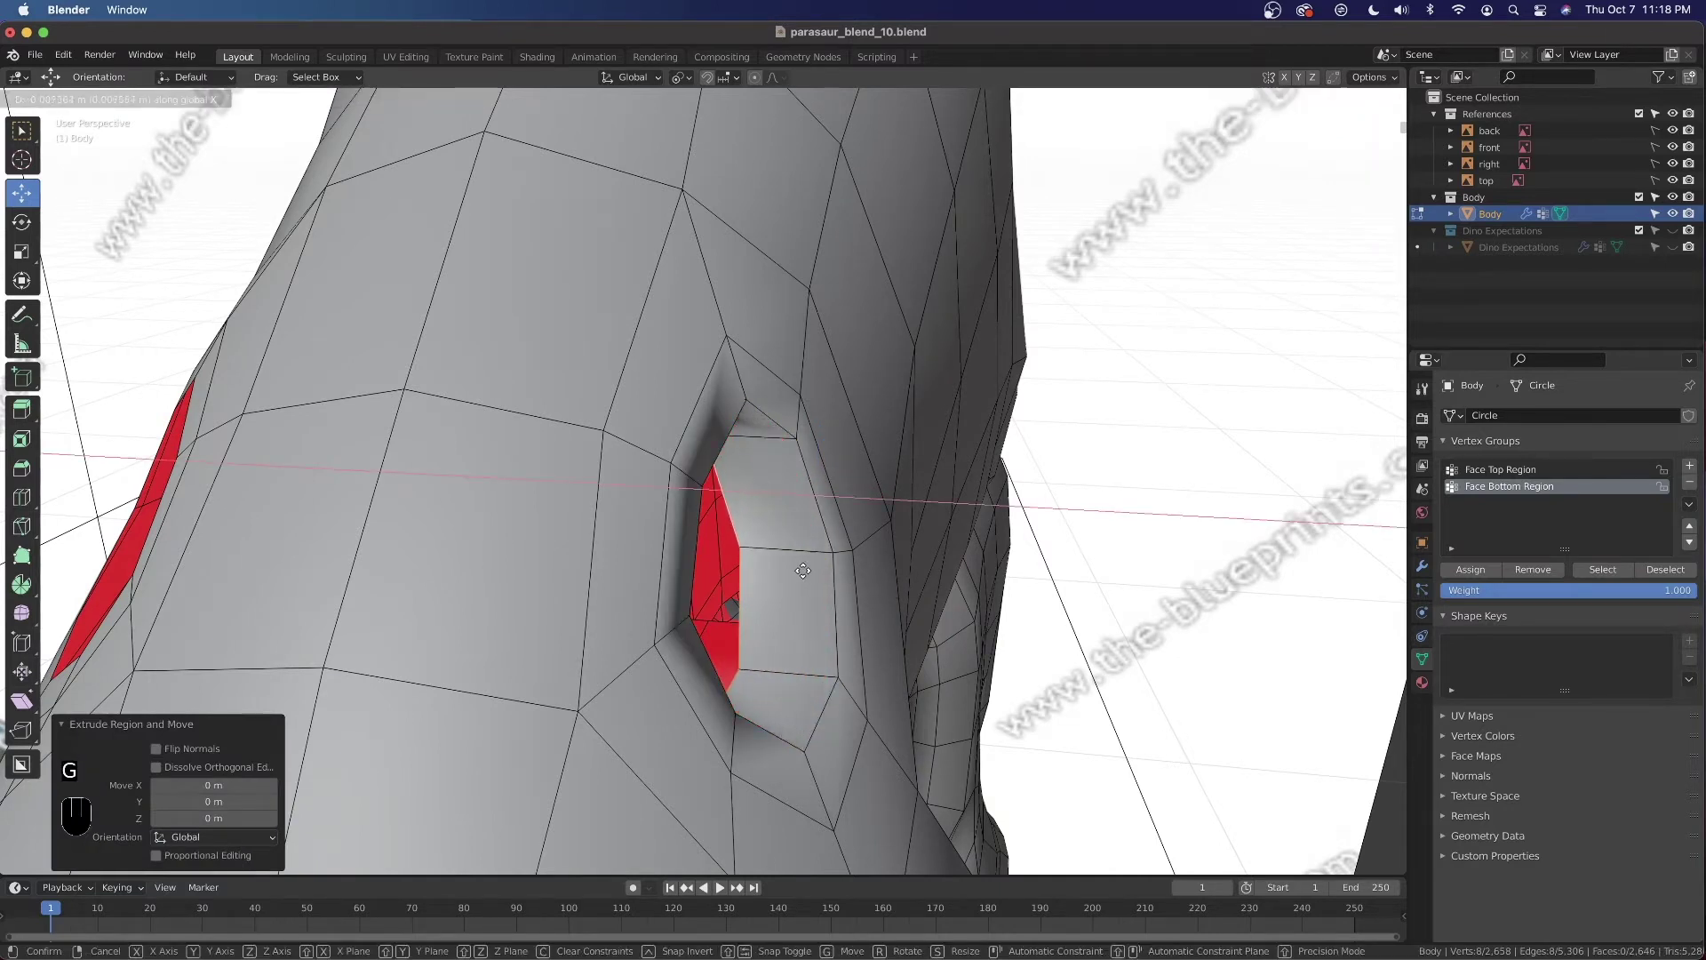
{"action": "left_click", "coordinate": [762, 563]}
Move the extruded nostril loop backward by about 0.0083 m along the Y axis
{"action": "middle_click_drag", "start_coordinate": [762, 563], "coordinate": [563, 571]}
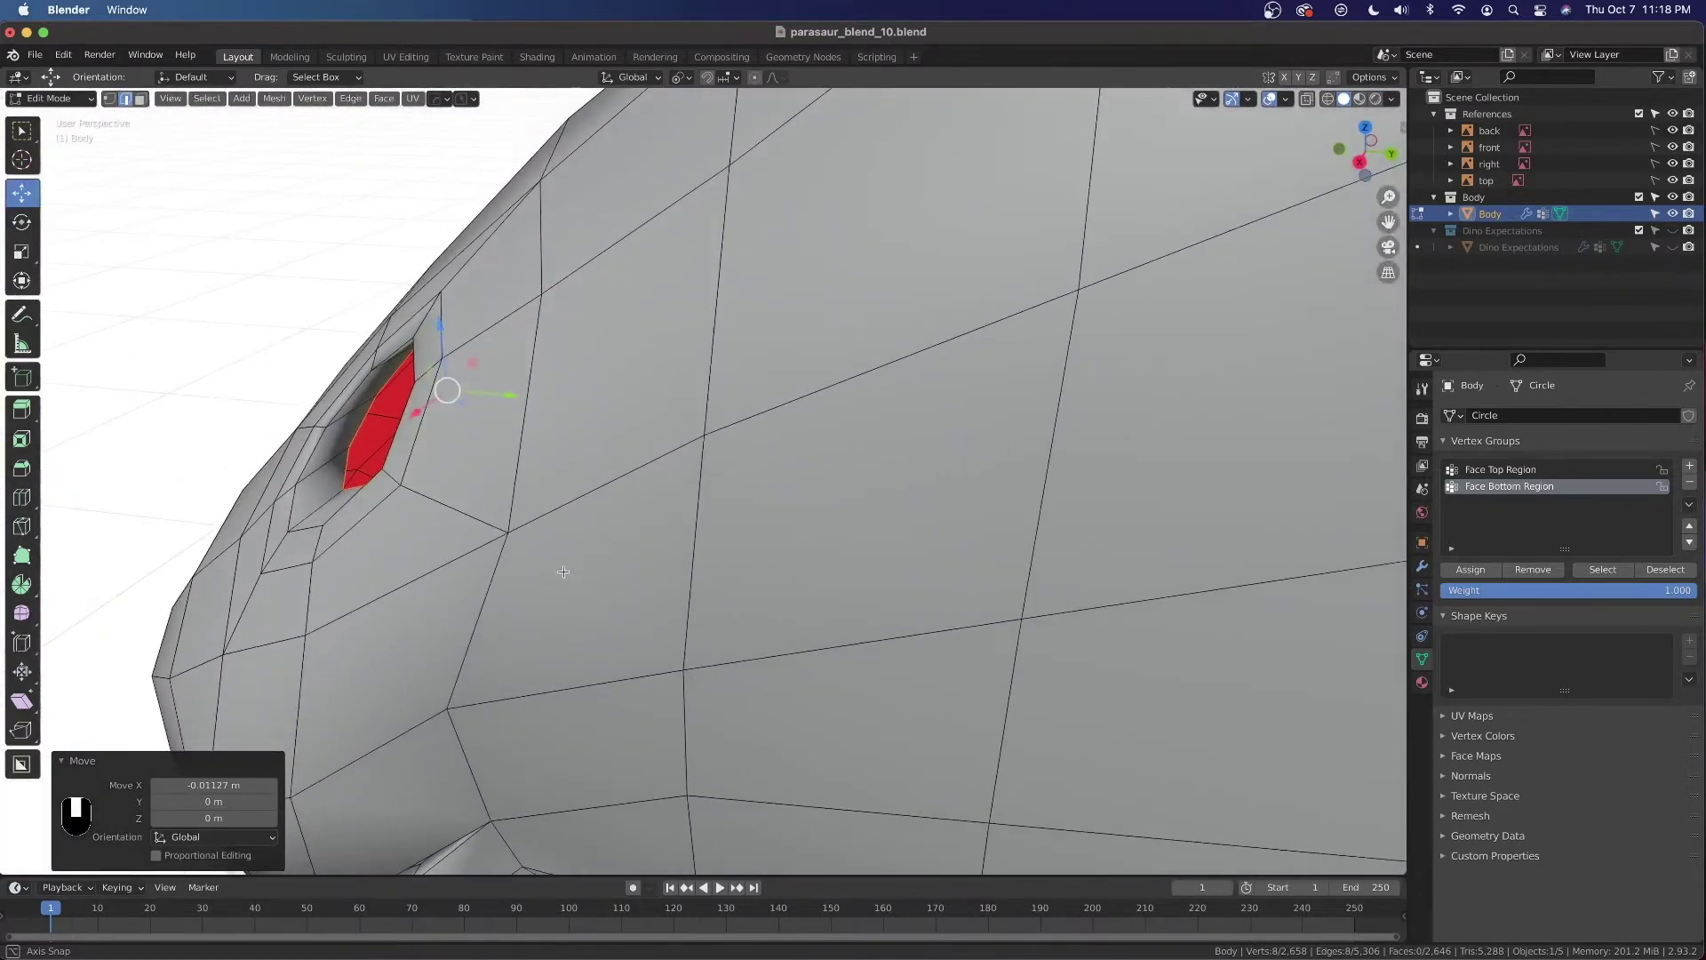
{"action": "left_click", "coordinate": [1285, 98]}
{"action": "left_click", "coordinate": [1285, 99]}
{"action": "scroll", "coordinate": [929, 424], "scroll_direction": "up", "scroll_amount": 10}
{"action": "middle_click_drag", "start_coordinate": [928, 423], "coordinate": [1097, 369]}
{"action": "middle_click_drag", "start_coordinate": [1040, 306], "coordinate": [961, 359], "text": "shift"}
{"action": "left_click_drag", "start_coordinate": [963, 319], "coordinate": [771, 317]}
{"action": "mouse_move", "coordinate": [771, 317]}
{"action": "middle_mouse_down"}
{"action": "mouse_move", "coordinate": [937, 366]}
{"action": "mouse_move", "coordinate": [1017, 361]}
{"action": "mouse_move", "coordinate": [1039, 331]}
{"action": "mouse_move", "coordinate": [755, 347]}
{"action": "middle_mouse_up"}
Push the extruded nostril loop about 0.0036 m further along the Y axis
{"action": "middle_click_drag", "start_coordinate": [508, 394], "coordinate": [713, 482]}
{"action": "scroll", "coordinate": [622, 435], "scroll_direction": "down", "scroll_amount": 6}
{"action": "scroll", "coordinate": [713, 482], "scroll_direction": "down", "scroll_amount": 2}
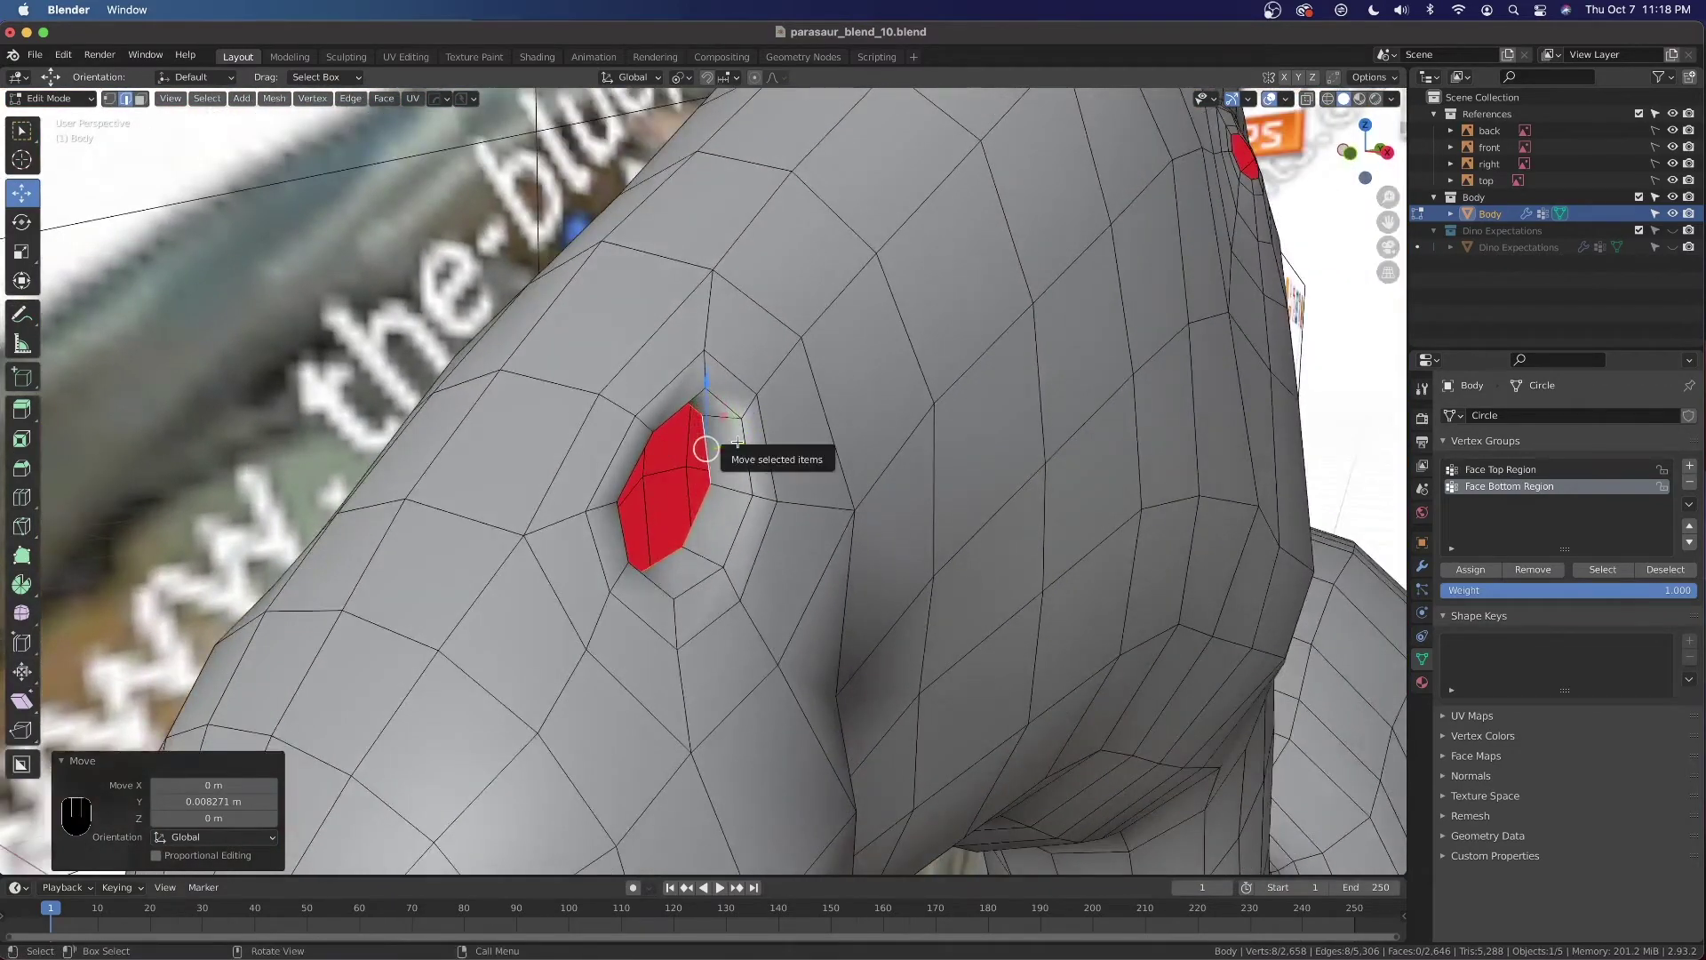
{"action": "key", "text": "g"}
{"action": "key", "text": "y"}
{"action": "left_click", "coordinate": [760, 435]}
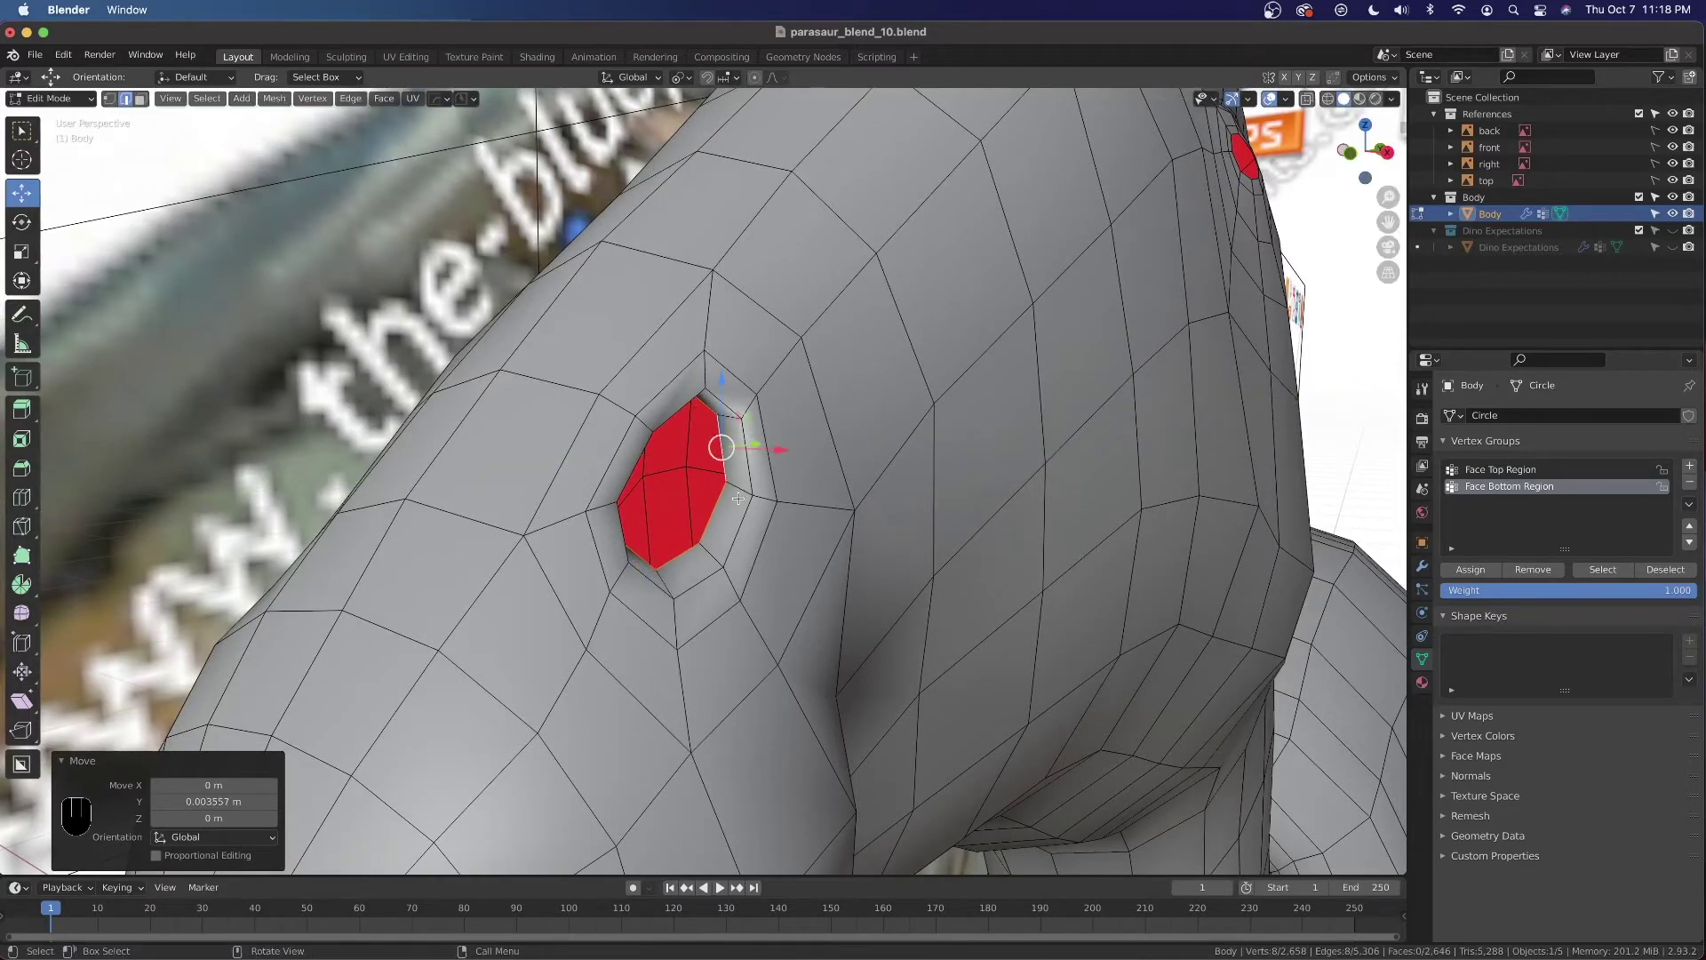
Move the extruded nostril loop by about -0.0026 m along X and about 0.0089 m along Y
{"action": "middle_click_drag", "start_coordinate": [768, 572], "coordinate": [800, 444]}
{"action": "key", "text": "g"}
{"action": "key", "text": "x"}
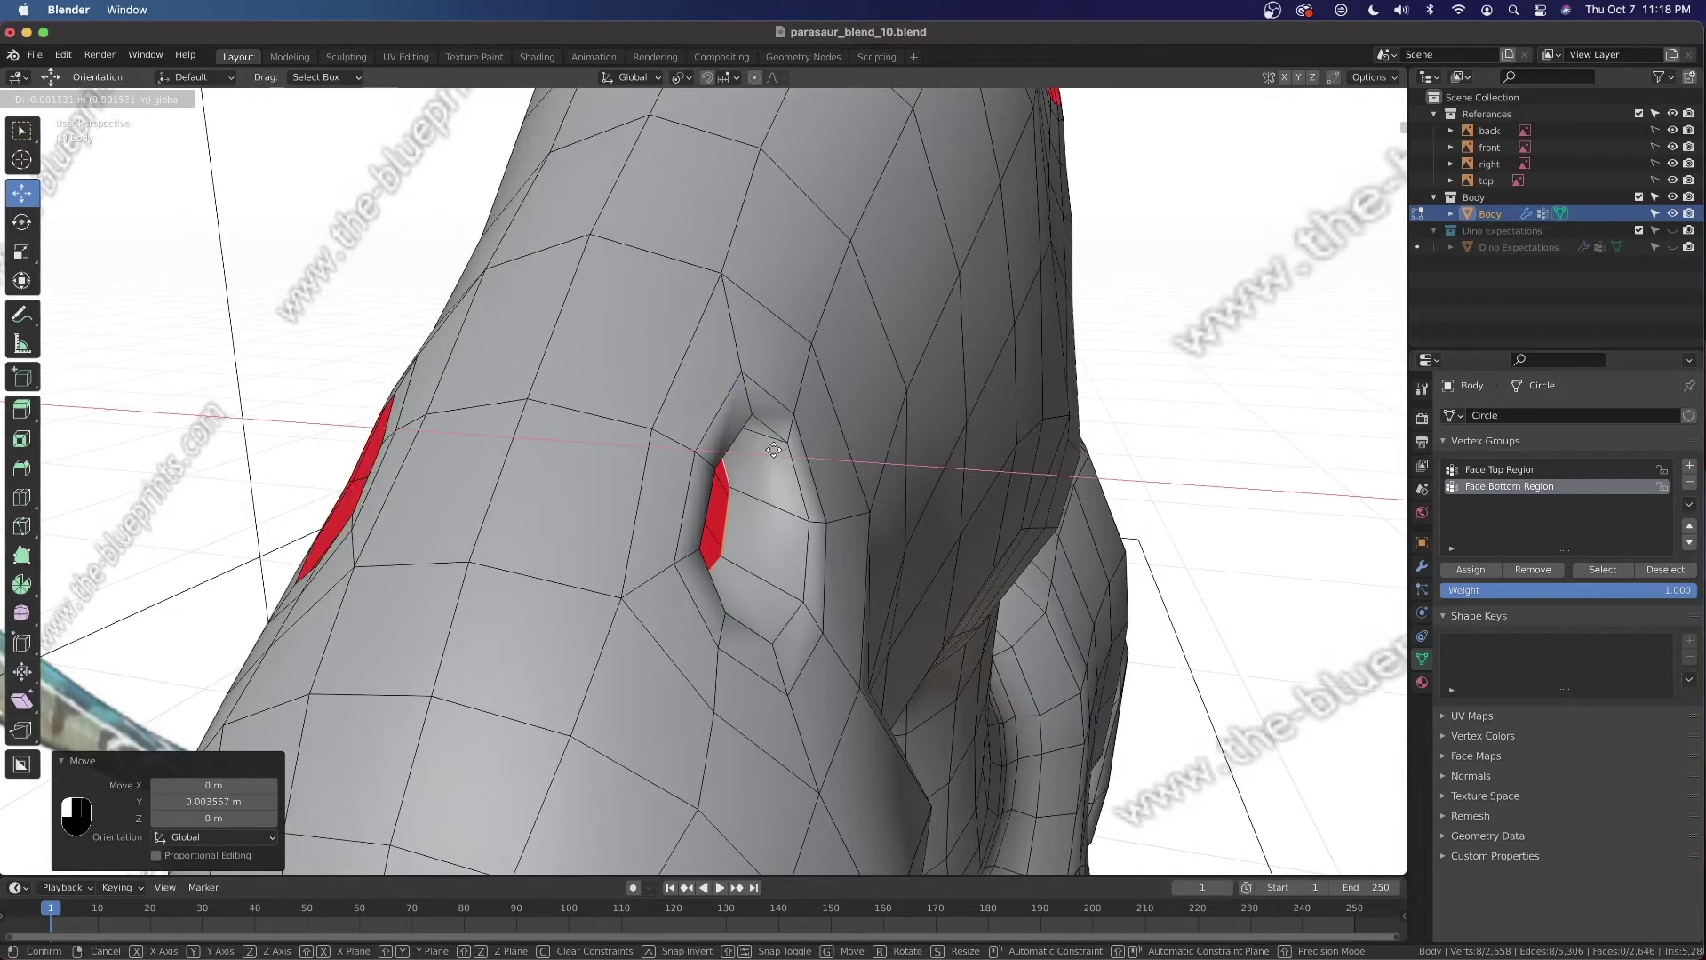
{"action": "left_click_drag", "start_coordinate": [761, 456], "coordinate": [751, 455]}
{"action": "key", "text": "g"}
{"action": "key", "text": "y"}
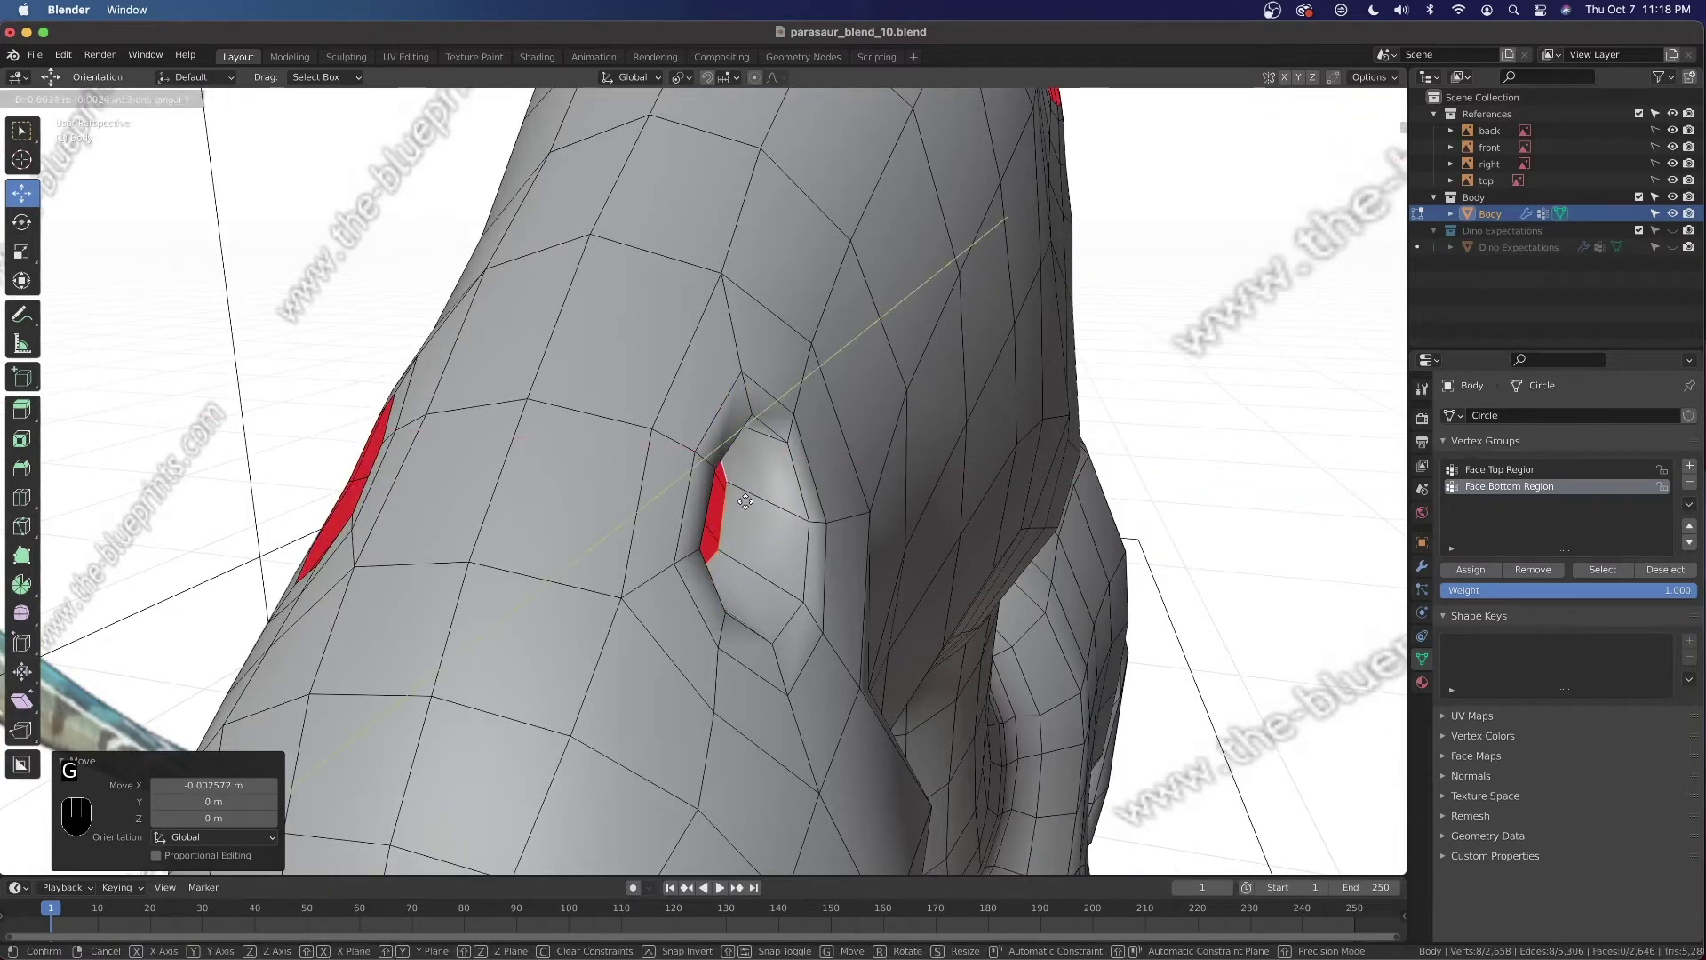
{"action": "left_click", "coordinate": [753, 485]}
In vertex selection, fill the upper part of the extruded nostril's inner opening with a four-vertex face
{"action": "middle_click_drag", "start_coordinate": [753, 485], "coordinate": [667, 560]}
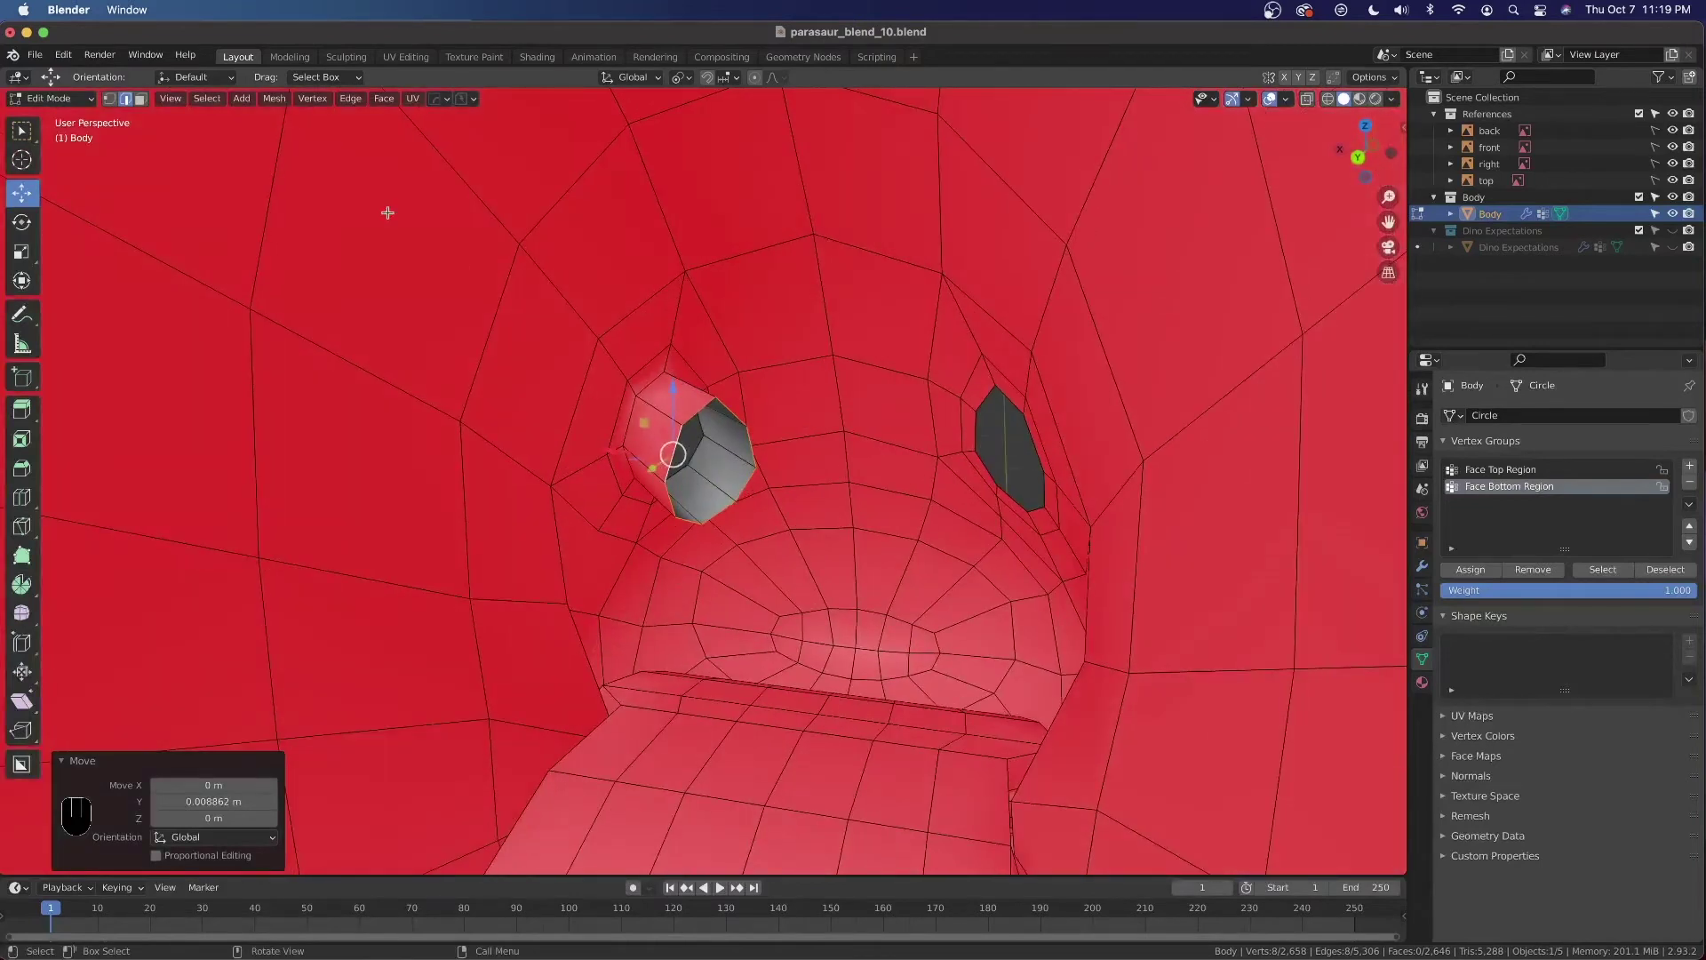
{"action": "left_click", "coordinate": [110, 99]}
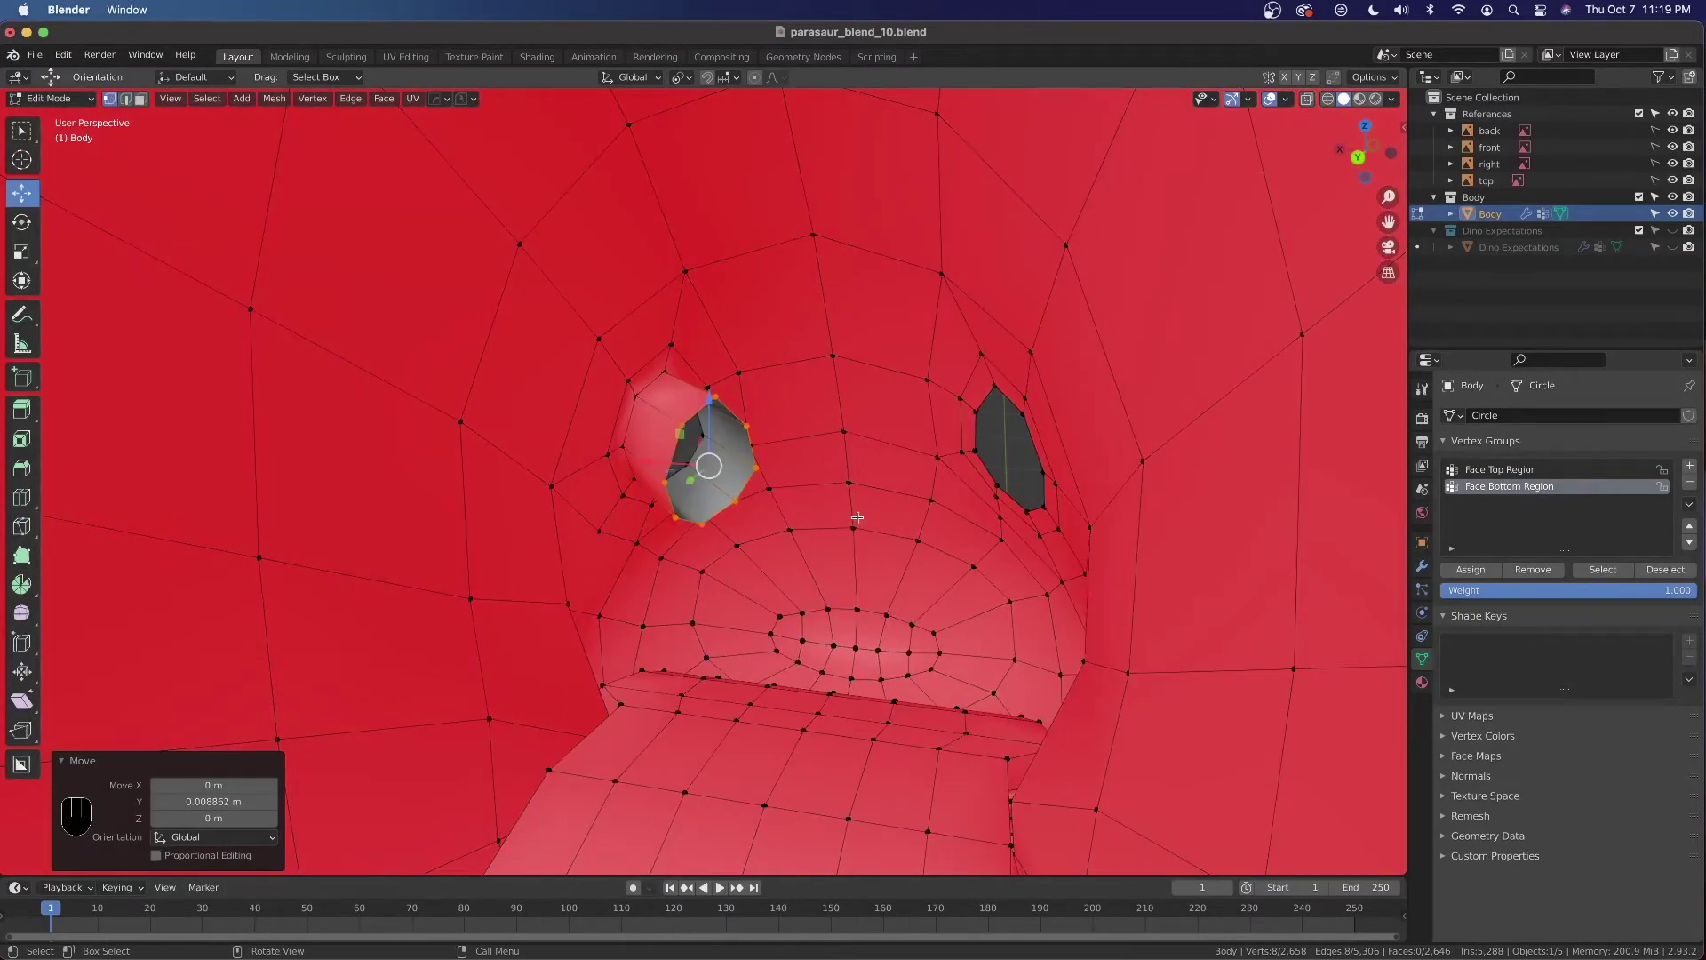
{"action": "scroll", "coordinate": [854, 515], "scroll_direction": "up", "scroll_amount": 3}
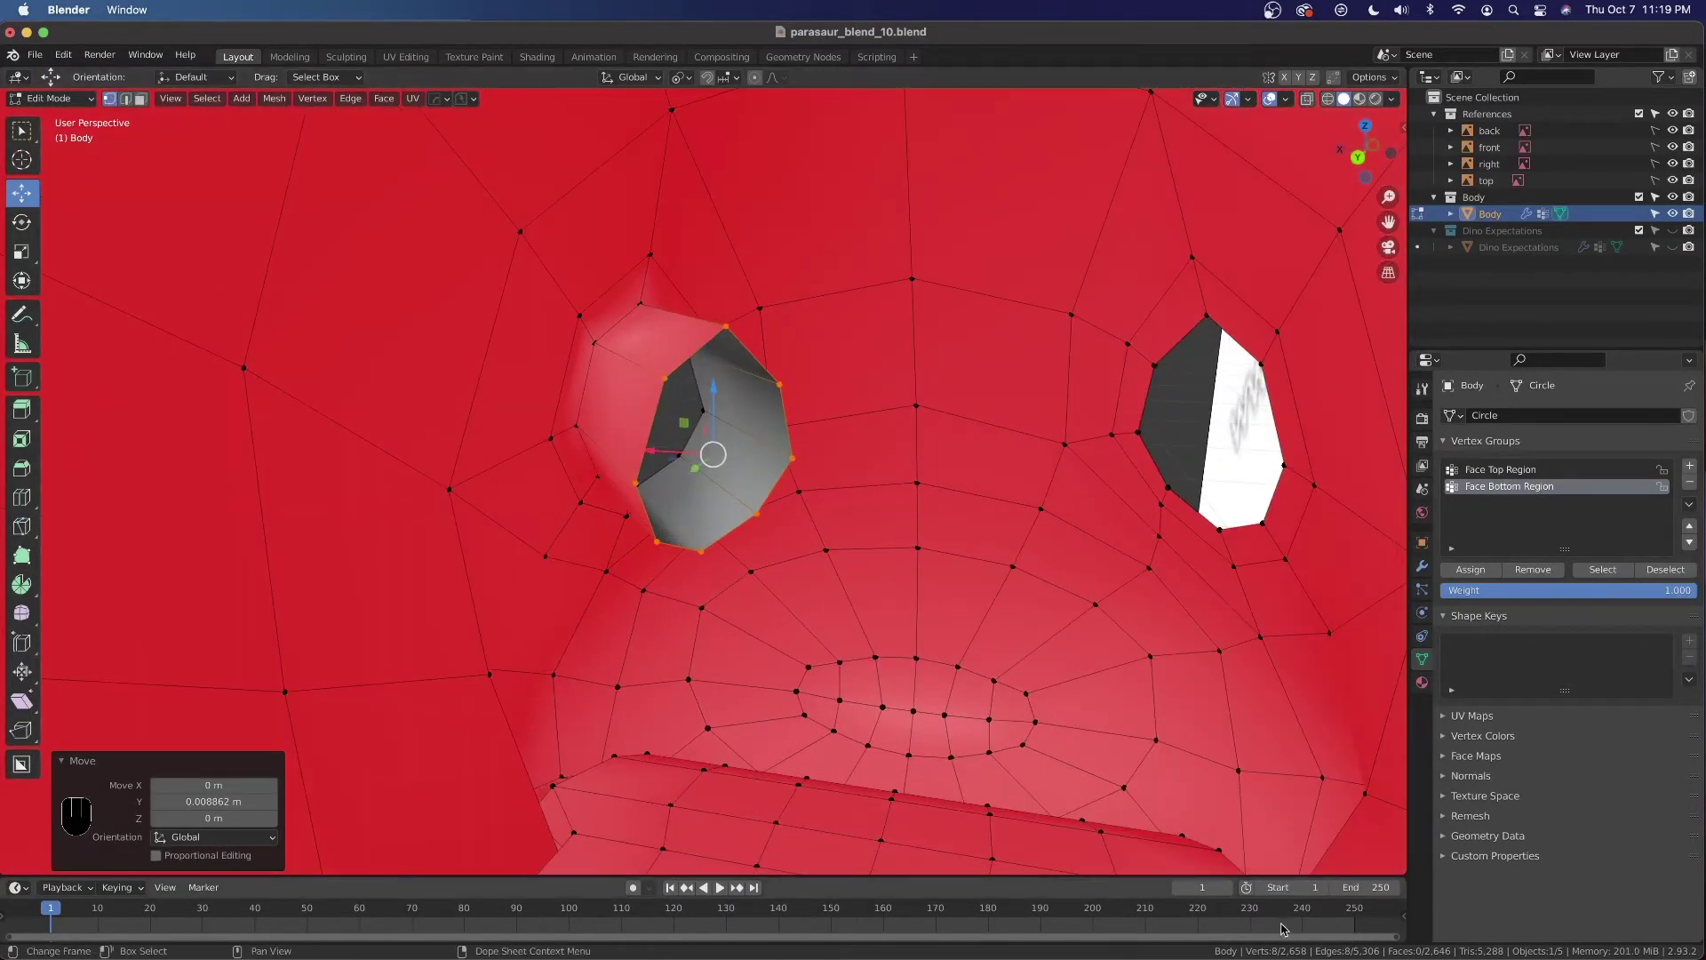
{"action": "scroll", "coordinate": [636, 370], "scroll_direction": "up", "scroll_amount": 6}
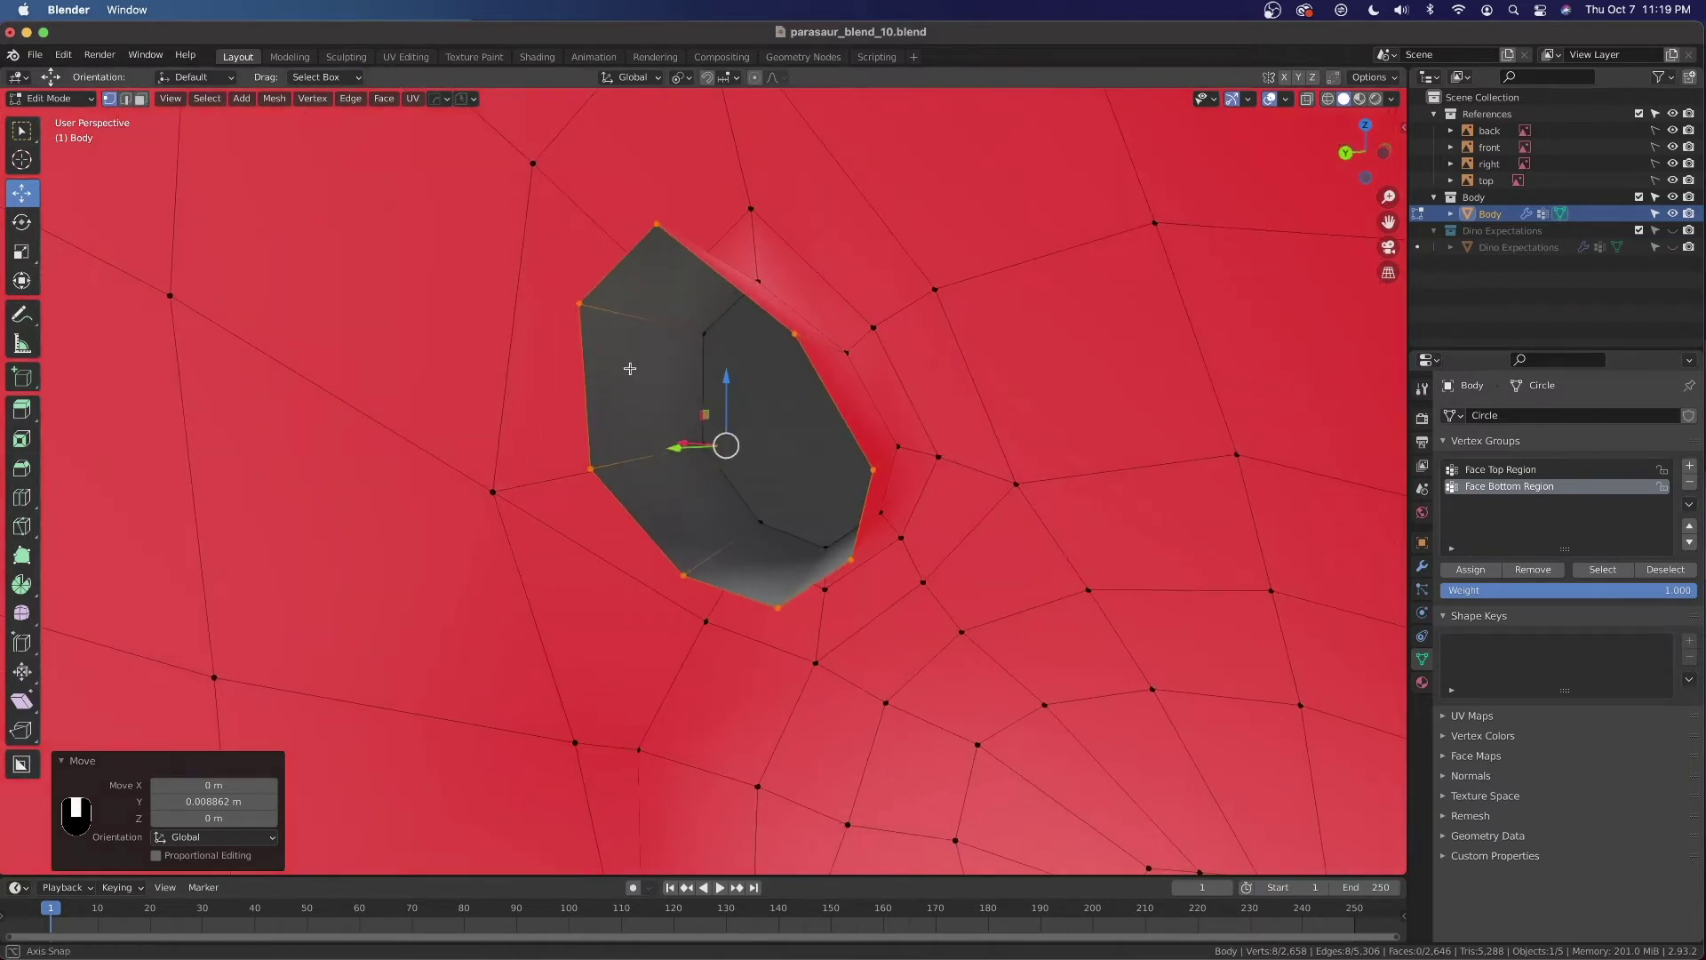
{"action": "middle_click_drag", "start_coordinate": [636, 369], "coordinate": [632, 325]}
{"action": "left_click", "coordinate": [594, 290]}
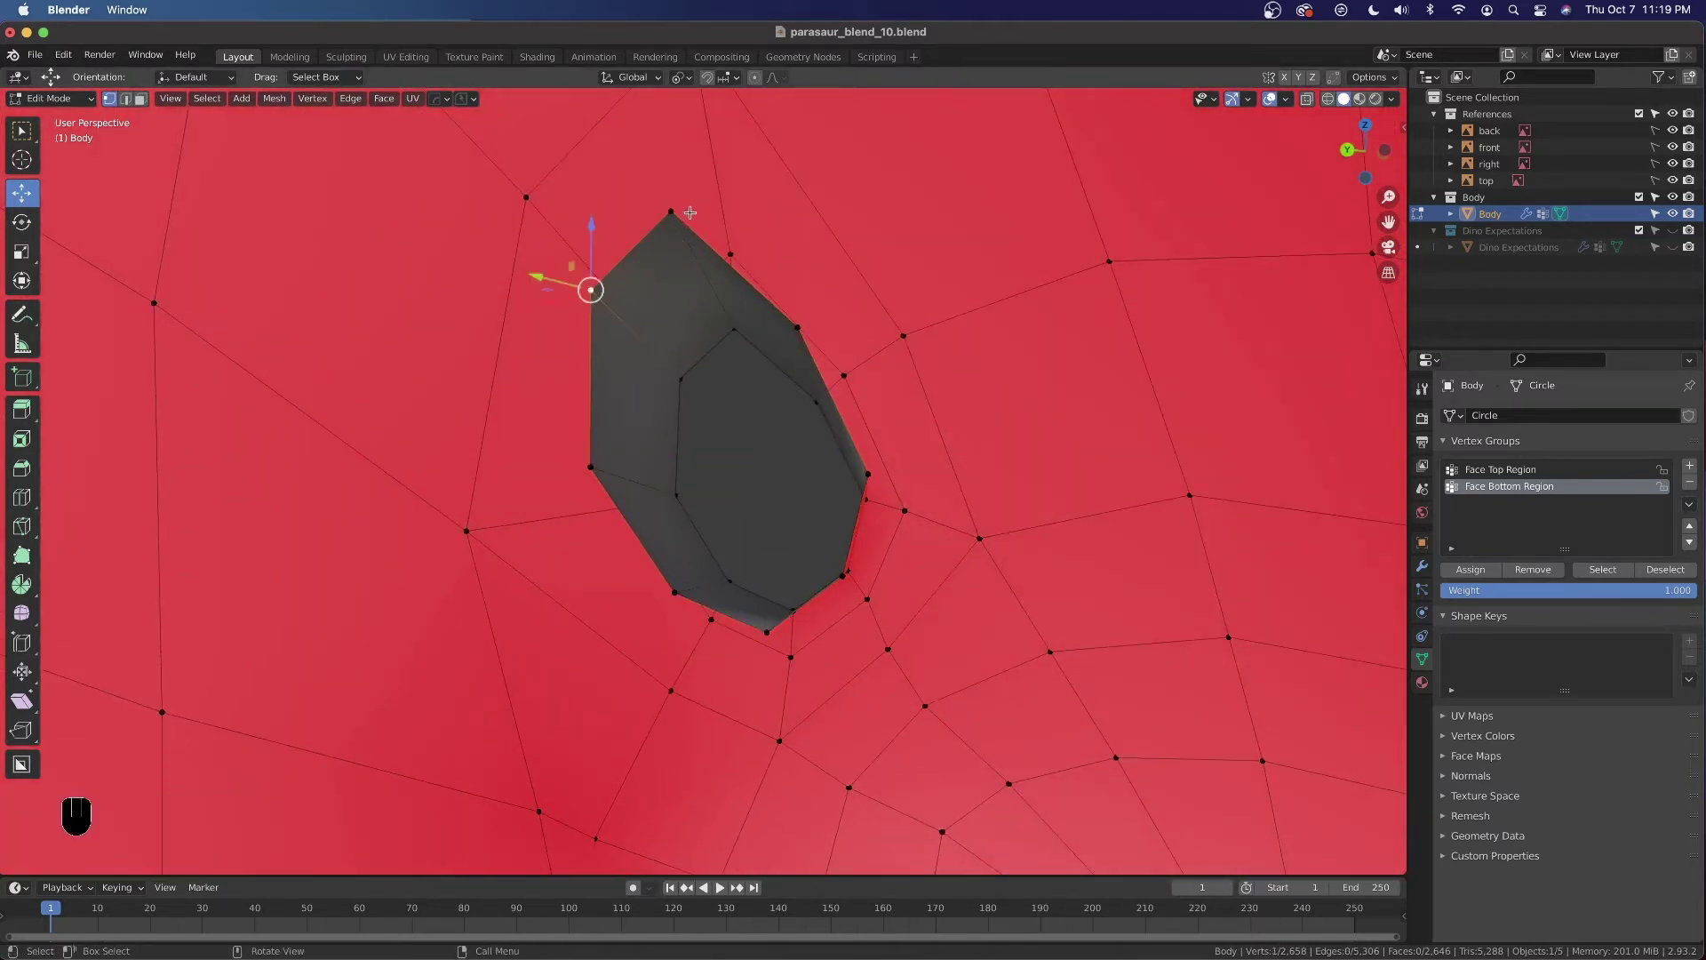
{"action": "left_click", "coordinate": [801, 327], "text": "shift"}
{"action": "left_click", "coordinate": [592, 466], "text": "shift"}
{"action": "middle_click_drag", "start_coordinate": [705, 324], "coordinate": [729, 337]}
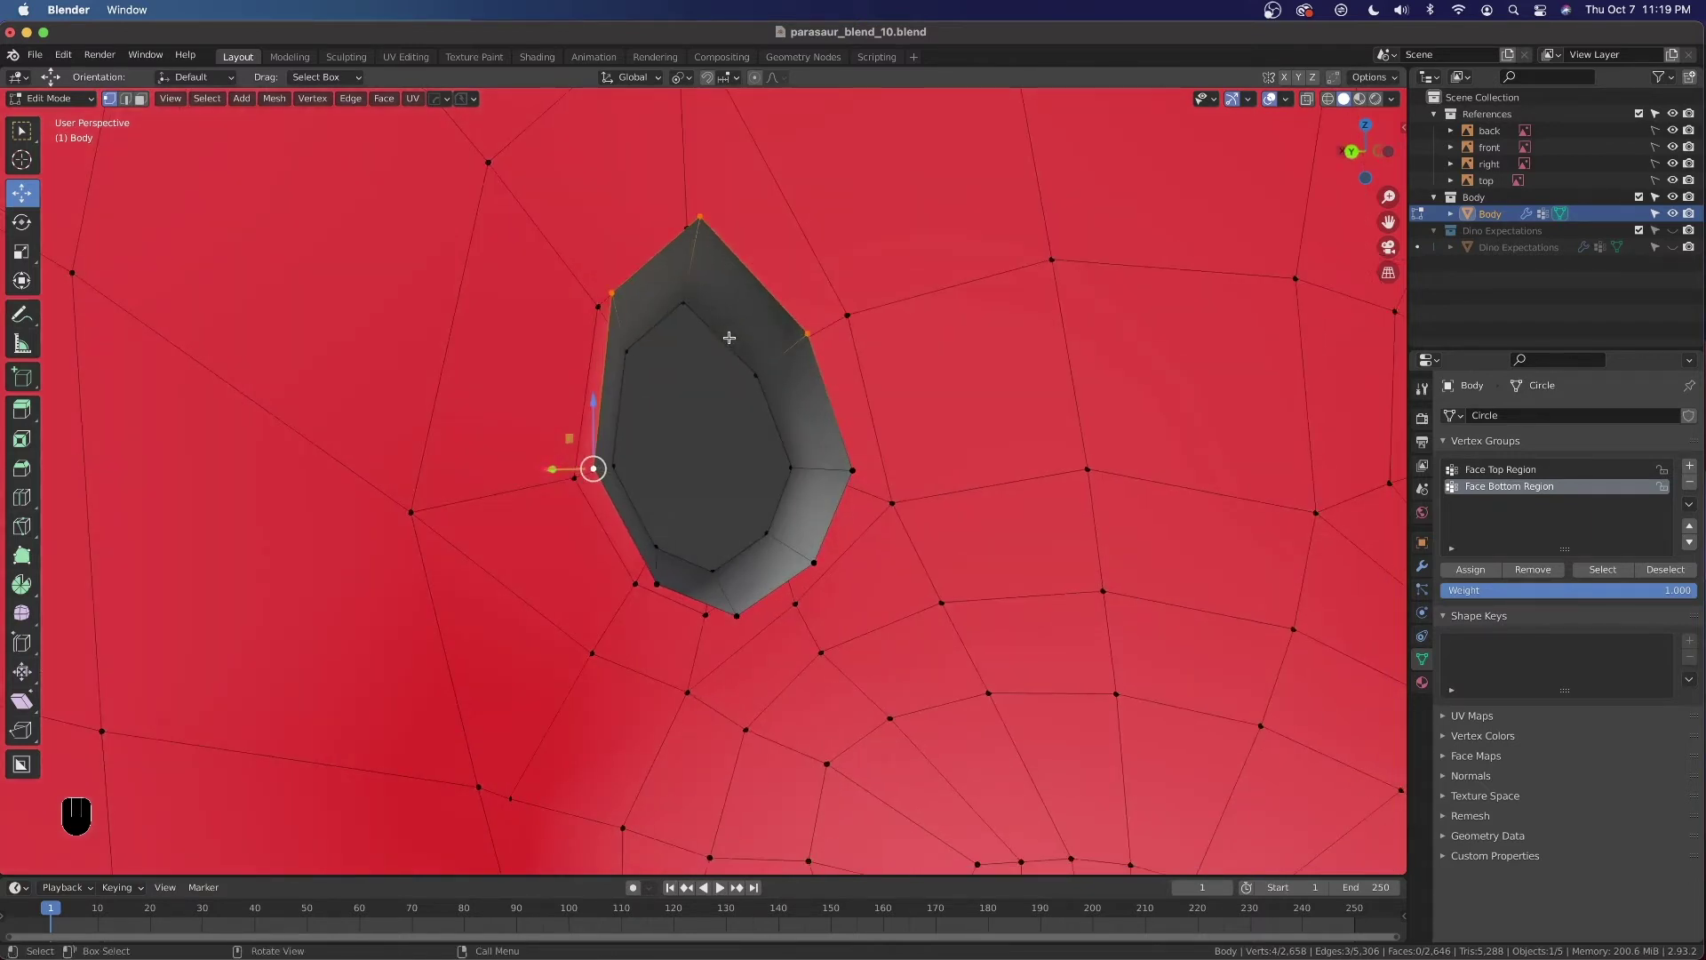
{"action": "key", "text": "f"}
Close the remaining nostril opening with two more four-sided faces, one across the middle and one at its lower end
{"action": "left_click", "coordinate": [594, 468]}
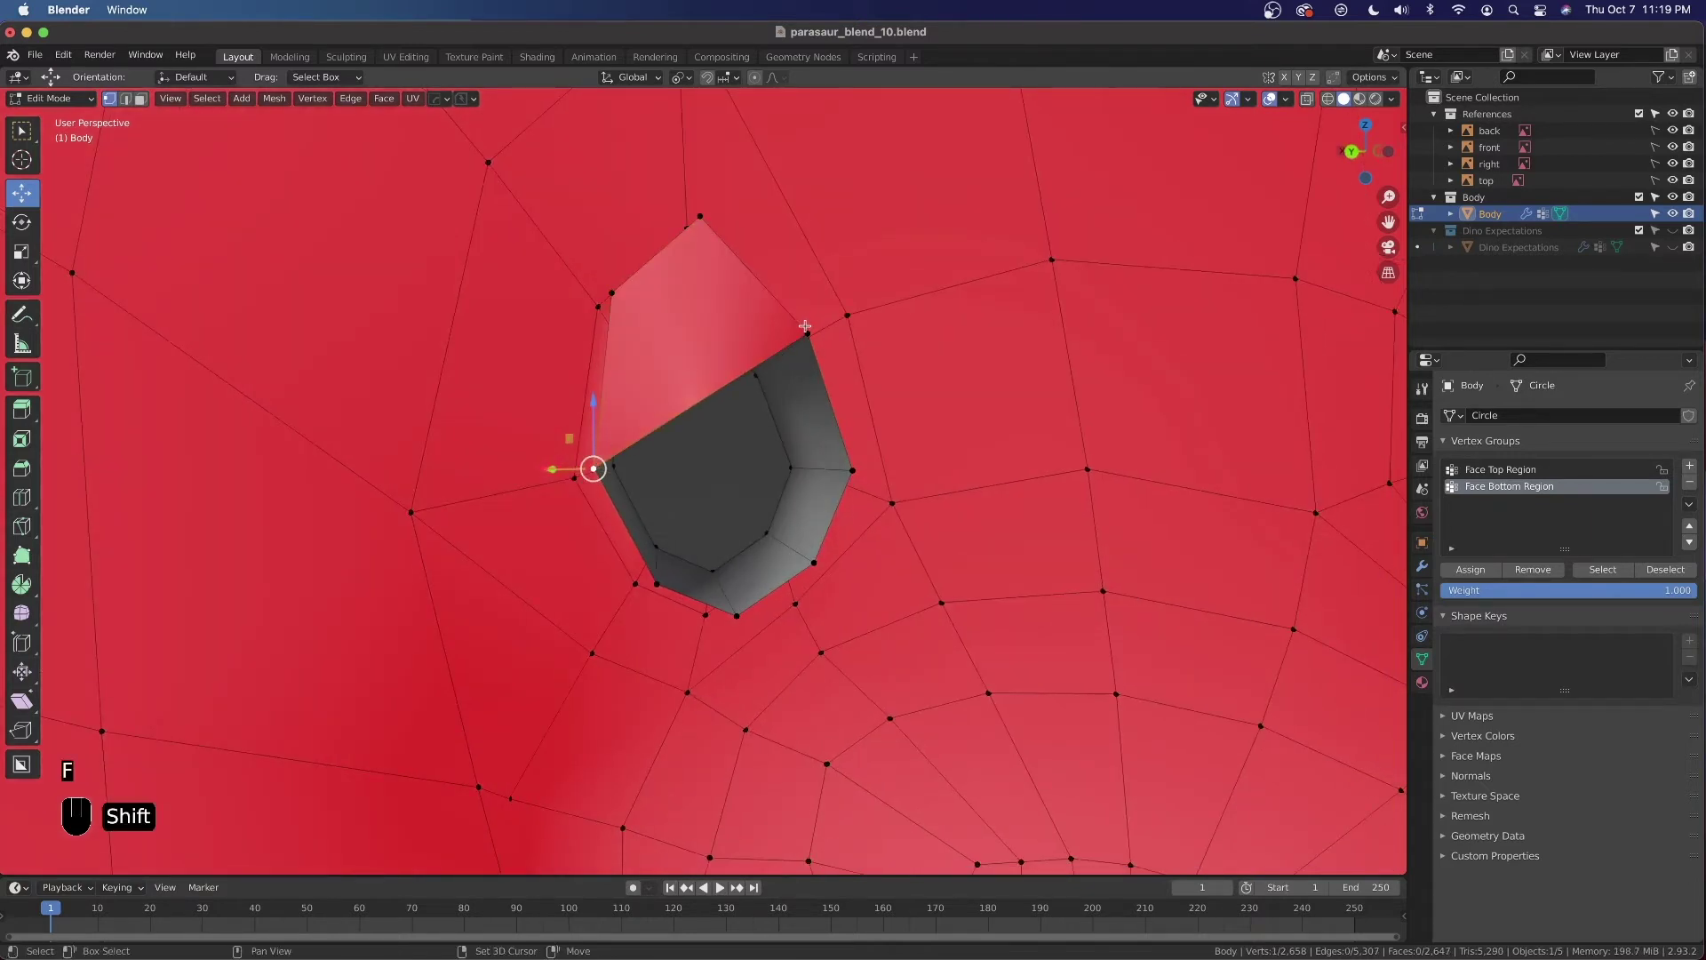
{"action": "middle_click_drag", "start_coordinate": [804, 330], "coordinate": [817, 369]}
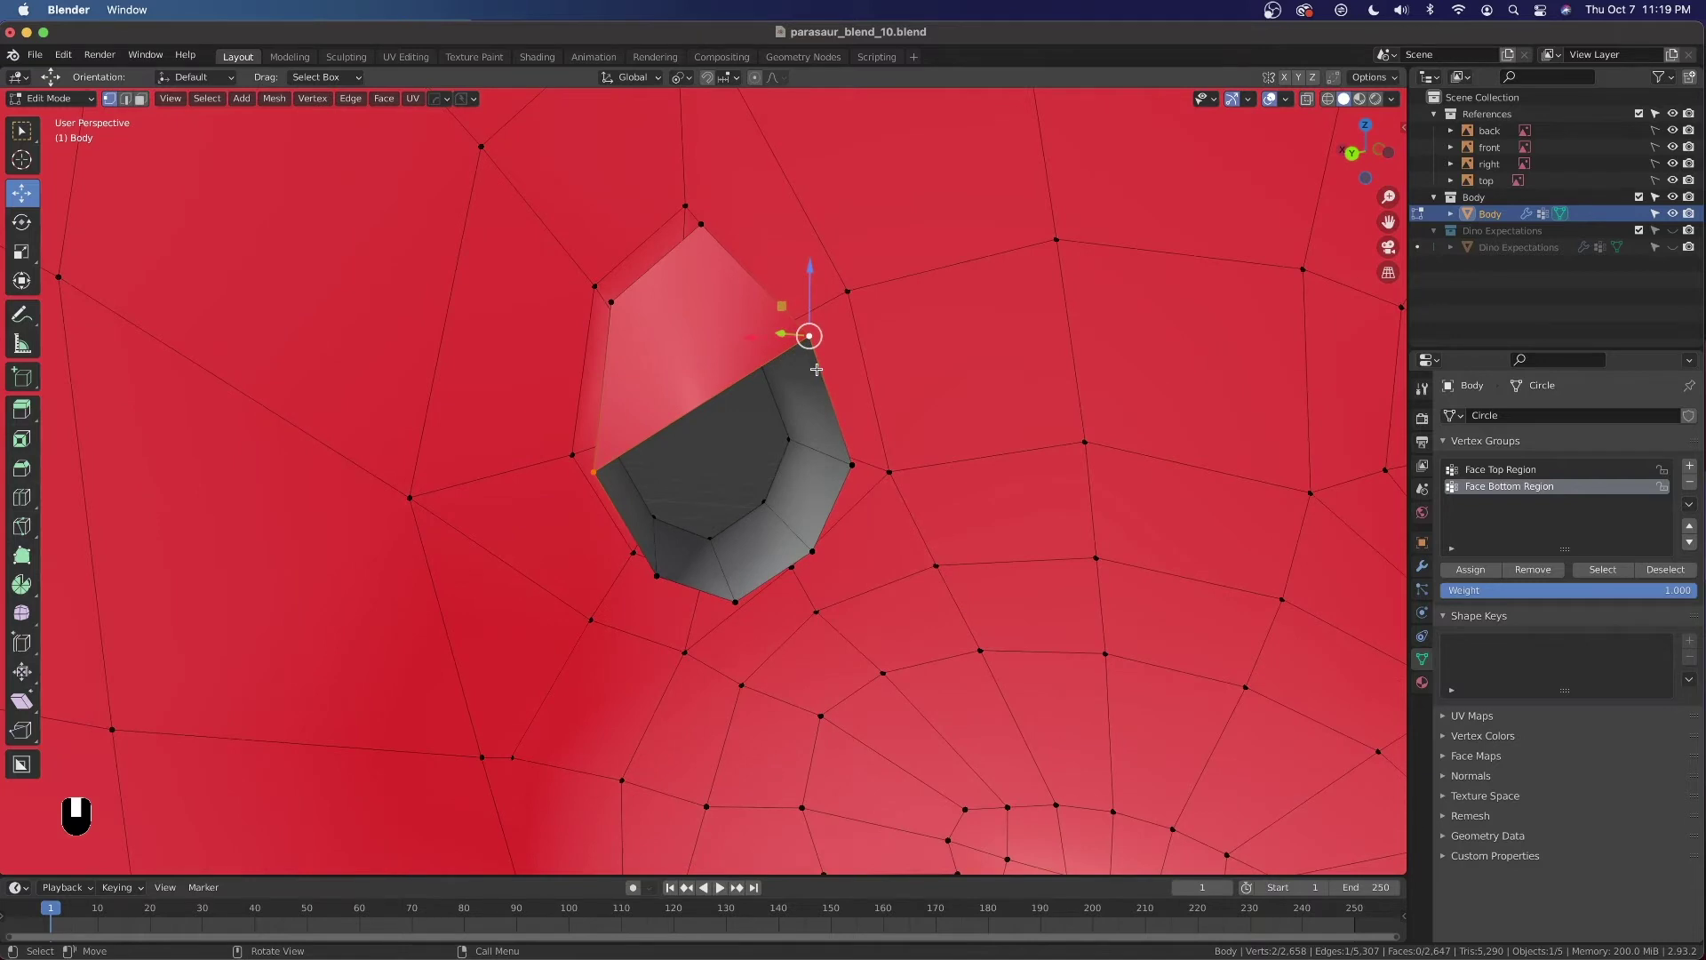
{"action": "key", "text": "f"}
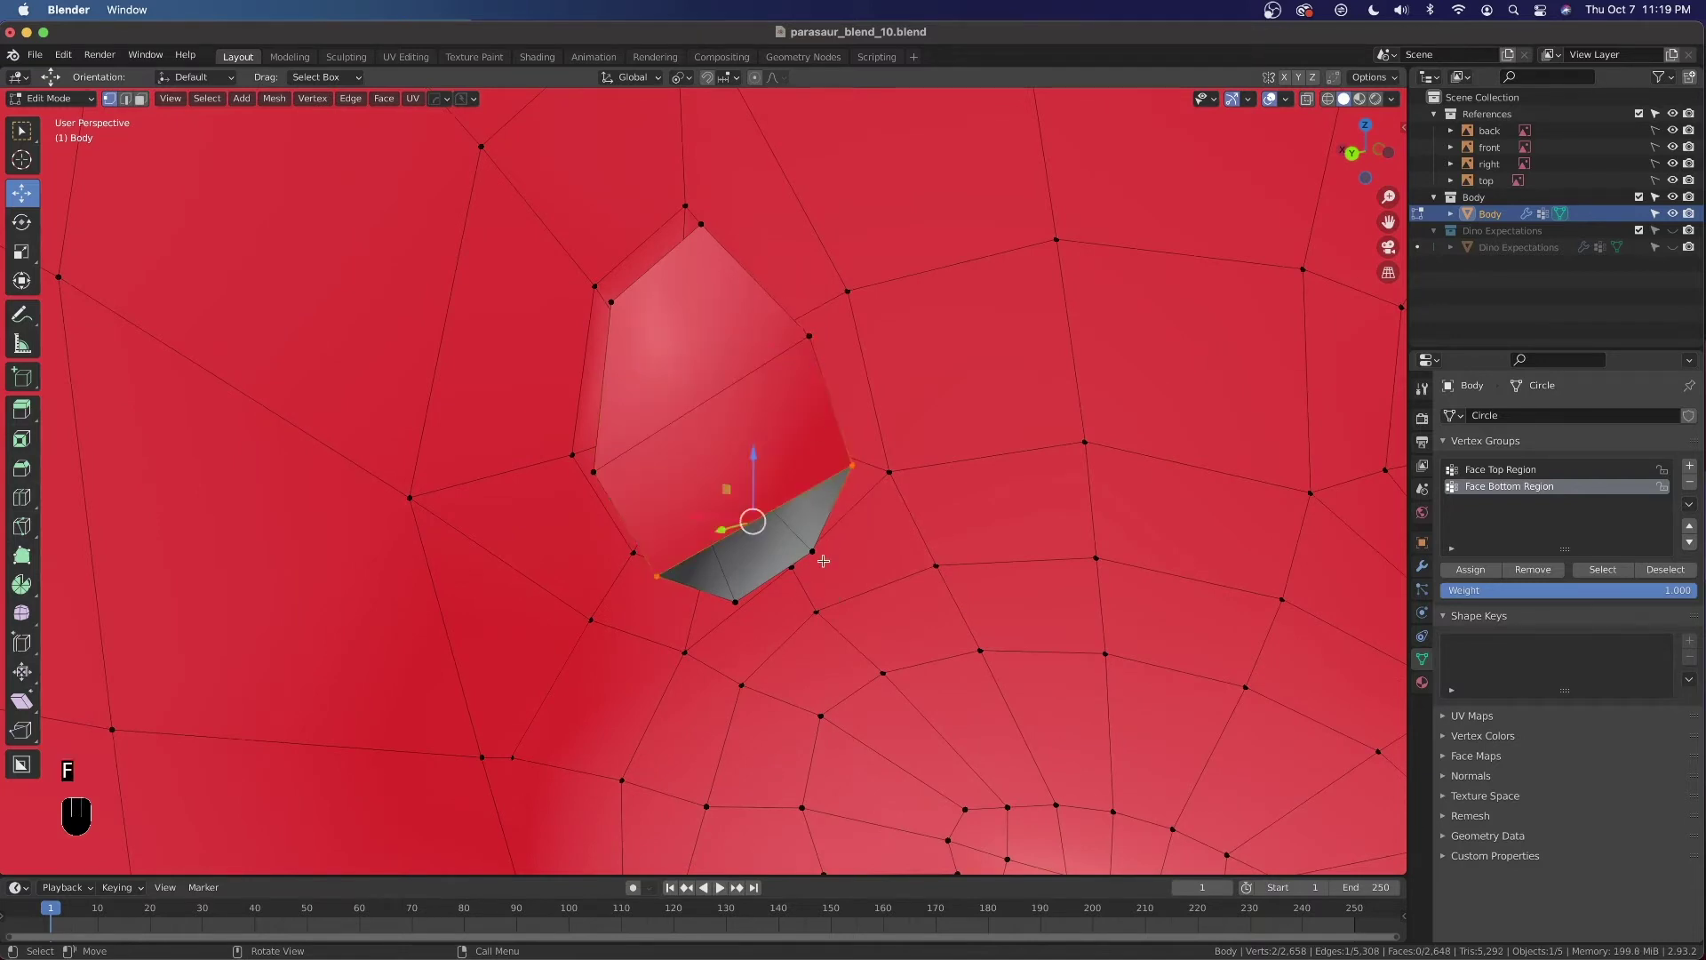
{"action": "key", "text": "f"}
Try a single centred loop cut around the nostril's inner wall and undo it
{"action": "middle_click_drag", "start_coordinate": [632, 349], "coordinate": [887, 448]}
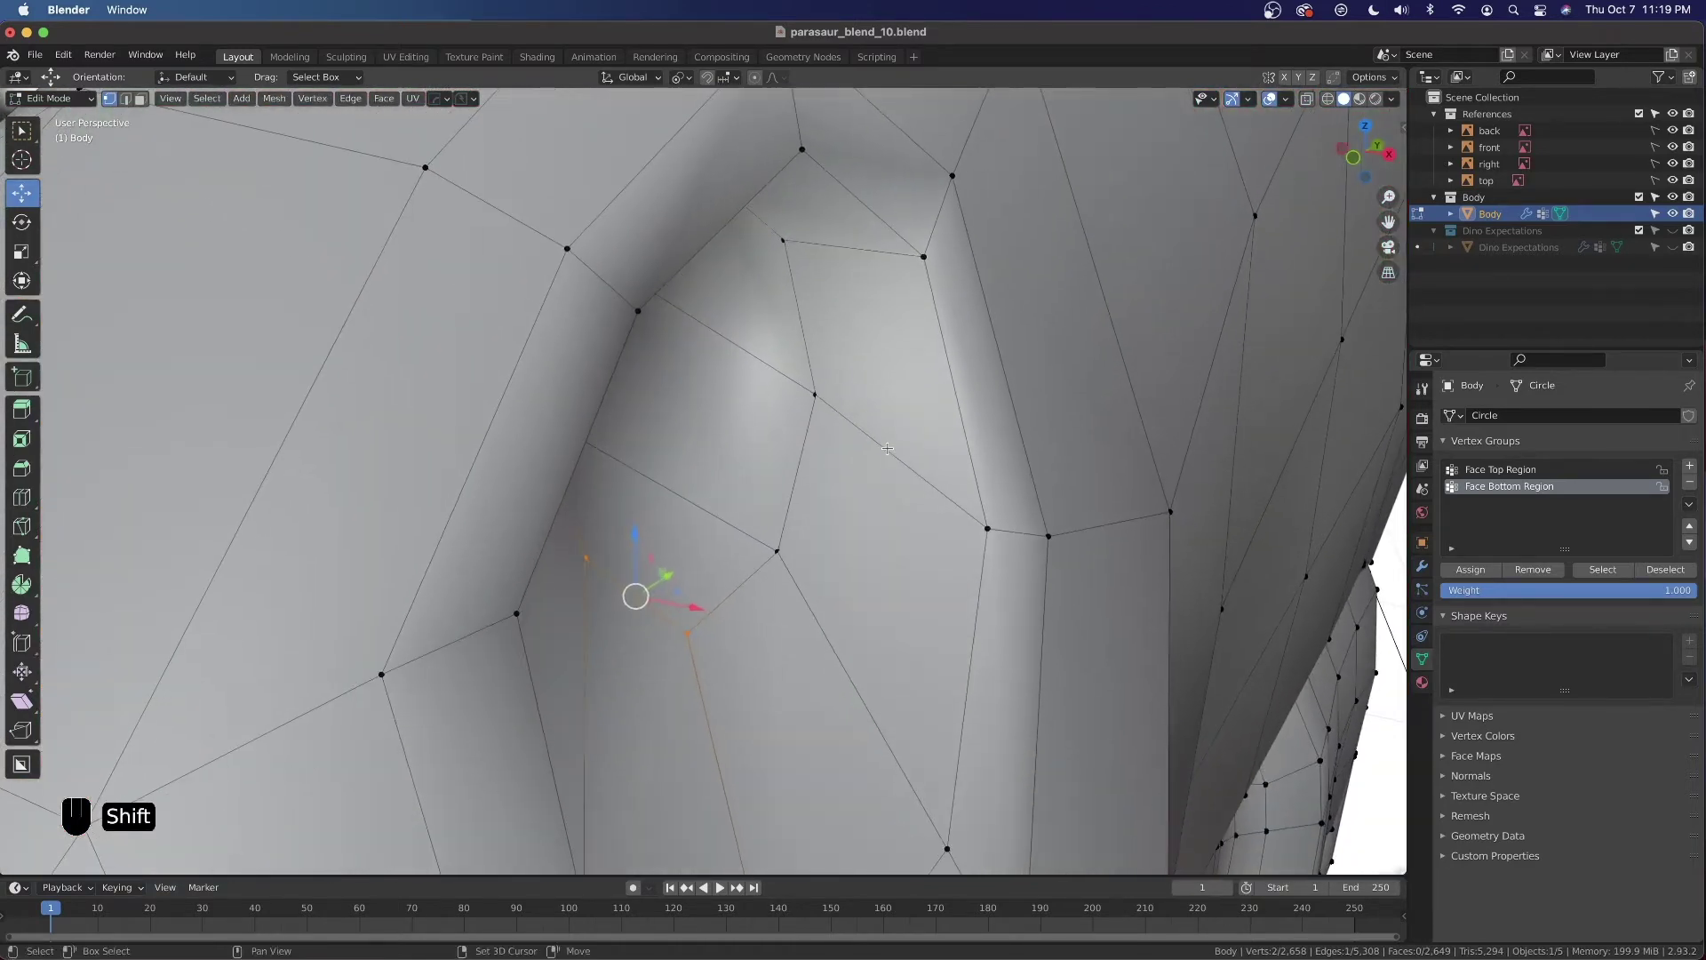
{"action": "key", "text": "ctrl+r"}
{"action": "left_click", "coordinate": [887, 449]}
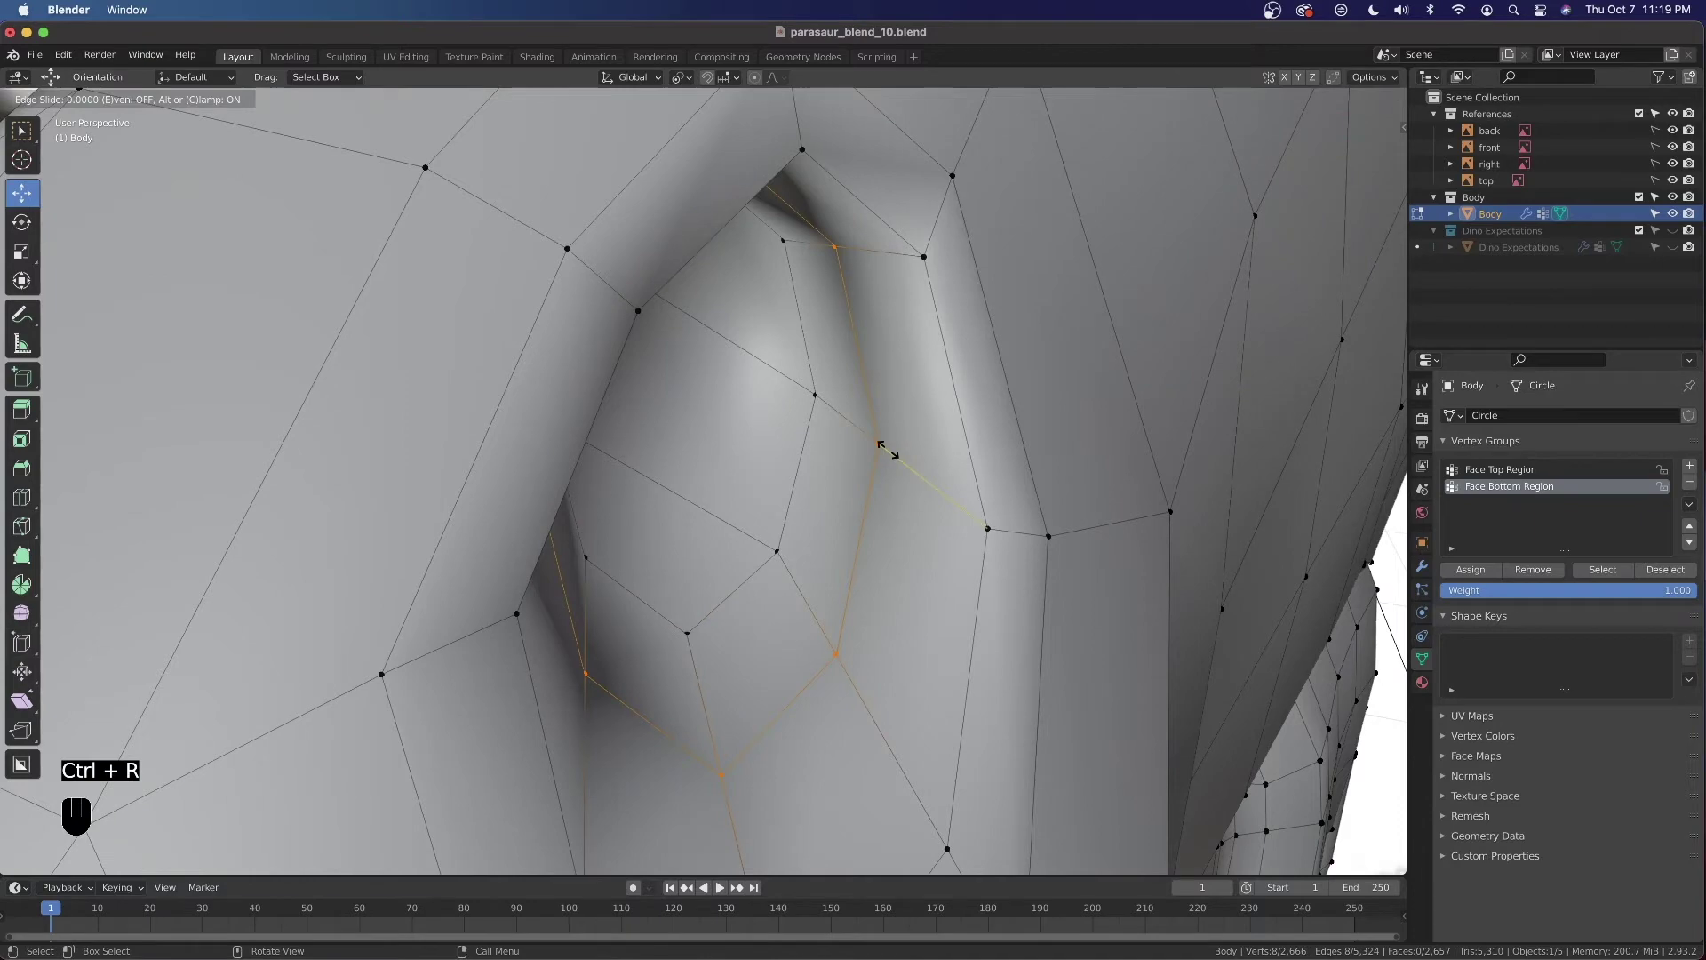
{"action": "right_click", "coordinate": [887, 449]}
{"action": "mouse_move", "coordinate": [800, 591]}
{"action": "middle_mouse_down"}
{"action": "mouse_move", "coordinate": [774, 619]}
{"action": "mouse_move", "coordinate": [858, 657]}
{"action": "mouse_move", "coordinate": [809, 590]}
{"action": "middle_mouse_up"}
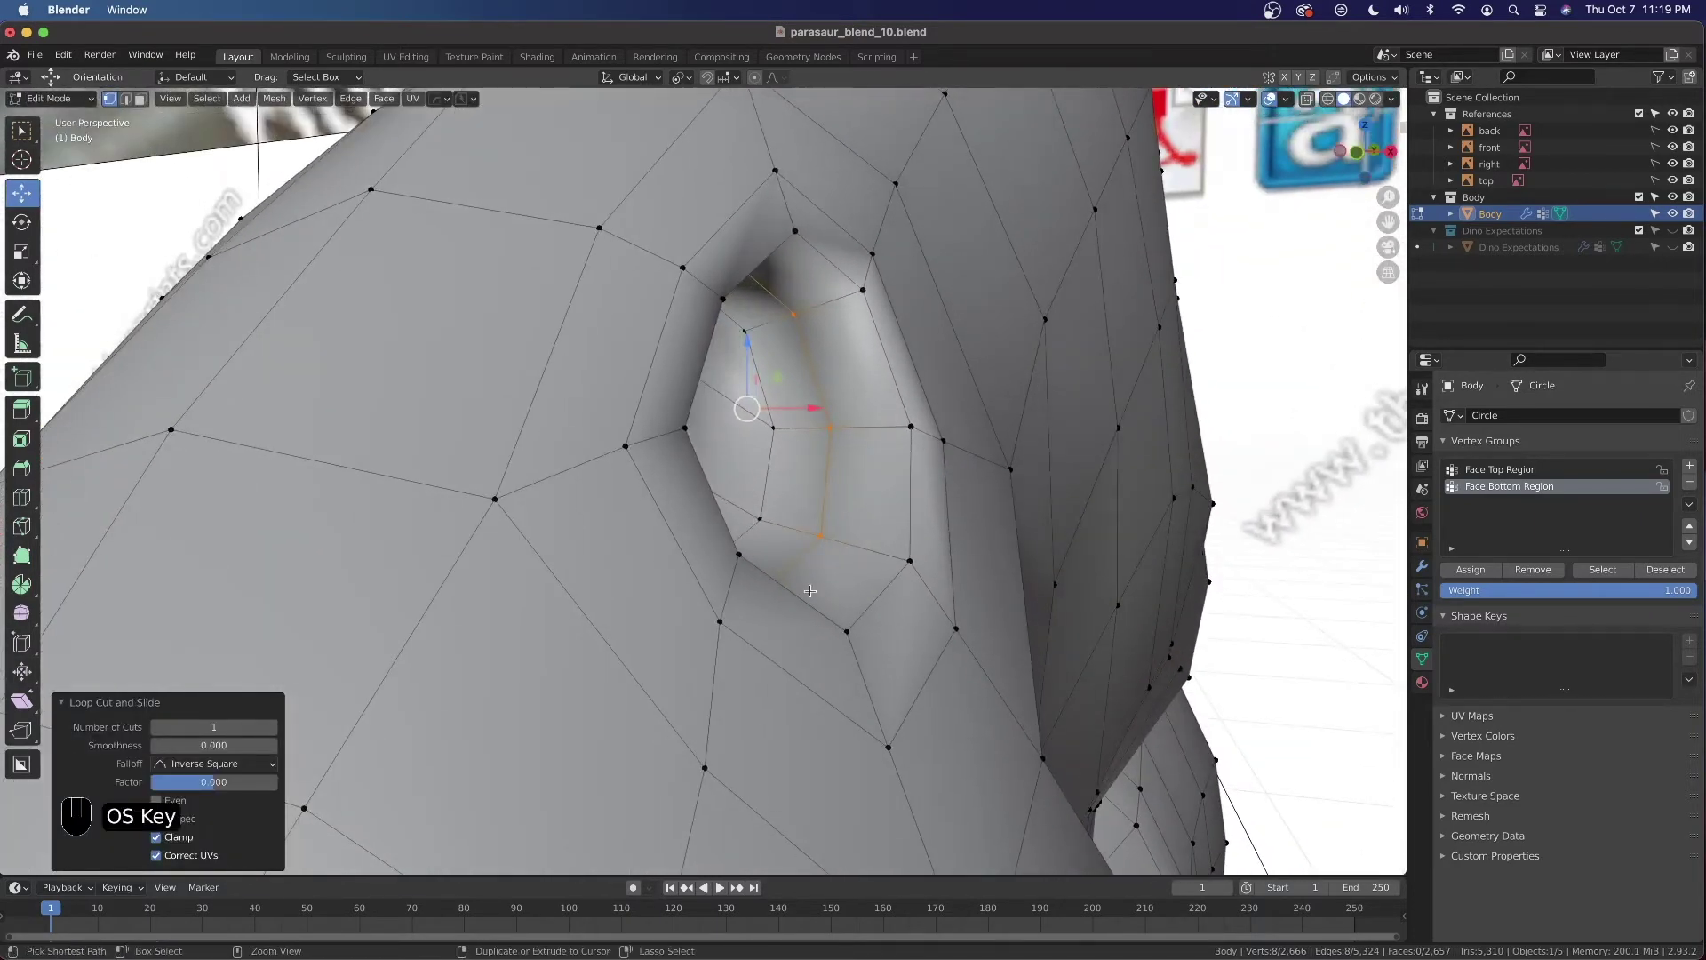
{"action": "key", "text": "super+z"}
Add two evenly spaced loop cuts around the nostril's inner wall and check the smoothed nose in Object Mode
{"action": "key", "text": "ctrl+r"}
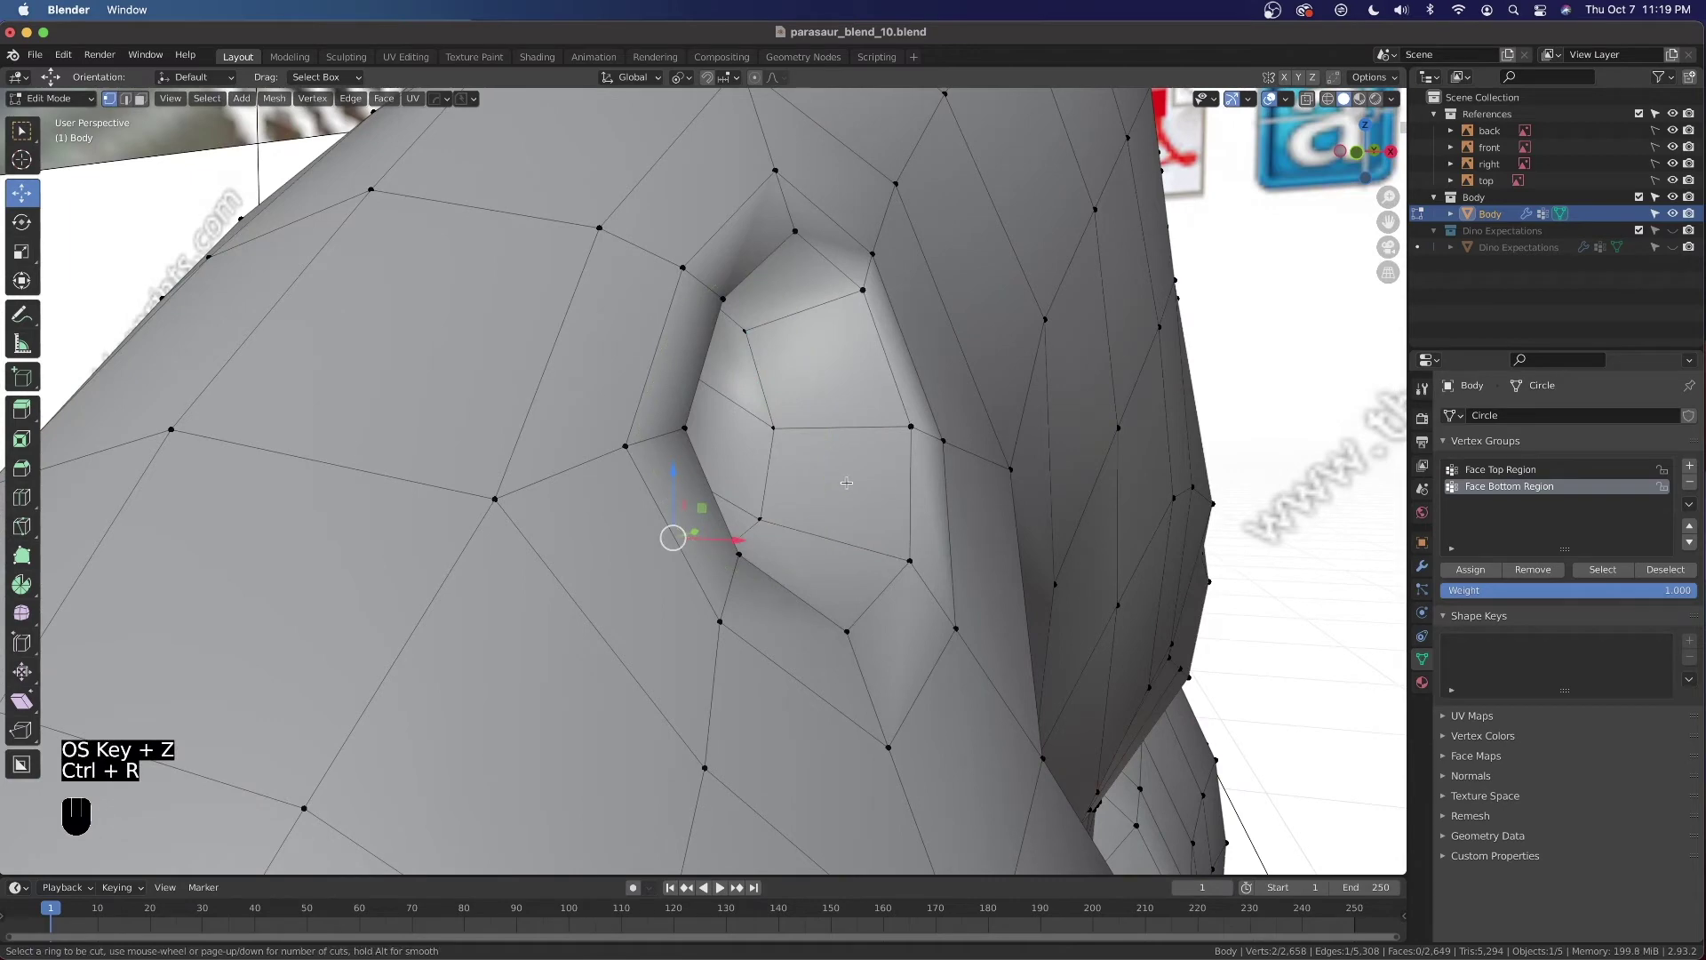
{"action": "left_click", "coordinate": [839, 516]}
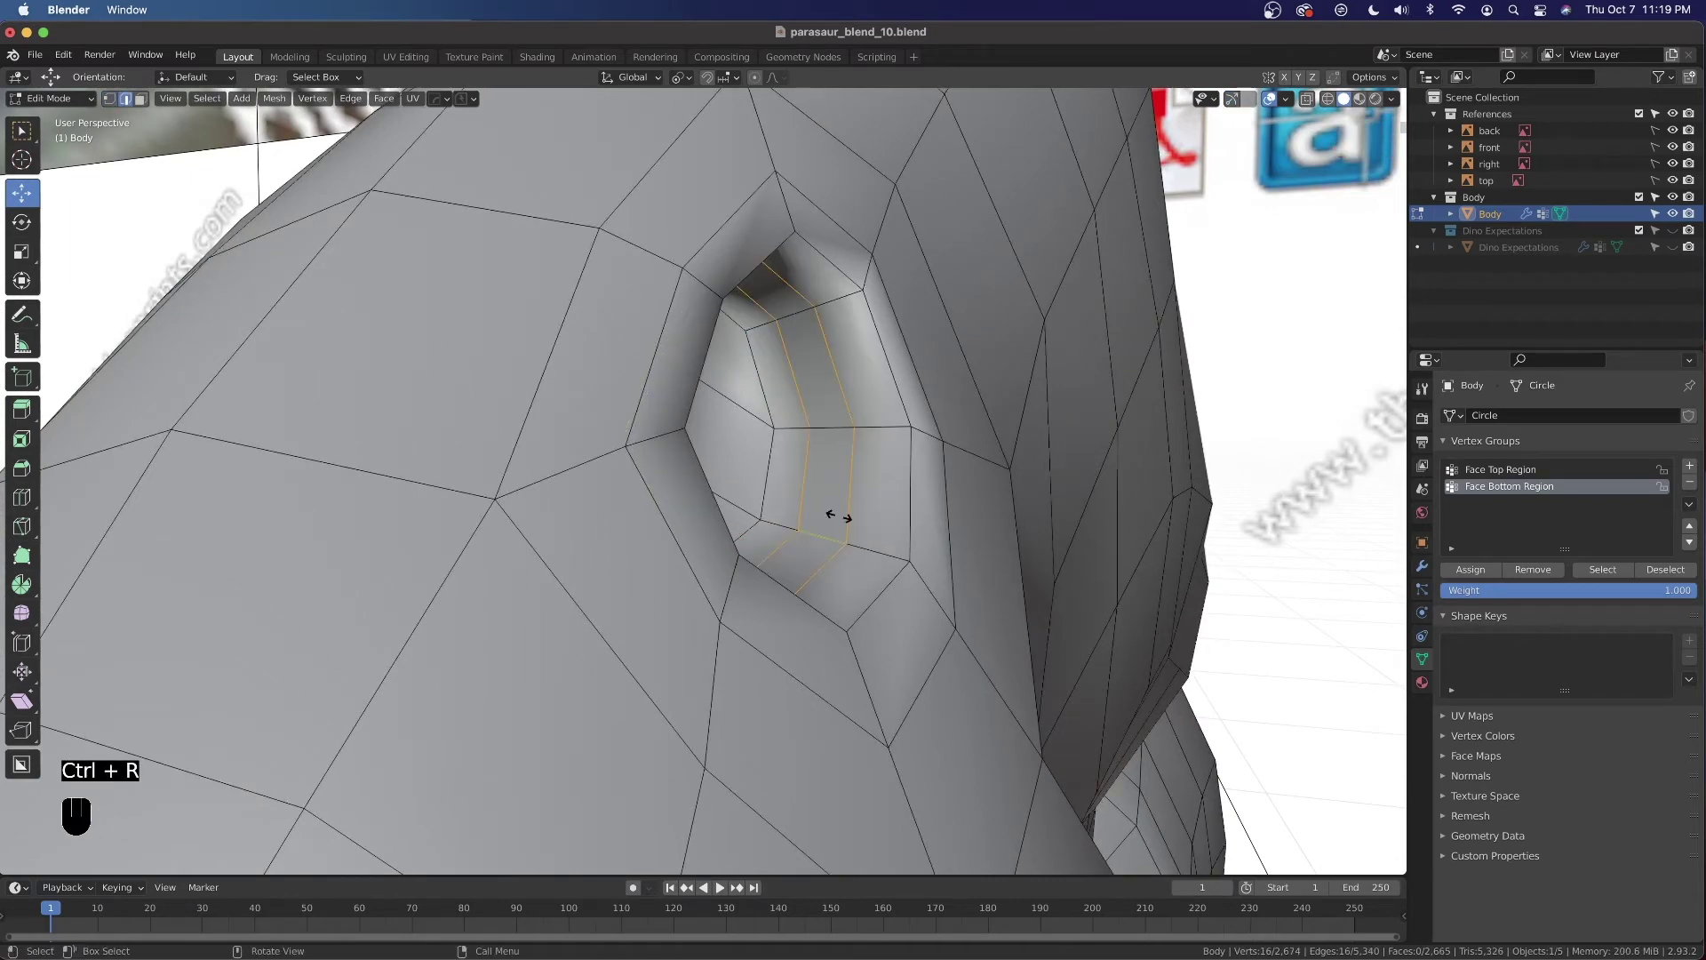
{"action": "right_click", "coordinate": [843, 519]}
{"action": "middle_click_drag", "start_coordinate": [843, 519], "coordinate": [746, 518]}
{"action": "key", "text": "Tab"}
{"action": "middle_click_drag", "start_coordinate": [777, 655], "coordinate": [745, 496]}
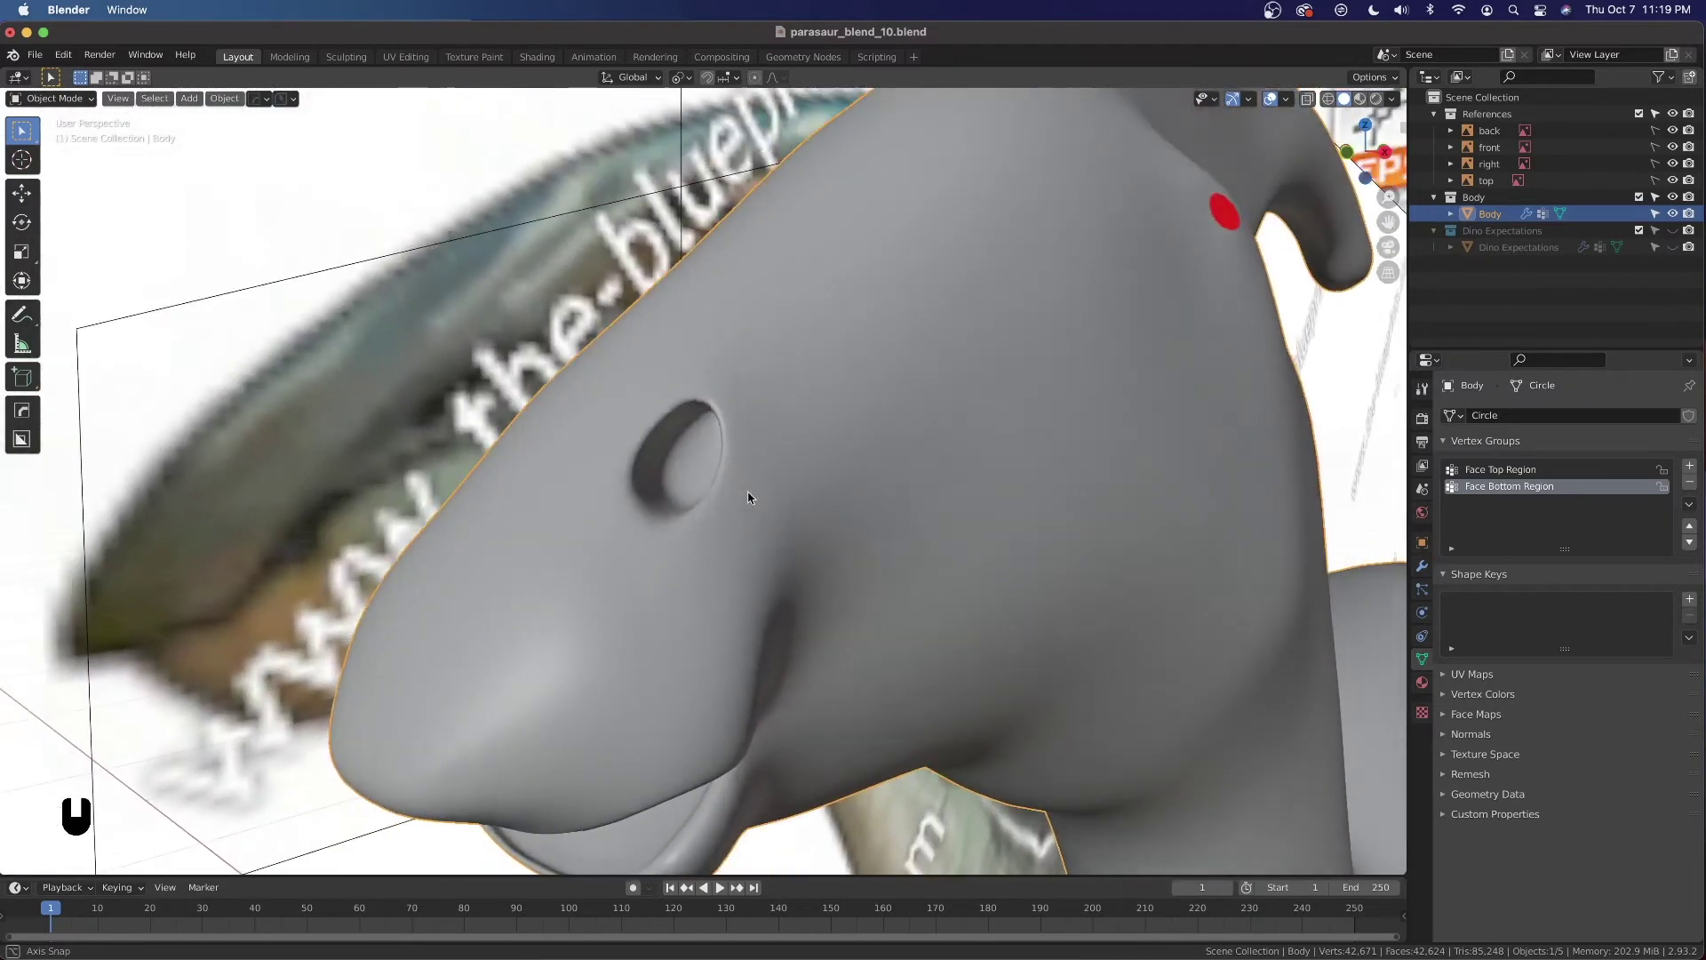
{"action": "scroll", "coordinate": [739, 503], "scroll_direction": "up", "scroll_amount": 5}
Select the three faces closing the nostril in Edit Mode and set the transform pivot to Median Point
{"action": "key", "text": "Tab"}
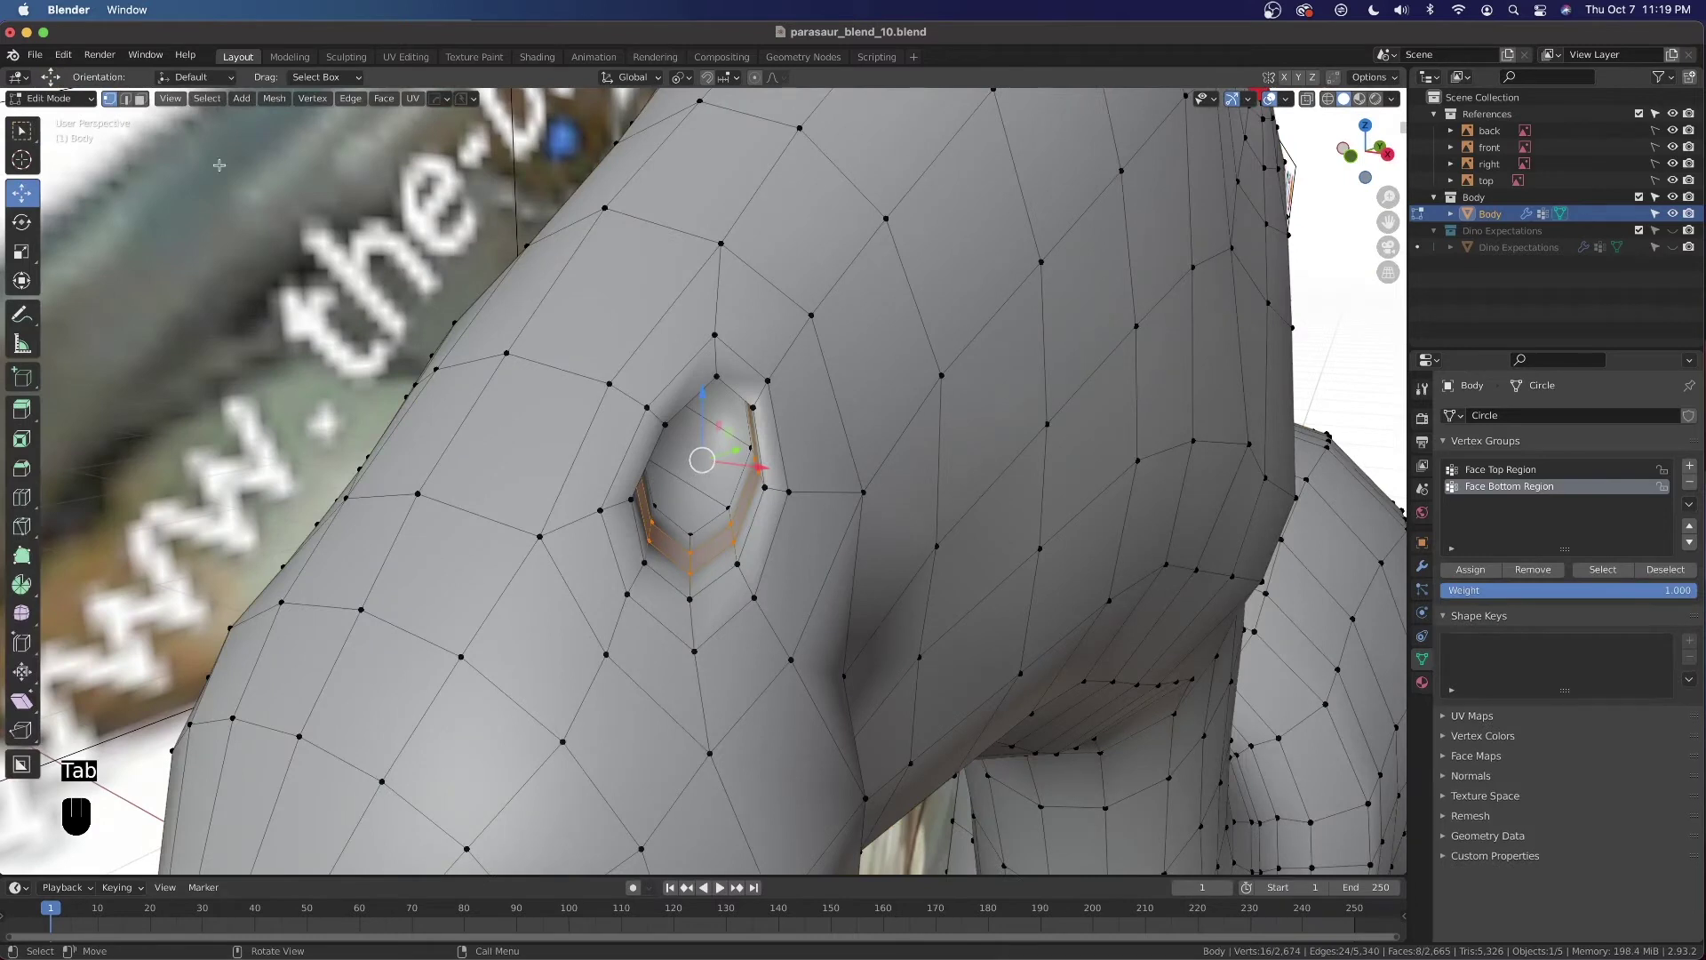
{"action": "scroll", "coordinate": [694, 471], "scroll_direction": "up", "scroll_amount": 2}
{"action": "left_click", "coordinate": [679, 487]}
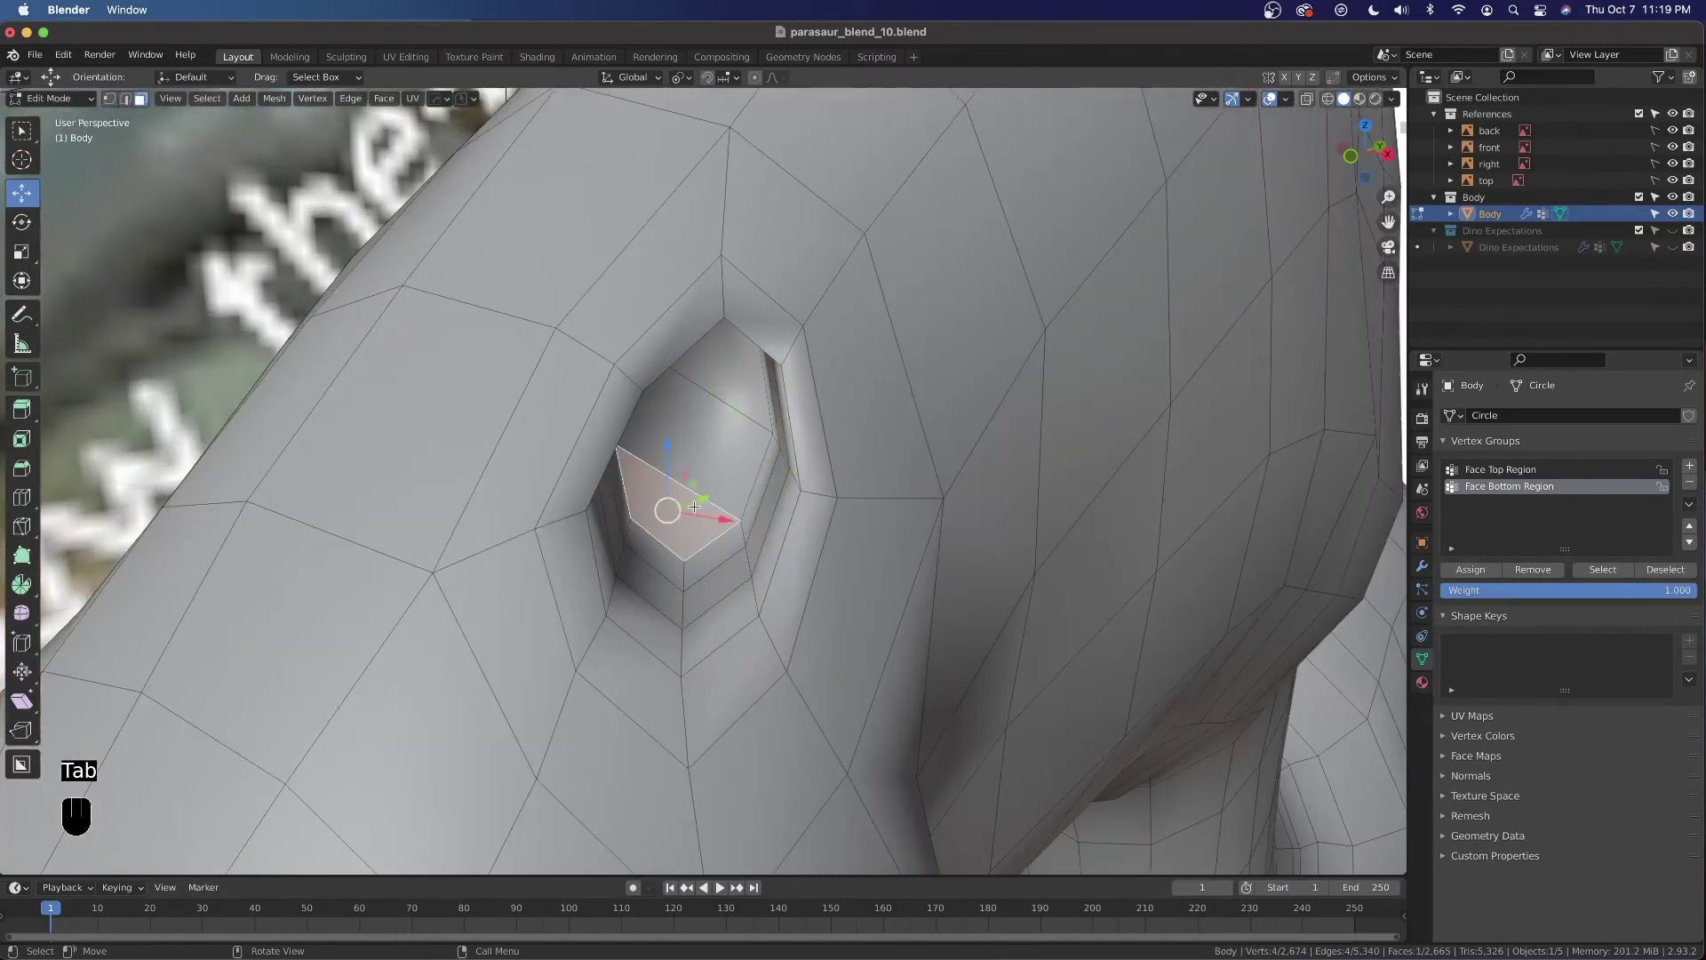
{"action": "left_click", "coordinate": [723, 398], "text": "shift"}
{"action": "left_click", "coordinate": [757, 354], "text": "shift"}
{"action": "key", "text": "s"}
{"action": "right_click", "coordinate": [953, 548]}
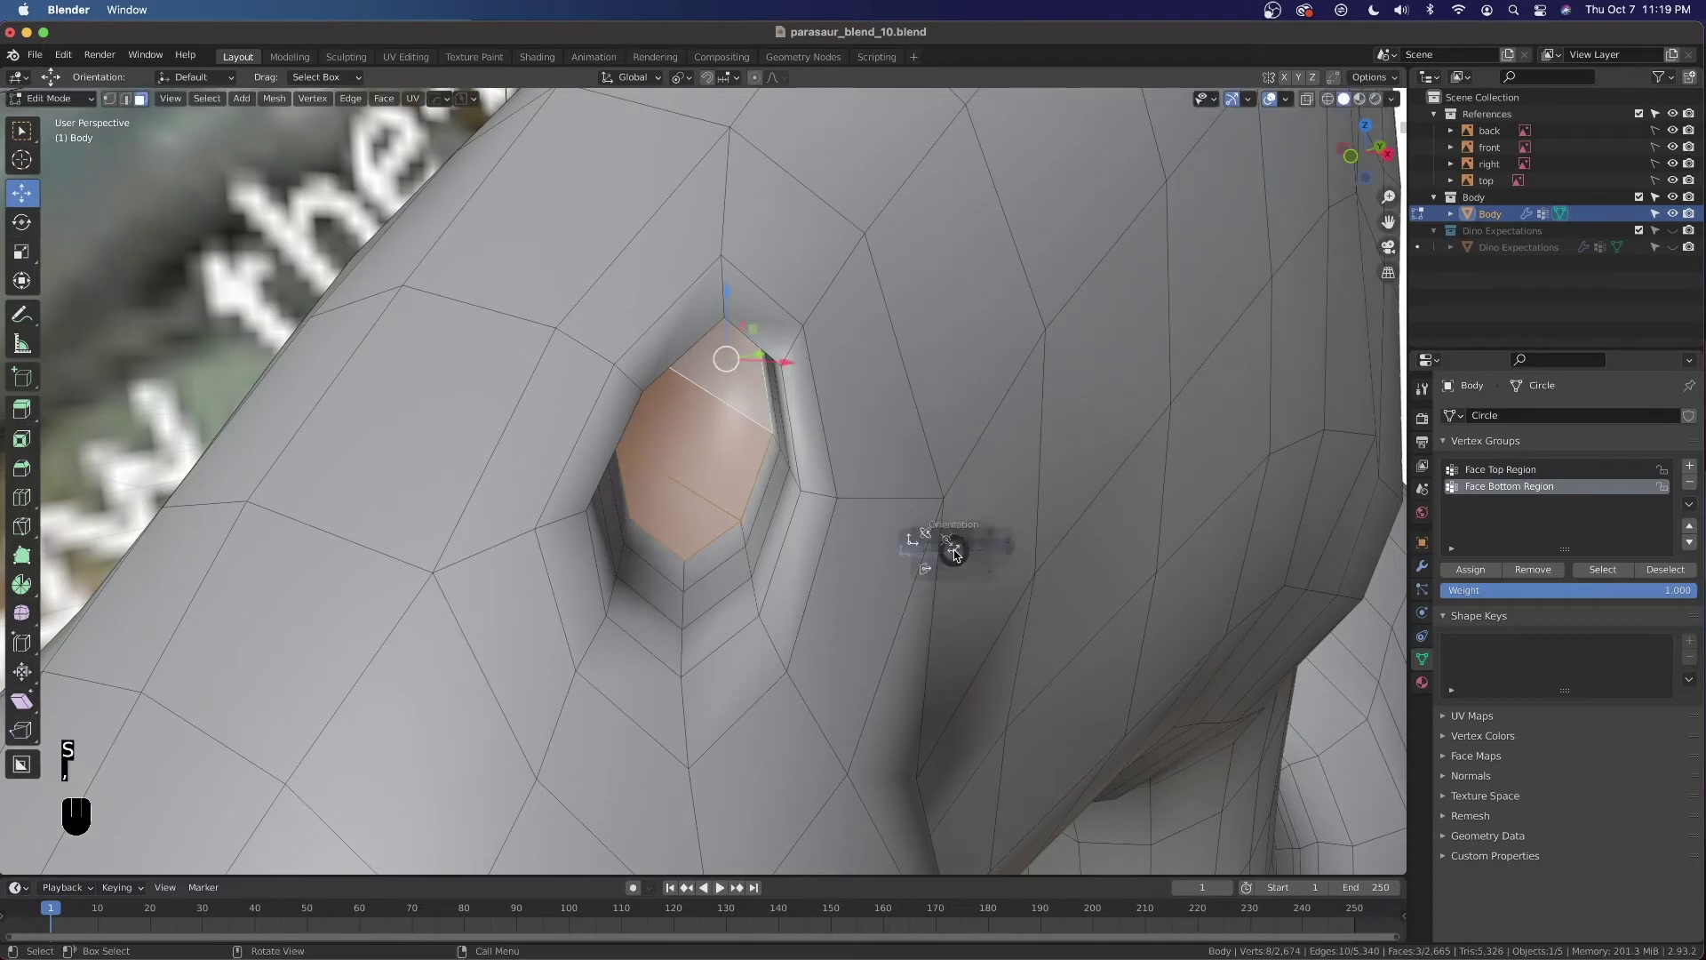
{"action": "key", "text": "period"}
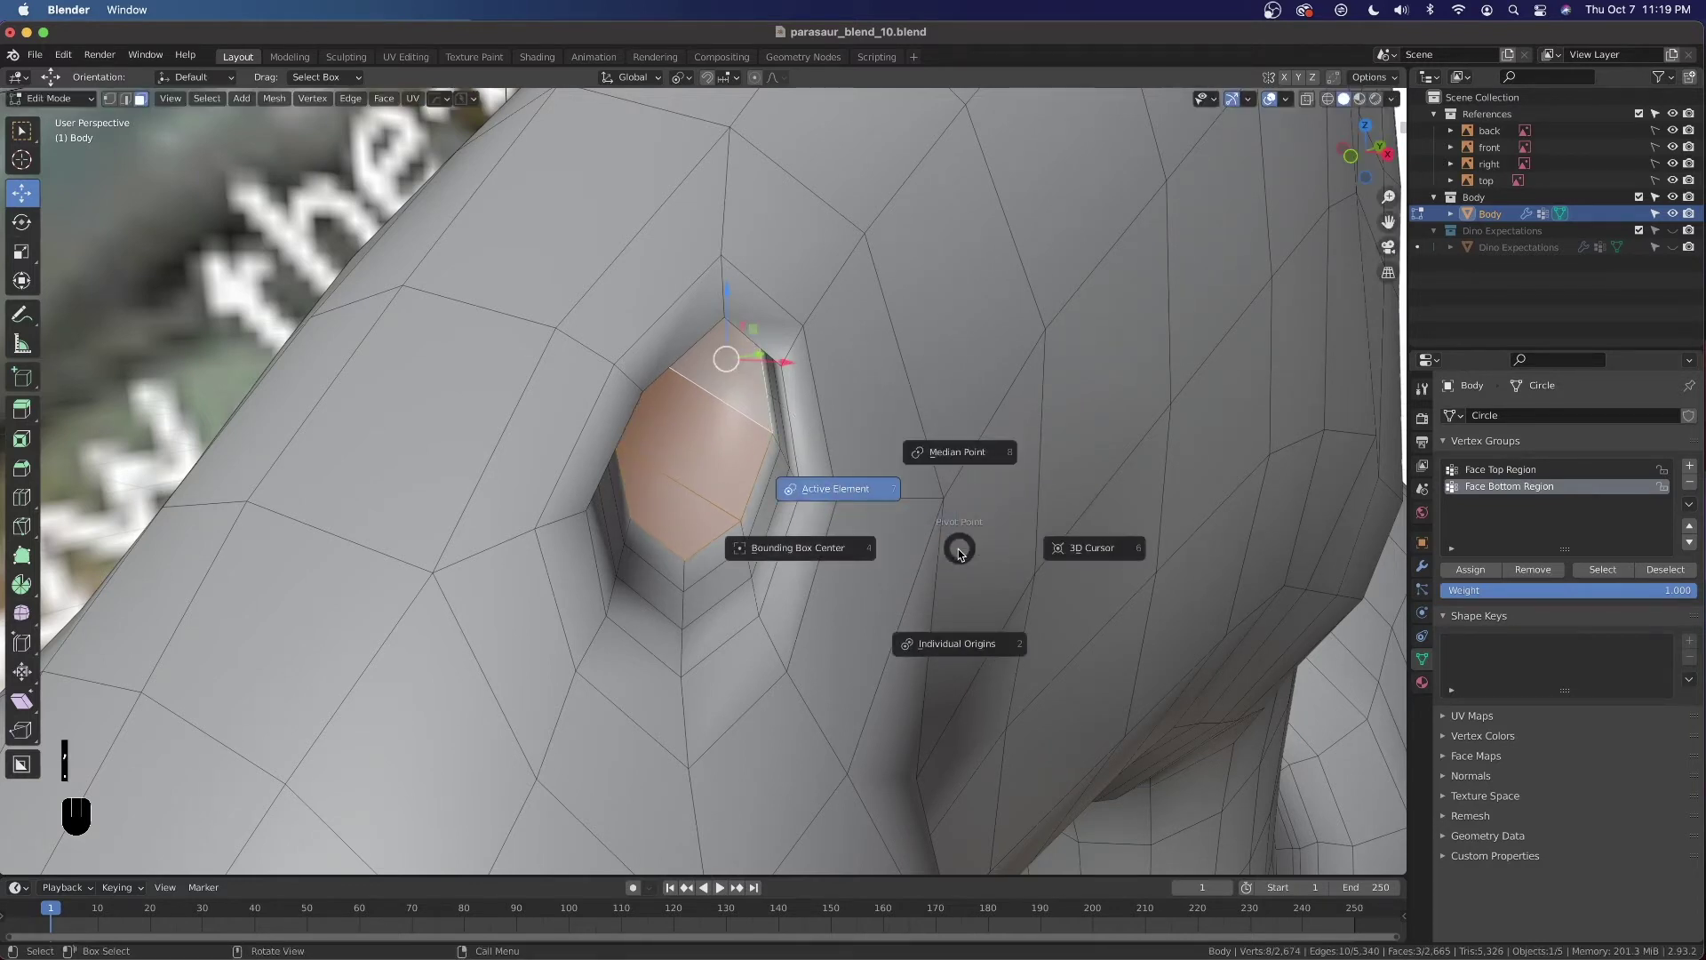
{"action": "left_click", "coordinate": [945, 468]}
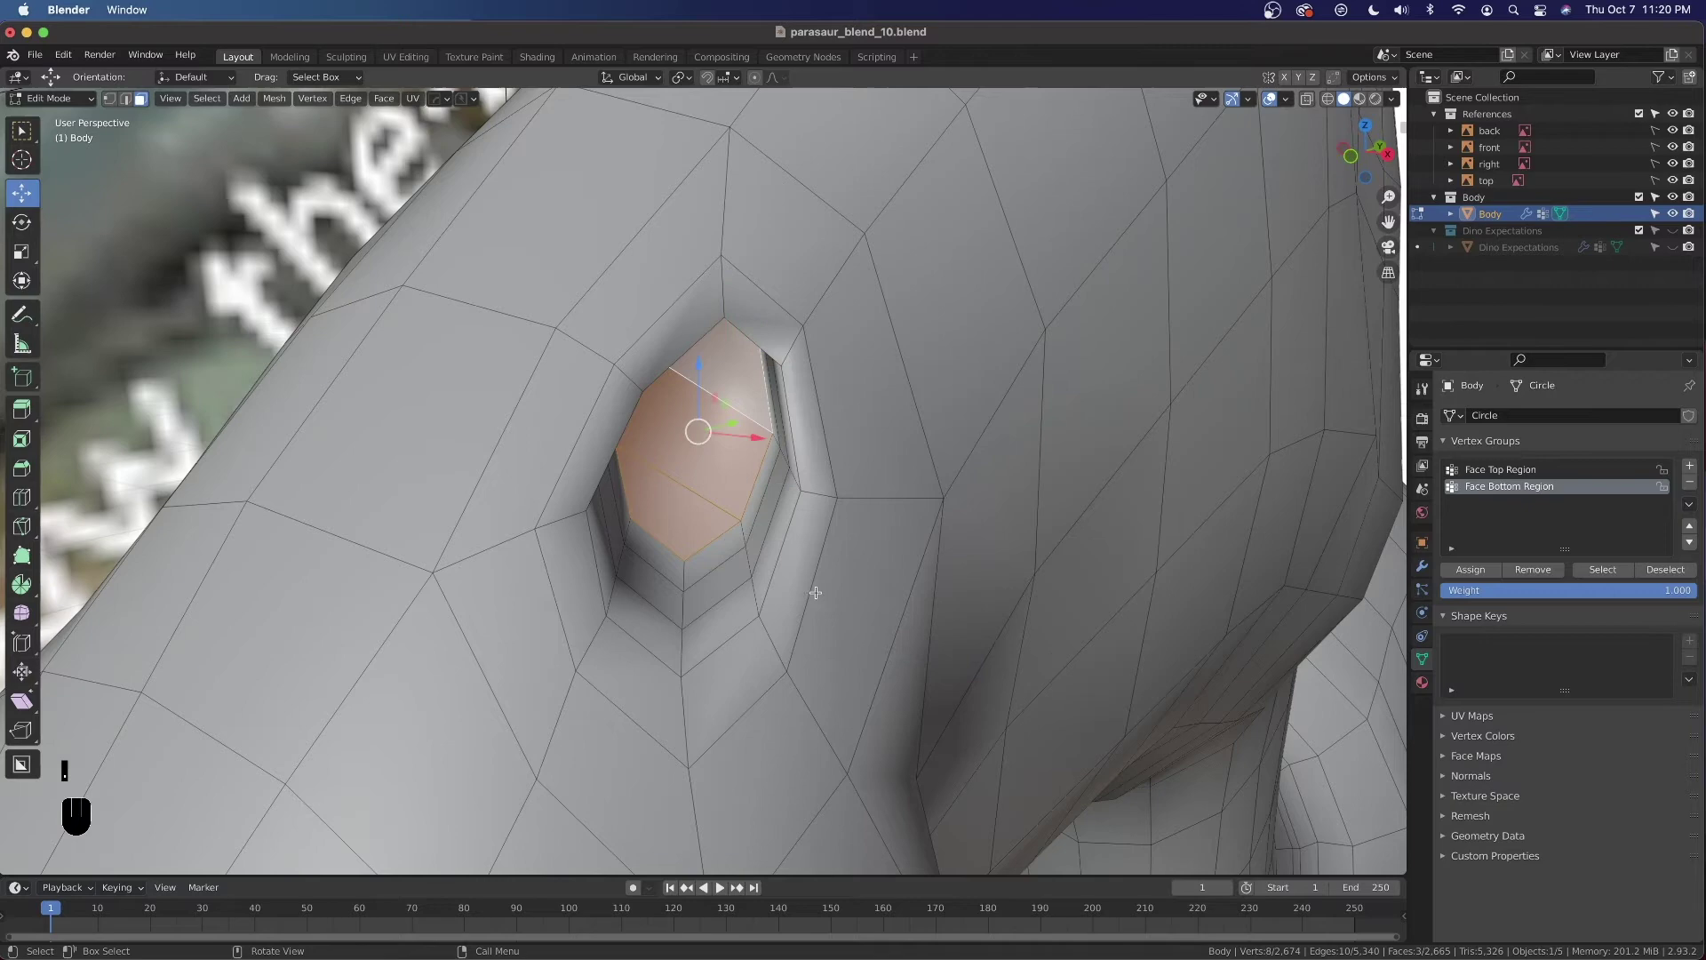
Scale the three faces closing the nostril down to about 0.76 and save the file from Object Mode
{"action": "middle_click_drag", "start_coordinate": [819, 581], "coordinate": [807, 571]}
{"action": "key", "text": "s"}
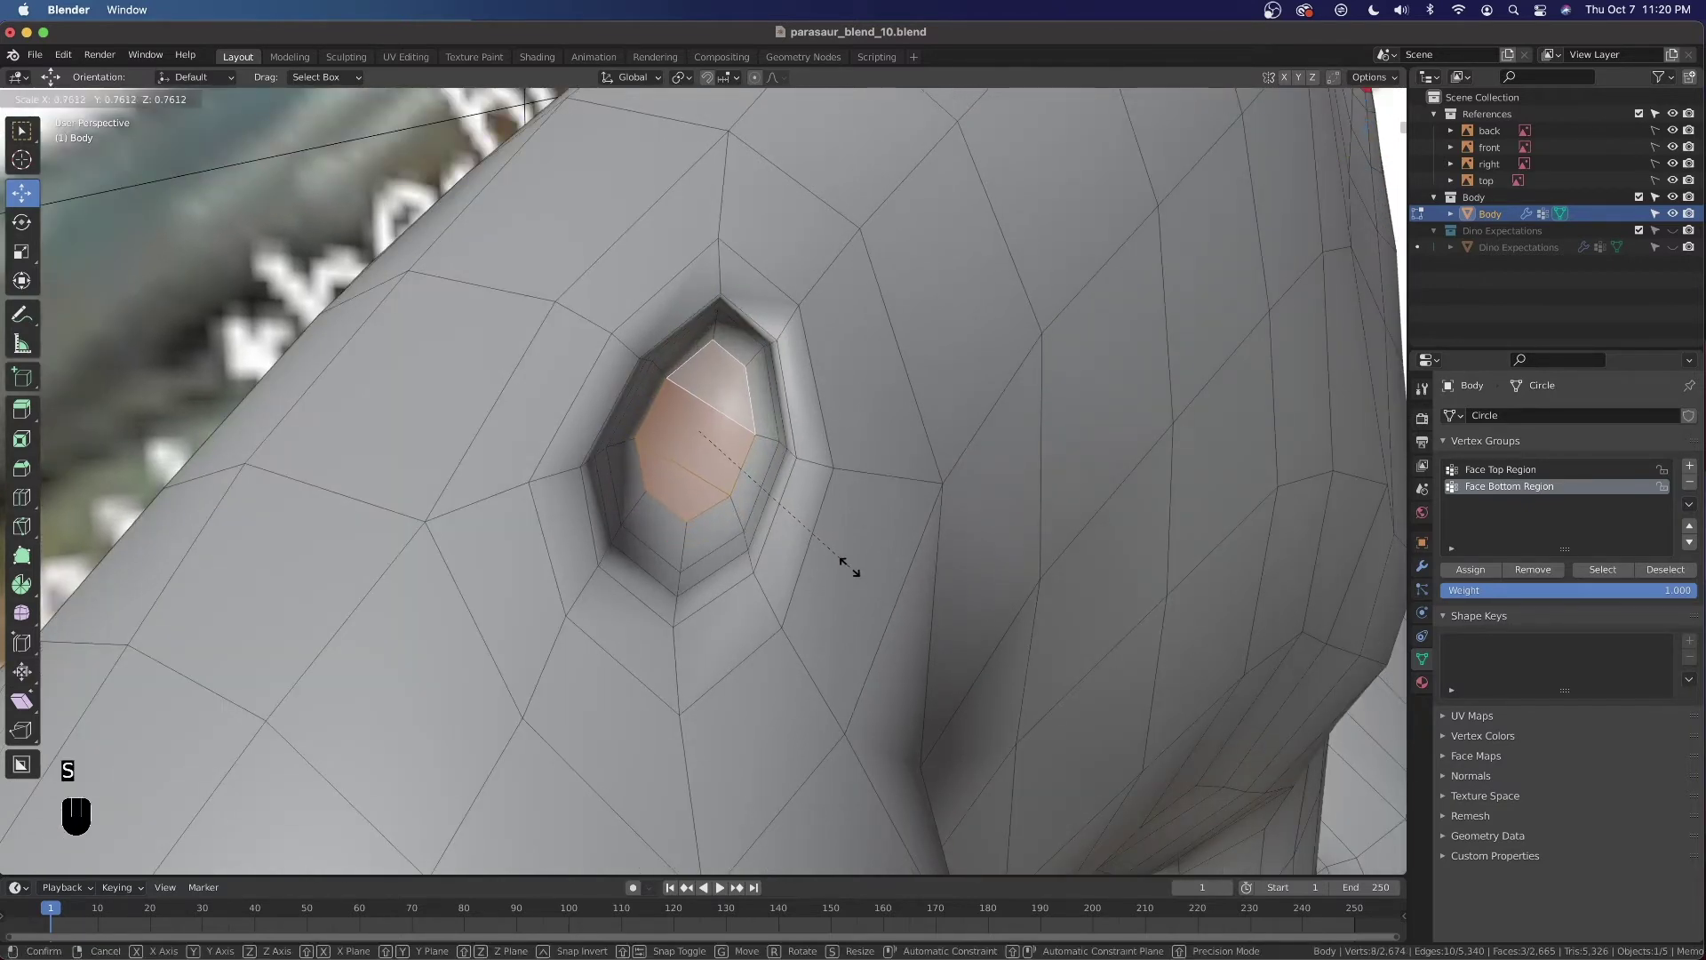
{"action": "left_click", "coordinate": [848, 566]}
{"action": "scroll", "coordinate": [846, 564], "scroll_direction": "down", "scroll_amount": 4}
{"action": "middle_click_drag", "start_coordinate": [846, 565], "coordinate": [653, 531]}
{"action": "key", "text": "Tab"}
{"action": "scroll", "coordinate": [622, 535], "scroll_direction": "up", "scroll_amount": 5}
{"action": "scroll", "coordinate": [653, 532], "scroll_direction": "up", "scroll_amount": 2}
{"action": "scroll", "coordinate": [654, 532], "scroll_direction": "down", "scroll_amount": 1}
{"action": "key", "text": "super+s"}
Select the eye hole's rim edge loop in Edit Mode and extrude it inward by about -0.0064 m along X
{"action": "scroll", "coordinate": [651, 529], "scroll_direction": "down", "scroll_amount": 3}
{"action": "middle_click_drag", "start_coordinate": [1031, 418], "coordinate": [731, 444], "text": "shift"}
{"action": "scroll", "coordinate": [750, 487], "scroll_direction": "up", "scroll_amount": 4}
{"action": "scroll", "coordinate": [696, 484], "scroll_direction": "up", "scroll_amount": 3}
{"action": "key", "text": "Tab"}
{"action": "scroll", "coordinate": [781, 488], "scroll_direction": "up", "scroll_amount": 1}
{"action": "left_click", "coordinate": [126, 98]}
{"action": "left_click", "coordinate": [683, 369], "text": "alt"}
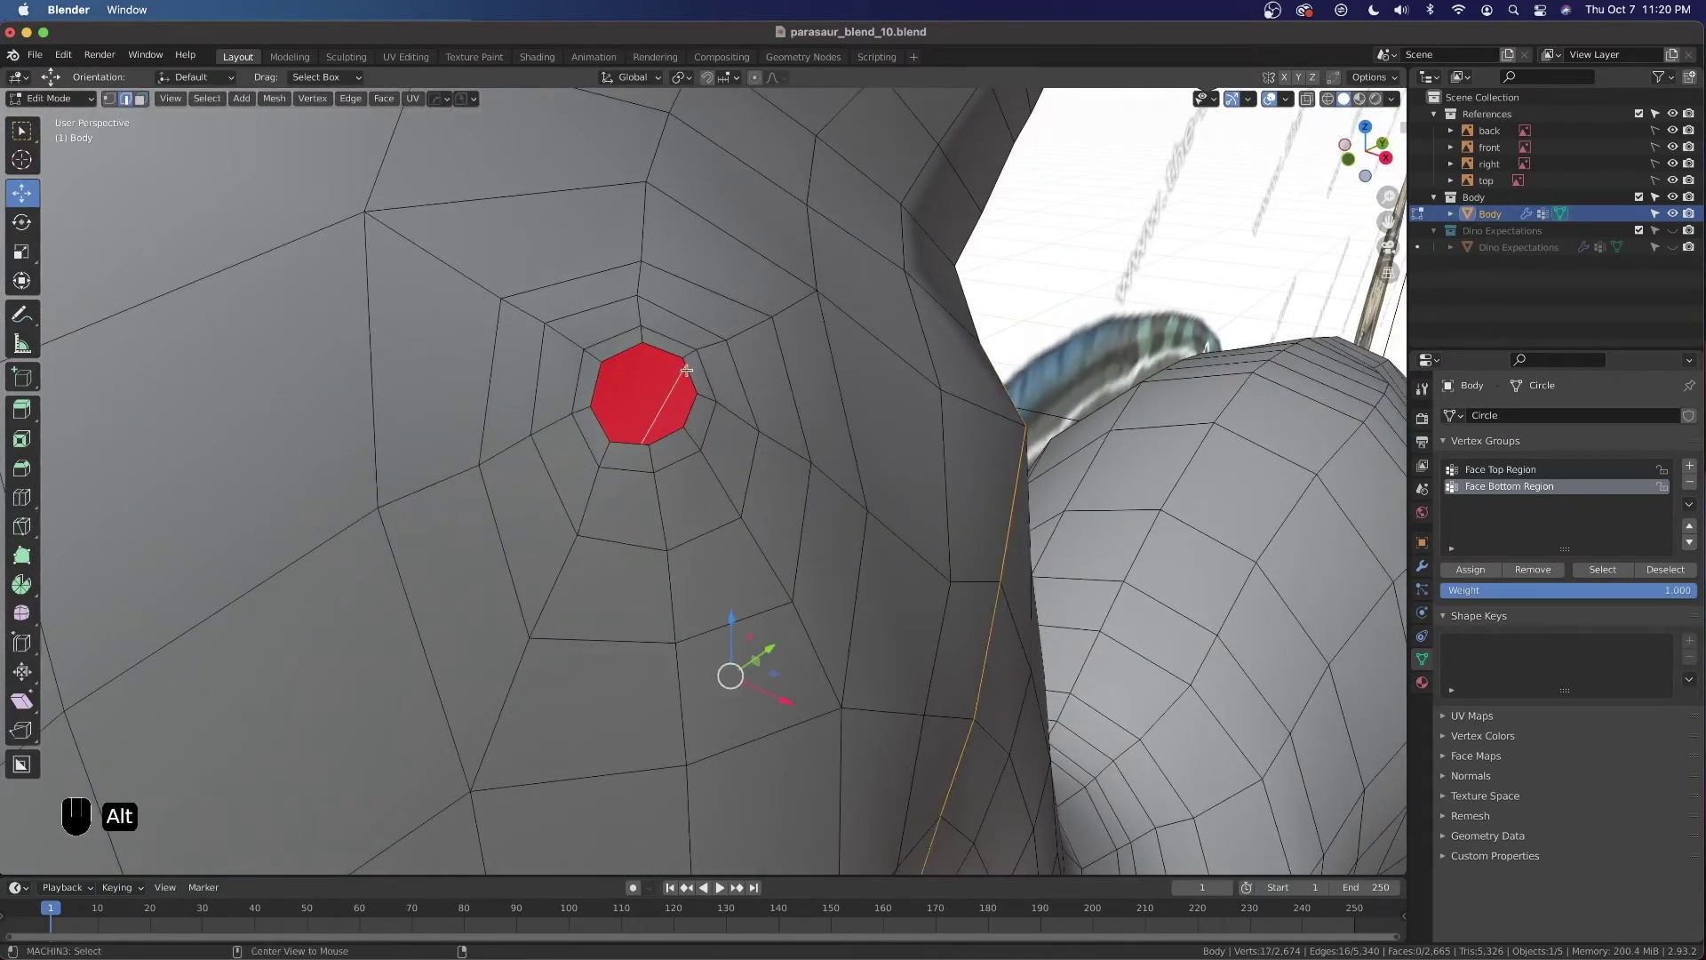
{"action": "left_click", "coordinate": [682, 369], "text": "alt"}
{"action": "middle_click_drag", "start_coordinate": [682, 369], "coordinate": [770, 419]}
{"action": "key", "text": "e"}
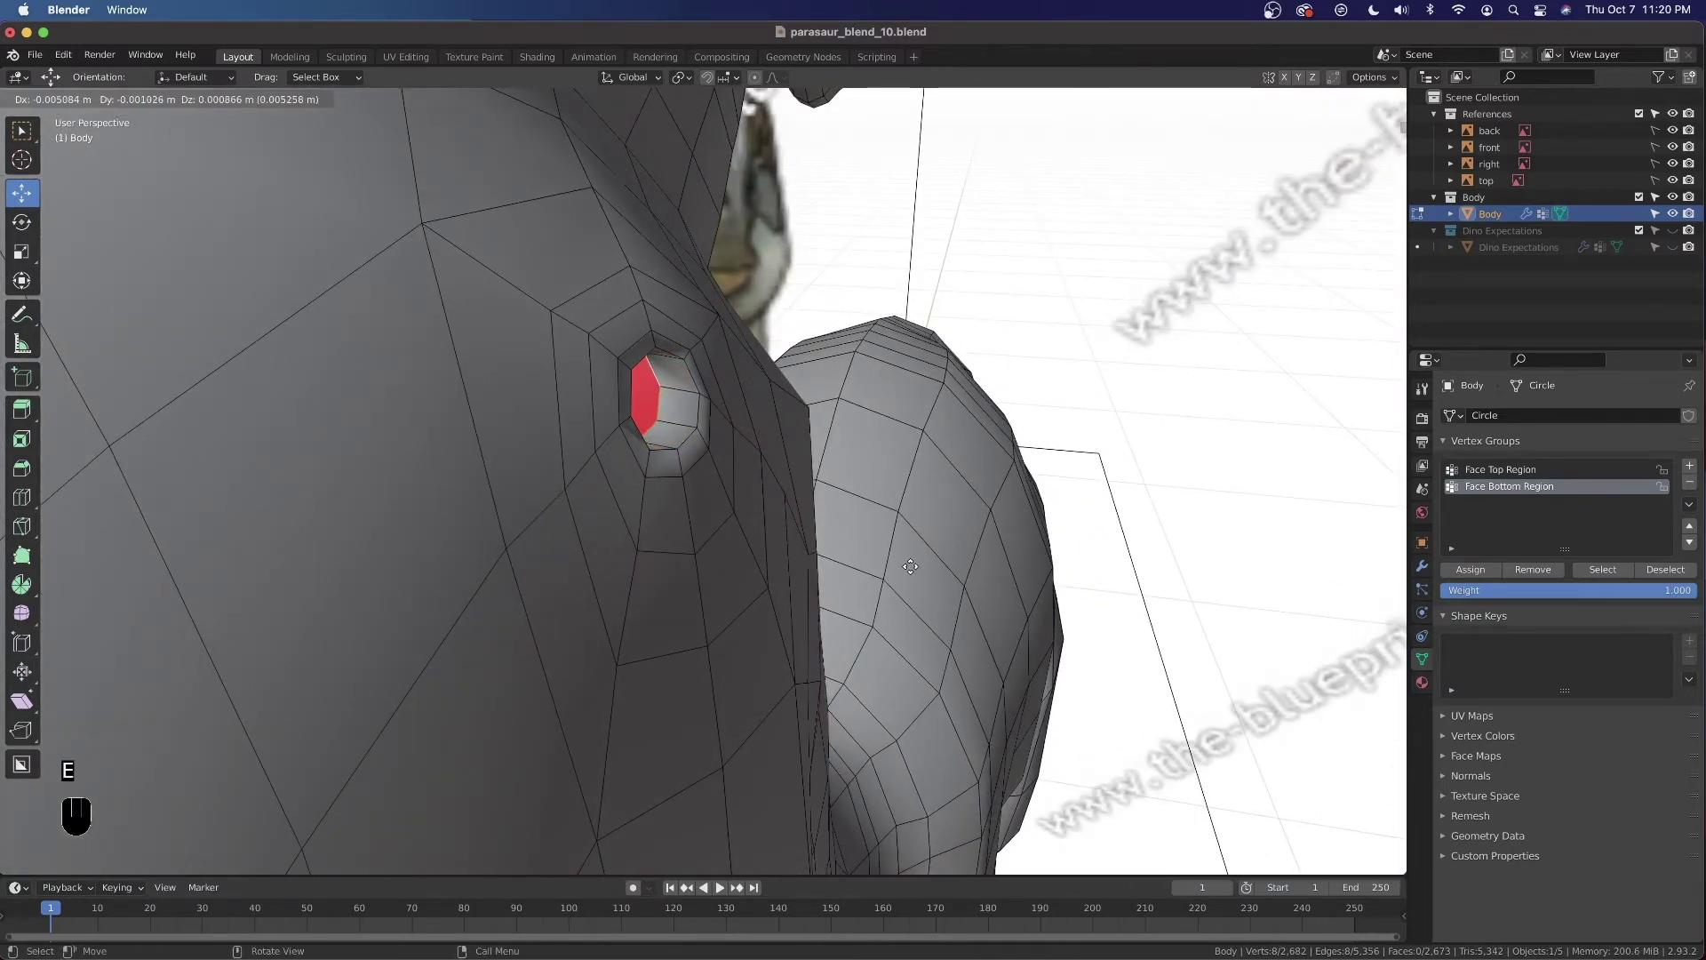
{"action": "key", "text": "x"}
{"action": "left_click", "coordinate": [903, 565]}
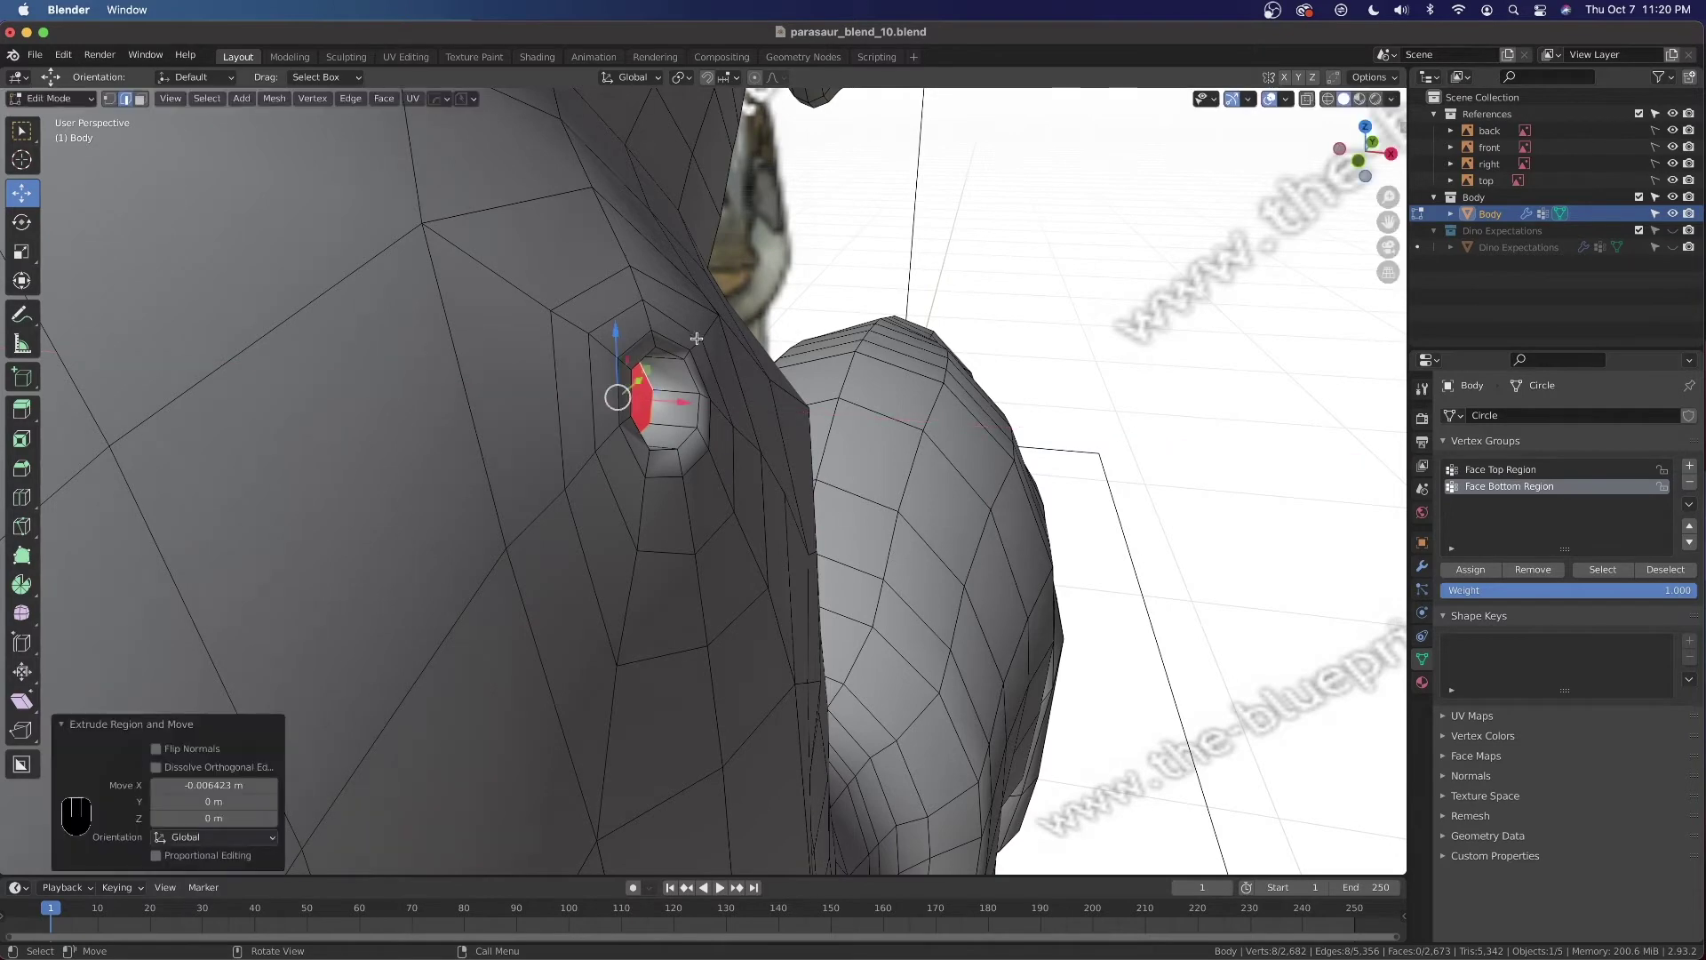
Move the extruded inner eye loop by about 0.0018 m along the Y axis
{"action": "scroll", "coordinate": [835, 338], "scroll_direction": "up", "scroll_amount": 10}
{"action": "scroll", "coordinate": [865, 334], "scroll_direction": "down", "scroll_amount": 5}
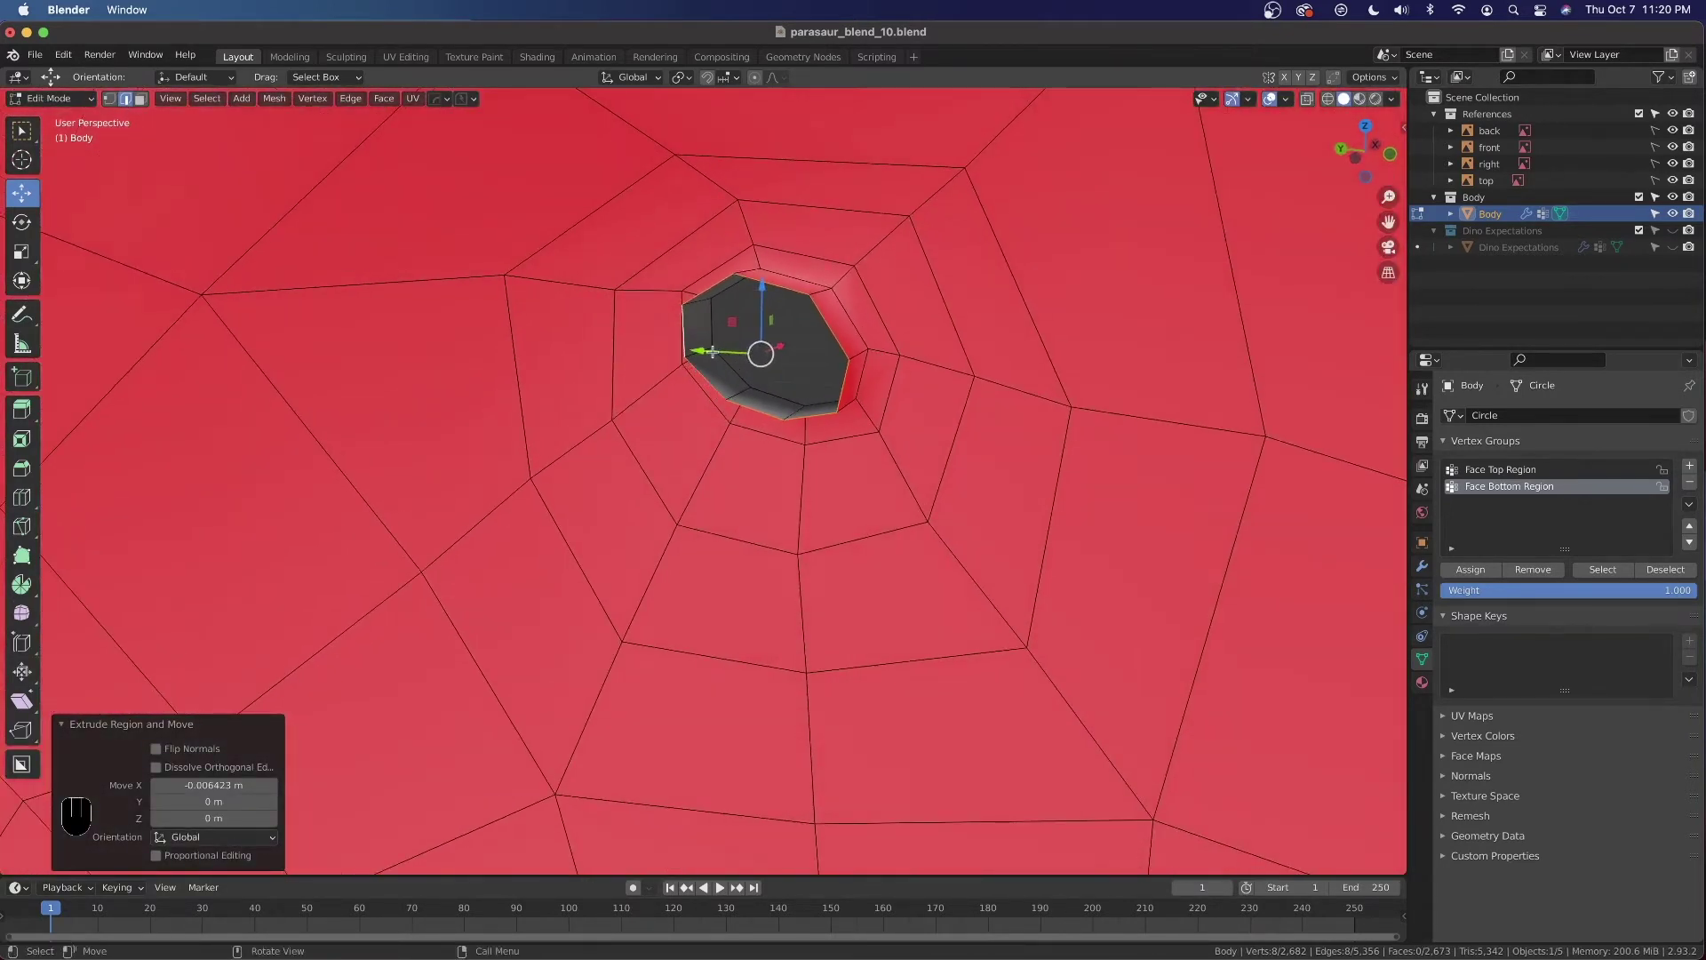
{"action": "key", "text": "g"}
{"action": "key", "text": "y"}
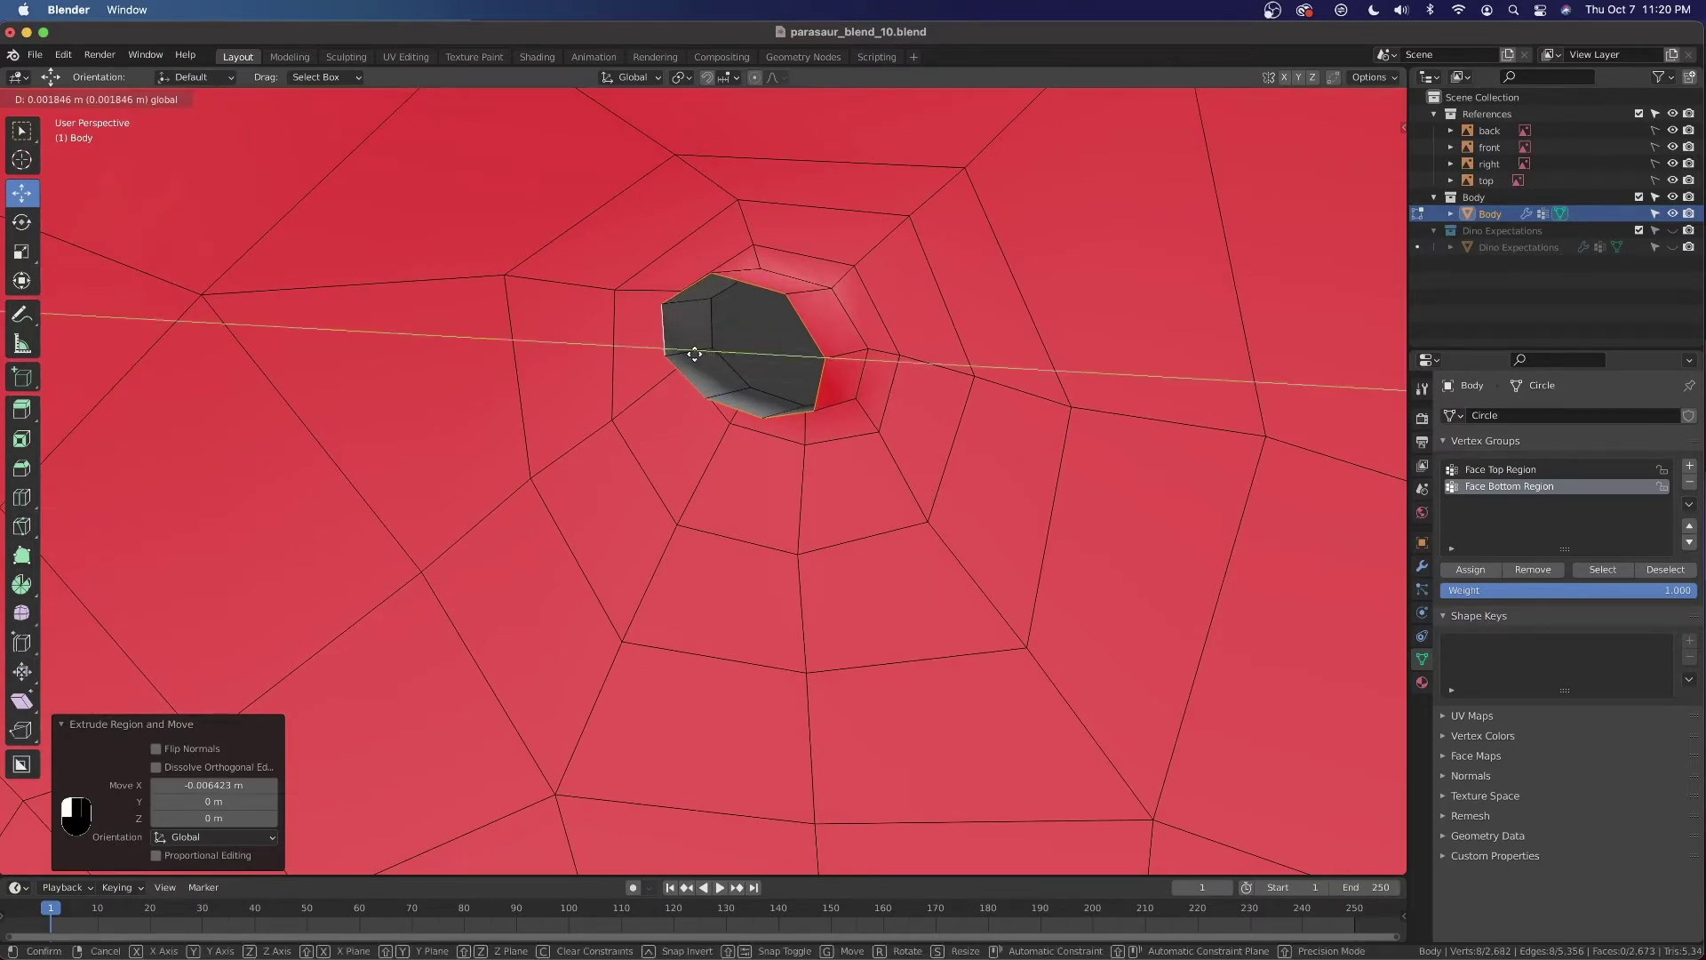
{"action": "left_click_drag", "start_coordinate": [695, 354], "coordinate": [695, 354]}
Nudge the inner eye loop about 0.0006 m further along Y, return to Object Mode and save the file
{"action": "middle_click_drag", "start_coordinate": [846, 346], "coordinate": [613, 380]}
{"action": "left_click_drag", "start_coordinate": [623, 365], "coordinate": [630, 311]}
{"action": "middle_click_drag", "start_coordinate": [630, 311], "coordinate": [720, 498]}
{"action": "scroll", "coordinate": [713, 499], "scroll_direction": "up", "scroll_amount": 5}
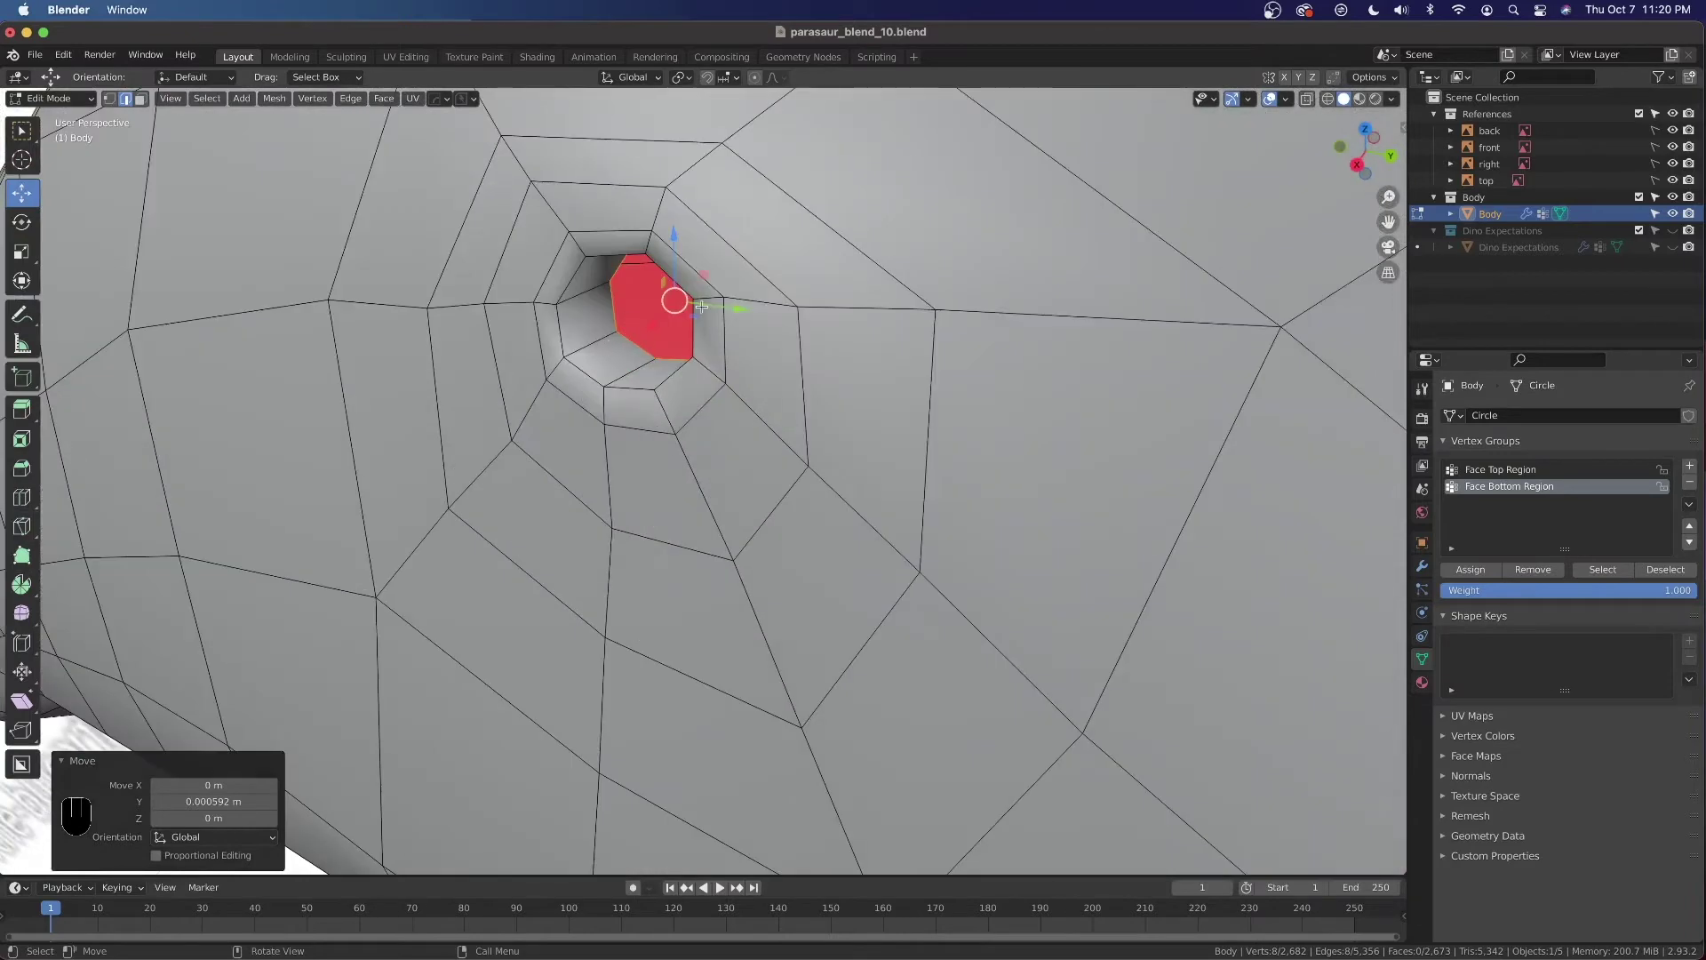
{"action": "scroll", "coordinate": [702, 305], "scroll_direction": "down", "scroll_amount": 8}
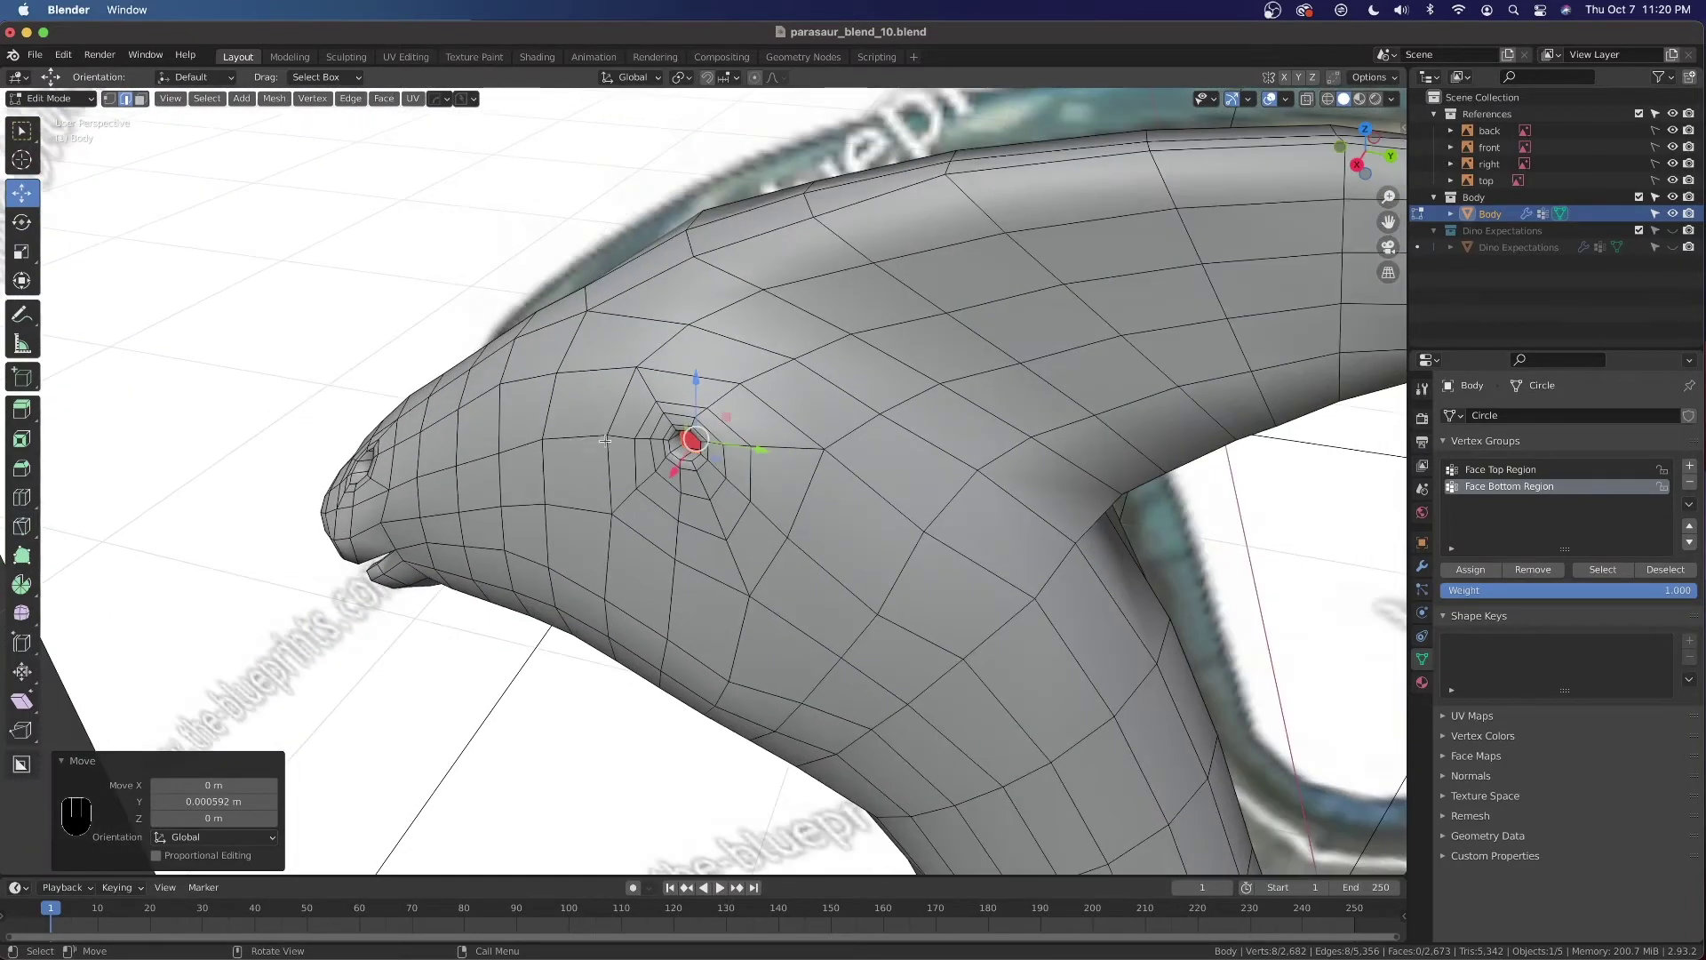
{"action": "middle_click_drag", "start_coordinate": [605, 440], "coordinate": [640, 453]}
{"action": "key", "text": "Tab"}
{"action": "scroll", "coordinate": [745, 521], "scroll_direction": "down", "scroll_amount": 2}
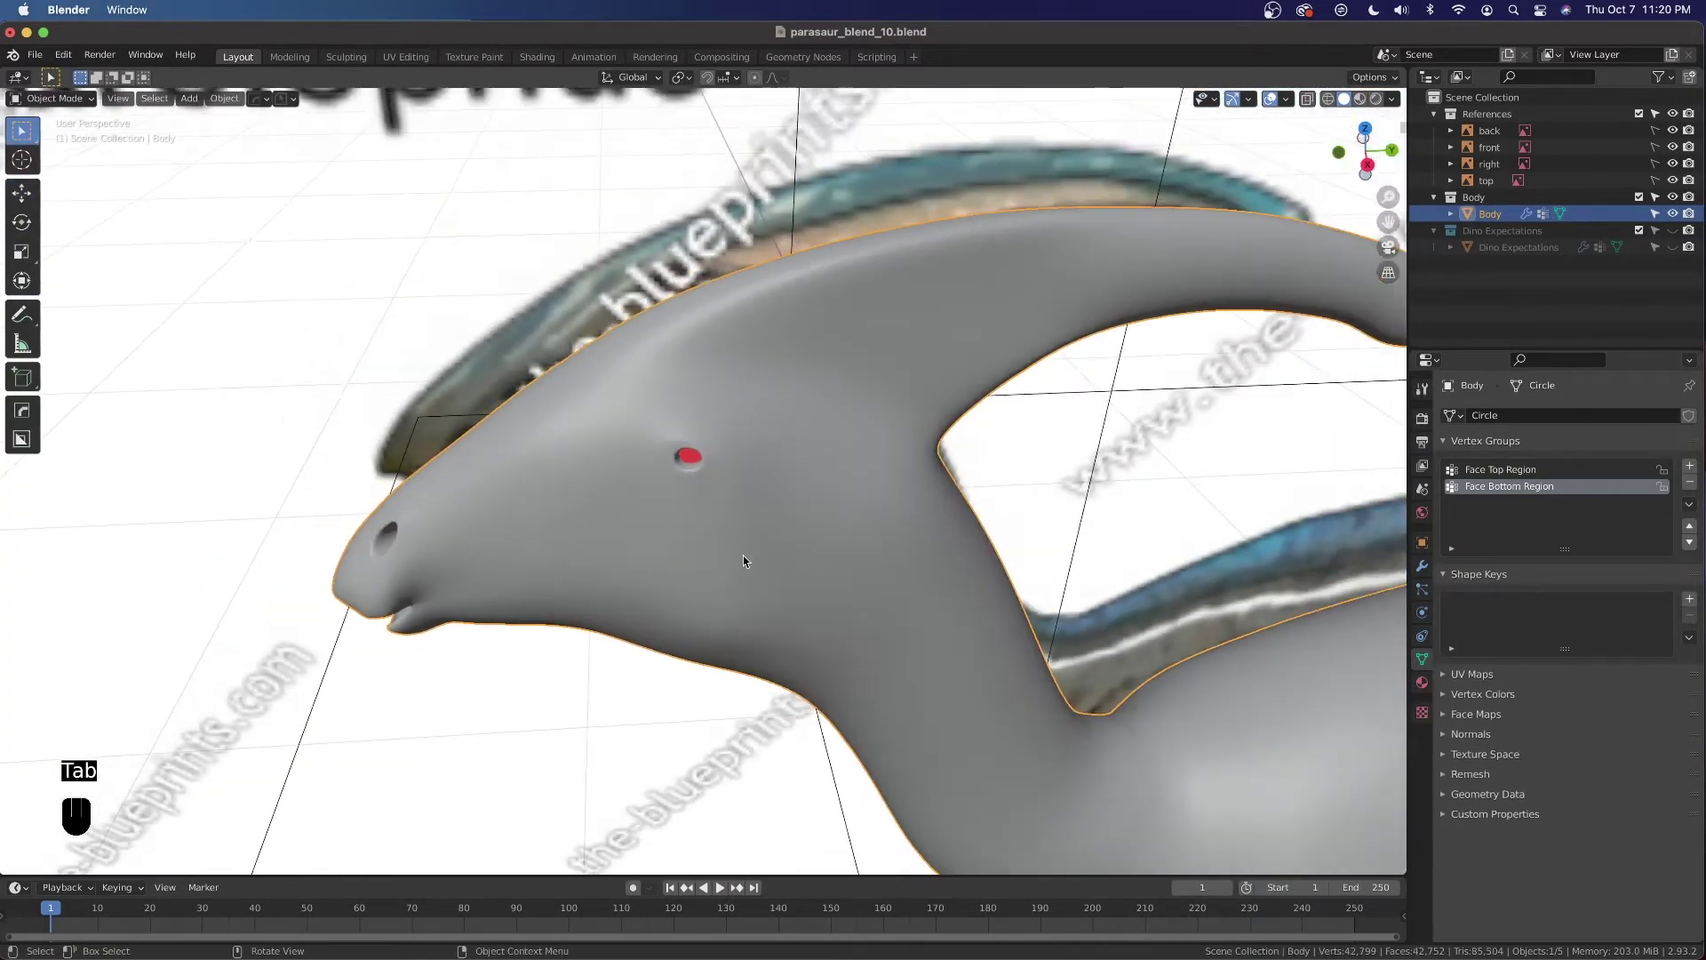
{"action": "key", "text": "super+s"}
Examine the smoothed eye and head, and compare the whole body with the side reference in the right orthographic view
{"action": "middle_click_drag", "start_coordinate": [743, 561], "coordinate": [727, 509]}
{"action": "scroll", "coordinate": [711, 511], "scroll_direction": "up", "scroll_amount": 3}
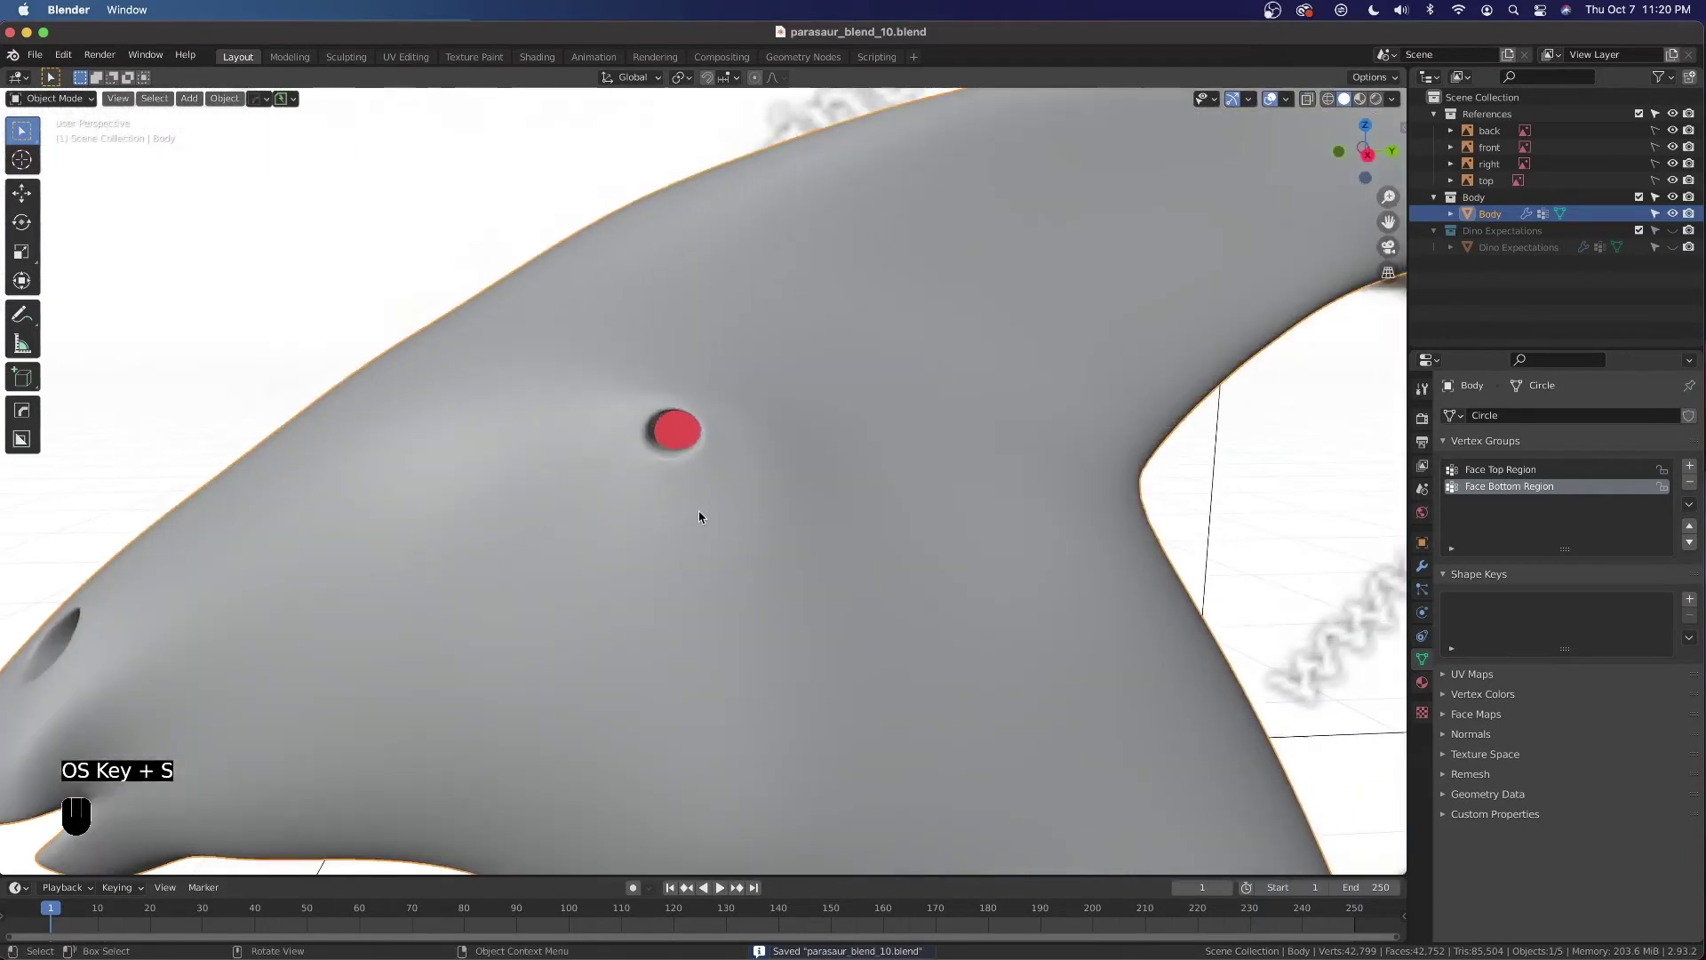
{"action": "scroll", "coordinate": [701, 517], "scroll_direction": "down", "scroll_amount": 6}
{"action": "middle_click_drag", "start_coordinate": [887, 590], "coordinate": [966, 604]}
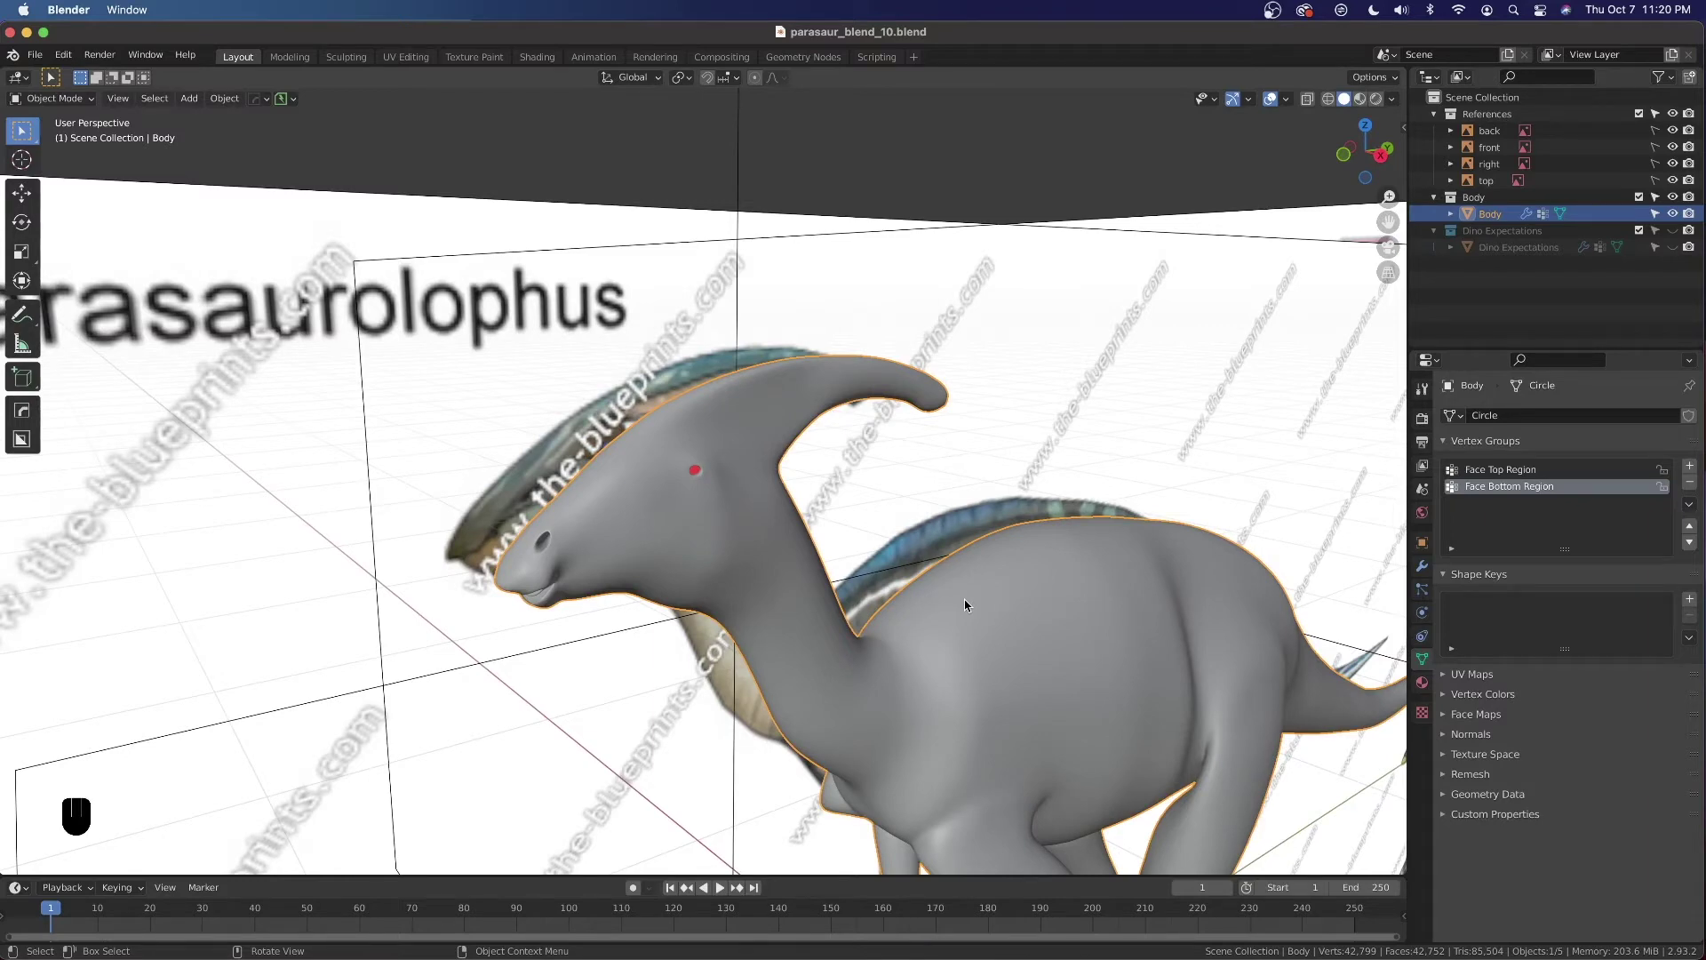
{"action": "middle_click_drag", "start_coordinate": [1034, 485], "coordinate": [1079, 595]}
{"action": "key", "text": "grave"}
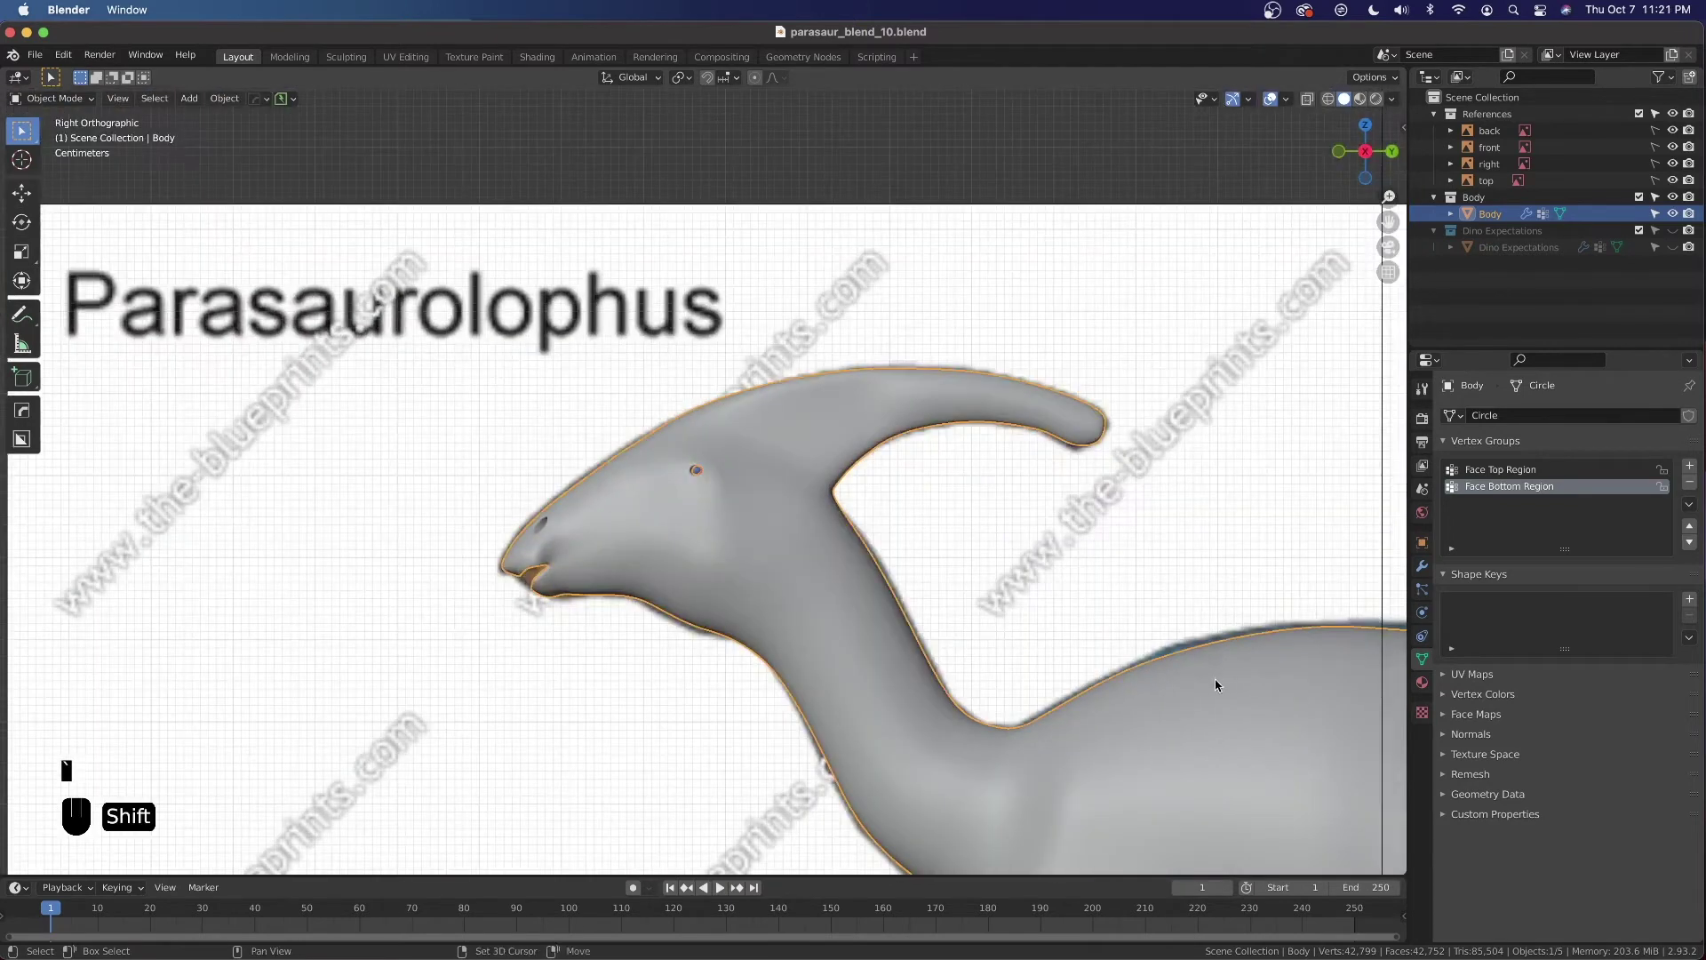
{"action": "middle_click_drag", "start_coordinate": [1220, 684], "coordinate": [670, 320], "text": "shift"}
{"action": "middle_click_drag", "start_coordinate": [1100, 598], "coordinate": [998, 533], "text": "shift"}
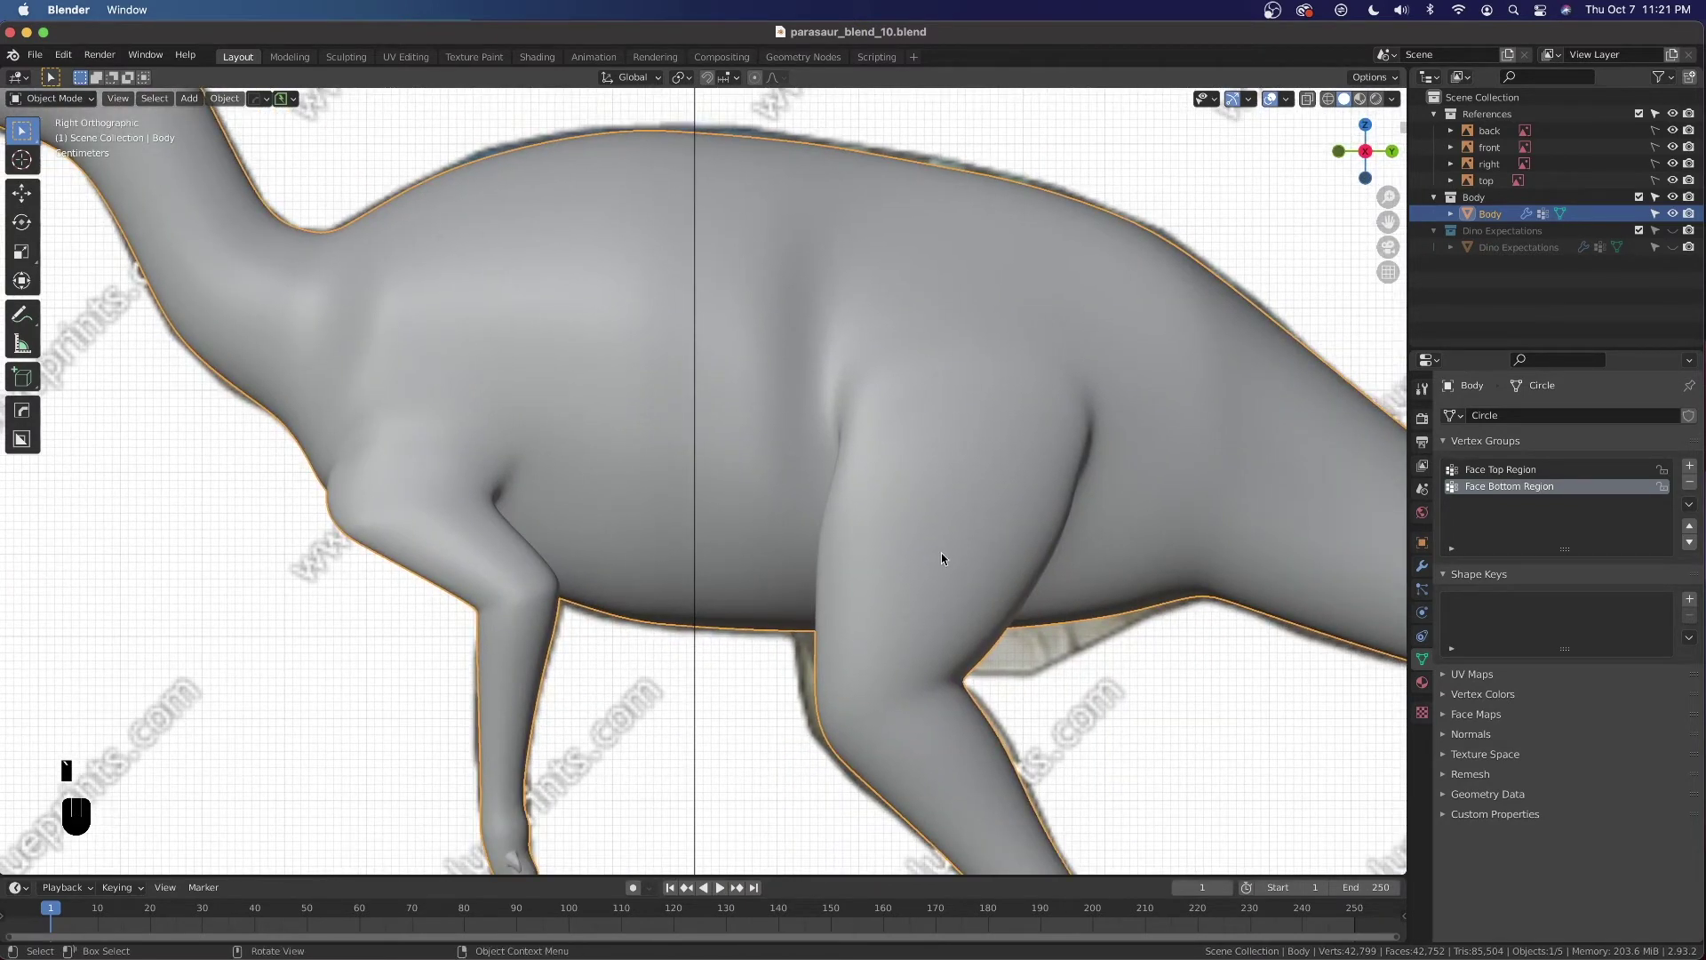
{"action": "scroll", "coordinate": [949, 560], "scroll_direction": "down", "scroll_amount": 5}
{"action": "middle_click_drag", "start_coordinate": [846, 431], "coordinate": [899, 551]}
{"action": "scroll", "coordinate": [898, 552], "scroll_direction": "down", "scroll_amount": 4}
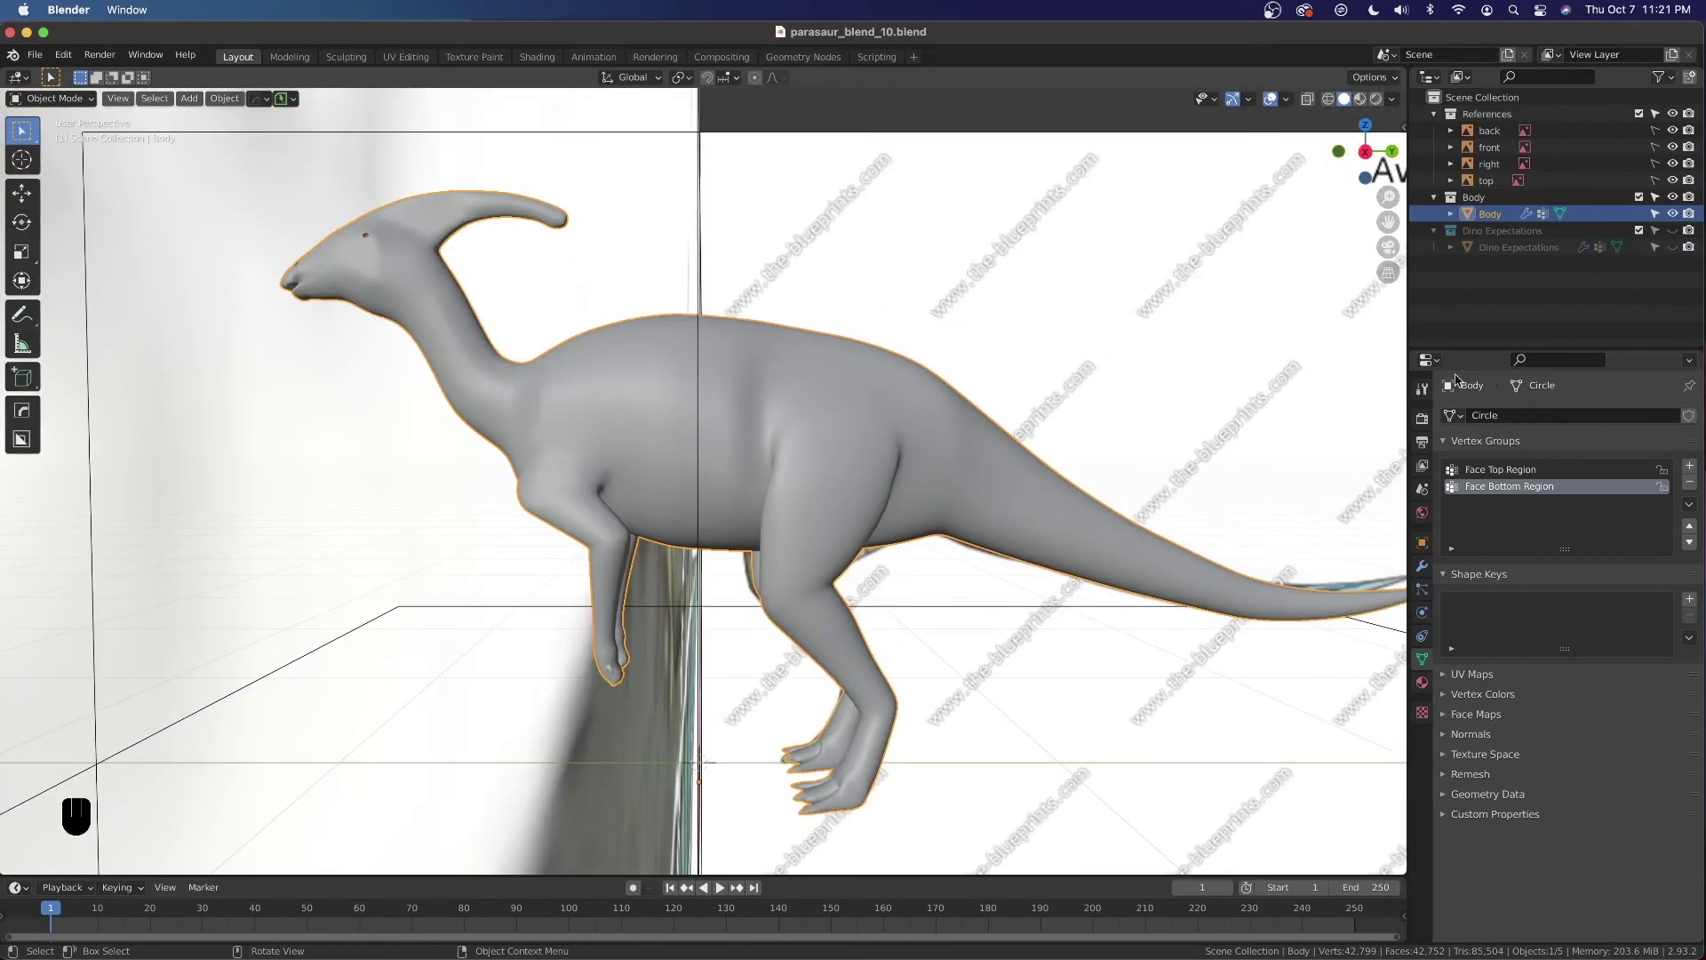
Show the hidden Dino Expectations model, deselect the body and view both dinosaurs side by side
{"action": "left_click", "coordinate": [1673, 248]}
{"action": "scroll", "coordinate": [685, 529], "scroll_direction": "up", "scroll_amount": 2}
{"action": "scroll", "coordinate": [685, 530], "scroll_direction": "down", "scroll_amount": 6}
{"action": "middle_click_drag", "start_coordinate": [685, 529], "coordinate": [952, 529]}
{"action": "left_click", "coordinate": [1147, 402]}
{"action": "scroll", "coordinate": [1170, 391], "scroll_direction": "up", "scroll_amount": 2}
{"action": "middle_click_drag", "start_coordinate": [1170, 391], "coordinate": [949, 397], "text": "shift"}
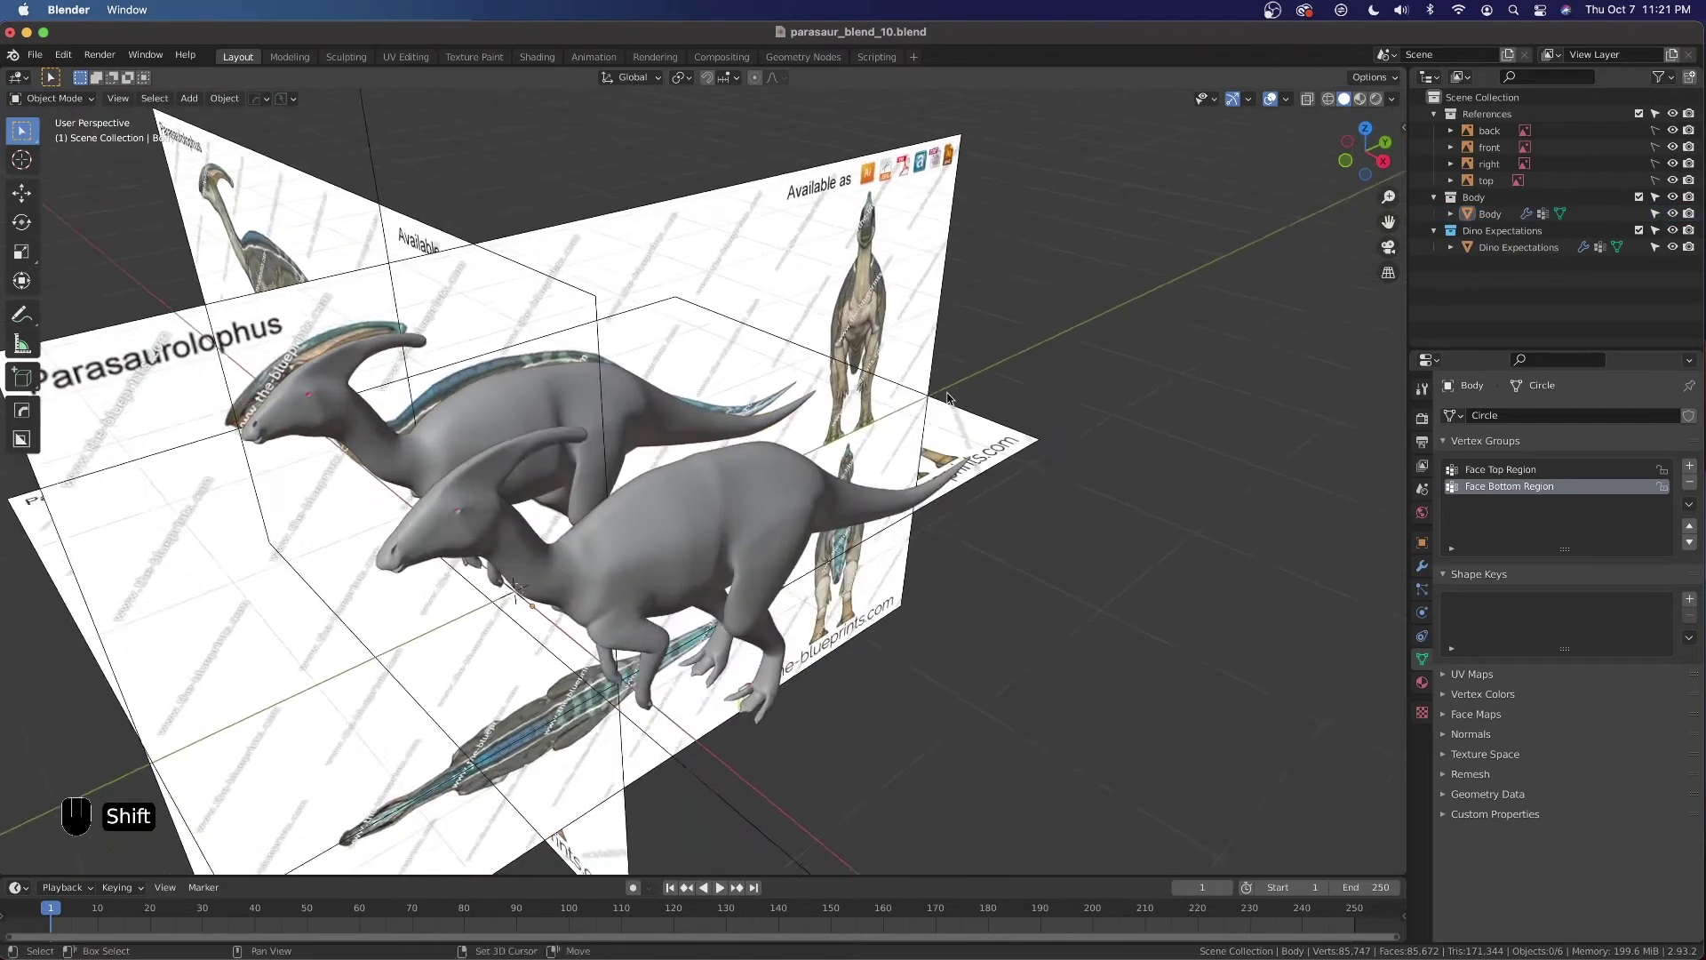
Switch to the front orthographic view and hide the Dino Expectations model together with its collection
{"action": "scroll", "coordinate": [949, 397], "scroll_direction": "up", "scroll_amount": 4}
{"action": "scroll", "coordinate": [739, 449], "scroll_direction": "down", "scroll_amount": 1}
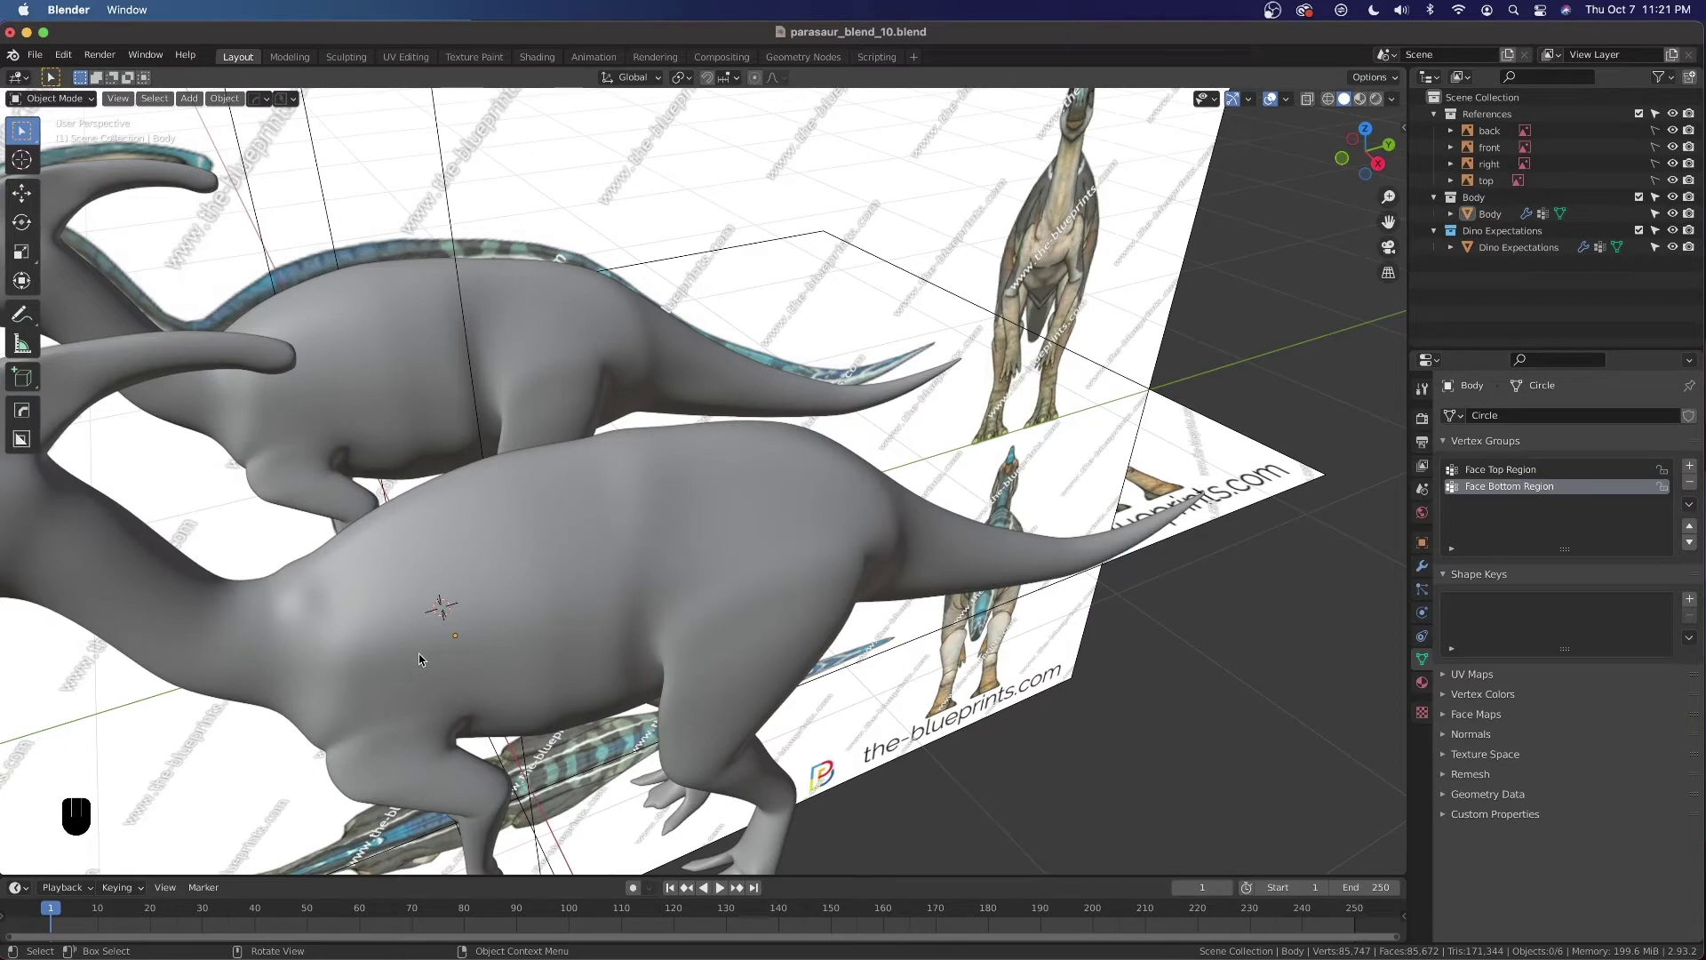
{"action": "middle_click_drag", "start_coordinate": [495, 667], "coordinate": [584, 631]}
{"action": "key", "text": "KP_1"}
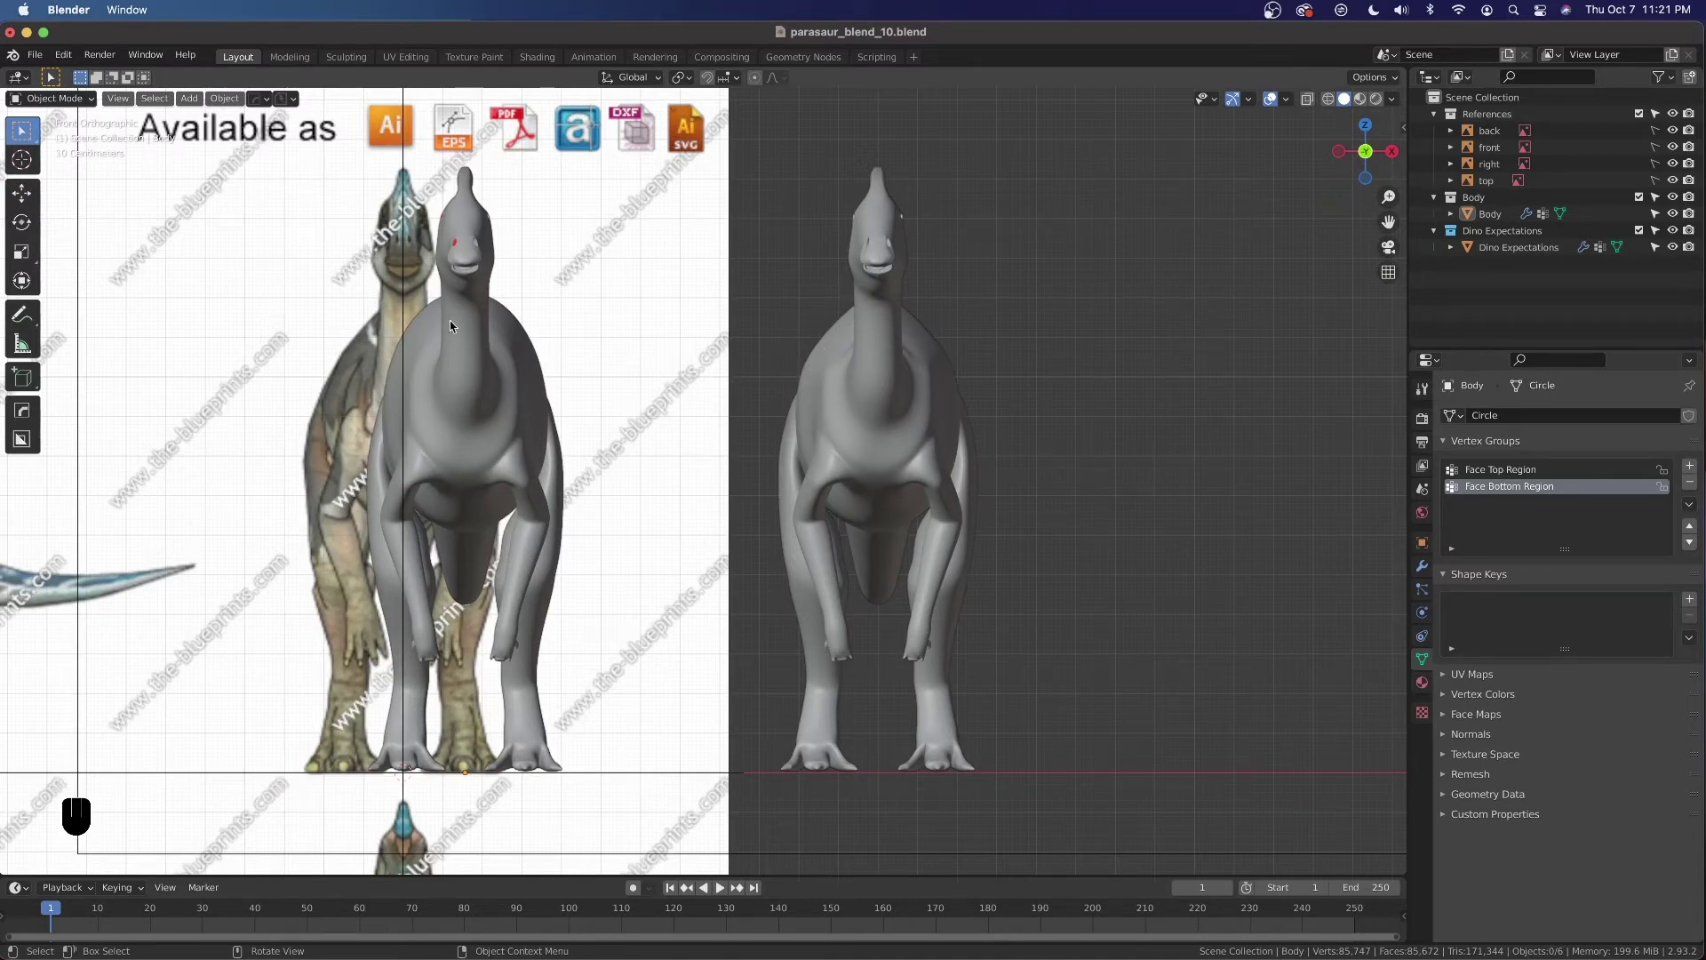
{"action": "left_click", "coordinate": [862, 458]}
{"action": "key", "text": "h"}
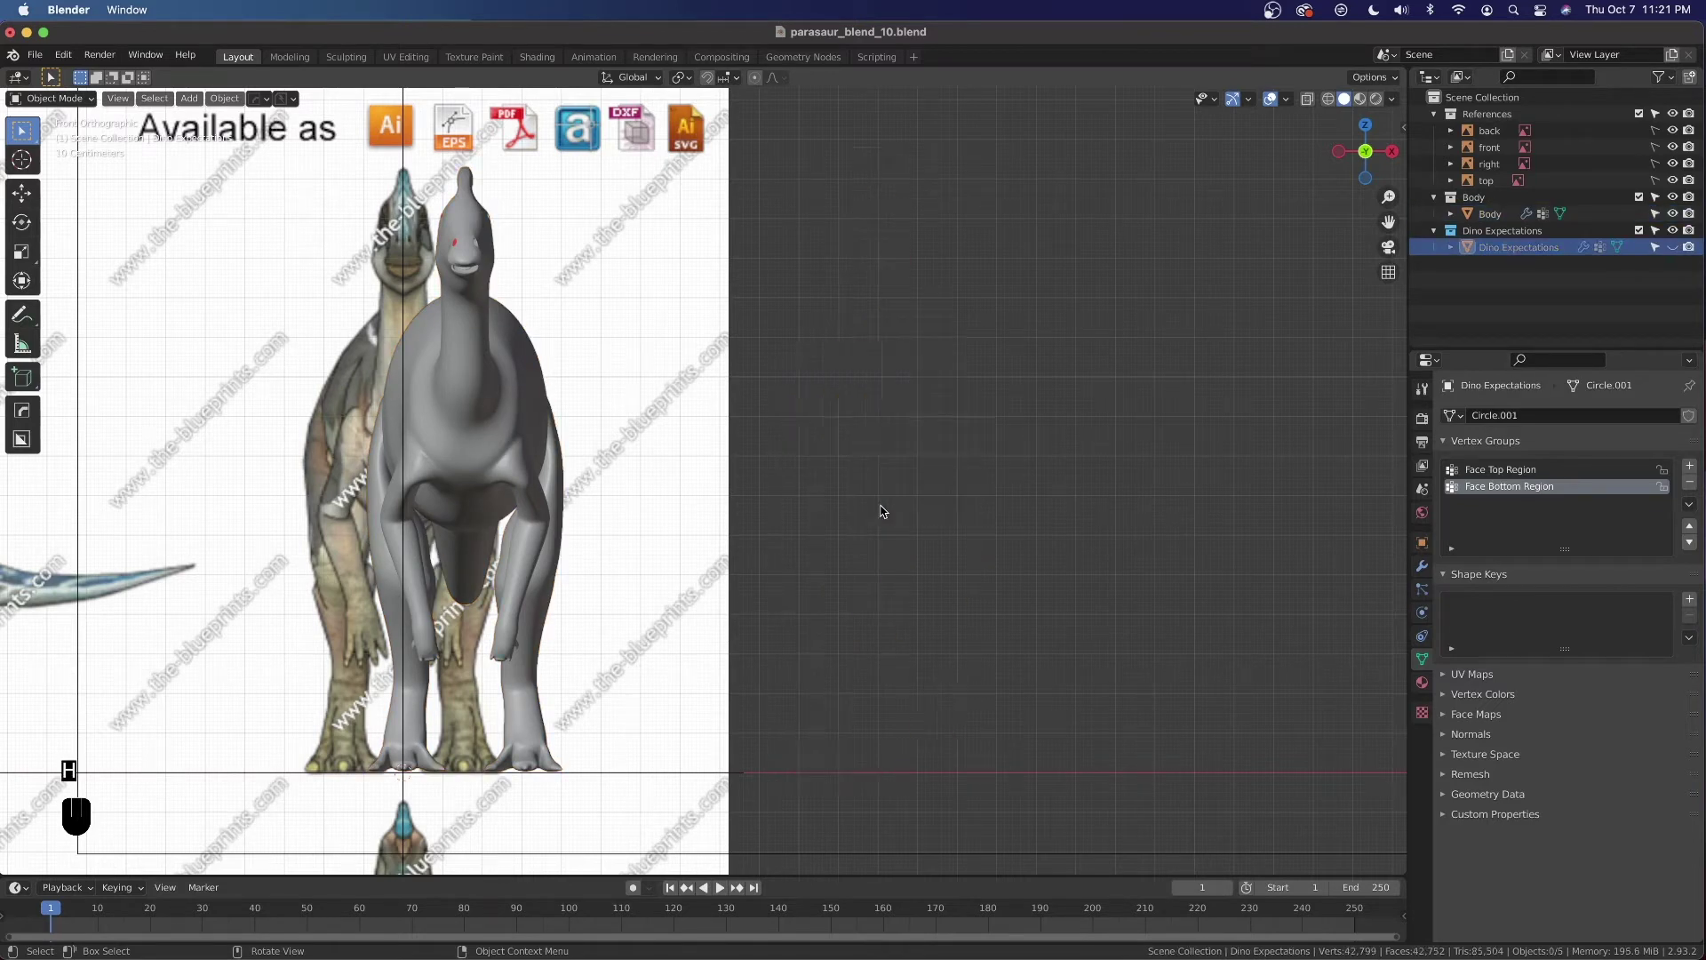
{"action": "left_click", "coordinate": [1672, 230]}
Select the body, try snapping it to the 3D cursor in the front view, and undo the snap
{"action": "left_click", "coordinate": [445, 494]}
{"action": "middle_click_drag", "start_coordinate": [460, 499], "coordinate": [509, 496], "text": "shift"}
{"action": "key", "text": "shift+s"}
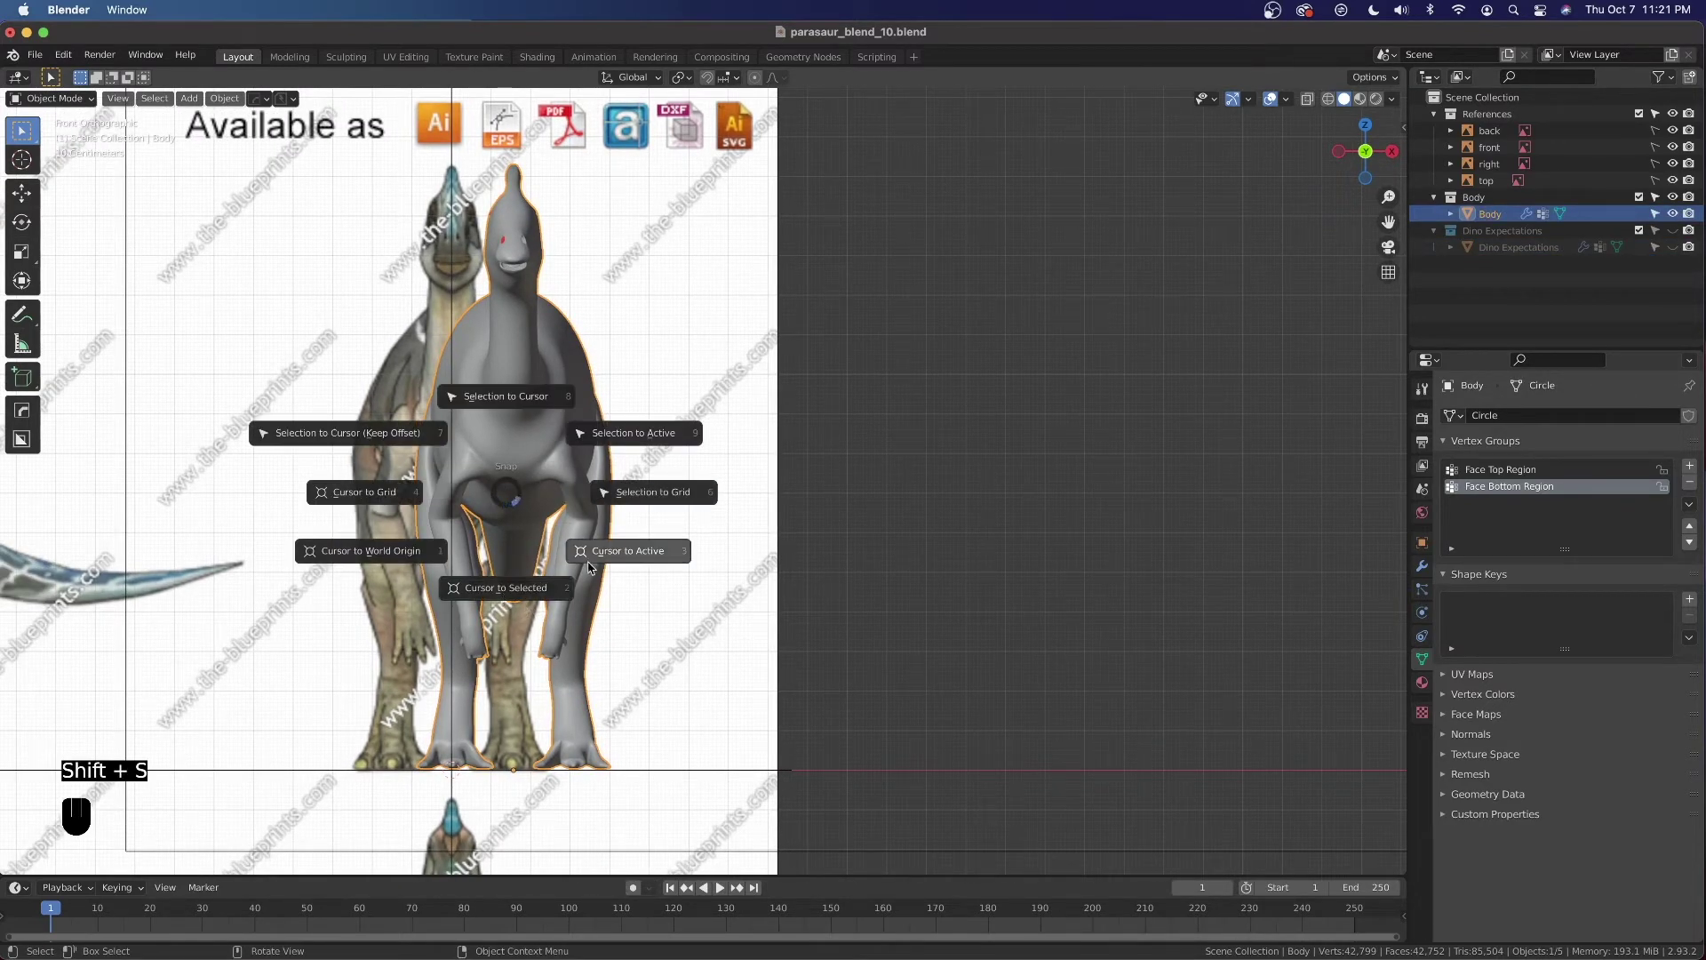
{"action": "left_click", "coordinate": [527, 401]}
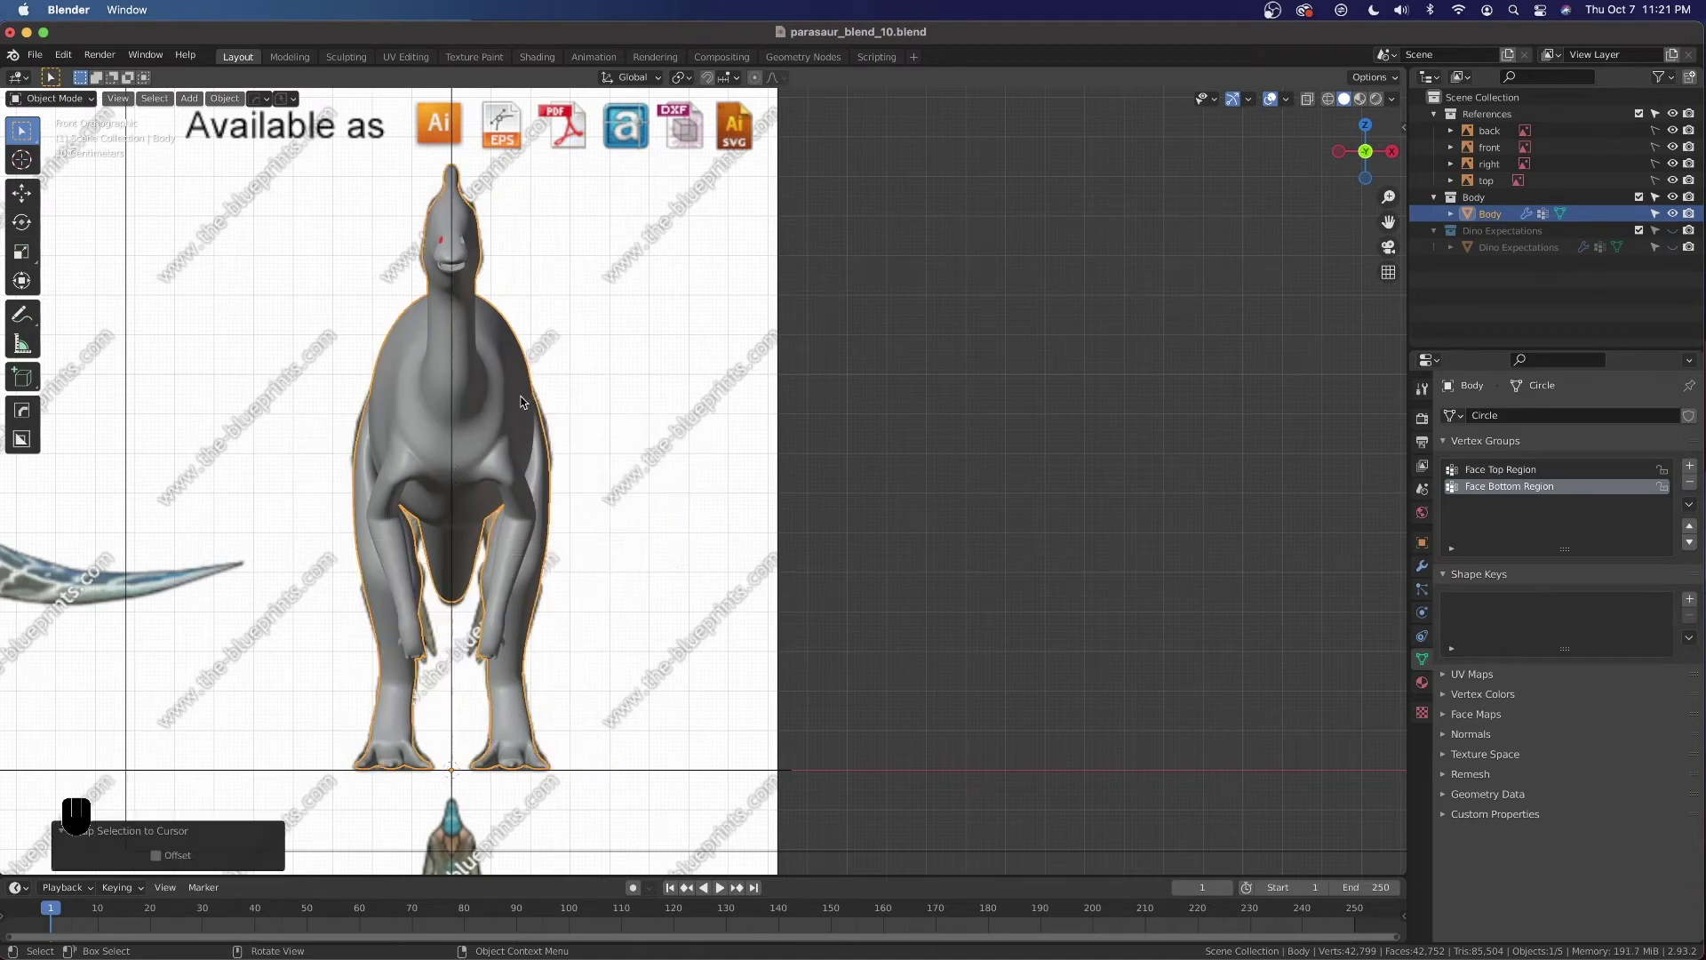
{"action": "key", "text": "super+z"}
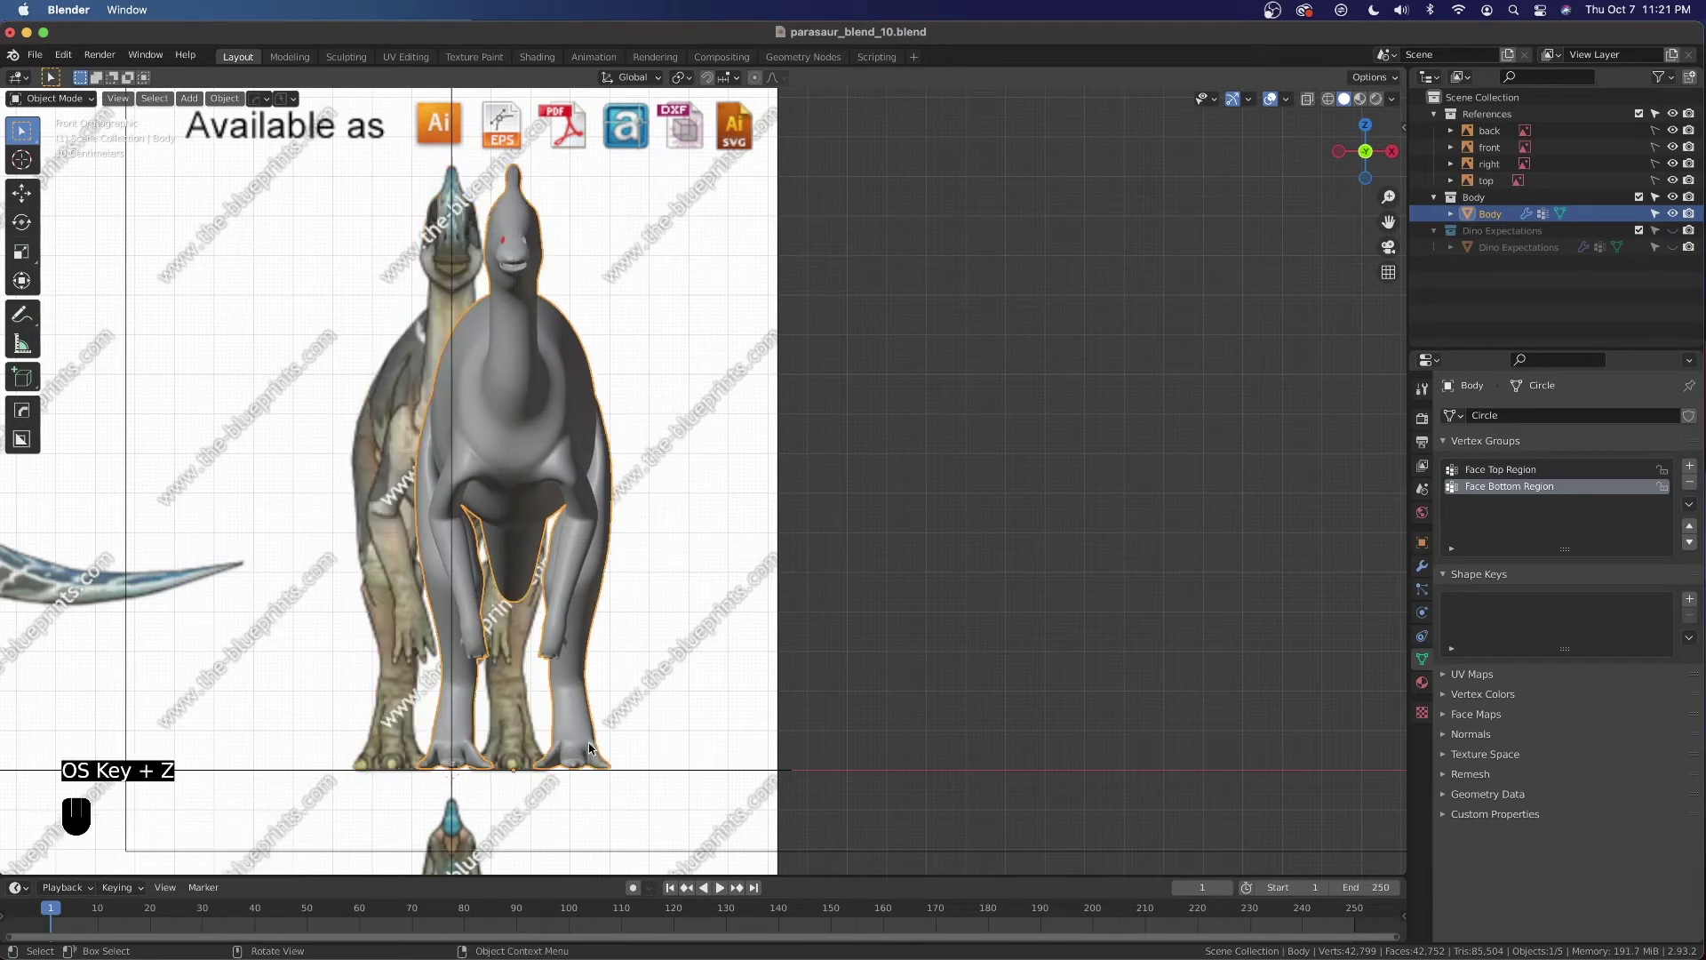
Try moving the body along the X axis, first as a fully selected mesh in Edit Mode and again as a whole in Object Mode
{"action": "scroll", "coordinate": [620, 664], "scroll_direction": "up", "scroll_amount": 3}
{"action": "middle_click_drag", "start_coordinate": [620, 664], "coordinate": [739, 558], "text": "shift"}
{"action": "key", "text": "Tab"}
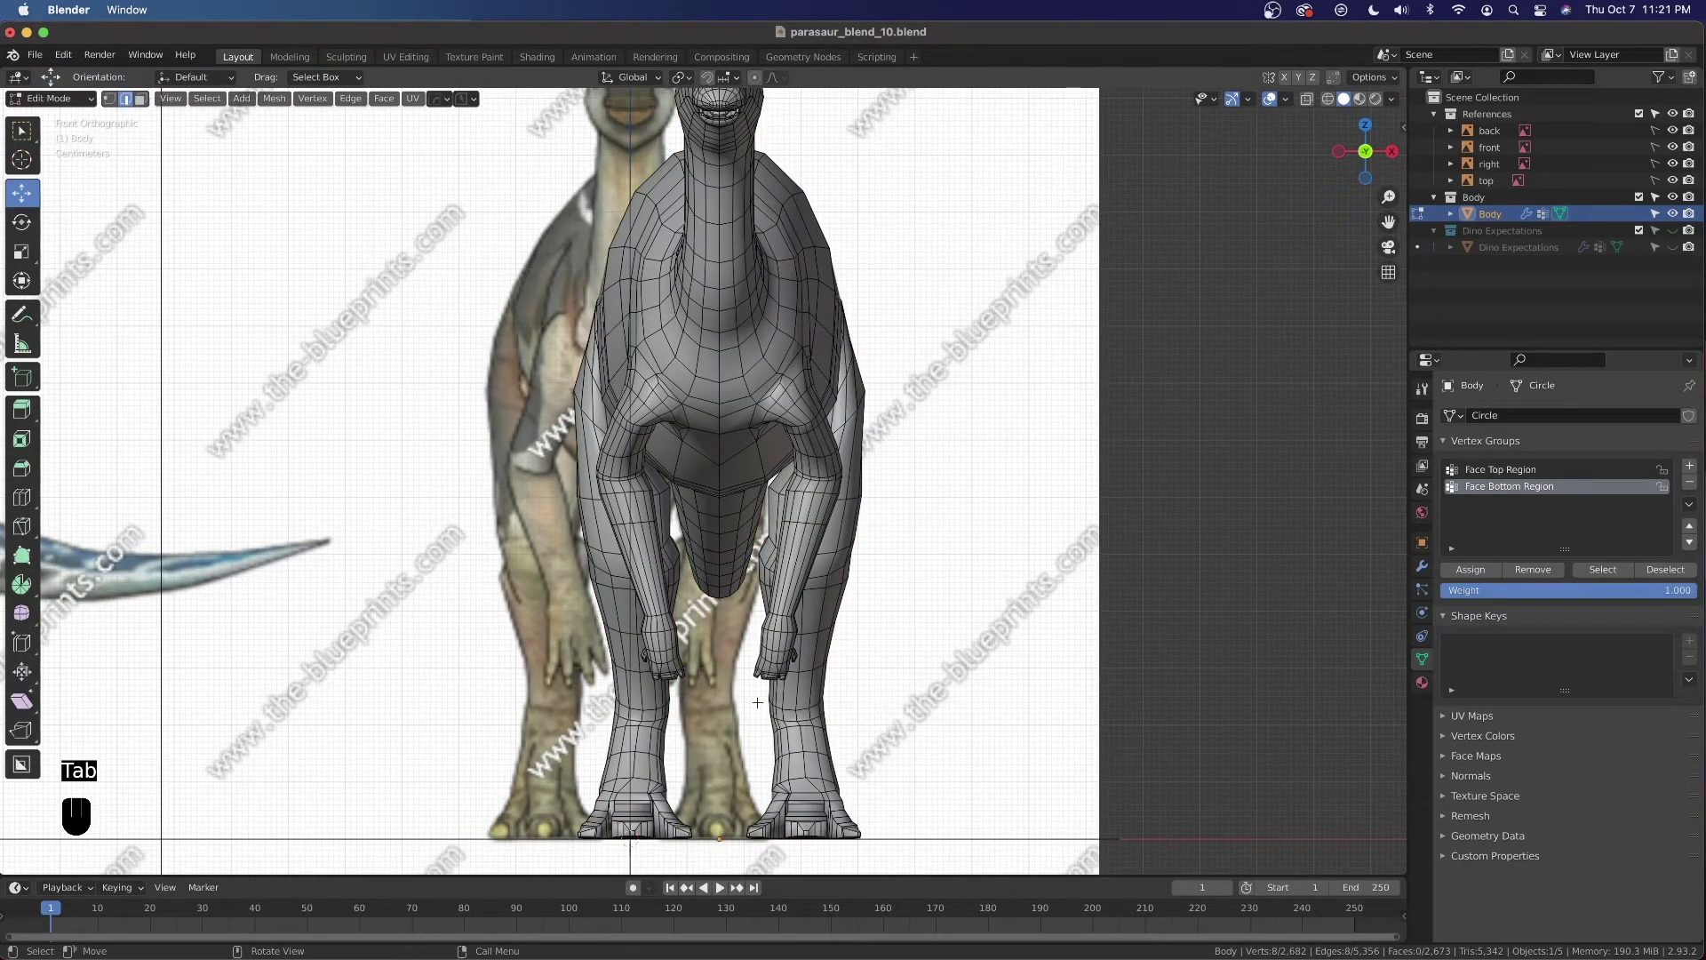
{"action": "key", "text": "a"}
{"action": "key", "text": "a"}
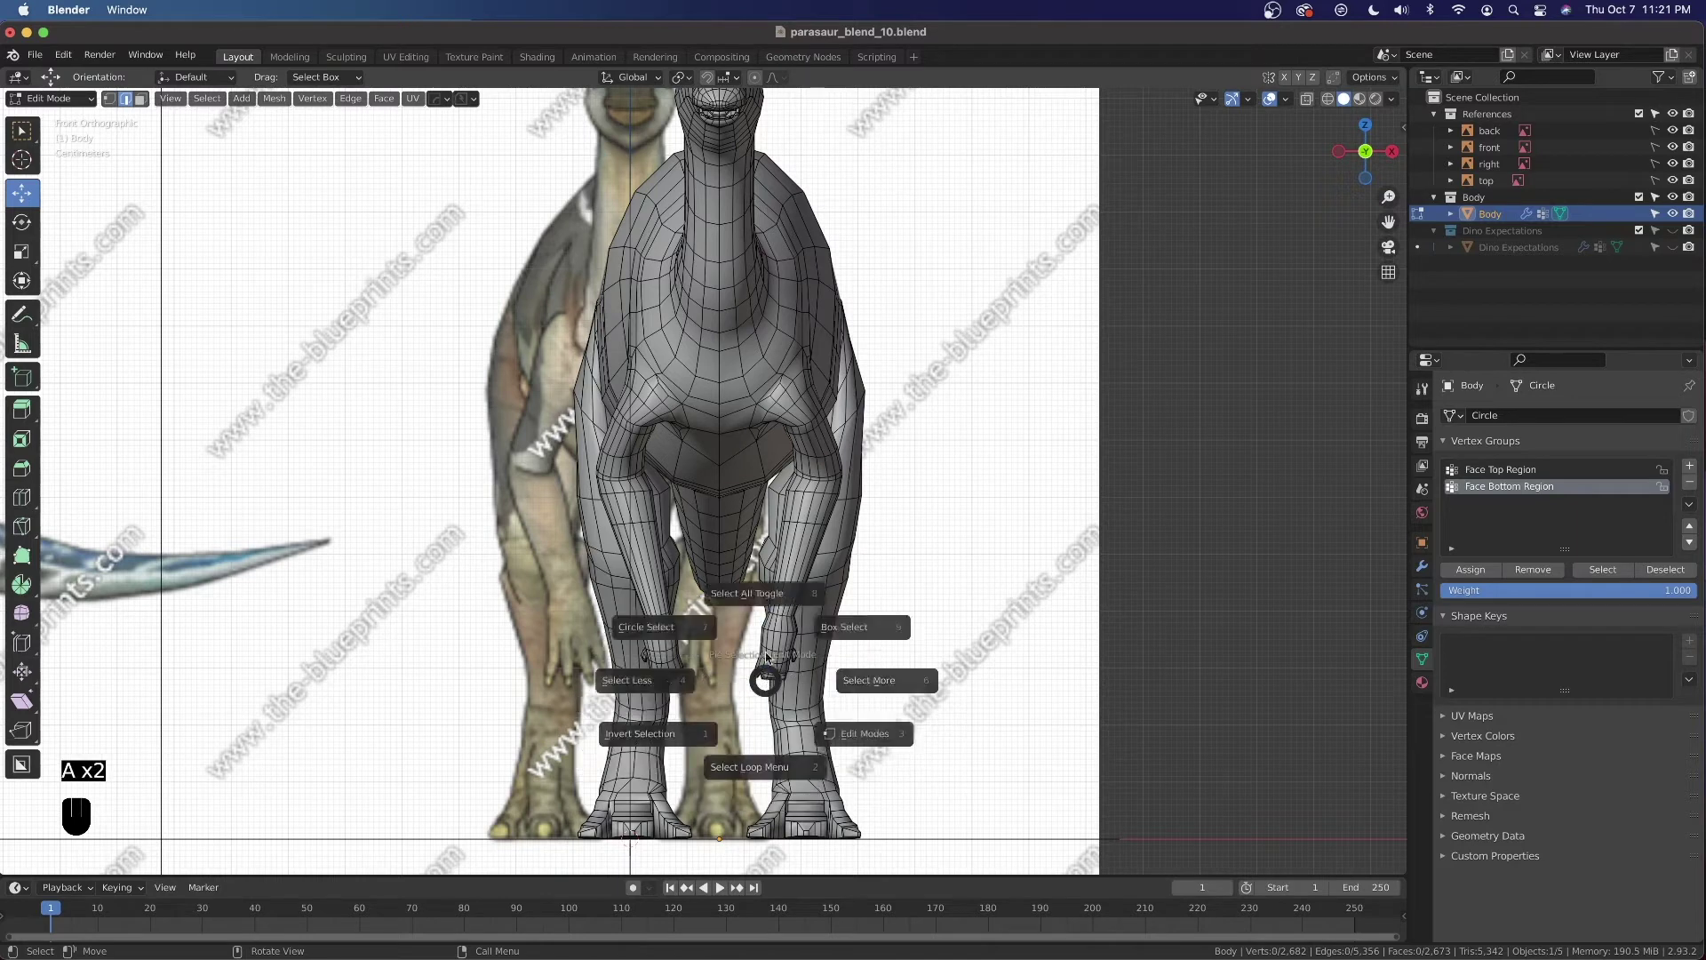
{"action": "left_click", "coordinate": [765, 564]}
{"action": "key", "text": "g"}
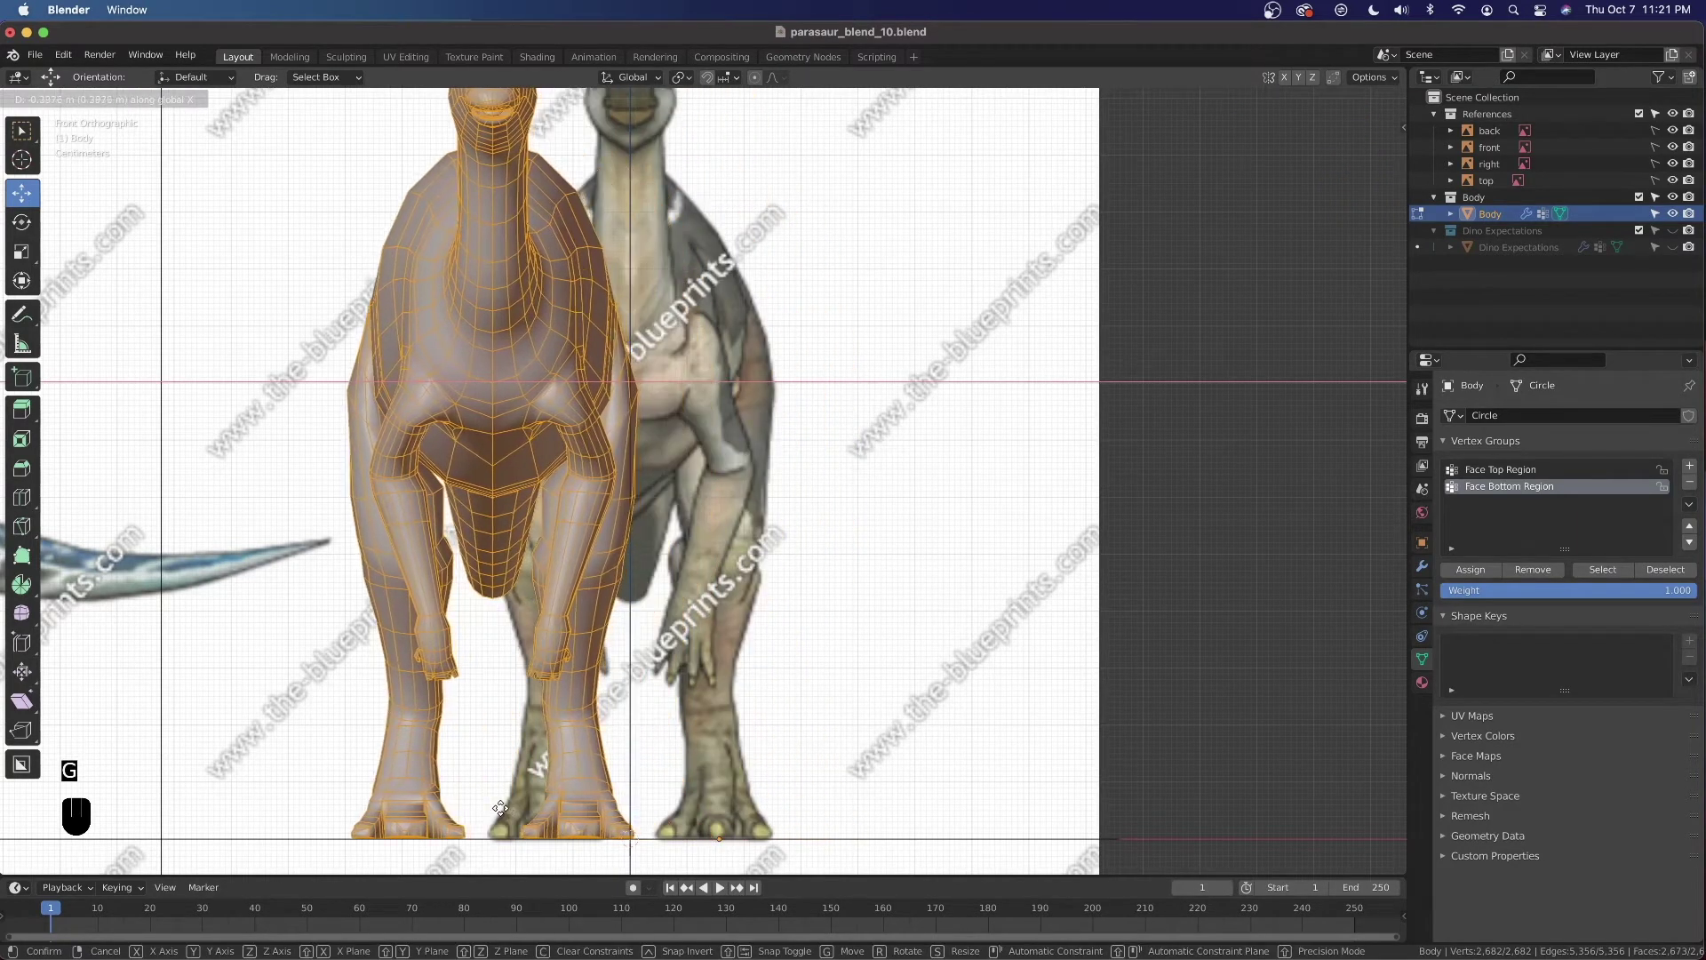
{"action": "right_click", "coordinate": [786, 762]}
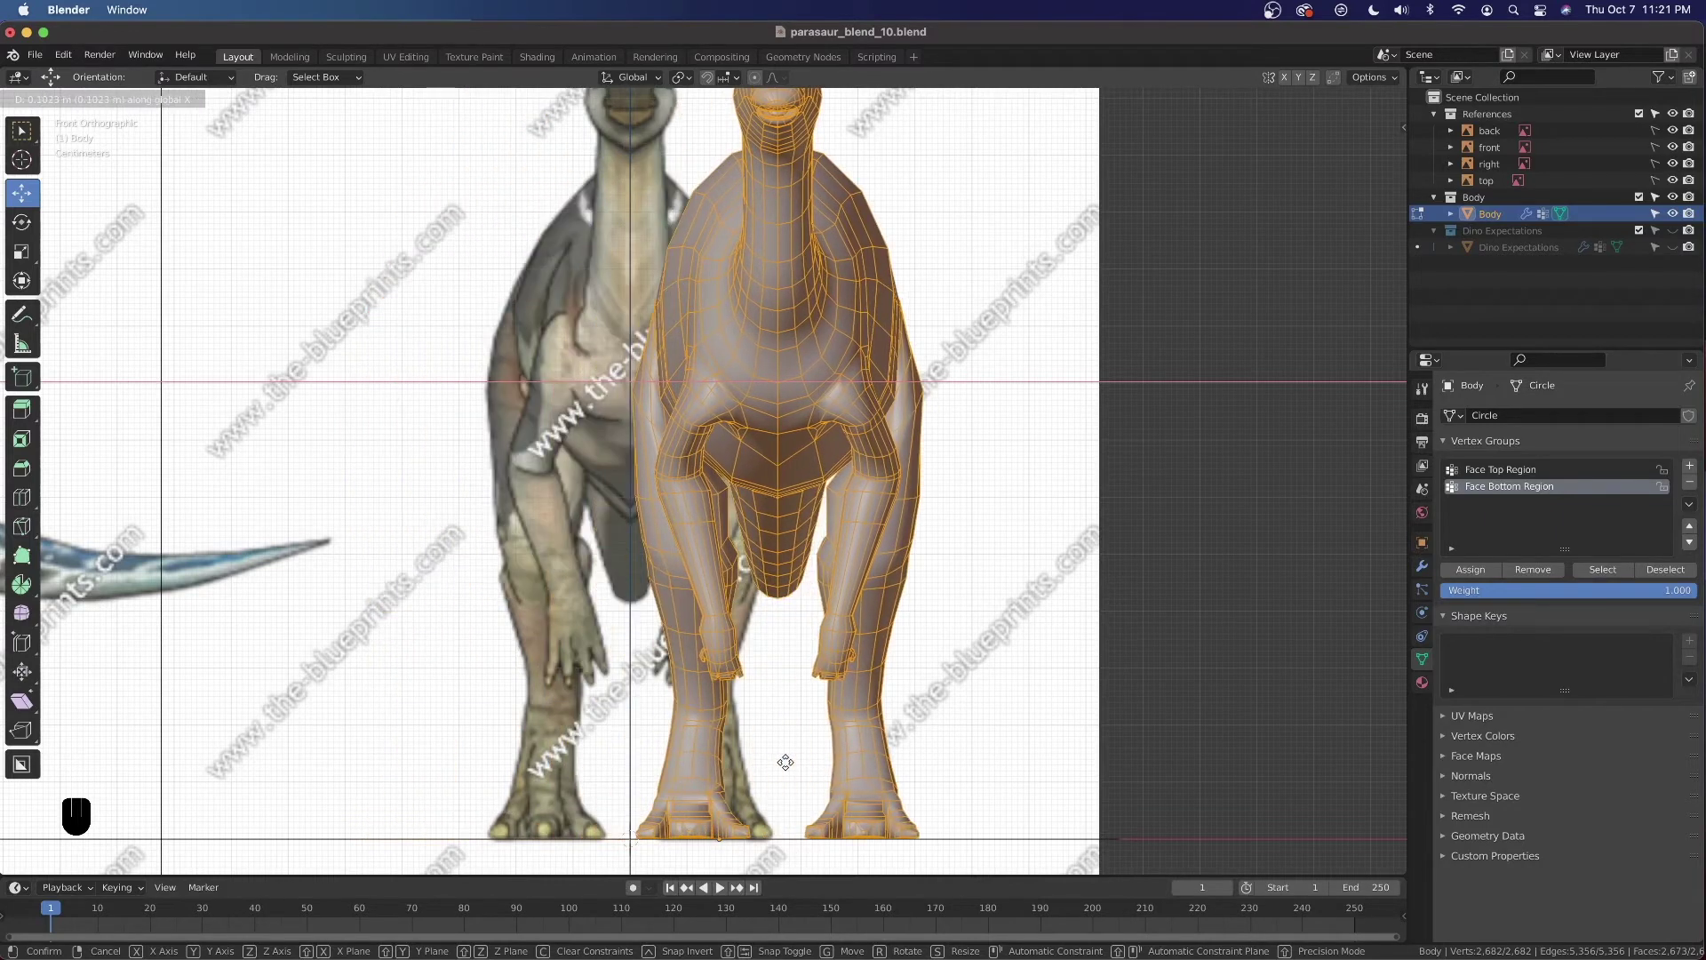
{"action": "key", "text": "Tab"}
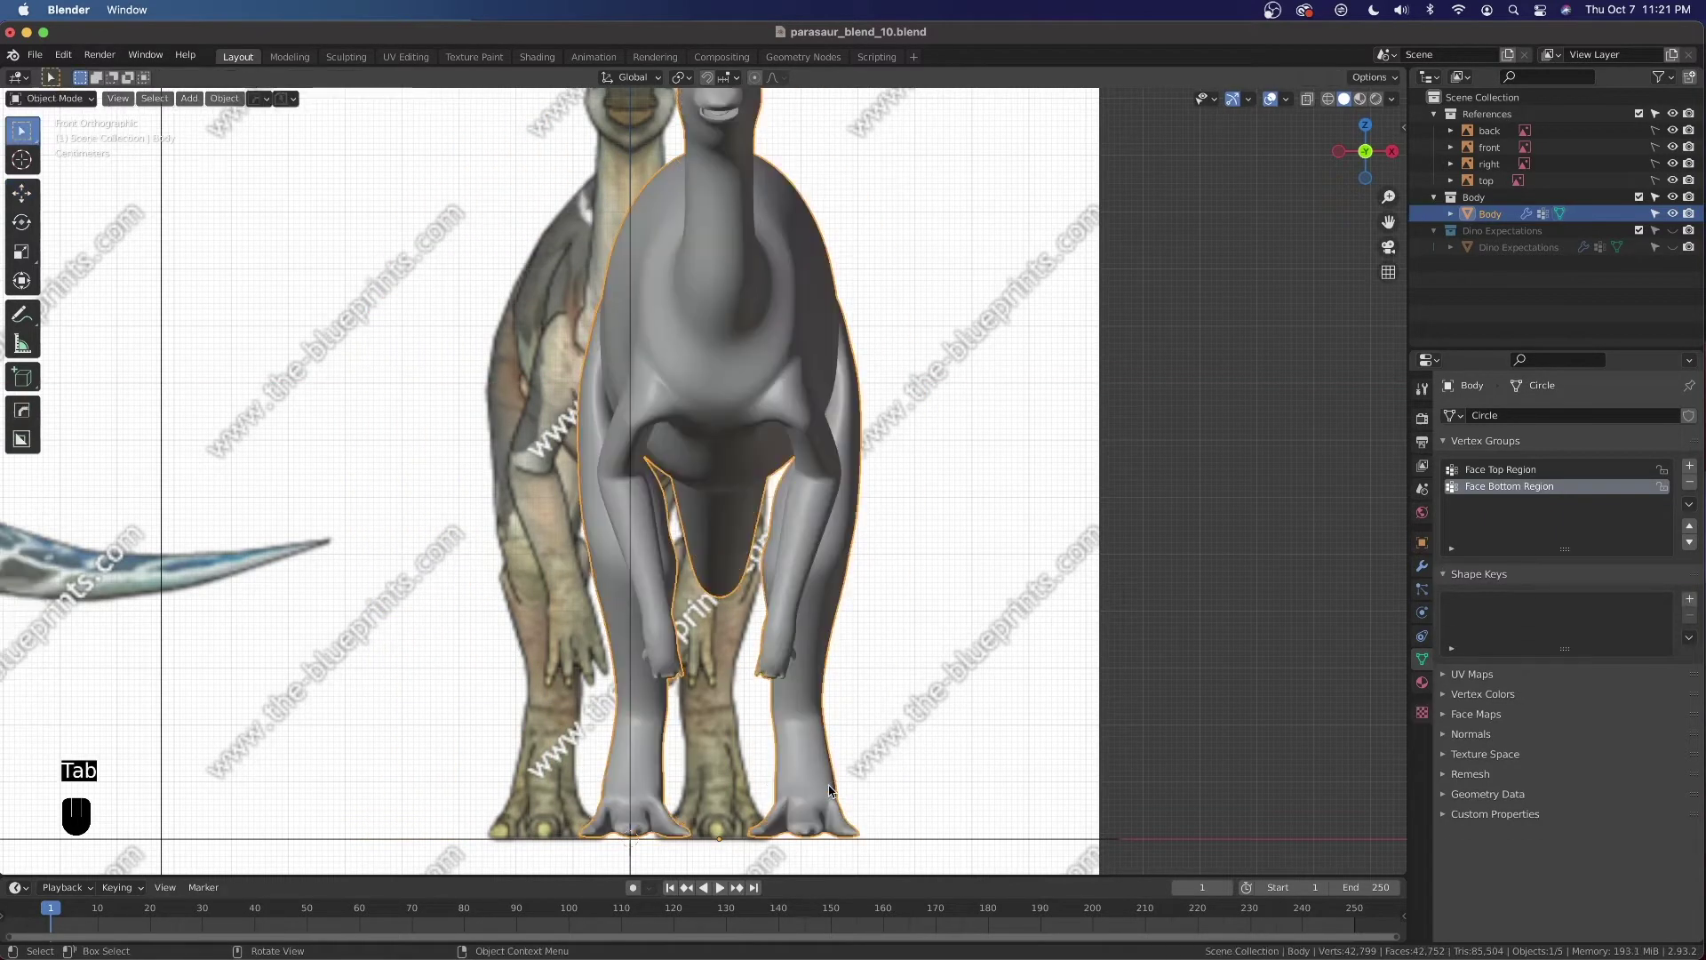
{"action": "key", "text": "g"}
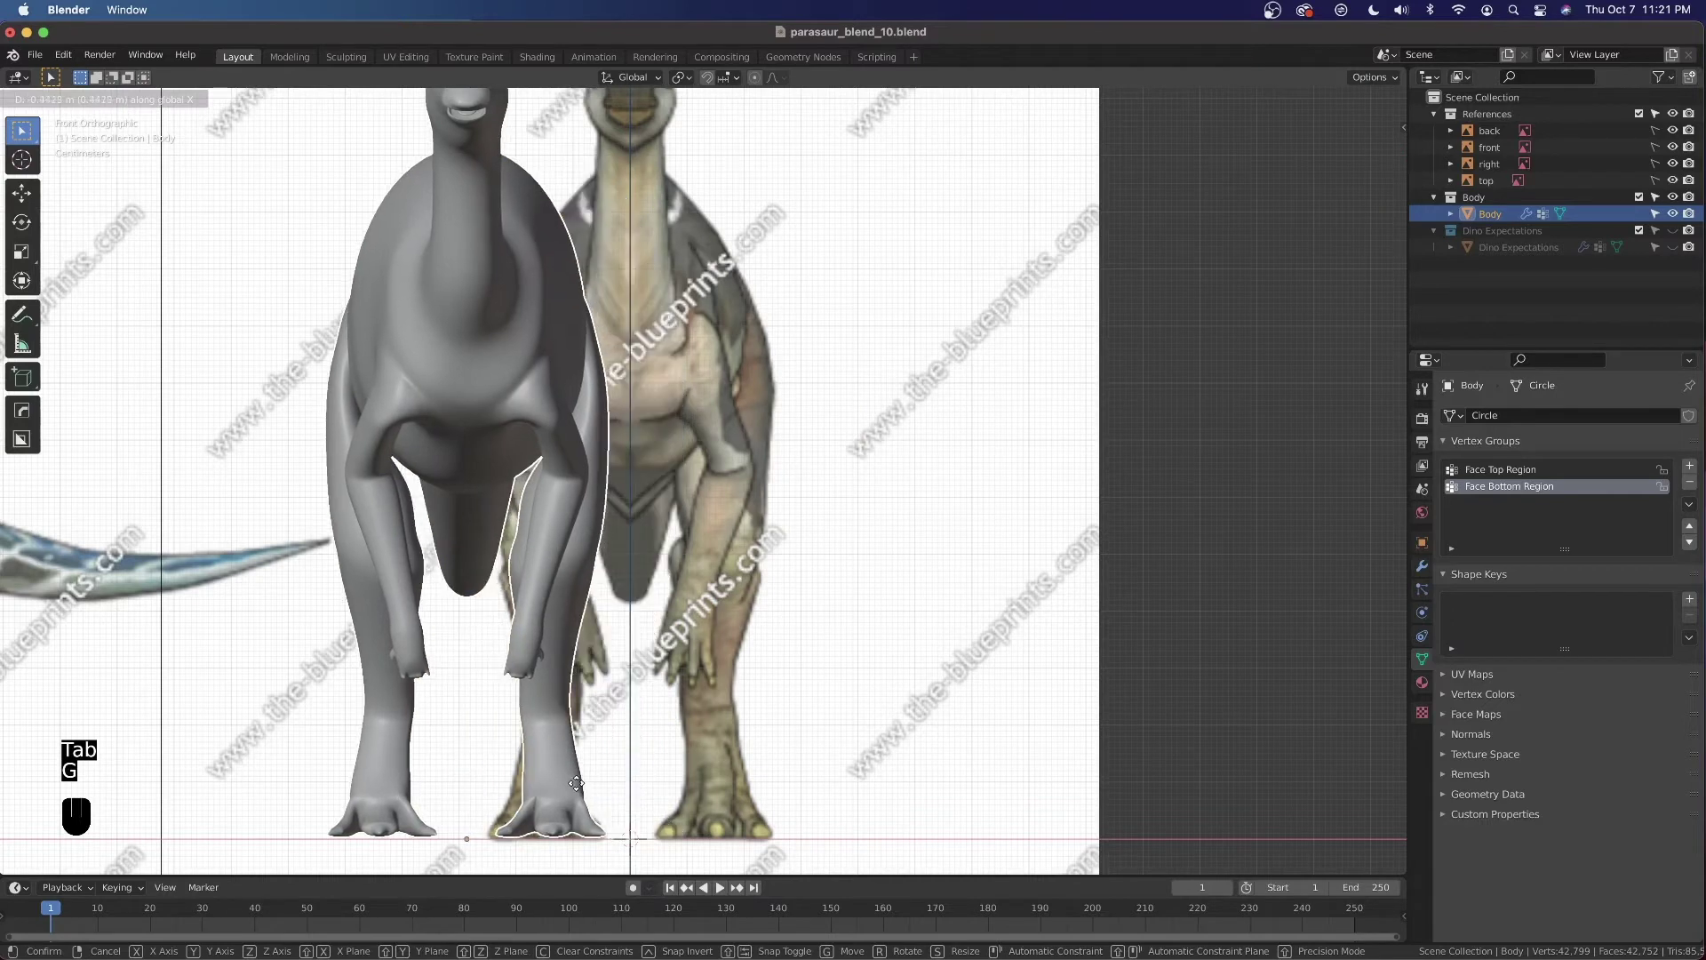
{"action": "left_click", "coordinate": [738, 773]}
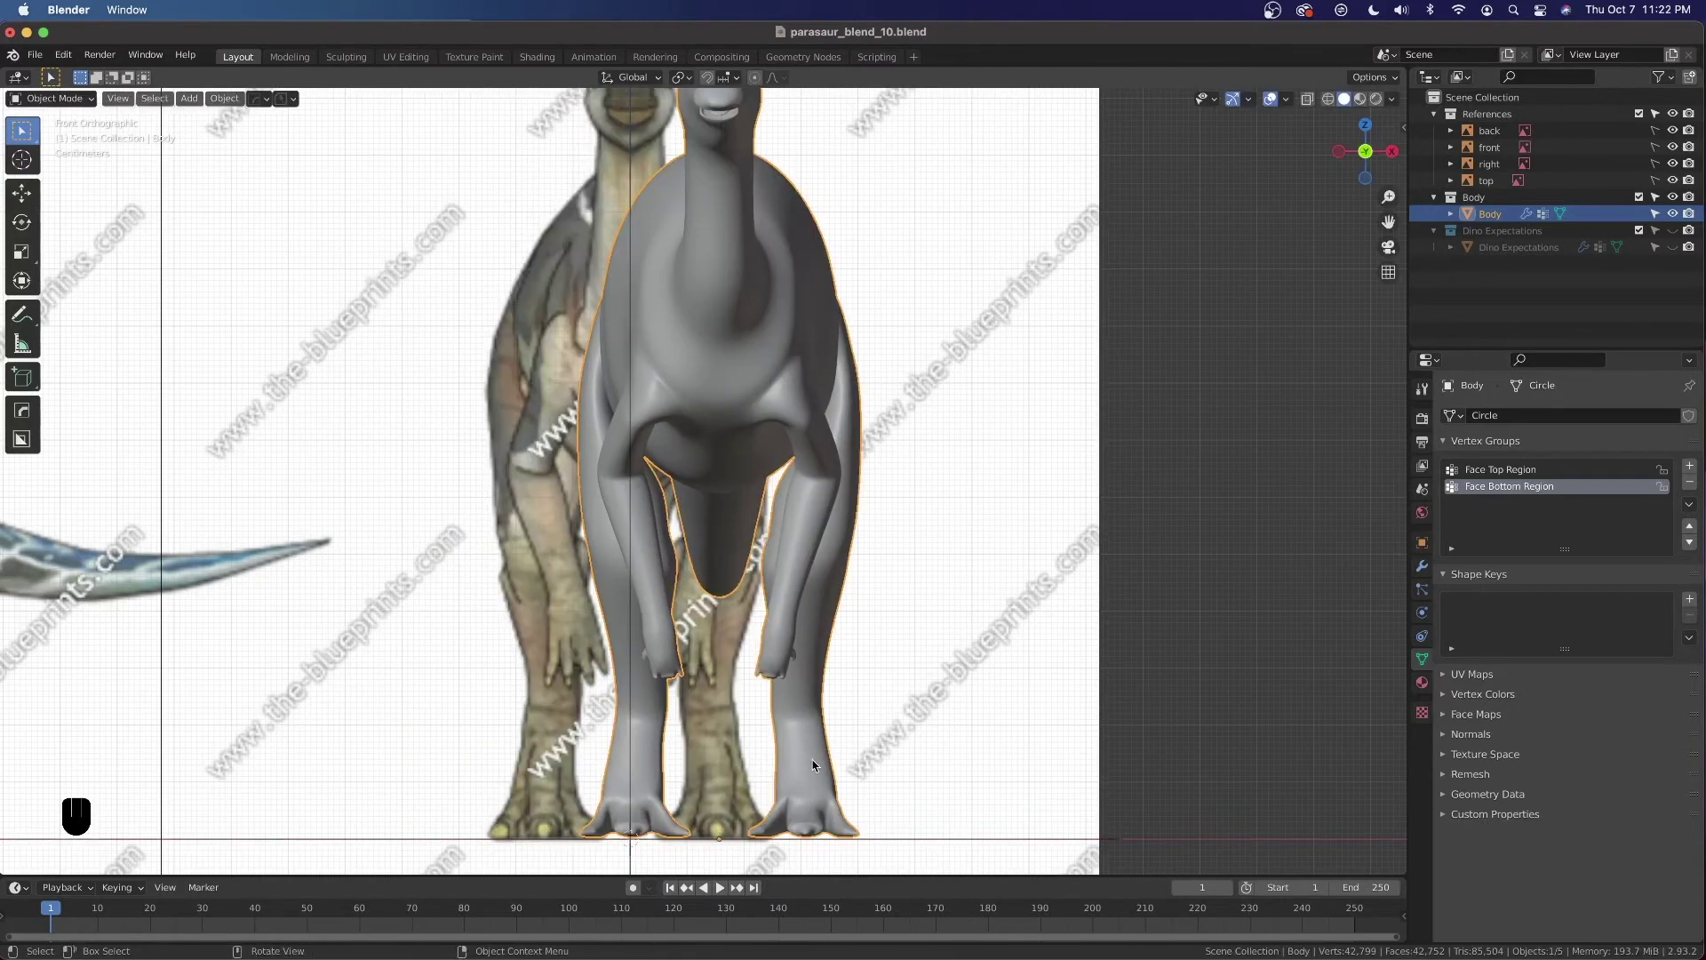
Try snapping the body object to the 3D cursor over the front reference again, and undo it
{"action": "key", "text": "shift+s"}
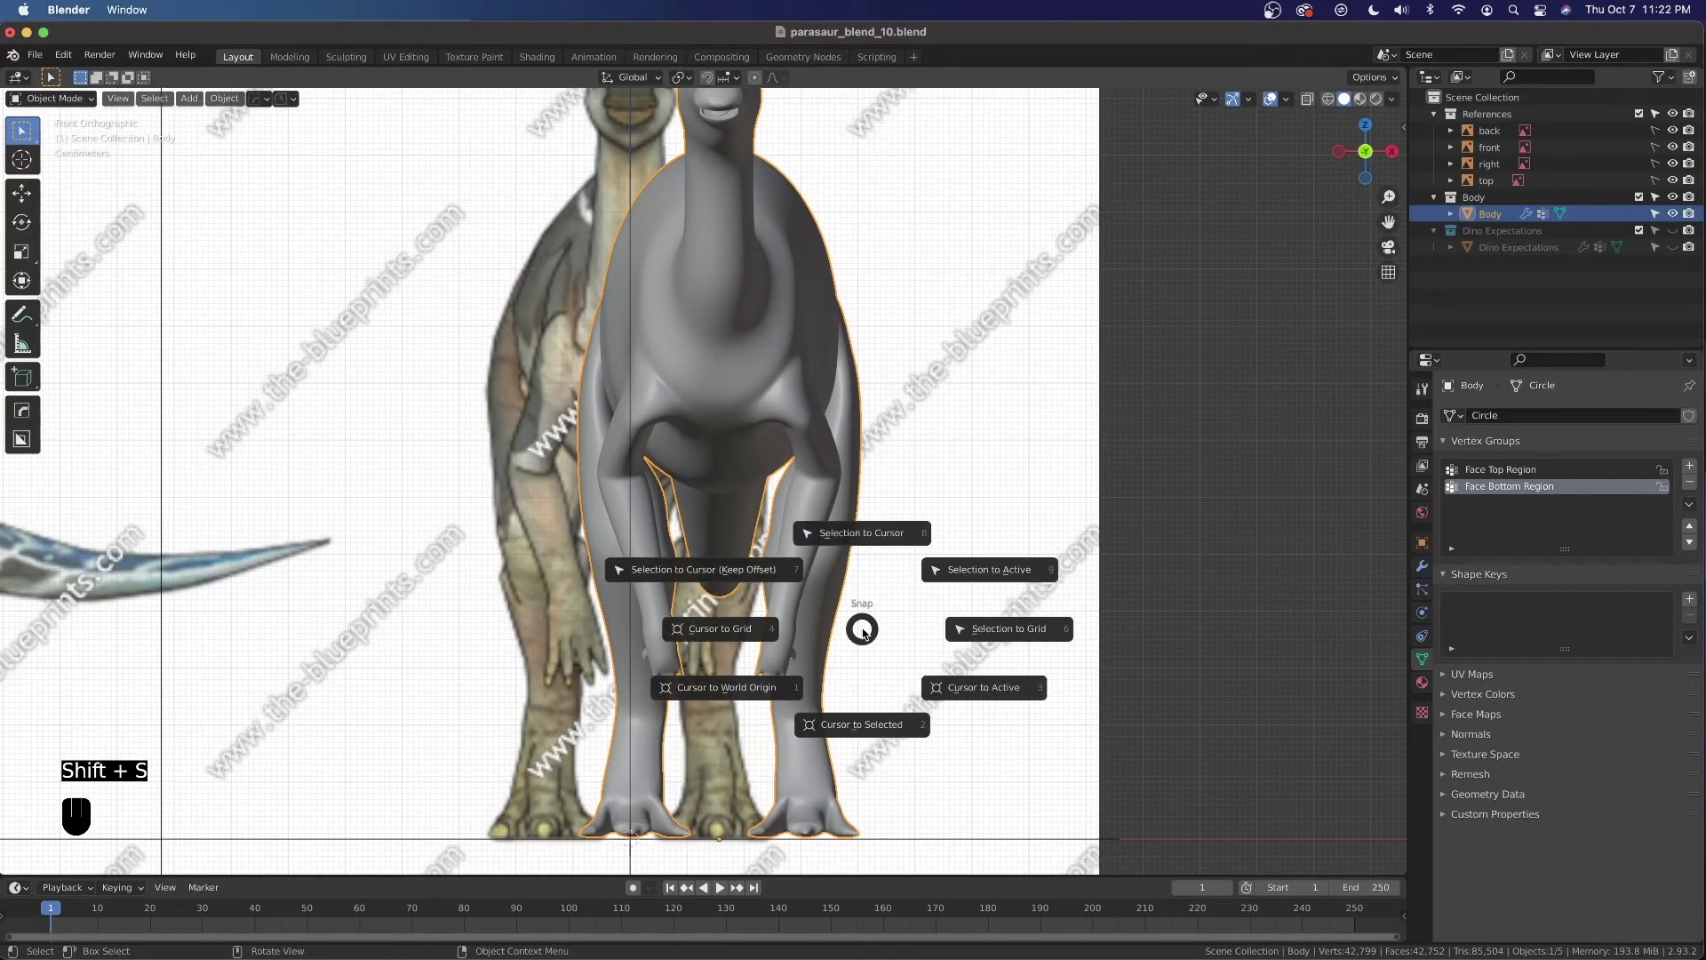
{"action": "left_click", "coordinate": [847, 545]}
{"action": "scroll", "coordinate": [748, 537], "scroll_direction": "down", "scroll_amount": 3}
{"action": "middle_click_drag", "start_coordinate": [723, 557], "coordinate": [864, 605], "text": "shift"}
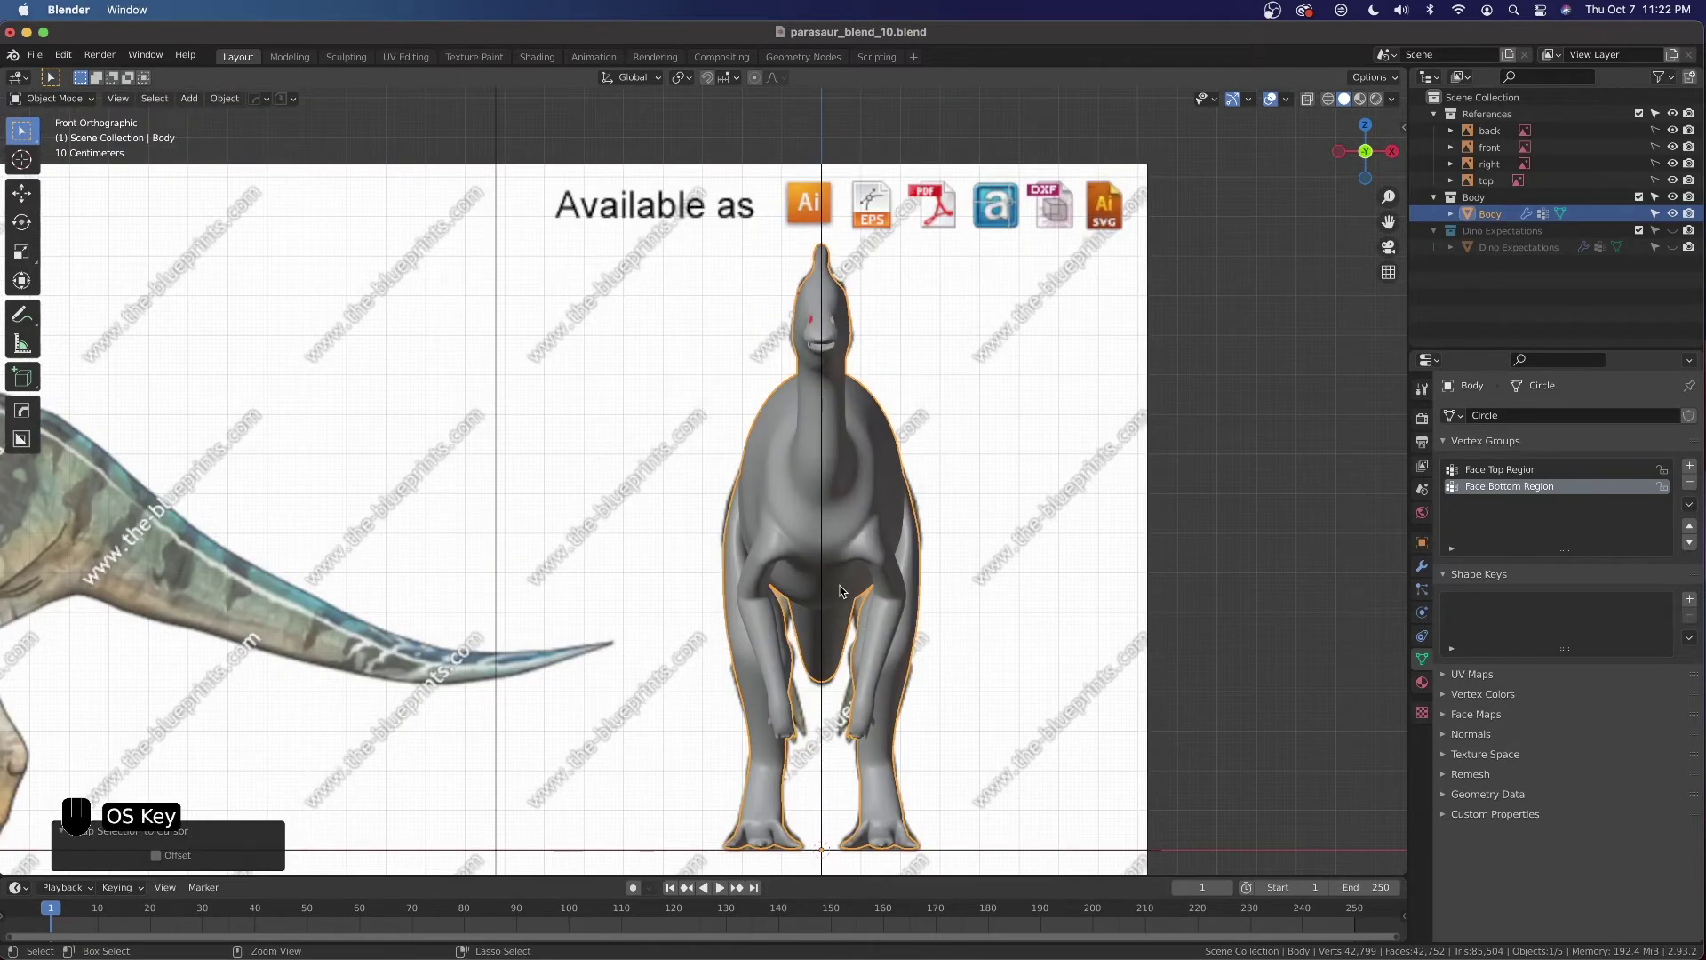
{"action": "key", "text": "super+z"}
Try moving the whole body mesh -0.15664 m along X in Edit Mode, check the head against the front reference, and undo the move
{"action": "middle_click_drag", "start_coordinate": [903, 754], "coordinate": [839, 743], "text": "shift"}
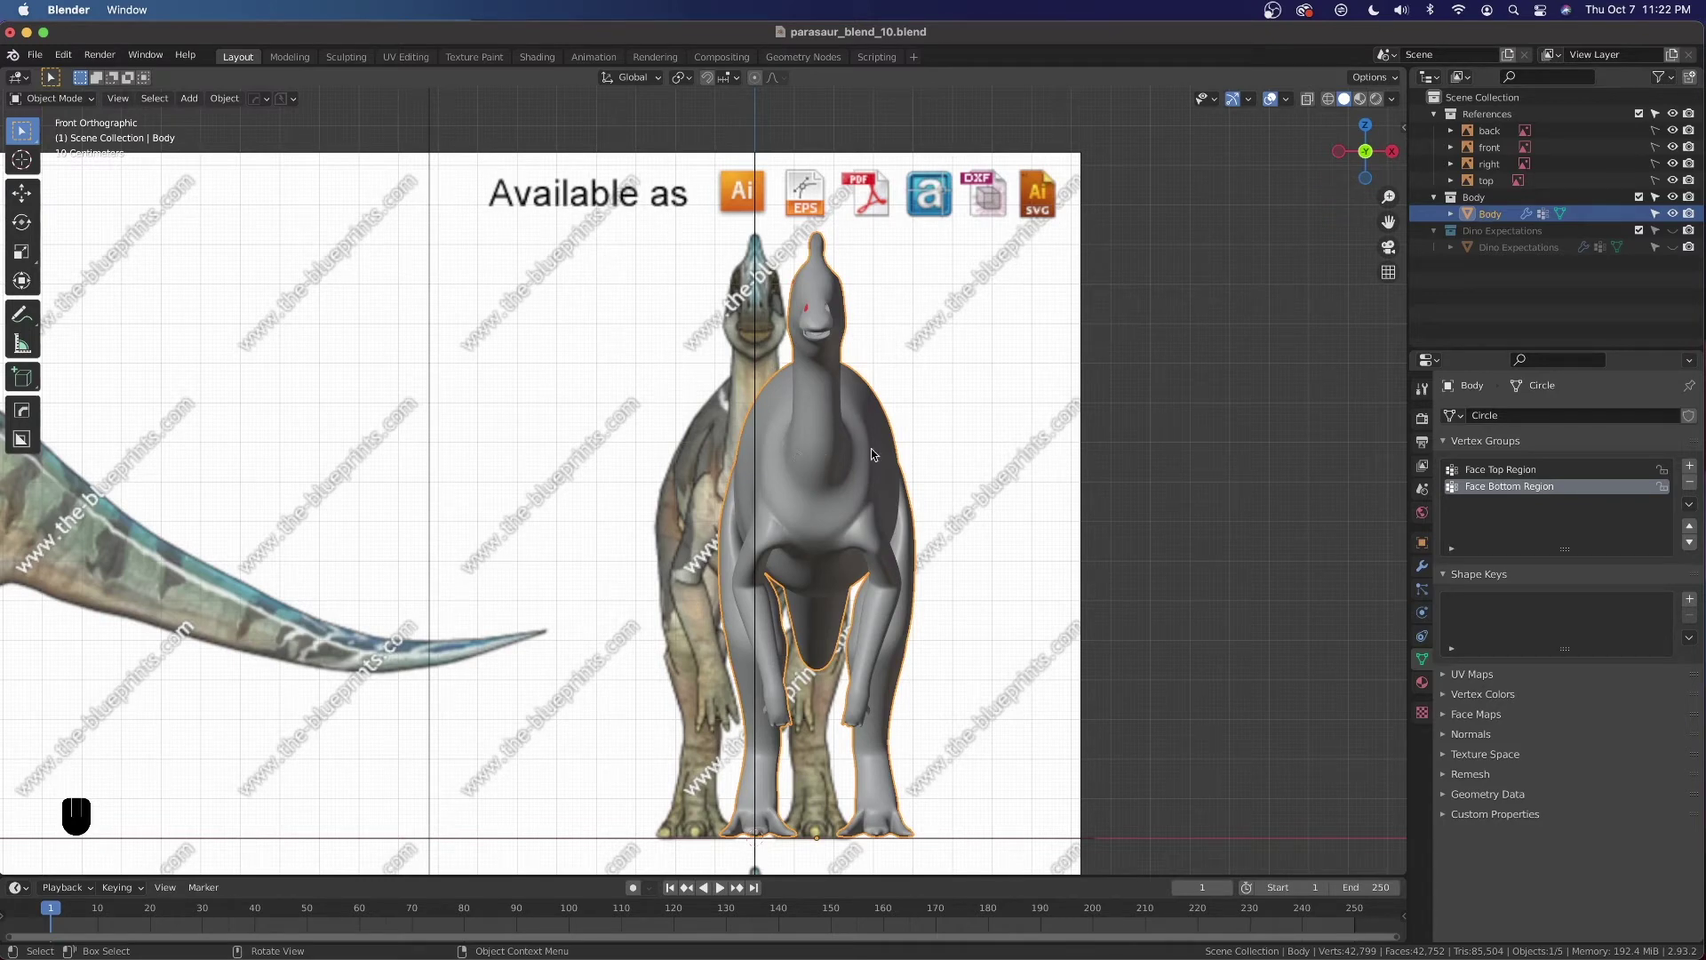
{"action": "scroll", "coordinate": [860, 473], "scroll_direction": "up", "scroll_amount": 1}
{"action": "key", "text": "Tab"}
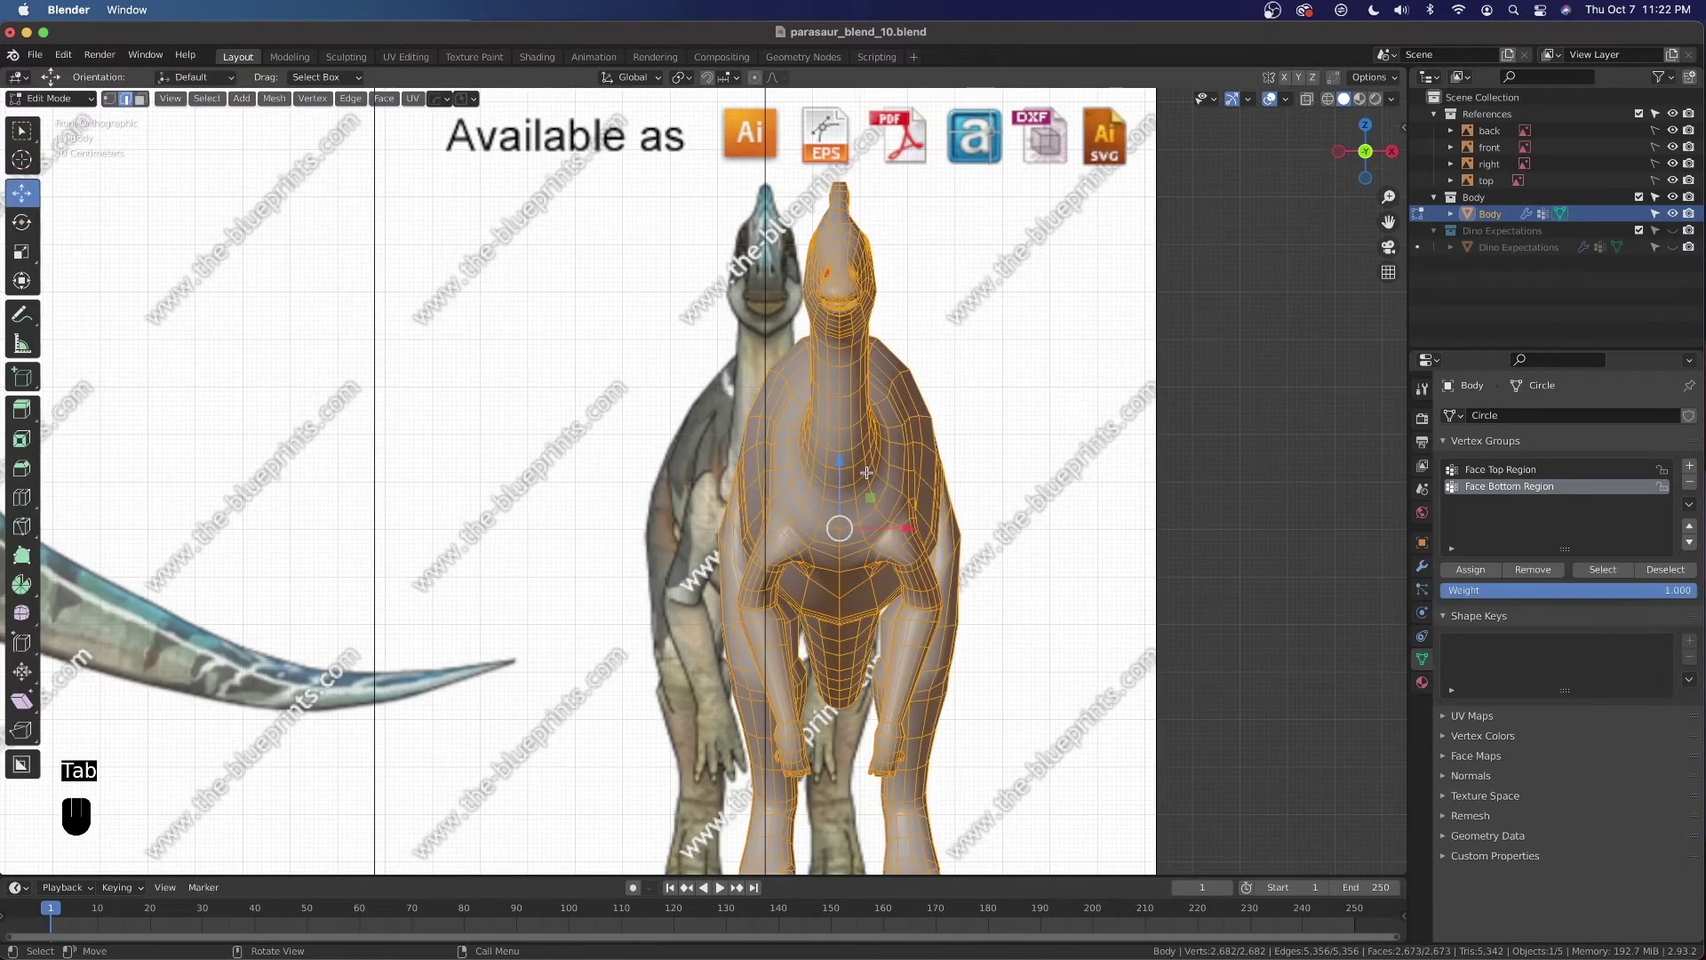
{"action": "scroll", "coordinate": [867, 474], "scroll_direction": "up", "scroll_amount": 3}
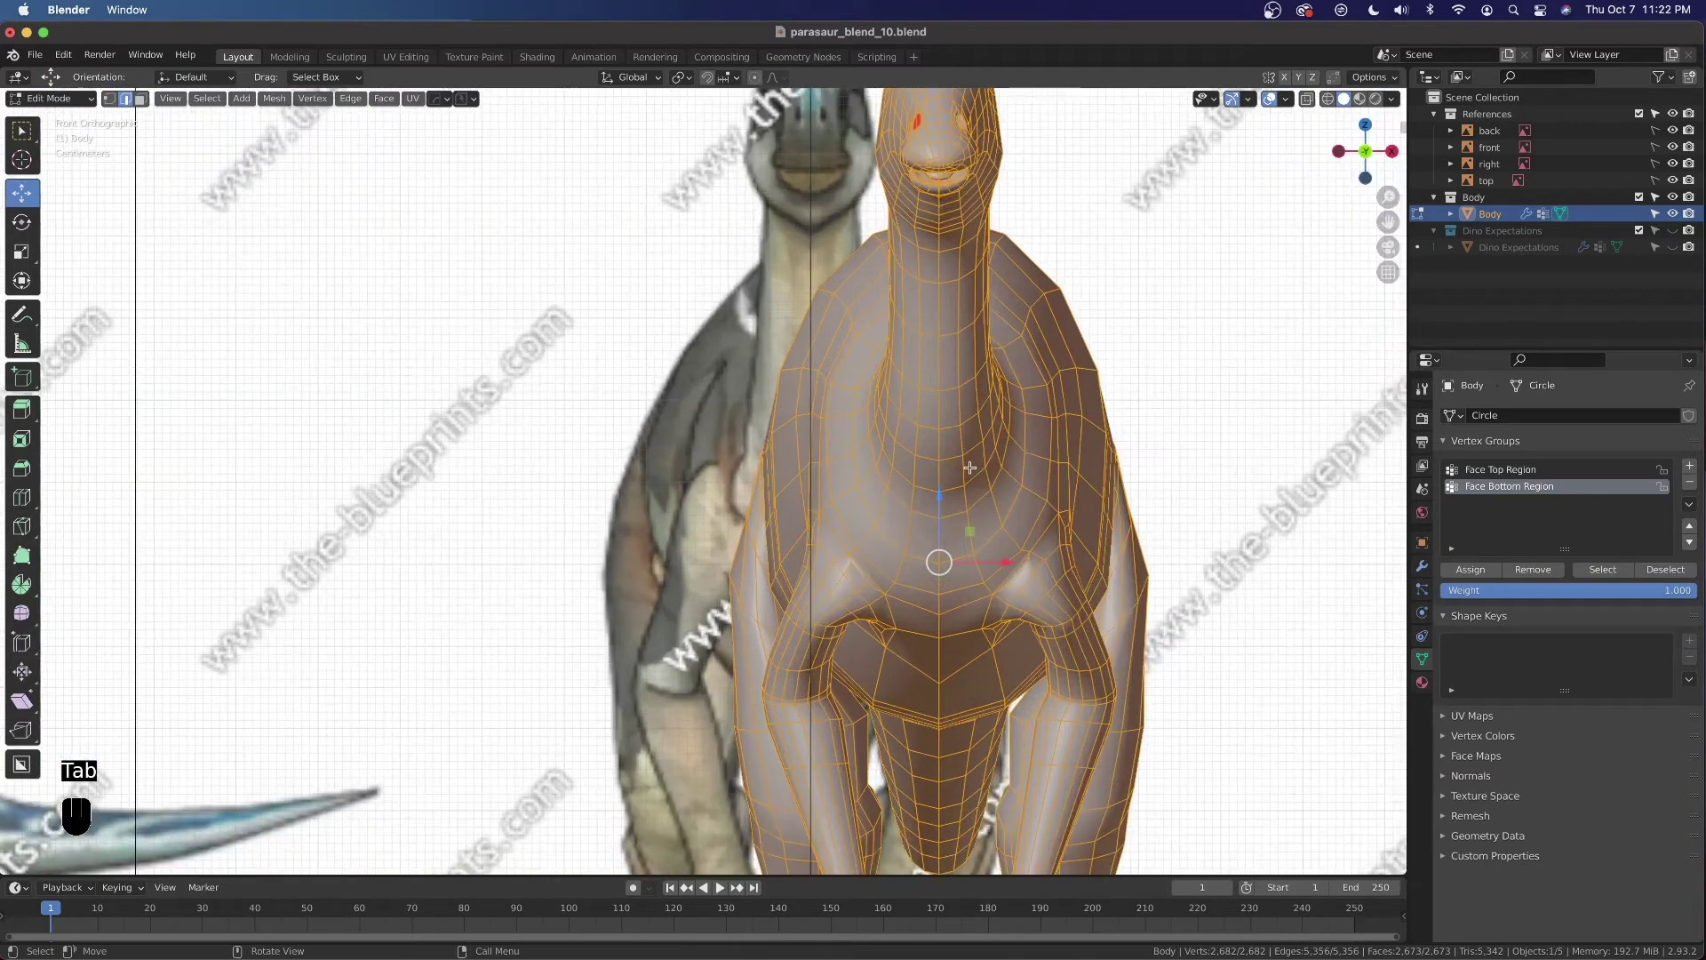
{"action": "middle_click_drag", "start_coordinate": [970, 467], "coordinate": [494, 462], "text": "shift"}
{"action": "key", "text": "g"}
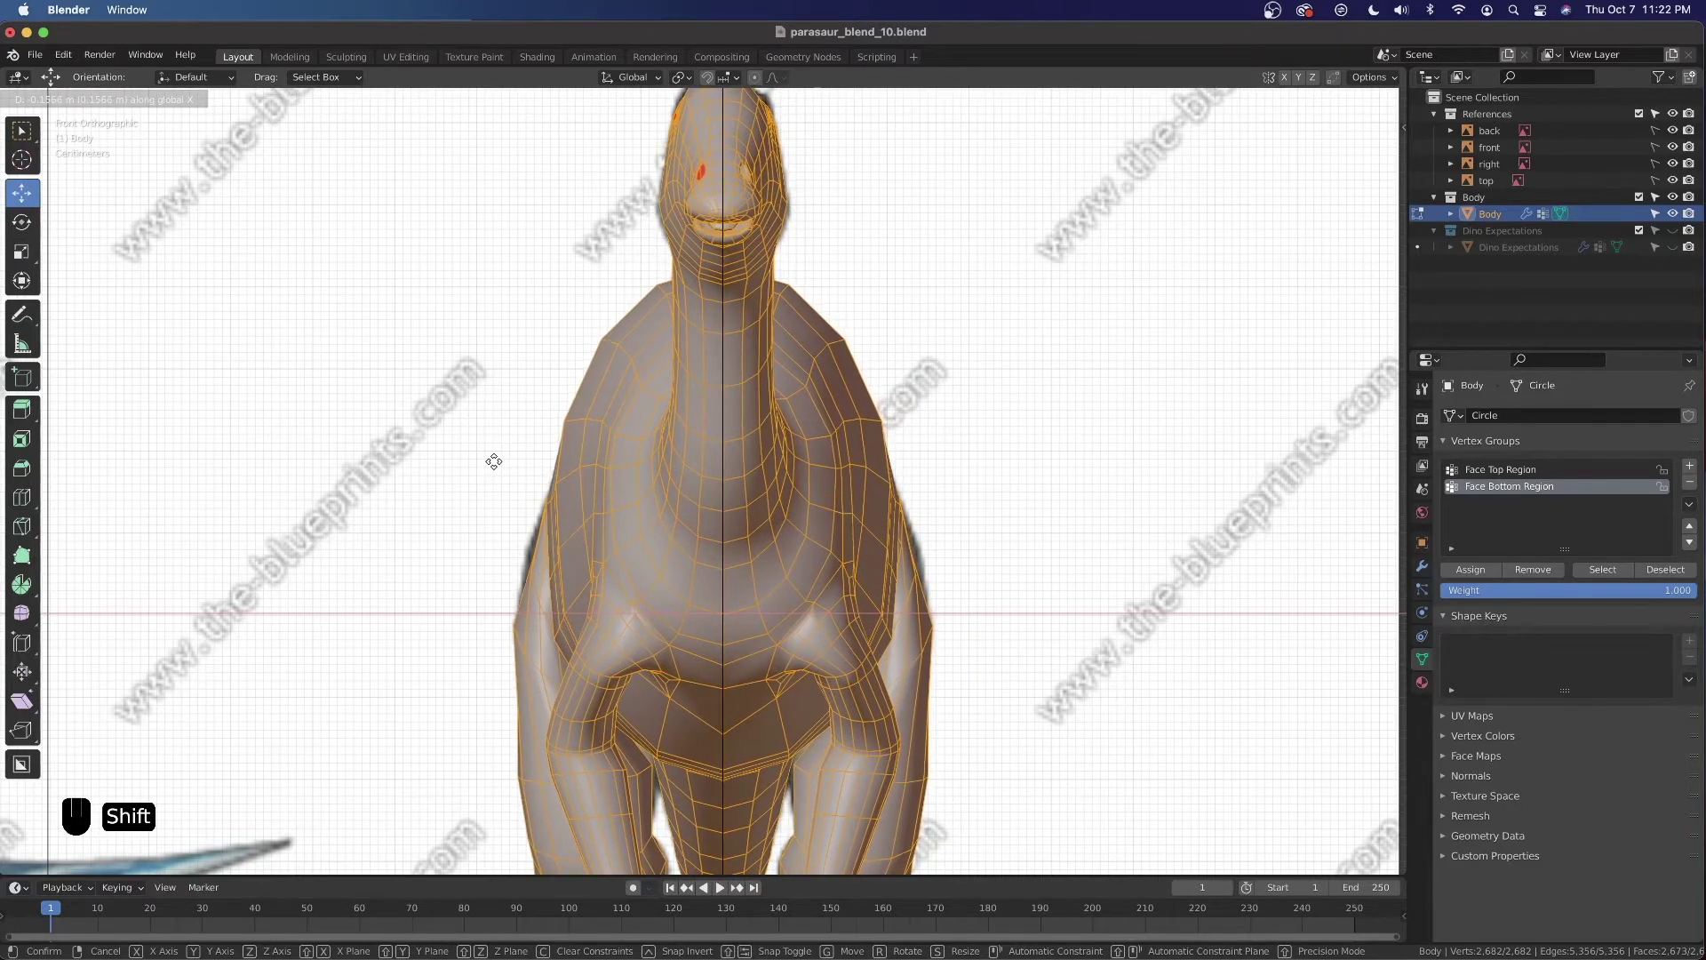
{"action": "left_click", "coordinate": [494, 463]}
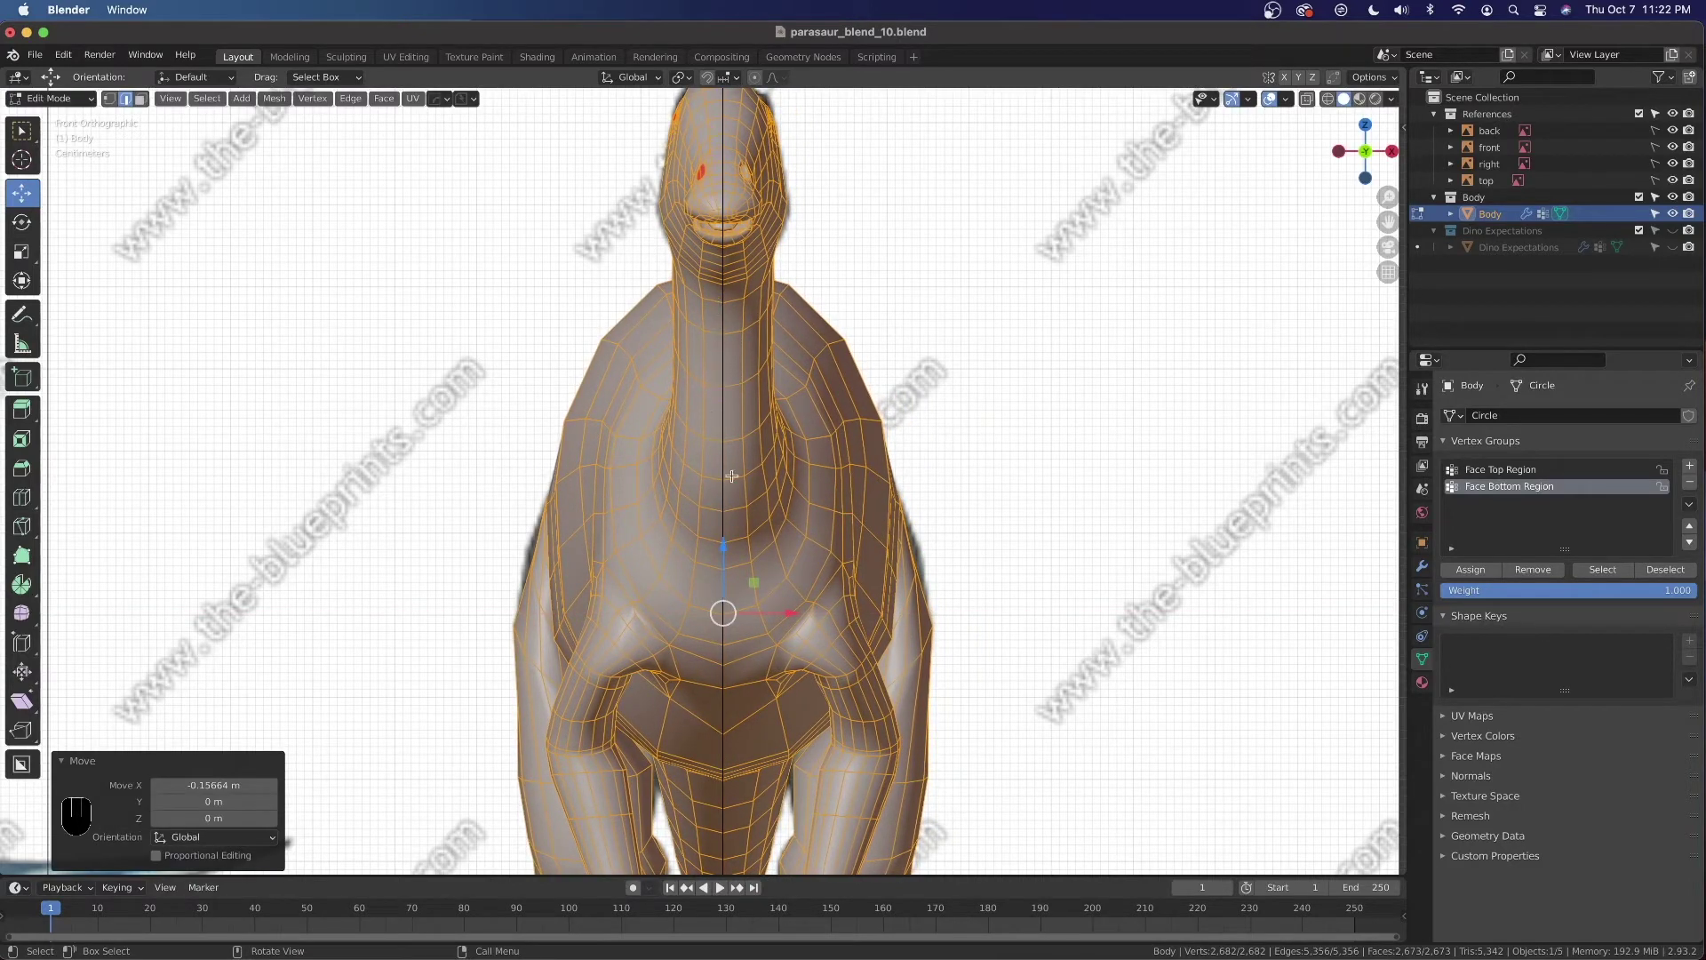
{"action": "scroll", "coordinate": [731, 477], "scroll_direction": "up", "scroll_amount": 5, "text": "shift"}
{"action": "scroll", "coordinate": [838, 572], "scroll_direction": "up", "scroll_amount": 4}
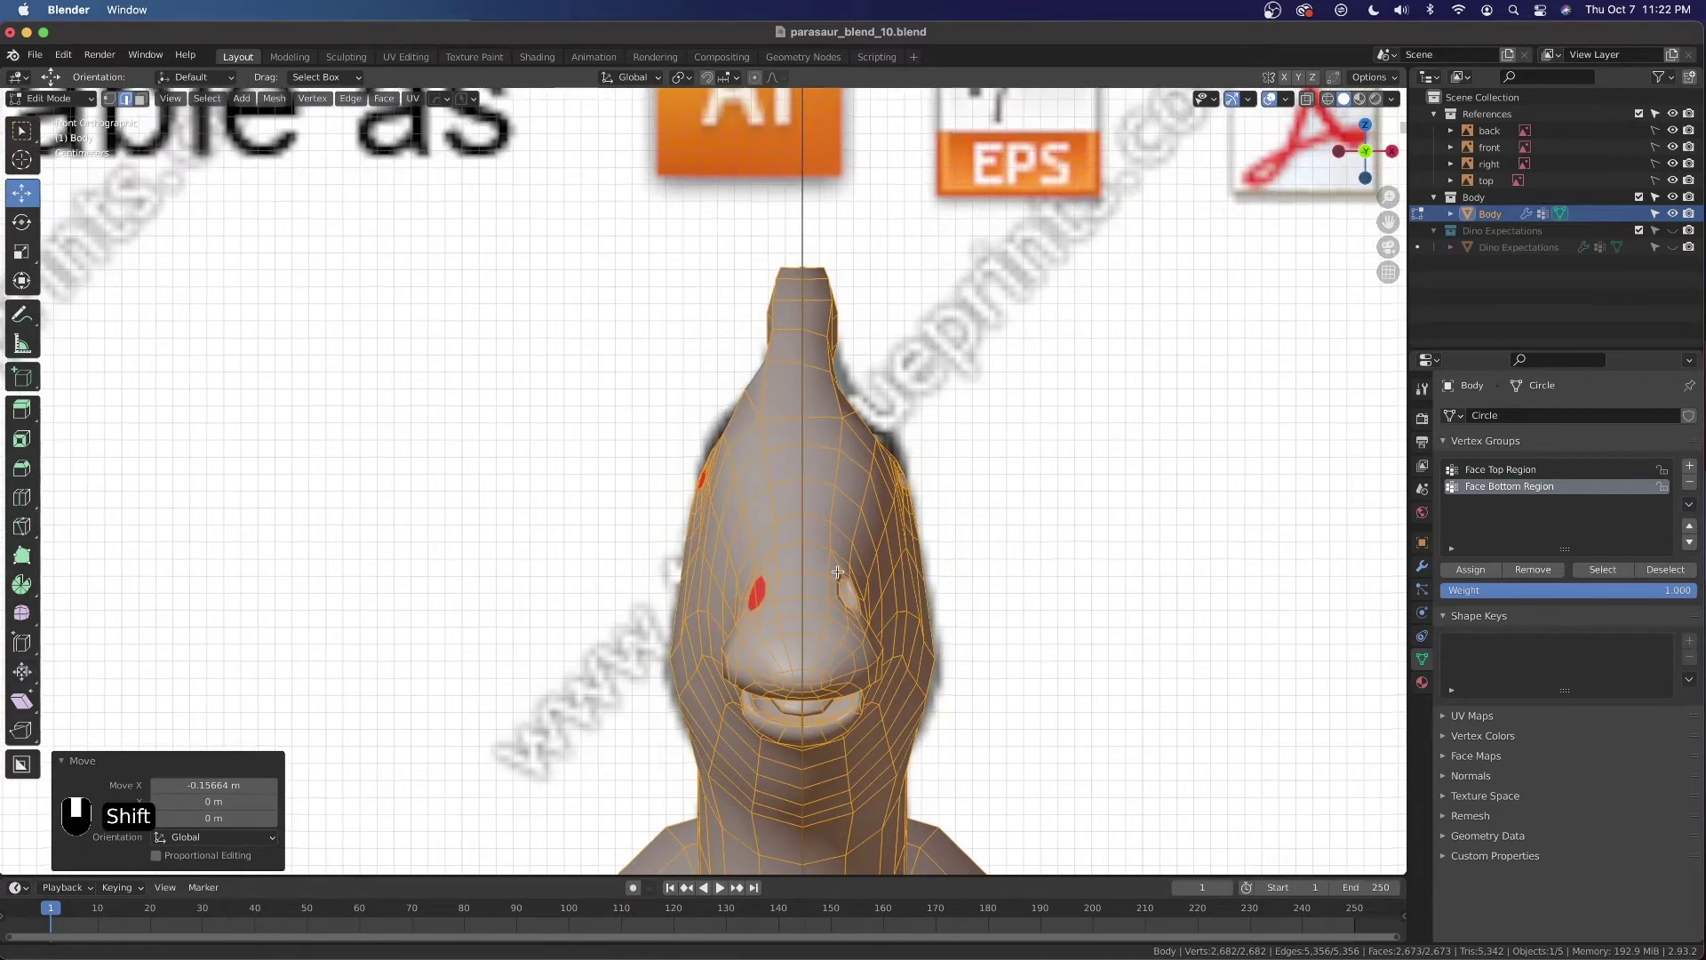
{"action": "scroll", "coordinate": [838, 572], "scroll_direction": "up", "scroll_amount": 2}
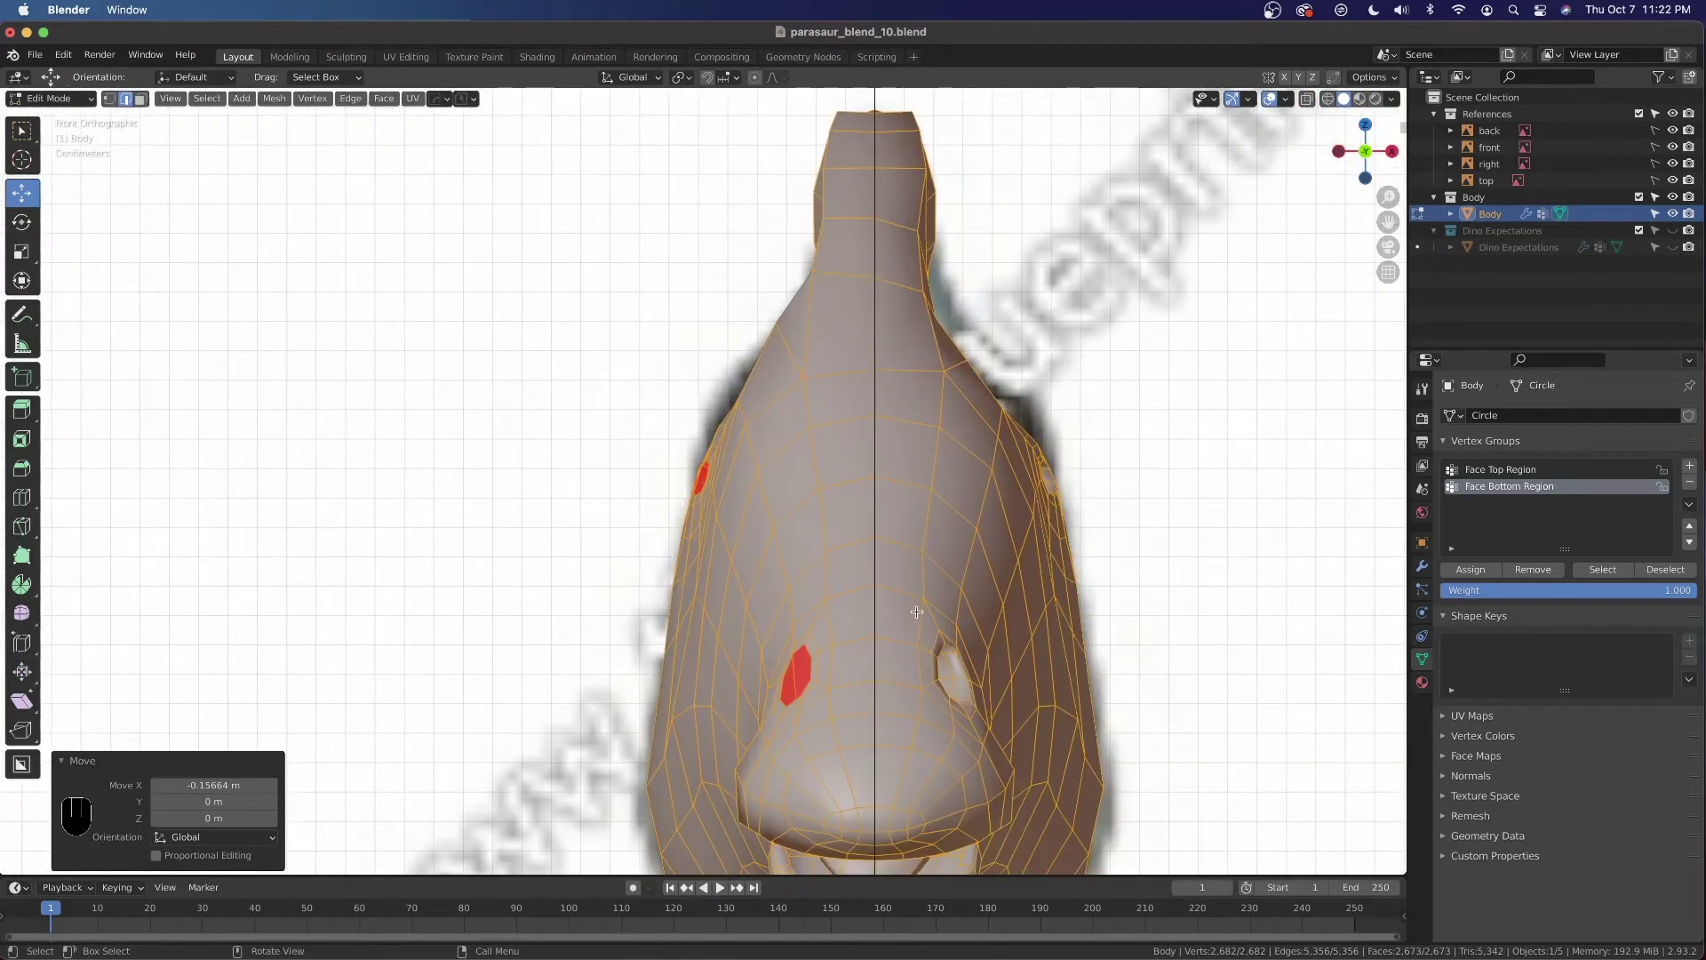
{"action": "scroll", "coordinate": [872, 441], "scroll_direction": "down", "scroll_amount": 3}
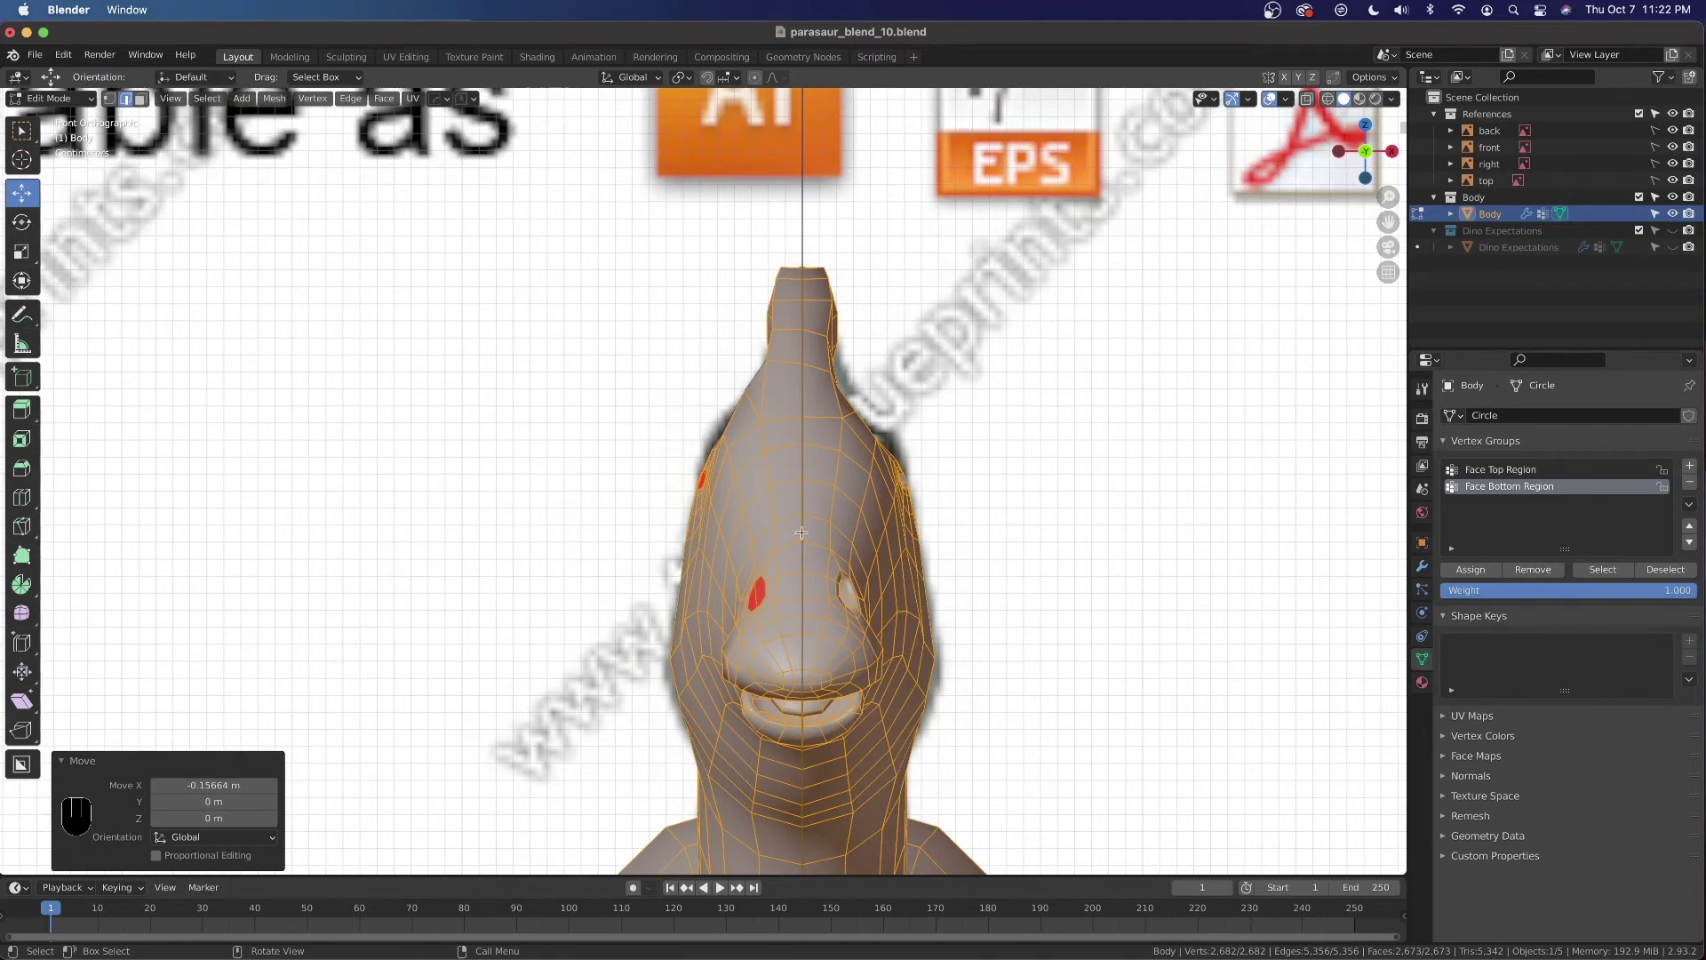
{"action": "key", "text": "super+z"}
Return to Object Mode and snap the body to the 3D cursor, centring it on the front reference
{"action": "scroll", "coordinate": [828, 455], "scroll_direction": "down", "scroll_amount": 4}
{"action": "scroll", "coordinate": [831, 360], "scroll_direction": "up", "scroll_amount": 5}
{"action": "scroll", "coordinate": [831, 360], "scroll_direction": "down", "scroll_amount": 4}
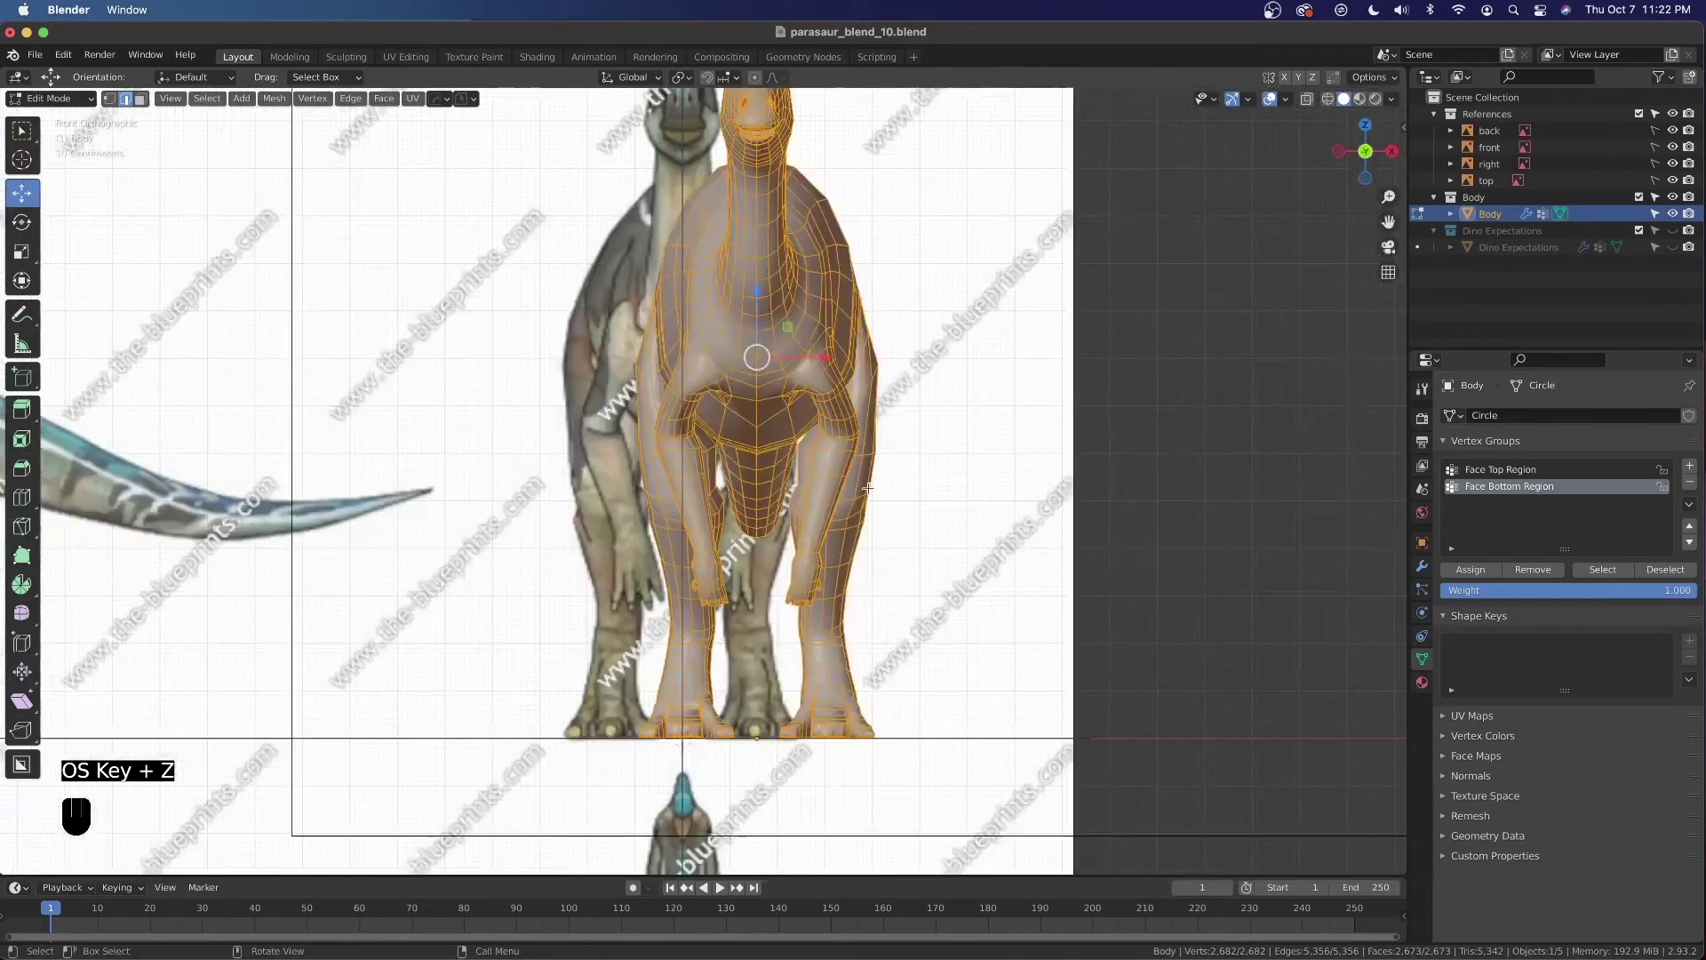
{"action": "key", "text": "Tab"}
{"action": "key", "text": "Tab"}
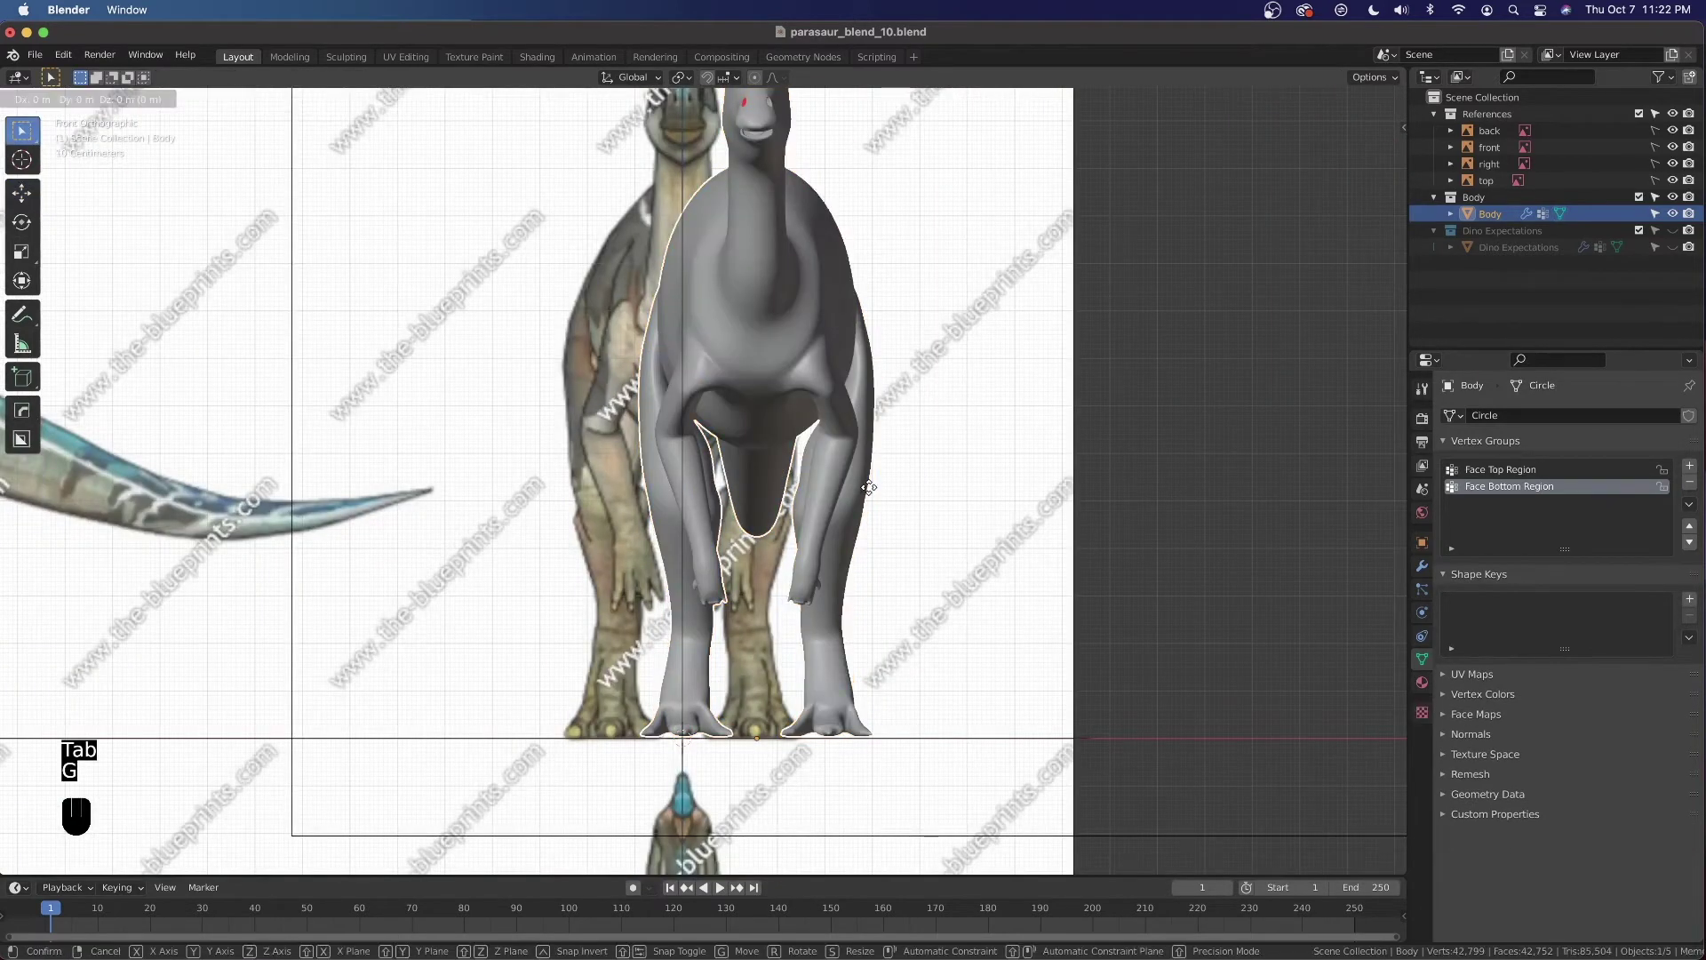
{"action": "key", "text": "Tab"}
{"action": "key", "text": "shift+s"}
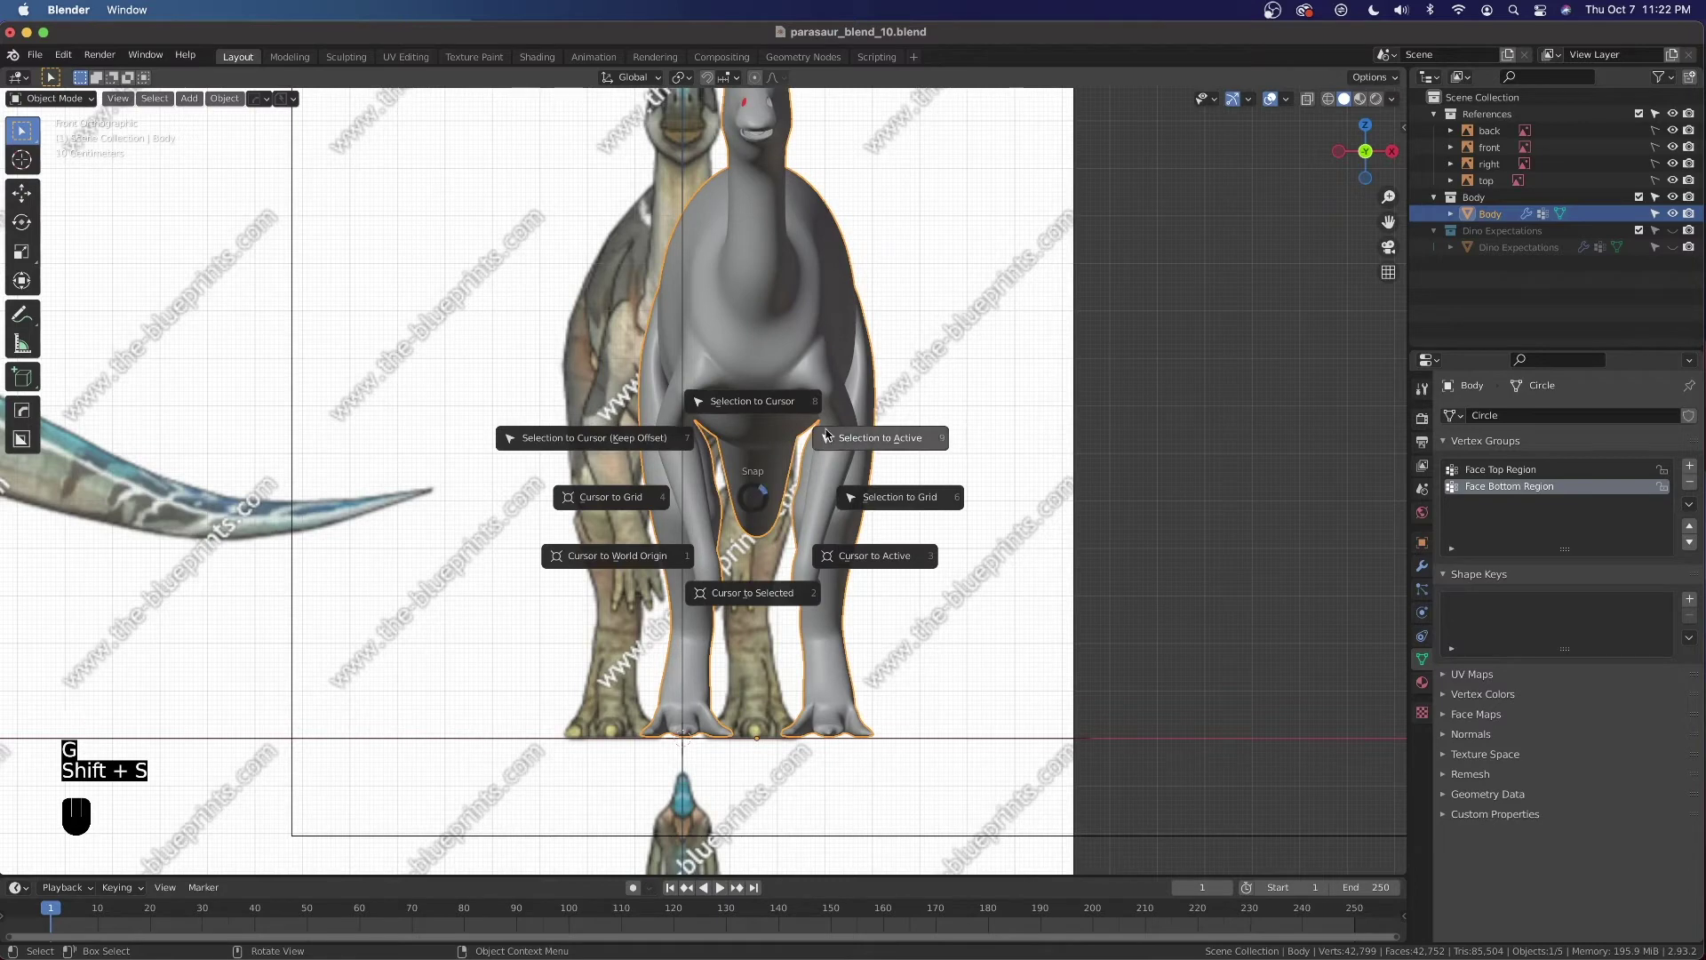
{"action": "left_click", "coordinate": [793, 402]}
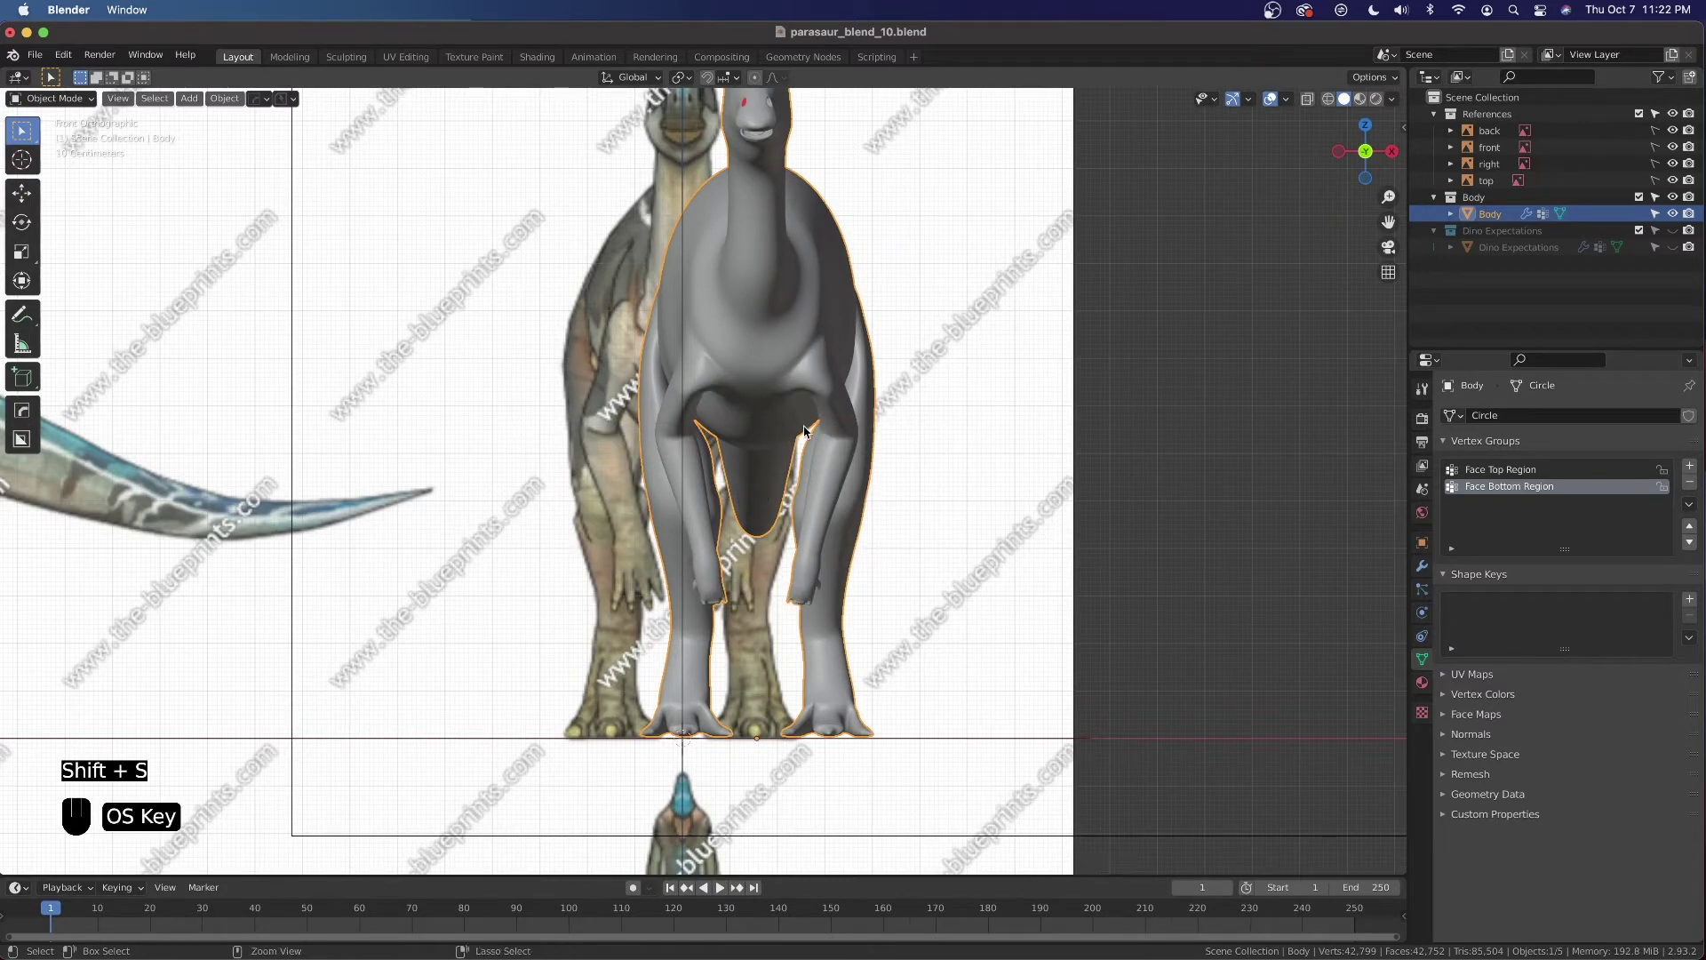
{"action": "key", "text": "super+z"}
{"action": "key", "text": "shift+s"}
{"action": "left_click", "coordinate": [796, 351]}
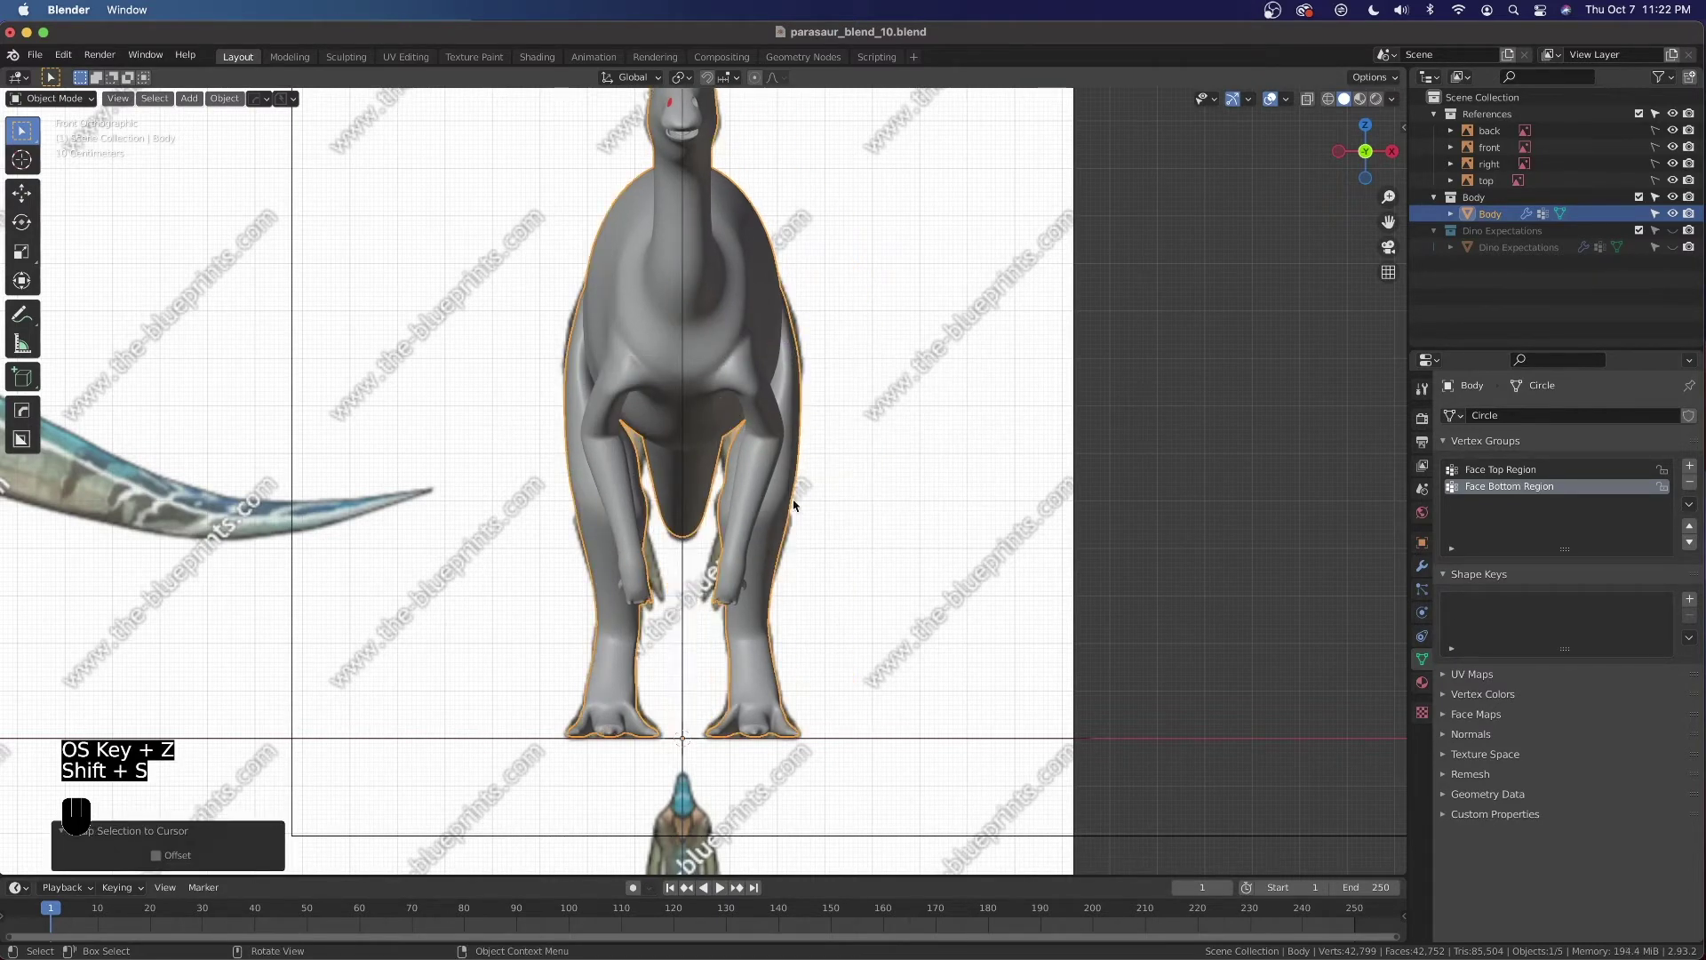
Compare the body with the side reference in the right orthographic view and save the file
{"action": "scroll", "coordinate": [772, 504], "scroll_direction": "down", "scroll_amount": 3}
{"action": "middle_click_drag", "start_coordinate": [788, 438], "coordinate": [756, 502]}
{"action": "key", "text": "KP_3"}
{"action": "scroll", "coordinate": [790, 497], "scroll_direction": "up", "scroll_amount": 5}
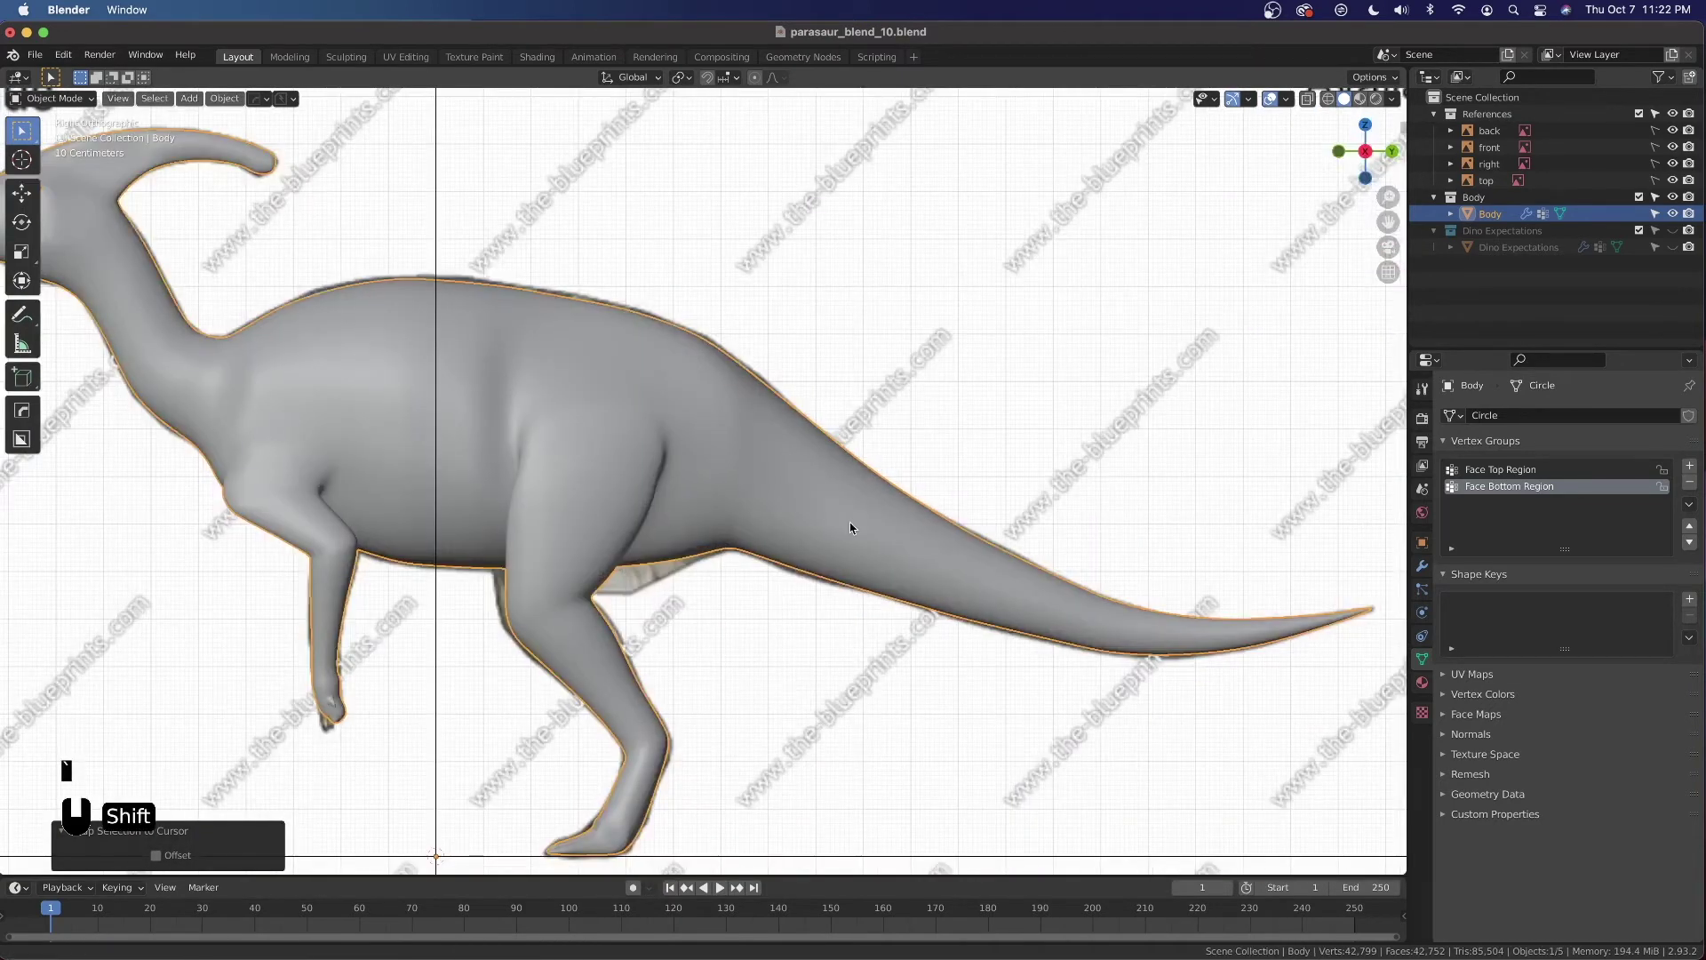
{"action": "key", "text": "super+s"}
Enter Edit Mode with X-ray and vertex selection enabled, and select a vertex on the upper outline above the tail base
{"action": "key", "text": "Tab"}
{"action": "middle_click_drag", "start_coordinate": [702, 504], "coordinate": [889, 511], "text": "shift"}
{"action": "key", "text": "alt+z"}
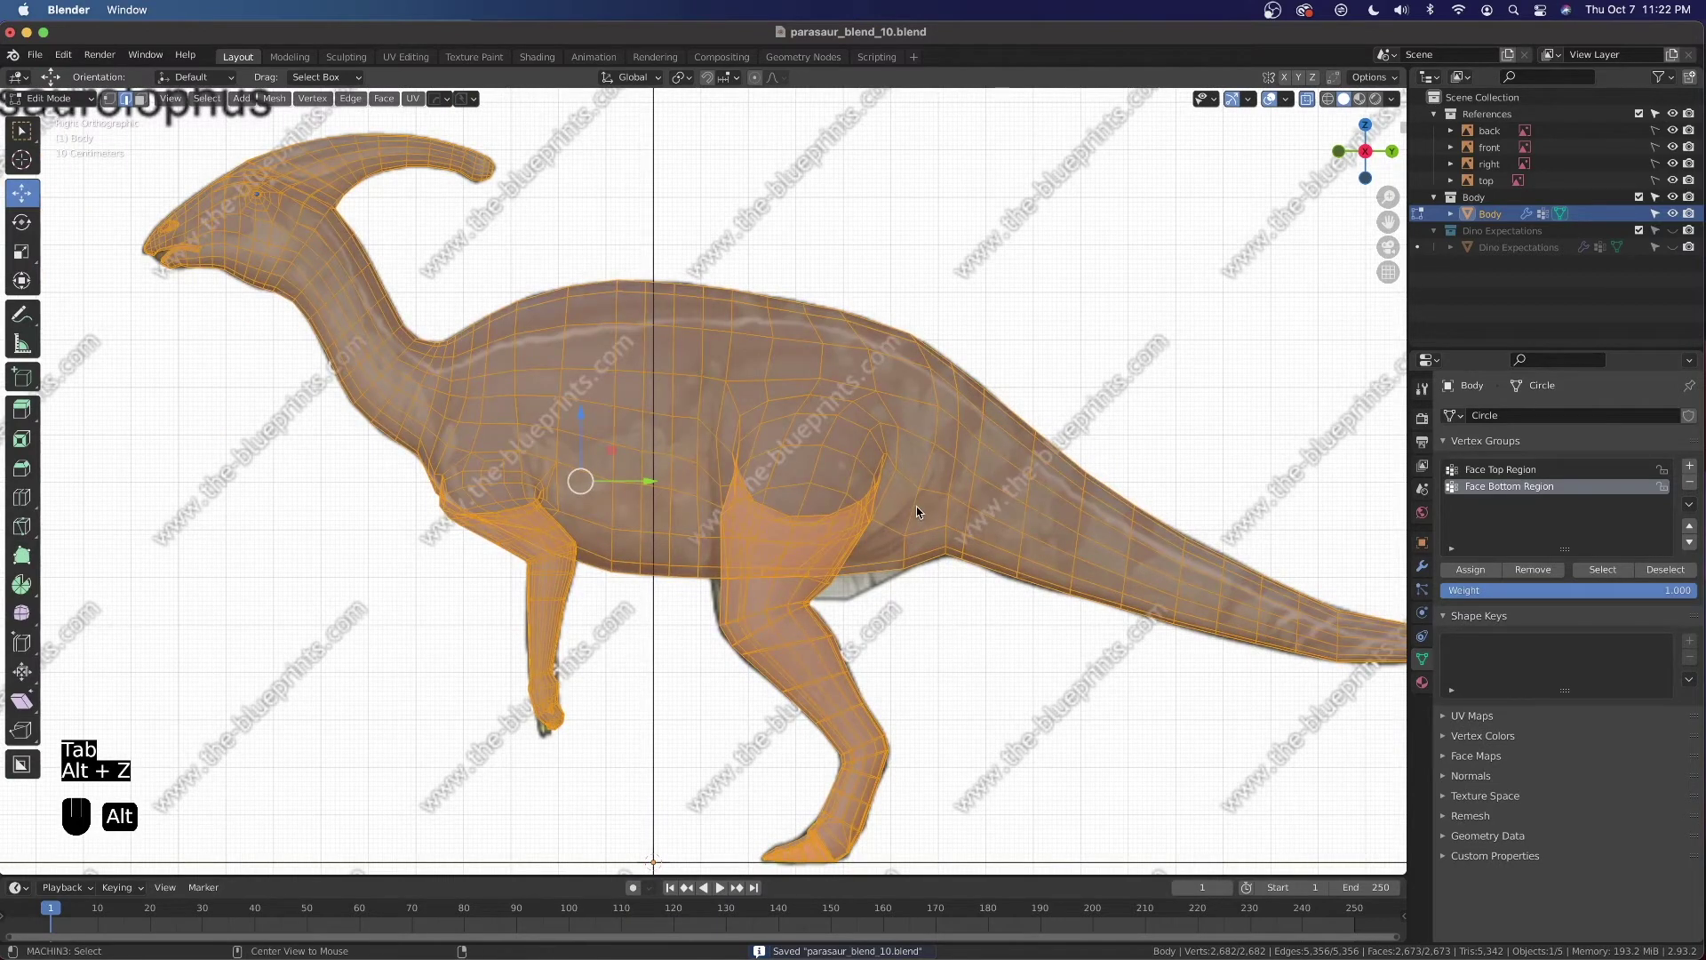
{"action": "scroll", "coordinate": [915, 505], "scroll_direction": "up", "scroll_amount": 4}
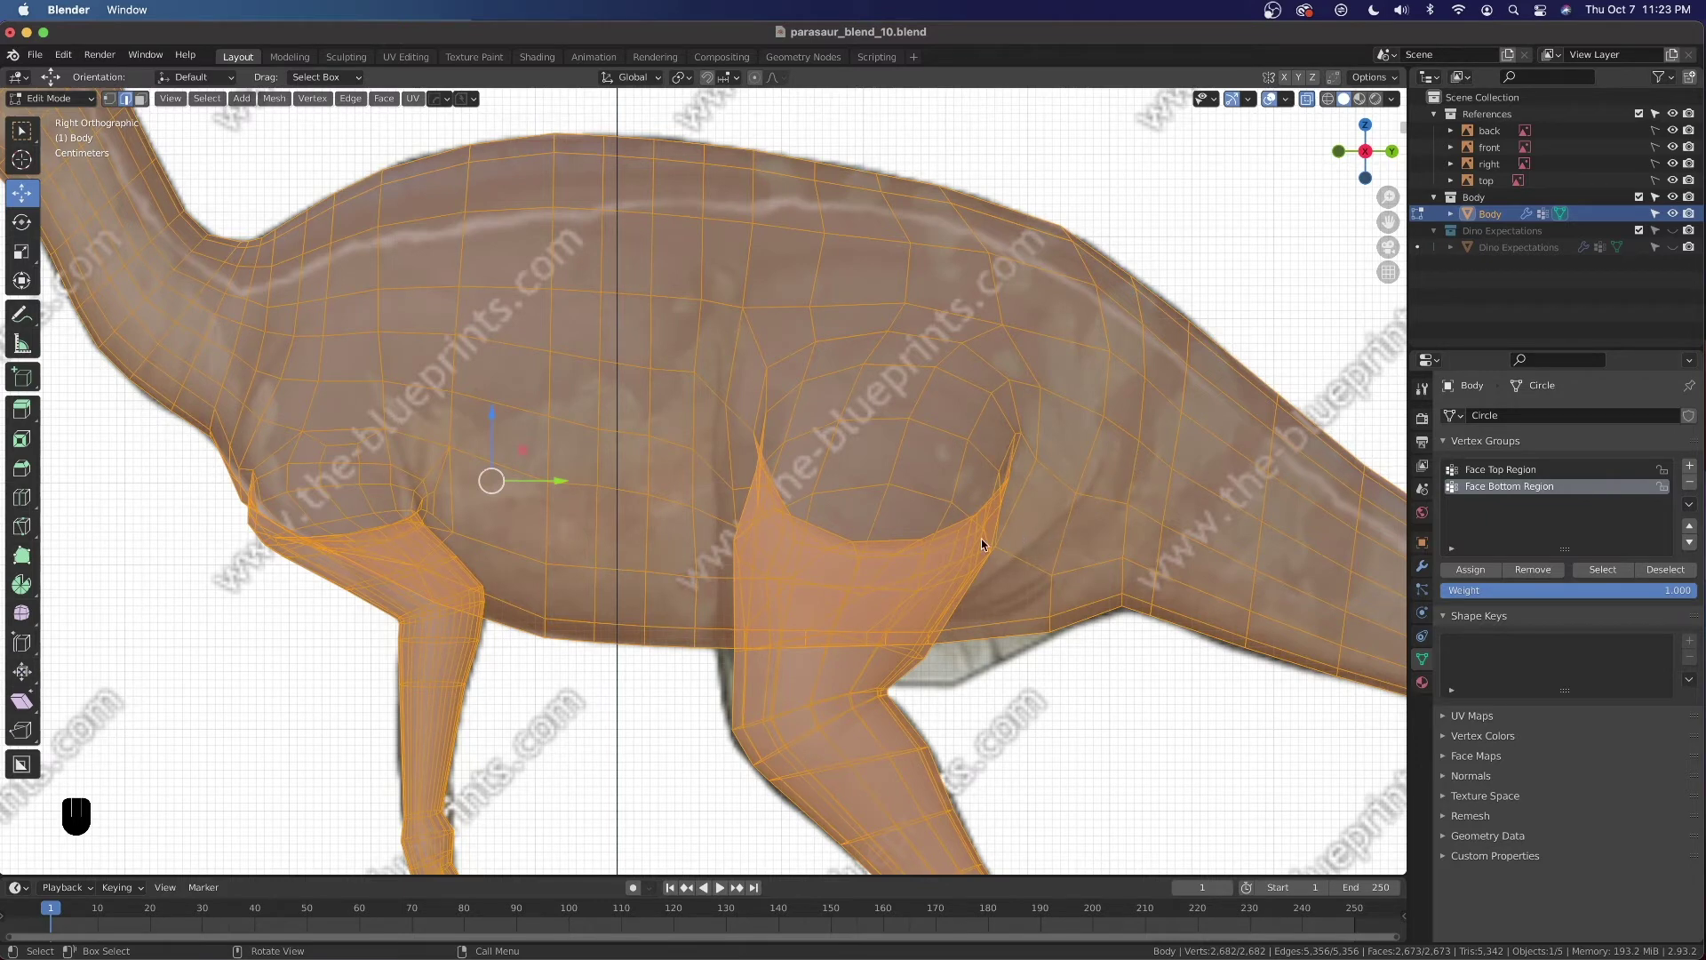
{"action": "key", "text": "1"}
{"action": "left_click", "coordinate": [1158, 243]}
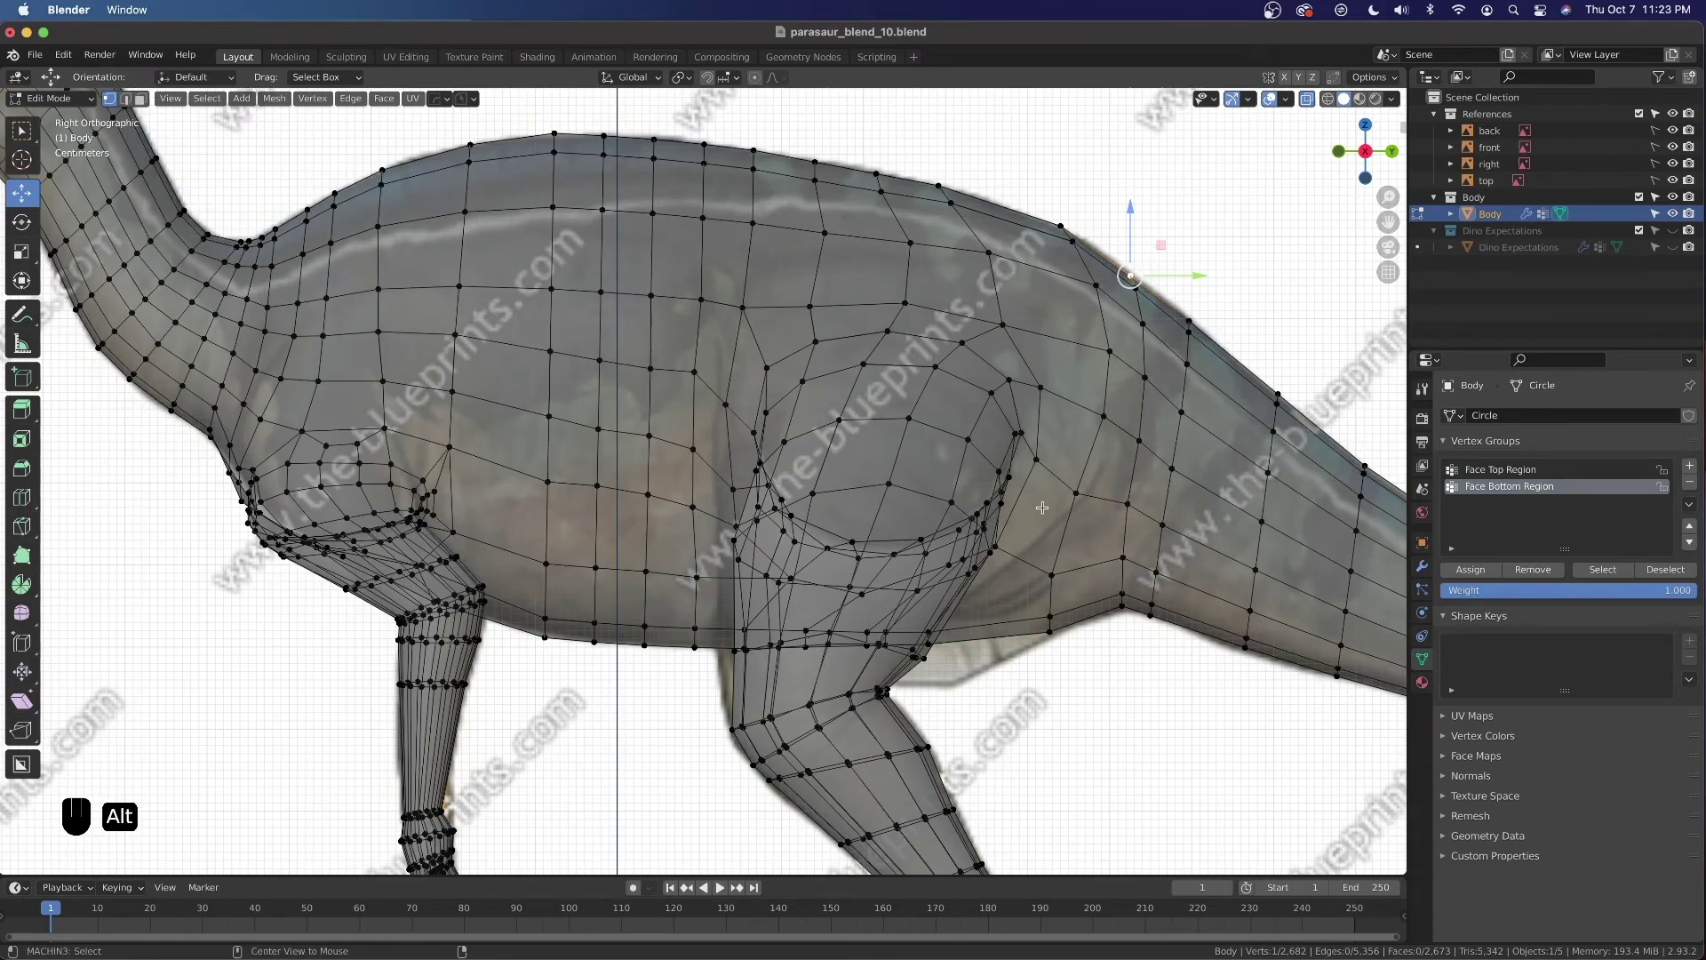
Select a vertex on the rear edge of the upper hind leg and inspect it in X-ray from the front orthographic view
{"action": "key", "text": "alt+z"}
{"action": "key", "text": "alt+z"}
{"action": "left_click", "coordinate": [1013, 497]}
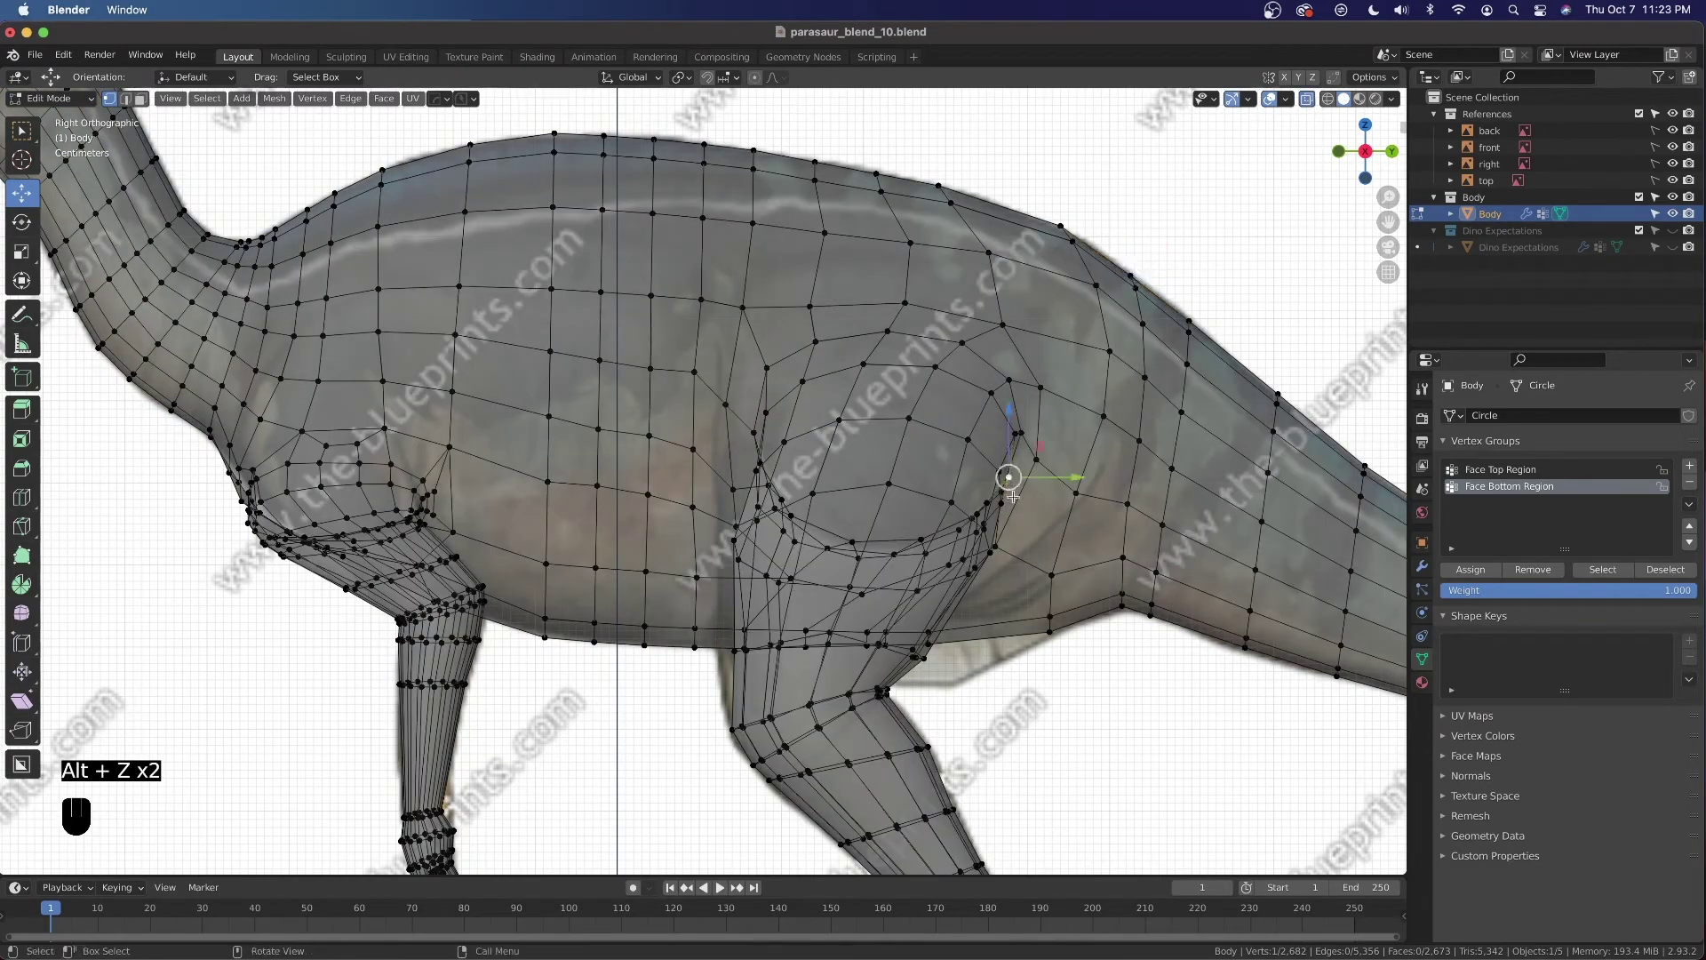
{"action": "key", "text": "alt+z"}
{"action": "middle_click_drag", "start_coordinate": [1023, 526], "coordinate": [852, 475]}
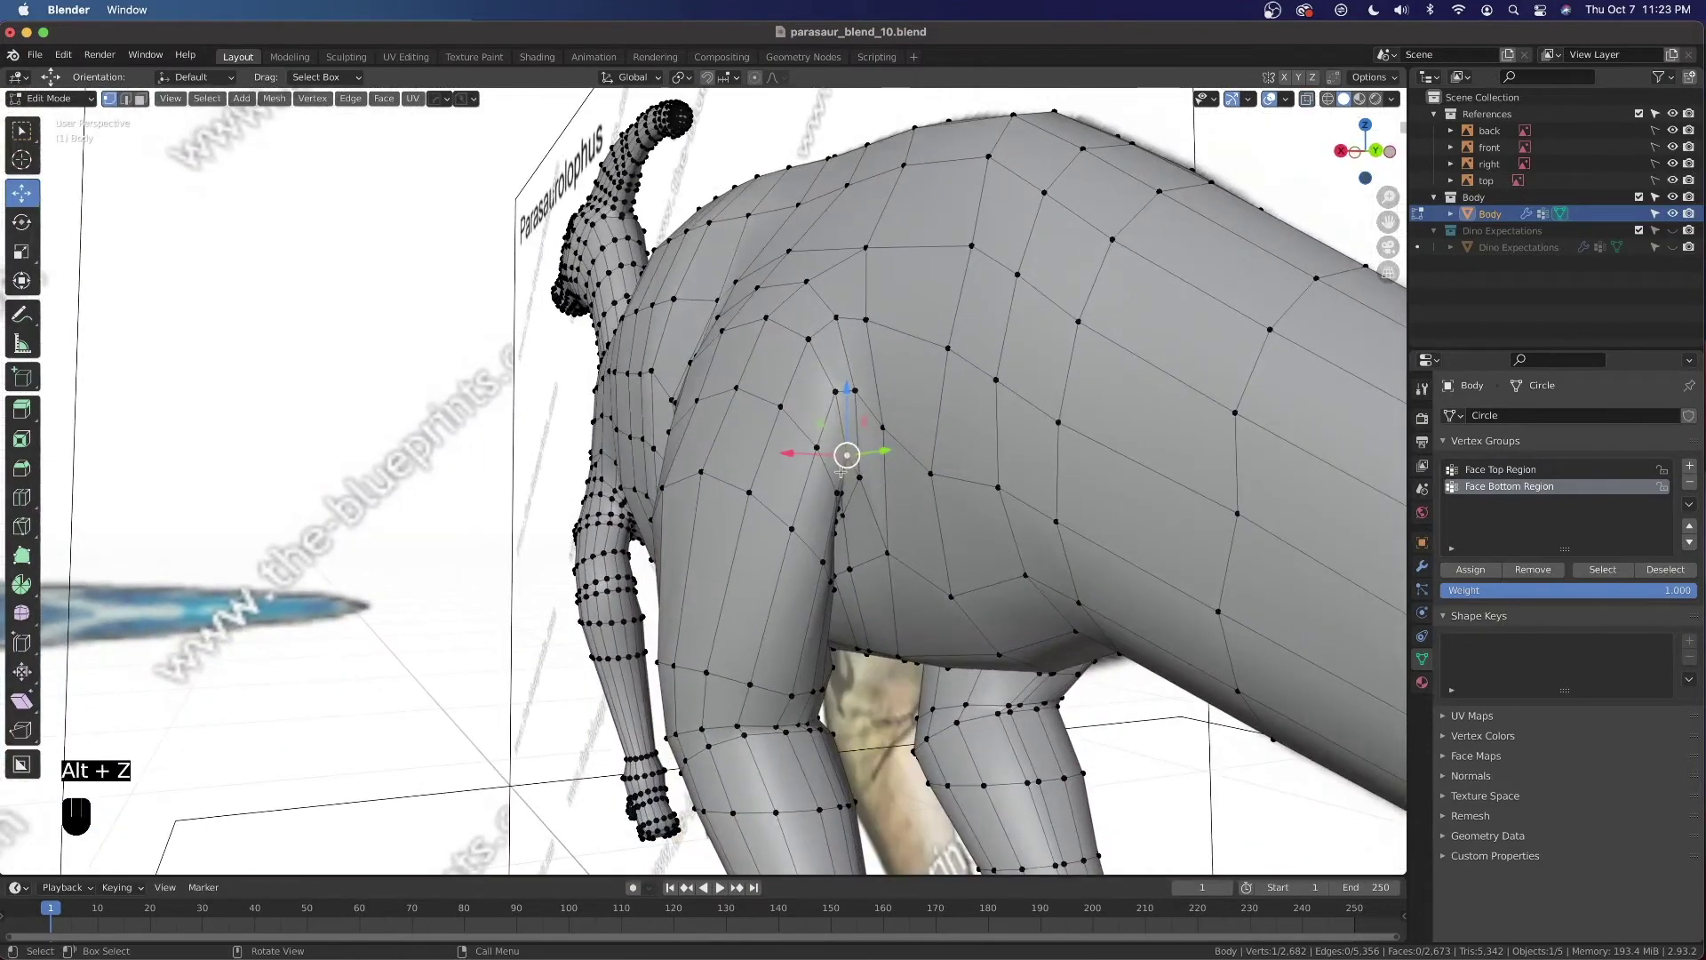
{"action": "key", "text": "alt+z"}
{"action": "key", "text": "grave"}
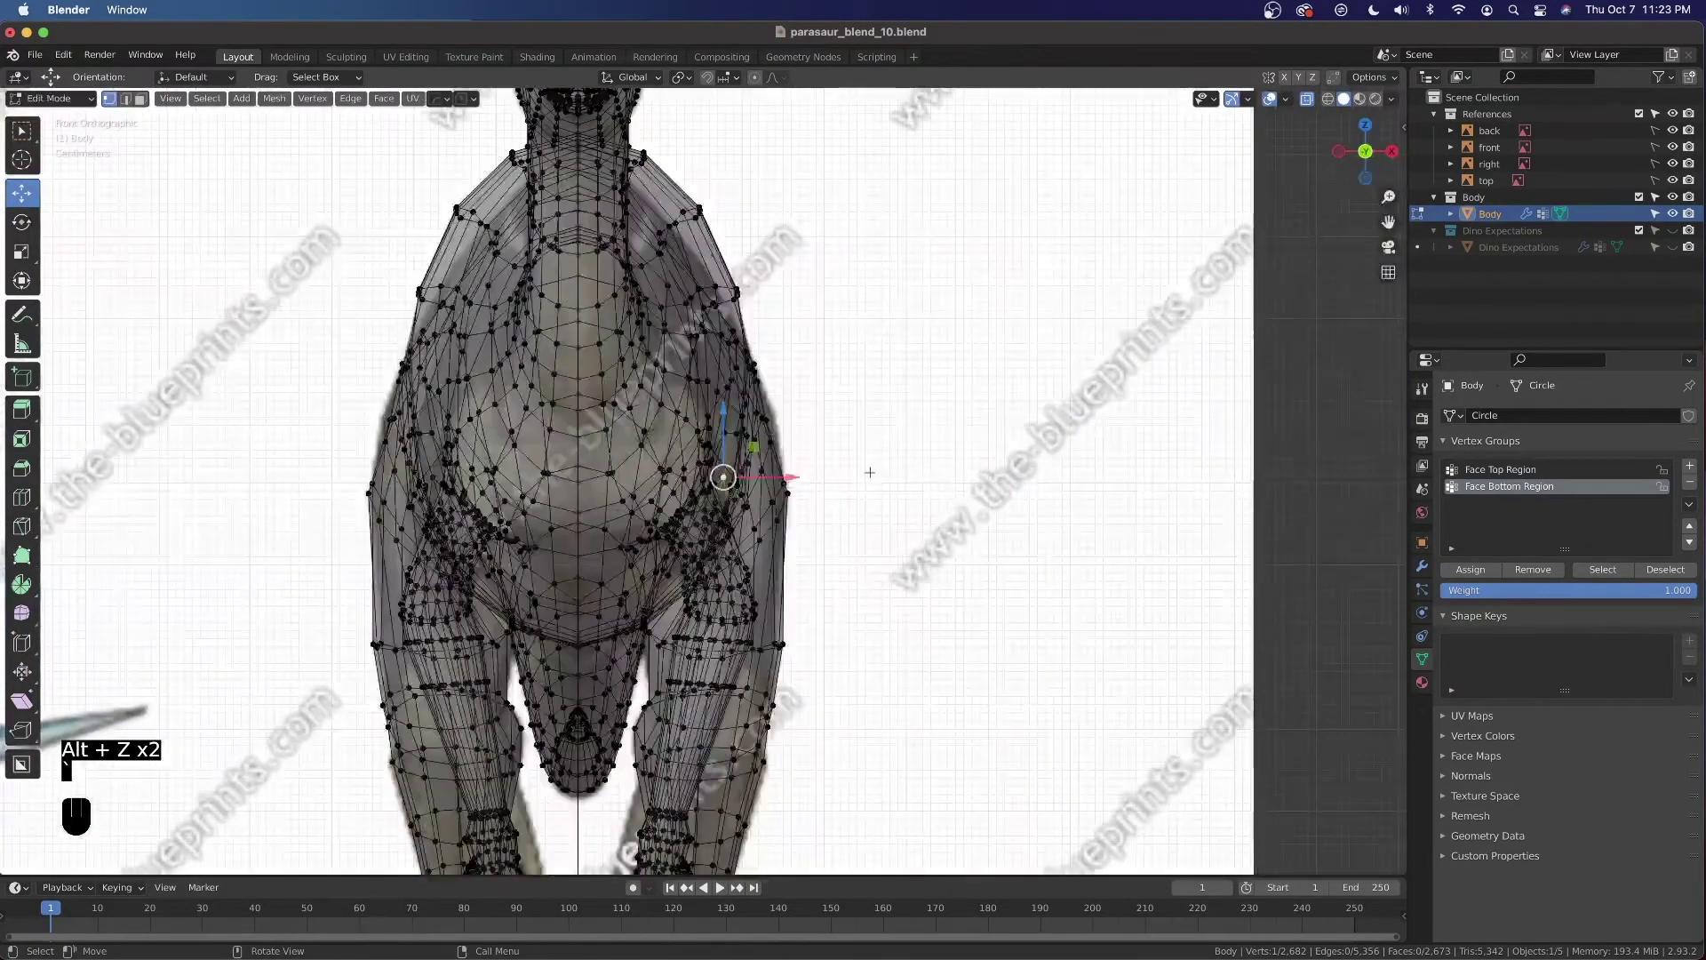
Enable proportional editing and, in the right orthographic X-ray view, move the upper hind leg's rear-edge vertex toward the tail along Y
{"action": "key", "text": "grave"}
{"action": "left_click", "coordinate": [988, 472]}
{"action": "key", "text": "alt+z"}
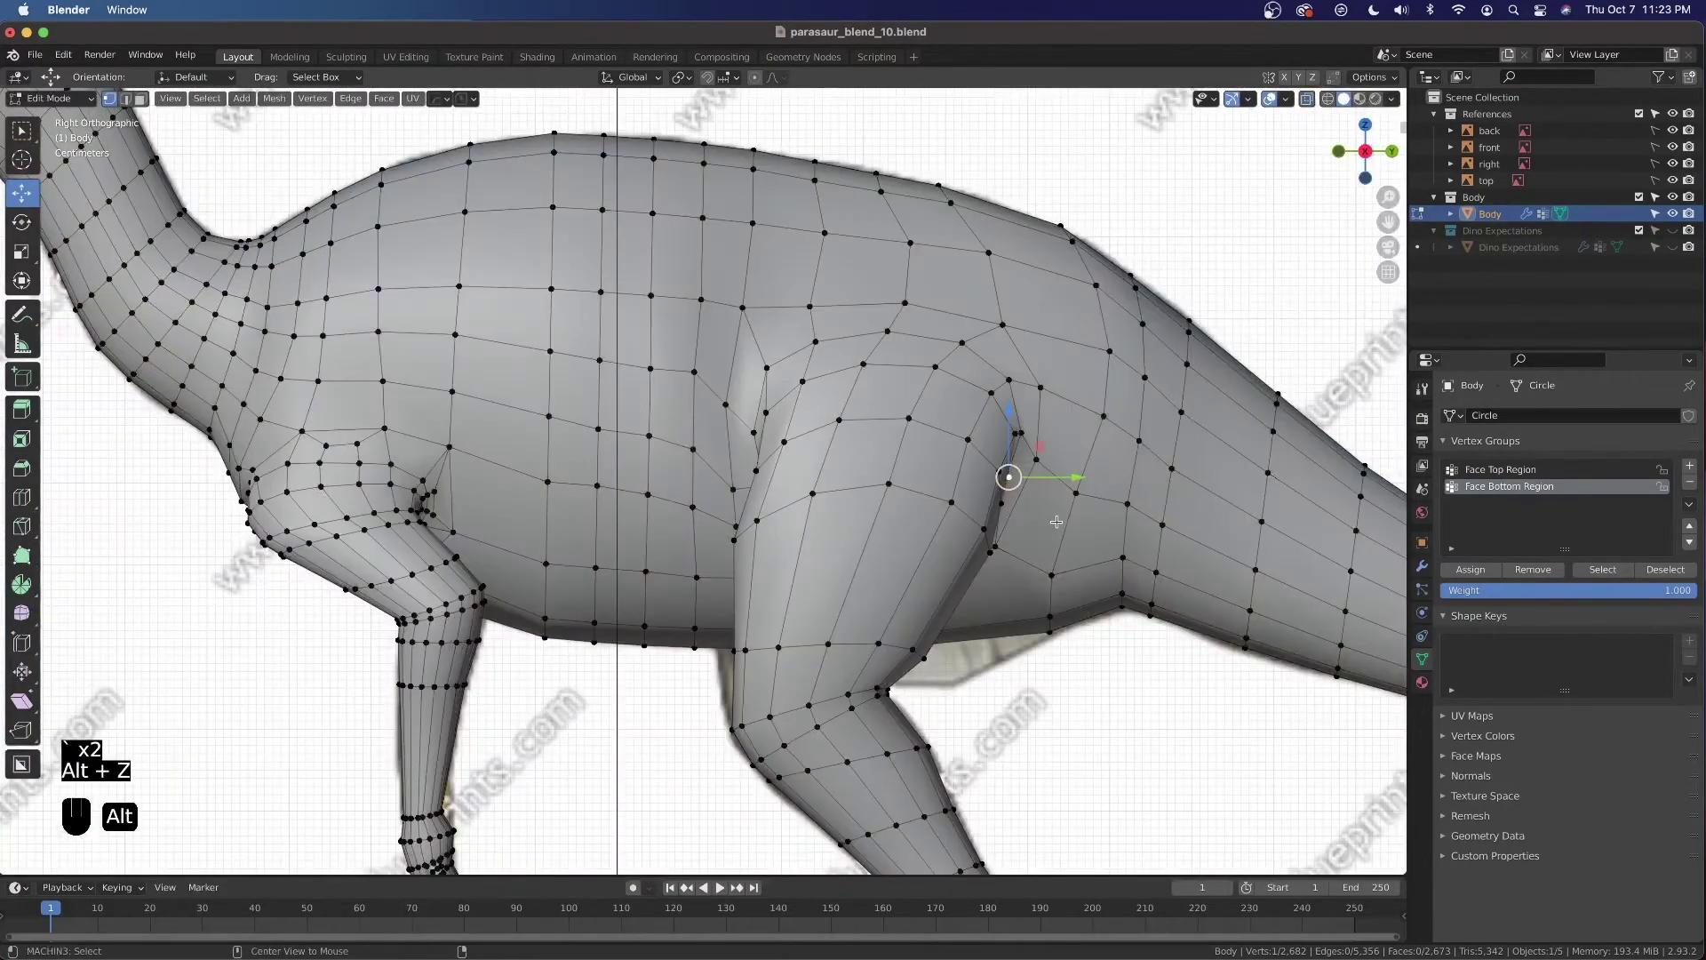
{"action": "scroll", "coordinate": [1091, 412], "scroll_direction": "up", "scroll_amount": 2}
{"action": "middle_click_drag", "start_coordinate": [1091, 412], "coordinate": [1022, 128], "text": "shift"}
{"action": "key", "text": "alt+z"}
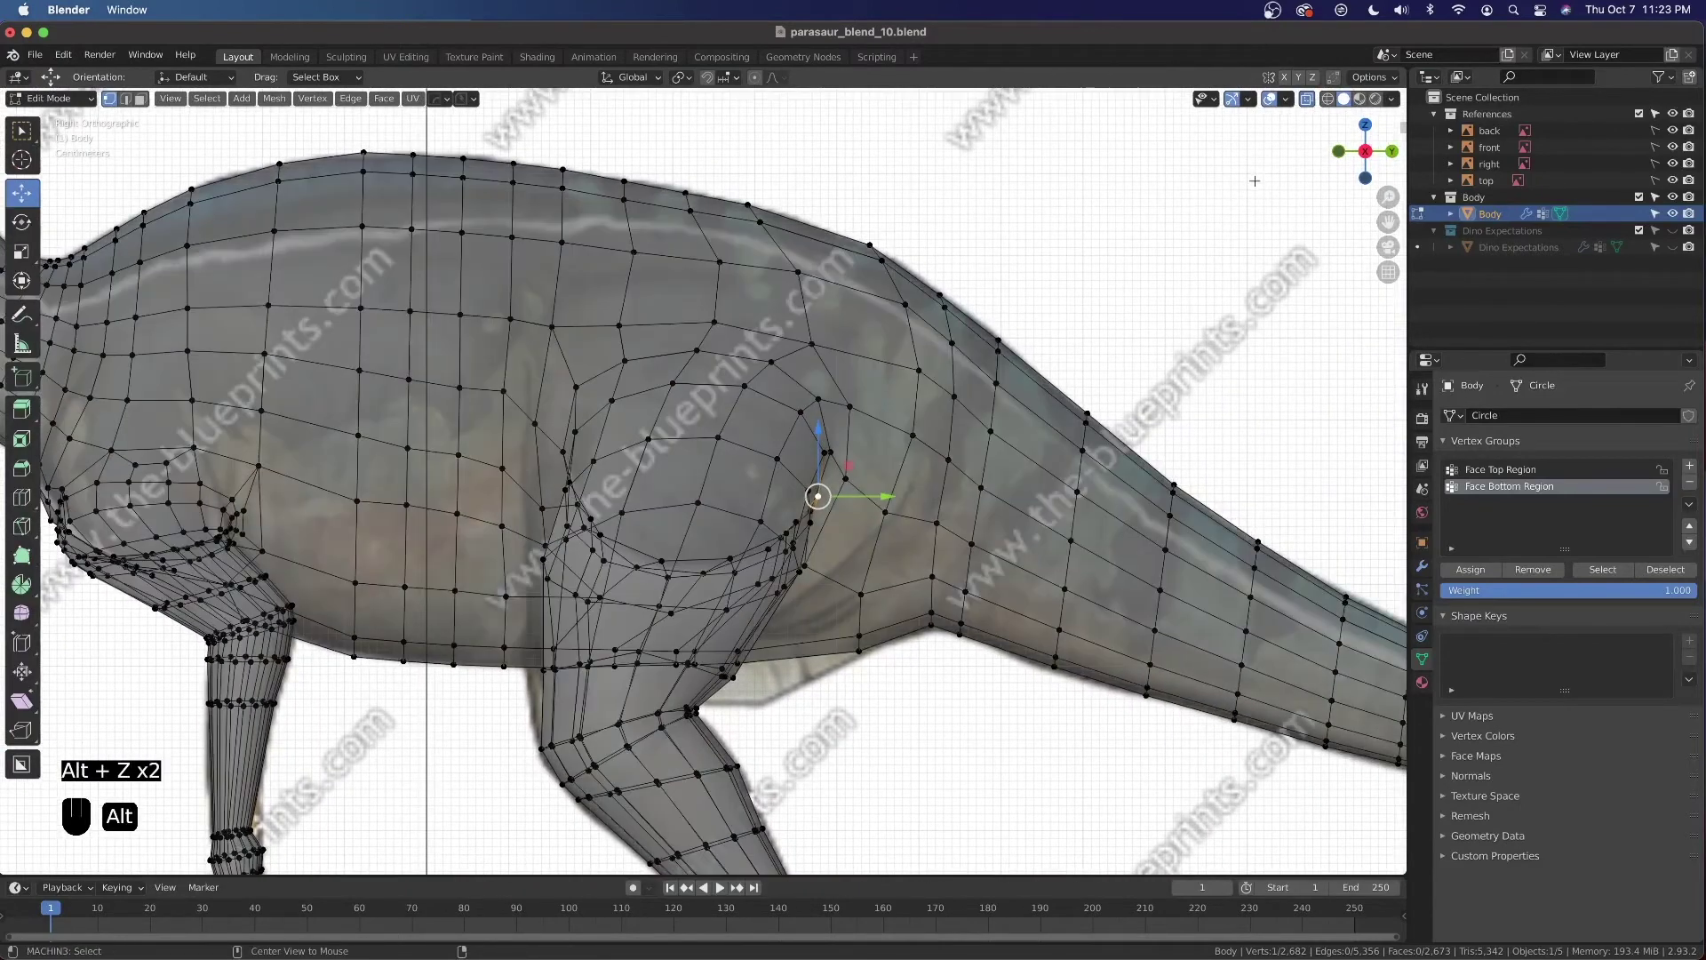
{"action": "left_click", "coordinate": [755, 78]}
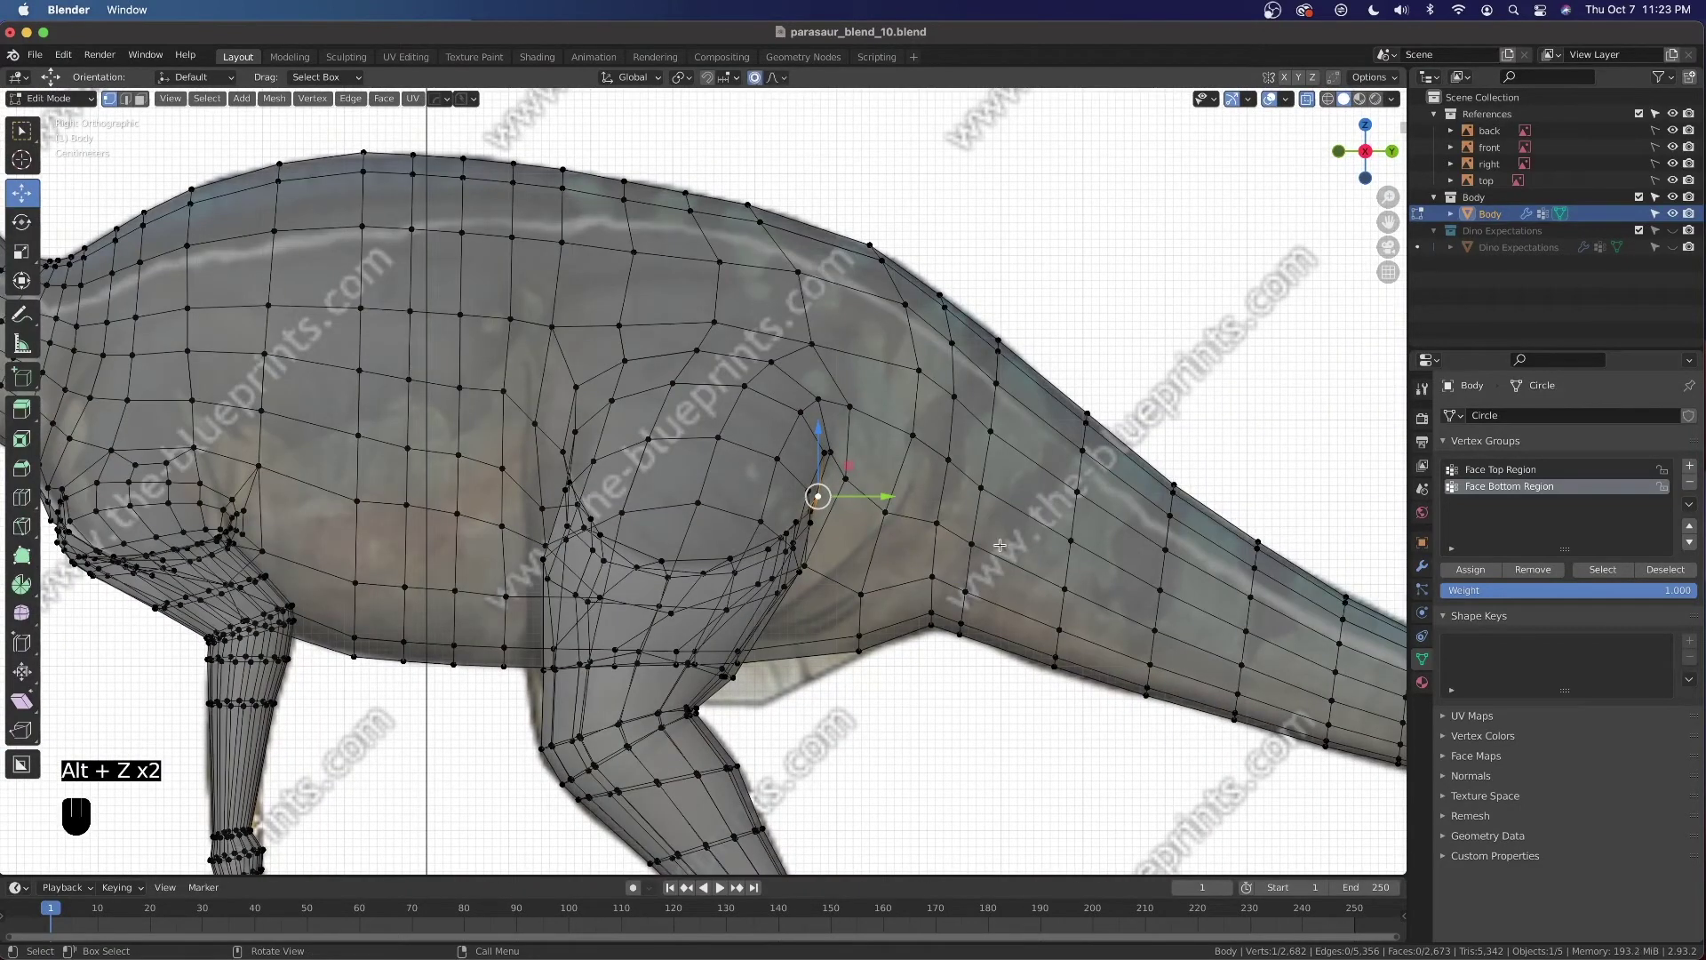
{"action": "left_click_drag", "start_coordinate": [887, 496], "coordinate": [894, 498]}
{"action": "scroll", "coordinate": [896, 496], "scroll_direction": "up", "scroll_amount": 3}
{"action": "scroll", "coordinate": [903, 496], "scroll_direction": "down", "scroll_amount": 10}
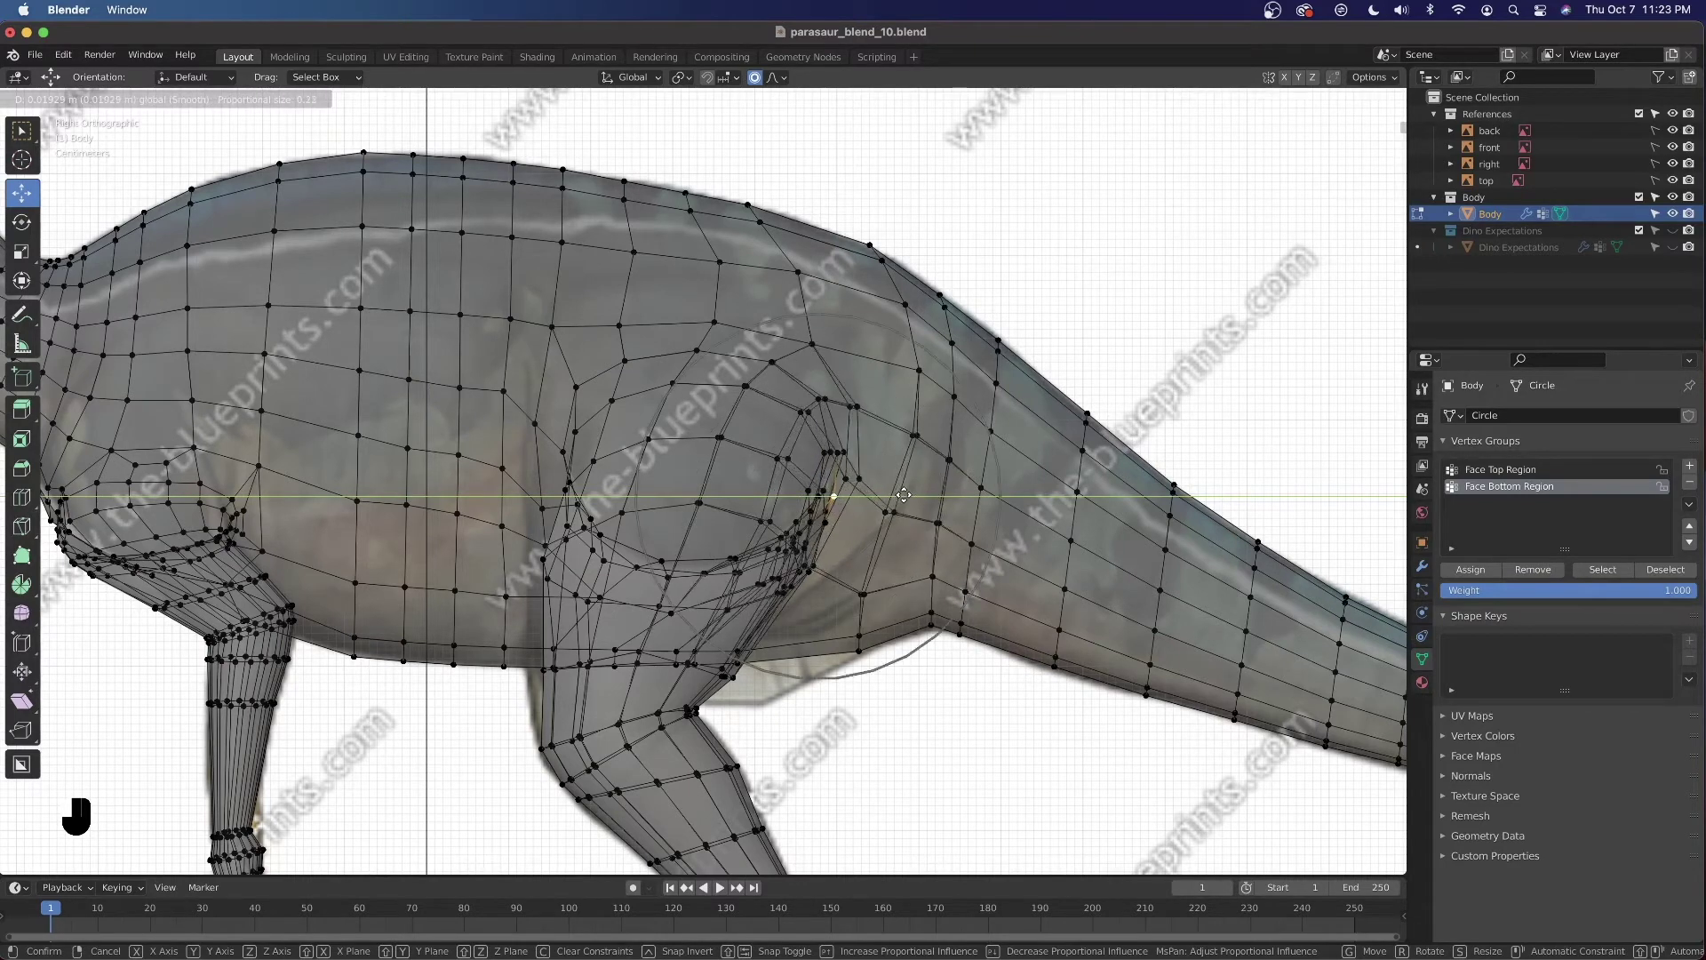
{"action": "scroll", "coordinate": [912, 498], "scroll_direction": "up", "scroll_amount": 5}
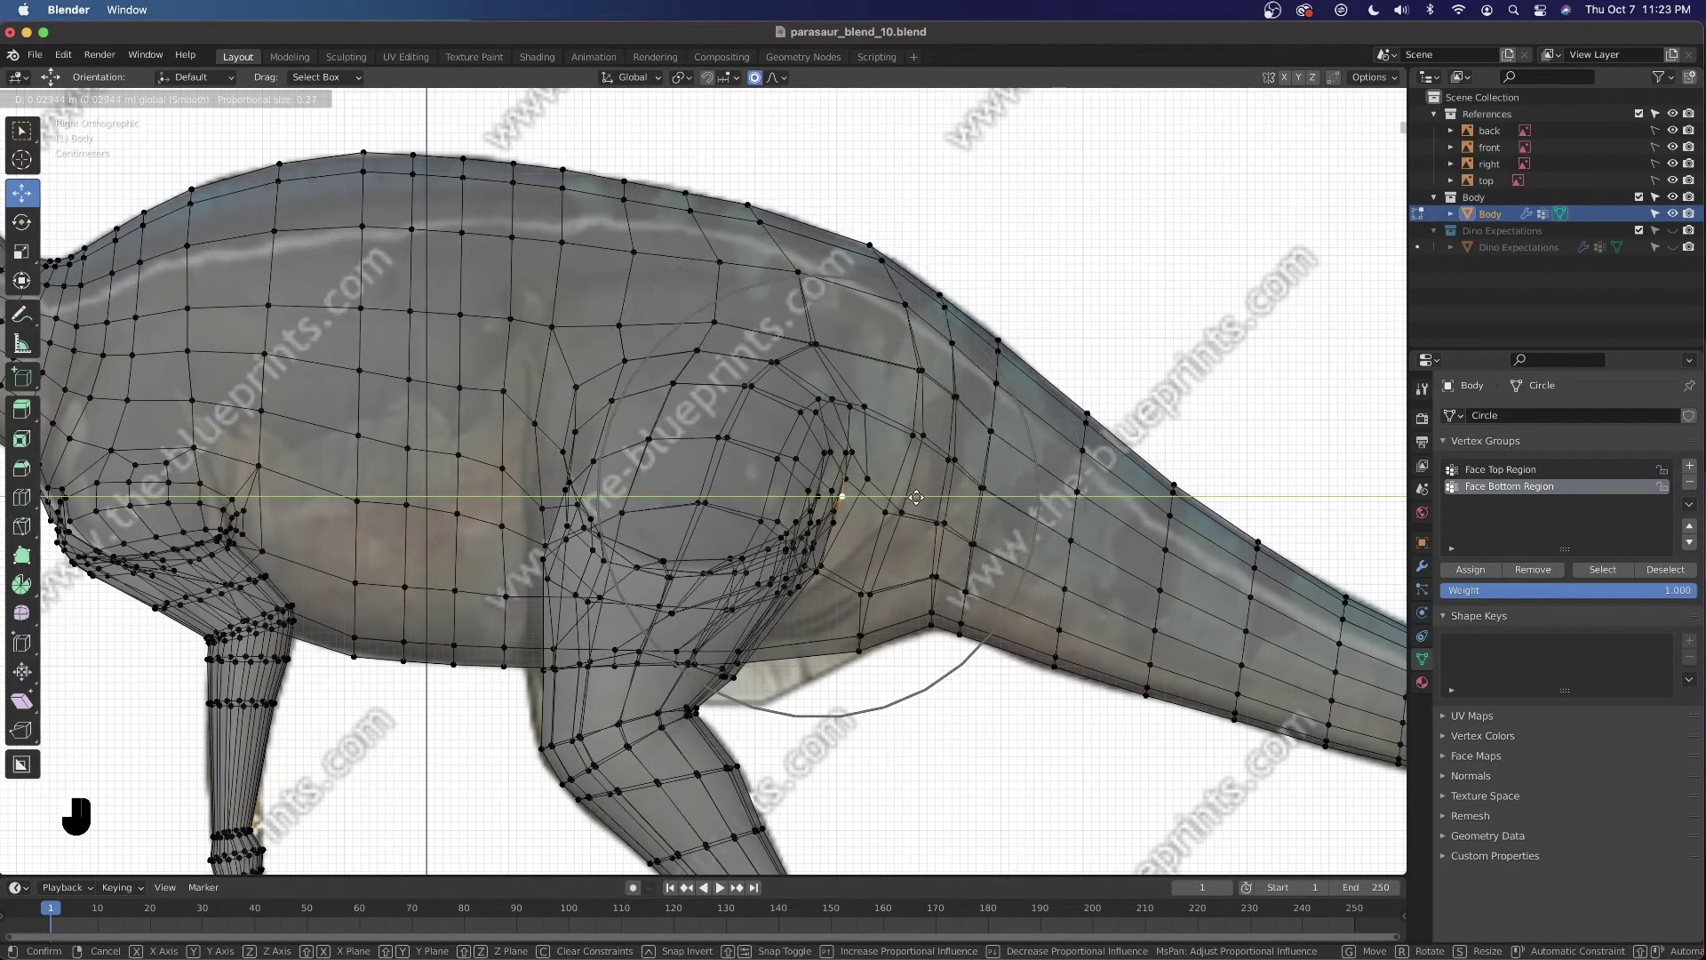
{"action": "left_click_drag", "start_coordinate": [928, 500], "coordinate": [979, 511]}
Select the front-edge vertex of the upper thigh and move it about -0.05 m along Y with proportional size 0.202
{"action": "middle_click_drag", "start_coordinate": [749, 526], "coordinate": [831, 520], "text": "shift"}
{"action": "key", "text": "alt+z"}
{"action": "left_click", "coordinate": [739, 500]}
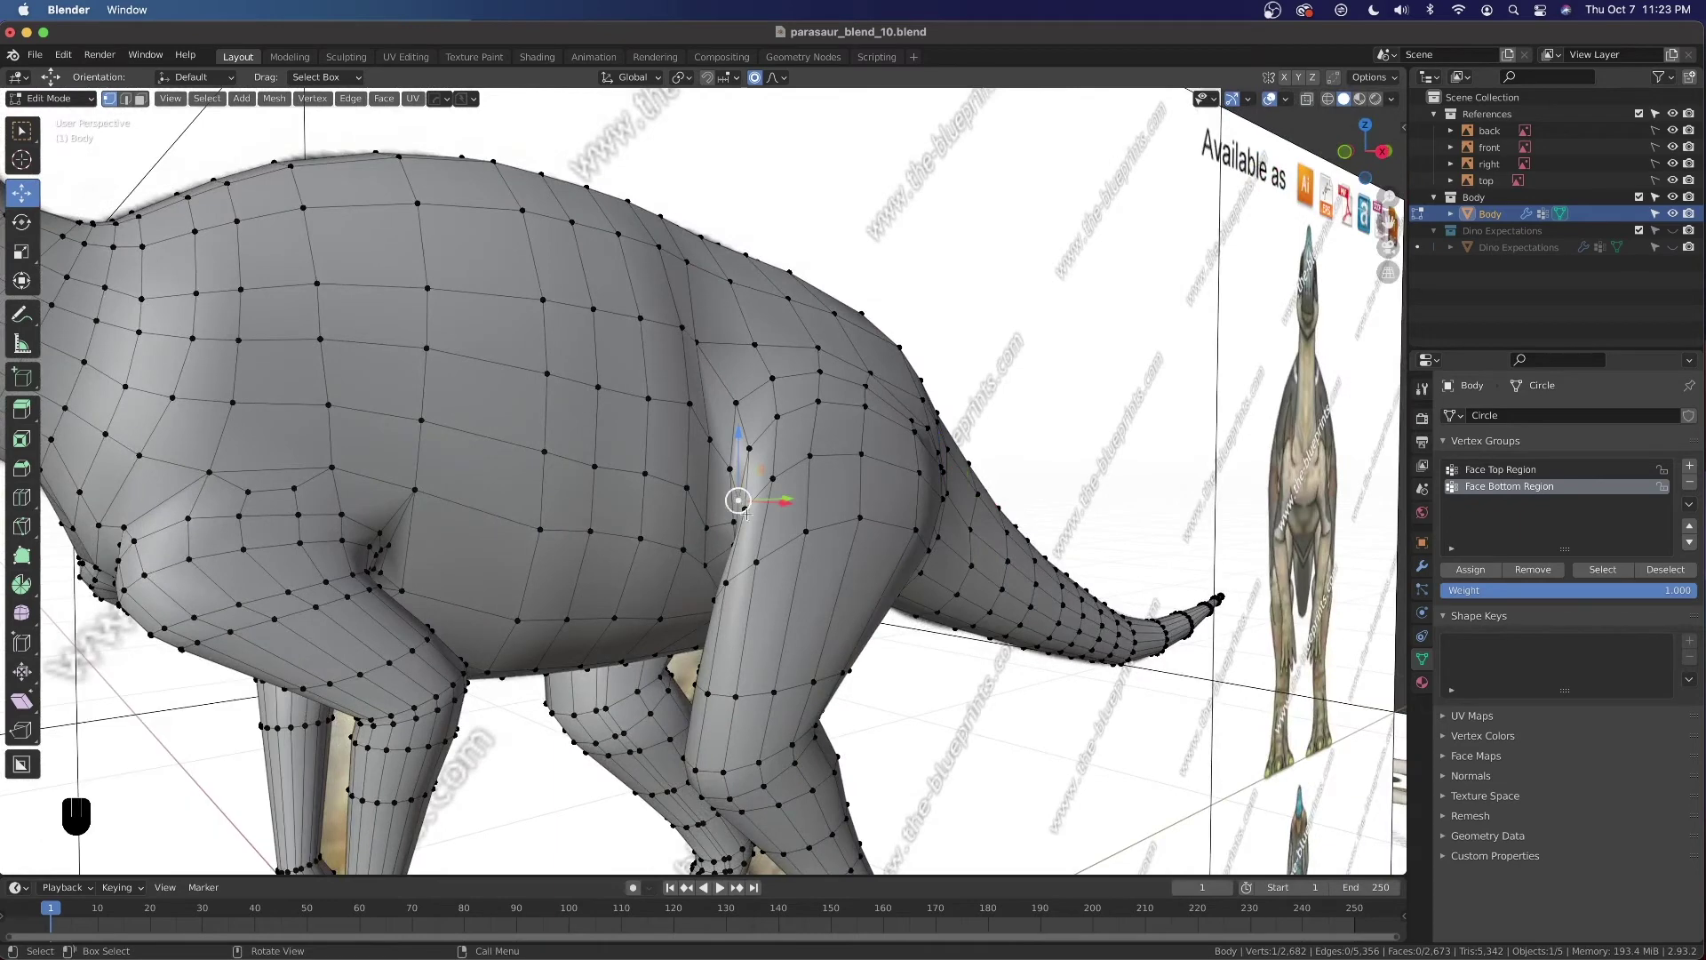
{"action": "key", "text": "KP_3"}
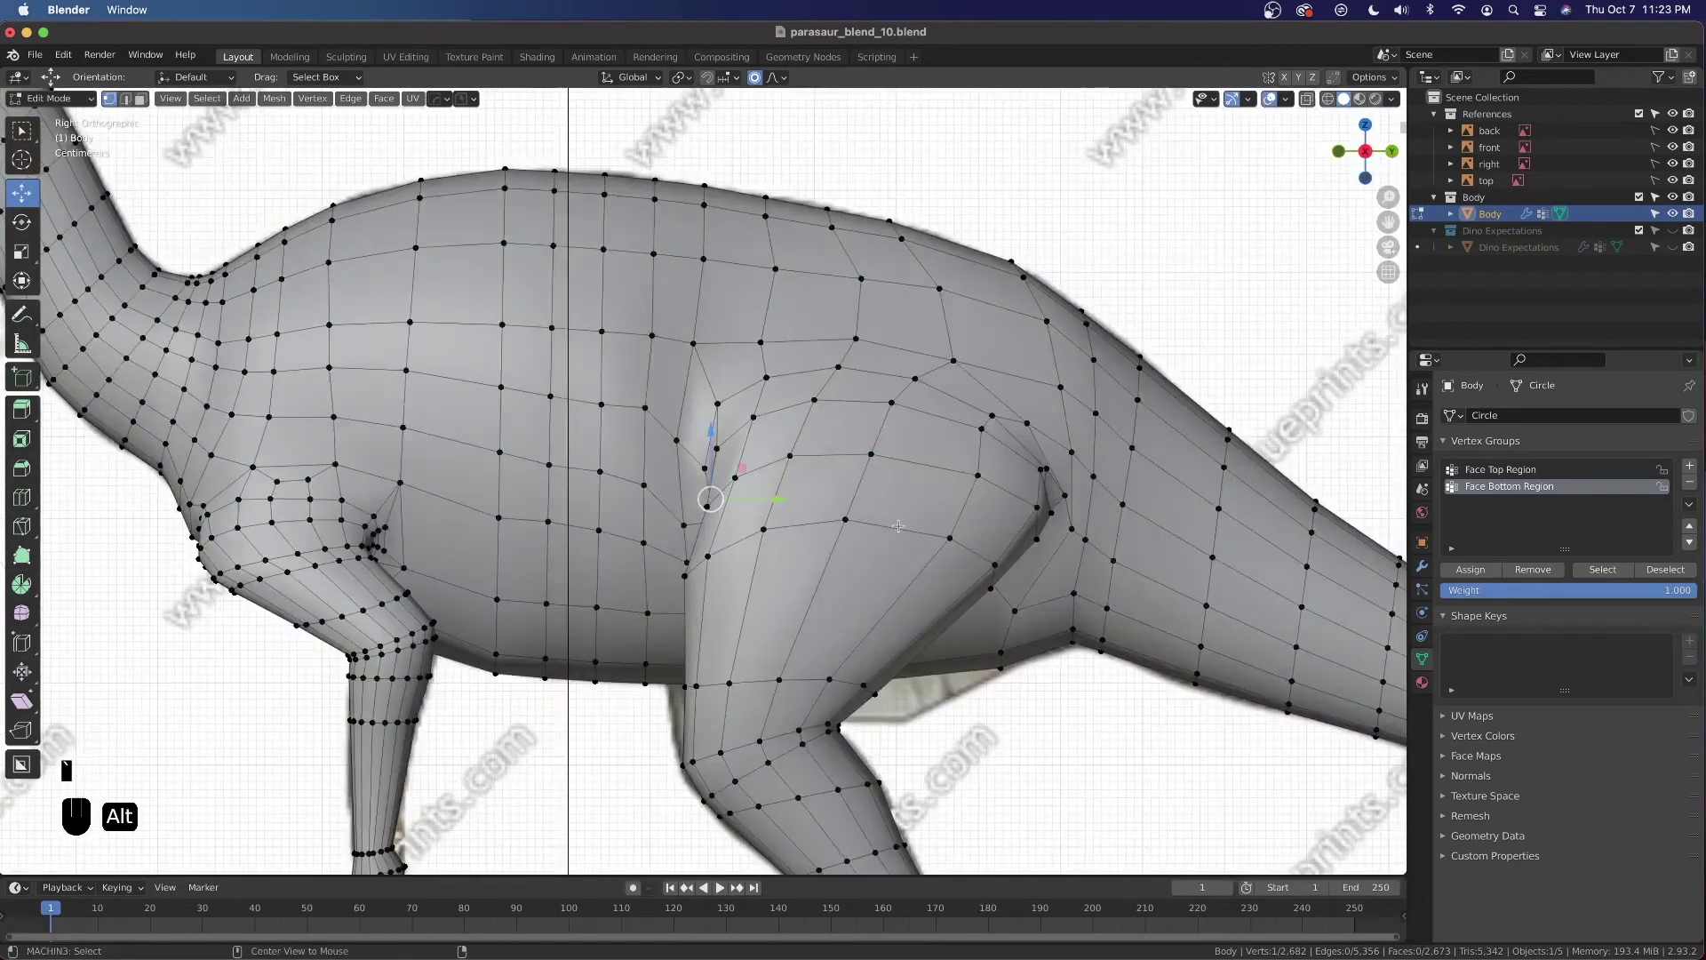
{"action": "key", "text": "alt+z"}
{"action": "left_click_drag", "start_coordinate": [779, 501], "coordinate": [735, 509]}
{"action": "scroll", "coordinate": [744, 508], "scroll_direction": "up", "scroll_amount": 1}
{"action": "key", "text": "alt+z"}
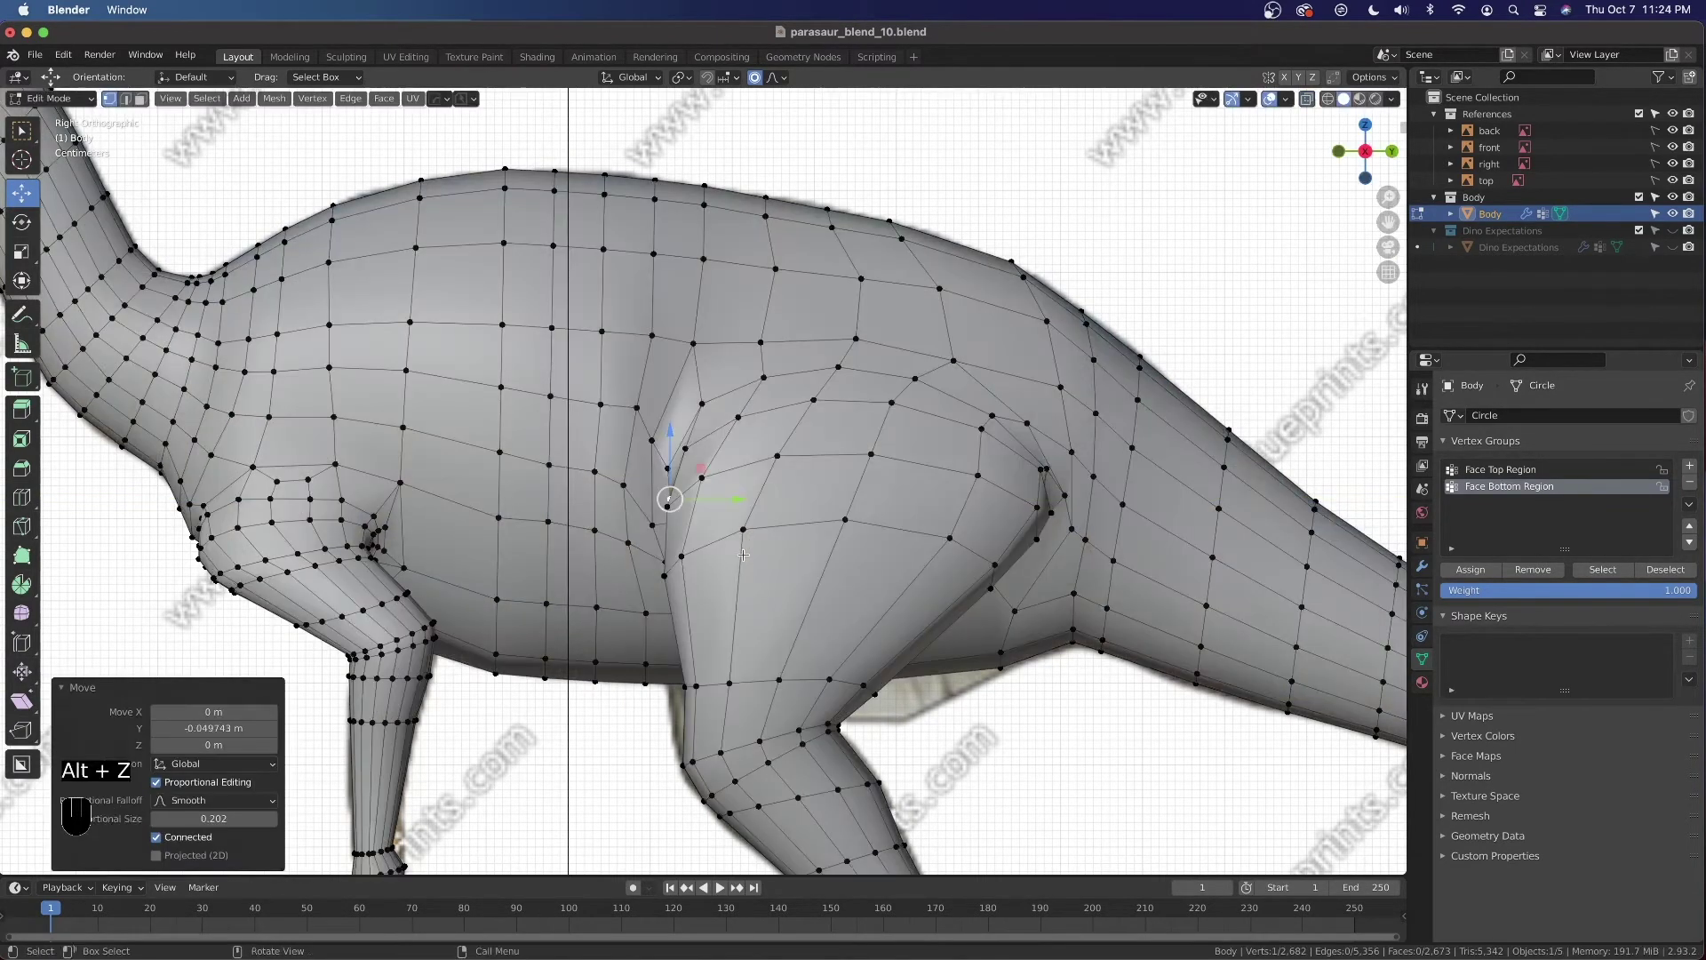
Examine the body against the reference in the top orthographic view and return to the right orthographic view
{"action": "key", "text": "grave"}
{"action": "left_click", "coordinate": [781, 425]}
{"action": "left_click", "coordinate": [583, 533], "text": "alt"}
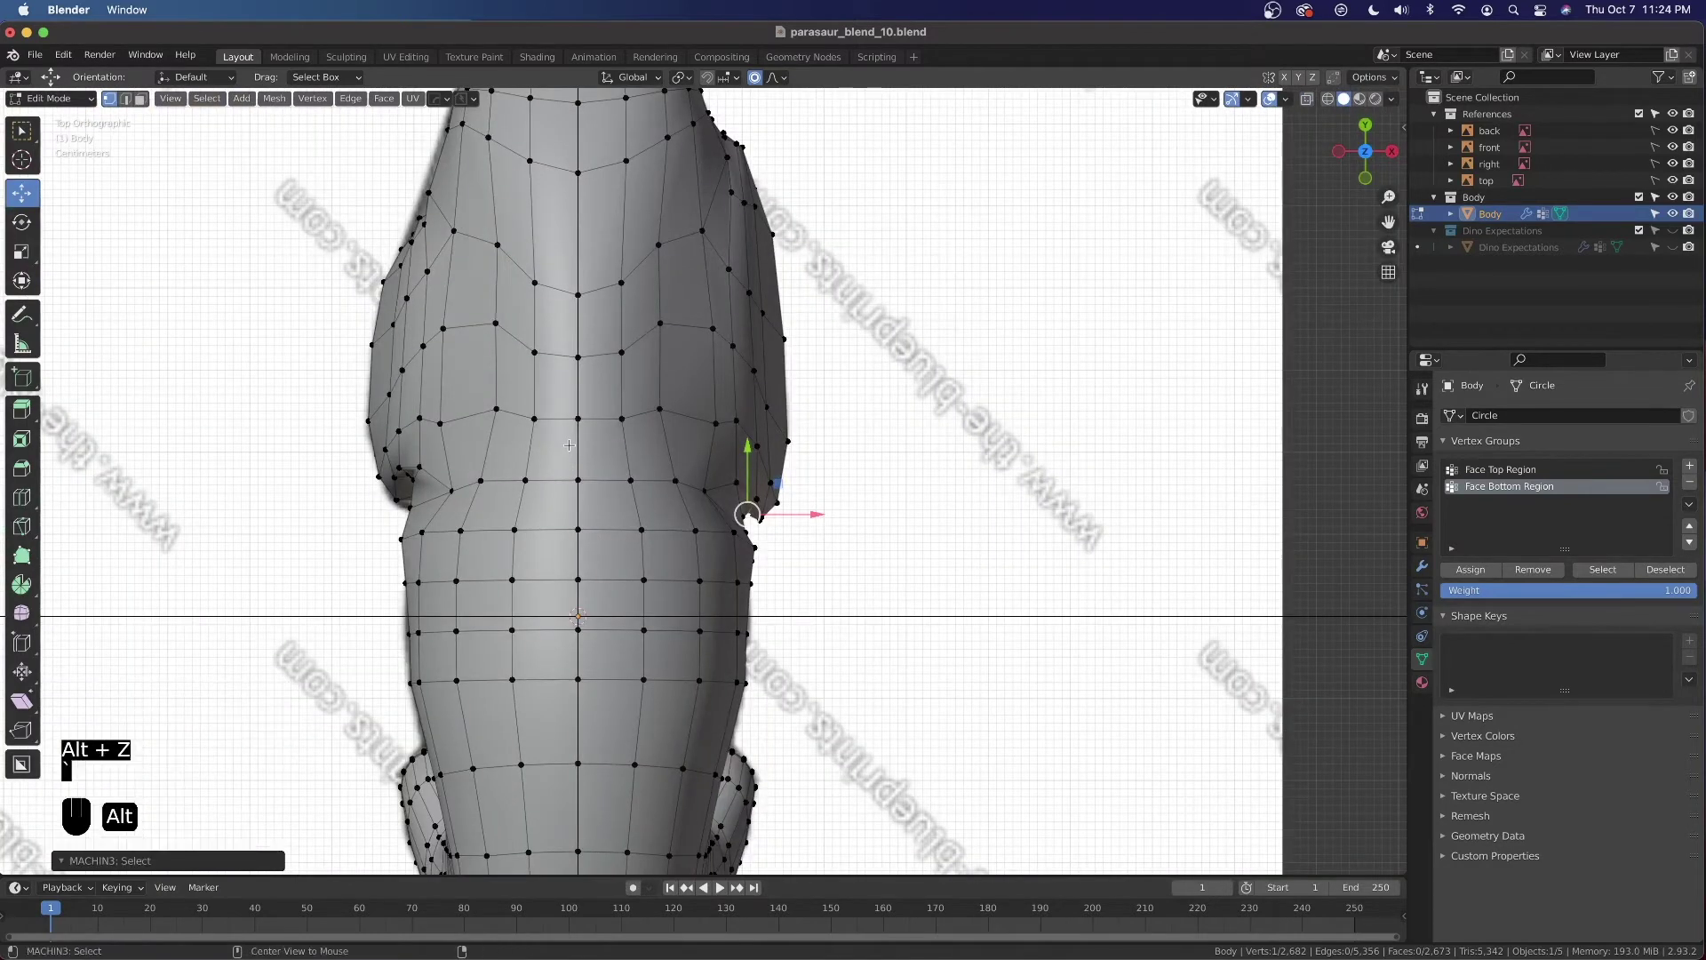
{"action": "scroll", "coordinate": [479, 428], "scroll_direction": "down", "scroll_amount": 8}
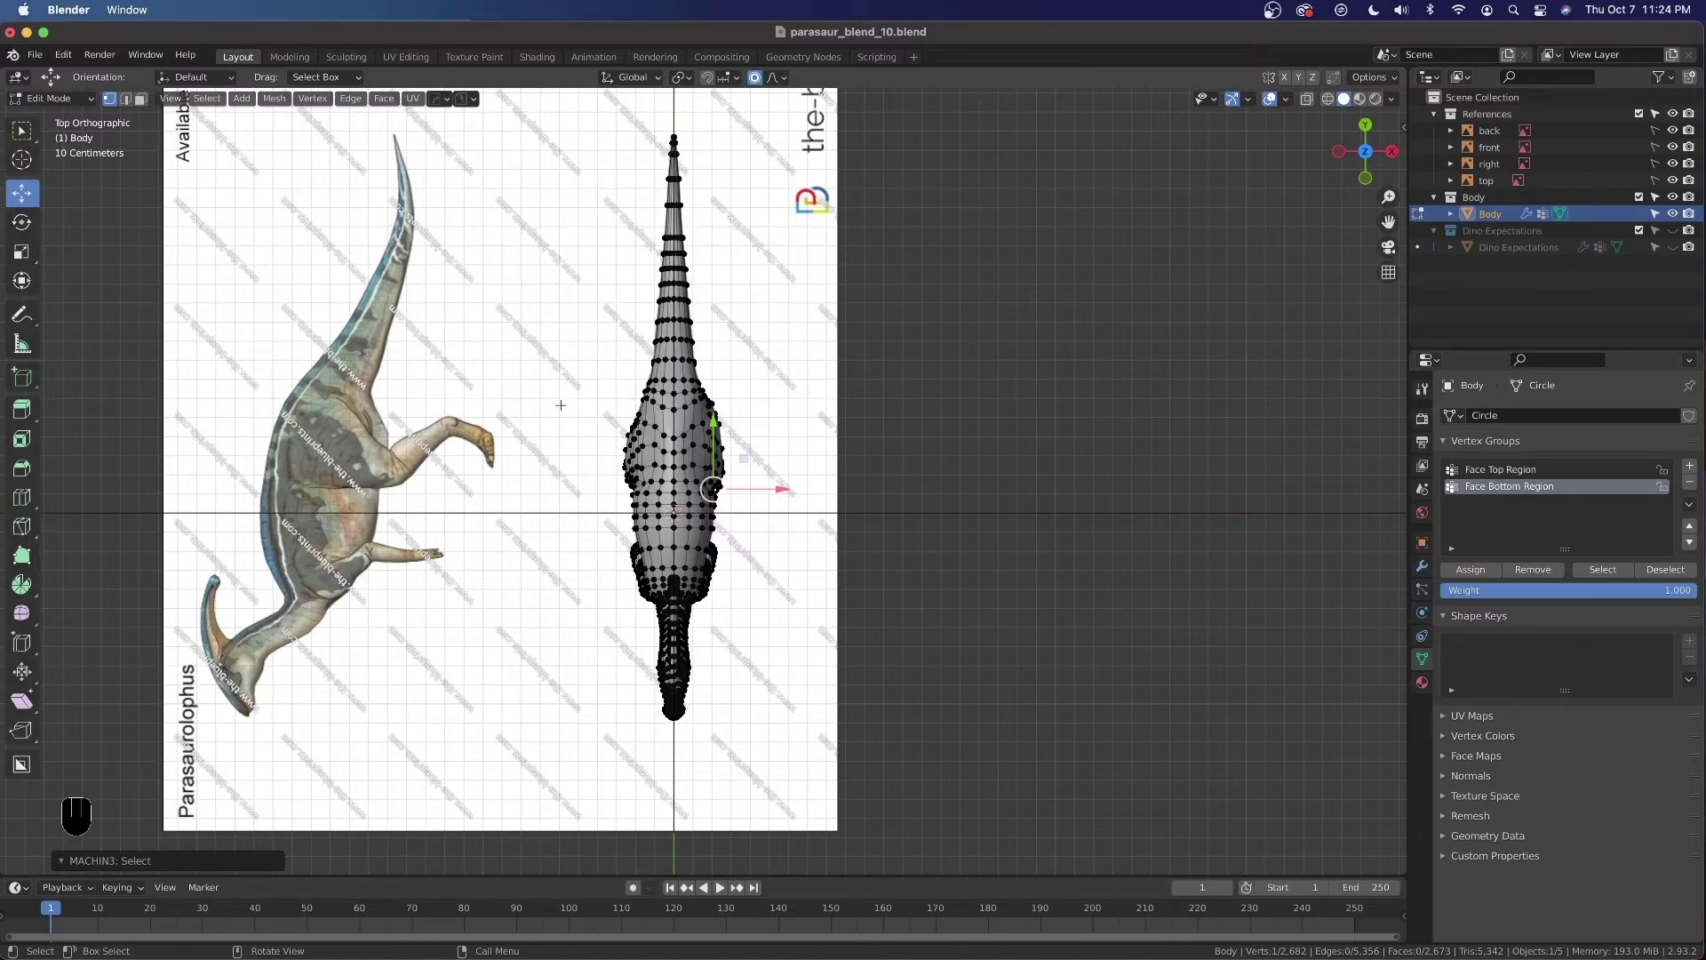
{"action": "key", "text": "grave"}
{"action": "left_click", "coordinate": [804, 597]}
{"action": "scroll", "coordinate": [804, 597], "scroll_direction": "up", "scroll_amount": 6}
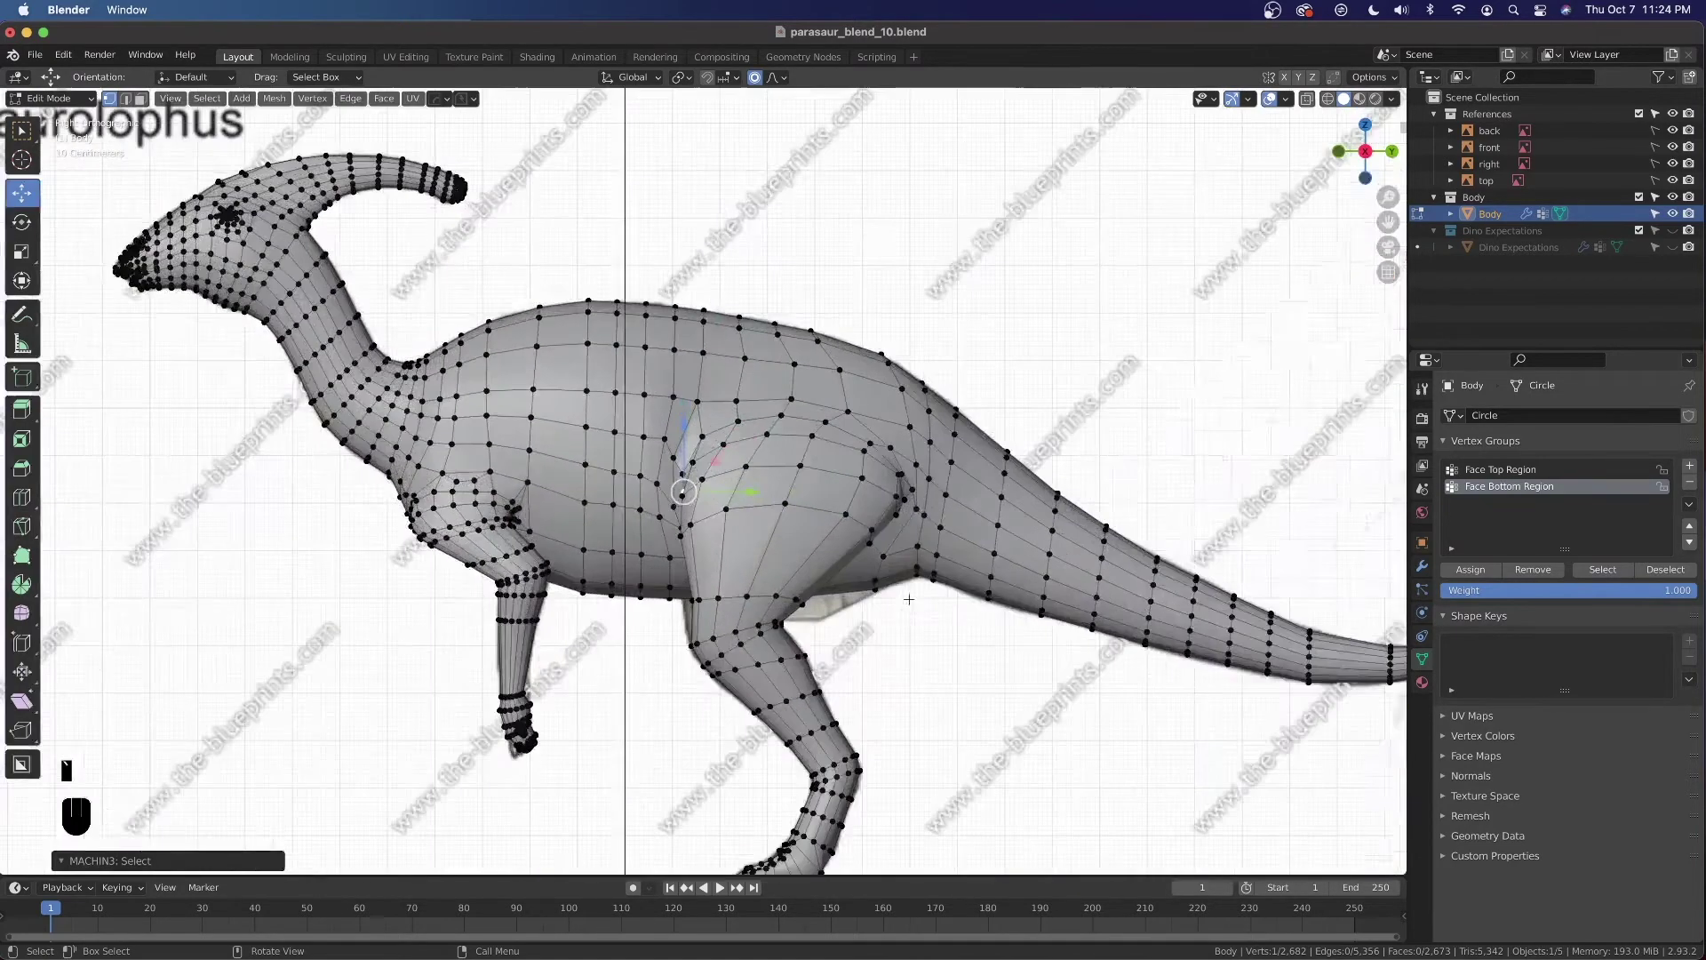
Select the front-edge vertex just above the knee and move it about -0.027 m along Y with proportional editing
{"action": "key", "text": "alt+z"}
{"action": "scroll", "coordinate": [802, 620], "scroll_direction": "up", "scroll_amount": 4}
{"action": "middle_click_drag", "start_coordinate": [803, 621], "coordinate": [828, 585], "text": "shift"}
{"action": "key", "text": "alt+z"}
{"action": "left_click", "coordinate": [712, 574]}
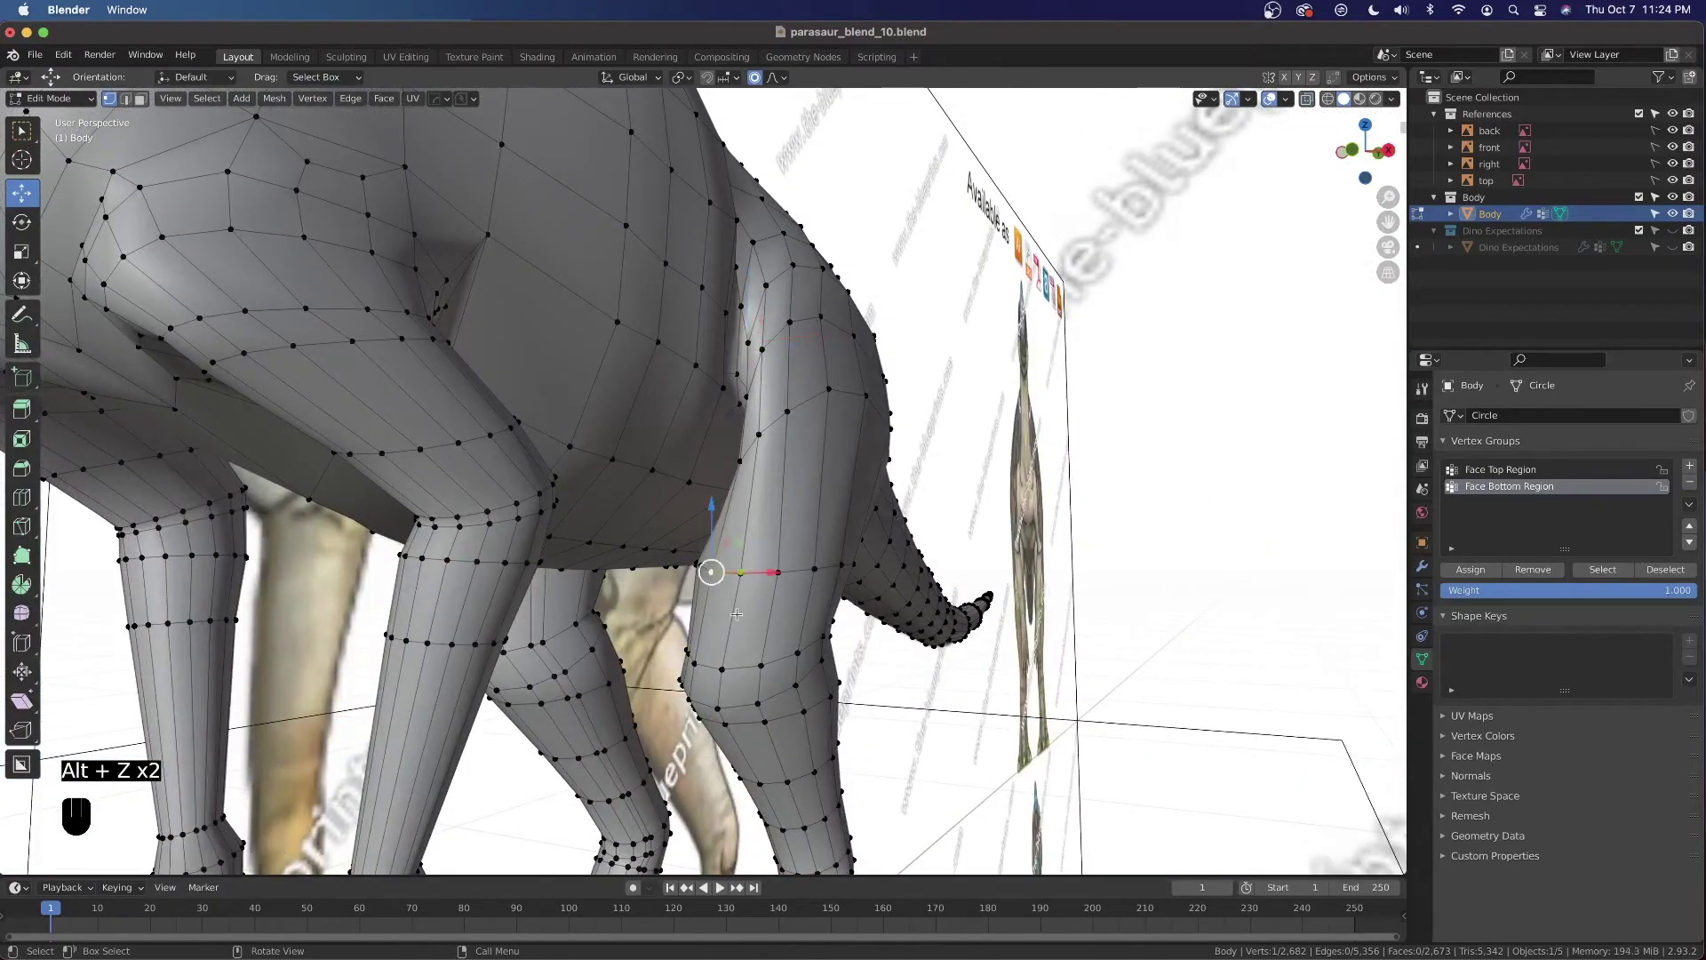
{"action": "key", "text": "KP_3"}
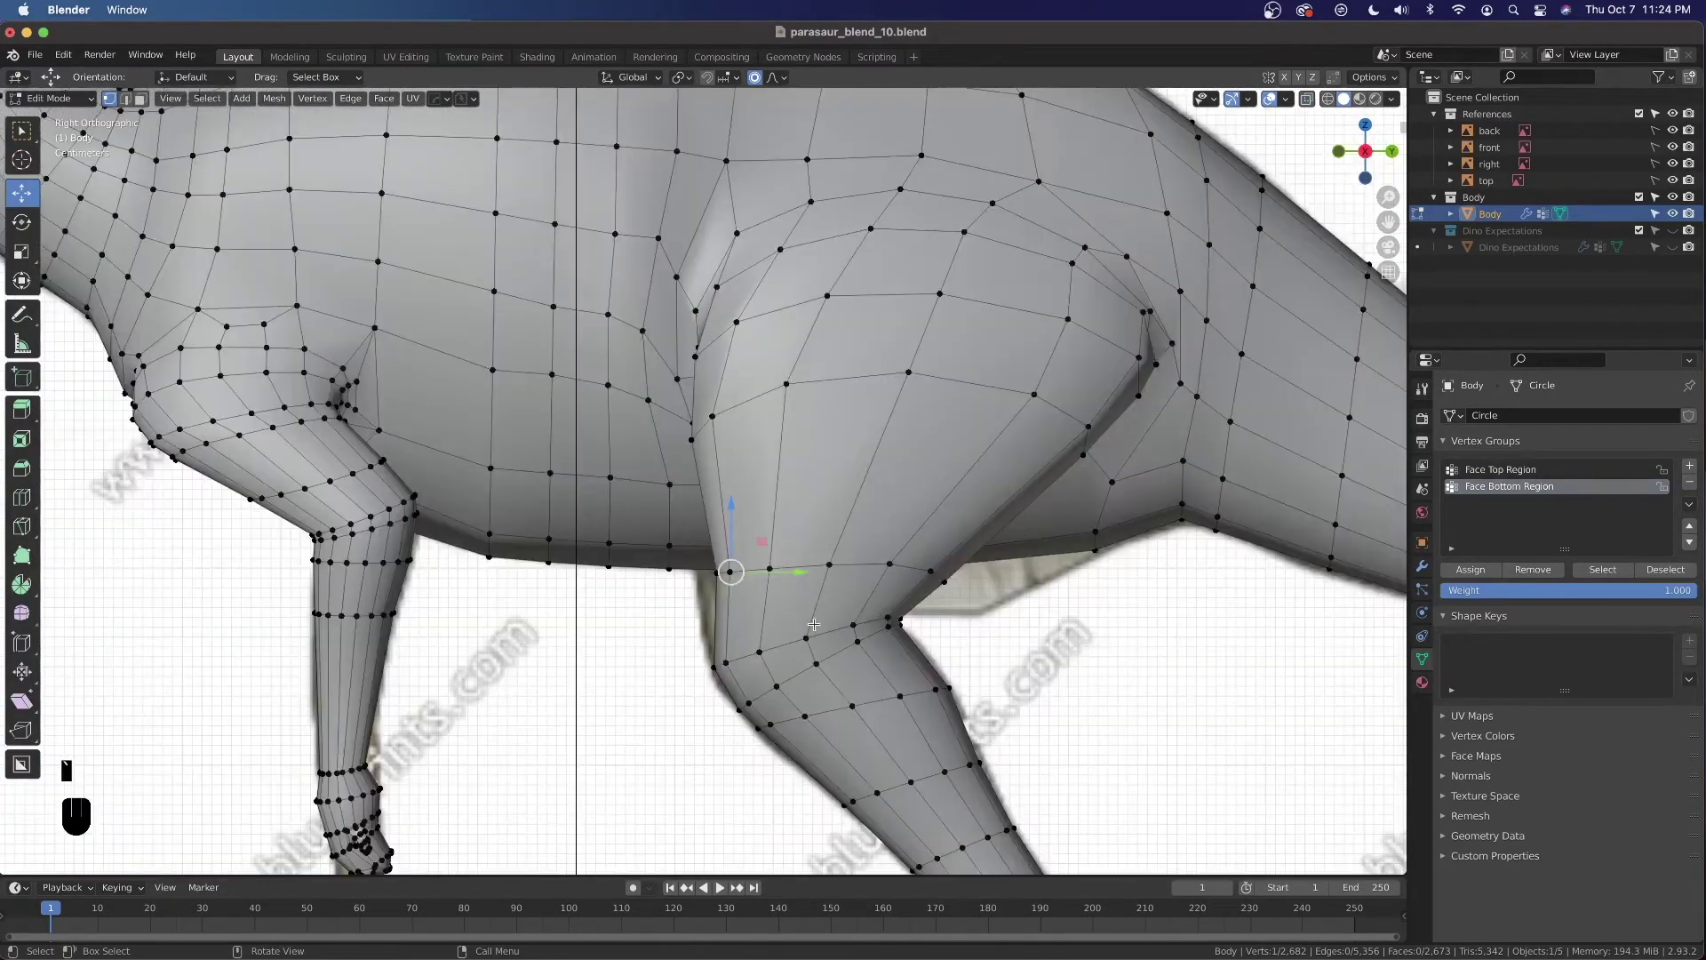
{"action": "key", "text": "alt+z"}
{"action": "left_click_drag", "start_coordinate": [800, 571], "coordinate": [771, 578]}
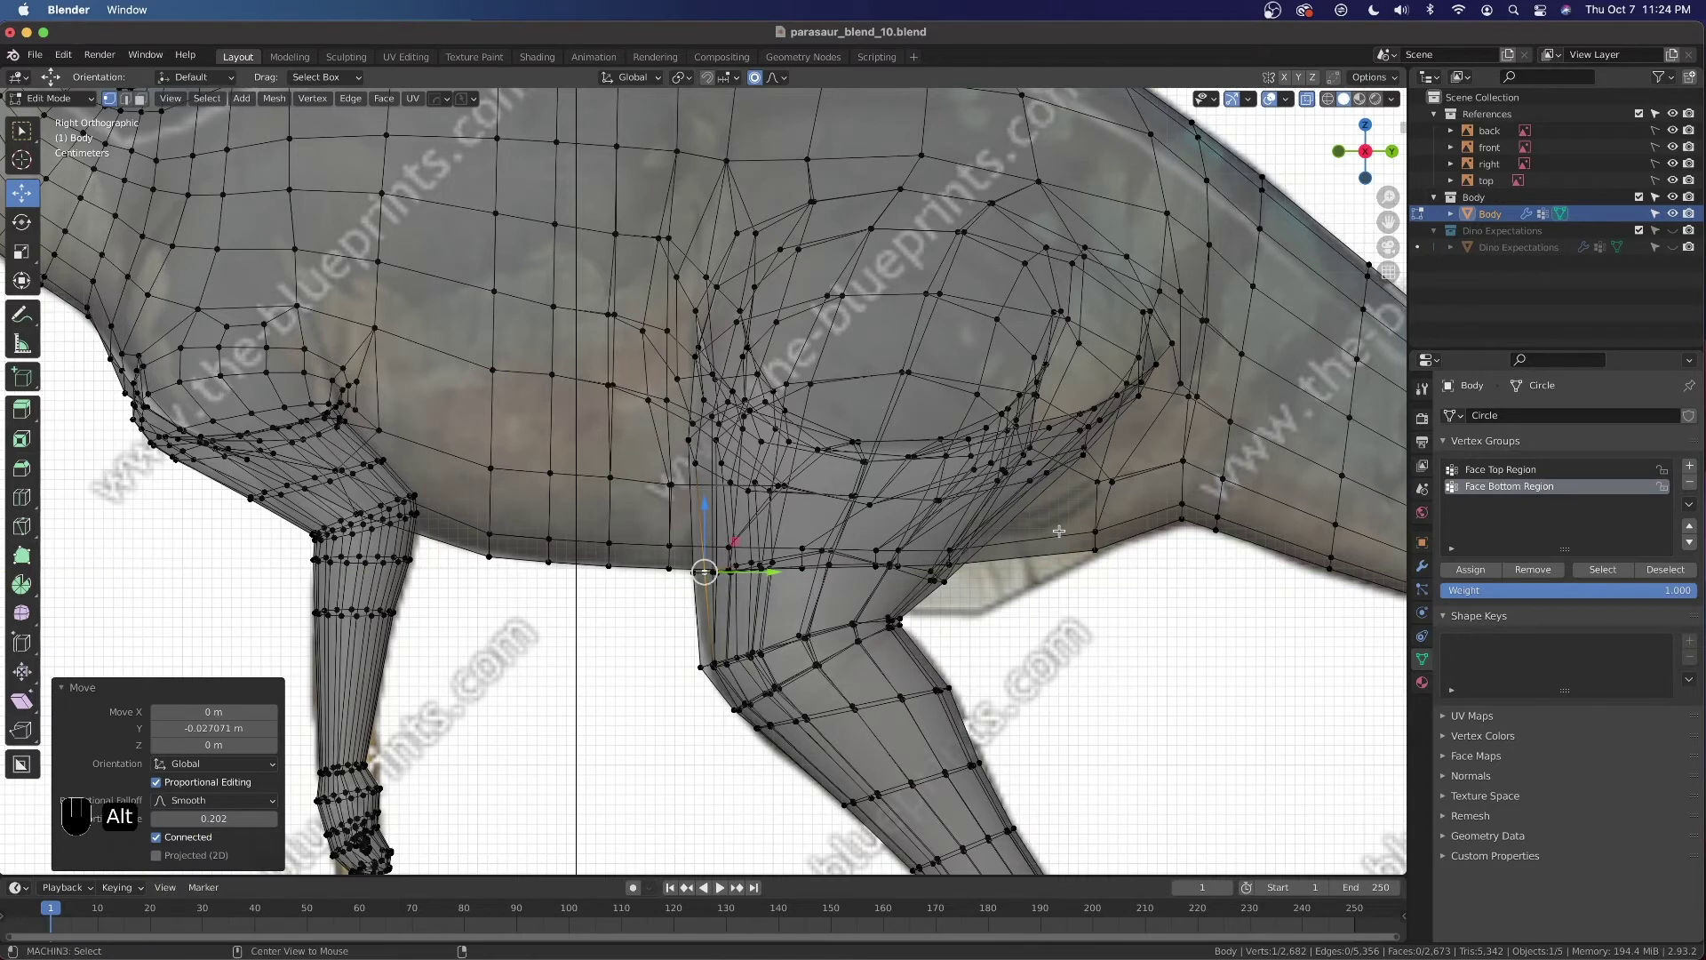
{"action": "key", "text": "alt+z"}
Add one centred edge loop around the hind leg's lower thigh, just above the knee
{"action": "middle_click_drag", "start_coordinate": [1061, 534], "coordinate": [980, 512]}
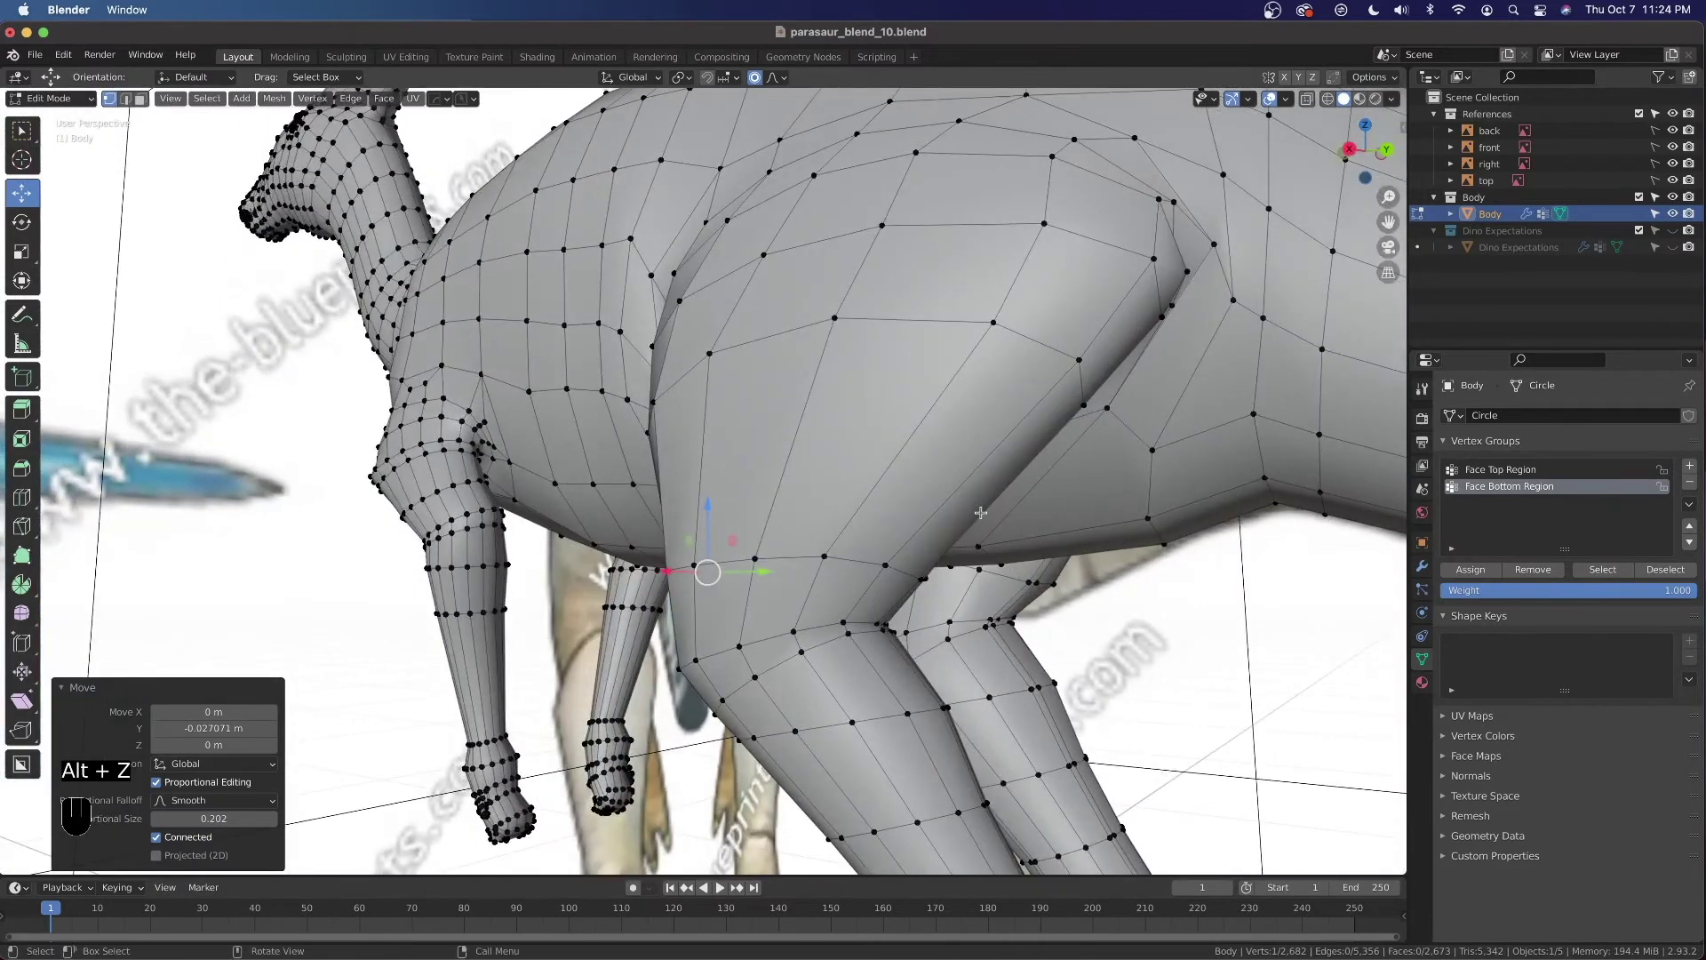
{"action": "key", "text": "ctrl+r"}
{"action": "left_click", "coordinate": [977, 492]}
{"action": "left_click", "coordinate": [977, 491]}
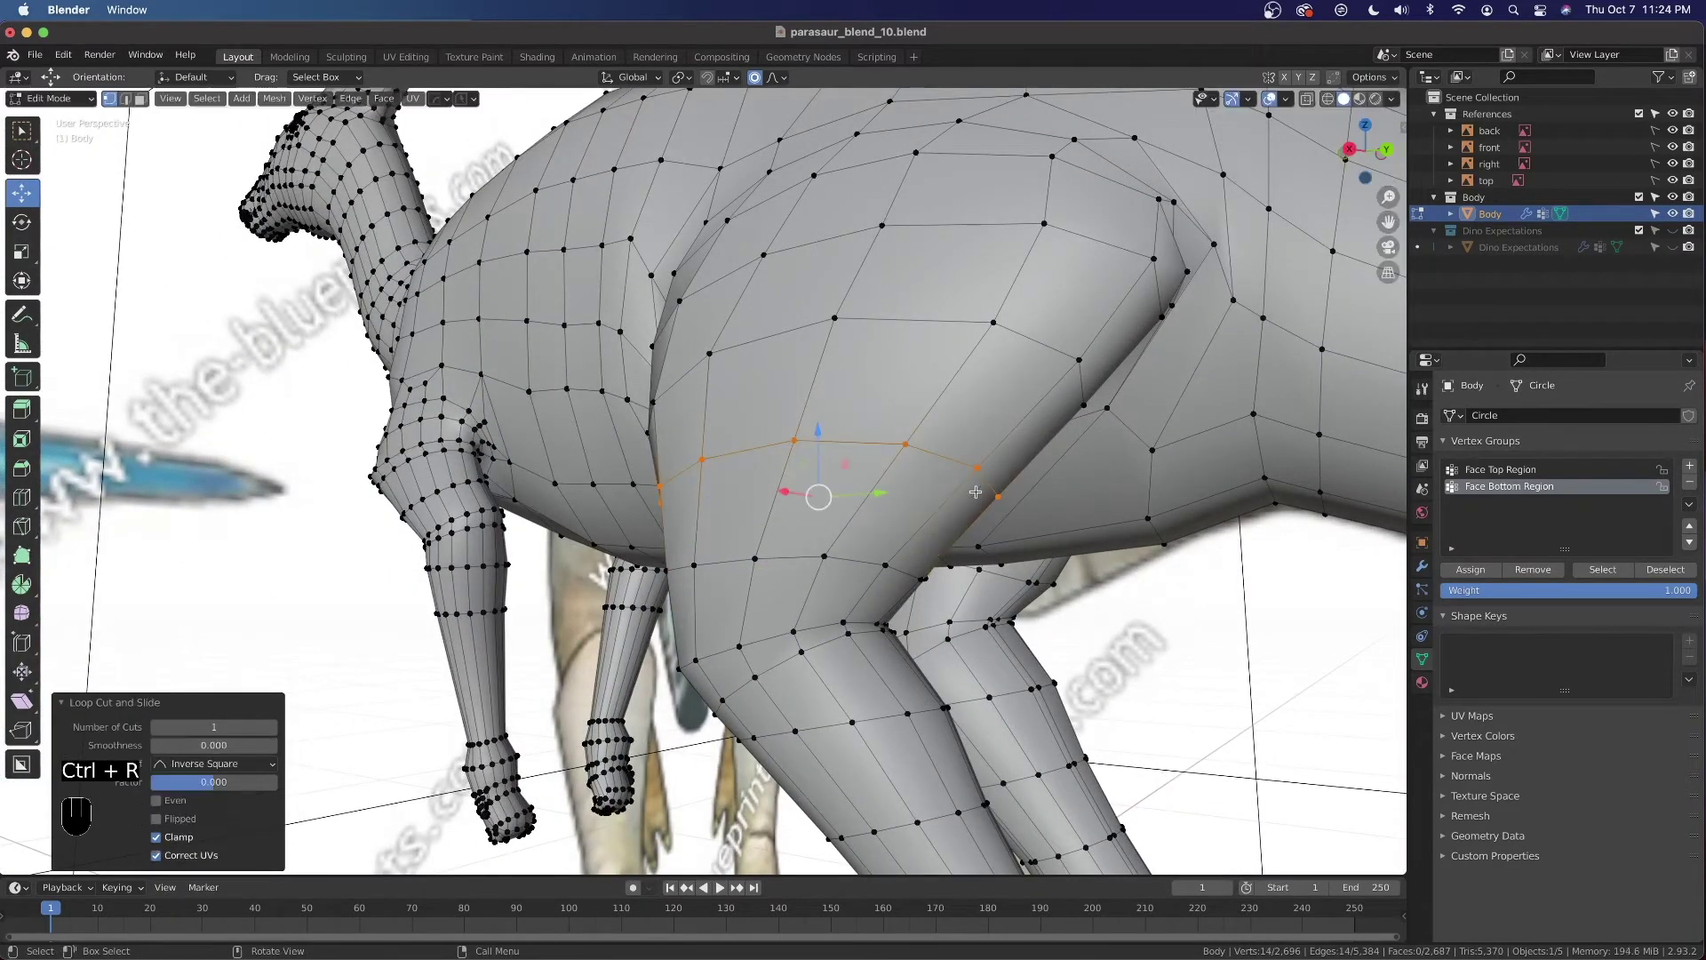
Select the new loop's rear vertex and move it about 0.059 m along Y in X-ray with proportional size 0.167
{"action": "left_click", "coordinate": [997, 496]}
{"action": "key", "text": "grave"}
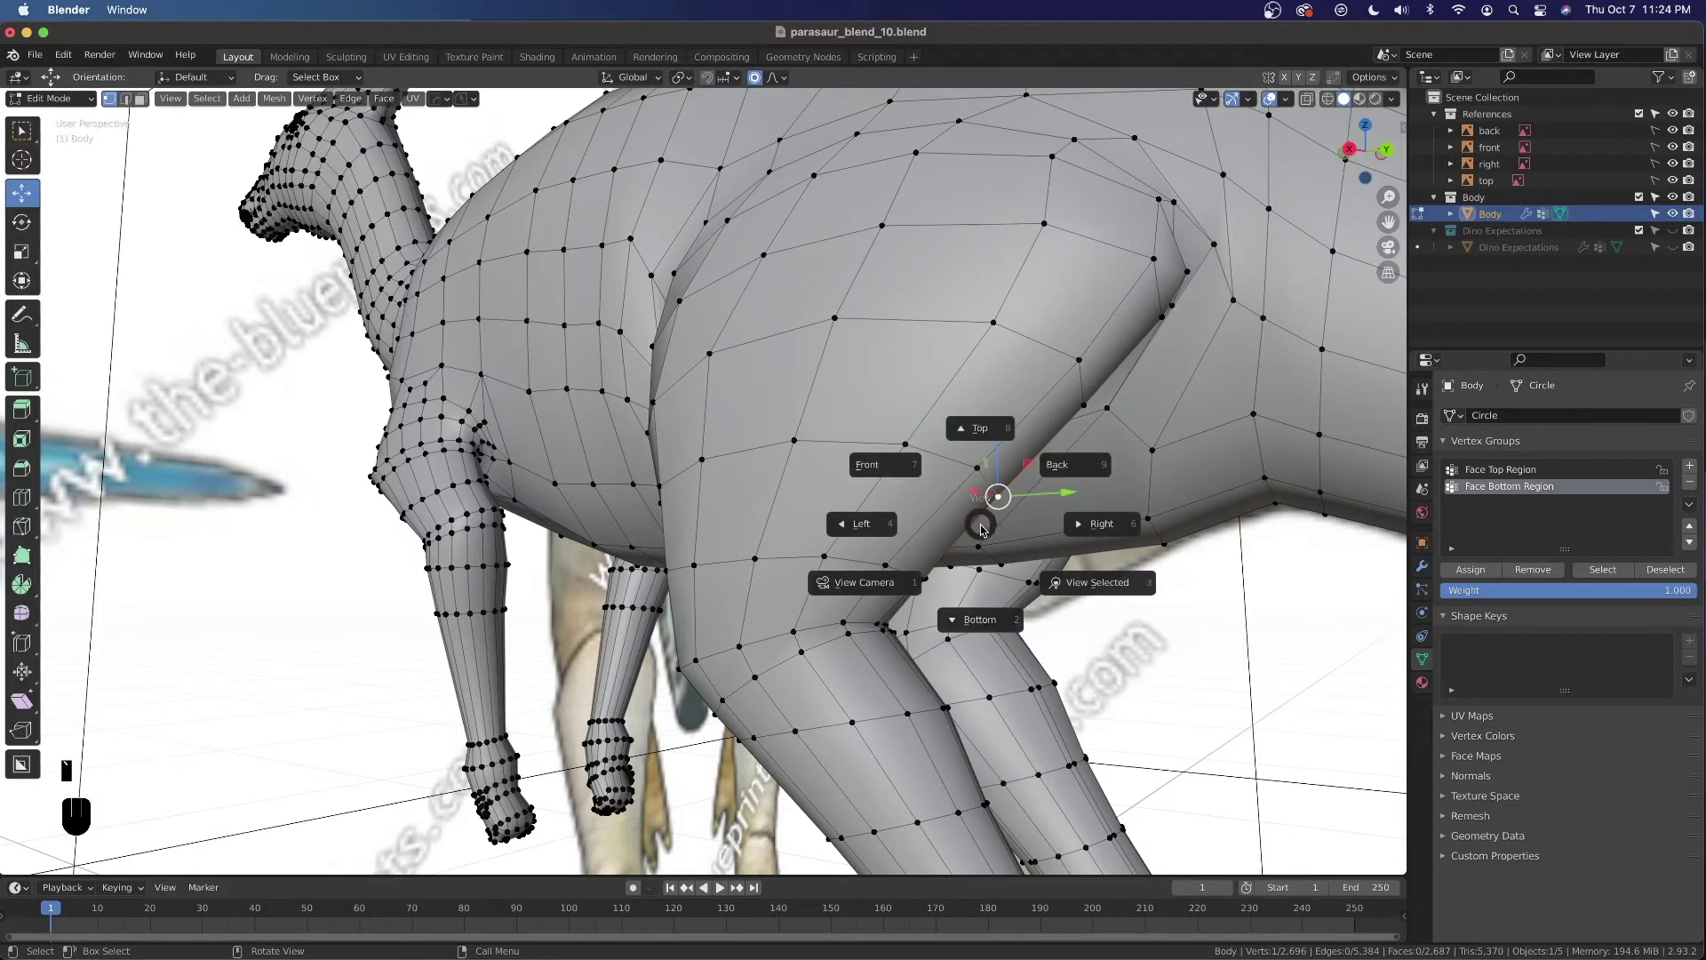
{"action": "left_click", "coordinate": [1059, 531]}
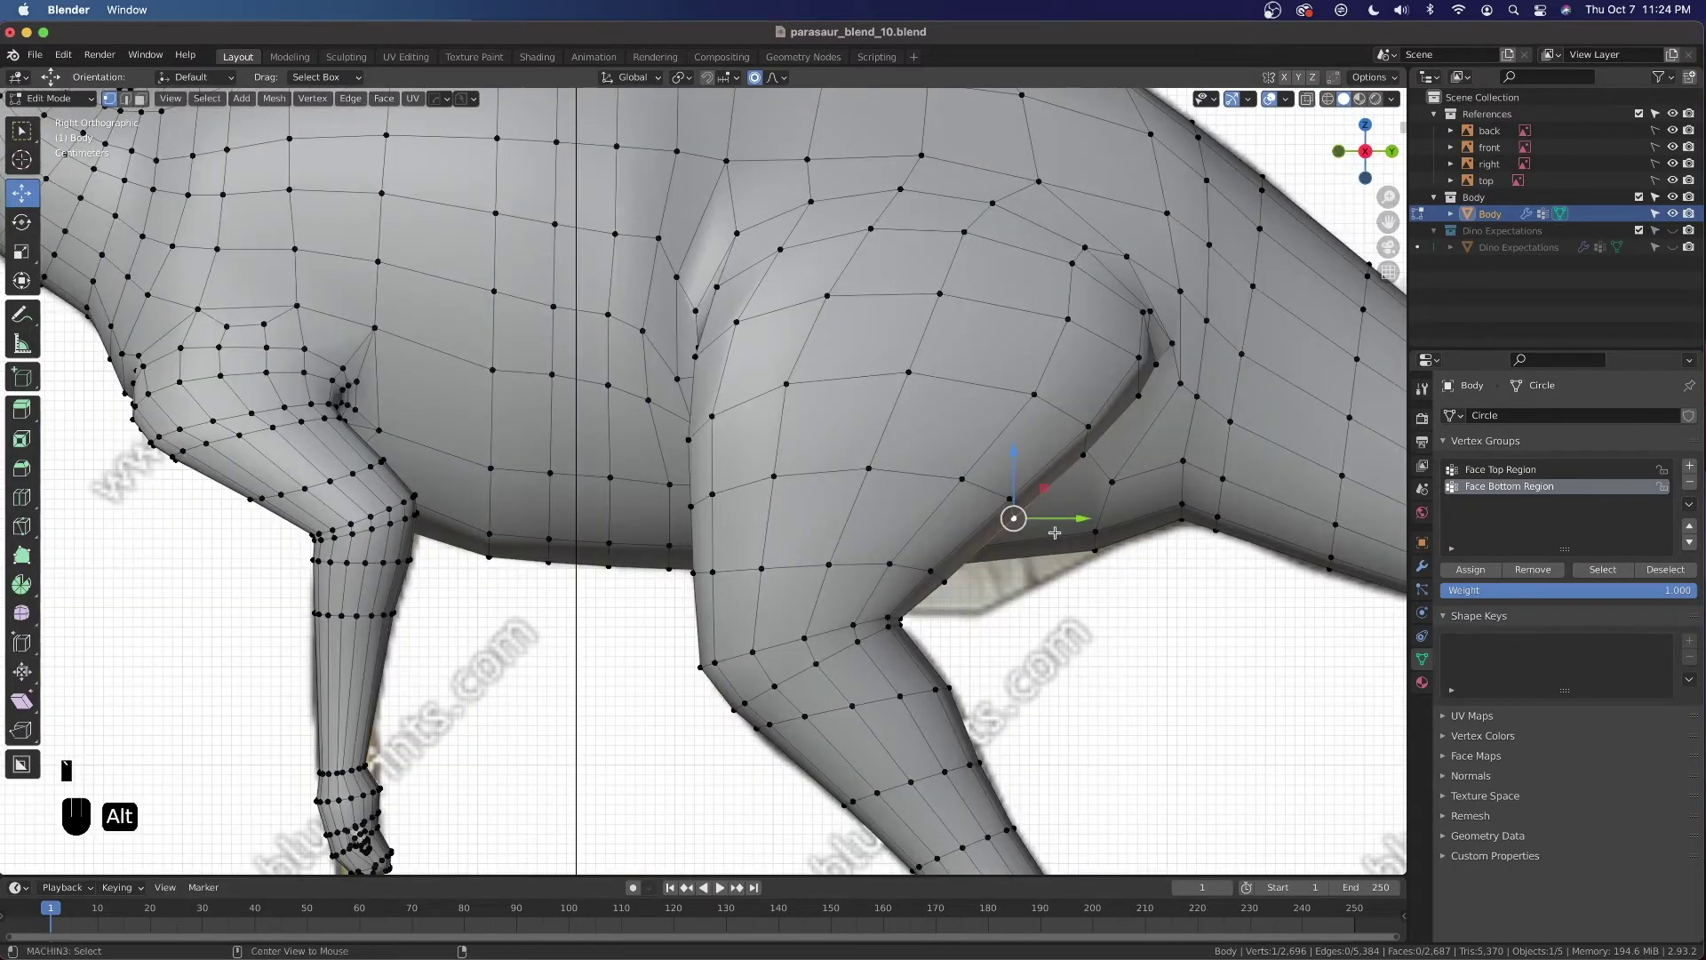
{"action": "key", "text": "alt+z"}
{"action": "left_click_drag", "start_coordinate": [1075, 525], "coordinate": [1138, 551]}
{"action": "scroll", "coordinate": [1118, 544], "scroll_direction": "down", "scroll_amount": 1}
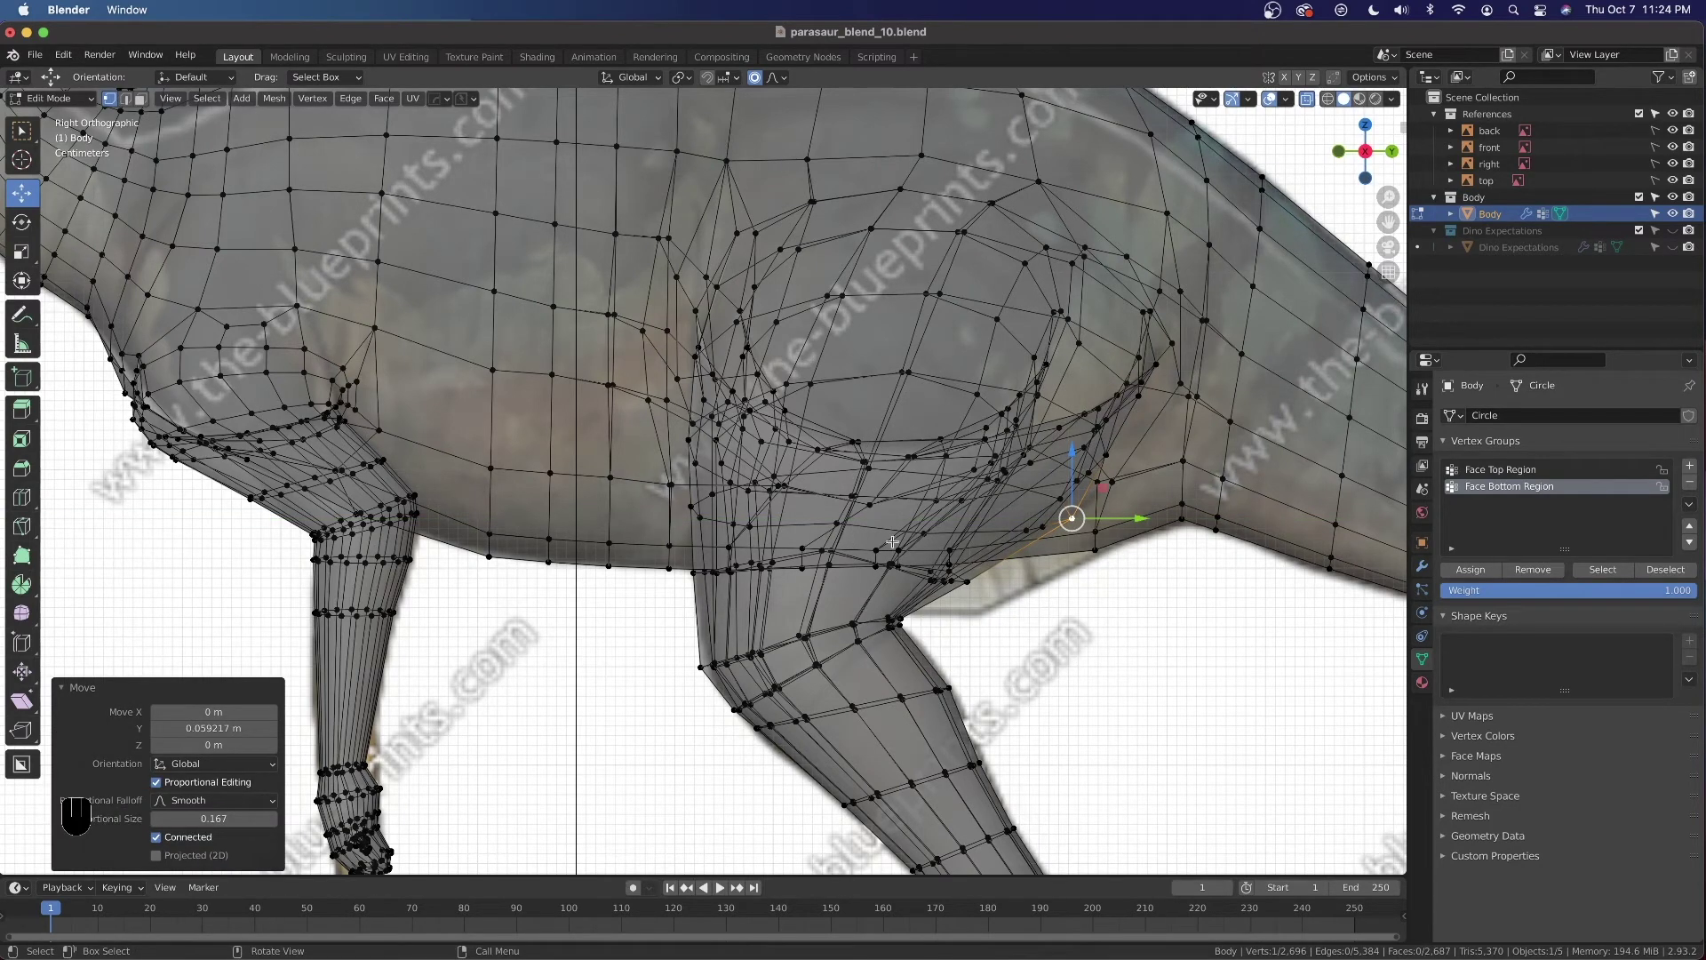
Turn off X-ray, switch to the Select Box tool and slide the flank vertex behind the thigh toward the tail and upward
{"action": "key", "text": "alt+z"}
{"action": "mouse_move", "coordinate": [1030, 397]}
{"action": "middle_mouse_down"}
{"action": "mouse_move", "coordinate": [886, 414]}
{"action": "mouse_move", "coordinate": [886, 394]}
{"action": "middle_mouse_up"}
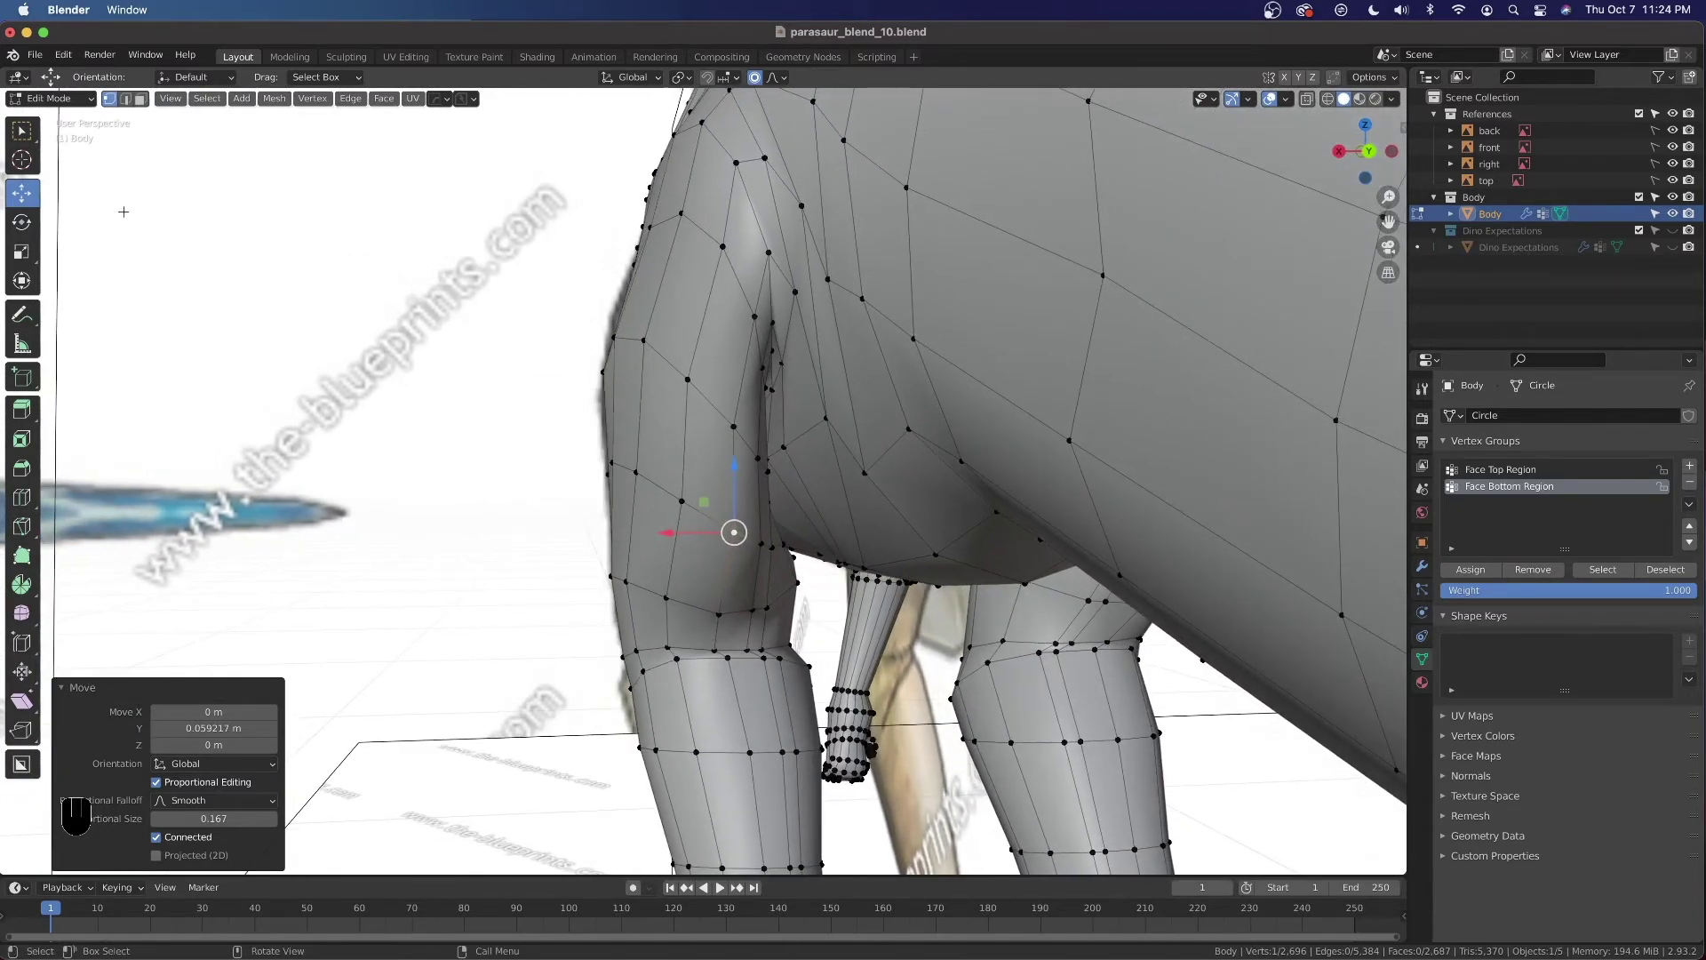
{"action": "left_click", "coordinate": [23, 131]}
{"action": "middle_click_drag", "start_coordinate": [714, 444], "coordinate": [1019, 323]}
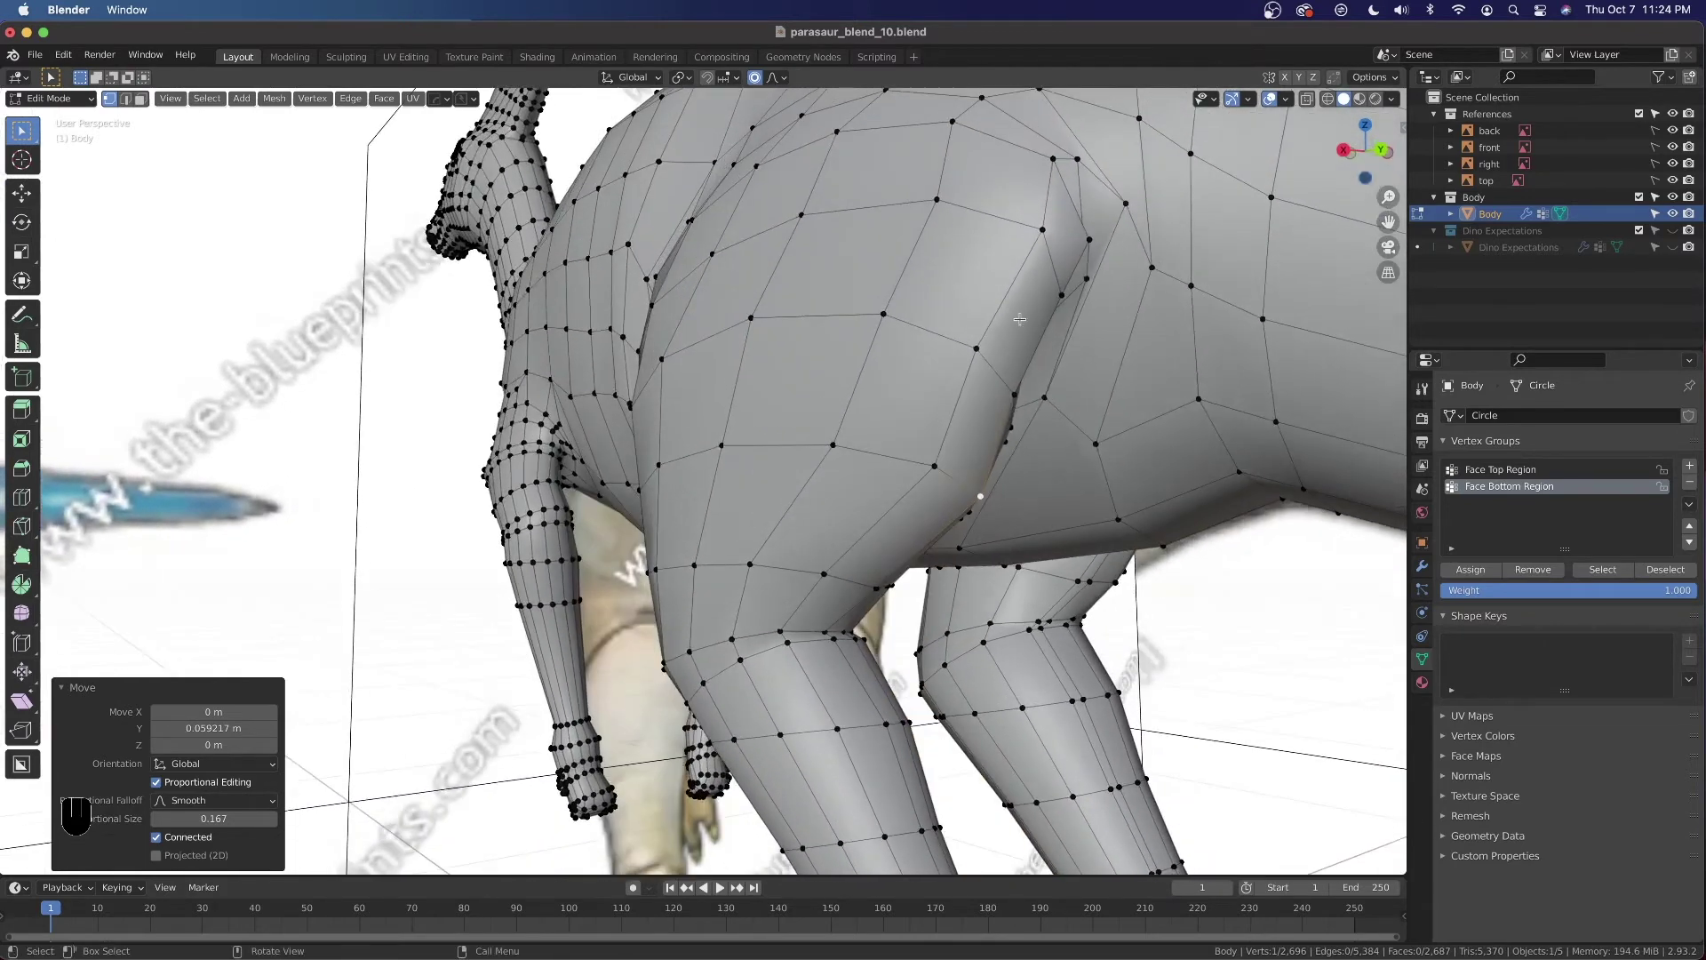
{"action": "left_click", "coordinate": [1090, 281]}
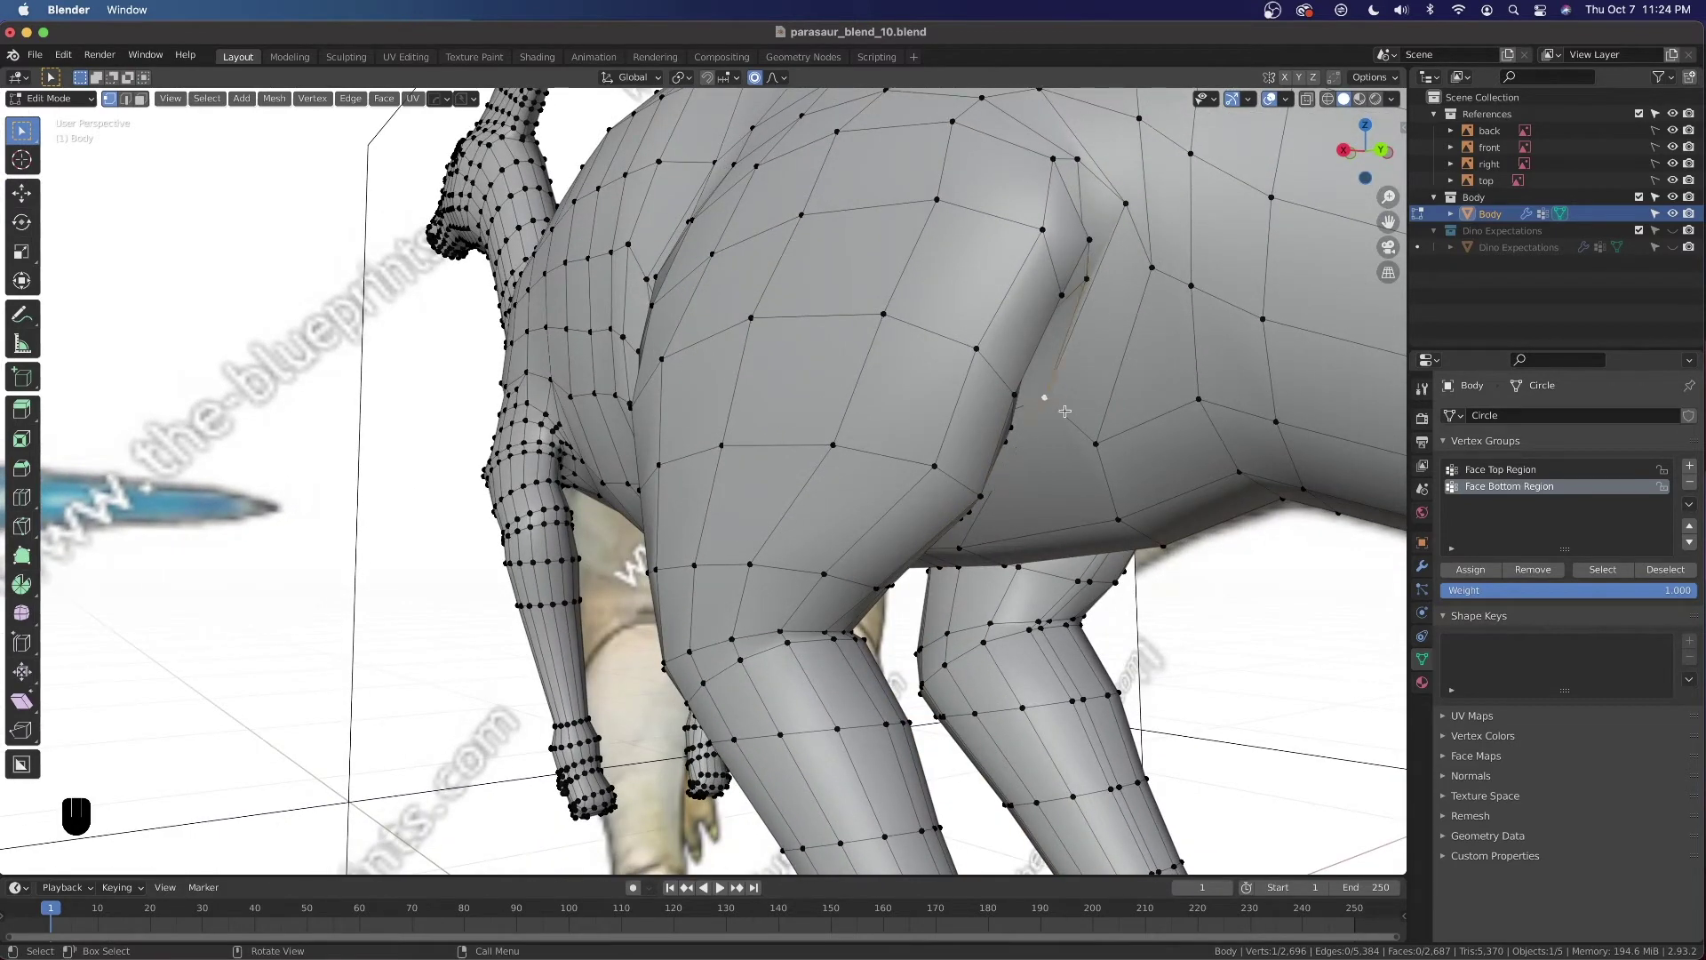
{"action": "key", "text": "g"}
{"action": "key", "text": "g"}
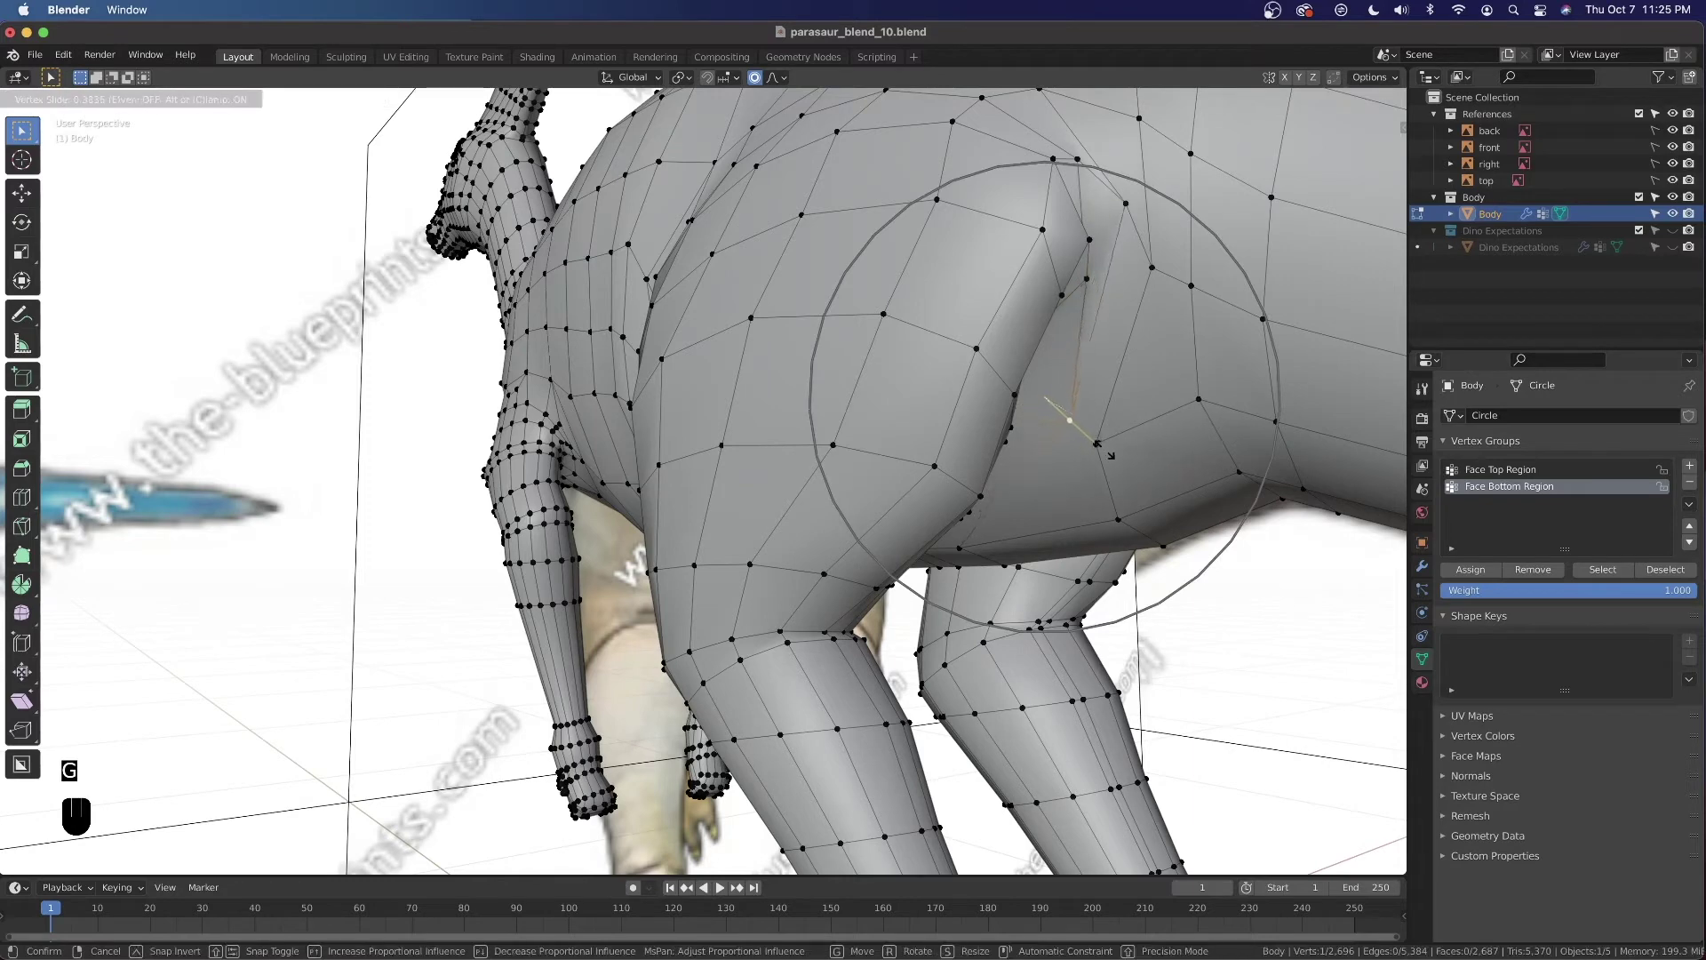
{"action": "left_click", "coordinate": [1109, 455]}
{"action": "key", "text": "g"}
{"action": "key", "text": "g"}
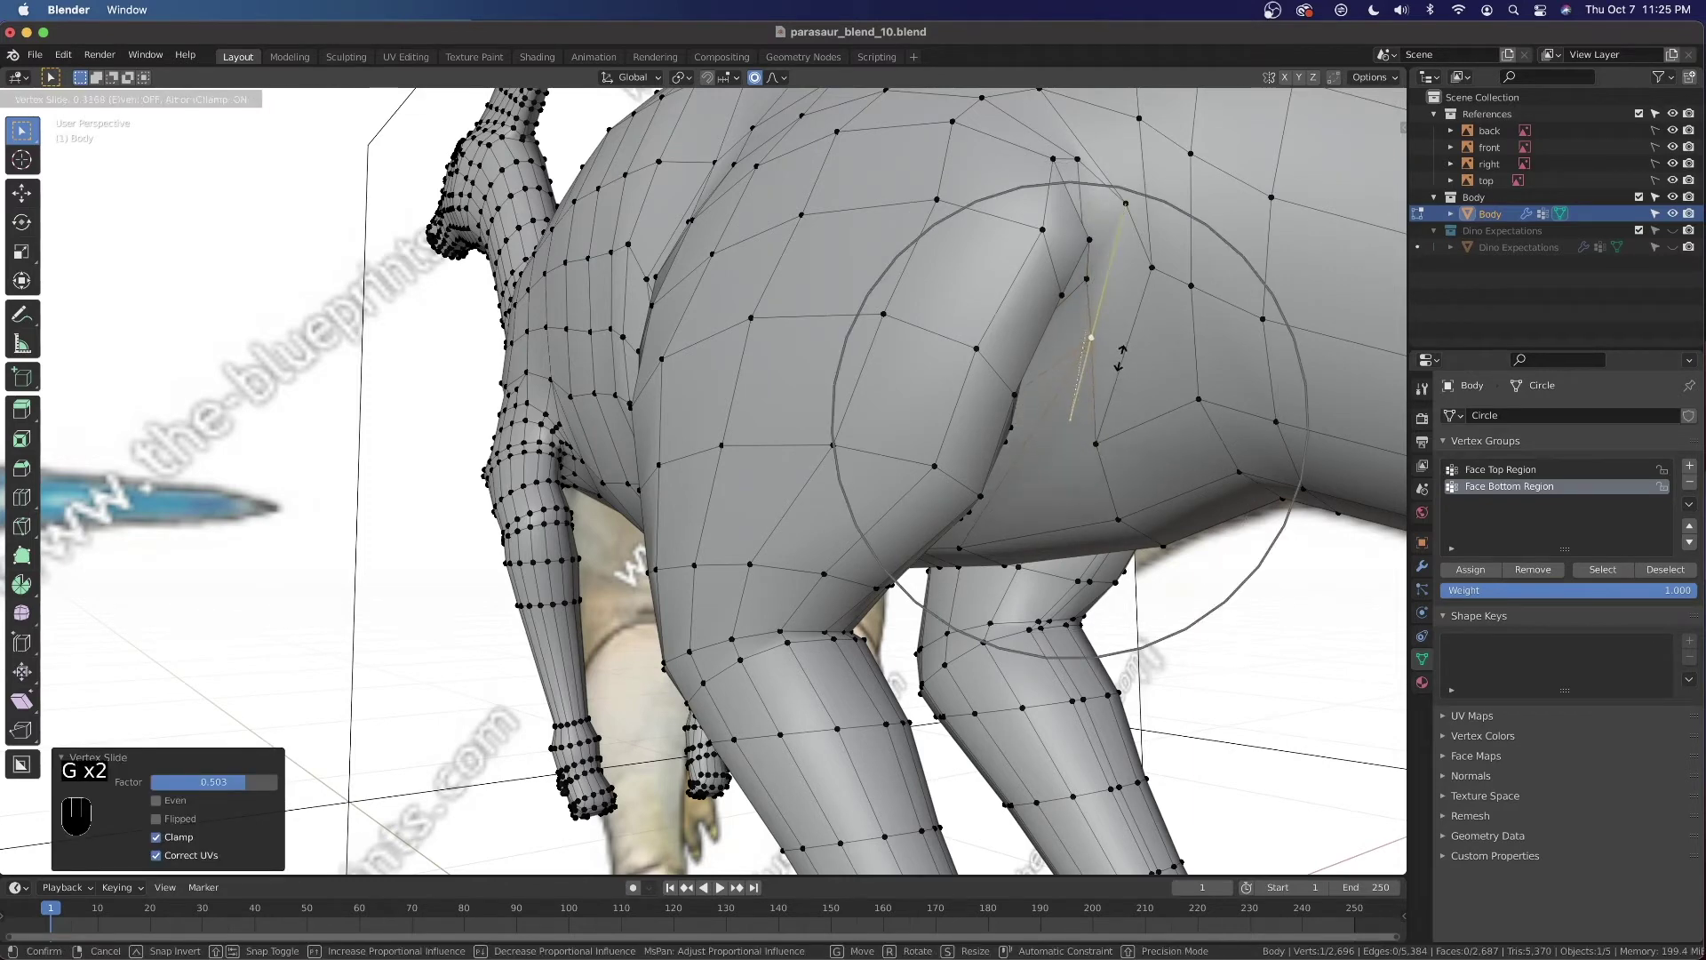
Slide the neighbouring flank vertices behind the thigh upward along their edges to even out the topology
{"action": "key", "text": "g"}
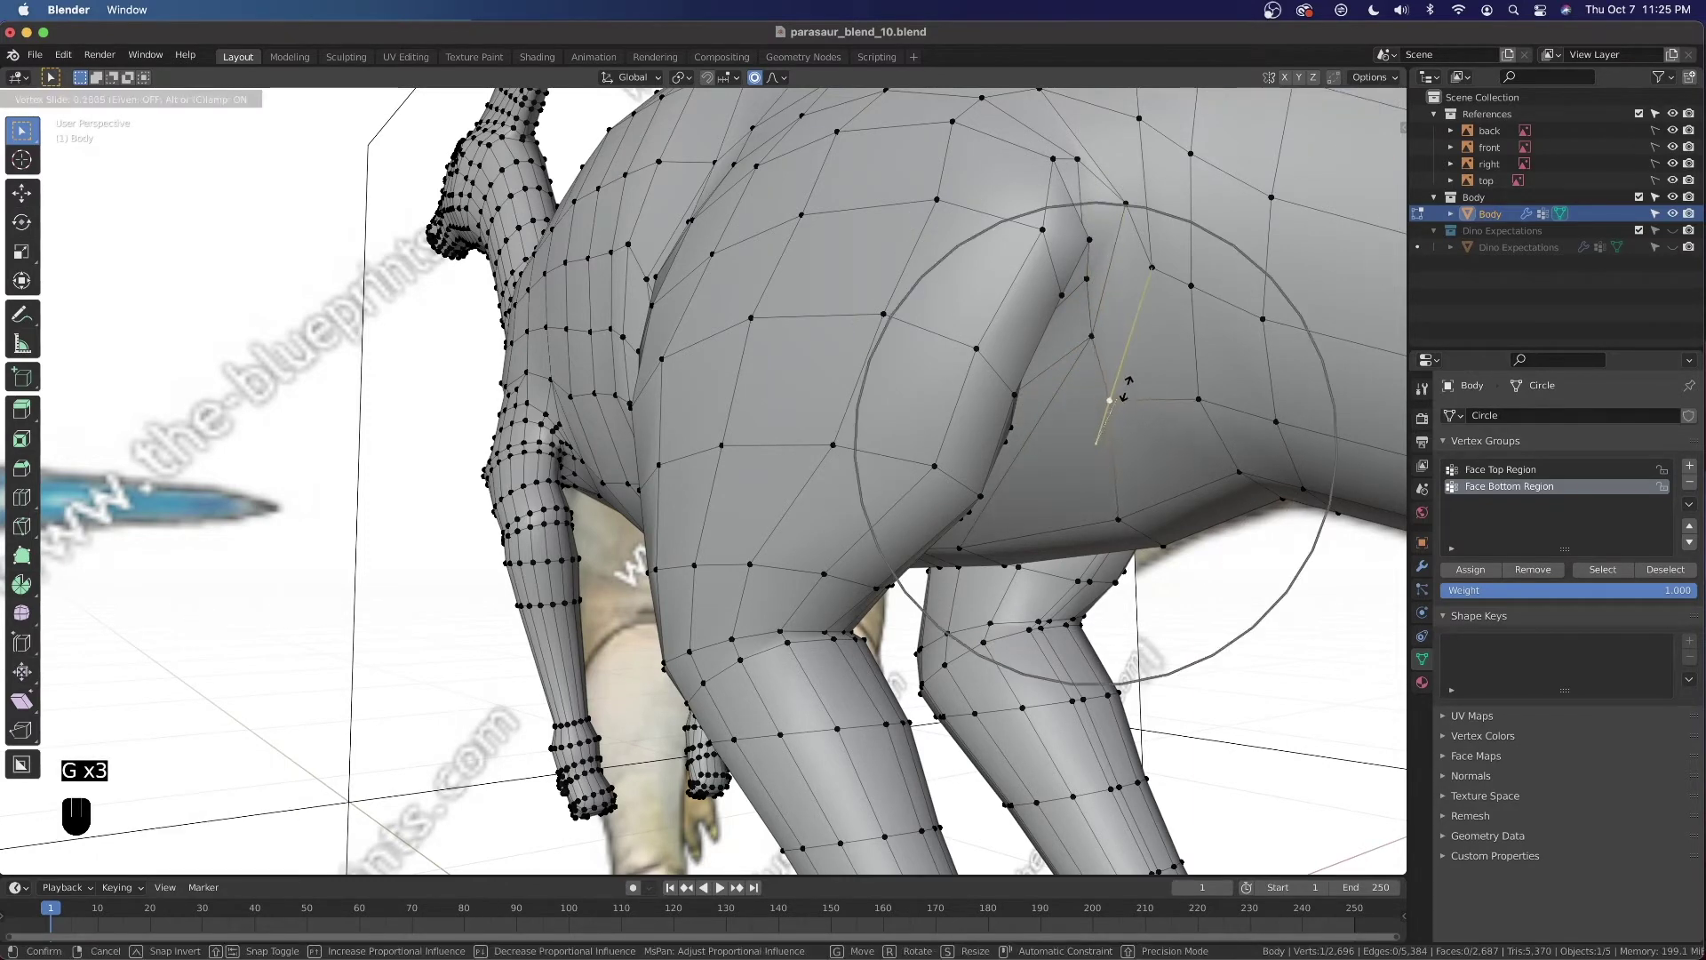
{"action": "left_click", "coordinate": [1149, 315]}
{"action": "key", "text": "g"}
{"action": "left_click", "coordinate": [1153, 295]}
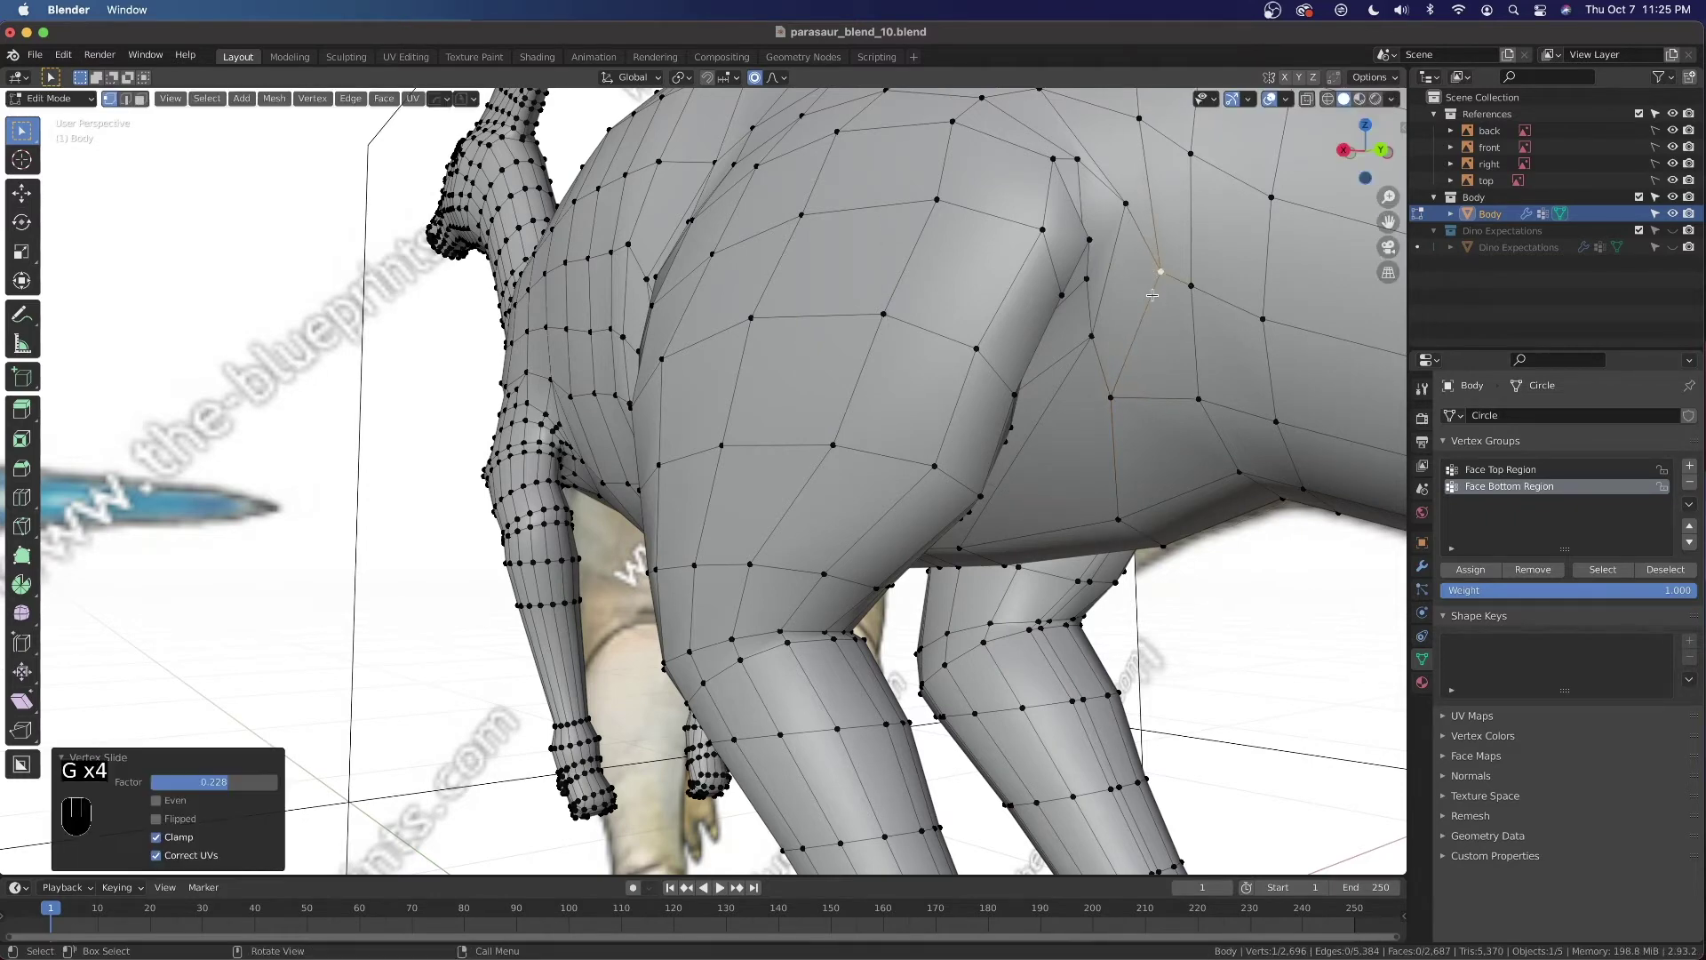
{"action": "middle_click_drag", "start_coordinate": [1152, 295], "coordinate": [1074, 366], "text": "shift"}
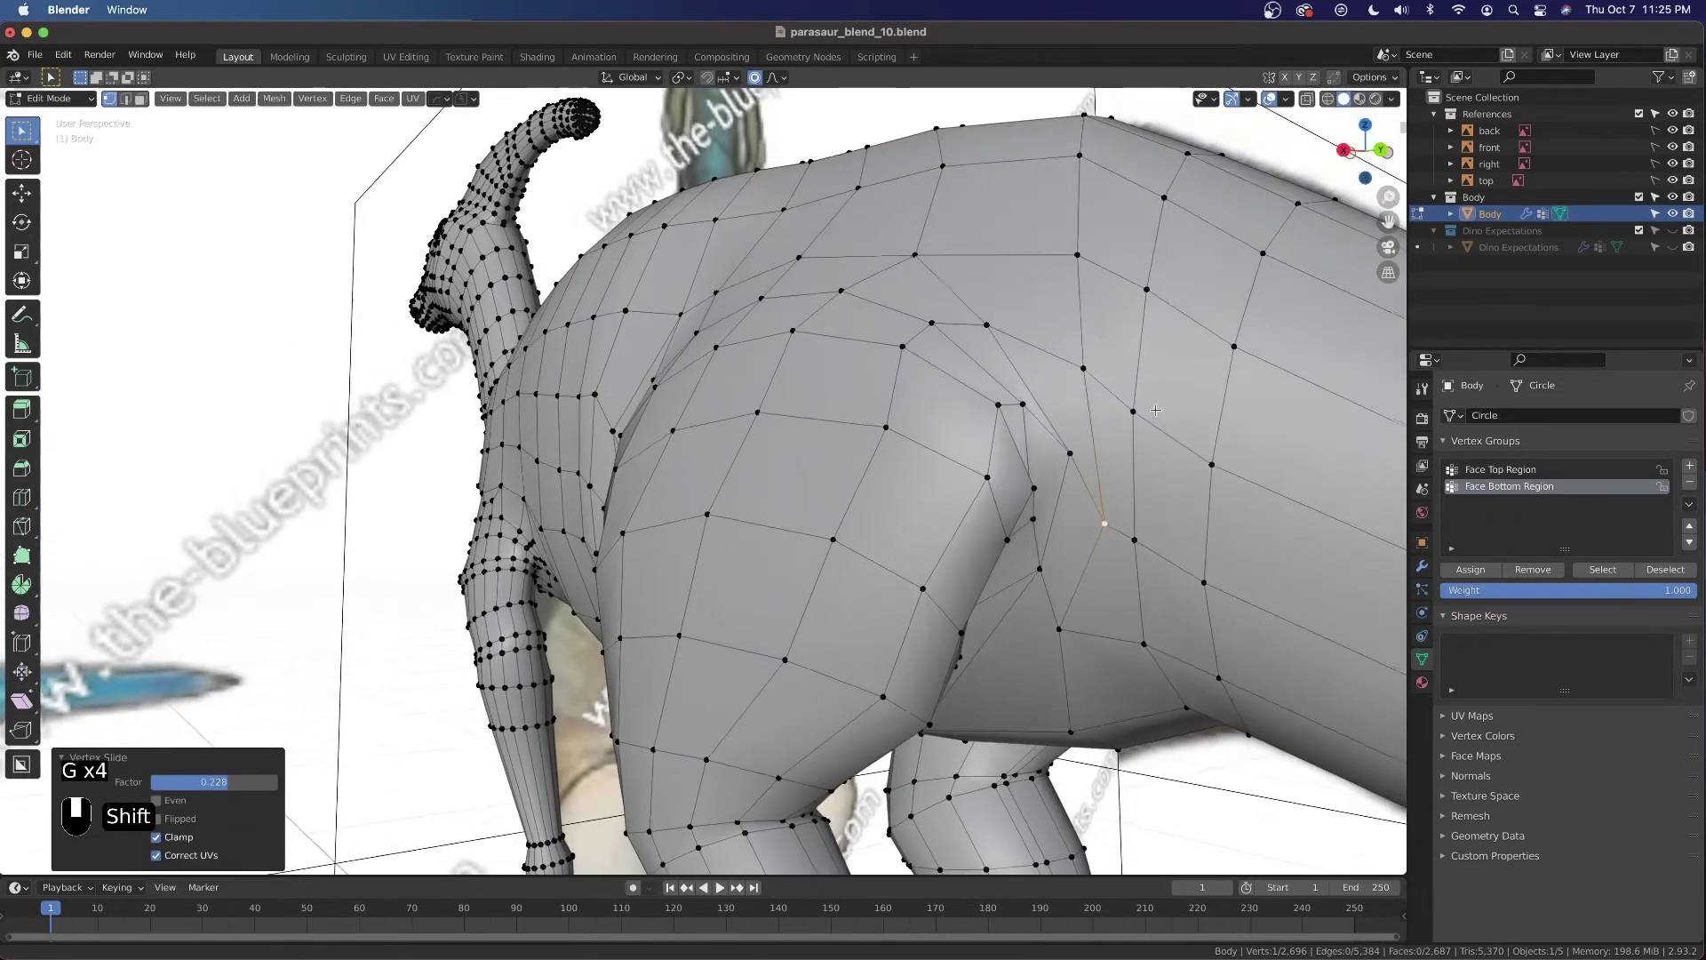
{"action": "key", "text": "g"}
{"action": "left_click", "coordinate": [1075, 352]}
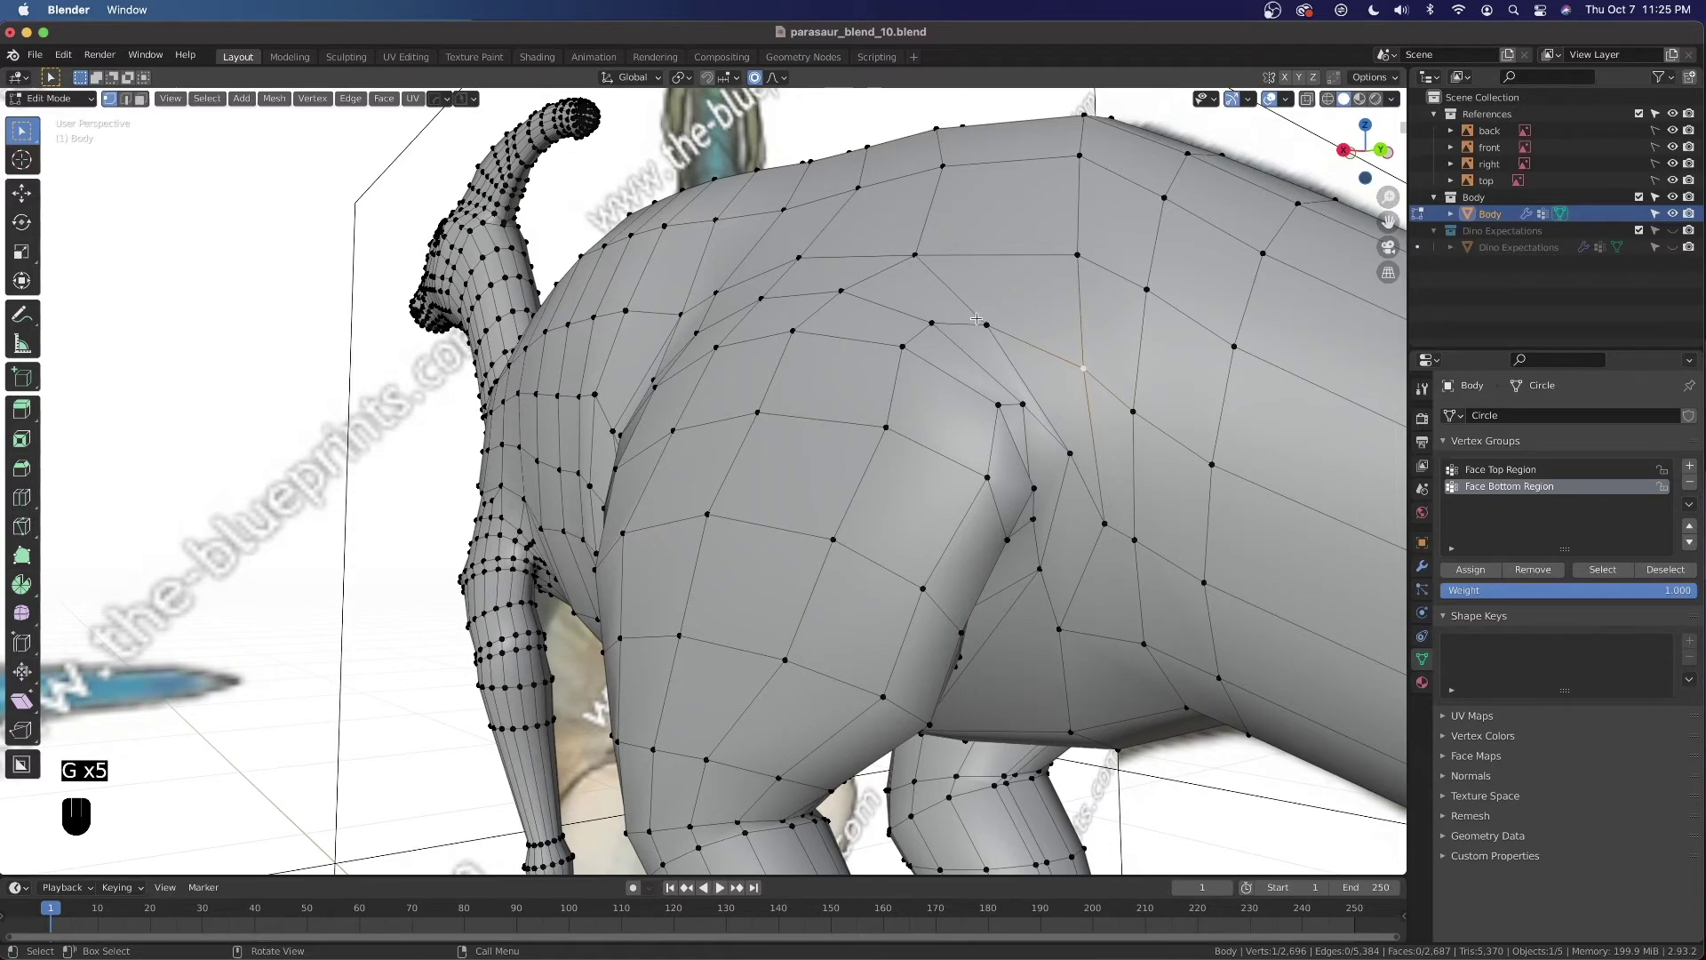
Disable proportional editing and slide the two vertices above the rear of the hip toward the tail along their edges
{"action": "key", "text": "o"}
{"action": "middle_click_drag", "start_coordinate": [977, 318], "coordinate": [1010, 363]}
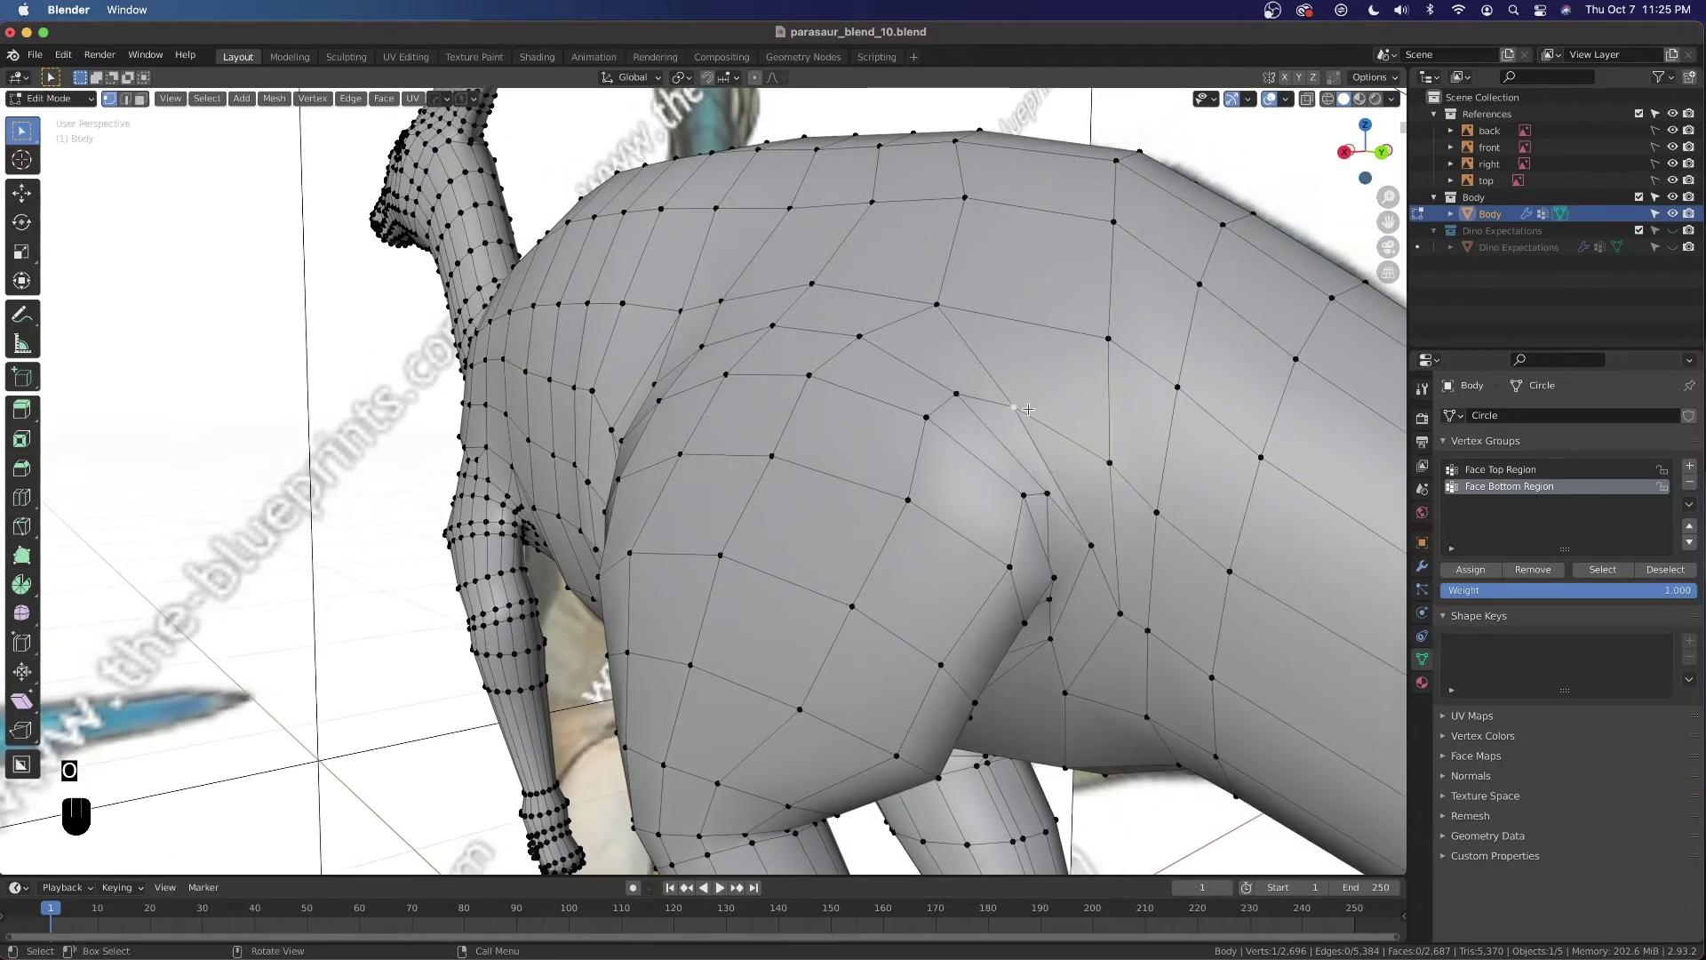
{"action": "key", "text": "g"}
{"action": "key", "text": "g"}
{"action": "left_click", "coordinate": [1107, 435]}
{"action": "left_click", "coordinate": [940, 308]}
{"action": "key", "text": "g"}
{"action": "key", "text": "g"}
{"action": "left_click", "coordinate": [1109, 347]}
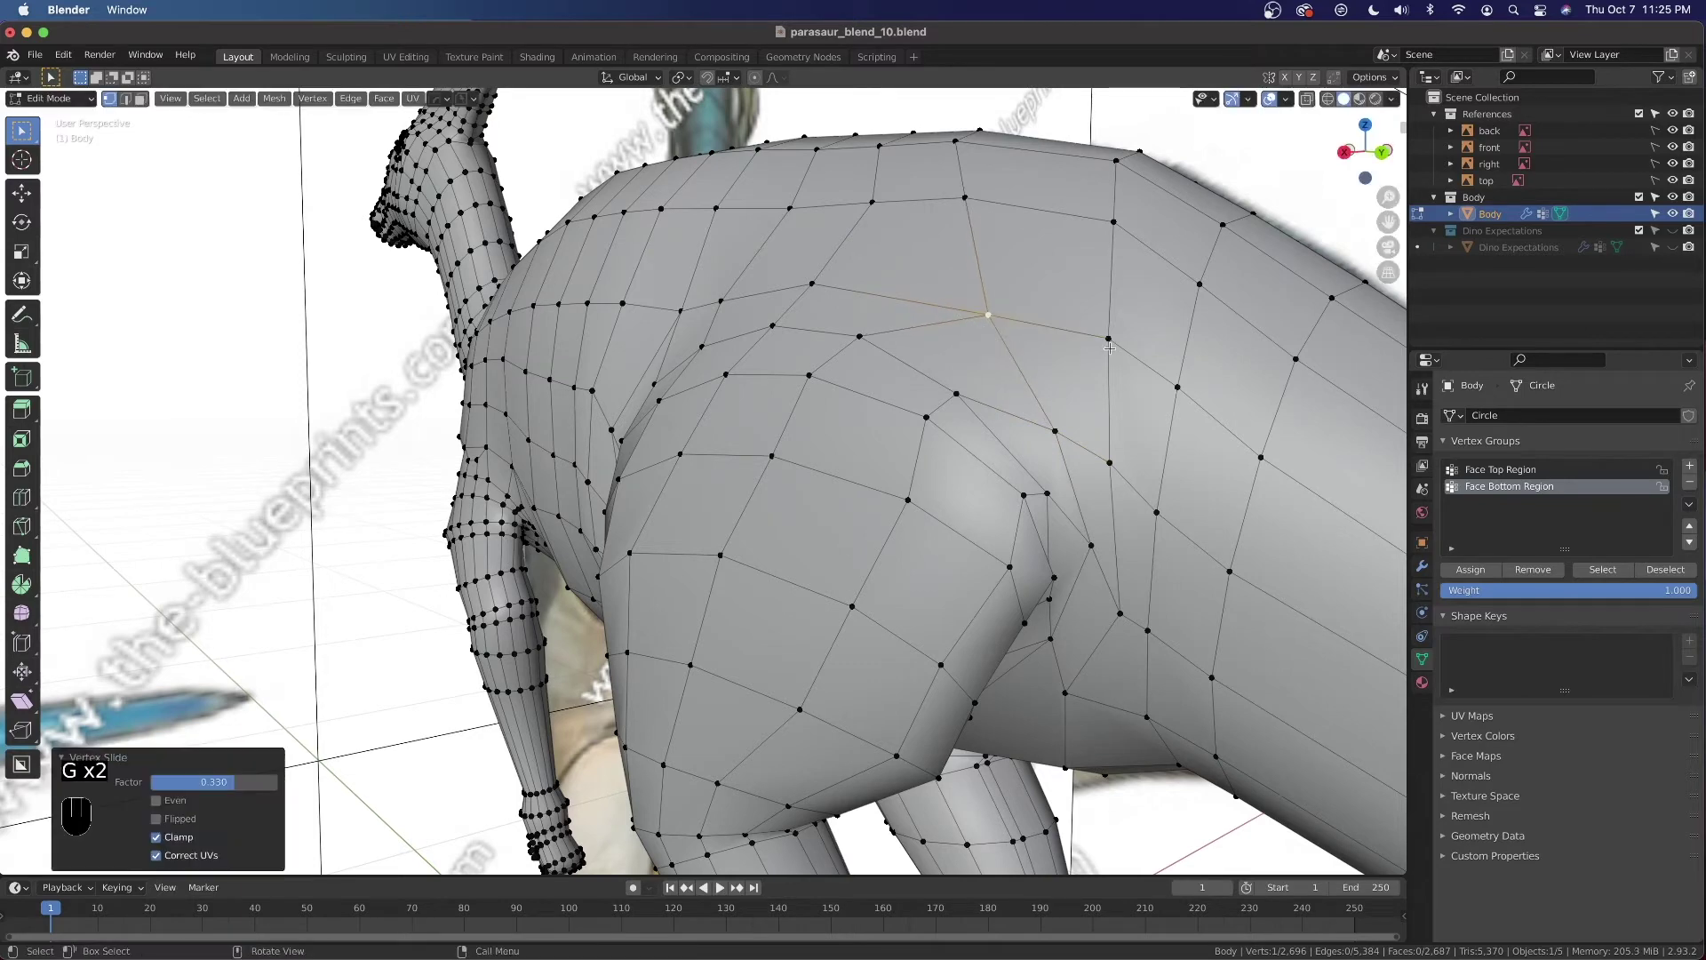
Slide the remaining vertices of this edge line toward the tail, up to the spine, and save the file
{"action": "left_click", "coordinate": [984, 206]}
{"action": "key", "text": "g"}
{"action": "key", "text": "g"}
{"action": "left_click", "coordinate": [1010, 219]}
{"action": "middle_click_drag", "start_coordinate": [1010, 220], "coordinate": [1081, 298]}
{"action": "key", "text": "g"}
{"action": "key", "text": "g"}
{"action": "left_click", "coordinate": [1031, 248]}
{"action": "key", "text": "g"}
{"action": "key", "text": "g"}
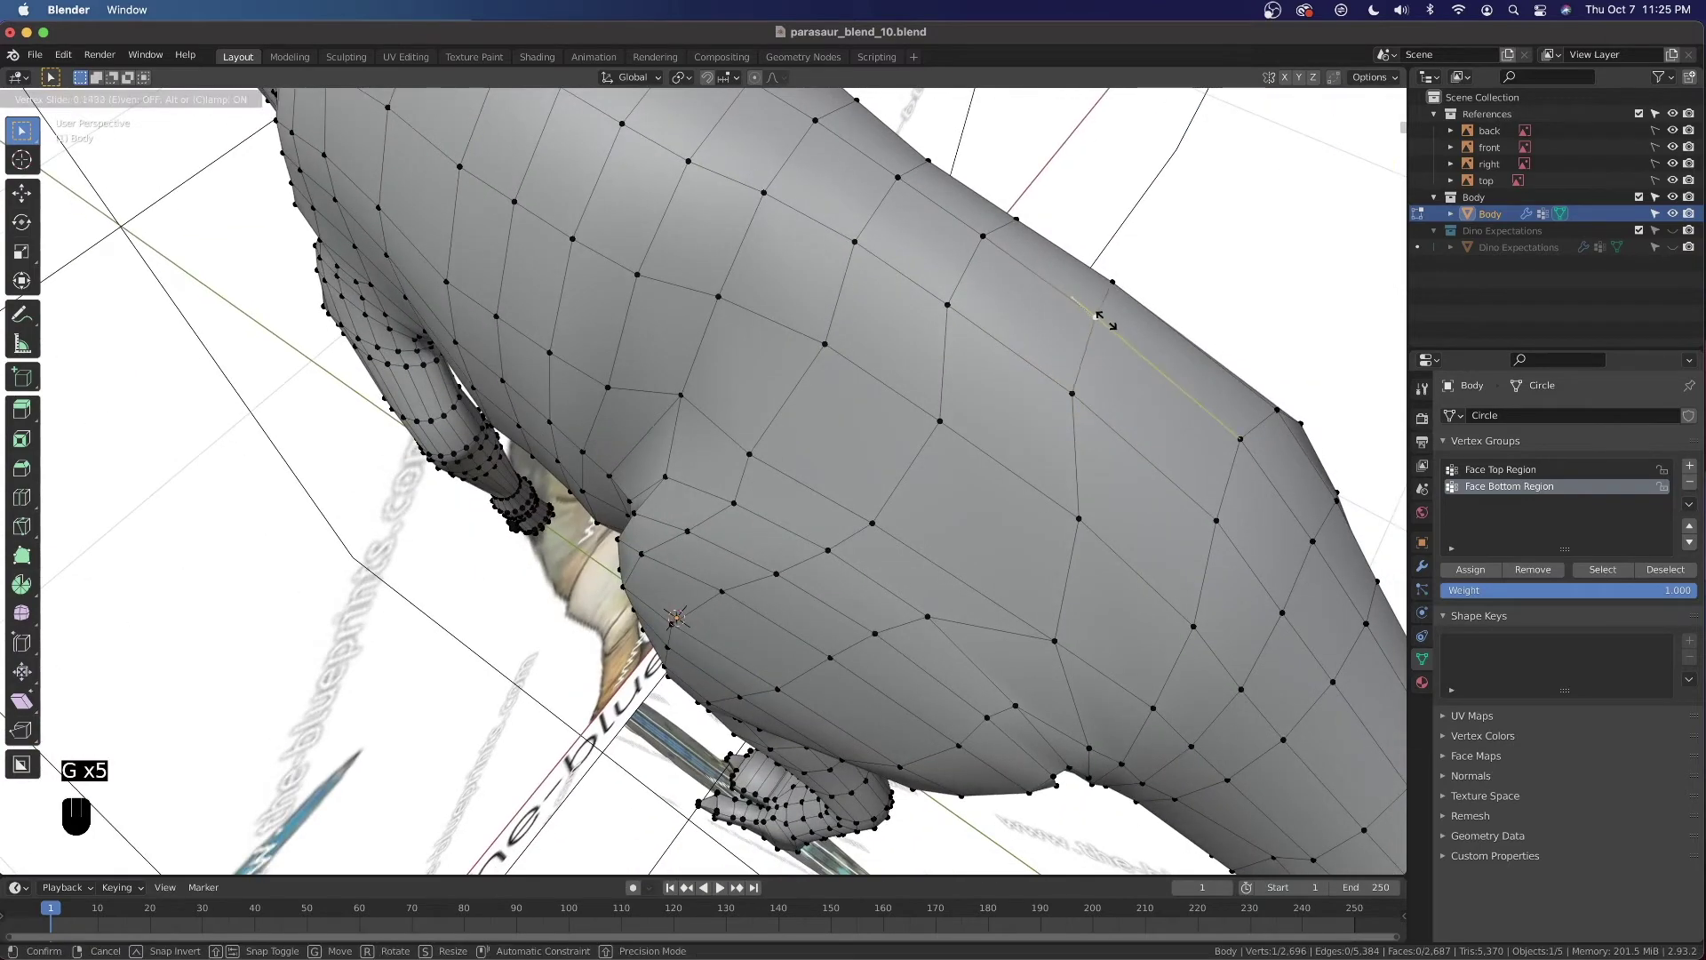
{"action": "left_click", "coordinate": [1102, 320]}
{"action": "key", "text": "super+s"}
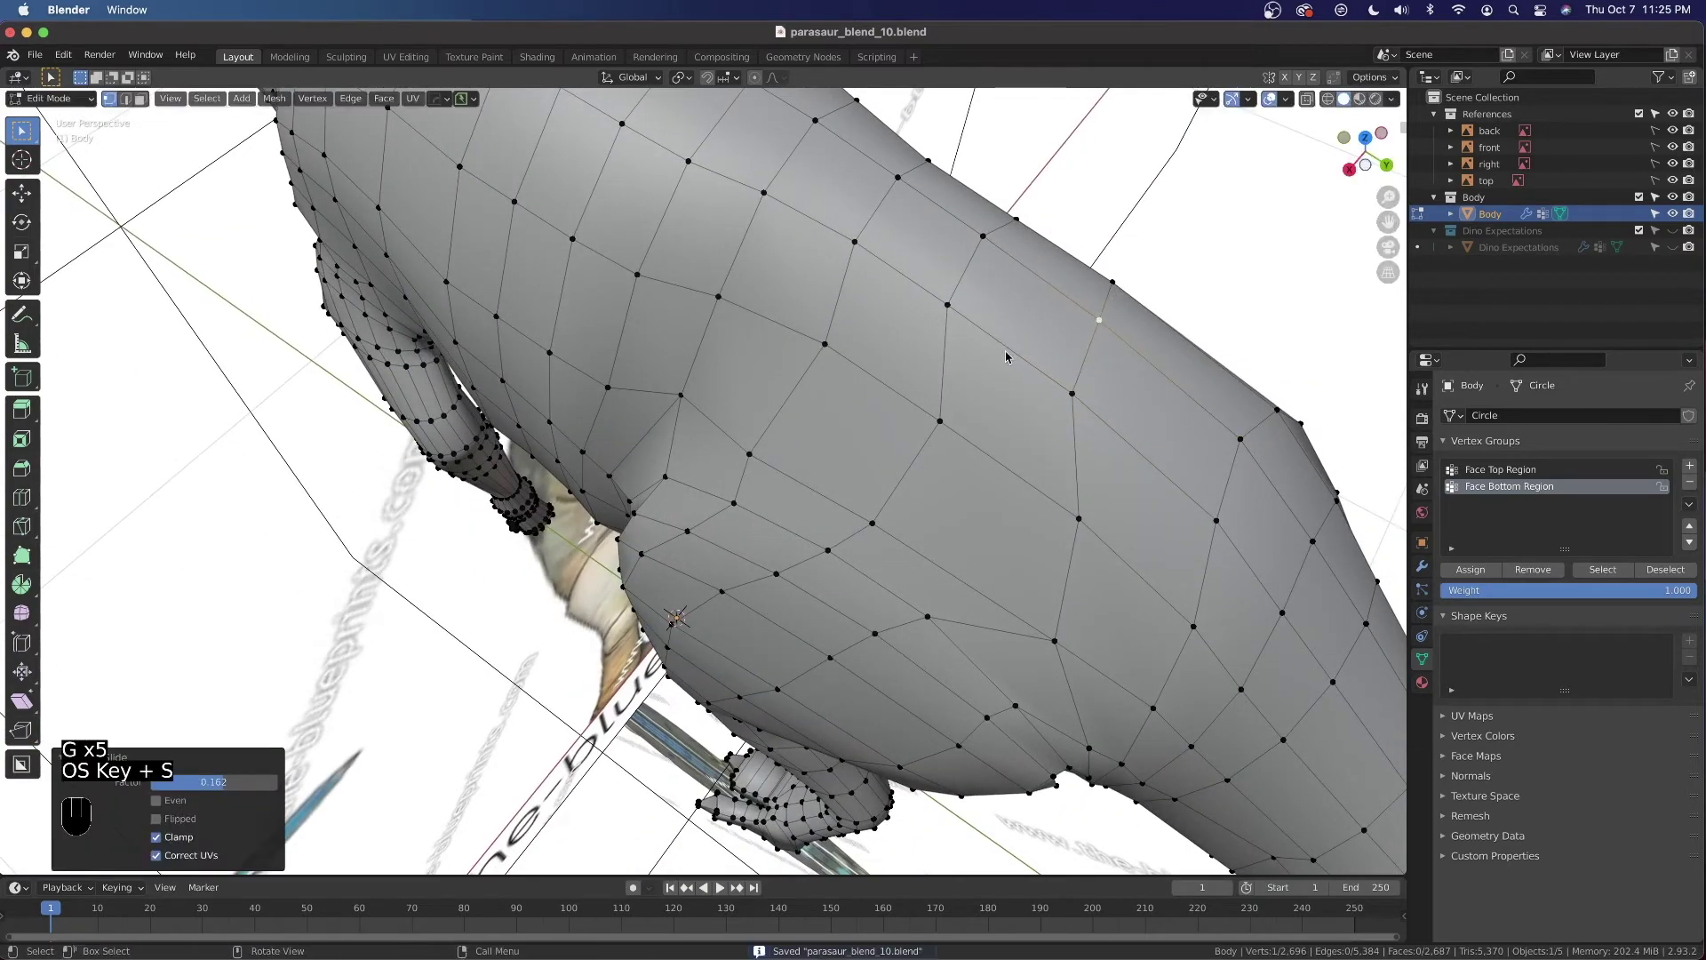
Slide the two upper-flank vertices above the hip farther toward the tail, straightening the edge line
{"action": "middle_click_drag", "start_coordinate": [1100, 535], "coordinate": [876, 497]}
{"action": "middle_click_drag", "start_coordinate": [1076, 503], "coordinate": [971, 548]}
{"action": "middle_click_drag", "start_coordinate": [797, 437], "coordinate": [779, 287]}
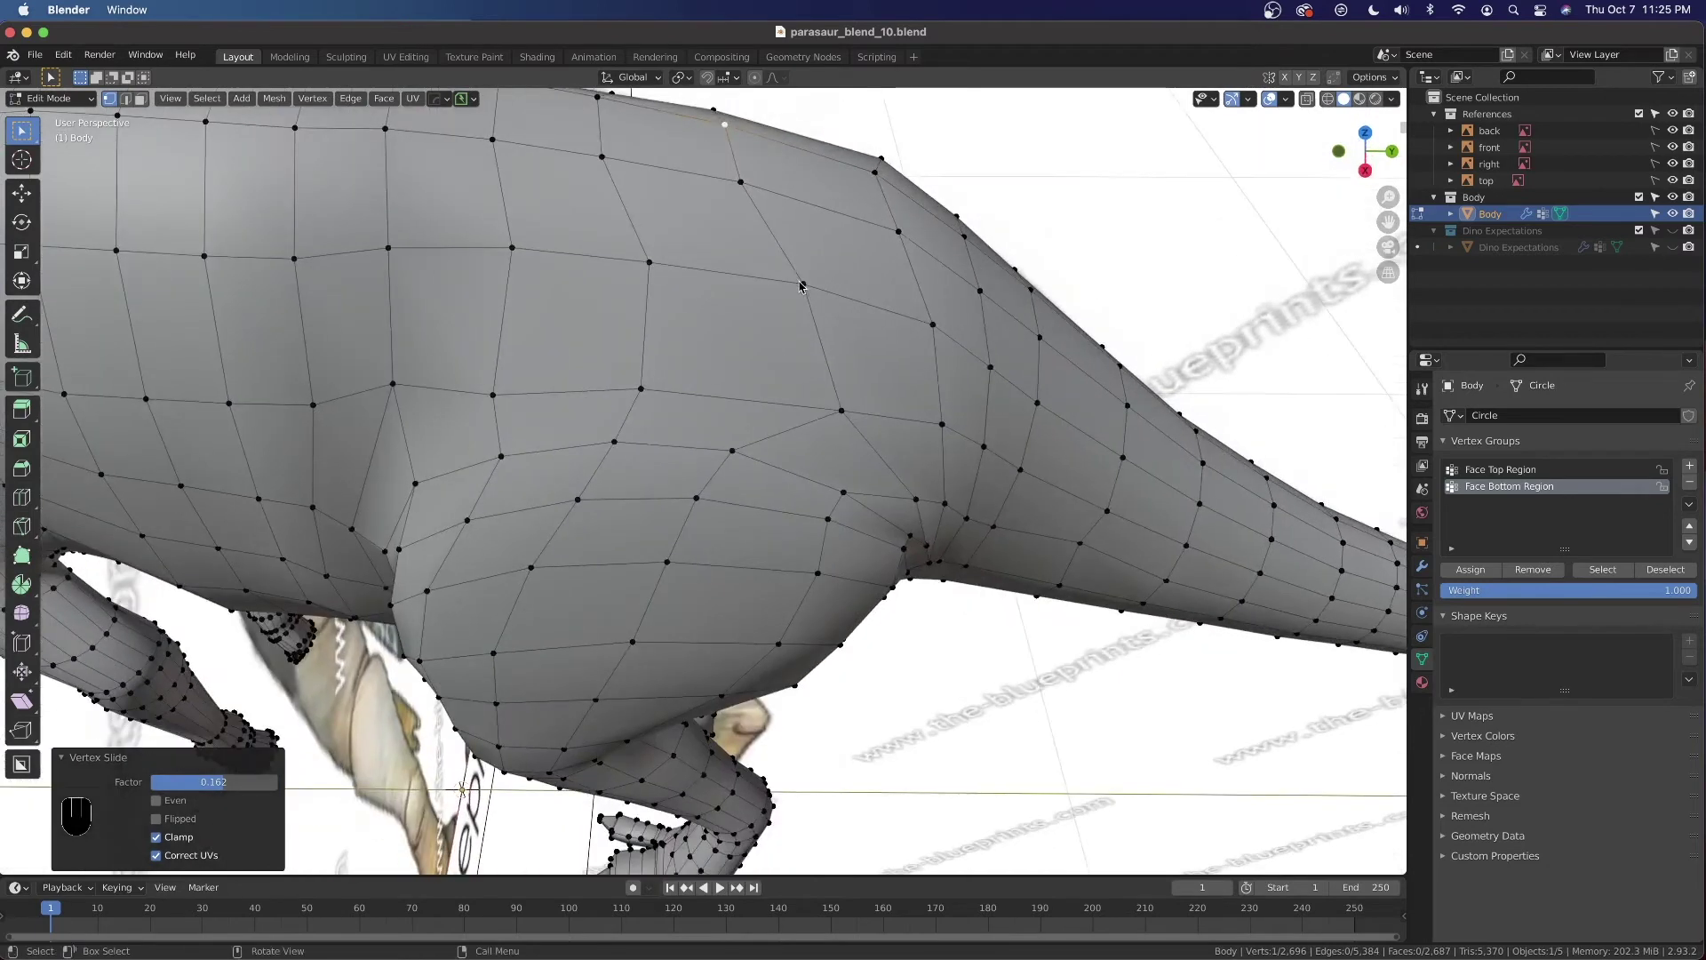
{"action": "left_click", "coordinate": [802, 287]}
{"action": "key", "text": "g"}
{"action": "key", "text": "g"}
{"action": "left_click", "coordinate": [844, 306]}
{"action": "left_click", "coordinate": [742, 183]}
{"action": "key", "text": "g"}
{"action": "key", "text": "g"}
{"action": "left_click", "coordinate": [808, 207]}
Slide the top two vertices of the edge line above the hip, including the spine vertex, toward the tail
{"action": "left_click", "coordinate": [725, 124]}
{"action": "key", "text": "g"}
{"action": "key", "text": "g"}
{"action": "left_click", "coordinate": [804, 158]}
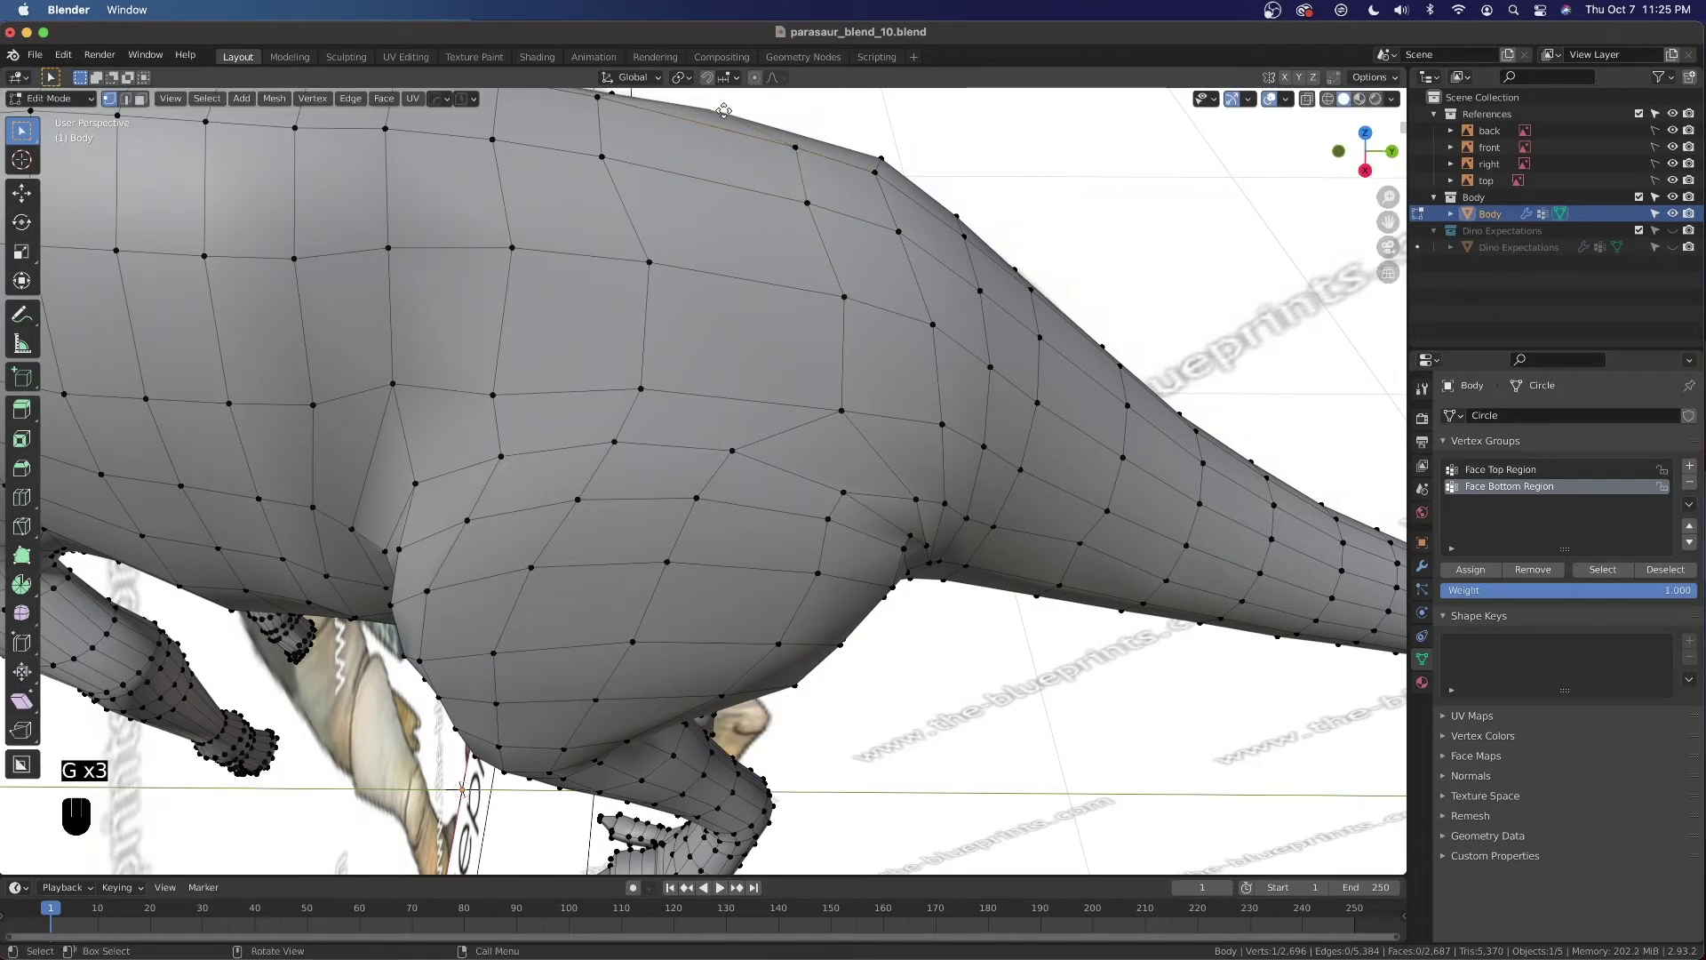
{"action": "key", "text": "g"}
{"action": "key", "text": "g"}
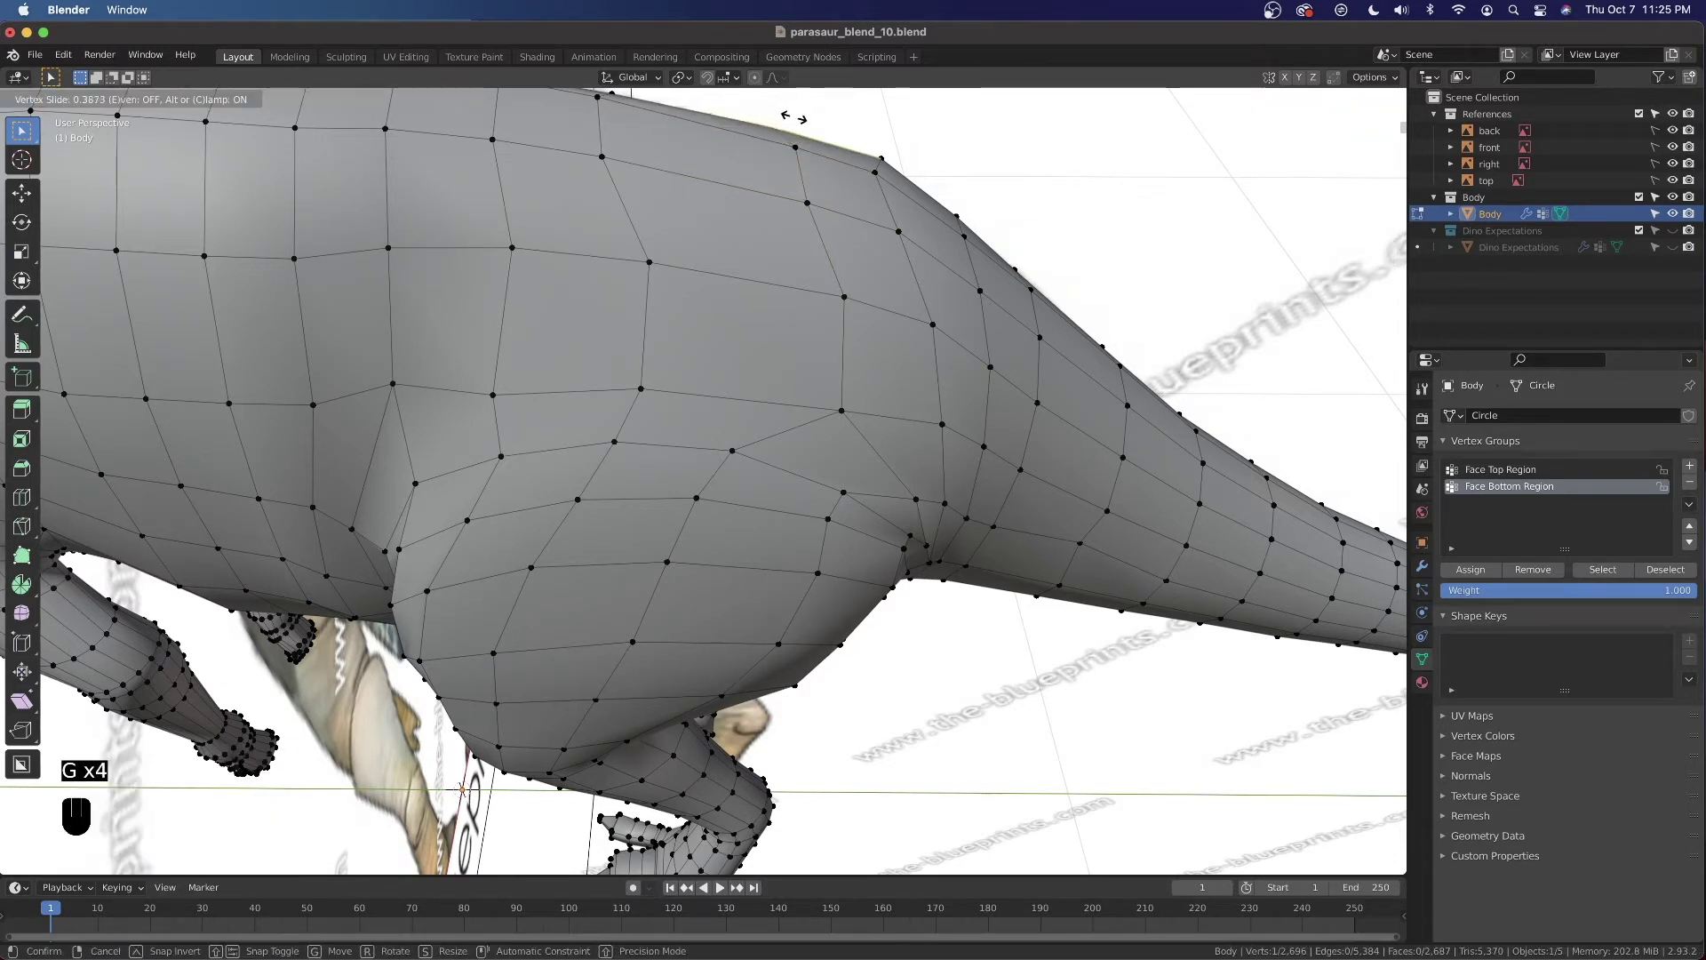
{"action": "left_click", "coordinate": [780, 158]}
Slide the three vertices stacked on the upper thigh toward the tail along their edges to even out the quads
{"action": "left_click", "coordinate": [730, 446]}
{"action": "key", "text": "g"}
{"action": "key", "text": "g"}
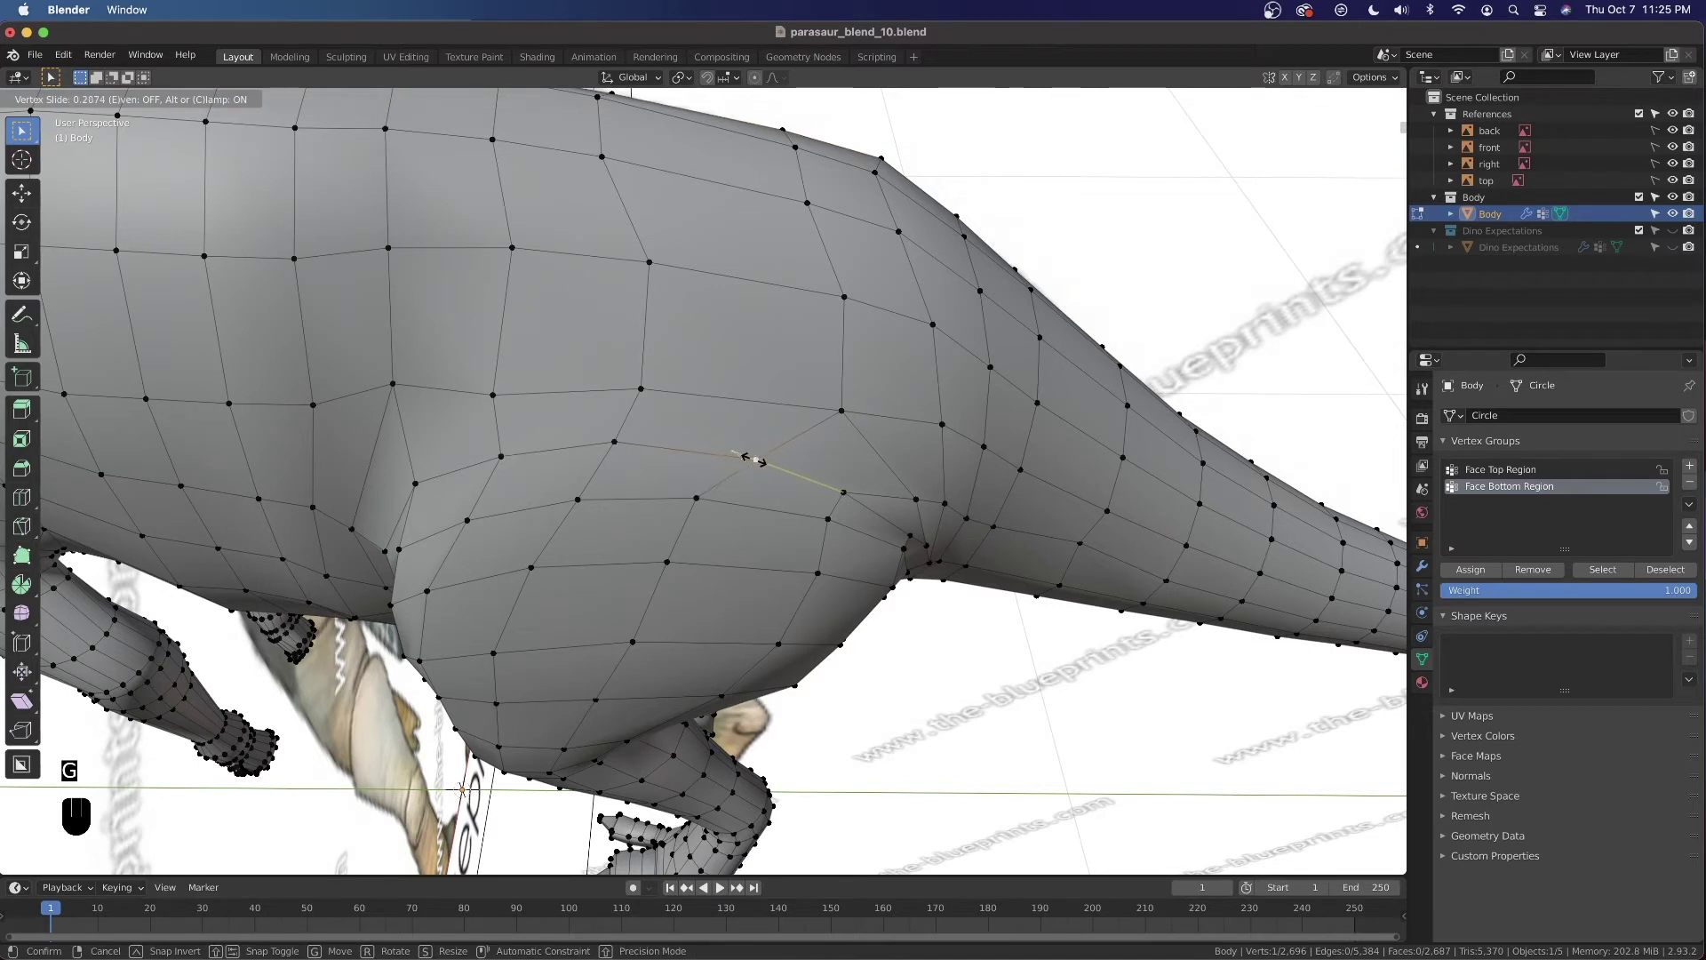
{"action": "left_click", "coordinate": [756, 461]}
{"action": "left_click", "coordinate": [696, 498]}
{"action": "key", "text": "g"}
{"action": "key", "text": "g"}
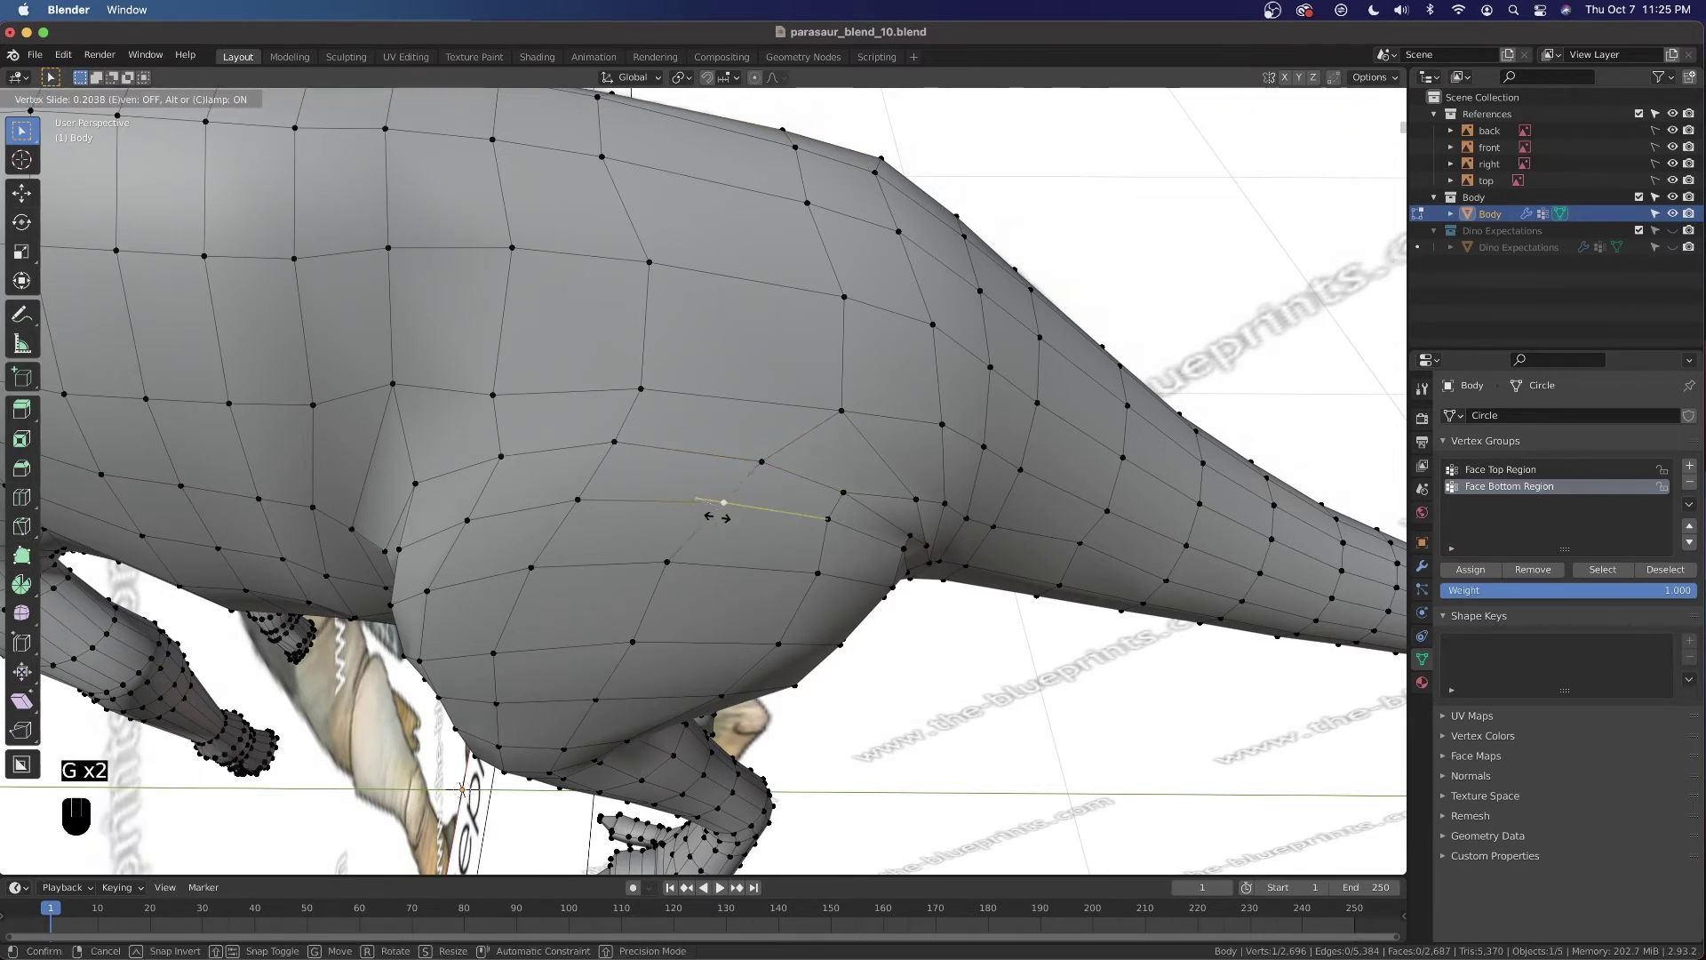
{"action": "left_click", "coordinate": [721, 520]}
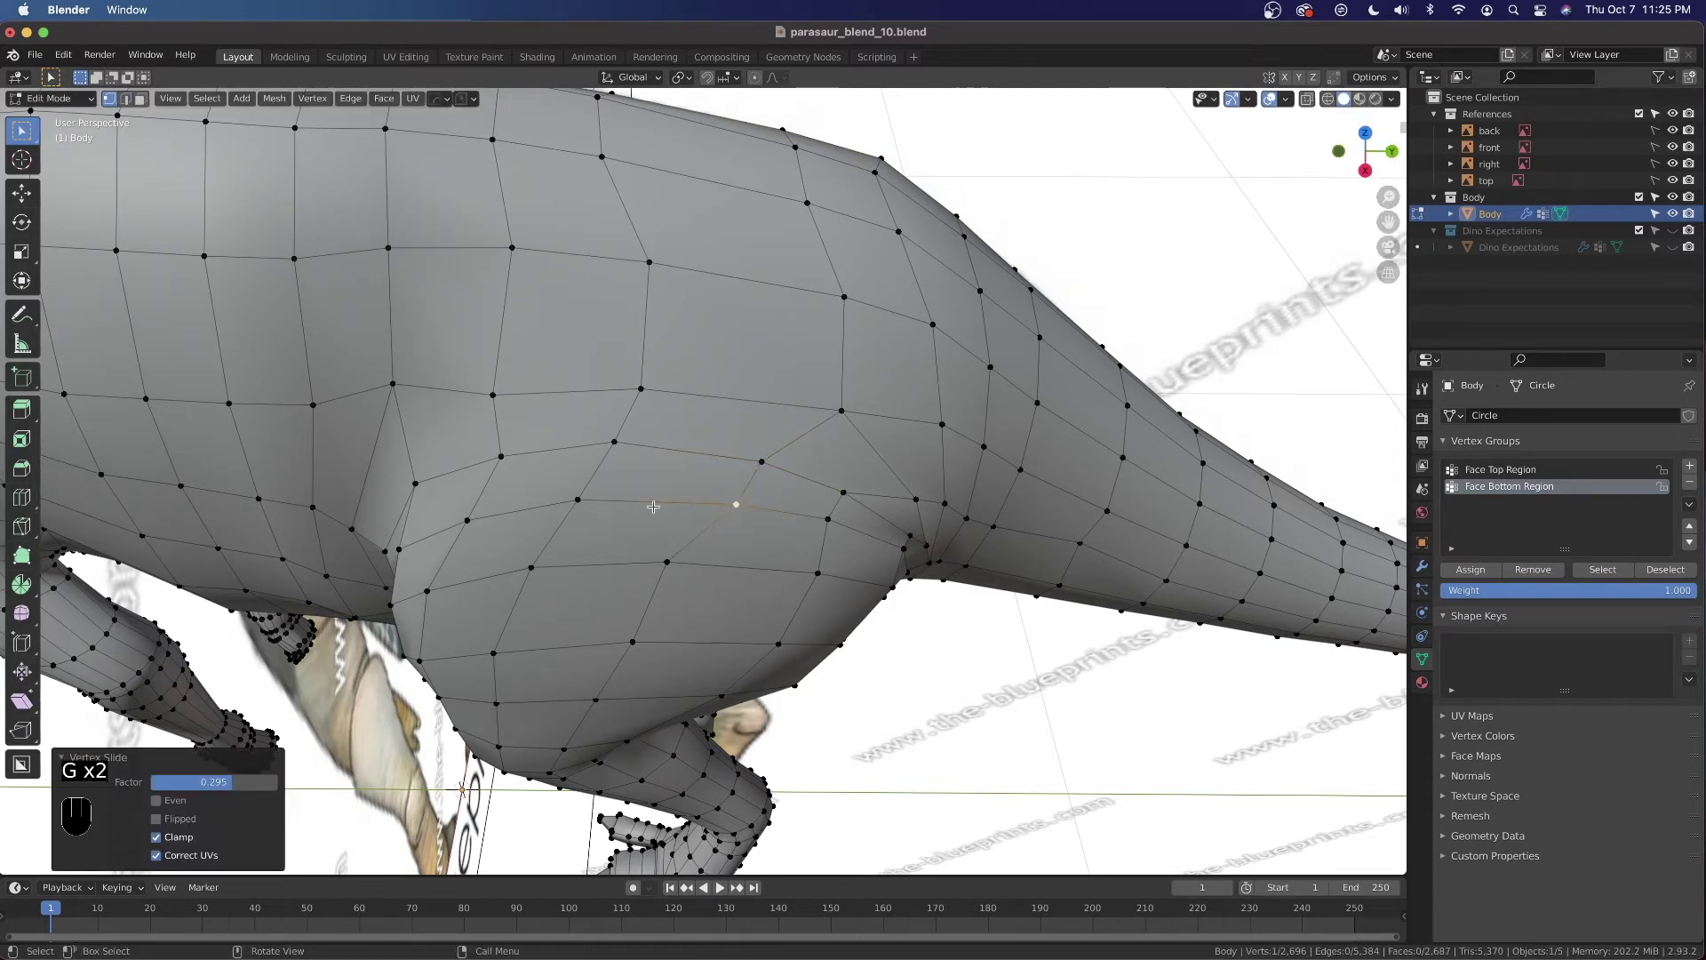
{"action": "left_click", "coordinate": [659, 567]}
{"action": "key", "text": "g"}
{"action": "key", "text": "g"}
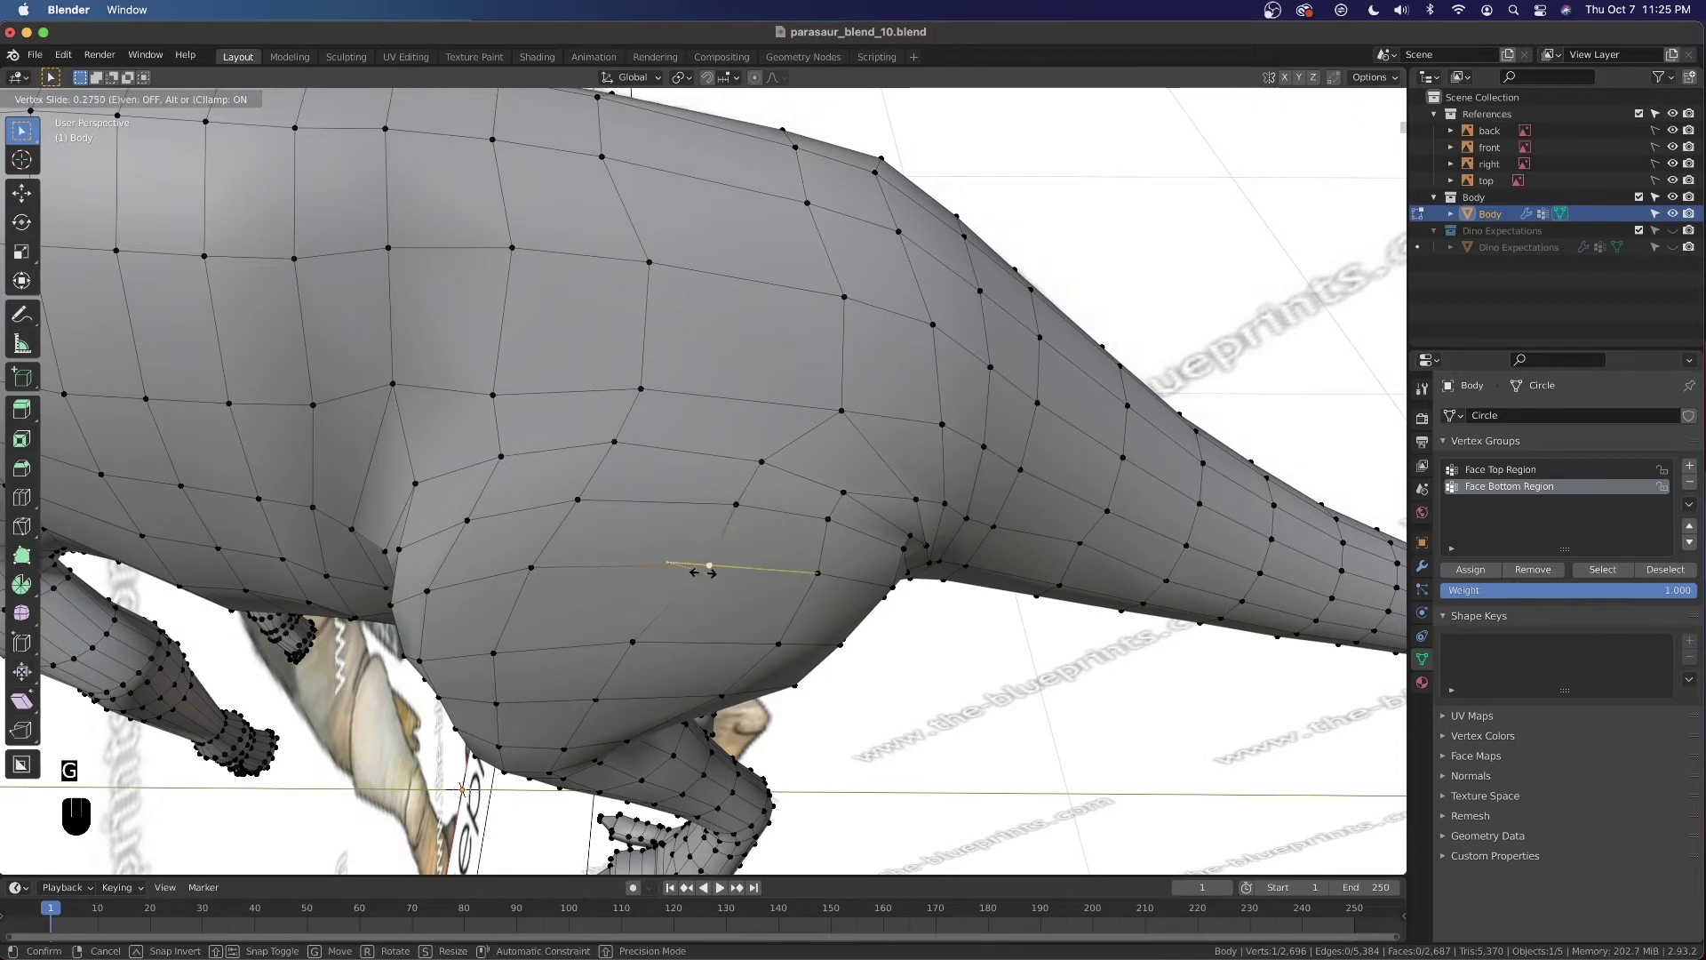
{"action": "left_click", "coordinate": [709, 567]}
Slide the next two vertices down the same edge line, at mid-thigh, slightly toward the tail
{"action": "middle_click_drag", "start_coordinate": [706, 572], "coordinate": [712, 378], "text": "shift"}
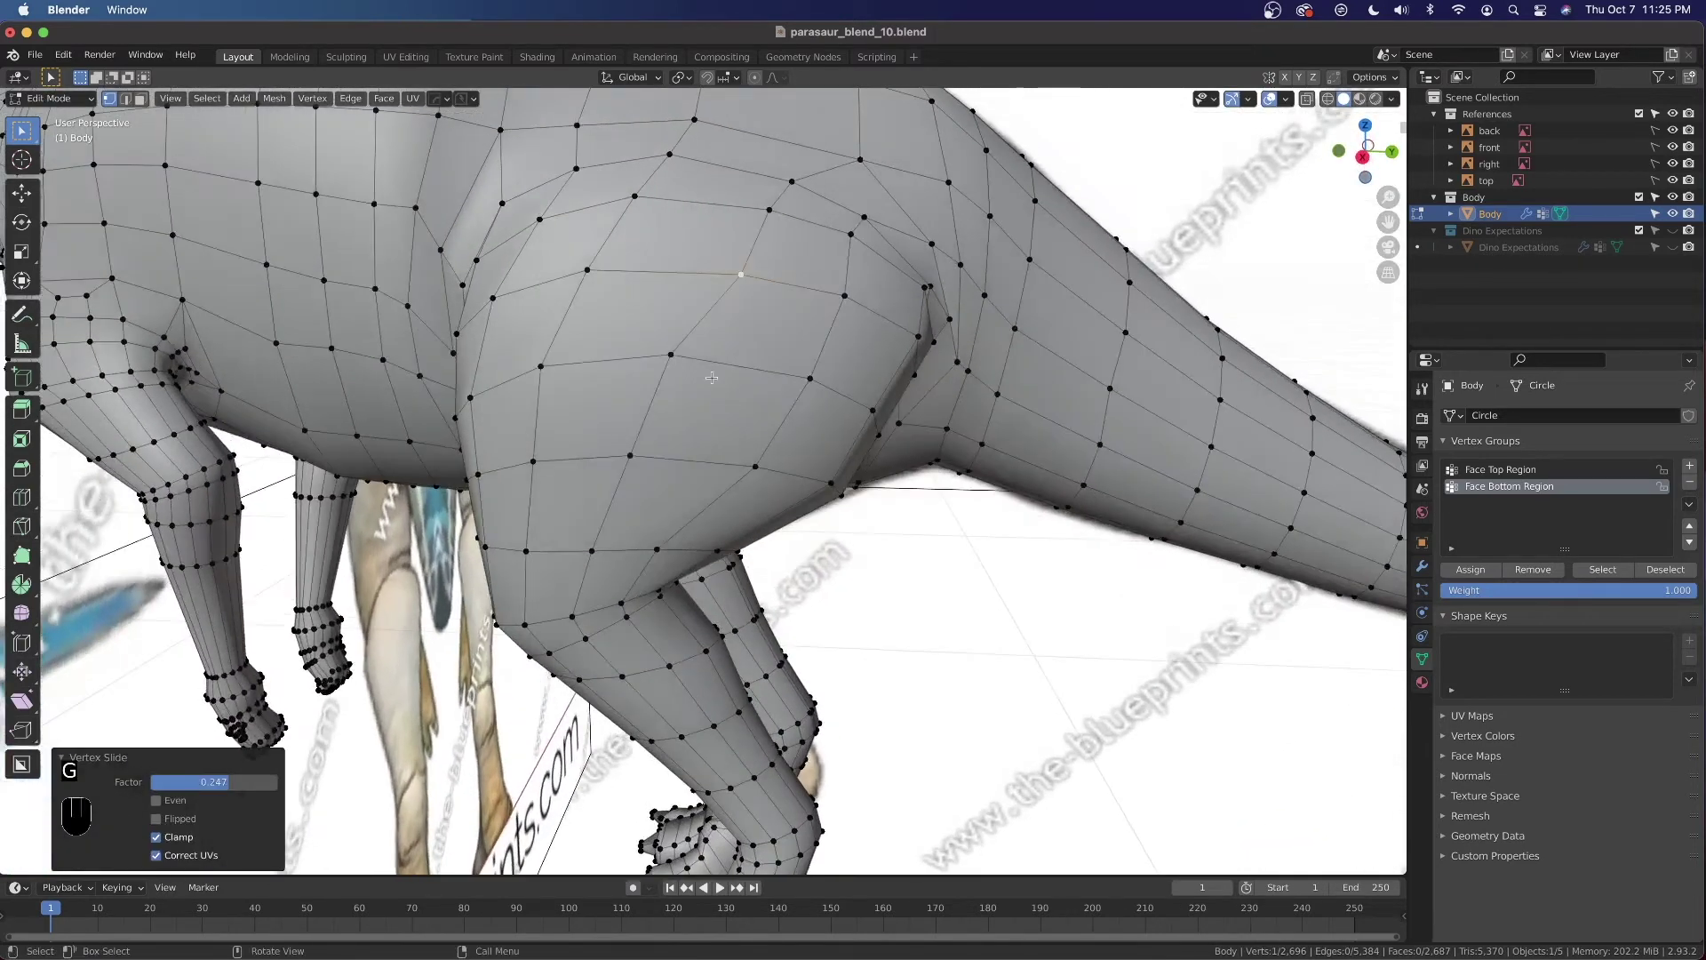
{"action": "left_click", "coordinate": [674, 352]}
{"action": "key", "text": "g"}
{"action": "key", "text": "g"}
{"action": "left_click", "coordinate": [704, 360]}
{"action": "left_click", "coordinate": [628, 459]}
{"action": "key", "text": "g"}
{"action": "key", "text": "g"}
{"action": "left_click", "coordinate": [647, 461]}
Slide the two lowest thigh vertices of this edge line, just above the knee, along their edges
{"action": "left_click", "coordinate": [590, 553]}
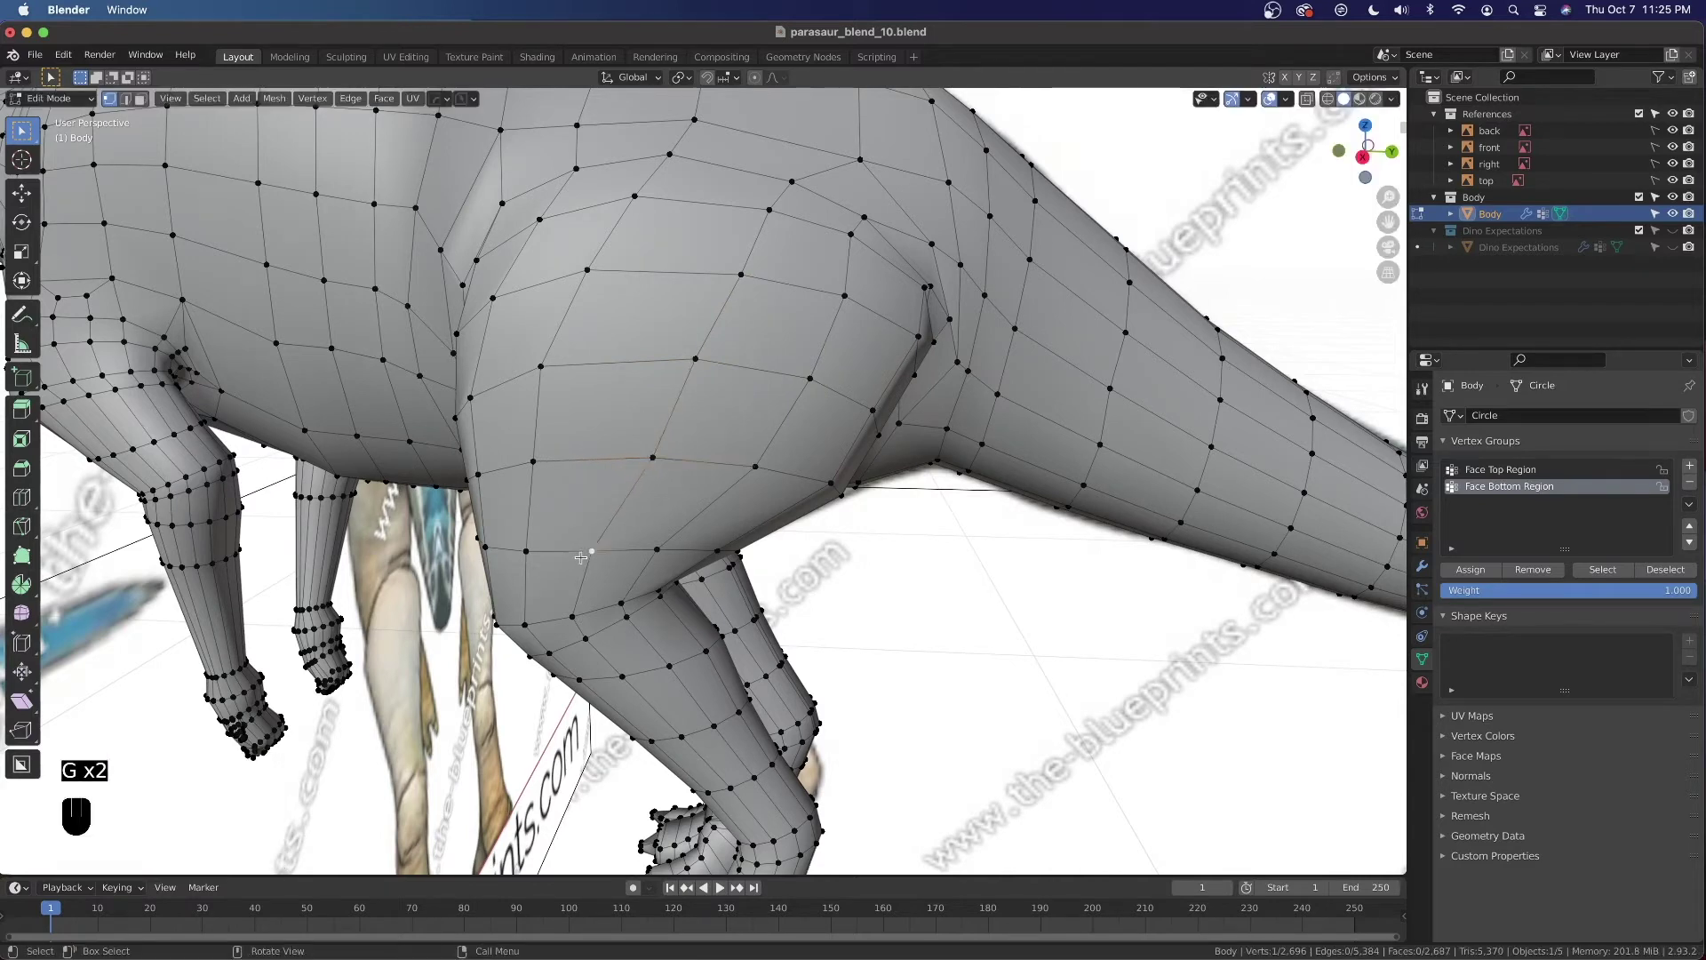
{"action": "key", "text": "g"}
{"action": "key", "text": "g"}
{"action": "left_click", "coordinate": [593, 562]}
{"action": "left_click", "coordinate": [579, 615]}
{"action": "key", "text": "g"}
{"action": "key", "text": "g"}
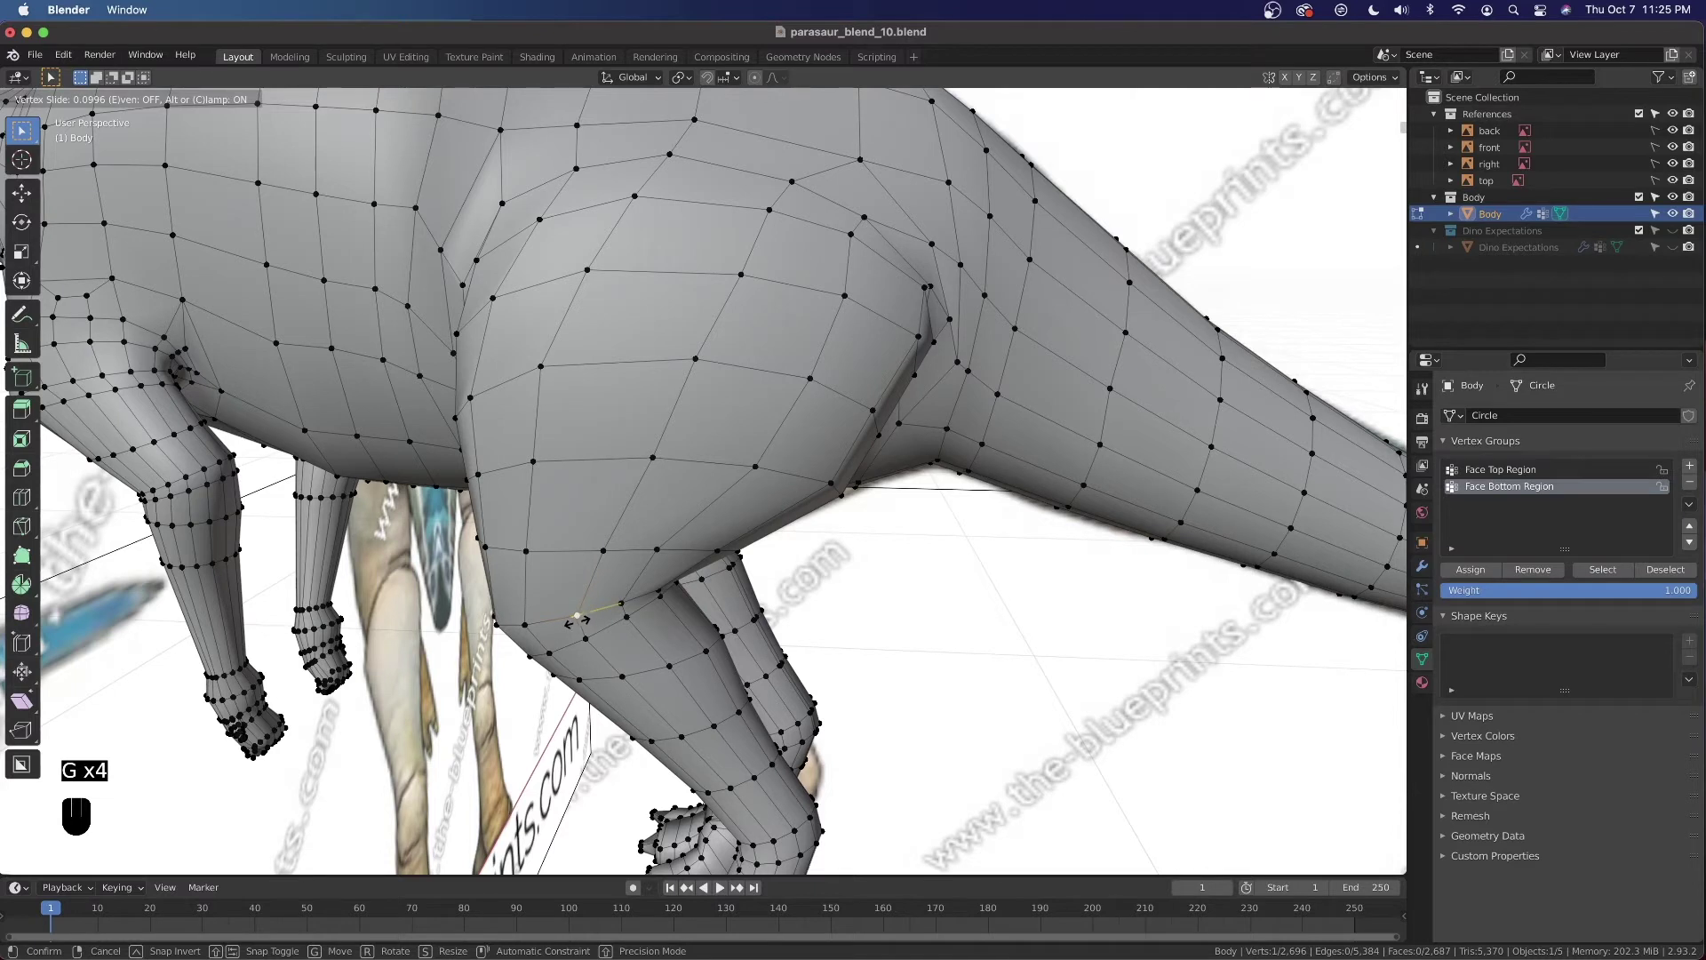
{"action": "left_click", "coordinate": [573, 625]}
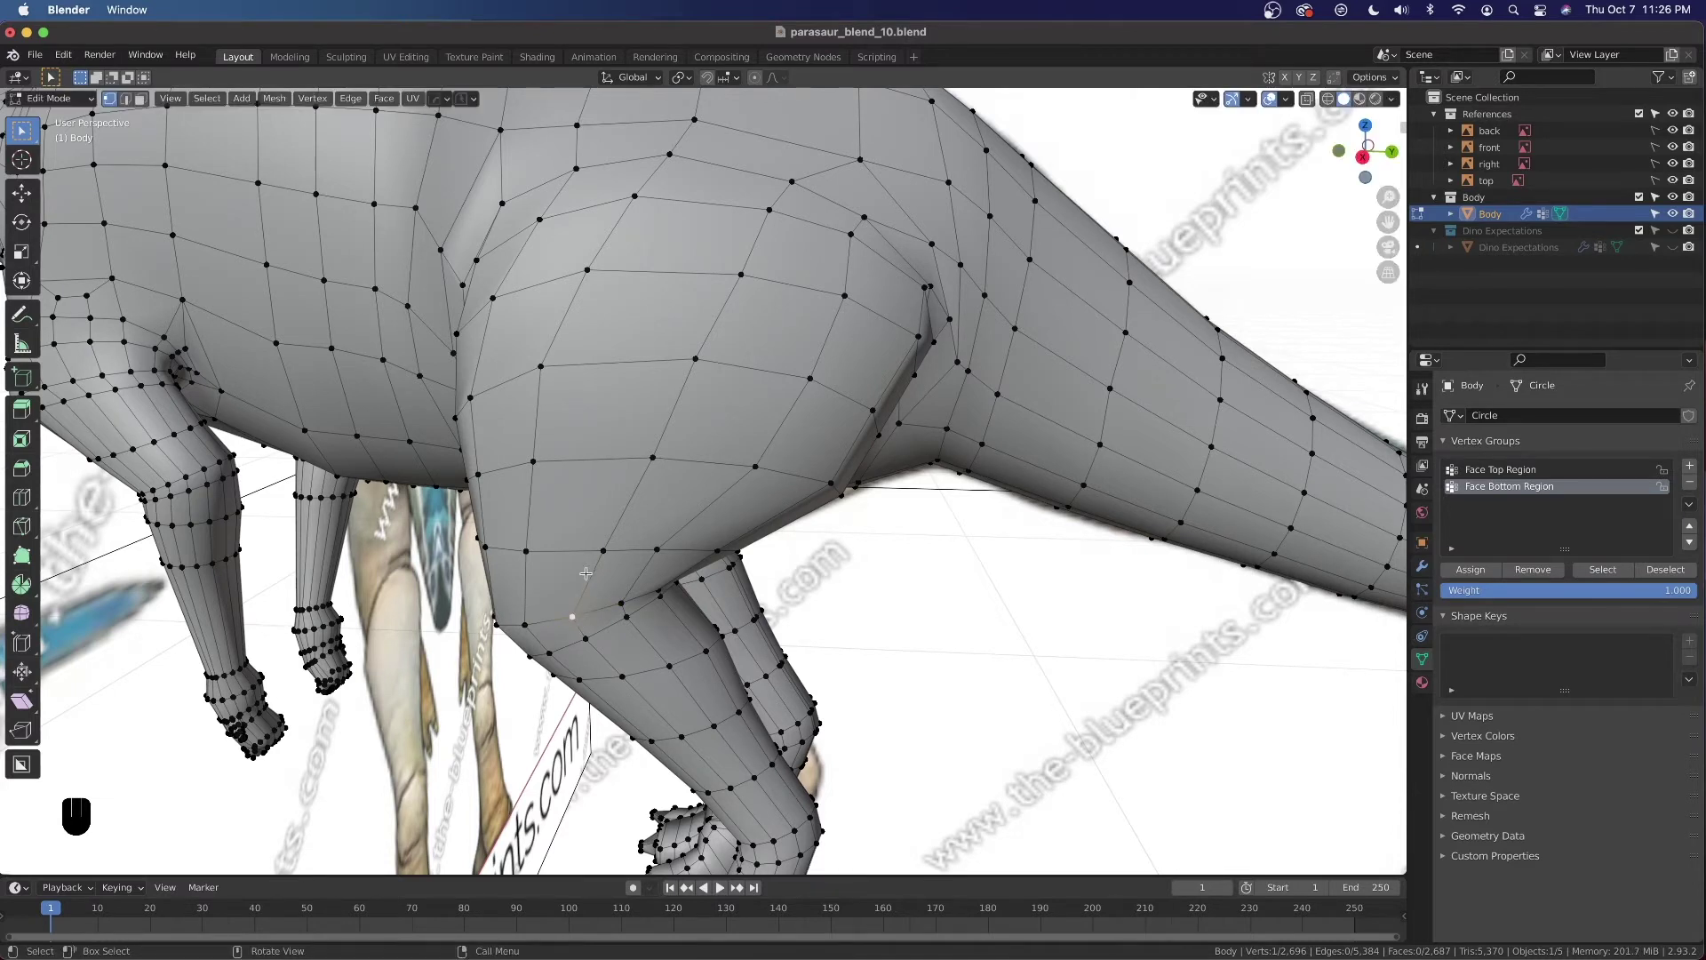
Try adding one centred edge loop running from the spine down the thigh and hind leg to the foot
{"action": "key", "text": "ctrl+r"}
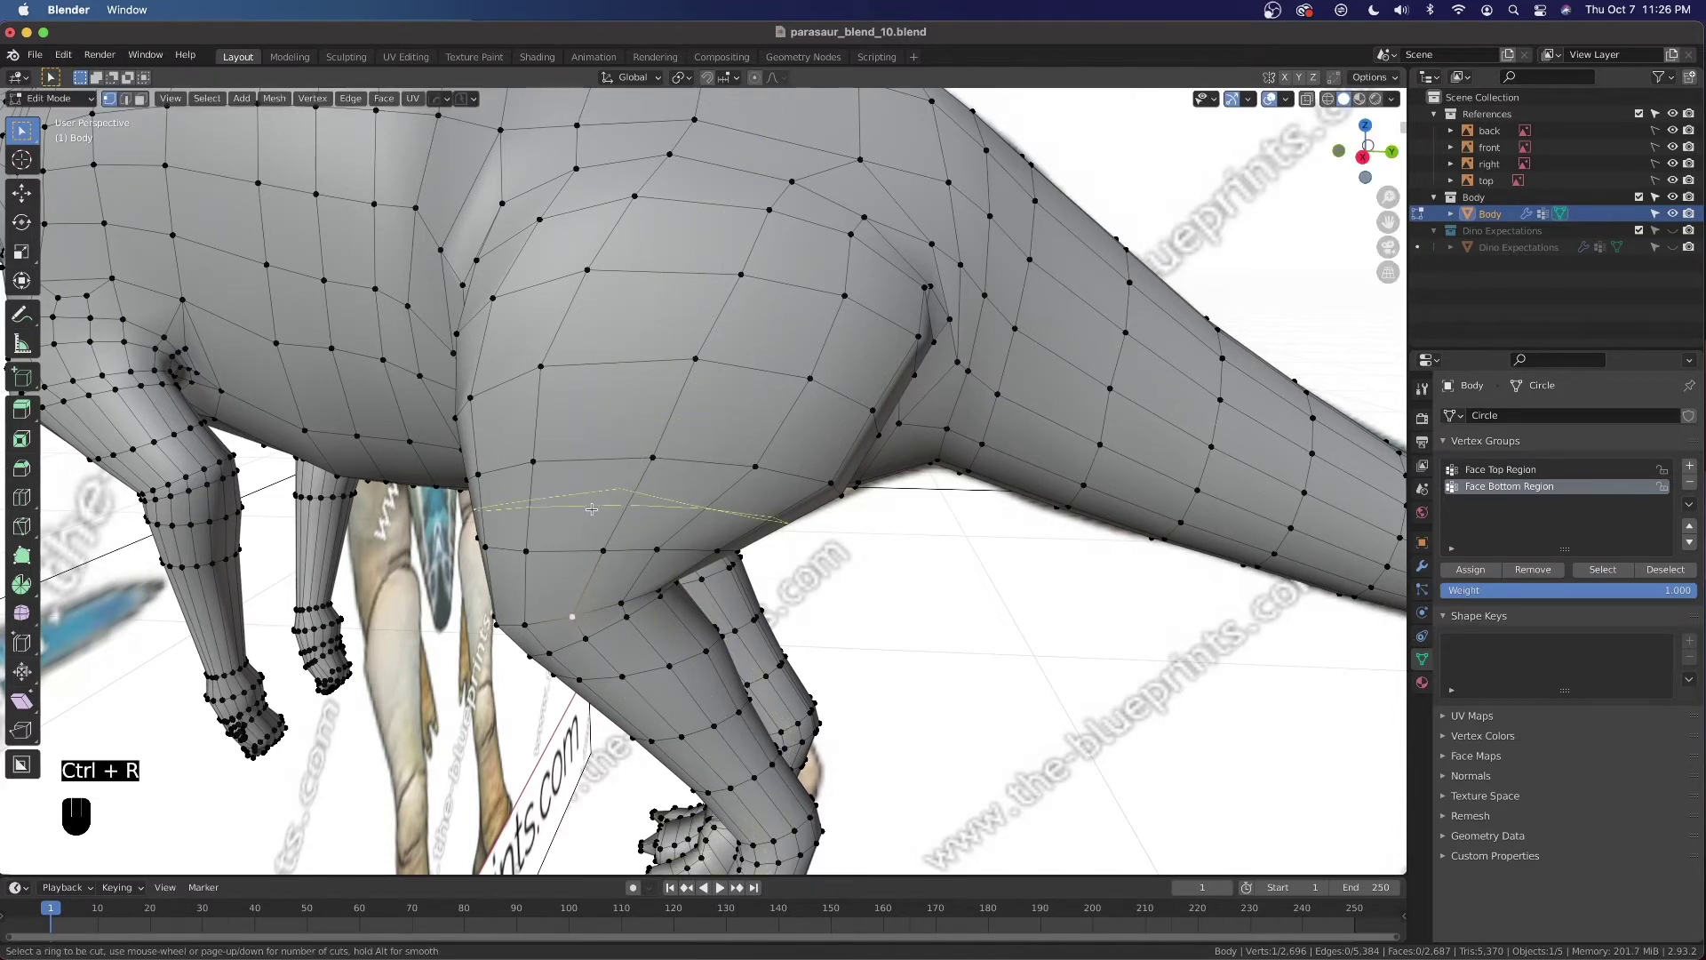
{"action": "scroll", "coordinate": [602, 460], "scroll_direction": "down", "scroll_amount": 3}
{"action": "left_click", "coordinate": [601, 460]}
{"action": "right_click", "coordinate": [602, 460]}
{"action": "middle_click_drag", "start_coordinate": [601, 460], "coordinate": [569, 529]}
Examine the smoothed hind legs and feet in Object Mode to judge the effect of the added loop
{"action": "key", "text": "Tab"}
{"action": "scroll", "coordinate": [576, 455], "scroll_direction": "up", "scroll_amount": 3}
{"action": "middle_click_drag", "start_coordinate": [576, 455], "coordinate": [677, 418]}
{"action": "scroll", "coordinate": [679, 613], "scroll_direction": "up", "scroll_amount": 4}
{"action": "middle_click_drag", "start_coordinate": [678, 613], "coordinate": [542, 591]}
{"action": "key", "text": "Tab"}
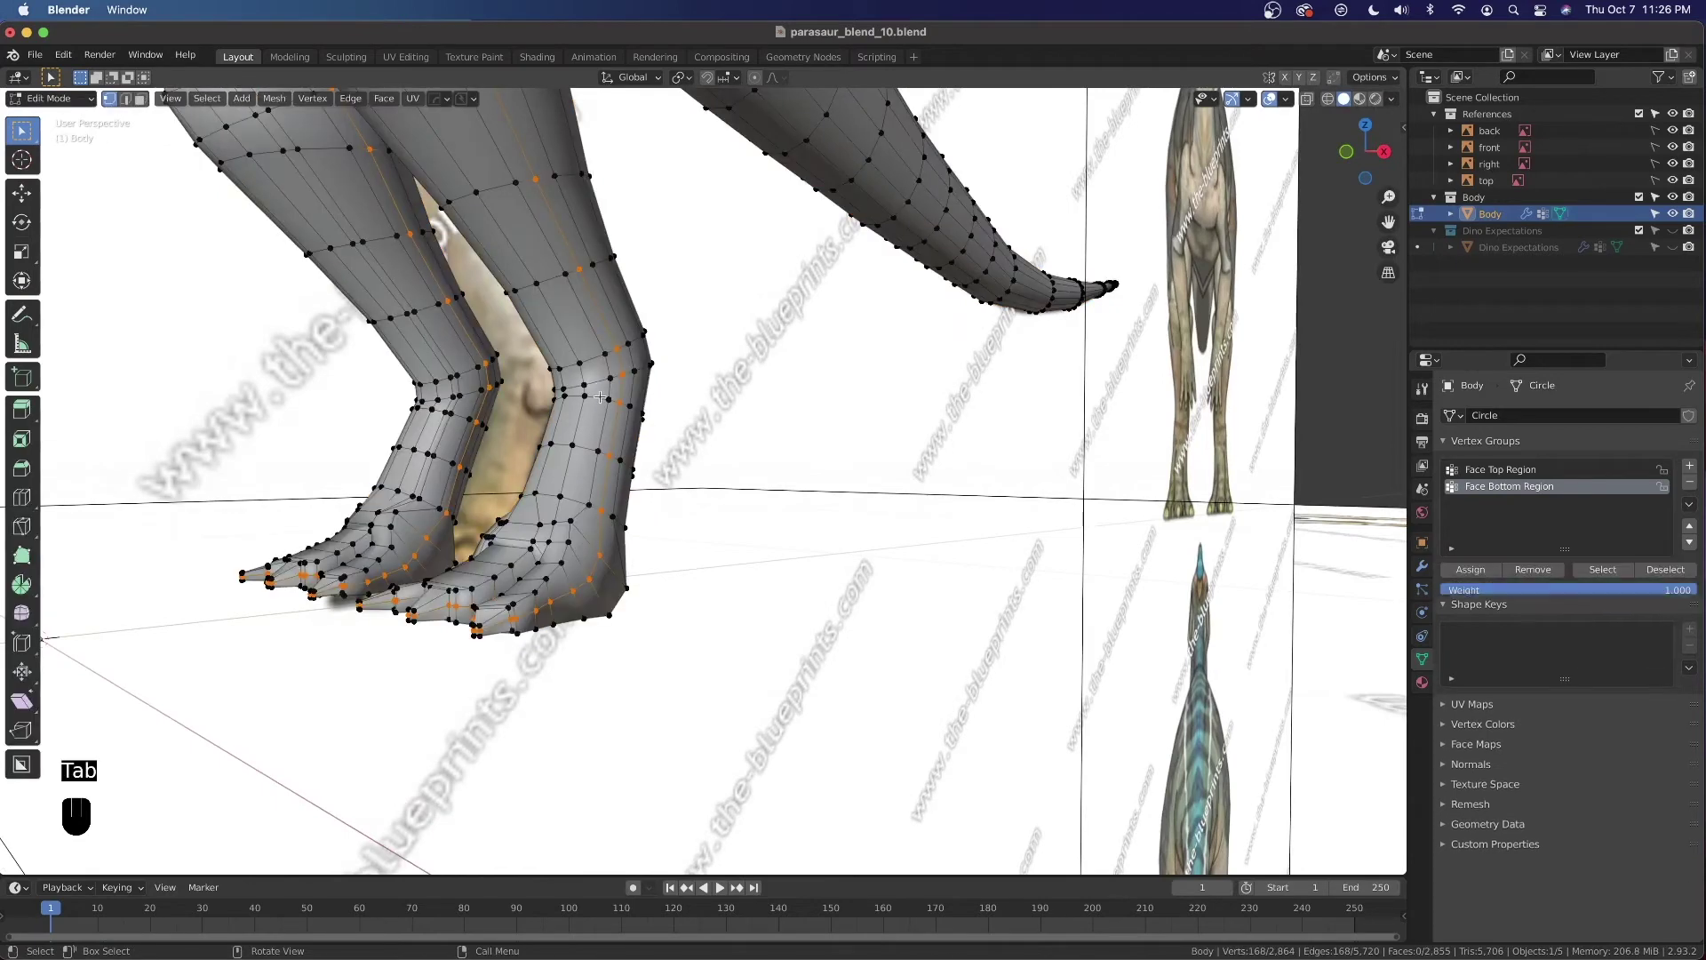
{"action": "key", "text": "Tab"}
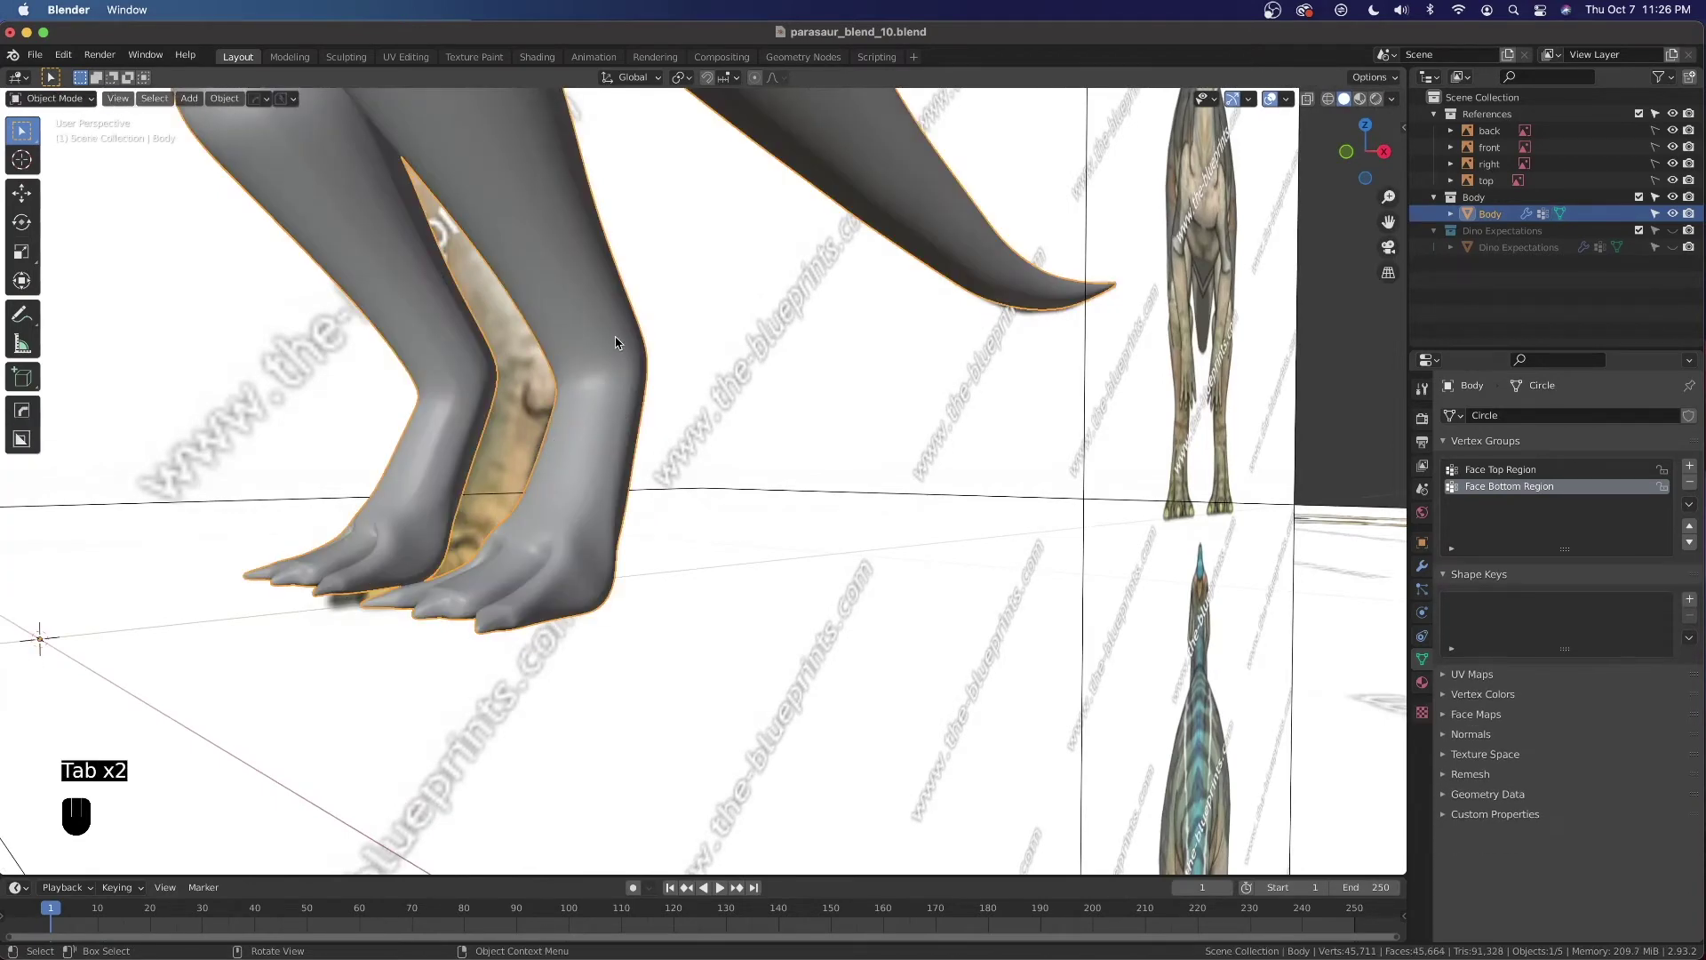
{"action": "scroll", "coordinate": [604, 479], "scroll_direction": "down", "scroll_amount": 3}
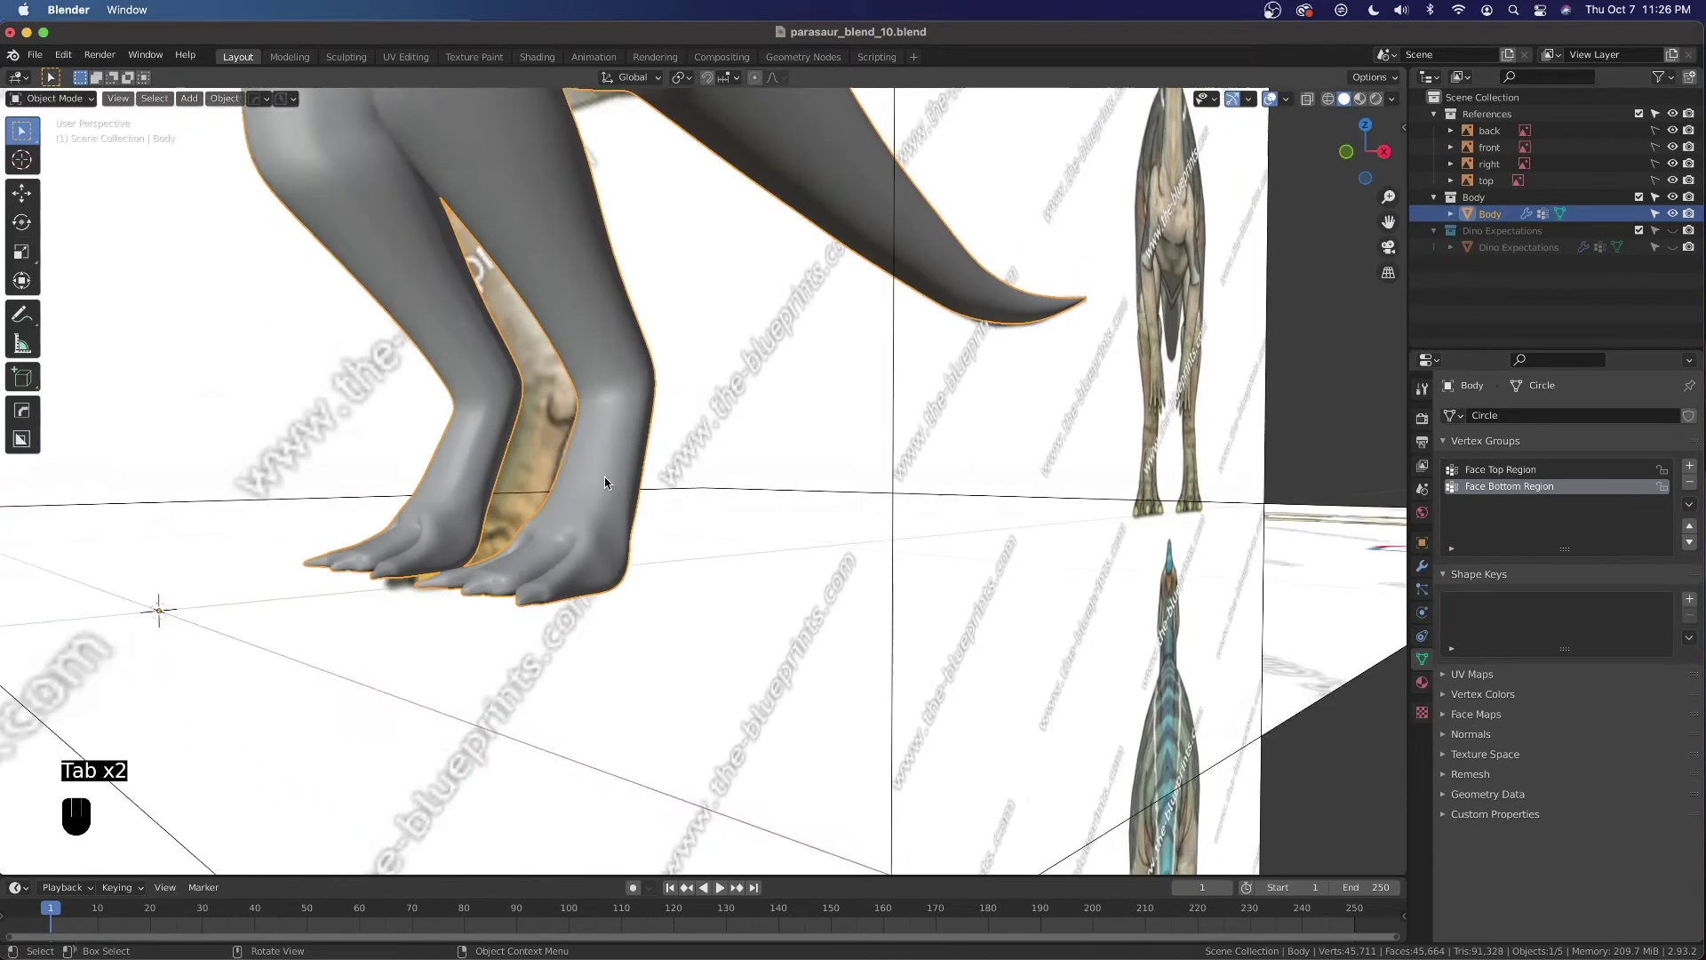
{"action": "middle_click_drag", "start_coordinate": [582, 158], "coordinate": [603, 505], "text": "shift"}
Undo the mode changes and the edge loop added down the hind leg
{"action": "key", "text": "super+z"}
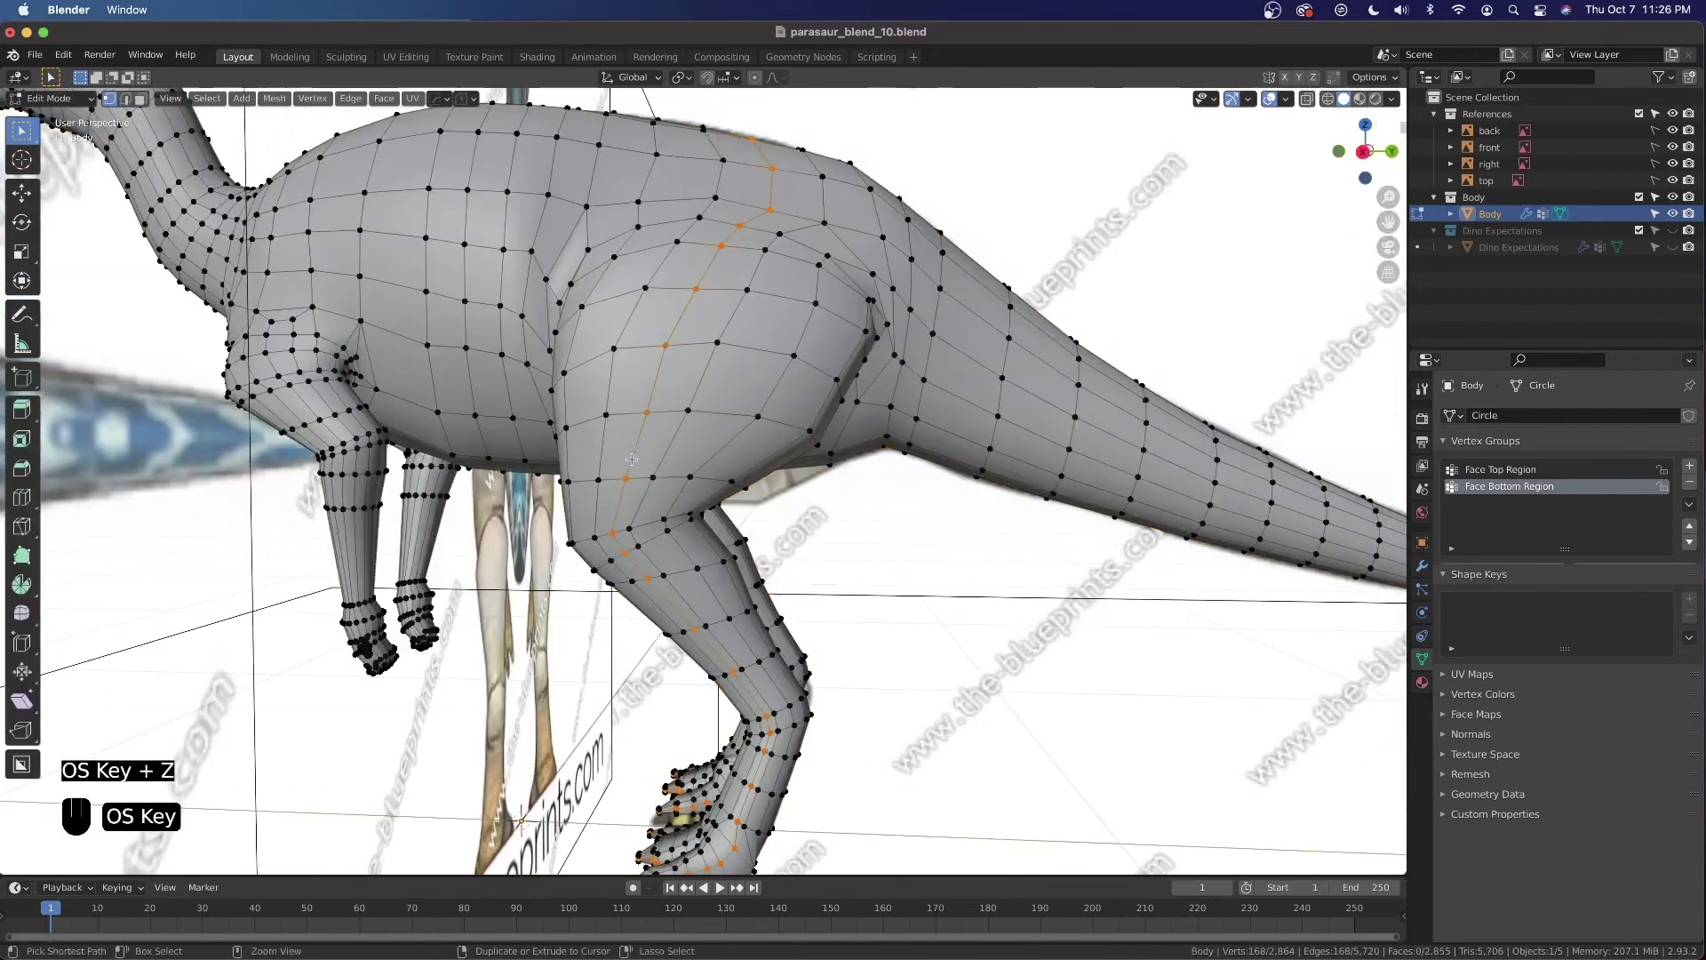
{"action": "key", "text": "super+z"}
{"action": "key", "text": "super+z"}
{"action": "key", "text": "super+z"}
Slide the two flank vertices directly above the thigh slightly toward the tail along their edges
{"action": "middle_click_drag", "start_coordinate": [703, 327], "coordinate": [773, 526], "text": "shift"}
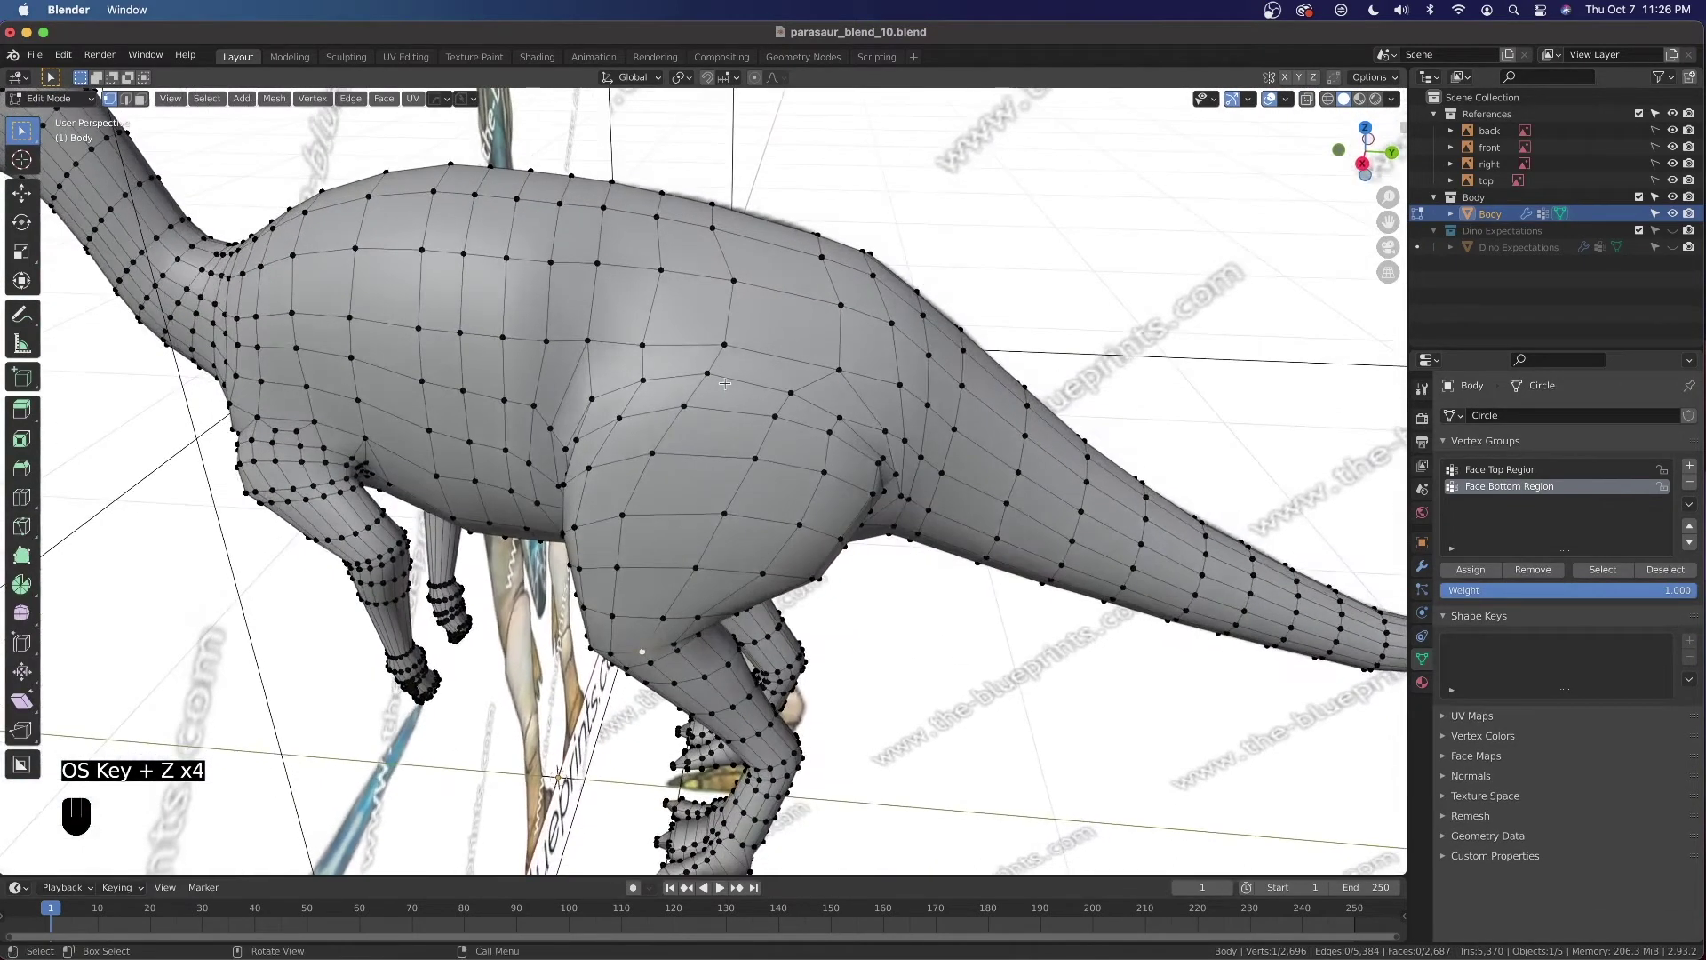
{"action": "key", "text": "g"}
{"action": "key", "text": "g"}
{"action": "left_click", "coordinate": [740, 393]}
{"action": "key", "text": "g"}
{"action": "key", "text": "g"}
{"action": "left_click", "coordinate": [747, 346]}
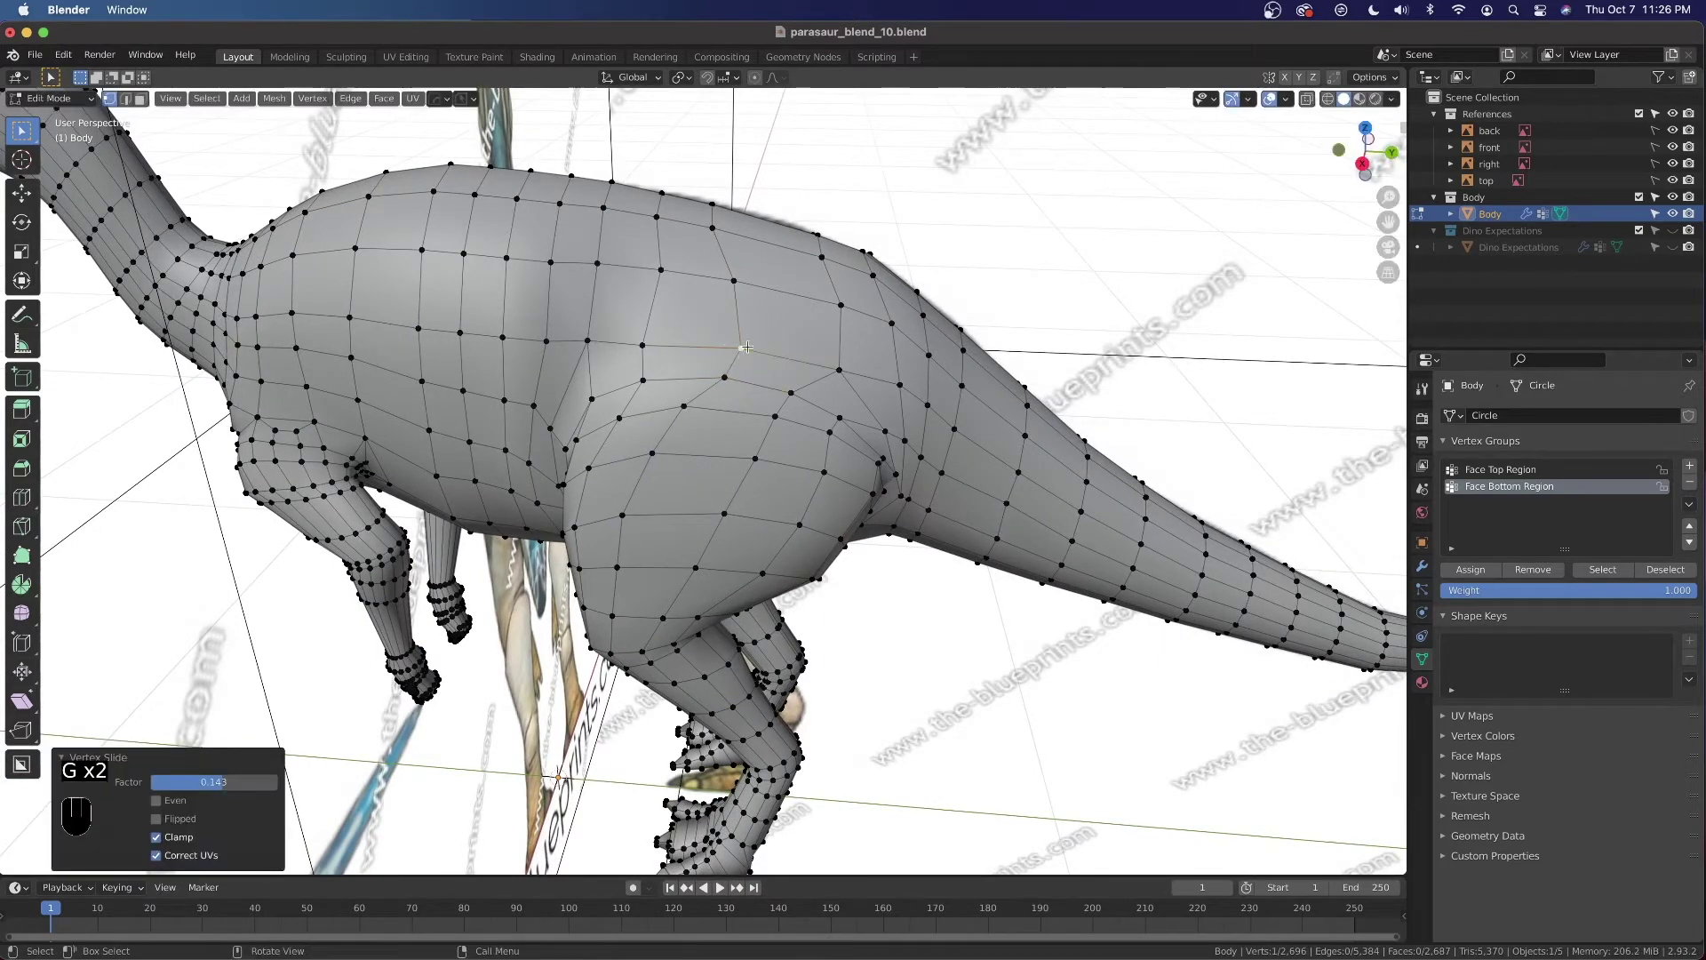
Slide the three vertices higher on that edge line, up to the spine, toward the tail along their edges
{"action": "left_click", "coordinate": [748, 292]}
{"action": "key", "text": "g"}
{"action": "key", "text": "g"}
{"action": "left_click", "coordinate": [778, 296]}
{"action": "left_click", "coordinate": [727, 233]}
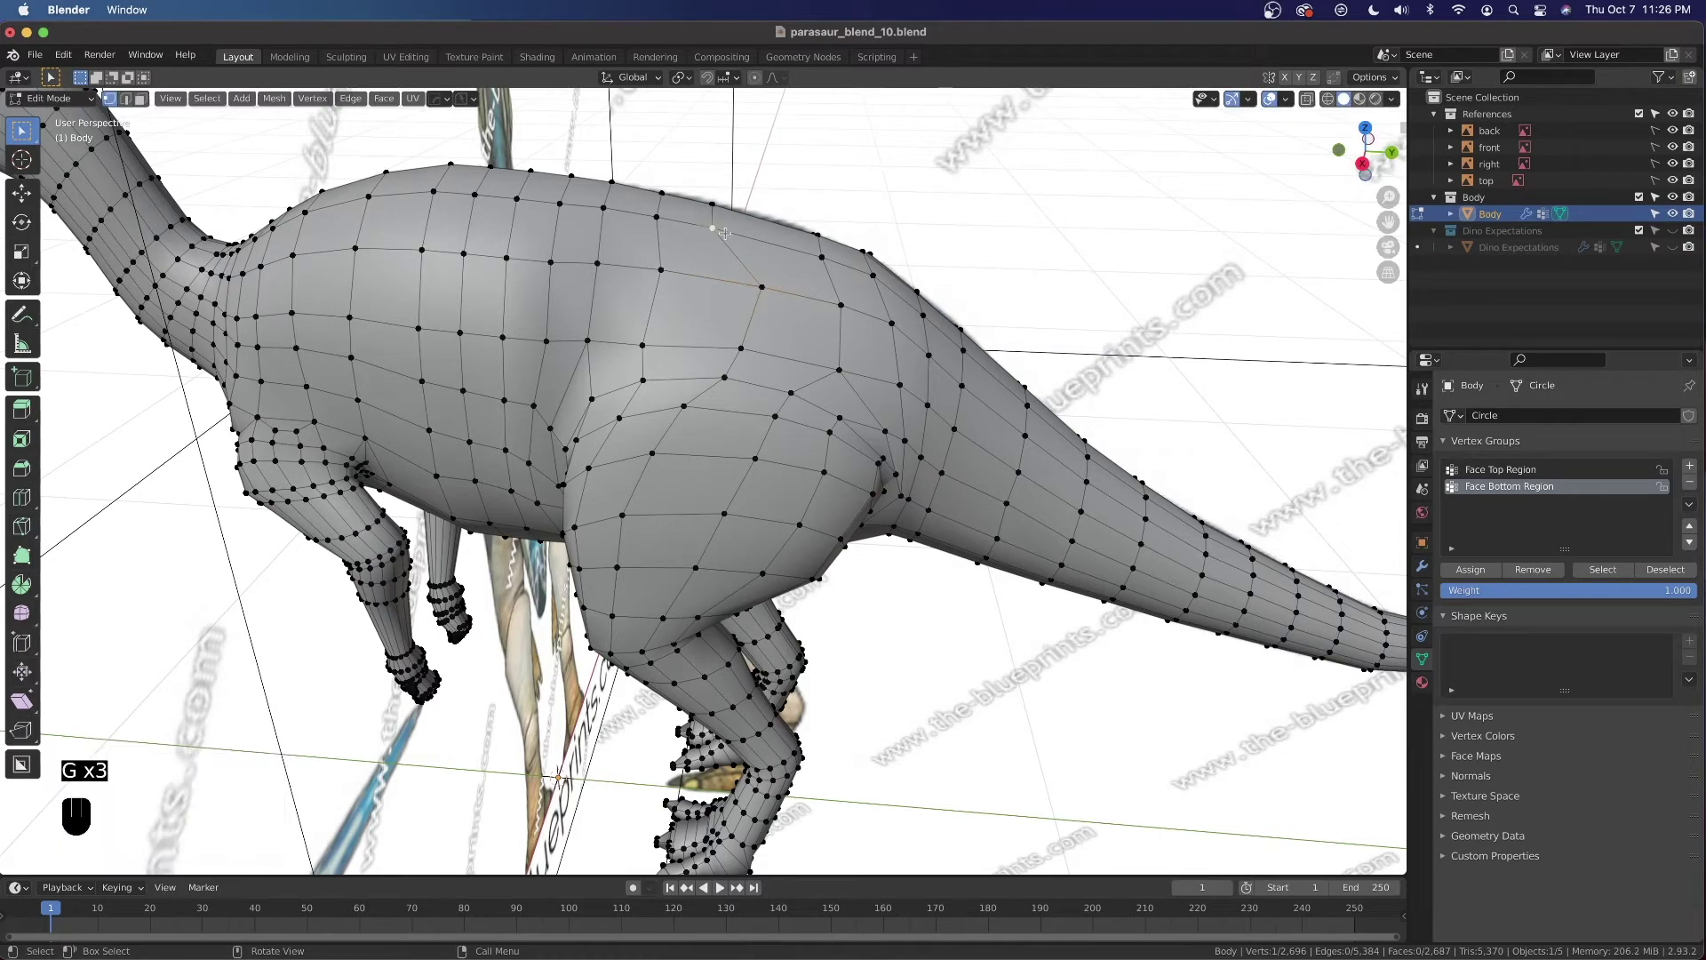
{"action": "key", "text": "g"}
{"action": "key", "text": "g"}
{"action": "left_click", "coordinate": [742, 239]}
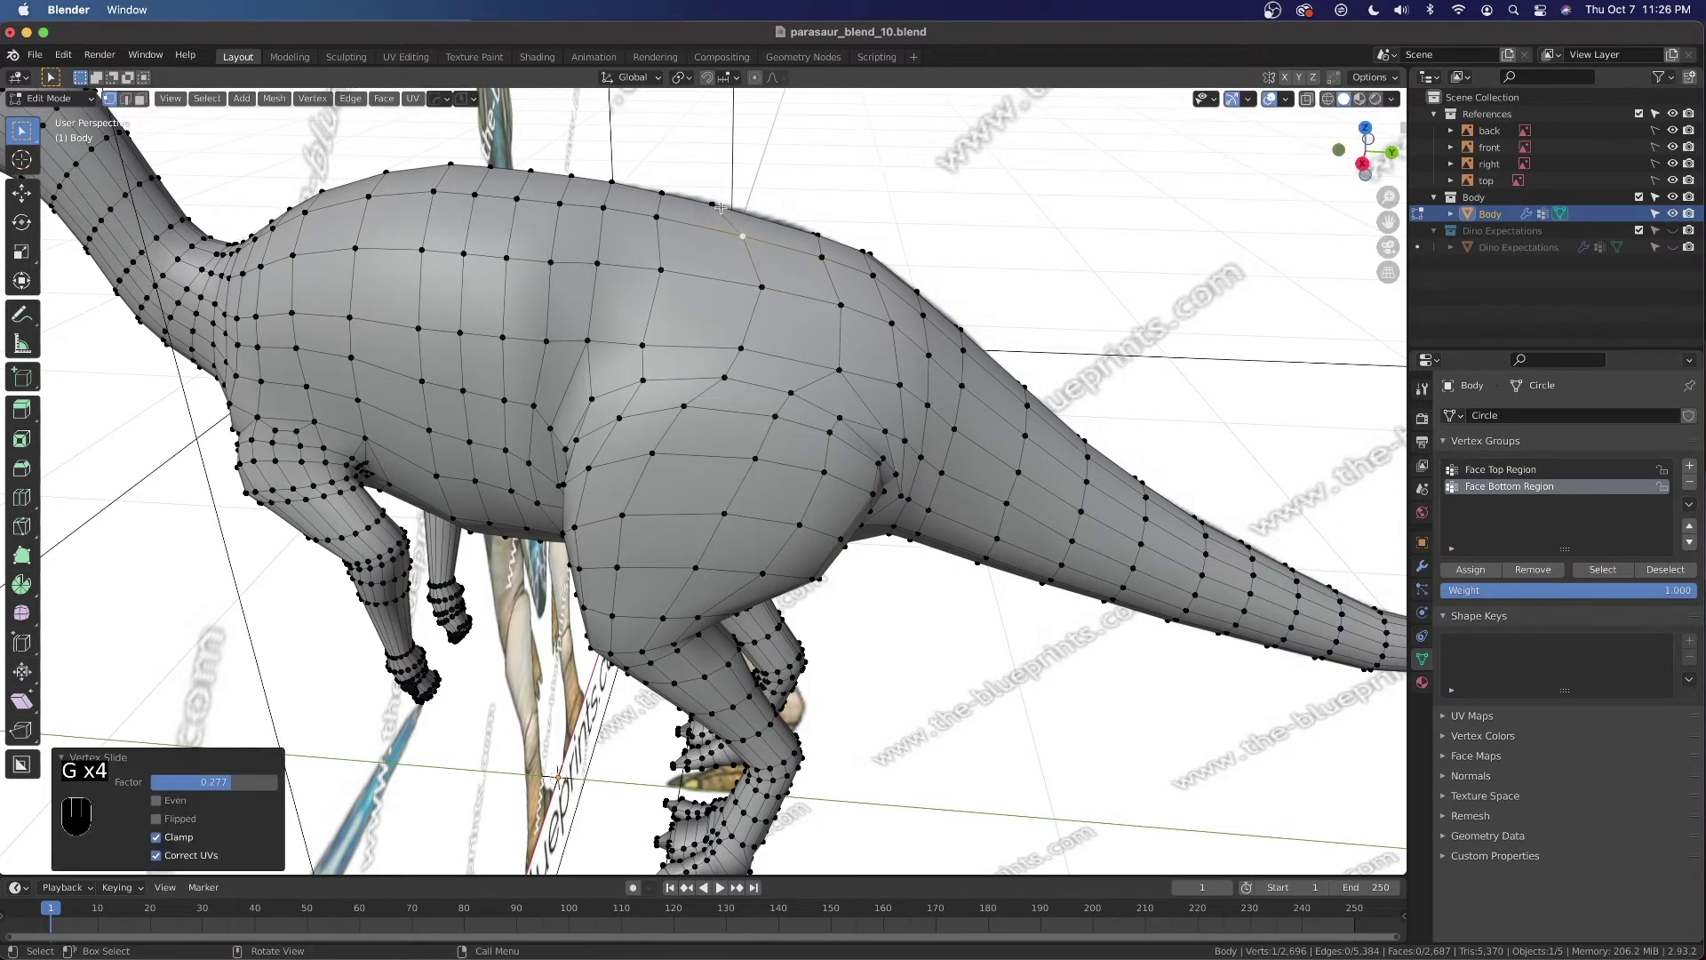
{"action": "key", "text": "g"}
{"action": "key", "text": "g"}
{"action": "left_click", "coordinate": [746, 216]}
Slide the vertex at the upper edge of the thigh slightly toward the tail
{"action": "key", "text": "g"}
{"action": "key", "text": "g"}
{"action": "left_click", "coordinate": [697, 410]}
Slide the two vertices in the crease between the rear of the thigh and the tail base to even their spacing
{"action": "middle_click_drag", "start_coordinate": [697, 409], "coordinate": [872, 454]}
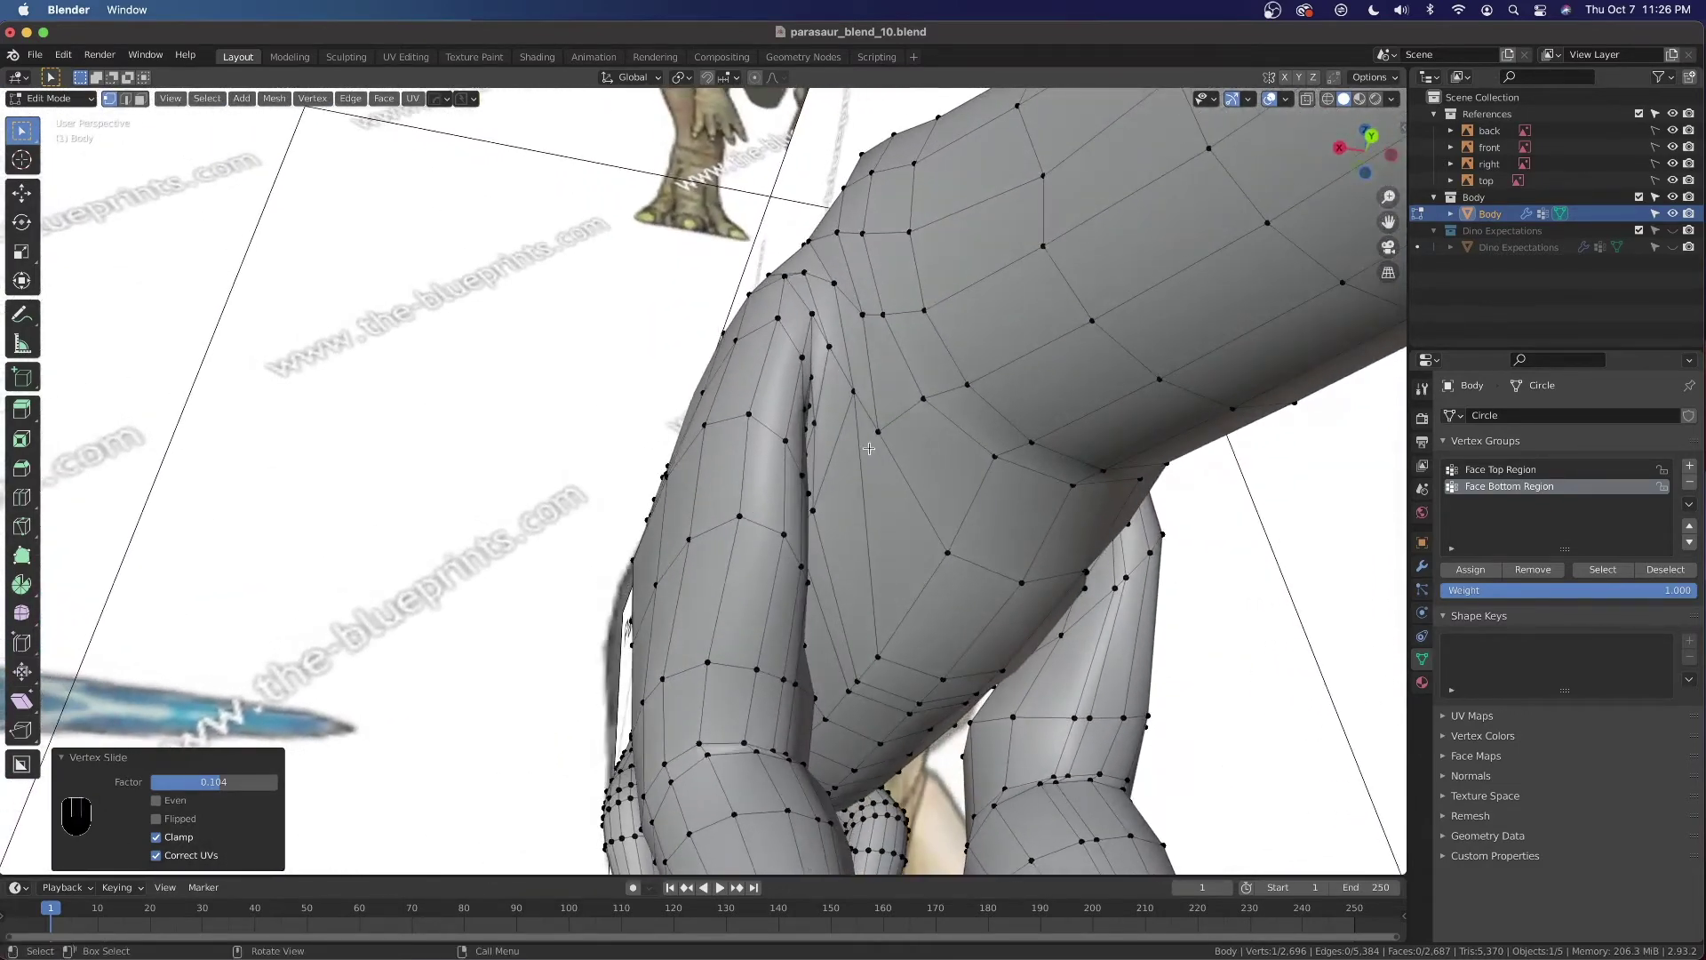
{"action": "key", "text": "g"}
{"action": "key", "text": "g"}
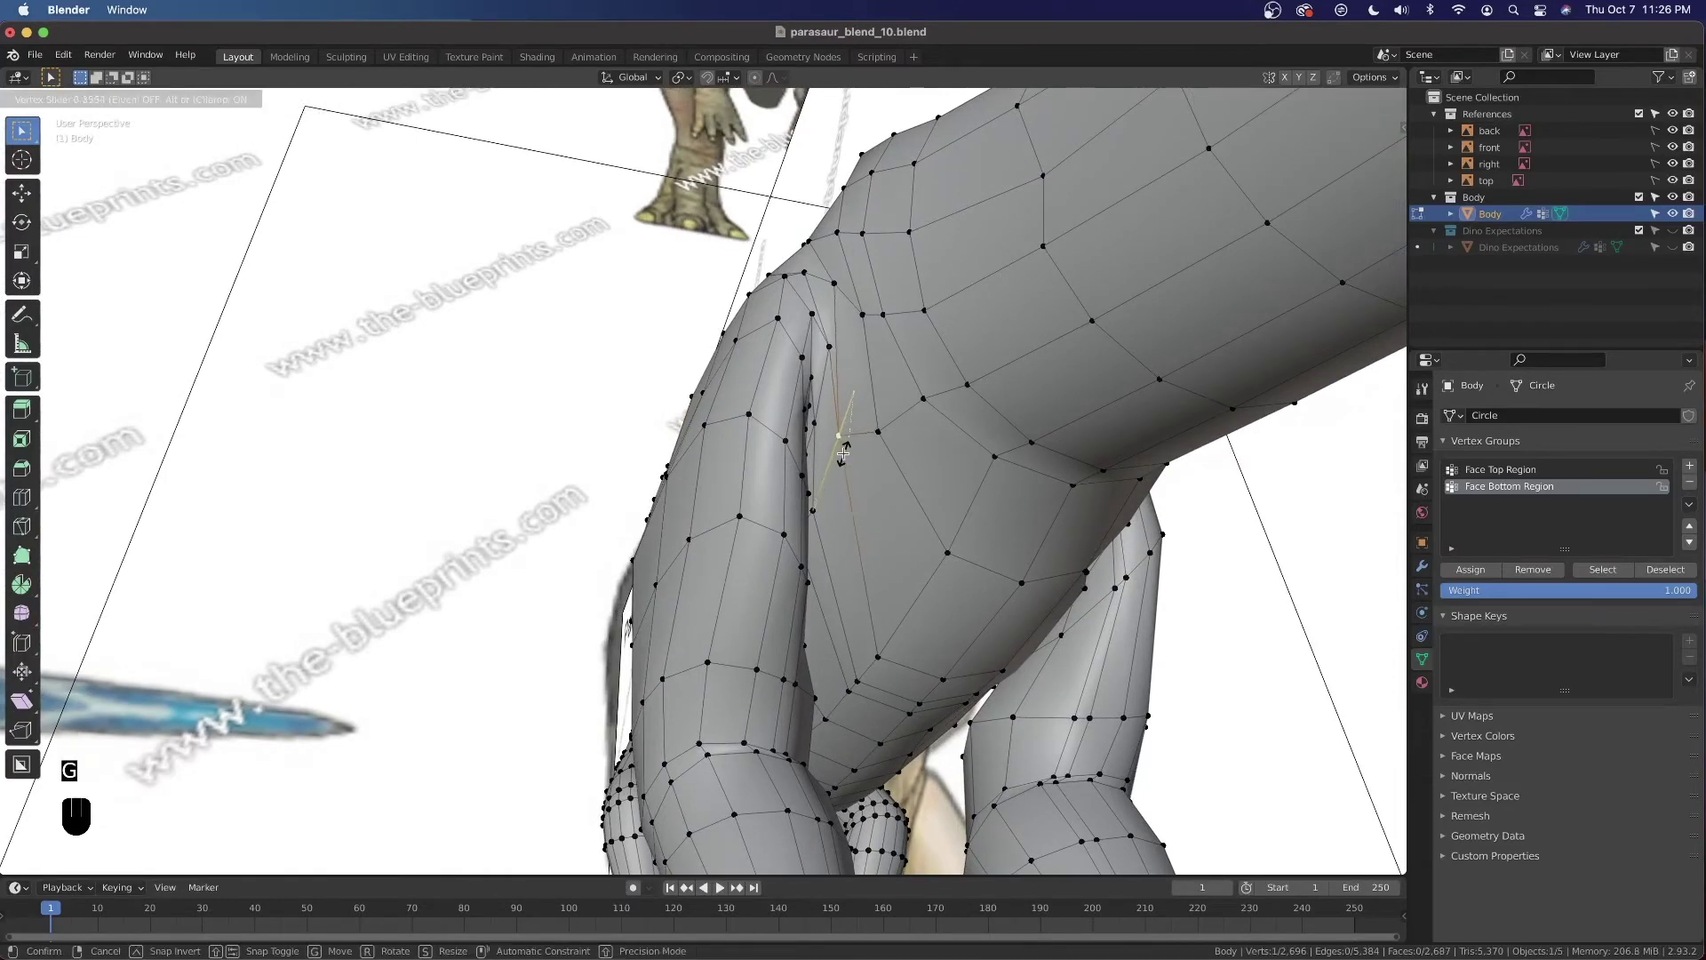
{"action": "left_click", "coordinate": [843, 453]}
{"action": "key", "text": "g"}
{"action": "key", "text": "g"}
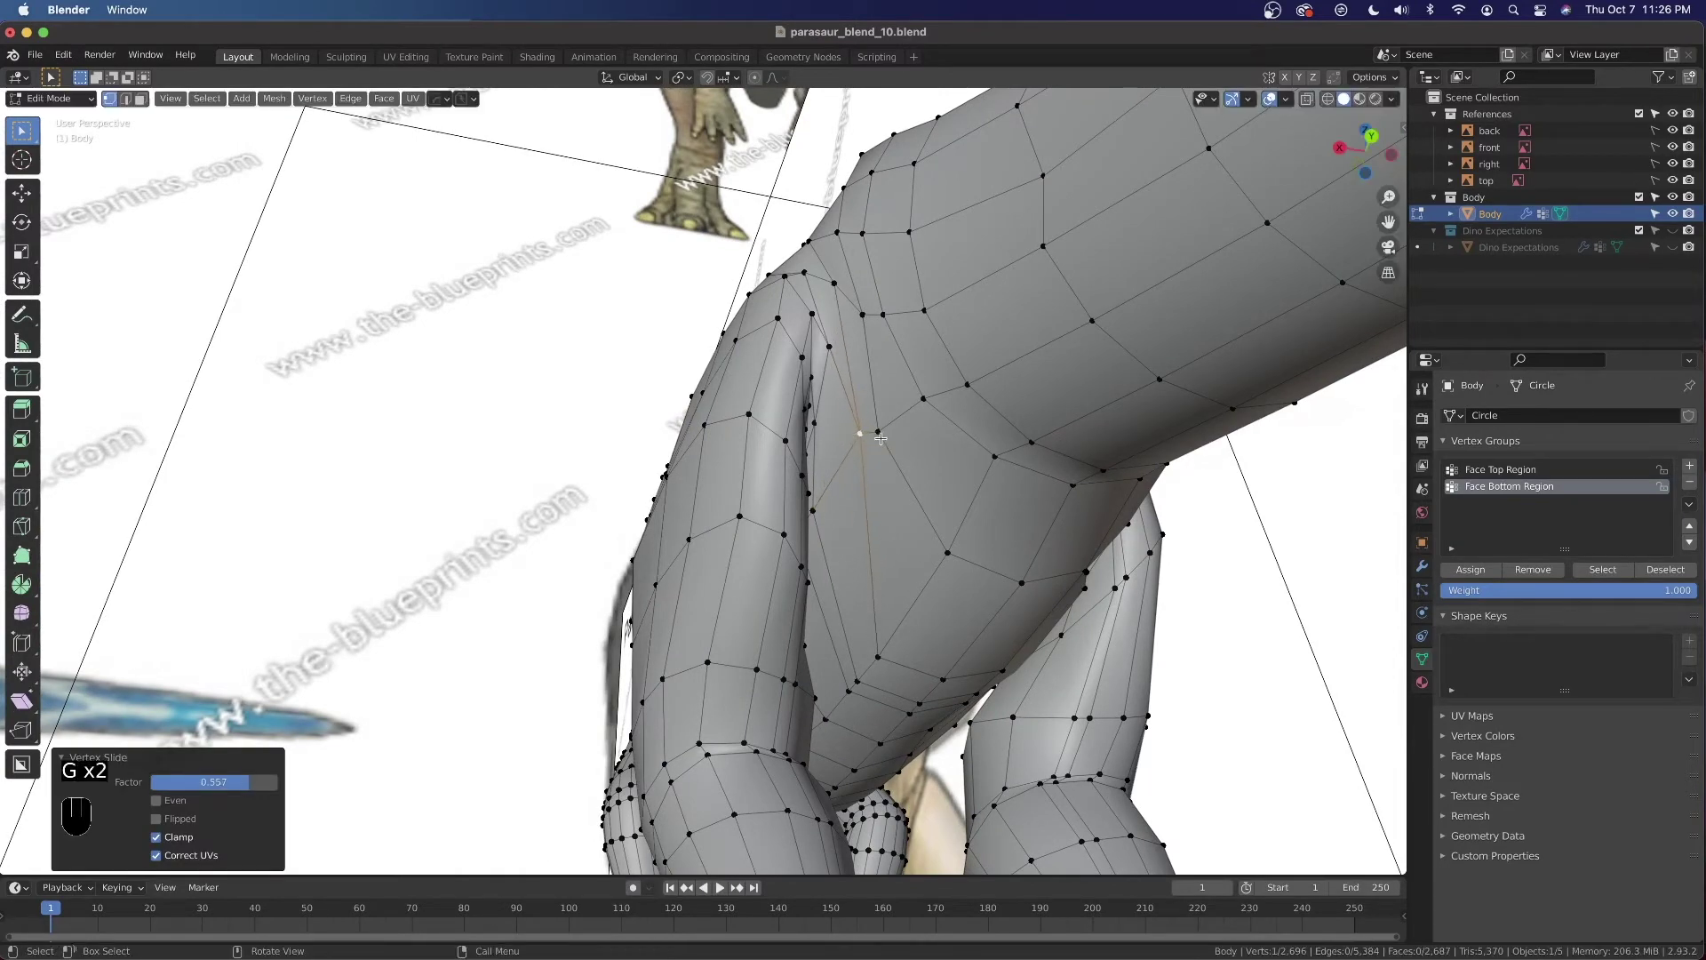
{"action": "key", "text": "g"}
{"action": "left_click", "coordinate": [892, 427]}
Add one centred lengthwise edge loop along the lower tail, groin and belly, and deselect everything
{"action": "middle_click_drag", "start_coordinate": [892, 427], "coordinate": [651, 722]}
{"action": "middle_click_drag", "start_coordinate": [760, 731], "coordinate": [626, 608]}
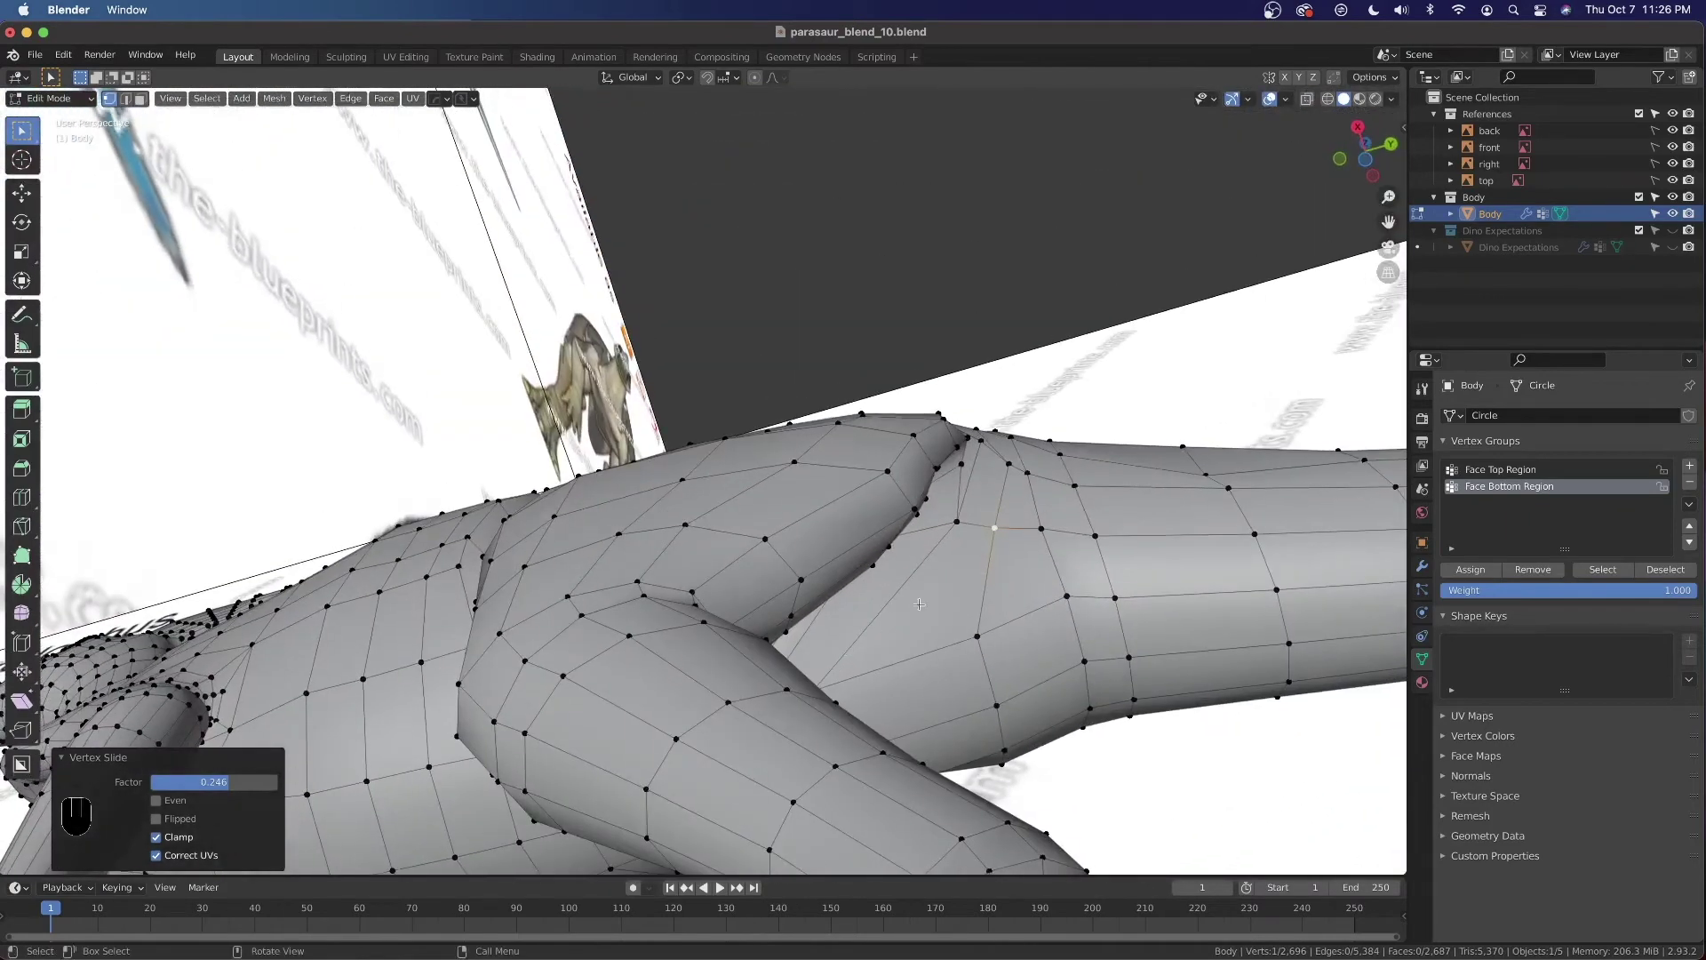
{"action": "key", "text": "ctrl+r"}
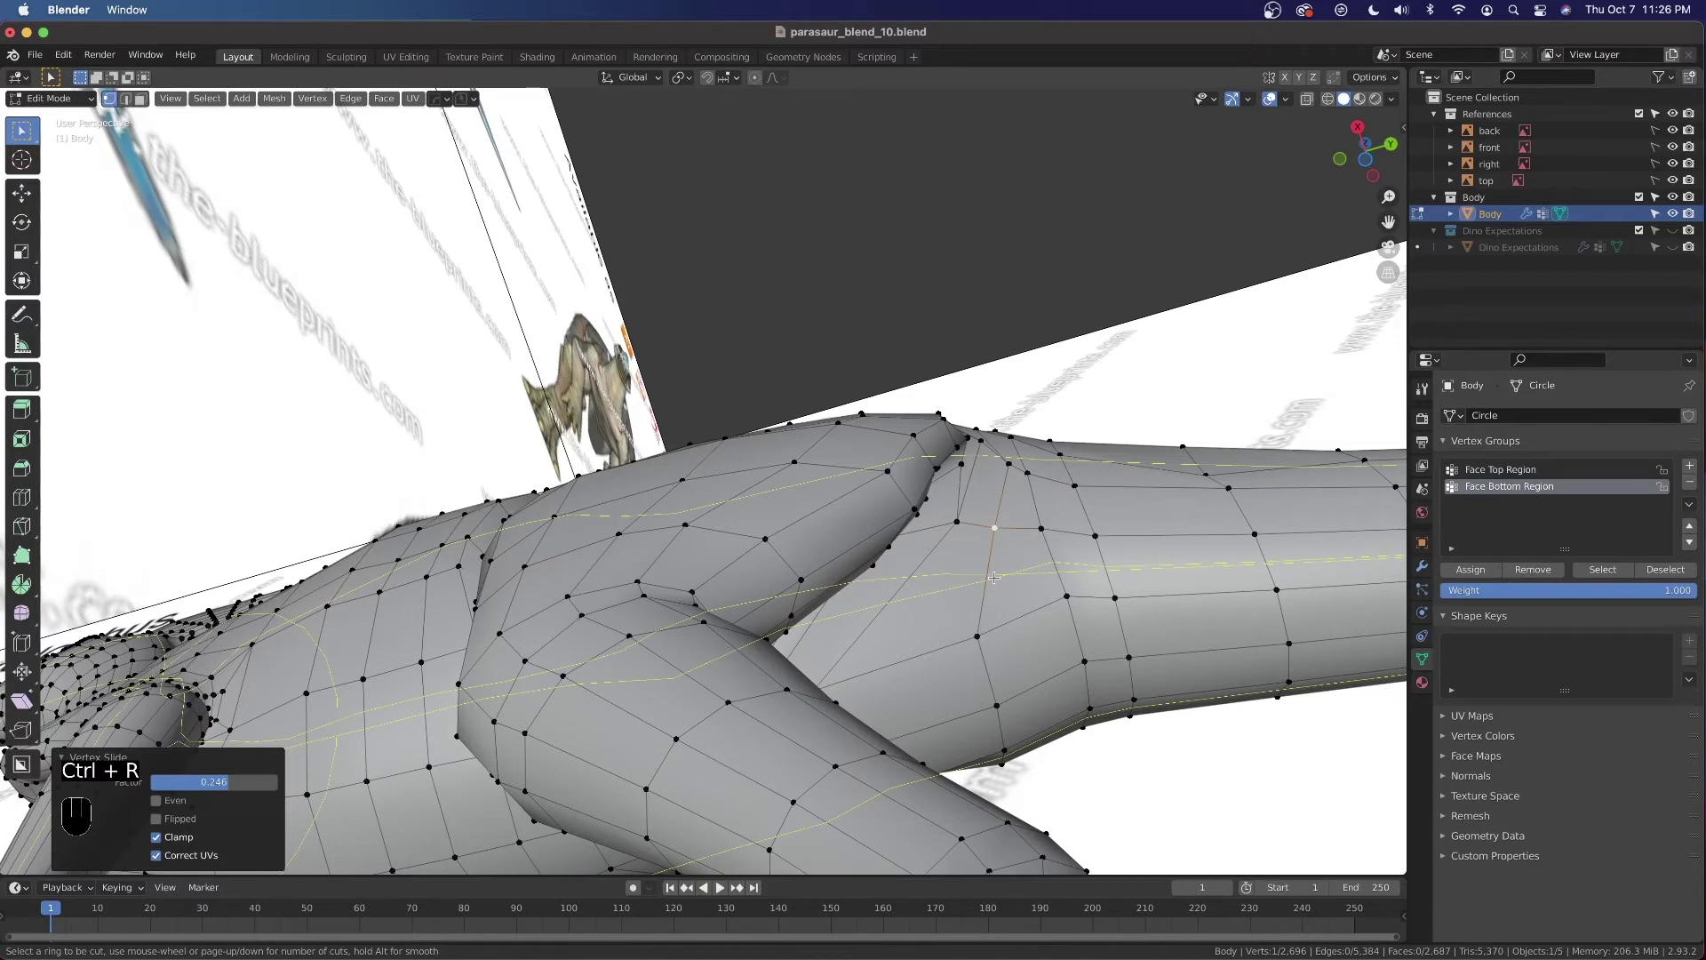
{"action": "left_click", "coordinate": [994, 577]}
{"action": "right_click", "coordinate": [993, 577]}
{"action": "right_click", "coordinate": [993, 578]}
{"action": "left_click", "coordinate": [1114, 533]}
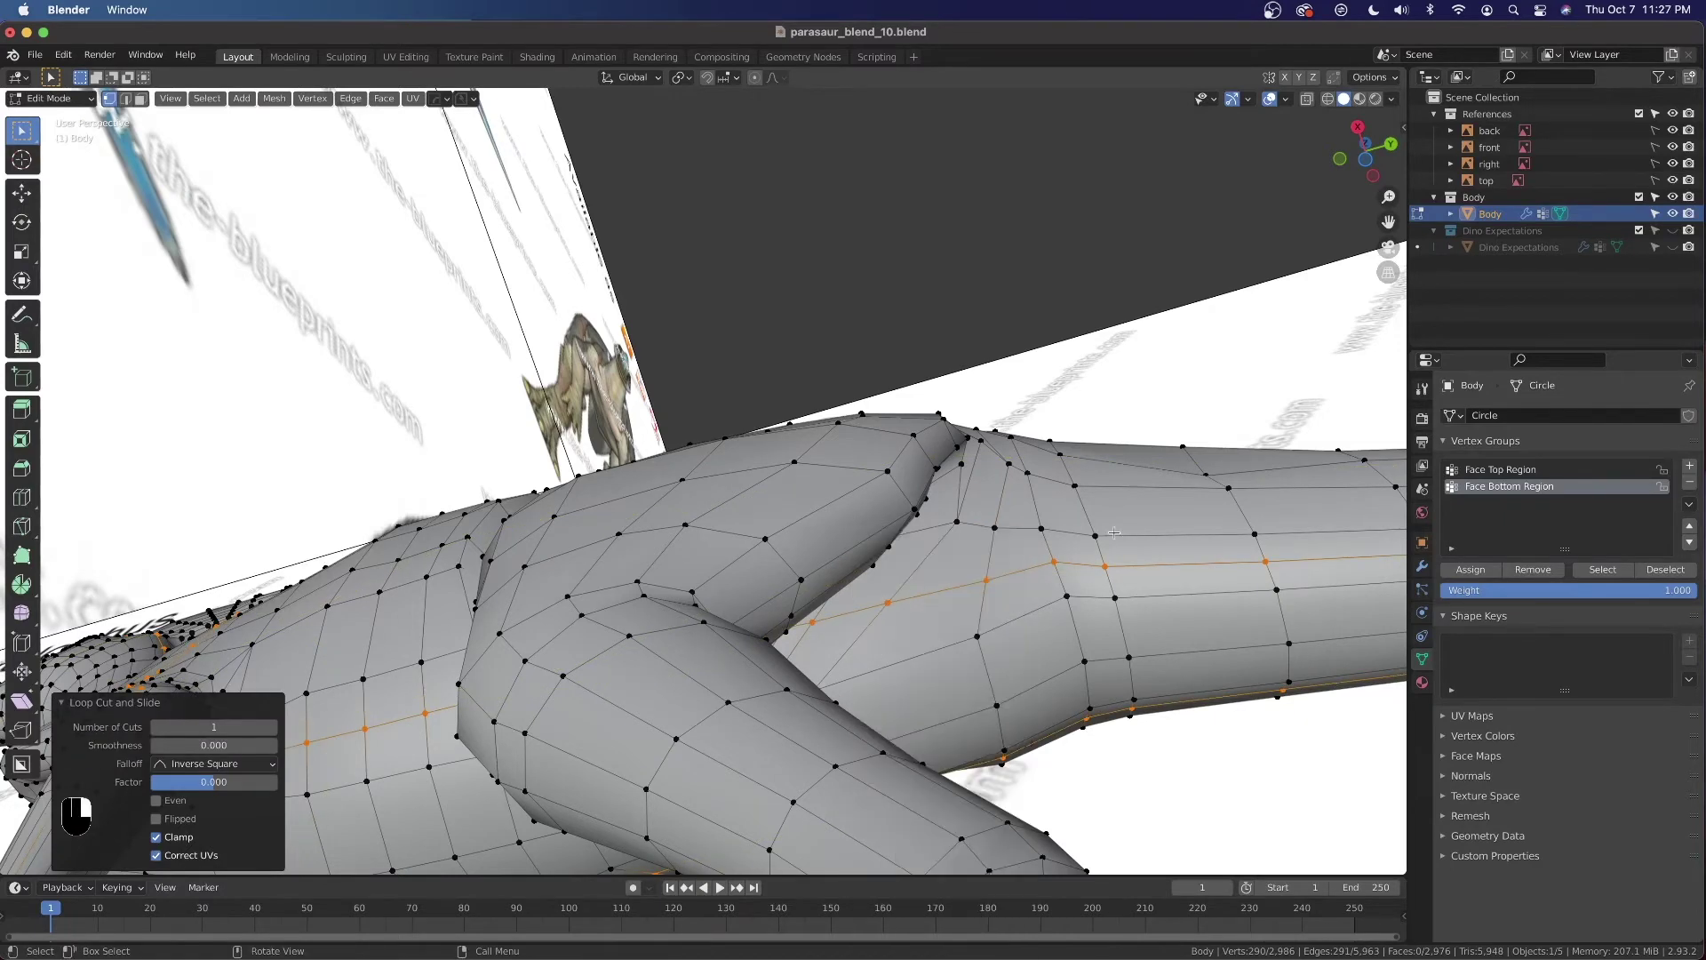
{"action": "key", "text": "alt+a"}
Slide the two lower flank vertices behind the front leg downward, and check the smoothed body in Object Mode
{"action": "middle_click_drag", "start_coordinate": [996, 359], "coordinate": [799, 642]}
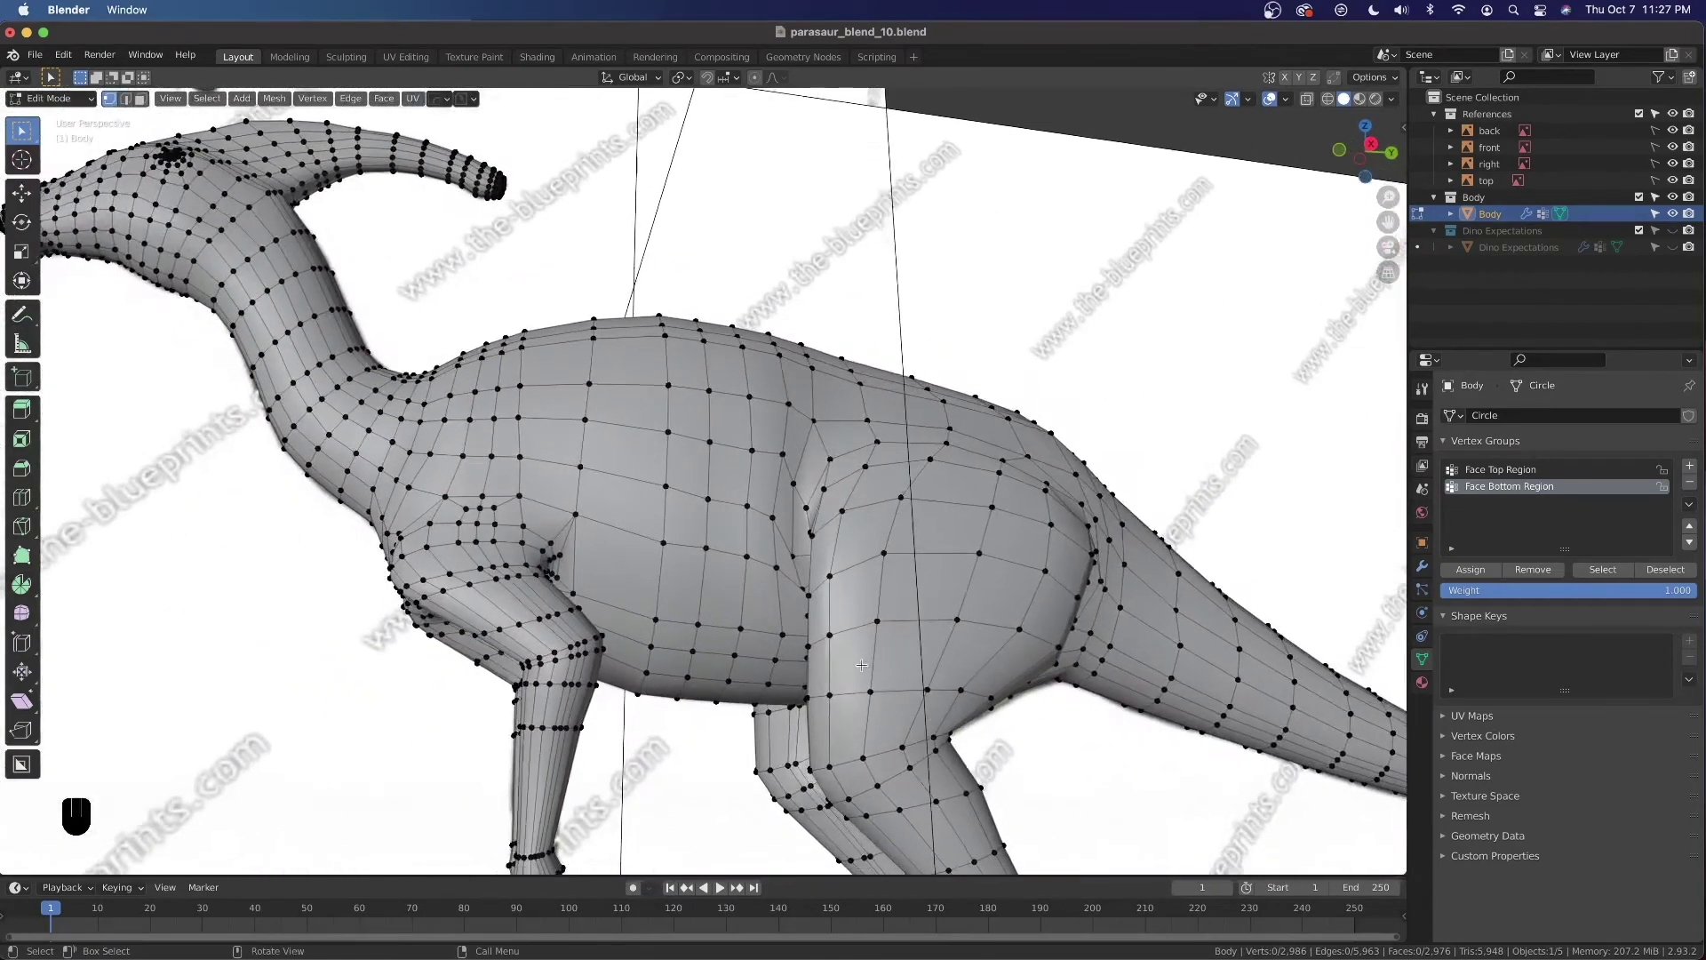
{"action": "scroll", "coordinate": [800, 641], "scroll_direction": "up", "scroll_amount": 4}
{"action": "key", "text": "g"}
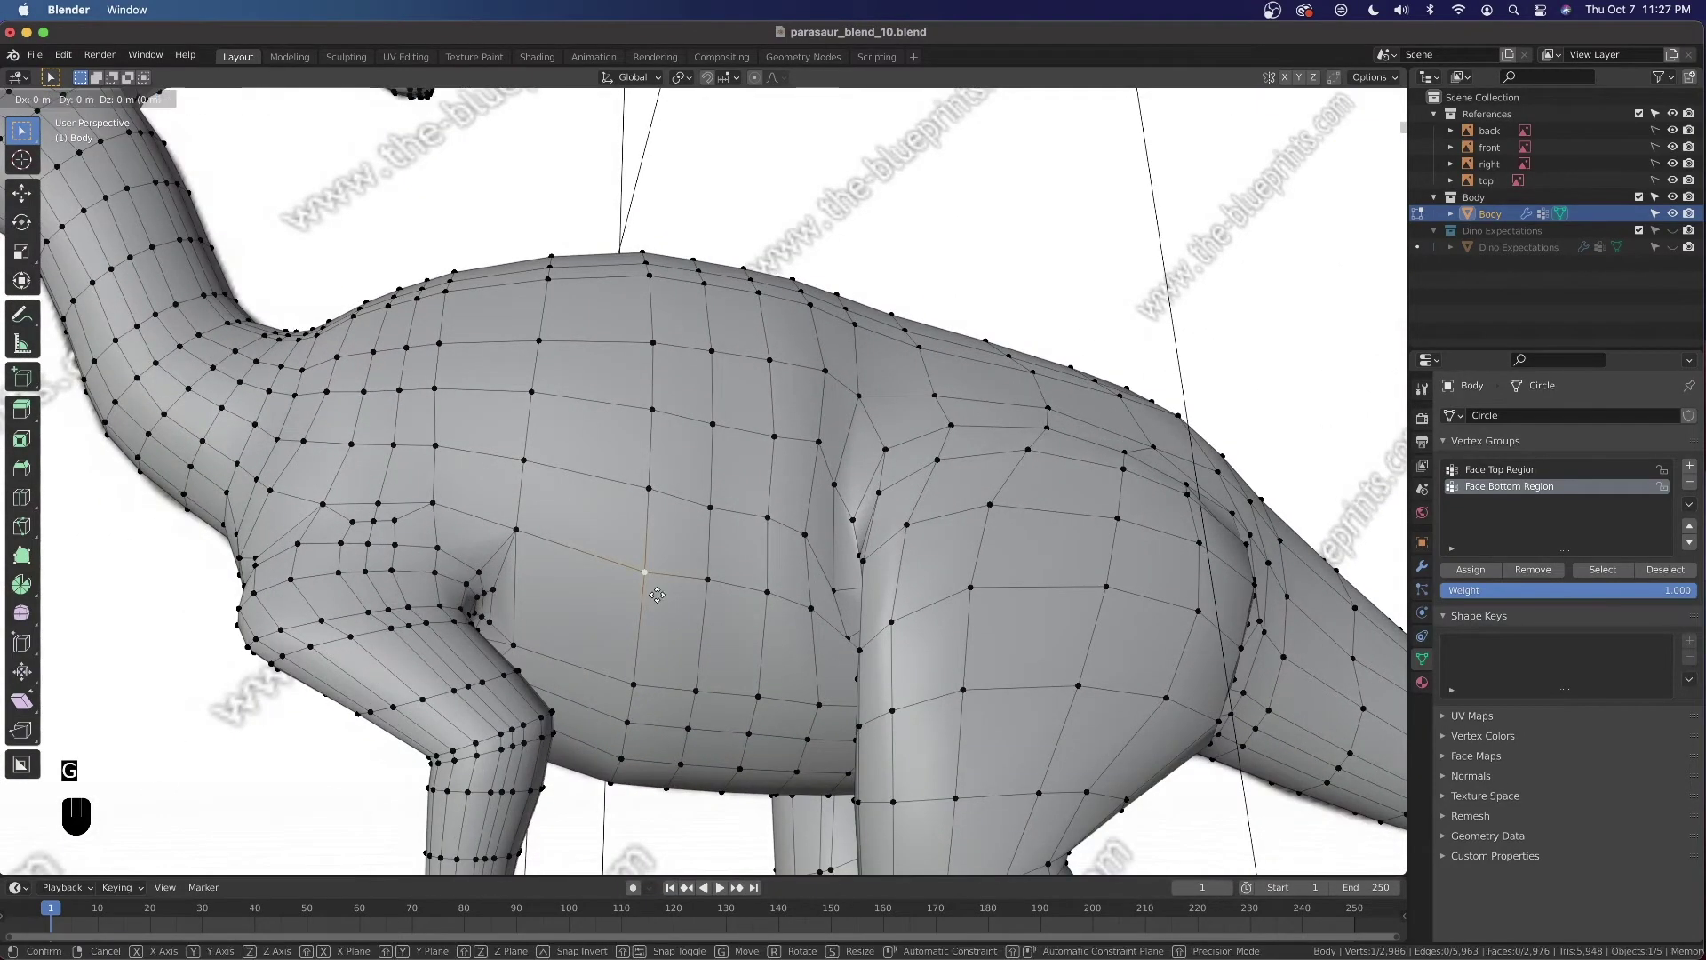
{"action": "left_click", "coordinate": [654, 613]}
{"action": "key", "text": "g"}
{"action": "left_click", "coordinate": [706, 583]}
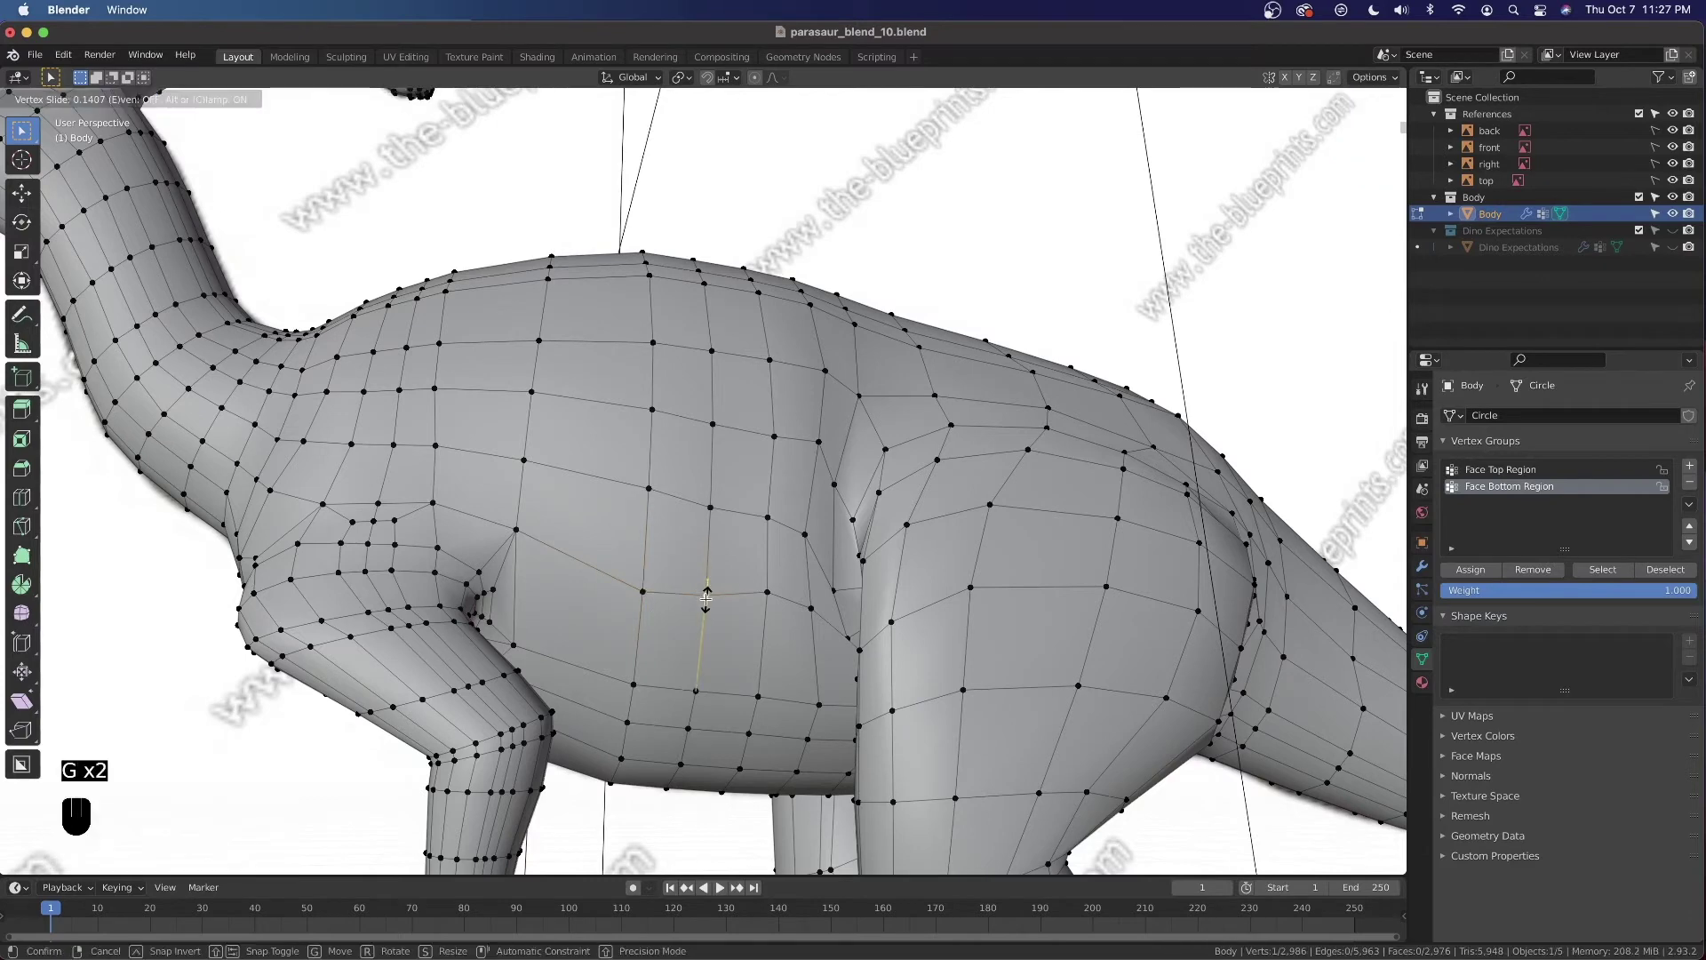
{"action": "scroll", "coordinate": [707, 583], "scroll_direction": "down", "scroll_amount": 4}
{"action": "key", "text": "Tab"}
{"action": "scroll", "coordinate": [373, 450], "scroll_direction": "down", "scroll_amount": 3}
{"action": "middle_click_drag", "start_coordinate": [373, 450], "coordinate": [422, 337]}
{"action": "key", "text": "Tab"}
{"action": "scroll", "coordinate": [627, 533], "scroll_direction": "up", "scroll_amount": 3}
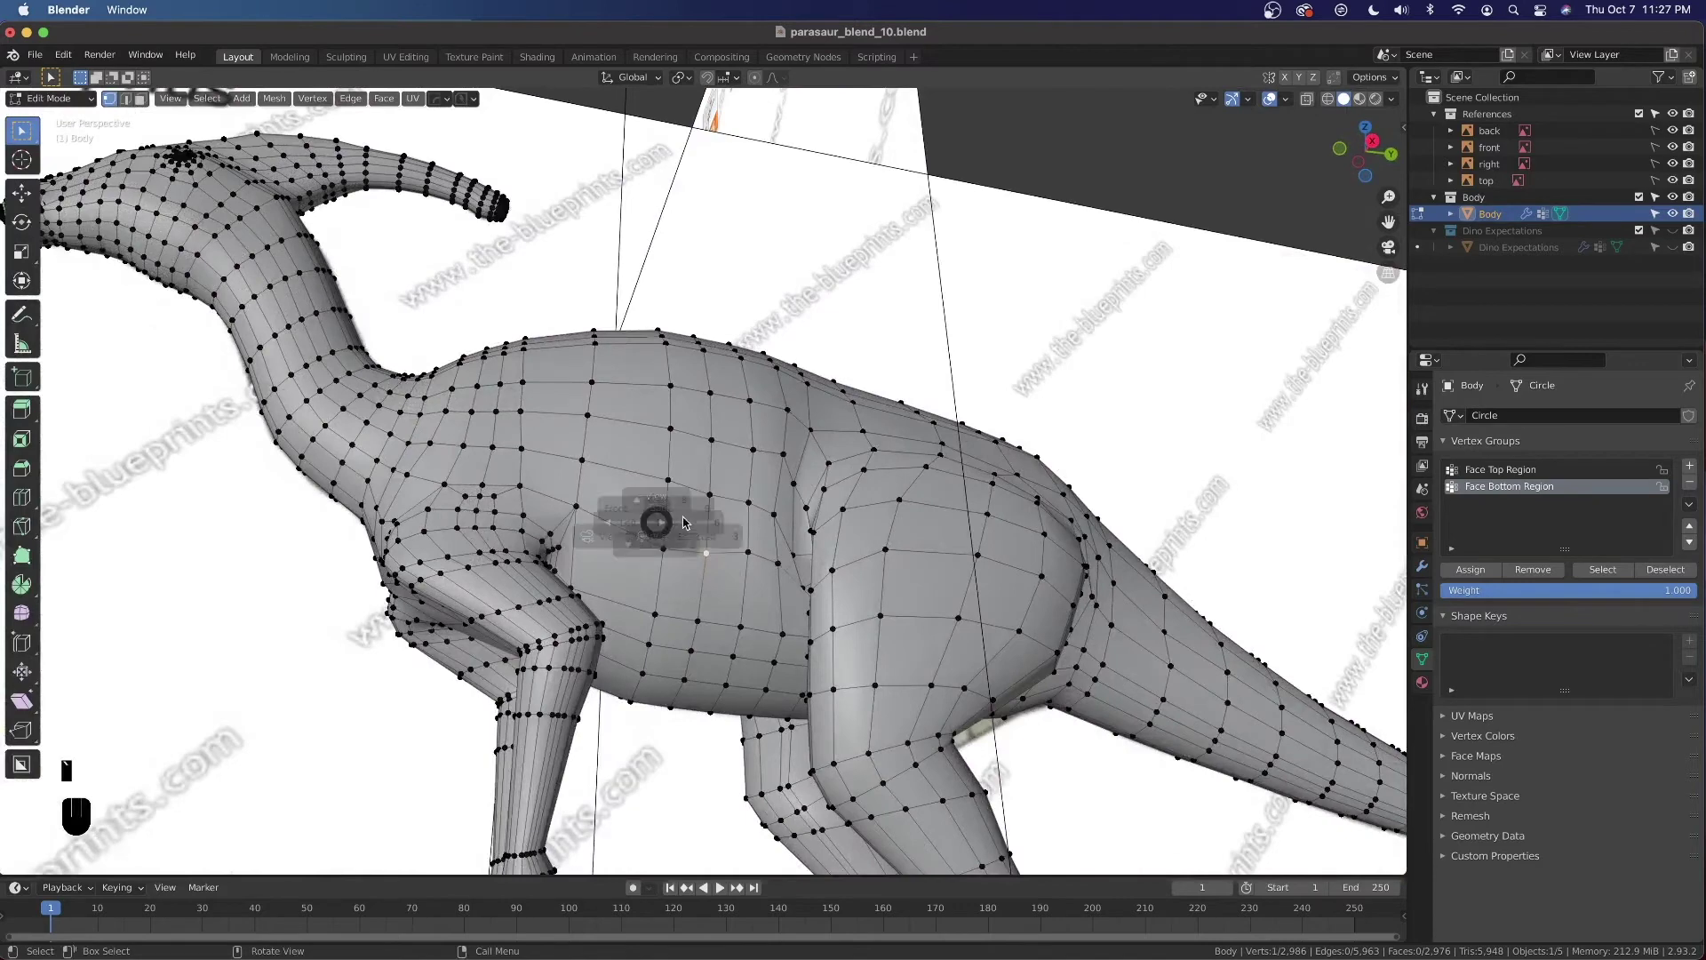
Switch to the right orthographic view and edge selection, and select the vertical edge loop around the middle of the torso
{"action": "left_click", "coordinate": [789, 540]}
{"action": "middle_click_drag", "start_coordinate": [666, 526], "coordinate": [730, 529], "text": "shift"}
{"action": "left_click", "coordinate": [730, 528], "text": "alt"}
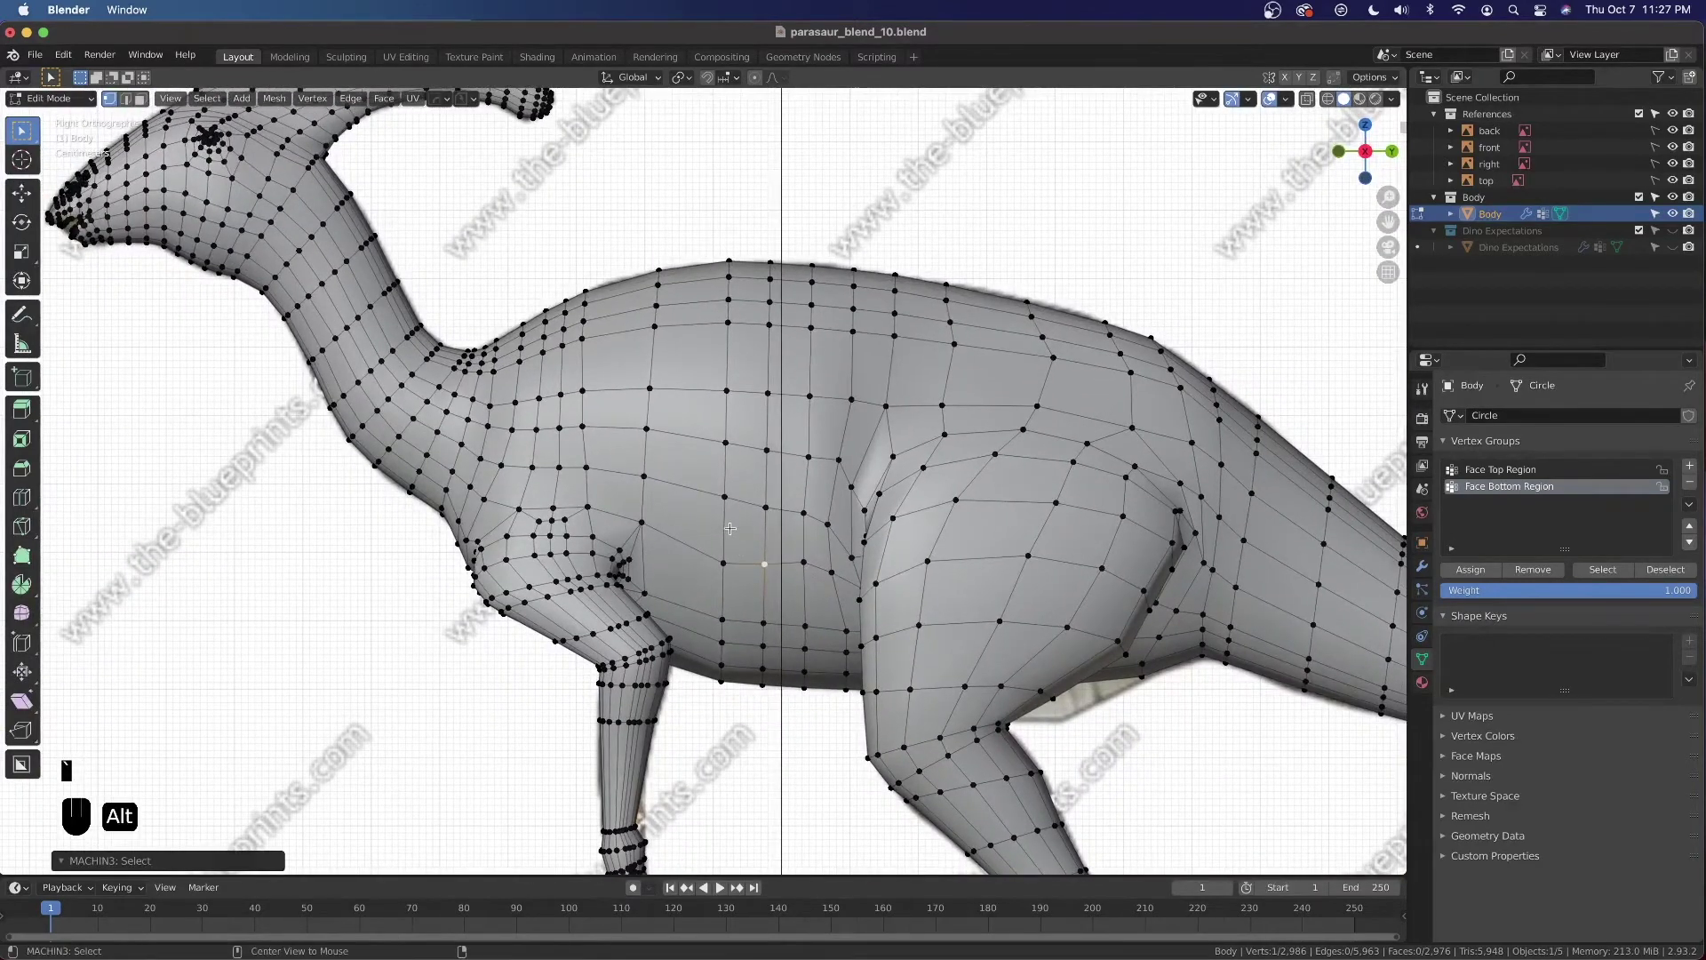
{"action": "key", "text": "2"}
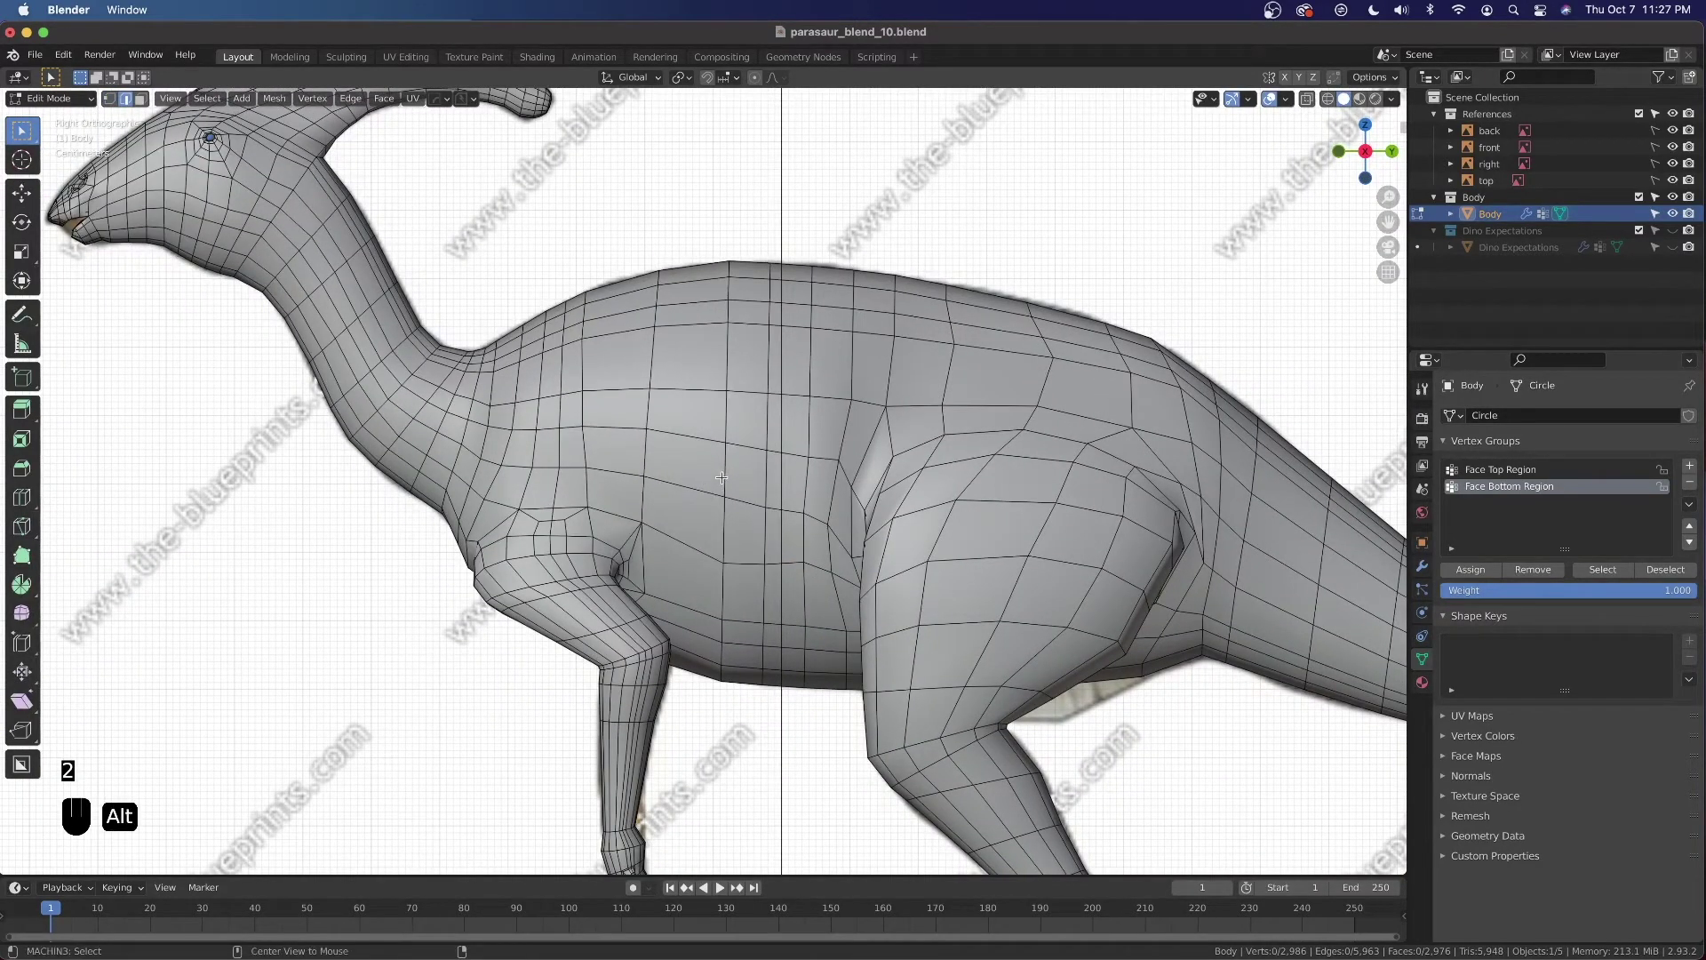
Try sliding the selected torso edge loop toward the head, and undo it
{"action": "key", "text": "g"}
{"action": "key", "text": "g"}
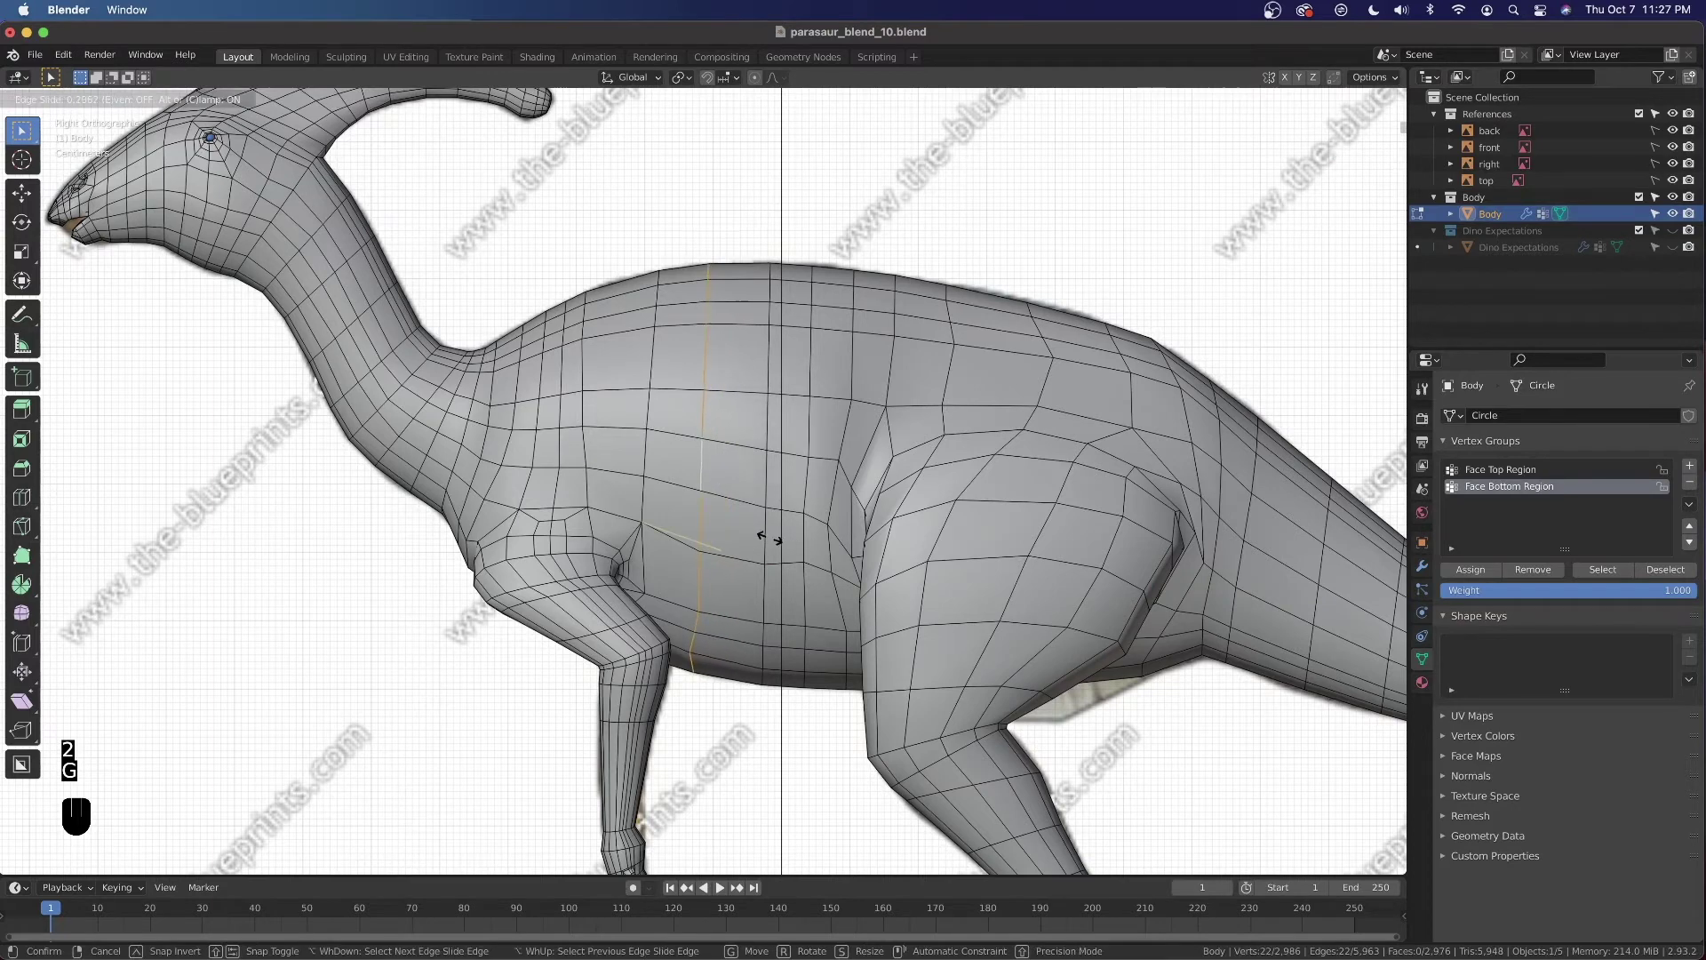
{"action": "left_click", "coordinate": [762, 535]}
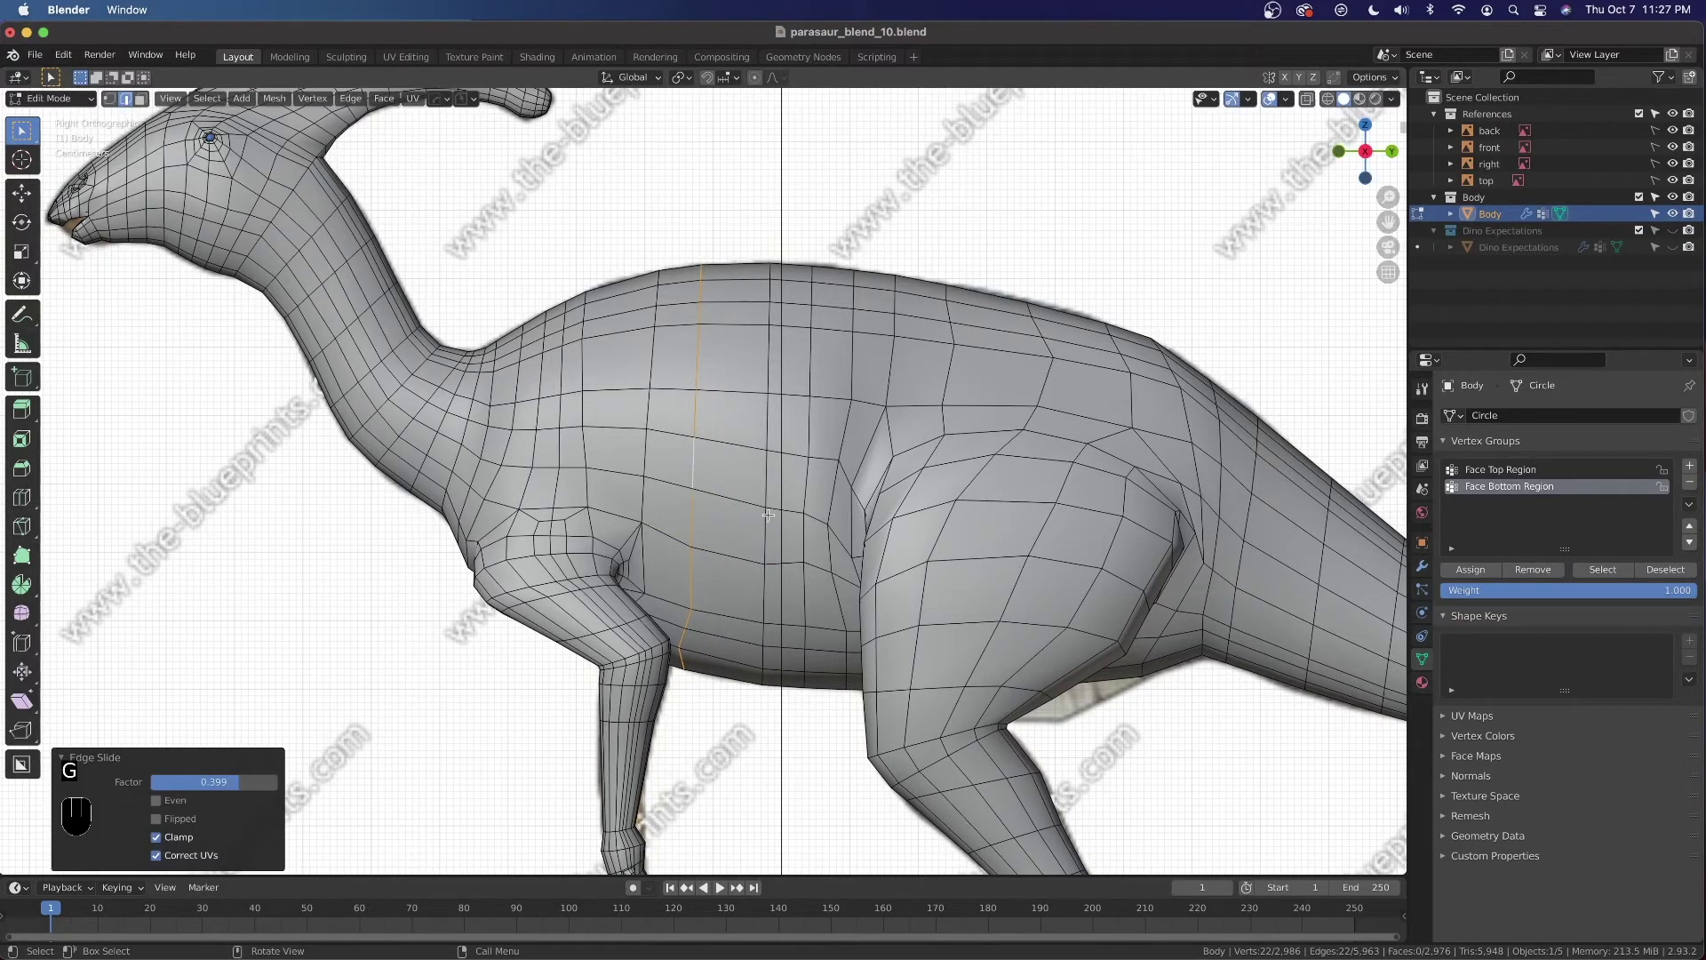
{"action": "key", "text": "super+z"}
Slide the selected vertical torso edge loop toward the tail
{"action": "key", "text": "g"}
{"action": "key", "text": "g"}
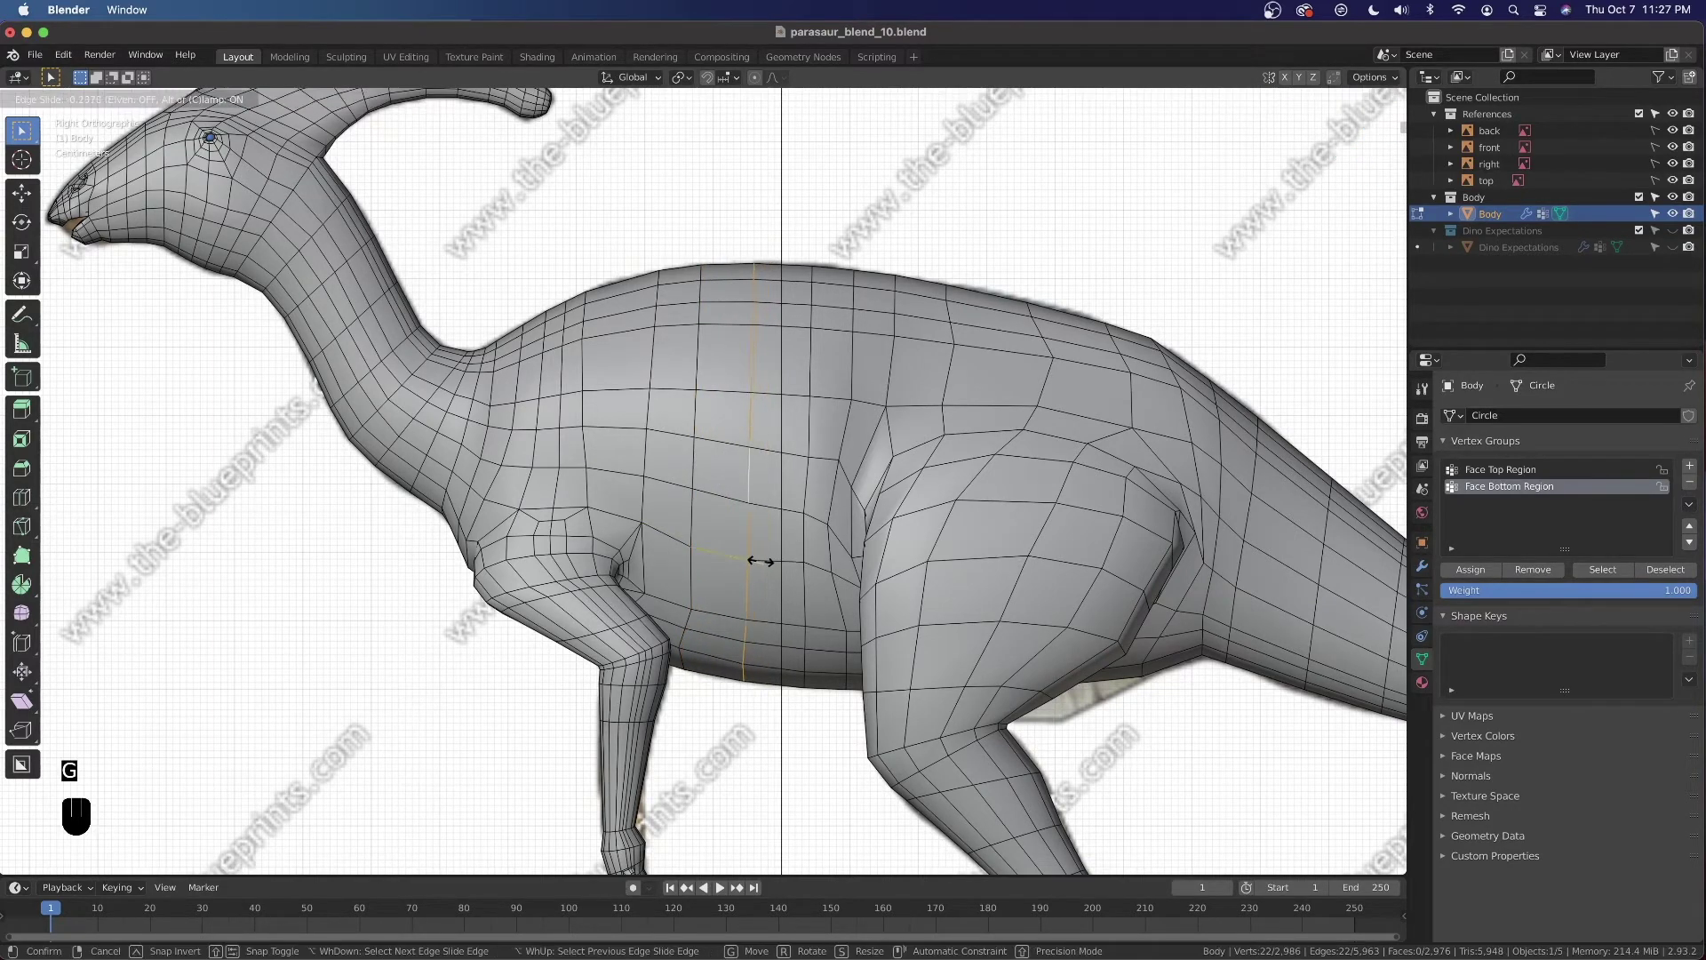
{"action": "left_click", "coordinate": [758, 560]}
Select the vertical torso edge loop just in front of the hind leg
{"action": "left_click", "coordinate": [783, 387], "text": "alt"}
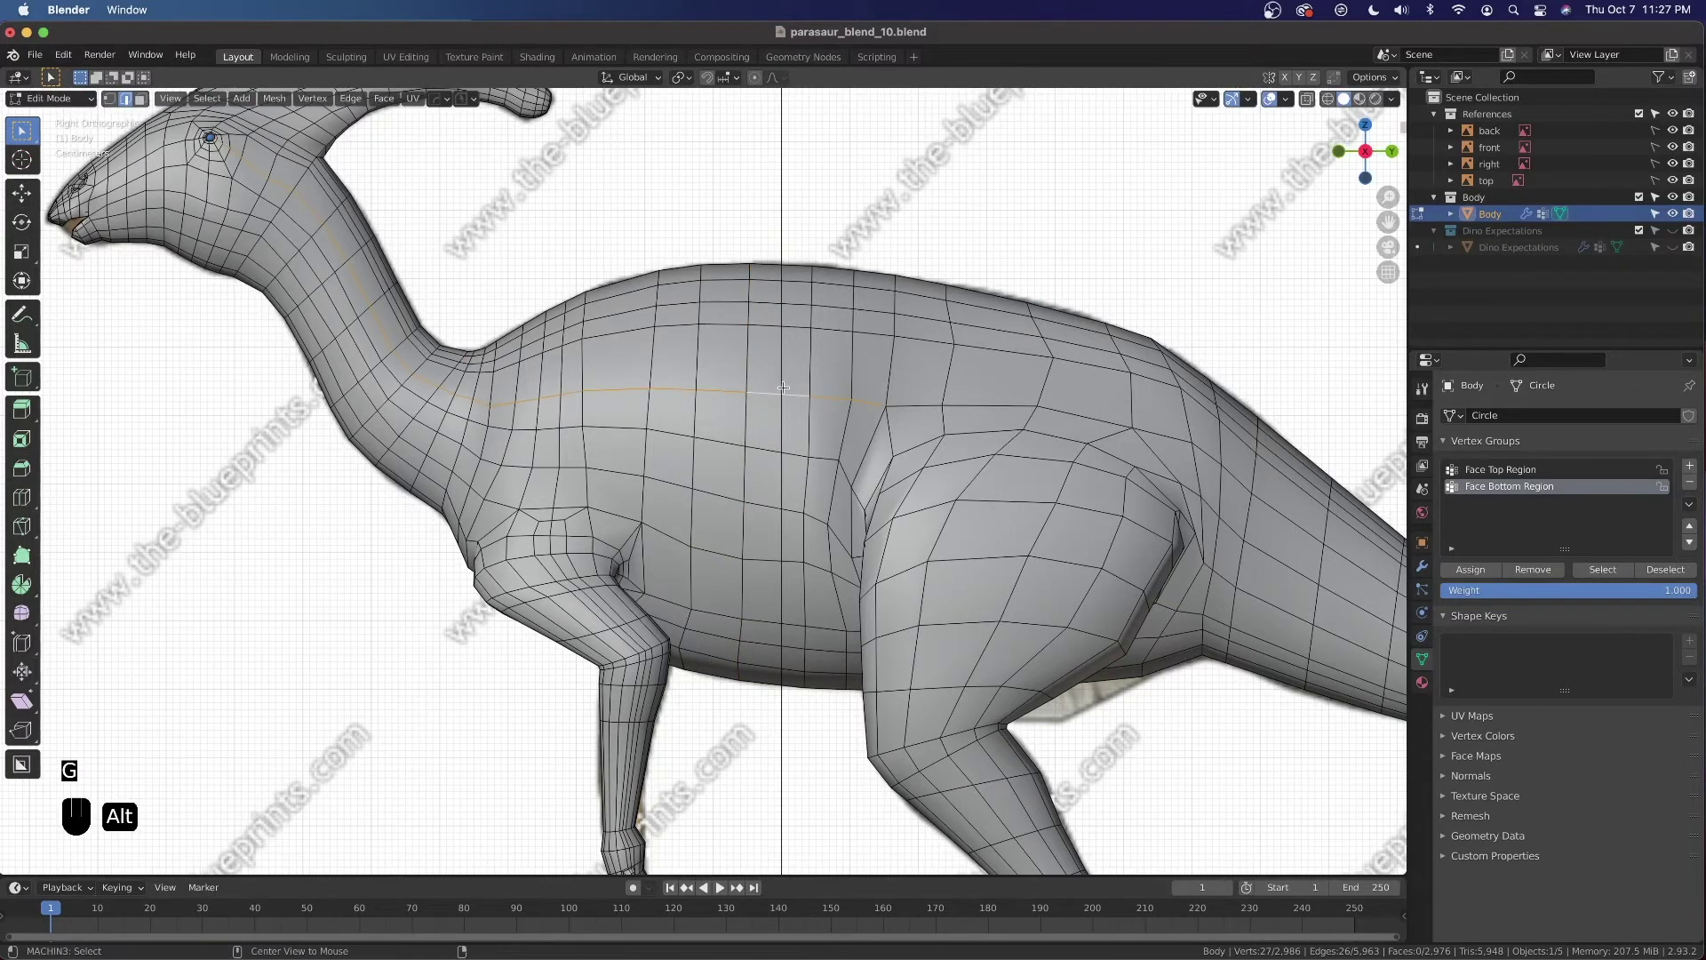
{"action": "left_click", "coordinate": [803, 367], "text": "alt"}
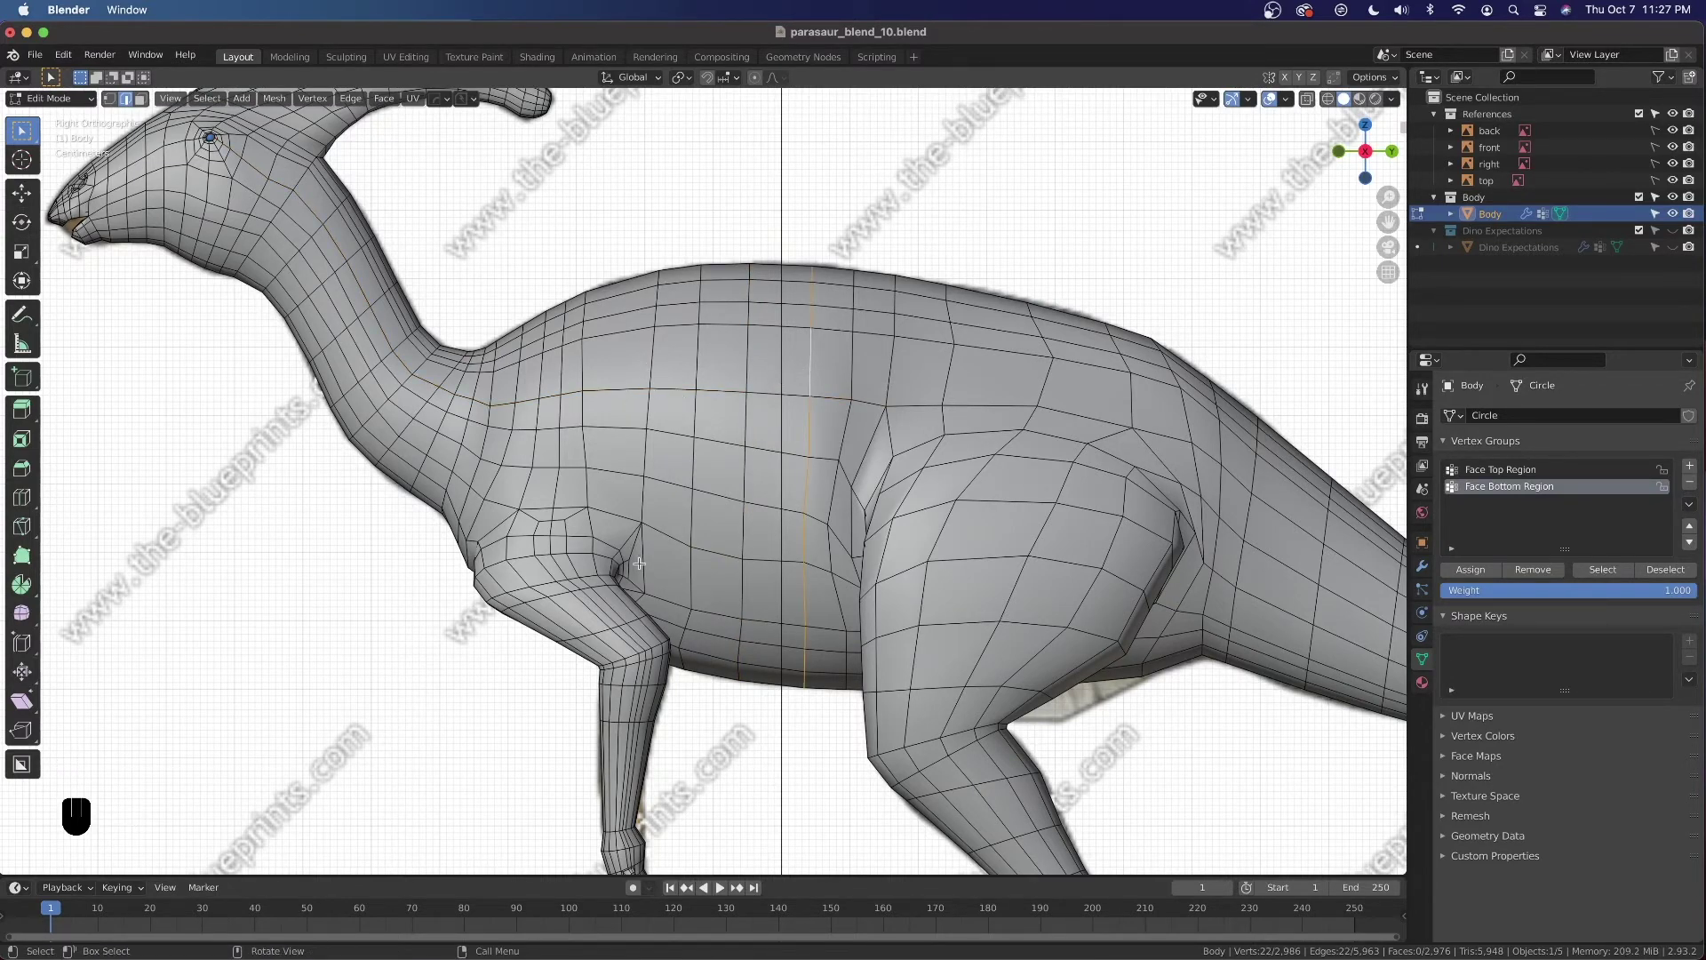
{"action": "middle_click_drag", "start_coordinate": [1054, 435], "coordinate": [685, 459], "text": "shift"}
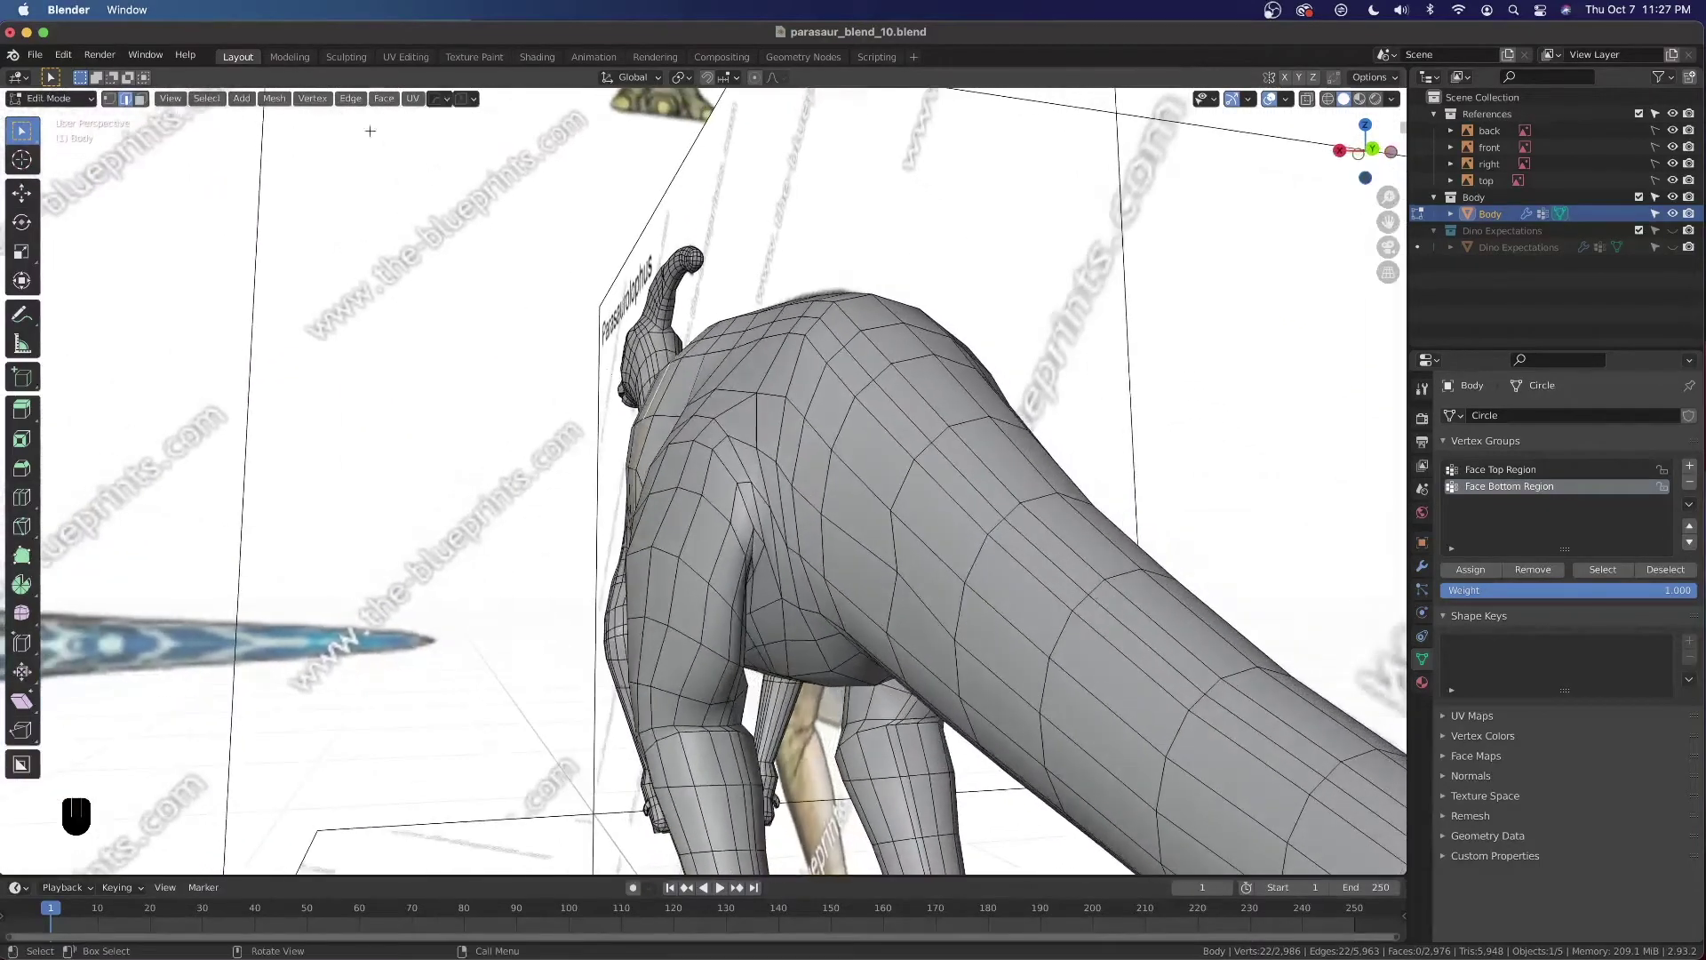
Switch to vertex selection and slide the vertex at the top of the crease behind the thigh along its edge
{"action": "left_click", "coordinate": [109, 100]}
{"action": "scroll", "coordinate": [909, 598], "scroll_direction": "up", "scroll_amount": 8}
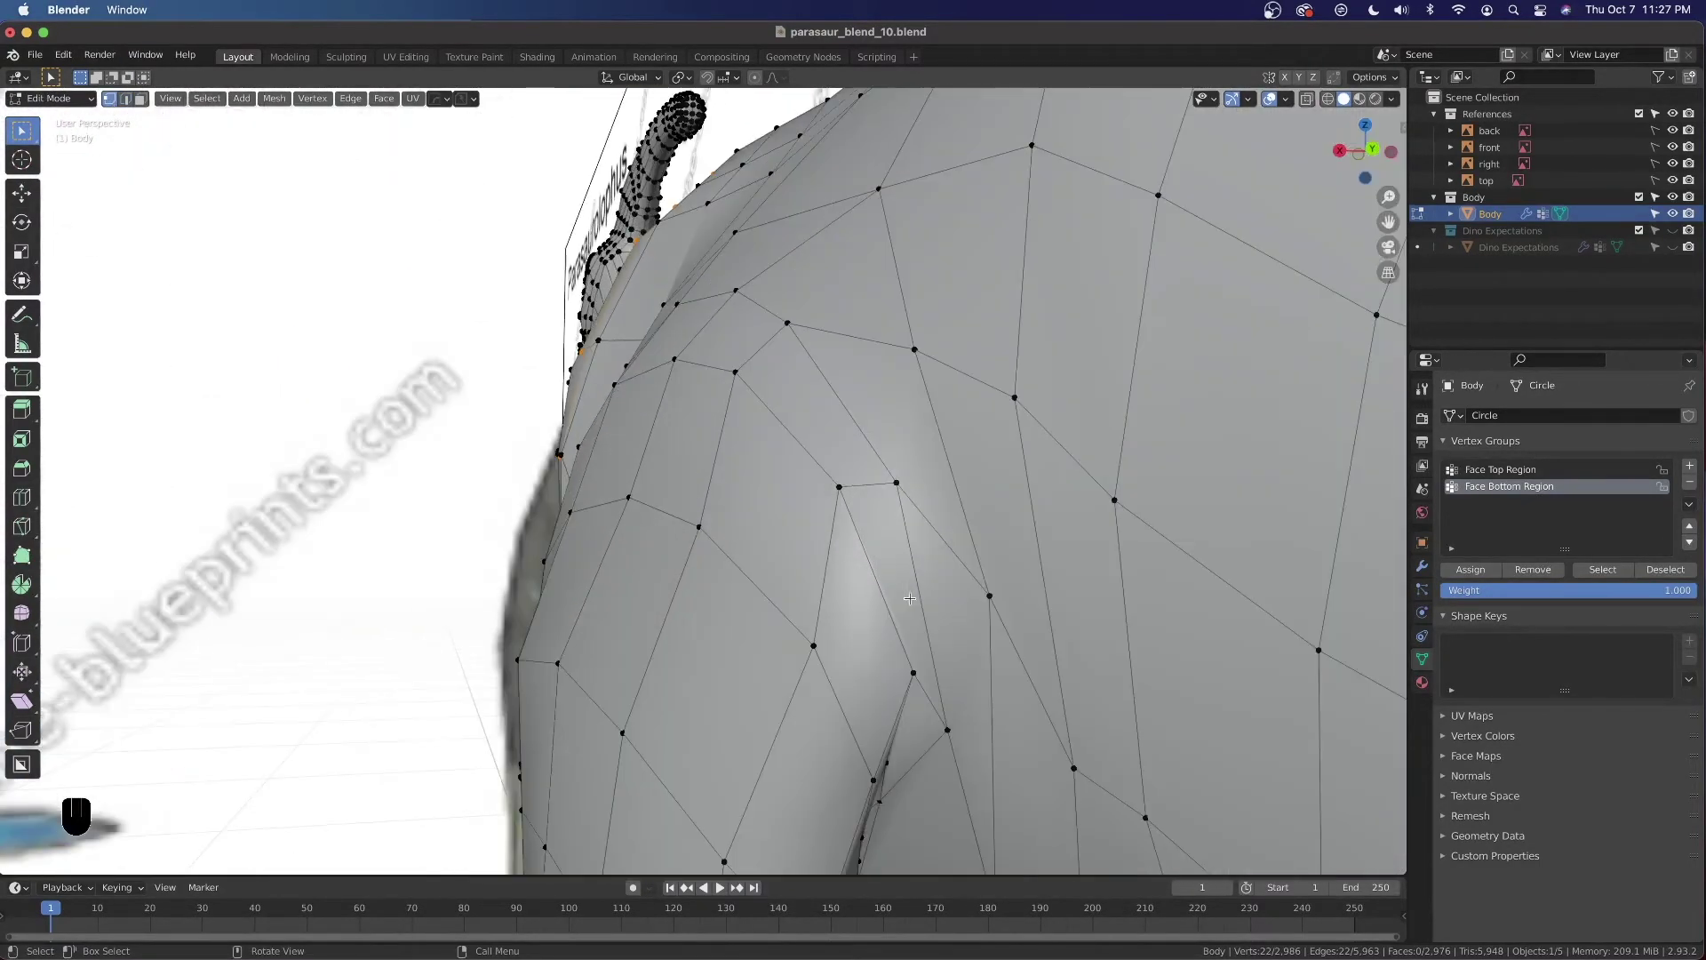
{"action": "middle_click_drag", "start_coordinate": [1020, 705], "coordinate": [878, 365], "text": "shift"}
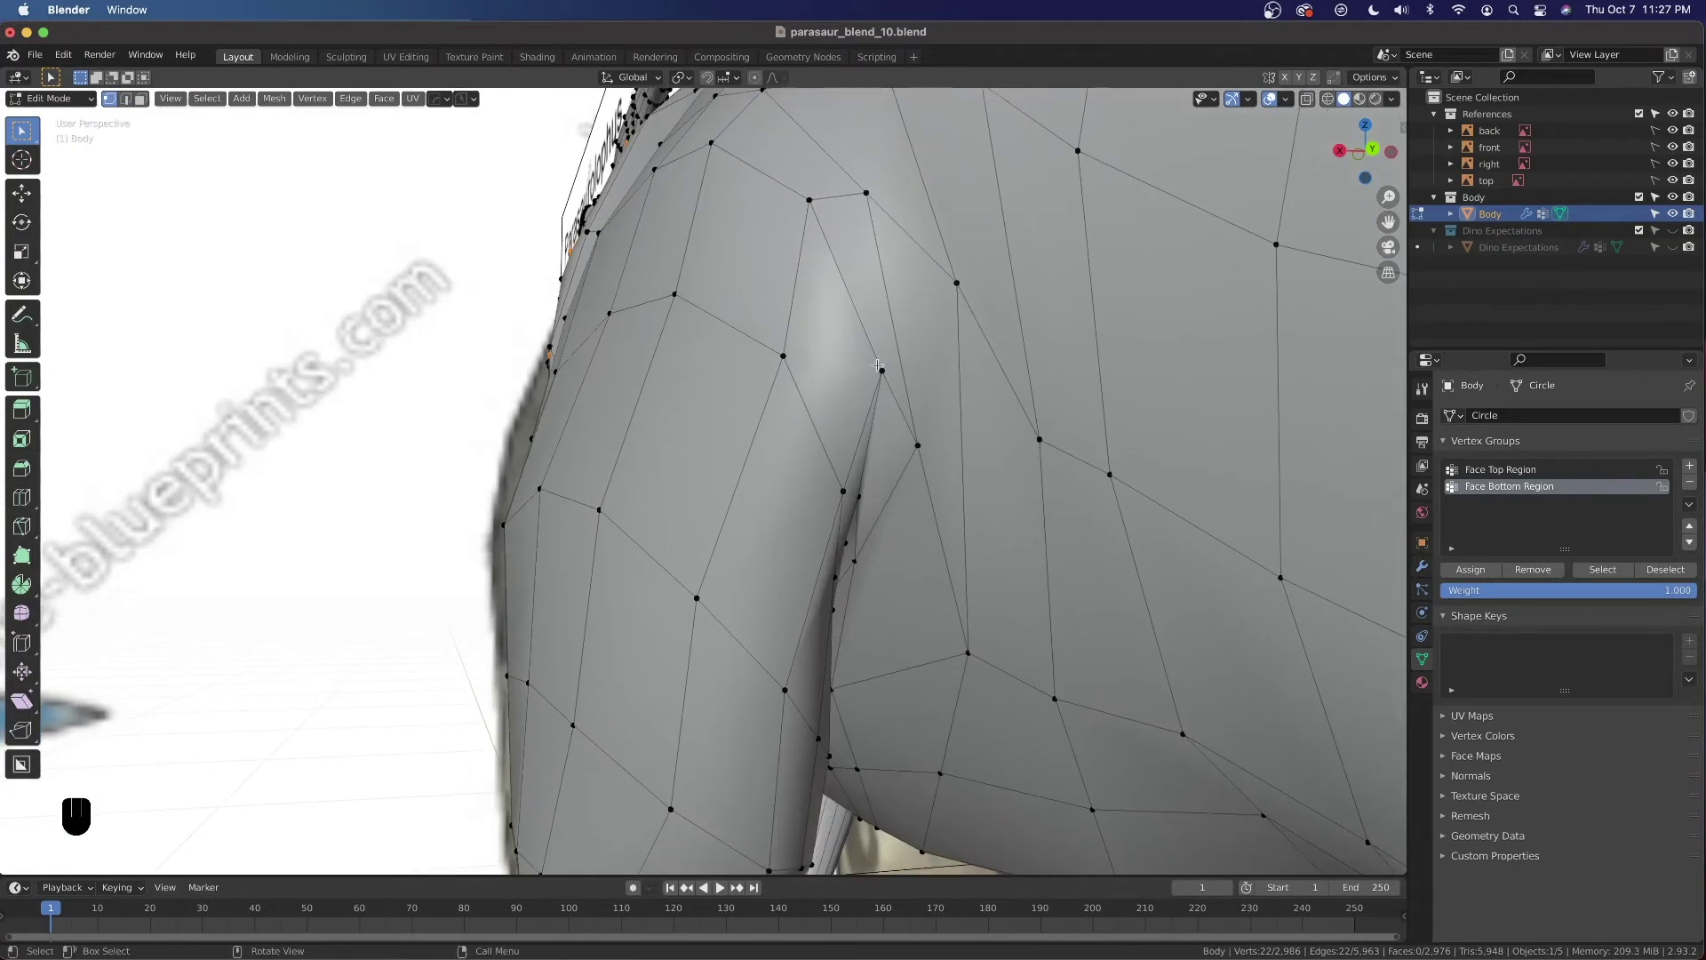
{"action": "key", "text": "g"}
{"action": "key", "text": "g"}
{"action": "left_click", "coordinate": [878, 467]}
Slide the neighboring vertex on the tail side of the crease behind the thigh to even out the spacing
{"action": "left_click", "coordinate": [925, 446]}
{"action": "key", "text": "g"}
{"action": "key", "text": "g"}
{"action": "left_click", "coordinate": [926, 424]}
{"action": "key", "text": "g"}
{"action": "key", "text": "g"}
{"action": "left_click", "coordinate": [955, 446]}
{"action": "middle_click_drag", "start_coordinate": [912, 393], "coordinate": [901, 396]}
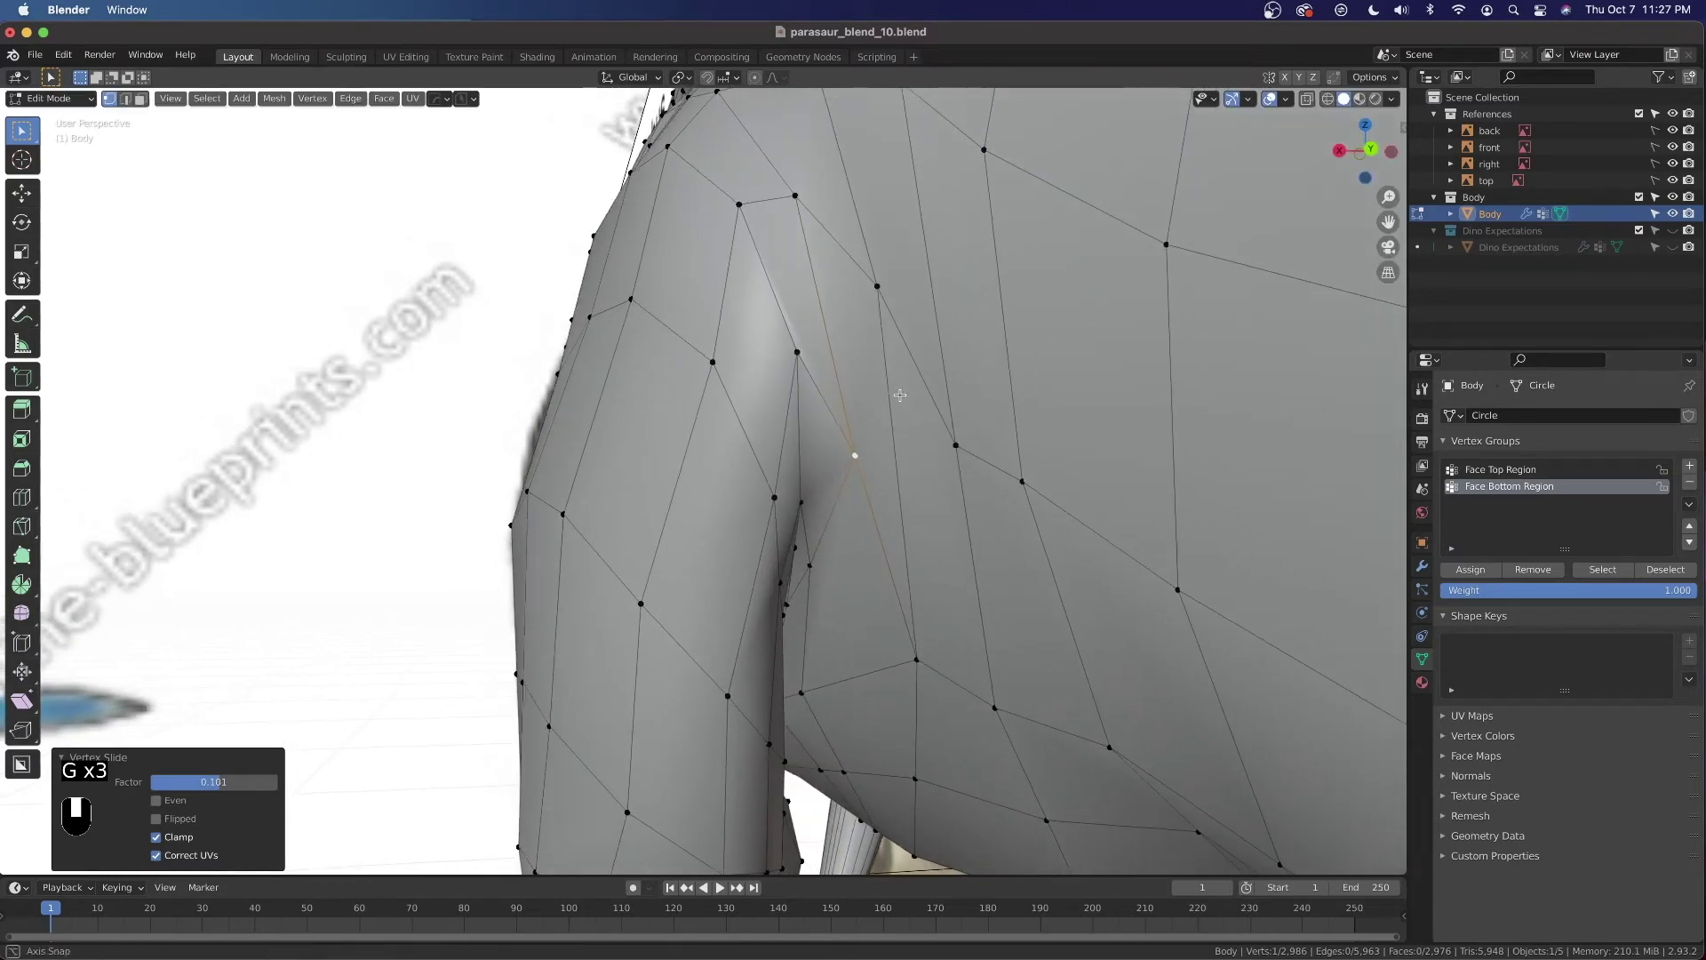
From inside the body, move the flank vertex that pokes through beside the hind leg outward along X
{"action": "middle_click_drag", "start_coordinate": [783, 483], "coordinate": [716, 489]}
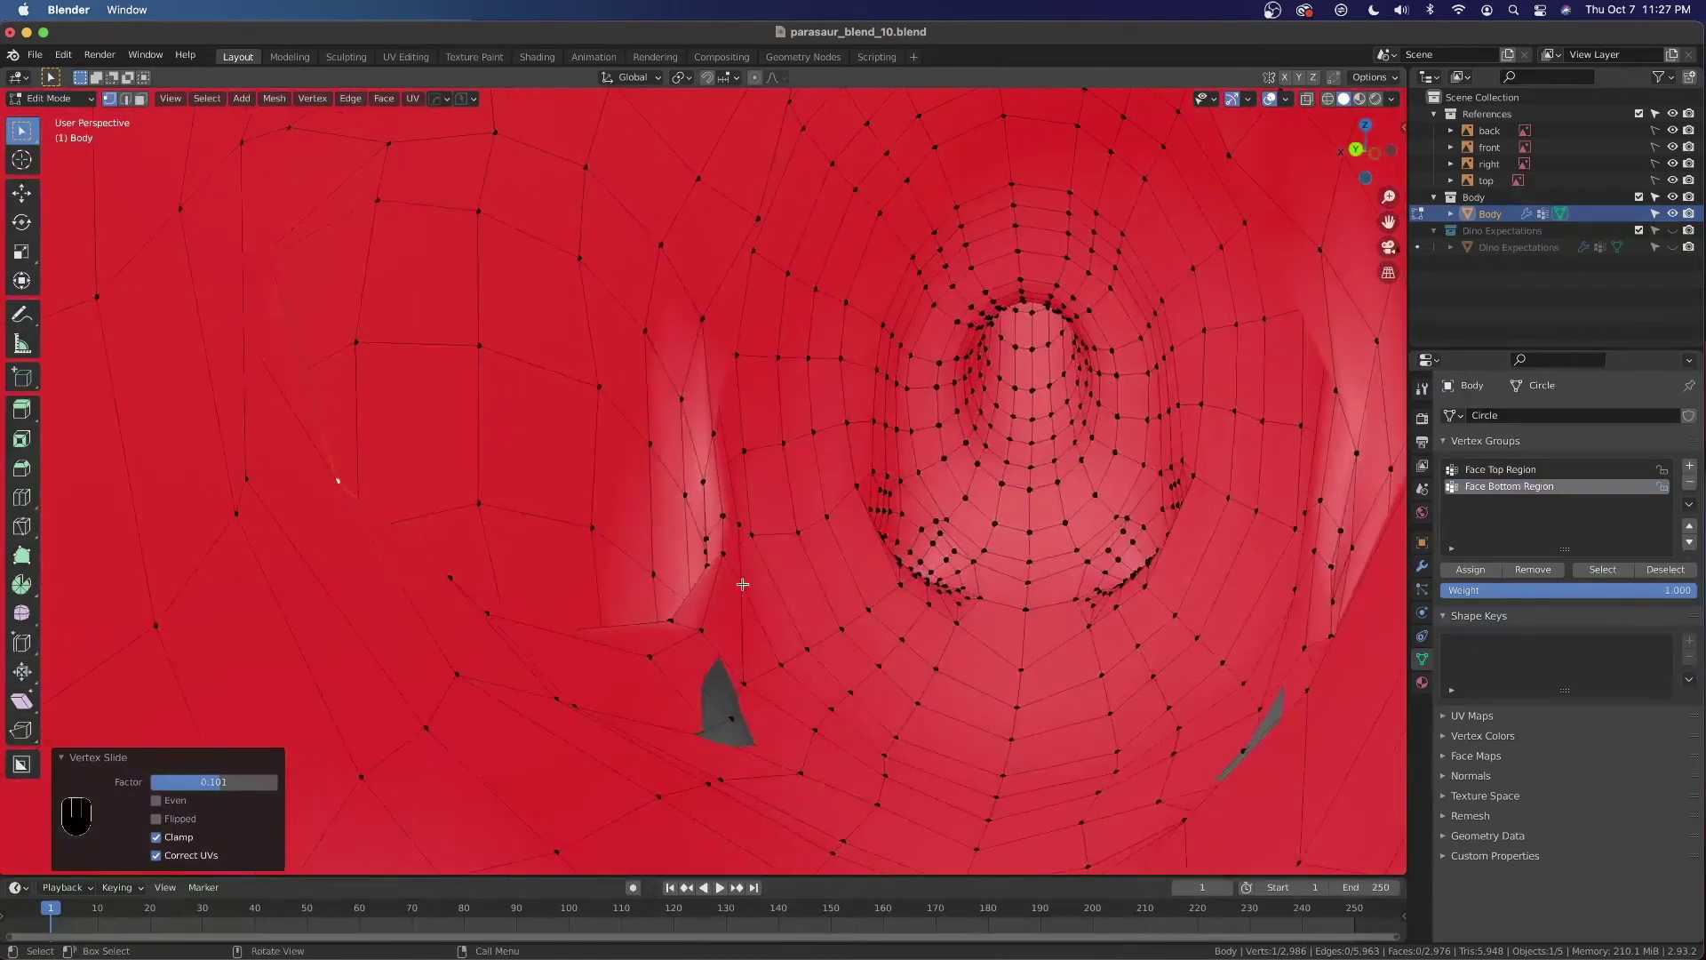
{"action": "scroll", "coordinate": [751, 595], "scroll_direction": "up", "scroll_amount": 2}
{"action": "middle_click_drag", "start_coordinate": [861, 717], "coordinate": [791, 651], "text": "shift"}
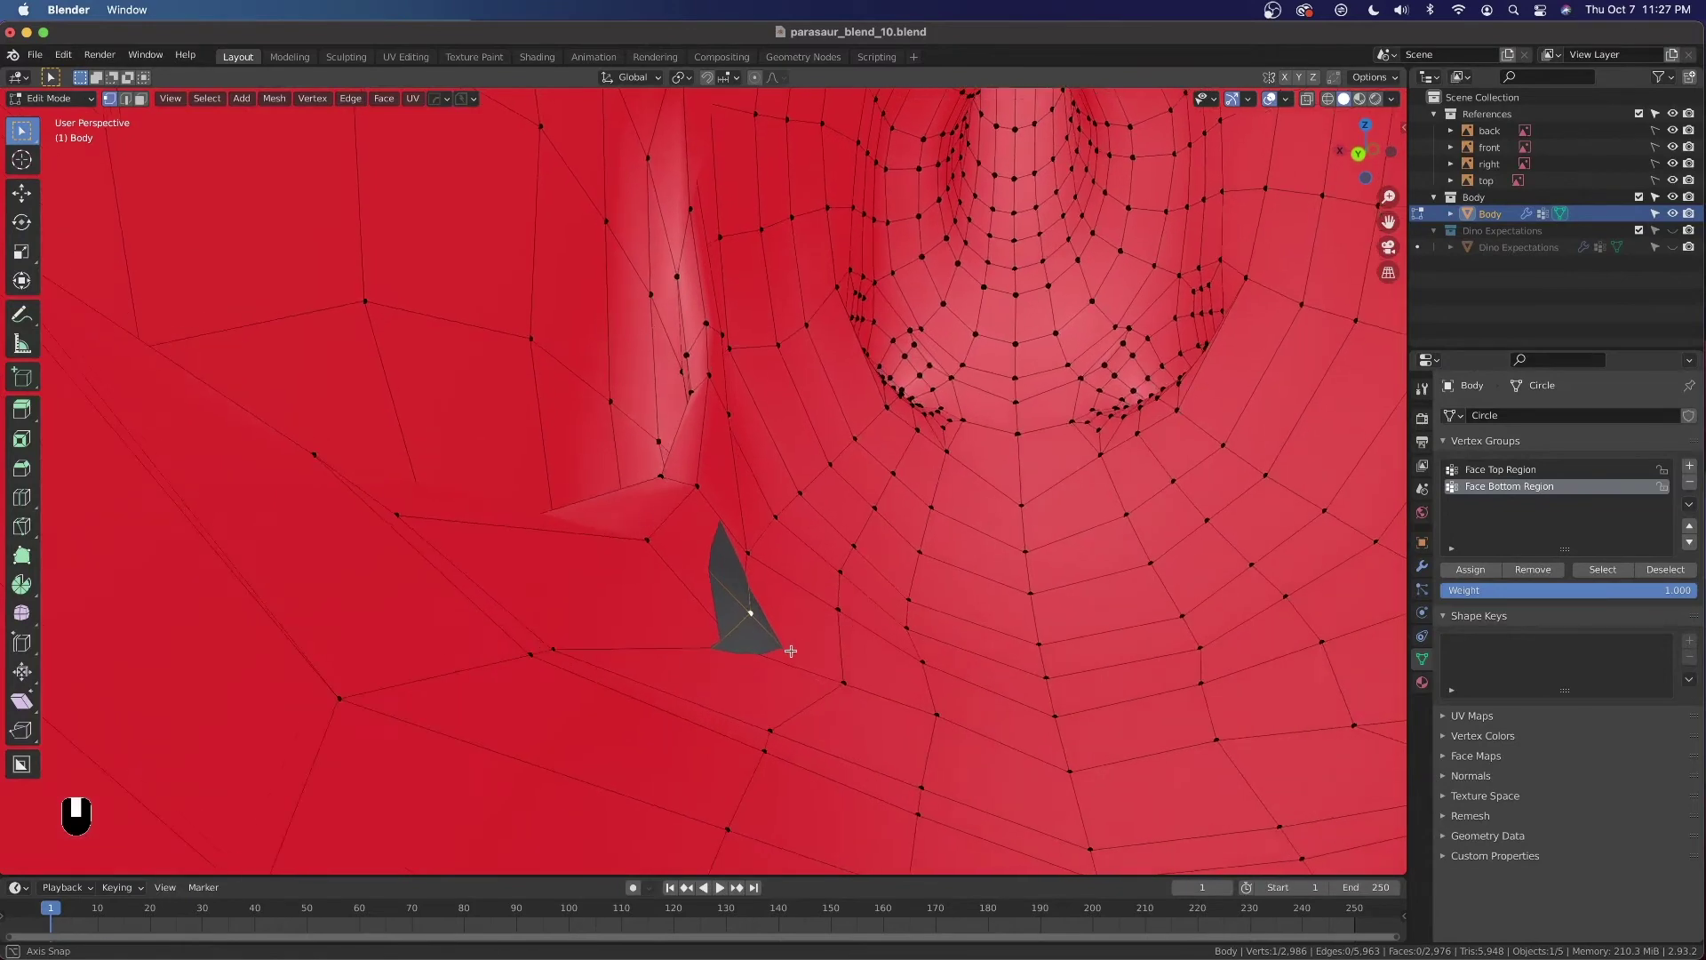
{"action": "left_click", "coordinate": [17, 201]}
{"action": "middle_click_drag", "start_coordinate": [598, 450], "coordinate": [720, 566]}
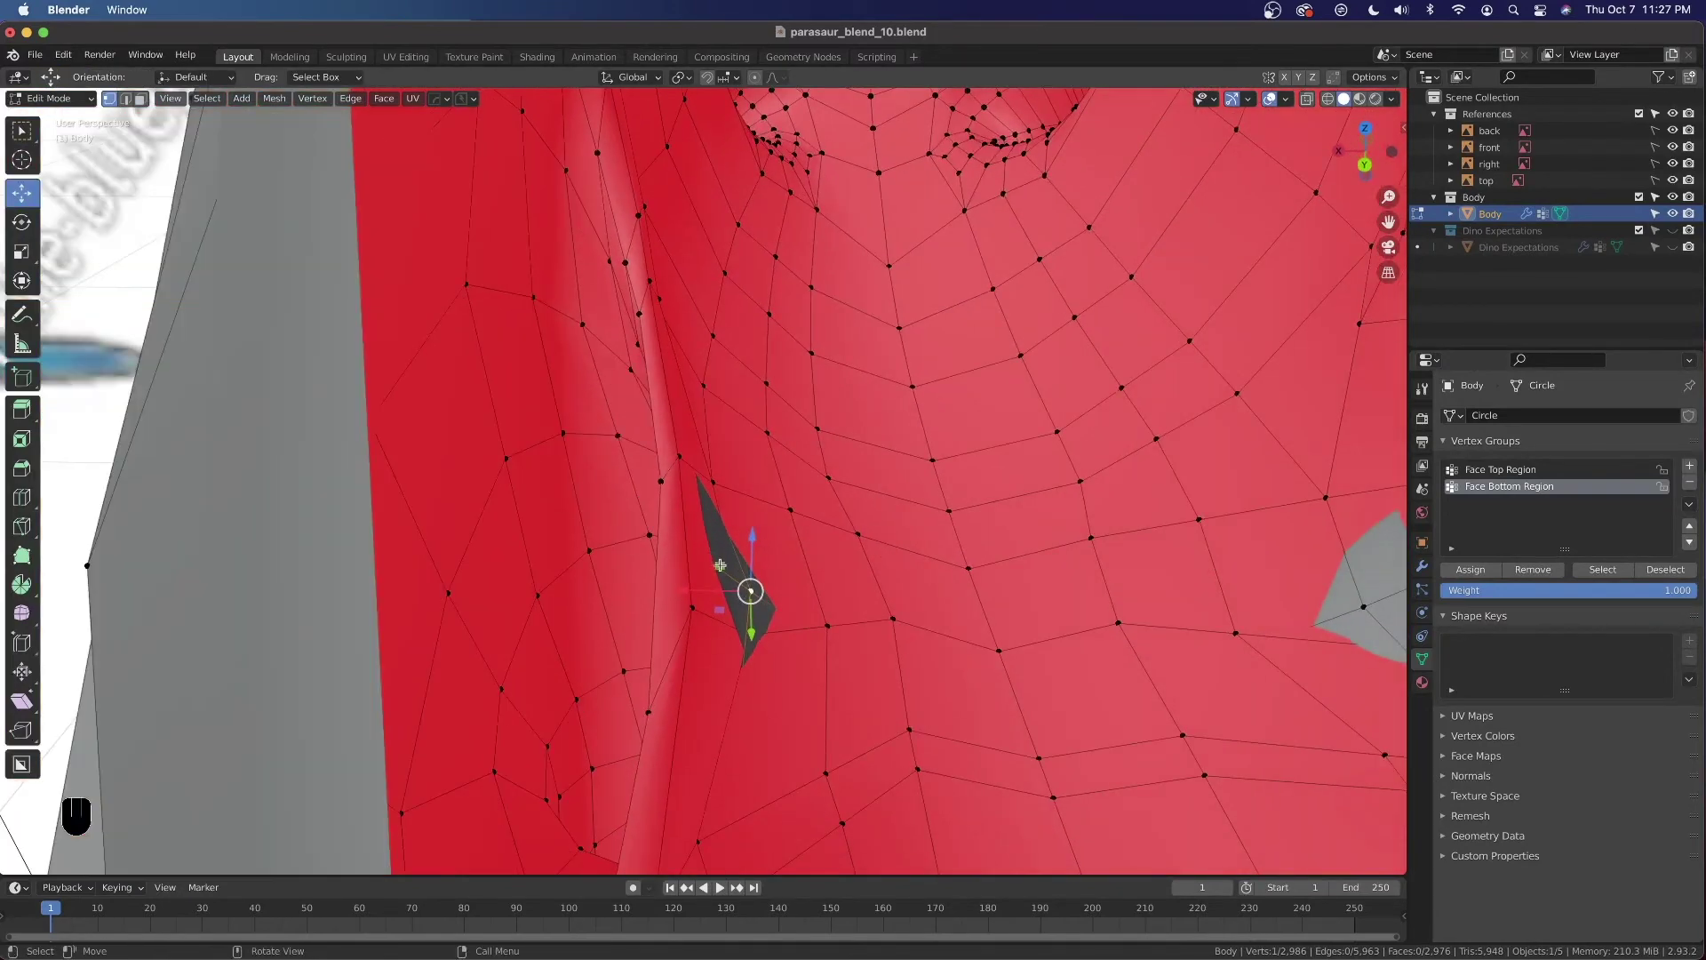
{"action": "left_click_drag", "start_coordinate": [718, 587], "coordinate": [714, 590]}
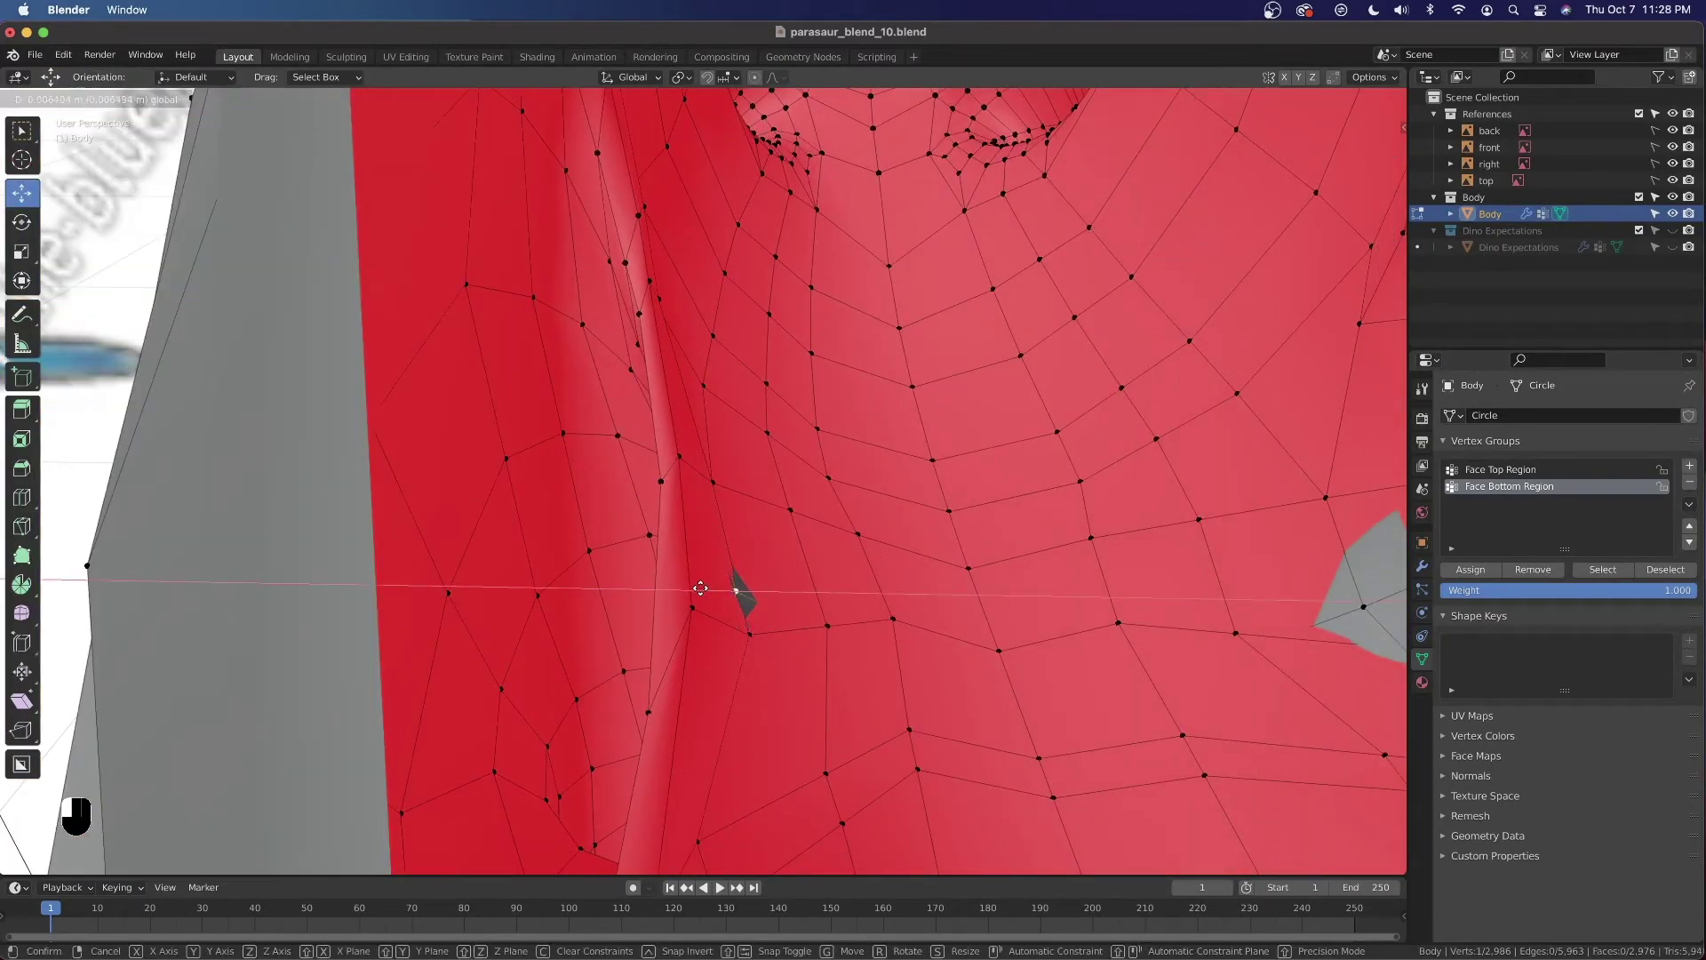
{"action": "left_click_drag", "start_coordinate": [691, 588], "coordinate": [690, 588]}
Move the same flank vertex in front of the hind leg a further 0.00412 m along X
{"action": "middle_click_drag", "start_coordinate": [537, 577], "coordinate": [571, 655]}
{"action": "key", "text": "alt+z"}
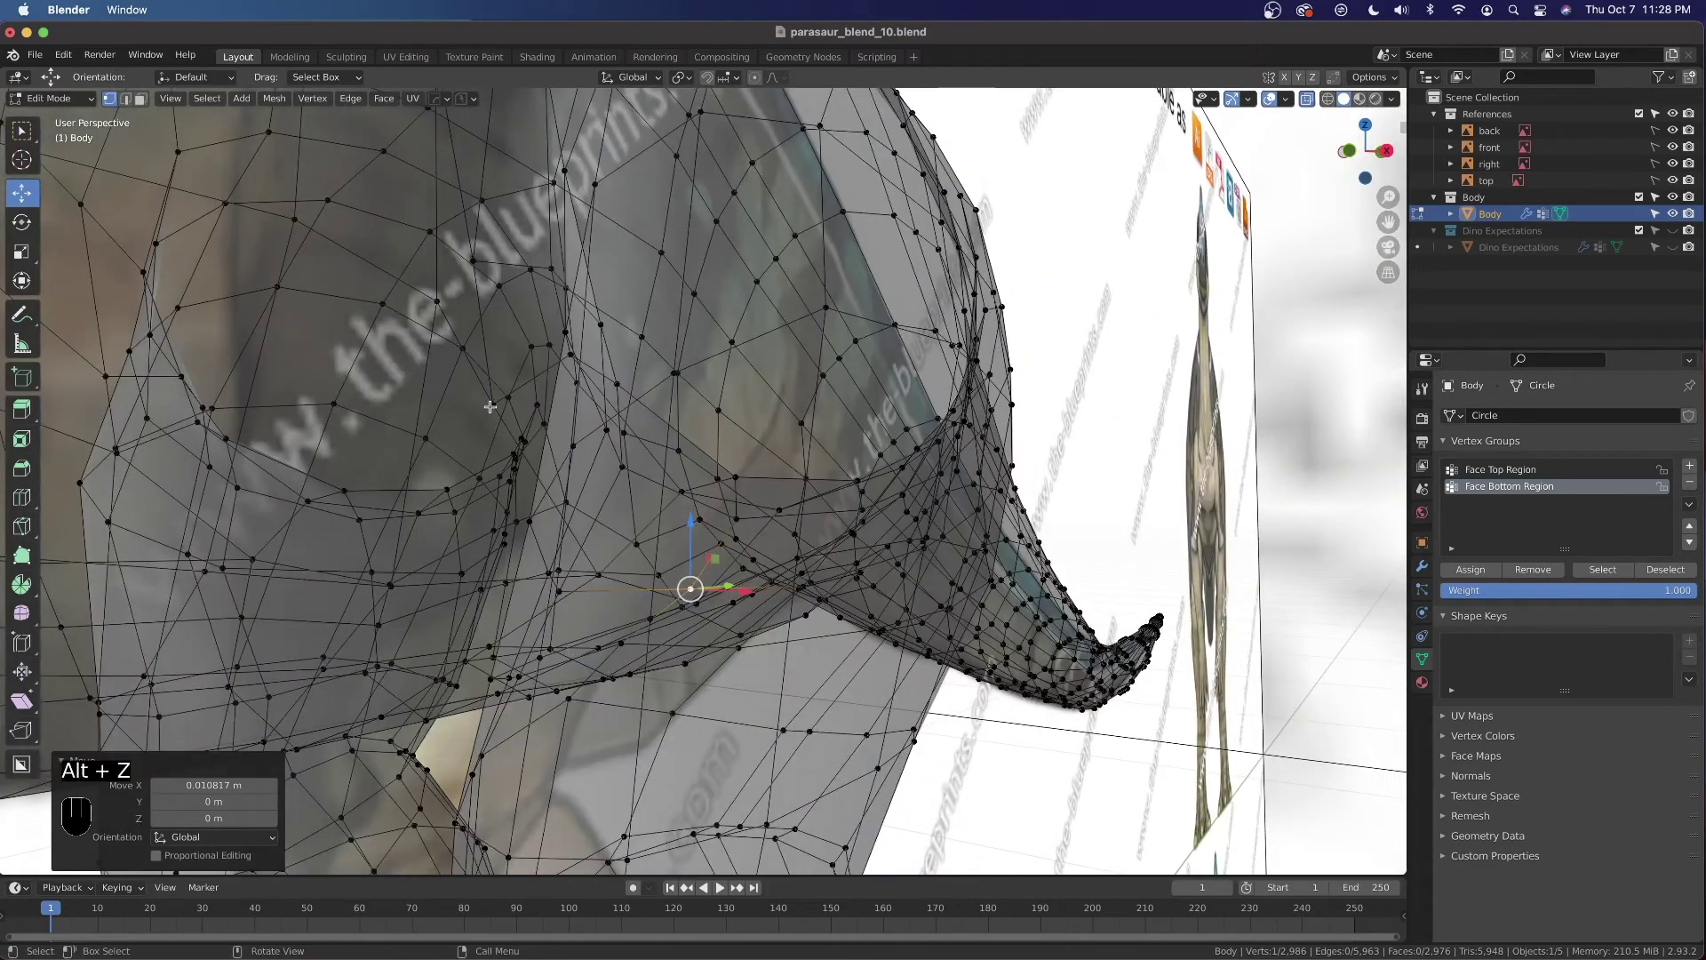
{"action": "key", "text": "alt+z"}
{"action": "middle_click_drag", "start_coordinate": [495, 400], "coordinate": [577, 525]}
{"action": "left_click_drag", "start_coordinate": [608, 560], "coordinate": [617, 571]}
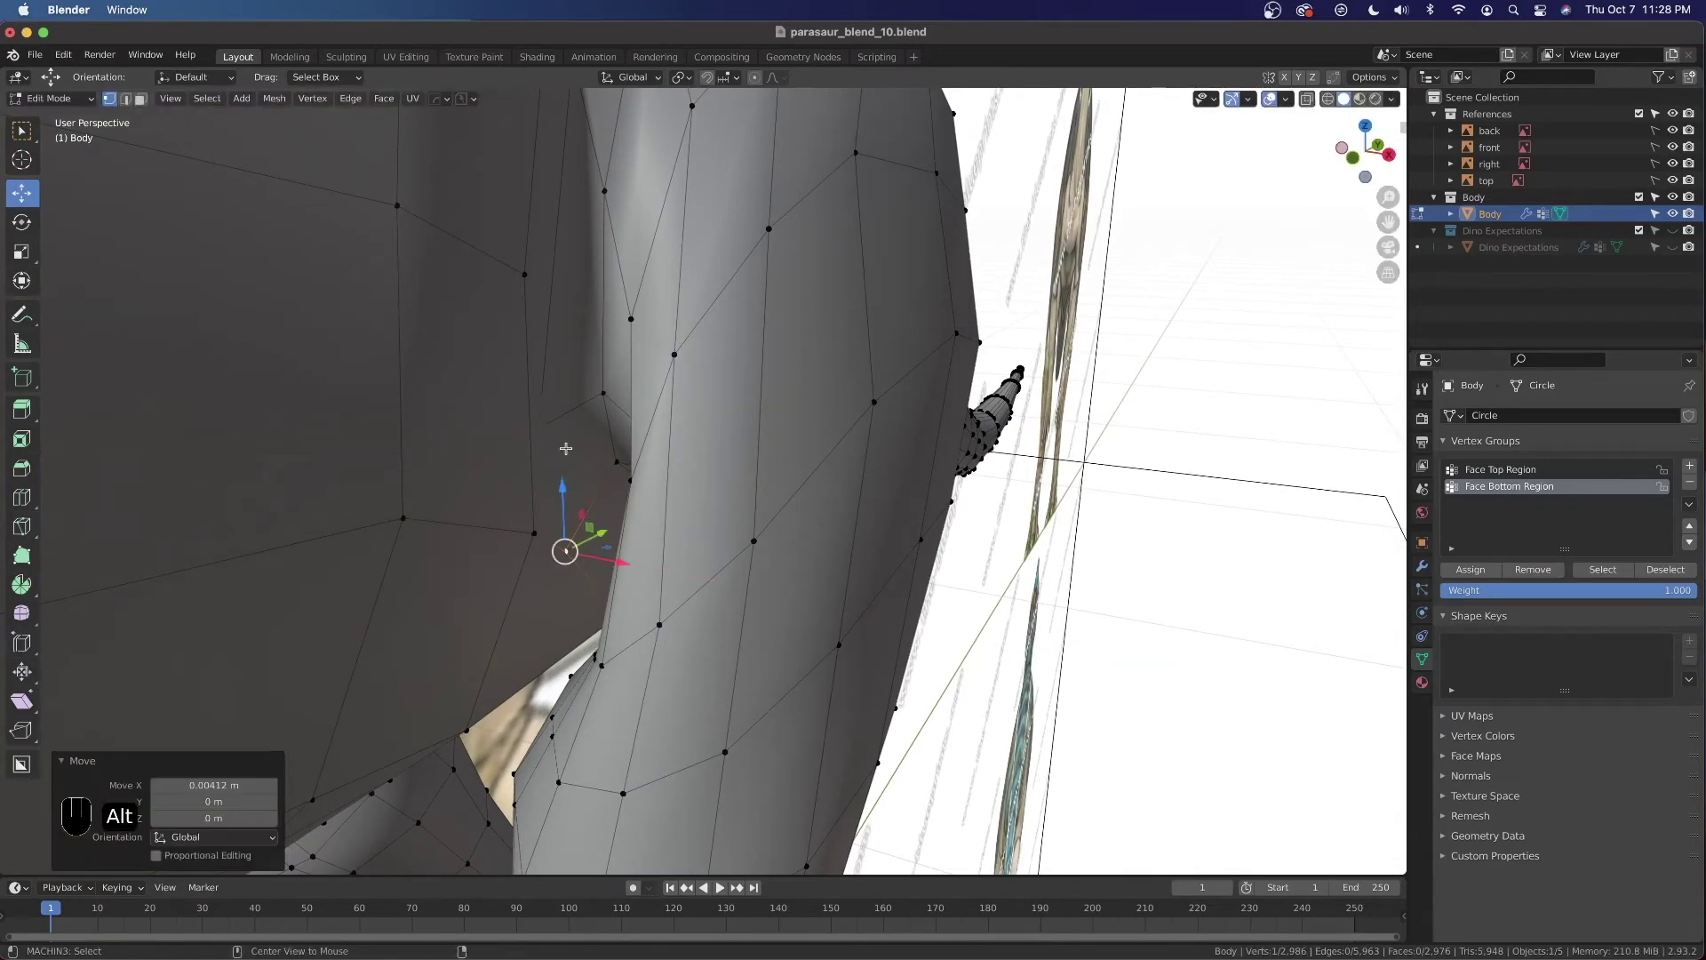
Move the flank vertex directly above it 0.004387 m along X
{"action": "key", "text": "alt+z"}
{"action": "left_click", "coordinate": [540, 423]}
{"action": "key", "text": "alt+z"}
{"action": "left_click_drag", "start_coordinate": [588, 437], "coordinate": [599, 452]}
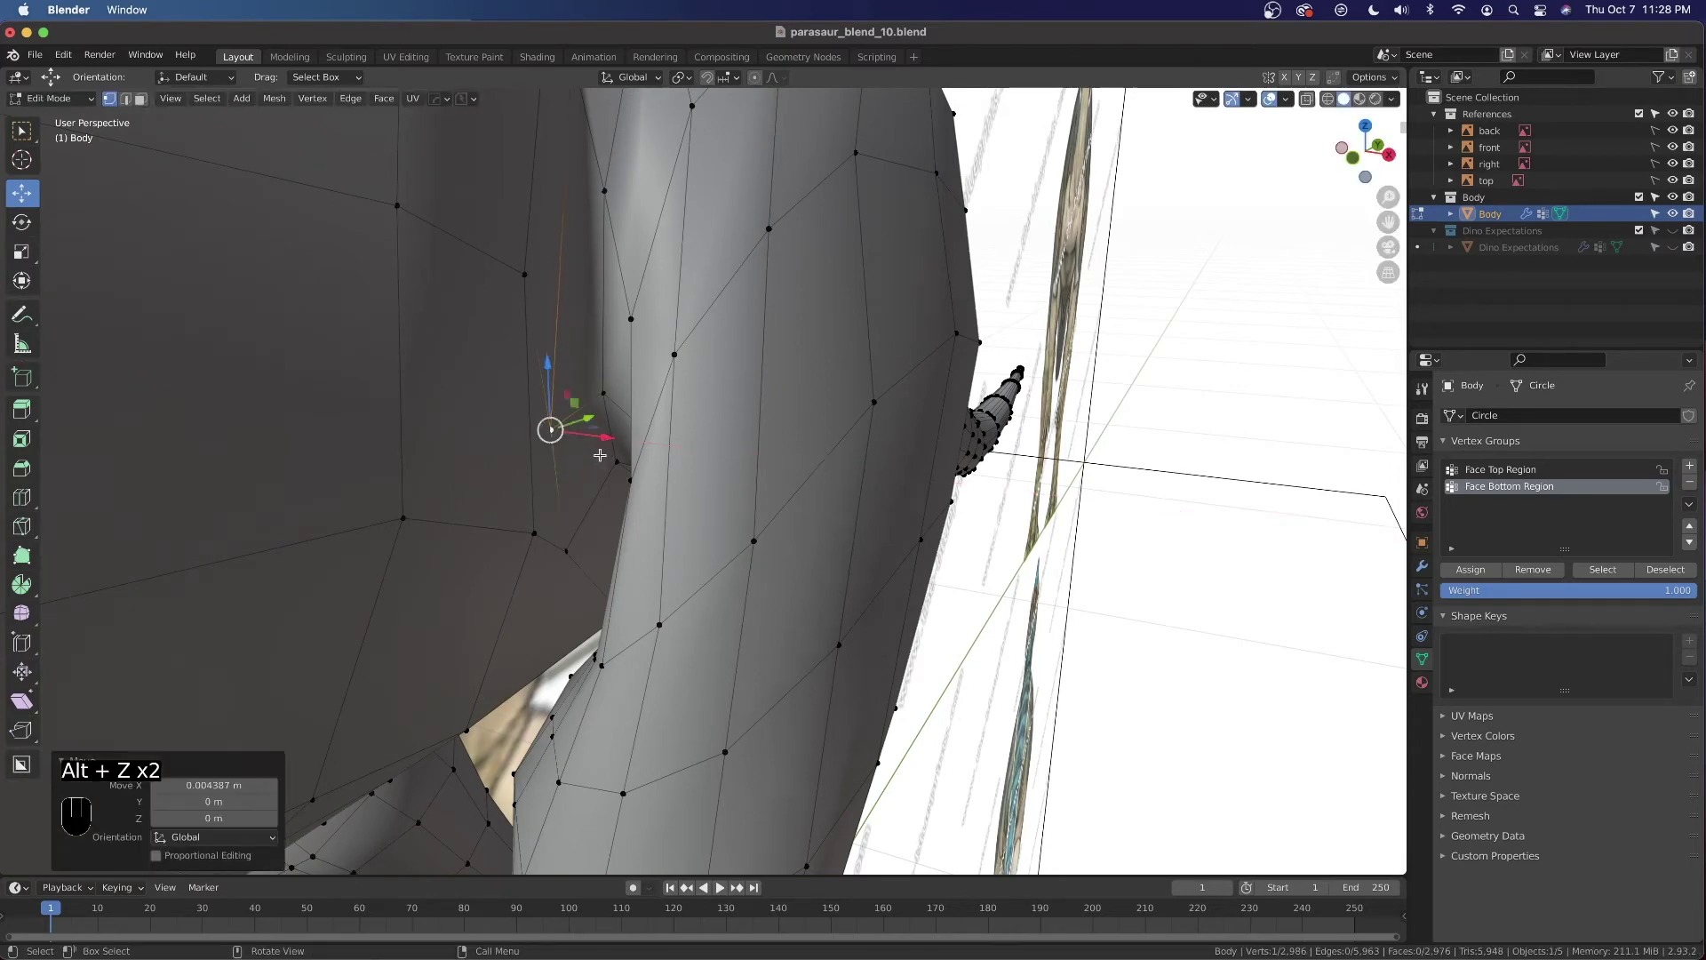
Check the smoothed flank and thigh in Object Mode, and return to Edit Mode
{"action": "scroll", "coordinate": [606, 441], "scroll_direction": "down", "scroll_amount": 5}
{"action": "middle_click_drag", "start_coordinate": [679, 465], "coordinate": [686, 522]}
{"action": "key", "text": "Tab"}
{"action": "scroll", "coordinate": [648, 464], "scroll_direction": "down", "scroll_amount": 5}
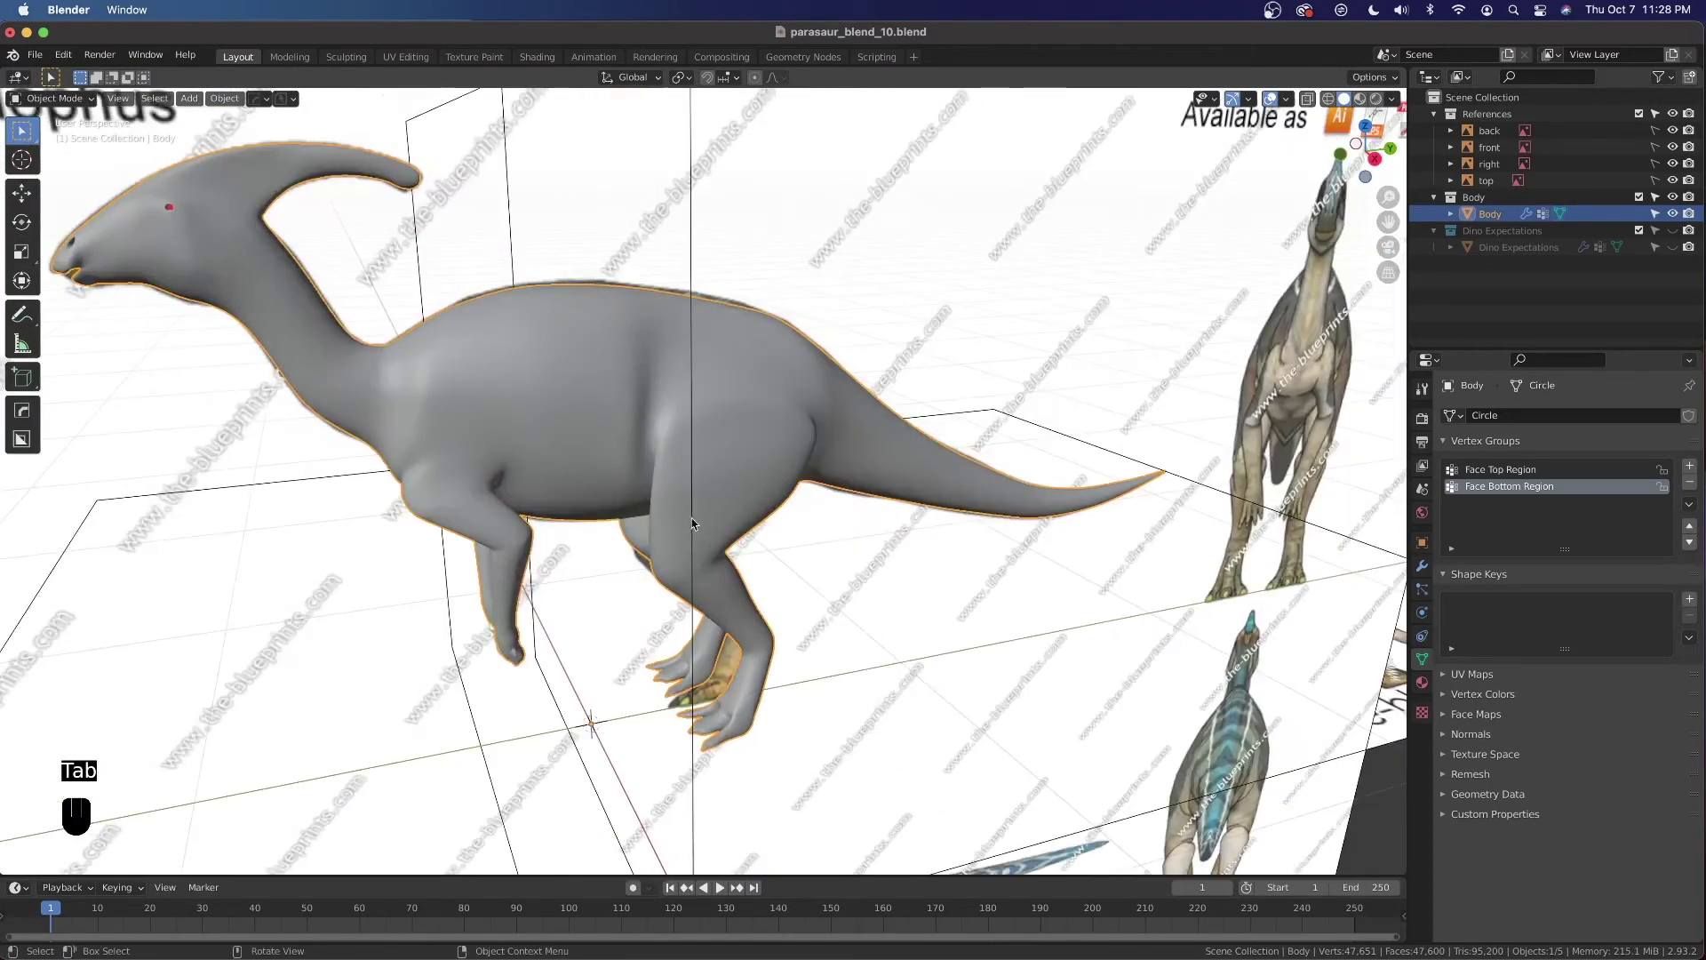
{"action": "scroll", "coordinate": [618, 457], "scroll_direction": "up", "scroll_amount": 5}
{"action": "key", "text": "Tab"}
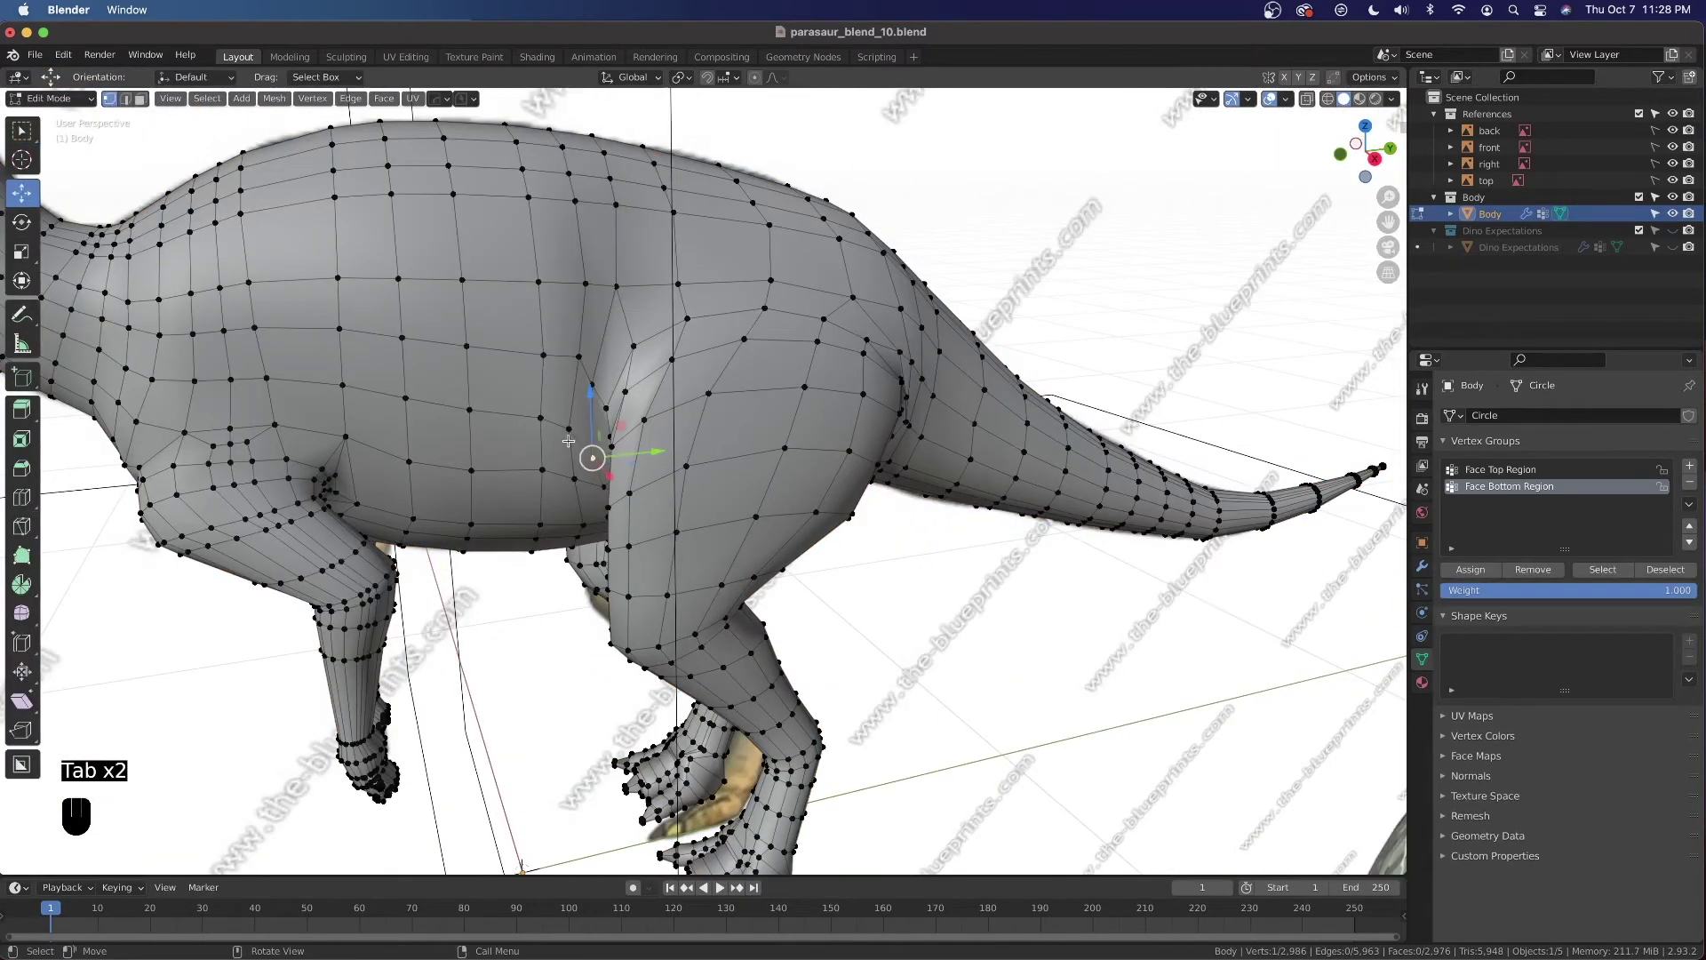
Select the vertical path of flank vertices in front of the hind leg and inspect the smoothed crease in Object Mode
{"action": "scroll", "coordinate": [556, 422], "scroll_direction": "up", "scroll_amount": 3}
{"action": "mouse_move", "coordinate": [502, 409]}
{"action": "middle_mouse_down"}
{"action": "mouse_move", "coordinate": [544, 420]}
{"action": "mouse_move", "coordinate": [514, 407]}
{"action": "middle_mouse_up"}
{"action": "left_click", "coordinate": [518, 454]}
{"action": "left_click", "coordinate": [538, 161], "text": "ctrl"}
{"action": "key", "text": "Tab"}
{"action": "middle_click_drag", "start_coordinate": [548, 293], "coordinate": [580, 382]}
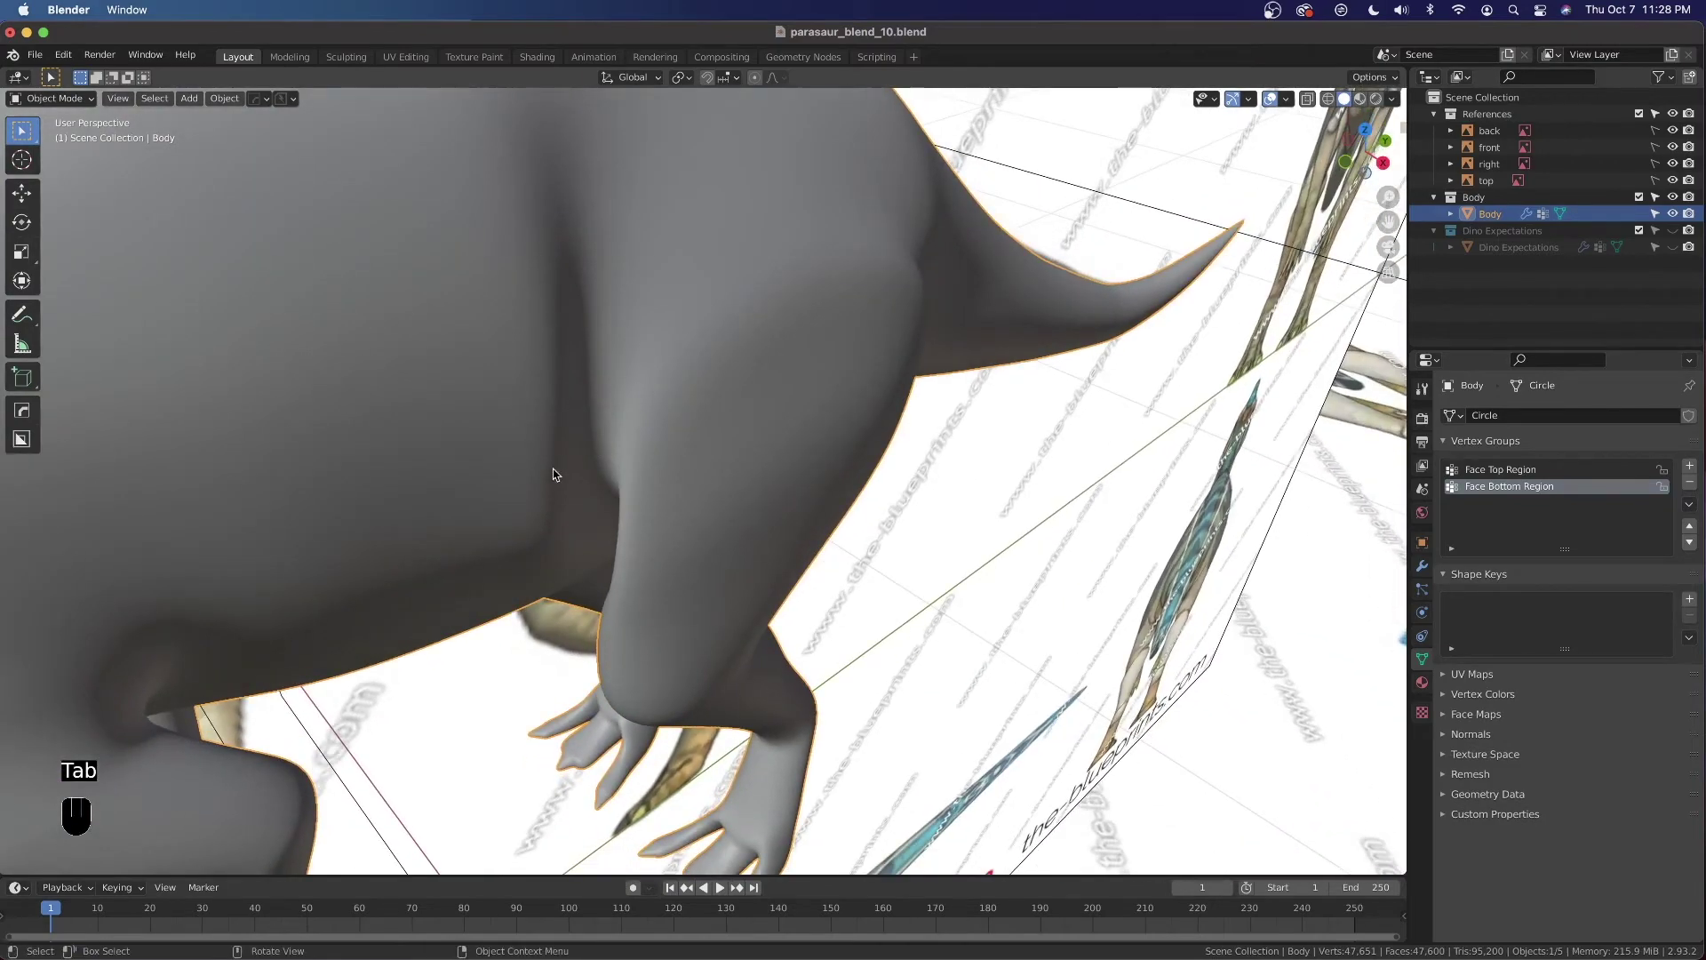
{"action": "scroll", "coordinate": [552, 473], "scroll_direction": "down", "scroll_amount": 5}
{"action": "middle_click_drag", "start_coordinate": [565, 499], "coordinate": [622, 448]}
{"action": "scroll", "coordinate": [488, 430], "scroll_direction": "up", "scroll_amount": 2}
Select the six faces along the crease in front of the thigh and smooth their vertices with smoothing 0.500 and repeat 2
{"action": "key", "text": "Tab"}
{"action": "left_click", "coordinate": [141, 98]}
{"action": "scroll", "coordinate": [619, 467], "scroll_direction": "up", "scroll_amount": 3}
{"action": "left_click", "coordinate": [620, 470]}
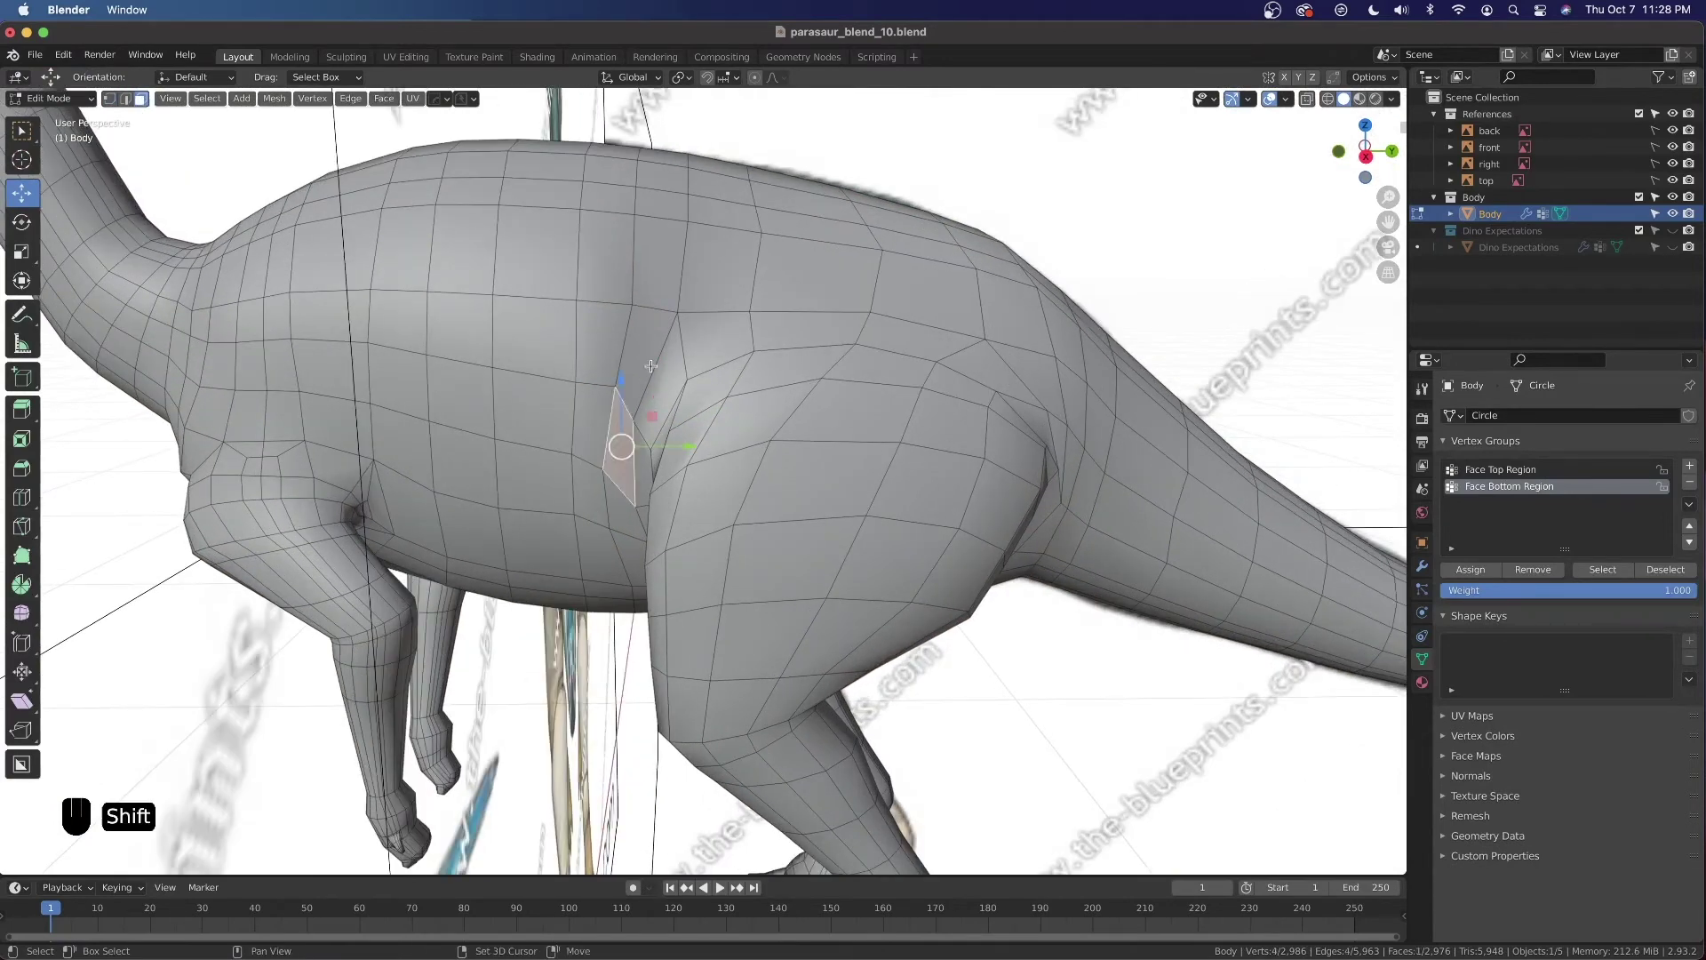
{"action": "left_click", "coordinate": [647, 372], "text": "shift"}
{"action": "left_click", "coordinate": [680, 366], "text": "shift"}
{"action": "left_click", "coordinate": [643, 459], "text": "shift"}
{"action": "middle_click_drag", "start_coordinate": [643, 460], "coordinate": [724, 463]}
{"action": "left_click", "coordinate": [683, 509], "text": "shift"}
{"action": "left_click", "coordinate": [689, 530], "text": "shift"}
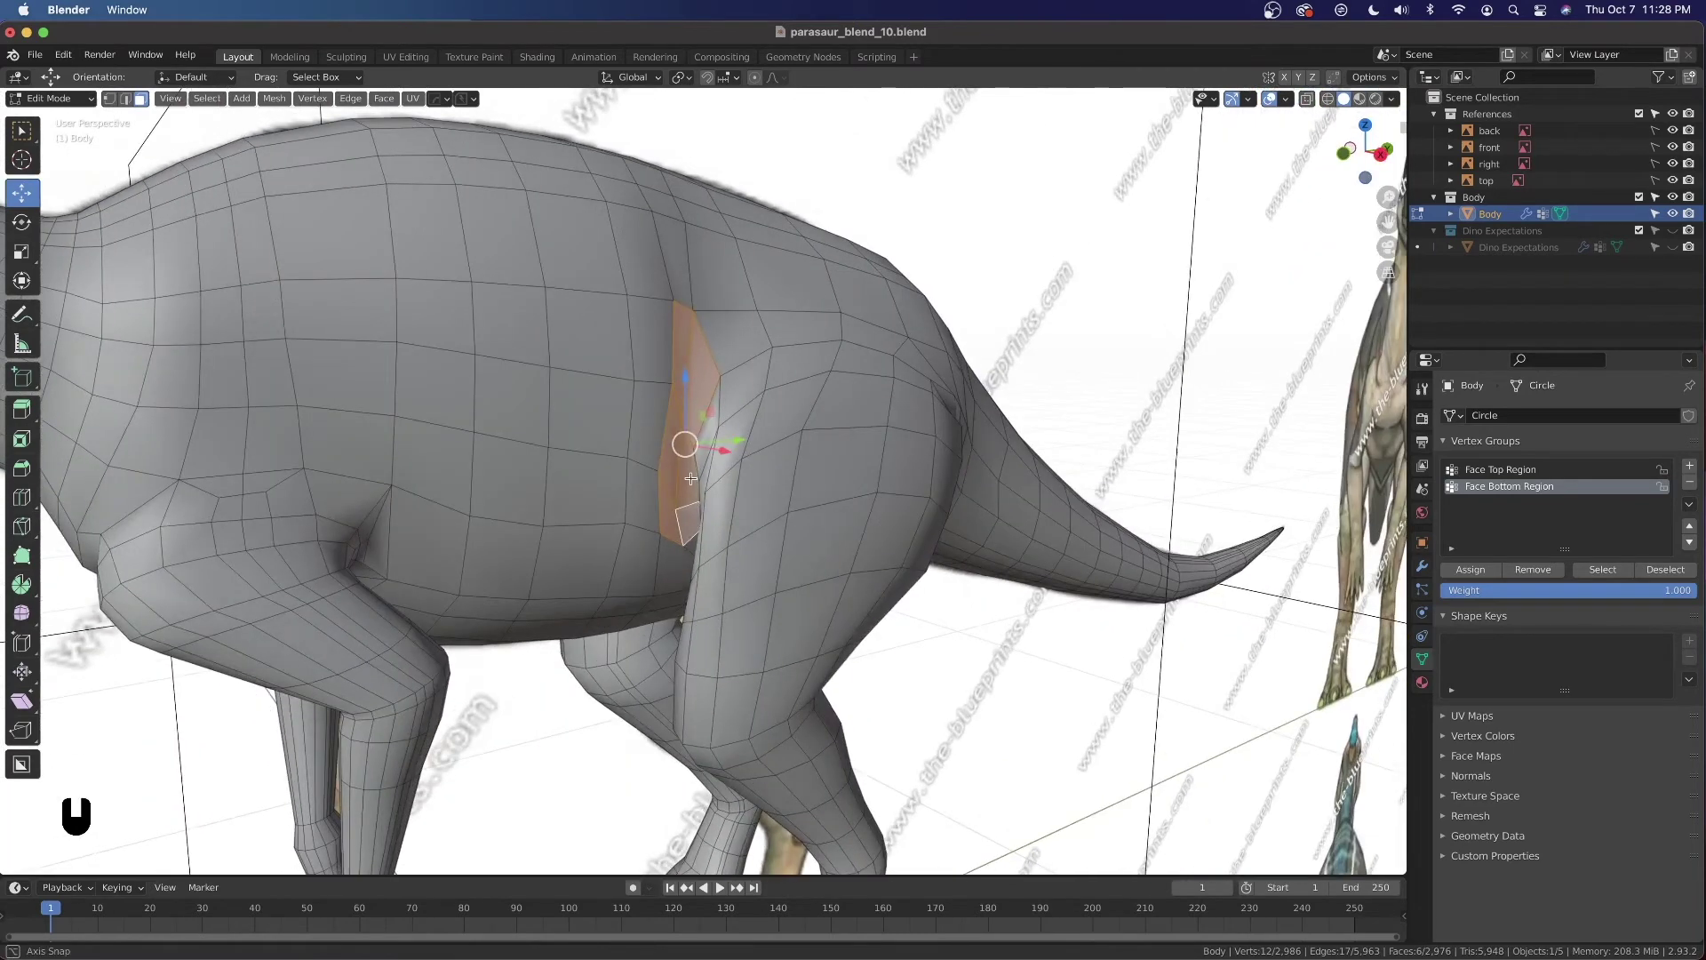
{"action": "key", "text": "ctrl+v"}
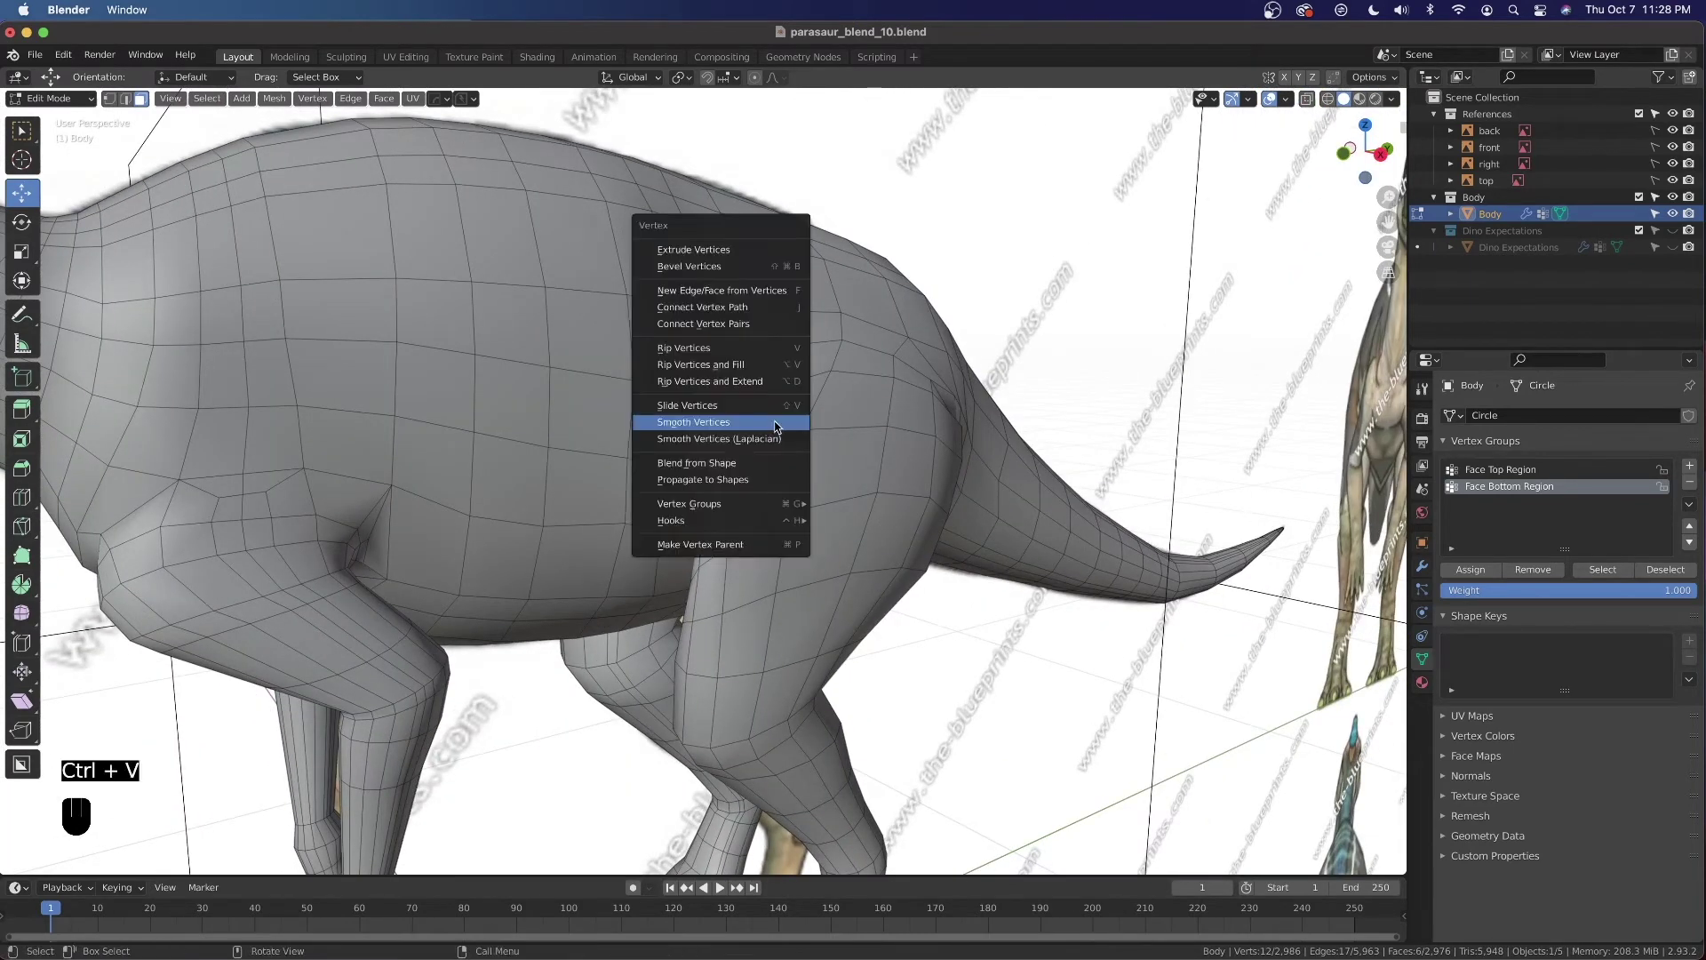
{"action": "left_click", "coordinate": [776, 426]}
{"action": "scroll", "coordinate": [794, 381], "scroll_direction": "up", "scroll_amount": 10}
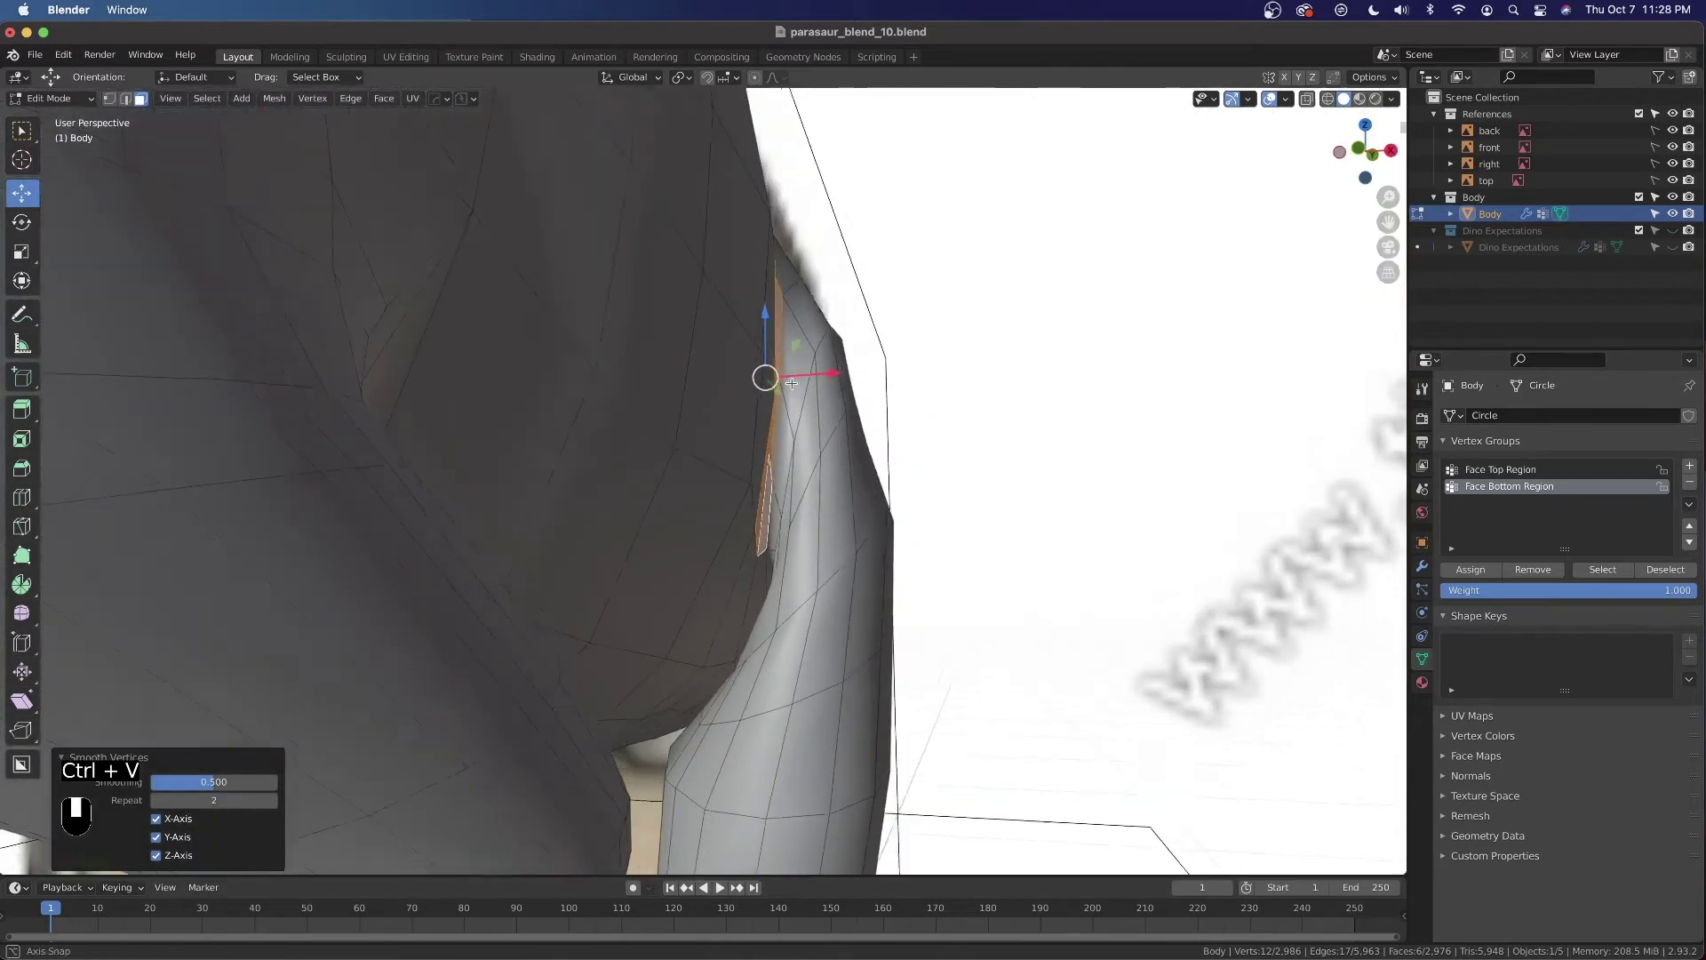
{"action": "scroll", "coordinate": [793, 380], "scroll_direction": "down", "scroll_amount": 5}
{"action": "middle_click_drag", "start_coordinate": [780, 376], "coordinate": [744, 431]}
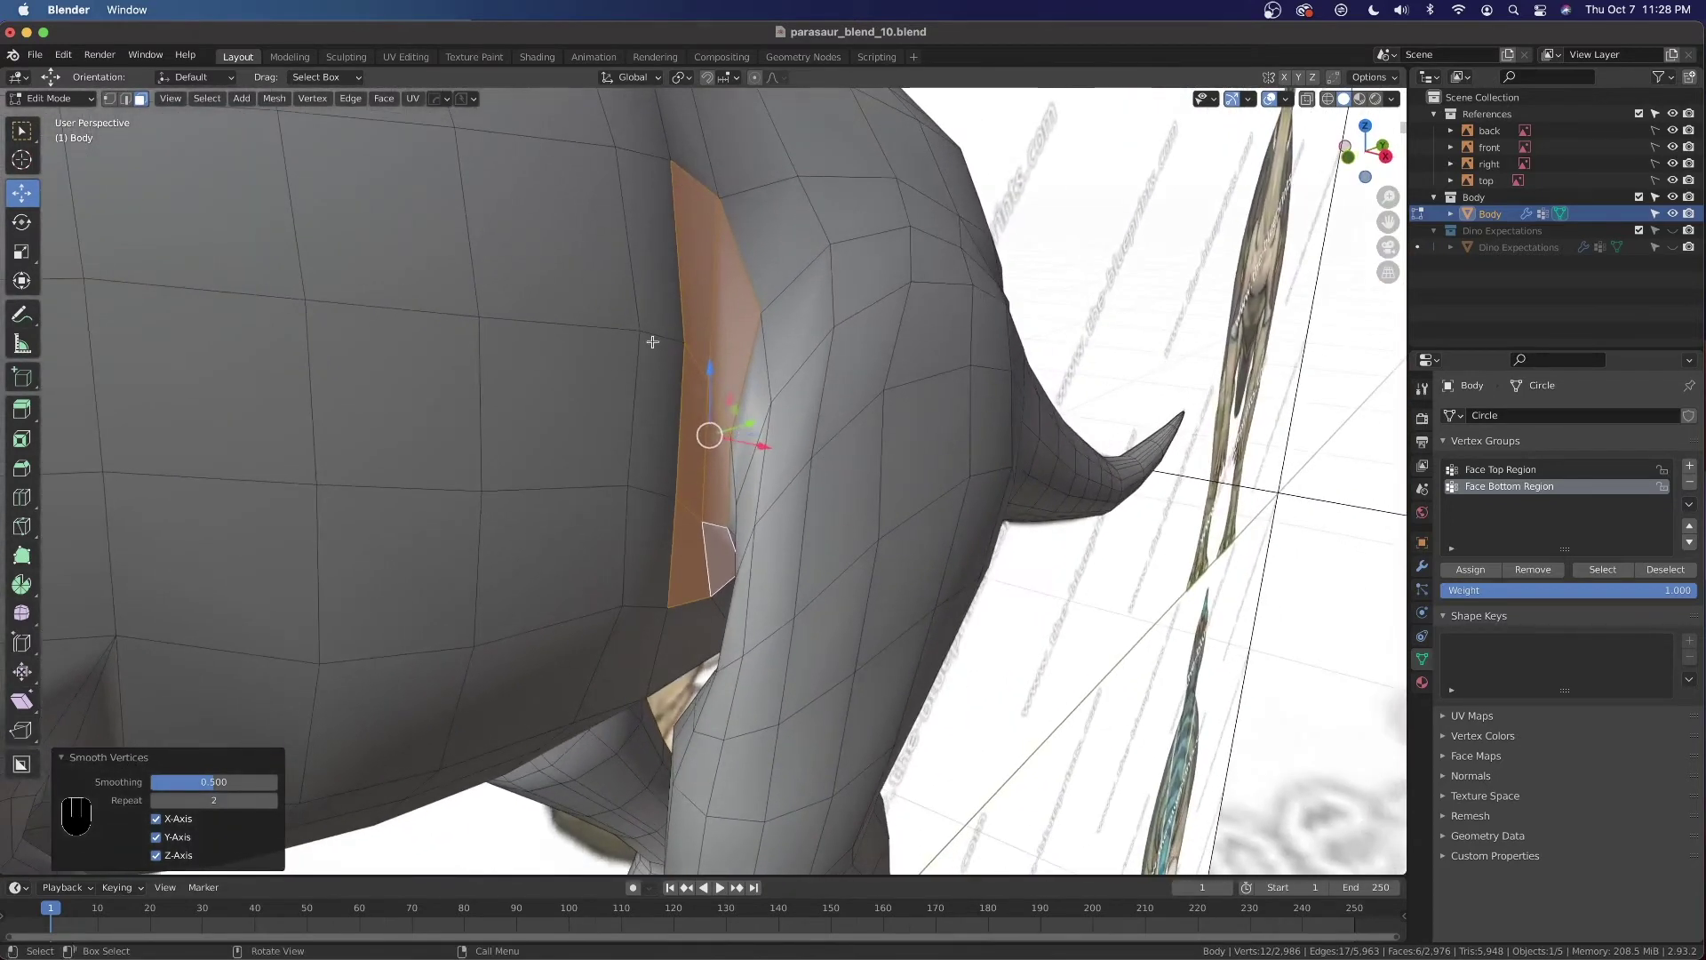
Select the three flank faces just ahead of that crease and smooth their vertices with smoothing 0.500 and repeat 2
{"action": "left_click", "coordinate": [654, 311]}
{"action": "left_click", "coordinate": [663, 416], "text": "shift"}
{"action": "left_click", "coordinate": [649, 527], "text": "shift"}
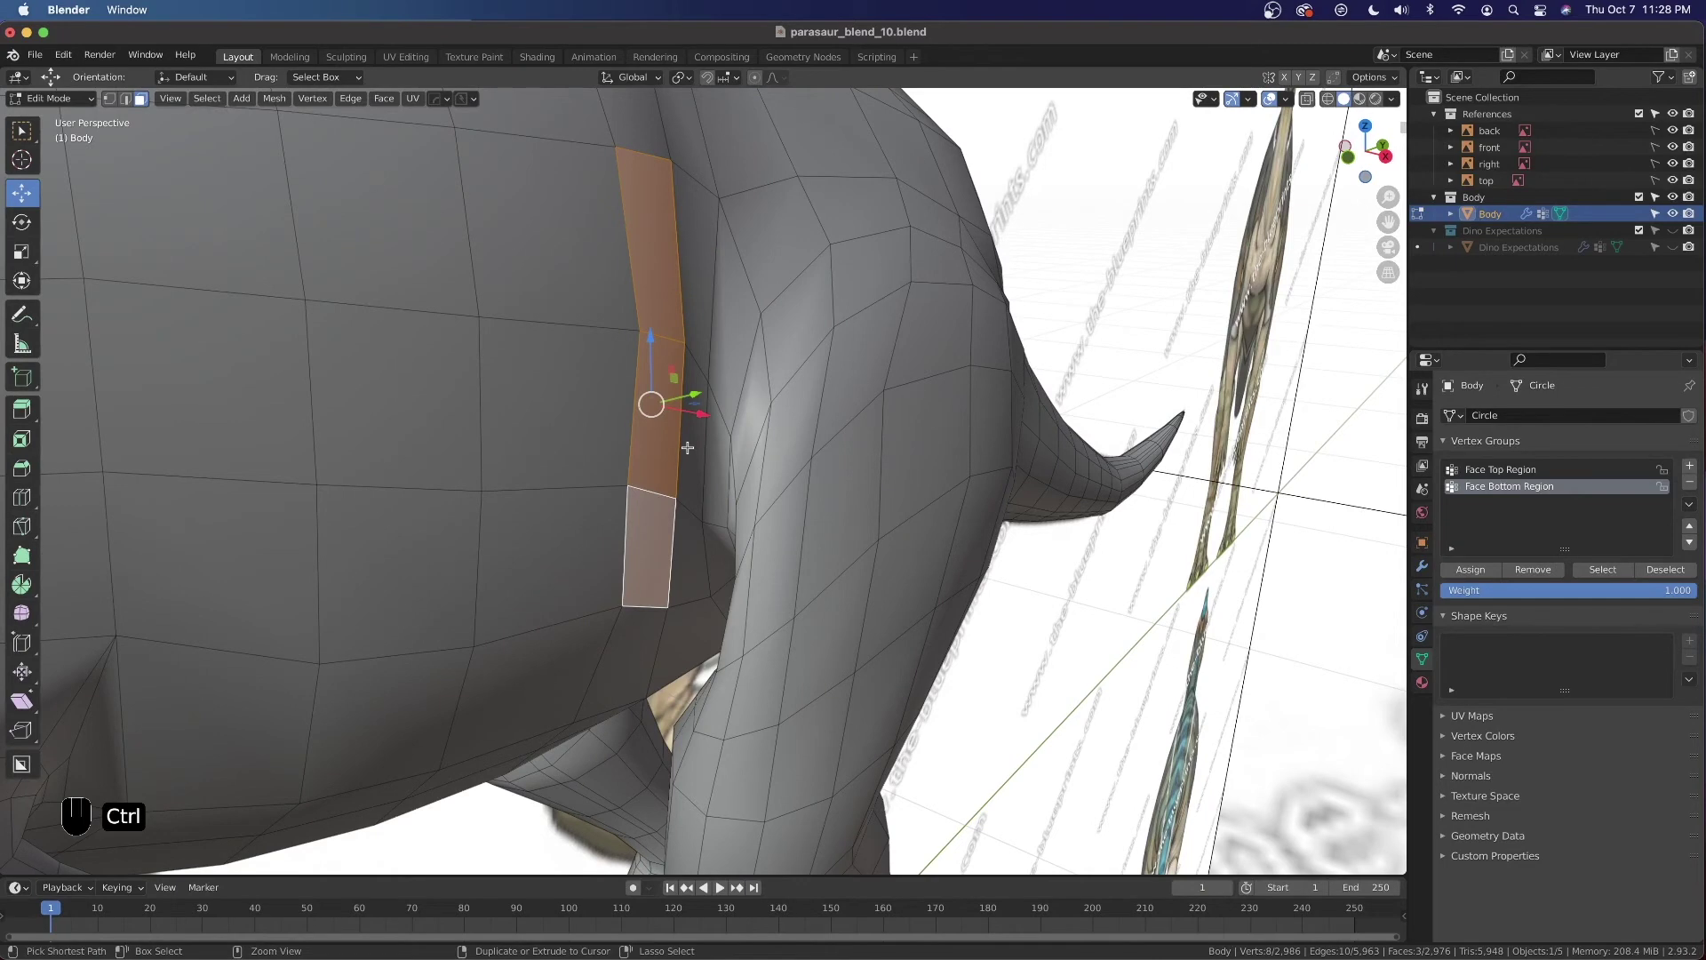
{"action": "key", "text": "ctrl+v"}
{"action": "left_click", "coordinate": [688, 447]}
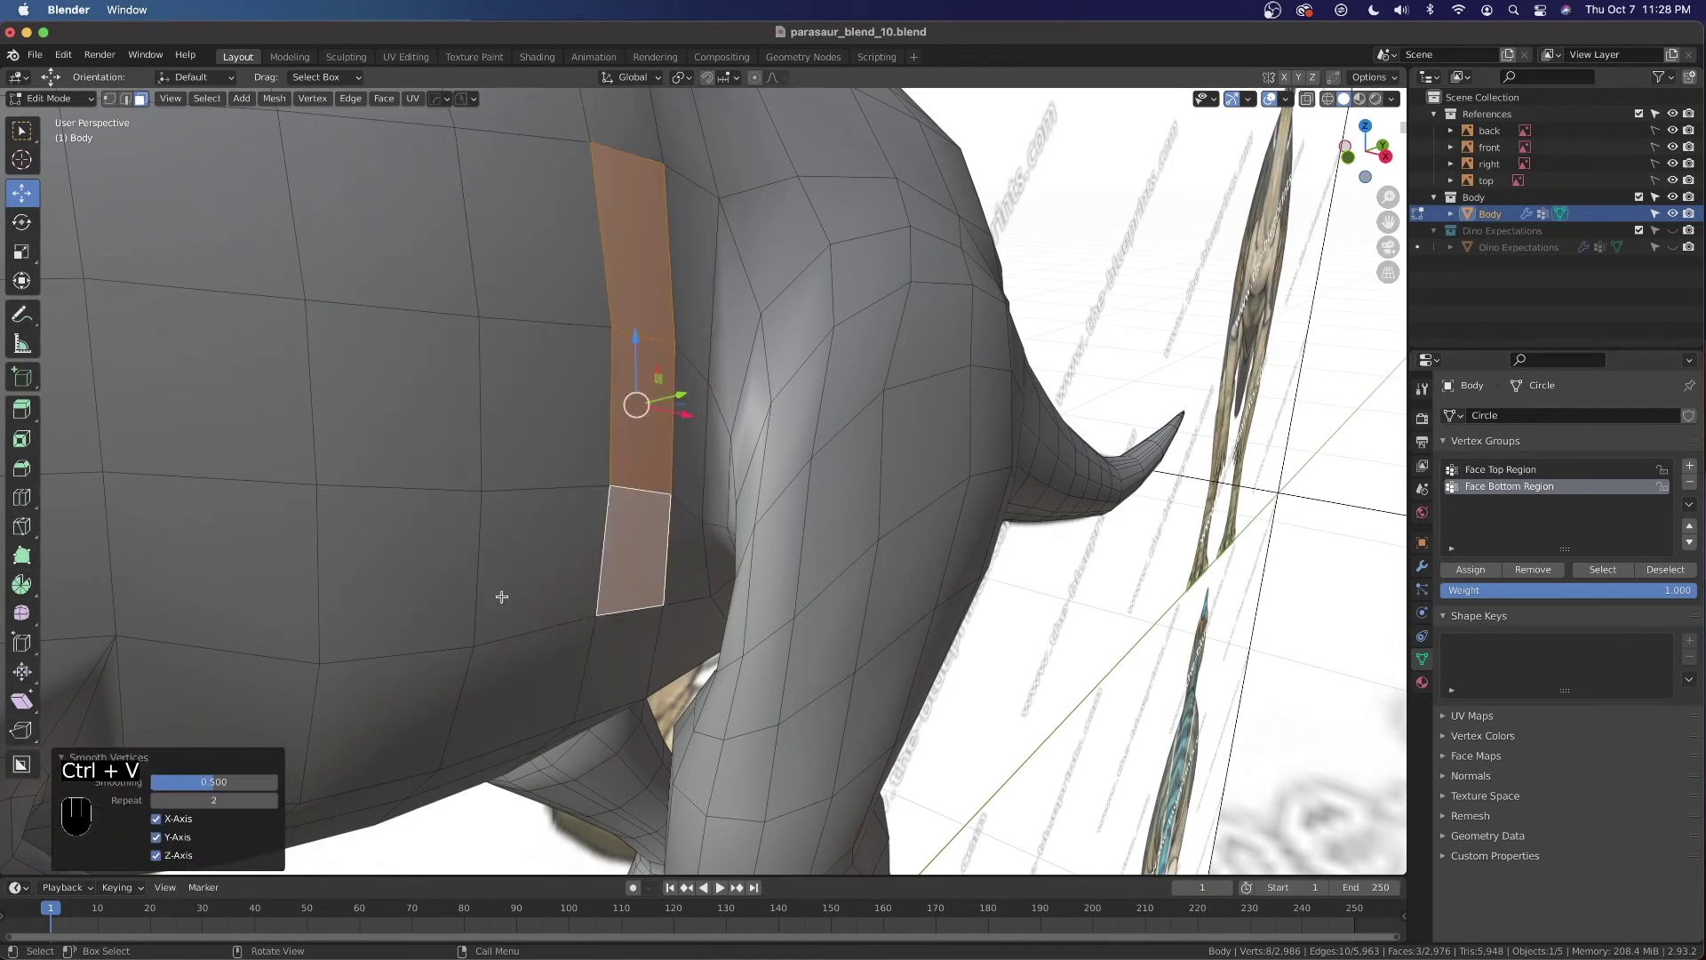
Check the smoothed hip from behind in Object Mode and save the file
{"action": "key", "text": "Tab"}
{"action": "scroll", "coordinate": [649, 565], "scroll_direction": "down", "scroll_amount": 3}
{"action": "middle_click_drag", "start_coordinate": [655, 572], "coordinate": [377, 583]}
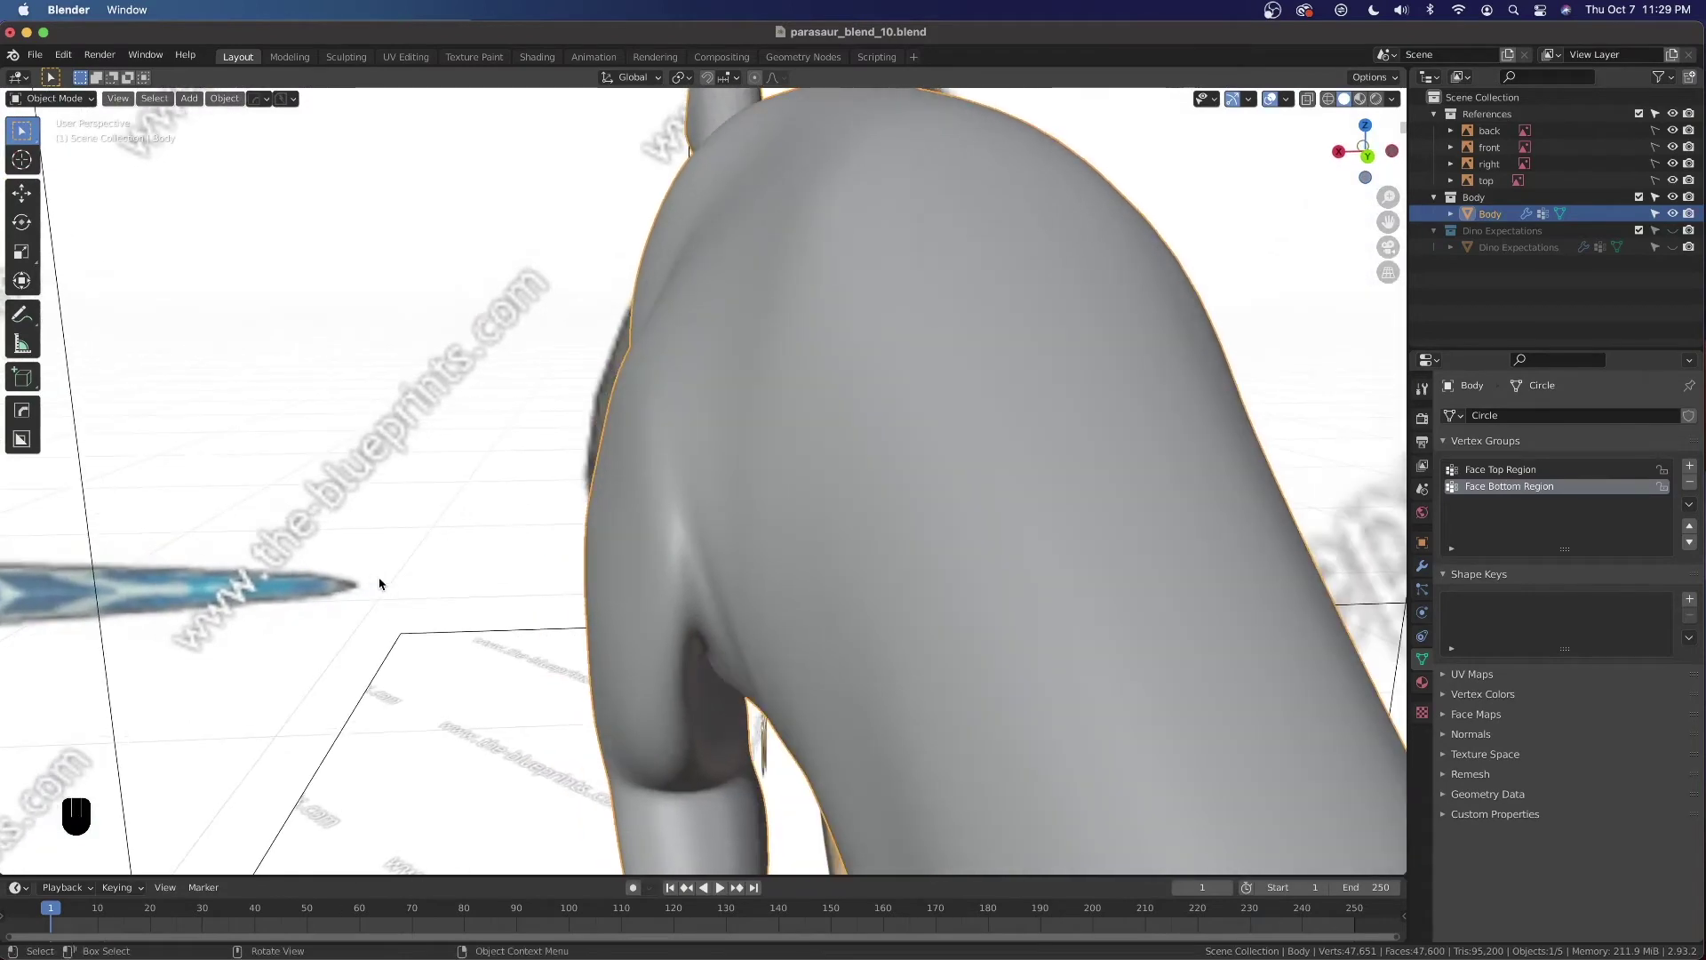
{"action": "key", "text": "super+s"}
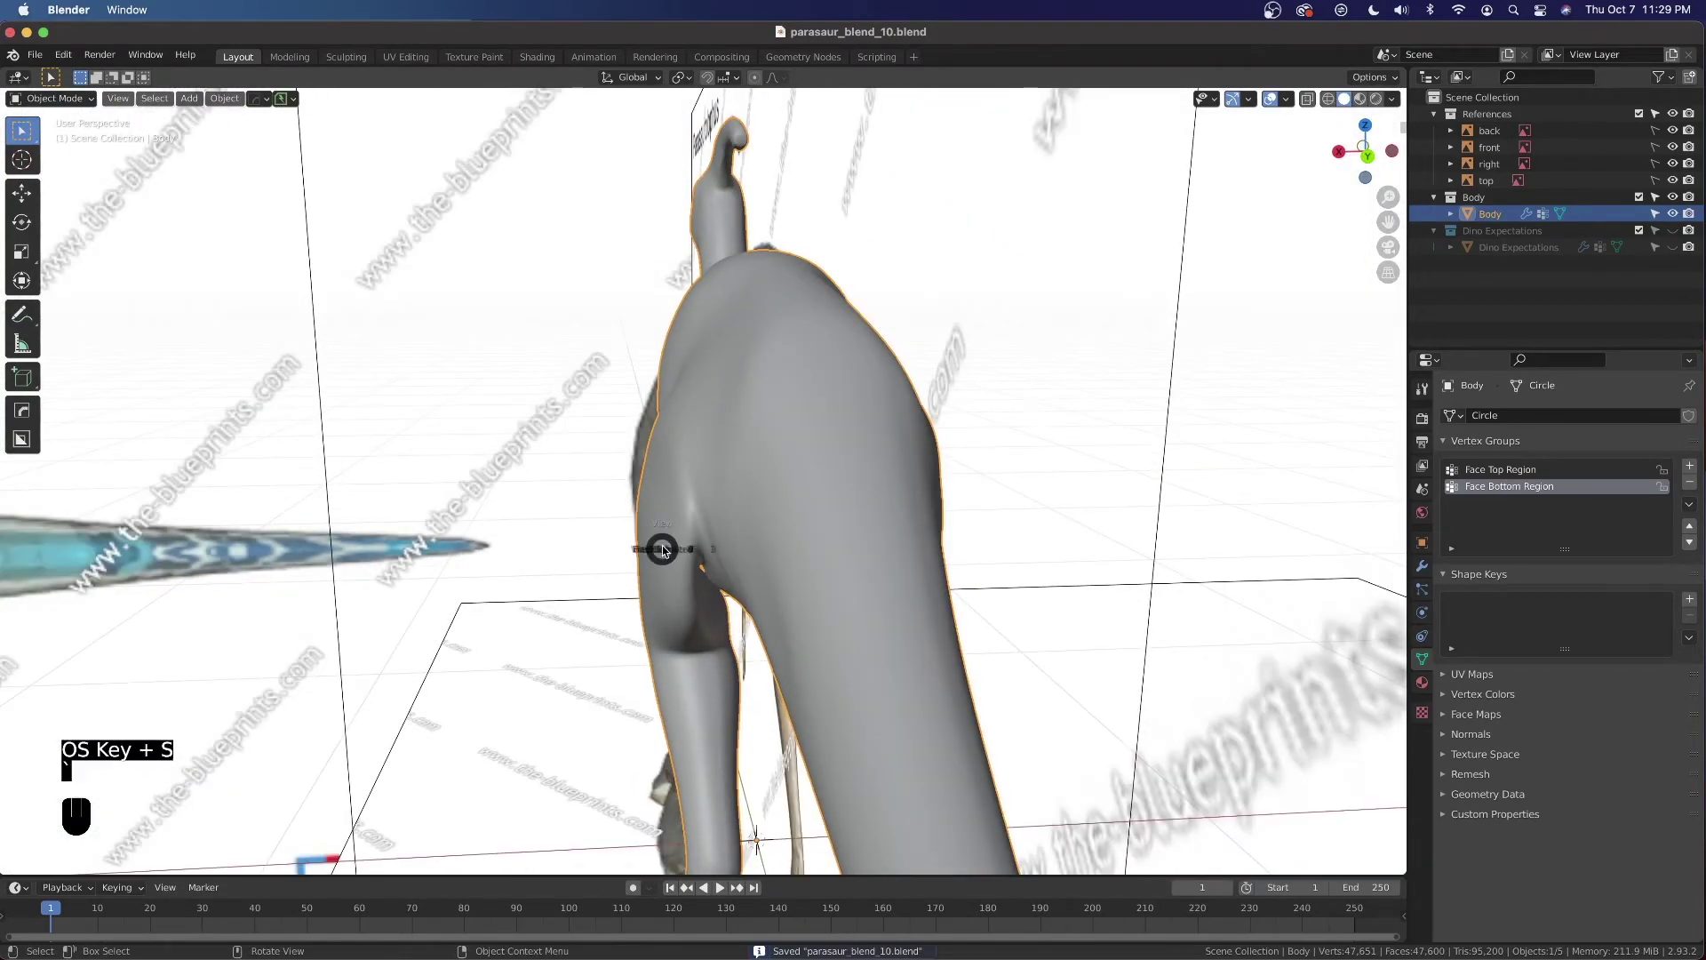
In the back orthographic view, move the outer hip vertex 0.008812 m along X with connected proportional editing, smooth falloff, size 0.126
{"action": "key", "text": "ctrl+KP_1"}
{"action": "scroll", "coordinate": [658, 460], "scroll_direction": "up", "scroll_amount": 5}
{"action": "key", "text": "Tab"}
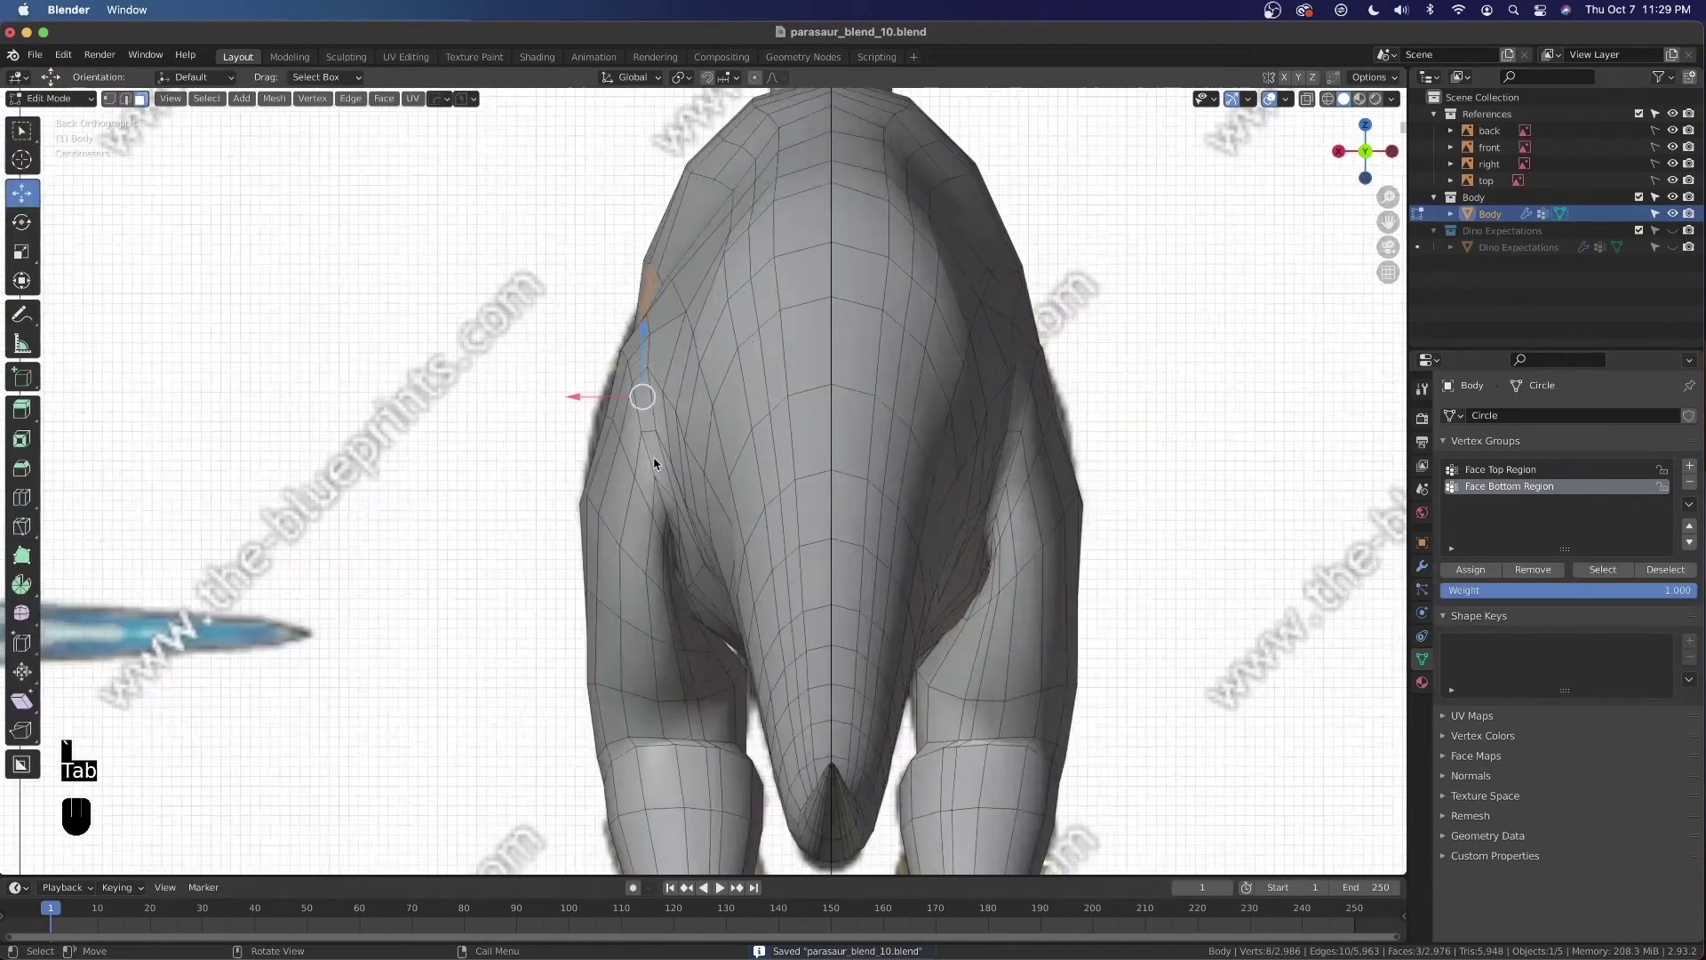
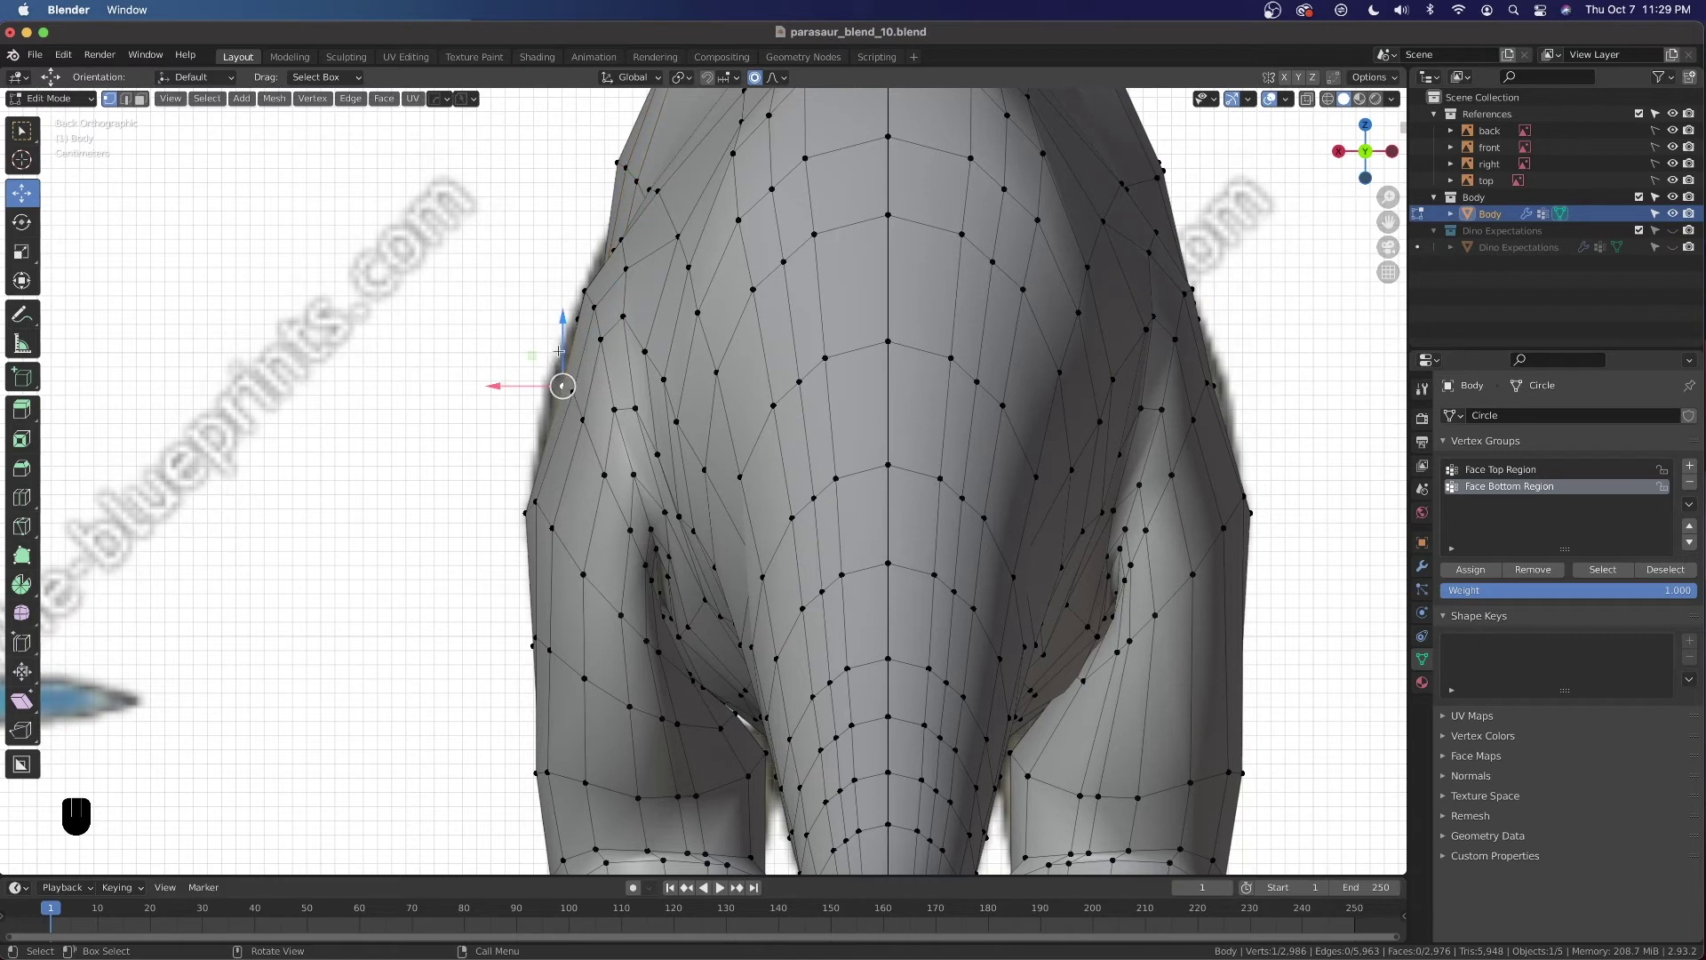
{"action": "left_click_drag", "start_coordinate": [559, 352], "coordinate": [557, 327]}
{"action": "scroll", "coordinate": [557, 324], "scroll_direction": "up", "scroll_amount": 3}
{"action": "left_click_drag", "start_coordinate": [557, 323], "coordinate": [504, 386]}
{"action": "key", "text": "super+z"}
{"action": "scroll", "coordinate": [703, 699], "scroll_direction": "down", "scroll_amount": 3}
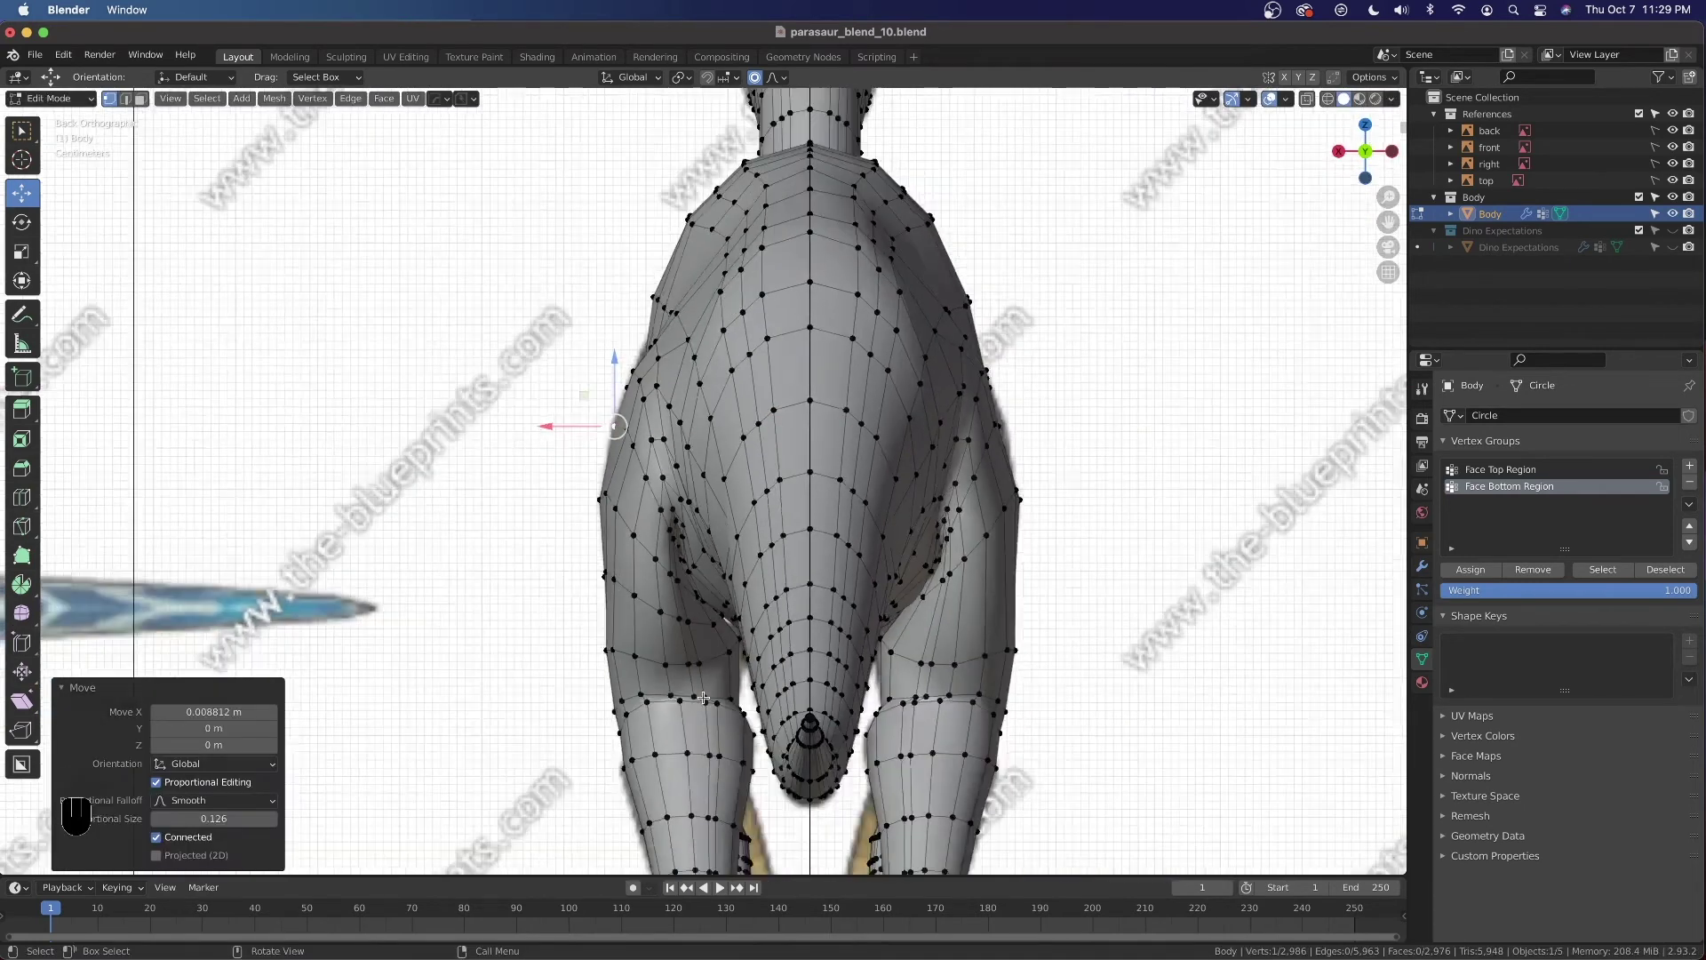
{"action": "scroll", "coordinate": [698, 717], "scroll_direction": "down", "scroll_amount": 3}
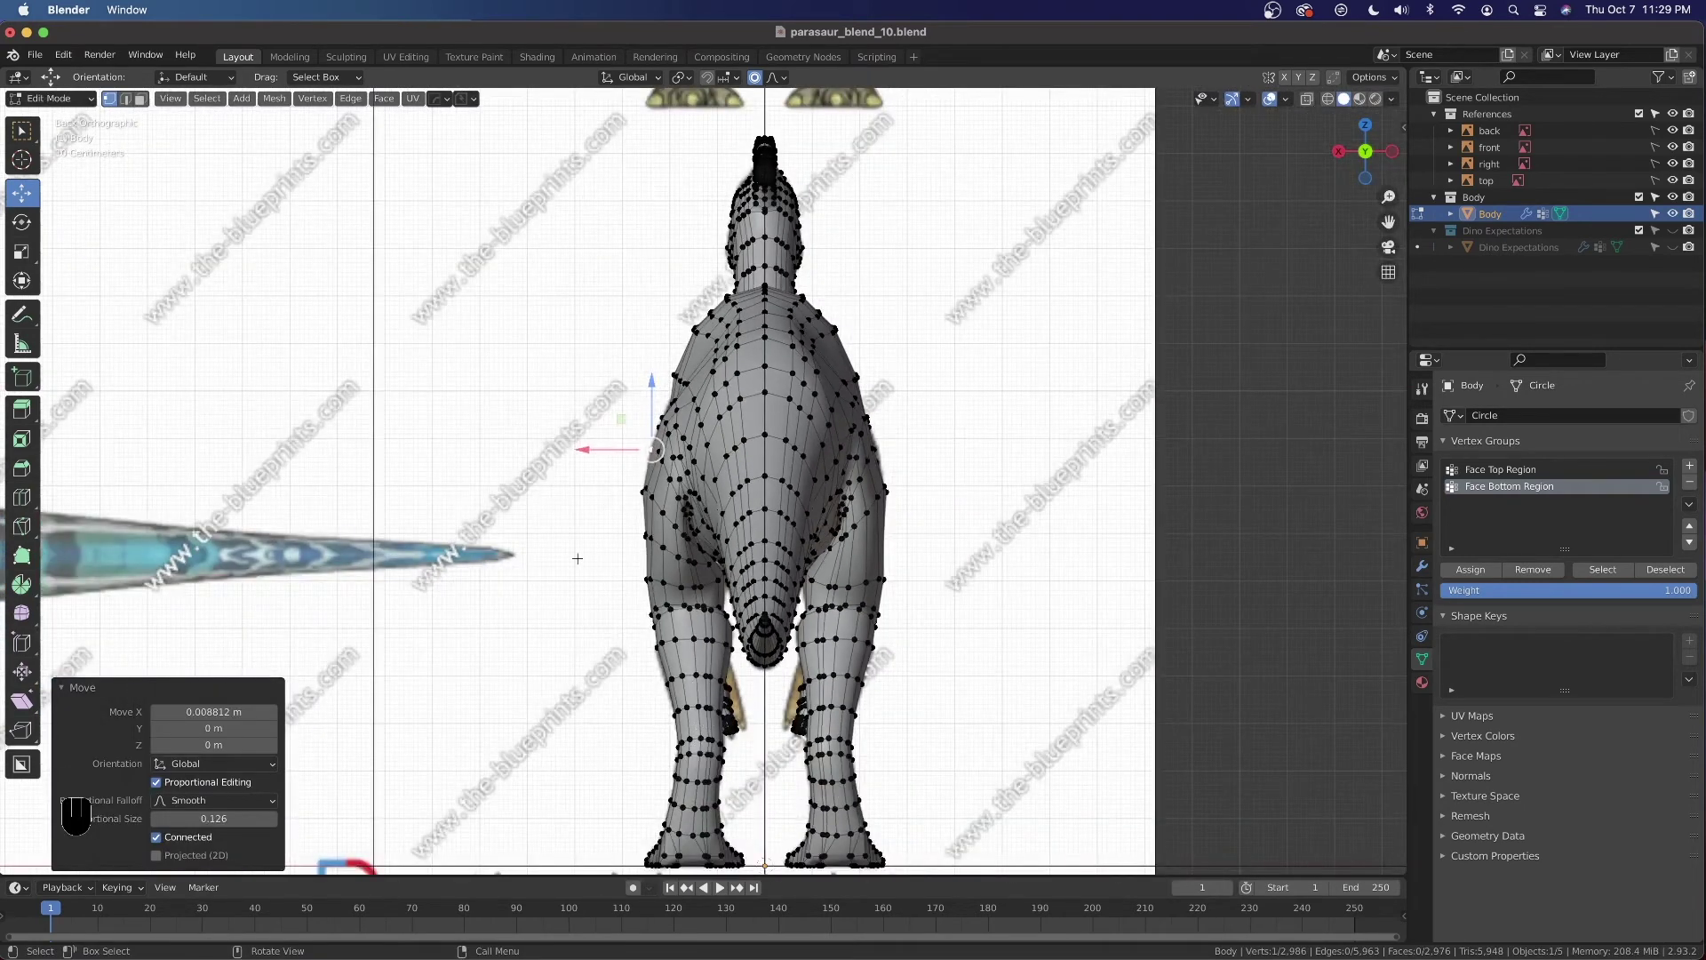
Compare the body outline with the reference in the front orthographic view, using X-ray
{"action": "key", "text": "grave"}
{"action": "left_click", "coordinate": [660, 433]}
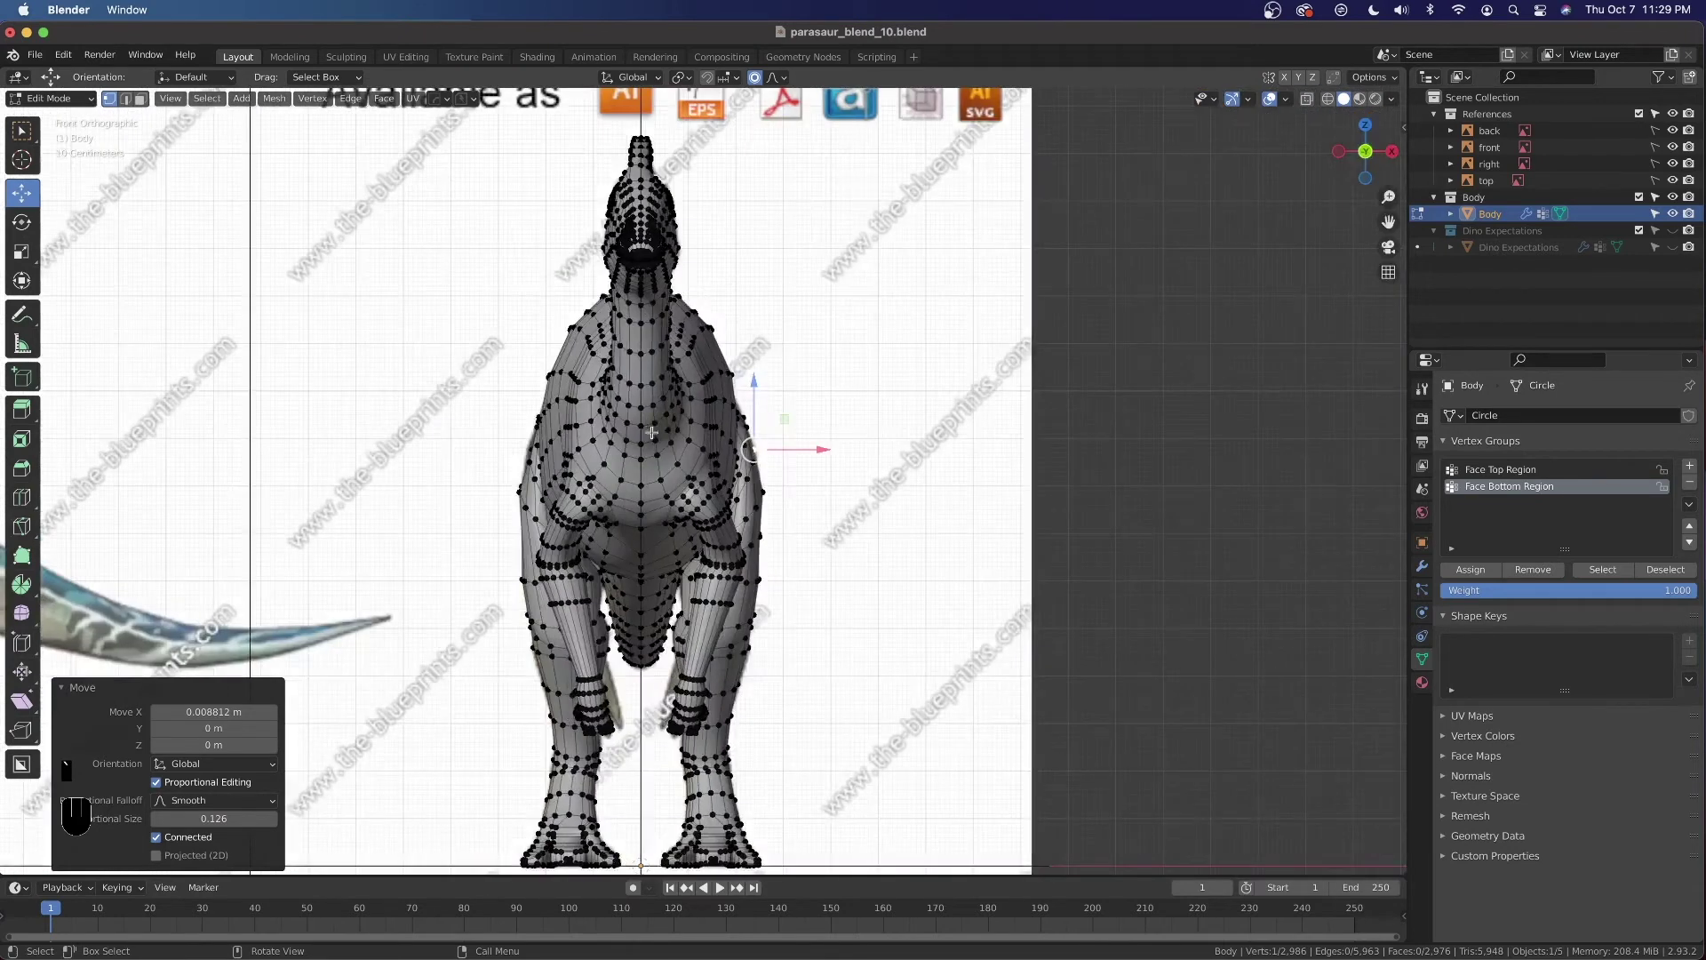
{"action": "key", "text": "alt+z"}
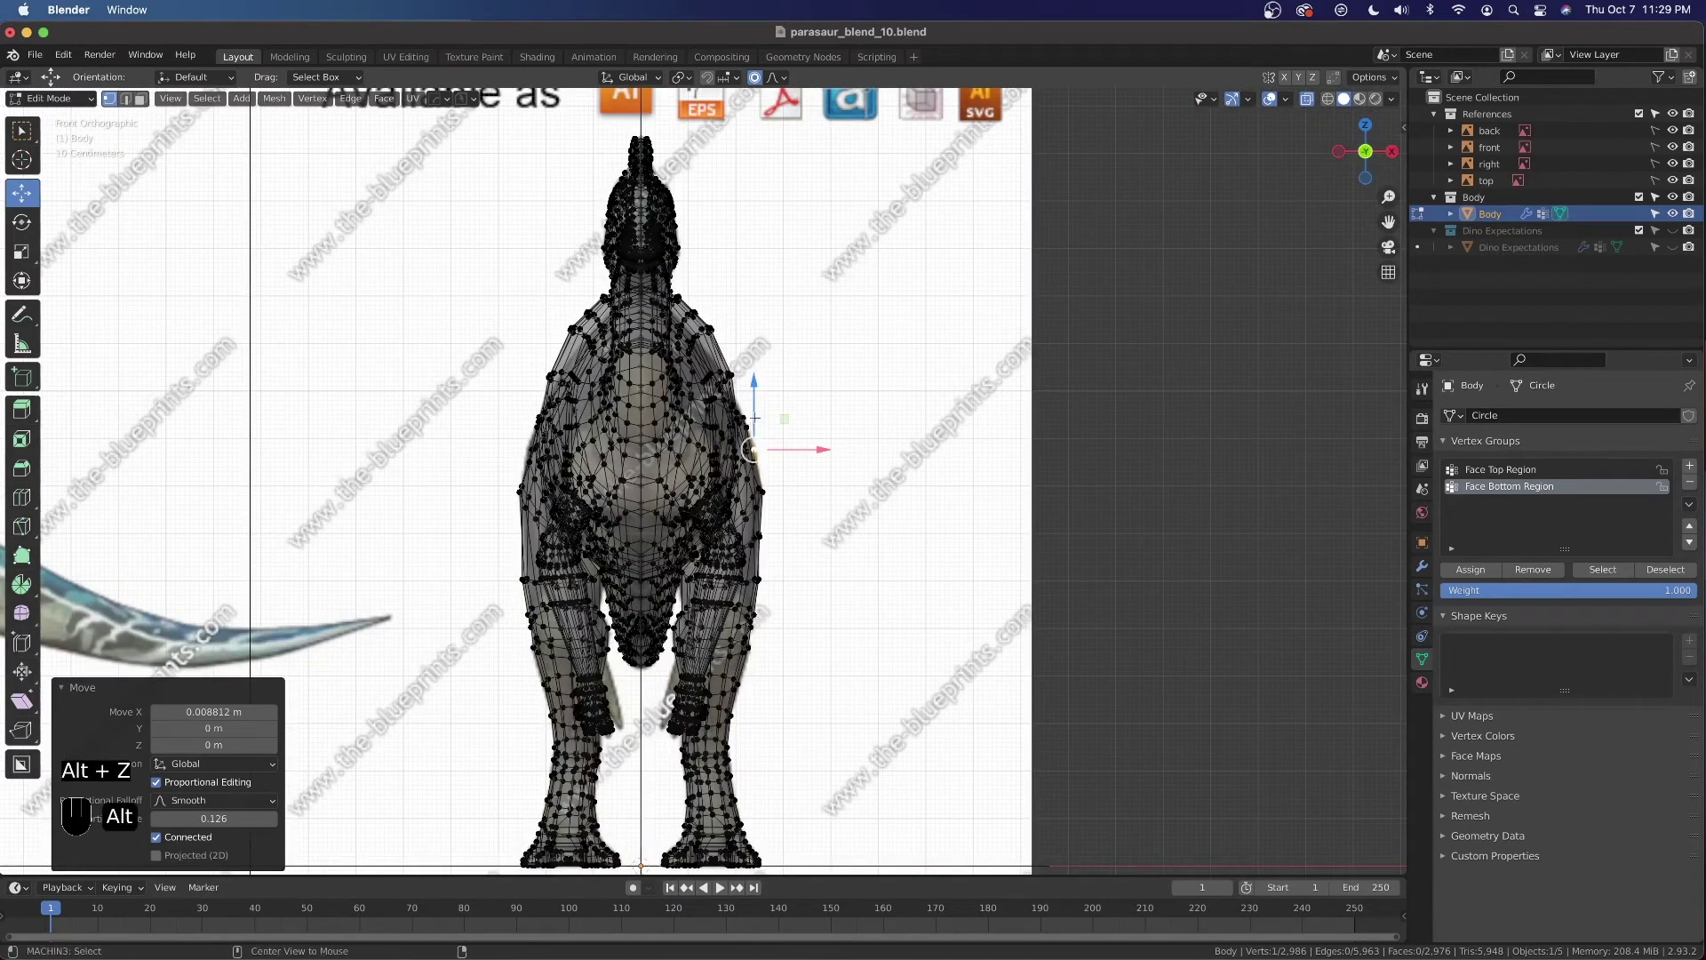
{"action": "key", "text": "alt+z"}
{"action": "scroll", "coordinate": [694, 436], "scroll_direction": "down", "scroll_amount": 1}
Select the entire body mesh and symmetrize it from +X to -X
{"action": "key", "text": "a"}
{"action": "key", "text": "a"}
{"action": "middle_click_drag", "start_coordinate": [710, 273], "coordinate": [721, 367]}
{"action": "key", "text": "alt+z"}
{"action": "key", "text": "alt+z"}
{"action": "key", "text": "q"}
{"action": "mouse_move", "coordinate": [731, 407]}
{"action": "left_click", "coordinate": [784, 424]}
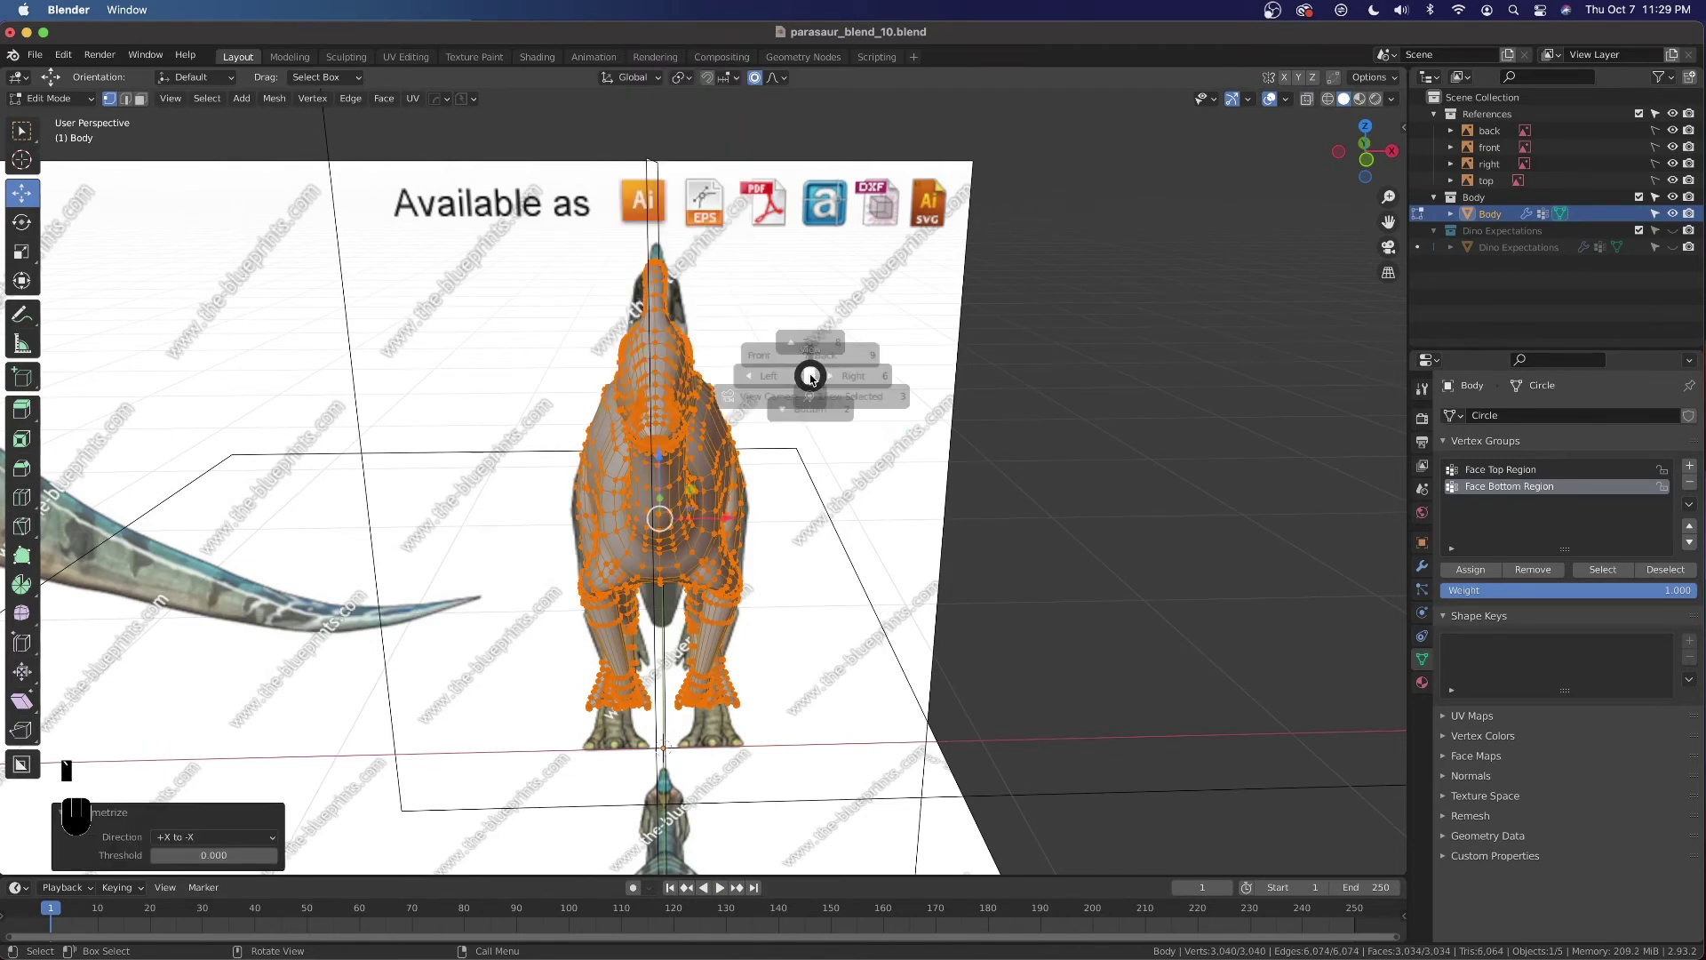
Turn off proportional editing and save the file with the symmetrized body
{"action": "left_click", "coordinate": [741, 330]}
{"action": "middle_click_drag", "start_coordinate": [741, 301], "coordinate": [697, 323]}
{"action": "key", "text": "o"}
{"action": "key", "text": "super+s"}
{"action": "middle_click_drag", "start_coordinate": [834, 442], "coordinate": [864, 480], "text": "shift"}
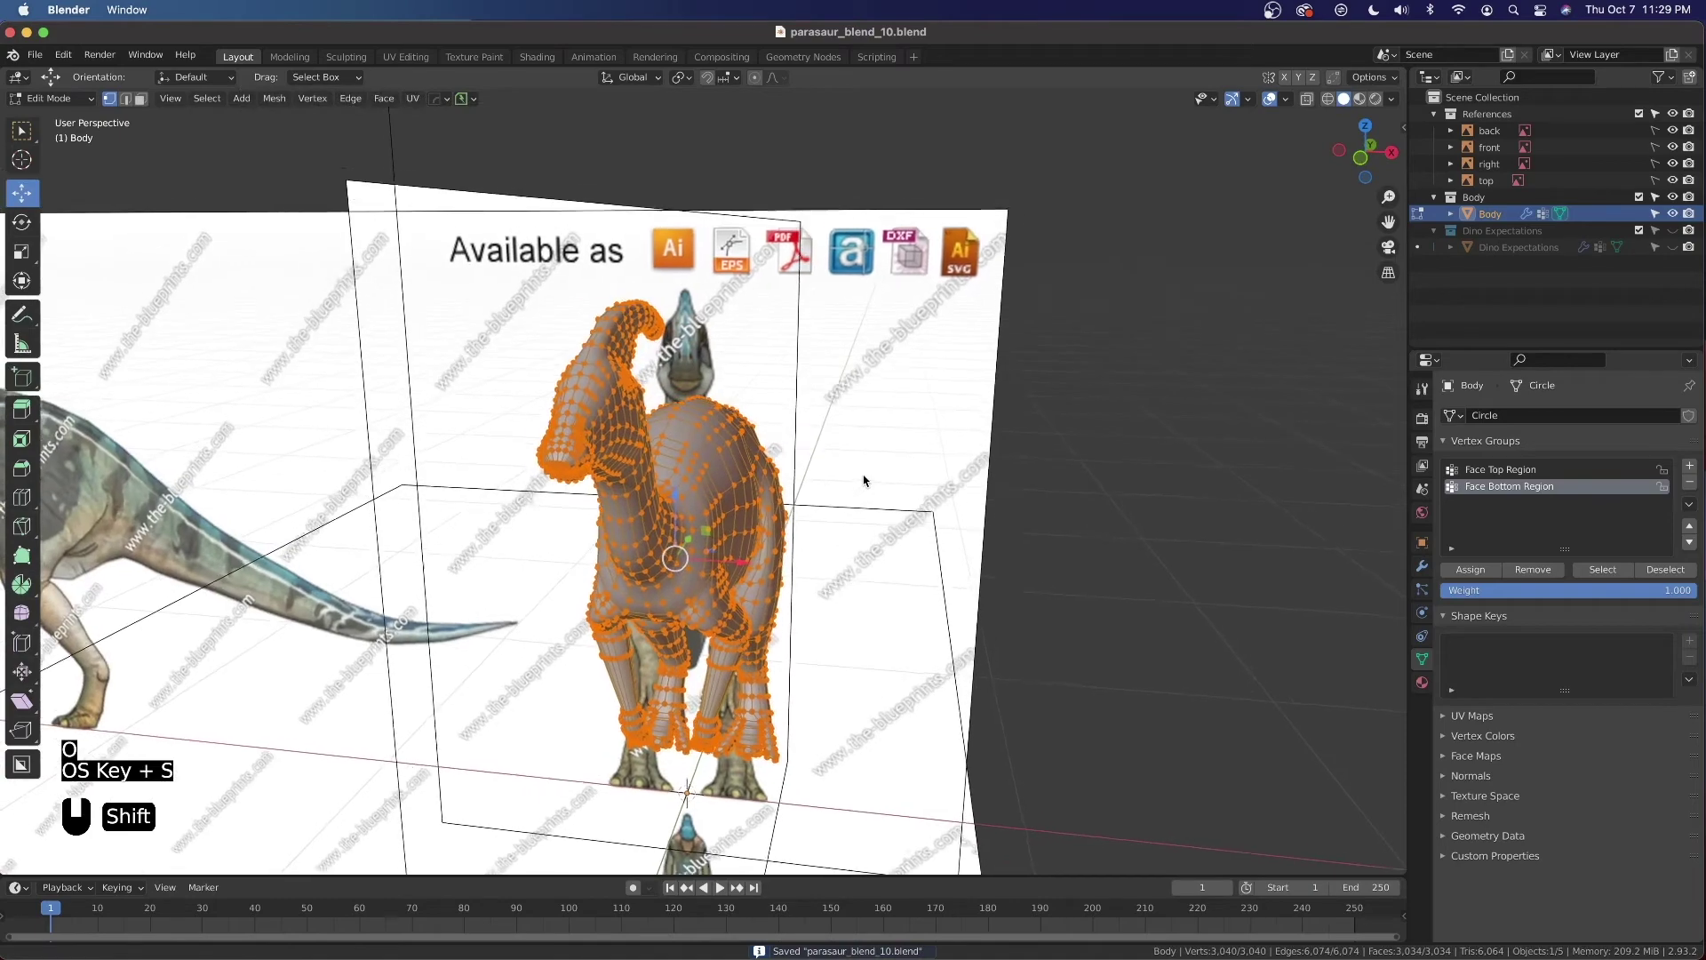
{"action": "scroll", "coordinate": [734, 404], "scroll_direction": "up", "scroll_amount": 2}
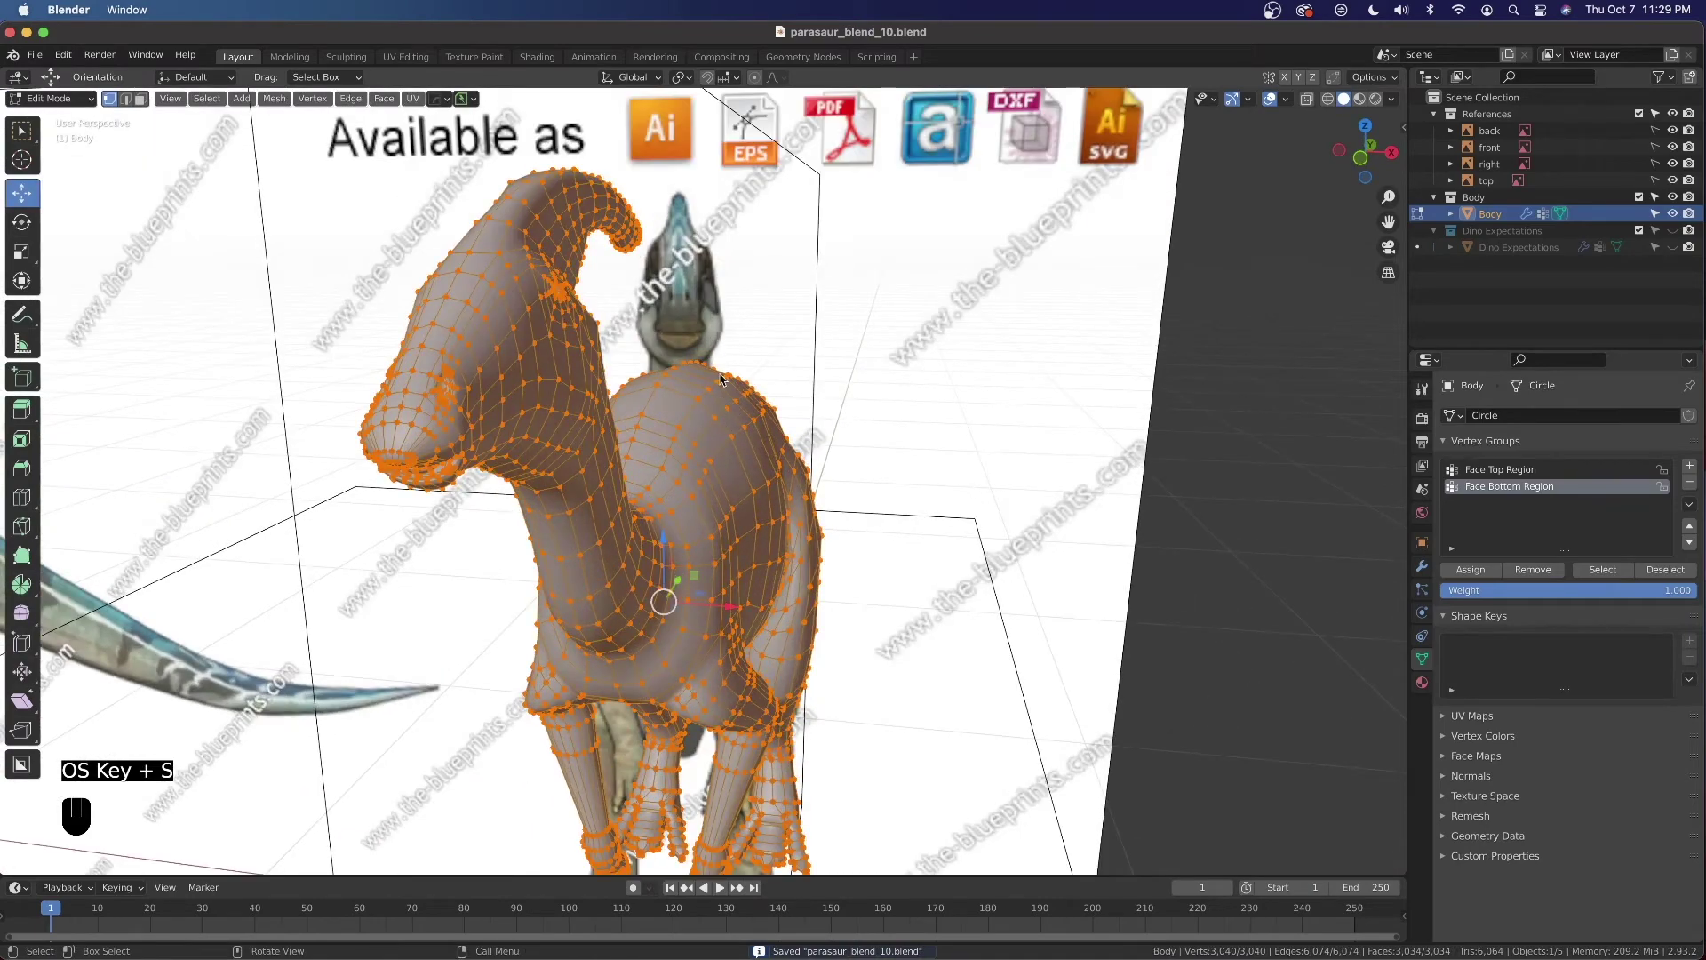
{"action": "middle_click_drag", "start_coordinate": [702, 398], "coordinate": [844, 446]}
{"action": "scroll", "coordinate": [823, 432], "scroll_direction": "down", "scroll_amount": 2}
{"action": "scroll", "coordinate": [702, 453], "scroll_direction": "up", "scroll_amount": 4}
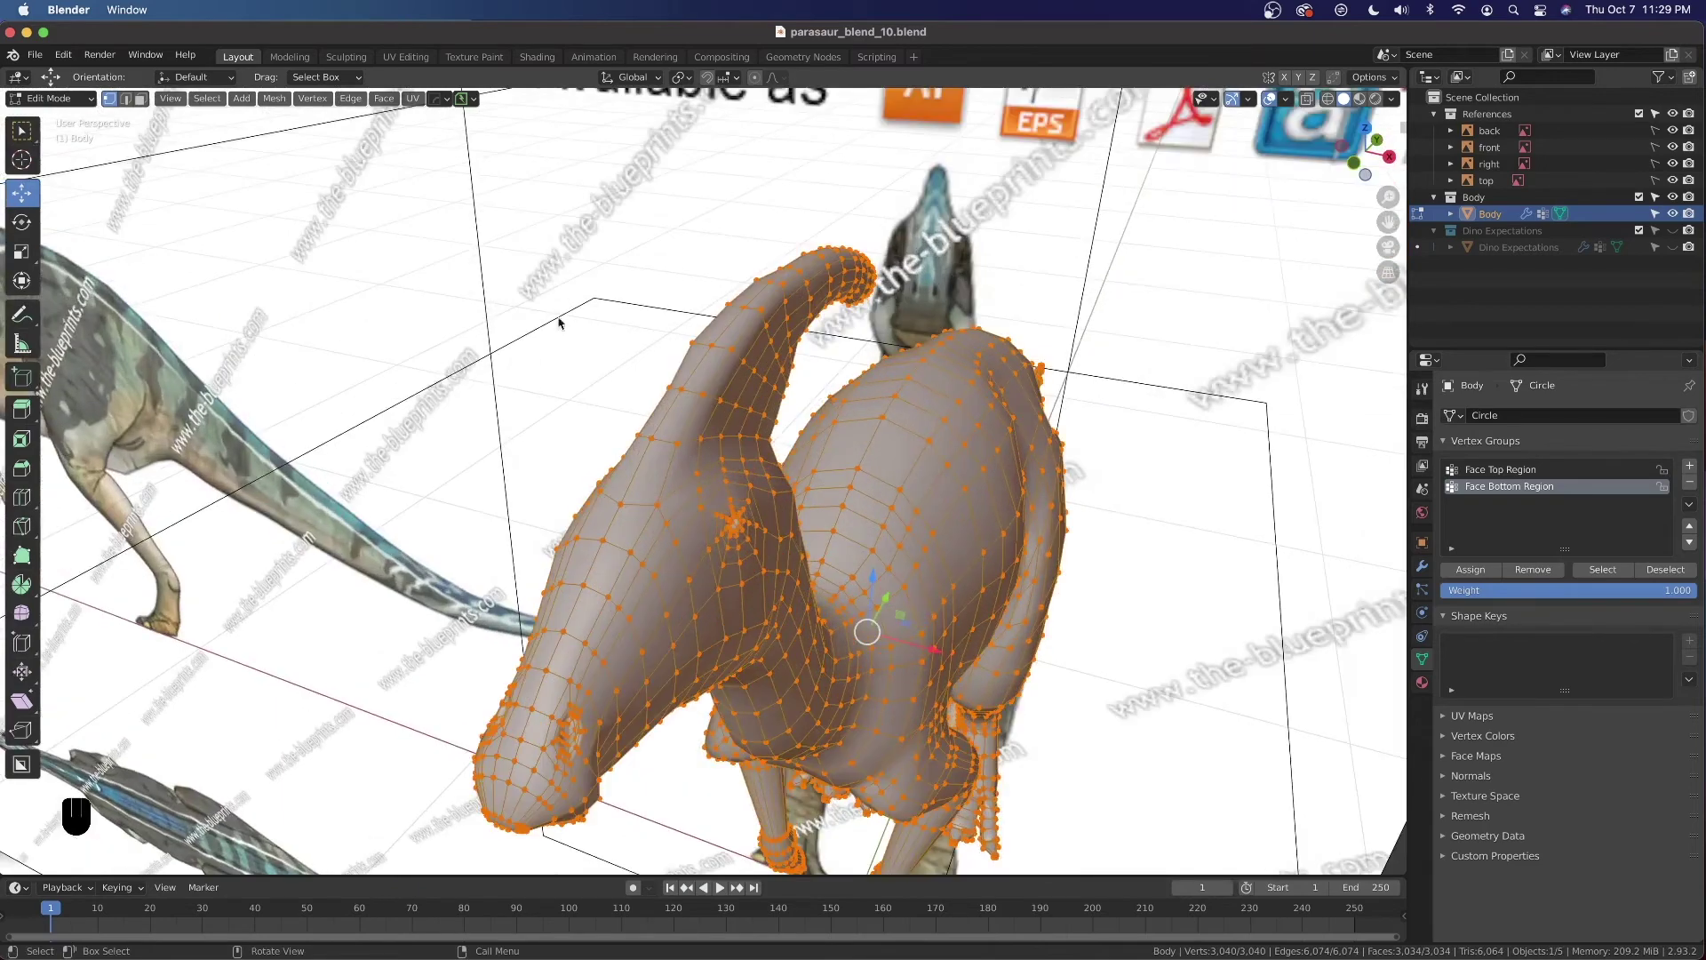
Select the lengthwise centerline edge loop of the body and inspect where it runs beneath the jaw
{"action": "key", "text": "2"}
{"action": "left_click", "coordinate": [663, 419], "text": "alt"}
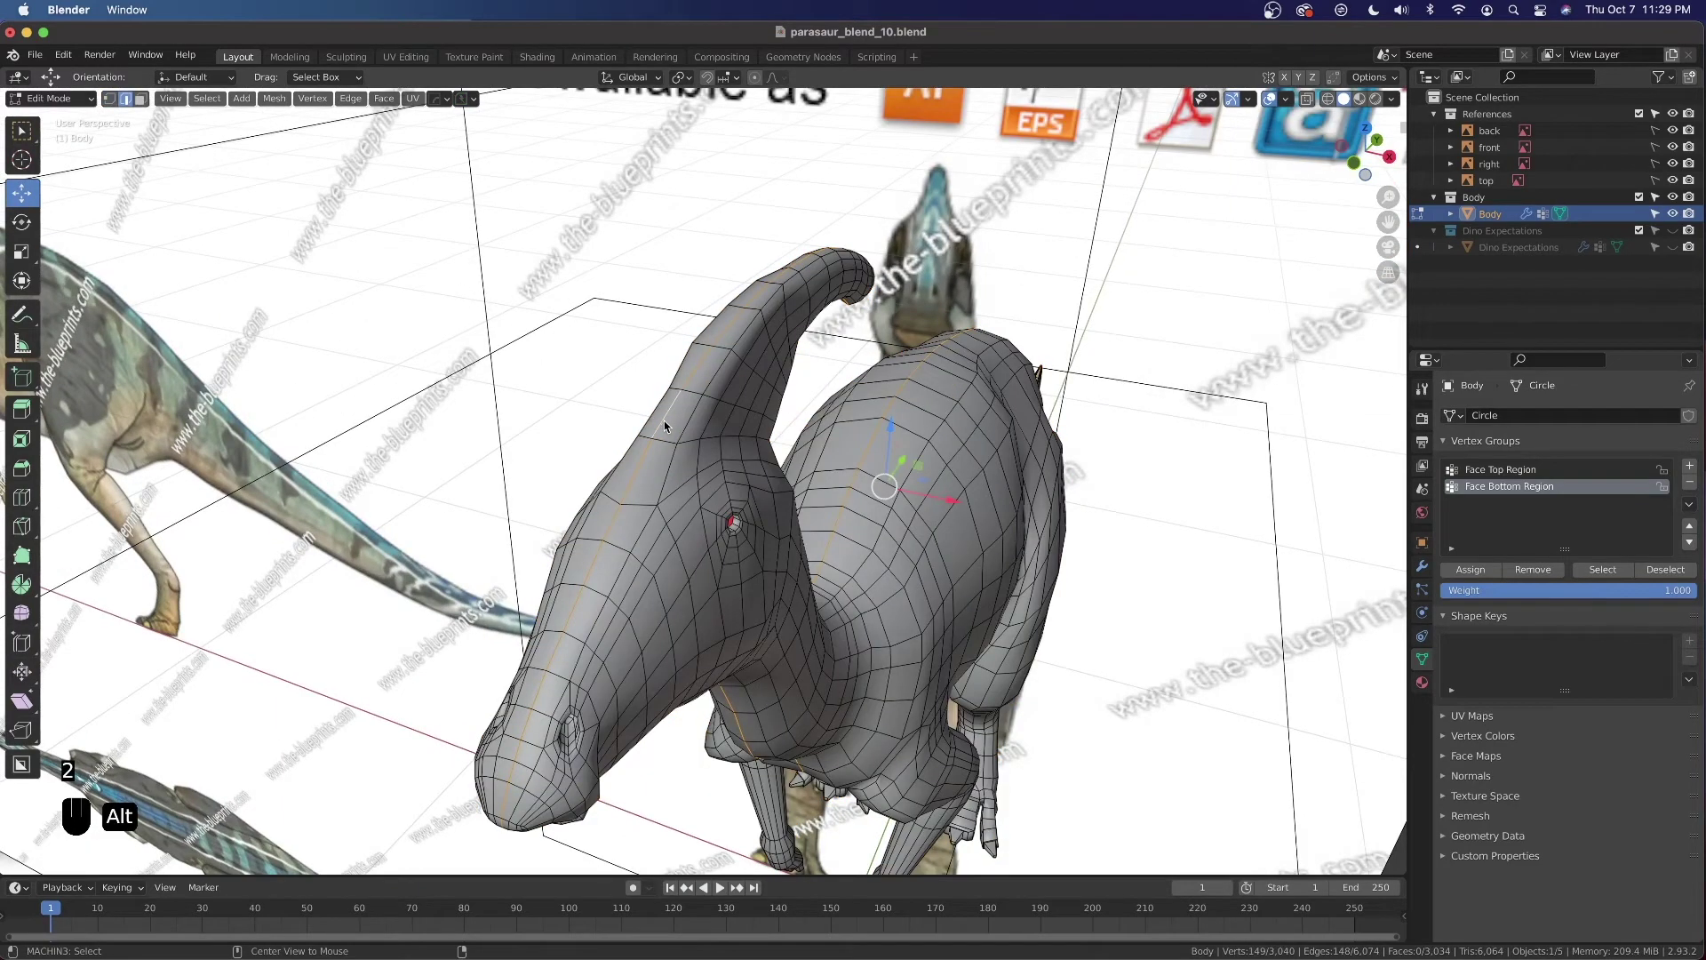
{"action": "middle_click_drag", "start_coordinate": [935, 494], "coordinate": [859, 437]}
{"action": "middle_click_drag", "start_coordinate": [677, 223], "coordinate": [842, 418]}
{"action": "scroll", "coordinate": [777, 322], "scroll_direction": "up", "scroll_amount": 1}
{"action": "scroll", "coordinate": [782, 364], "scroll_direction": "up", "scroll_amount": 2}
{"action": "scroll", "coordinate": [840, 413], "scroll_direction": "up", "scroll_amount": 4}
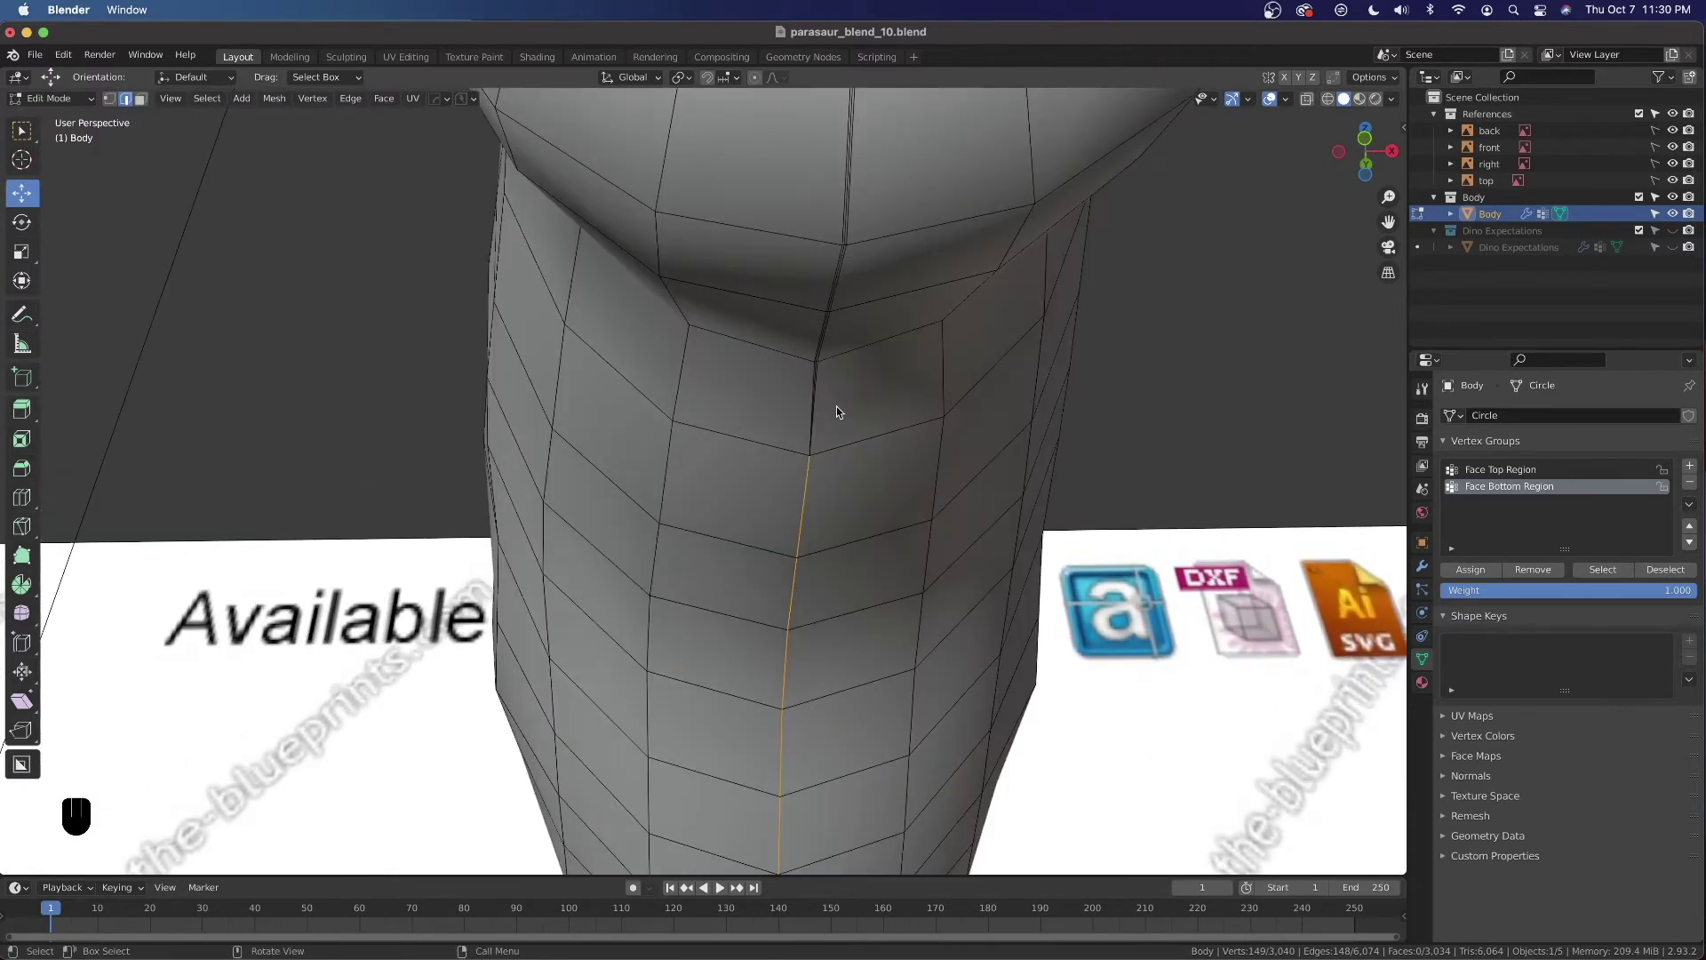
Merge the three clusters of doubled centerline vertices beneath the jaw, each at its center
{"action": "left_click", "coordinate": [111, 99]}
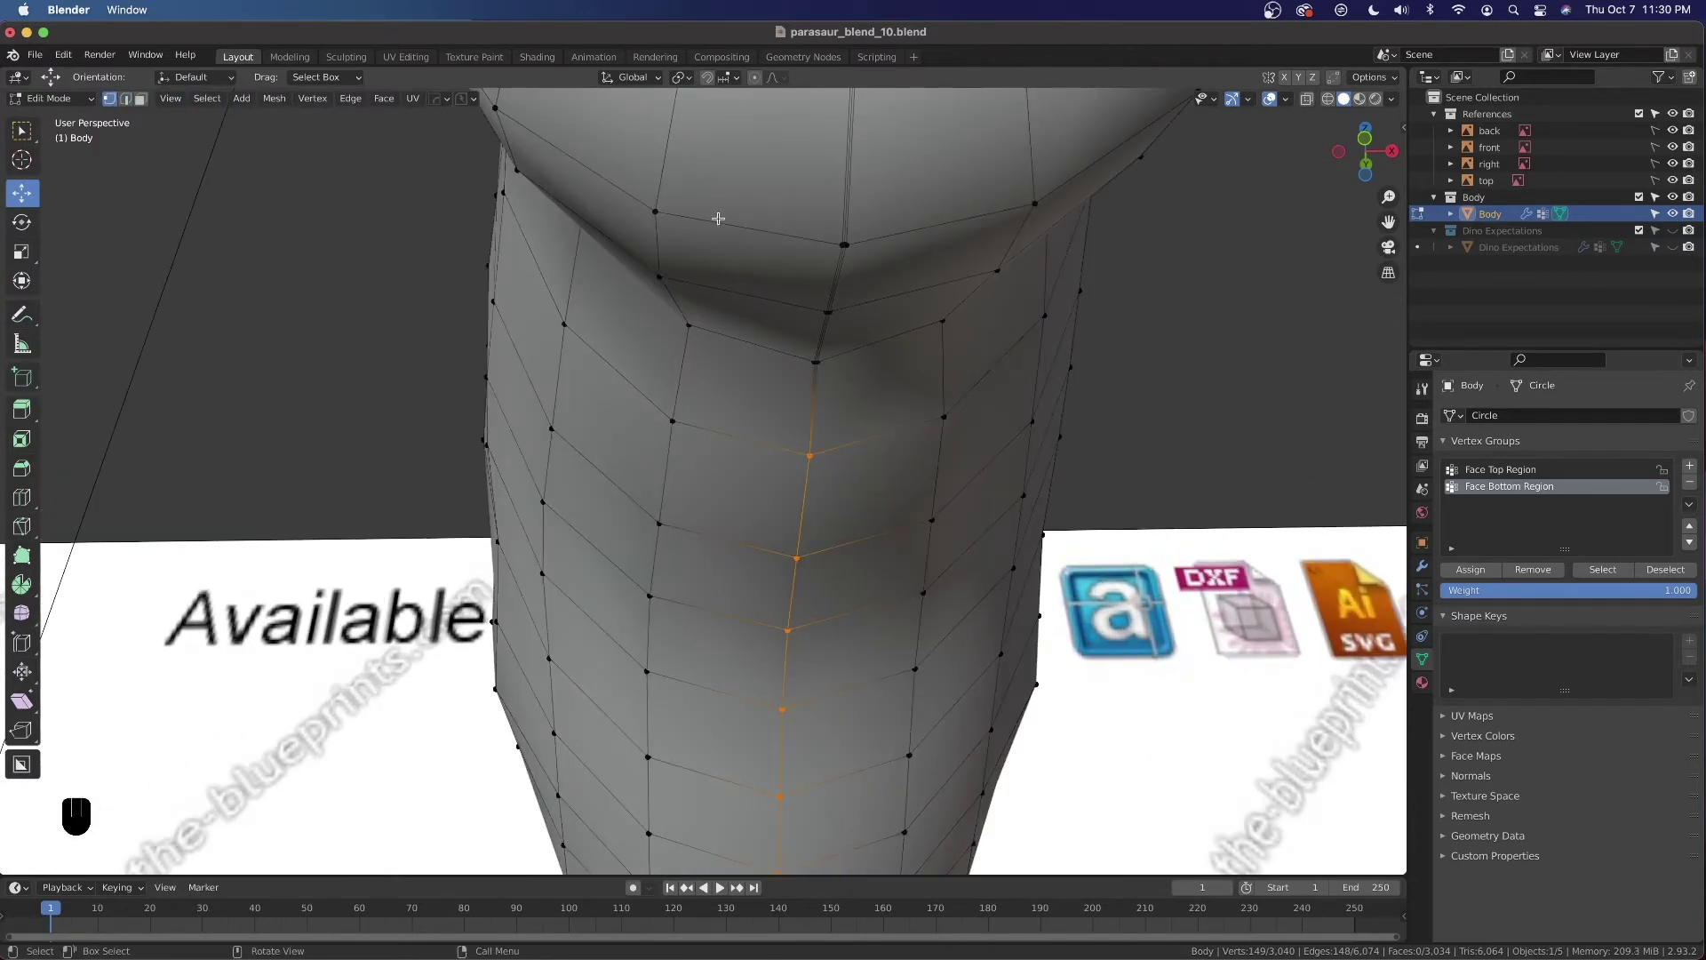
{"action": "left_click", "coordinate": [846, 249]}
{"action": "key", "text": "m"}
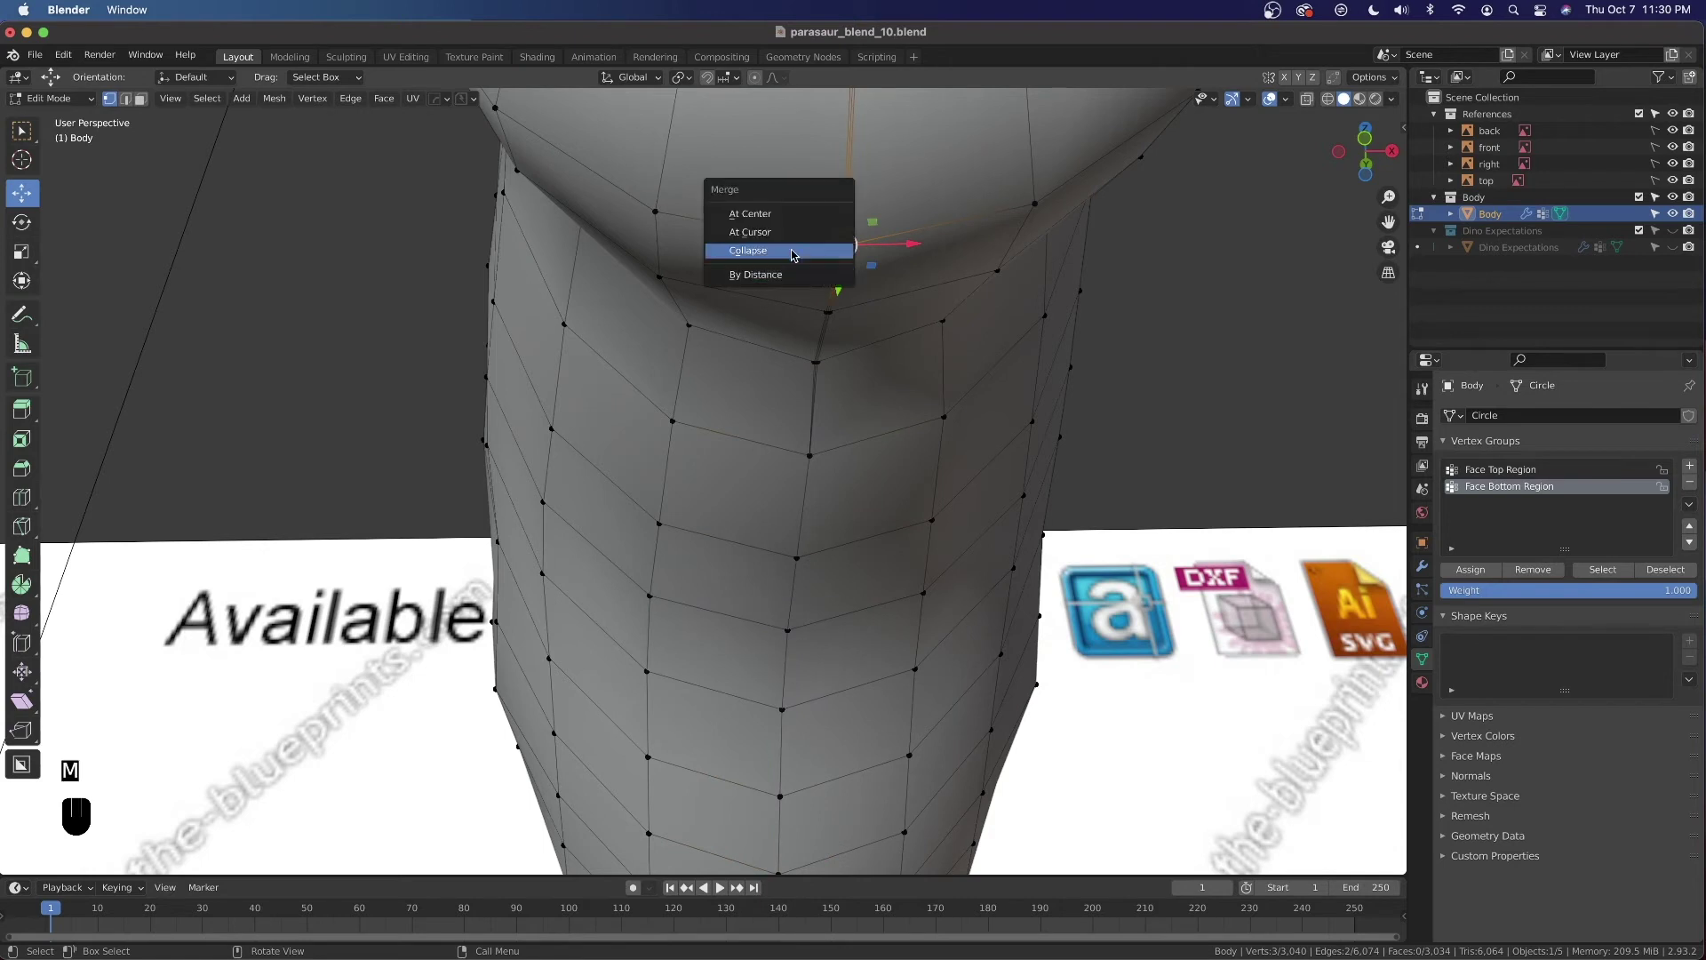
{"action": "left_click", "coordinate": [800, 216]}
{"action": "left_click", "coordinate": [886, 300]}
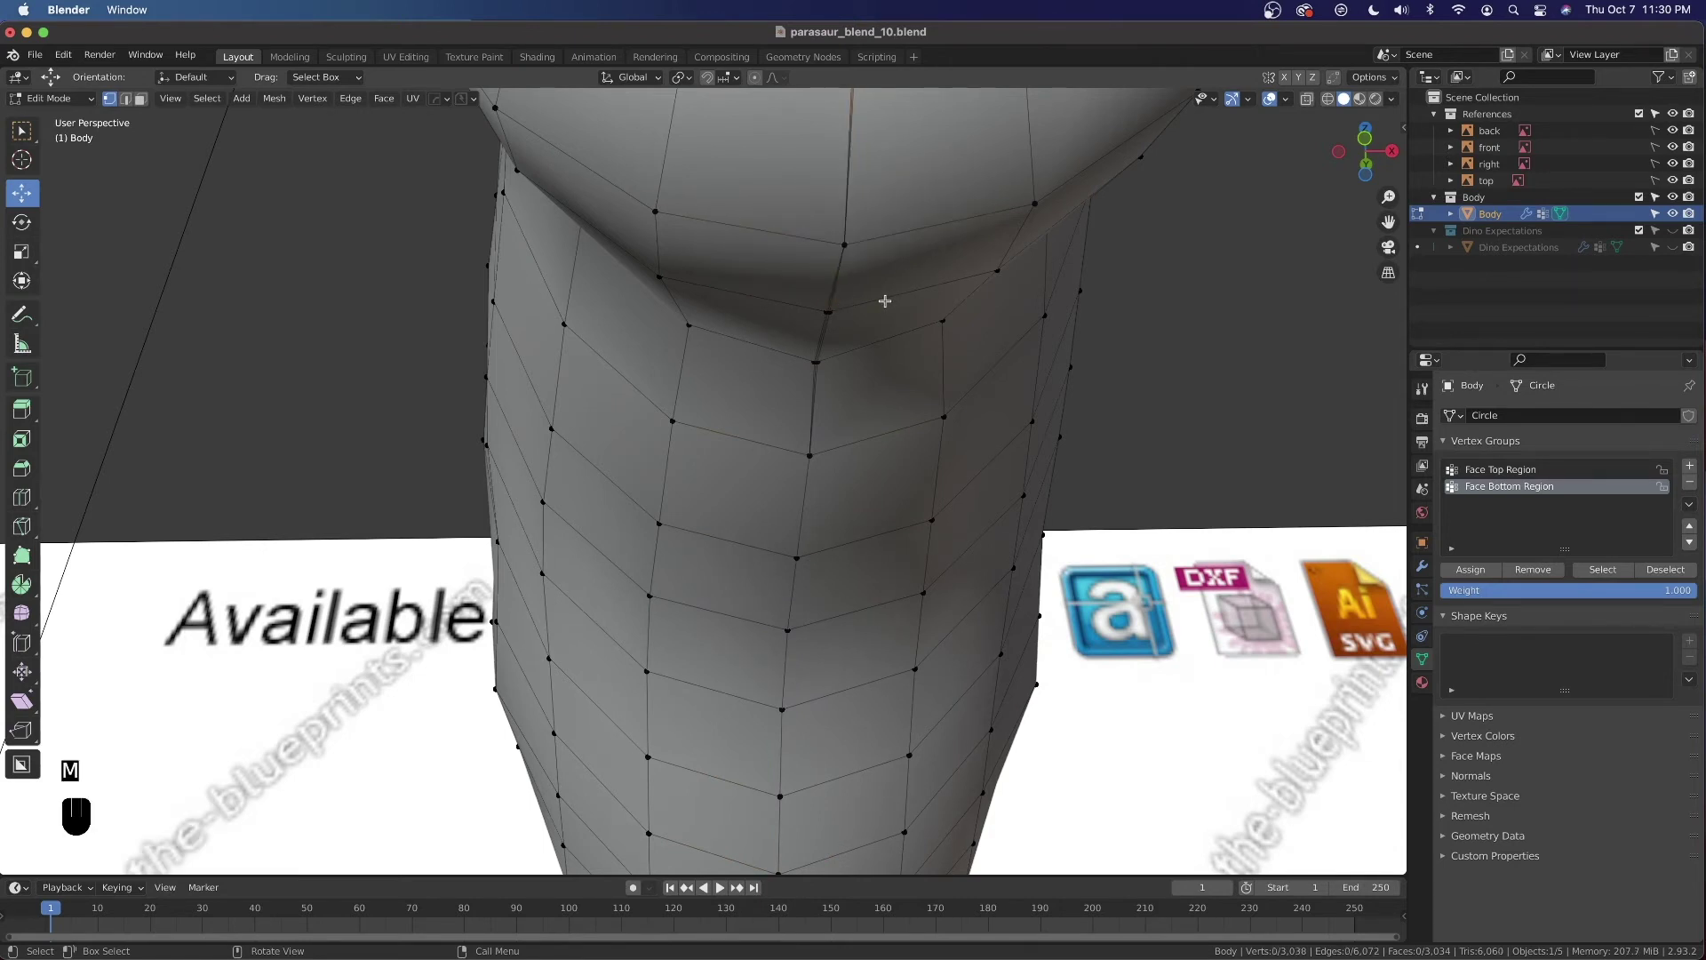
{"action": "left_click_drag", "start_coordinate": [800, 373], "coordinate": [860, 233]}
{"action": "key", "text": "m"}
{"action": "left_click", "coordinate": [847, 309]}
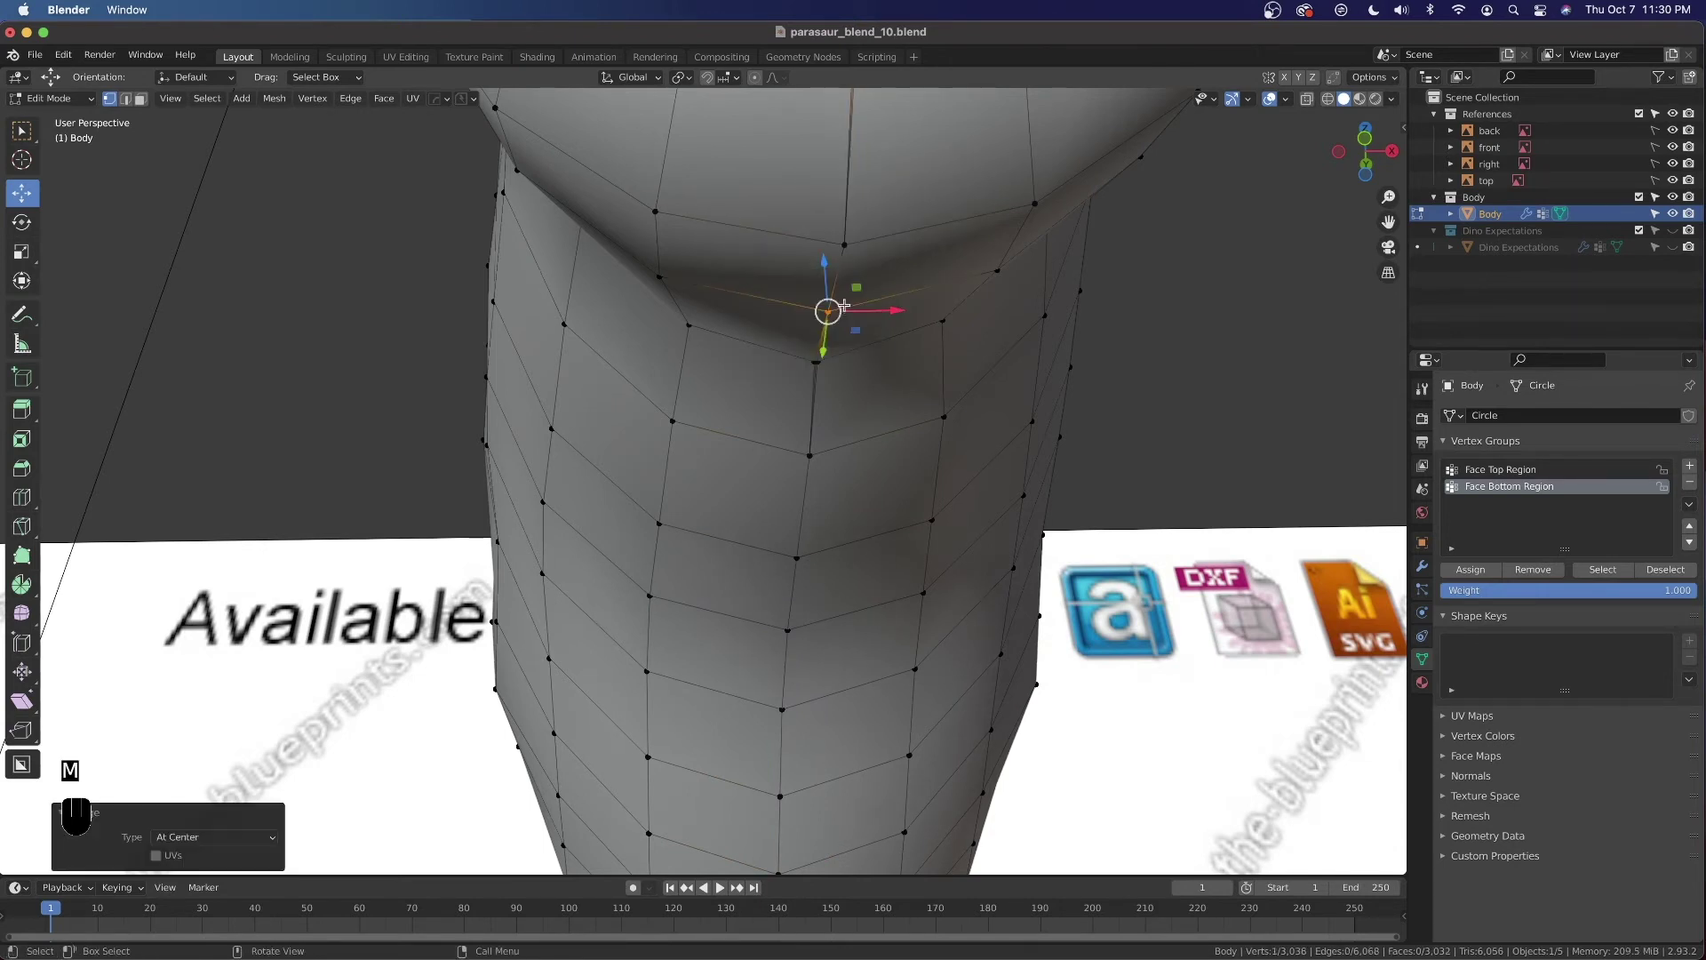
{"action": "key", "text": "m"}
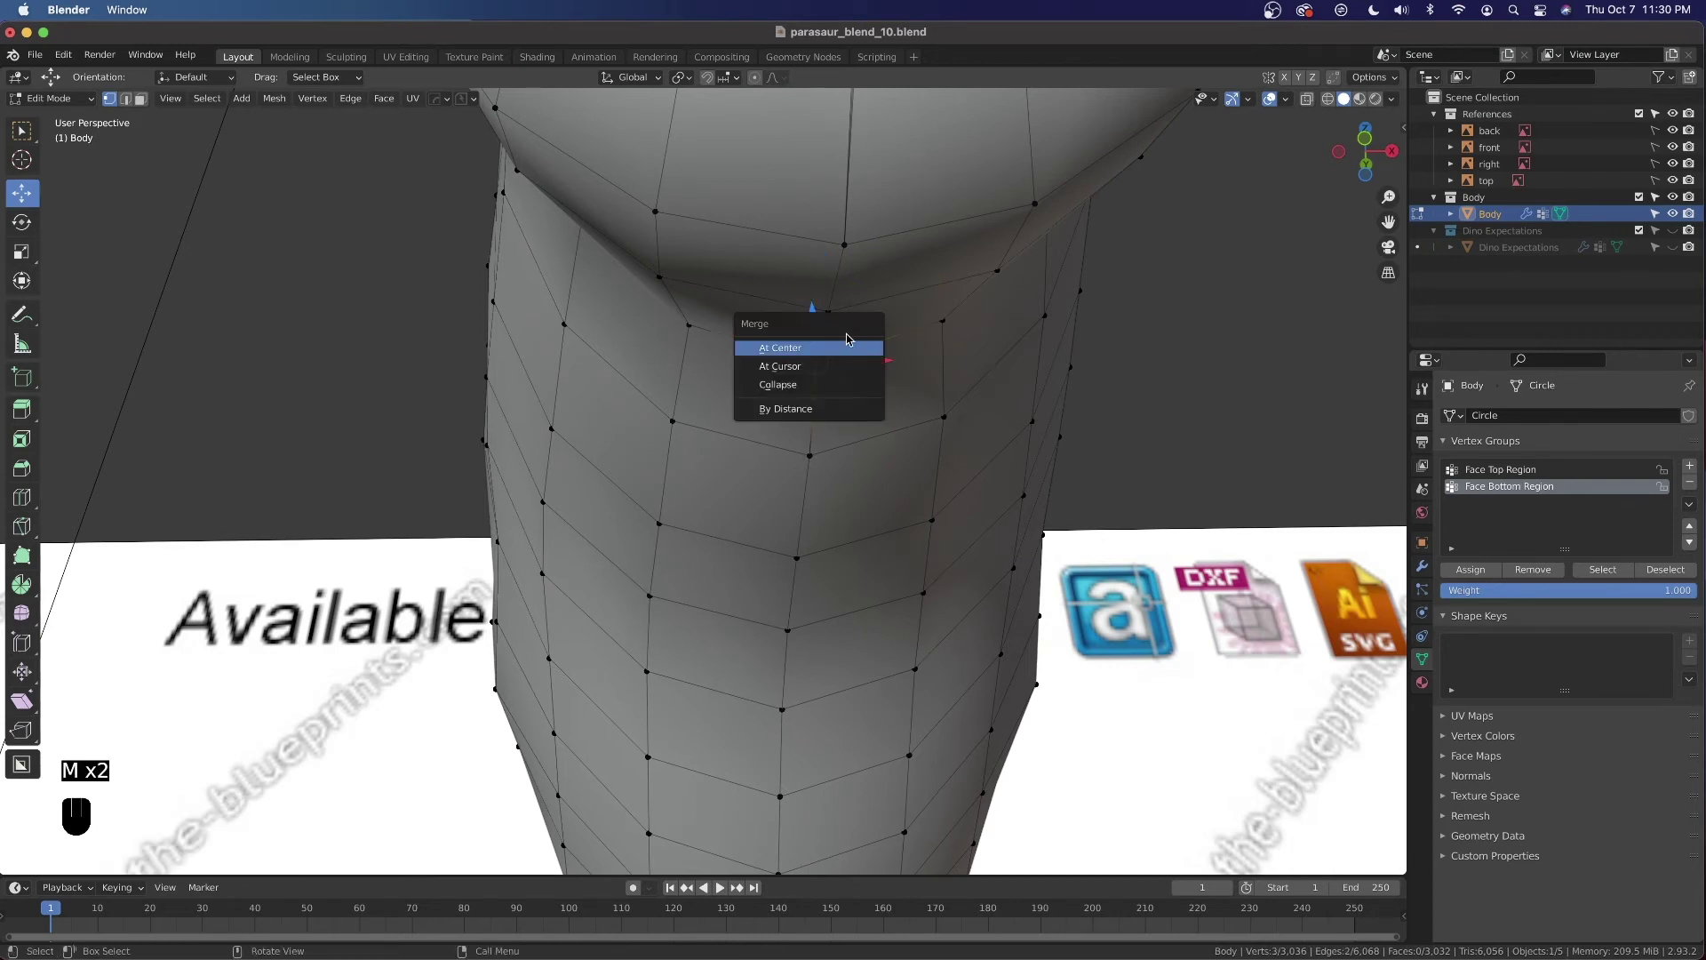
{"action": "left_click", "coordinate": [848, 346]}
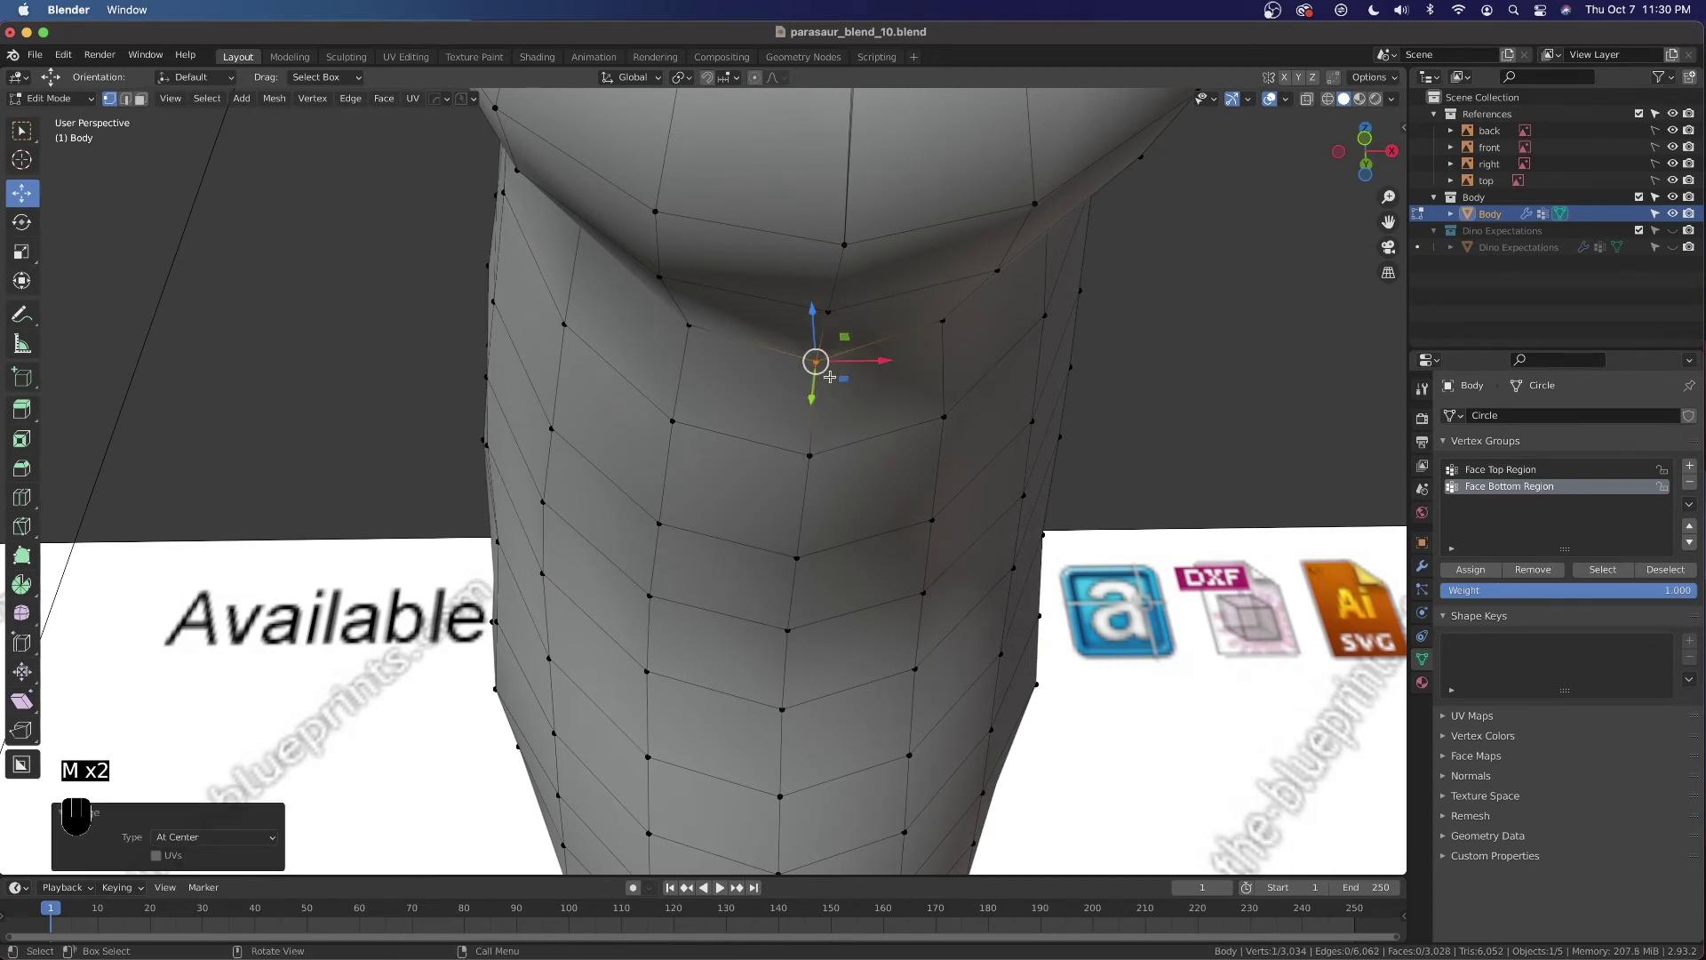
Select the Face Top Region vertex group in the right orthographic view, deselect the stray jaw vertex, and hide the selection
{"action": "scroll", "coordinate": [830, 377], "scroll_direction": "down", "scroll_amount": 5}
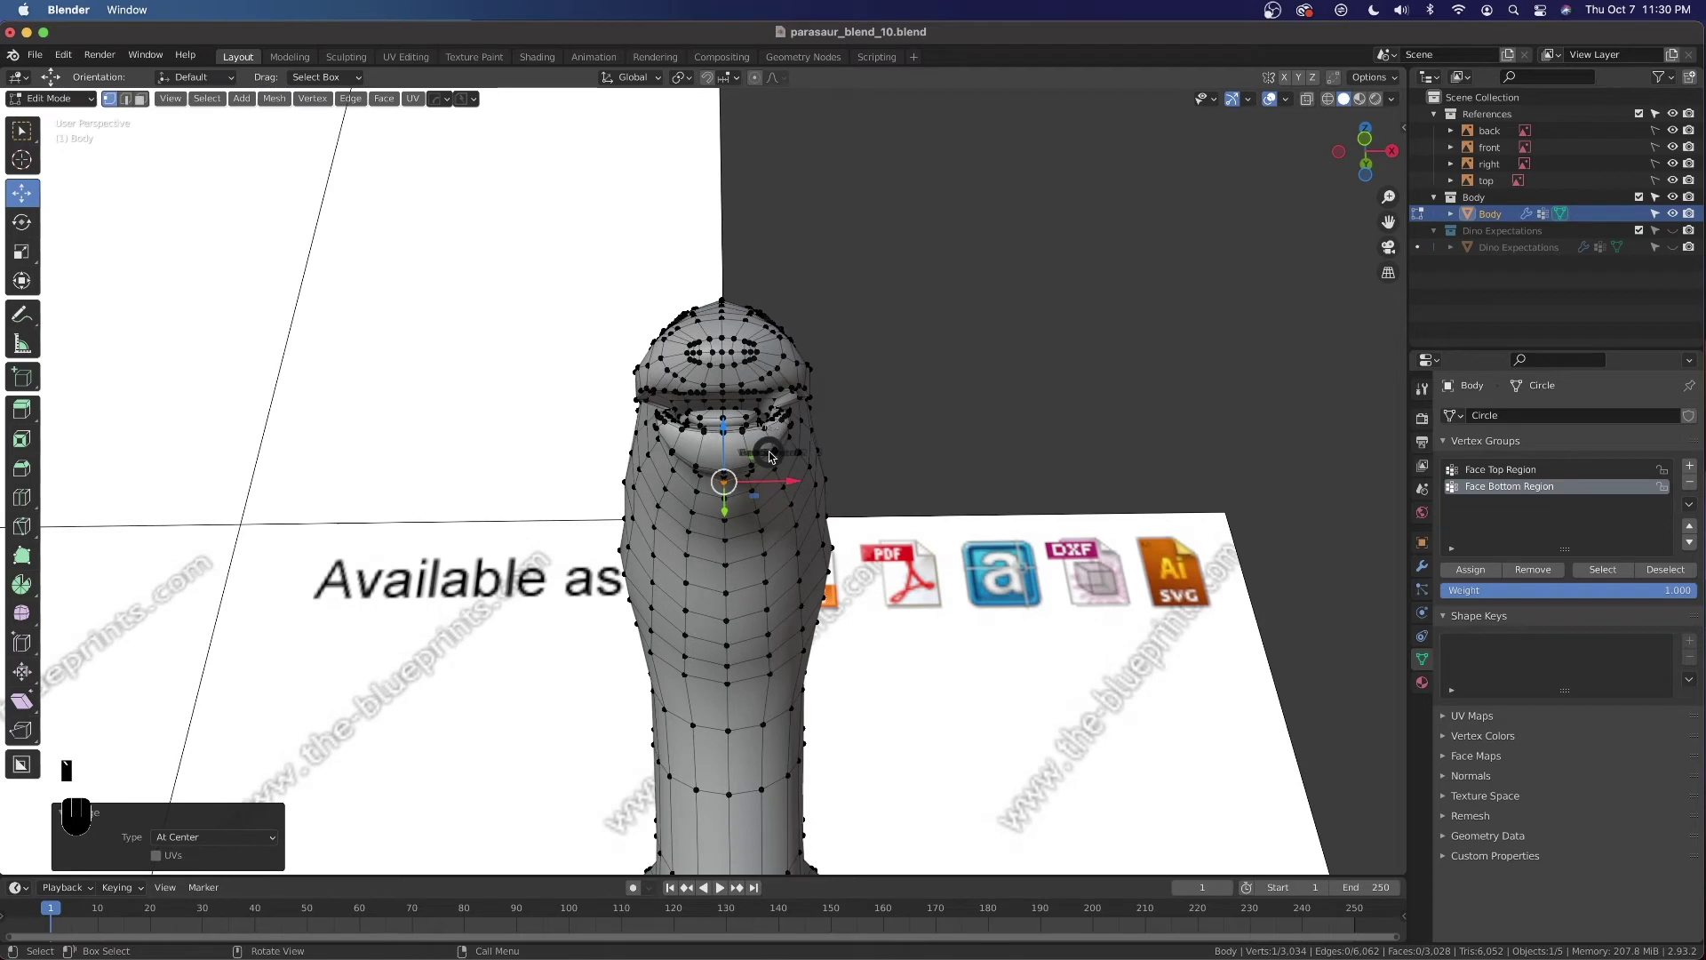
{"action": "key", "text": "KP_3"}
{"action": "middle_click_drag", "start_coordinate": [771, 457], "coordinate": [1441, 553], "text": "shift"}
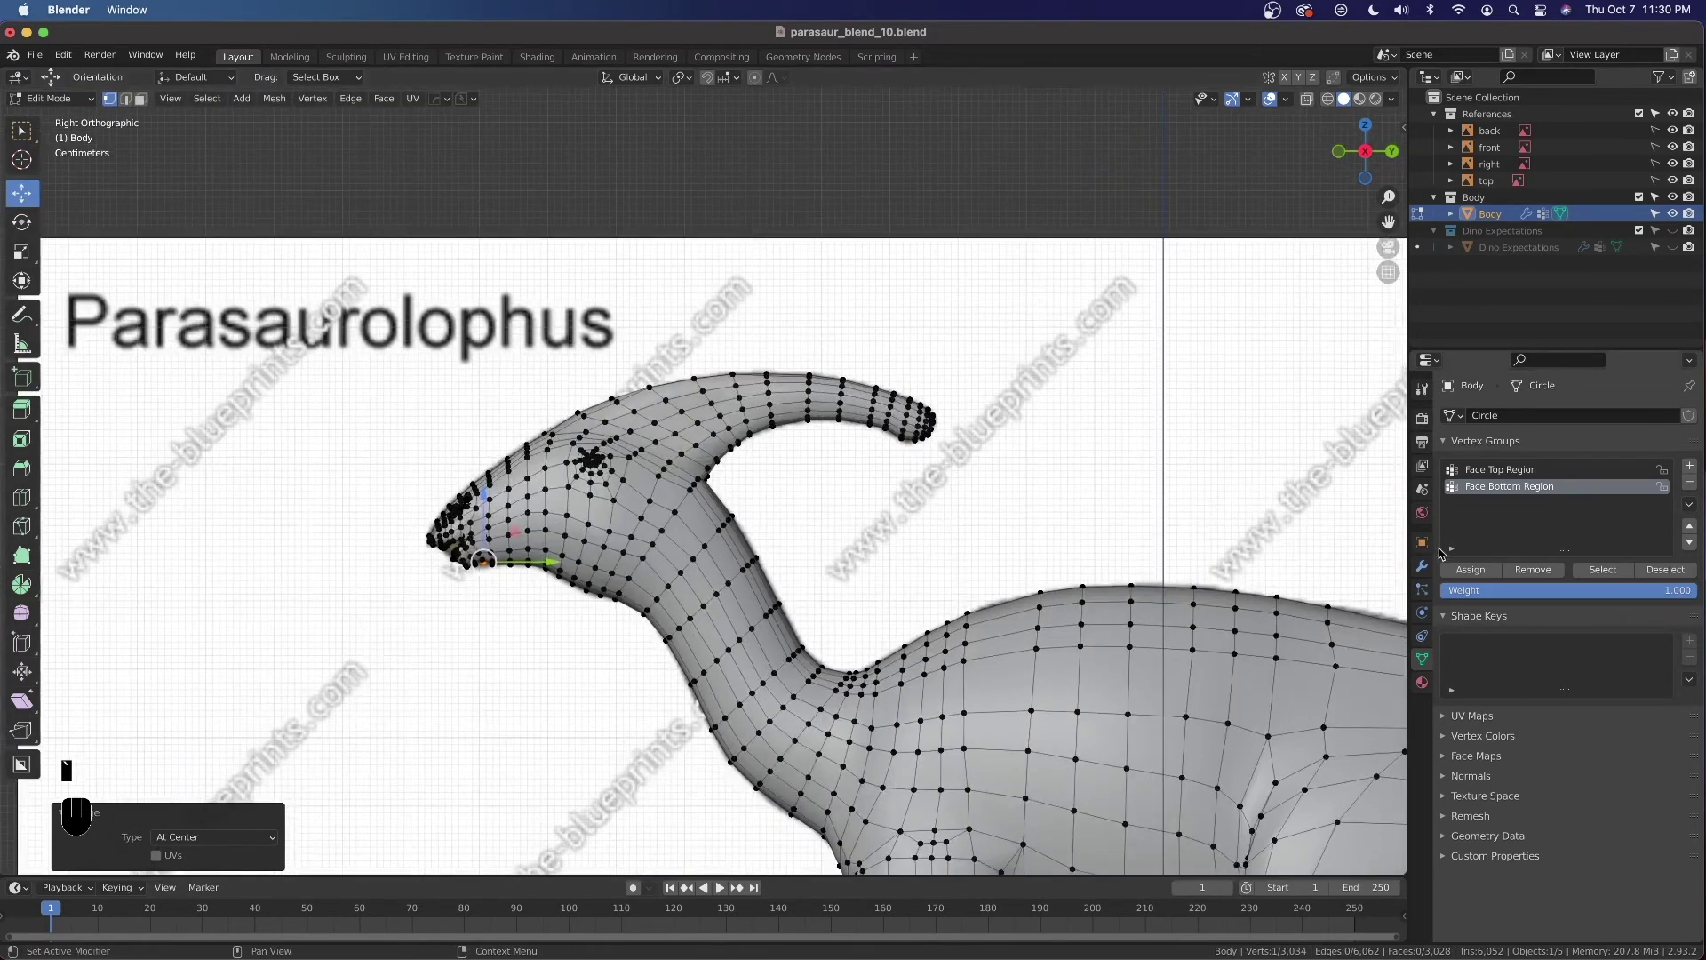
{"action": "left_click", "coordinate": [1481, 468]}
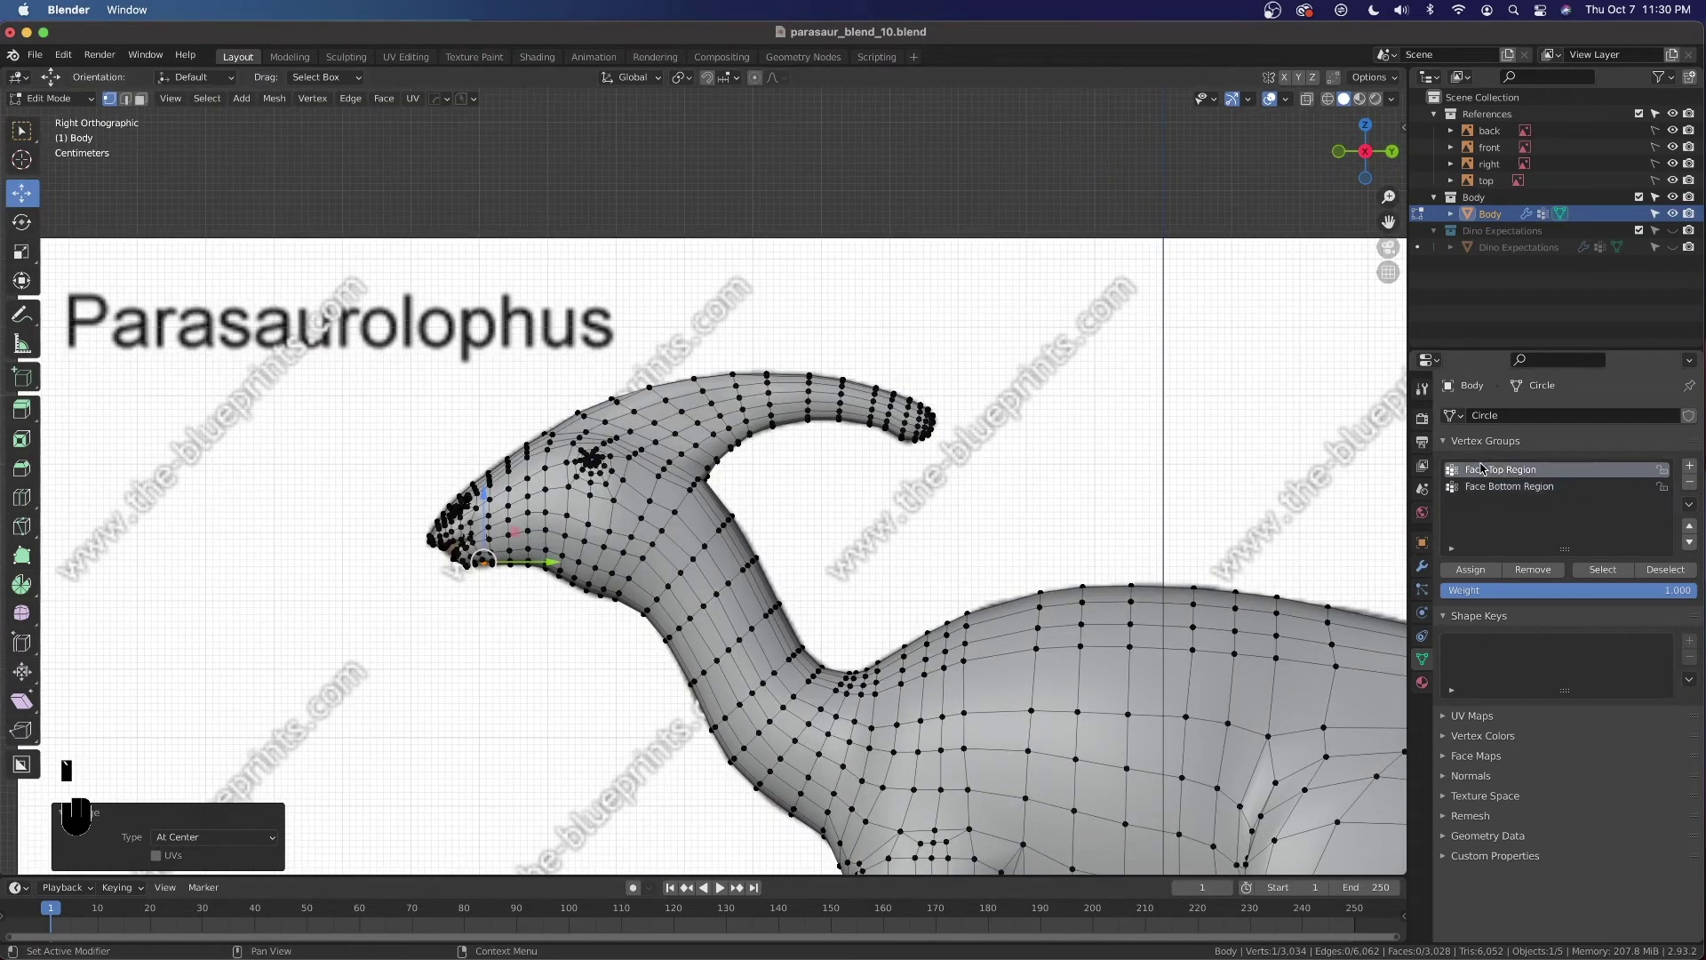
{"action": "left_click", "coordinate": [1605, 569]}
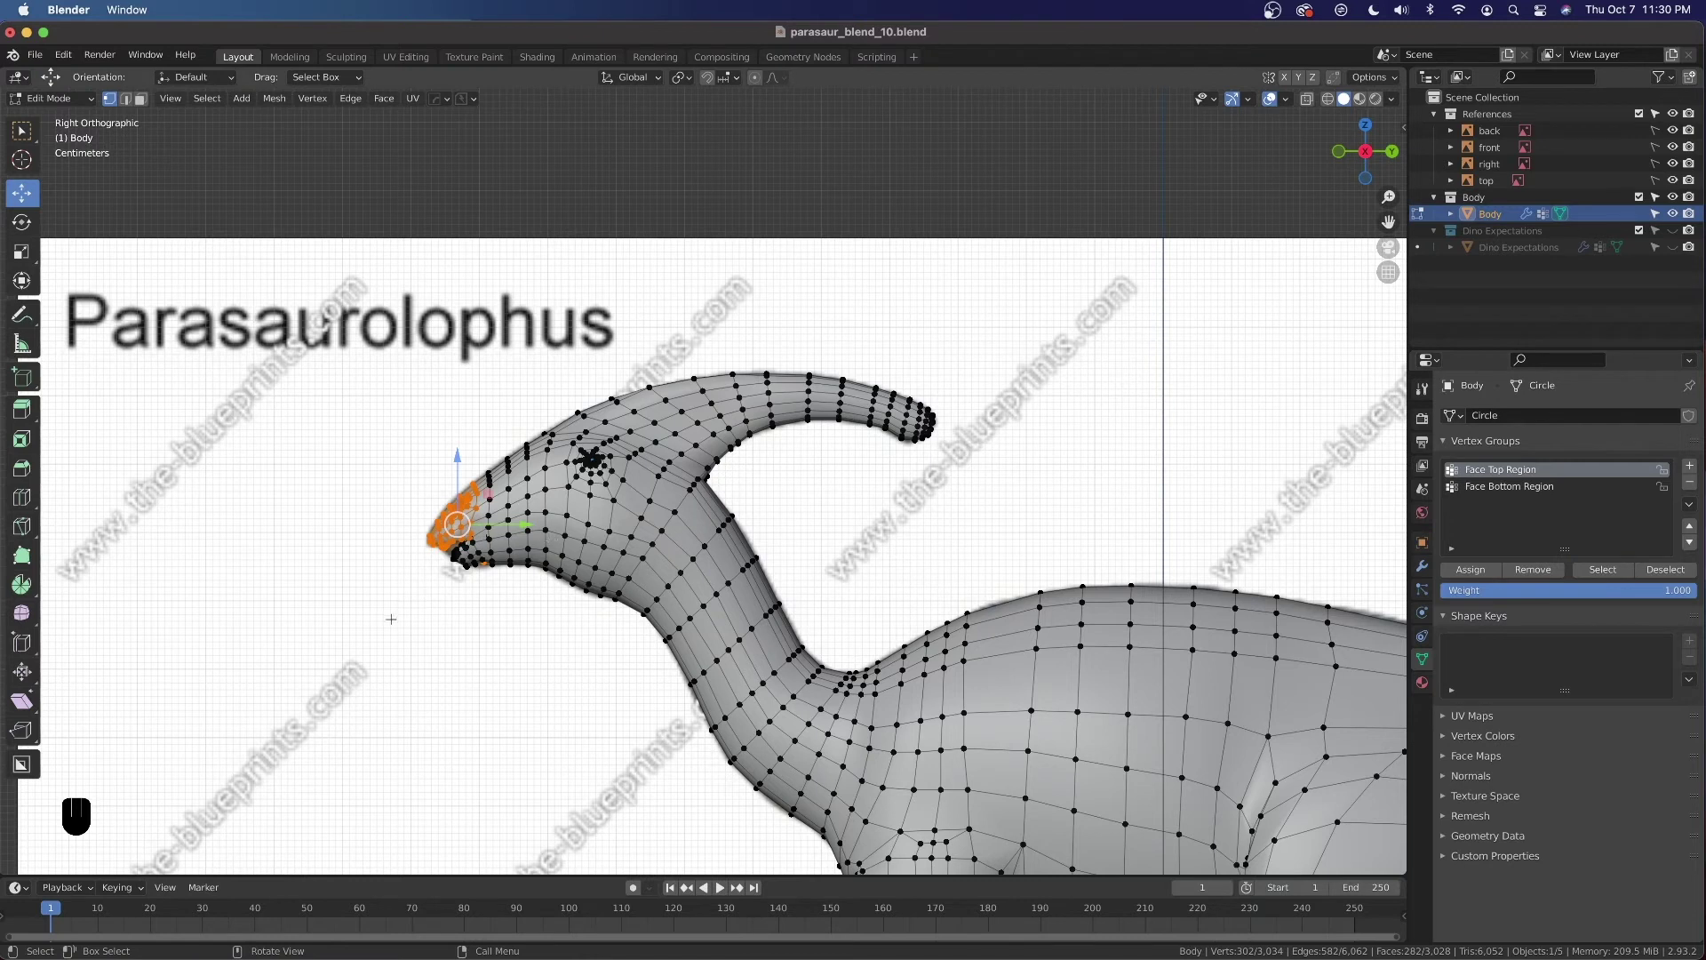
{"action": "key", "text": "c"}
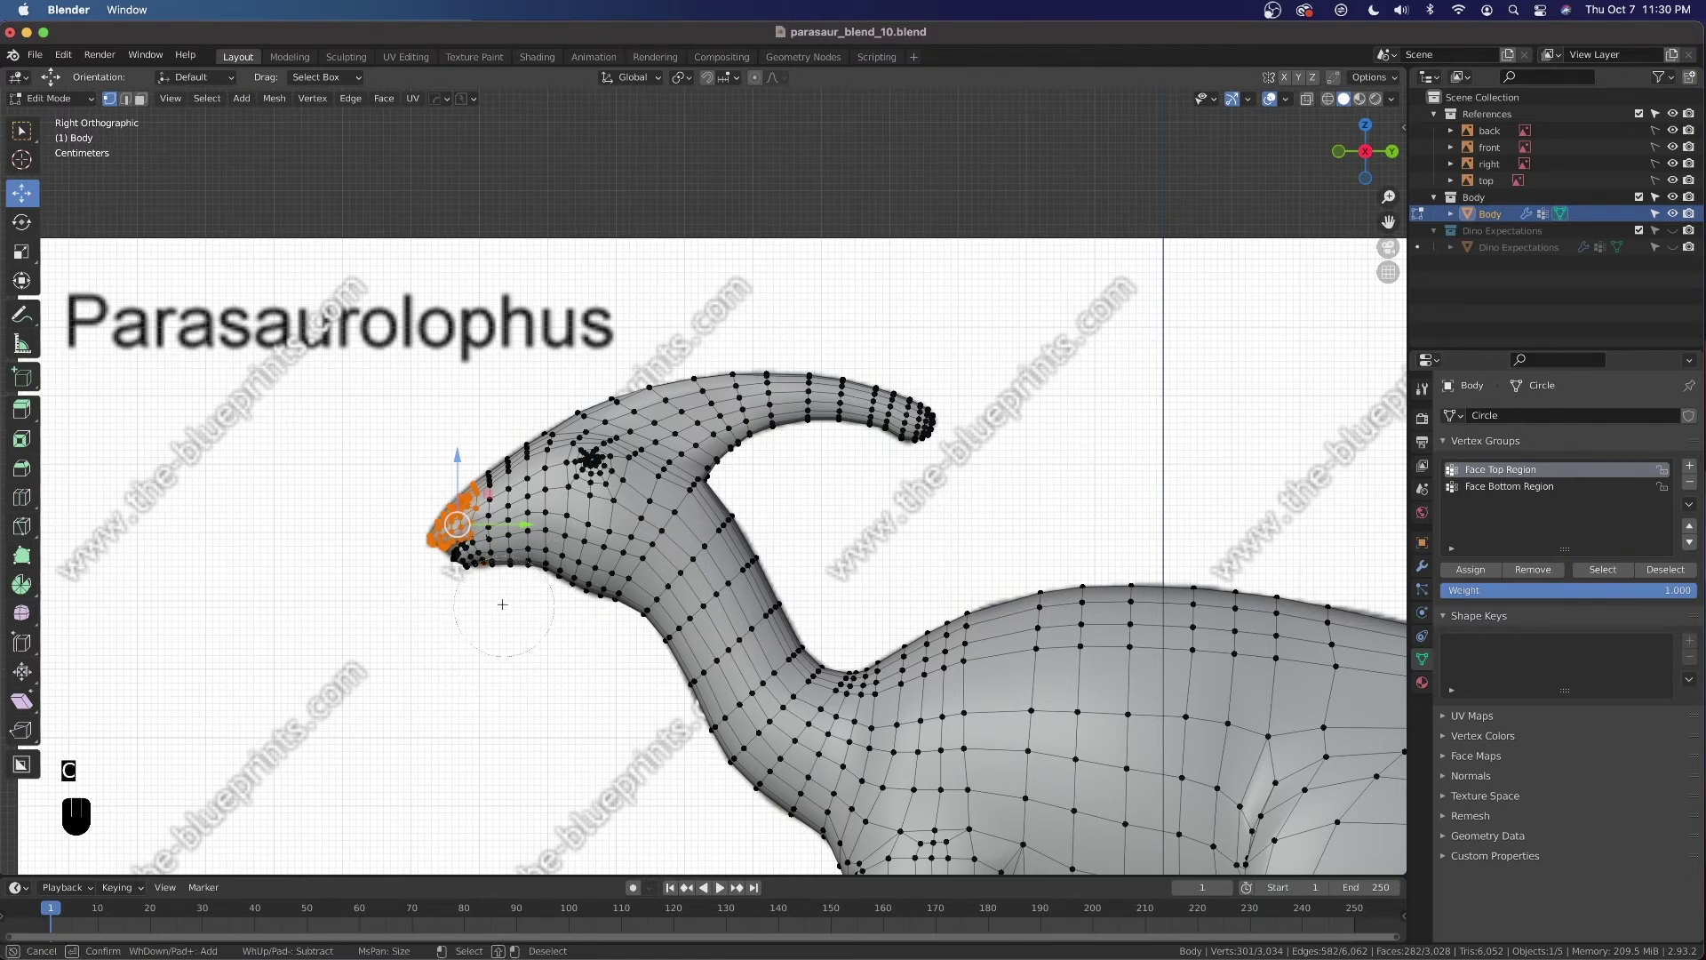
{"action": "right_click", "coordinate": [438, 588]}
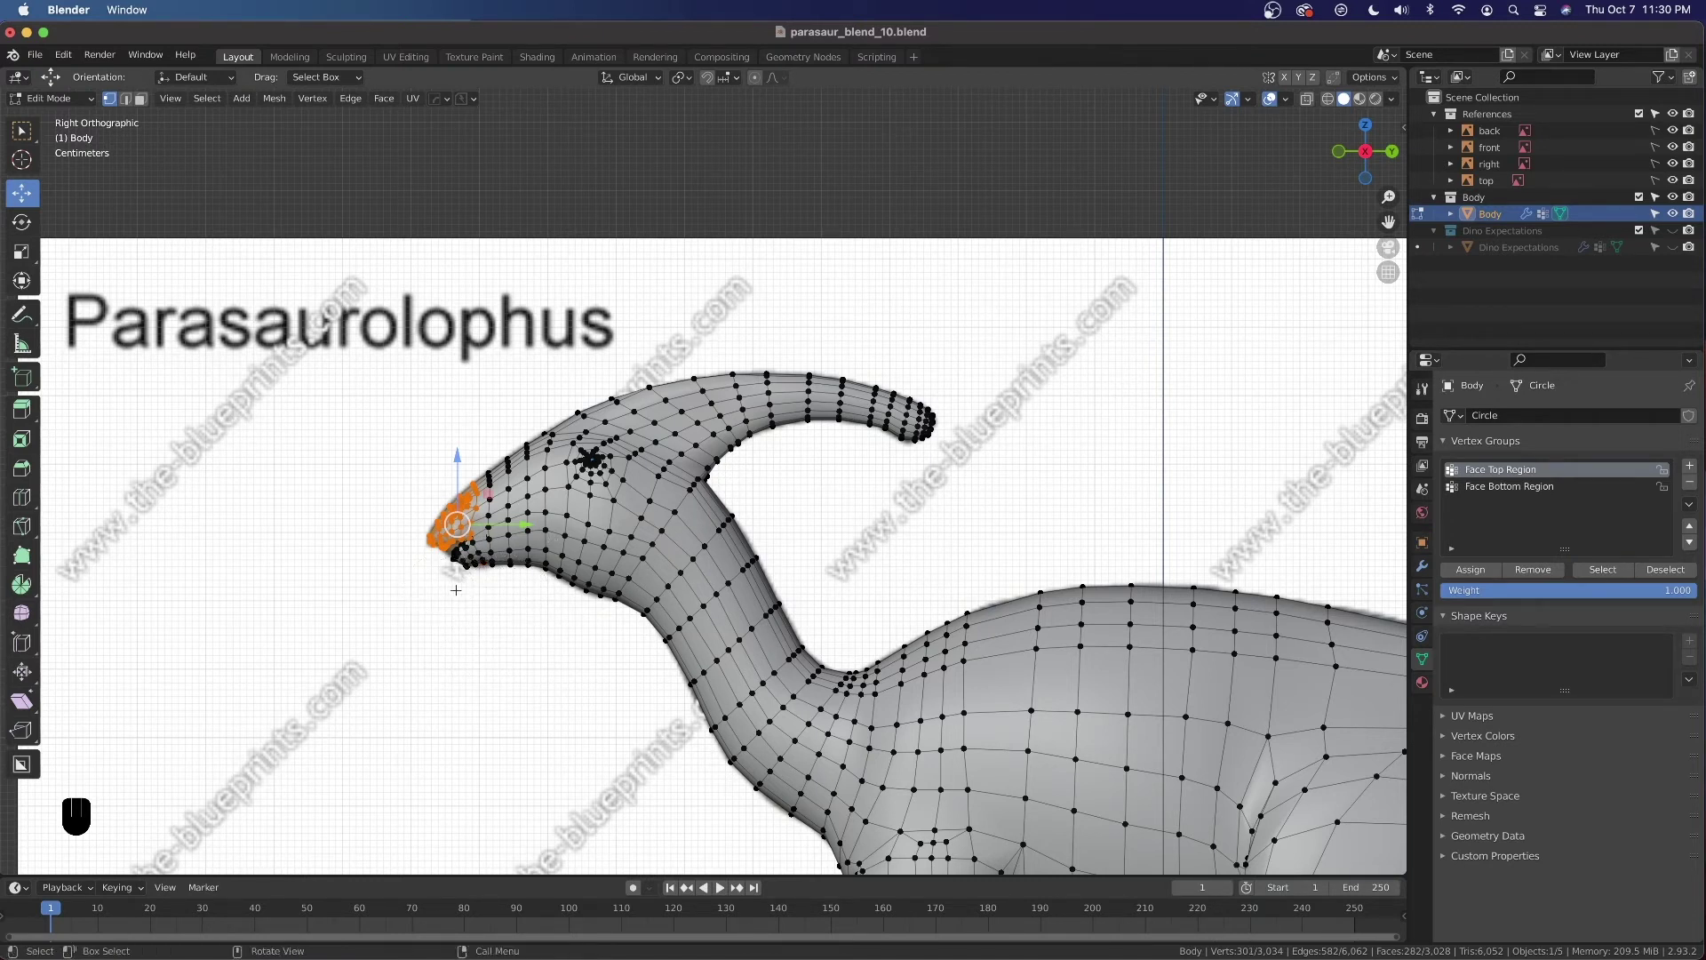
{"action": "key", "text": "h"}
Merge the doubled centerline vertices at the middle and front tip of the tongue's upper surface, each at center
{"action": "middle_click_drag", "start_coordinate": [459, 591], "coordinate": [531, 598]}
{"action": "middle_click_drag", "start_coordinate": [590, 611], "coordinate": [631, 663]}
{"action": "scroll", "coordinate": [634, 659], "scroll_direction": "up", "scroll_amount": 2}
{"action": "scroll", "coordinate": [734, 618], "scroll_direction": "up", "scroll_amount": 3}
{"action": "scroll", "coordinate": [734, 618], "scroll_direction": "down", "scroll_amount": 3}
{"action": "scroll", "coordinate": [632, 663], "scroll_direction": "up", "scroll_amount": 5}
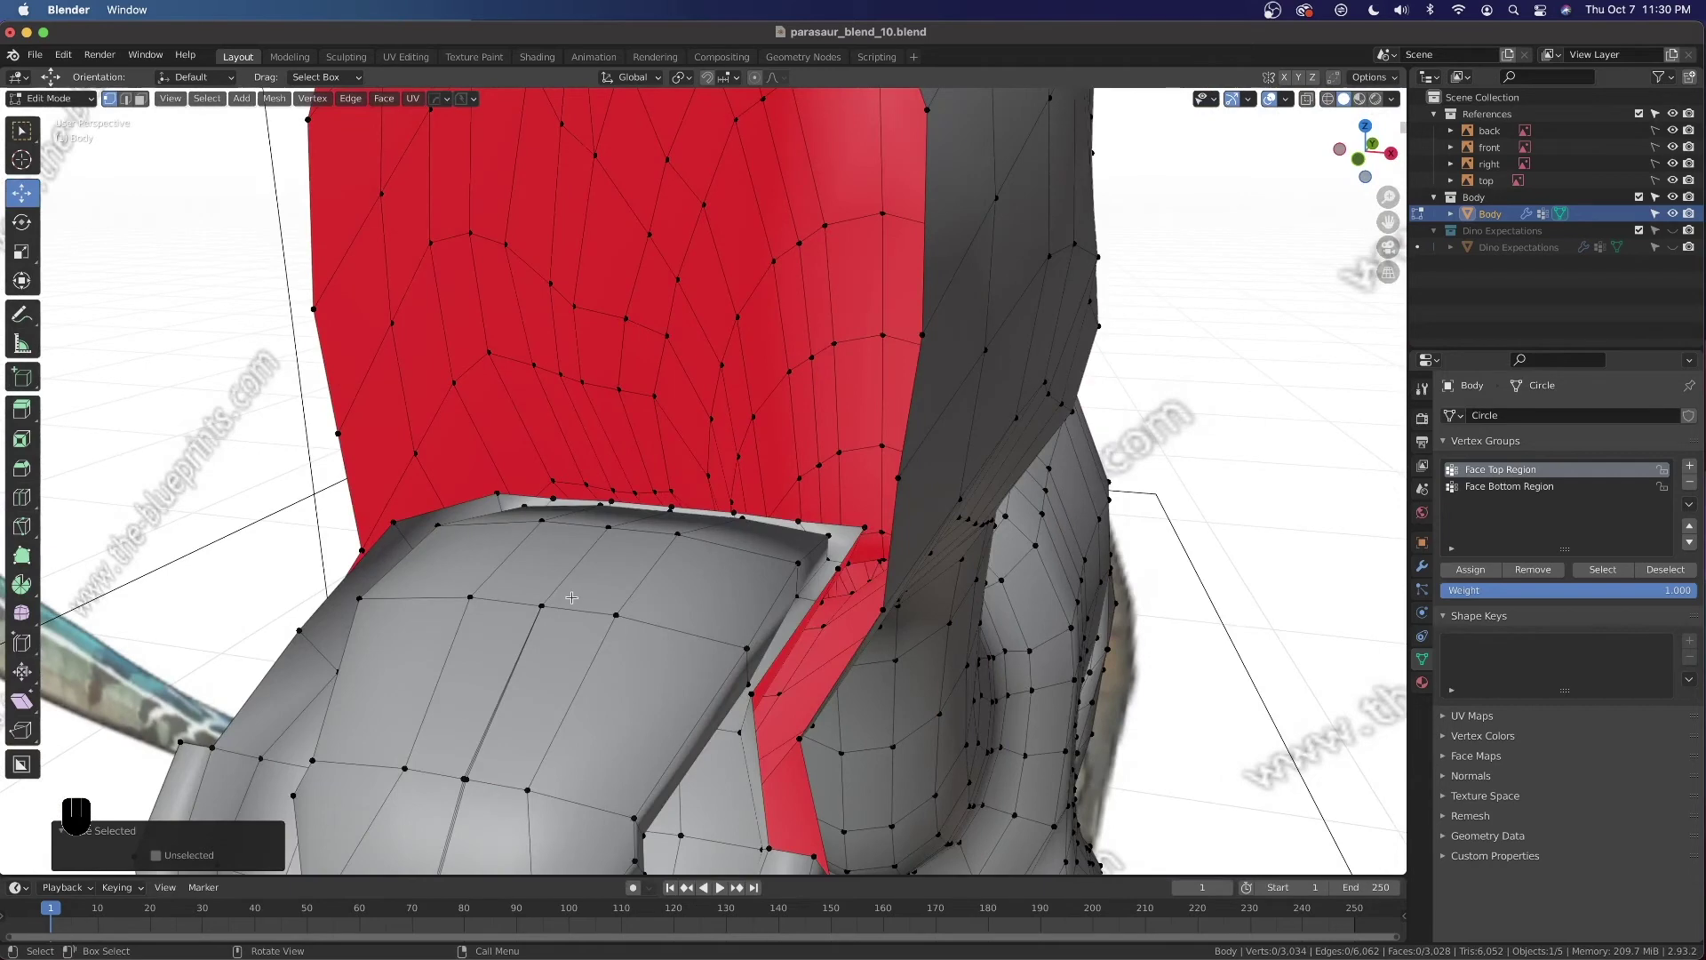
{"action": "left_click", "coordinate": [518, 633]}
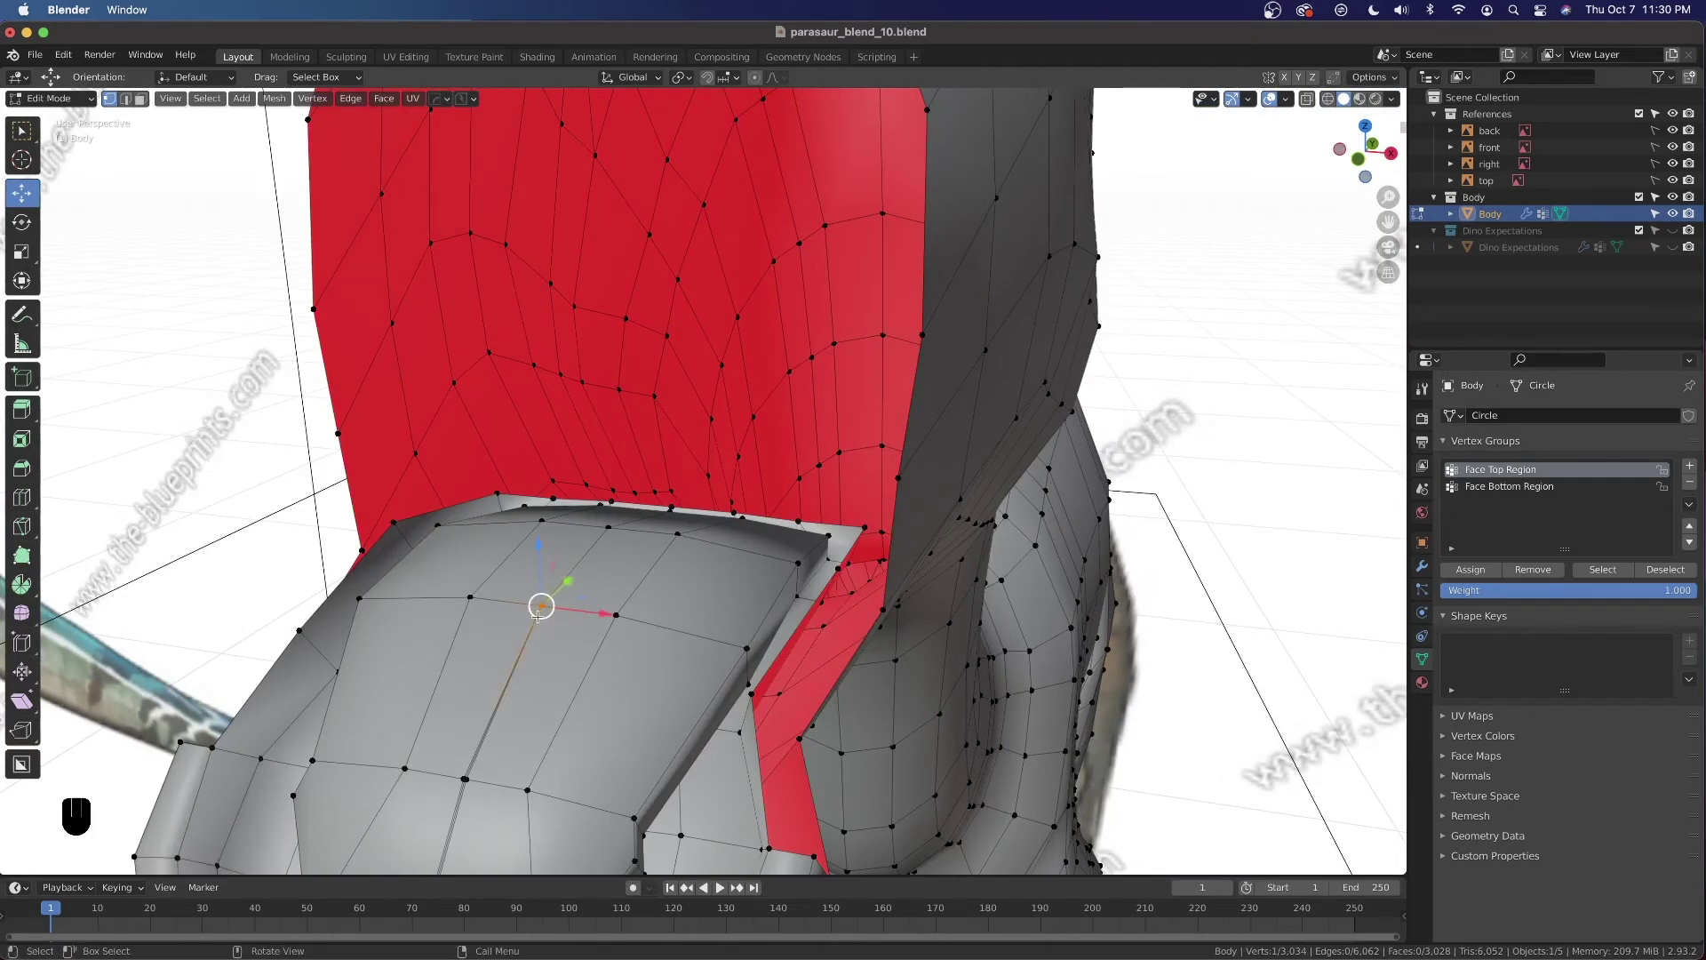
{"action": "middle_click_drag", "start_coordinate": [601, 678], "coordinate": [776, 545], "text": "shift"}
{"action": "left_click_drag", "start_coordinate": [777, 520], "coordinate": [700, 578]}
{"action": "key", "text": "m"}
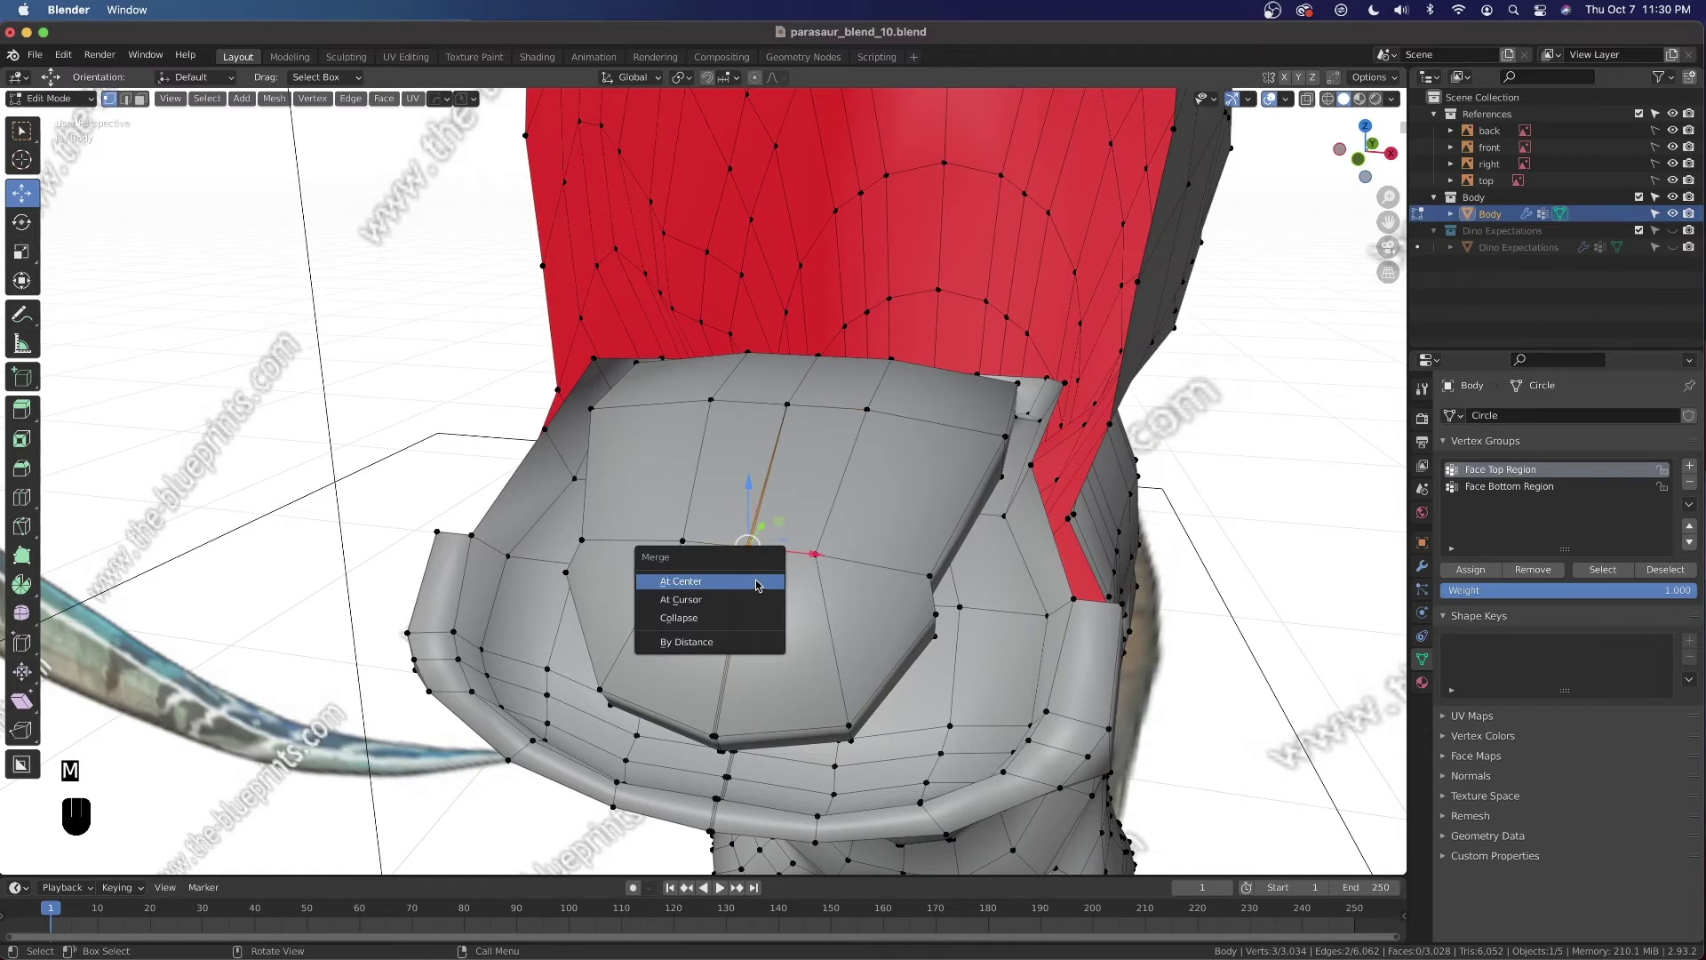
{"action": "left_click", "coordinate": [757, 586]}
{"action": "left_click_drag", "start_coordinate": [701, 741], "coordinate": [716, 731]}
{"action": "key", "text": "m"}
{"action": "left_click", "coordinate": [711, 727]}
Merge the doubled centerline vertices on the front rim of the lower lip at center
{"action": "middle_click_drag", "start_coordinate": [717, 732], "coordinate": [787, 576]}
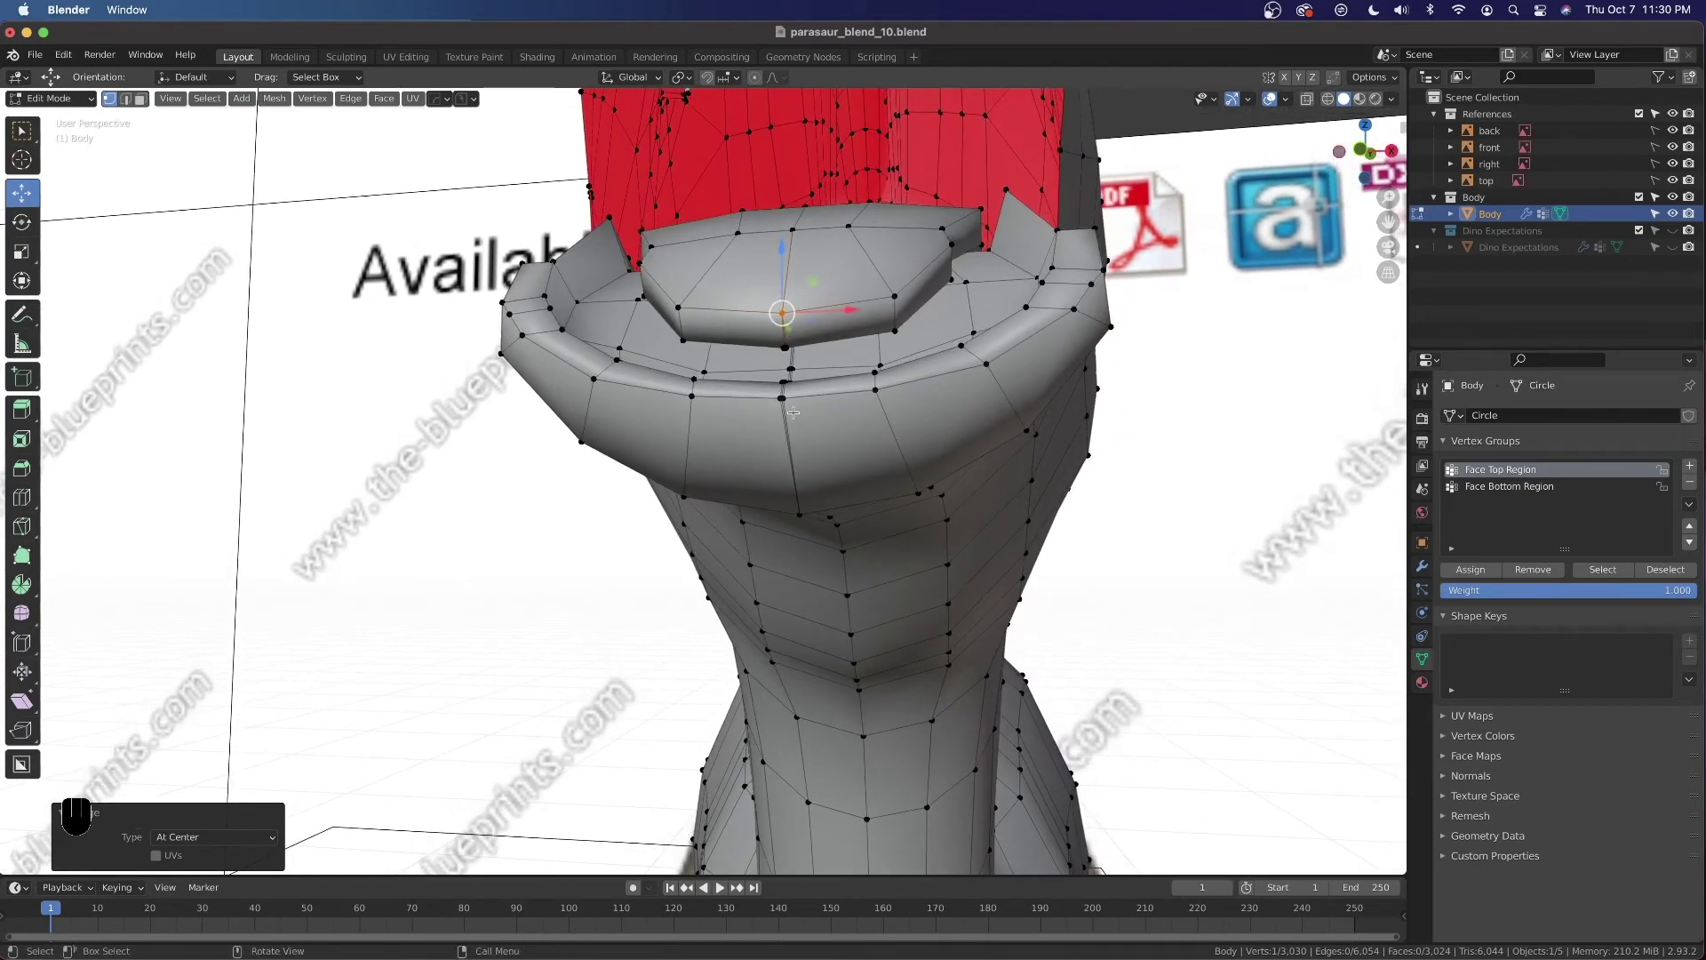
{"action": "left_click", "coordinate": [782, 399], "text": "ctrl"}
{"action": "key", "text": "m"}
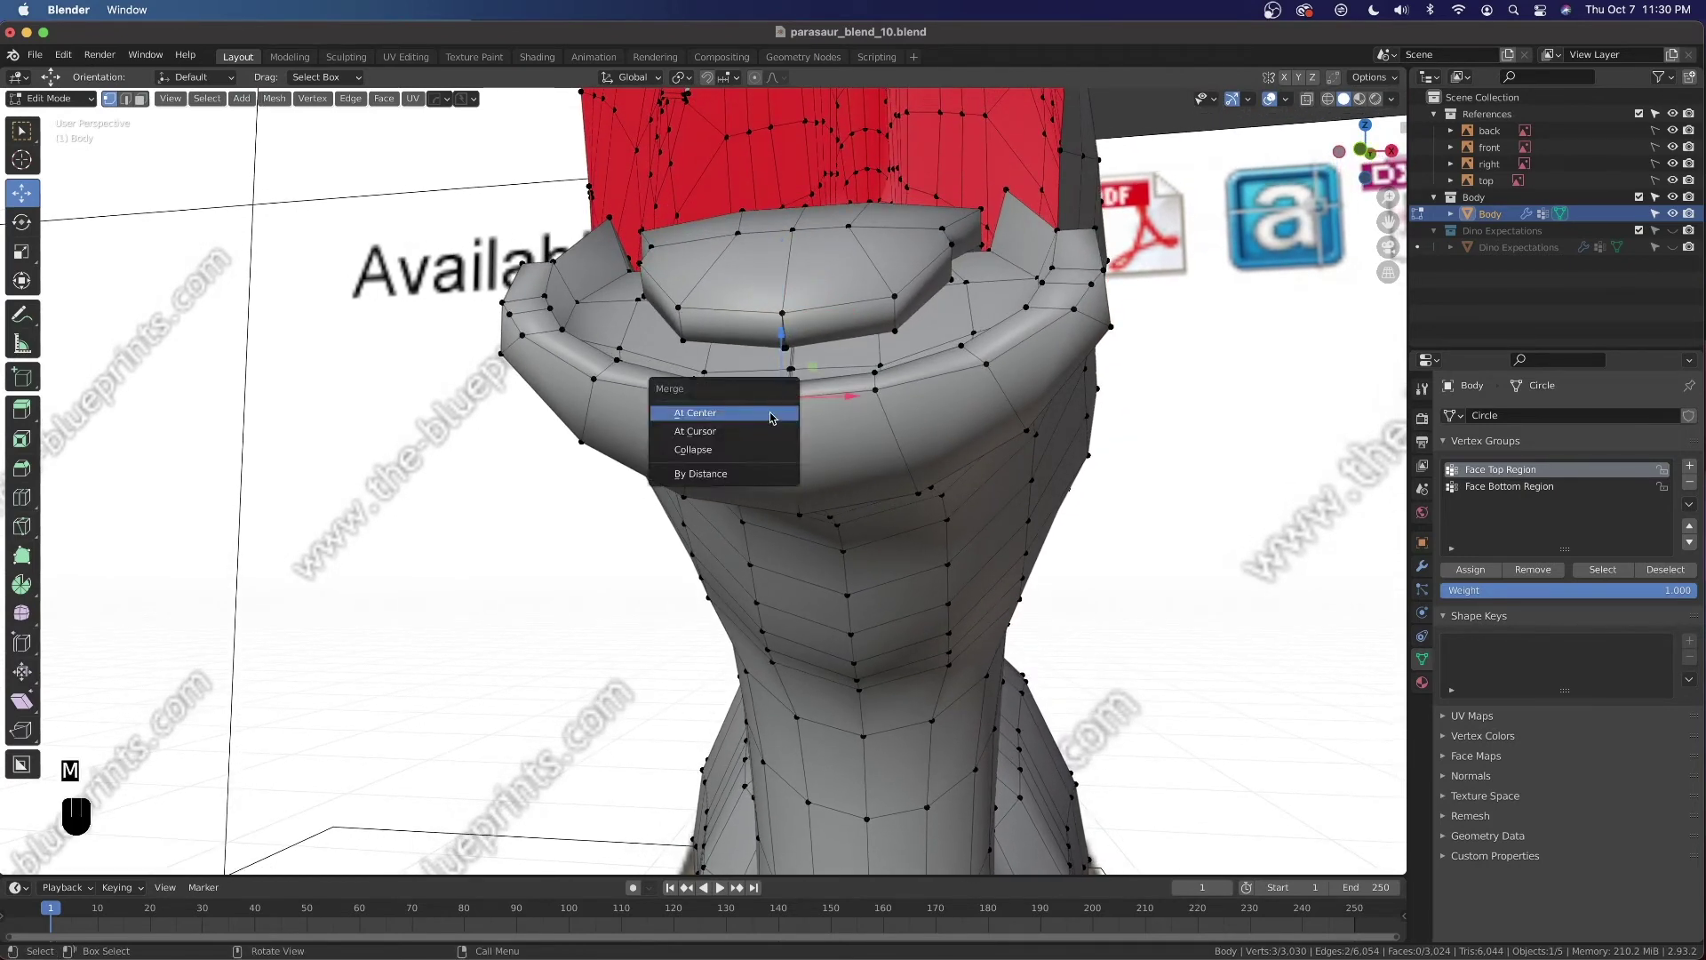
{"action": "left_click", "coordinate": [770, 408]}
Hide the tongue's upper centerline vertices and merge the two doubled vertex clusters exposed on its underside, each at center
{"action": "left_click", "coordinate": [784, 317]}
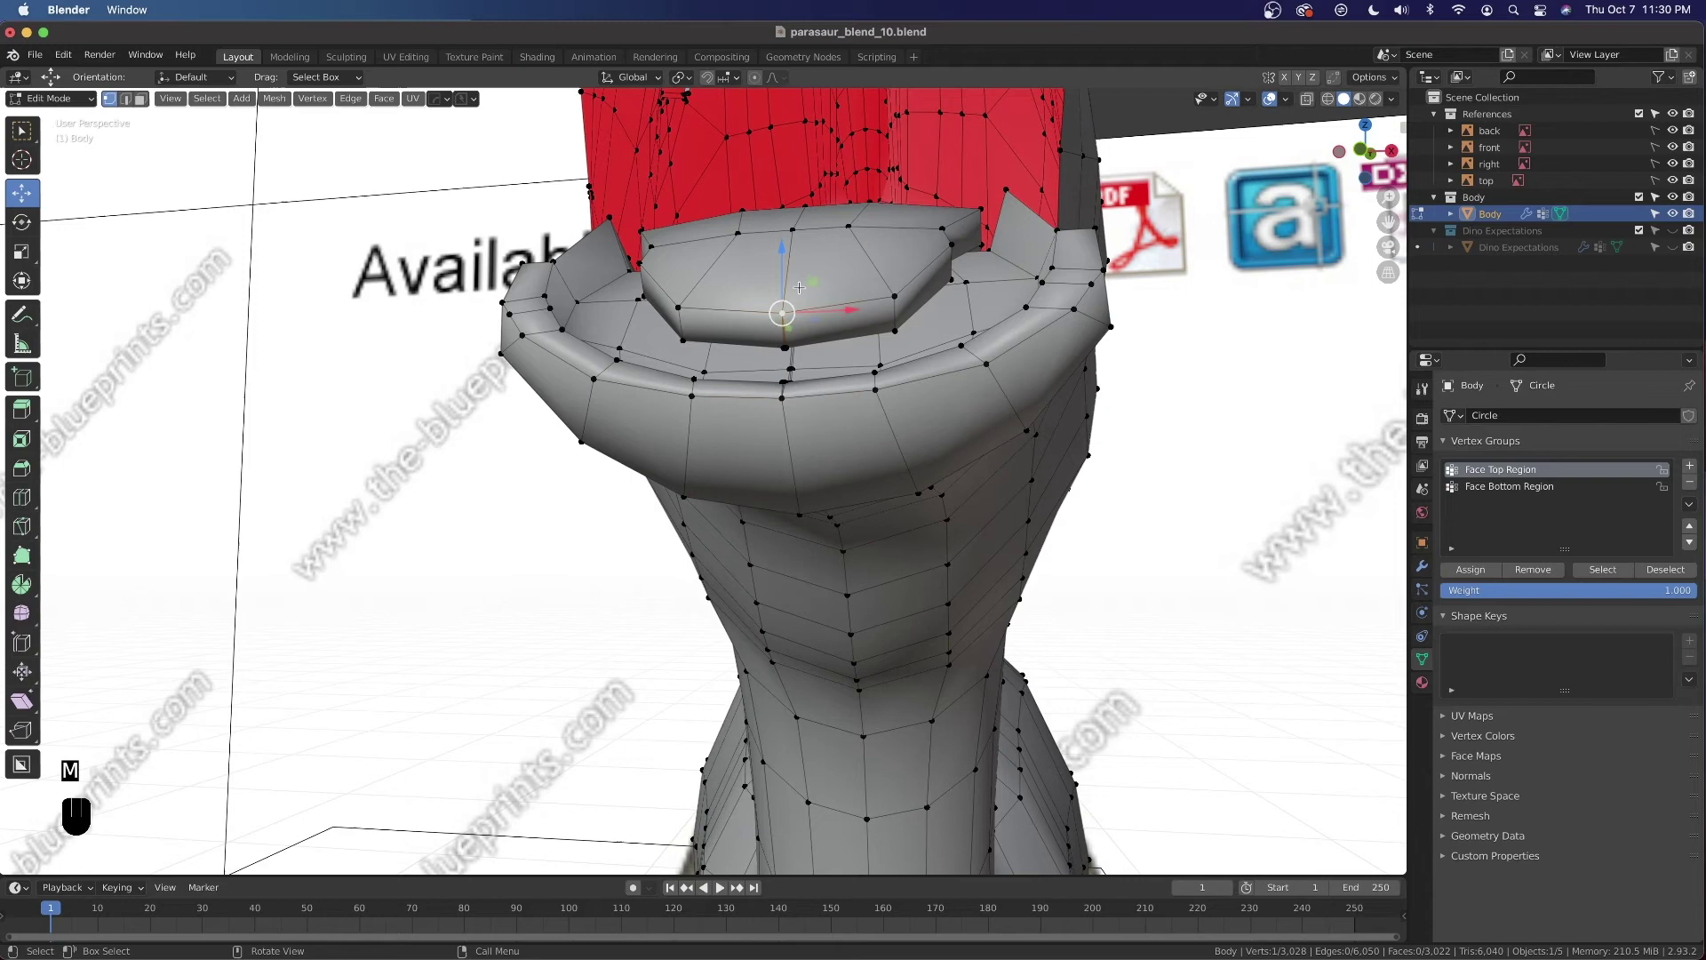
{"action": "key", "text": "h"}
{"action": "middle_click_drag", "start_coordinate": [800, 235], "coordinate": [811, 380]}
{"action": "scroll", "coordinate": [811, 380], "scroll_direction": "up", "scroll_amount": 4}
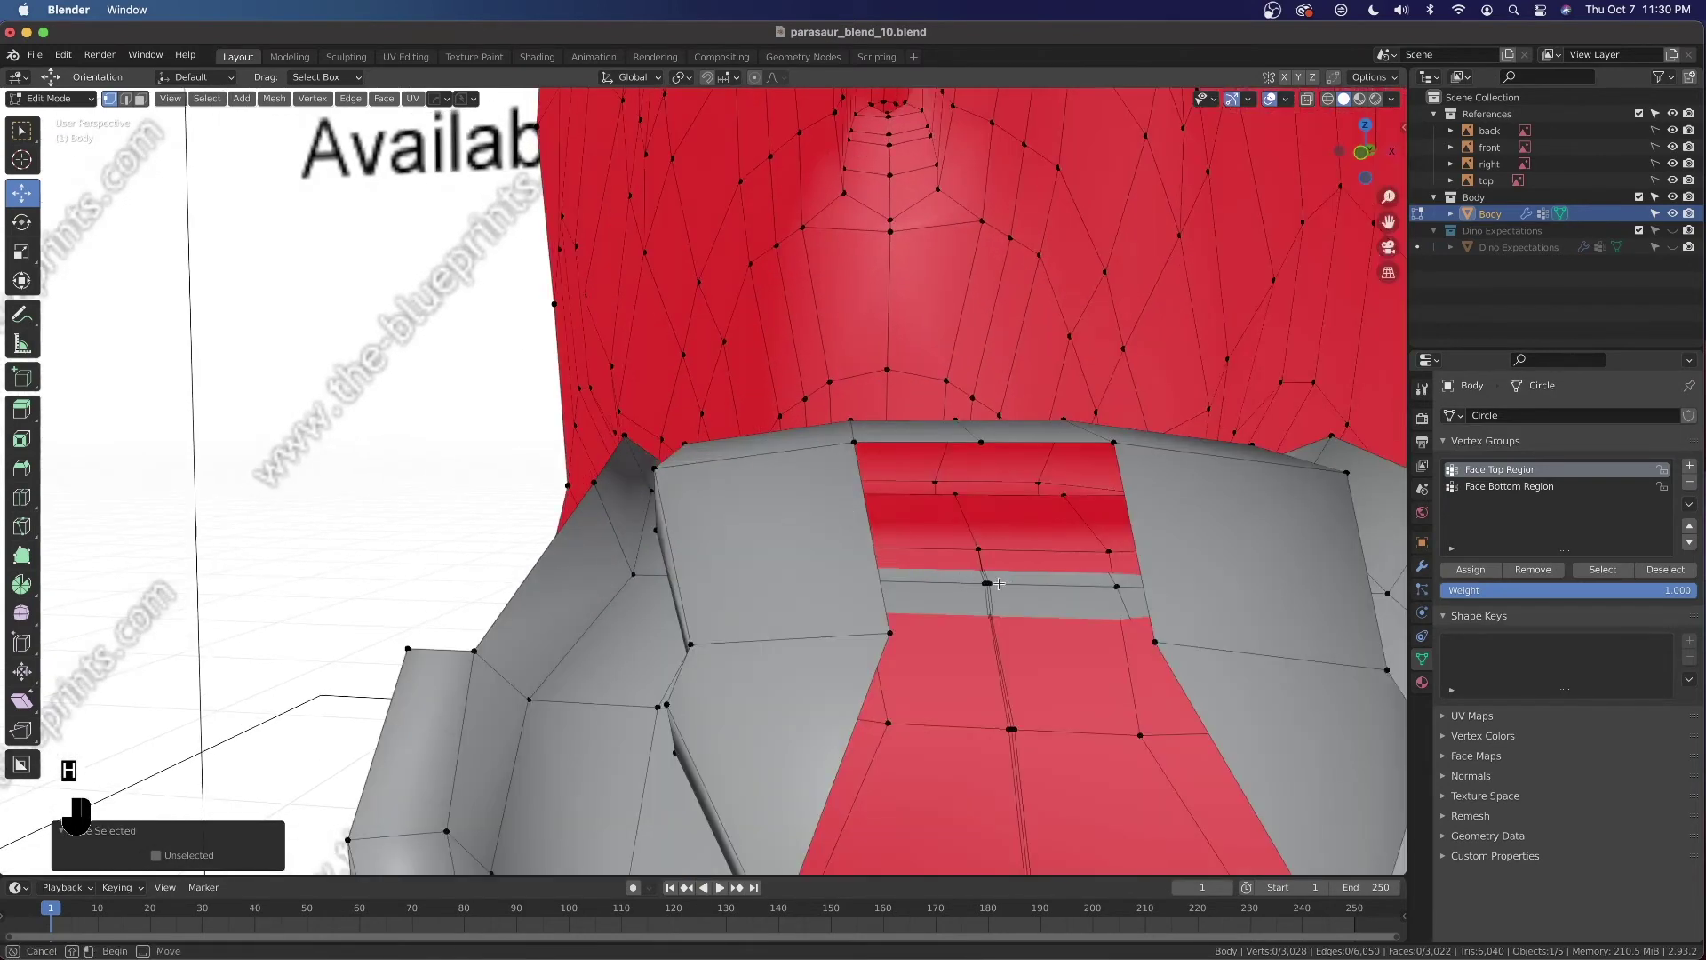
{"action": "left_click", "coordinate": [978, 602], "text": "alt"}
{"action": "key", "text": "m"}
{"action": "left_click", "coordinate": [978, 602]}
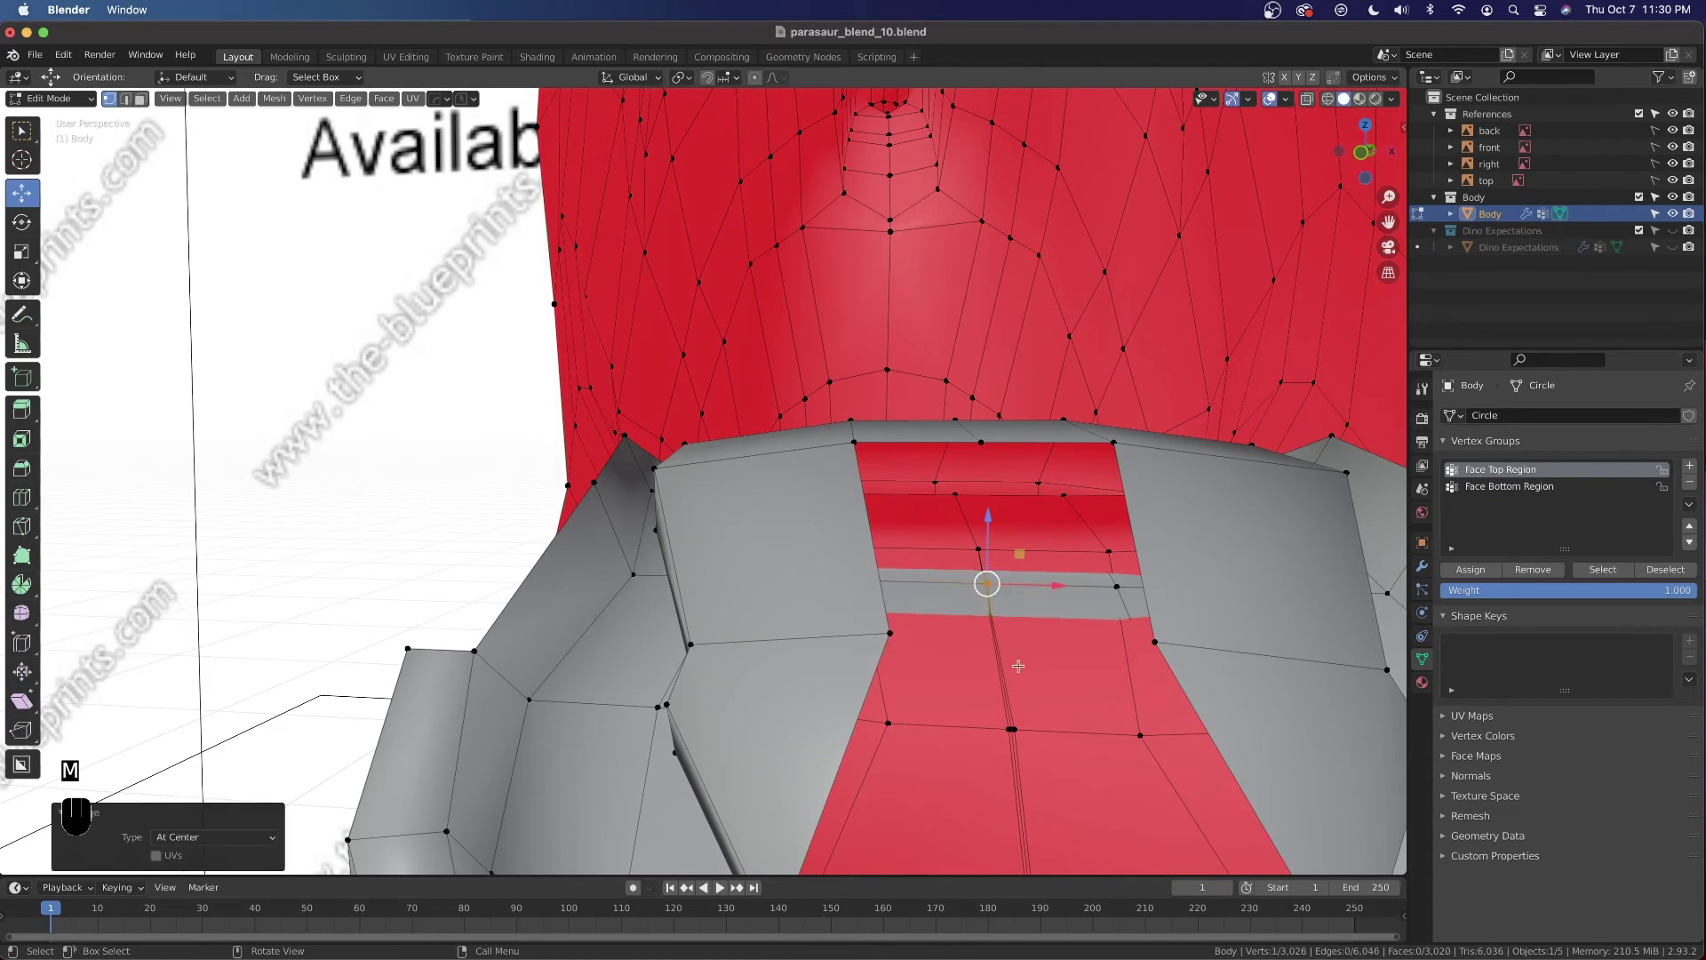
{"action": "left_click", "coordinate": [978, 755], "text": "alt"}
{"action": "key", "text": "m"}
{"action": "left_click", "coordinate": [978, 755]}
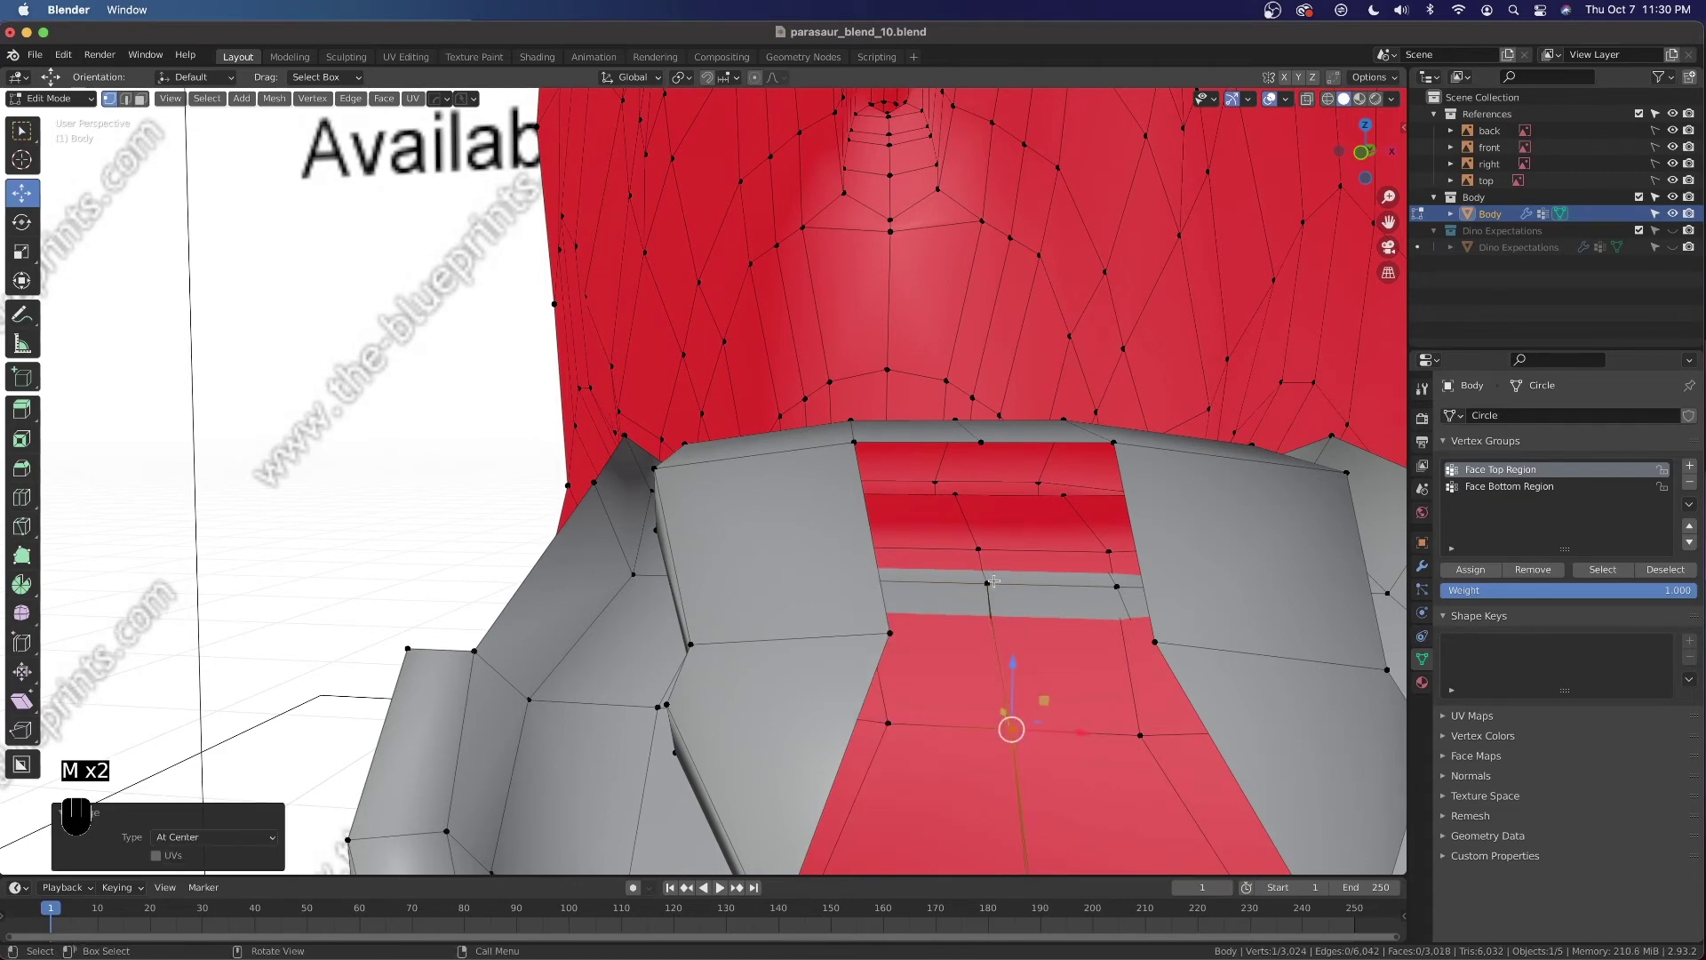
Merge the doubled centerline vertices on the lower edge of the tongue tip at center
{"action": "middle_click_drag", "start_coordinate": [1020, 696], "coordinate": [708, 448], "text": "shift"}
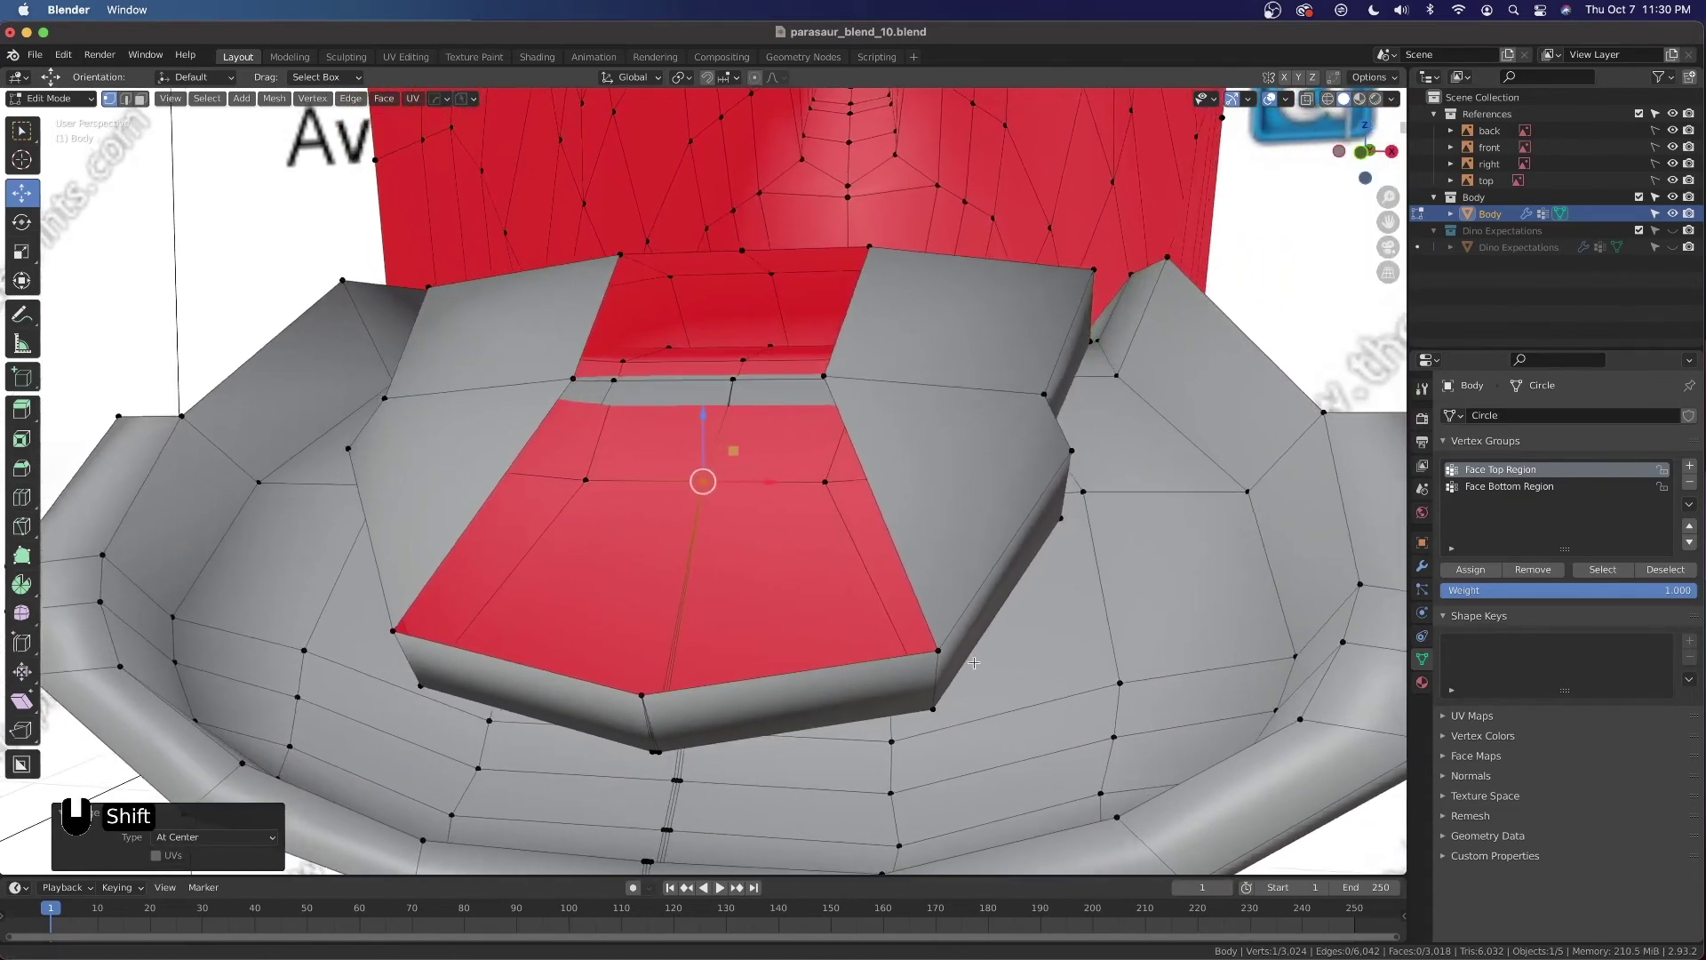
{"action": "left_click_drag", "start_coordinate": [665, 744], "coordinate": [630, 762]}
{"action": "key", "text": "m"}
{"action": "left_click", "coordinate": [744, 755]}
Turn on X-ray and merge the first doubled centerline vertices on the mouth floor beneath the tongue at center
{"action": "key", "text": "alt+z"}
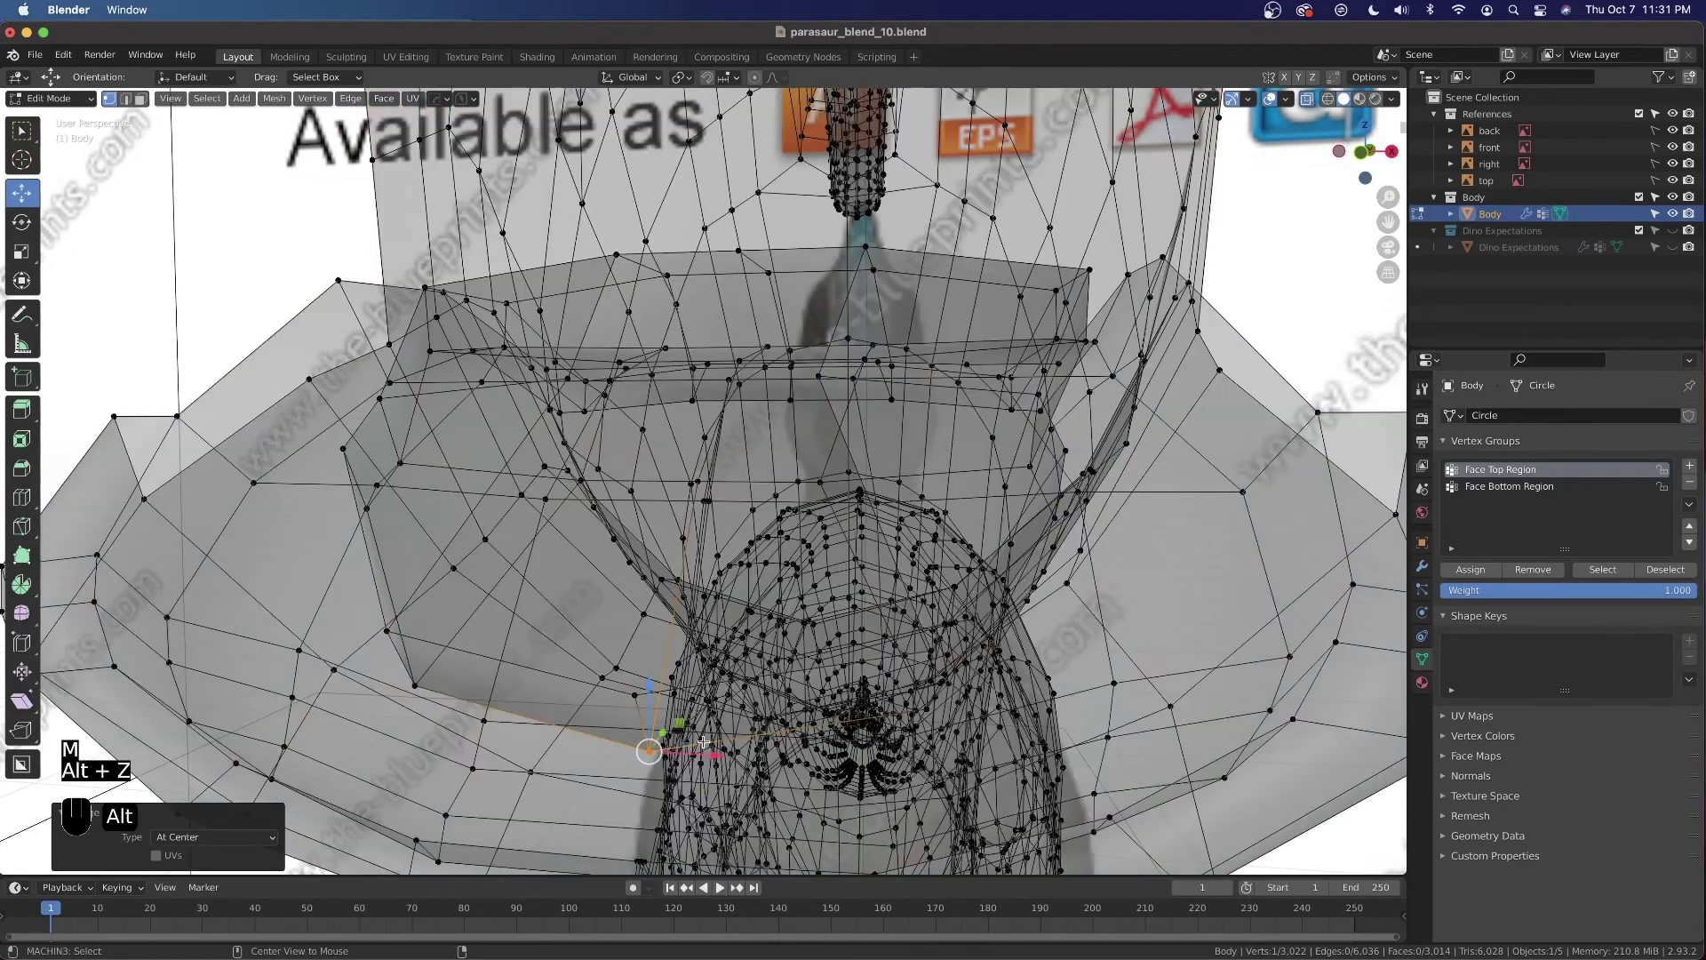
{"action": "middle_click_drag", "start_coordinate": [703, 735], "coordinate": [706, 638]}
{"action": "middle_click_drag", "start_coordinate": [558, 680], "coordinate": [669, 539], "text": "shift"}
{"action": "scroll", "coordinate": [664, 533], "scroll_direction": "up", "scroll_amount": 2}
{"action": "scroll", "coordinate": [660, 536], "scroll_direction": "down", "scroll_amount": 2}
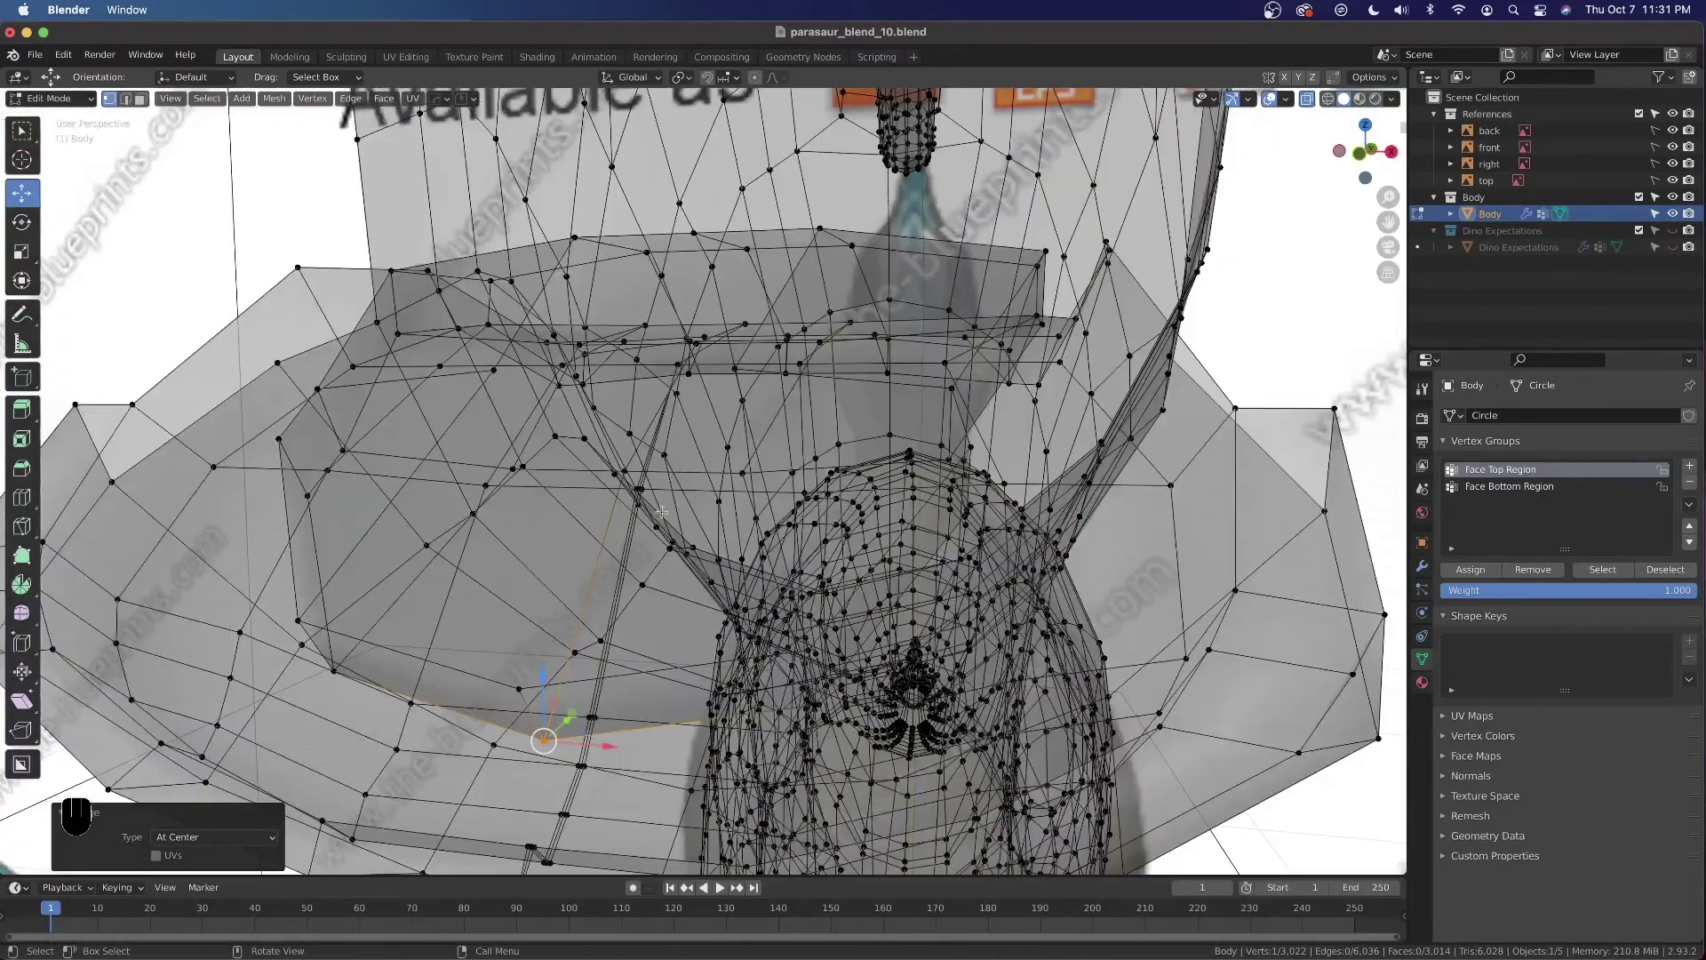
{"action": "left_click_drag", "start_coordinate": [1389, 197], "coordinate": [1389, 162]}
{"action": "mouse_move", "coordinate": [556, 506]}
{"action": "left_mouse_down"}
{"action": "mouse_move", "coordinate": [573, 495]}
{"action": "mouse_move", "coordinate": [555, 483]}
{"action": "mouse_move", "coordinate": [550, 505]}
{"action": "mouse_move", "coordinate": [570, 489]}
{"action": "left_mouse_up"}
{"action": "key", "text": "m"}
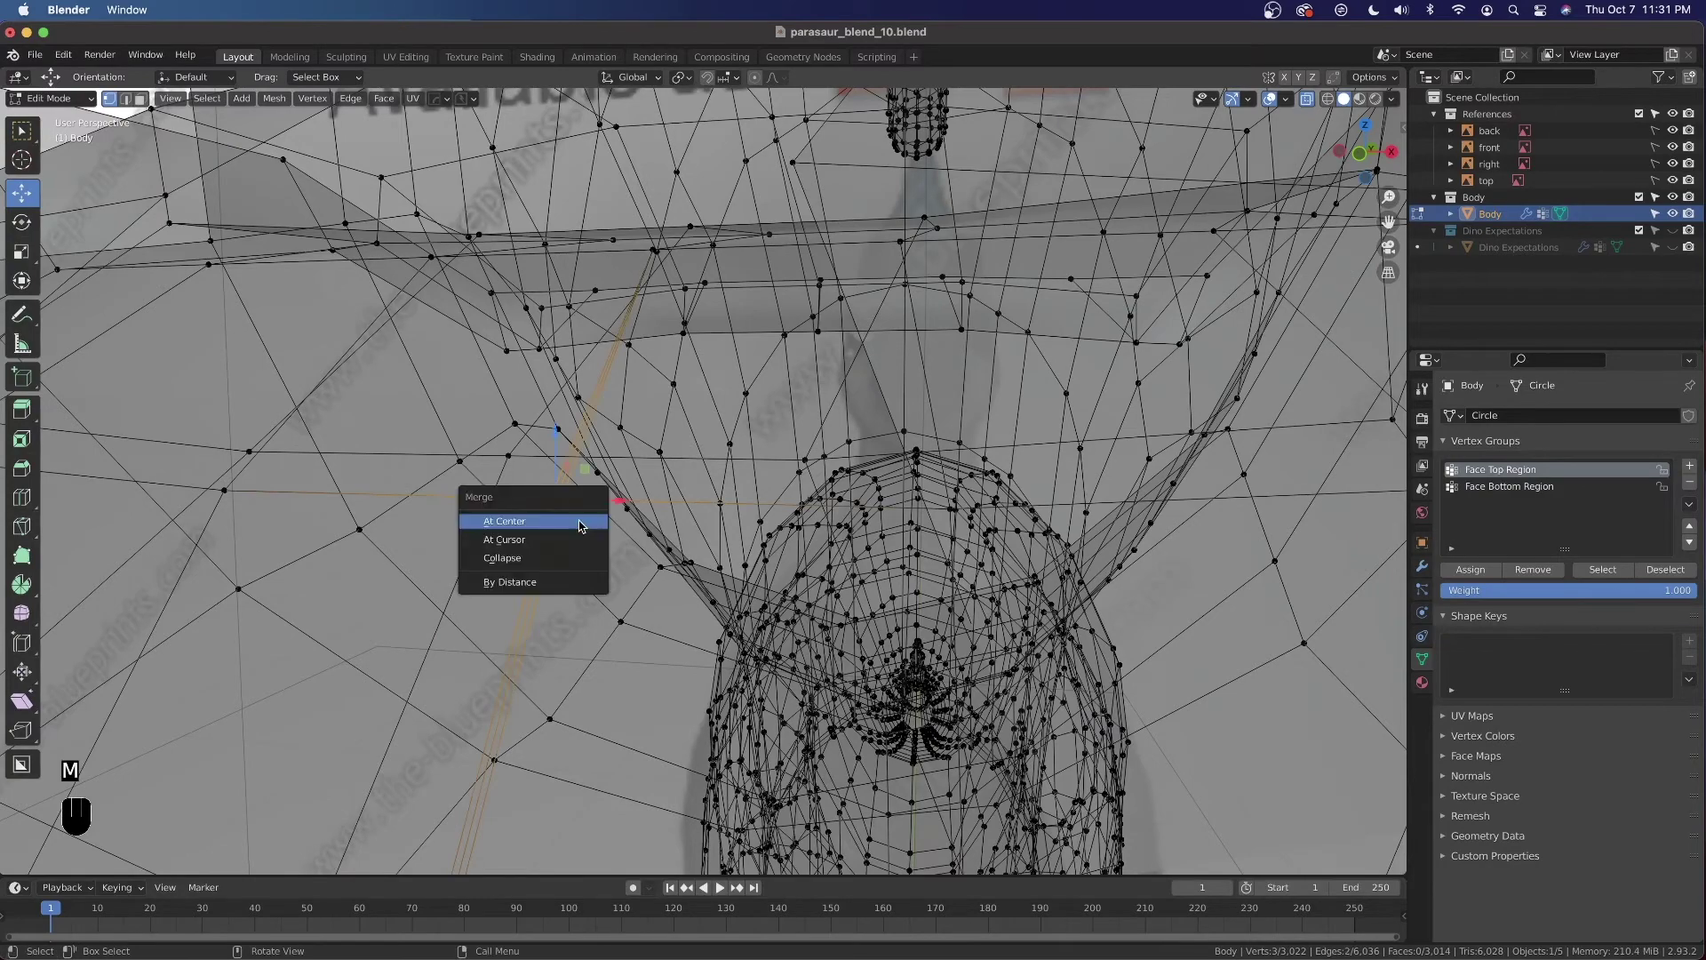
{"action": "left_click", "coordinate": [579, 520]}
Merge the next two clusters of doubled centerline vertices along the mouth floor, each at center
{"action": "mouse_move", "coordinate": [672, 638]}
{"action": "middle_mouse_down", "text": "shift"}
{"action": "mouse_move", "coordinate": [694, 599]}
{"action": "mouse_move", "coordinate": [662, 611]}
{"action": "middle_mouse_up", "text": "shift"}
{"action": "left_click_drag", "start_coordinate": [622, 601], "coordinate": [659, 581]}
{"action": "key", "text": "m"}
{"action": "left_click", "coordinate": [665, 590]}
{"action": "left_click_drag", "start_coordinate": [582, 711], "coordinate": [641, 747]}
{"action": "key", "text": "m"}
{"action": "left_click", "coordinate": [640, 746]}
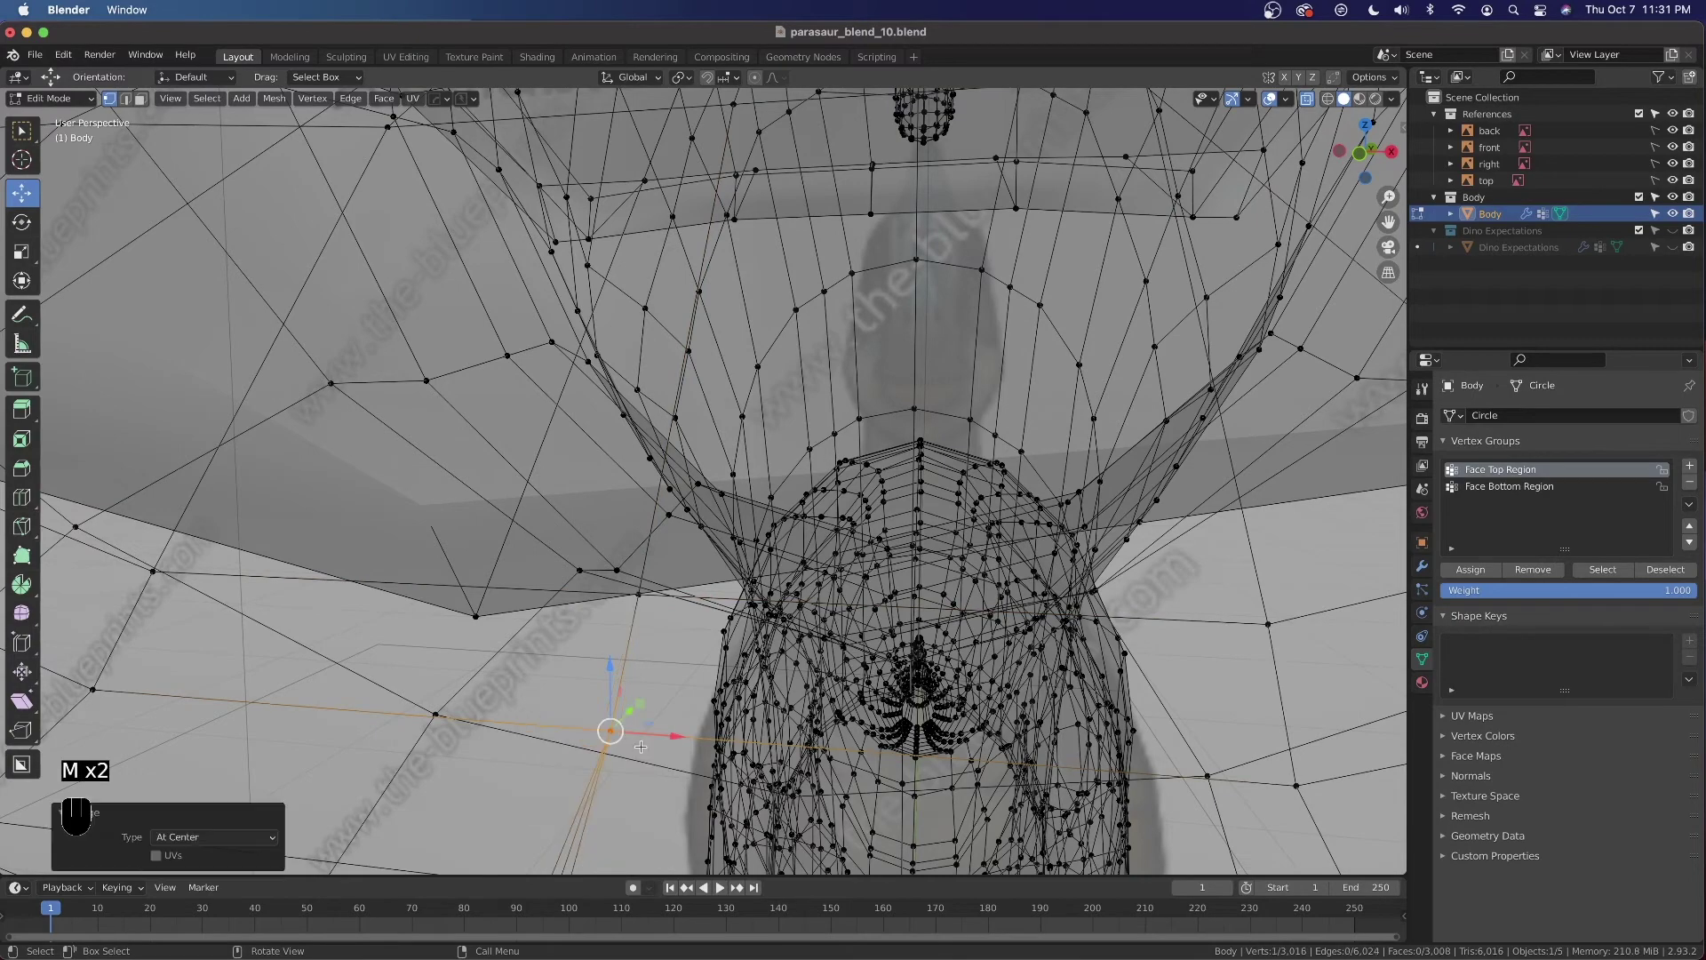
Merge the two doubled centerline vertex clusters where the mouth floor meets the lower lip, each at center
{"action": "left_click_drag", "start_coordinate": [1388, 197], "coordinate": [1385, 382]}
{"action": "middle_click_drag", "start_coordinate": [824, 544], "coordinate": [1188, 224], "text": "shift"}
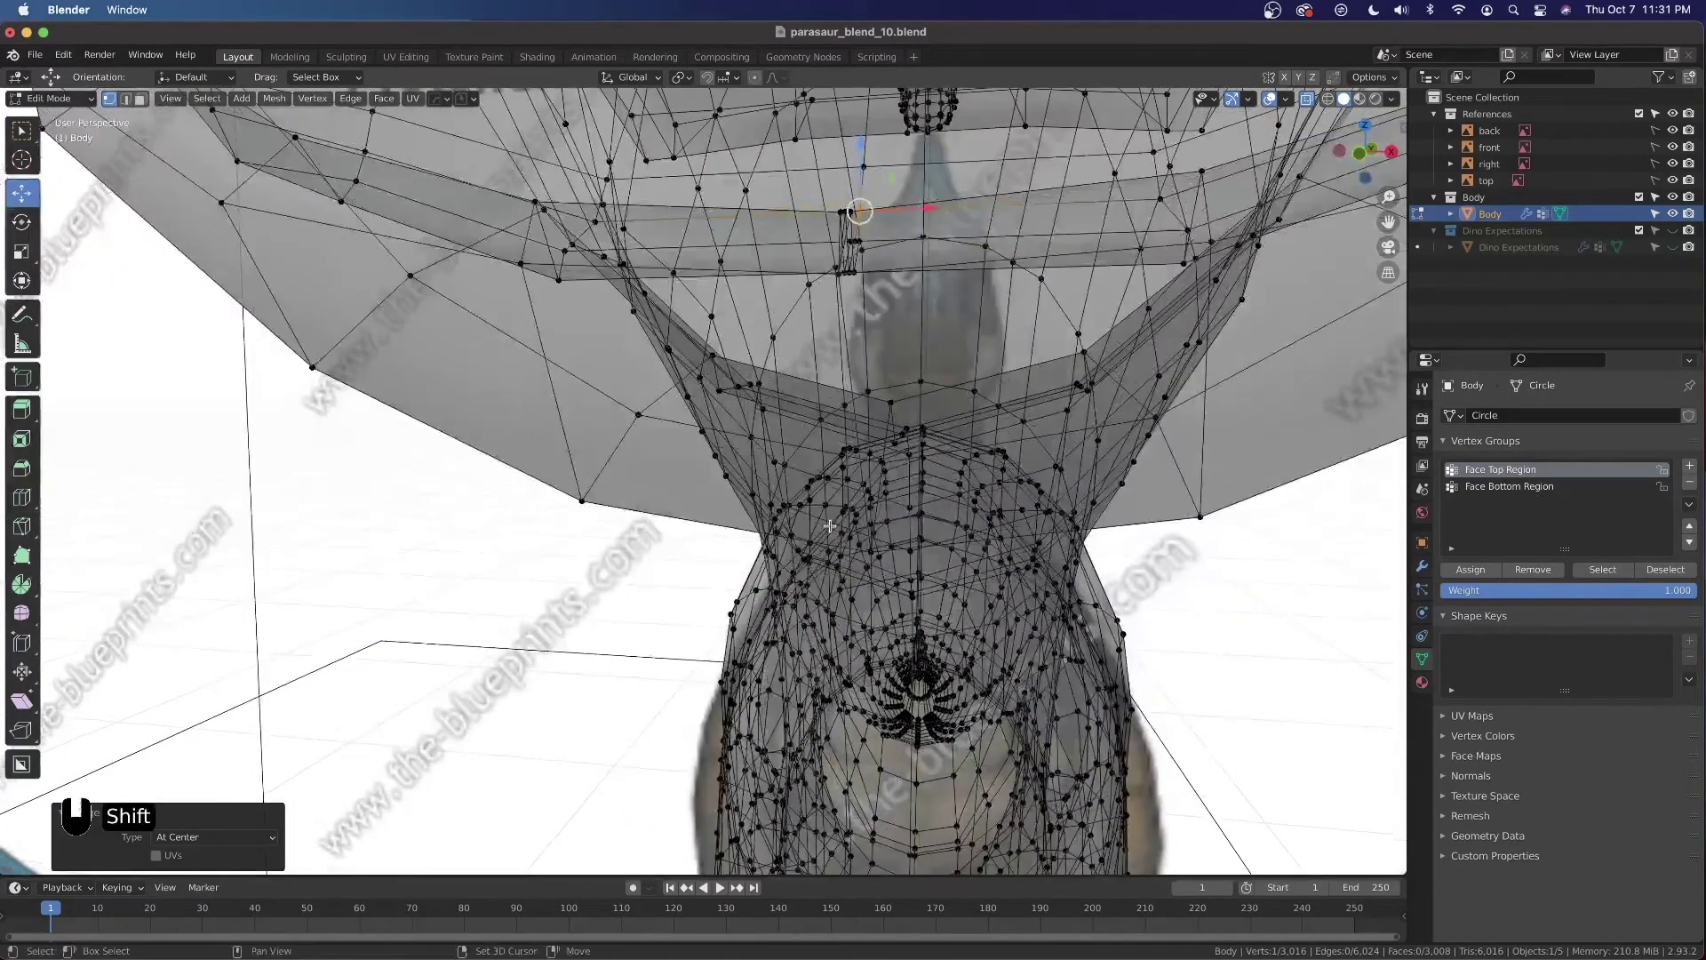
{"action": "left_click_drag", "start_coordinate": [1384, 195], "coordinate": [1384, 160]}
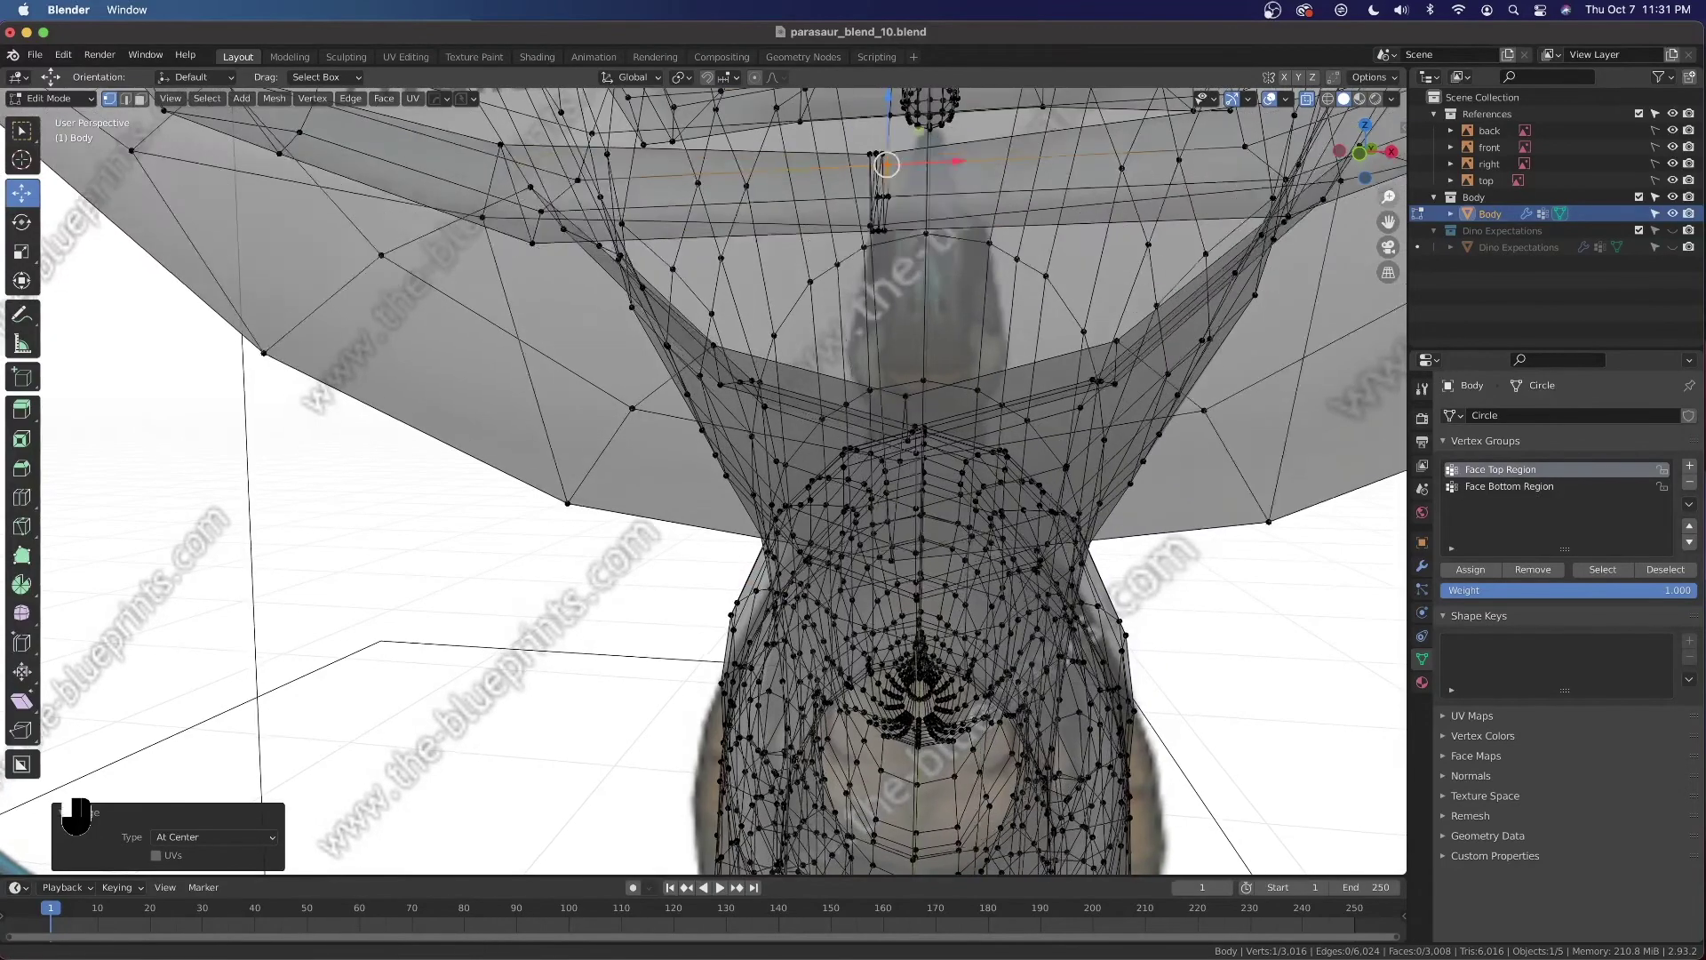
{"action": "middle_click_drag", "start_coordinate": [872, 302], "coordinate": [557, 540], "text": "shift"}
{"action": "left_click_drag", "start_coordinate": [532, 560], "coordinate": [566, 579]}
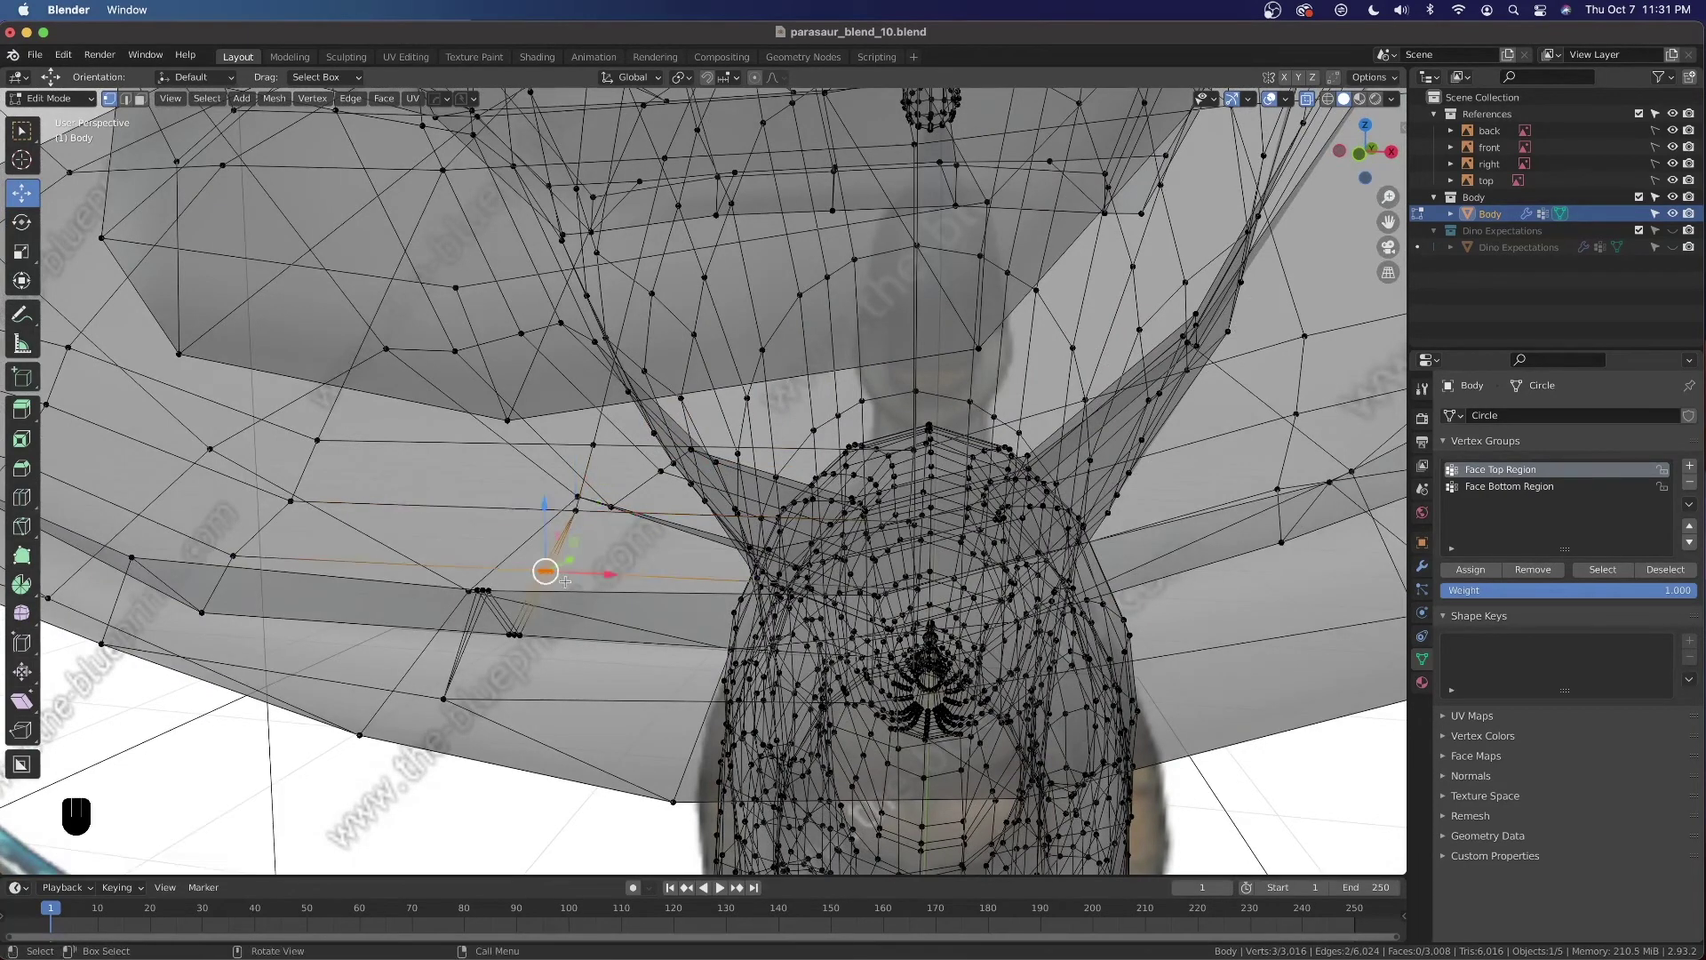
{"action": "key", "text": "m"}
{"action": "left_click", "coordinate": [614, 556]}
{"action": "left_click_drag", "start_coordinate": [498, 652], "coordinate": [537, 633]}
{"action": "key", "text": "m"}
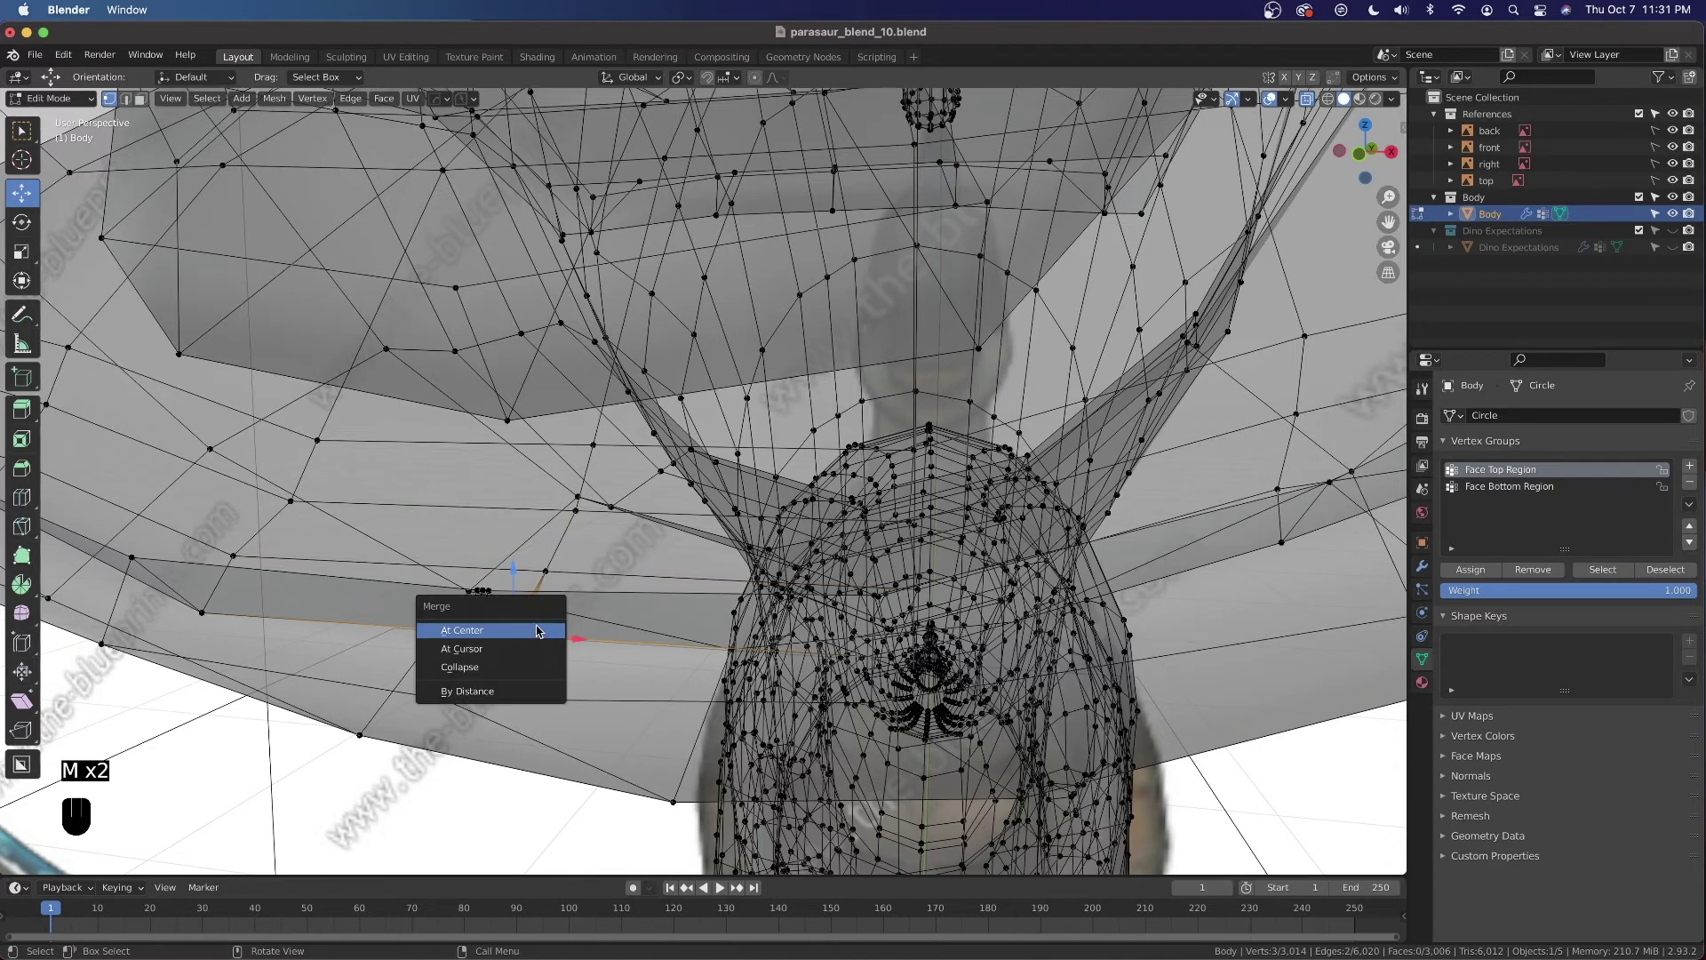
{"action": "left_click", "coordinate": [538, 630]}
Merge the next cluster of three doubled centerline vertices near the lower lip at center
{"action": "left_click", "coordinate": [494, 589]}
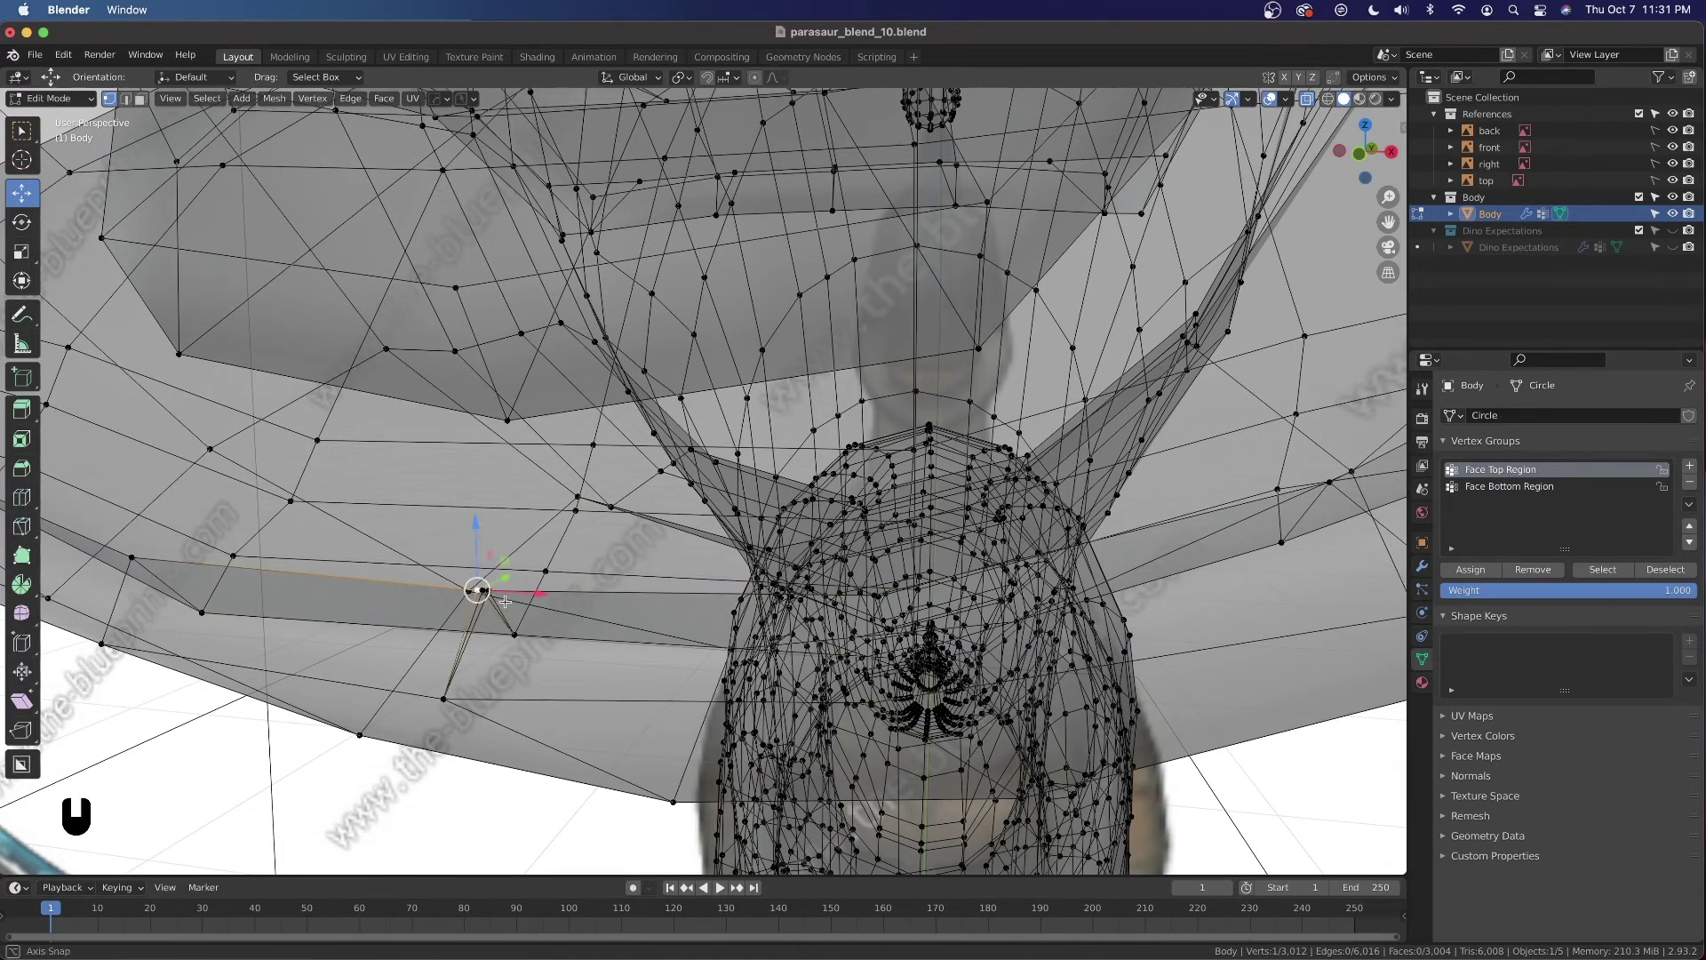
{"action": "middle_click_drag", "start_coordinate": [493, 603], "coordinate": [508, 603]}
{"action": "middle_click_drag", "start_coordinate": [772, 588], "coordinate": [768, 588]}
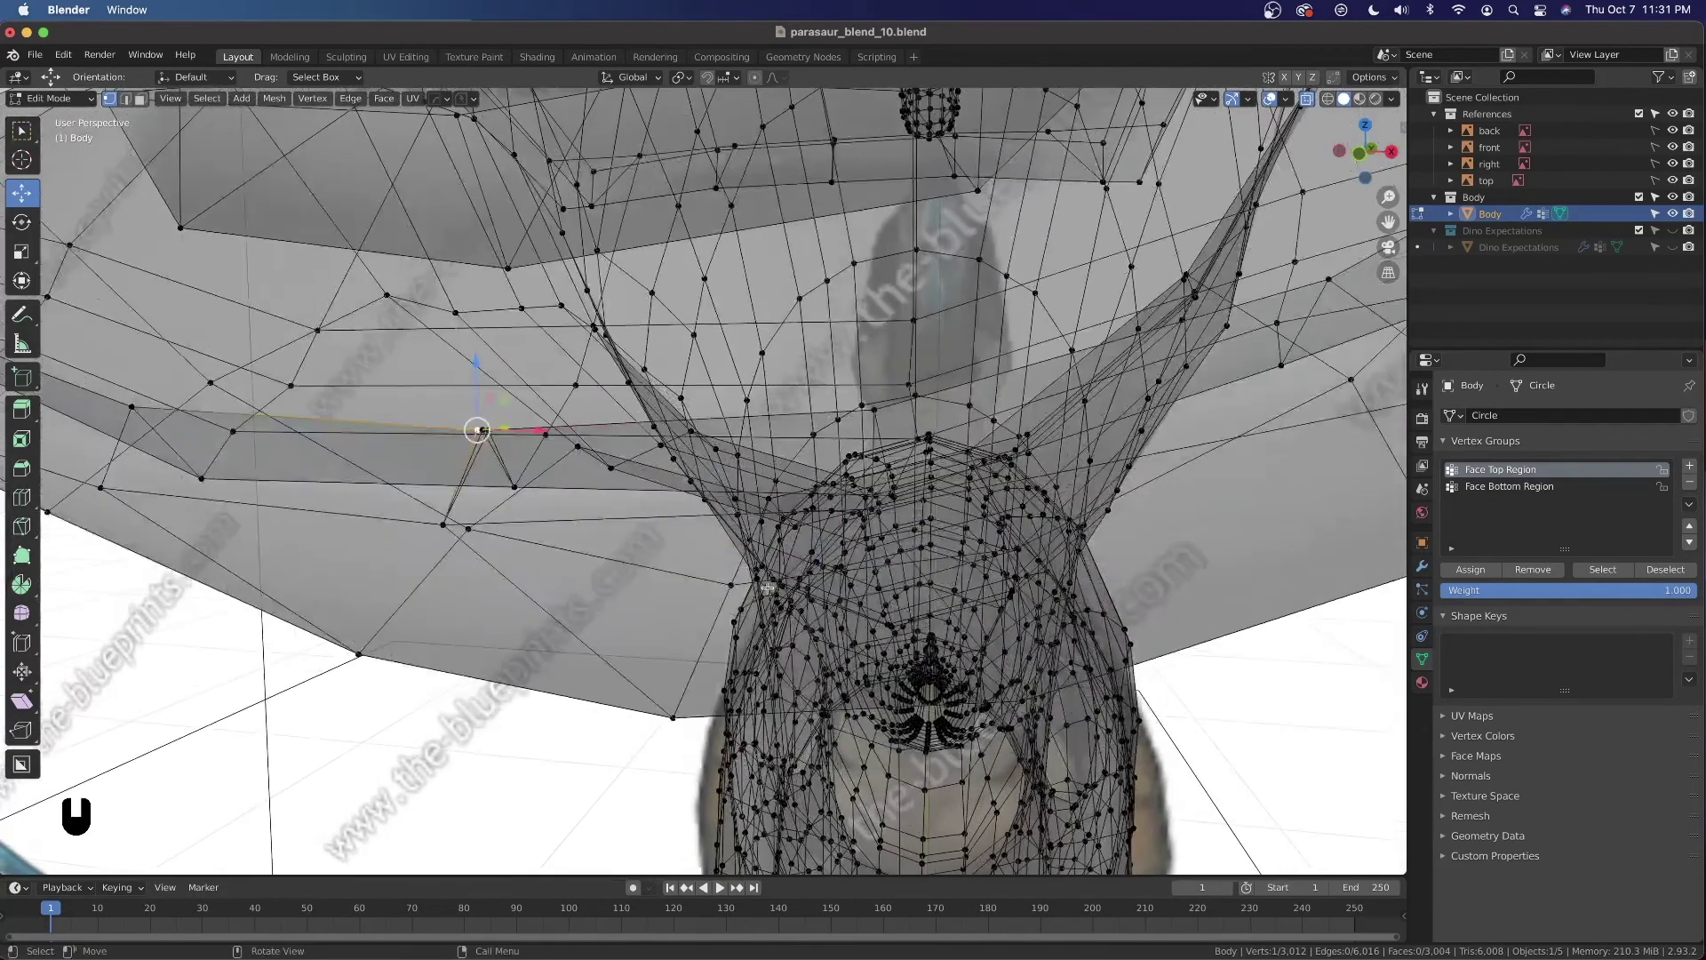
{"action": "key", "text": "grave"}
{"action": "left_click", "coordinate": [590, 531]}
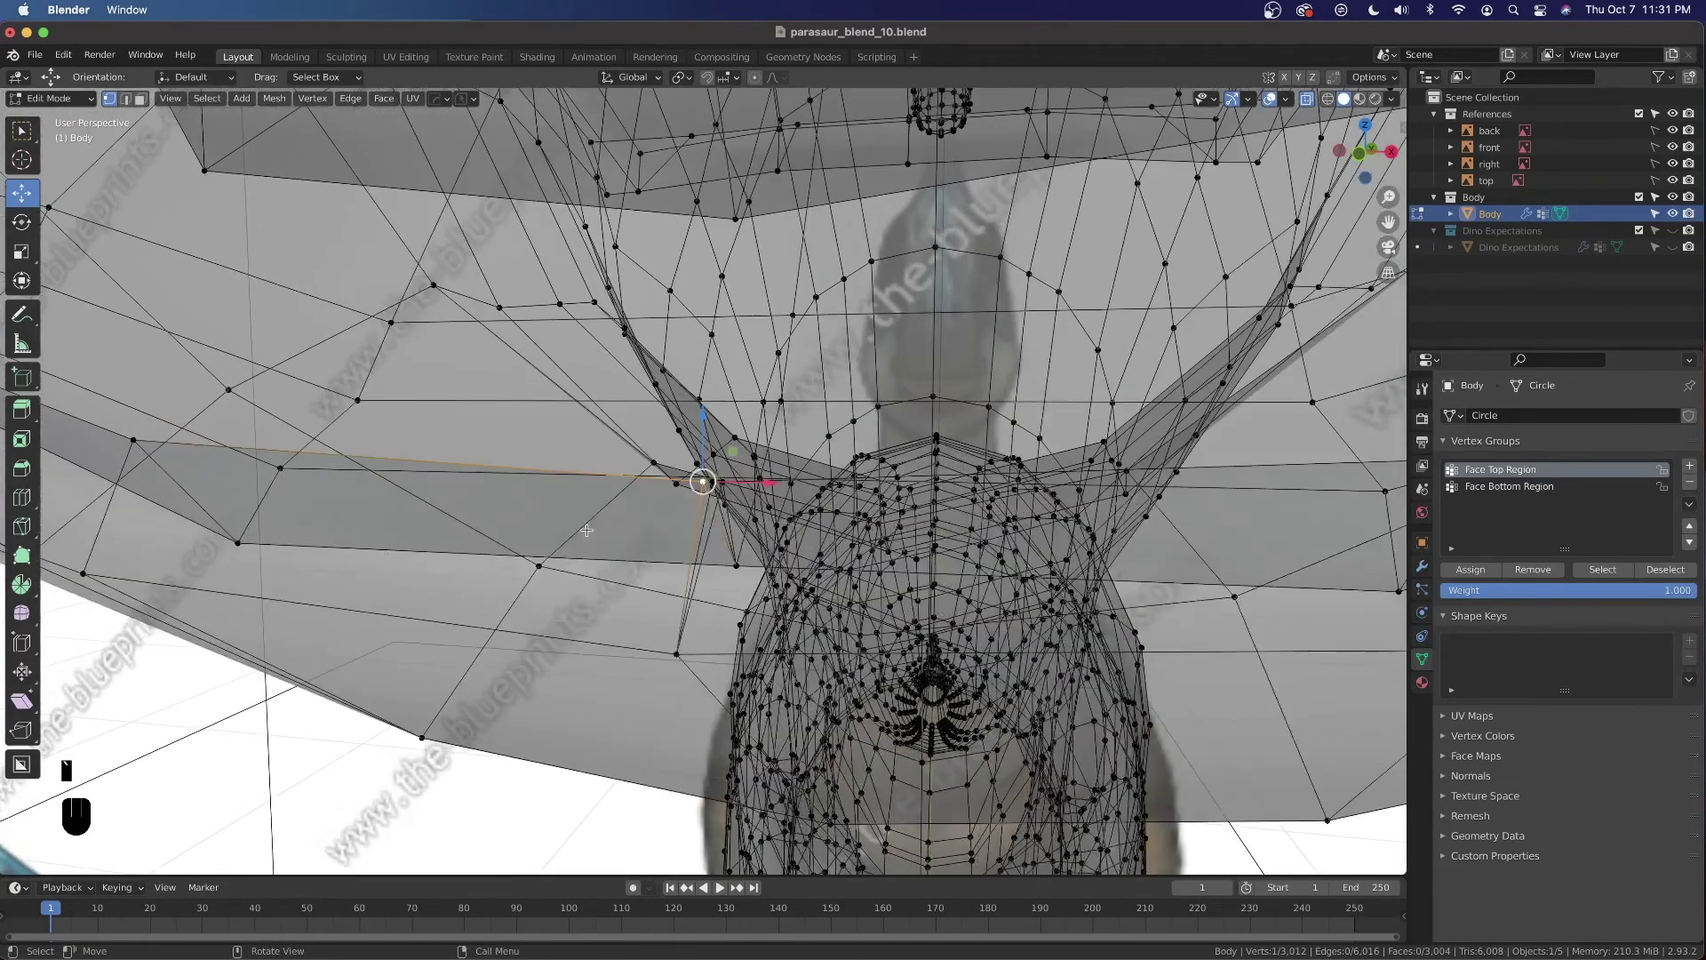
{"action": "scroll", "coordinate": [676, 513], "scroll_direction": "up", "scroll_amount": 5}
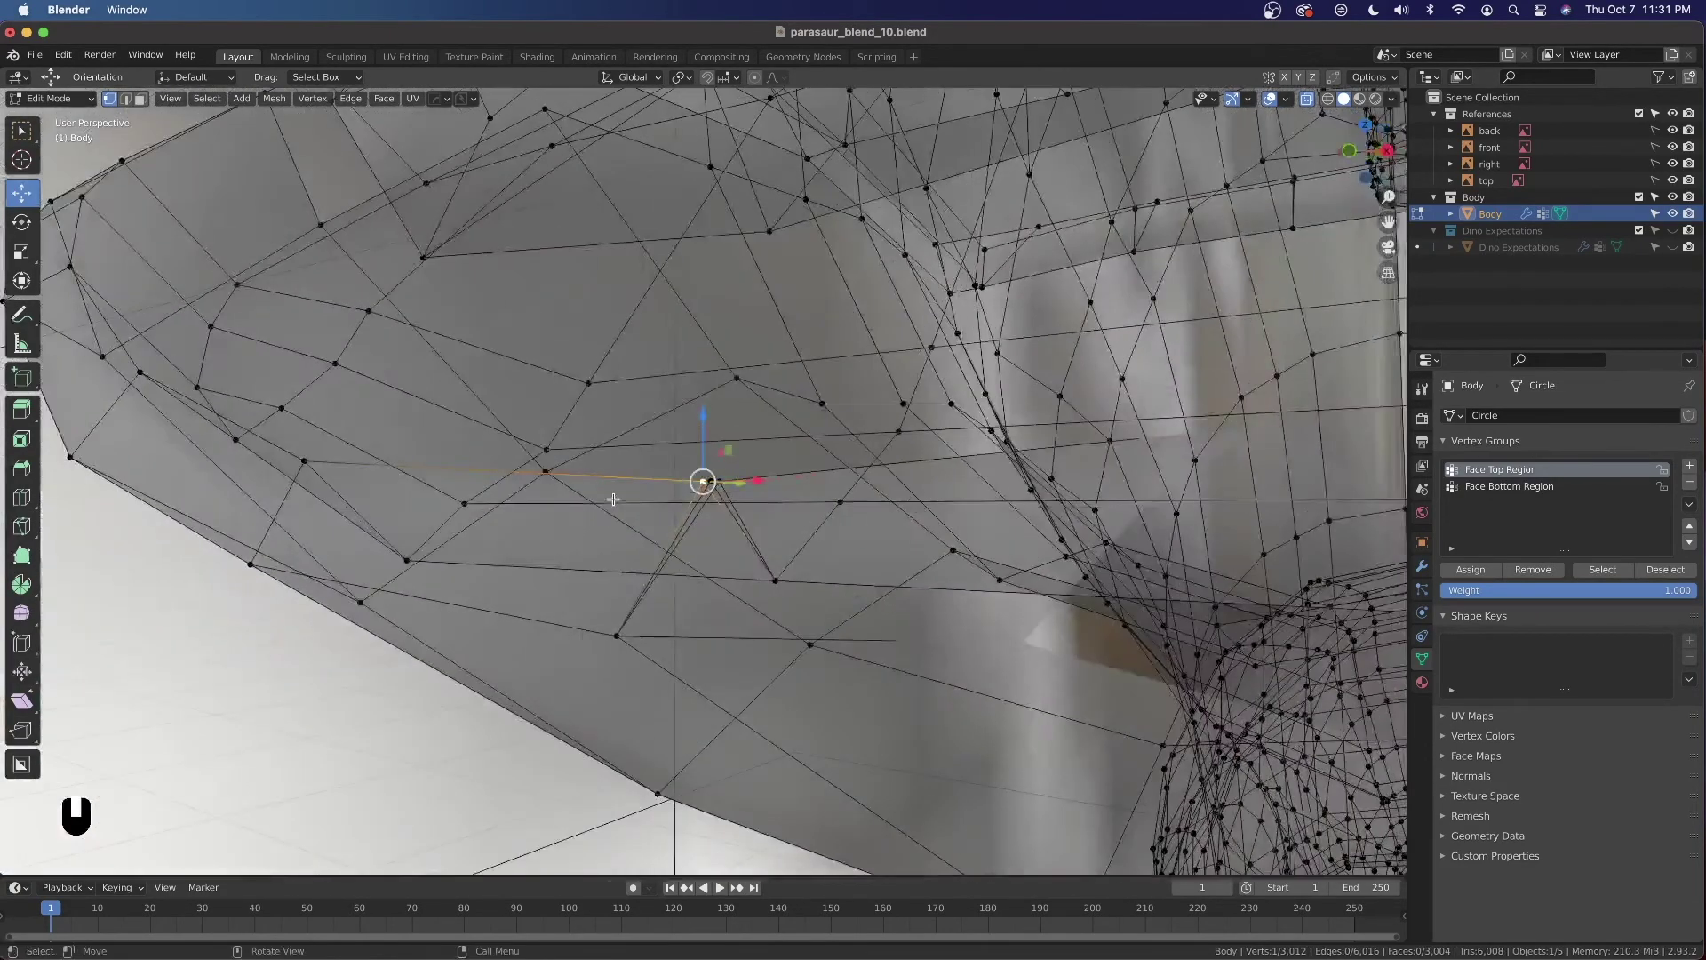
{"action": "left_click_drag", "start_coordinate": [678, 475], "coordinate": [744, 496]}
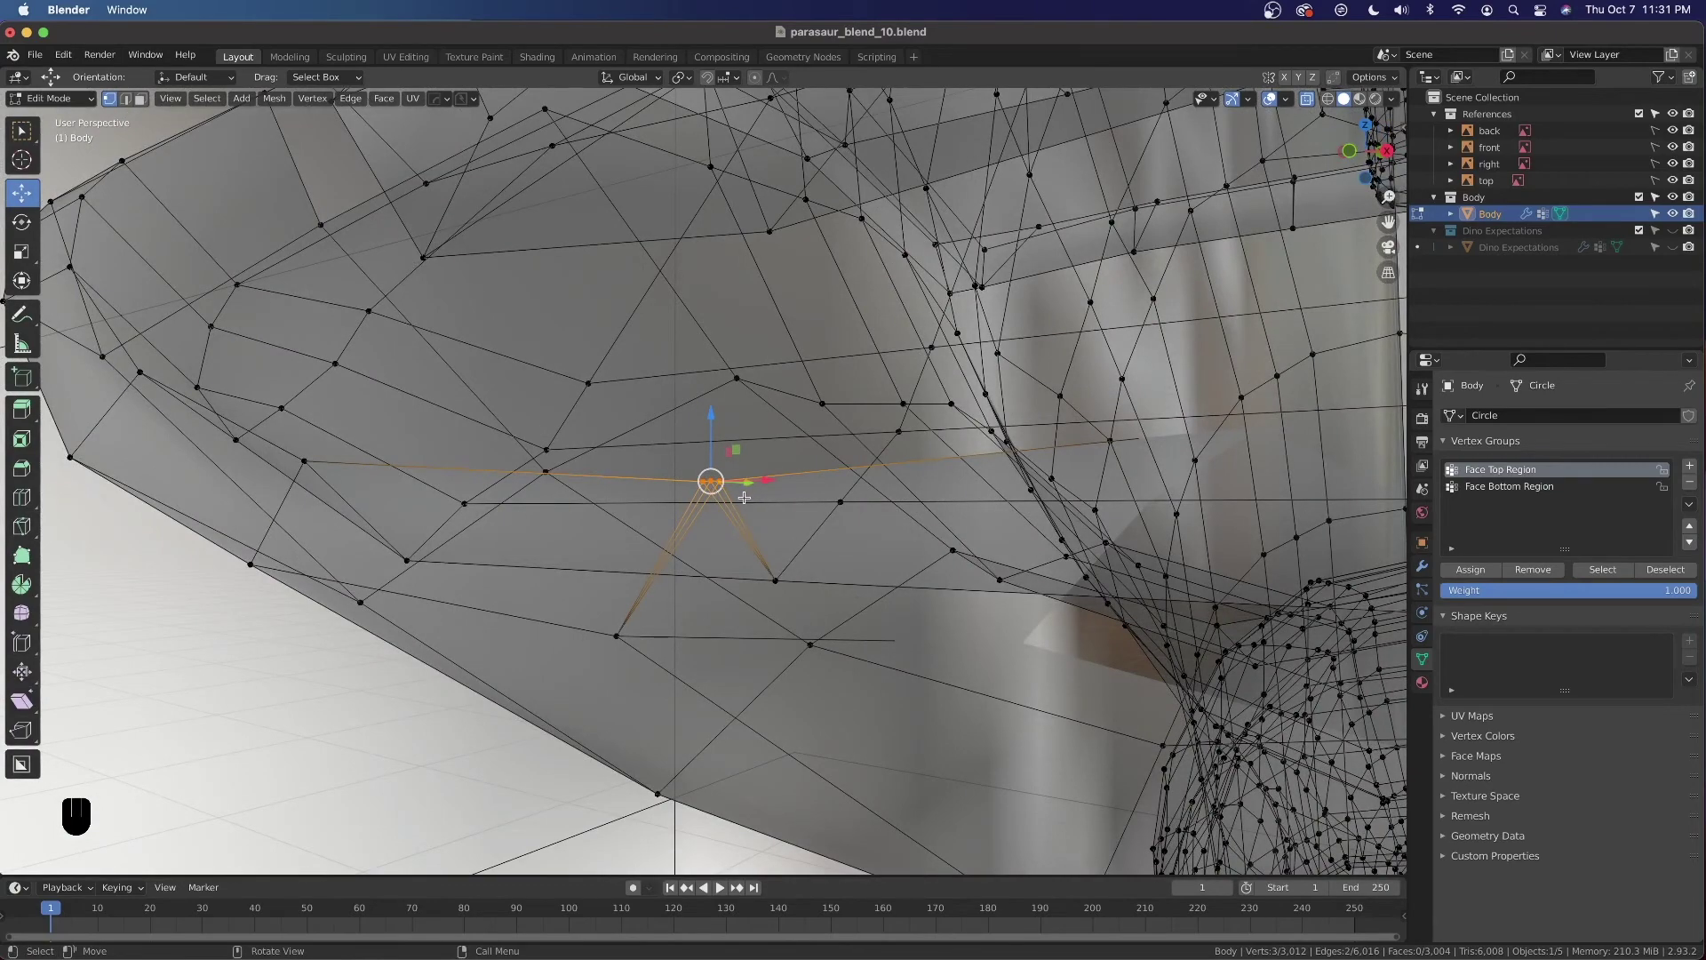
{"action": "key", "text": "m"}
{"action": "left_click", "coordinate": [744, 497]}
{"action": "middle_click_drag", "start_coordinate": [816, 462], "coordinate": [598, 571], "text": "shift"}
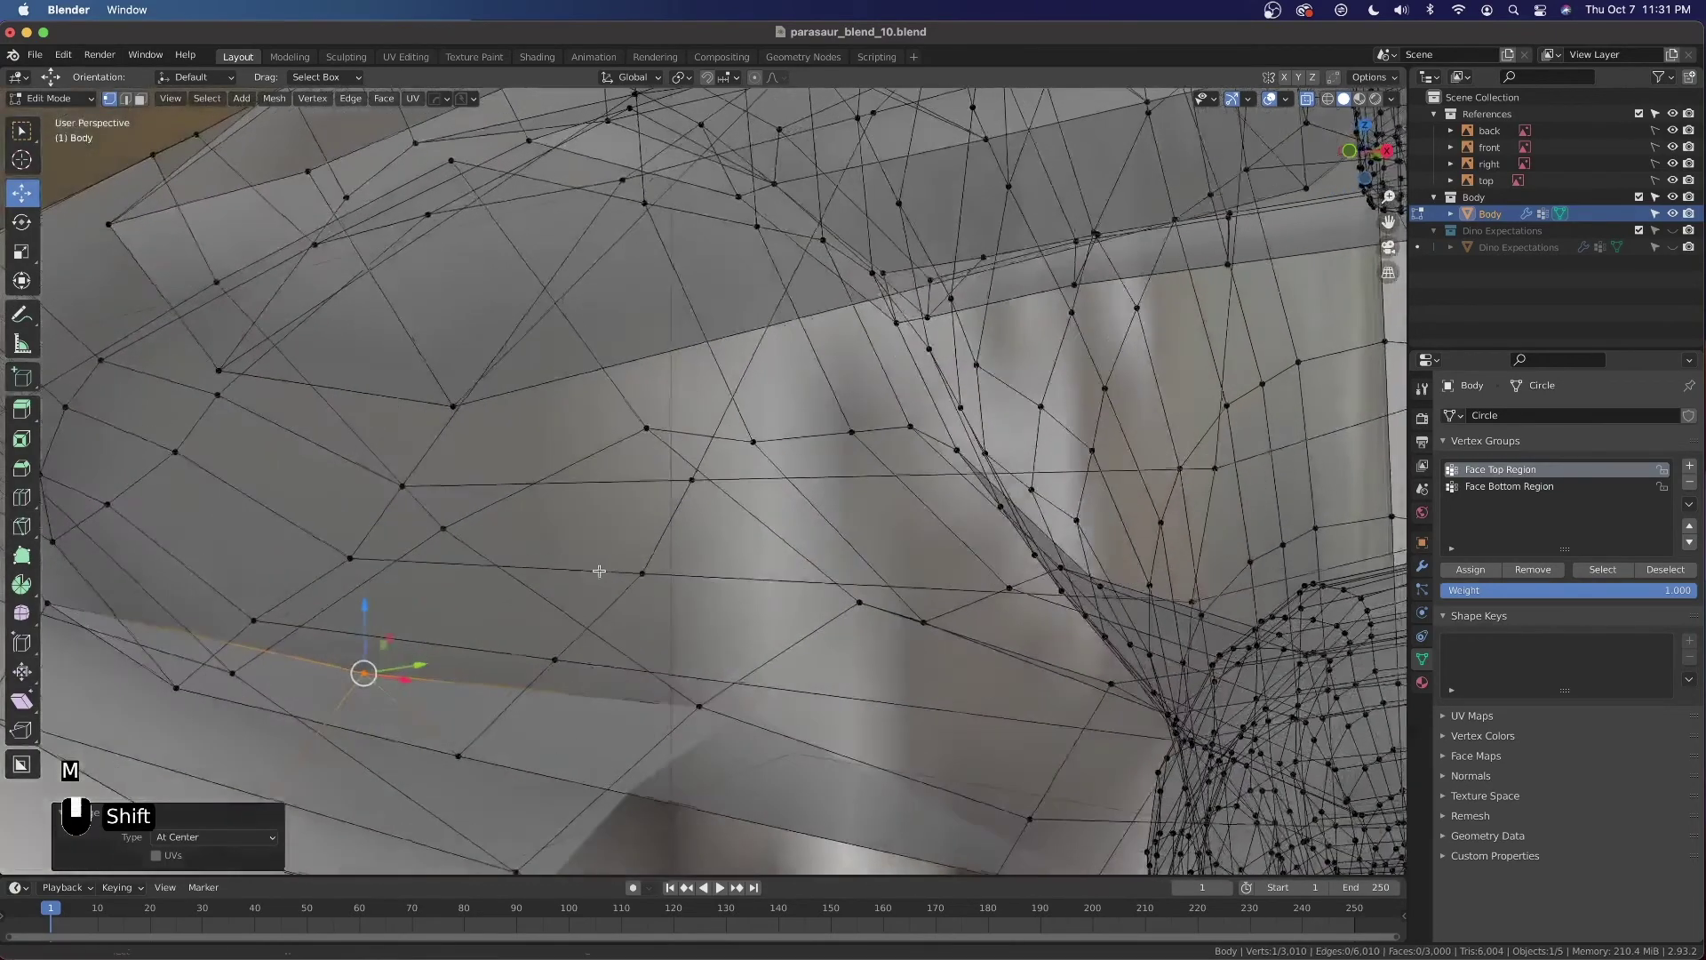
Reveal the hidden part of the body mesh and clear the selection
{"action": "scroll", "coordinate": [631, 544], "scroll_direction": "down", "scroll_amount": 3}
{"action": "scroll", "coordinate": [679, 487], "scroll_direction": "down", "scroll_amount": 5}
{"action": "scroll", "coordinate": [758, 561], "scroll_direction": "down", "scroll_amount": 6, "text": "shift"}
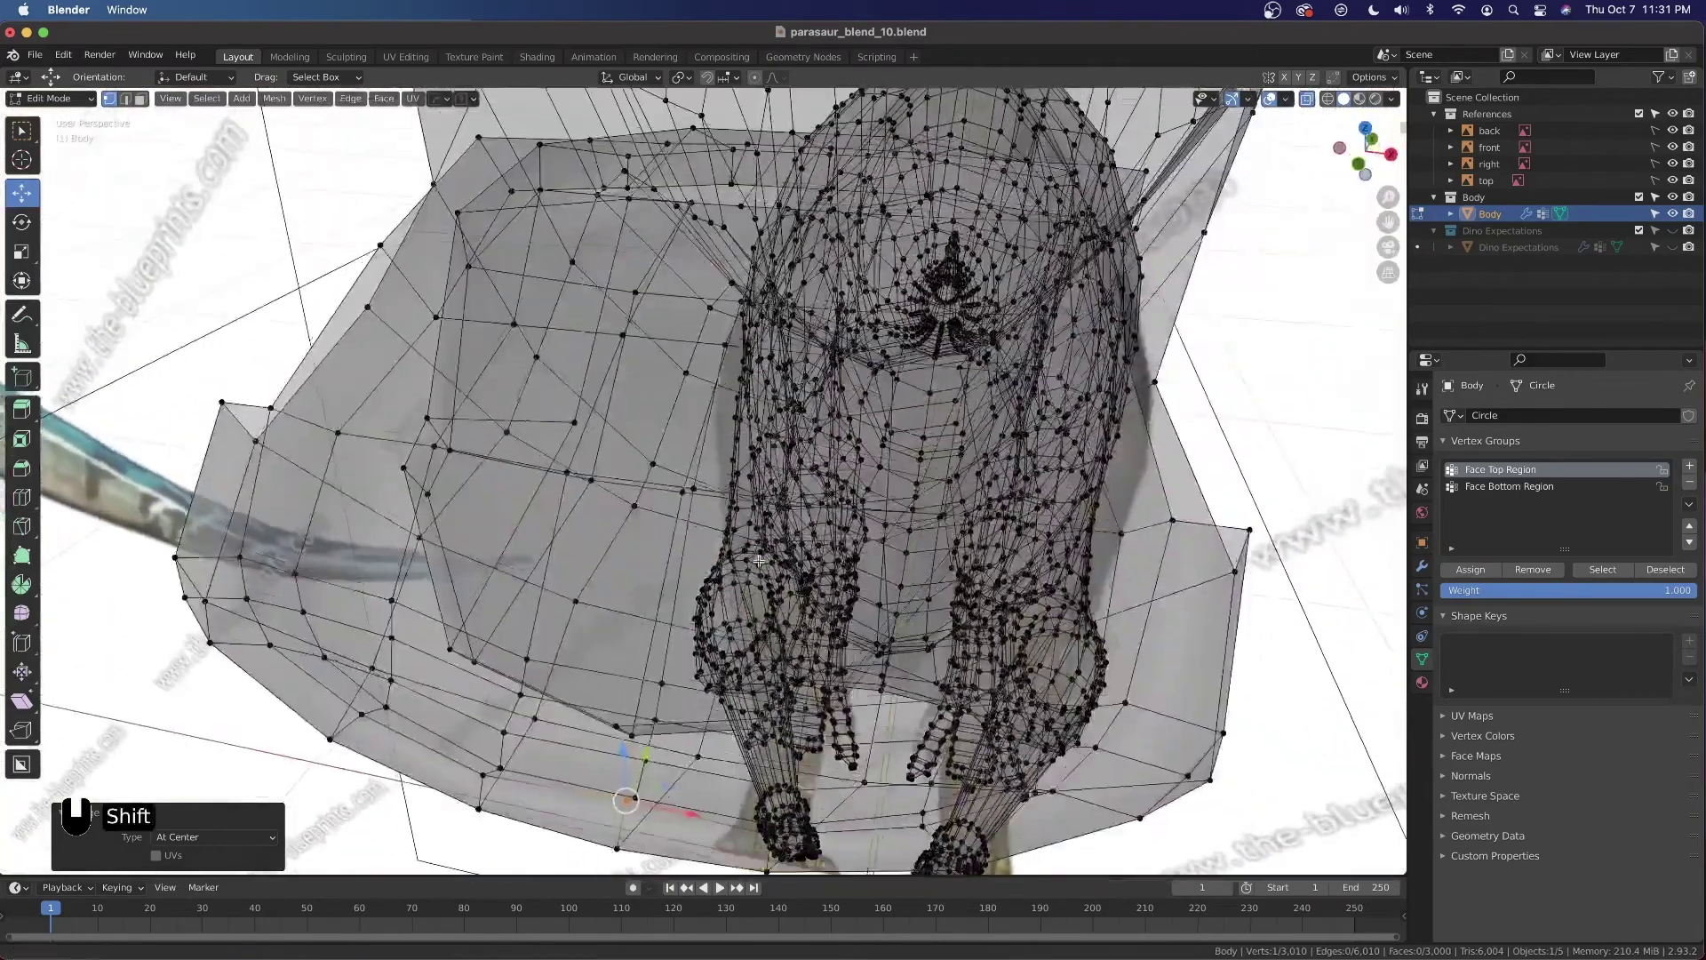
{"action": "middle_click_drag", "start_coordinate": [759, 561], "coordinate": [763, 591], "text": "shift"}
{"action": "middle_click_drag", "start_coordinate": [756, 386], "coordinate": [574, 511], "text": "shift"}
{"action": "middle_click_drag", "start_coordinate": [796, 326], "coordinate": [782, 334]}
{"action": "scroll", "coordinate": [781, 334], "scroll_direction": "down", "scroll_amount": 2}
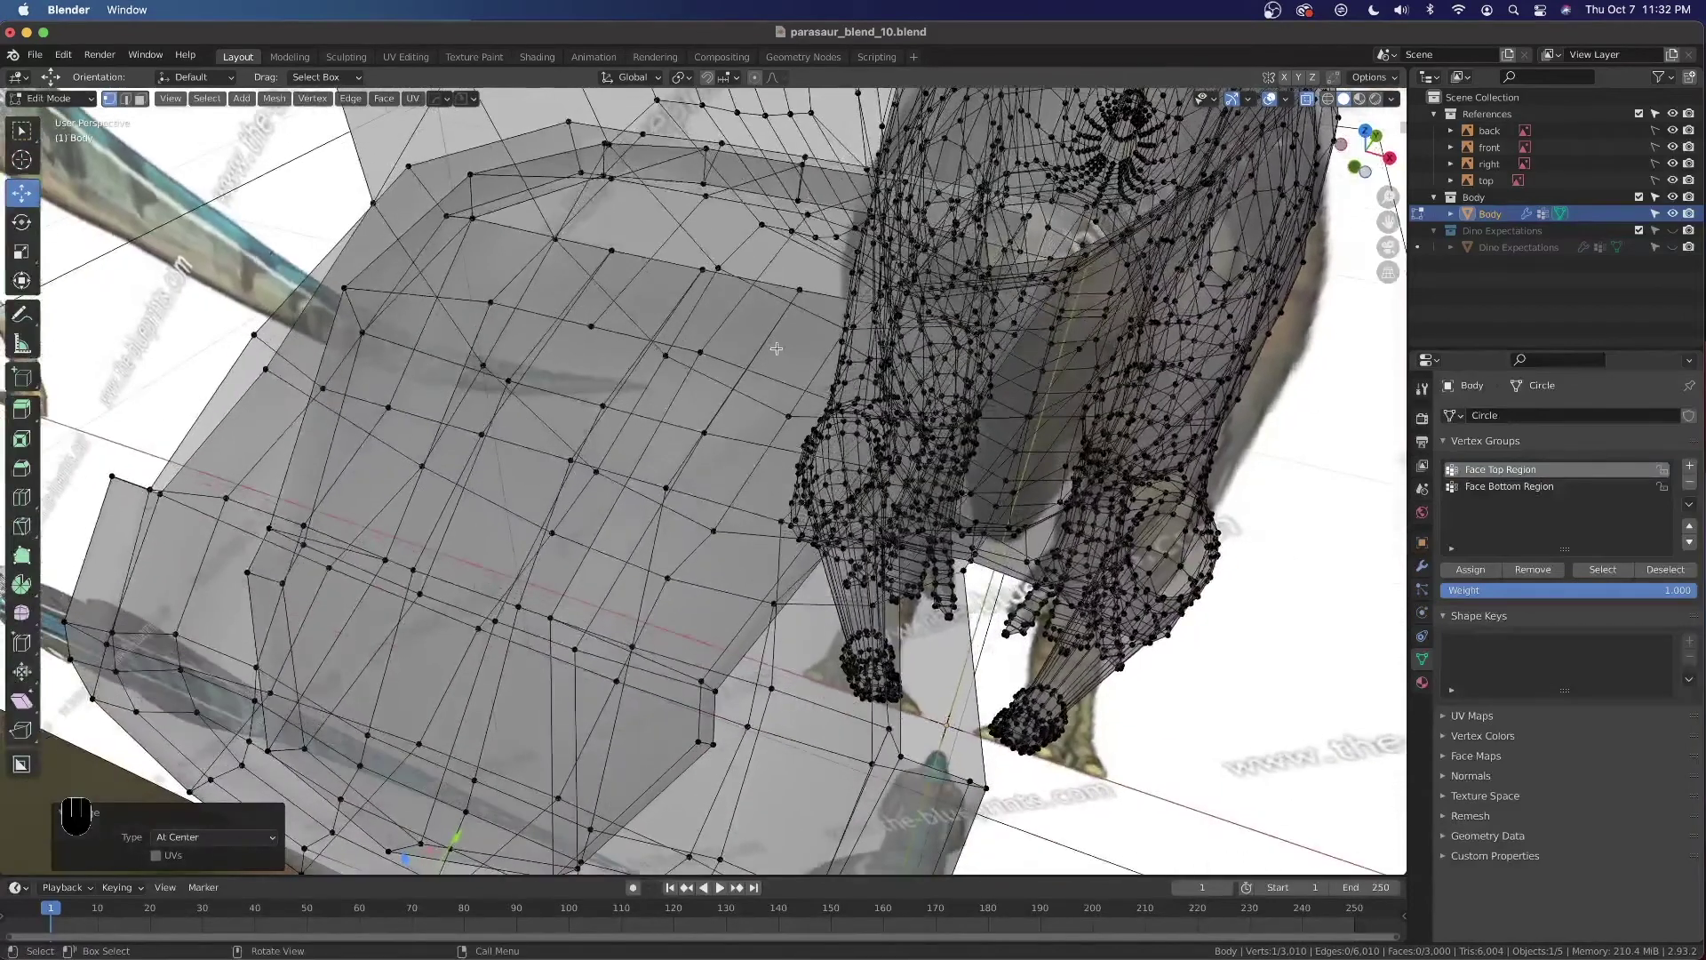
{"action": "scroll", "coordinate": [749, 370], "scroll_direction": "down", "scroll_amount": 2}
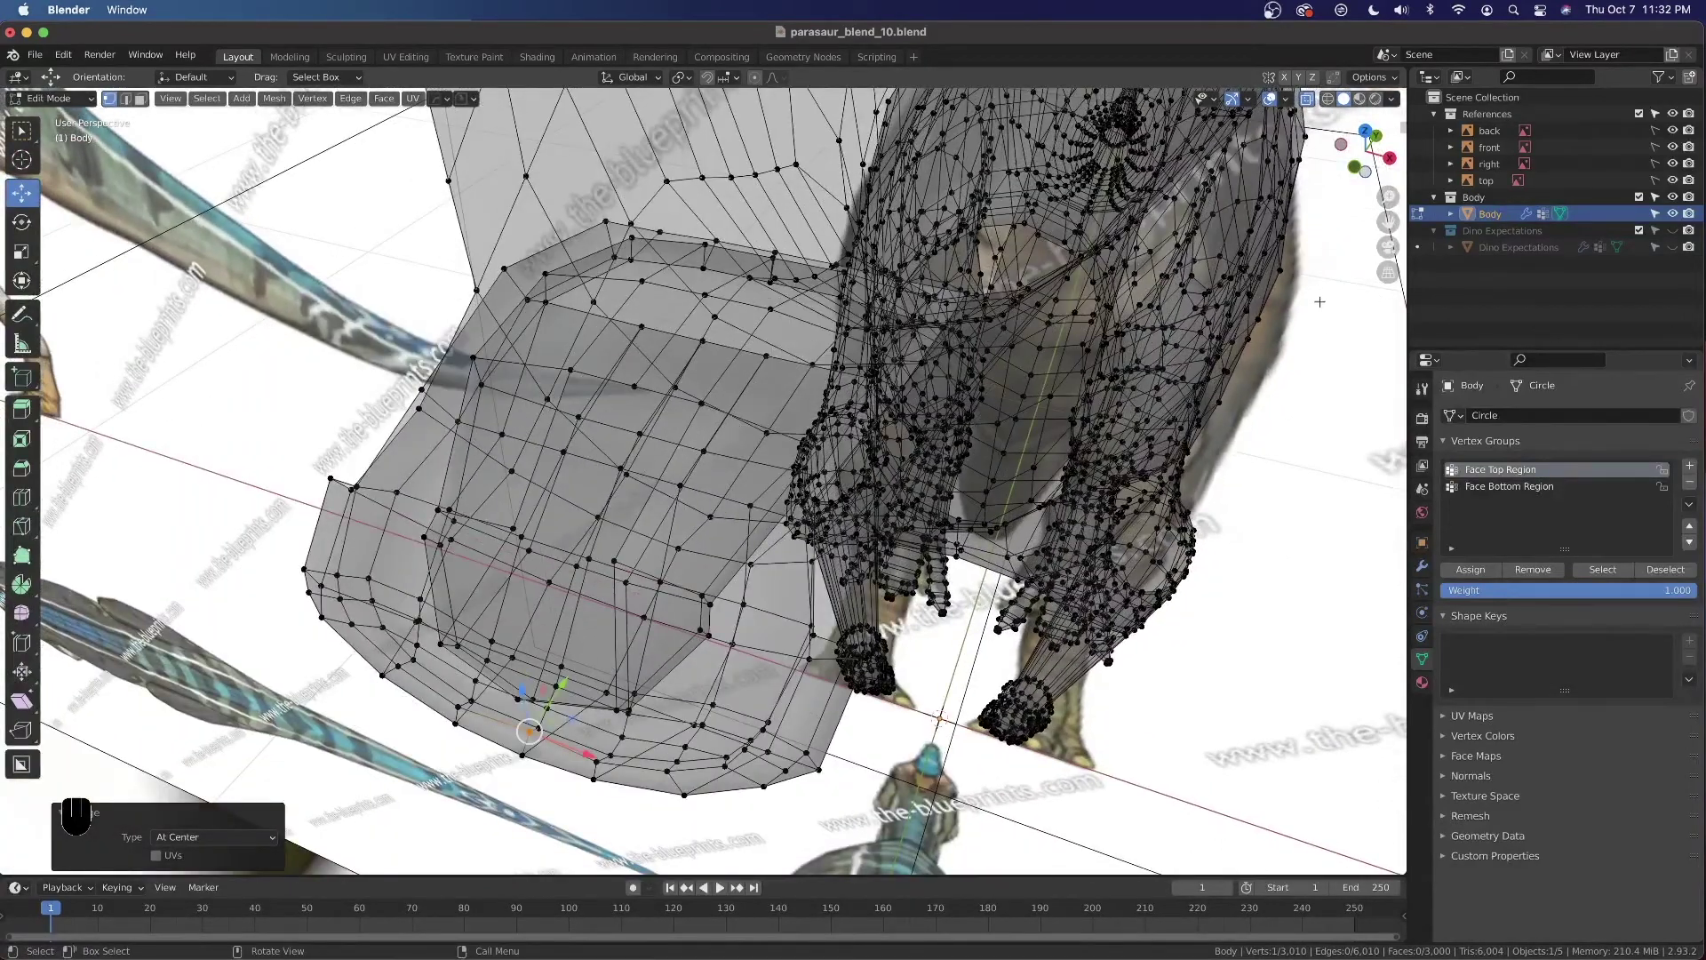
{"action": "key", "text": "alt+h"}
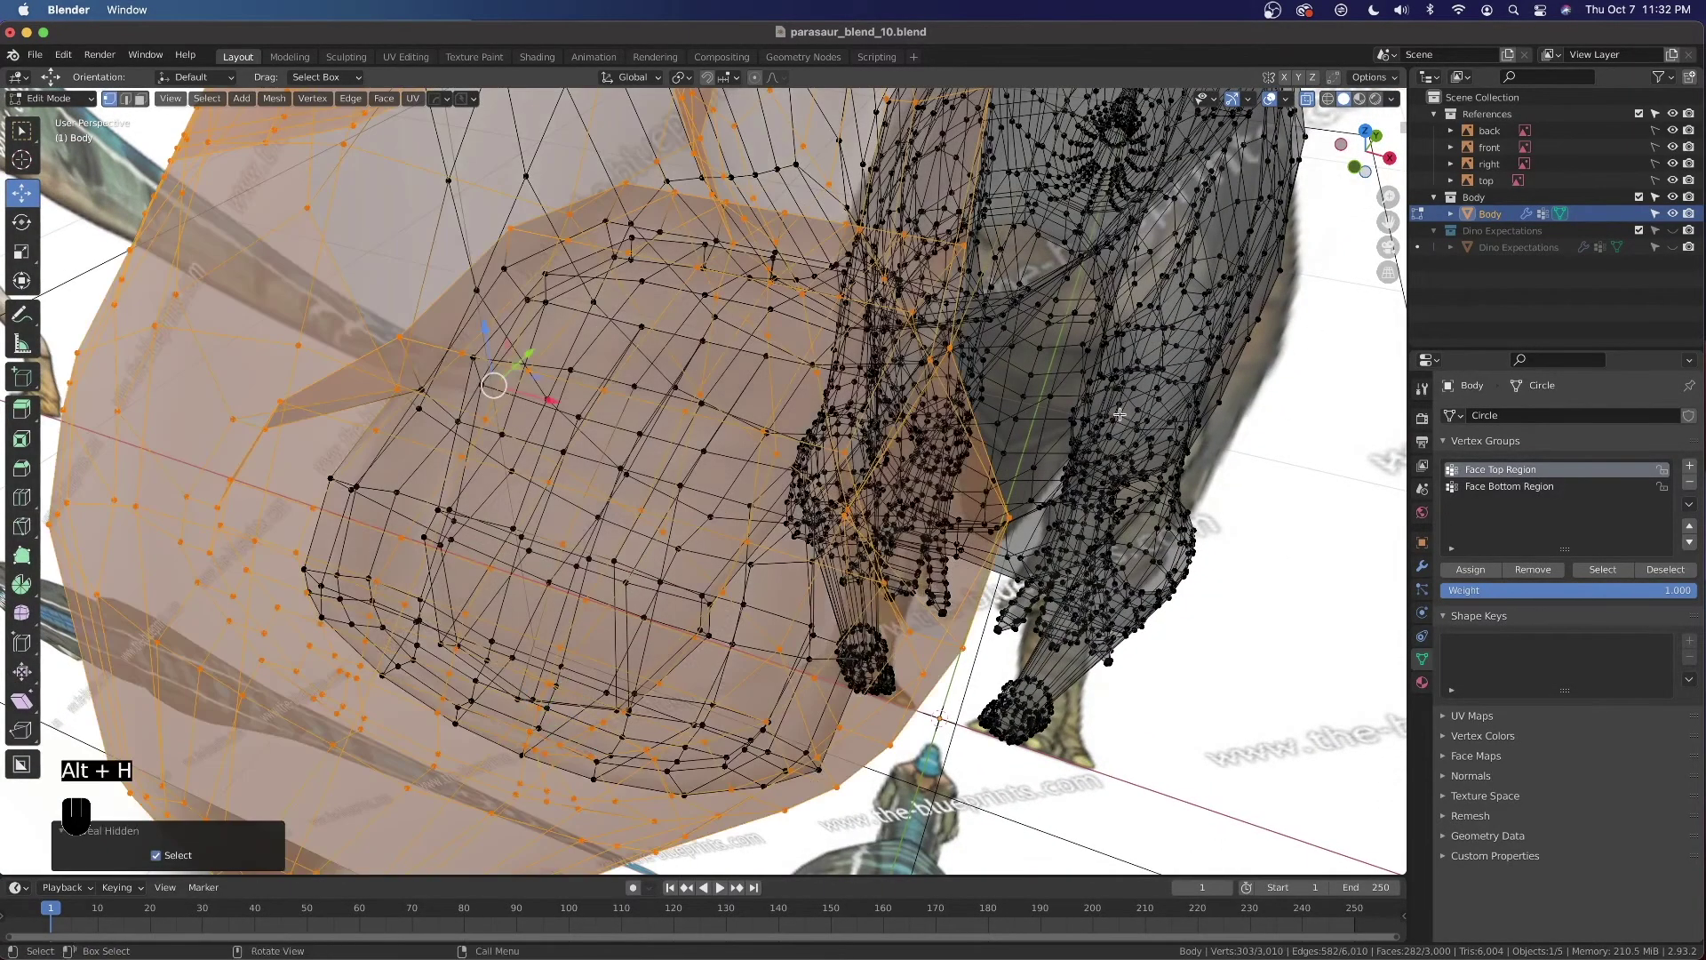
{"action": "left_click", "coordinate": [1269, 487]}
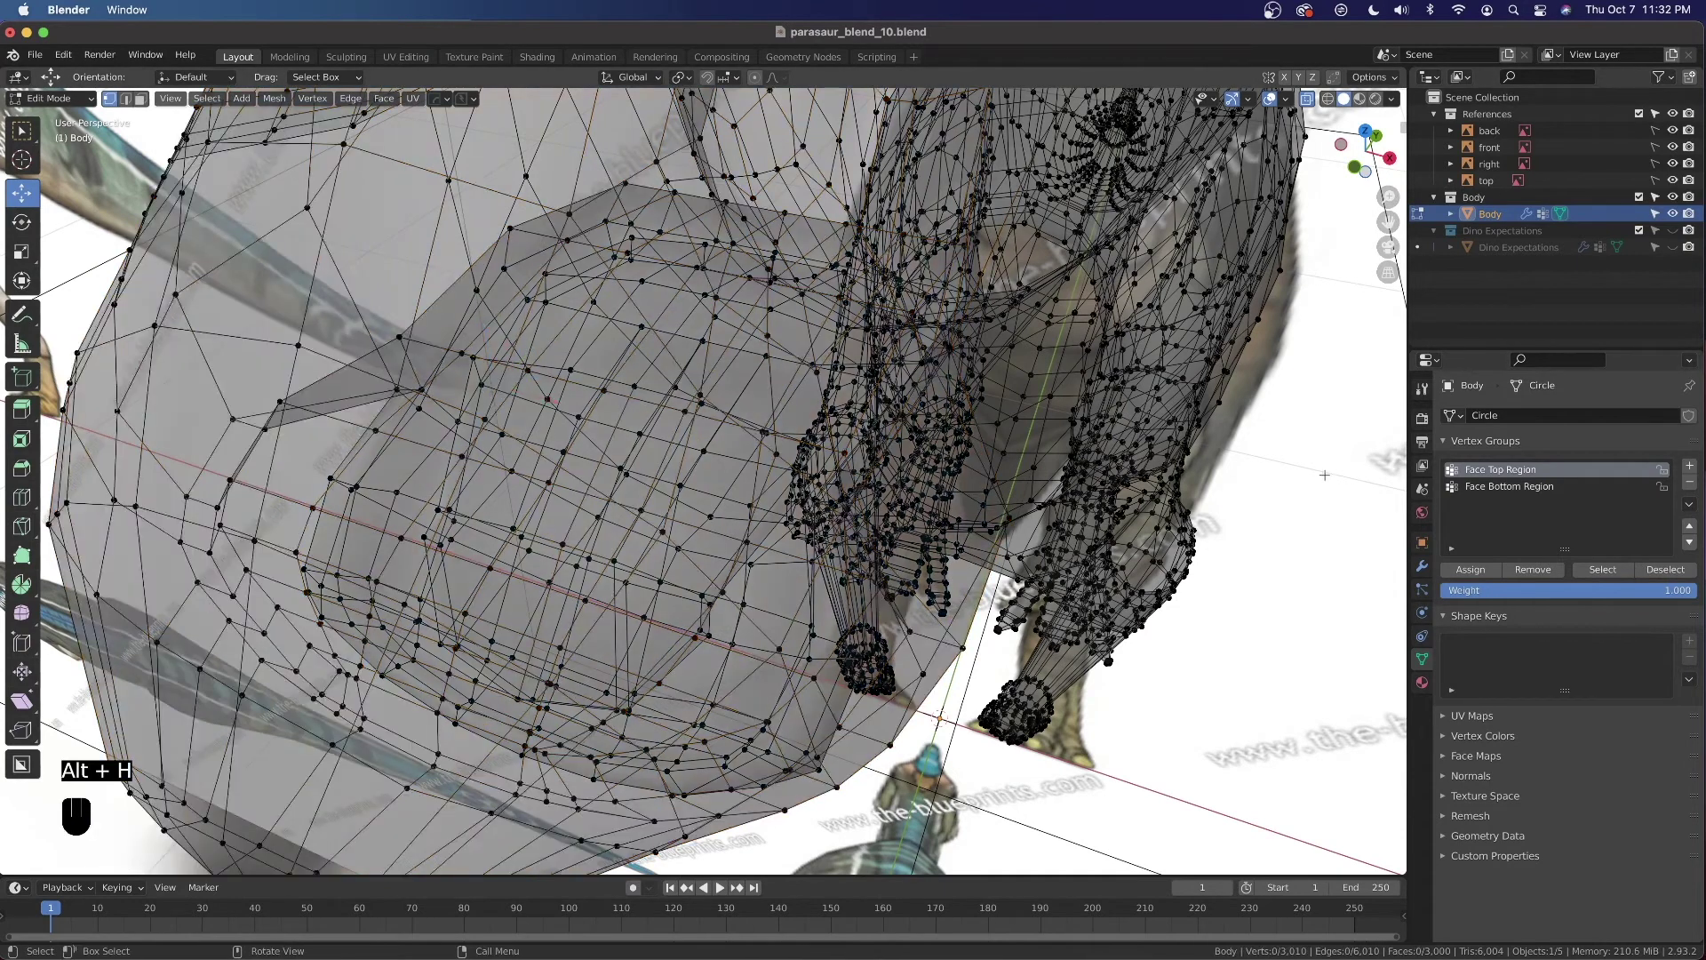
Select the vertices of the Face Bottom Region group and hide them to inspect the rest of the head
{"action": "left_click", "coordinate": [1572, 489]}
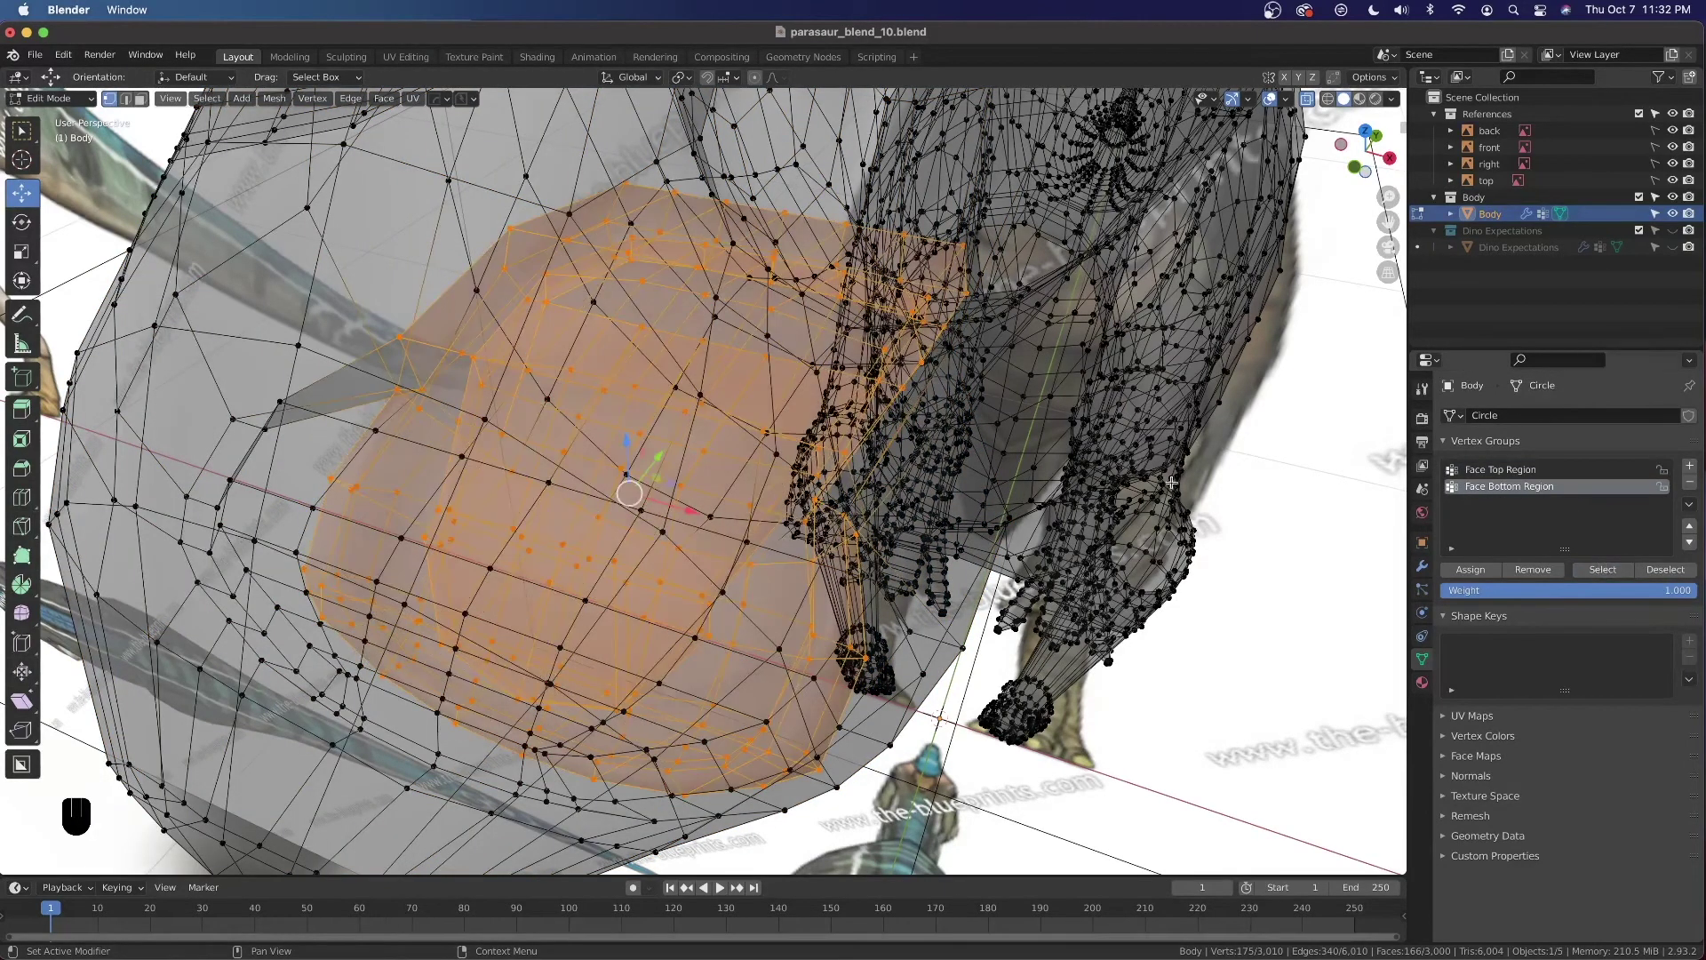
{"action": "key", "text": "h"}
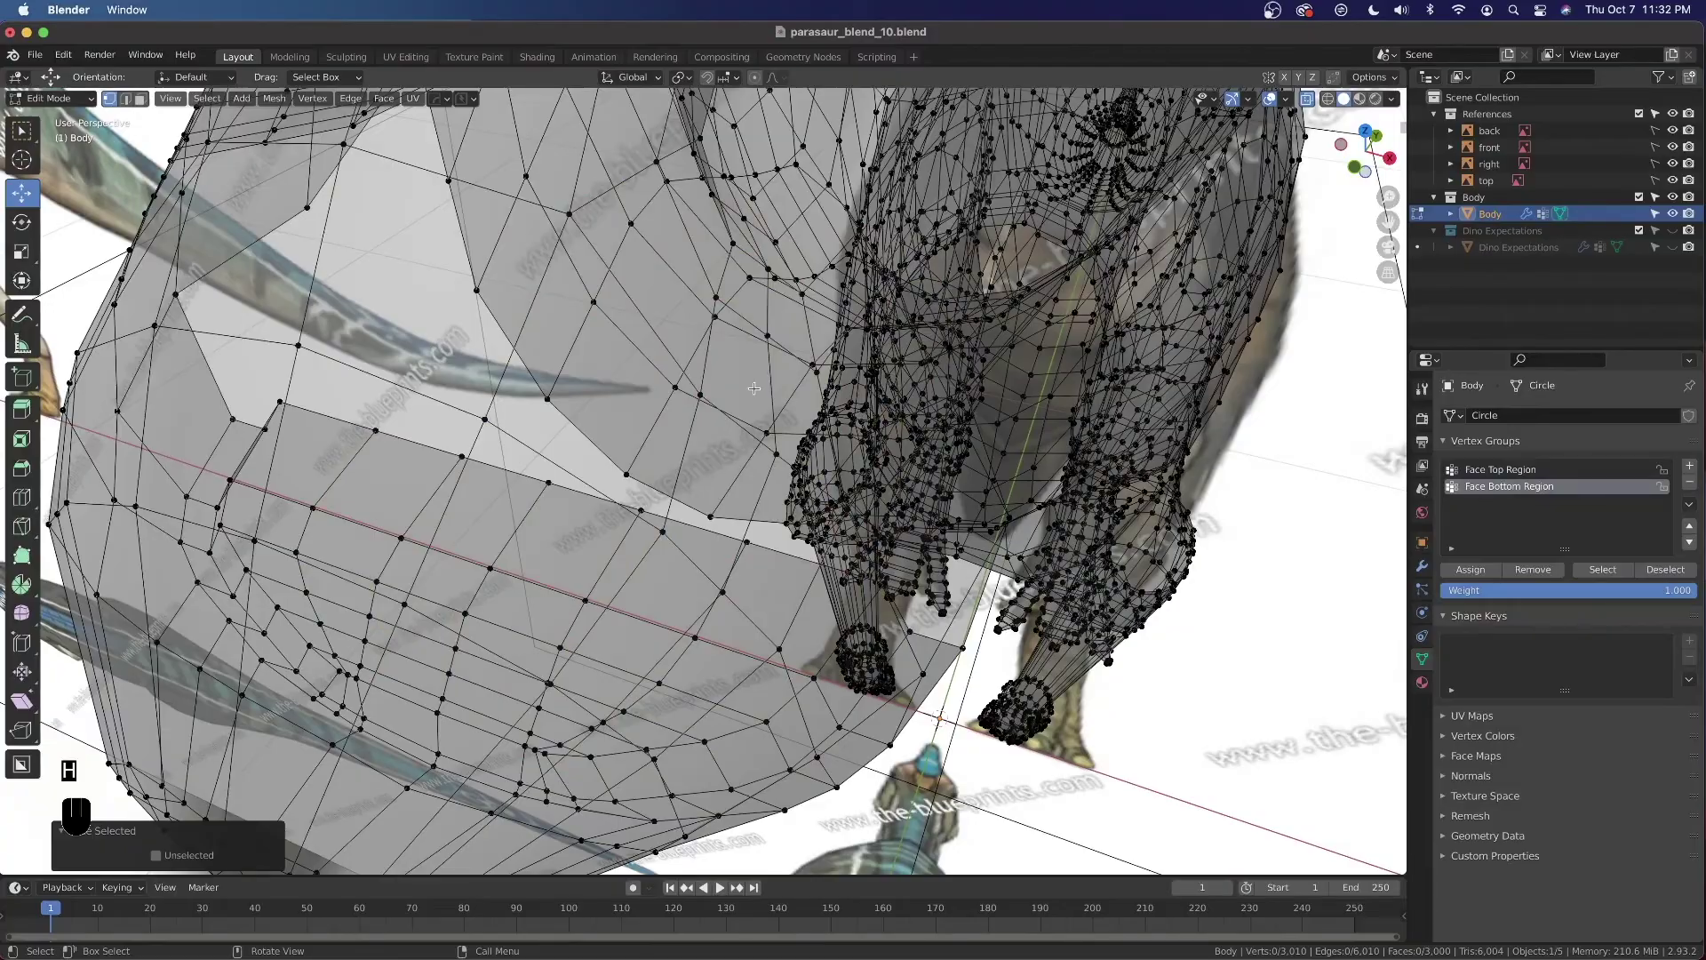
{"action": "middle_click_drag", "start_coordinate": [764, 395], "coordinate": [790, 333]}
{"action": "scroll", "coordinate": [790, 333], "scroll_direction": "down", "scroll_amount": 2}
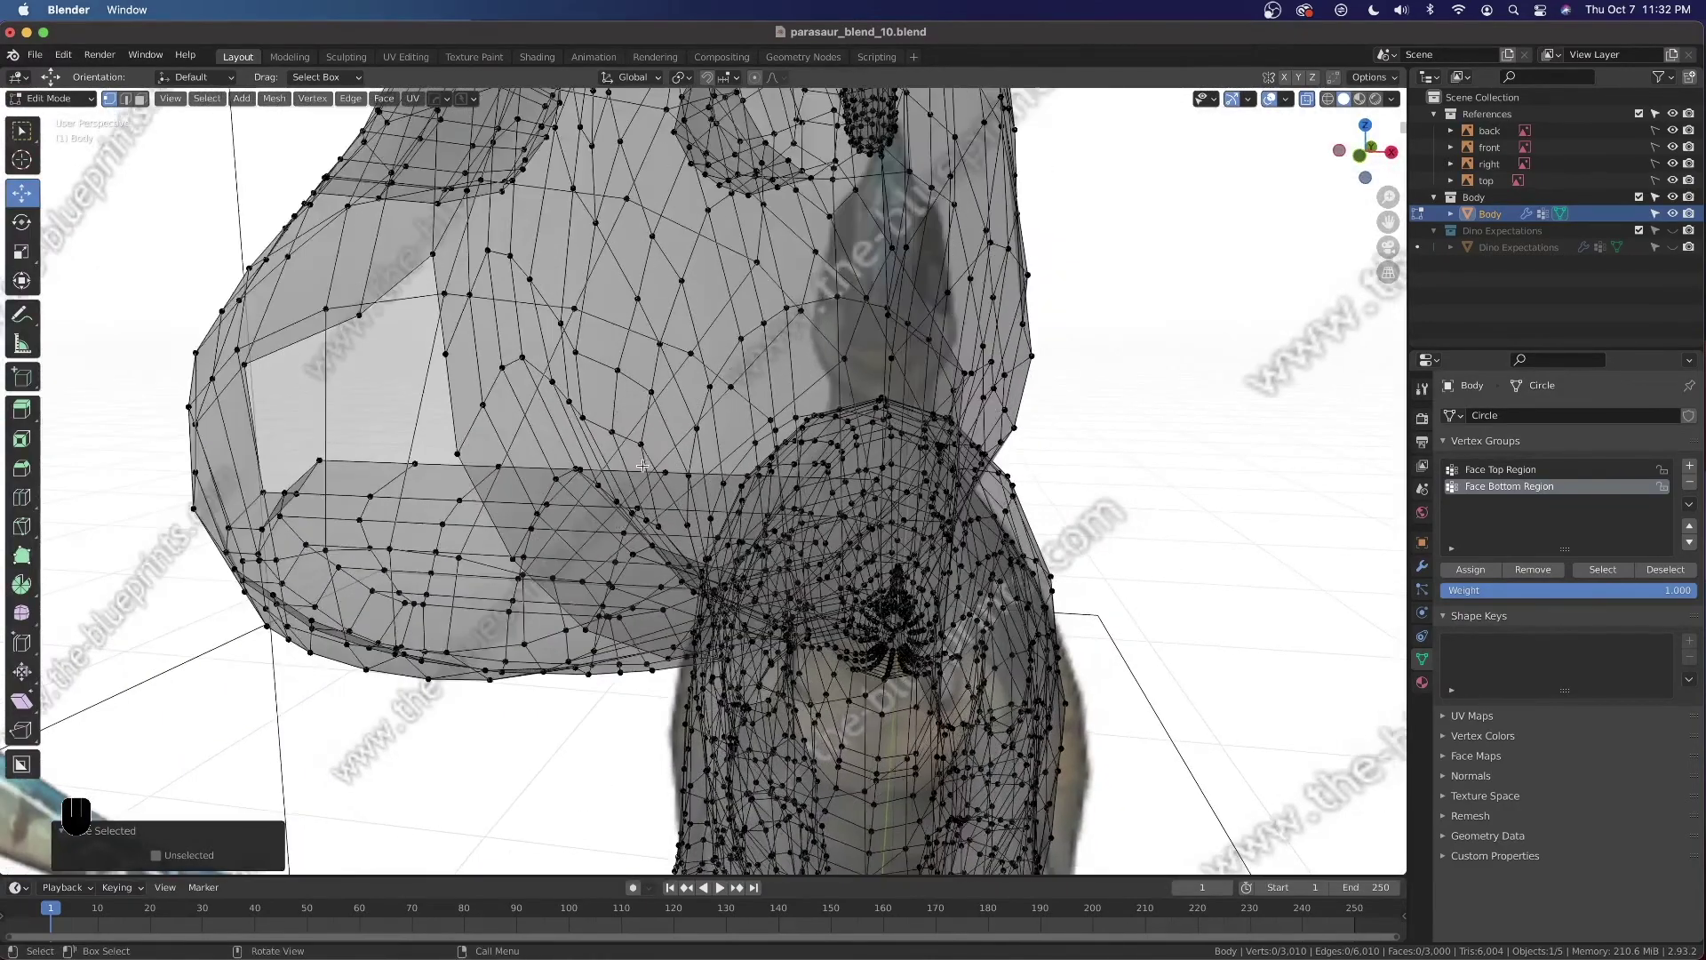
Reveal all hidden geometry, turn off X-ray and merge all vertices of the body mesh by distance with 0.0001 m
{"action": "key", "text": "alt+h"}
{"action": "left_click", "coordinate": [1059, 511]}
{"action": "middle_click_drag", "start_coordinate": [1058, 511], "coordinate": [499, 604]}
{"action": "key", "text": "alt+z"}
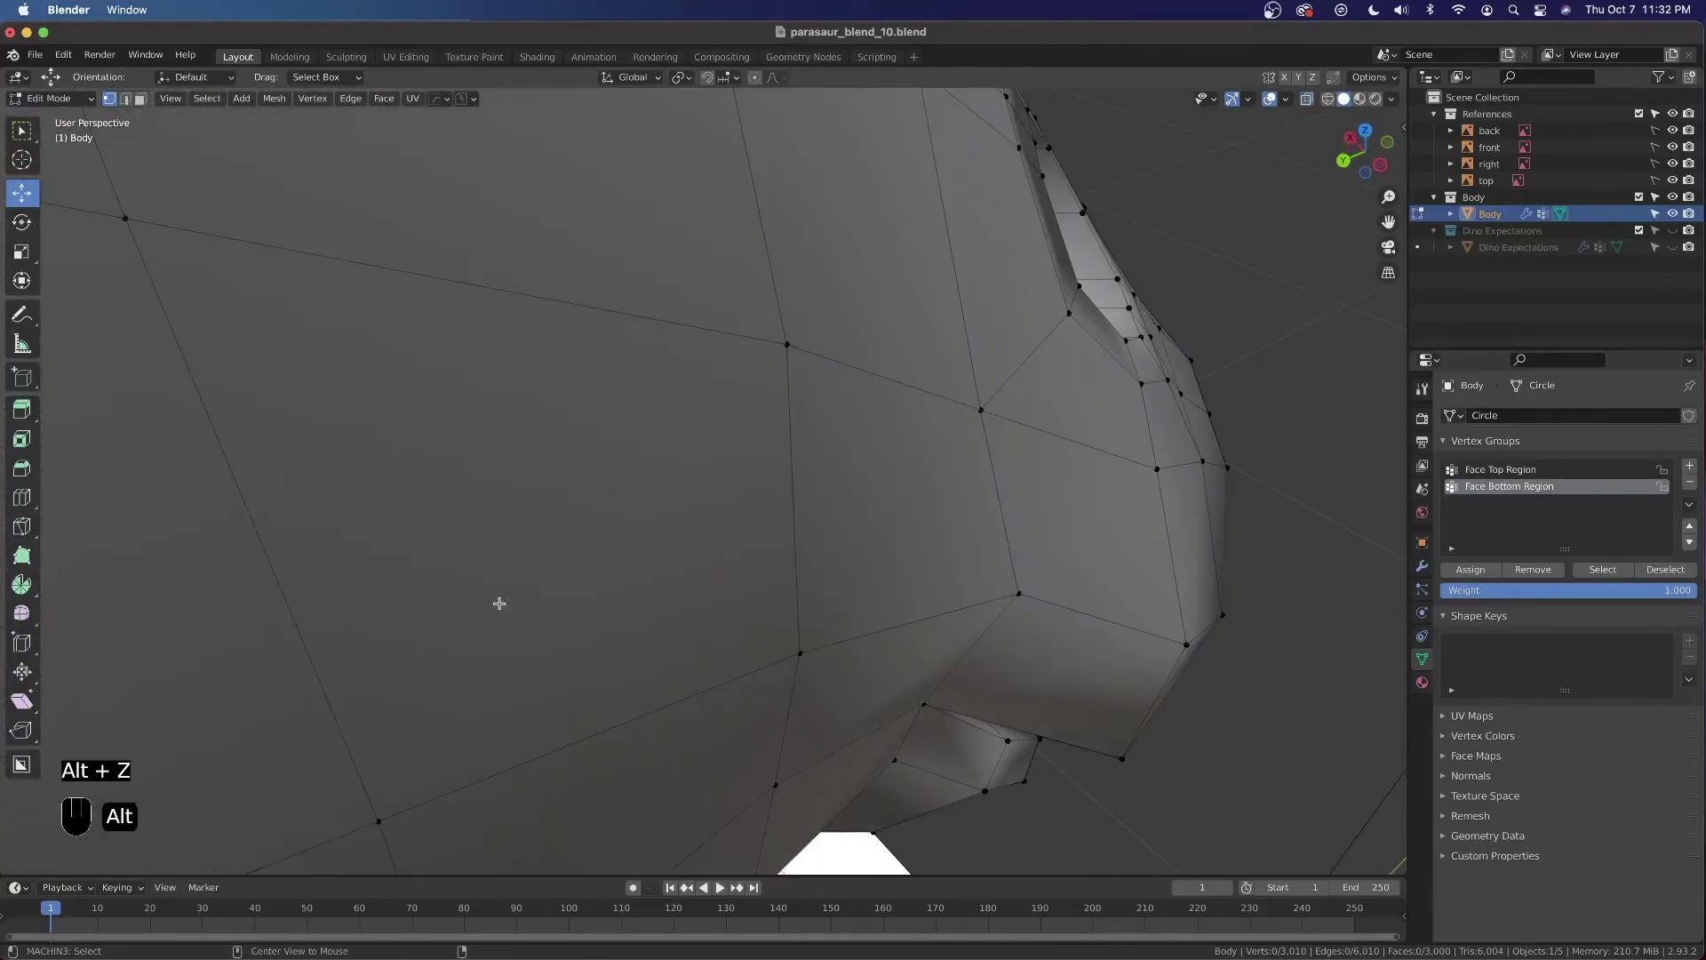
{"action": "mouse_move", "coordinate": [598, 628]}
{"action": "middle_mouse_down"}
{"action": "mouse_move", "coordinate": [545, 589]}
{"action": "mouse_move", "coordinate": [597, 553]}
{"action": "middle_mouse_up"}
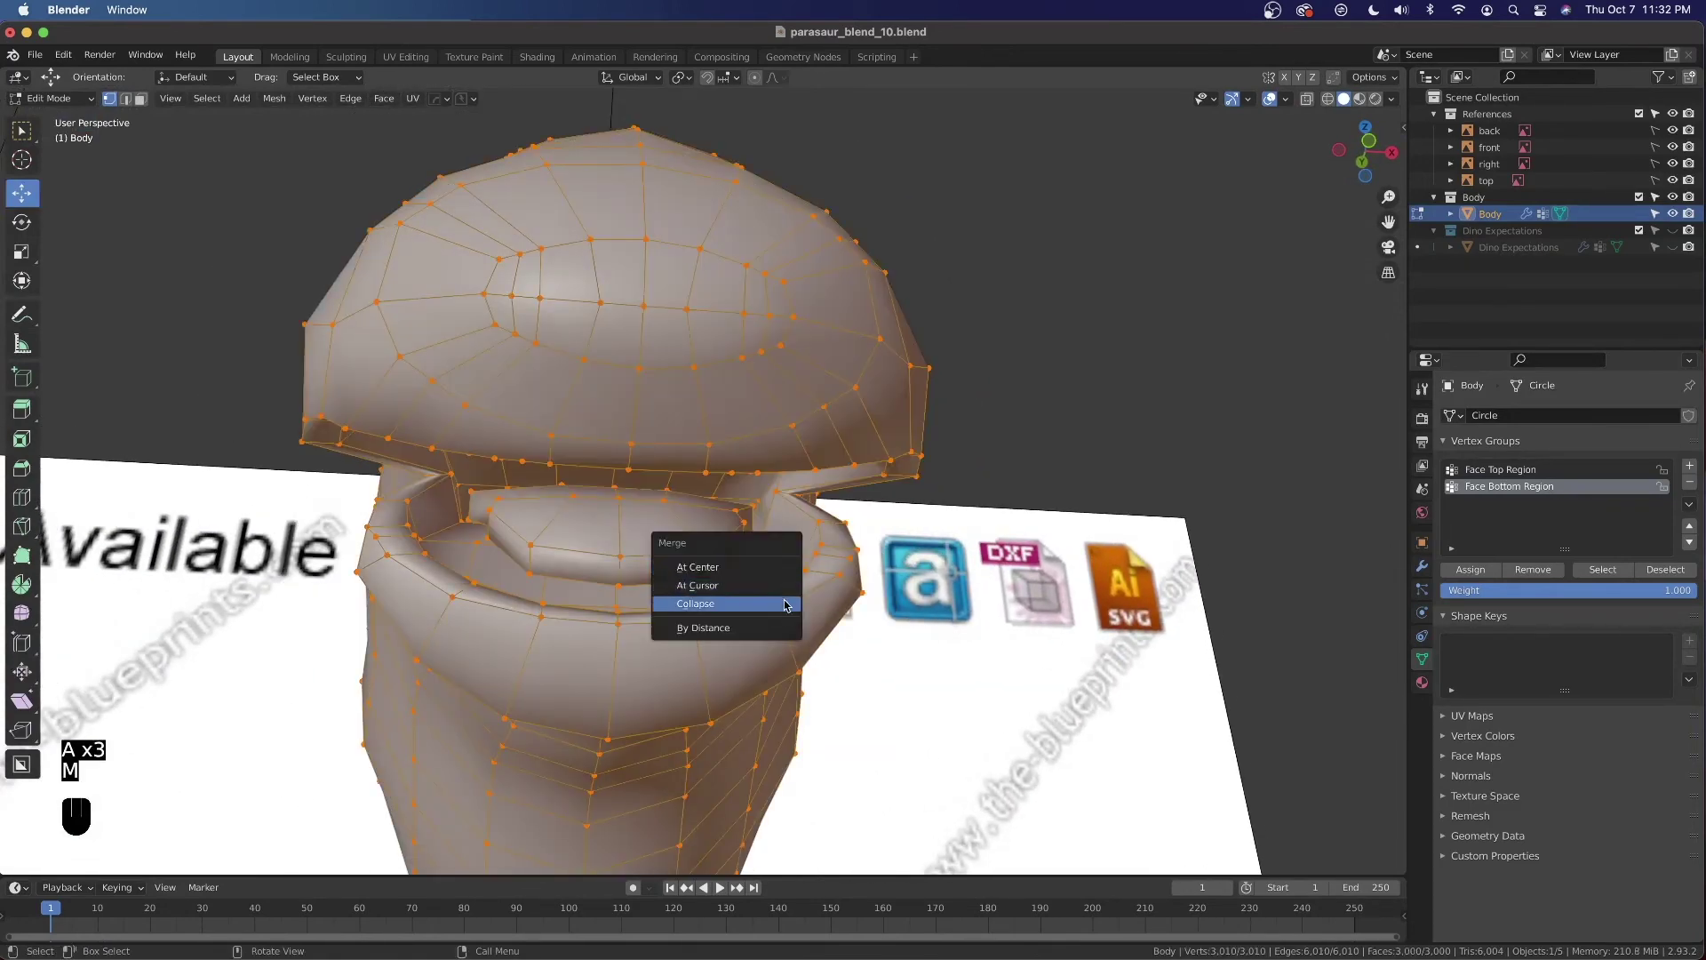
{"action": "left_click", "coordinate": [766, 635]}
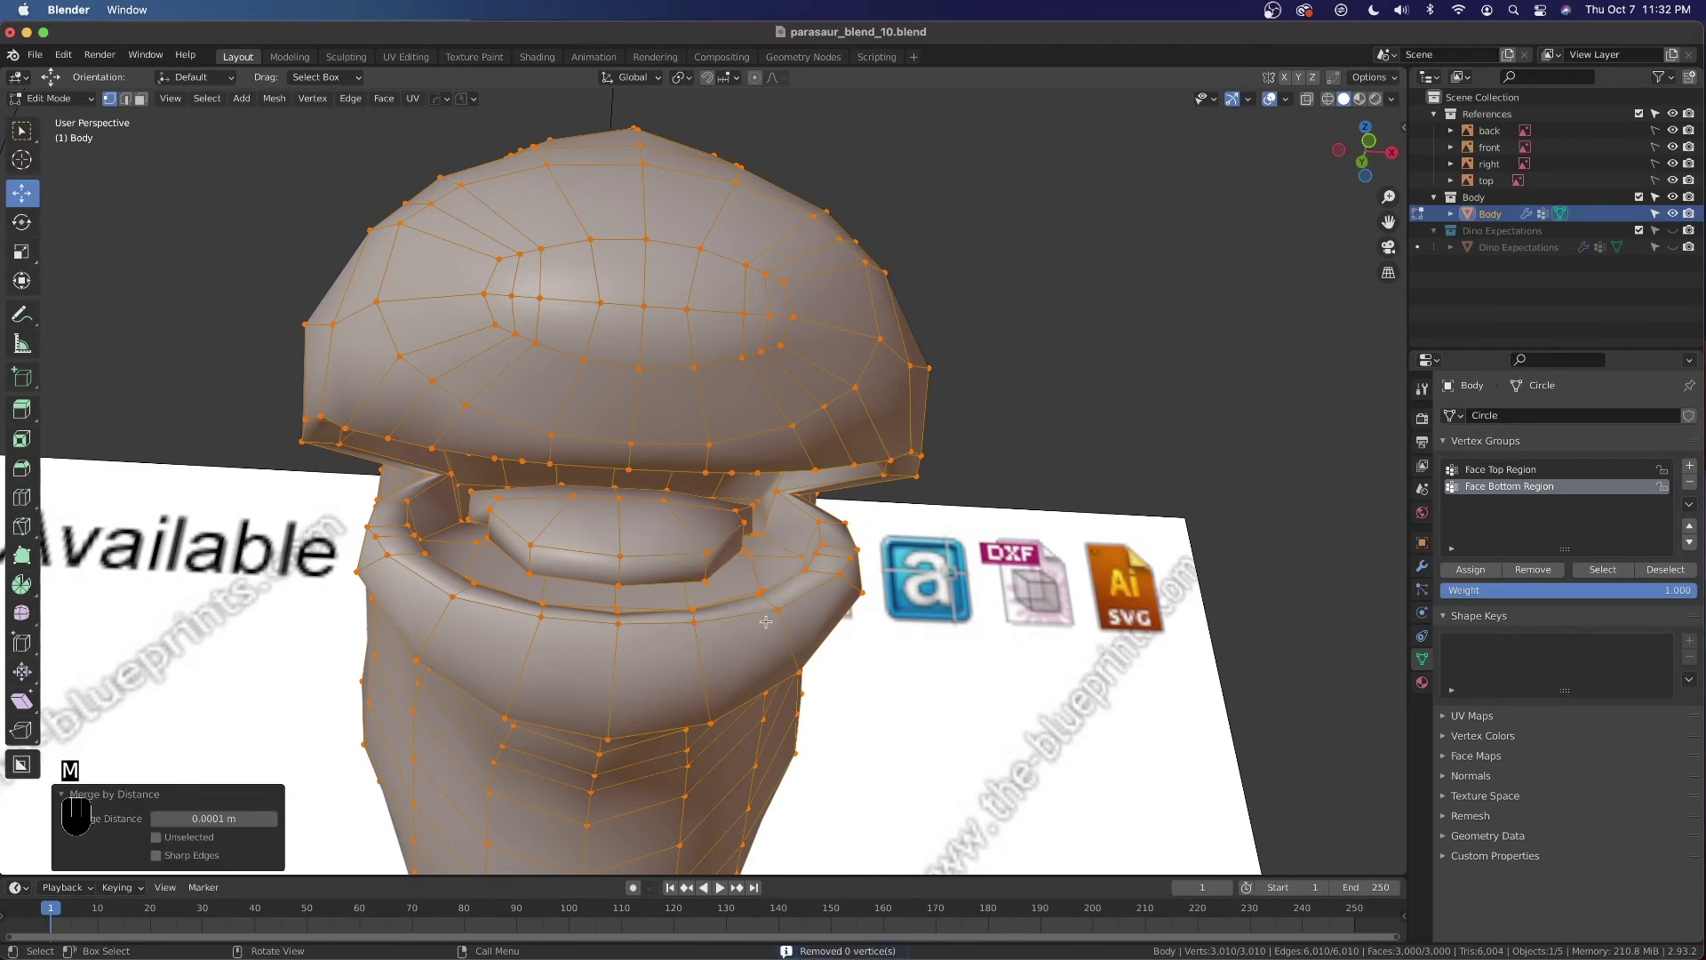
Select the centerline edge loop that runs along the spine in edge select mode
{"action": "middle_click_drag", "start_coordinate": [766, 621], "coordinate": [755, 531]}
{"action": "left_click", "coordinate": [683, 290]}
{"action": "middle_click_drag", "start_coordinate": [684, 290], "coordinate": [962, 383], "text": "shift"}
{"action": "scroll", "coordinate": [693, 447], "scroll_direction": "up", "scroll_amount": 3}
{"action": "key", "text": "grave"}
{"action": "left_click", "coordinate": [625, 361]}
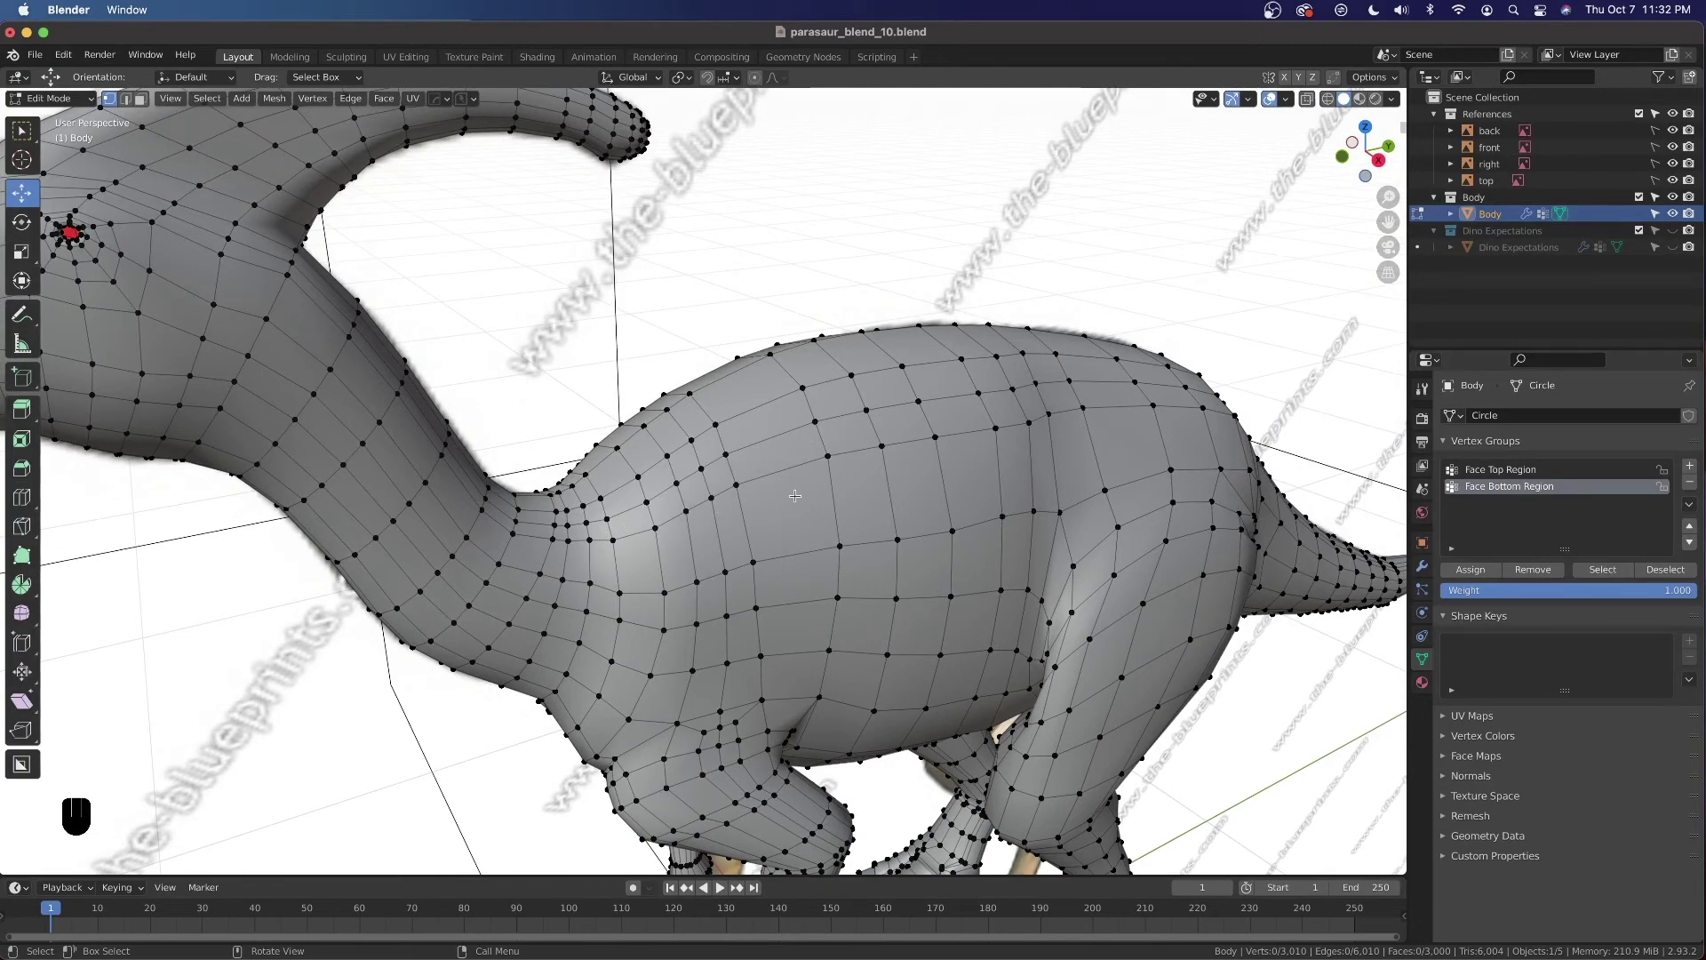
{"action": "middle_click_drag", "start_coordinate": [596, 550], "coordinate": [620, 553]}
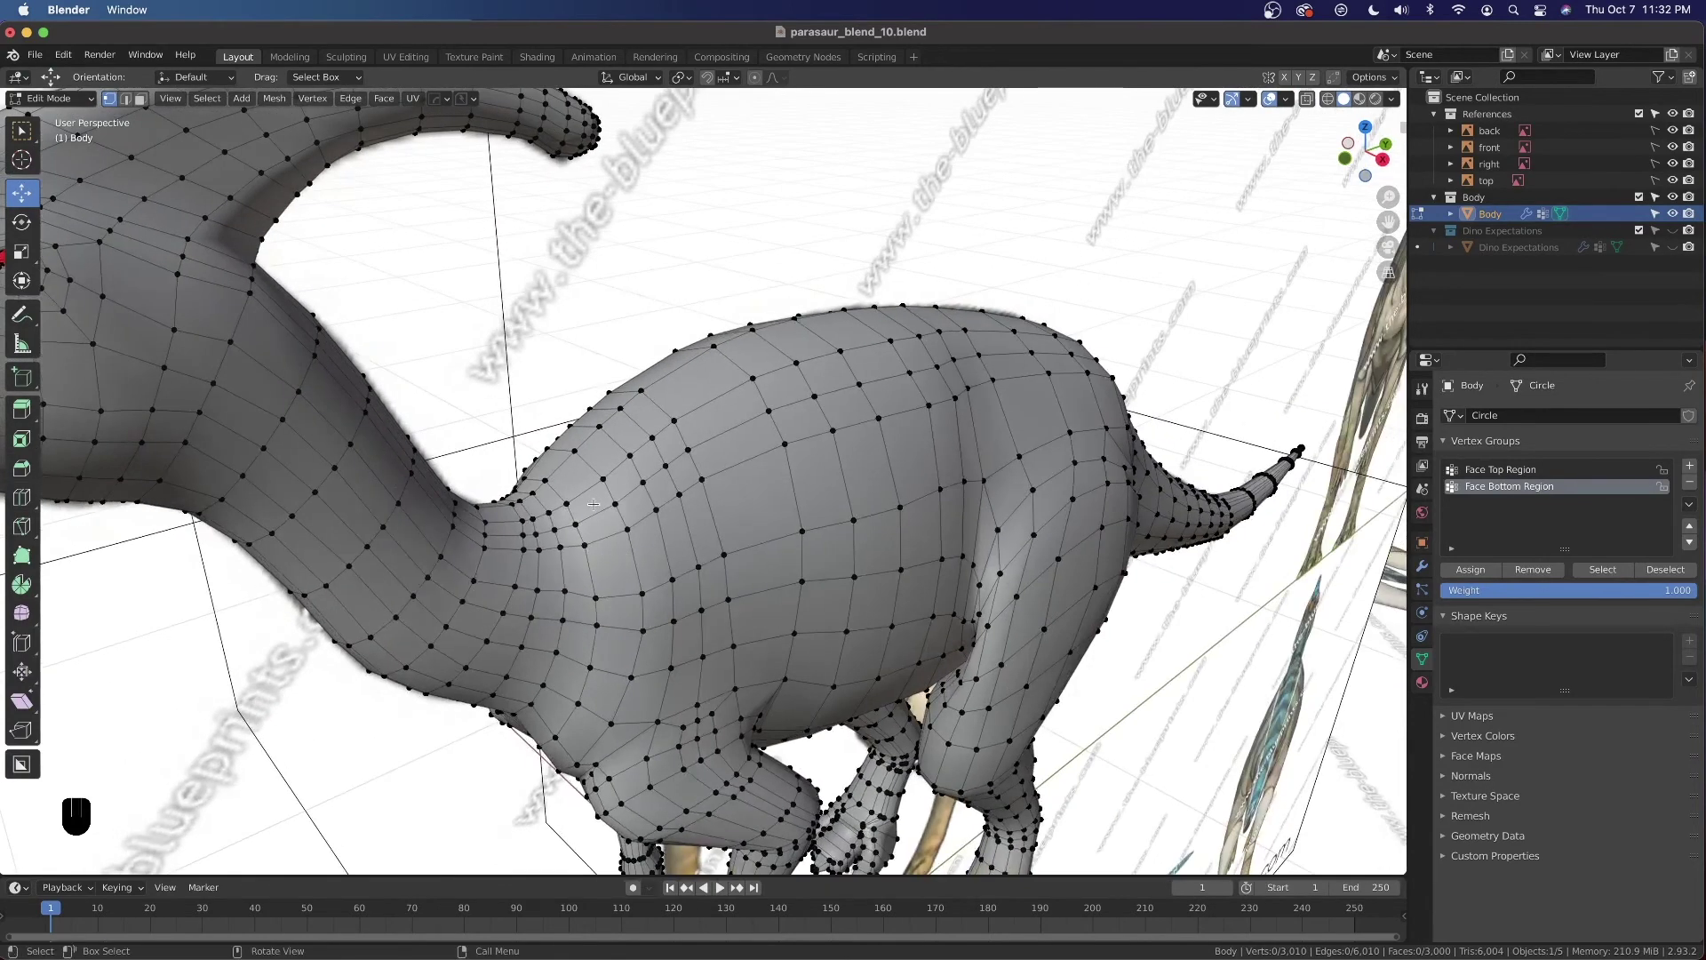
{"action": "left_click", "coordinate": [129, 99]}
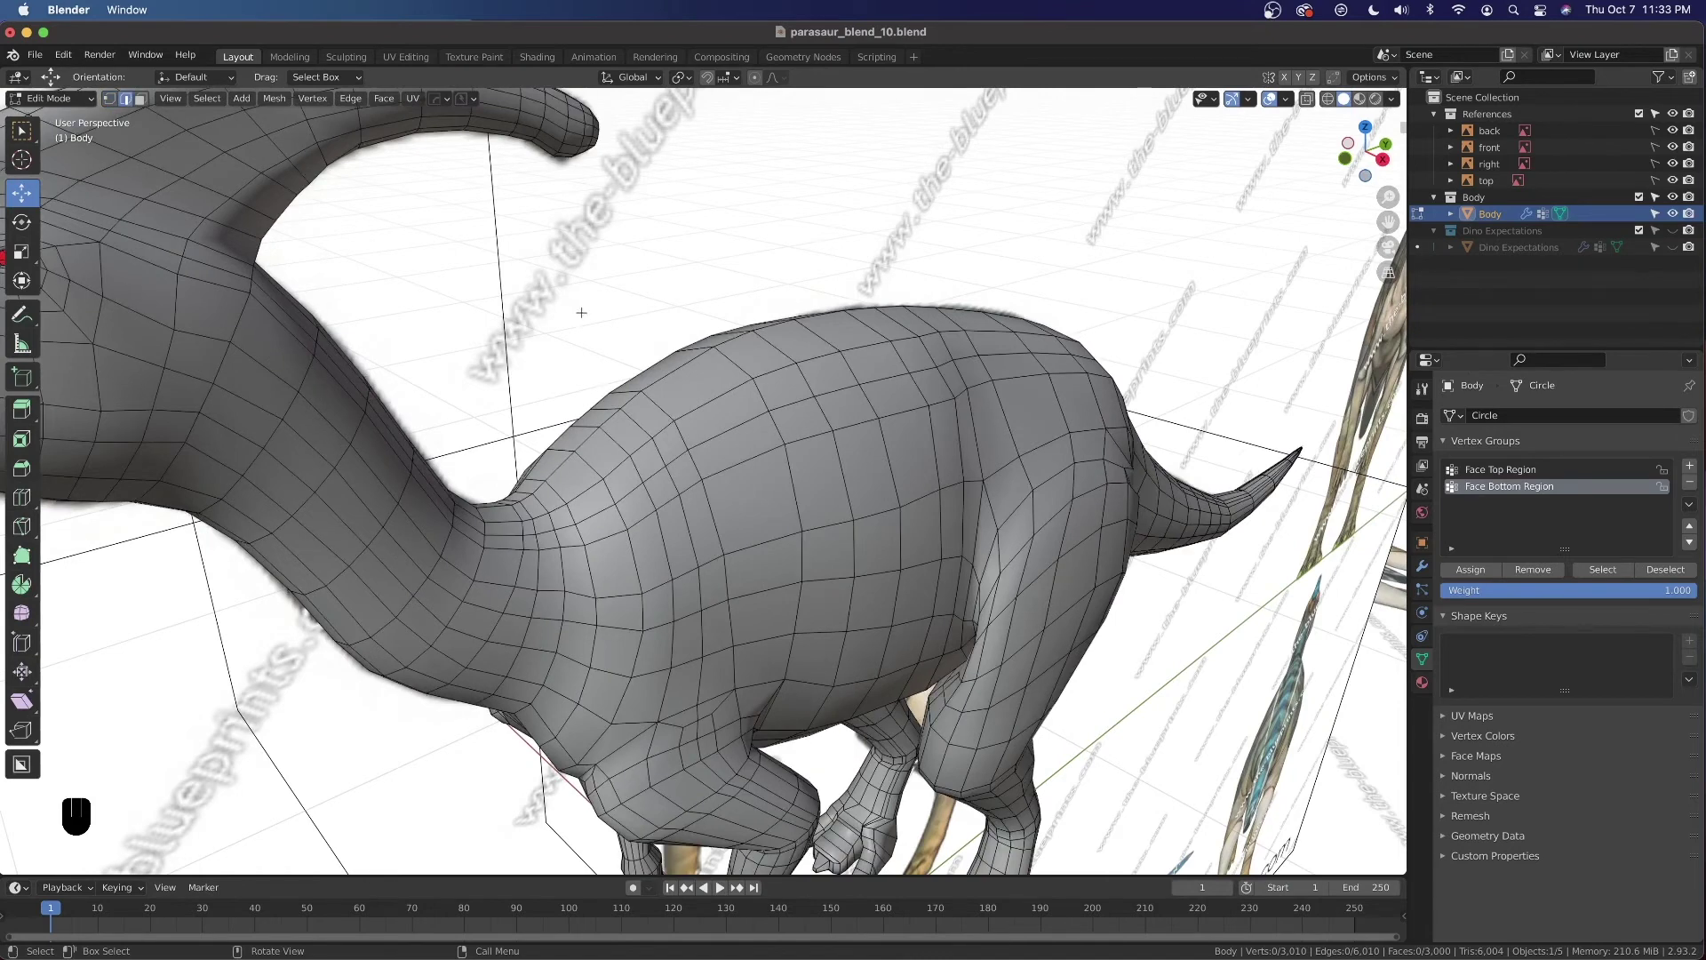
{"action": "left_click", "coordinate": [686, 369], "text": "alt"}
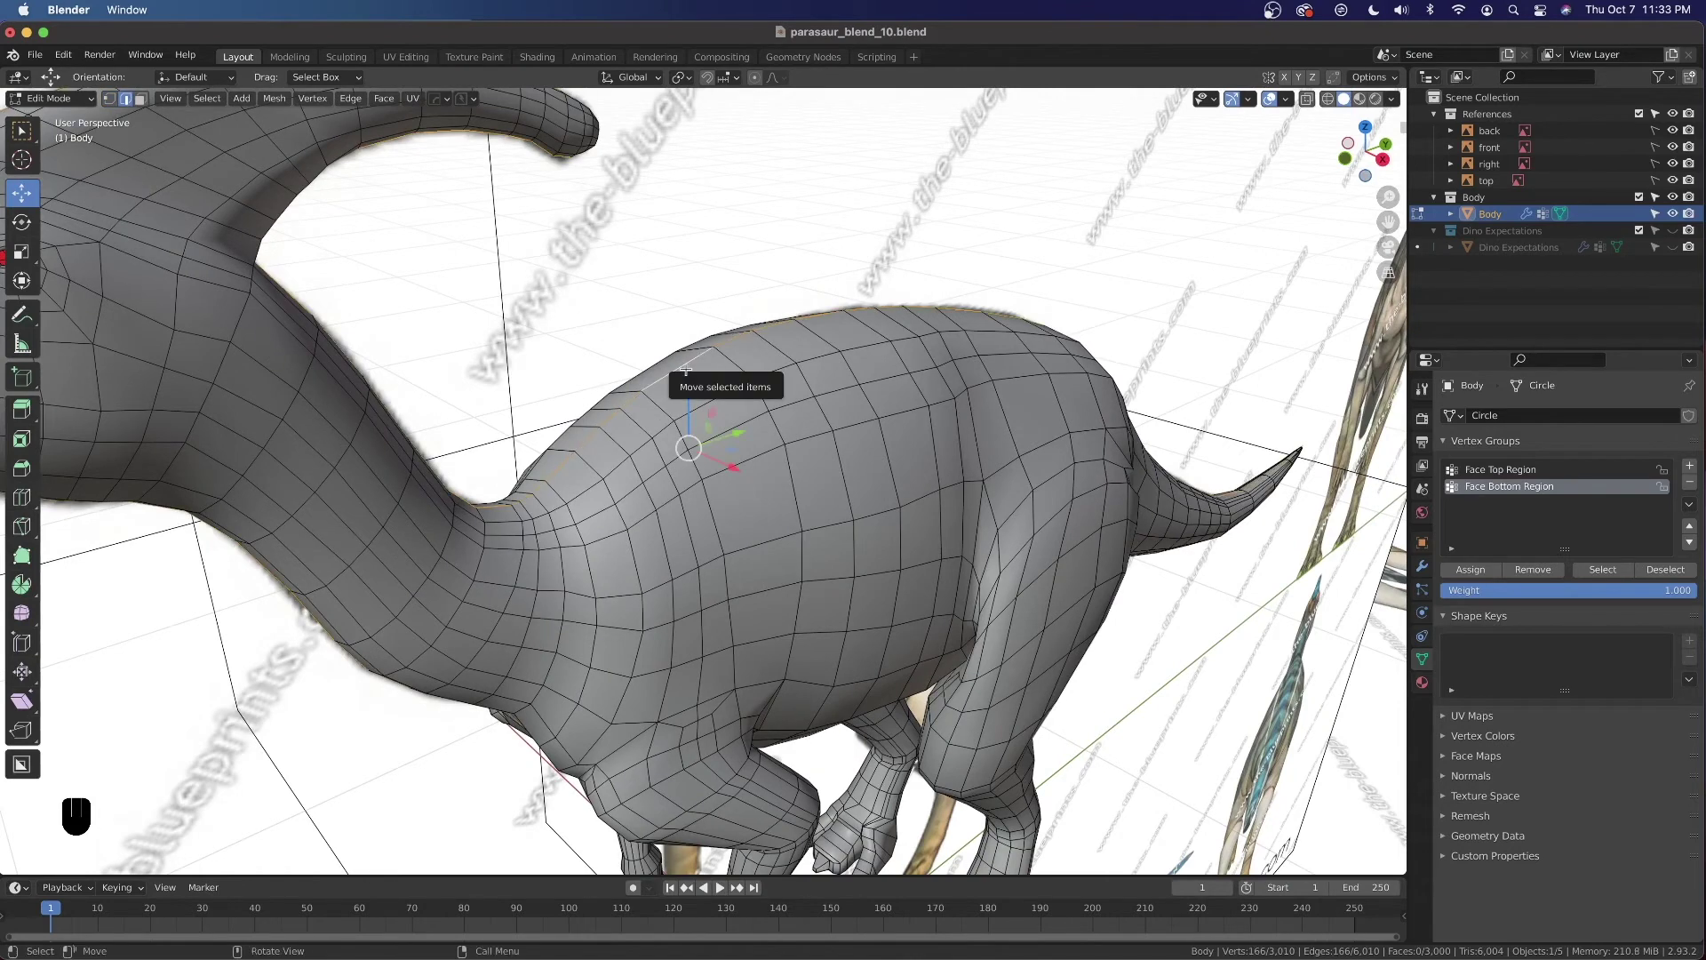
{"action": "key", "text": "h"}
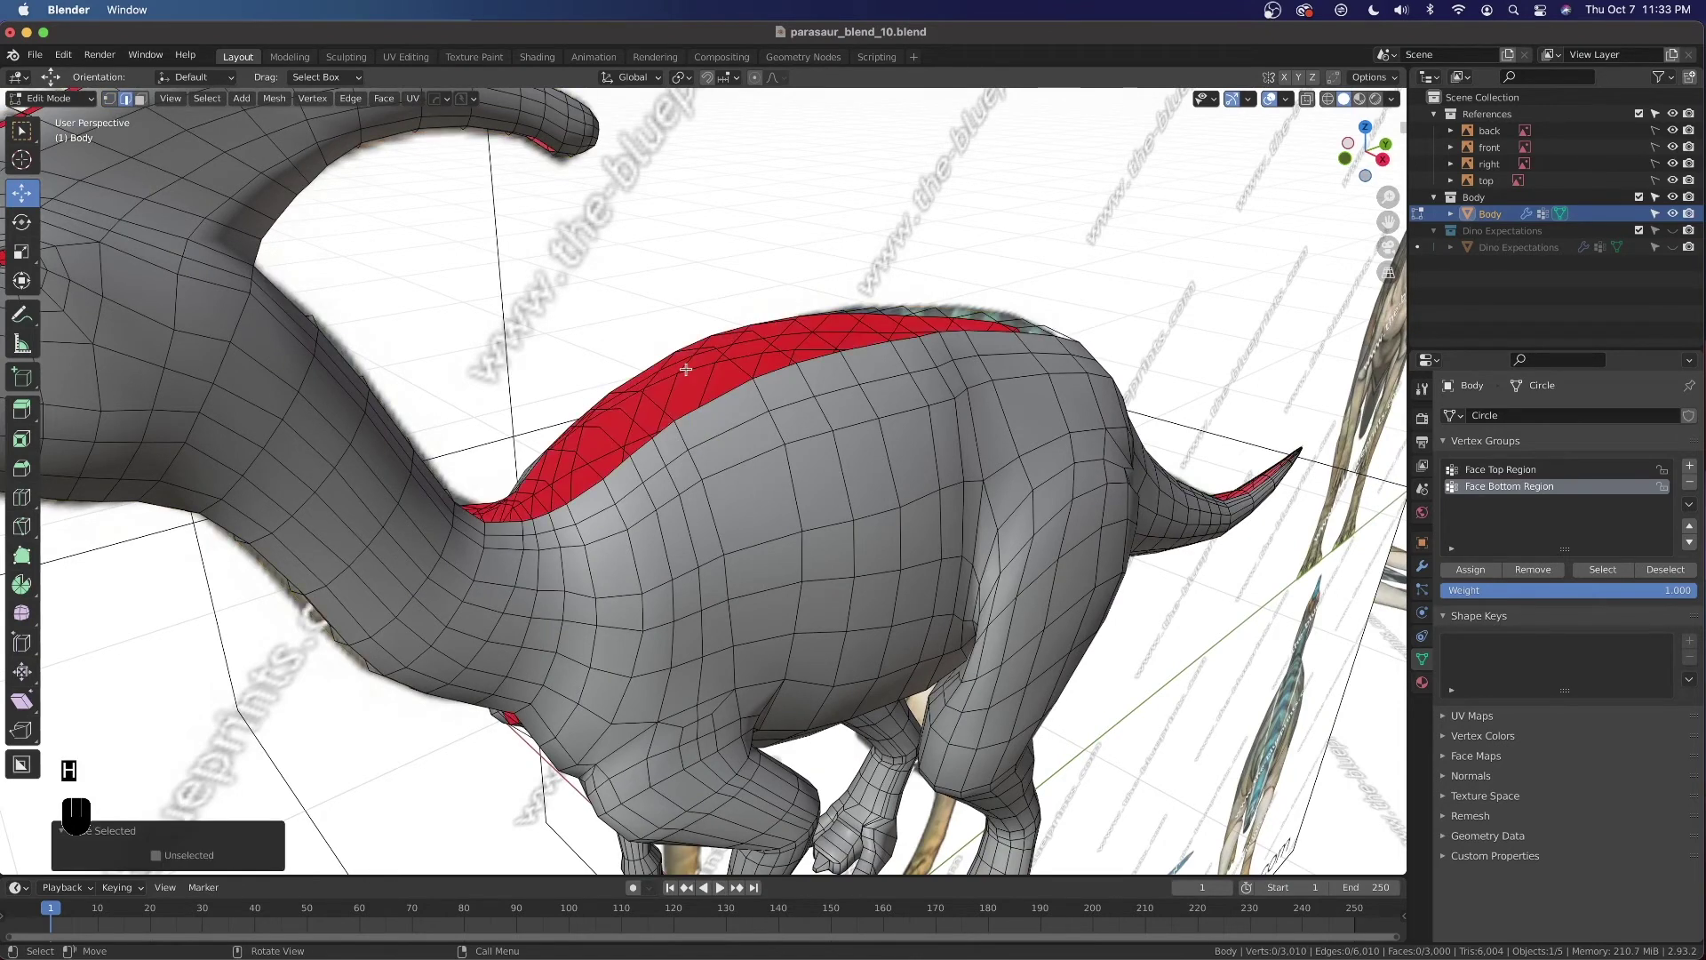
{"action": "left_click", "coordinate": [108, 99]}
{"action": "middle_click_drag", "start_coordinate": [569, 462], "coordinate": [582, 604]}
{"action": "left_click", "coordinate": [500, 478]}
{"action": "middle_click_drag", "start_coordinate": [862, 569], "coordinate": [756, 612]}
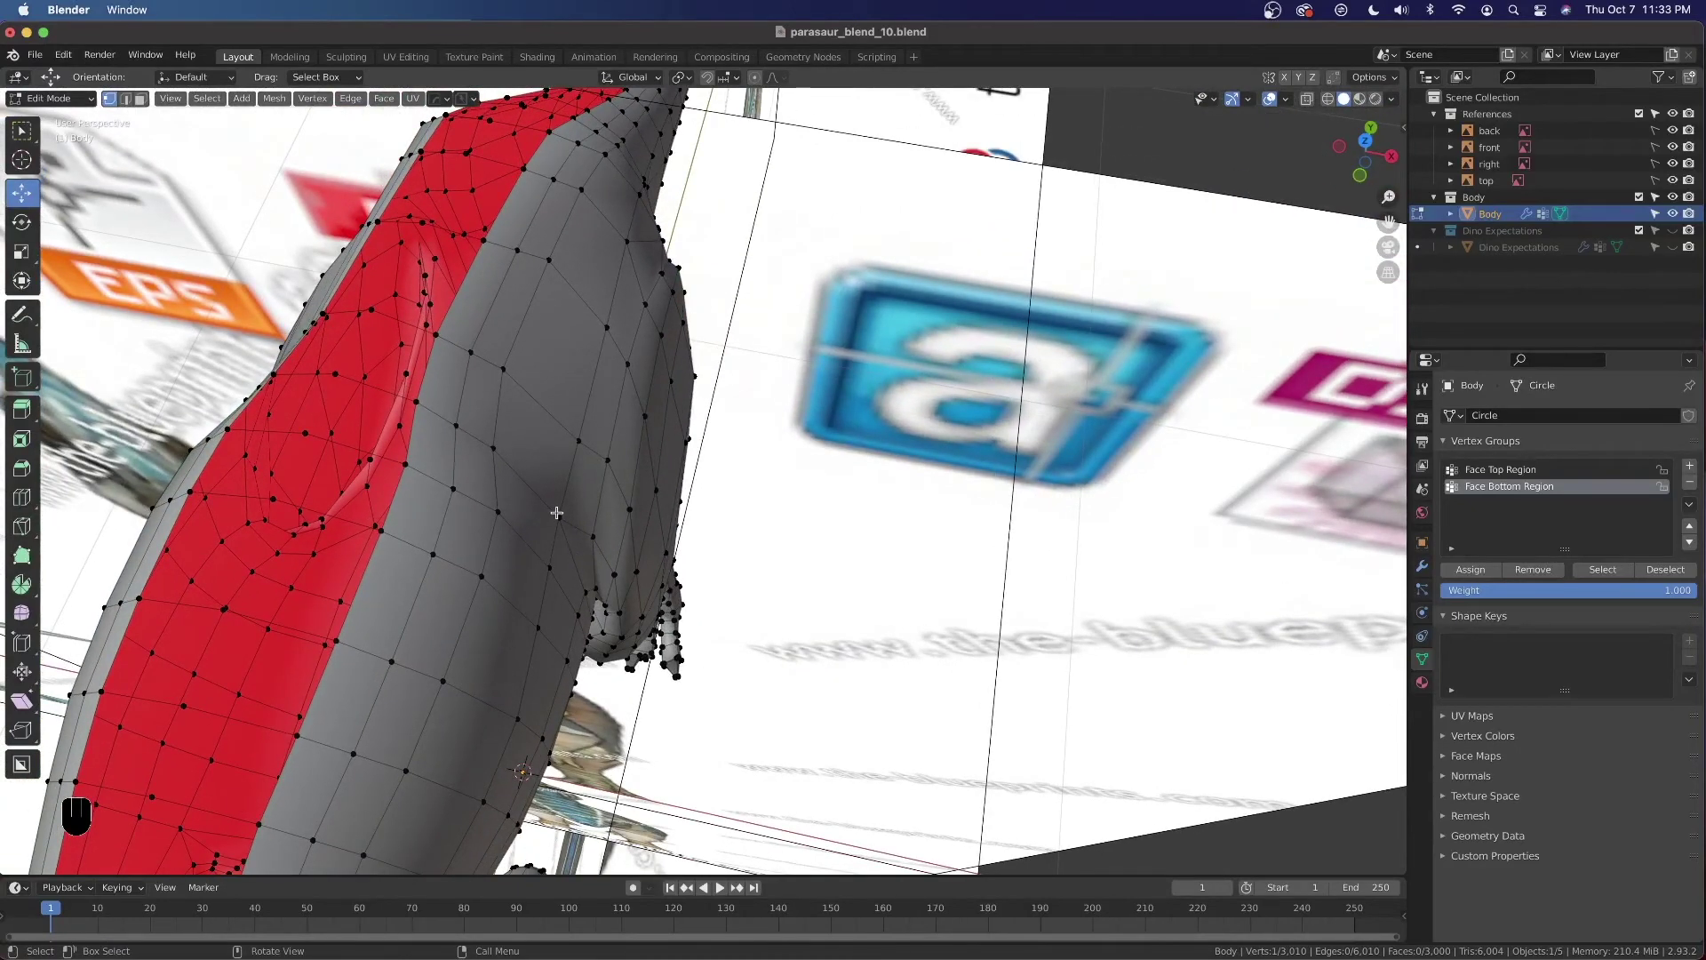
{"action": "key", "text": "ctrl"}
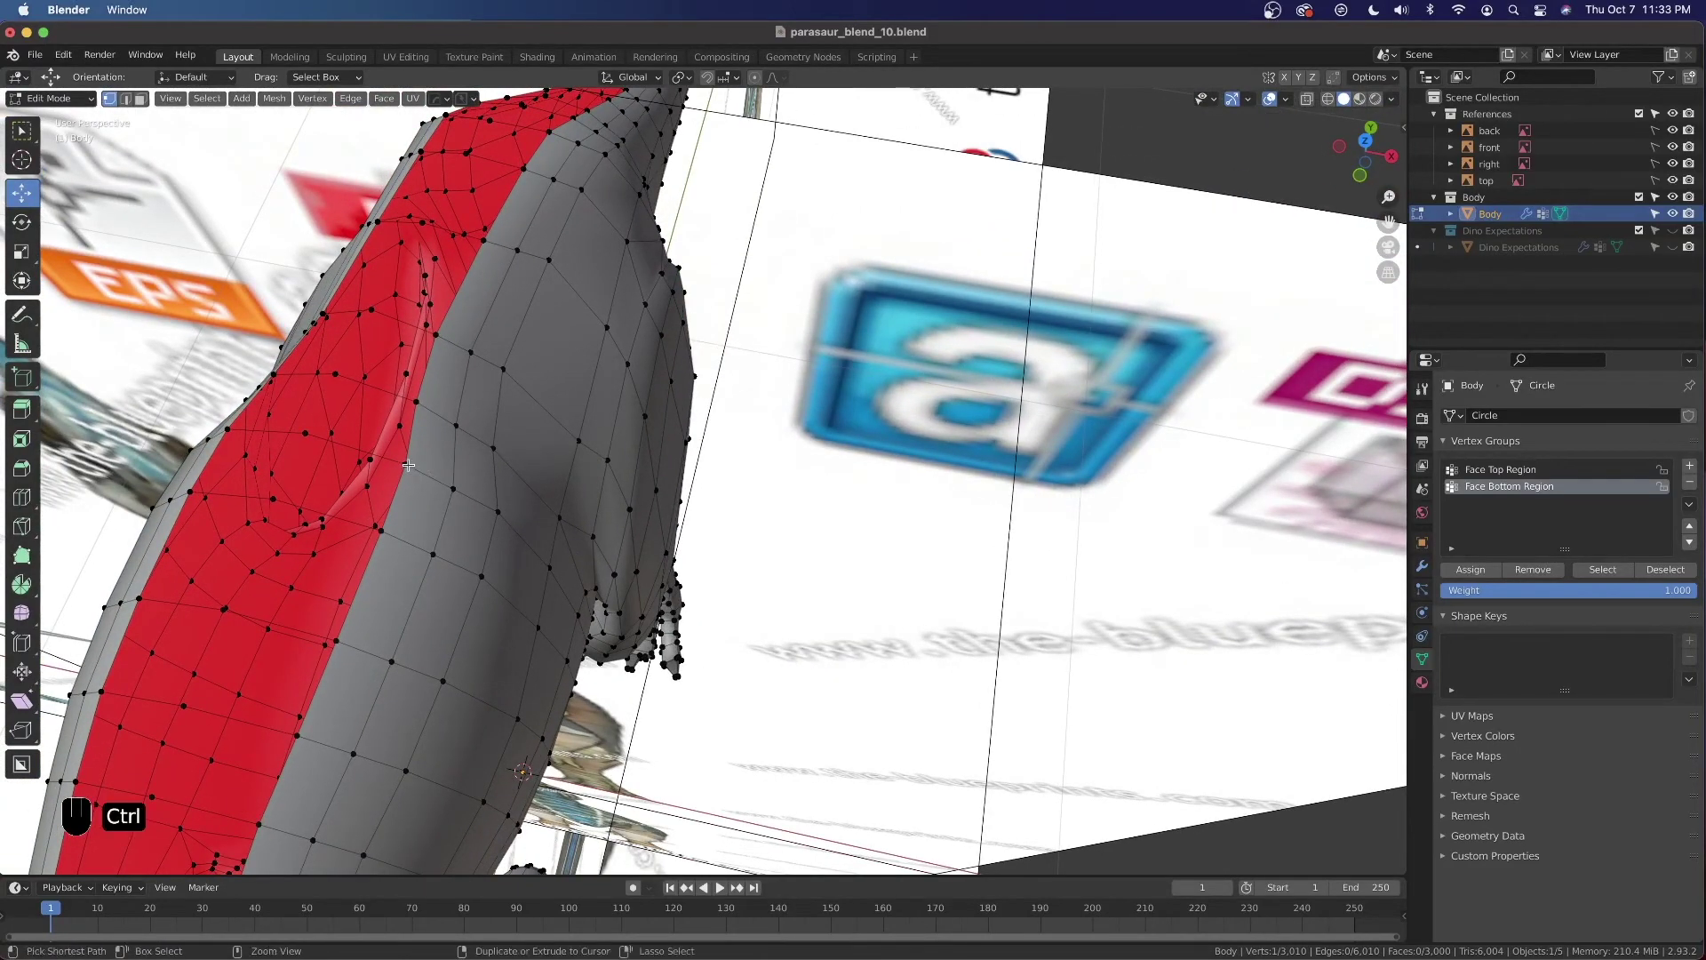
{"action": "left_click", "coordinate": [408, 465], "text": "ctrl"}
{"action": "middle_click_drag", "start_coordinate": [478, 580], "coordinate": [508, 583]}
{"action": "key", "text": "super+z"}
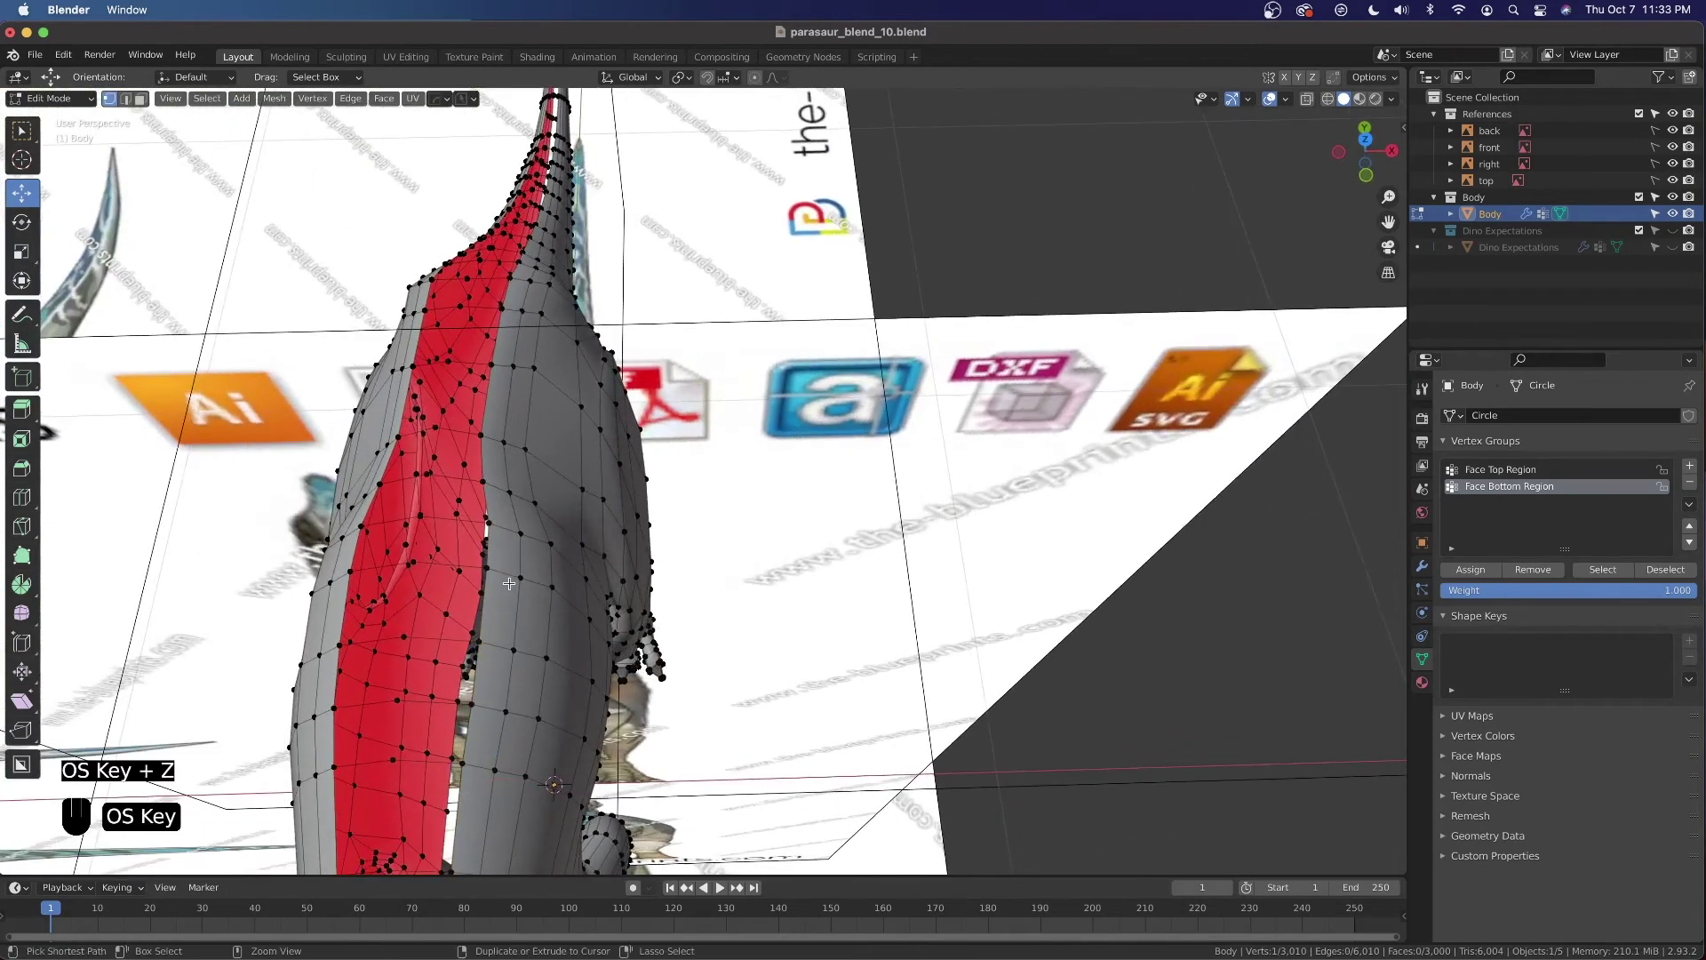
{"action": "key", "text": "super+z"}
{"action": "key", "text": "super+z"}
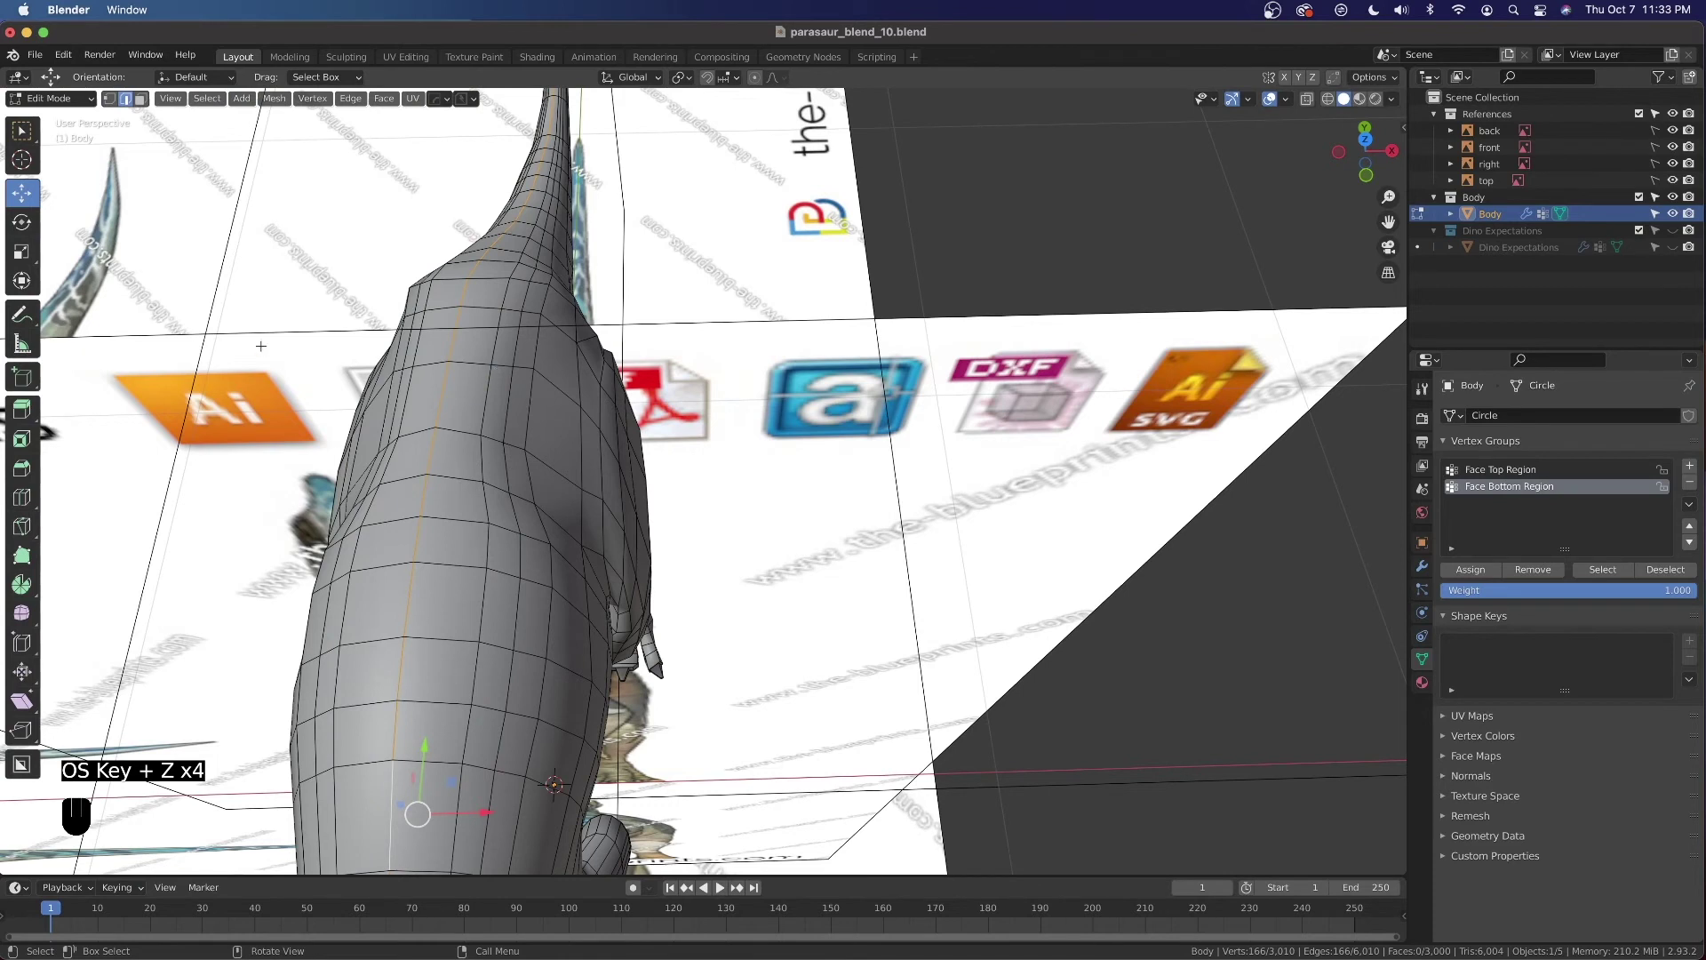
Hide the centerline loop in vertex select mode and select a shortest path of nine vertices along one edge of the opened back
{"action": "left_click", "coordinate": [112, 99]}
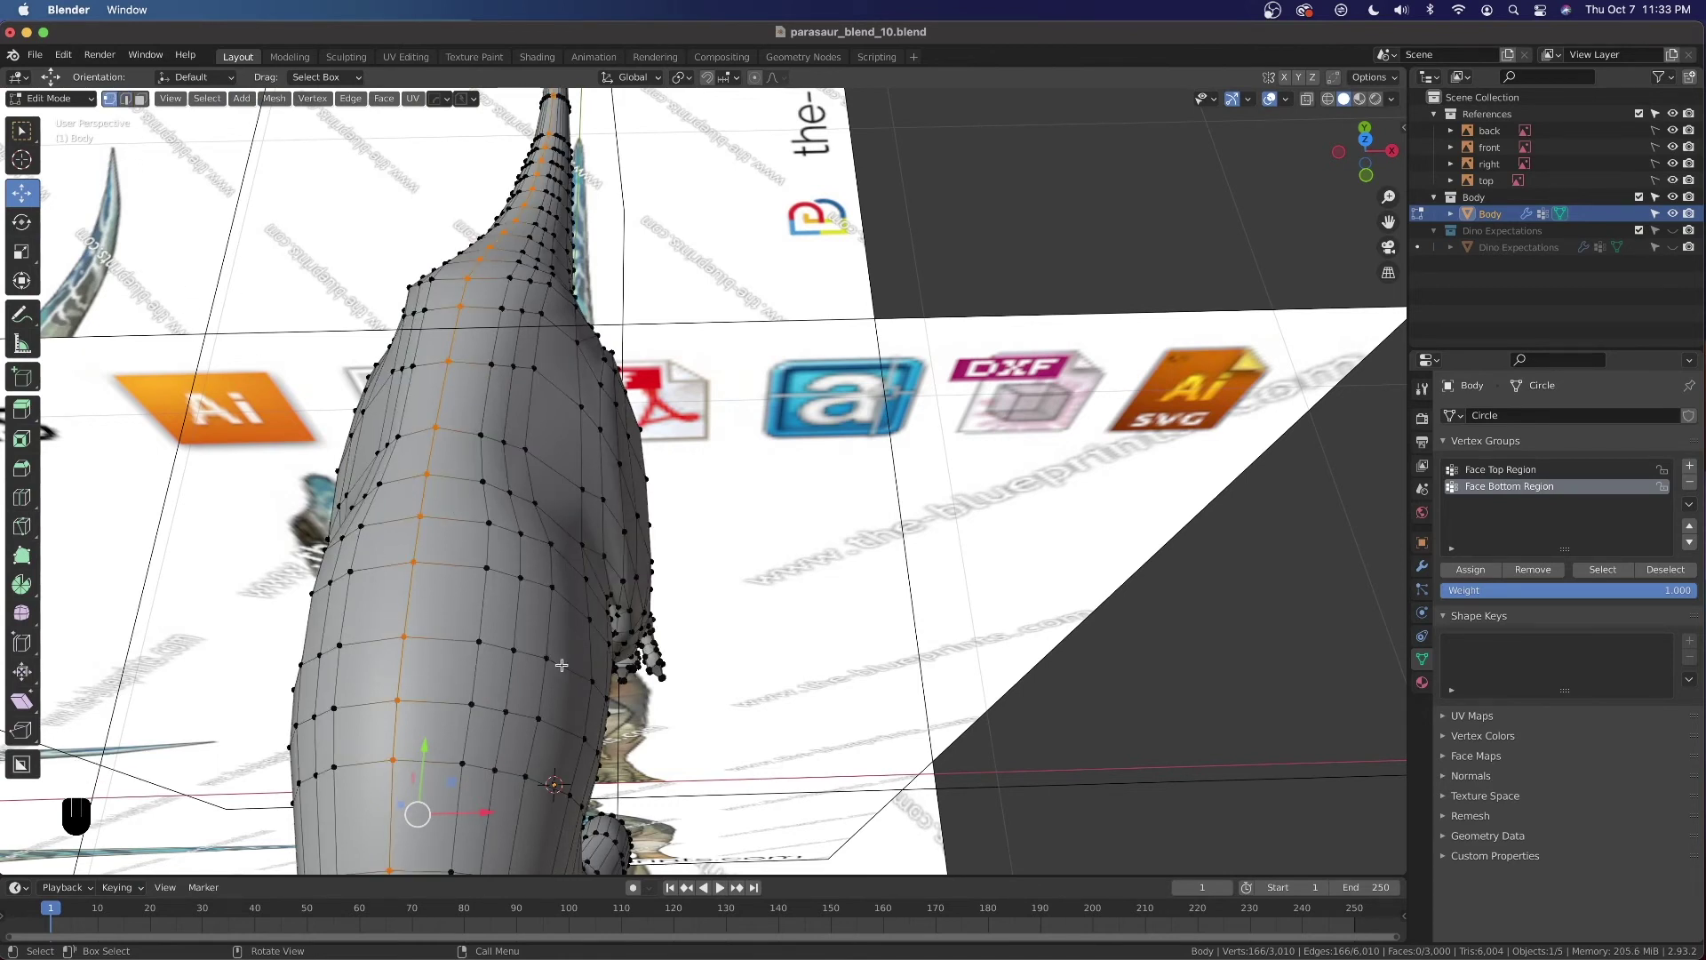
{"action": "key", "text": "h"}
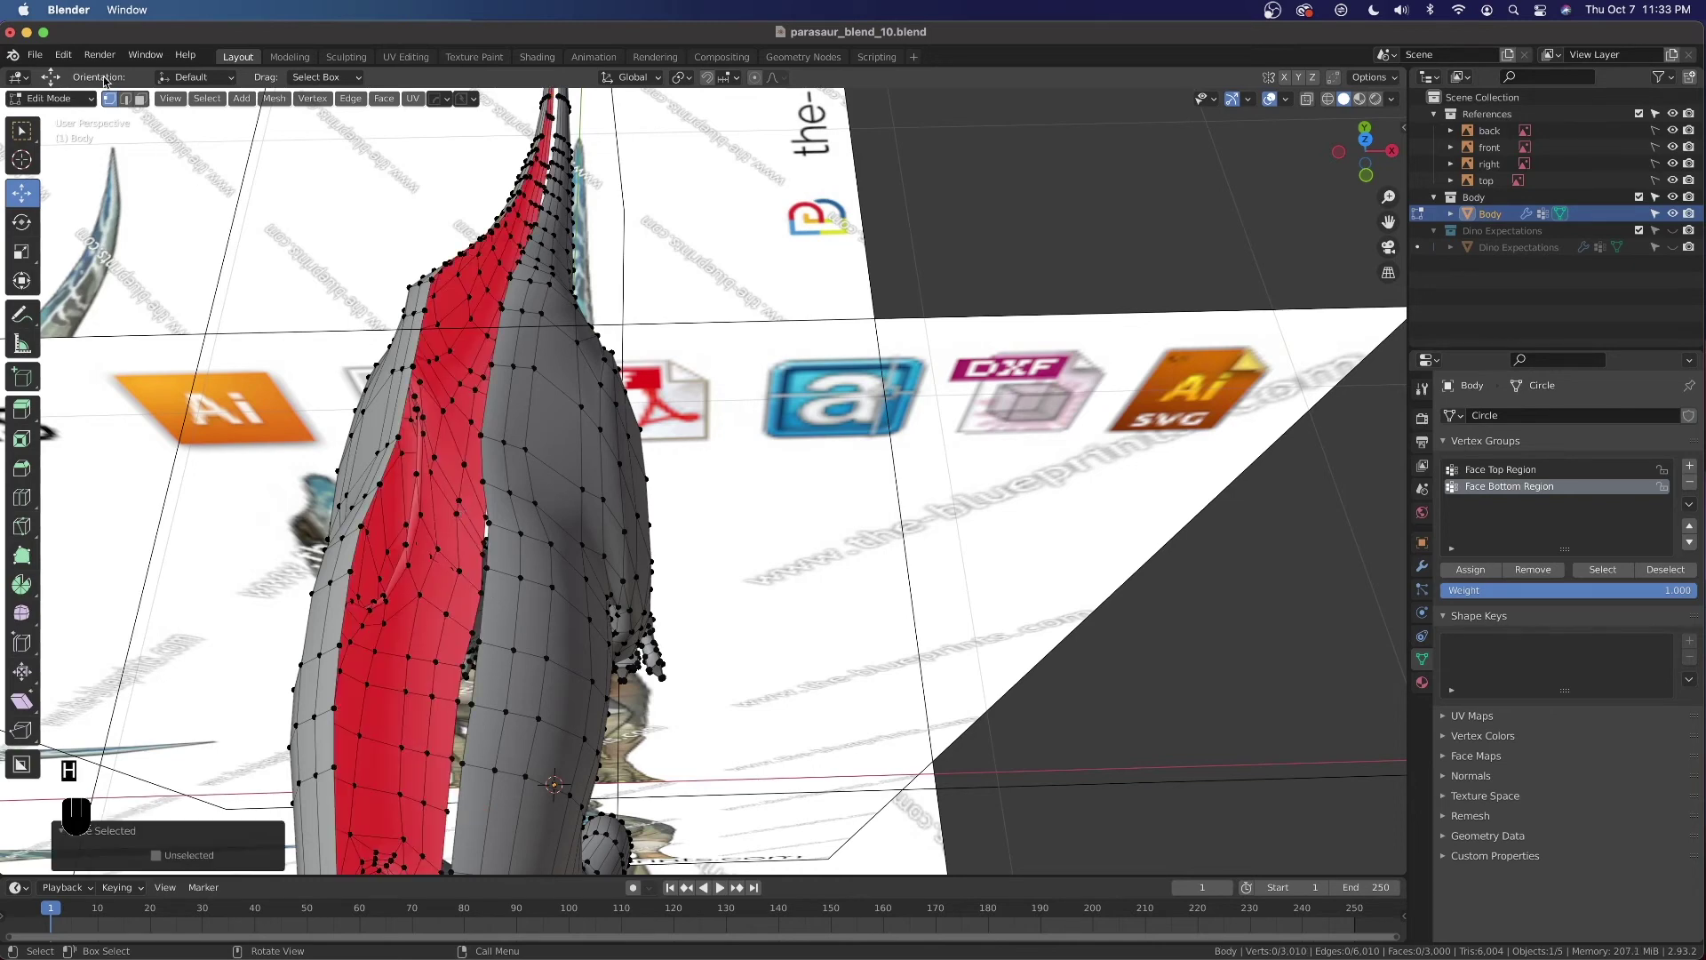
{"action": "middle_click_drag", "start_coordinate": [523, 529], "coordinate": [507, 506]}
{"action": "left_click", "coordinate": [522, 447]}
{"action": "middle_click_drag", "start_coordinate": [522, 447], "coordinate": [598, 289], "text": "shift"}
{"action": "middle_click_drag", "start_coordinate": [484, 675], "coordinate": [499, 718]}
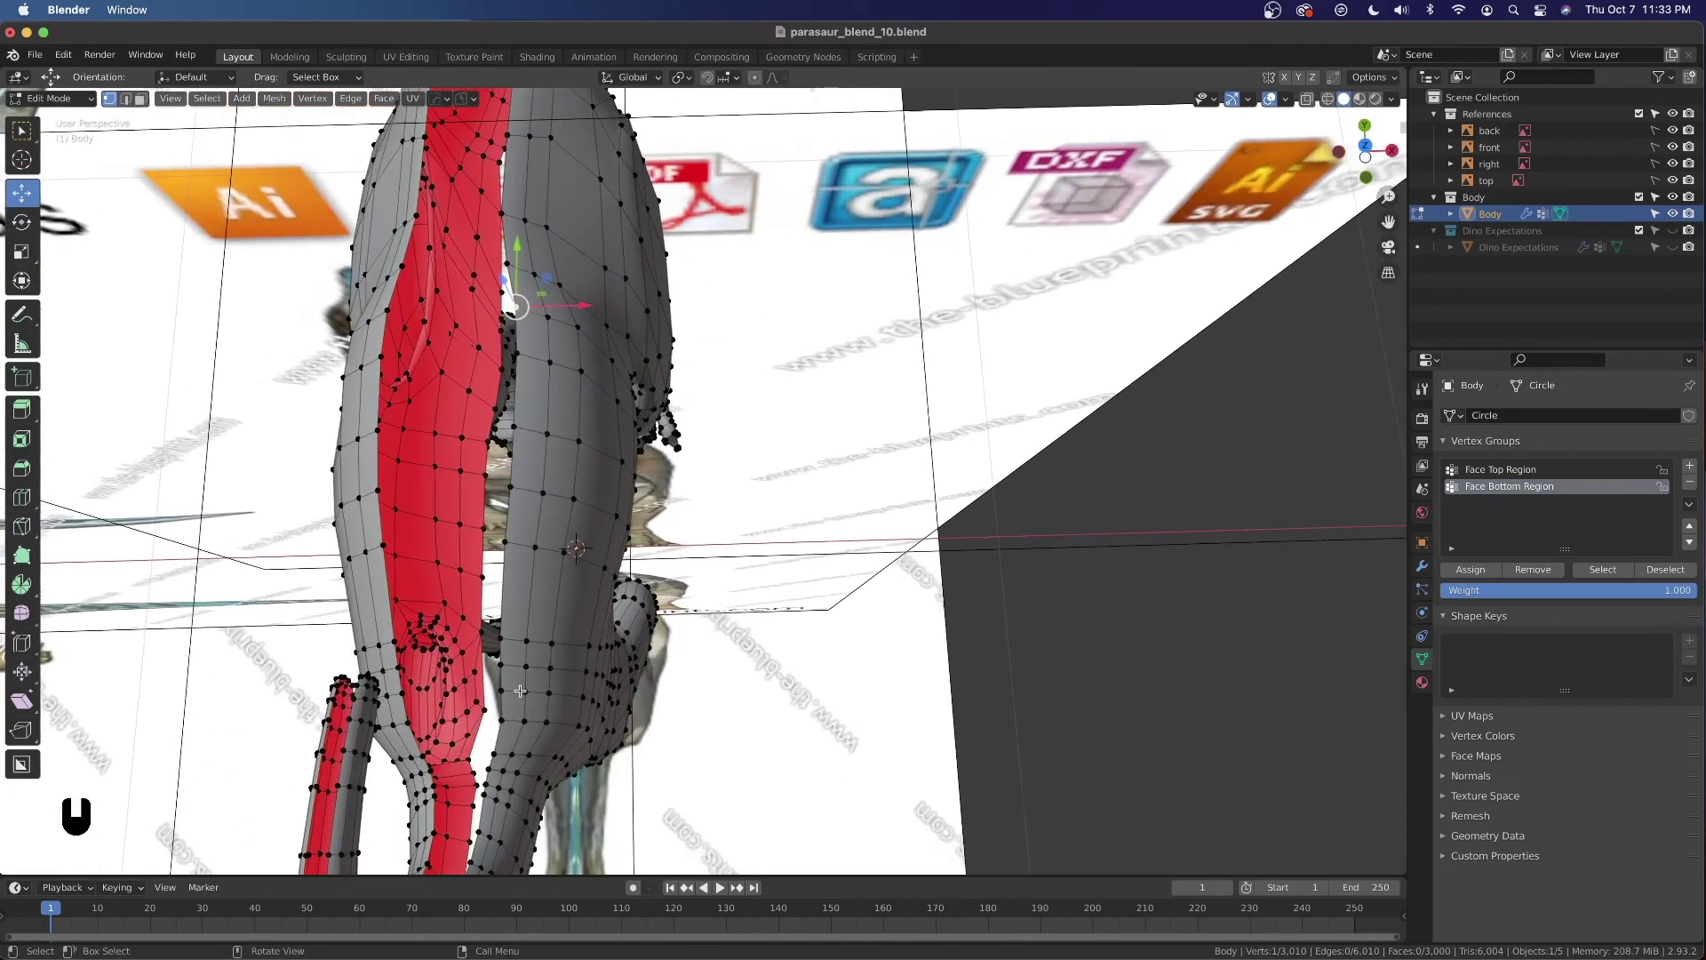
{"action": "left_click", "coordinate": [502, 721], "text": "ctrl"}
Turn on X-ray and, in Global orientation, move the selected back-edge vertices down about 0.03 m along Z
{"action": "key", "text": "grave"}
{"action": "left_click", "coordinate": [595, 522]}
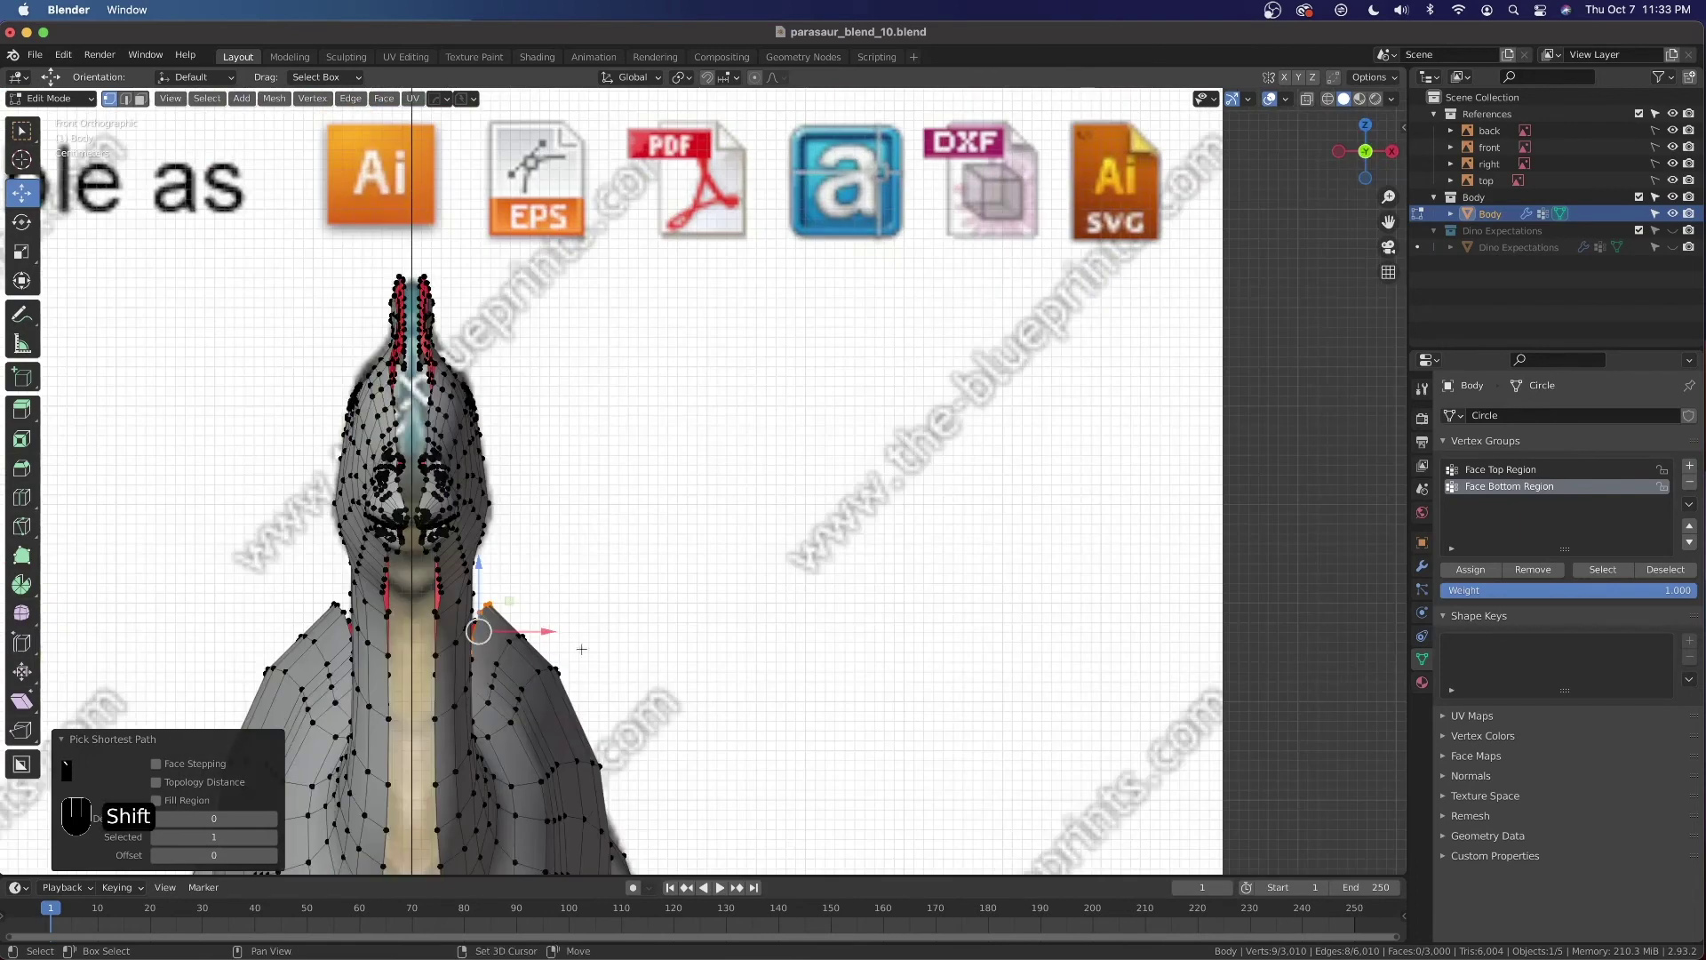
{"action": "middle_click_drag", "start_coordinate": [569, 634], "coordinate": [743, 569], "text": "shift"}
{"action": "key", "text": "alt+z"}
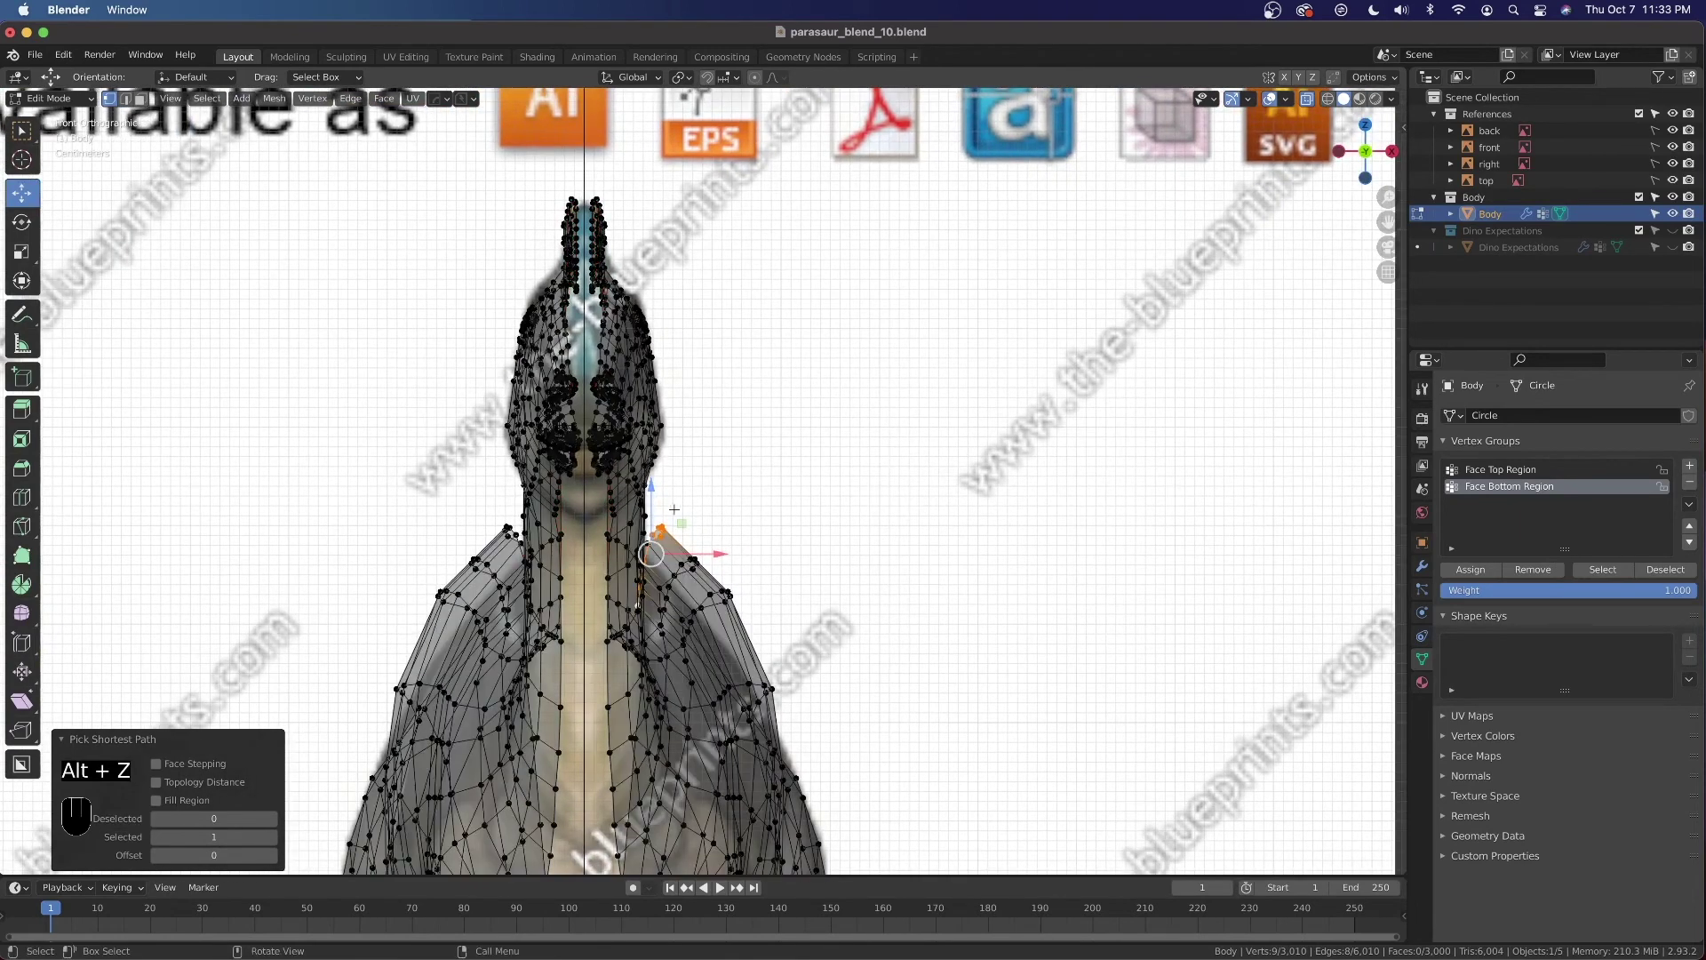
{"action": "left_click", "coordinate": [631, 78]}
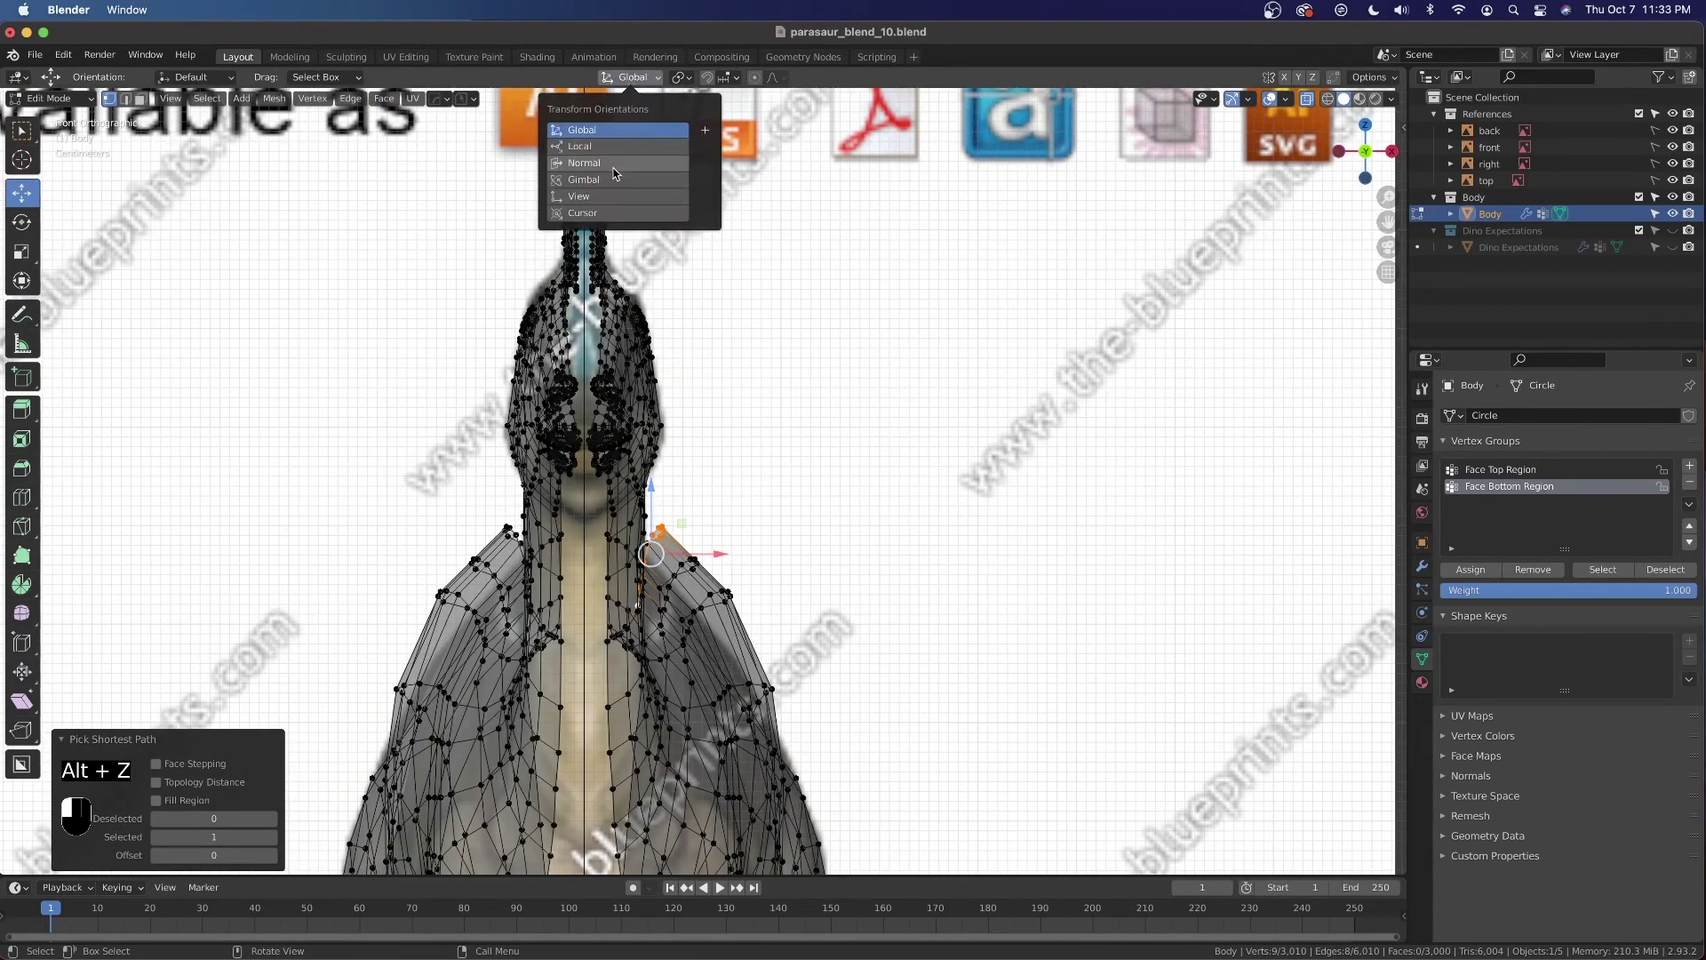
{"action": "left_click", "coordinate": [613, 165]}
{"action": "middle_click_drag", "start_coordinate": [676, 548], "coordinate": [696, 471], "text": "shift"}
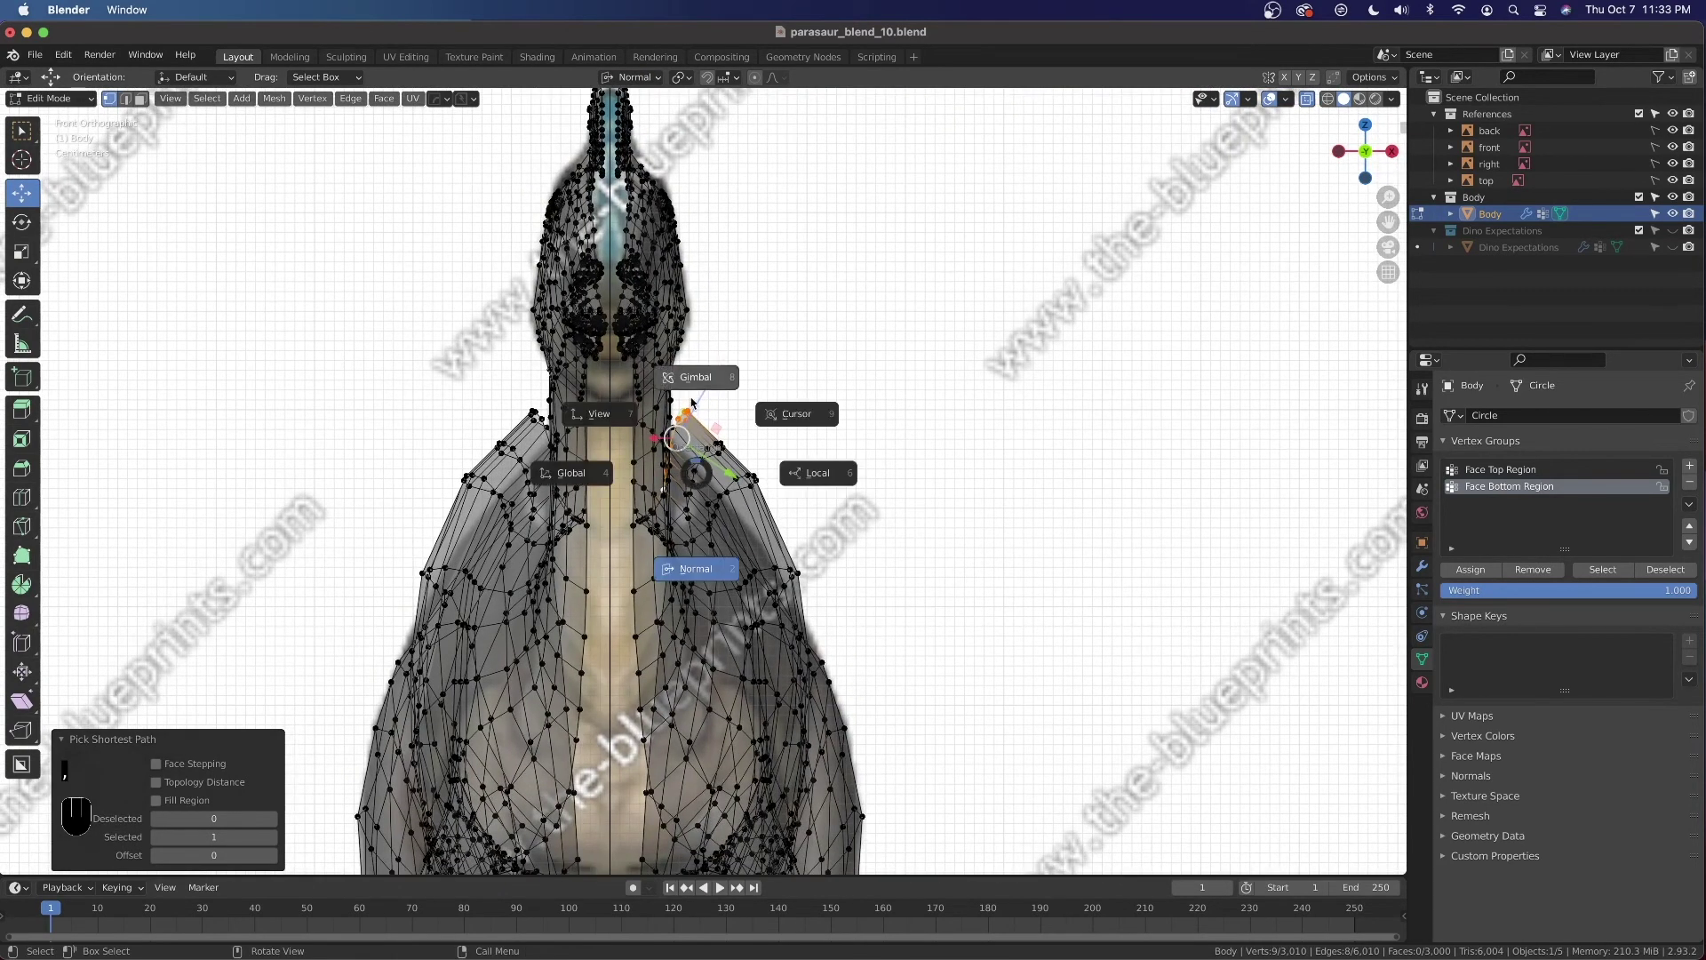
{"action": "left_click", "coordinate": [587, 473]}
{"action": "left_click_drag", "start_coordinate": [683, 378], "coordinate": [677, 384]}
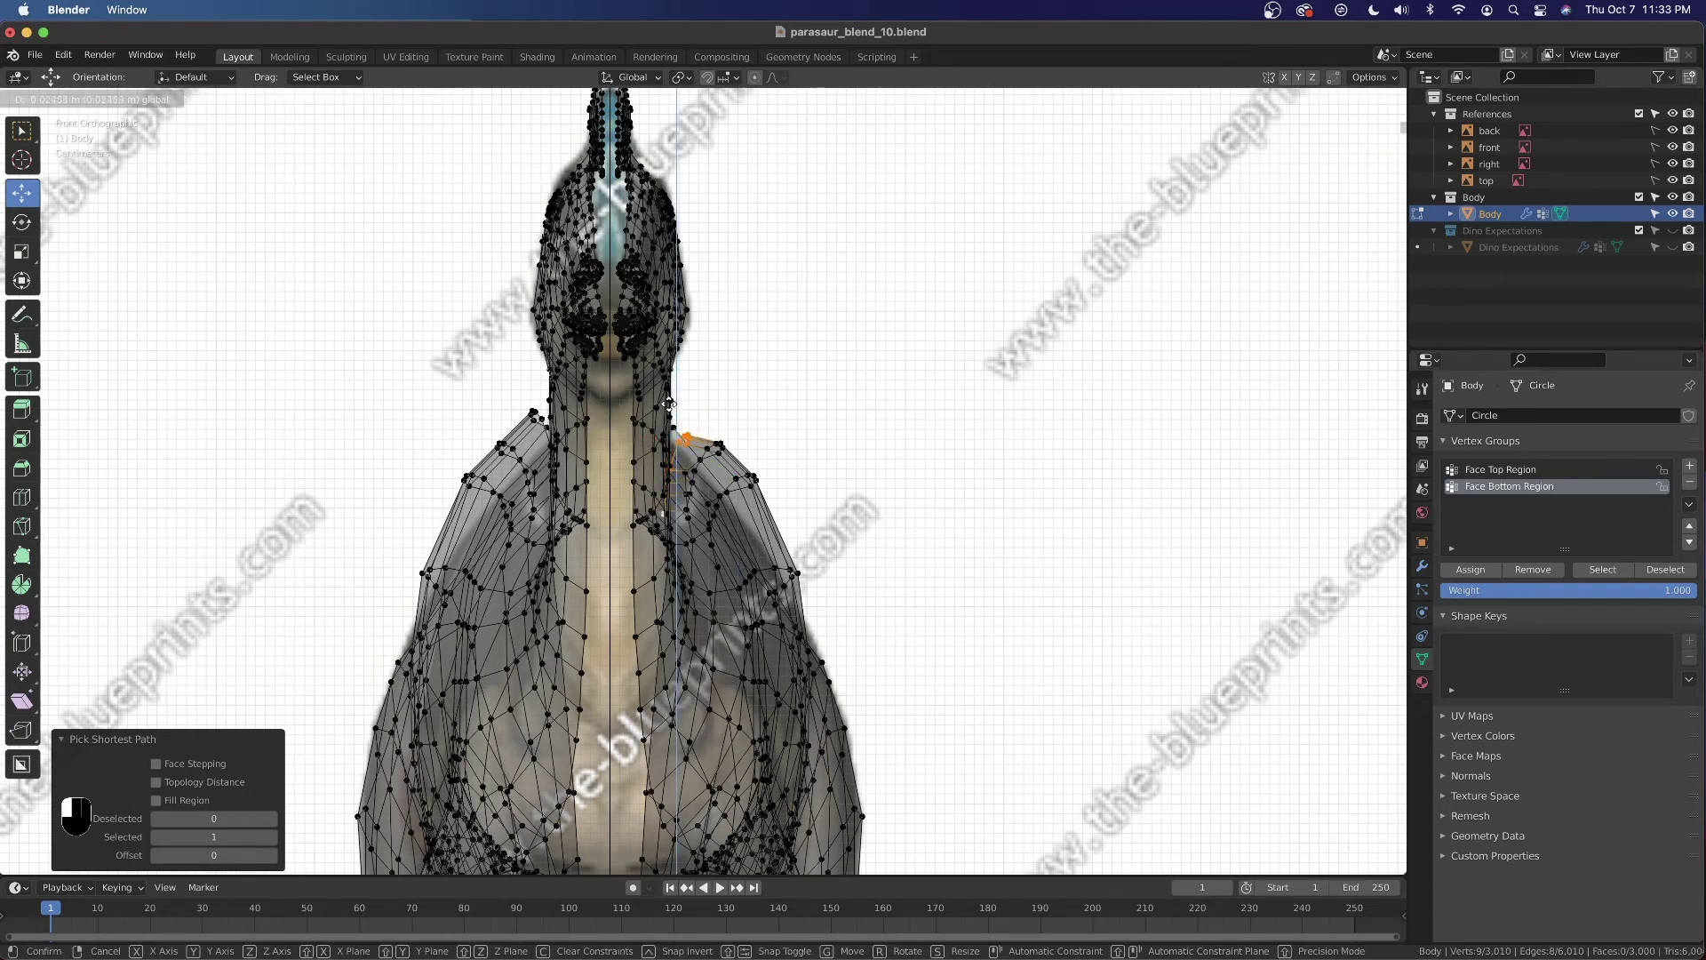
{"action": "left_click_drag", "start_coordinate": [663, 407], "coordinate": [675, 415]}
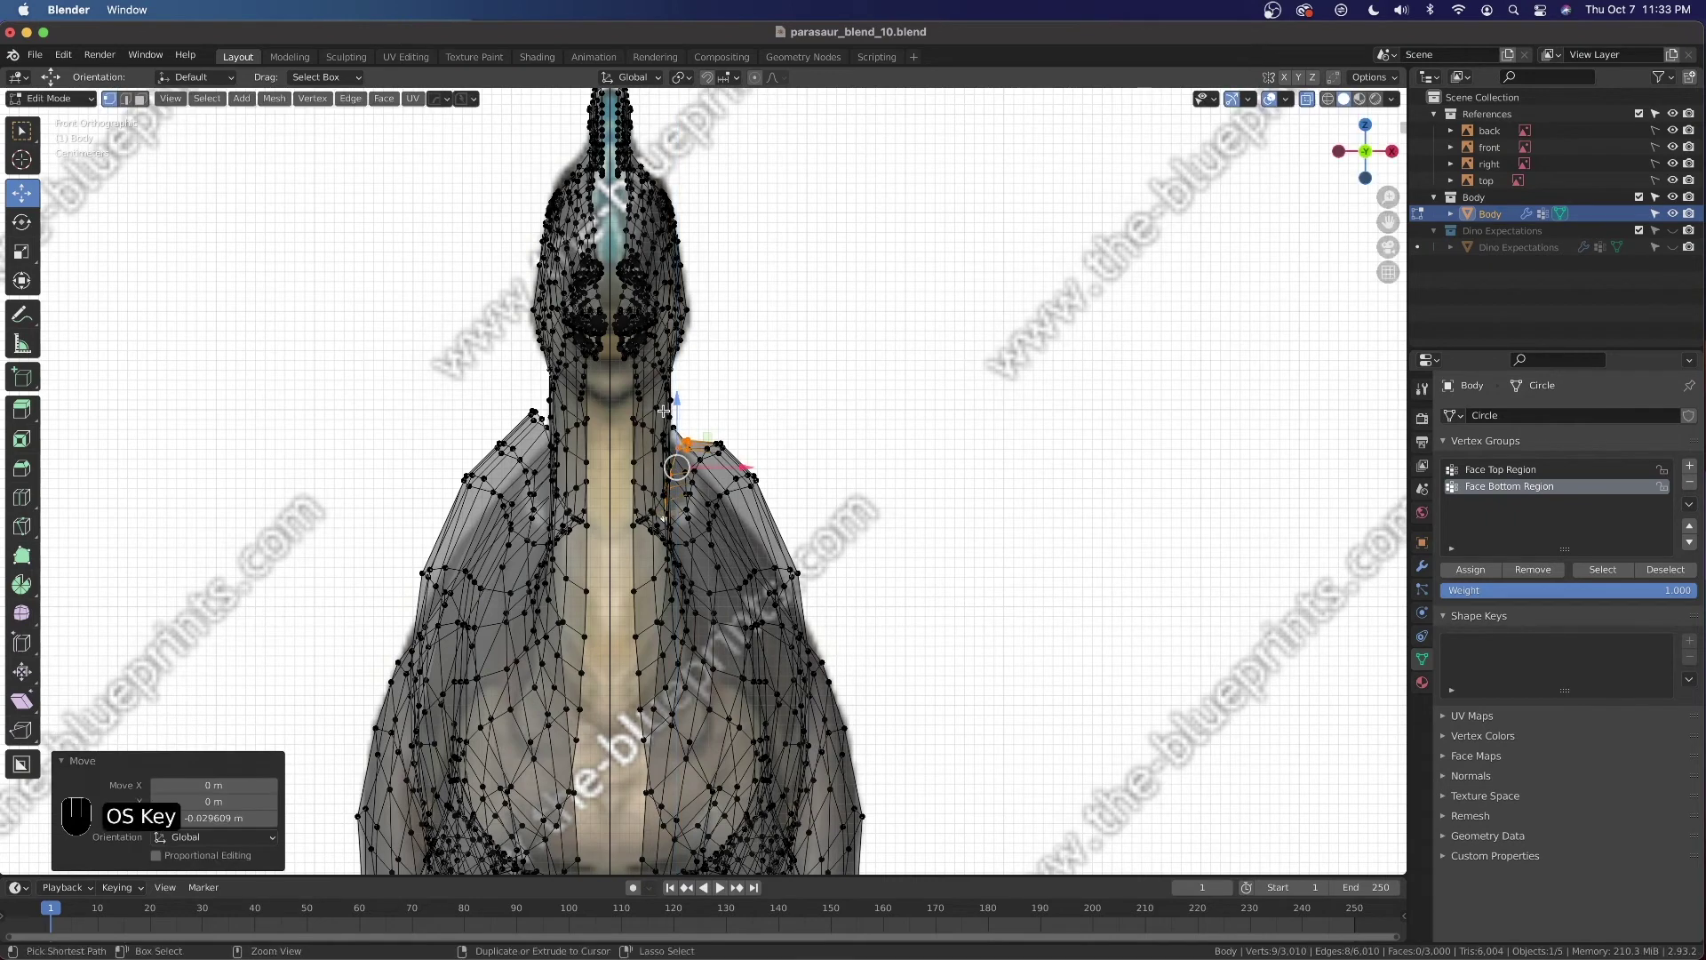
Undo the Global move and instead move the back-edge vertices about -0.025 m along Z in Normal orientation, leaving X-ray off
{"action": "key", "text": "super+z"}
{"action": "key", "text": "comma"}
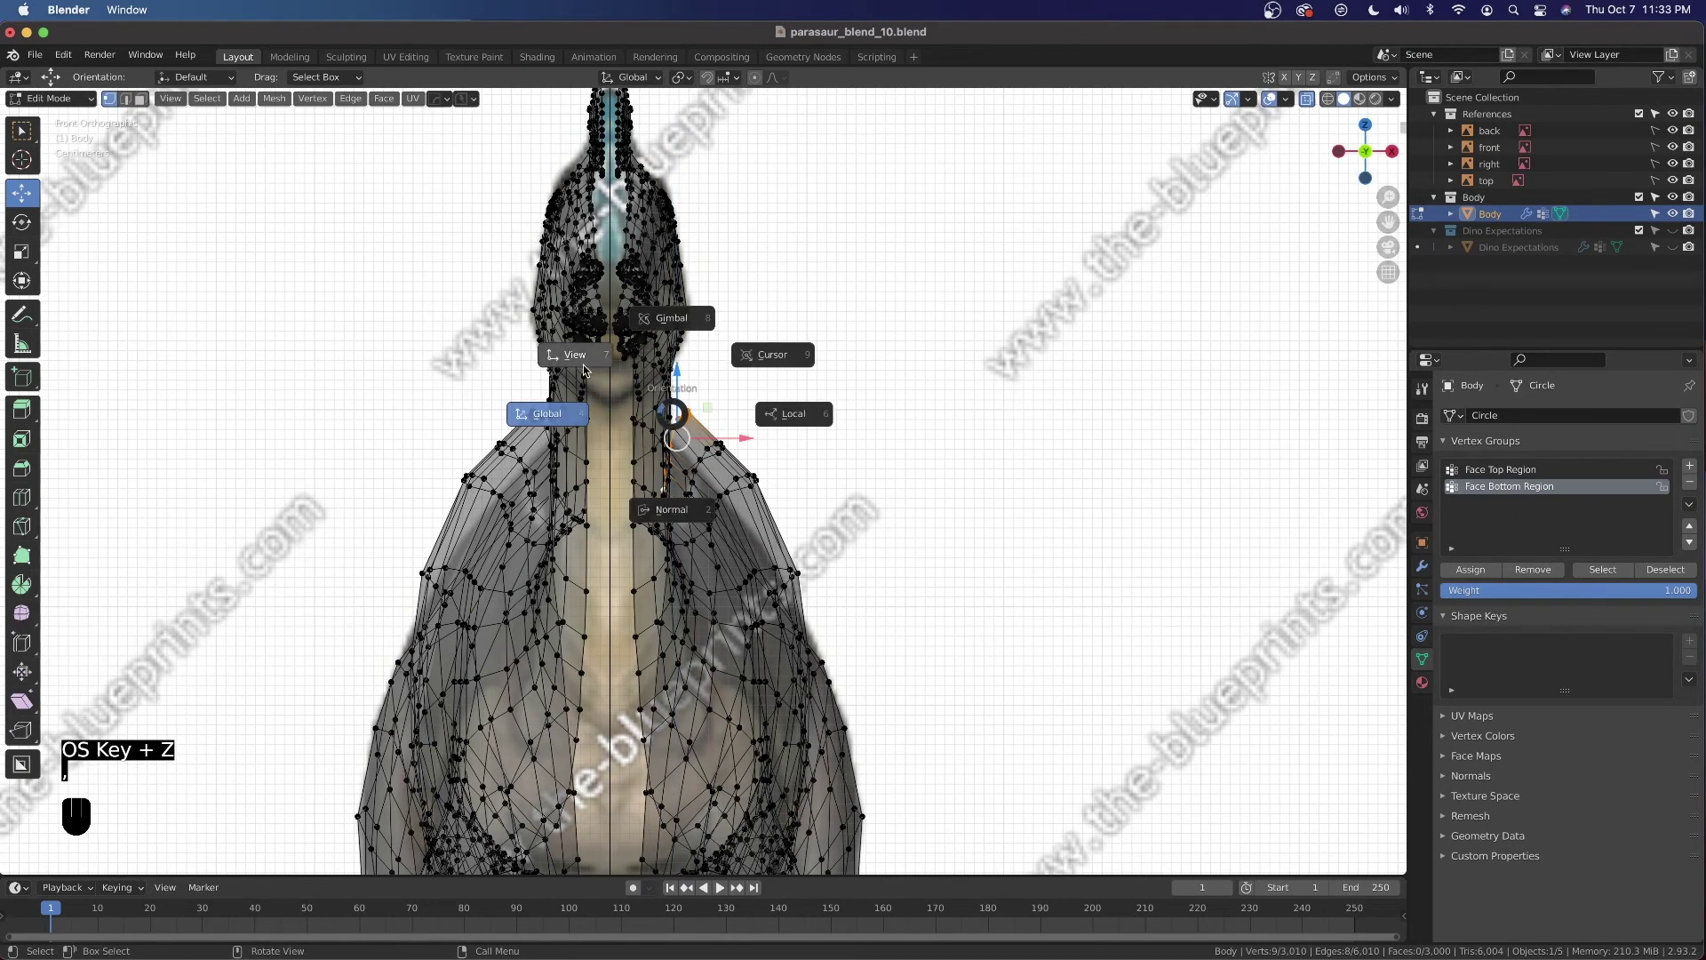
{"action": "left_click", "coordinate": [672, 484]}
{"action": "left_click_drag", "start_coordinate": [707, 382], "coordinate": [697, 400]}
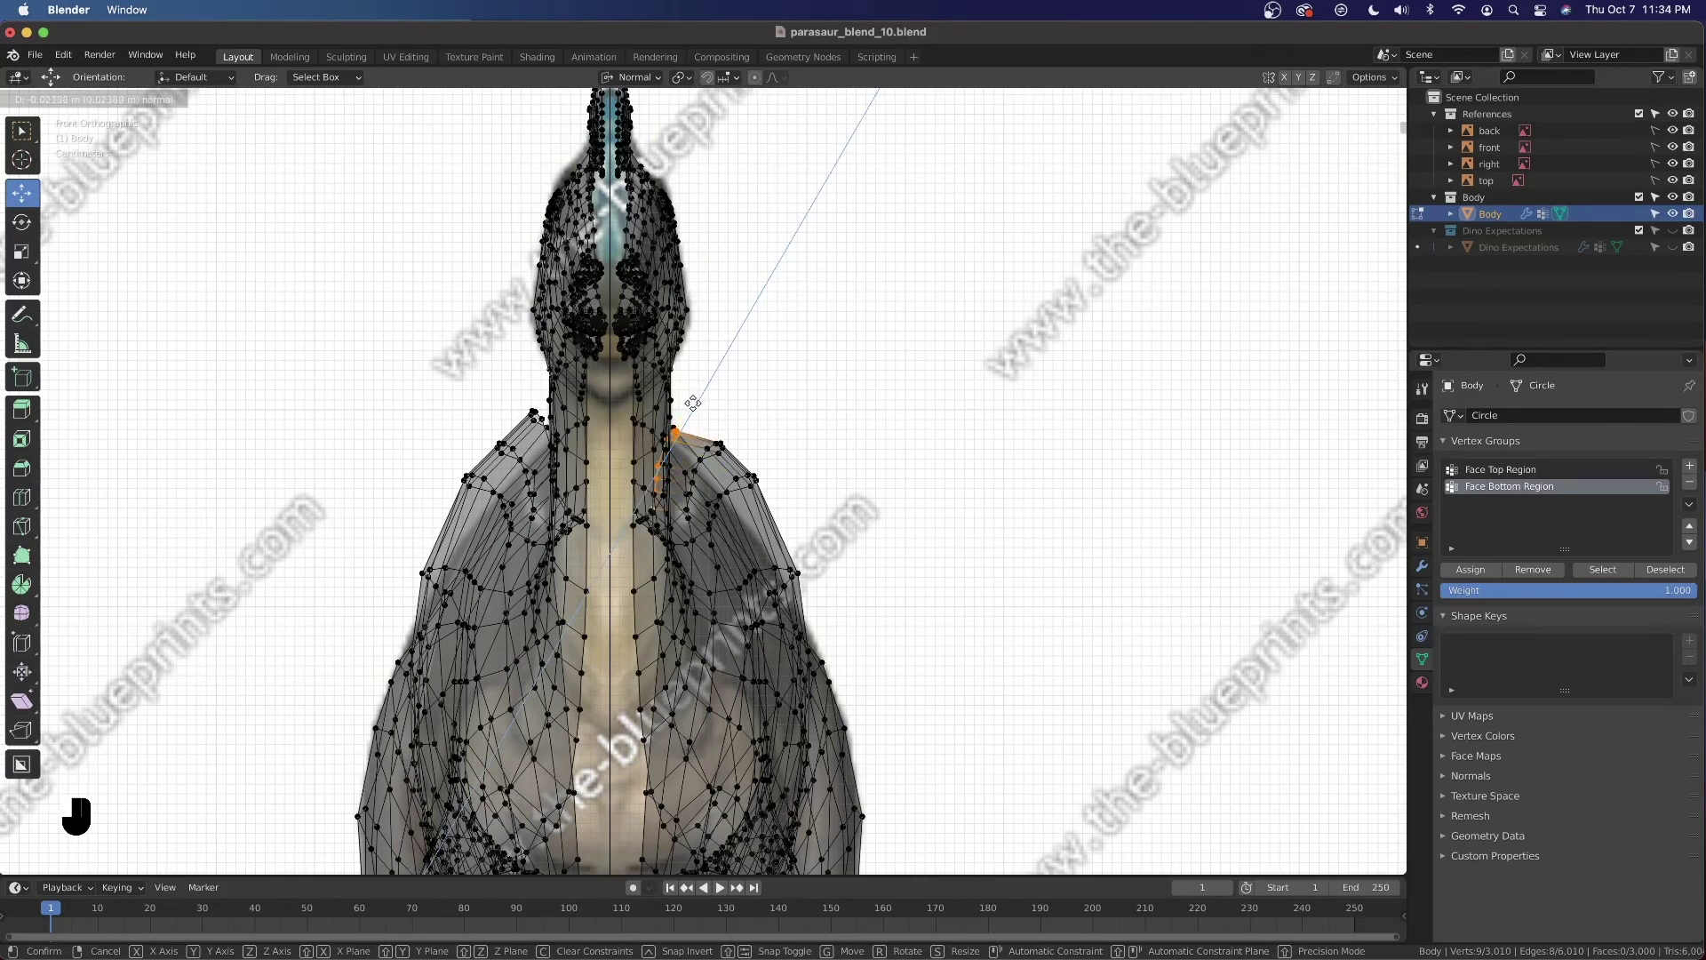
{"action": "left_click_drag", "start_coordinate": [692, 405], "coordinate": [690, 404]}
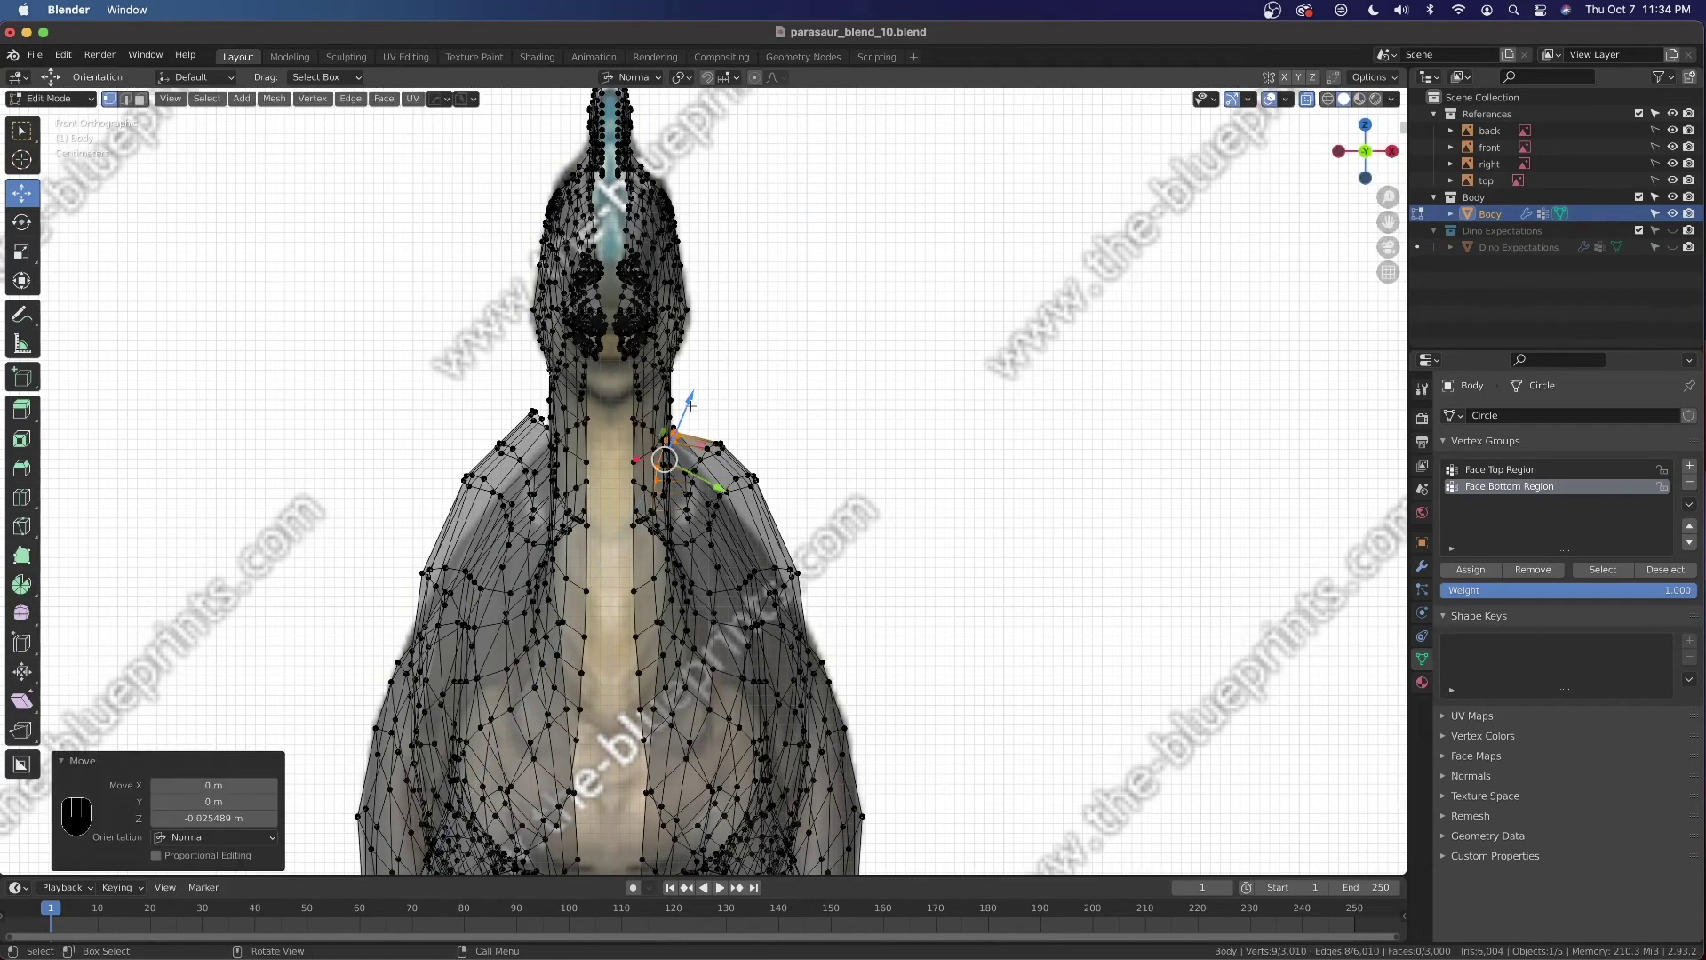
{"action": "key", "text": "alt+z"}
Select the shortest vertex path in the row below the back edge and move it about -0.025 m along its normal Z, using X-ray
{"action": "mouse_move", "coordinate": [716, 444]}
{"action": "middle_mouse_down"}
{"action": "mouse_move", "coordinate": [668, 541]}
{"action": "mouse_move", "coordinate": [979, 376]}
{"action": "mouse_move", "coordinate": [939, 387]}
{"action": "middle_mouse_up"}
{"action": "left_click", "coordinate": [595, 581]}
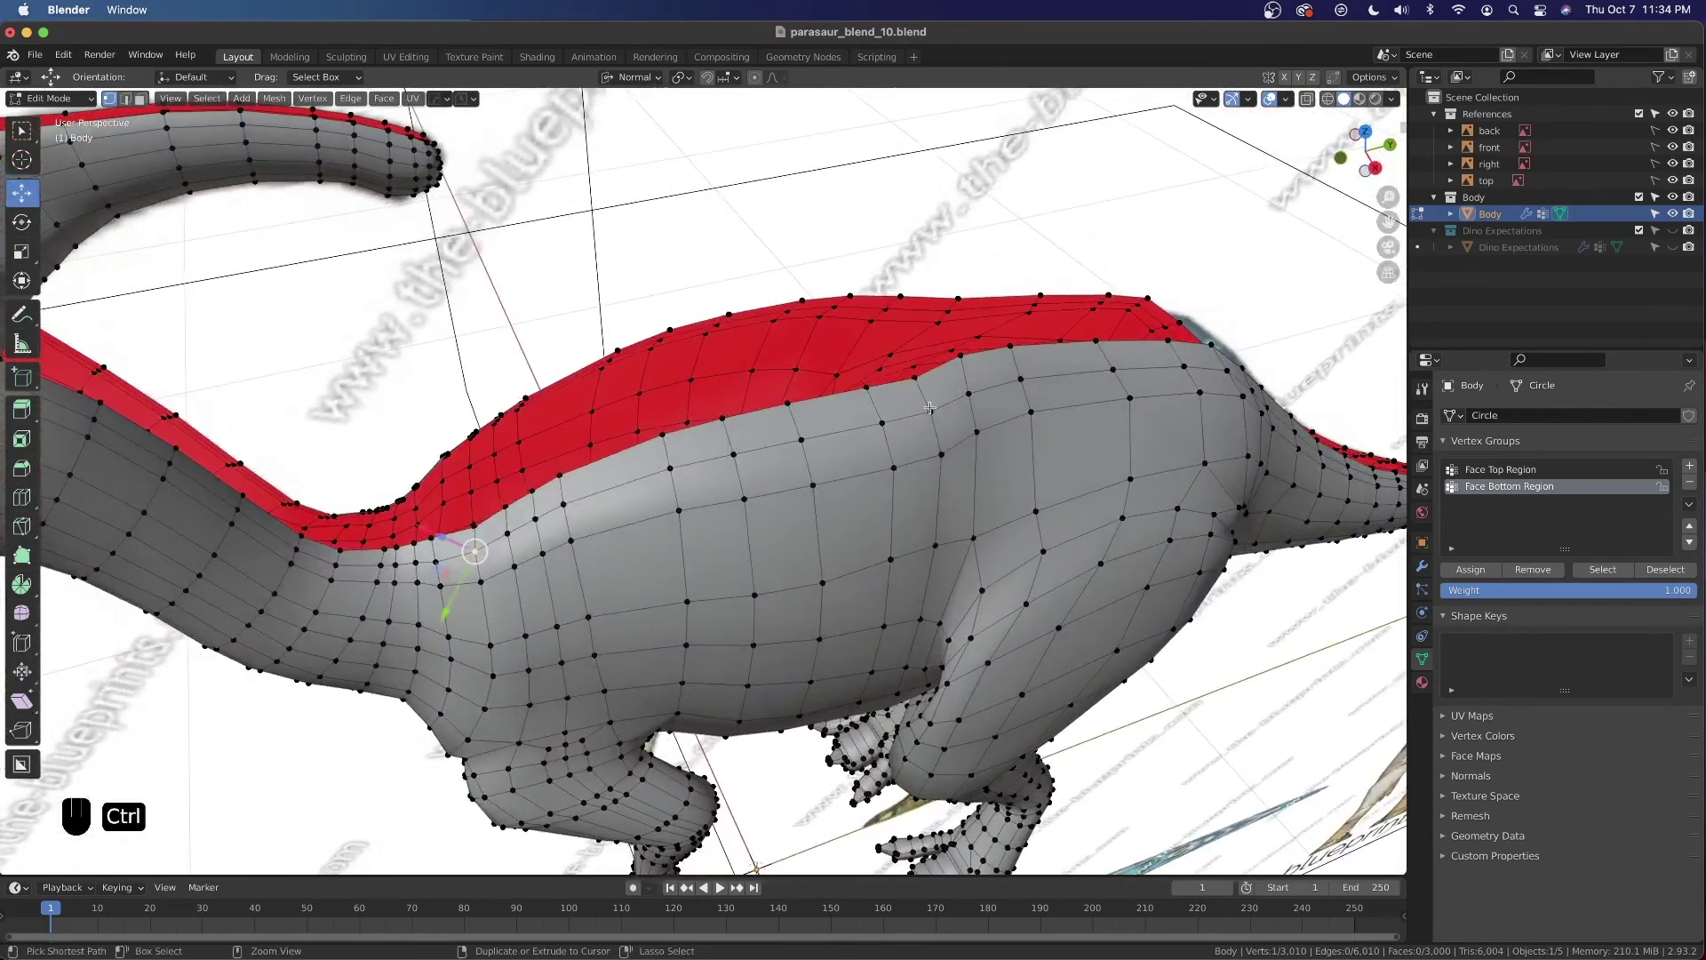
{"action": "left_click", "coordinate": [932, 408], "text": "ctrl"}
{"action": "key", "text": "grave"}
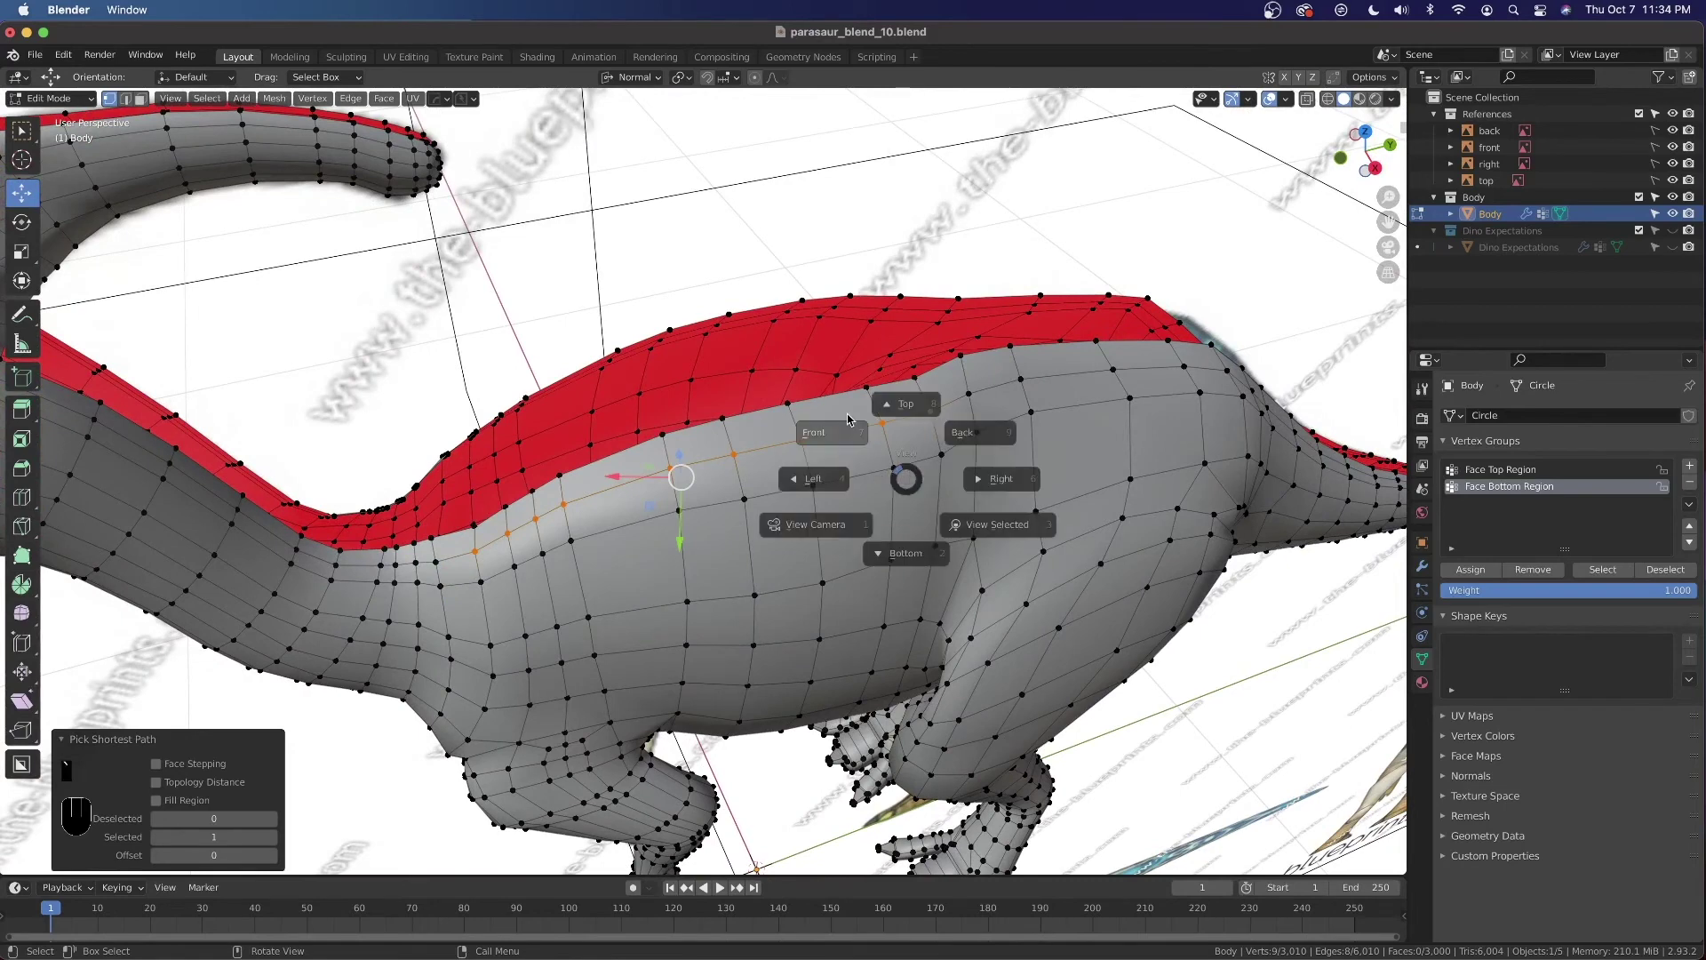
{"action": "left_click", "coordinate": [846, 413]}
{"action": "key", "text": "alt+z"}
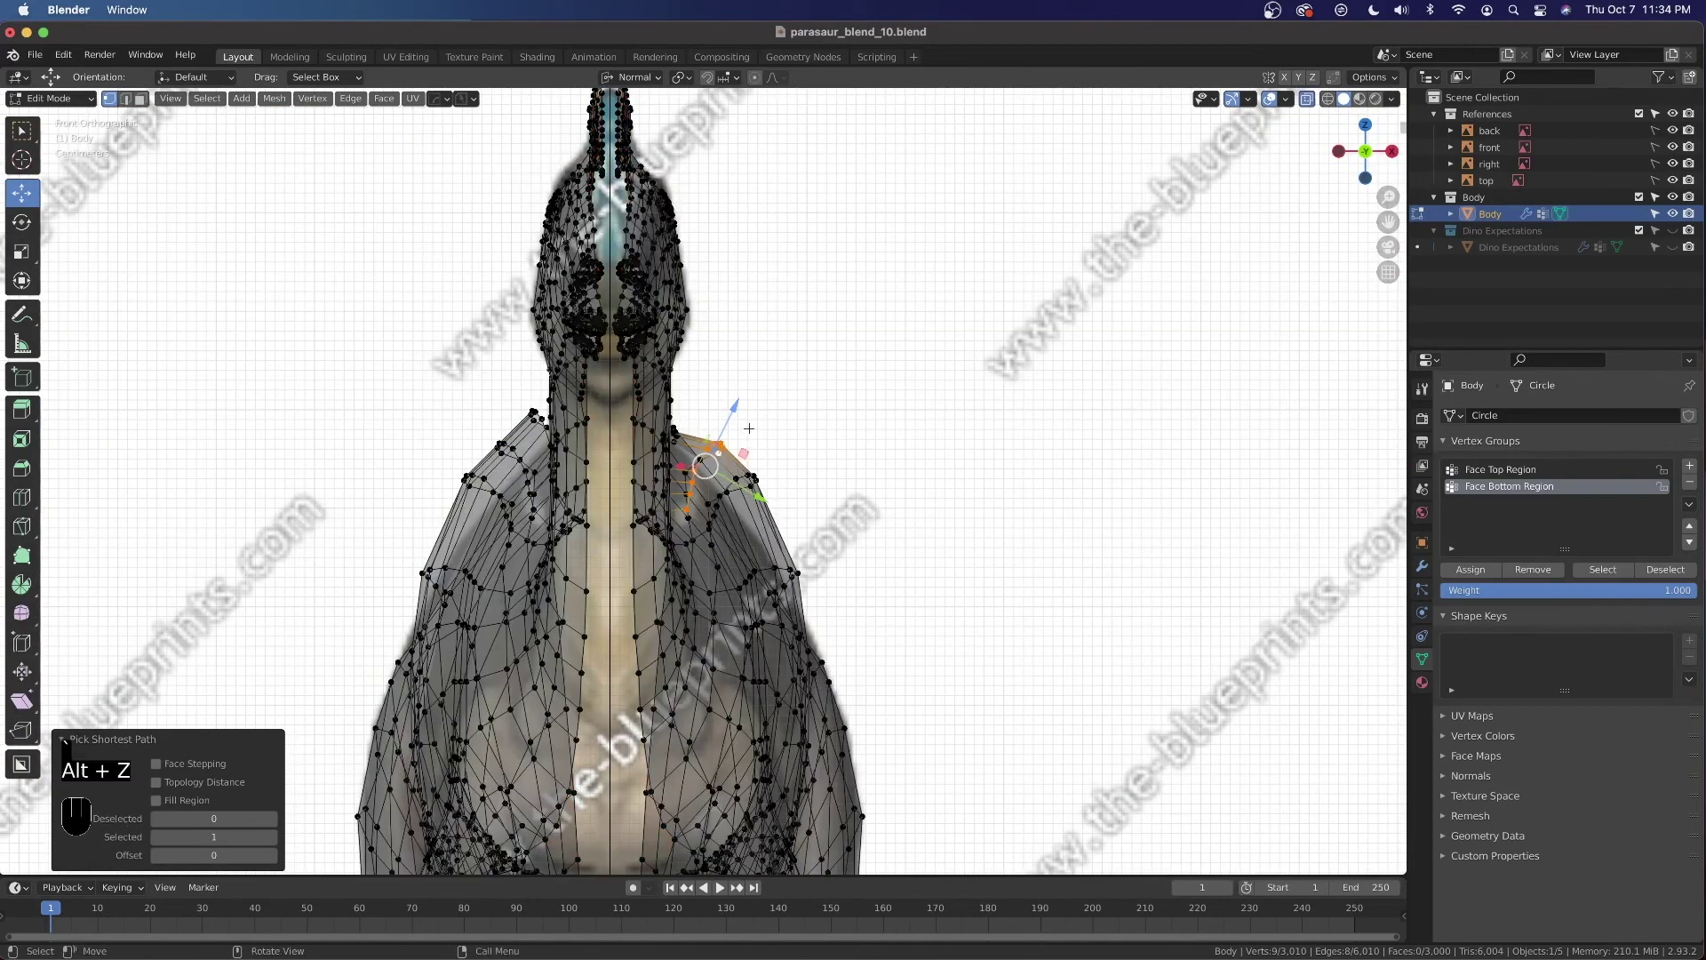
{"action": "left_click_drag", "start_coordinate": [734, 407], "coordinate": [741, 466]}
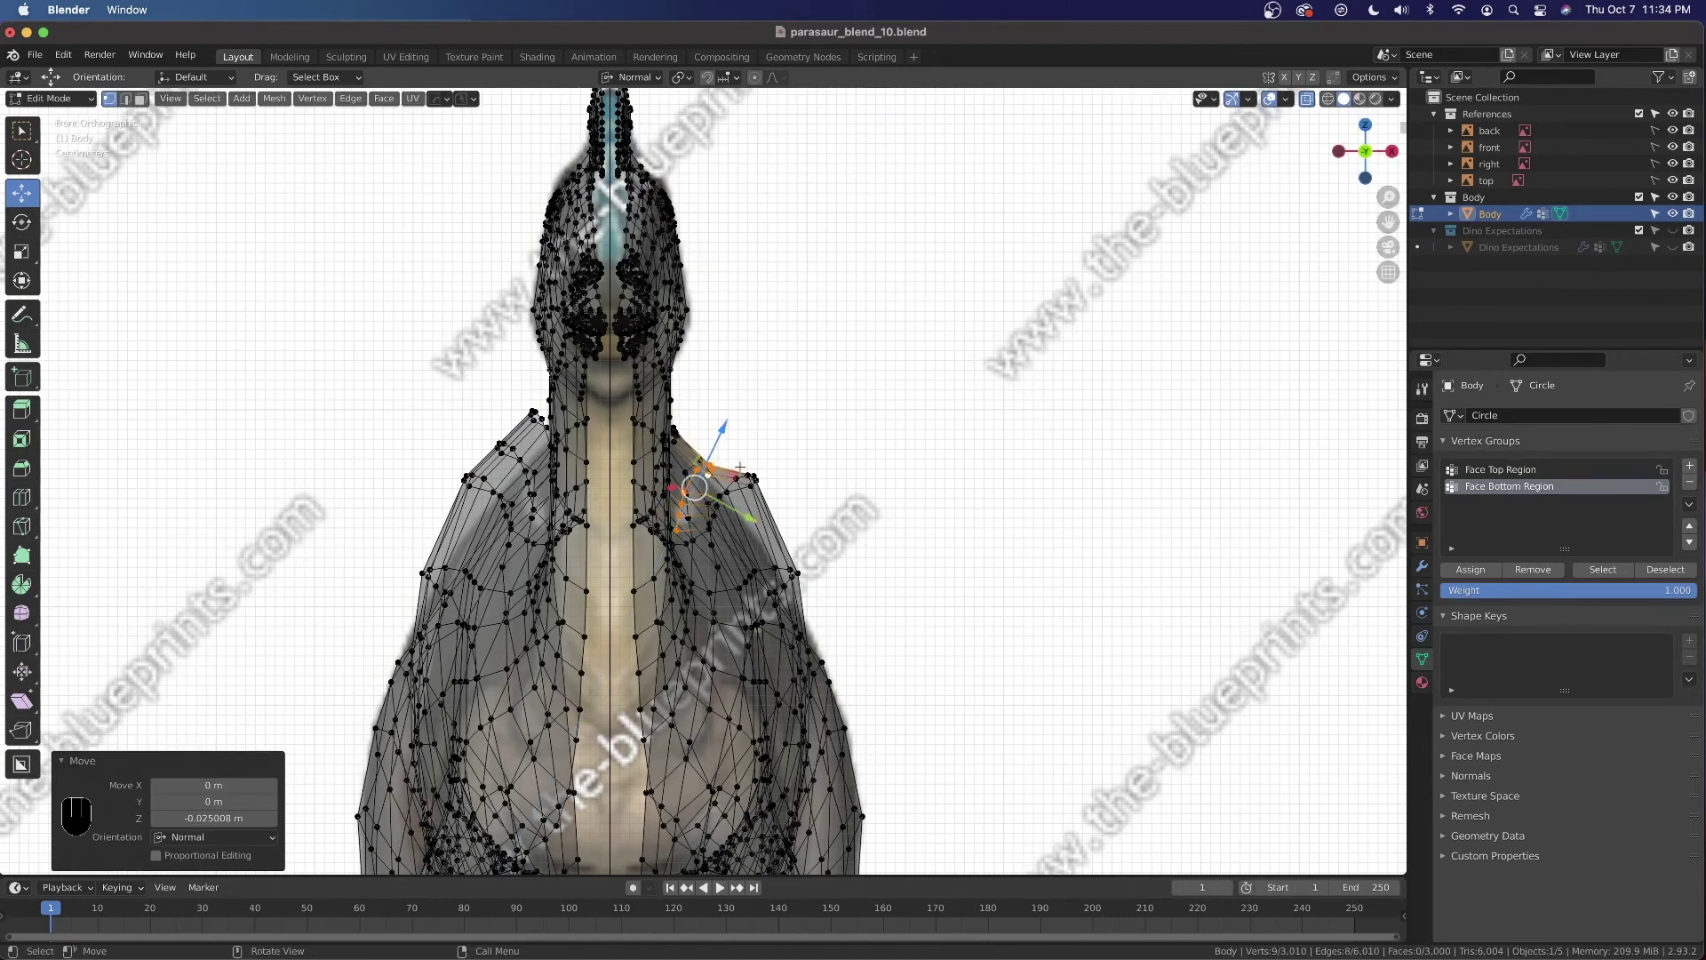
{"action": "key", "text": "alt+z"}
Select the nine-vertex path in the next row down the flank and move it about -0.009 m along its normal Z
{"action": "middle_click_drag", "start_coordinate": [750, 514], "coordinate": [875, 464]}
{"action": "left_click", "coordinate": [645, 589]}
{"action": "key", "text": "ctrl"}
{"action": "left_click", "coordinate": [909, 438], "text": "ctrl"}
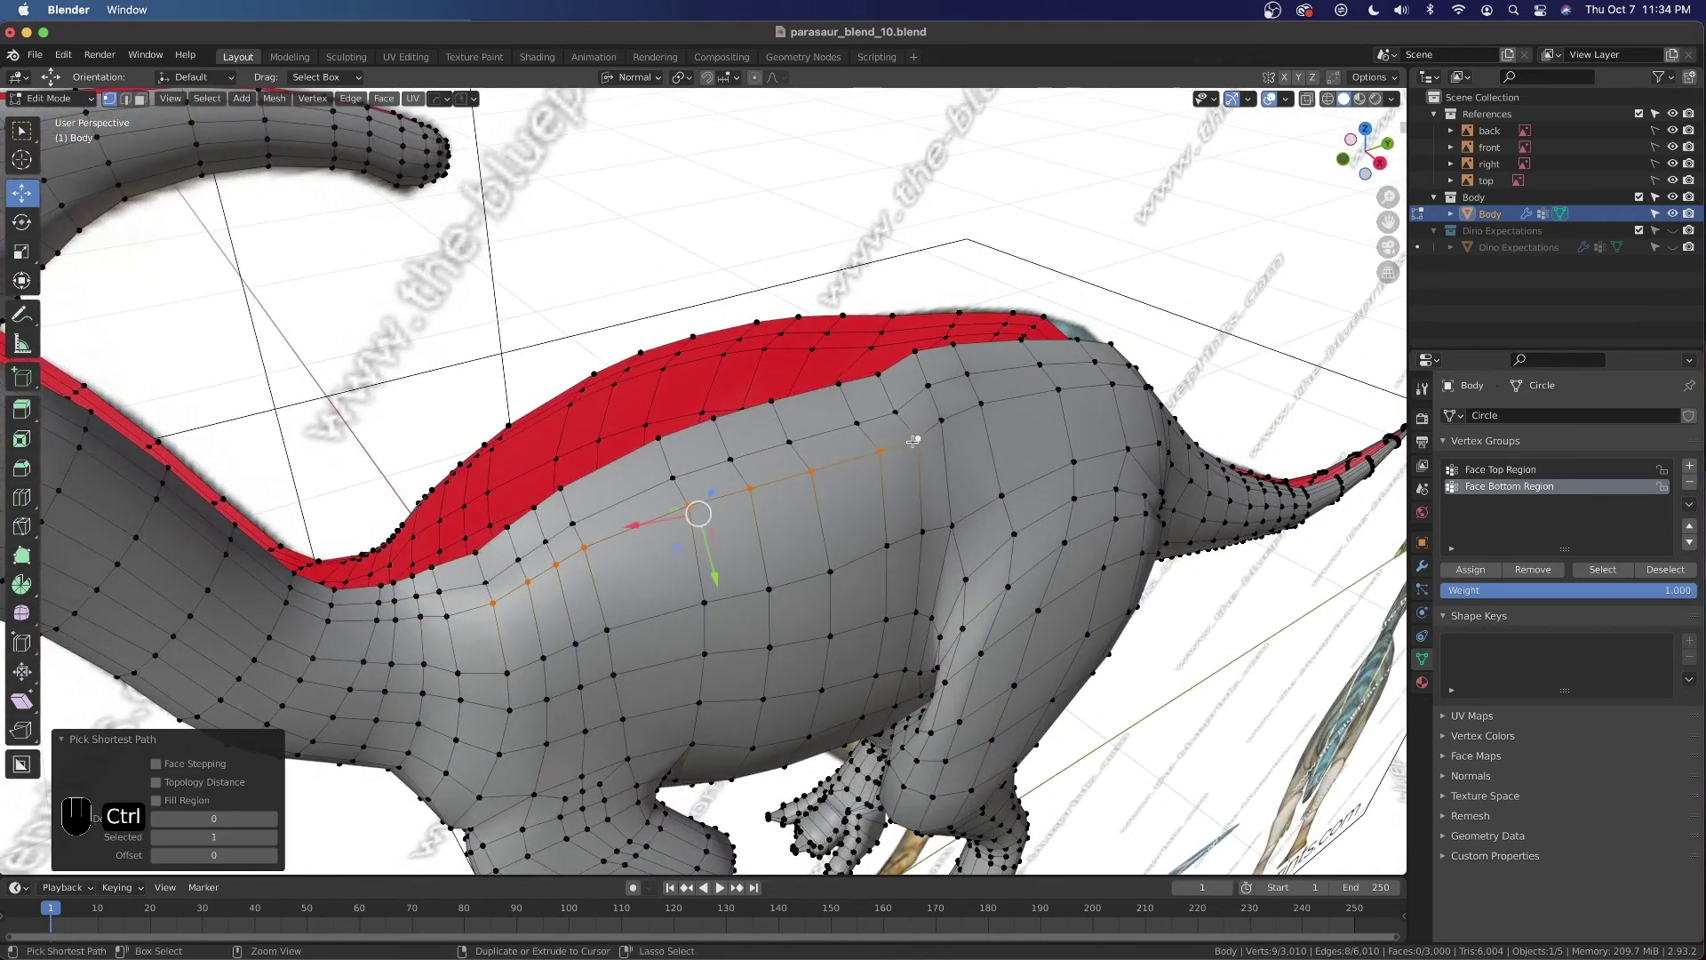
{"action": "key", "text": "KP_1"}
{"action": "left_click_drag", "start_coordinate": [775, 441], "coordinate": [762, 476]}
{"action": "key", "text": "alt"}
{"action": "key", "text": "alt+z"}
{"action": "key", "text": "alt+z"}
Select a shortest path along a lower flank row and, with X-ray on, move it about -0.013 m along its normal Z
{"action": "middle_click_drag", "start_coordinate": [762, 475], "coordinate": [955, 539]}
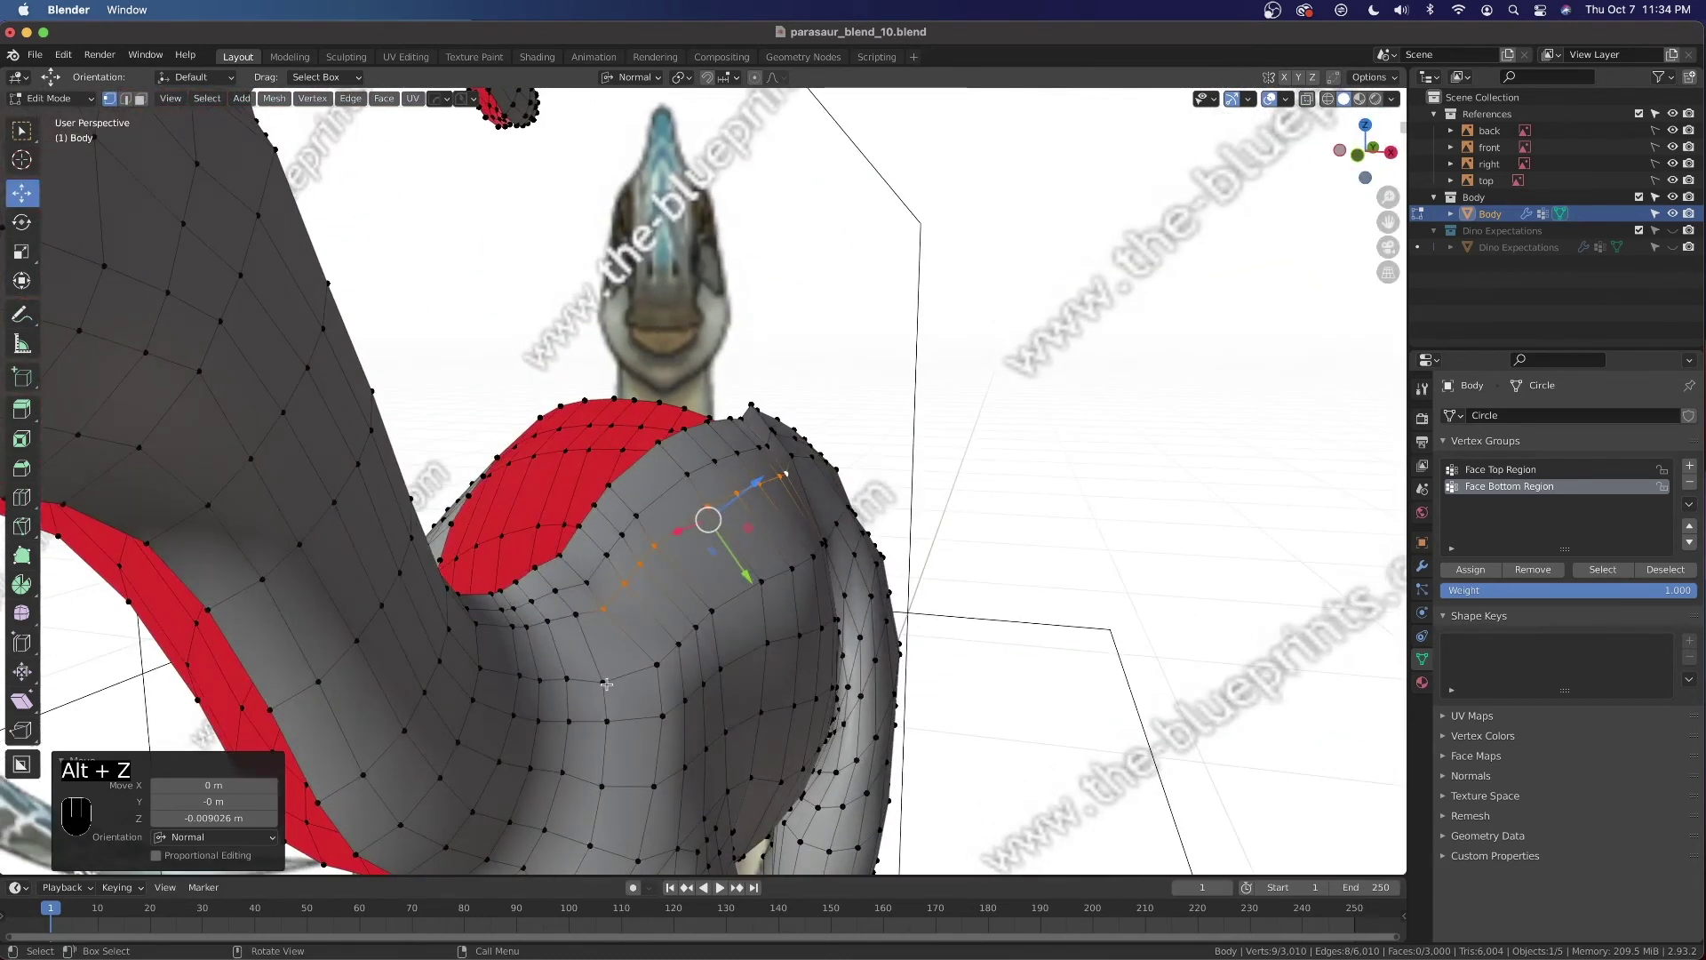
{"action": "left_click", "coordinate": [653, 671]}
{"action": "middle_click_drag", "start_coordinate": [653, 671], "coordinate": [878, 568]}
{"action": "left_click", "coordinate": [922, 555], "text": "ctrl"}
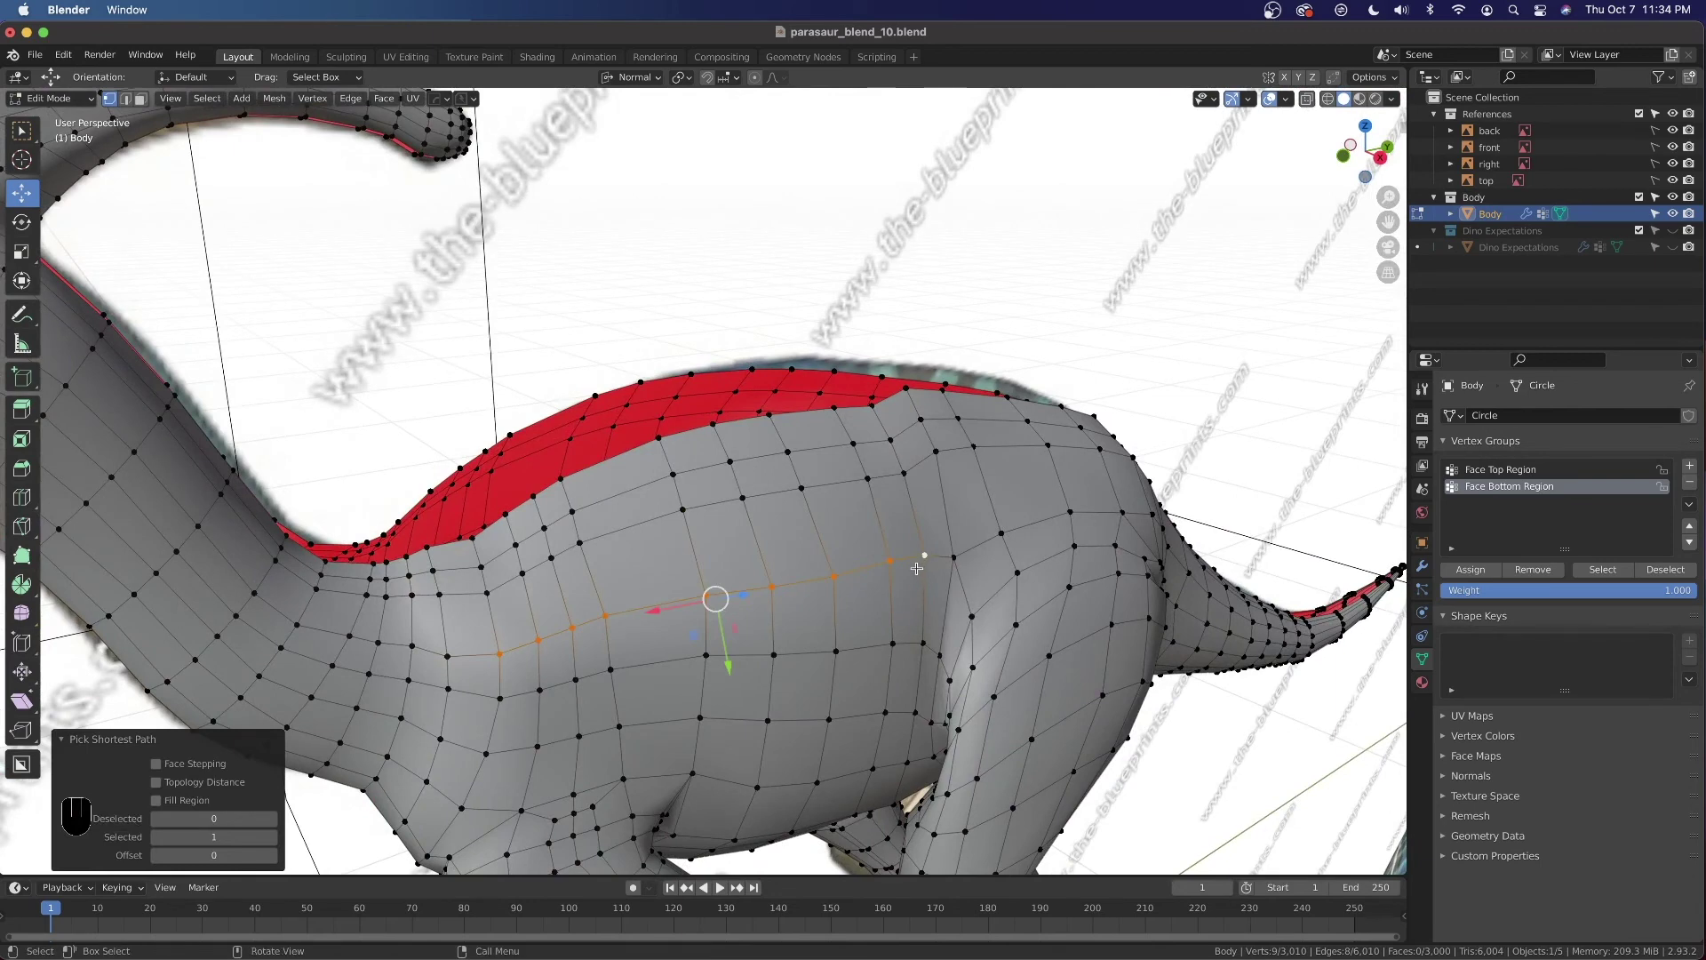
{"action": "key", "text": "1"}
{"action": "key", "text": "alt+z"}
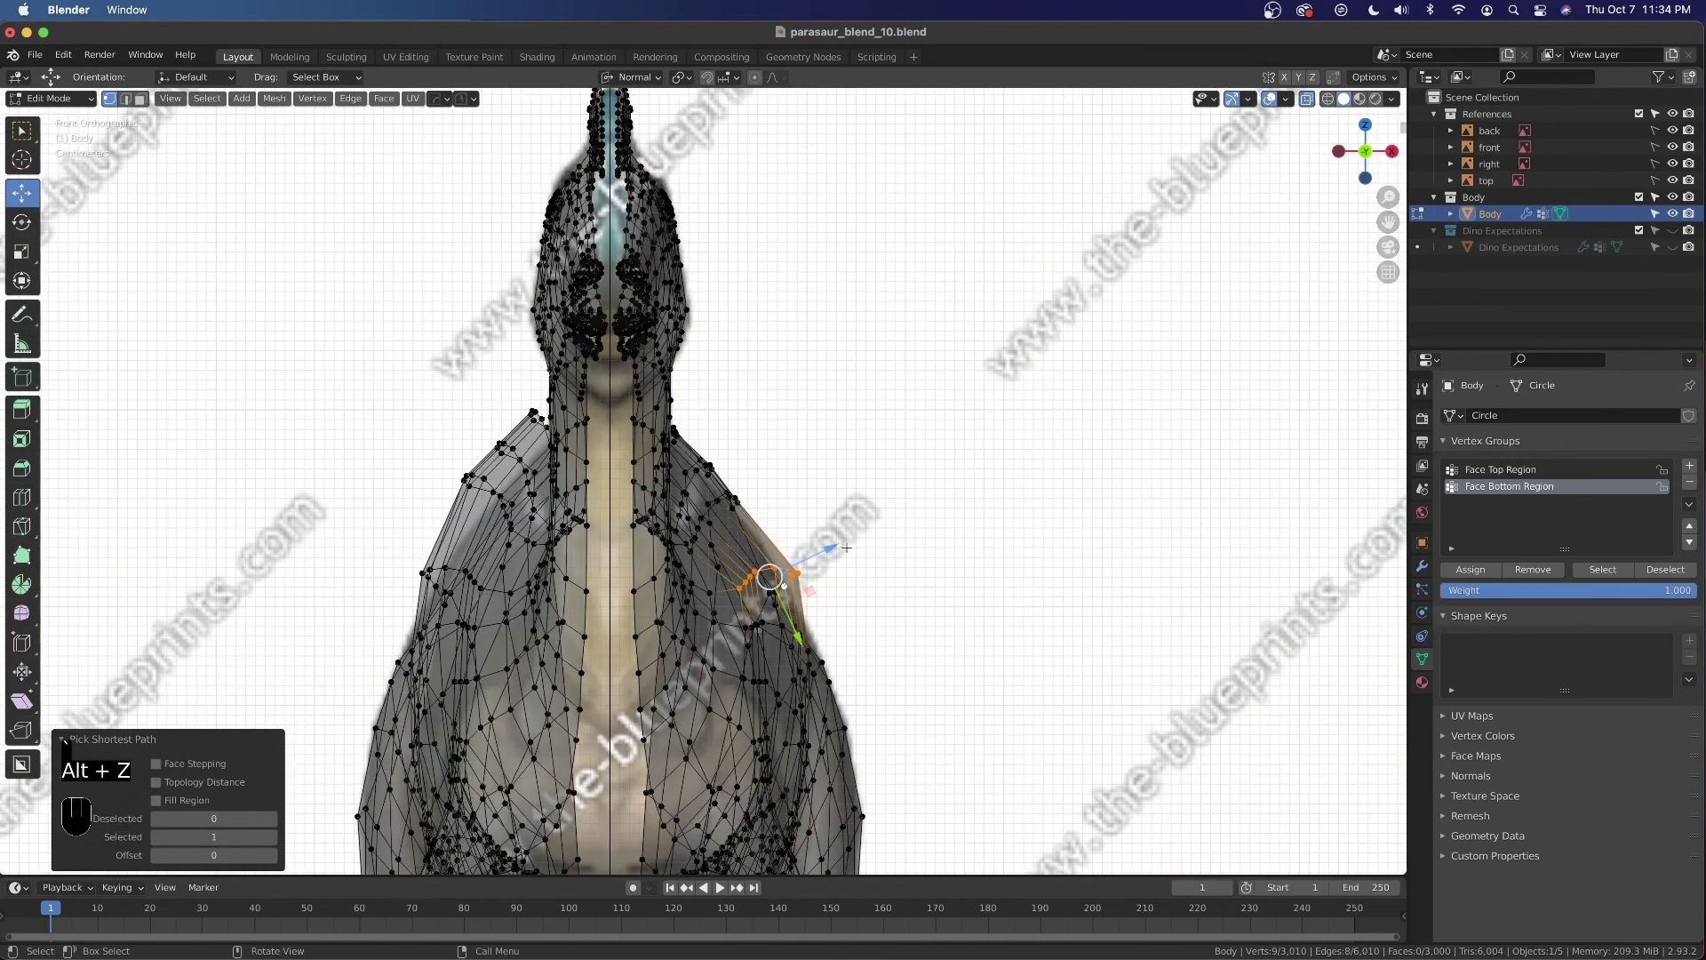
{"action": "left_click_drag", "start_coordinate": [833, 550], "coordinate": [819, 558]}
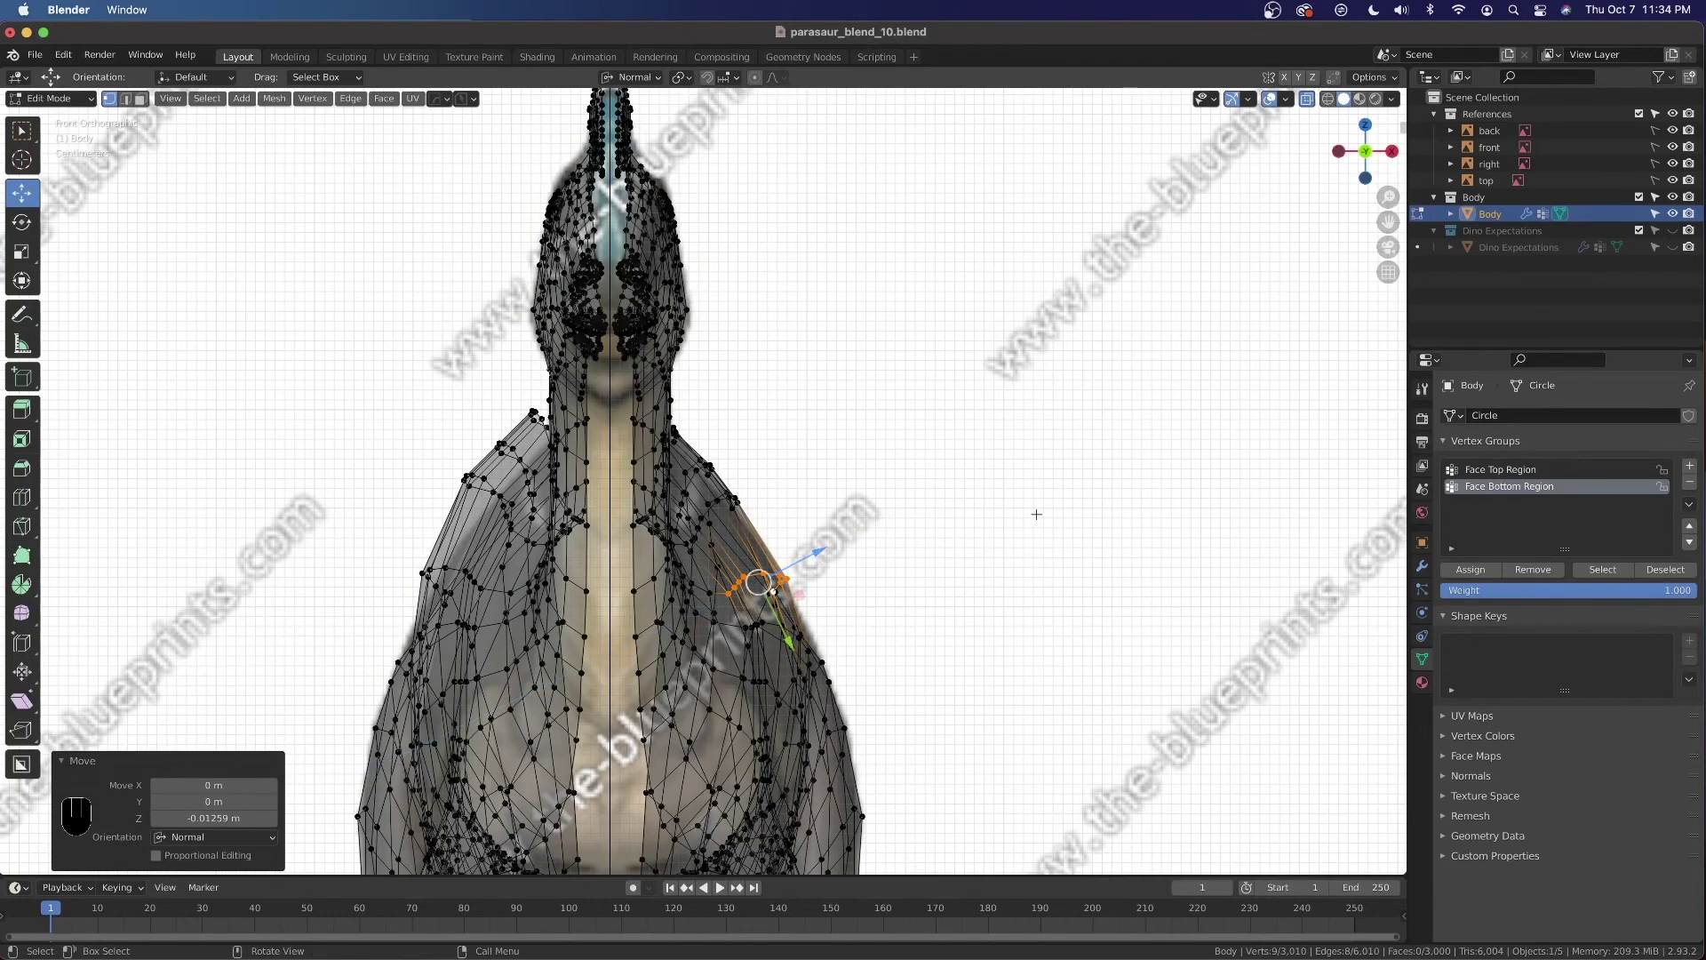
{"action": "key", "text": "alt+z"}
Reveal the hidden centerline geometry and select all vertices of the body mesh
{"action": "scroll", "coordinate": [995, 515], "scroll_direction": "down", "scroll_amount": 3}
{"action": "key", "text": "a"}
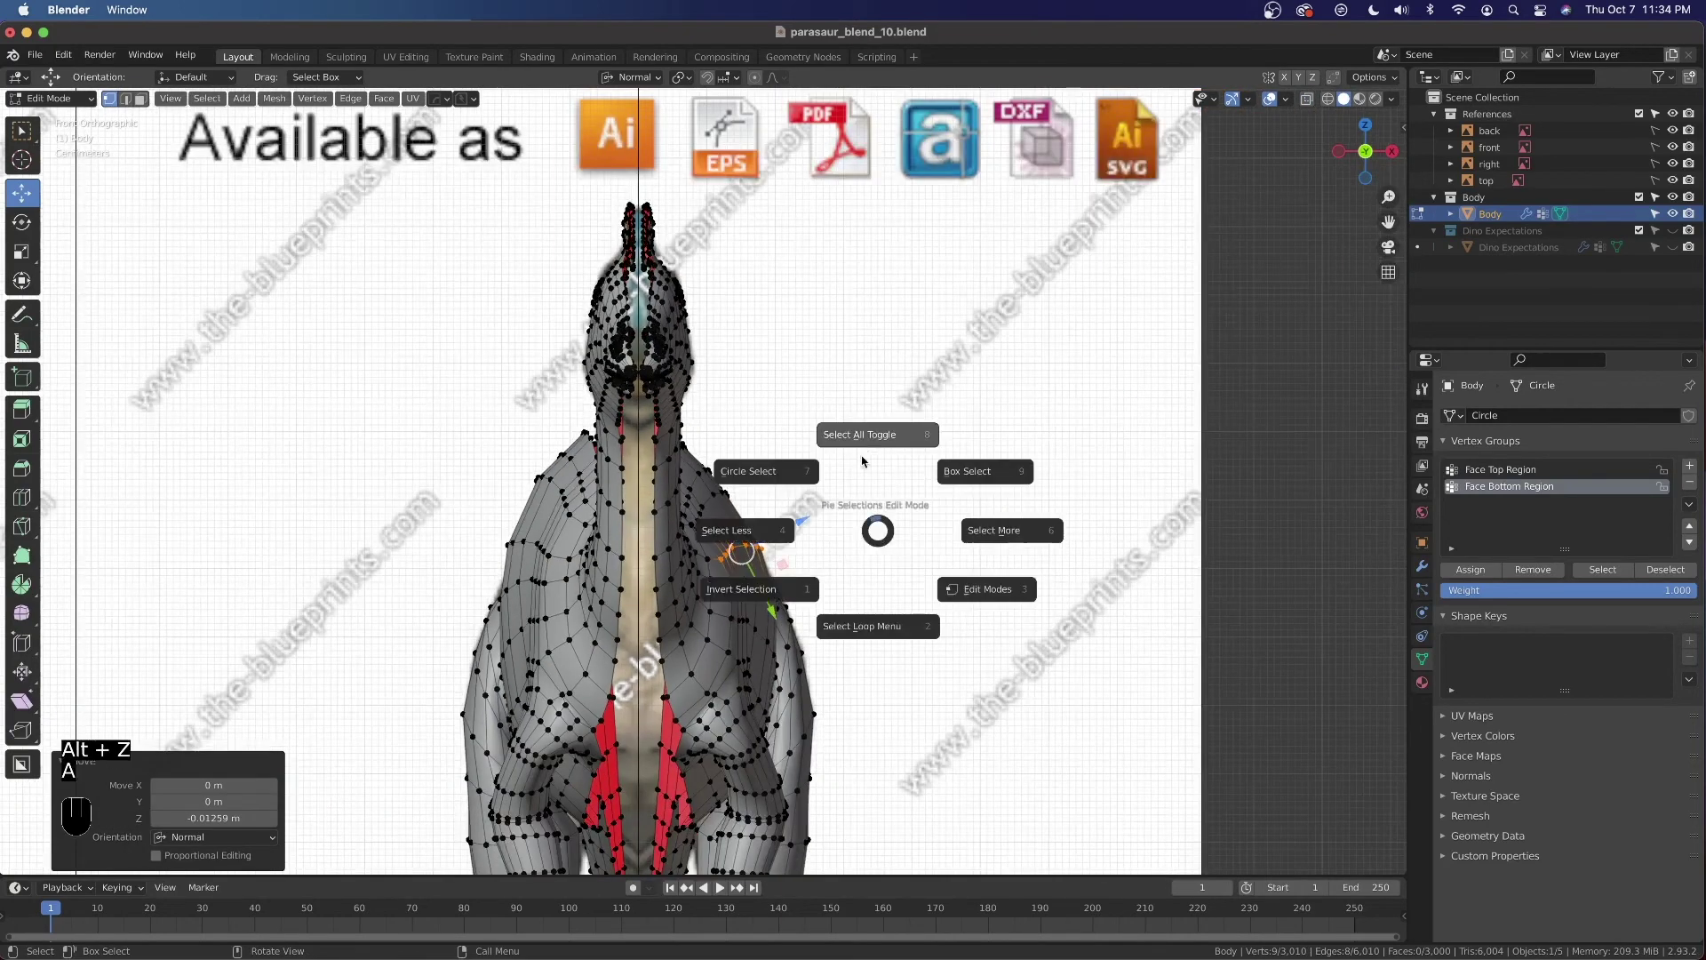
{"action": "left_click", "coordinate": [876, 529]}
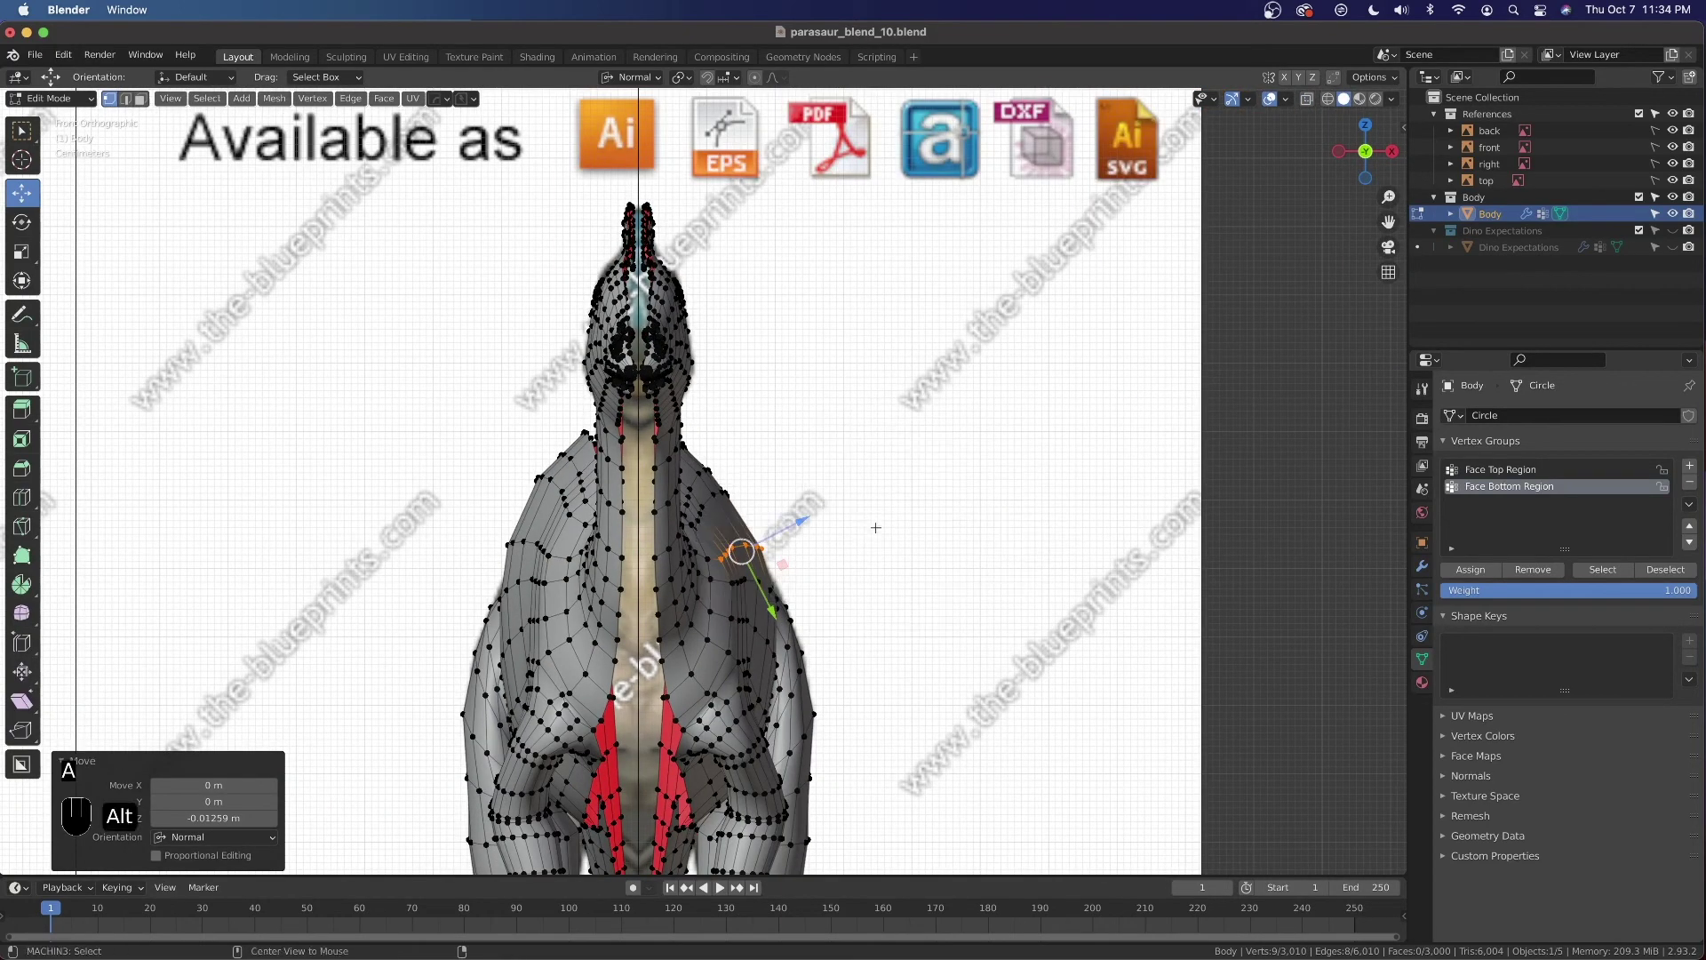
{"action": "key", "text": "alt+h"}
{"action": "key", "text": "a"}
{"action": "key", "text": "a"}
{"action": "left_click", "coordinate": [777, 573]}
Symmetrize the body mesh from +X to -X and merge its vertices by distance with 0.0001 m
{"action": "key", "text": "q"}
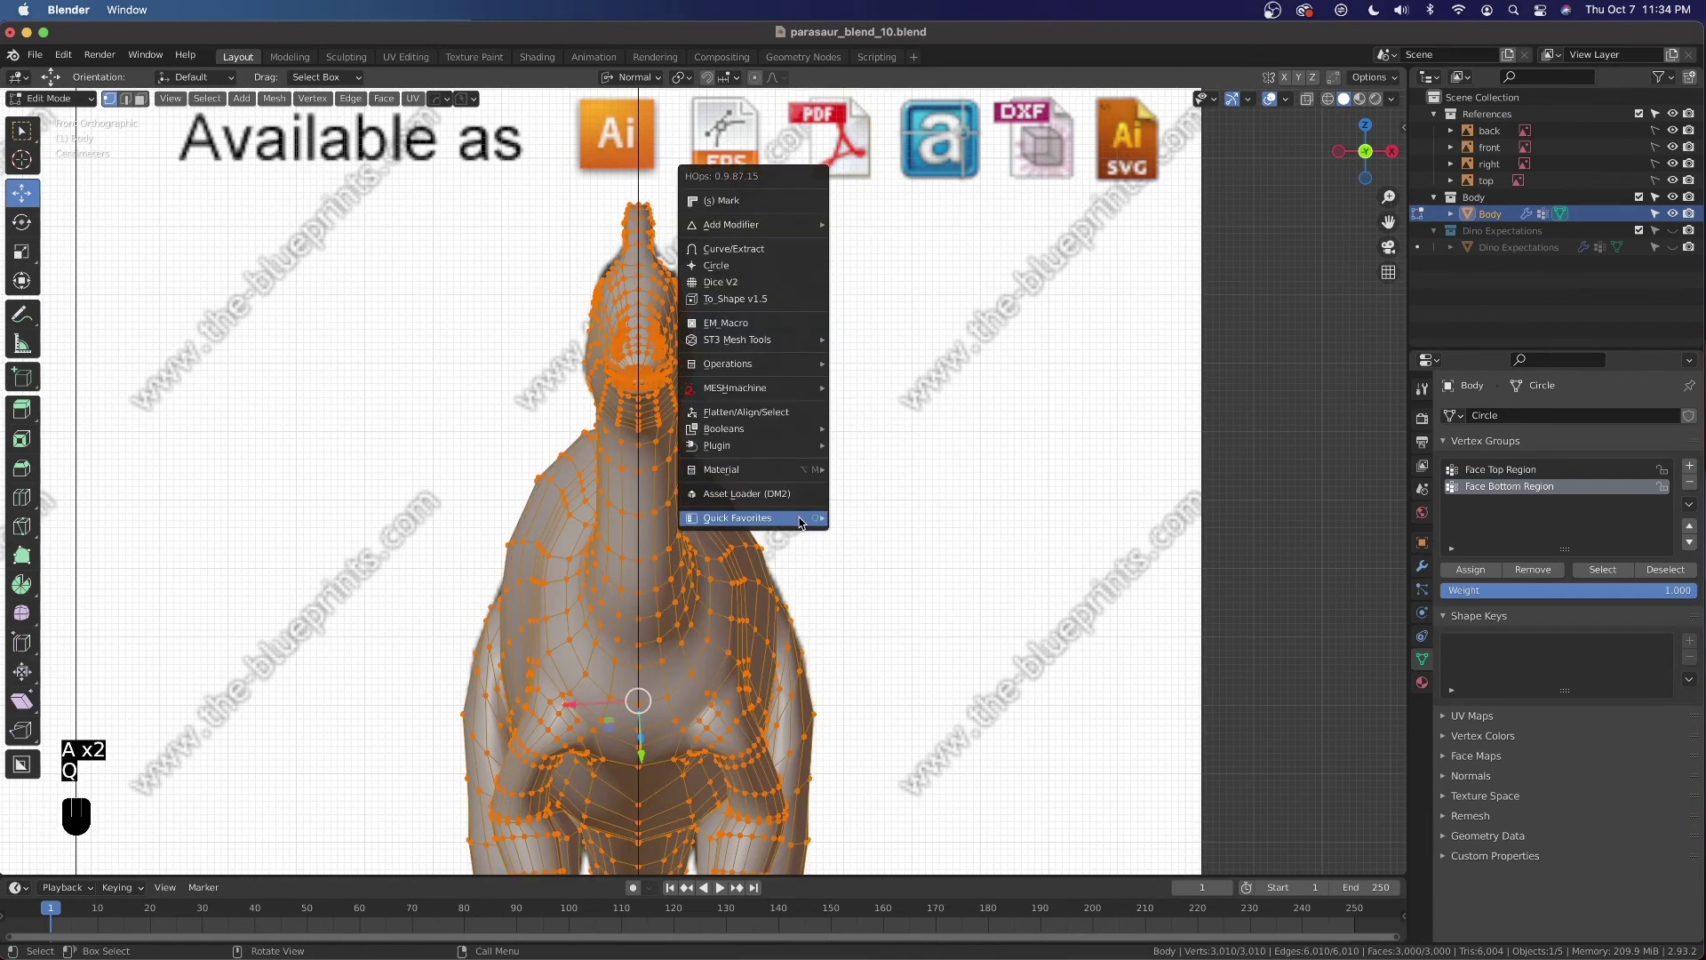
{"action": "mouse_move", "coordinate": [805, 520]}
{"action": "left_click", "coordinate": [871, 535]}
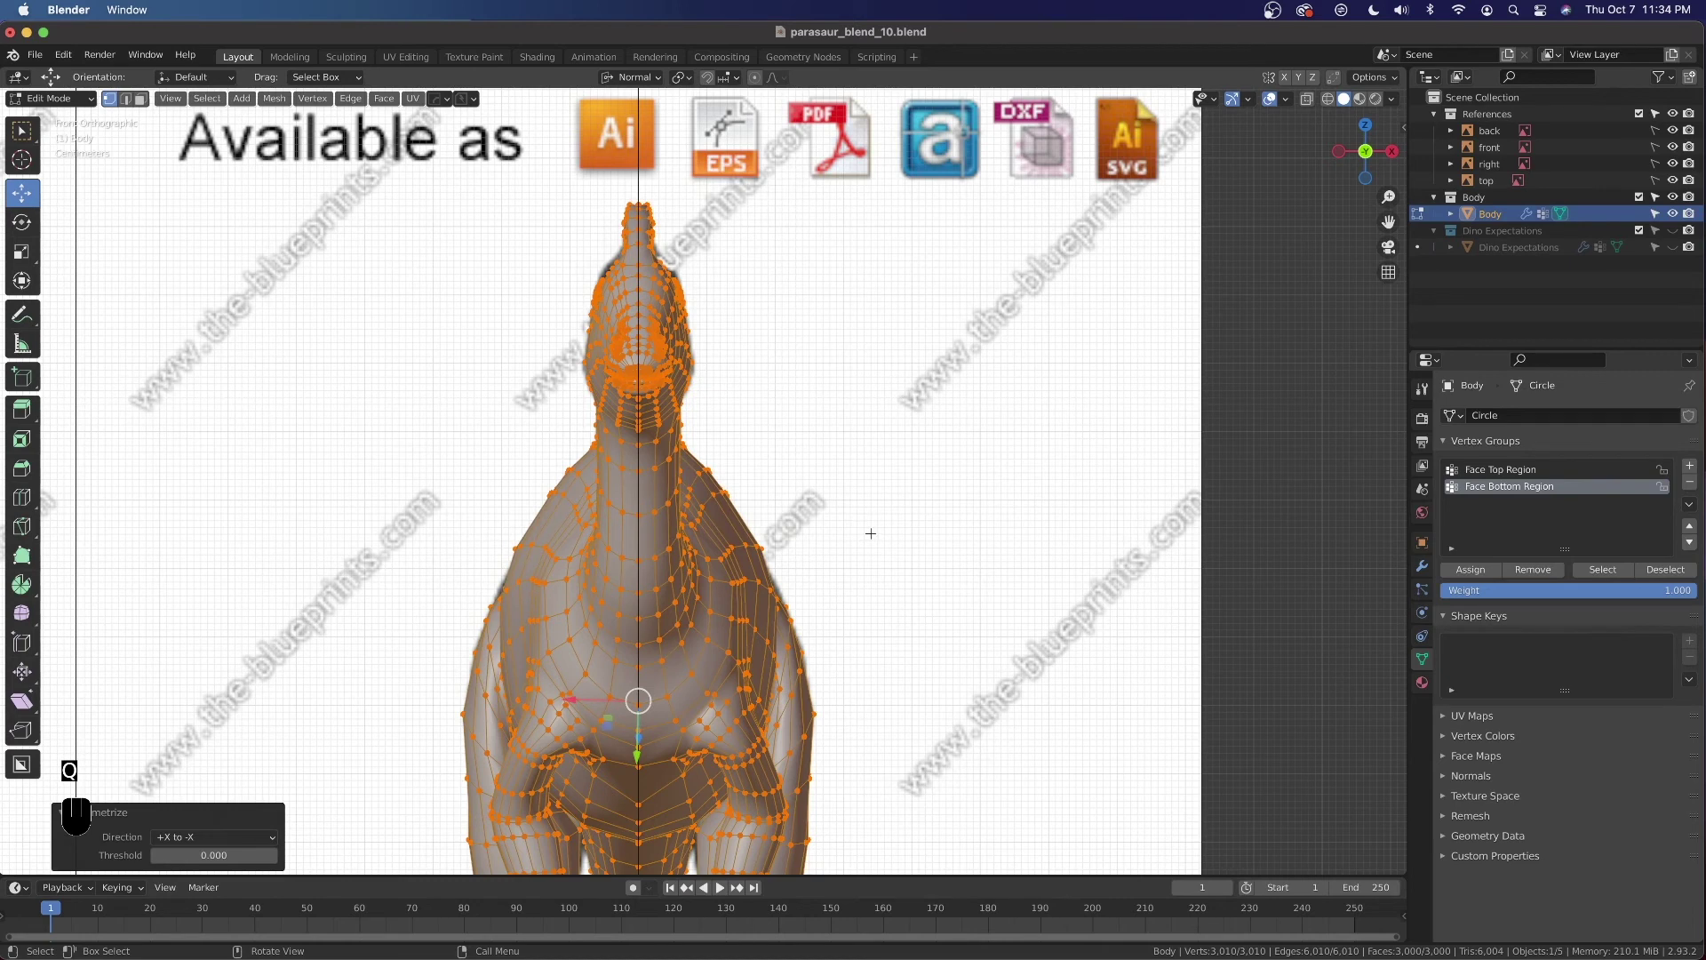
{"action": "key", "text": "m"}
{"action": "left_click", "coordinate": [871, 534]}
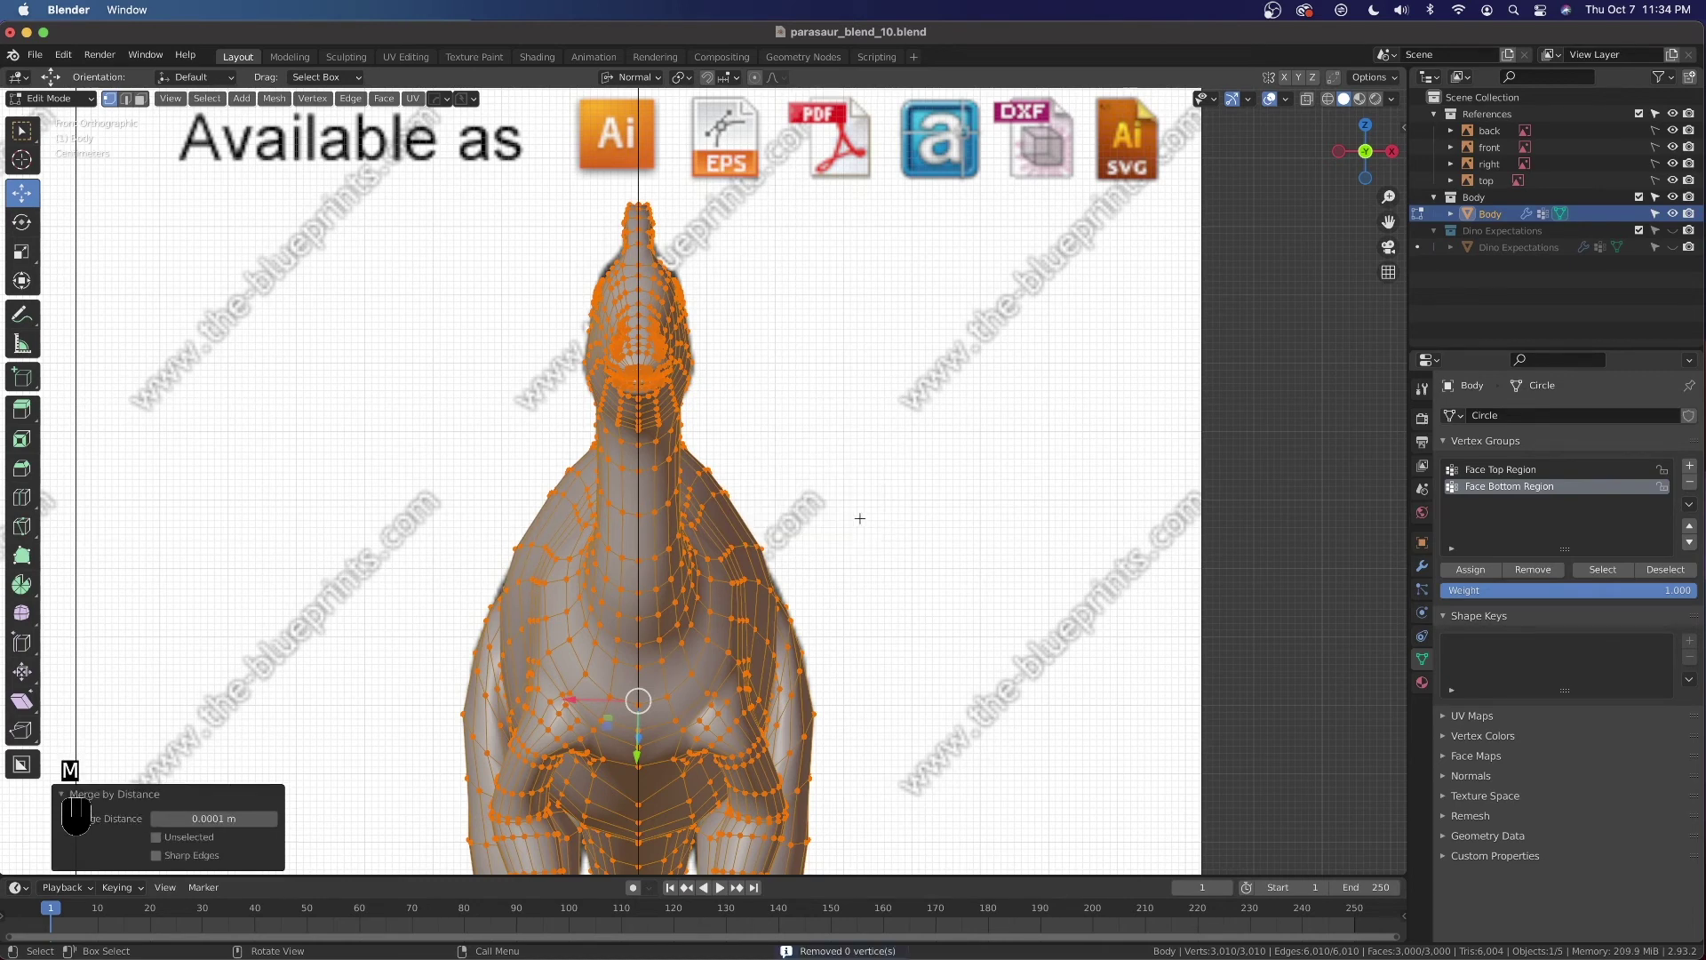
Return to Object Mode, save the file and check the body's silhouette against the side reference image
{"action": "key", "text": "Tab"}
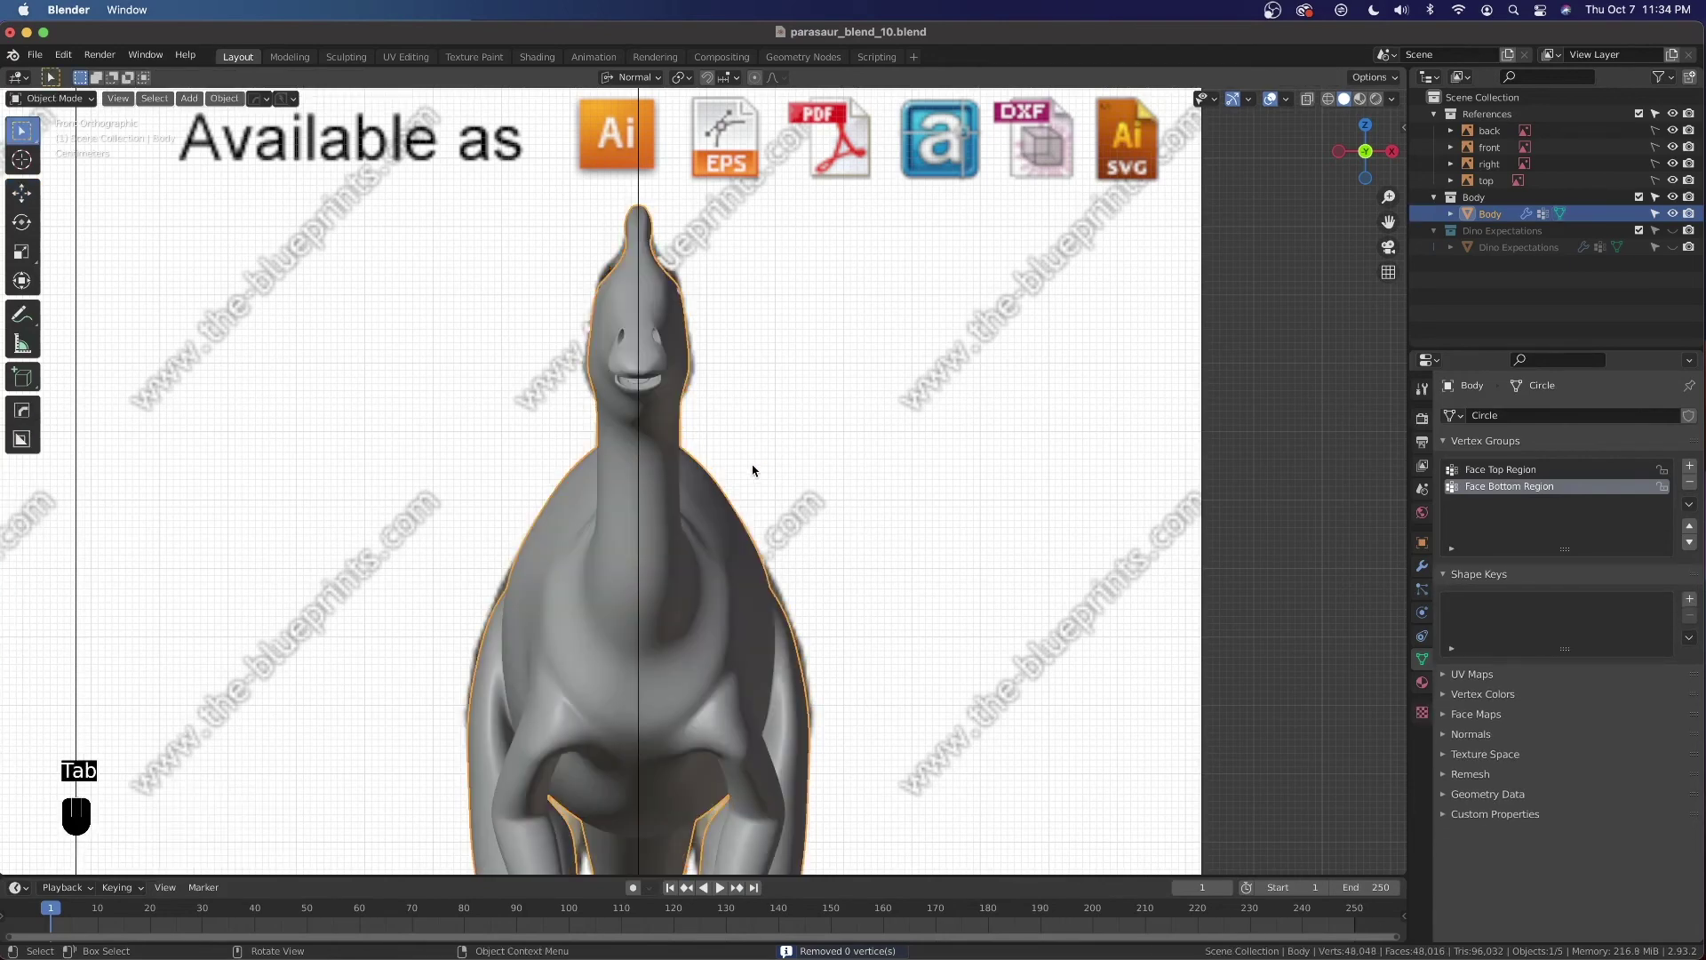
{"action": "key", "text": "super+s"}
{"action": "middle_click_drag", "start_coordinate": [752, 410], "coordinate": [887, 508]}
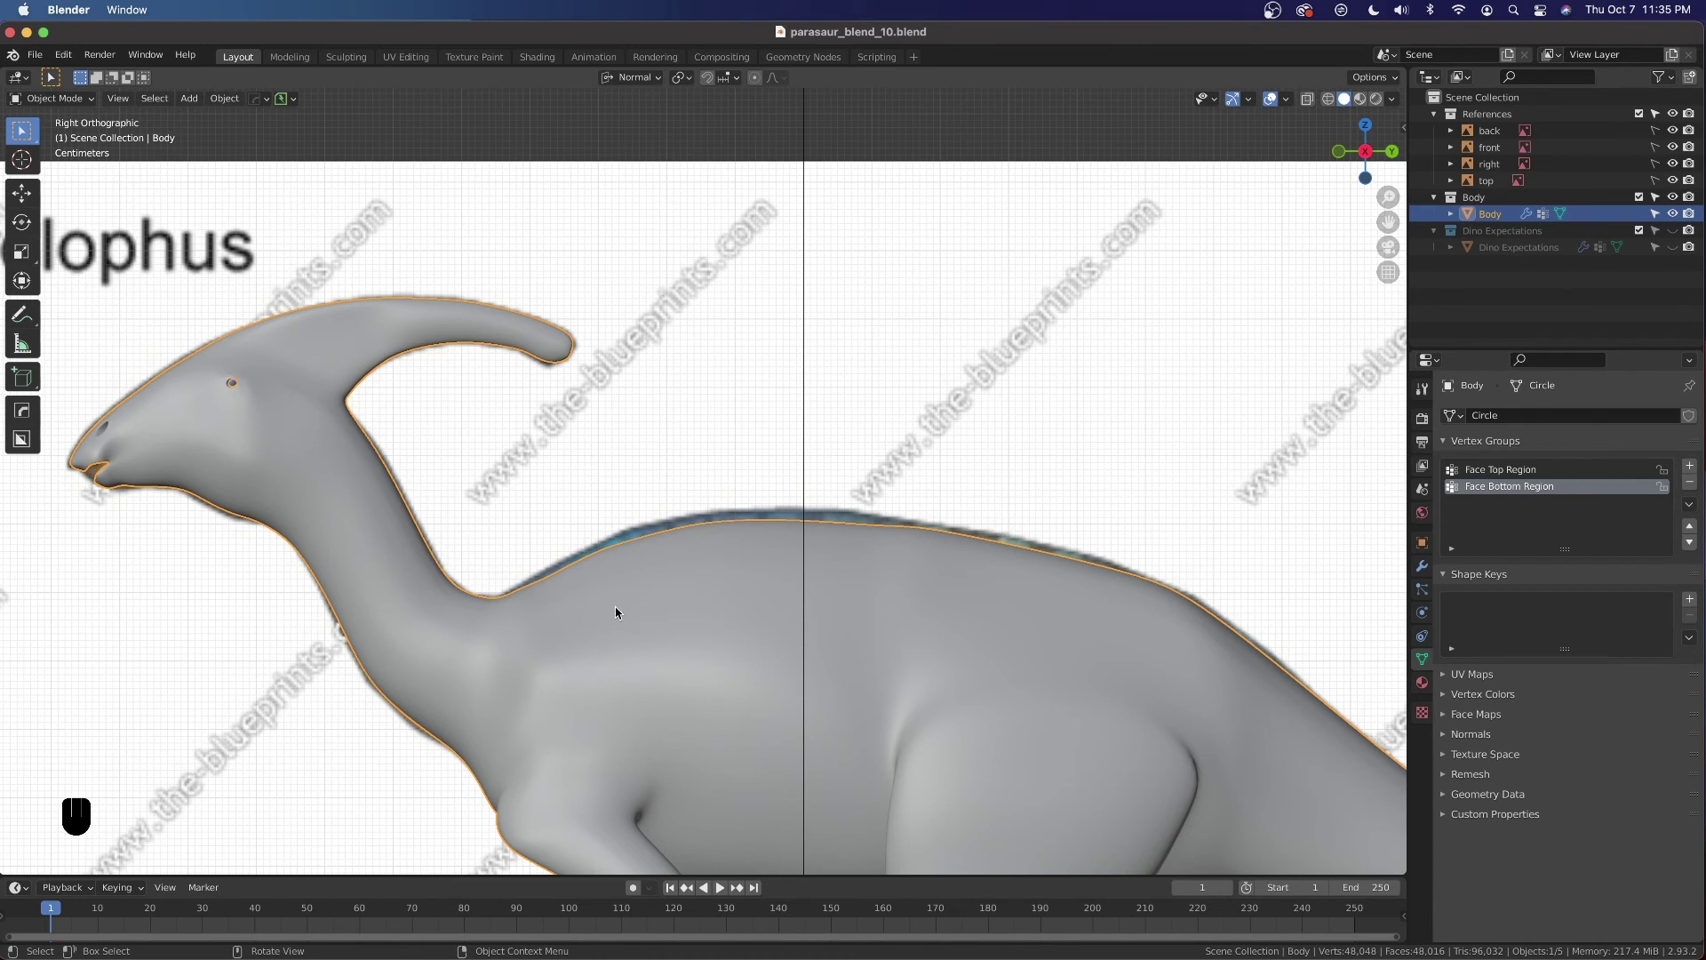
{"action": "key", "text": "grave"}
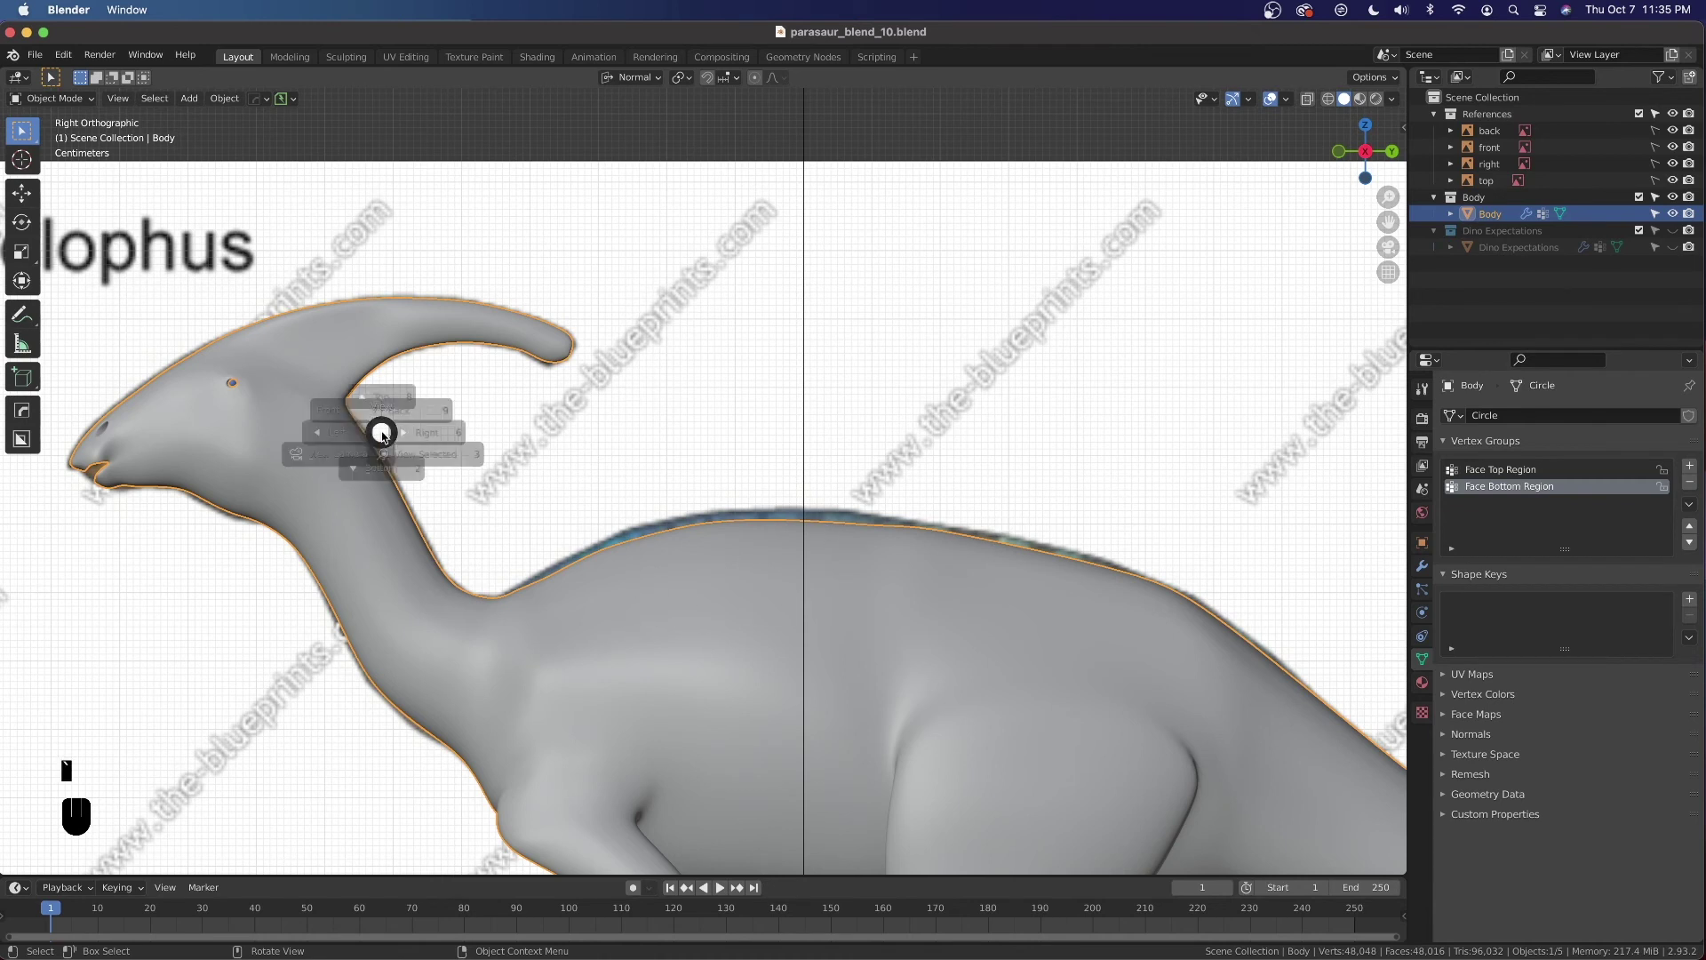
{"action": "left_click", "coordinate": [388, 436]}
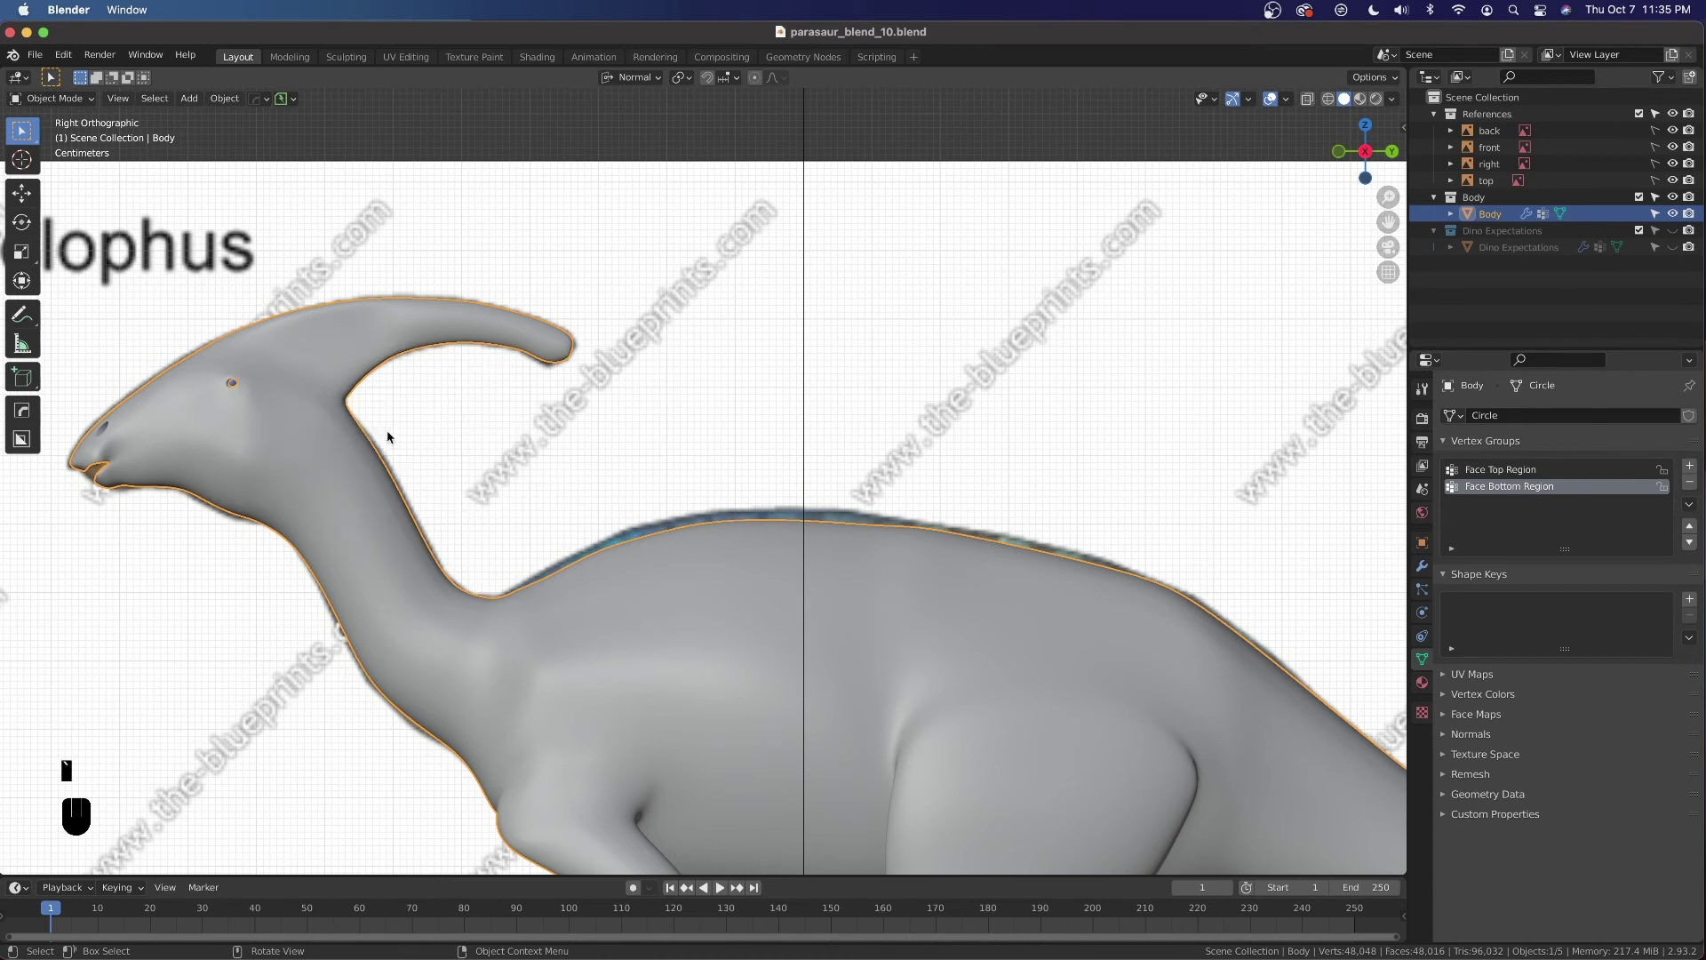
{"action": "key", "text": "grave"}
{"action": "left_click", "coordinate": [592, 349]}
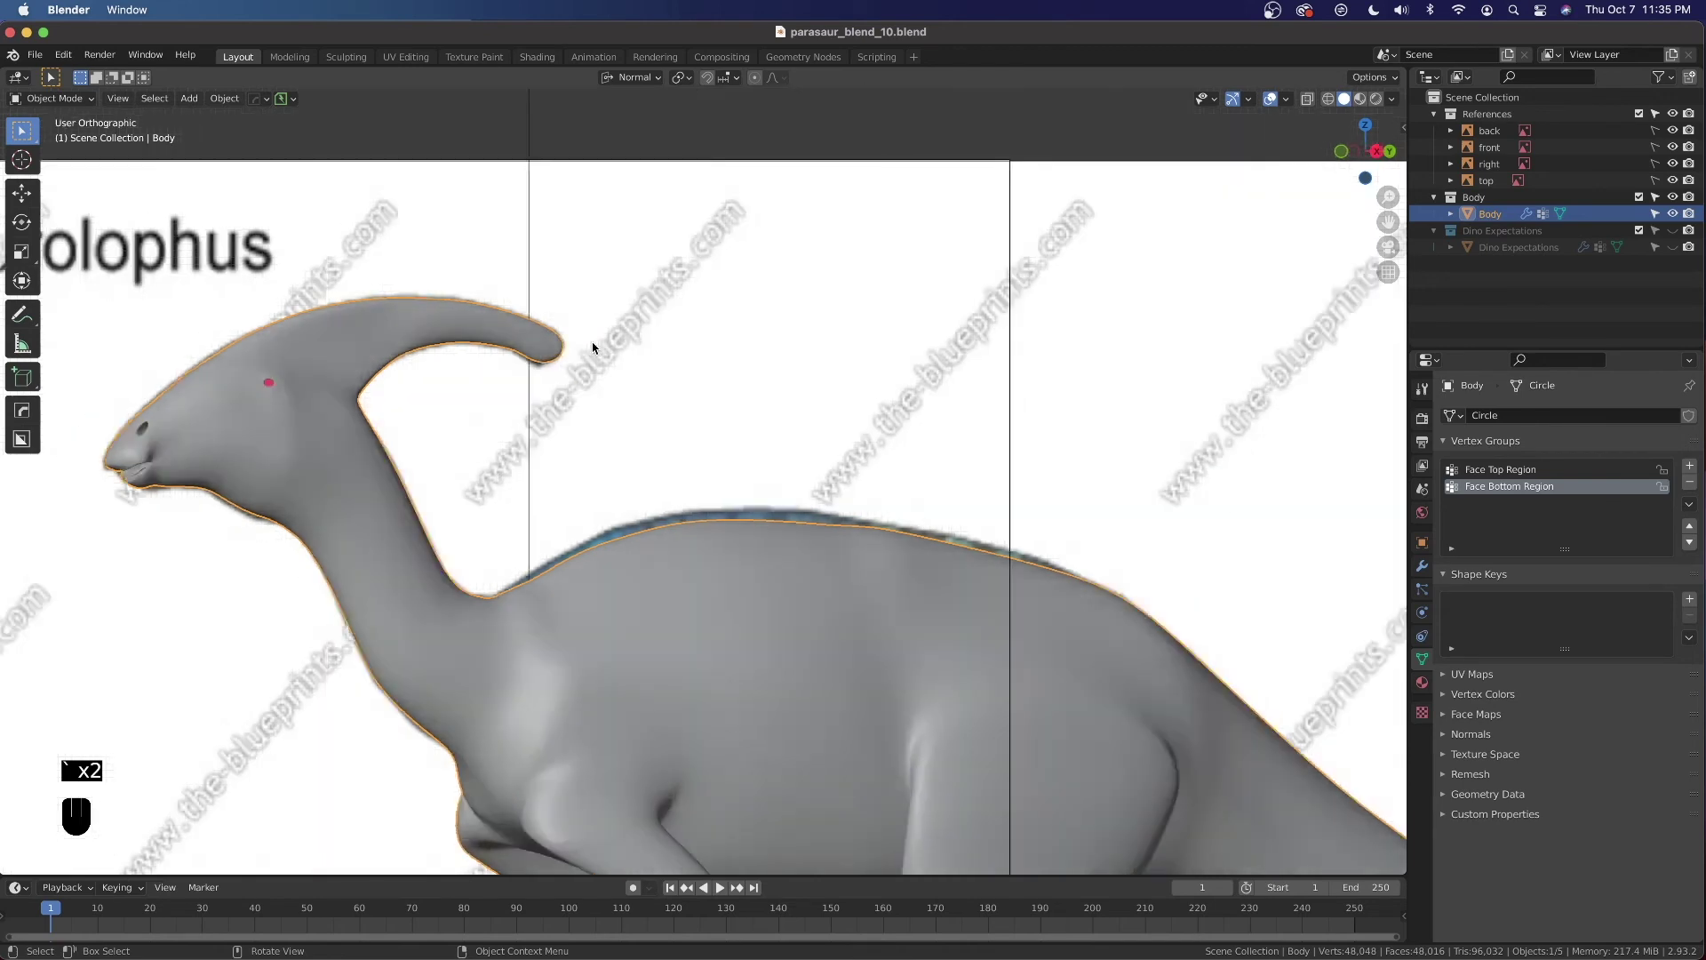
Enter Edit Mode and compare the outline of the head and brow with the front reference image
{"action": "key", "text": "Tab"}
{"action": "scroll", "coordinate": [728, 465], "scroll_direction": "up", "scroll_amount": 4}
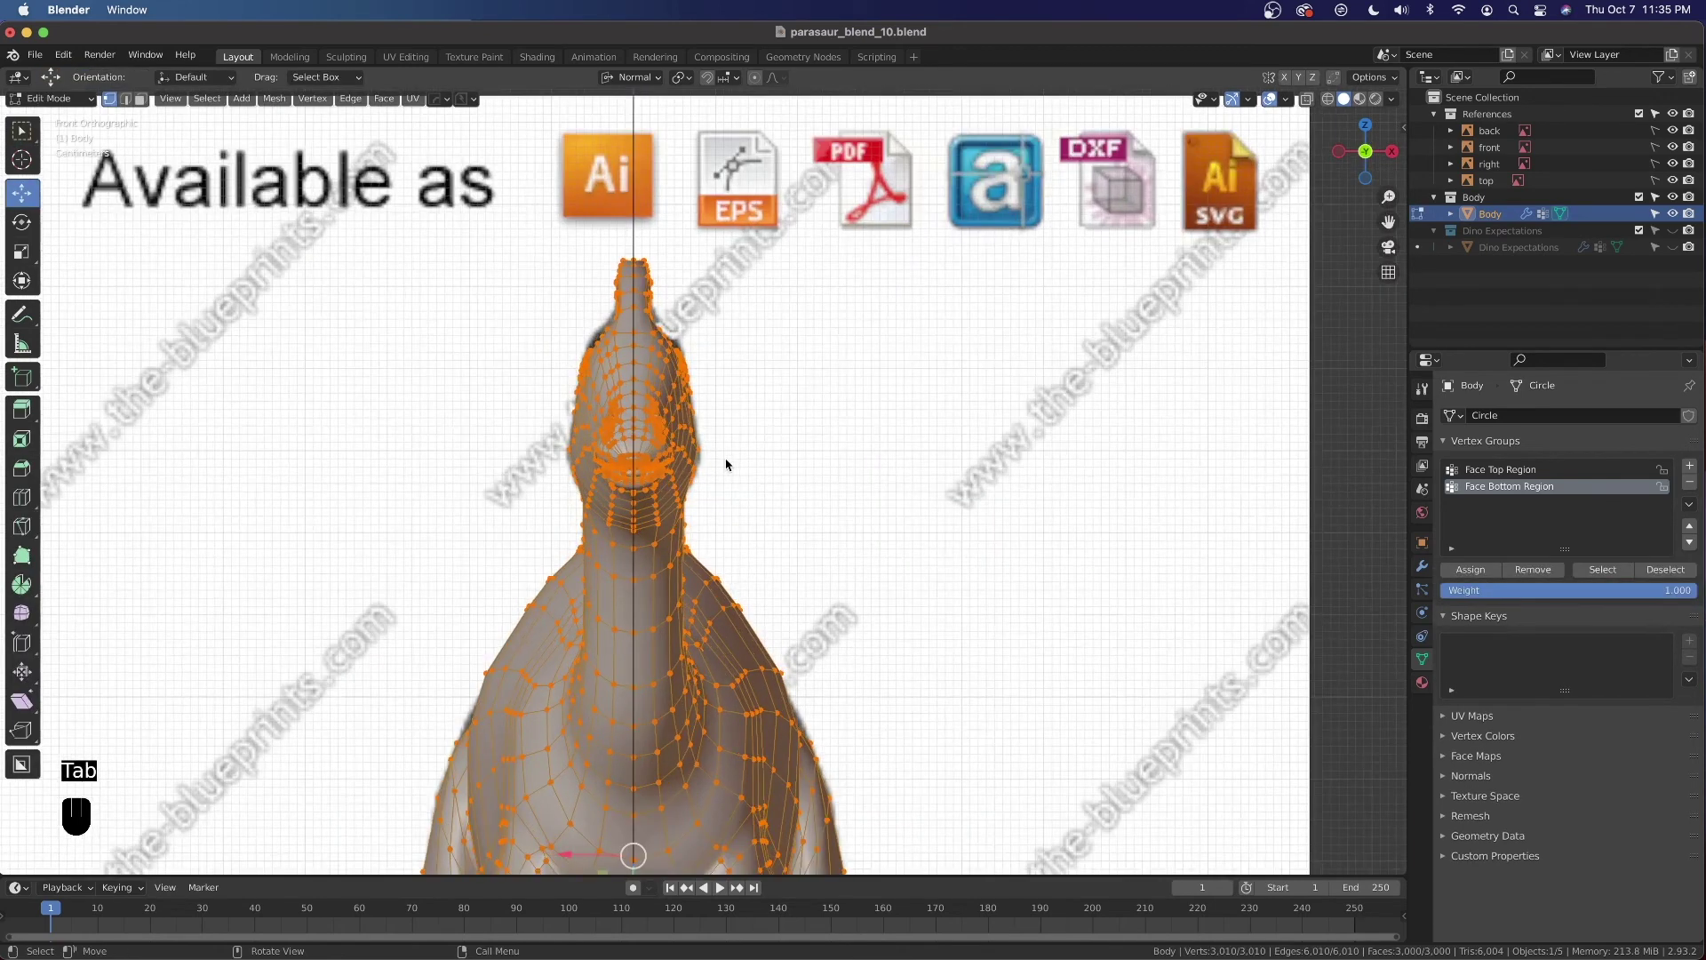
{"action": "scroll", "coordinate": [725, 356], "scroll_direction": "up", "scroll_amount": 2, "text": "shift"}
{"action": "scroll", "coordinate": [729, 364], "scroll_direction": "up", "scroll_amount": 2, "text": "shift"}
{"action": "scroll", "coordinate": [734, 373], "scroll_direction": "up", "scroll_amount": 2}
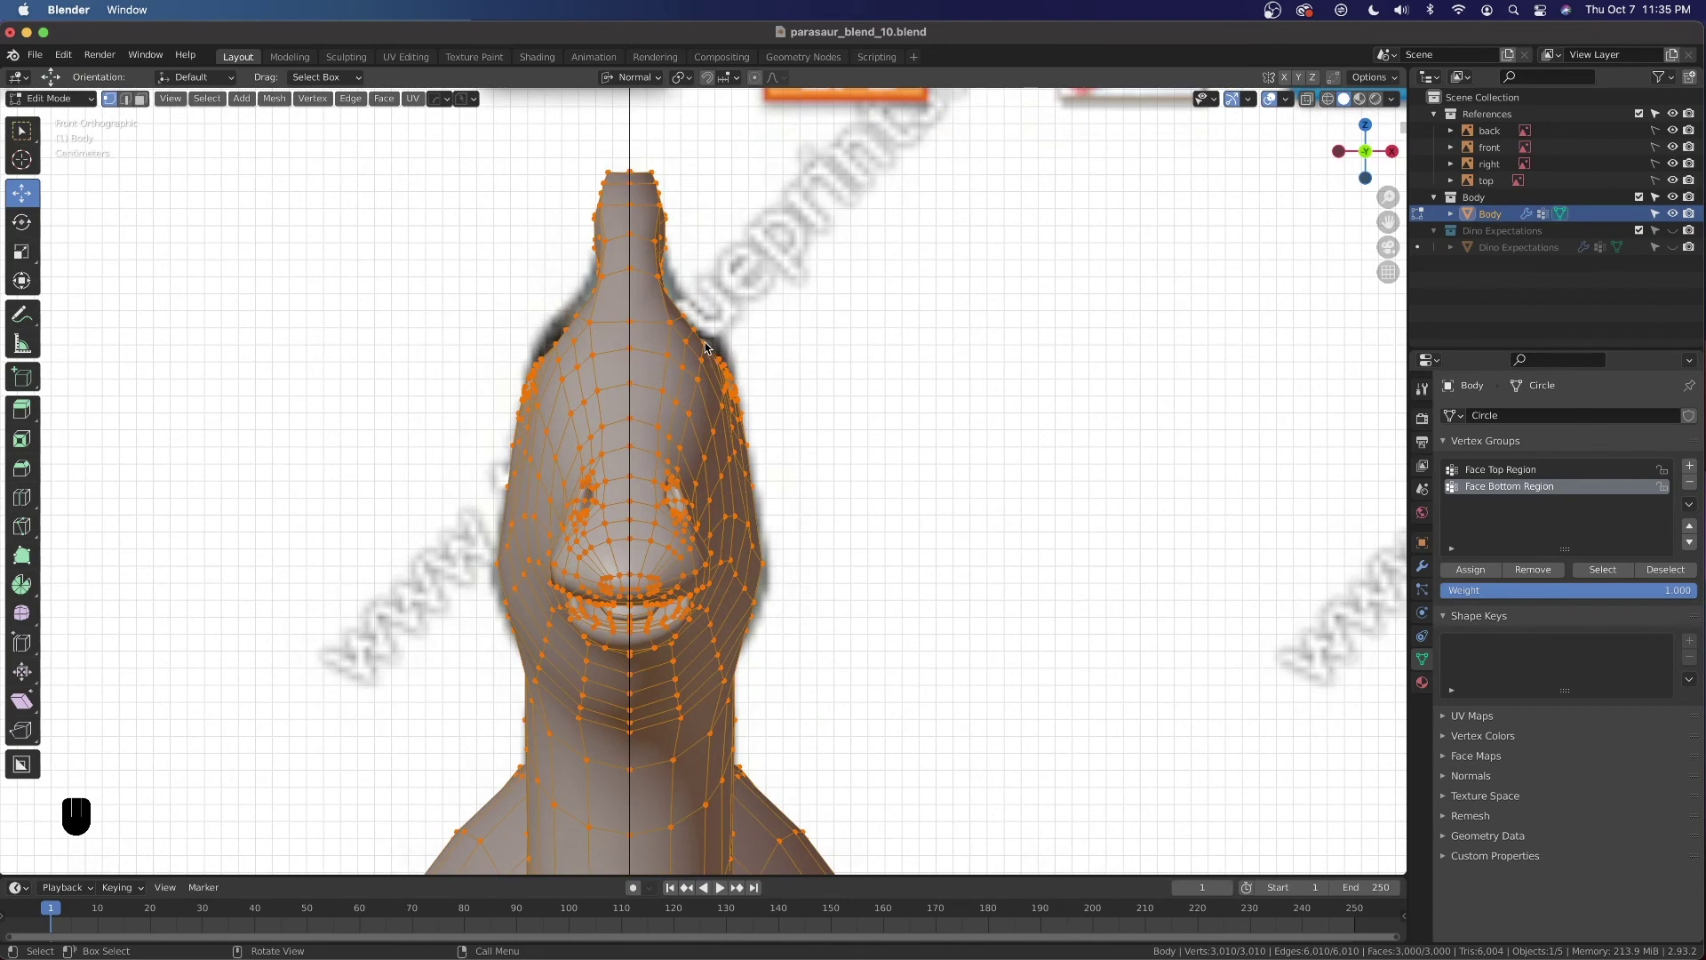
{"action": "middle_click_drag", "start_coordinate": [710, 339], "coordinate": [776, 427]}
{"action": "key", "text": "grave"}
{"action": "left_click", "coordinate": [661, 378]}
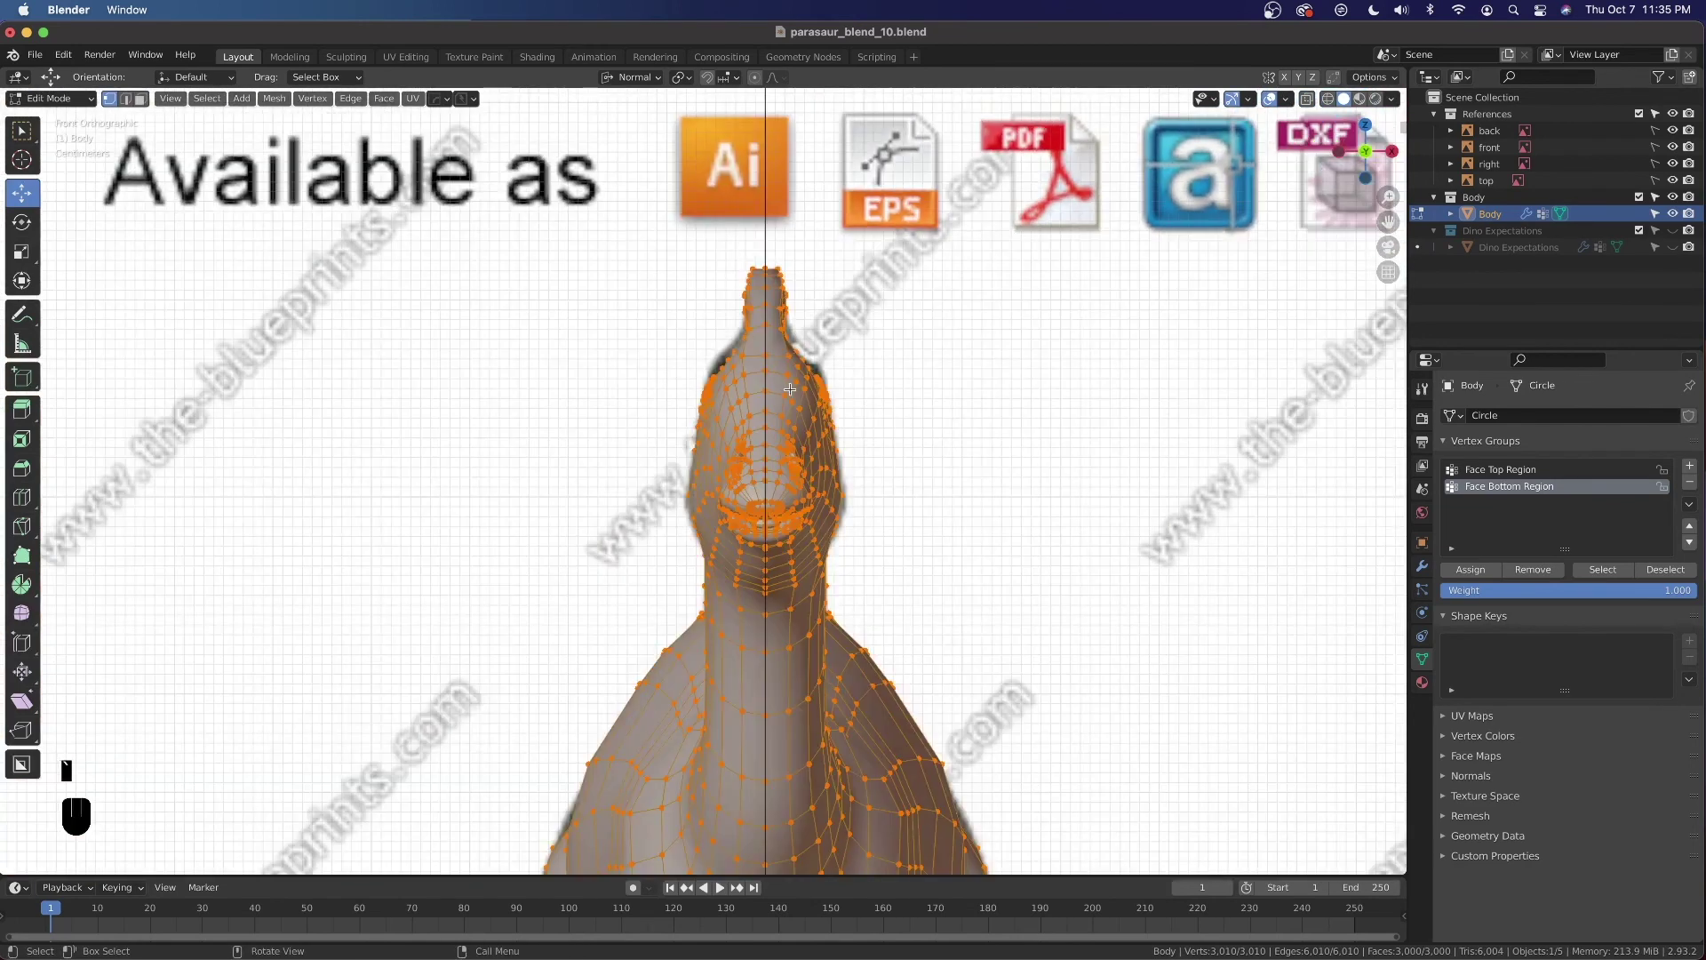
Select the single brow vertex just above the eye on the right side of the head
{"action": "key", "text": "grave"}
{"action": "left_click", "coordinate": [919, 389]}
{"action": "middle_click_drag", "start_coordinate": [484, 442], "coordinate": [975, 472], "text": "shift"}
{"action": "scroll", "coordinate": [631, 375], "scroll_direction": "up", "scroll_amount": 2}
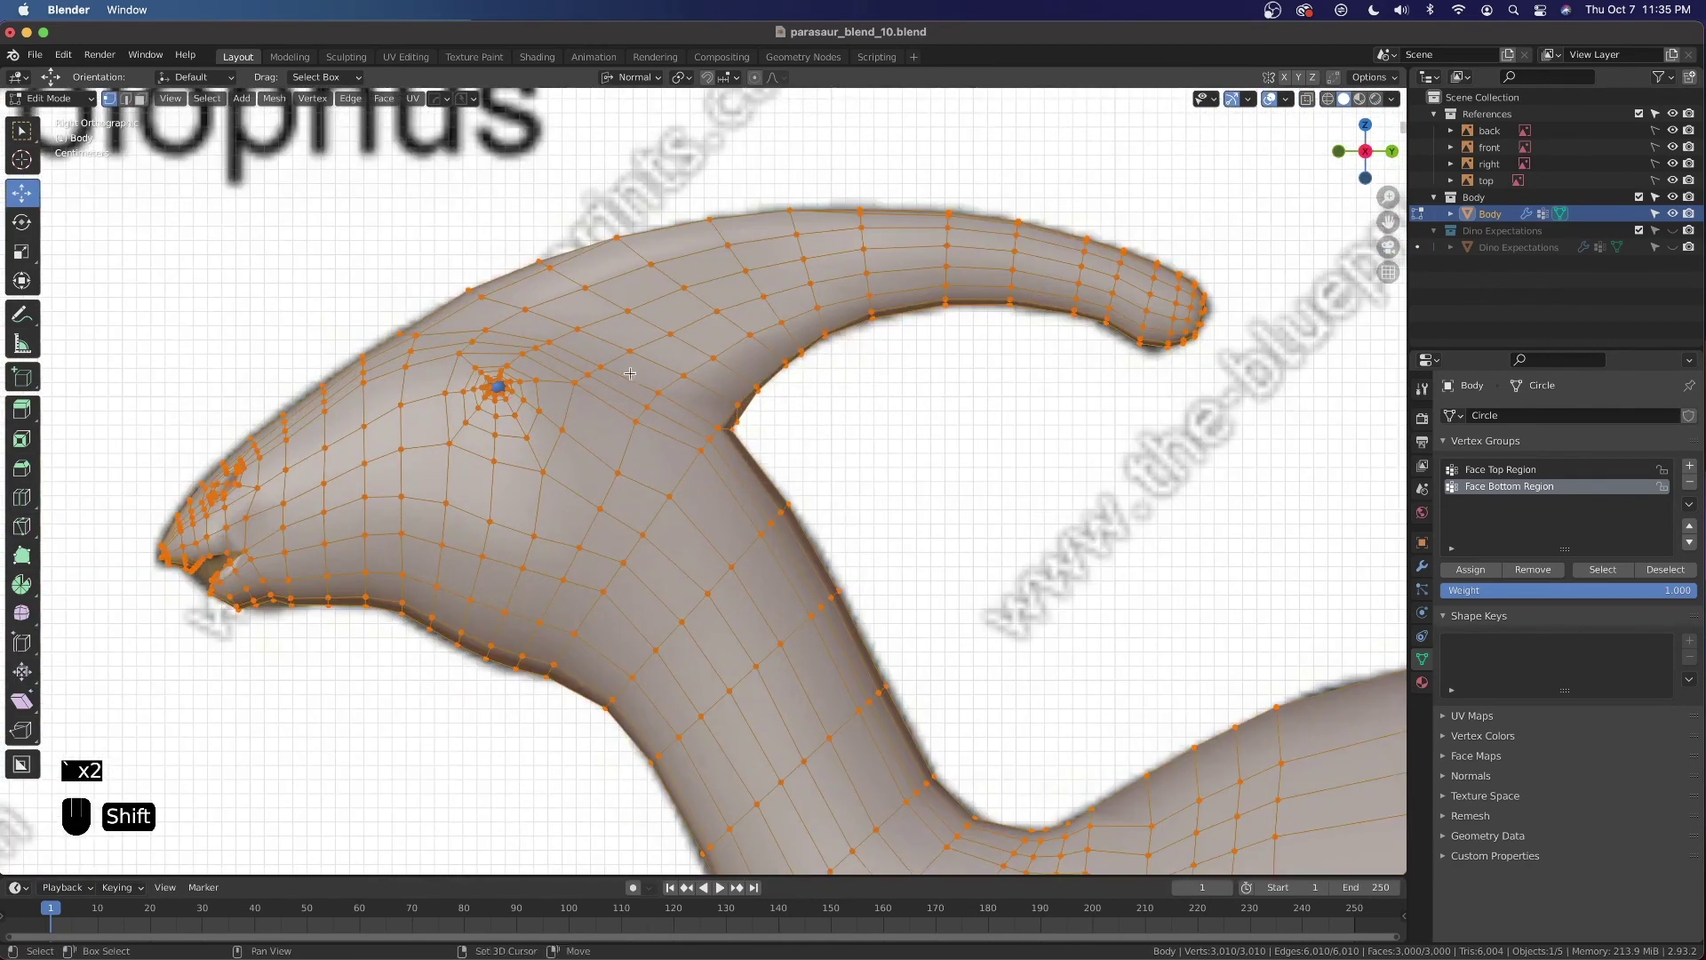
{"action": "middle_click_drag", "start_coordinate": [631, 375], "coordinate": [754, 467], "text": "shift"}
{"action": "scroll", "coordinate": [597, 437], "scroll_direction": "up", "scroll_amount": 1}
{"action": "middle_click_drag", "start_coordinate": [596, 438], "coordinate": [695, 495], "text": "shift"}
{"action": "scroll", "coordinate": [695, 495], "scroll_direction": "up", "scroll_amount": 5}
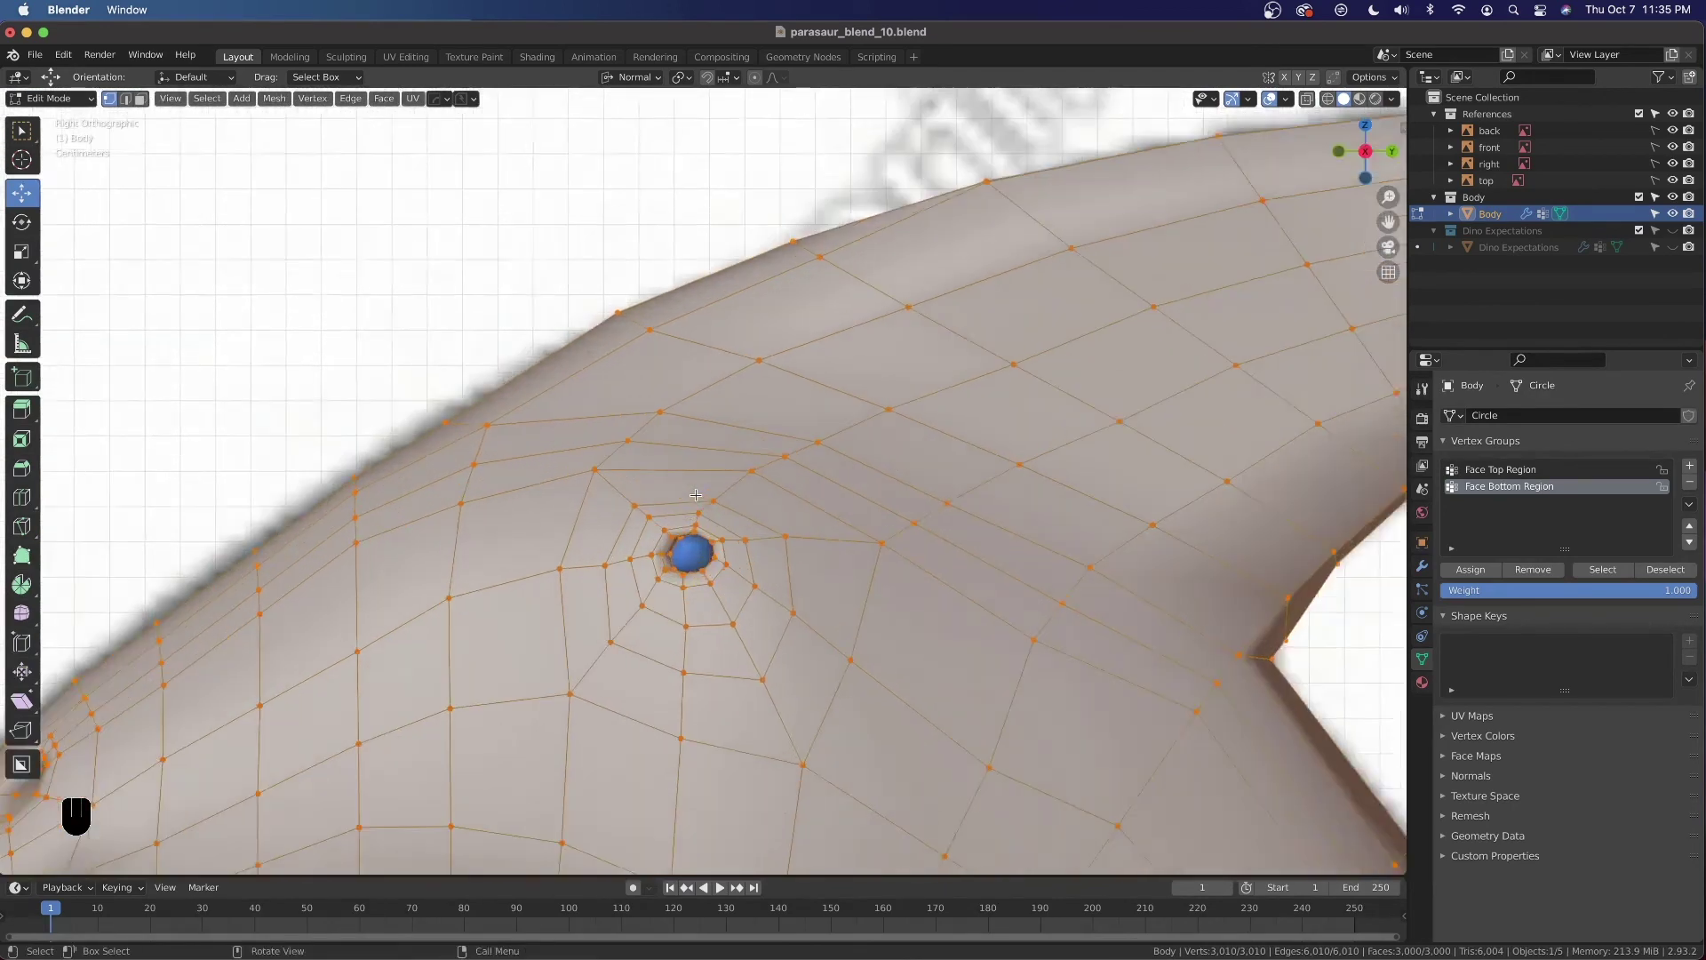
{"action": "scroll", "coordinate": [696, 495], "scroll_direction": "up", "scroll_amount": 2}
{"action": "left_click", "coordinate": [719, 509]}
In Global orientation, raise the brow vertex about 0.010 m along Z with connected proportional editing, Smooth falloff and size 0.040
{"action": "key", "text": "grave"}
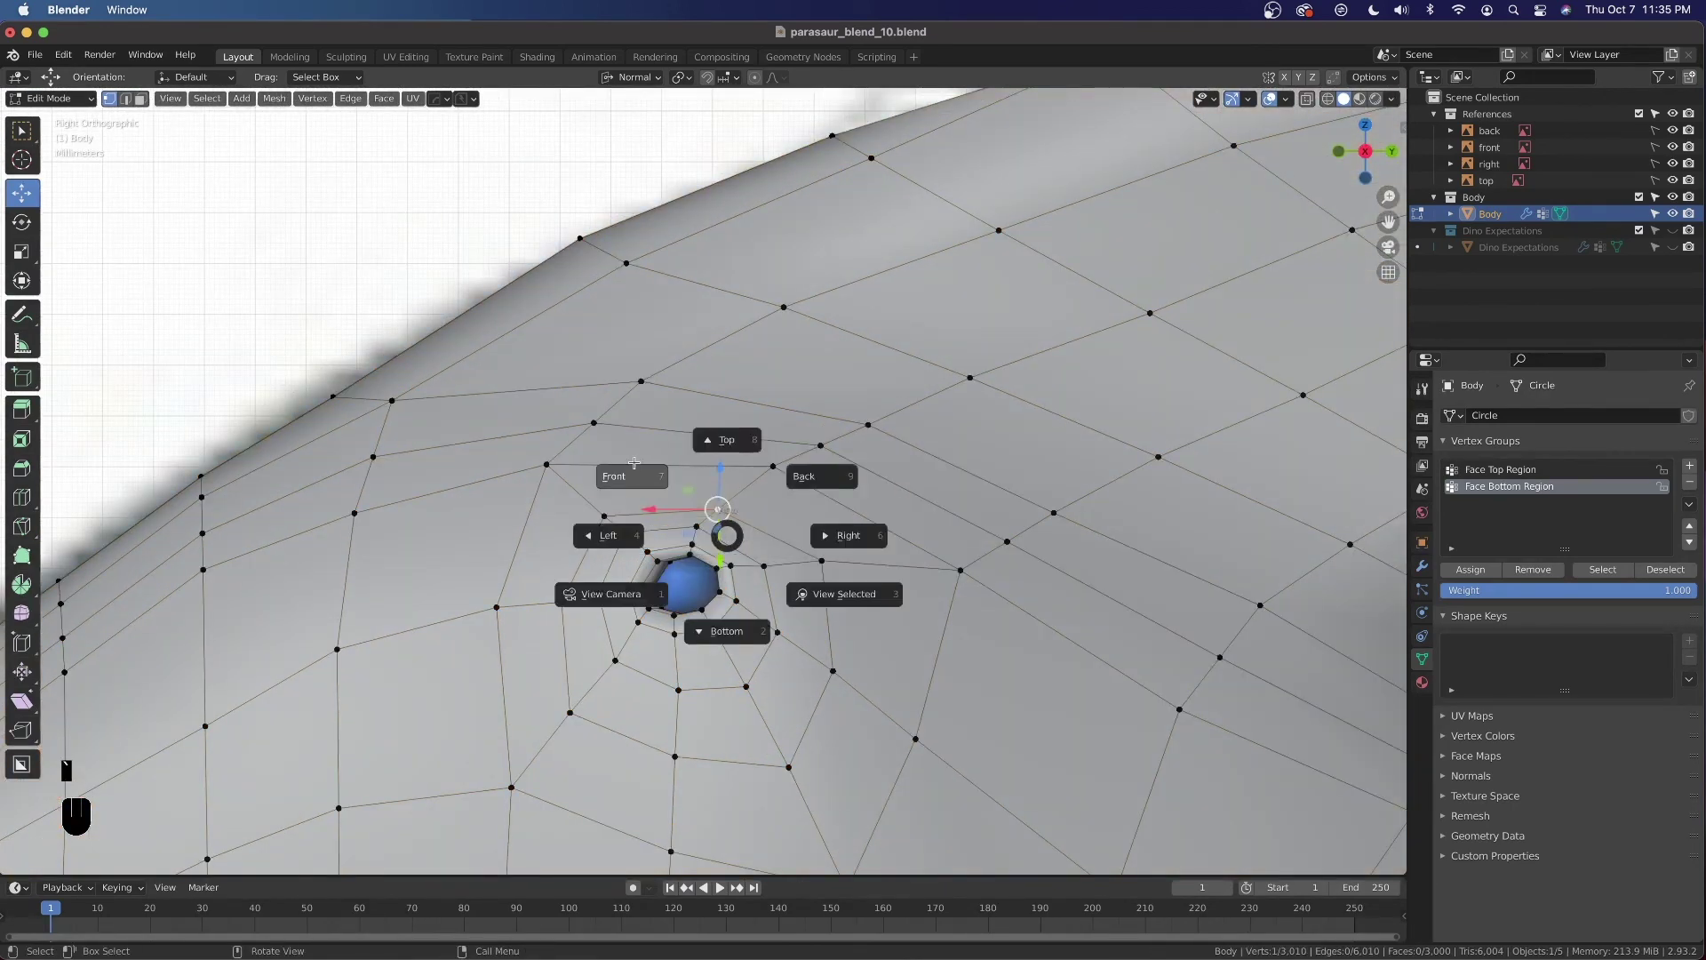
{"action": "left_click", "coordinate": [627, 478]}
{"action": "middle_click_drag", "start_coordinate": [979, 417], "coordinate": [652, 400], "text": "shift"}
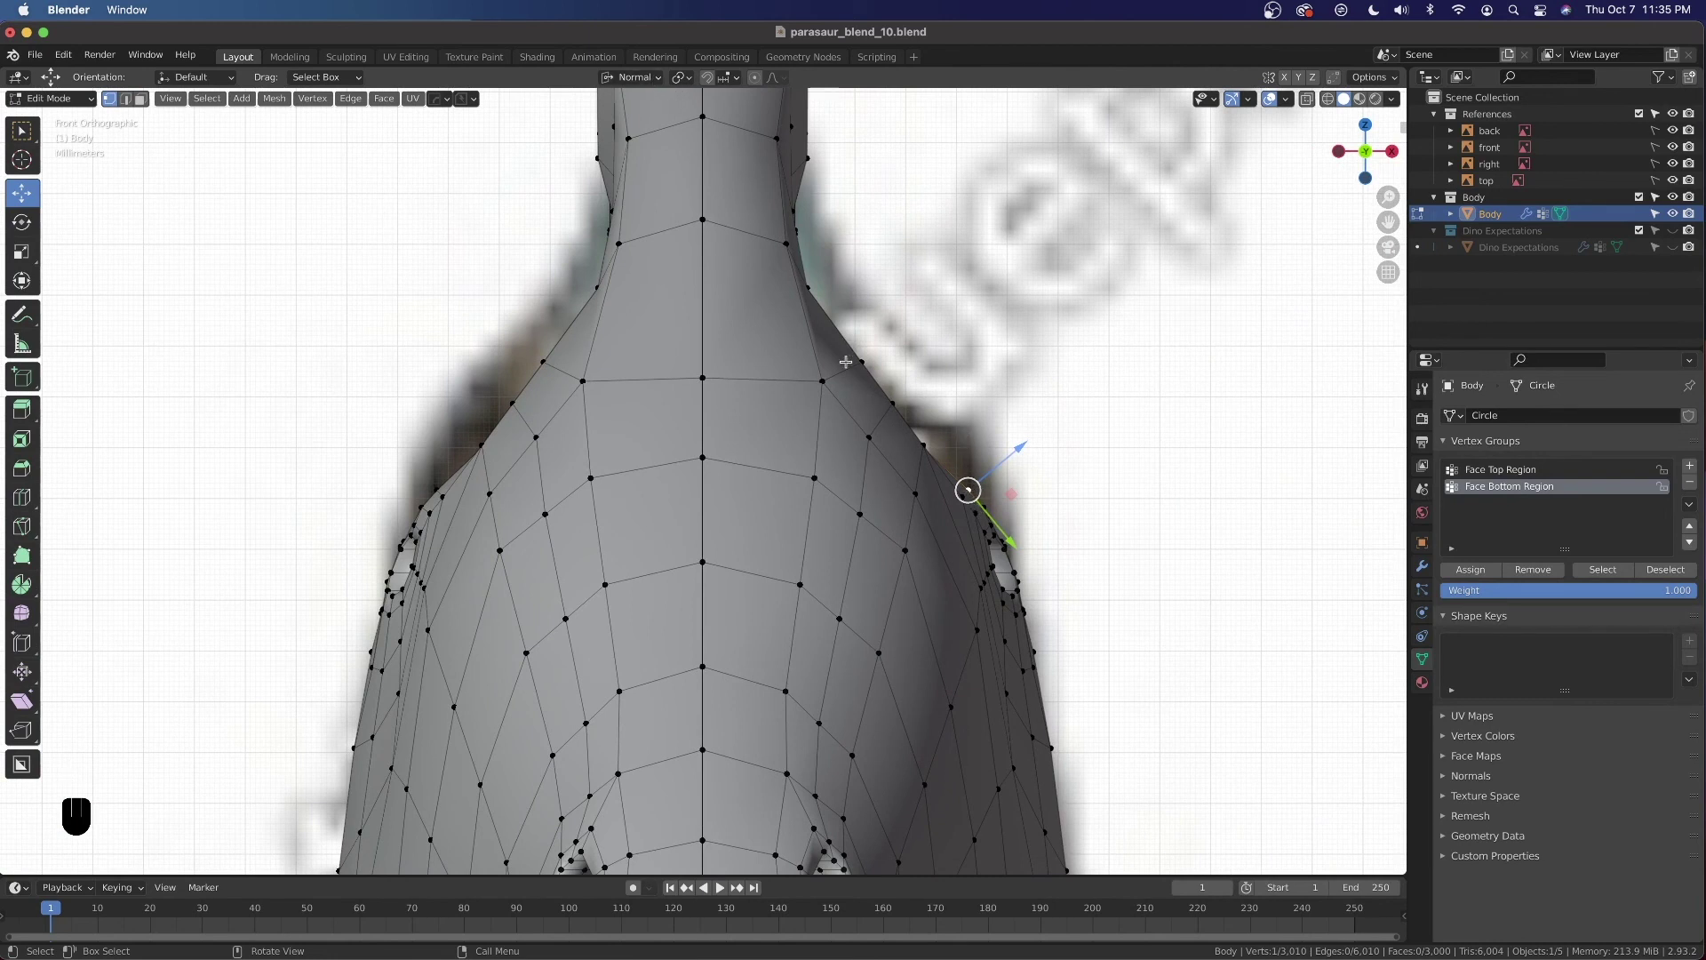
{"action": "key", "text": "comma"}
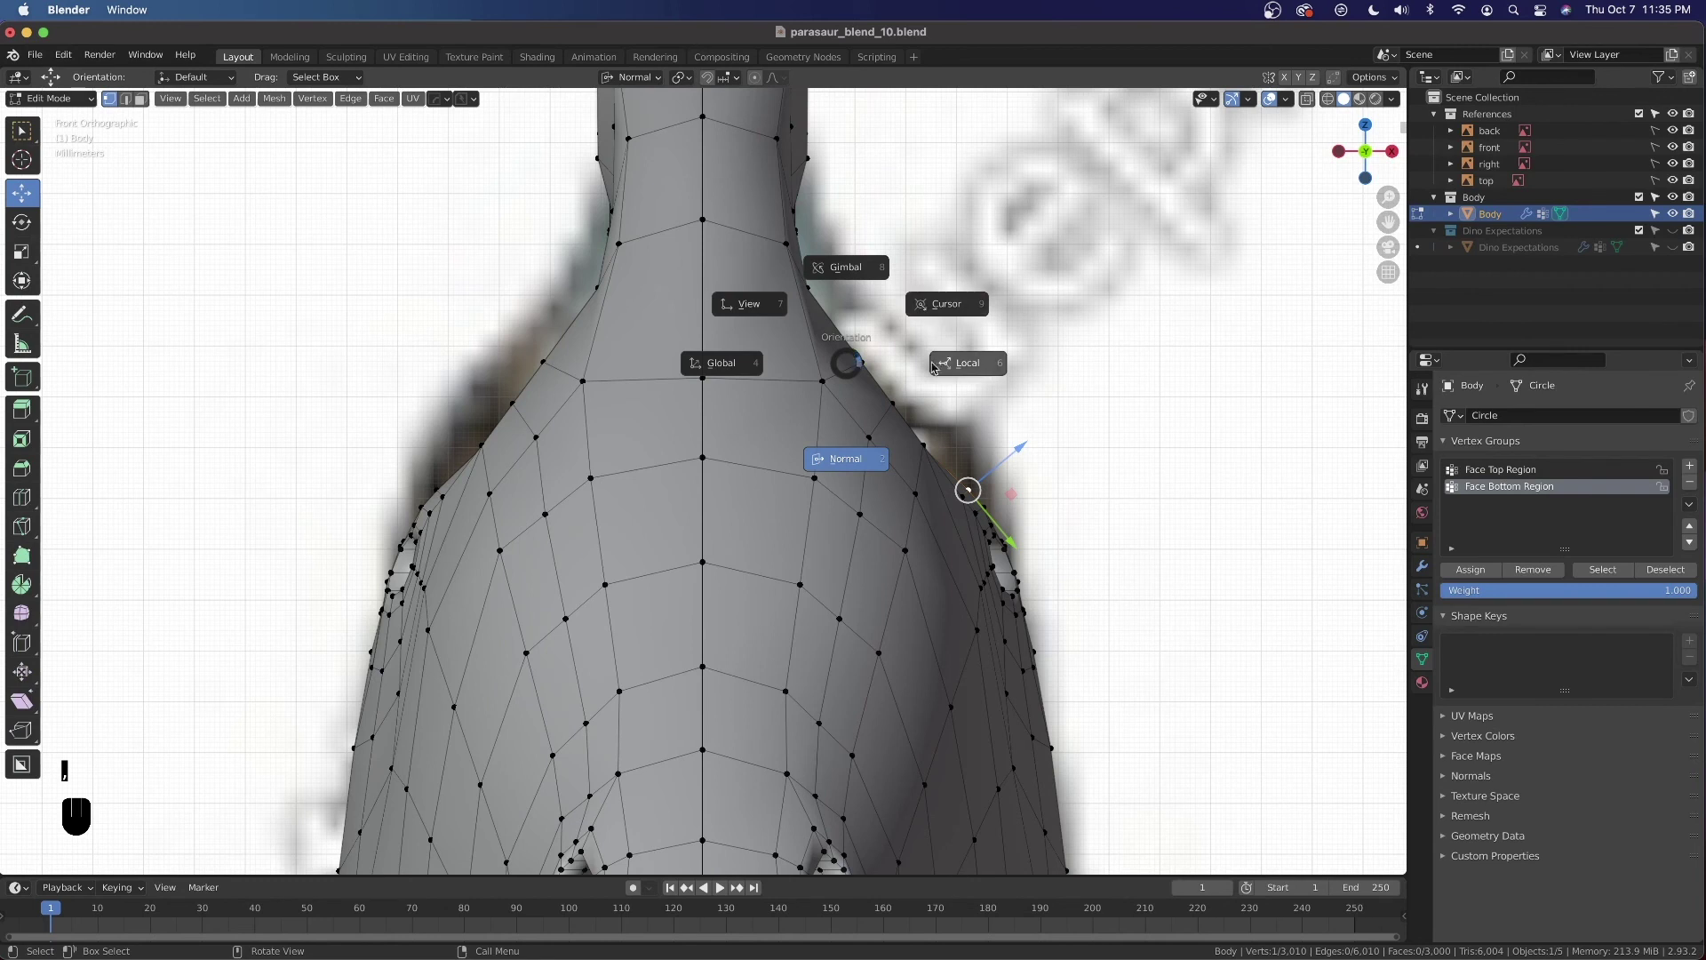
{"action": "left_click", "coordinate": [705, 366]}
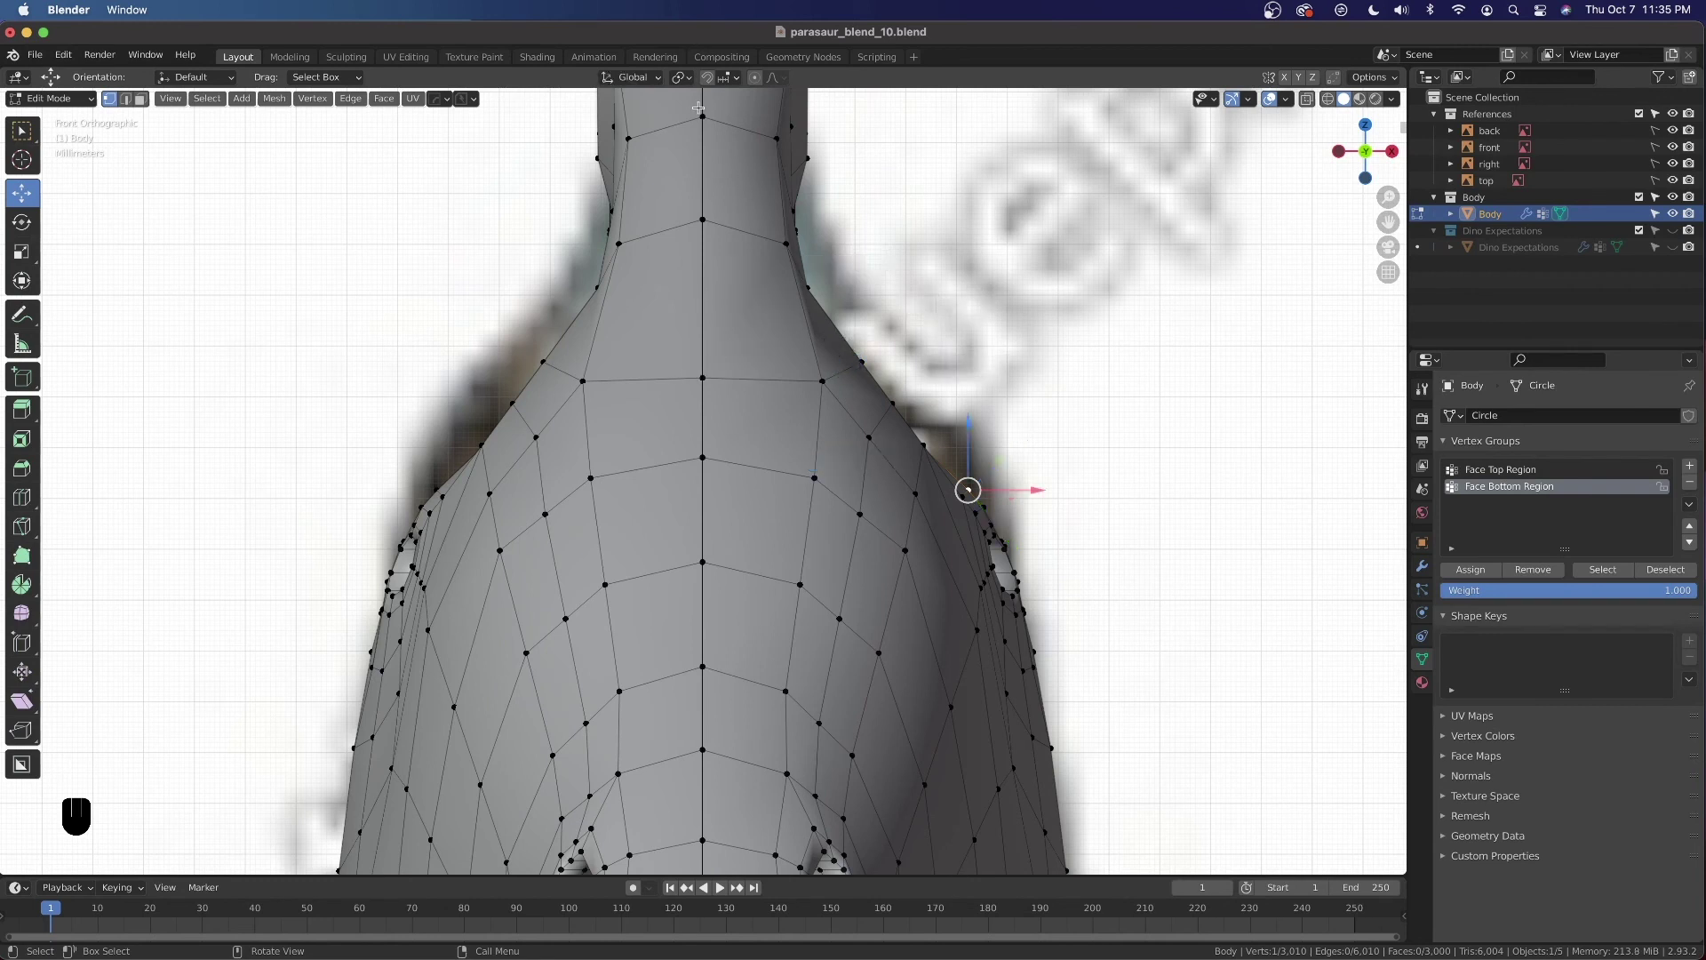
{"action": "left_click_drag", "start_coordinate": [968, 430], "coordinate": [974, 377]}
{"action": "scroll", "coordinate": [973, 425], "scroll_direction": "up", "scroll_amount": 4}
{"action": "scroll", "coordinate": [976, 407], "scroll_direction": "up", "scroll_amount": 3}
{"action": "scroll", "coordinate": [977, 402], "scroll_direction": "up", "scroll_amount": 1}
{"action": "scroll", "coordinate": [975, 400], "scroll_direction": "up", "scroll_amount": 1}
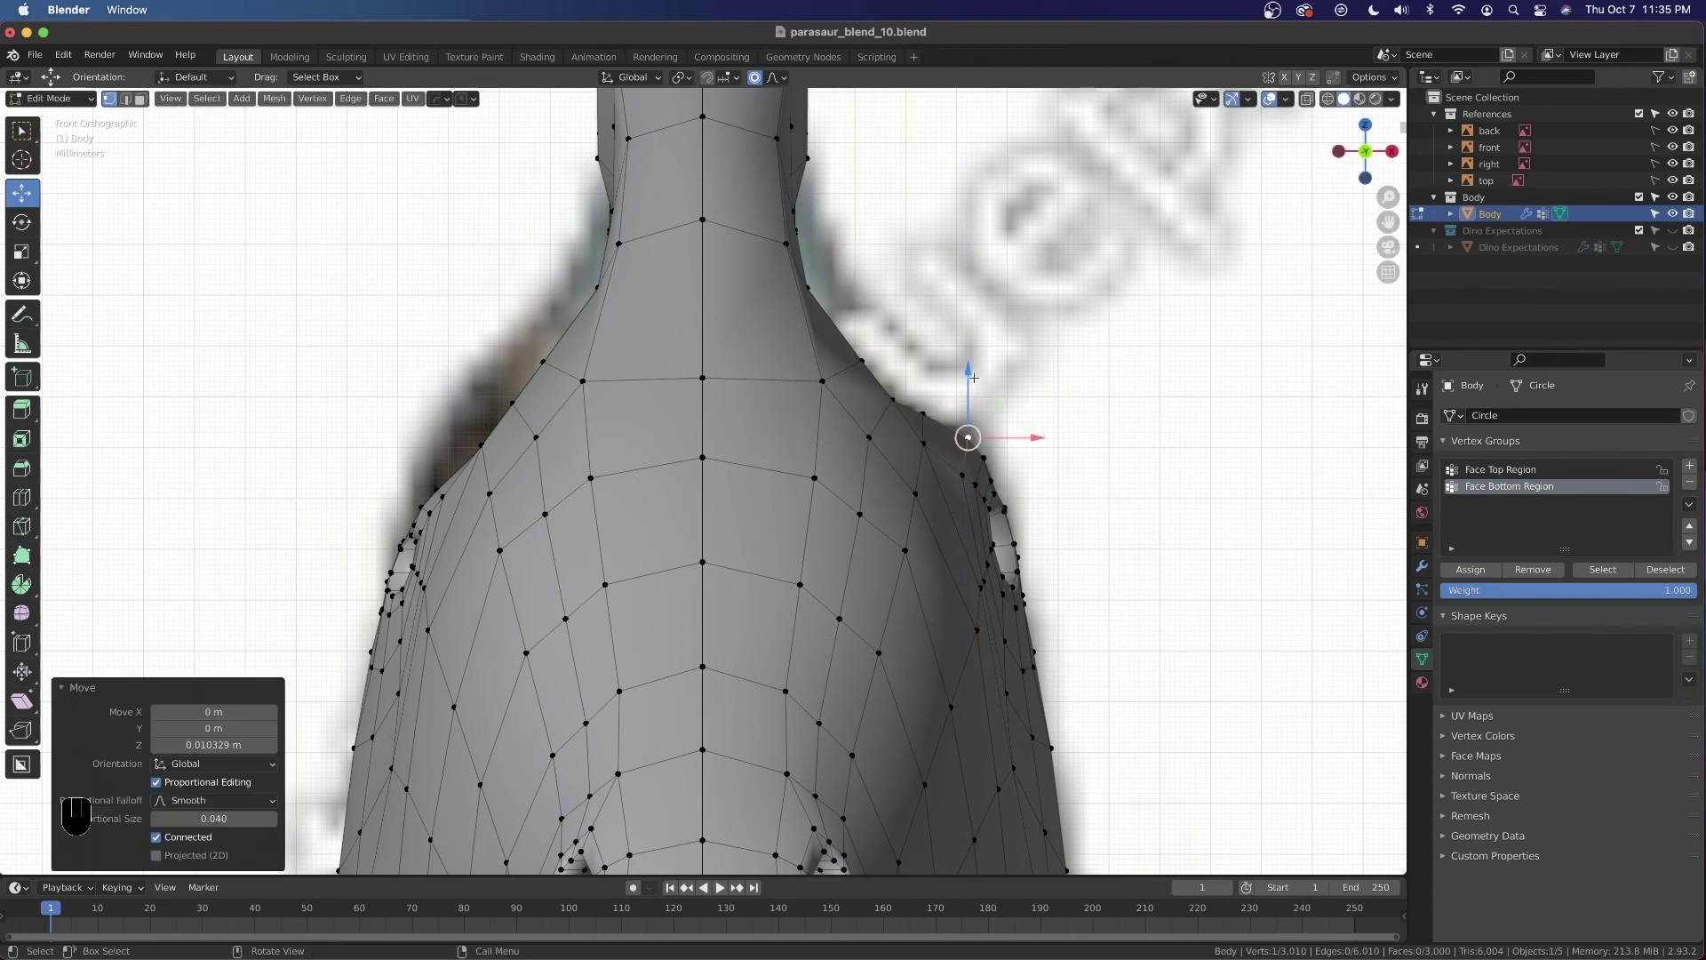
Select the vertex behind the raised brow vertex and raise it about 0.008 m along Z with connected proportional editing at size 0.03
{"action": "middle_click_drag", "start_coordinate": [967, 436], "coordinate": [870, 436]}
{"action": "left_click", "coordinate": [868, 430]}
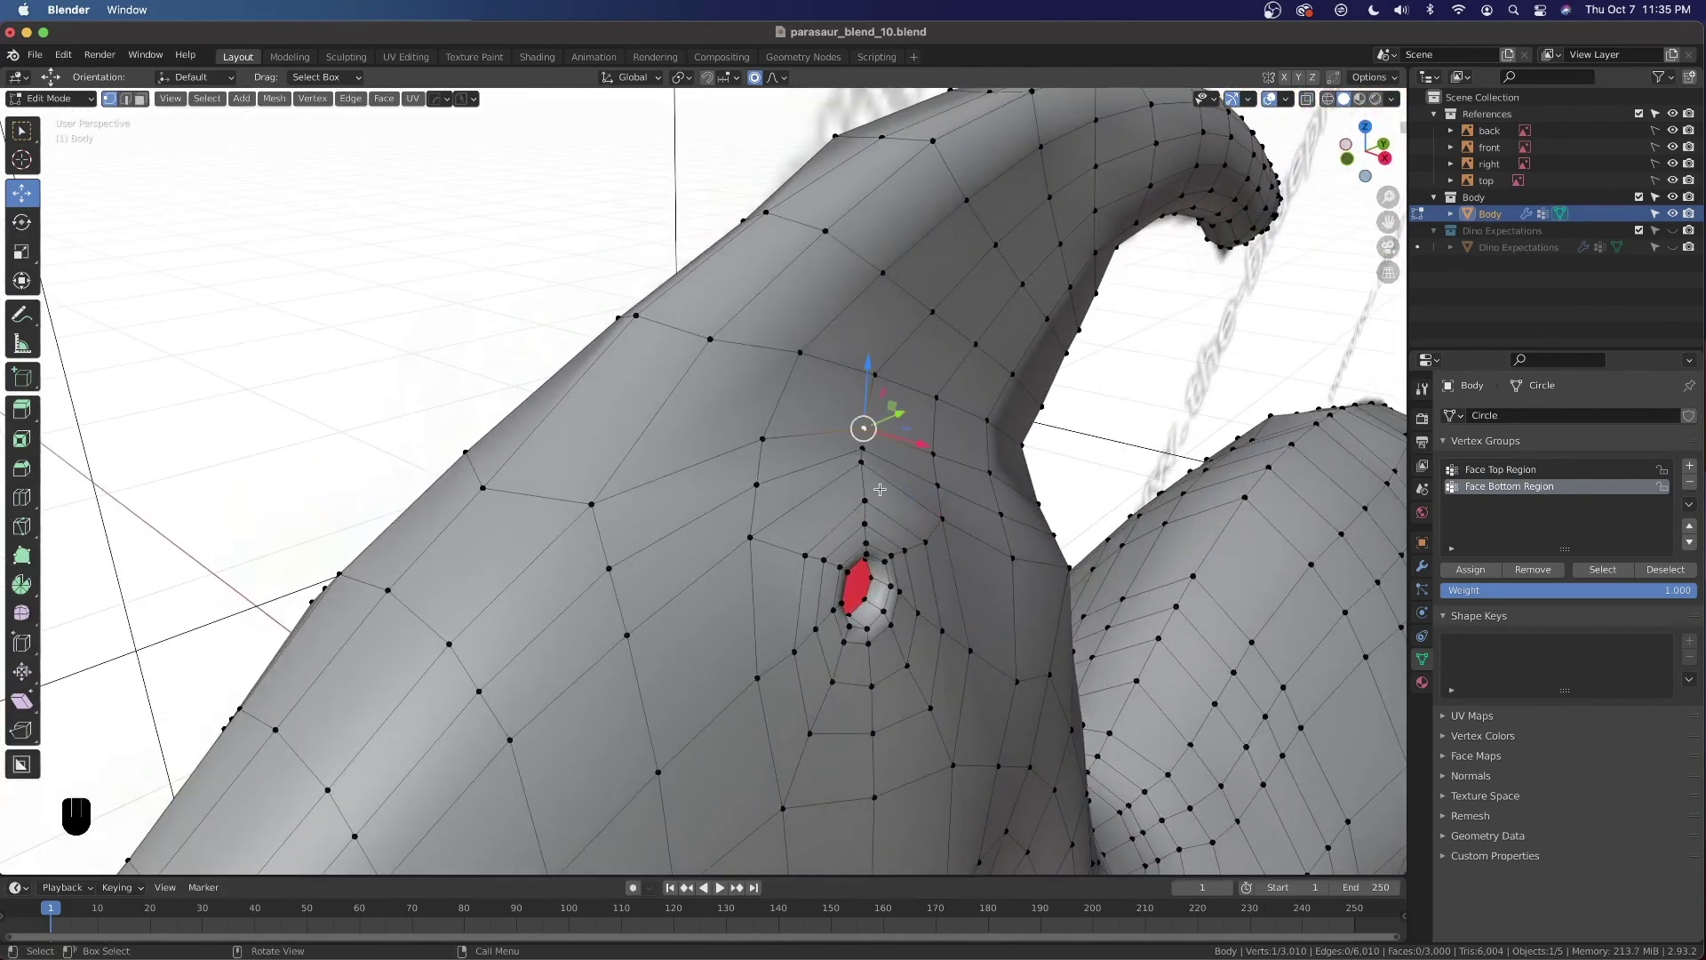
{"action": "key", "text": "KP_1"}
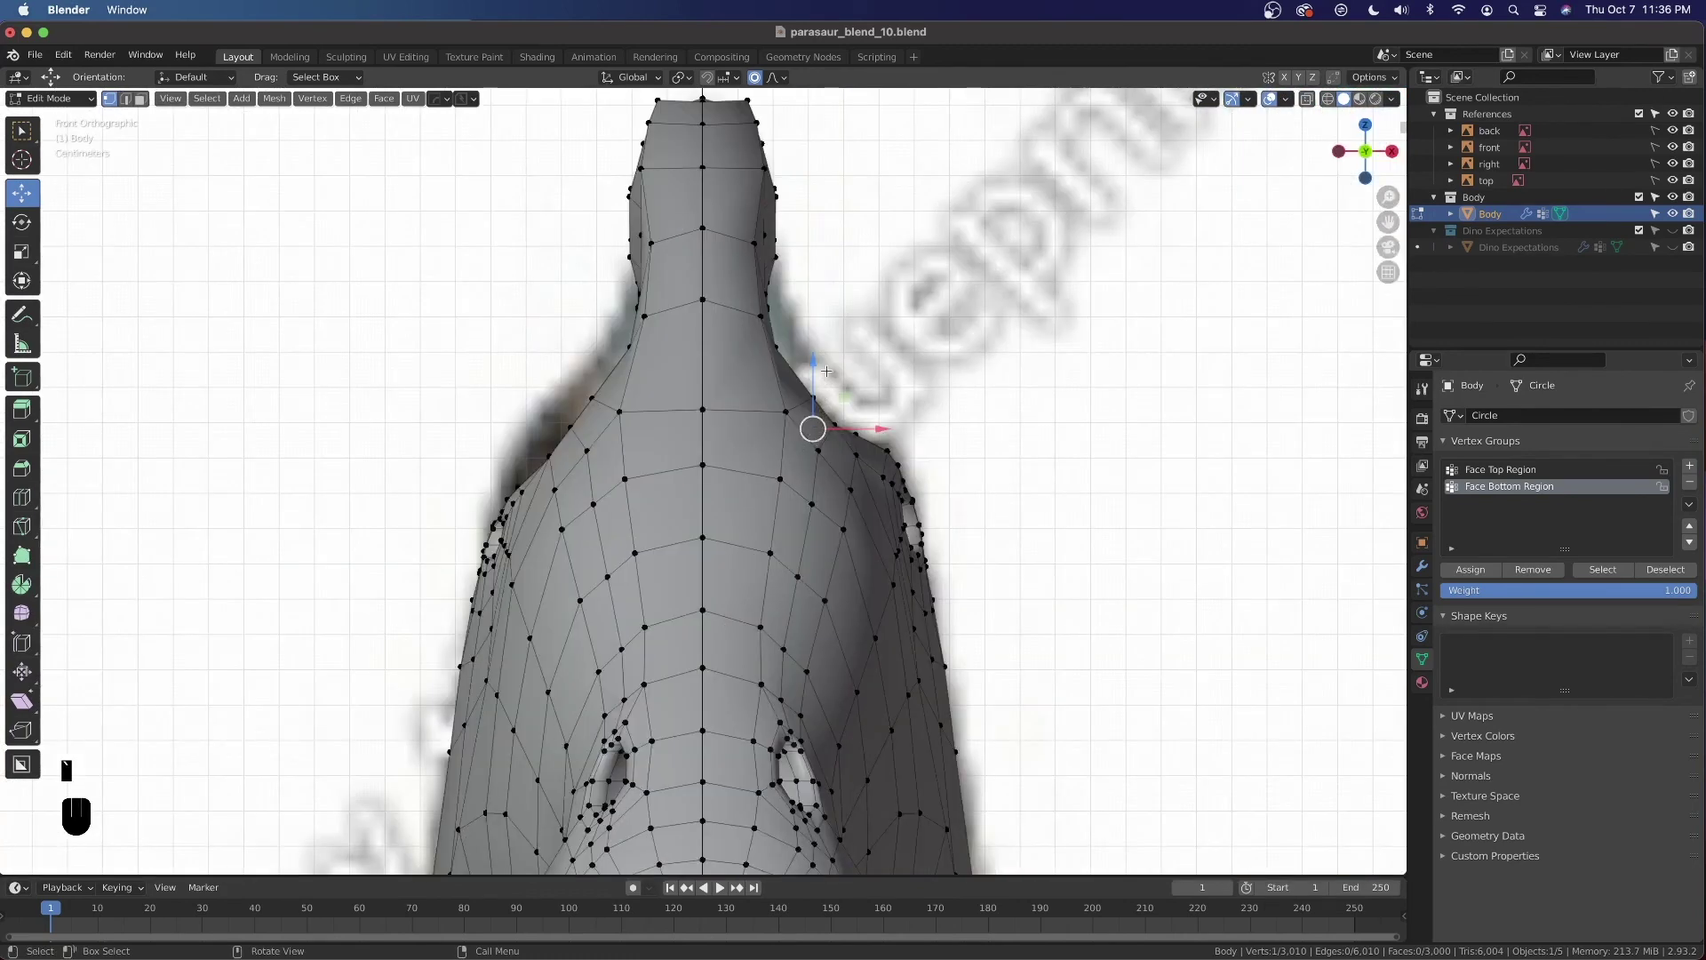
{"action": "left_click_drag", "start_coordinate": [822, 357], "coordinate": [827, 346]}
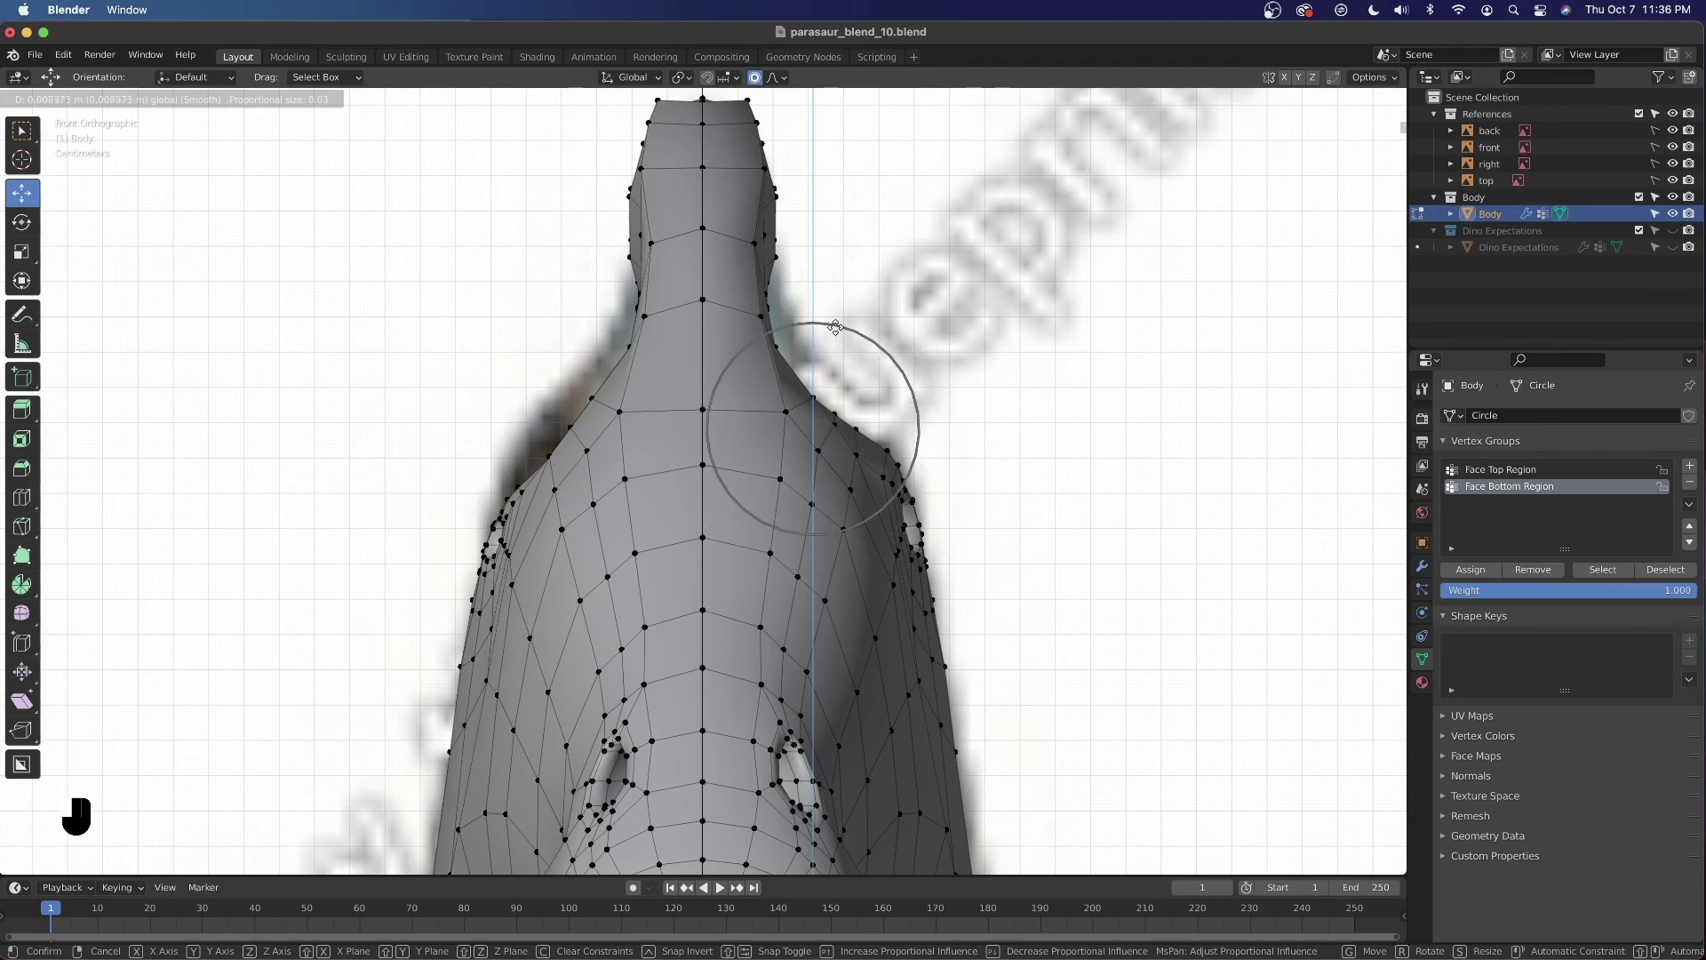
{"action": "left_click_drag", "start_coordinate": [835, 326], "coordinate": [836, 325]}
Raise the neighbouring vertex toward the crest about 0.012 m along Z, and shift it outward about 0.002 m along X
{"action": "middle_click_drag", "start_coordinate": [835, 325], "coordinate": [793, 395]}
{"action": "scroll", "coordinate": [793, 394], "scroll_direction": "up", "scroll_amount": 3}
{"action": "left_click", "coordinate": [893, 389]}
{"action": "key", "text": "KP_1"}
{"action": "left_click_drag", "start_coordinate": [778, 332], "coordinate": [797, 287]}
{"action": "middle_click_drag", "start_coordinate": [797, 286], "coordinate": [655, 547]}
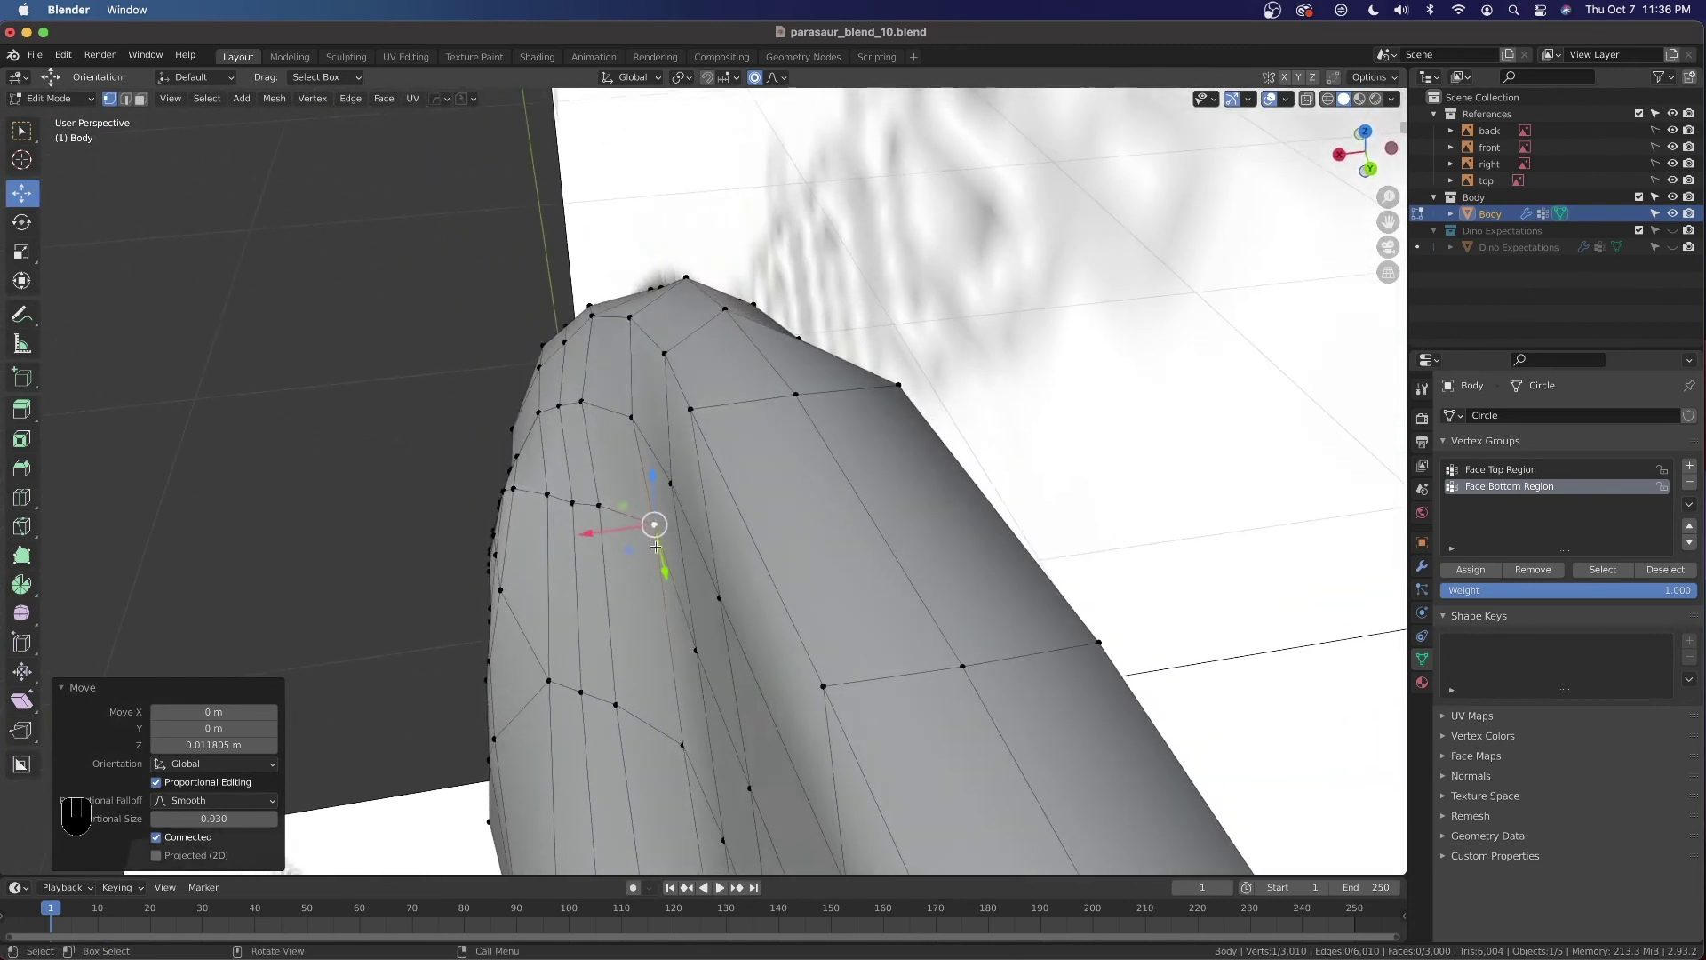
{"action": "left_click_drag", "start_coordinate": [624, 533], "coordinate": [612, 533]}
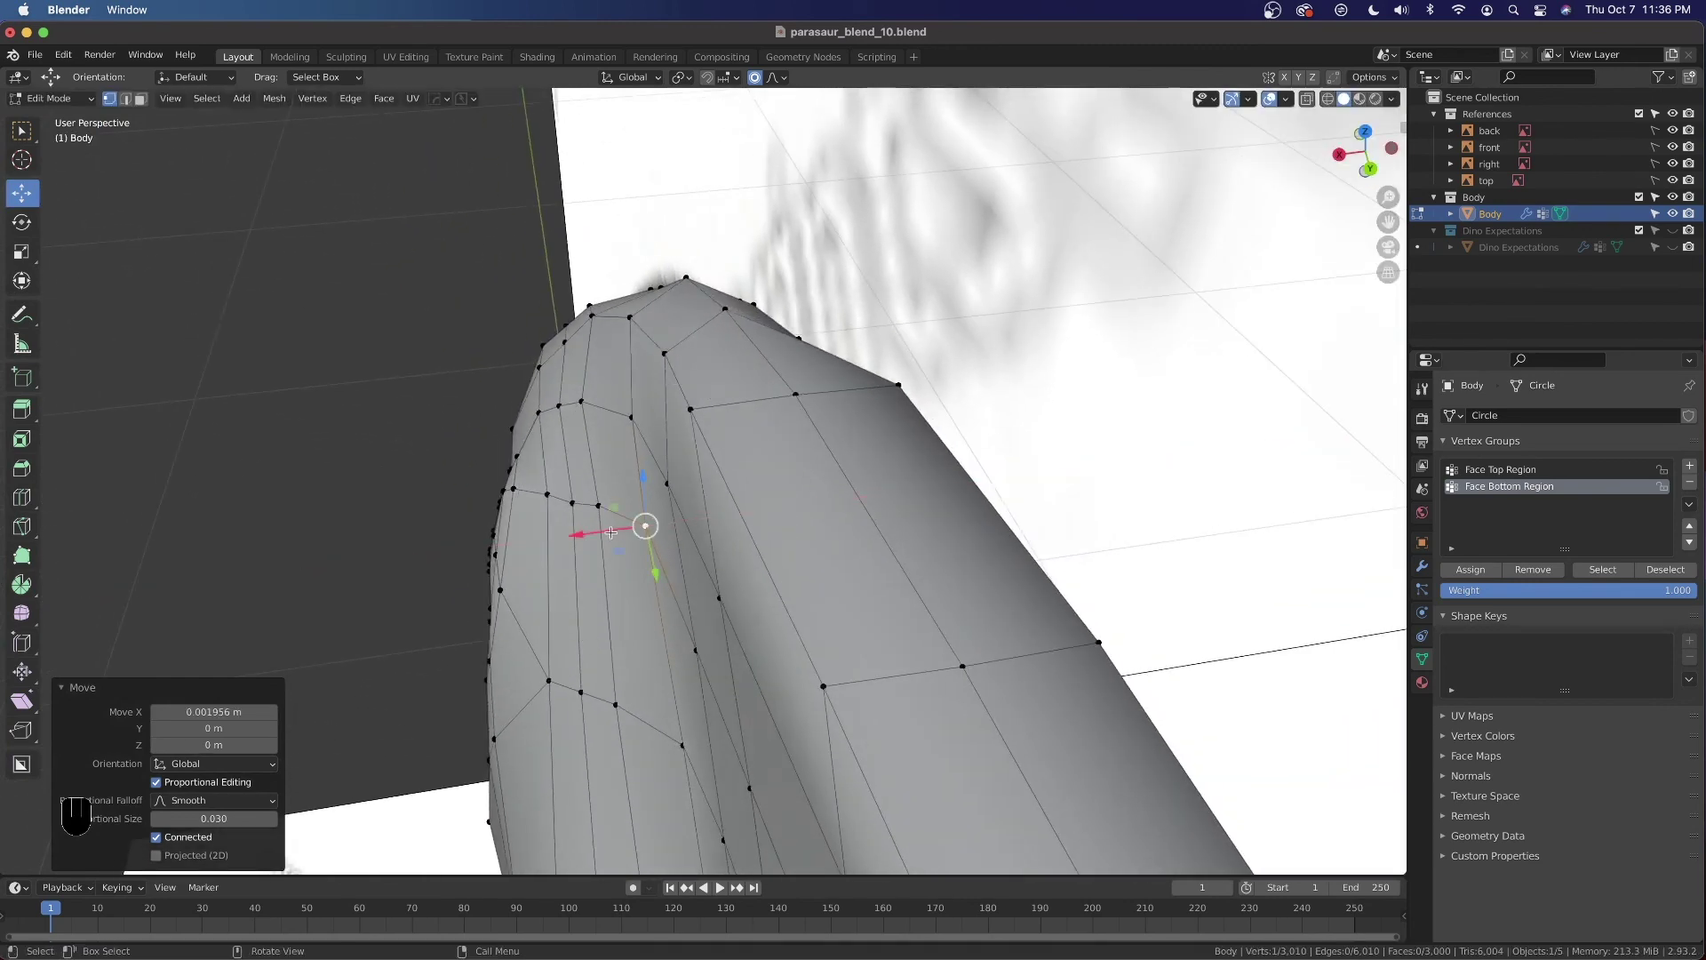
Move a vertex on the side of the crest base about 0.001 m outward along X and 0.004 m up along Z
{"action": "middle_click_drag", "start_coordinate": [616, 517], "coordinate": [979, 411]}
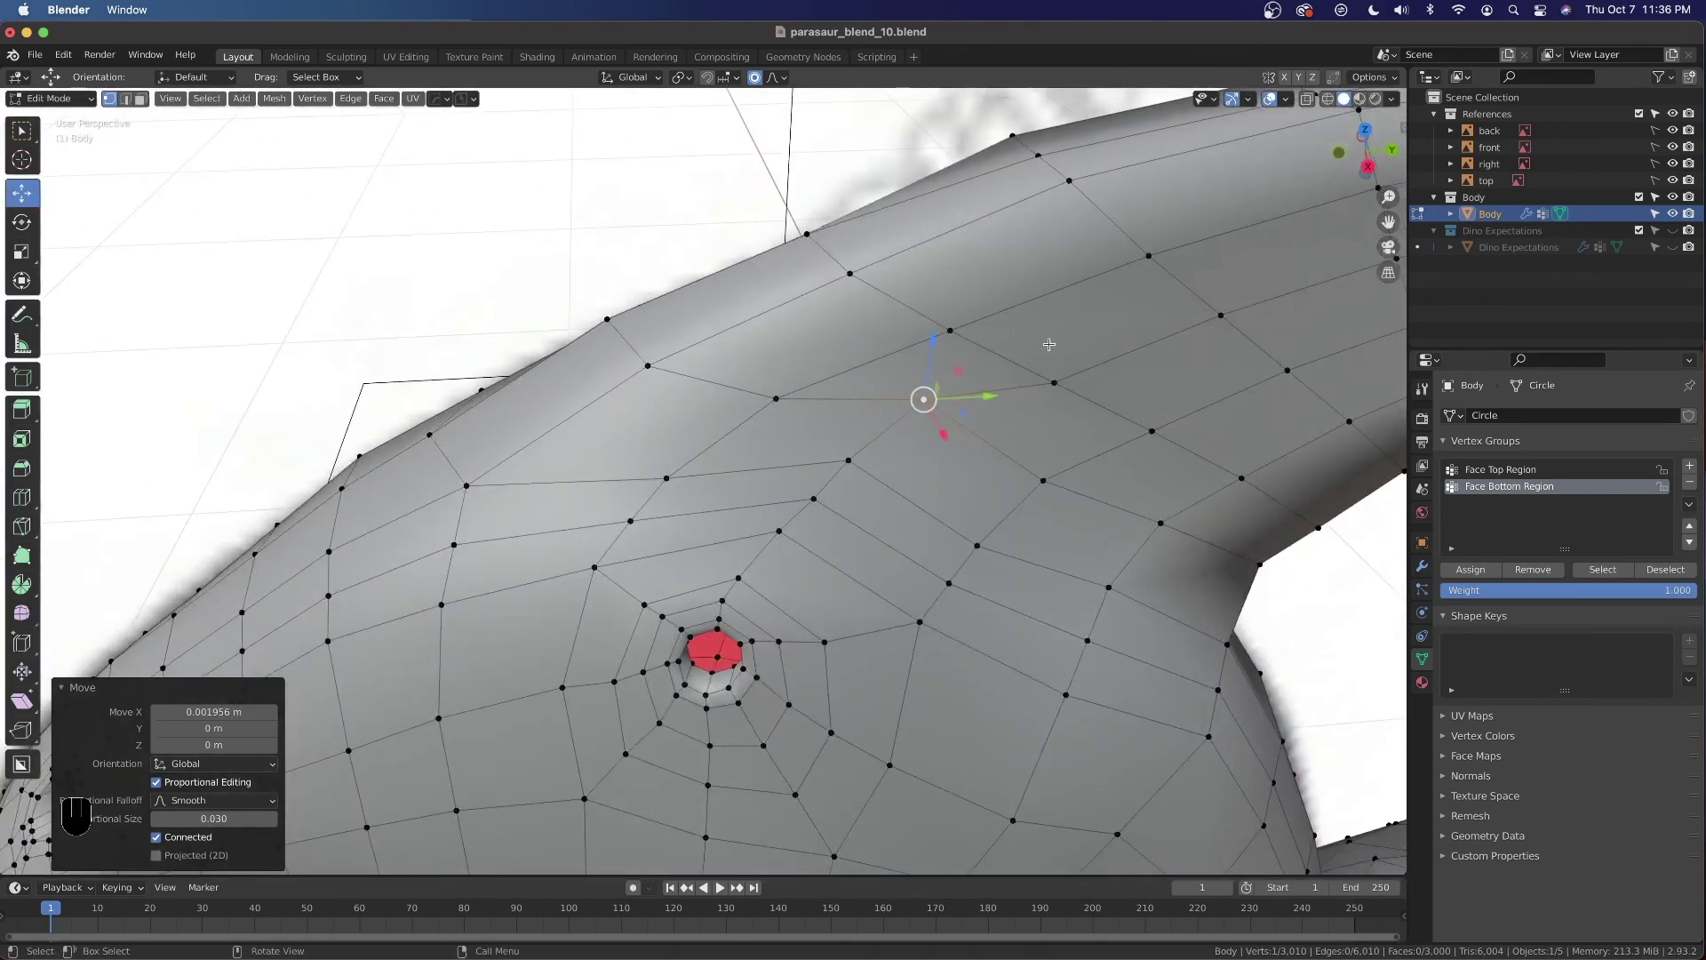
{"action": "middle_click_drag", "start_coordinate": [739, 534], "coordinate": [928, 605]}
{"action": "left_click", "coordinate": [845, 326]}
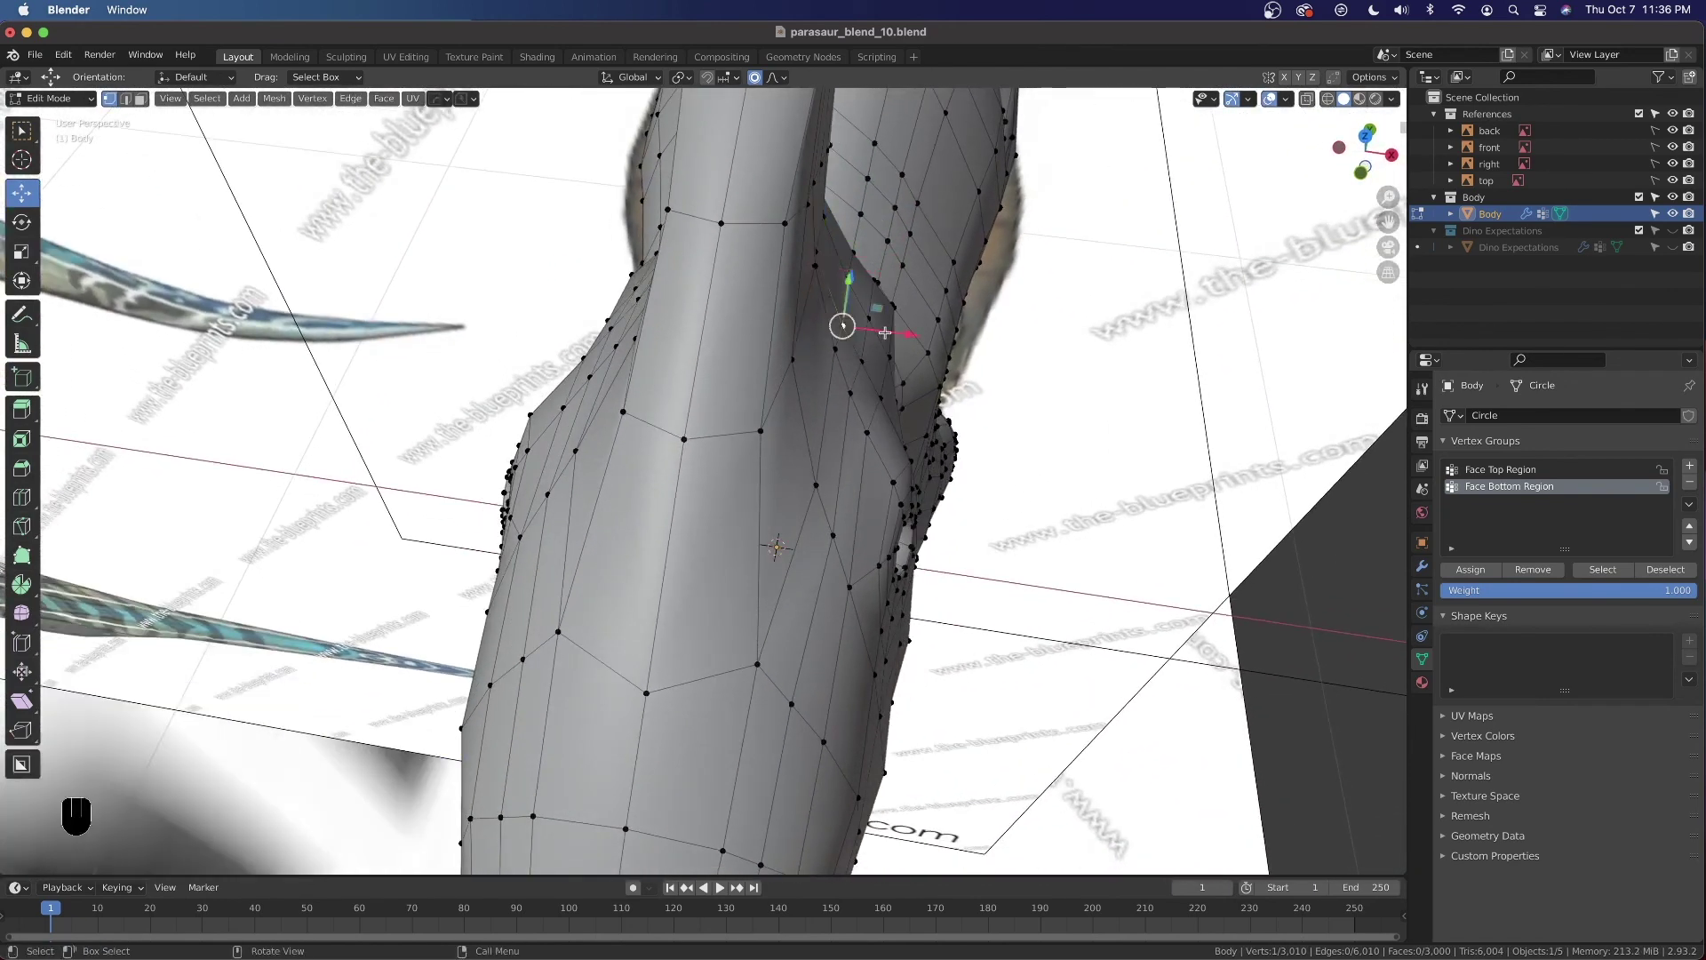
{"action": "key", "text": "g"}
{"action": "left_click", "coordinate": [893, 336]}
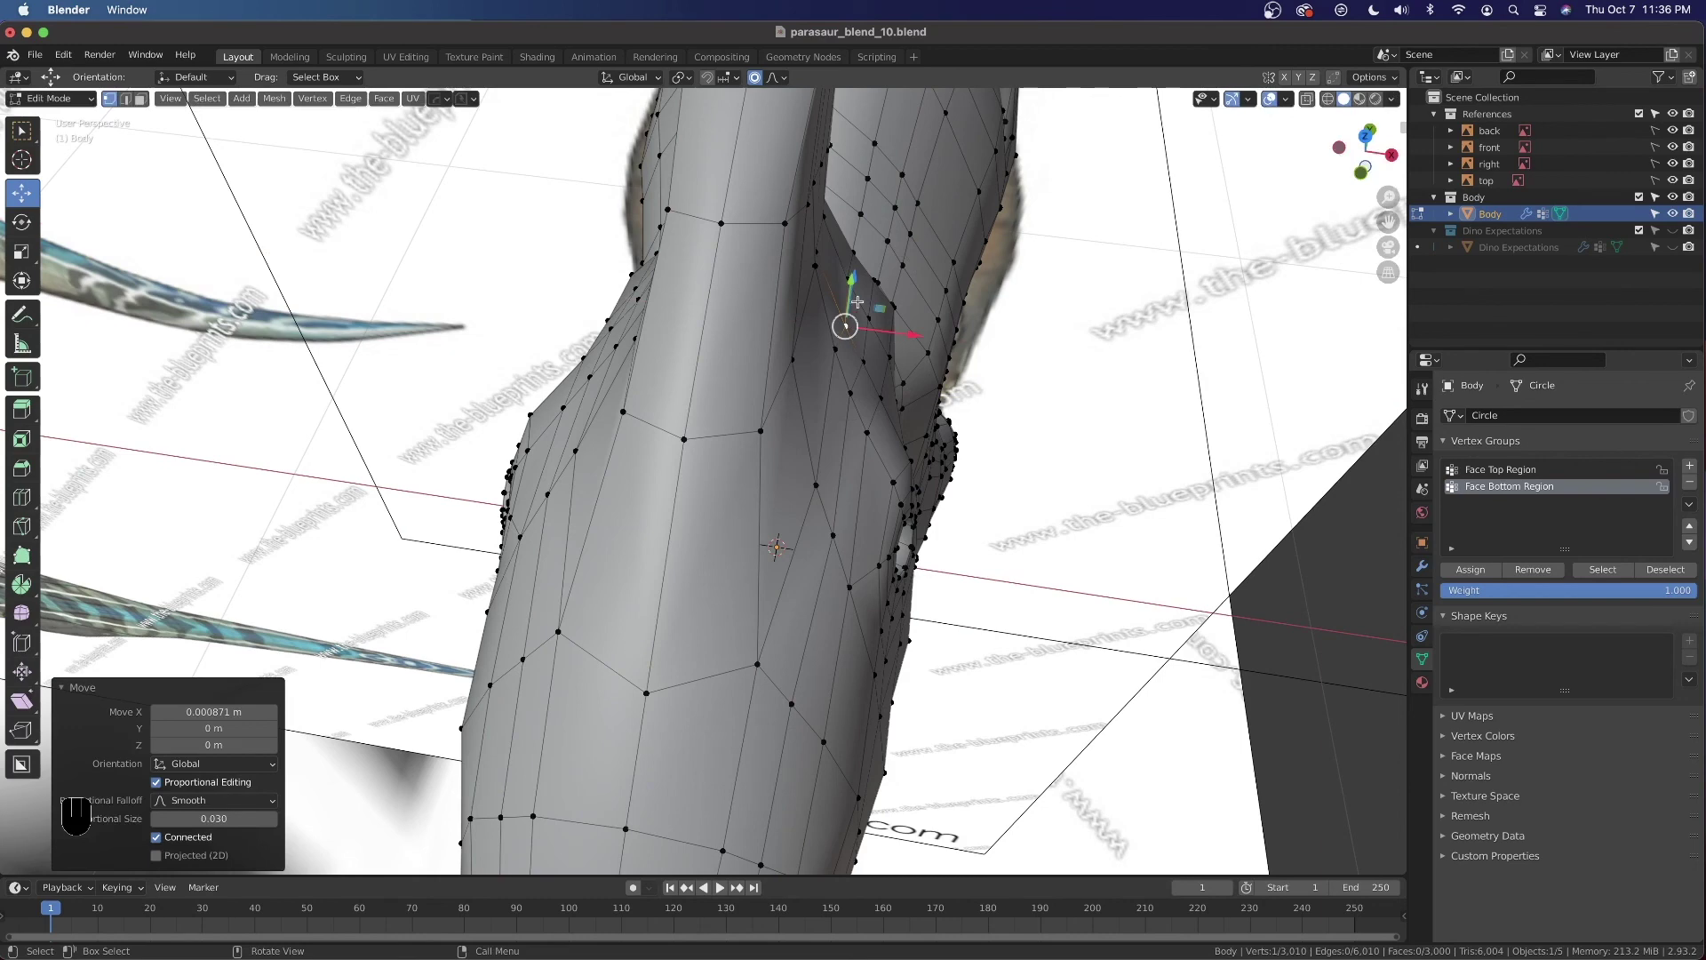
{"action": "middle_click_drag", "start_coordinate": [855, 291], "coordinate": [844, 297]}
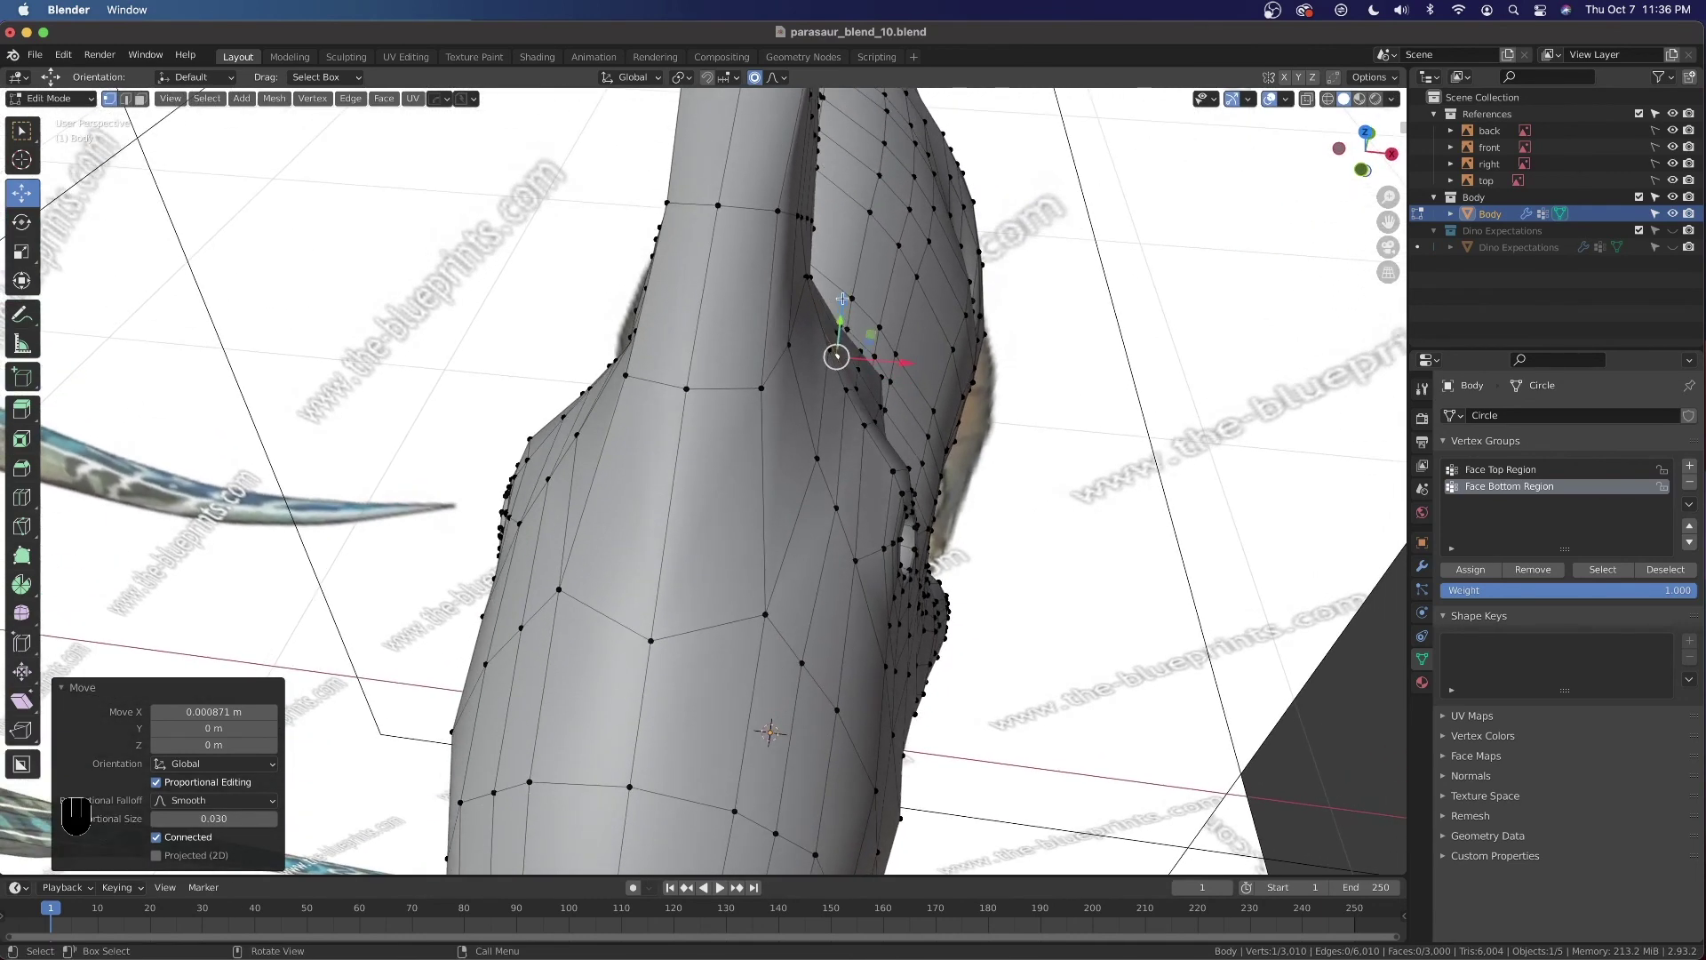
{"action": "key", "text": "g"}
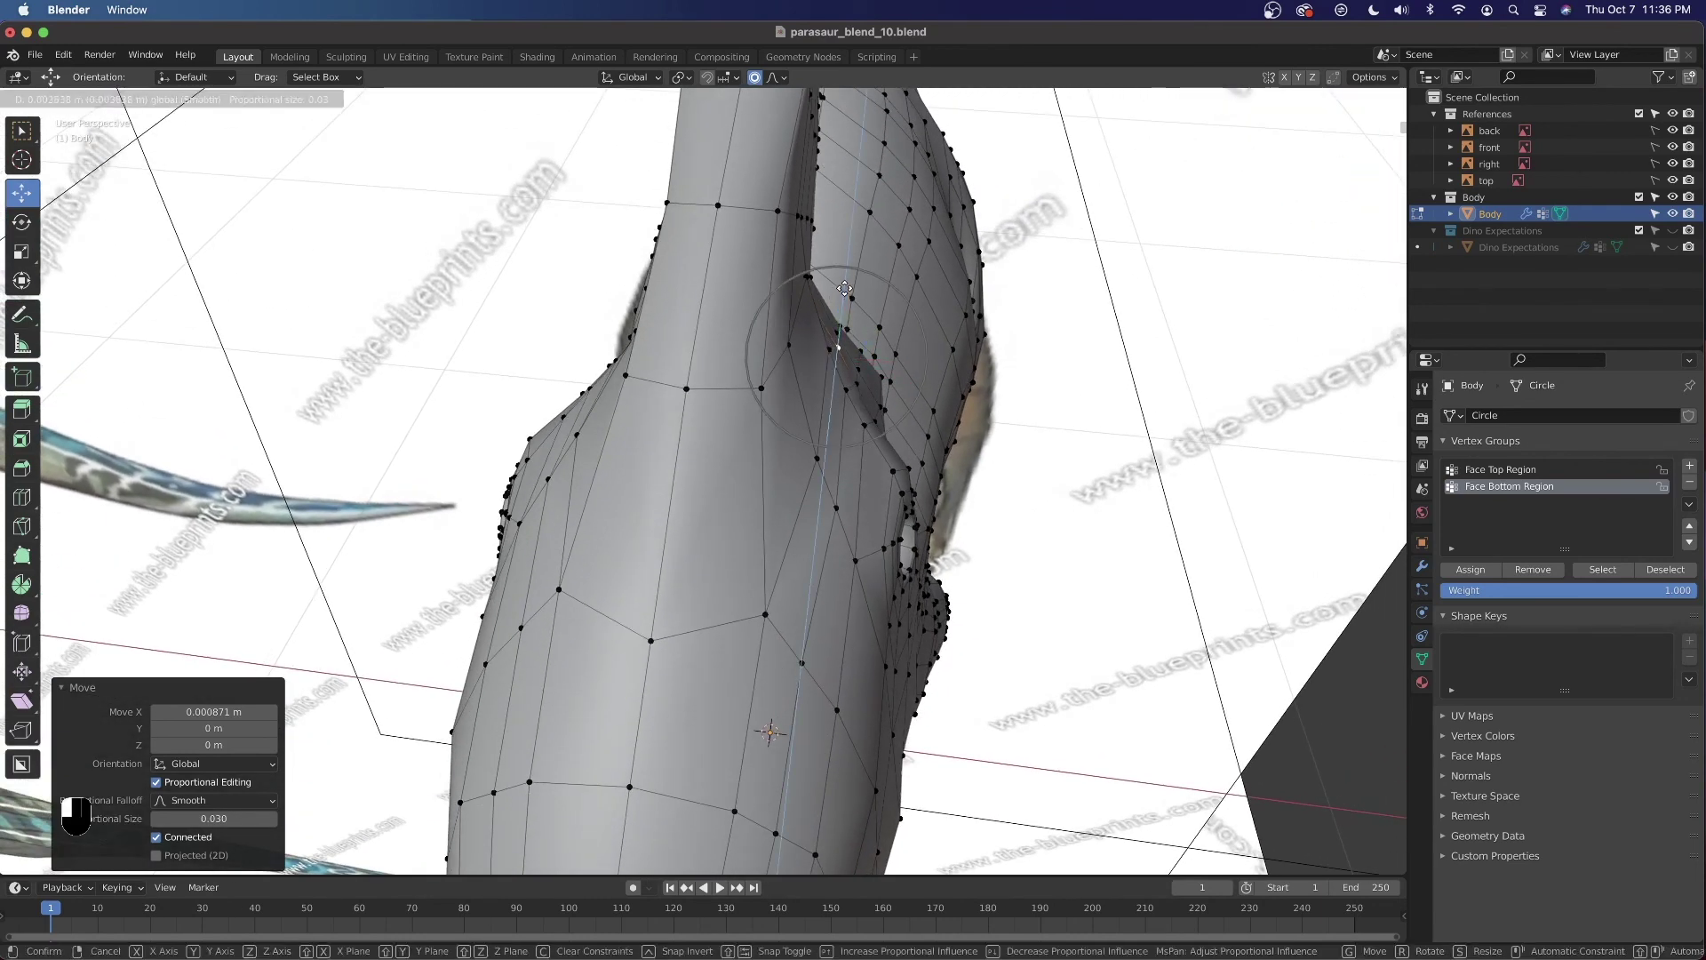
{"action": "left_click", "coordinate": [844, 290]}
Turn off proportional editing and slide two forehead vertices ahead of the eye along their edges toward the crest
{"action": "middle_click_drag", "start_coordinate": [845, 289], "coordinate": [294, 137]}
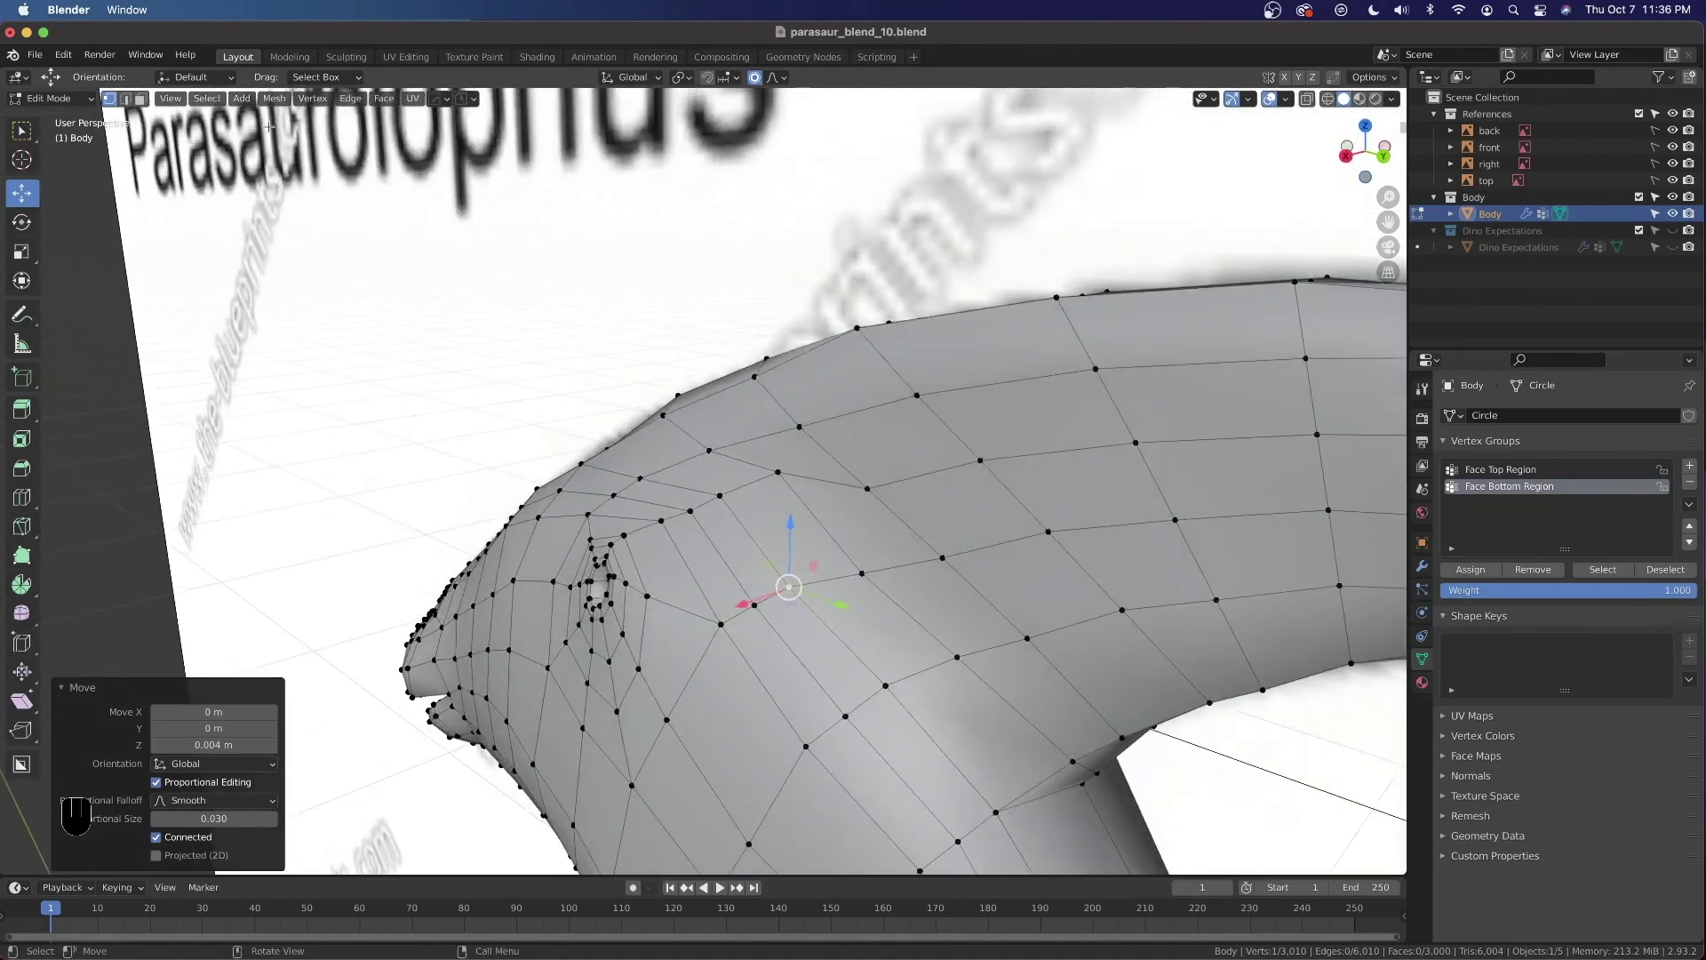
{"action": "middle_click_drag", "start_coordinate": [111, 110], "coordinate": [533, 400]}
{"action": "key", "text": "o"}
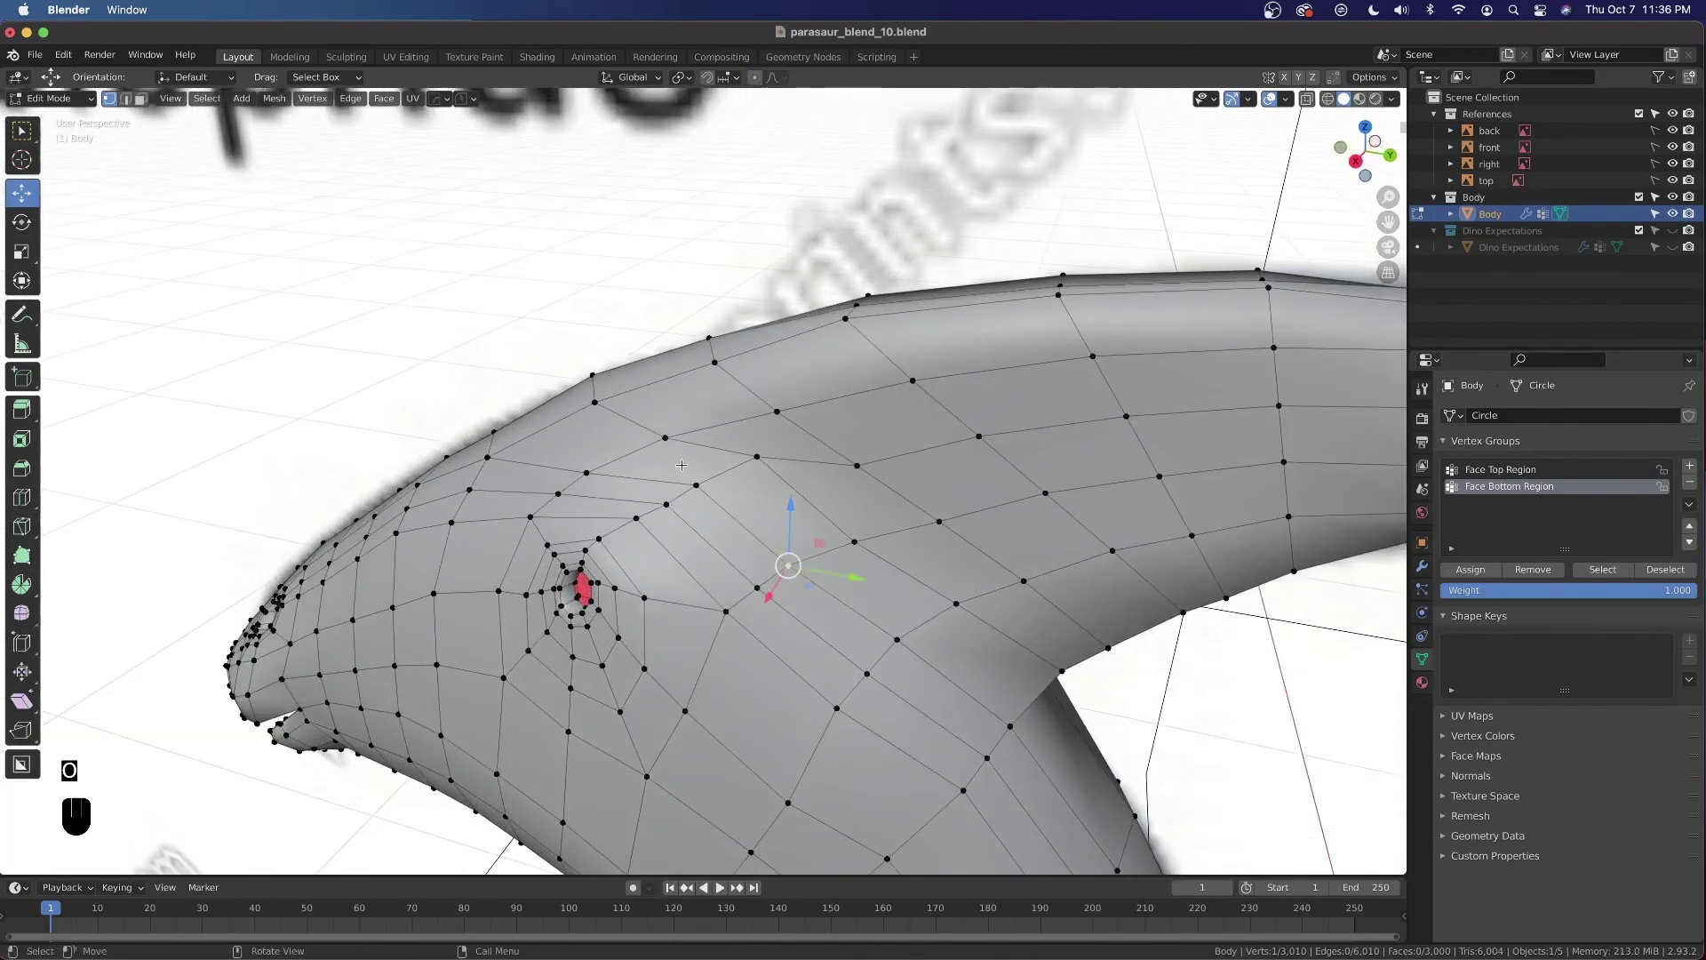
{"action": "scroll", "coordinate": [705, 468], "scroll_direction": "up", "scroll_amount": 3}
{"action": "middle_click_drag", "start_coordinate": [705, 467], "coordinate": [372, 619]}
{"action": "left_click", "coordinate": [372, 529]}
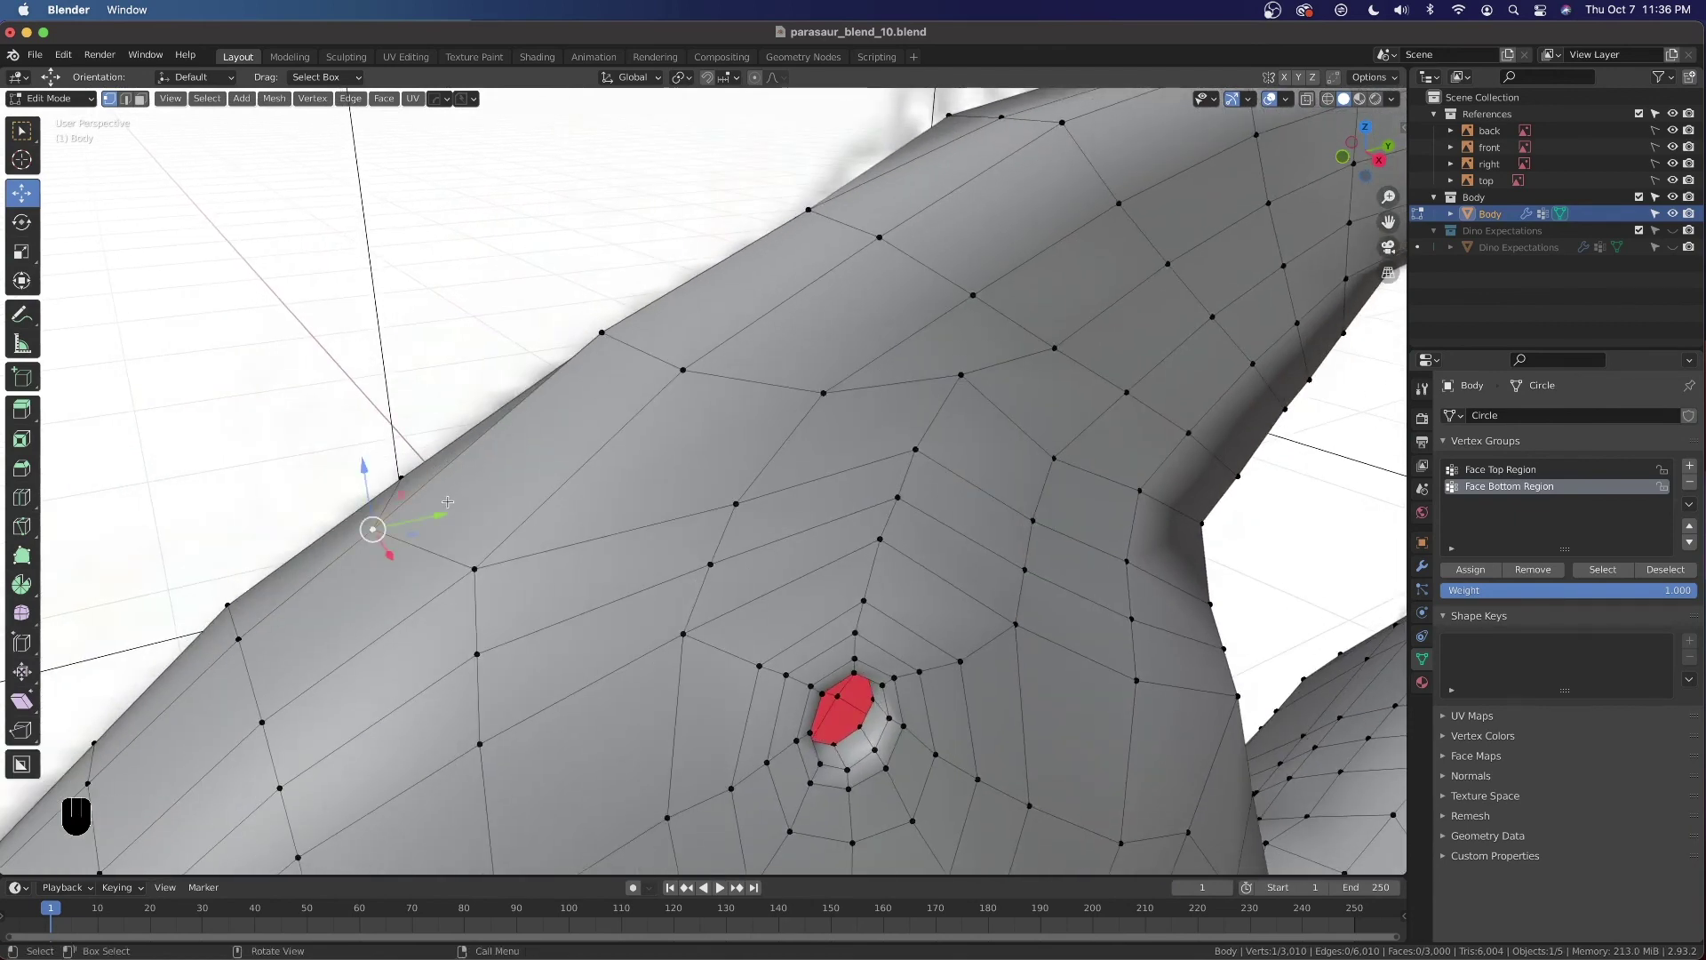
{"action": "key", "text": "g"}
{"action": "key", "text": "g"}
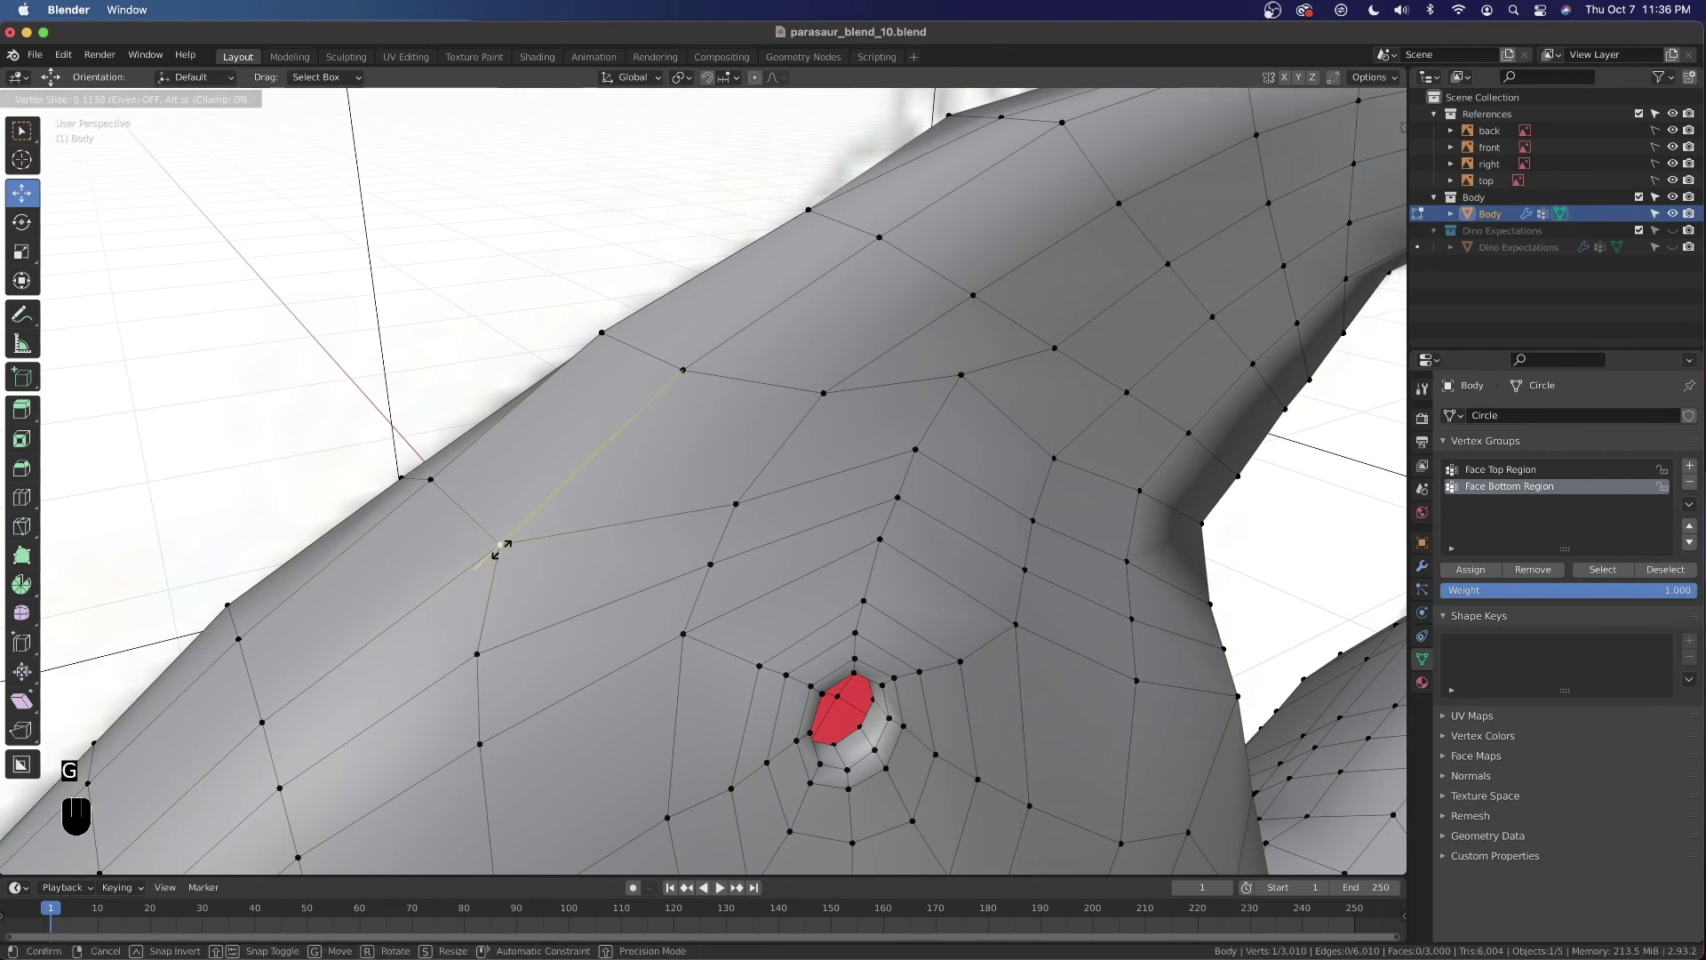
{"action": "left_click", "coordinate": [506, 538]}
Slide the brow vertex above and in front of the eye toward the crest by a factor of 0.150
{"action": "left_click", "coordinate": [735, 504]}
{"action": "key", "text": "g"}
{"action": "key", "text": "g"}
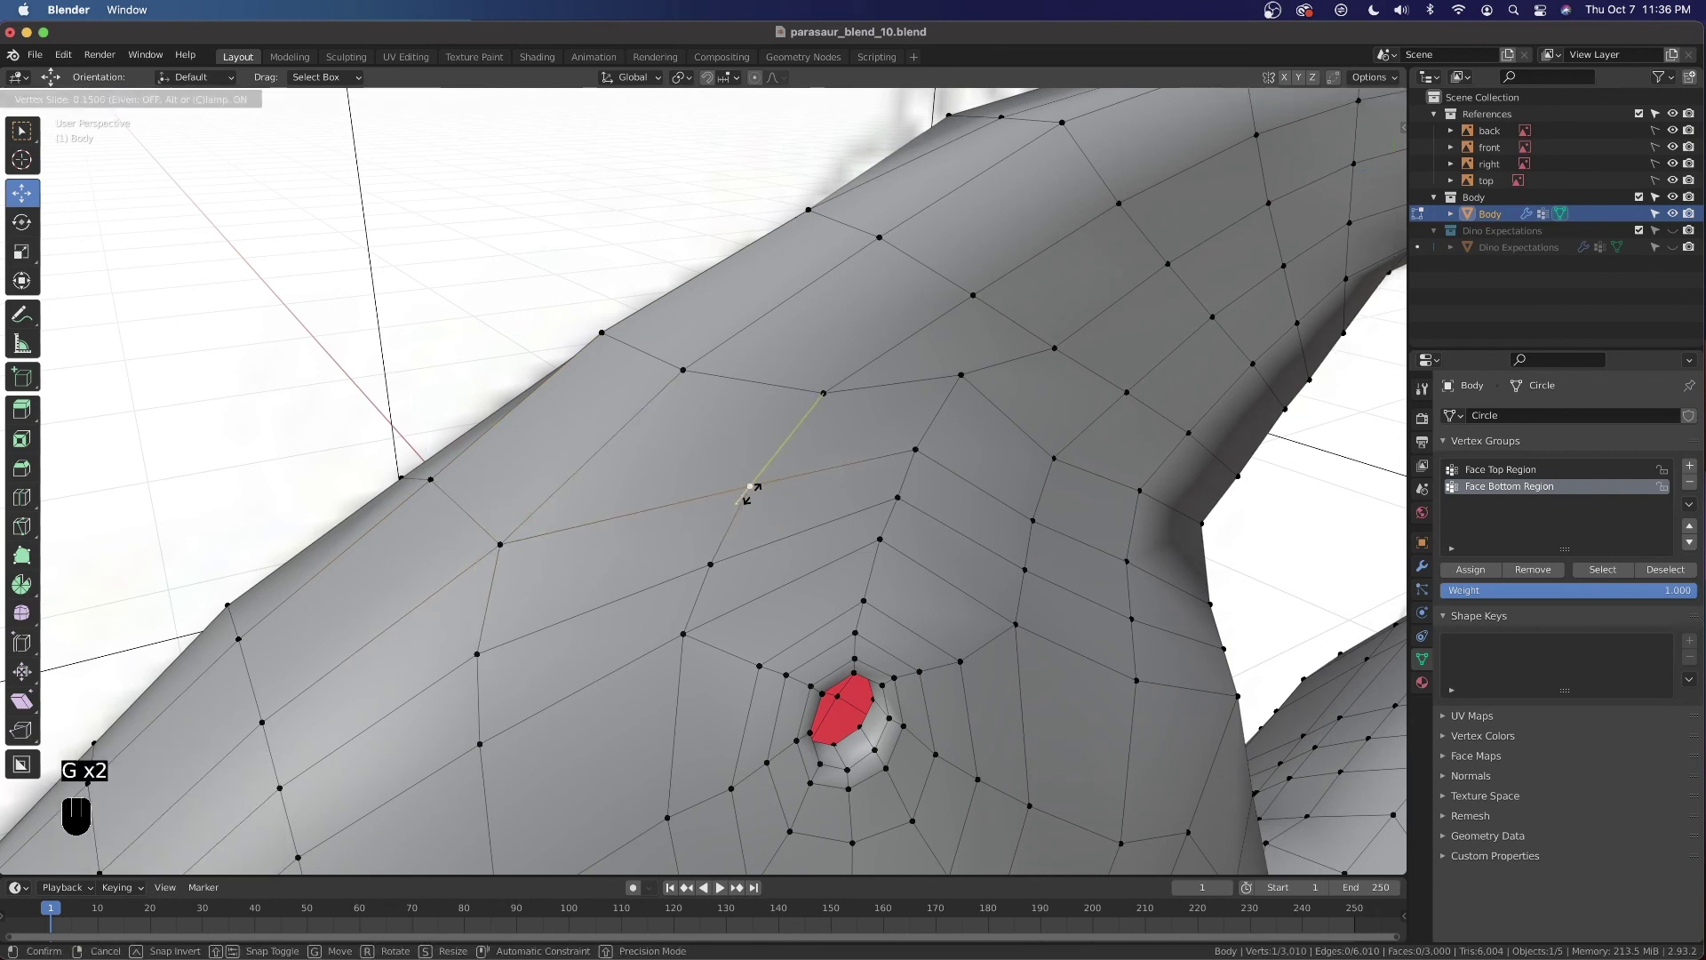
{"action": "left_click", "coordinate": [751, 488]}
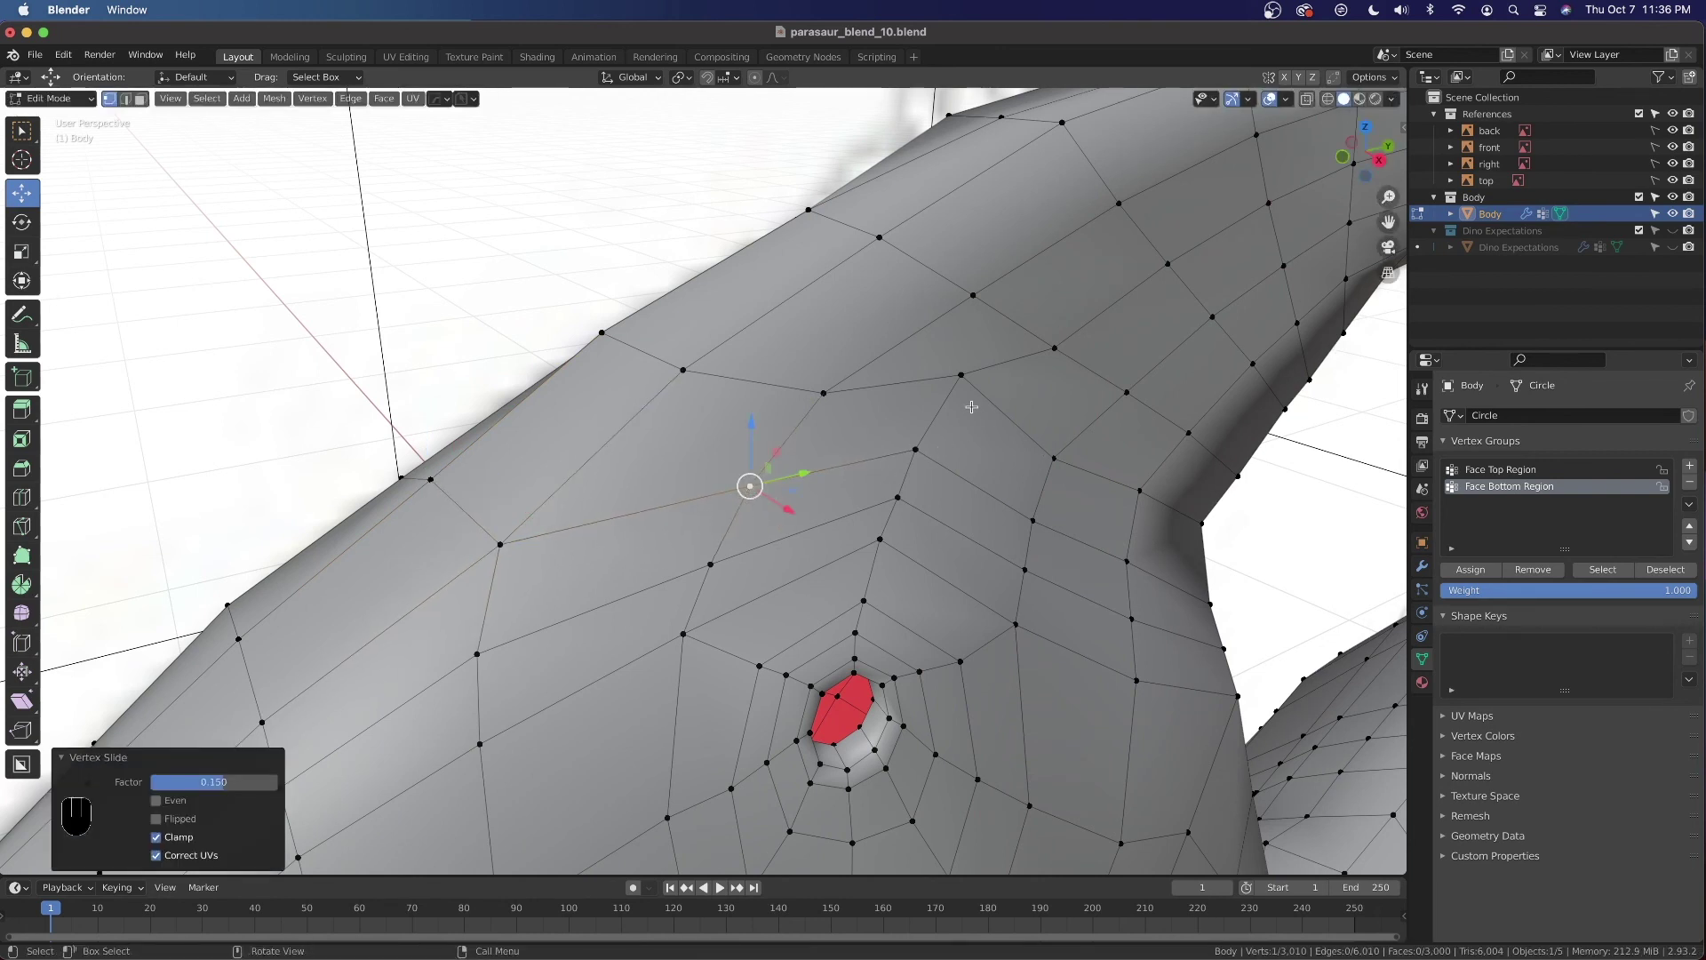
Slide the vertex at the crest base above the eye by a factor of about 0.18, and nudge it slightly backward
{"action": "left_click", "coordinate": [961, 374]}
{"action": "key", "text": "g"}
{"action": "key", "text": "g"}
{"action": "left_click", "coordinate": [981, 444]}
{"action": "key", "text": "g"}
{"action": "key", "text": "g"}
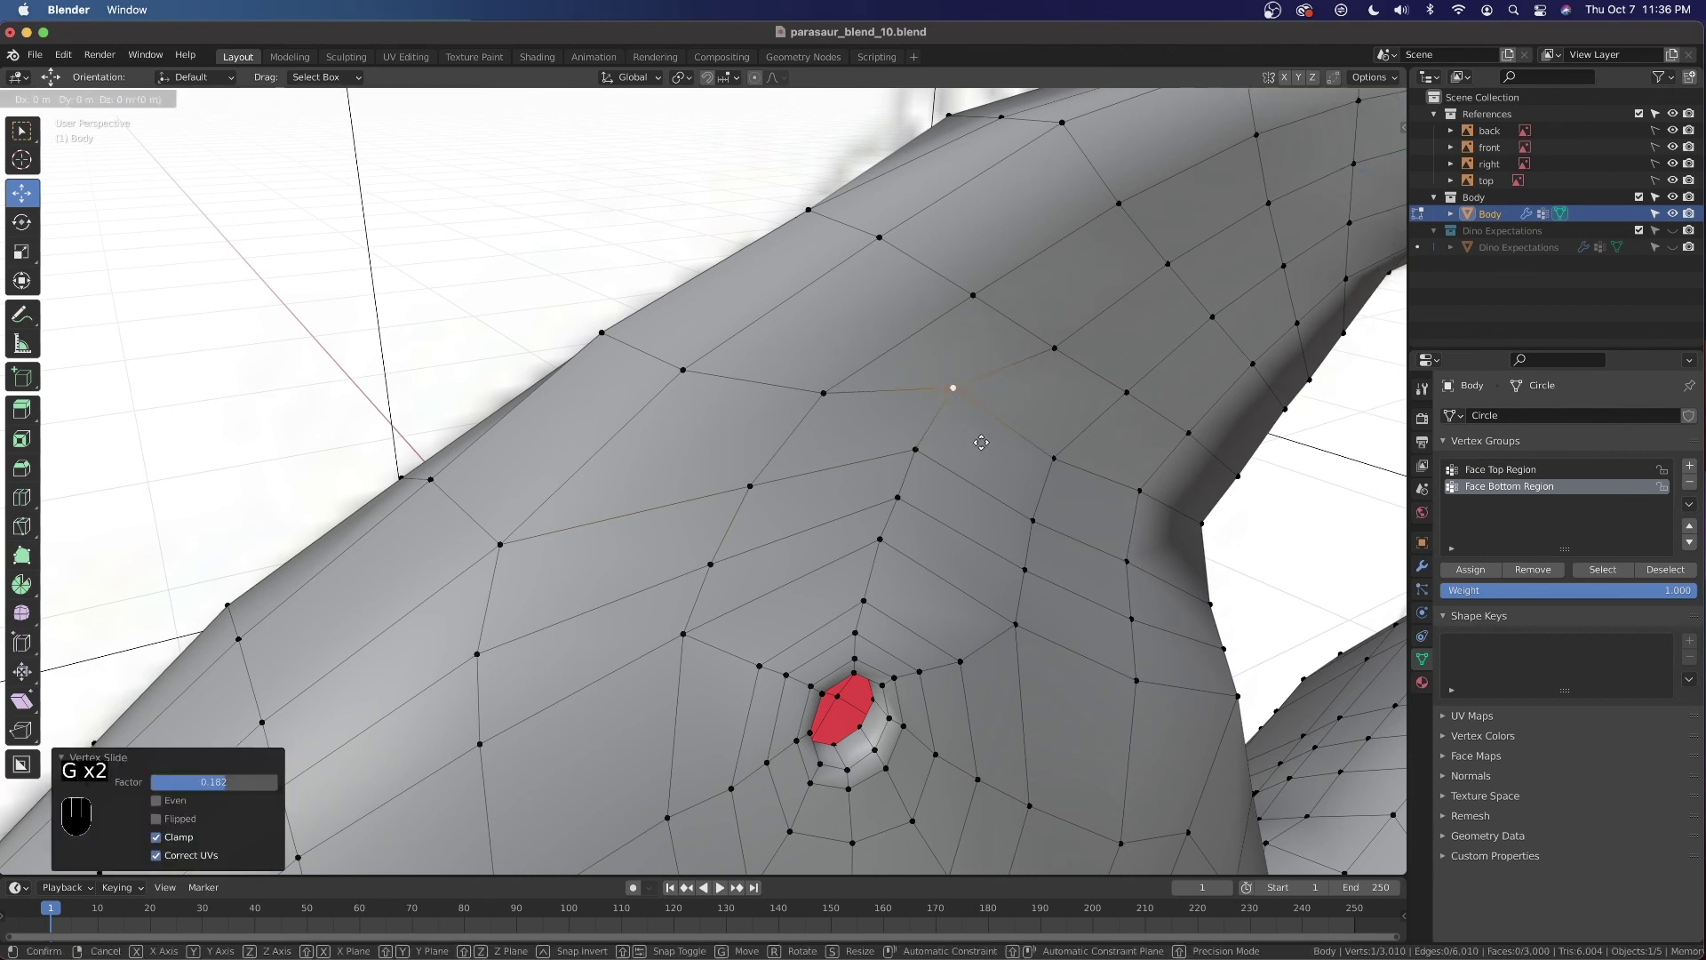
{"action": "left_click", "coordinate": [941, 503]}
Slide the three stacked vertices between the eye and the crest base along their edges to even out the brow topology
{"action": "left_click", "coordinate": [904, 502]}
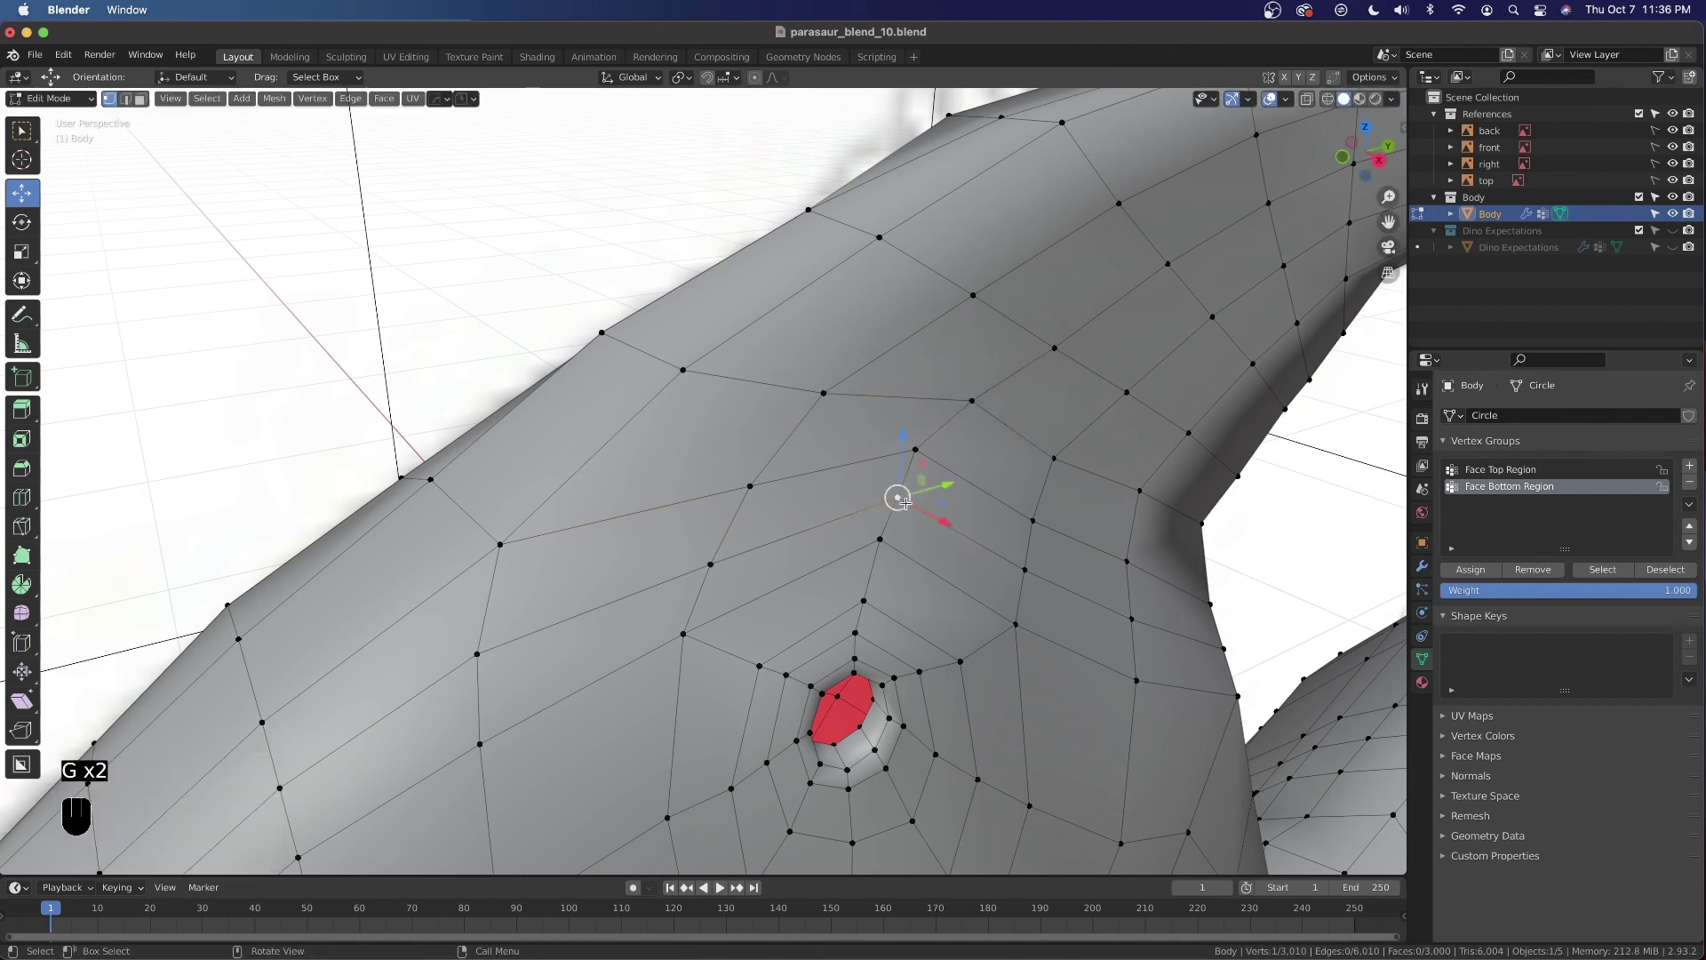
{"action": "key", "text": "g"}
{"action": "key", "text": "g"}
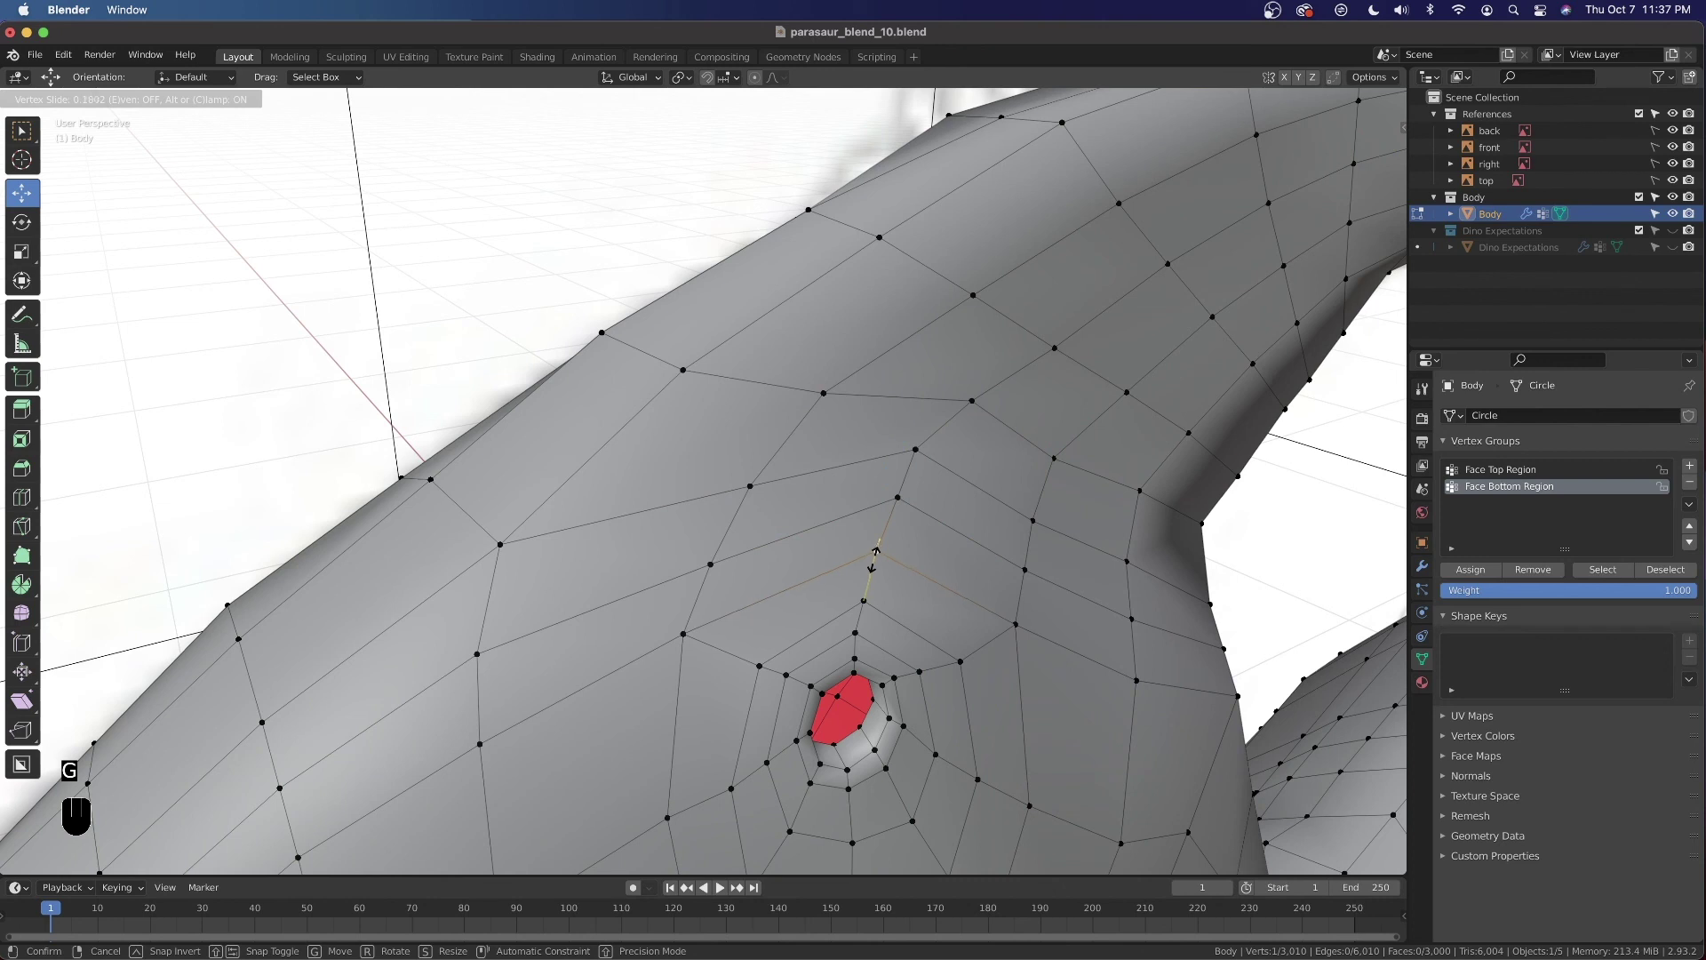
{"action": "left_click", "coordinate": [875, 558]}
{"action": "left_click", "coordinate": [898, 498]}
{"action": "key", "text": "g"}
{"action": "key", "text": "g"}
{"action": "left_click", "coordinate": [889, 513]}
{"action": "left_click", "coordinate": [916, 451]}
{"action": "key", "text": "g"}
{"action": "key", "text": "g"}
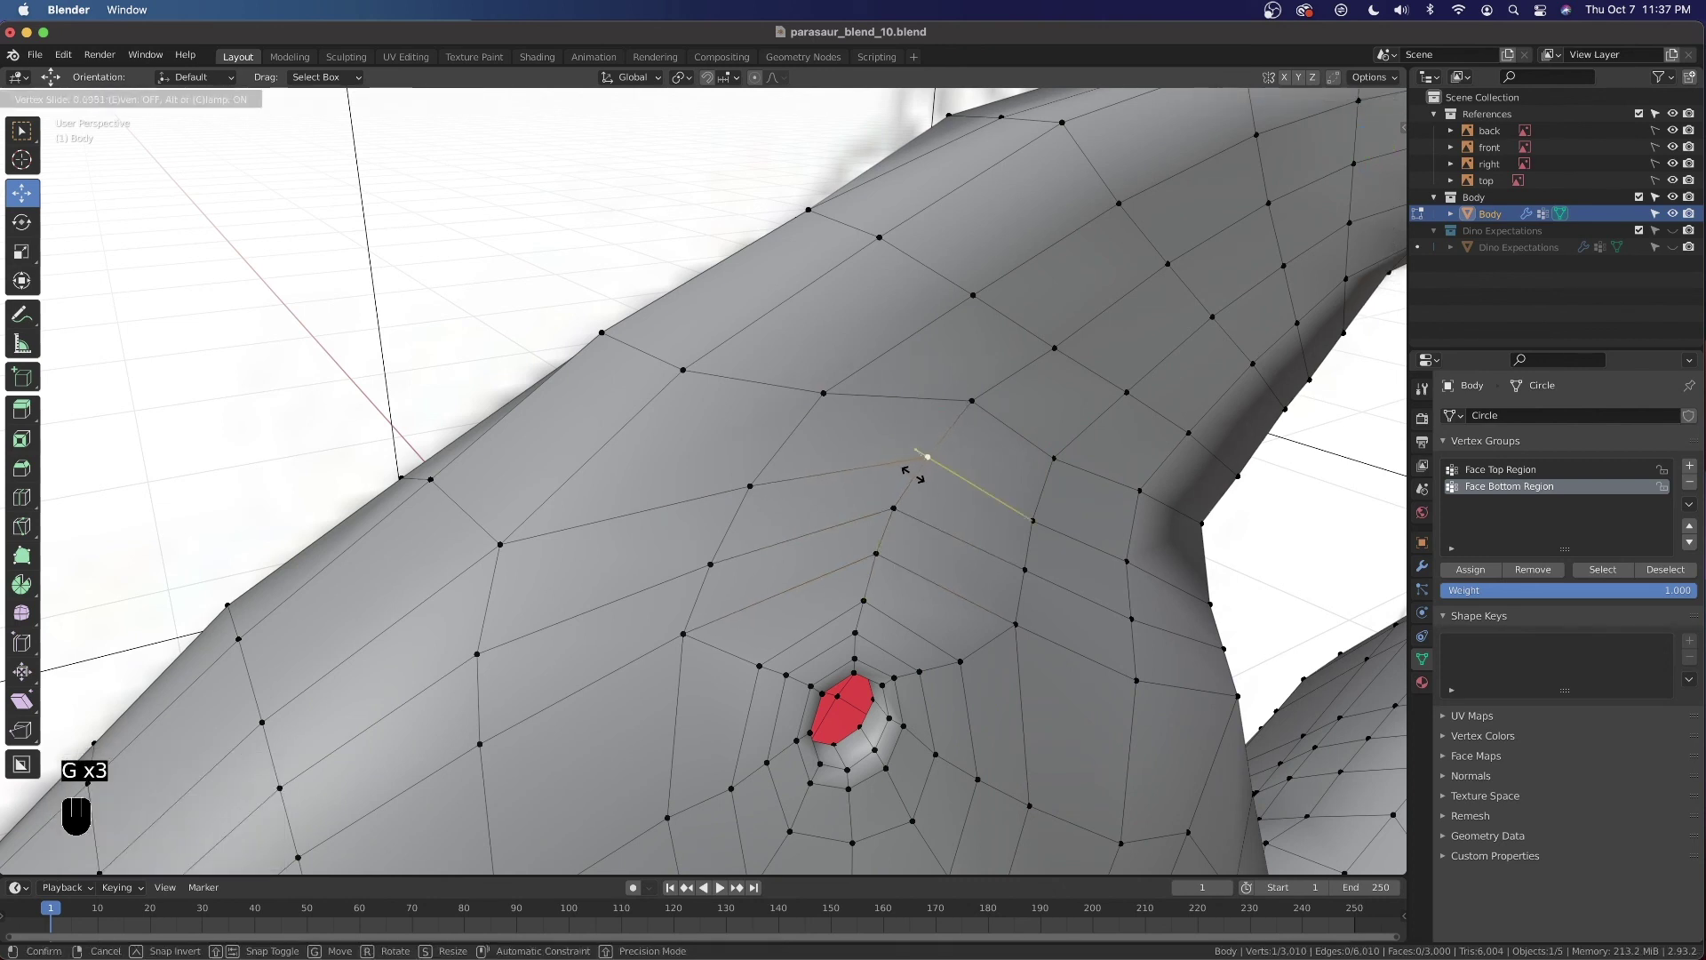
{"action": "left_click", "coordinate": [912, 473]}
Return to Object Mode, save the file and inspect the head and brow of the whole body from several angles
{"action": "scroll", "coordinate": [892, 552], "scroll_direction": "down", "scroll_amount": 2}
{"action": "scroll", "coordinate": [862, 579], "scroll_direction": "down", "scroll_amount": 8}
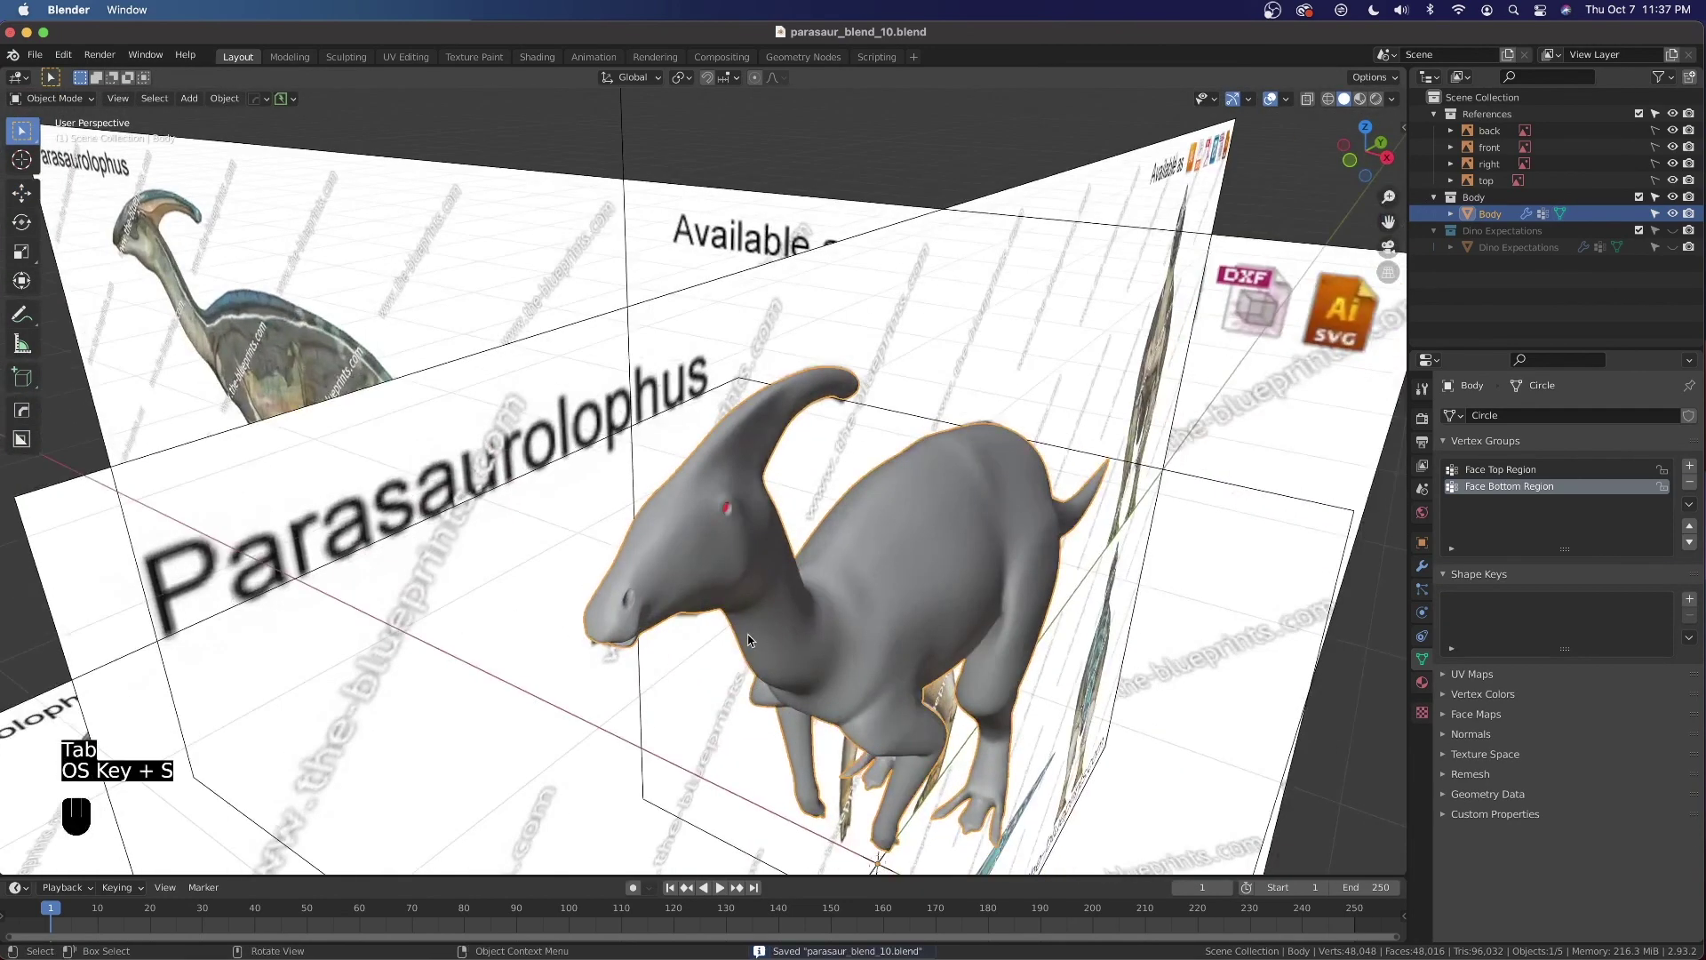
{"action": "middle_click_drag", "start_coordinate": [748, 639], "coordinate": [925, 559]}
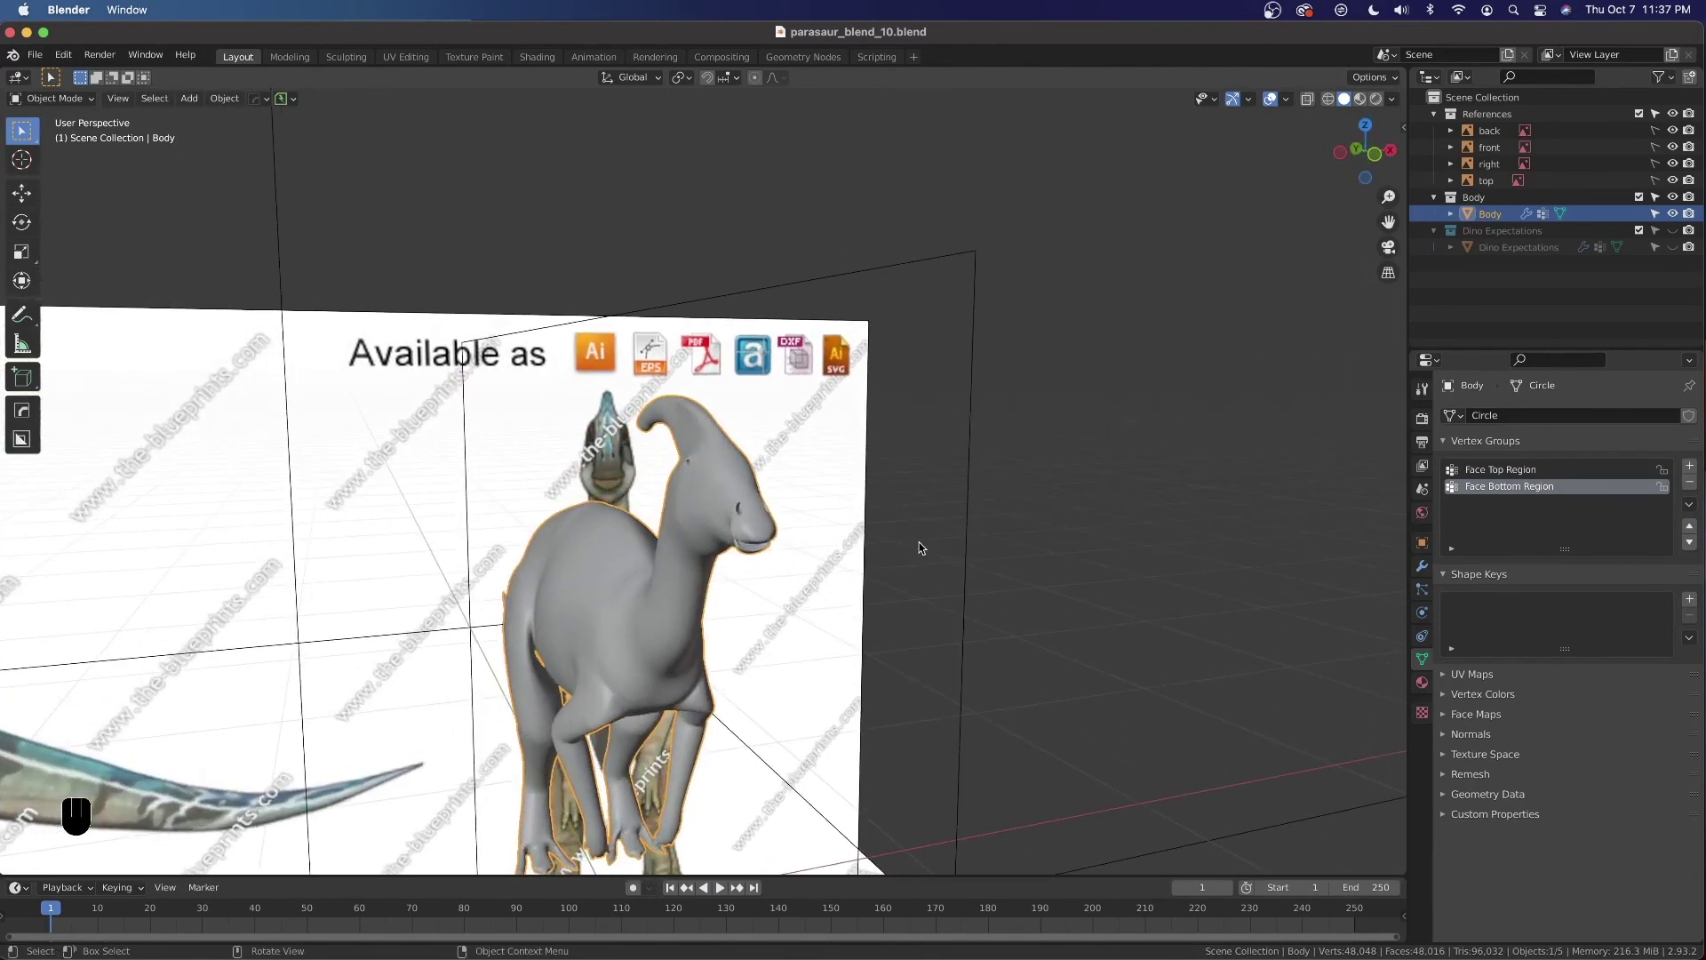
{"action": "middle_click_drag", "start_coordinate": [711, 486], "coordinate": [782, 546]}
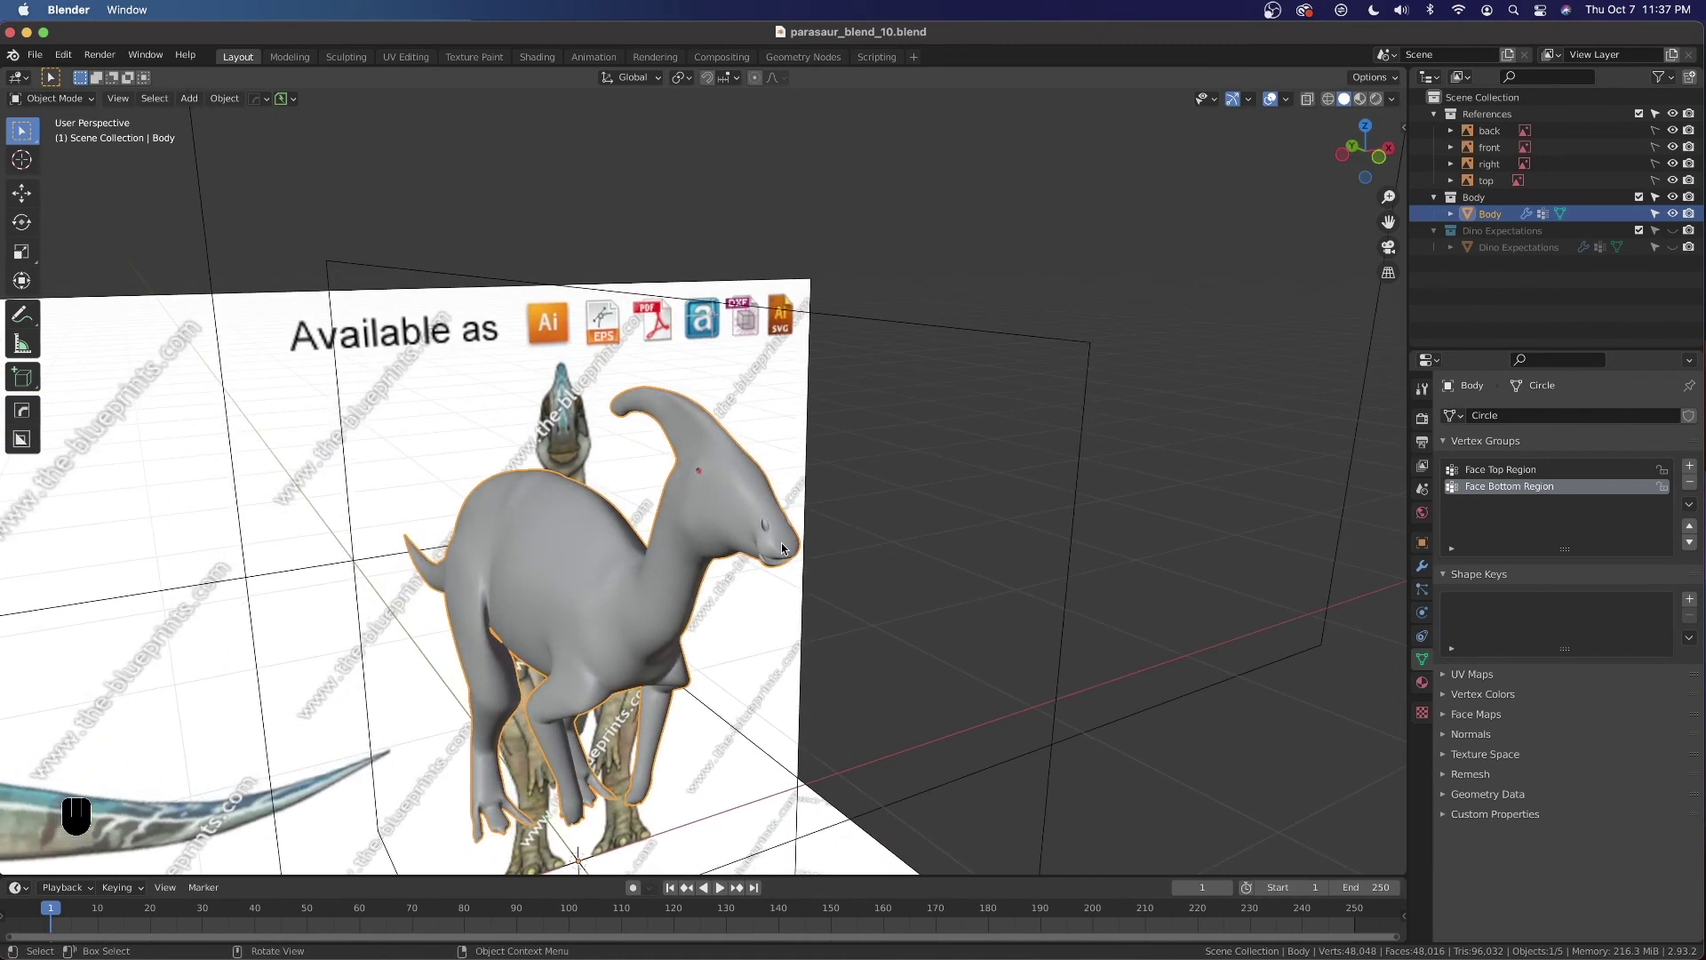